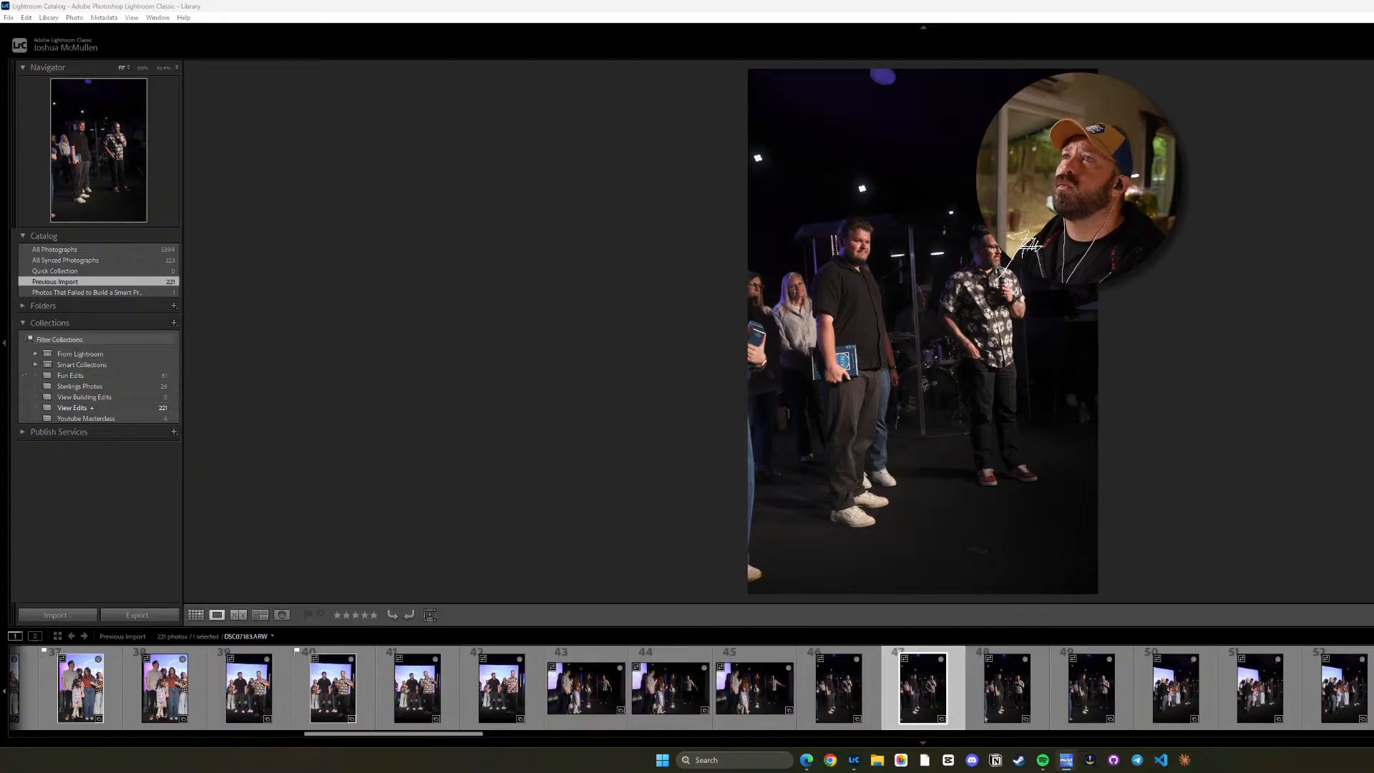
# Widen the Lightroom Classic window so it spans the full screen and shows all the Library panels.
pyautogui.moveTo(1320, 10); pyautogui.dragTo(1, 209)
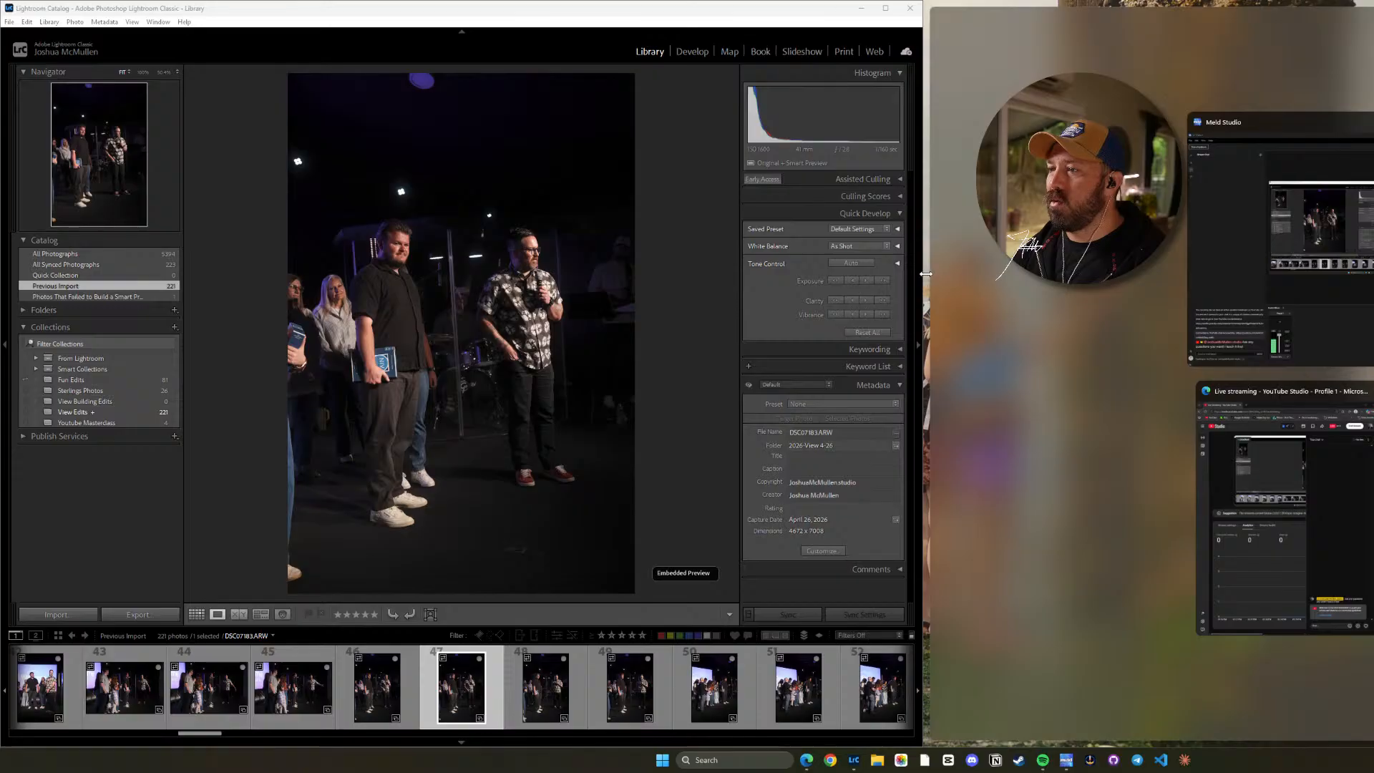
pyautogui.moveTo(922, 273); pyautogui.dragTo(1371, 286)
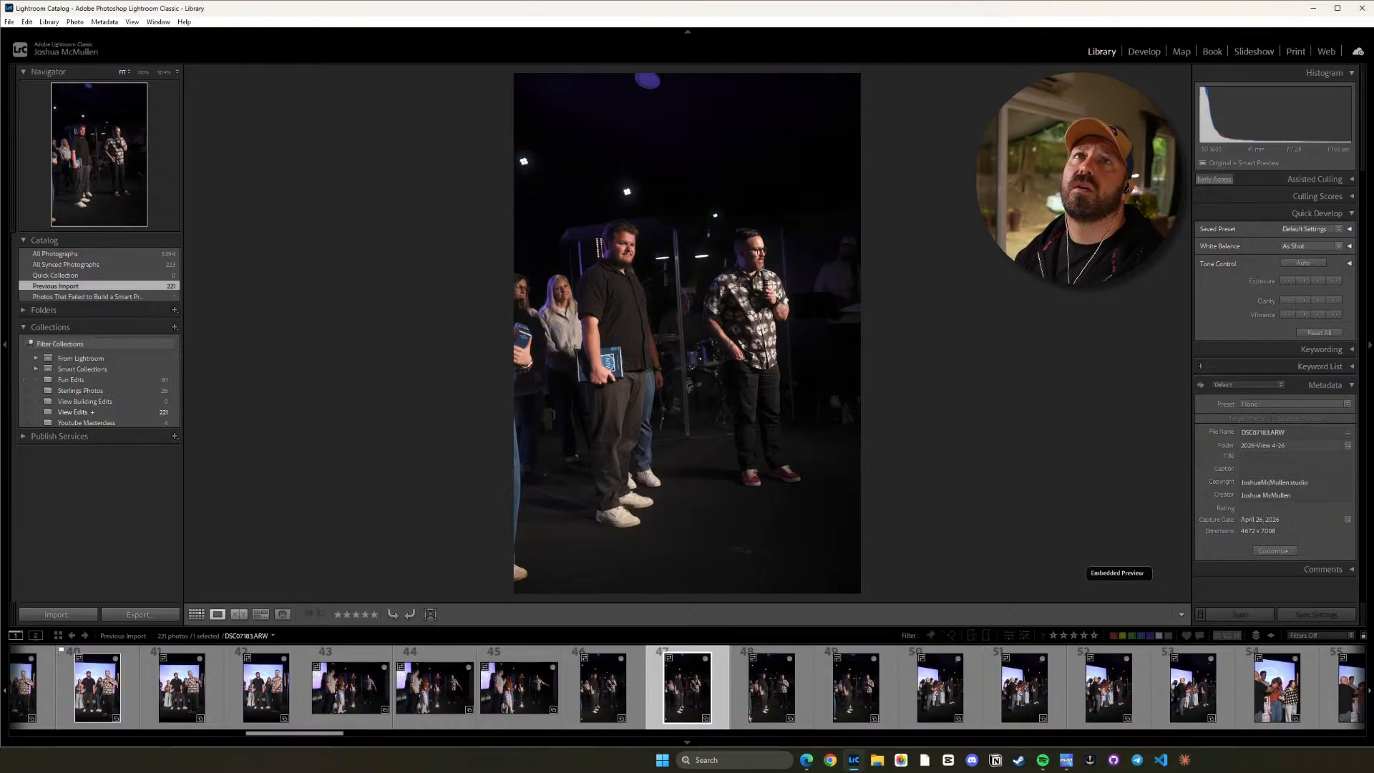
pyautogui.hotkey('alt', 'Tab')
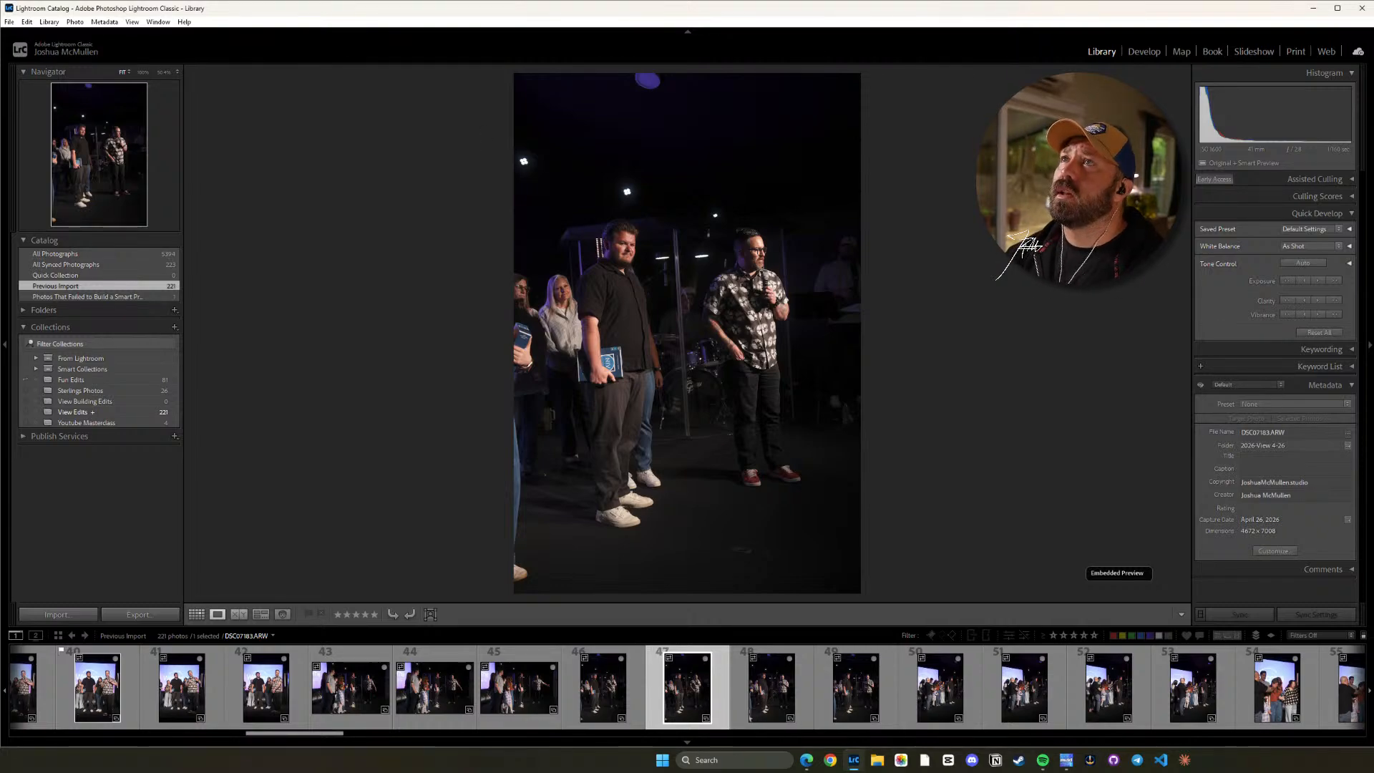
pyautogui.hotkey('alt', 'Tab')
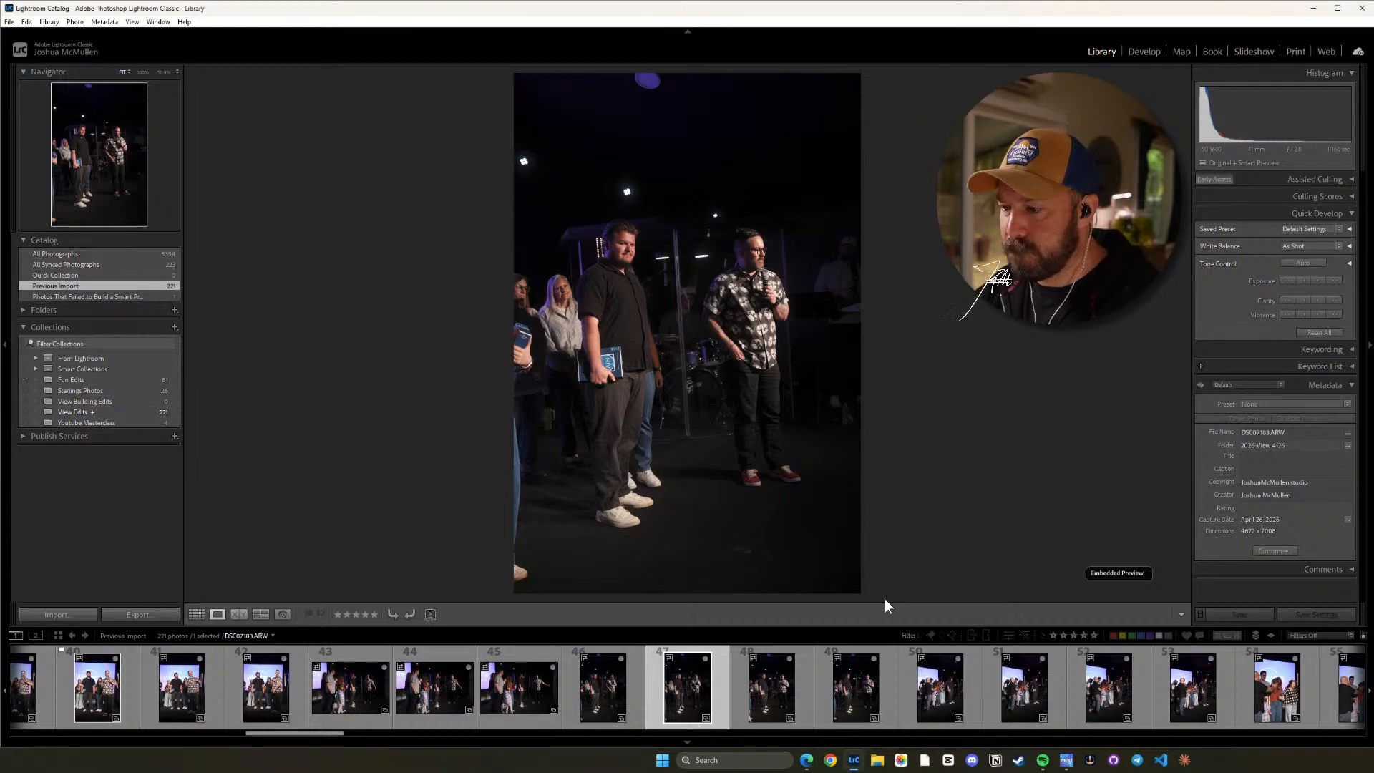
# Advance through the imported photos to the group prayer shot DSC07187.ARW.
pyautogui.press('Right')
pyautogui.press('Left')
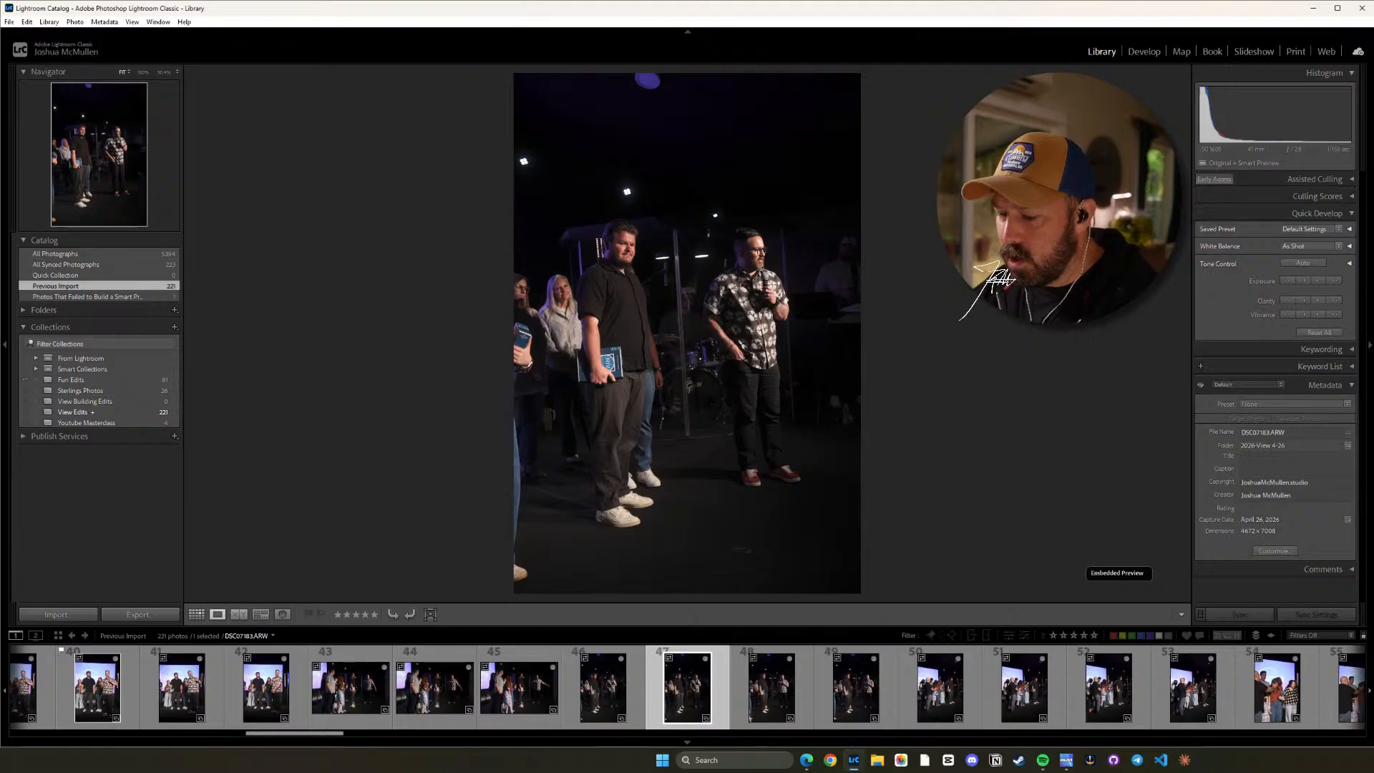
pyautogui.press('Right')
pyautogui.press('Right')
pyautogui.press('Right')
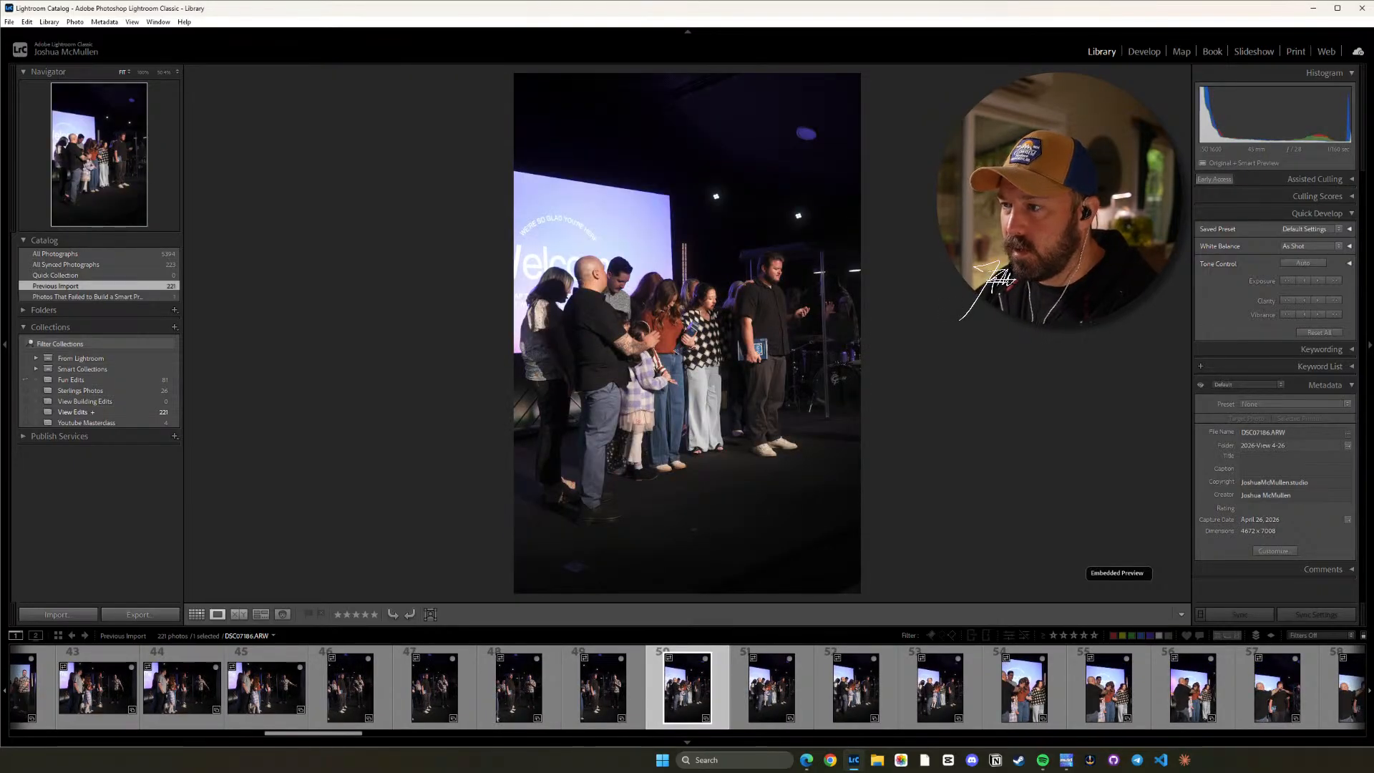
pyautogui.press('Right')
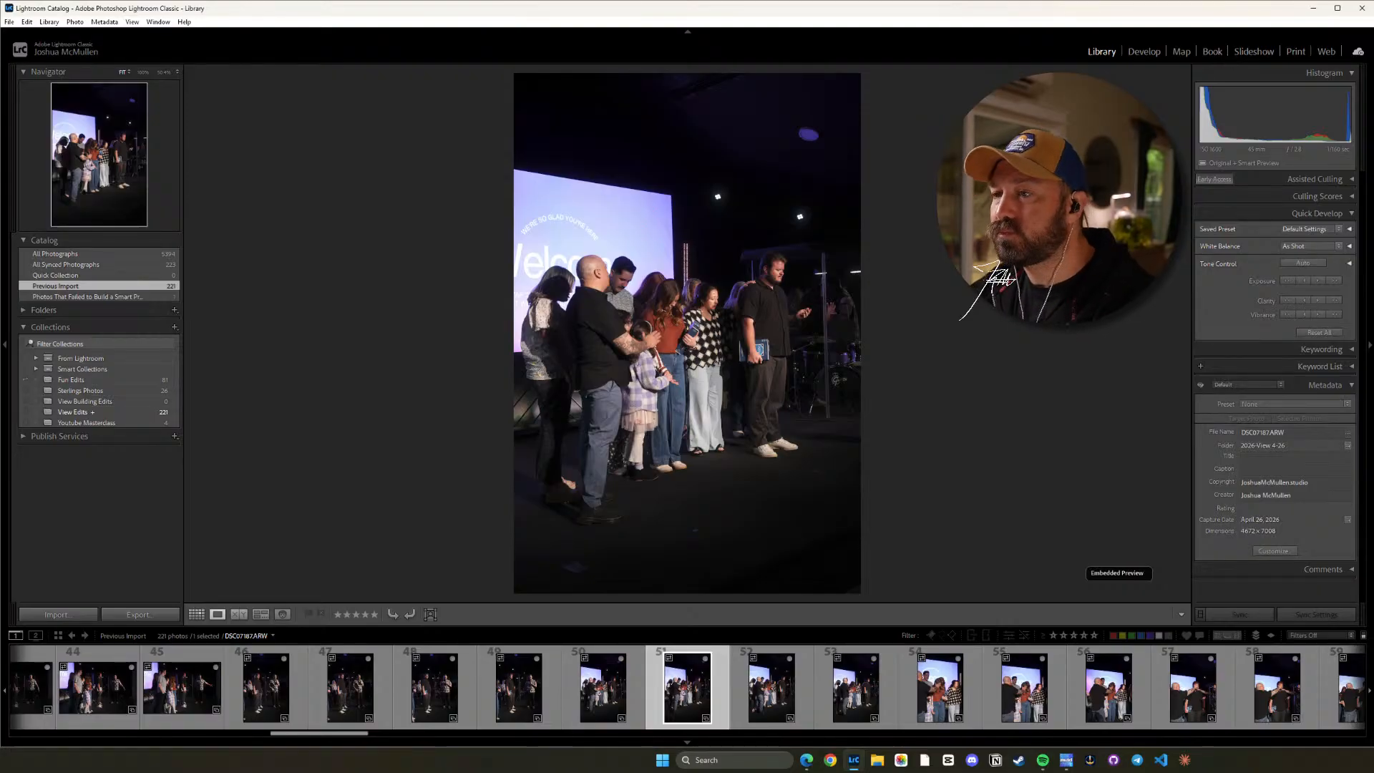
# Examine the faces and focus in DSC07187.ARW at close magnification, then return to the full image.
pyautogui.press('z')
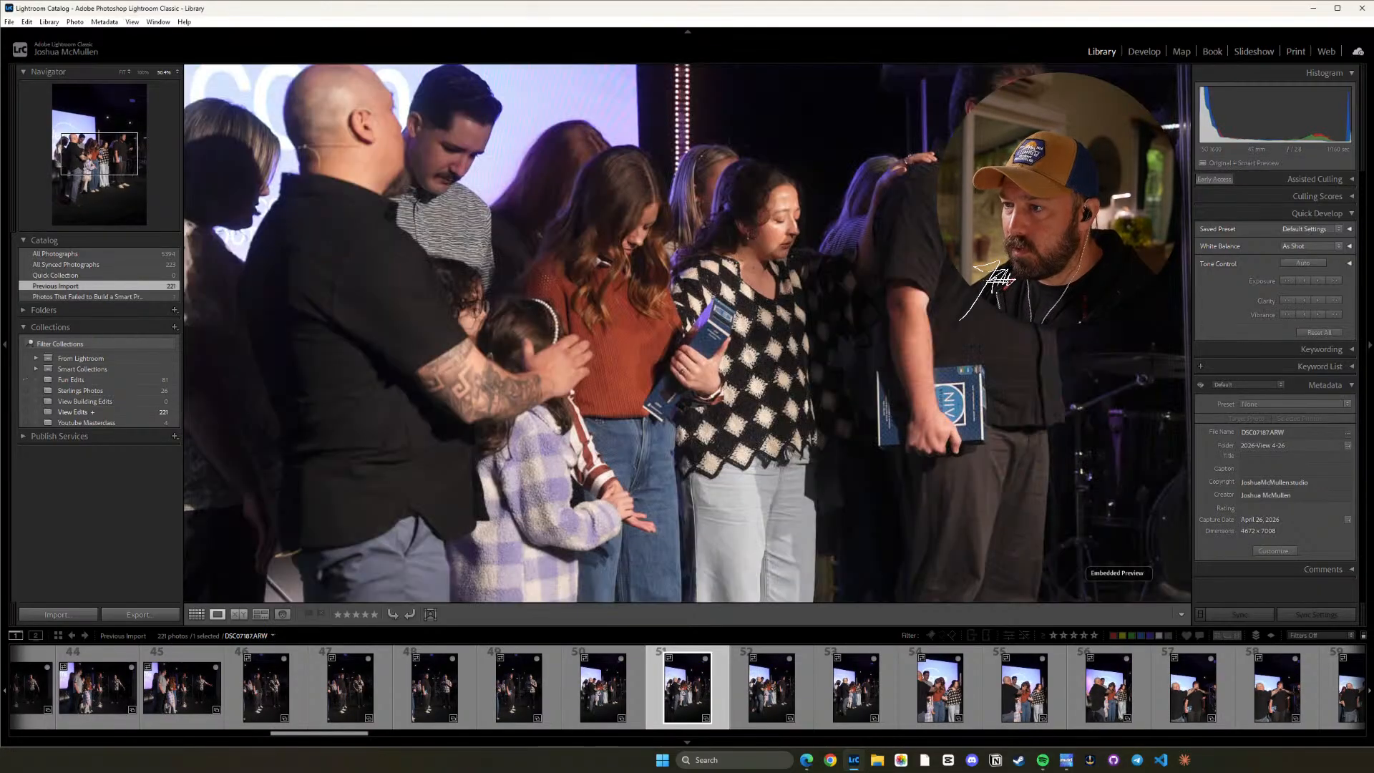
pyautogui.press('z')
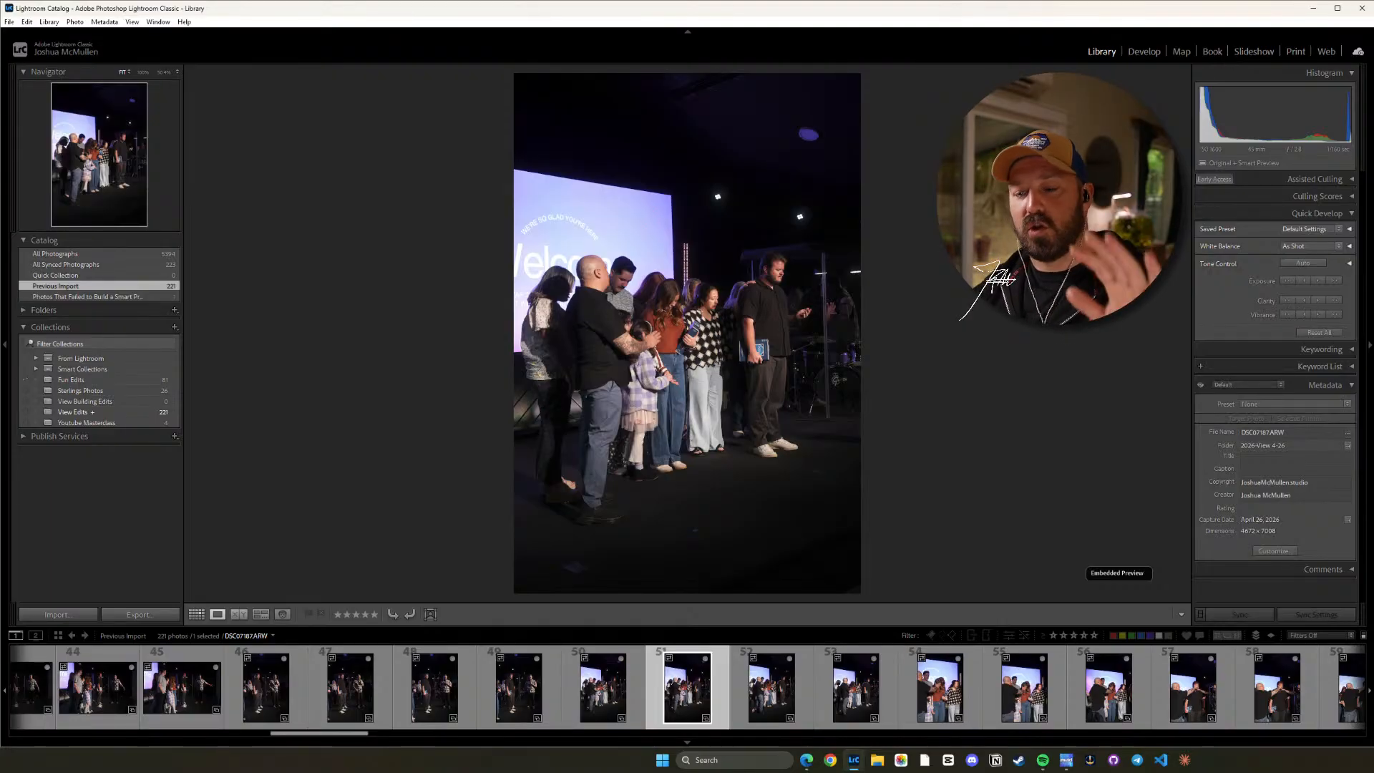
pyautogui.press('z')
pyautogui.press('z')
pyautogui.press('z')
pyautogui.press('z')
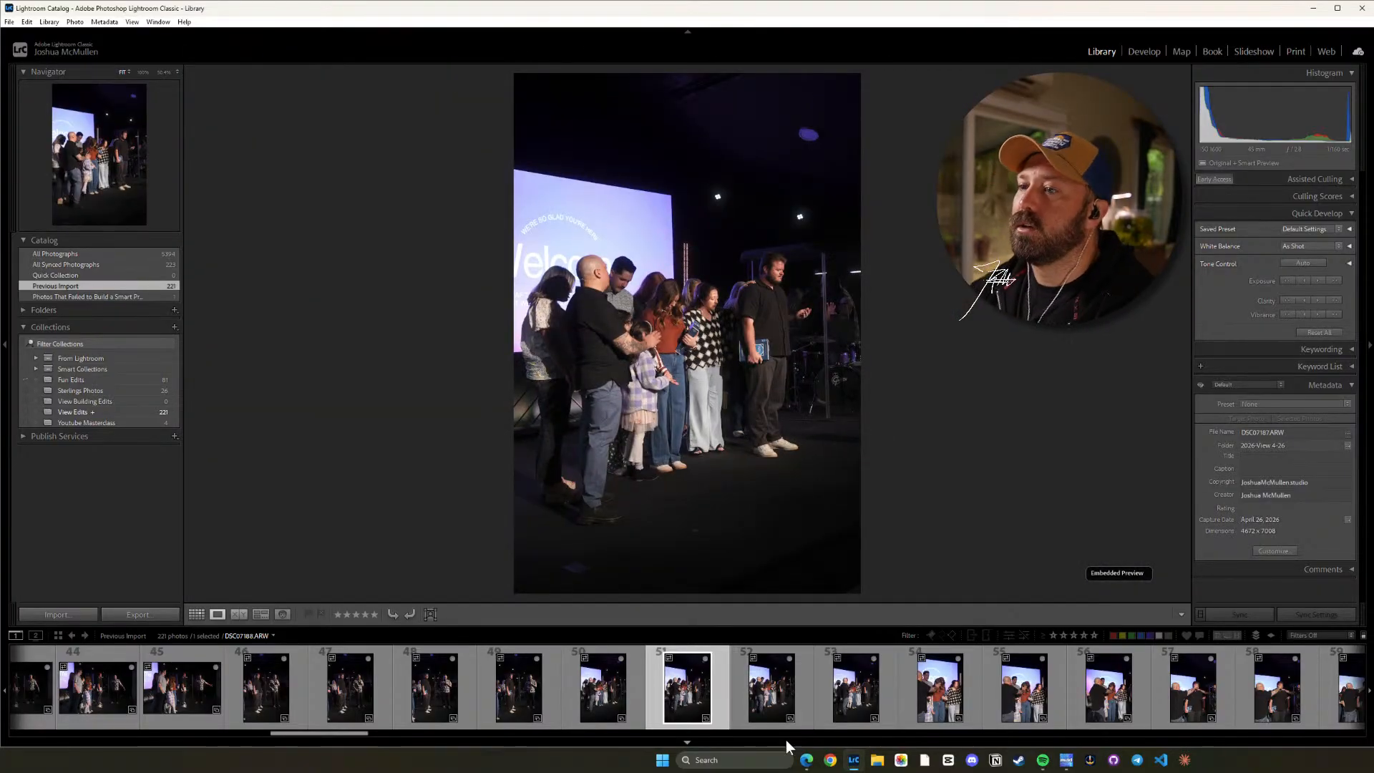
pyautogui.press('z')
pyautogui.moveTo(907, 334); pyautogui.dragTo(861, 367)
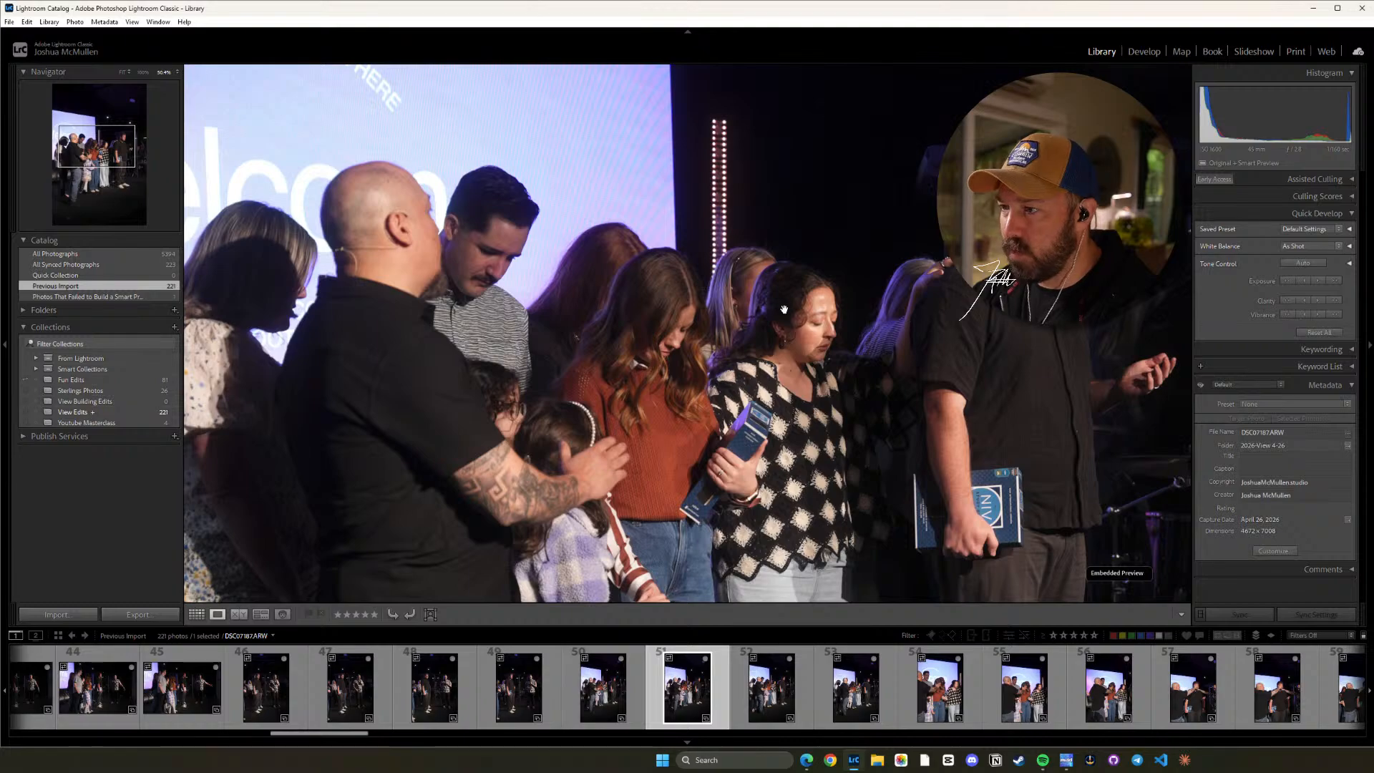
pyautogui.moveTo(782, 400); pyautogui.dragTo(717, 266)
pyautogui.press('z')
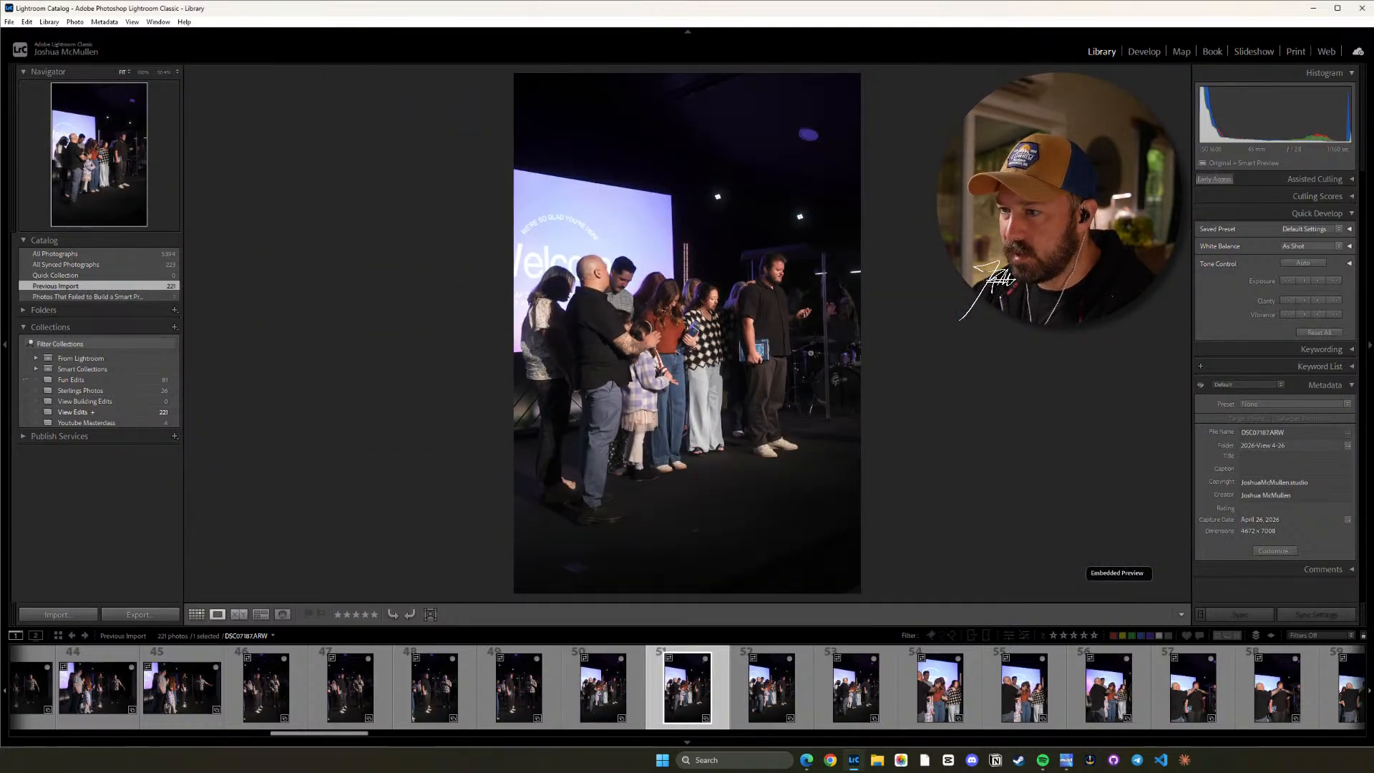
# Compare DSC07187.ARW with the similar group prayer frames DSC07188.ARW and DSC07189.ARW.
pyautogui.press('Right')
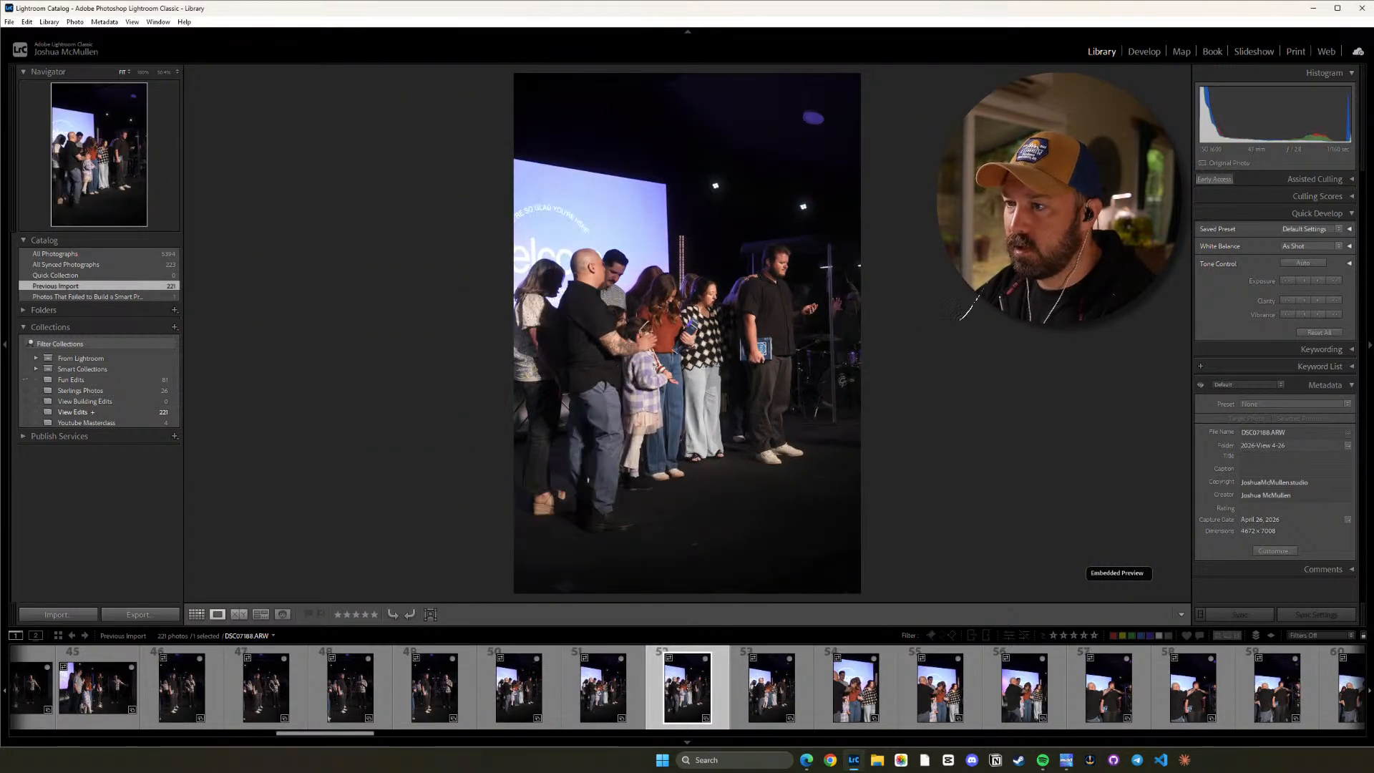
pyautogui.press('Right')
pyautogui.press('Left')
pyautogui.press('Left')
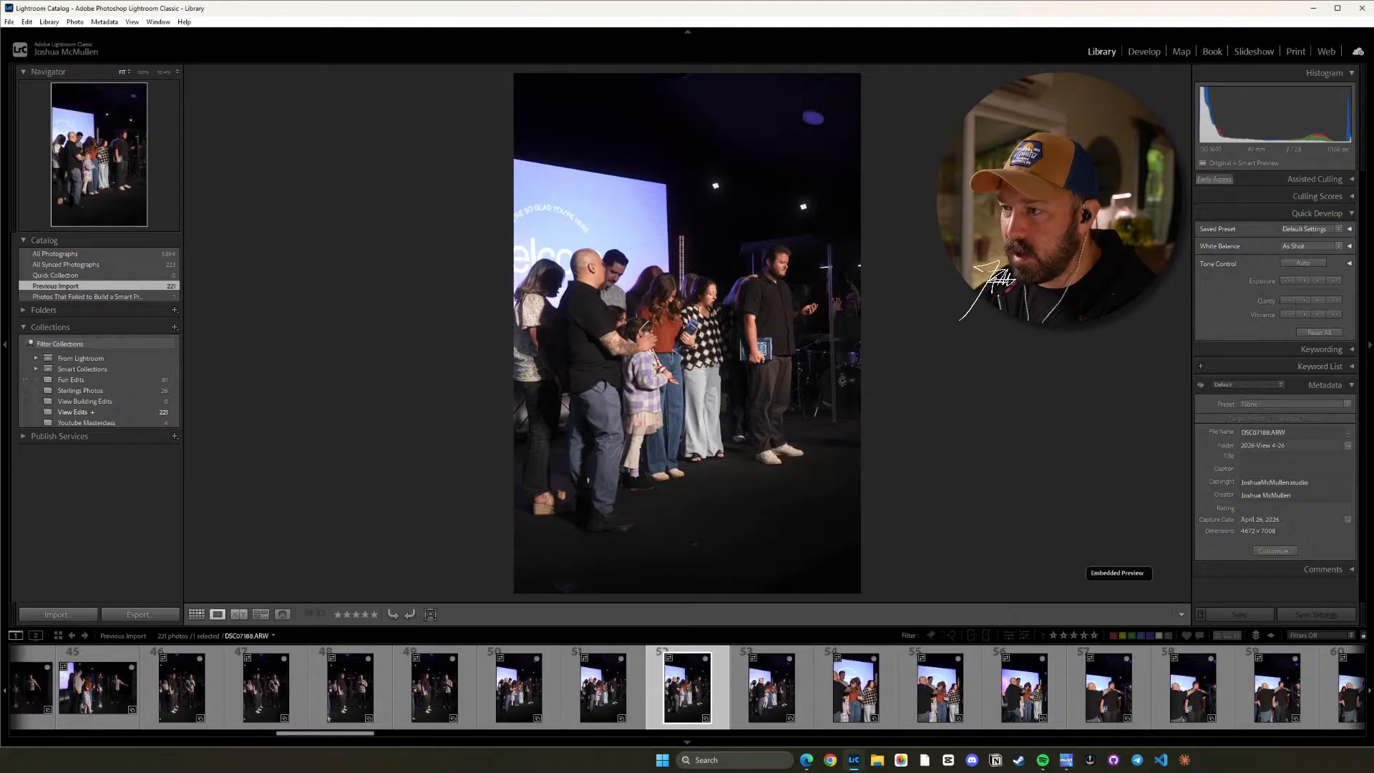
pyautogui.press('Left')
pyautogui.press('Right')
pyautogui.press('Right')
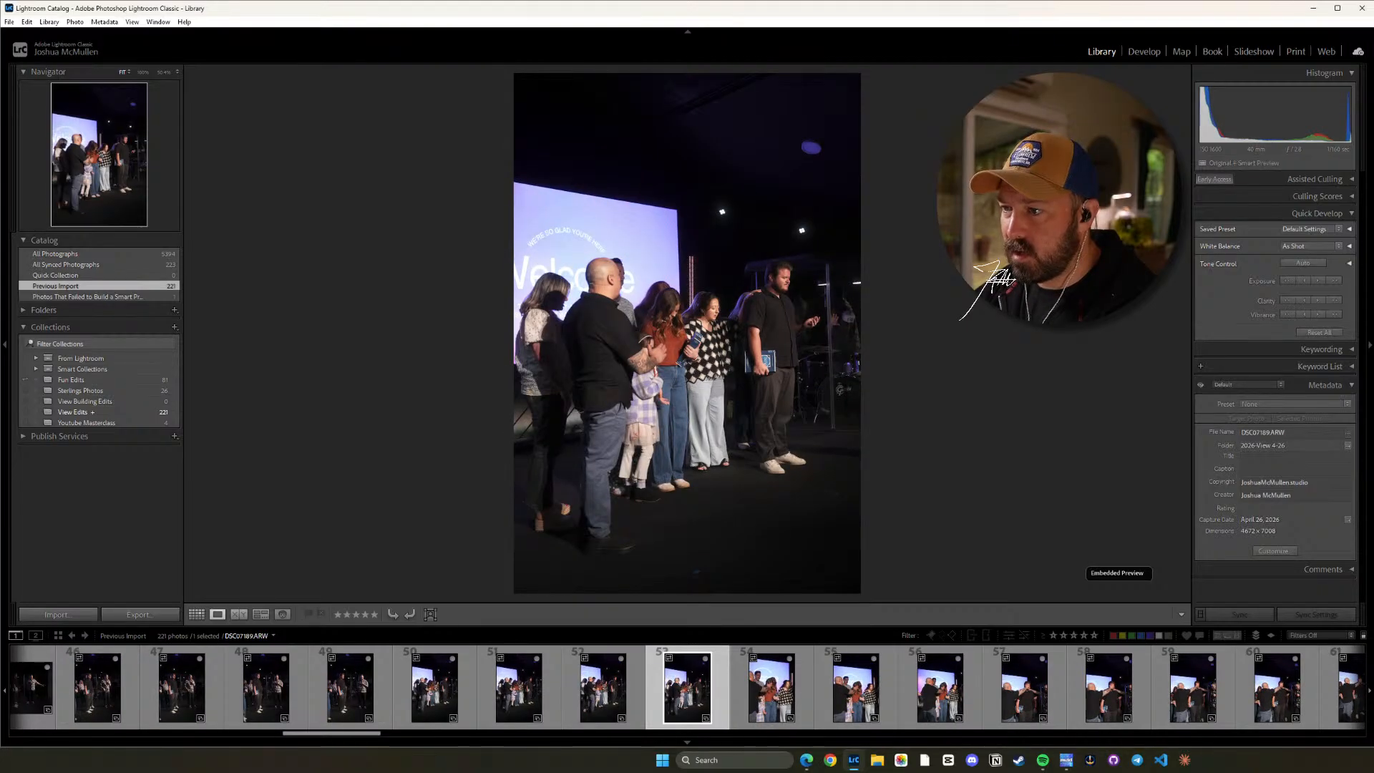
pyautogui.press('Left')
pyautogui.press('Right')
pyautogui.press('Right')
pyautogui.press('Left')
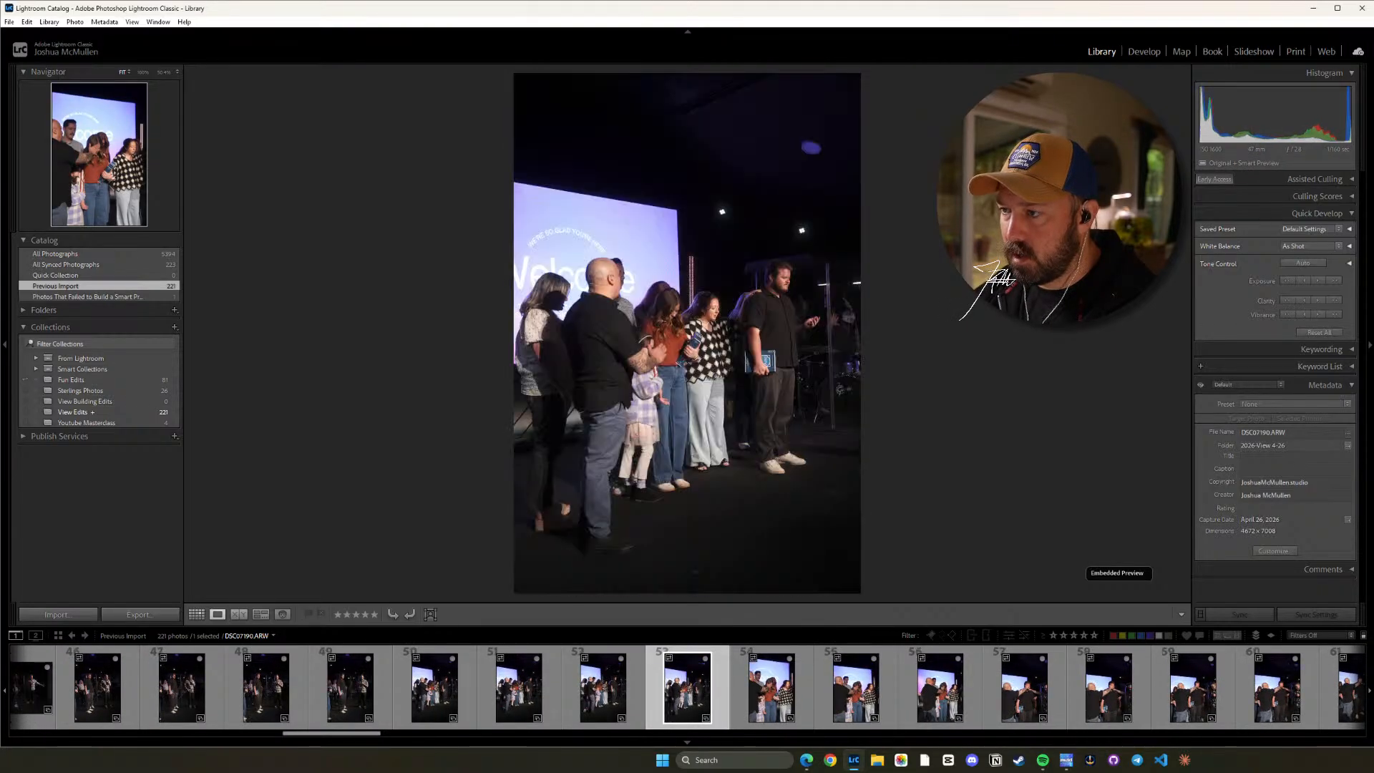
# Compare DSC07187.ARW with the frame before it and flag DSC07187.ARW as a pick.
pyautogui.press('Left')
pyautogui.press('Left')
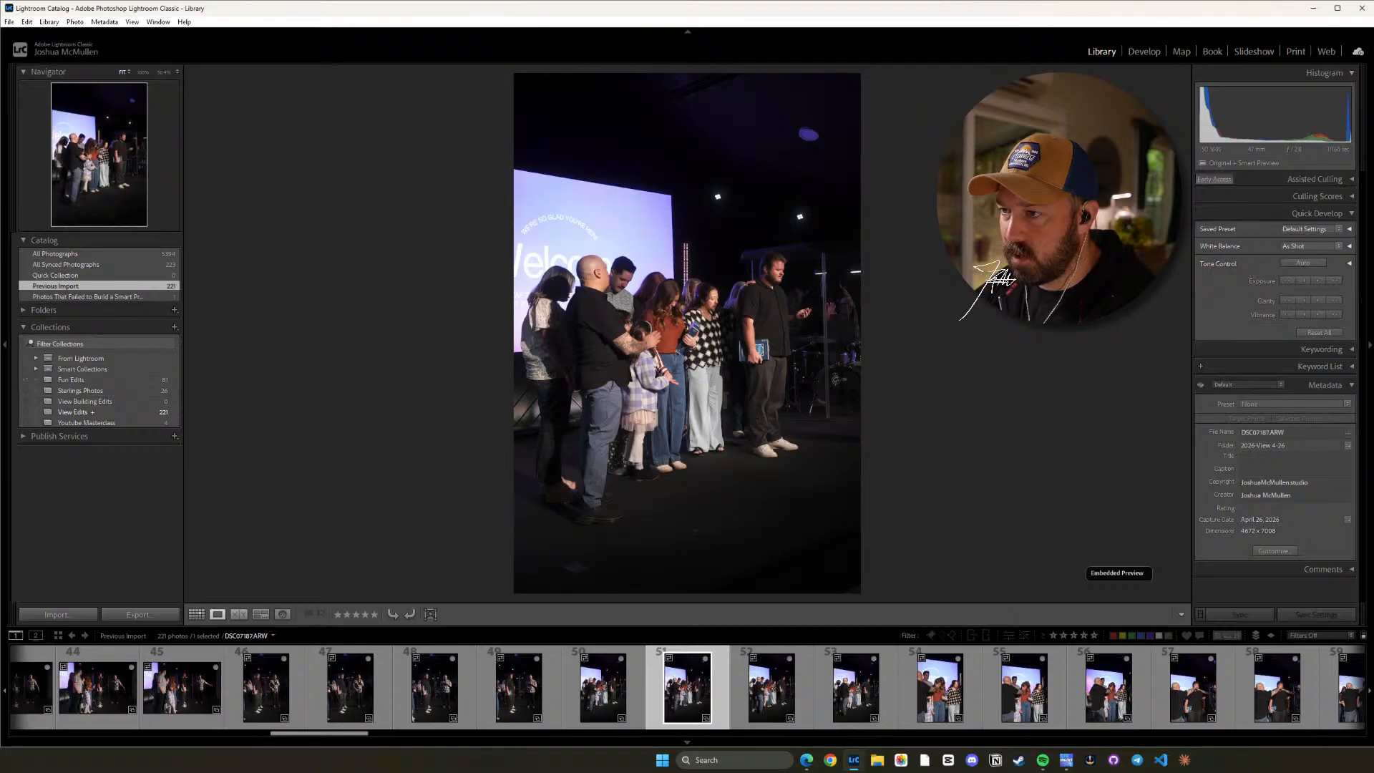
pyautogui.press('Left')
pyautogui.press('Right')
pyautogui.press('Left')
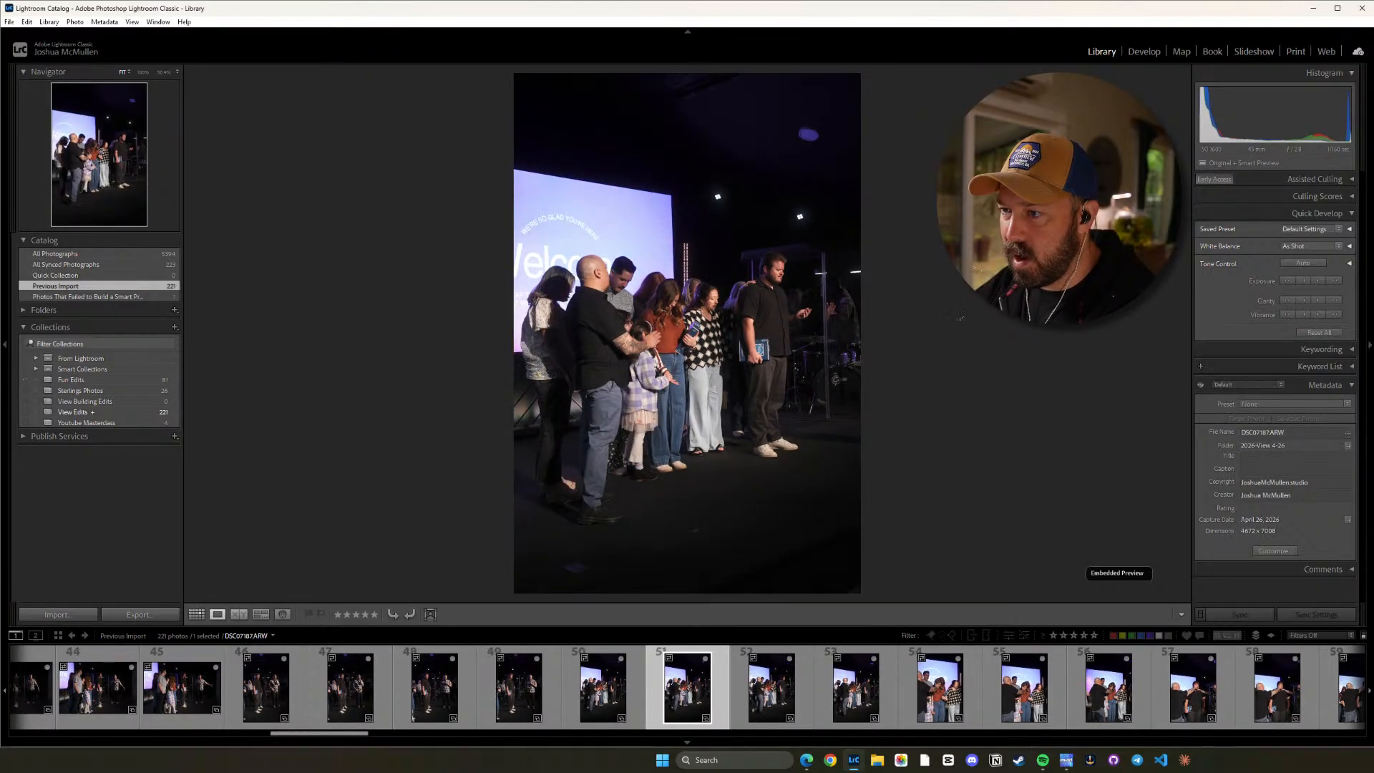
pyautogui.press('Right')
pyautogui.press('Left')
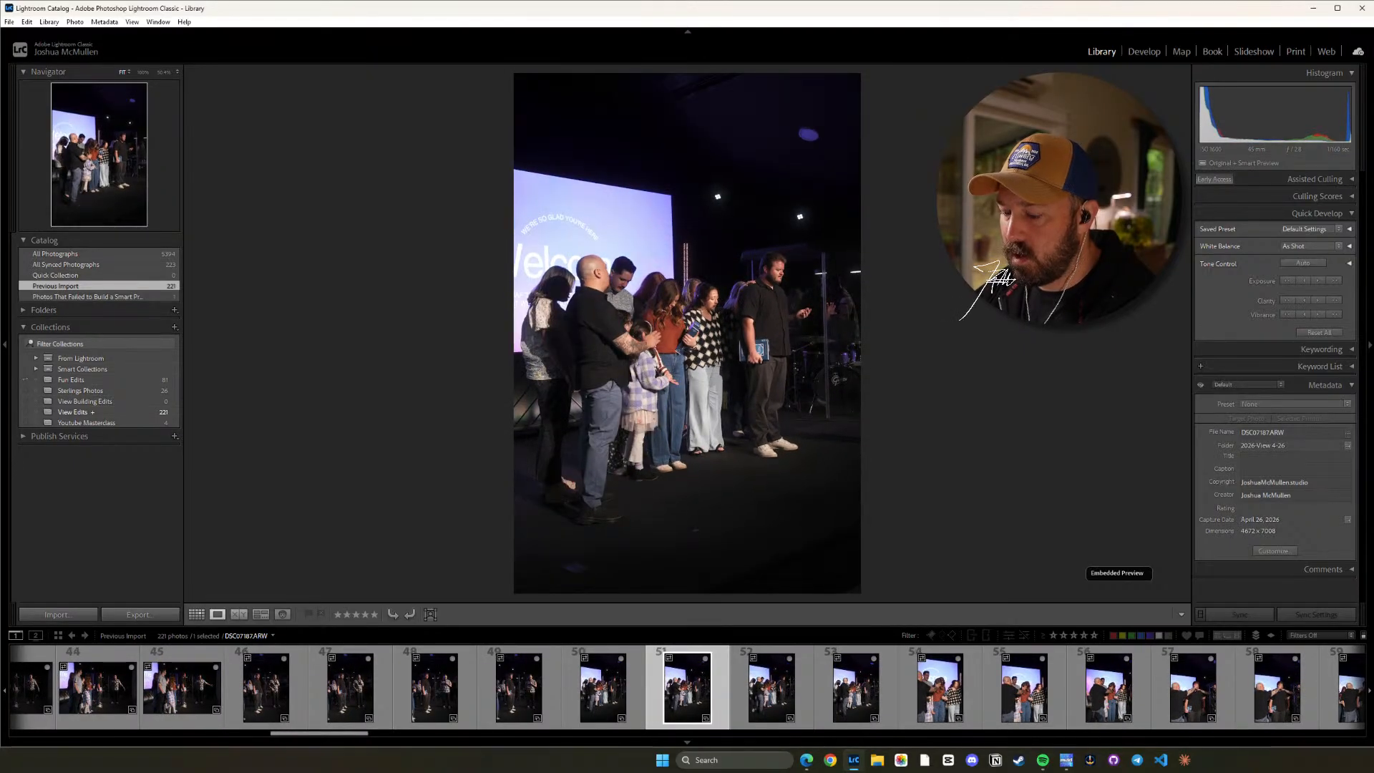
pyautogui.press('Right')
pyautogui.press('Right')
pyautogui.press('Right')
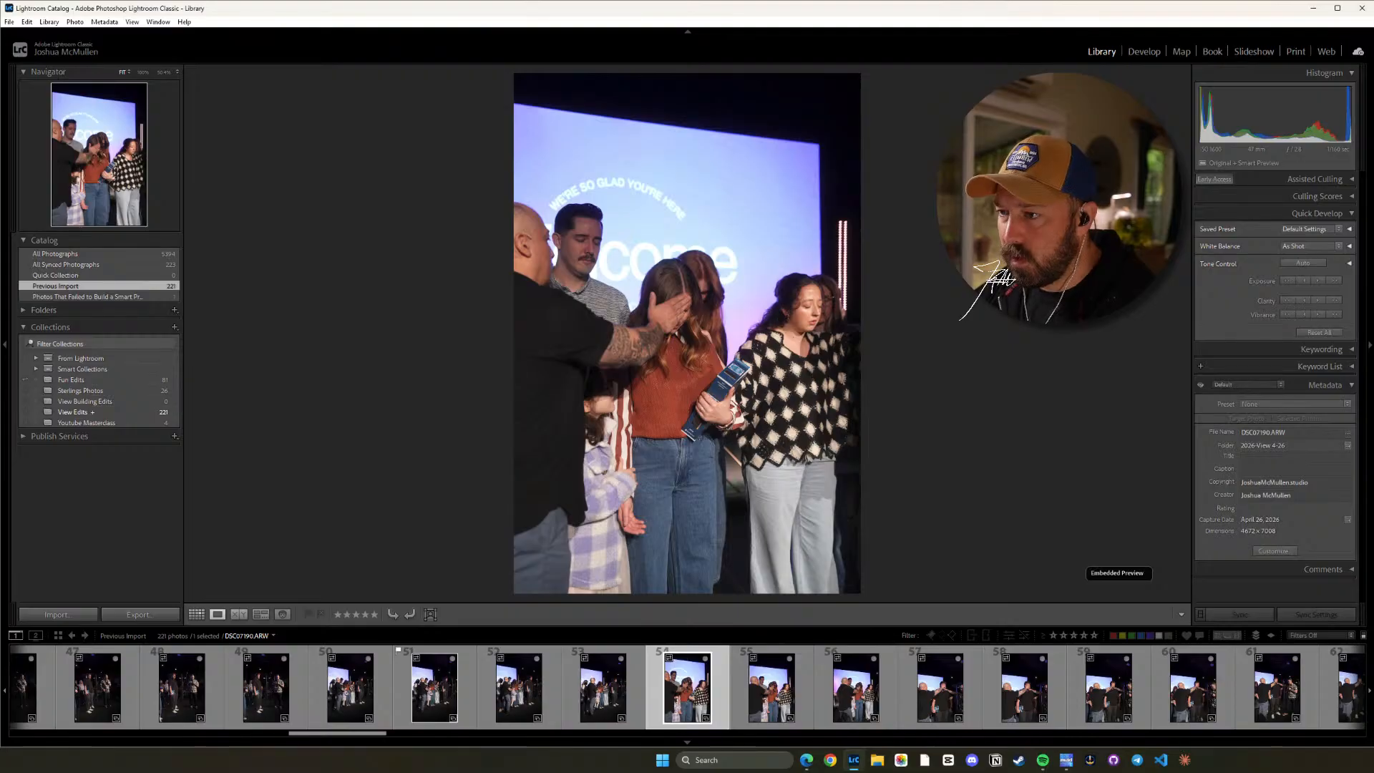
# Compare the closer prayer shots from DSC07190.ARW onward, check DSC07191.ARW up close, and flag it as a pick.
pyautogui.press('Right')
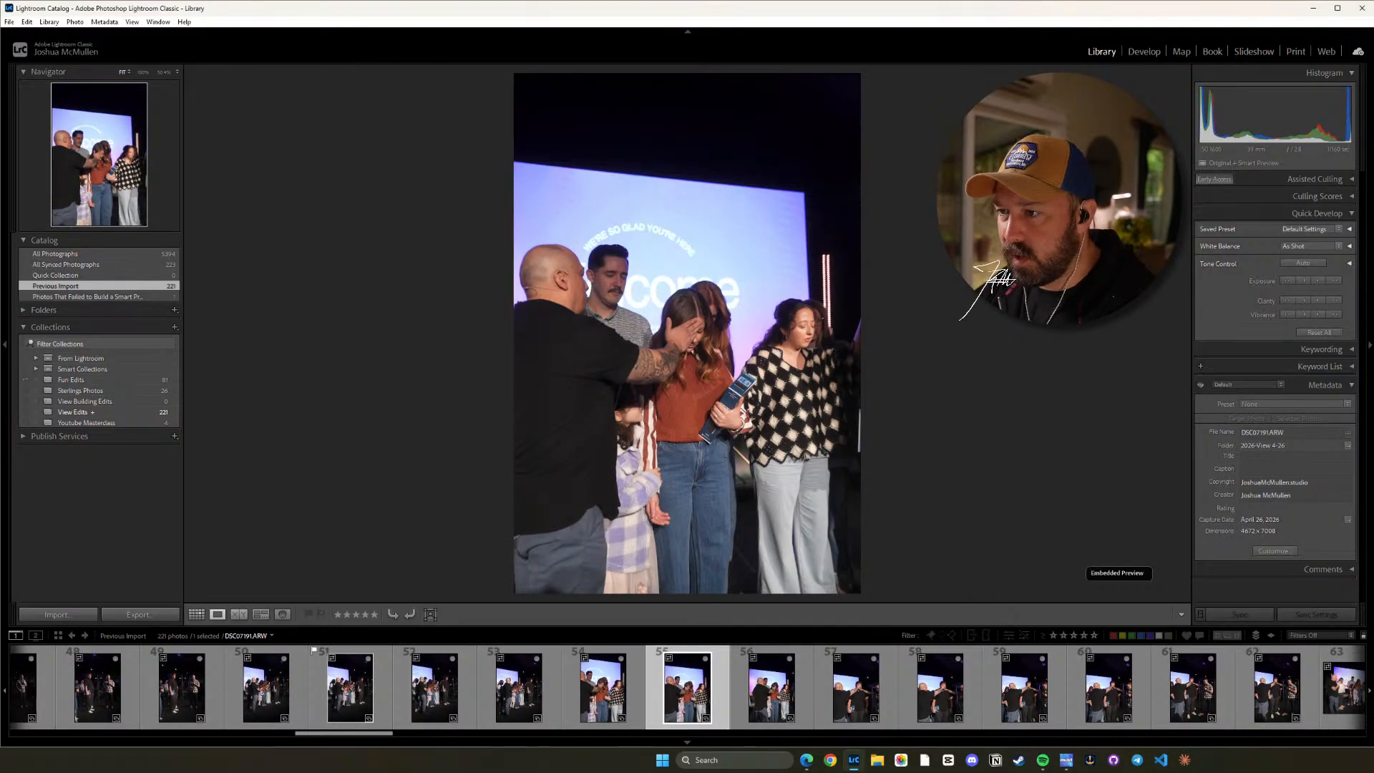
pyautogui.press('Right')
pyautogui.press('Left')
pyautogui.press('z')
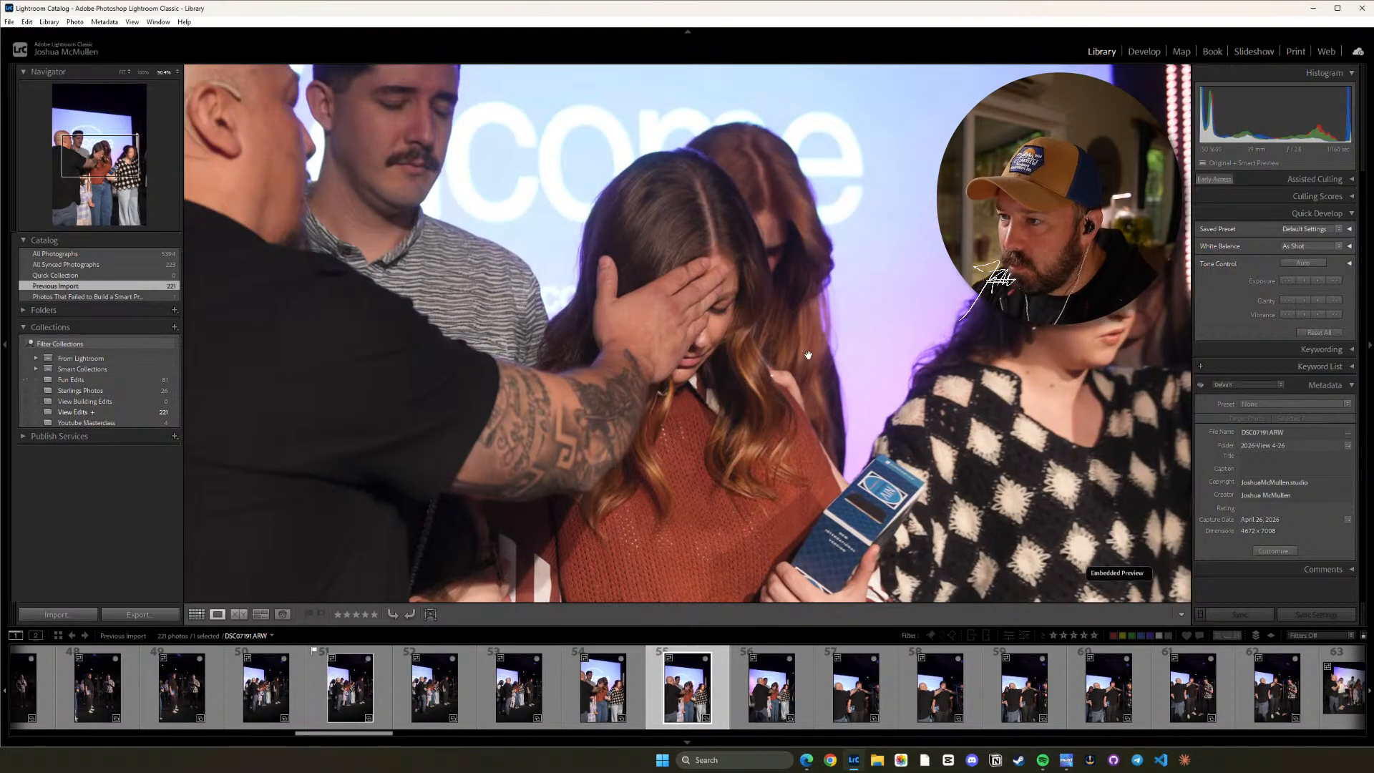
pyautogui.press('z')
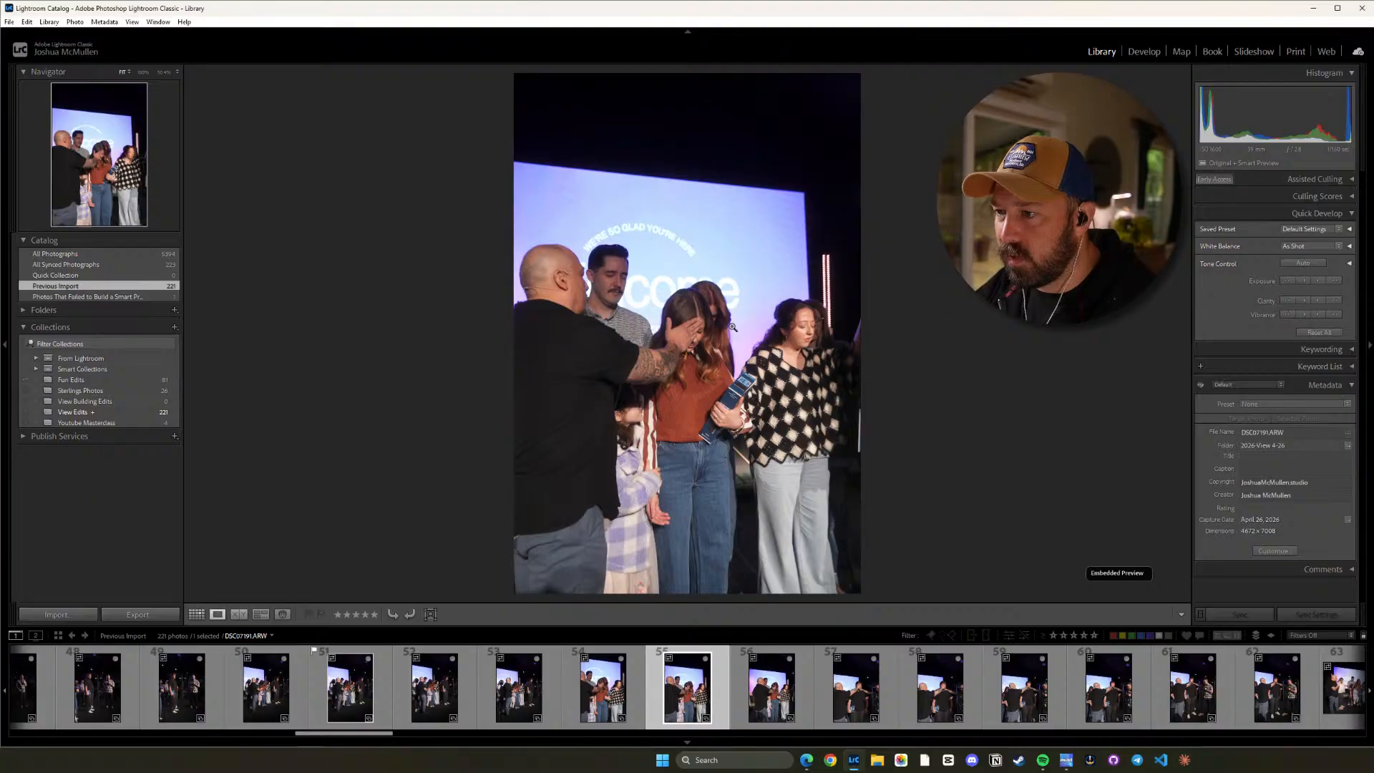
pyautogui.hotkey('shift', 'p')
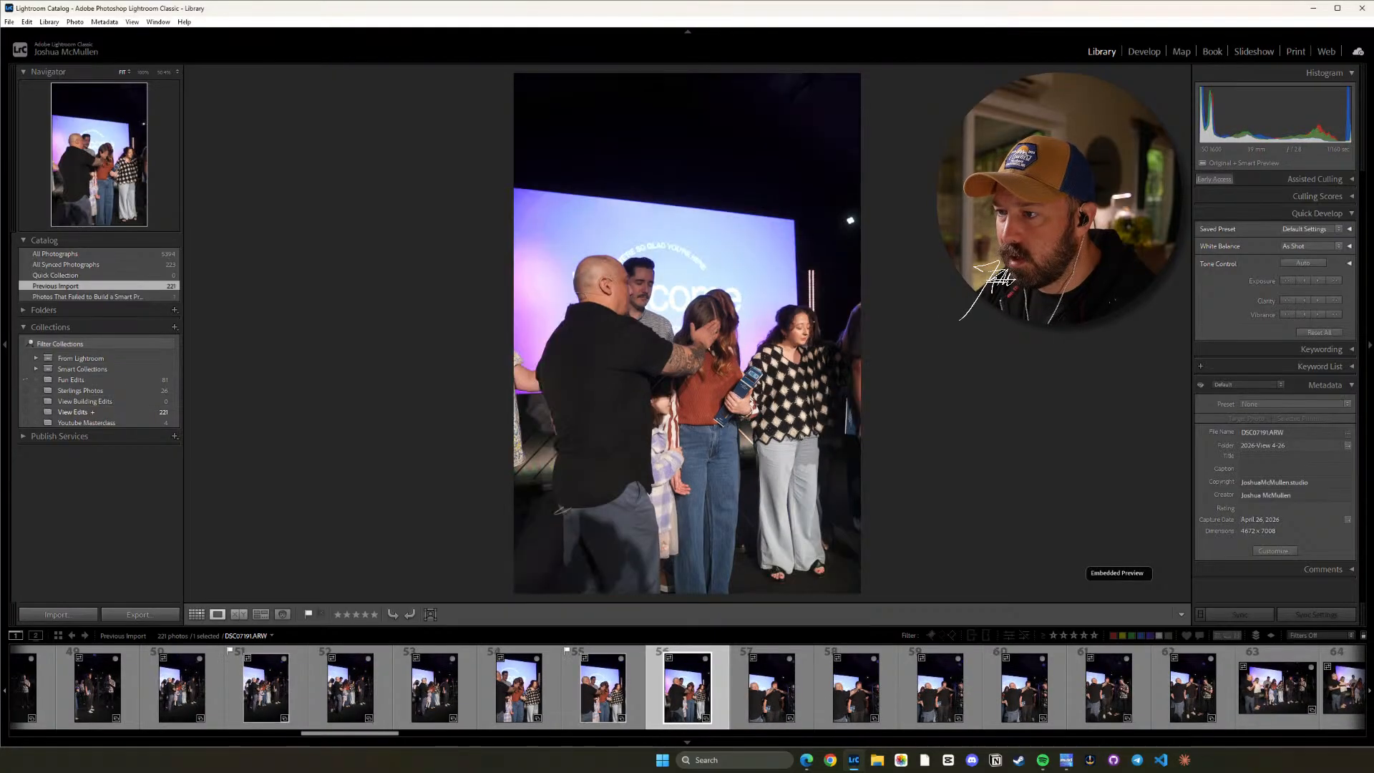
# Flag DSC07193.ARW as a pick and review the rest of that series up to DSC07198.ARW.
pyautogui.press('Right')
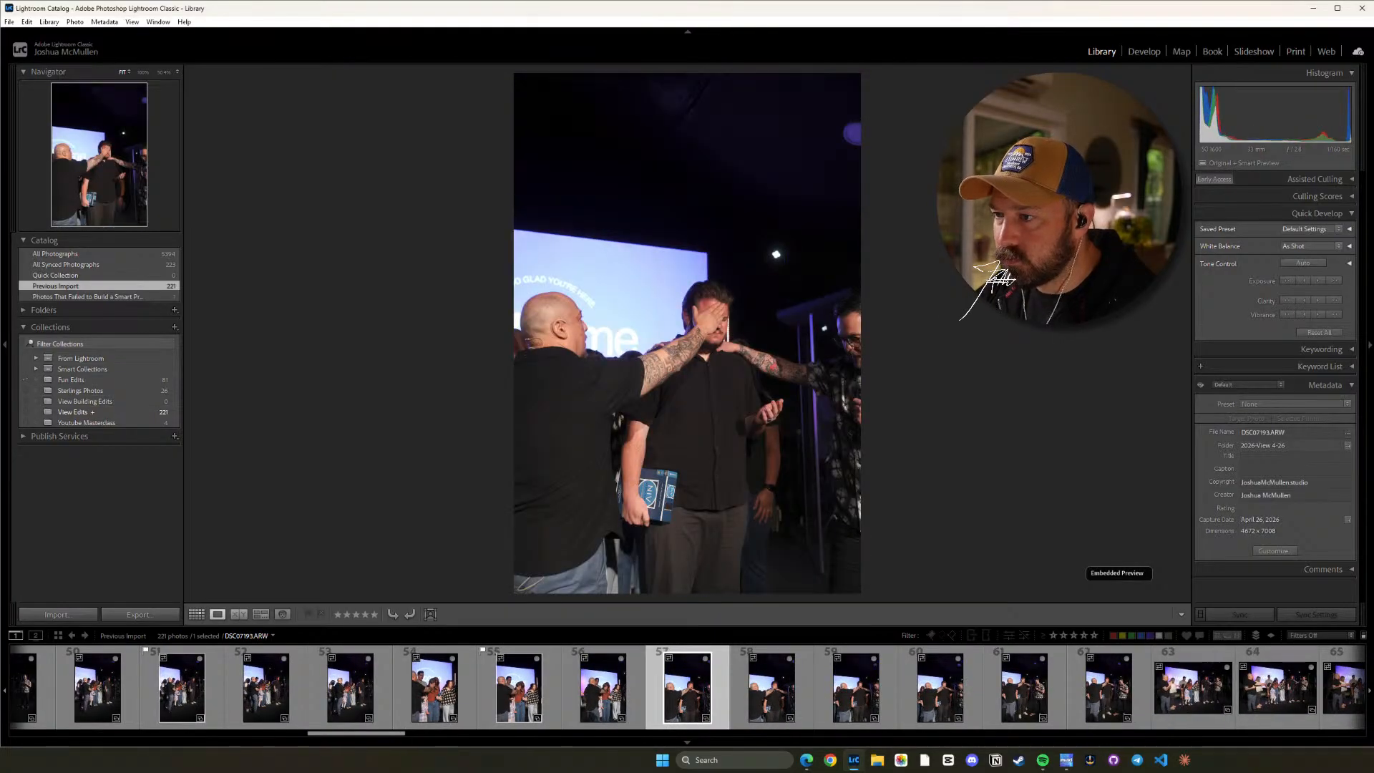
pyautogui.hotkey('shift', 'p')
pyautogui.press('Right')
pyautogui.press('Right')
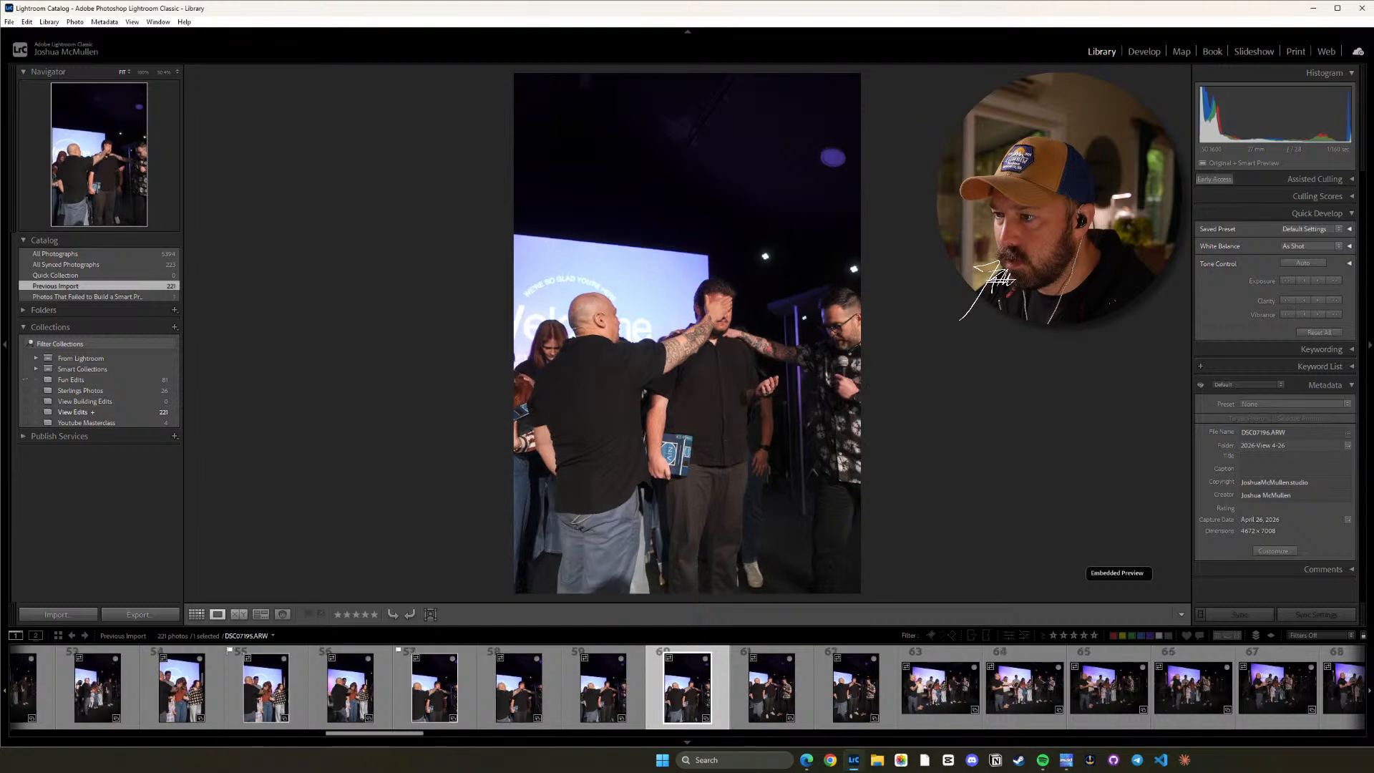
pyautogui.press('Right')
pyautogui.press('Right')
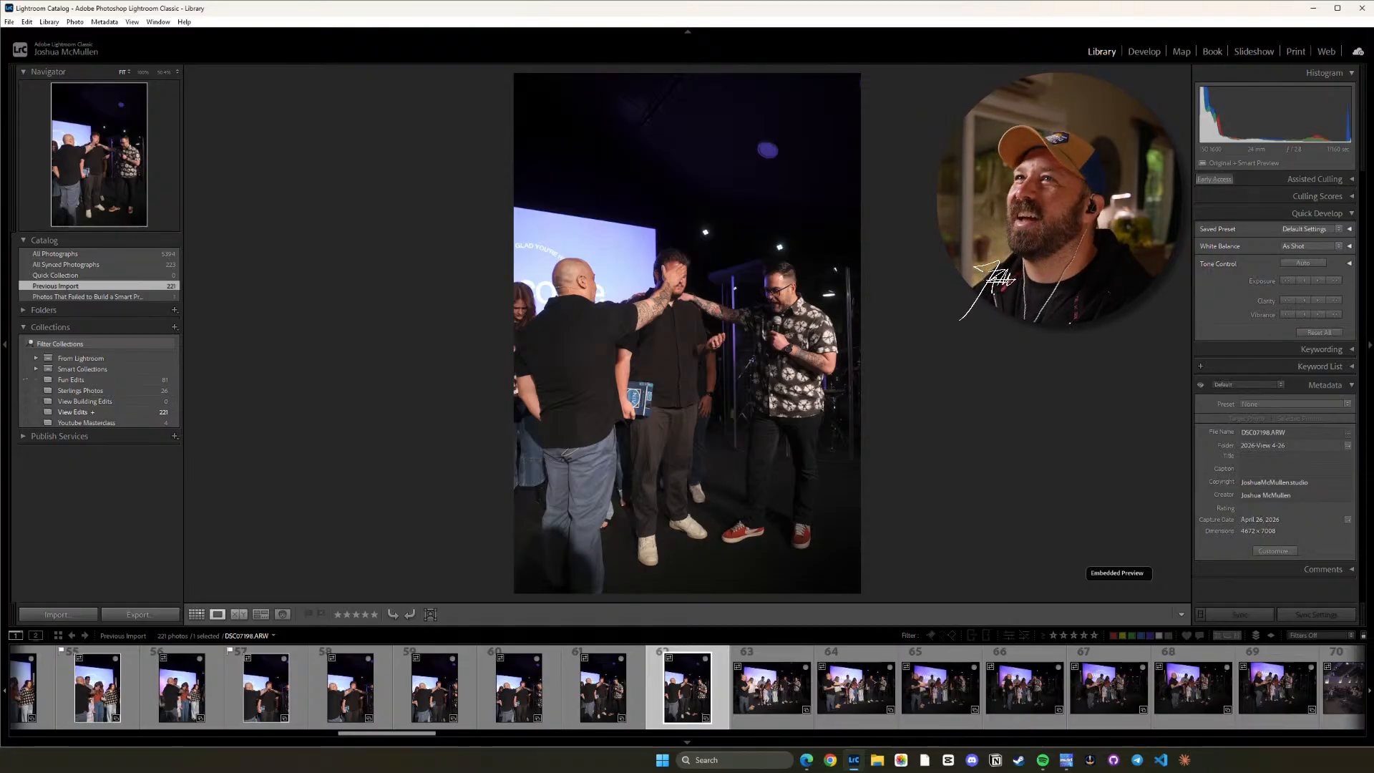
# Compare the wide group shot DSC07200.ARW with its neighbouring frames and flag it as a pick.
pyautogui.press('Right')
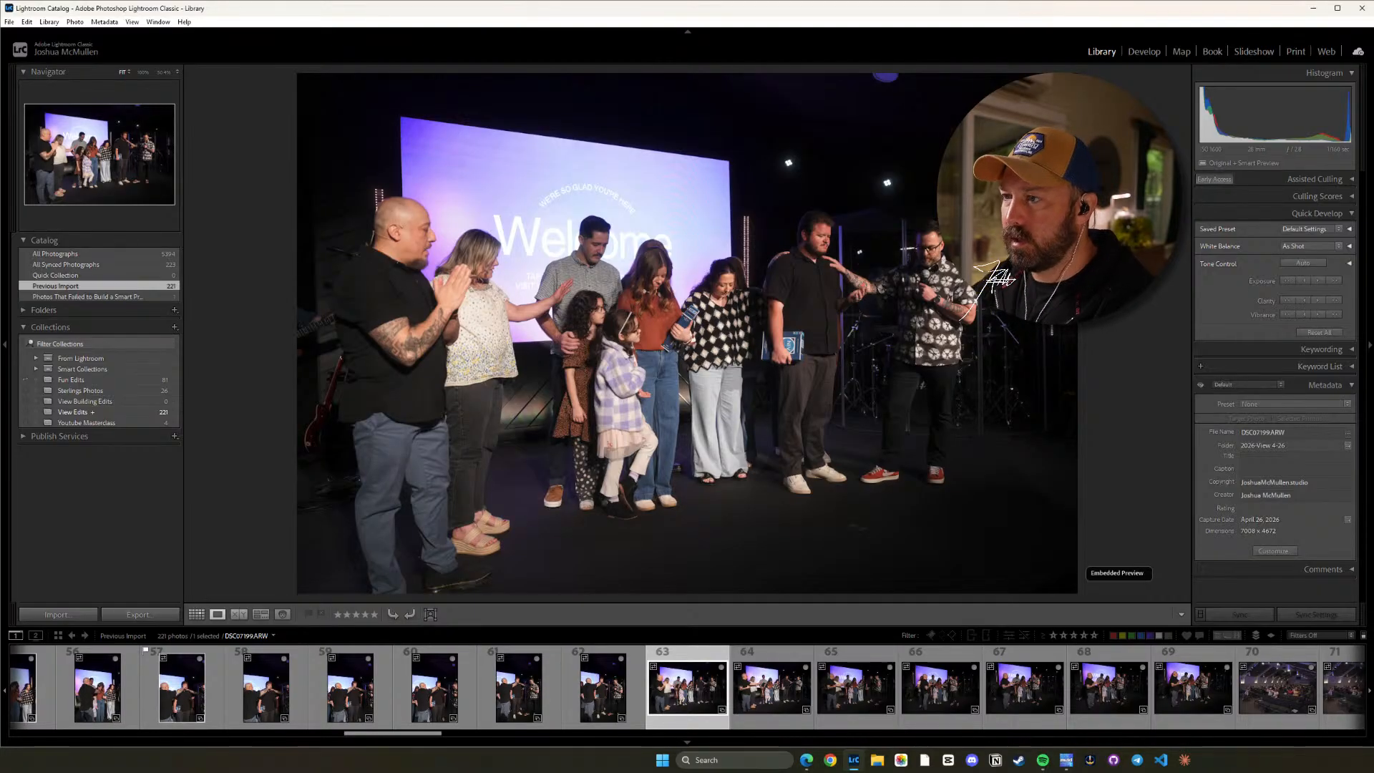
pyautogui.press('Right')
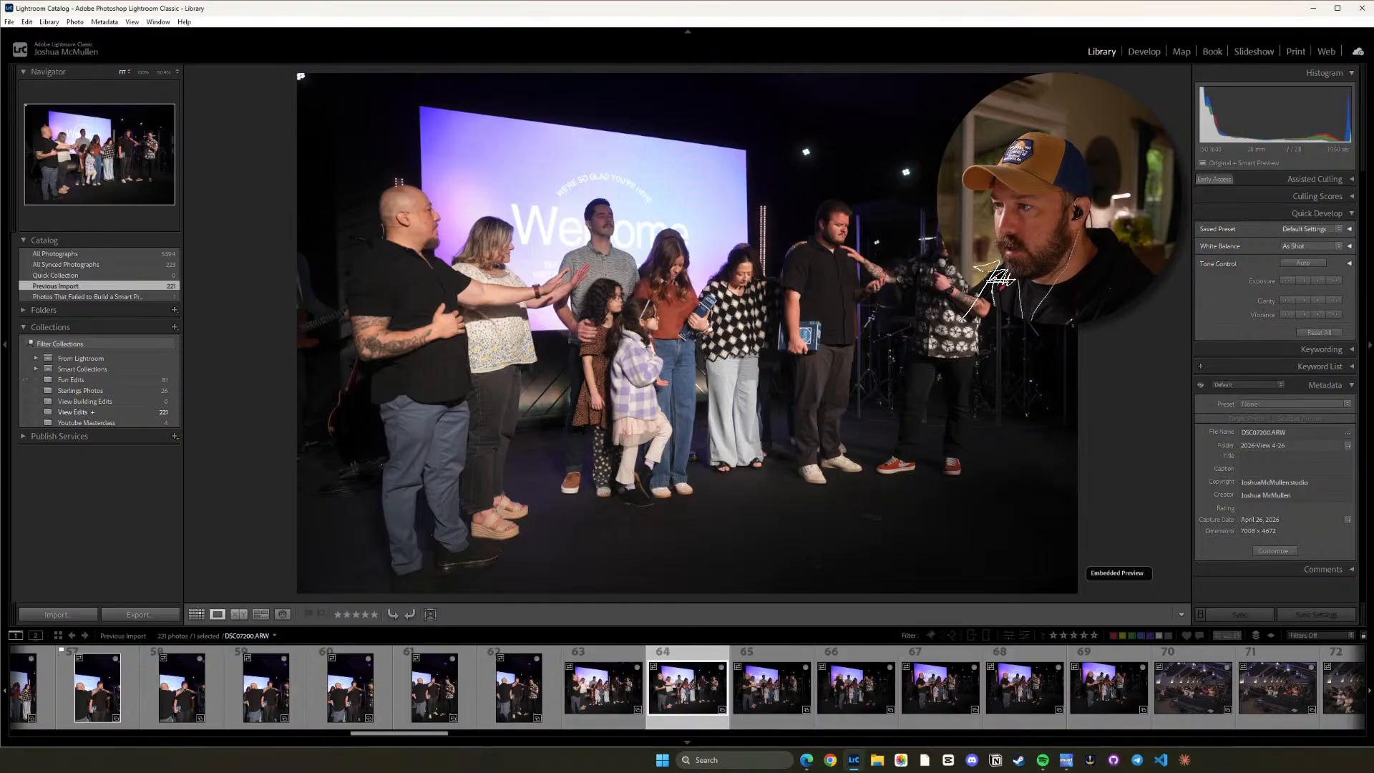
pyautogui.press('Left')
pyautogui.press('Right')
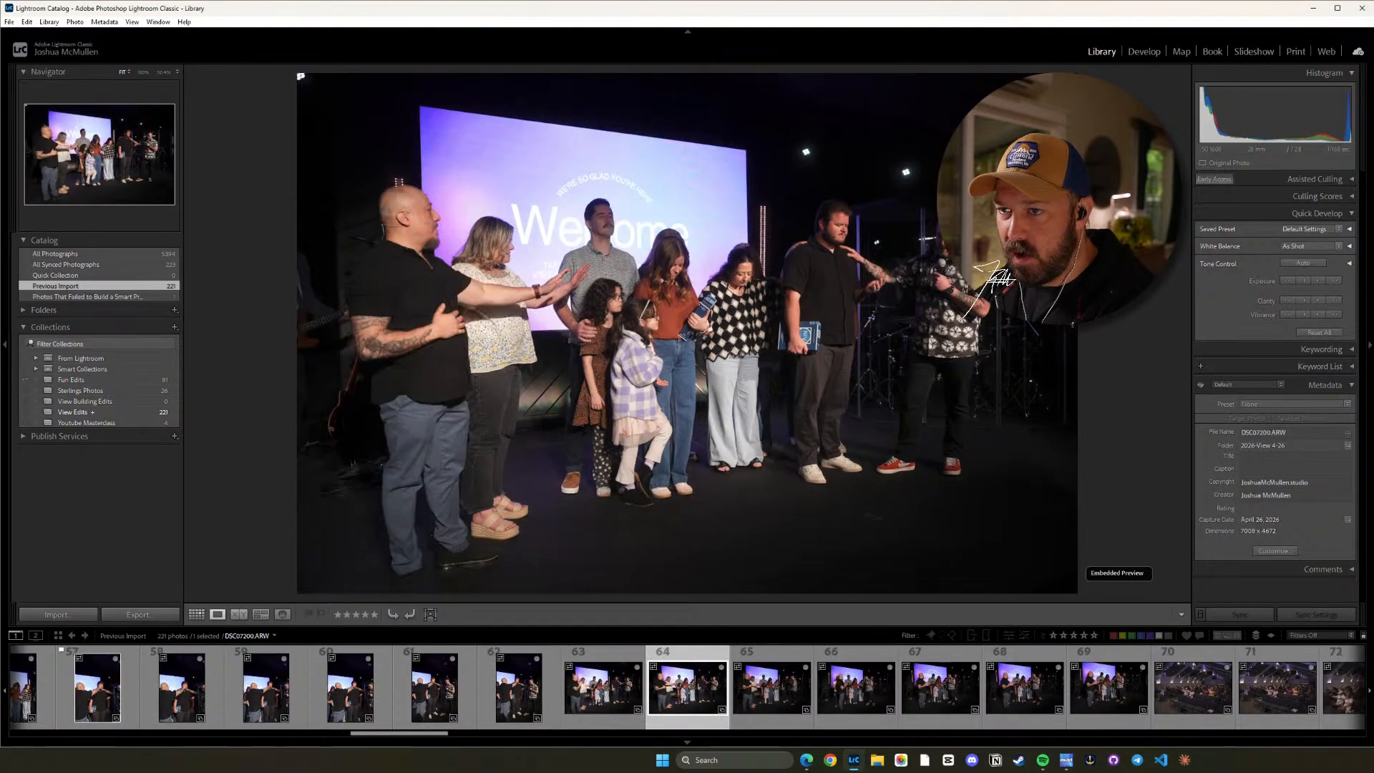
pyautogui.press('Left')
pyautogui.press('Left')
pyautogui.press('Right')
pyautogui.press('Right')
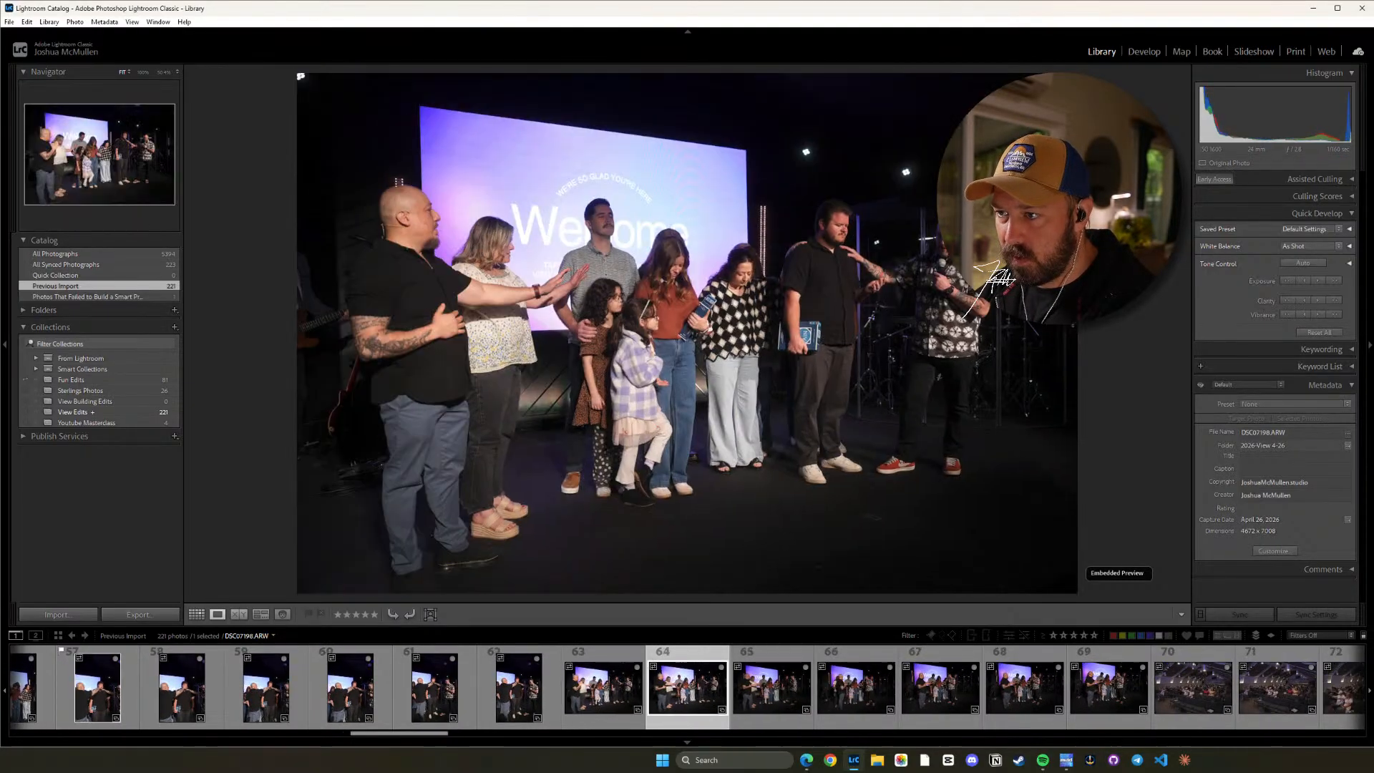
pyautogui.press('Right')
pyautogui.press('Left')
pyautogui.press('p')
# Review the wide group frames through DSC07203.ARW and compare them with the flagged DSC07200.ARW.
pyautogui.press('Right')
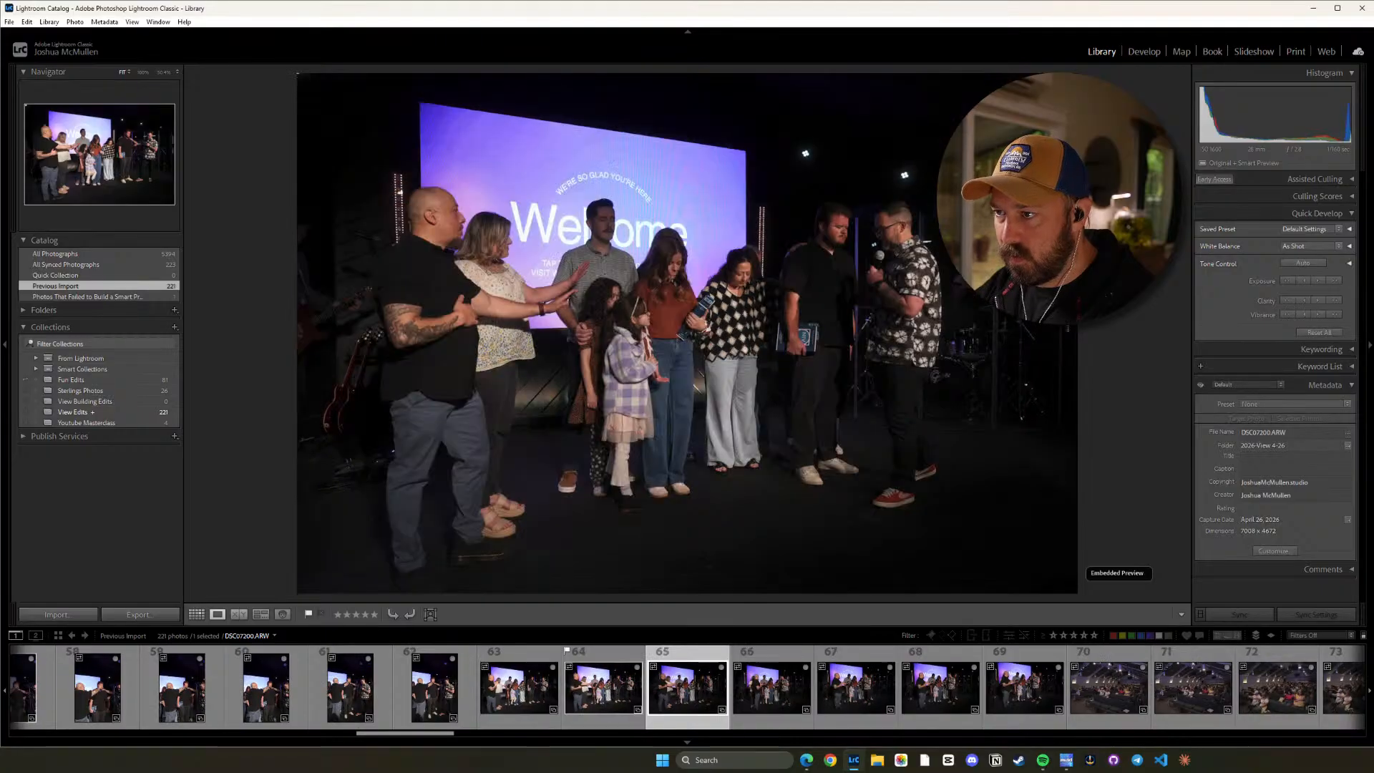
pyautogui.press('Right')
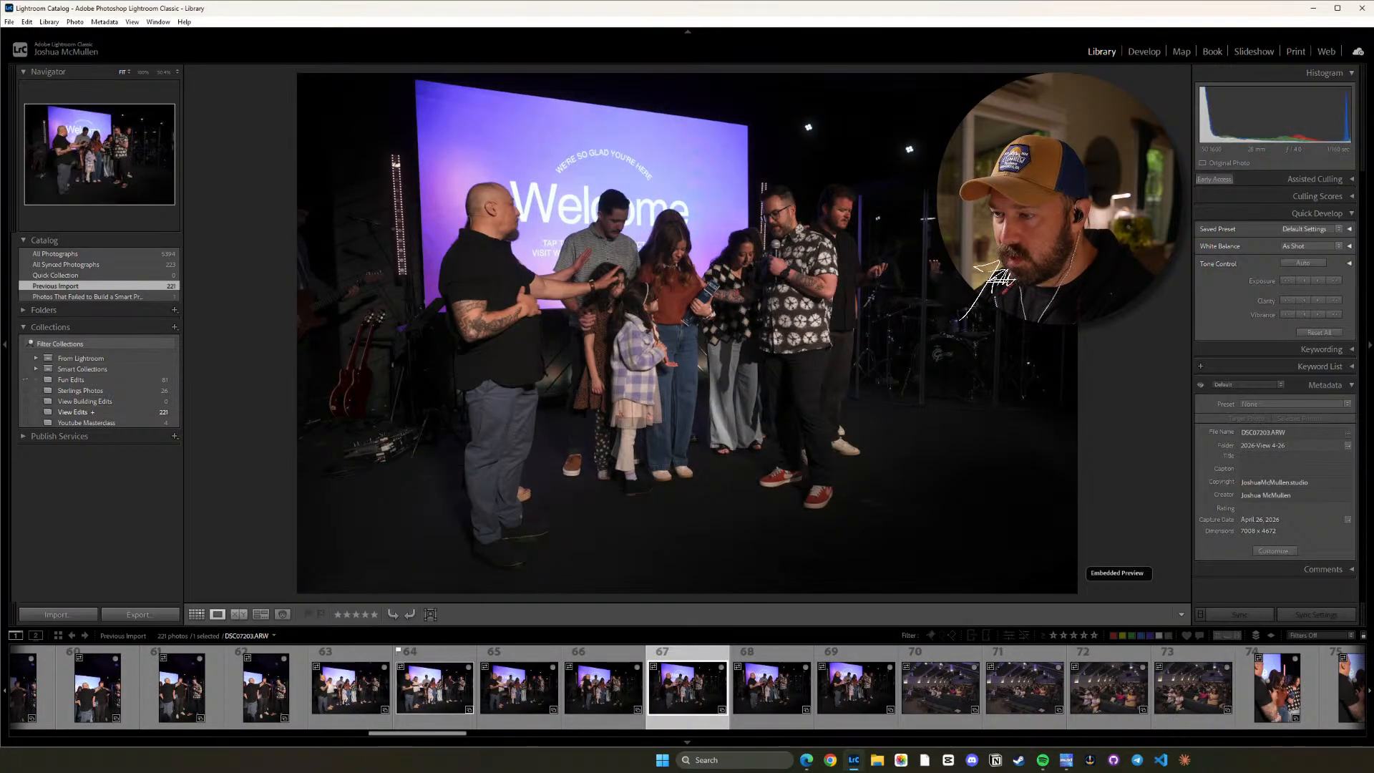
pyautogui.press('Right')
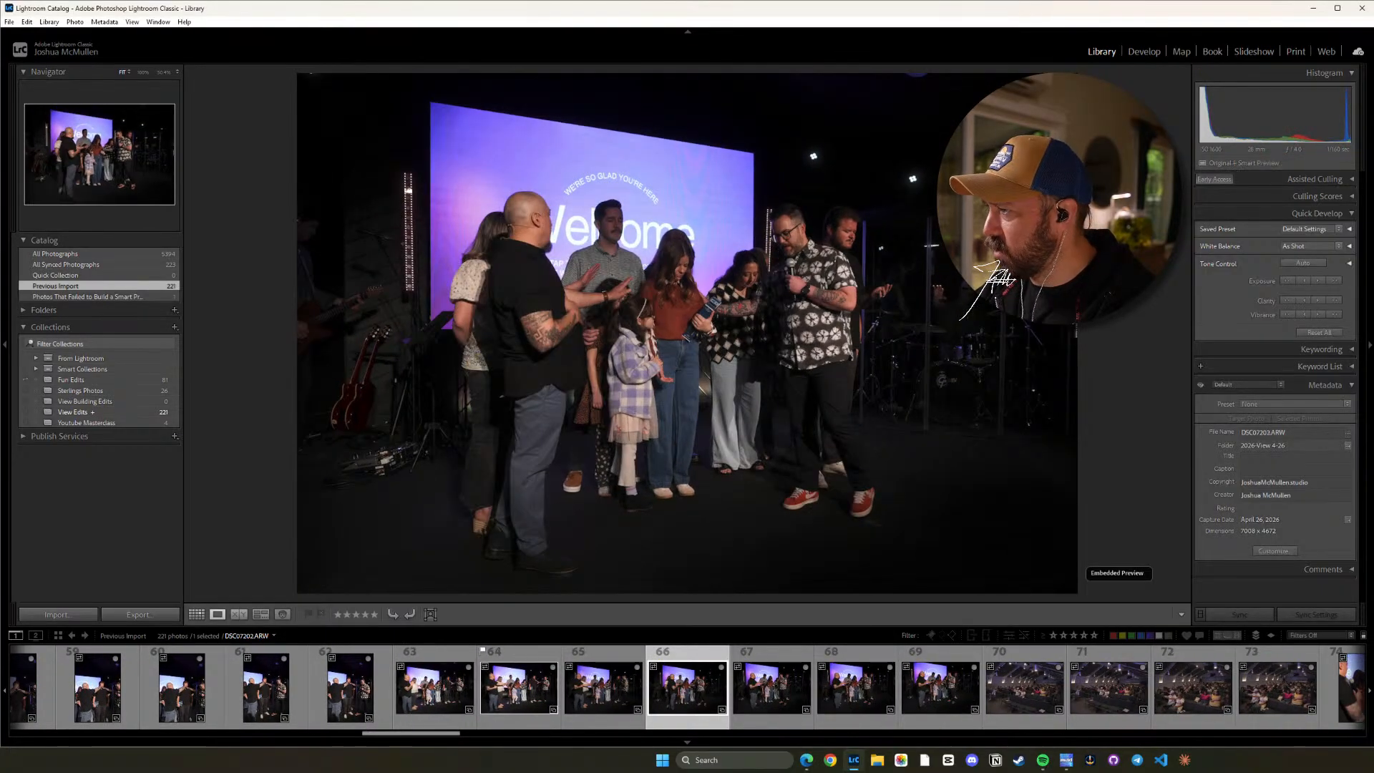
pyautogui.press('Left')
pyautogui.press('Right')
pyautogui.press('Left')
# Compare the flagged wide group shot DSC07200.ARW with the neighbouring frames DSC07201.ARW through DSC07203.ARW.
pyautogui.press('Left')
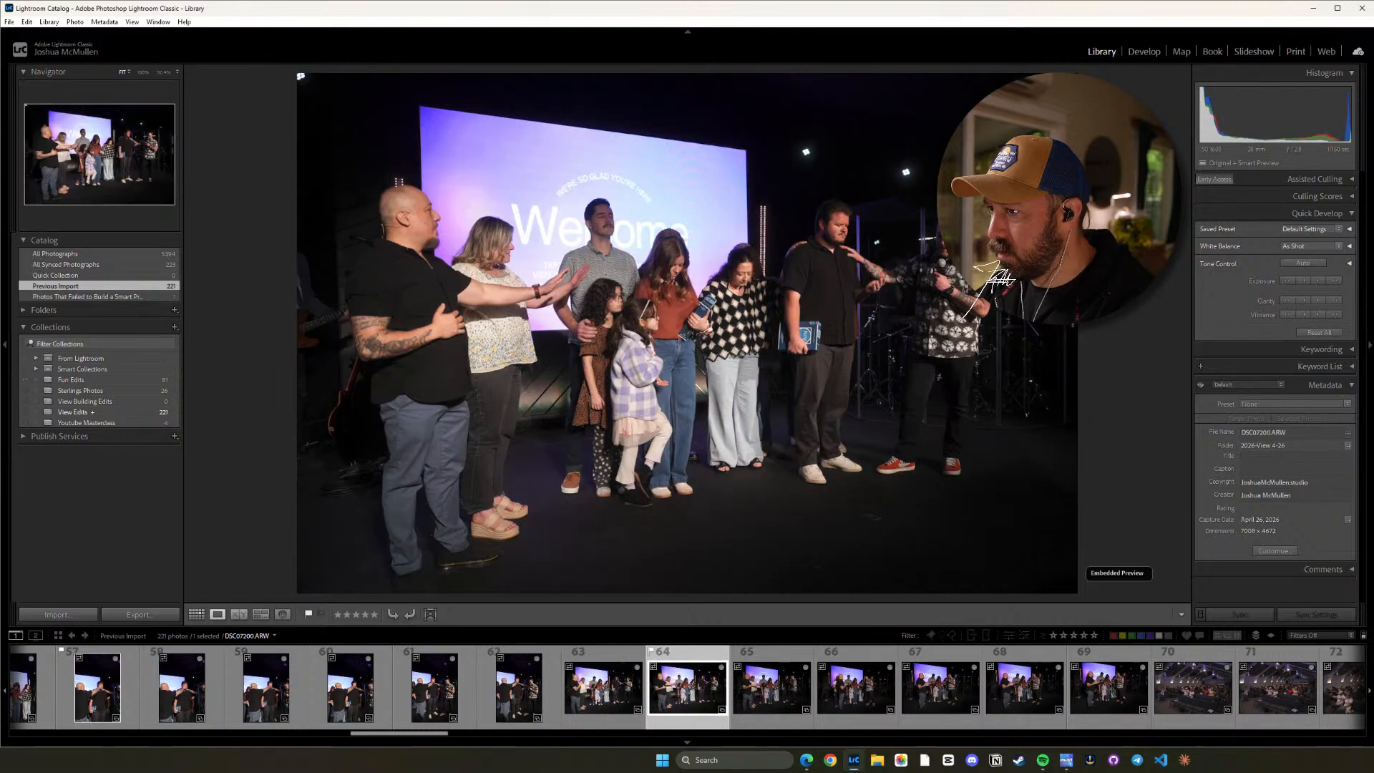
pyautogui.press('Right')
pyautogui.press('Left')
pyautogui.press('Right')
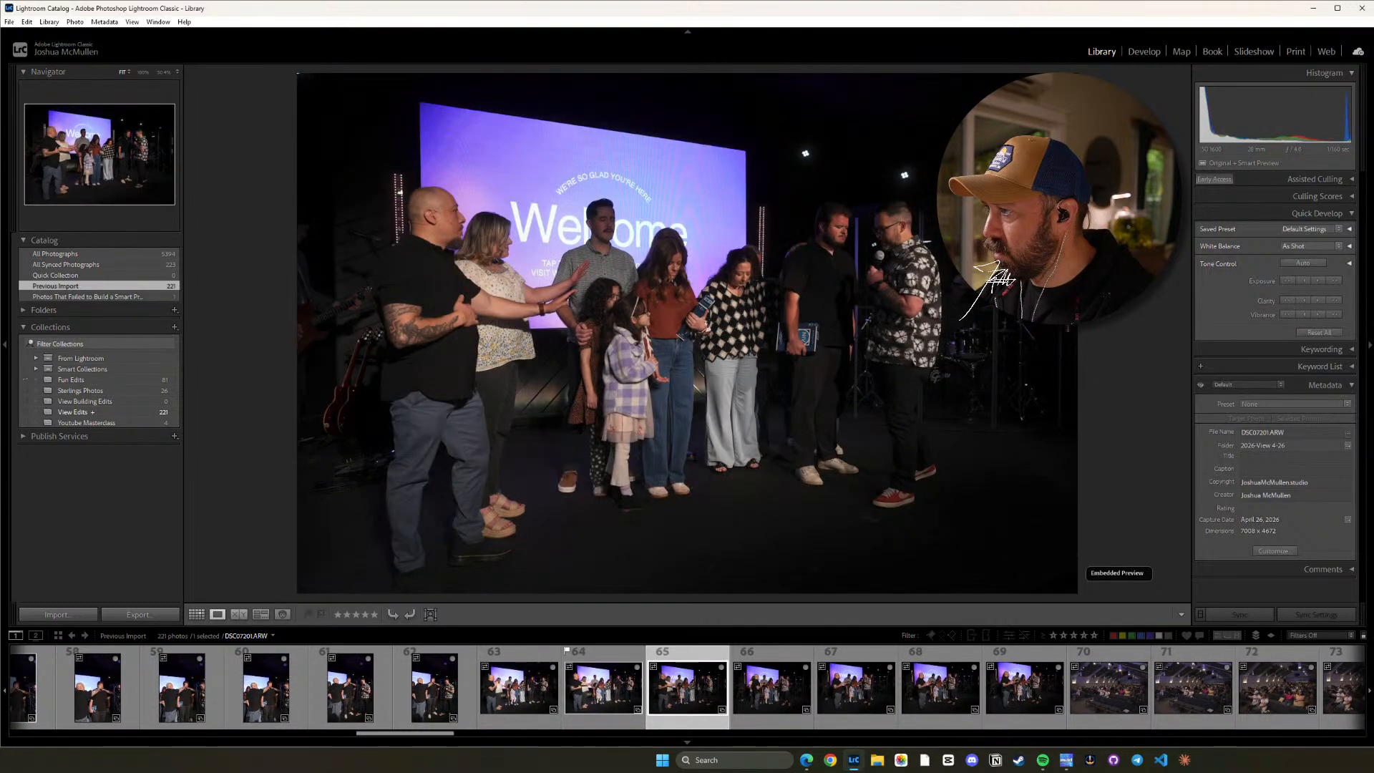
pyautogui.press('Right')
pyautogui.press('Right')
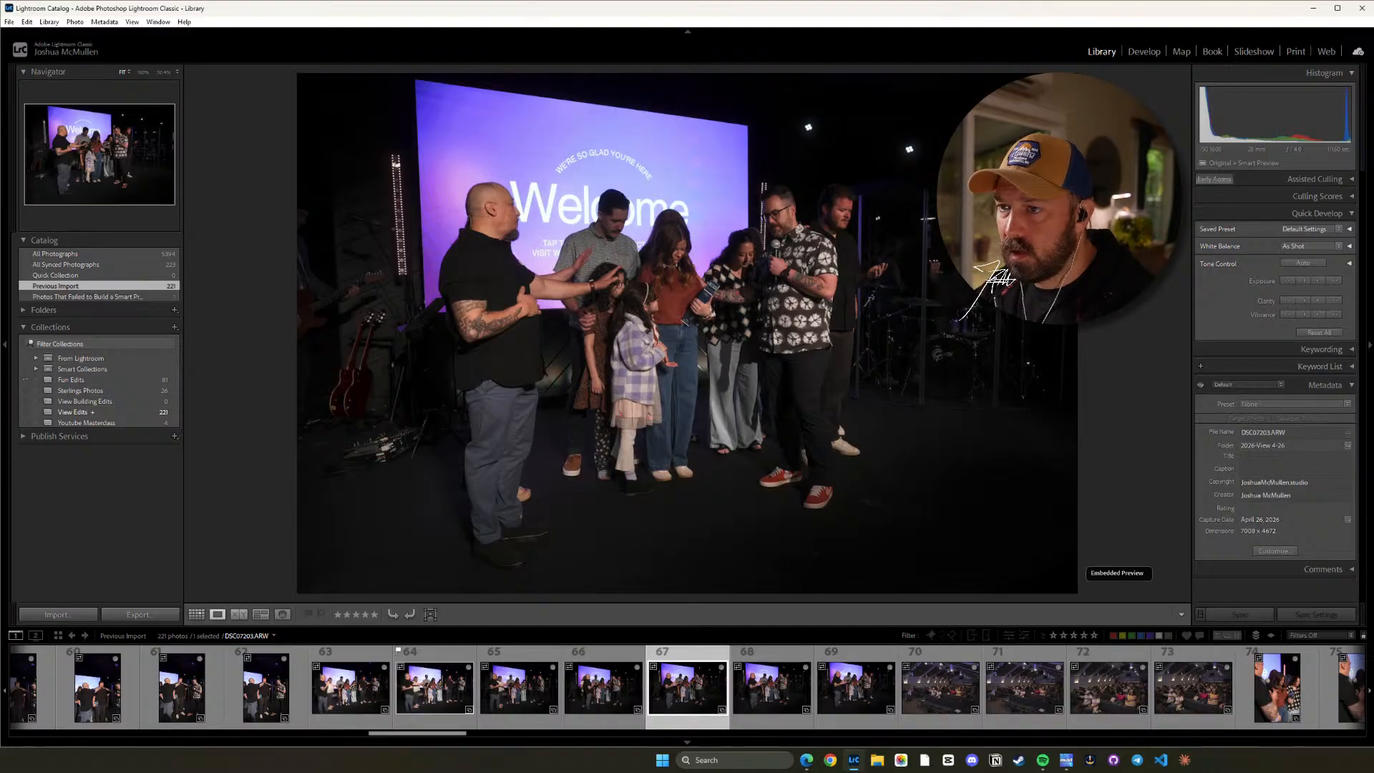
pyautogui.press('Left')
pyautogui.press('Left')
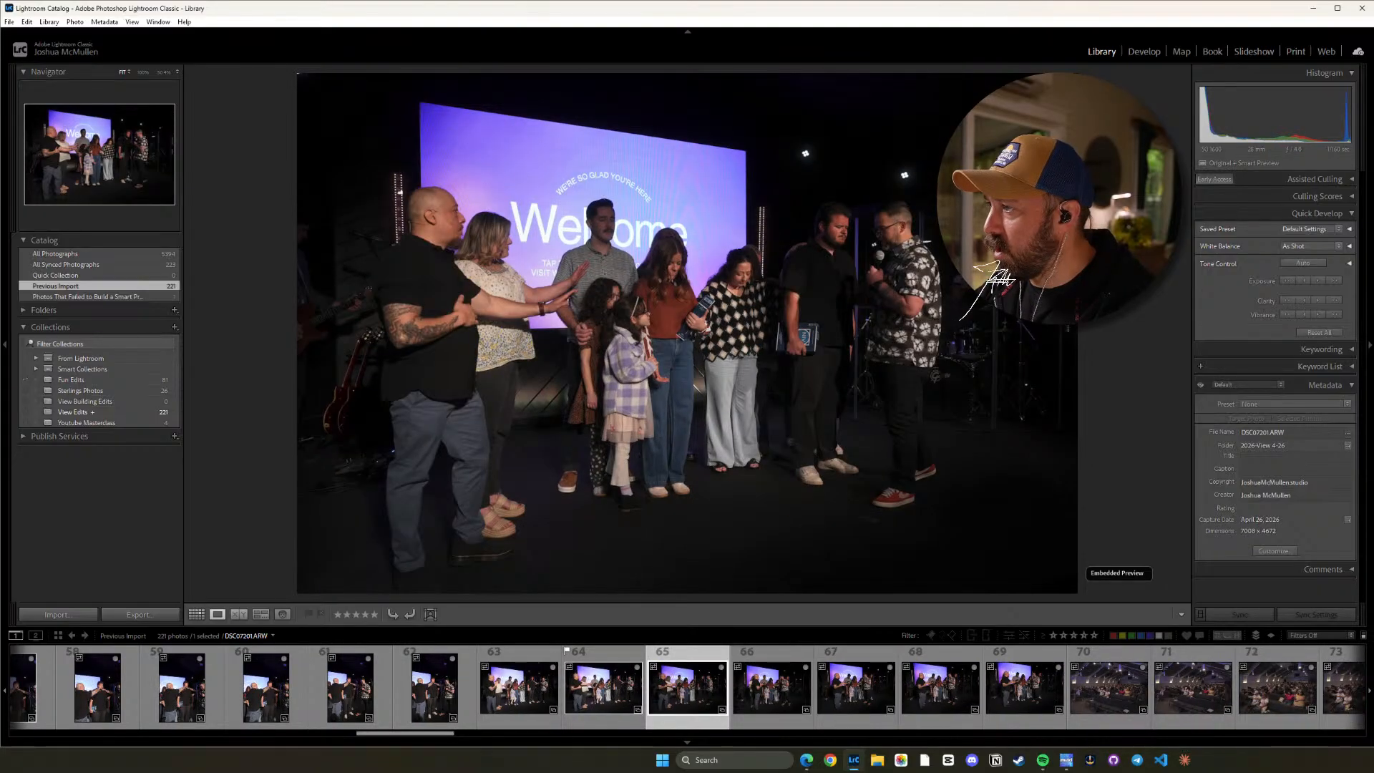
pyautogui.press('Left')
pyautogui.press('Right')
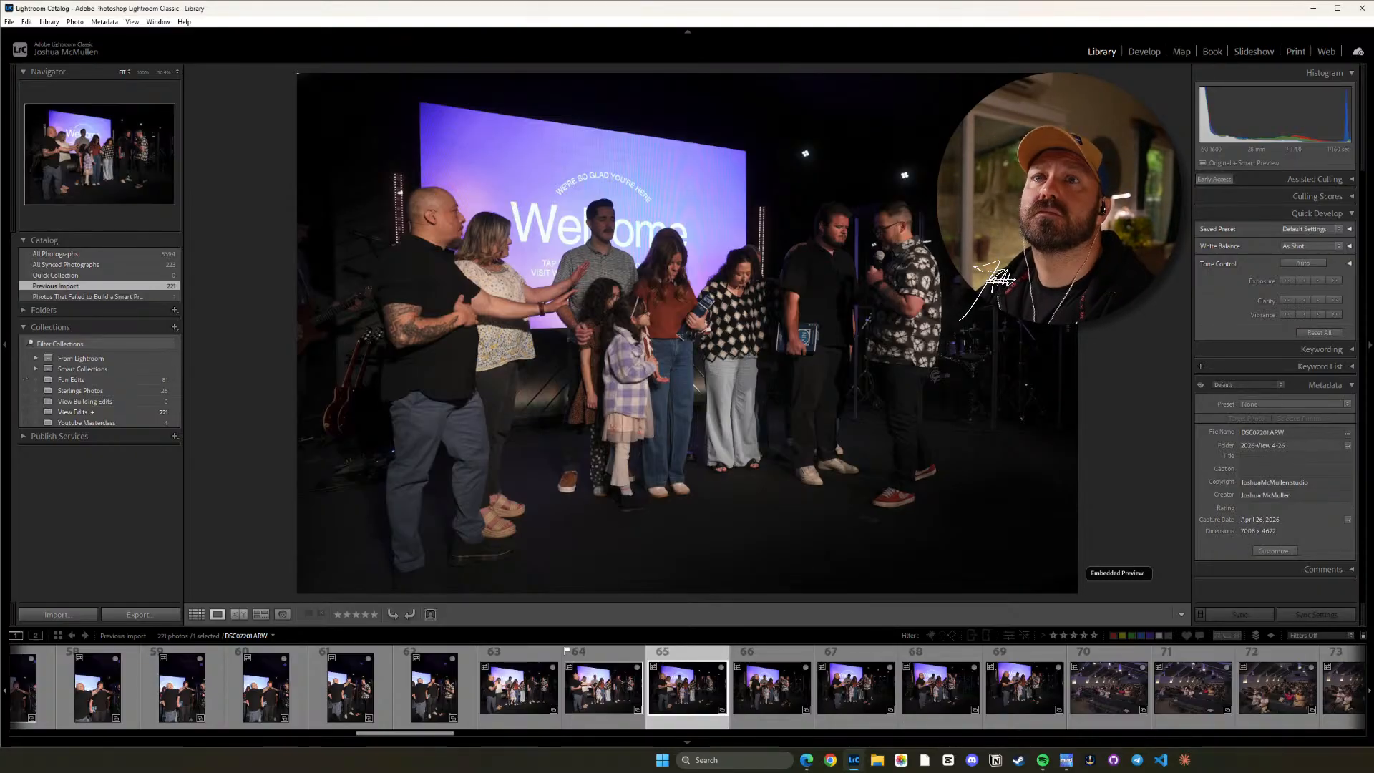
# Check the wide group frames from DSC07201.ARW onward and flag DSC07204.ARW as a pick.
pyautogui.press('Right')
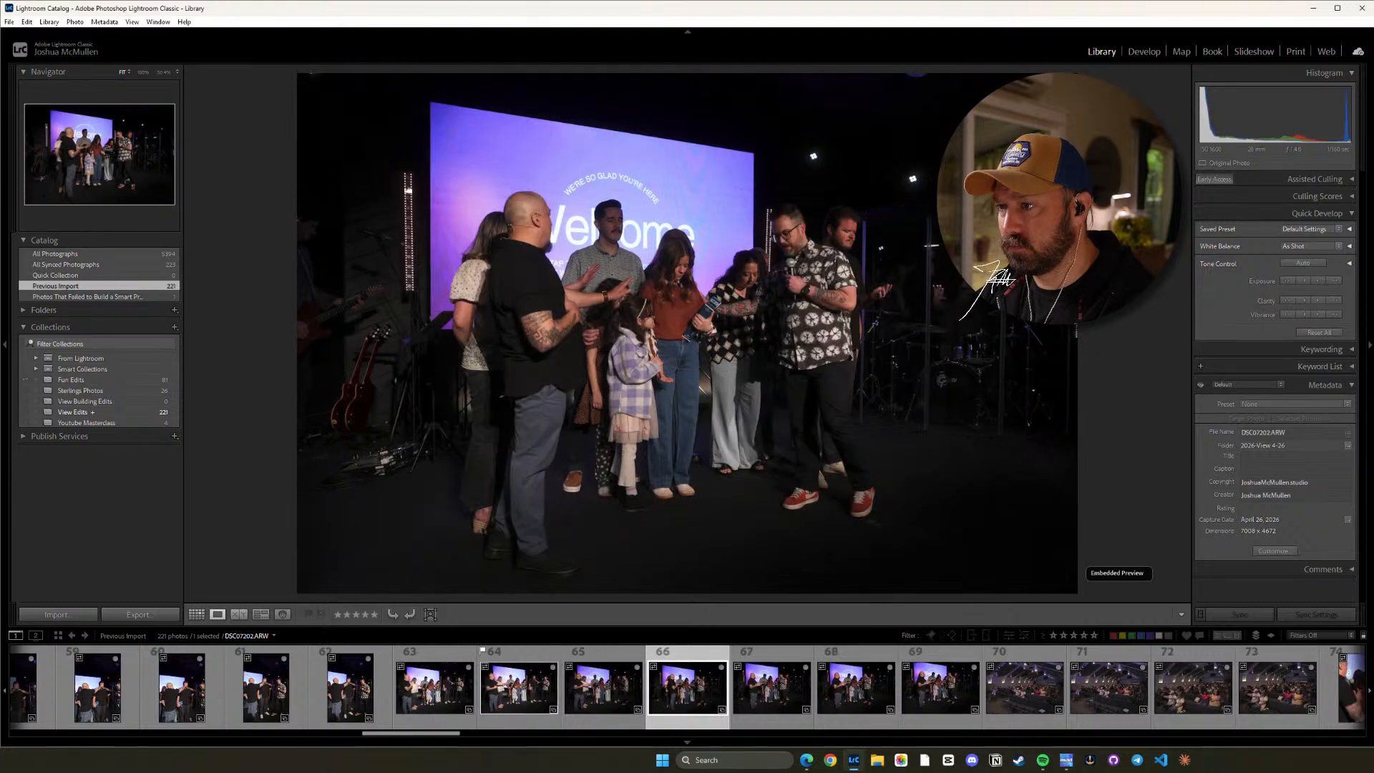
pyautogui.press('Left')
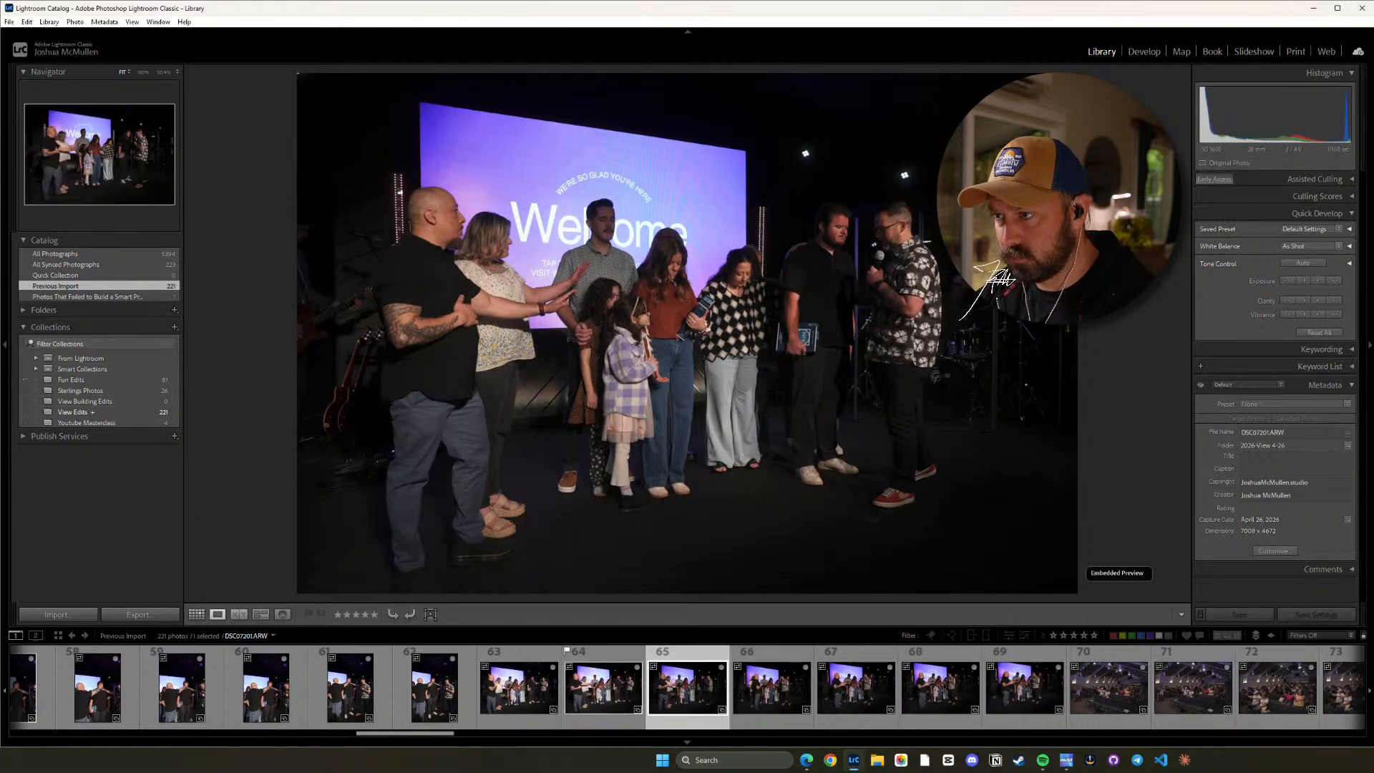
pyautogui.press('Right')
pyautogui.press('Right')
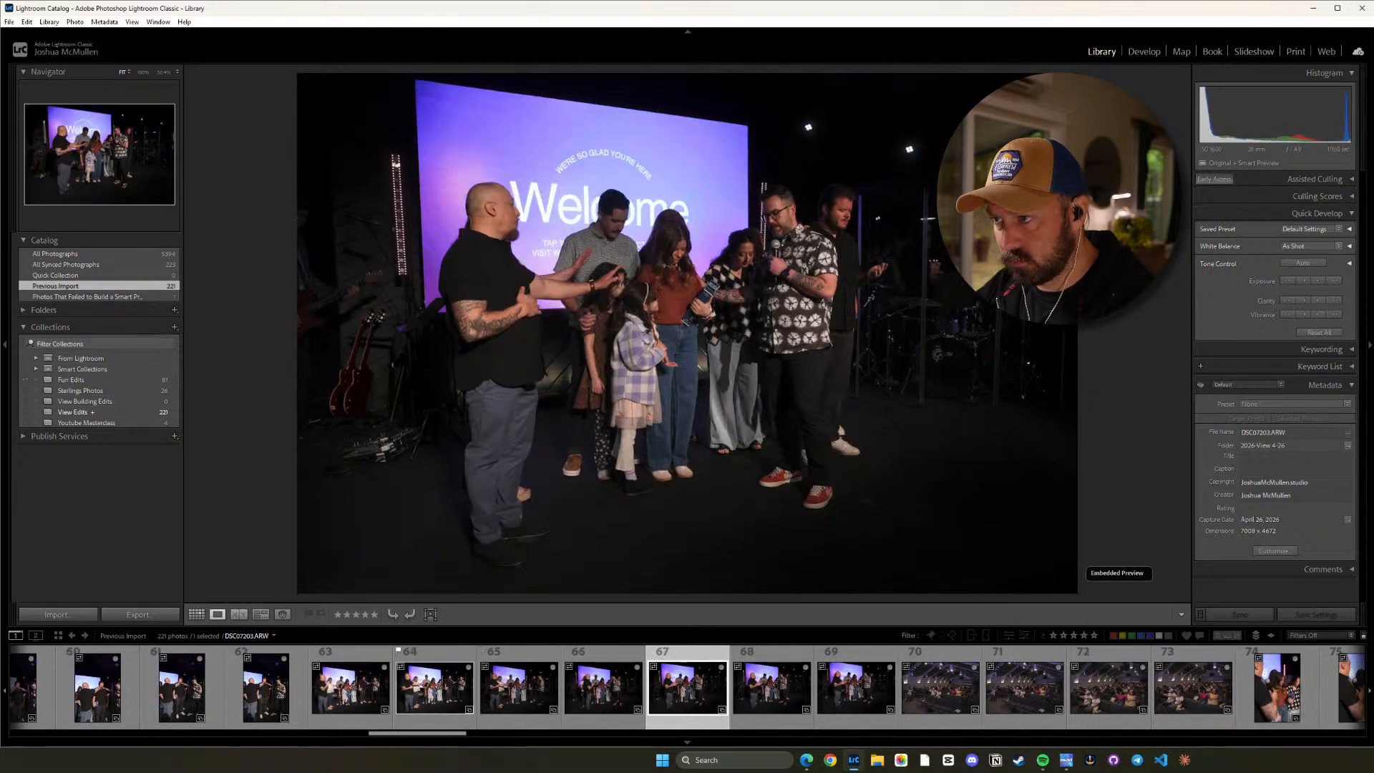
pyautogui.press('Right')
pyautogui.press('Right')
pyautogui.press('Right')
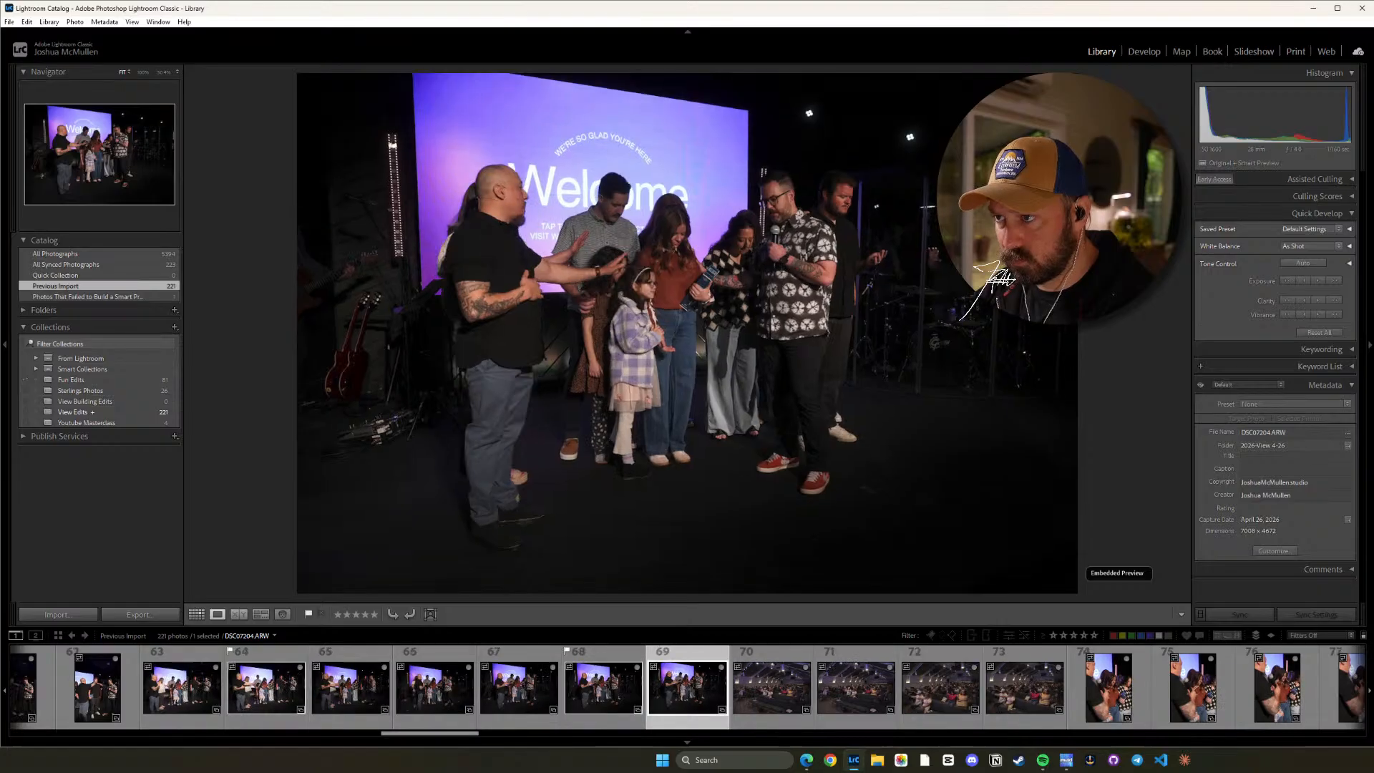
# Review the seated congregation frames and flag DSC07208.ARW as a pick.
pyautogui.press('Right')
pyautogui.press('Right')
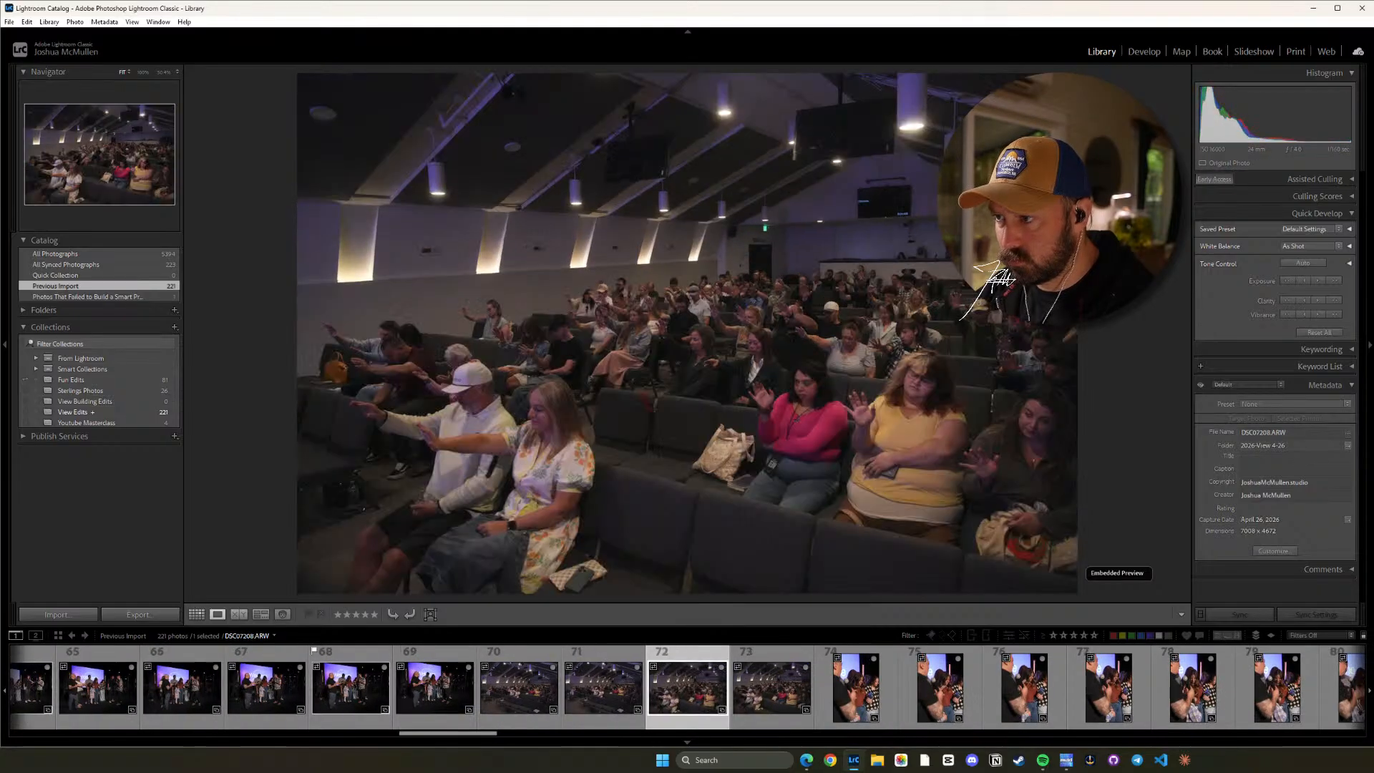
pyautogui.press('Right')
pyautogui.press('Right')
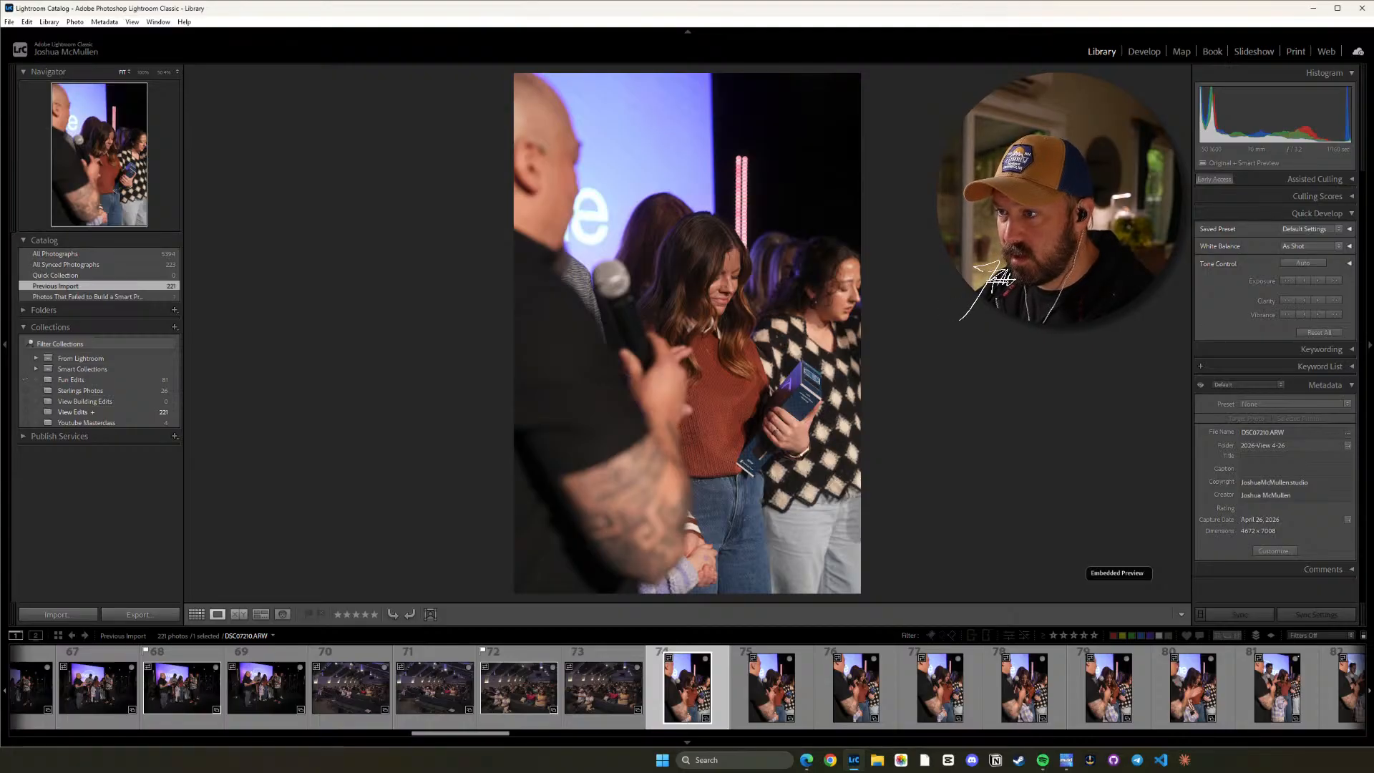
# Compare the vertical prayer shots from DSC07210.ARW to DSC07215.ARW and flag DSC07210.ARW and DSC07214.ARW as picks.
pyautogui.press('Right')
pyautogui.press('Right')
pyautogui.press('Right')
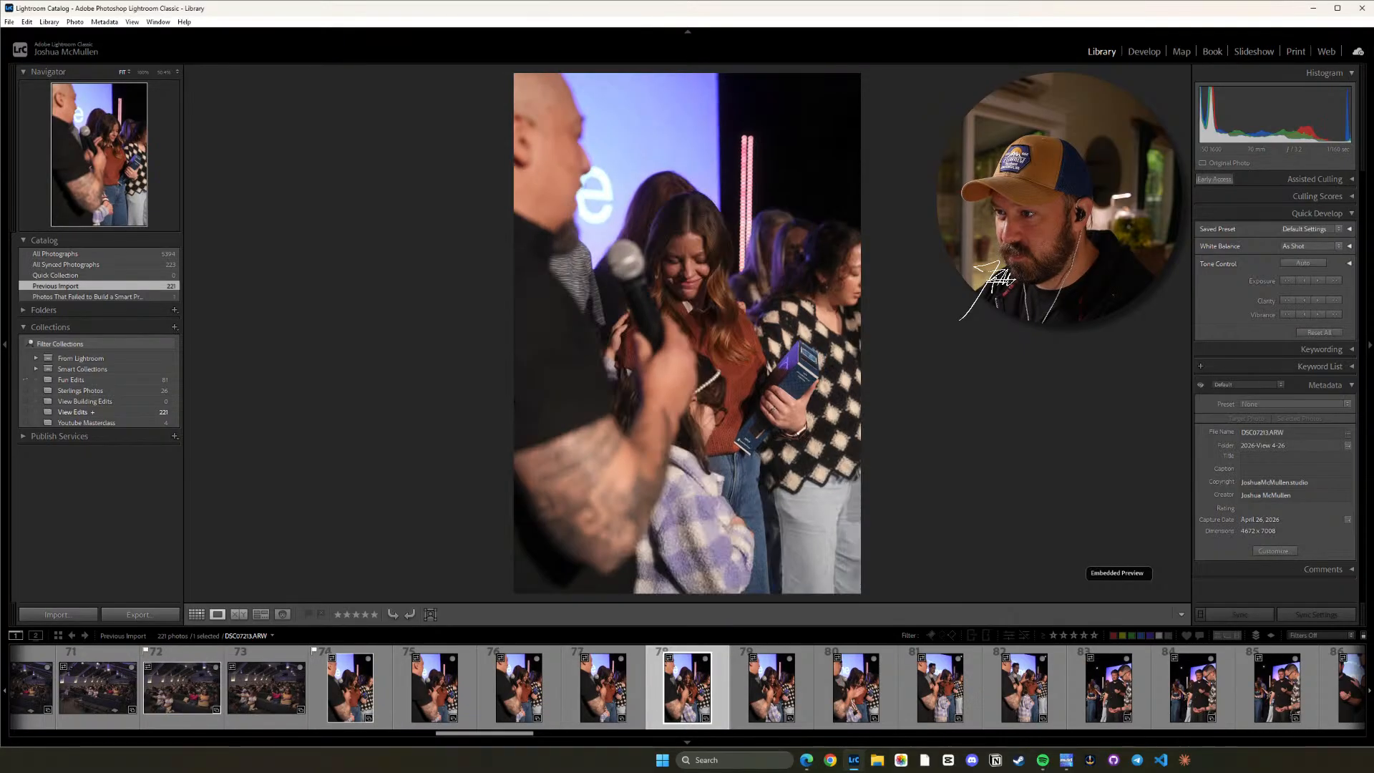
pyautogui.press('Right')
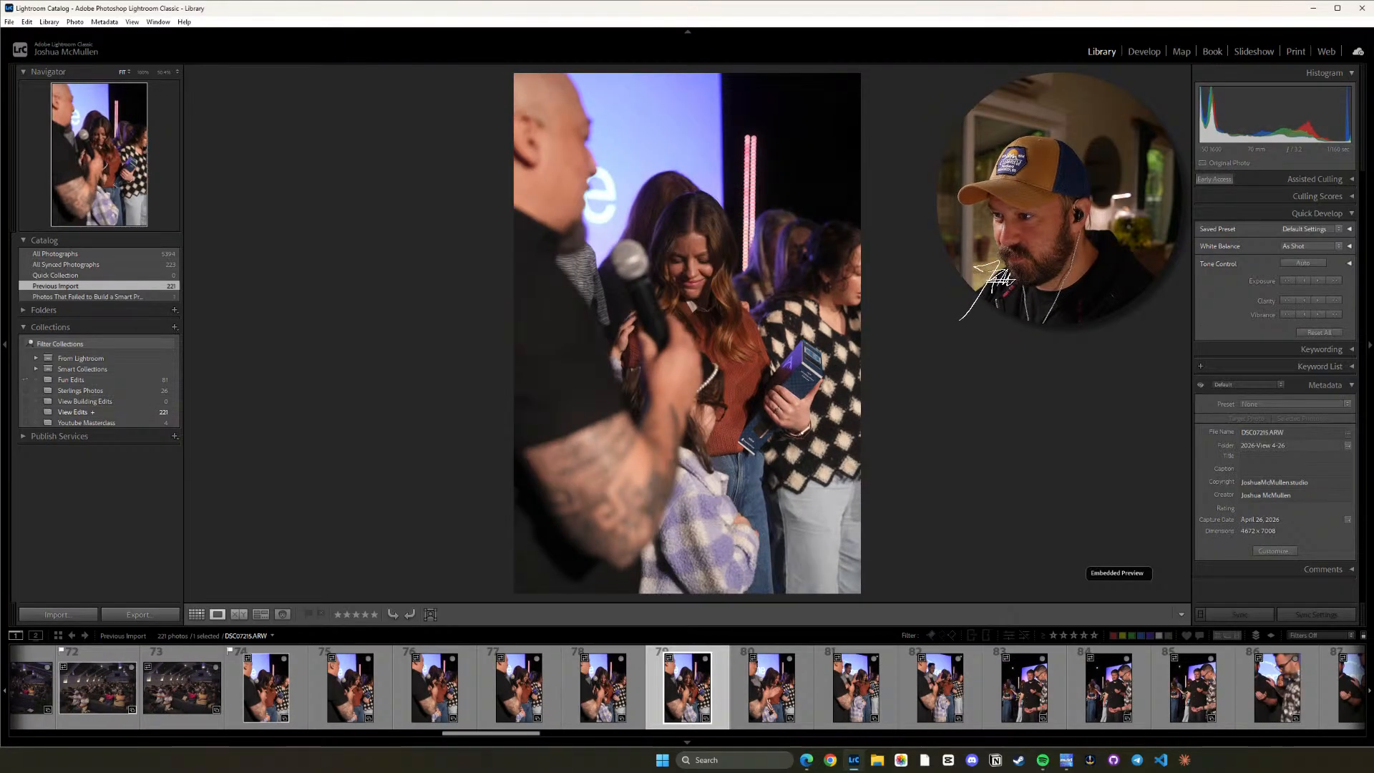
pyautogui.press('Left')
pyautogui.press('Right')
pyautogui.press('Right')
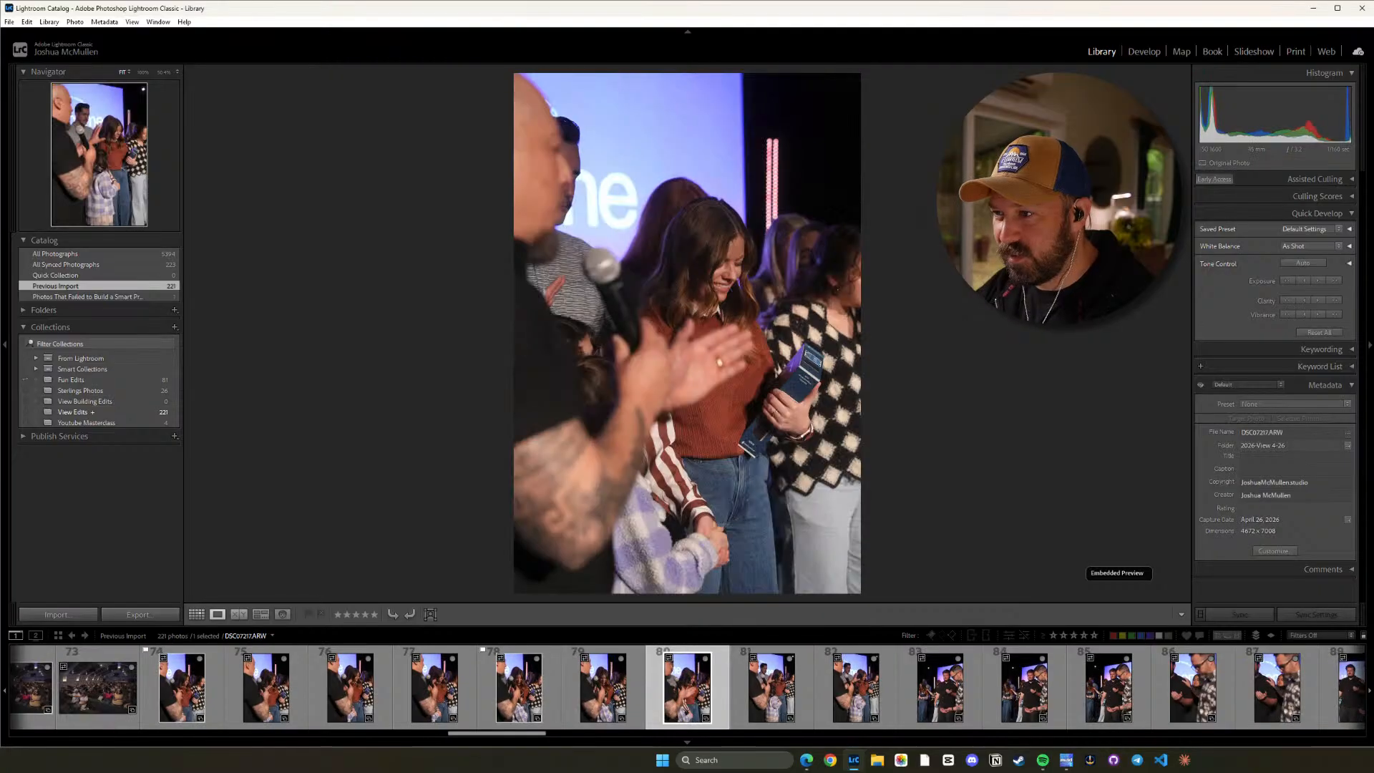
# Flag DSC07216.ARW as a pick and review the following vertical frames up to DSC07219.ARW.
pyautogui.press('p')
pyautogui.press('Right')
pyautogui.press('Right')
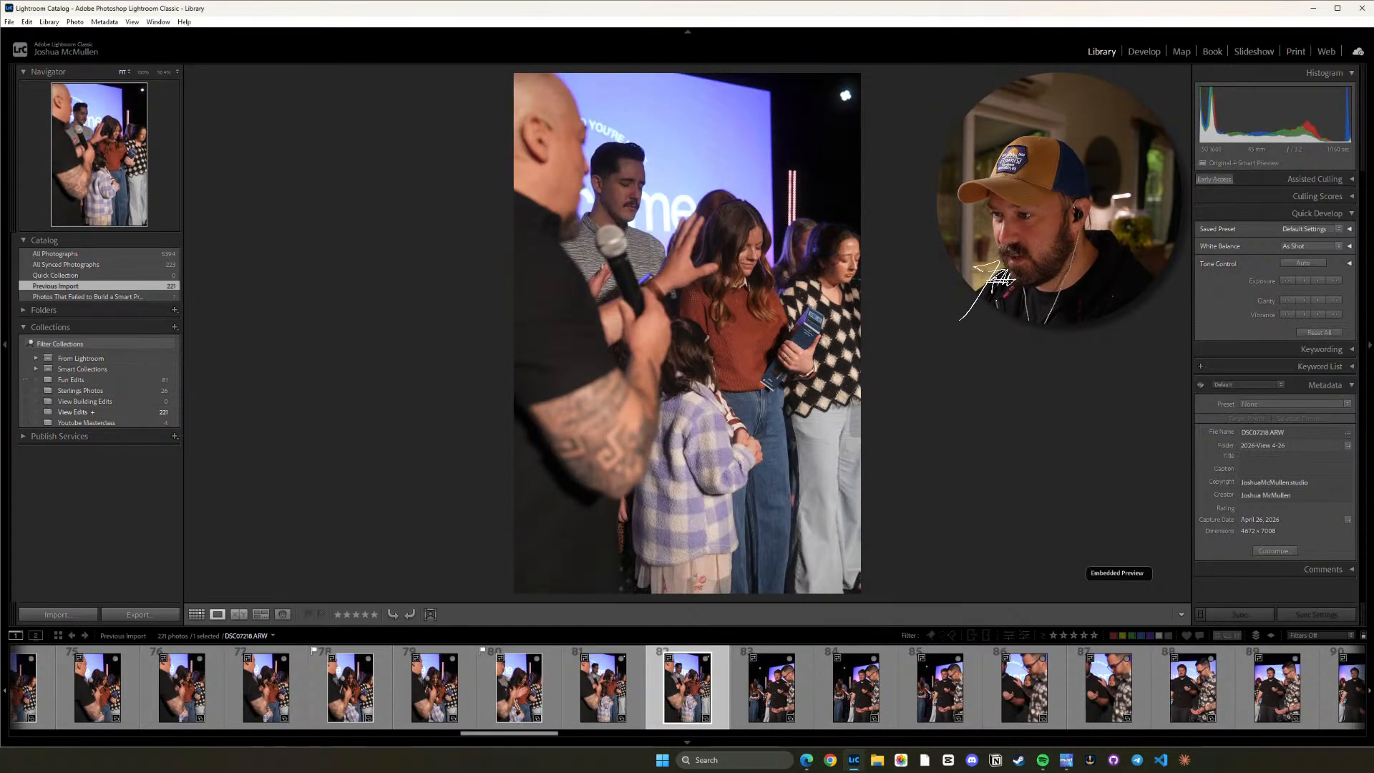
pyautogui.press('Right')
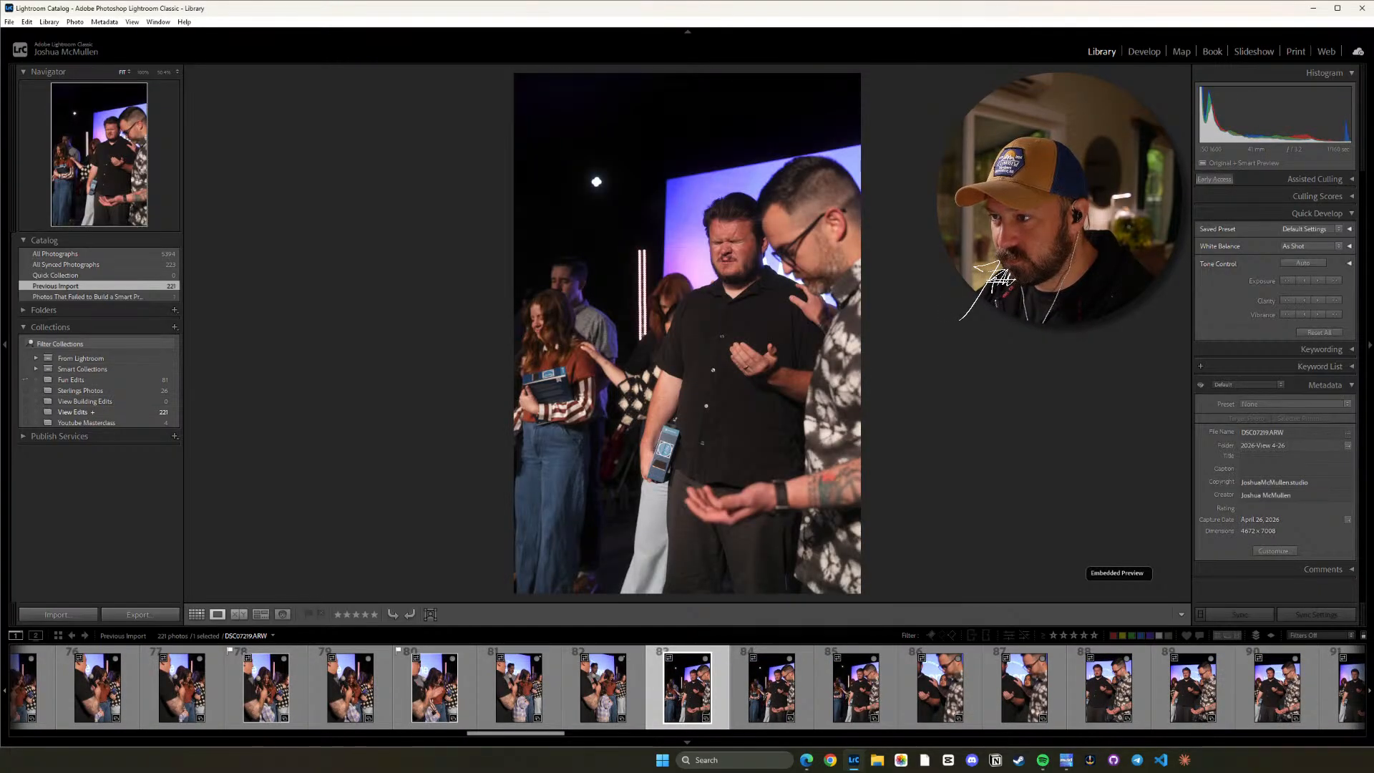
# Compare the near-identical frames DSC07219.ARW through DSC07221.ARW of the two praying men and flag DSC07220.ARW as a pick.
pyautogui.press('Right')
pyautogui.press('Right')
pyautogui.press('Right')
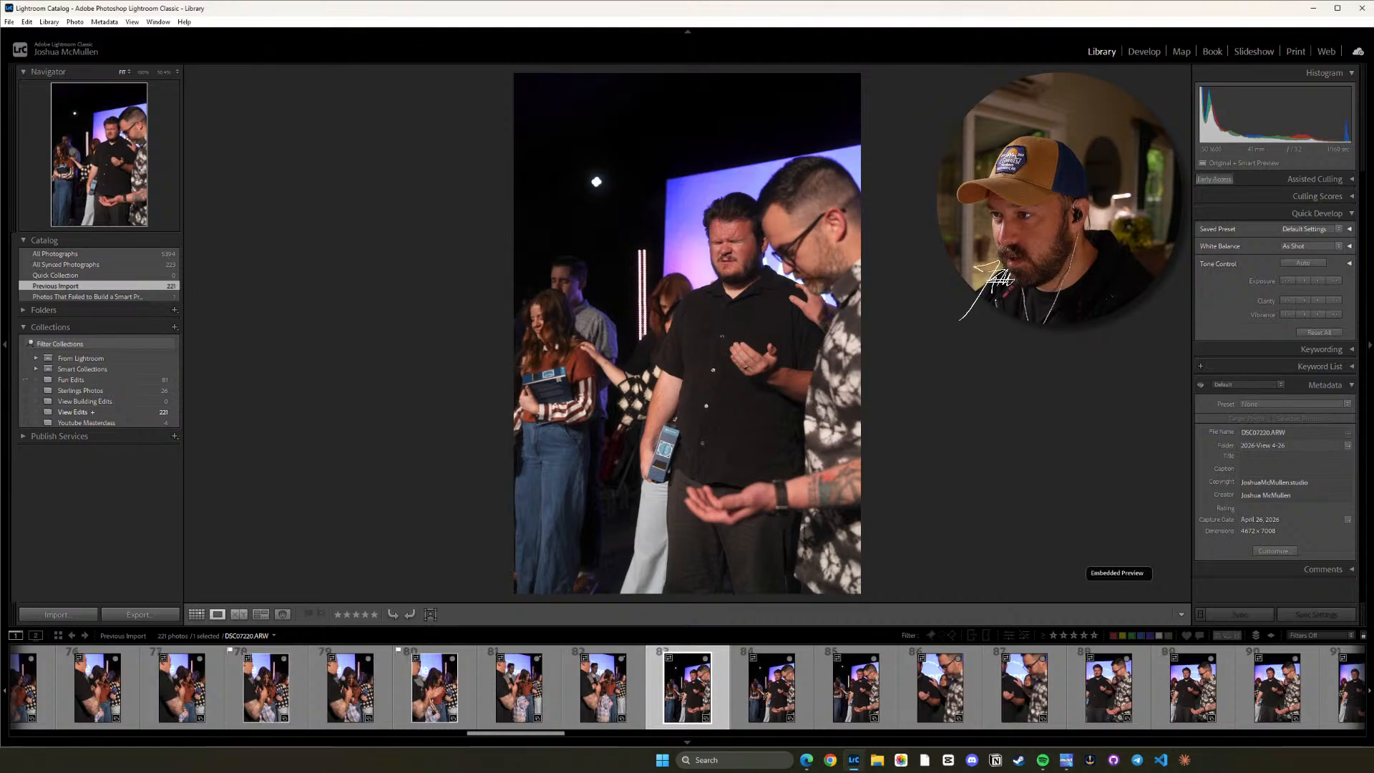
pyautogui.press('Right')
pyautogui.press('Left')
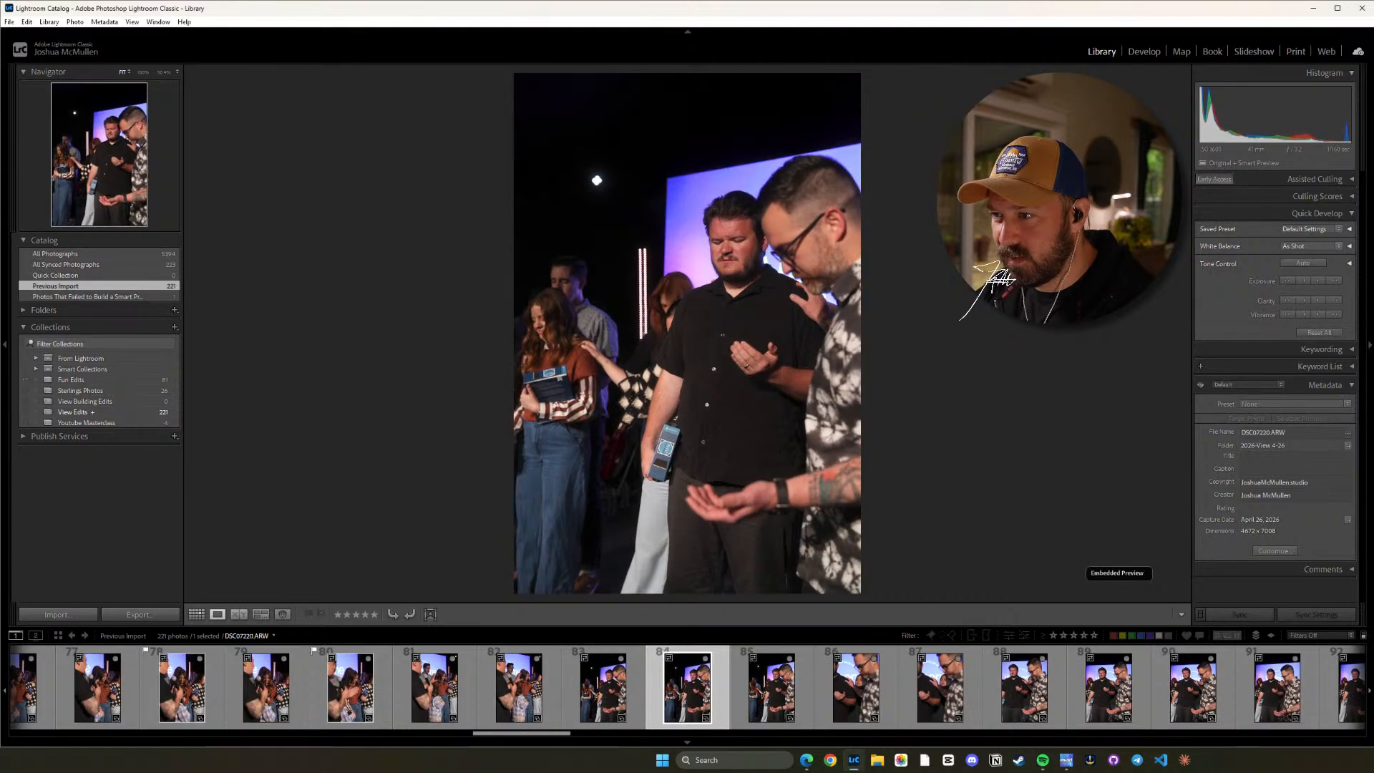
pyautogui.press('Right')
pyautogui.press('Left')
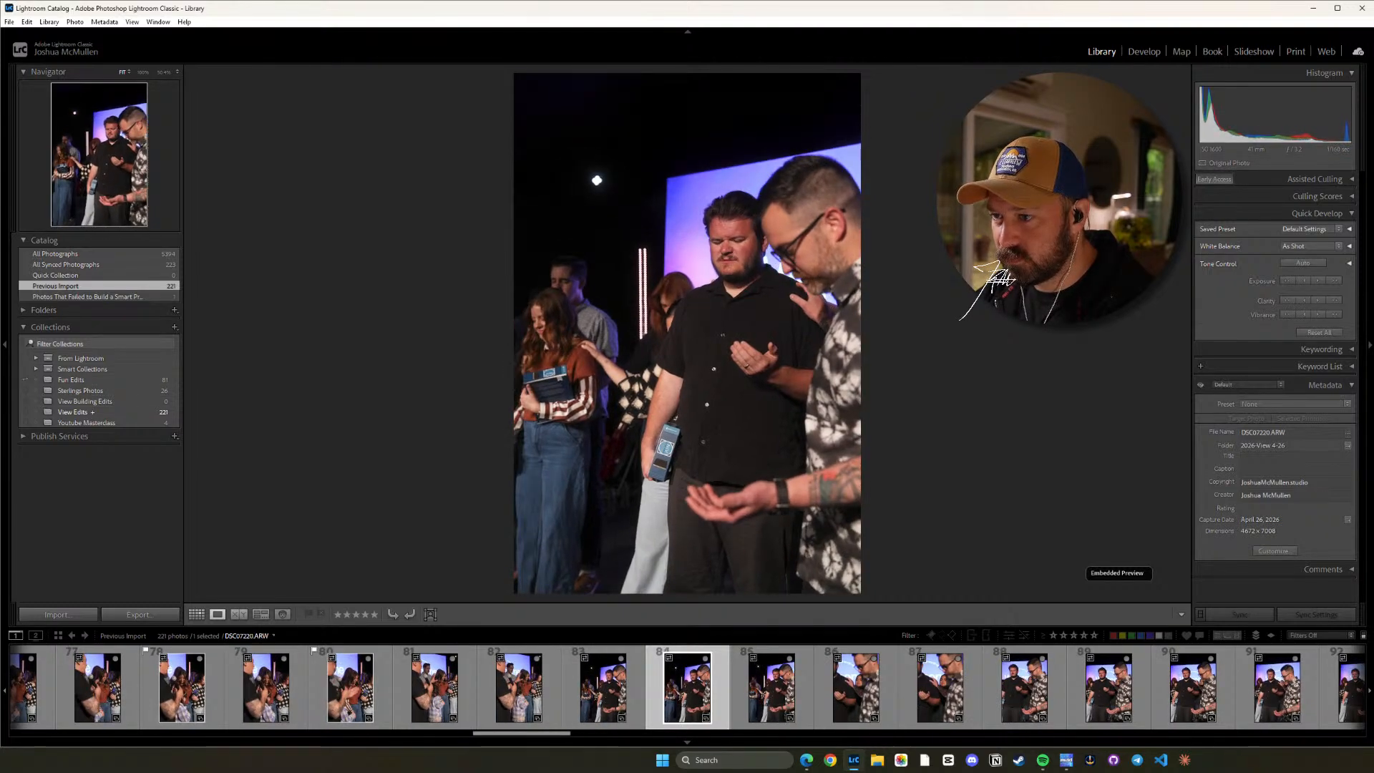
pyautogui.press('Right')
pyautogui.press('Right')
pyautogui.press('Right')
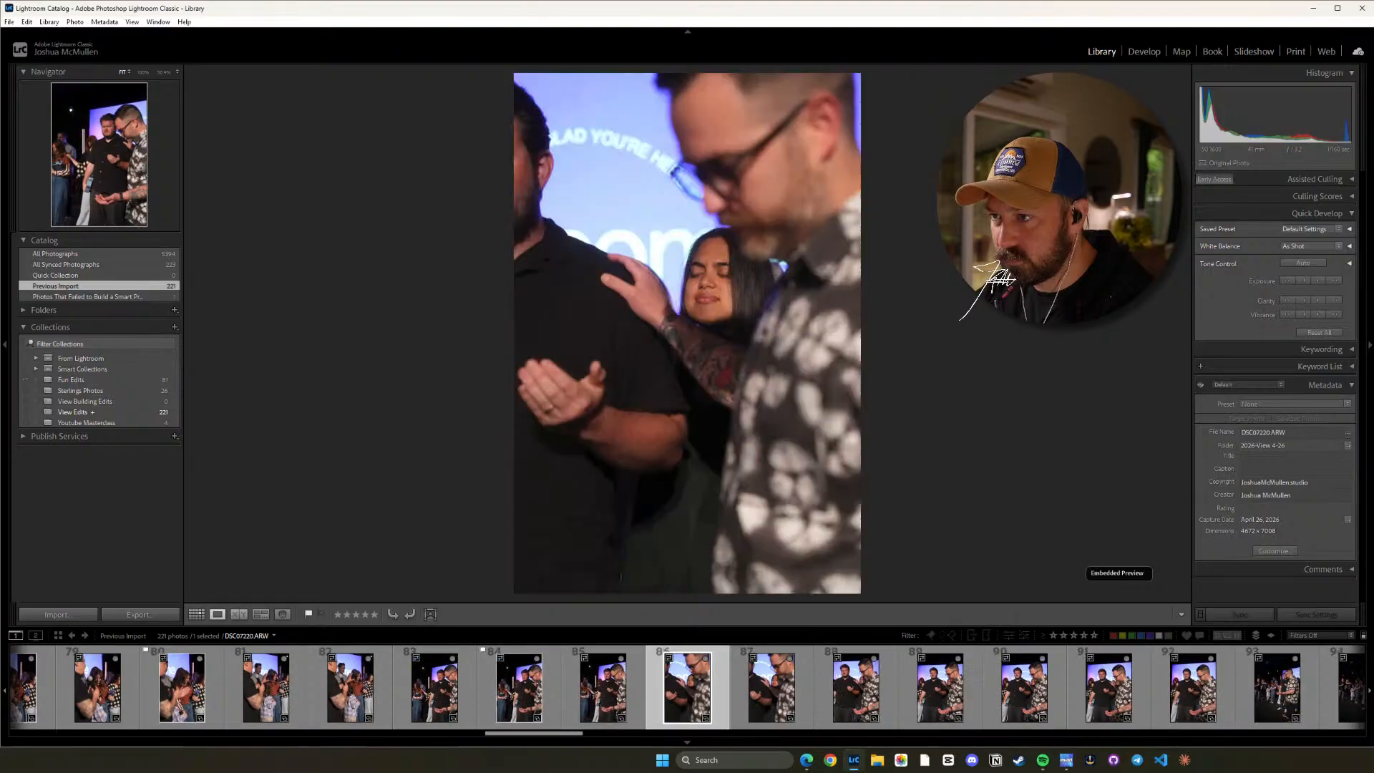
# Flag DSC07223.ARW and DSC07224.ARW as picks and review the rest of that series up to DSC07228.ARW.
pyautogui.press('Right')
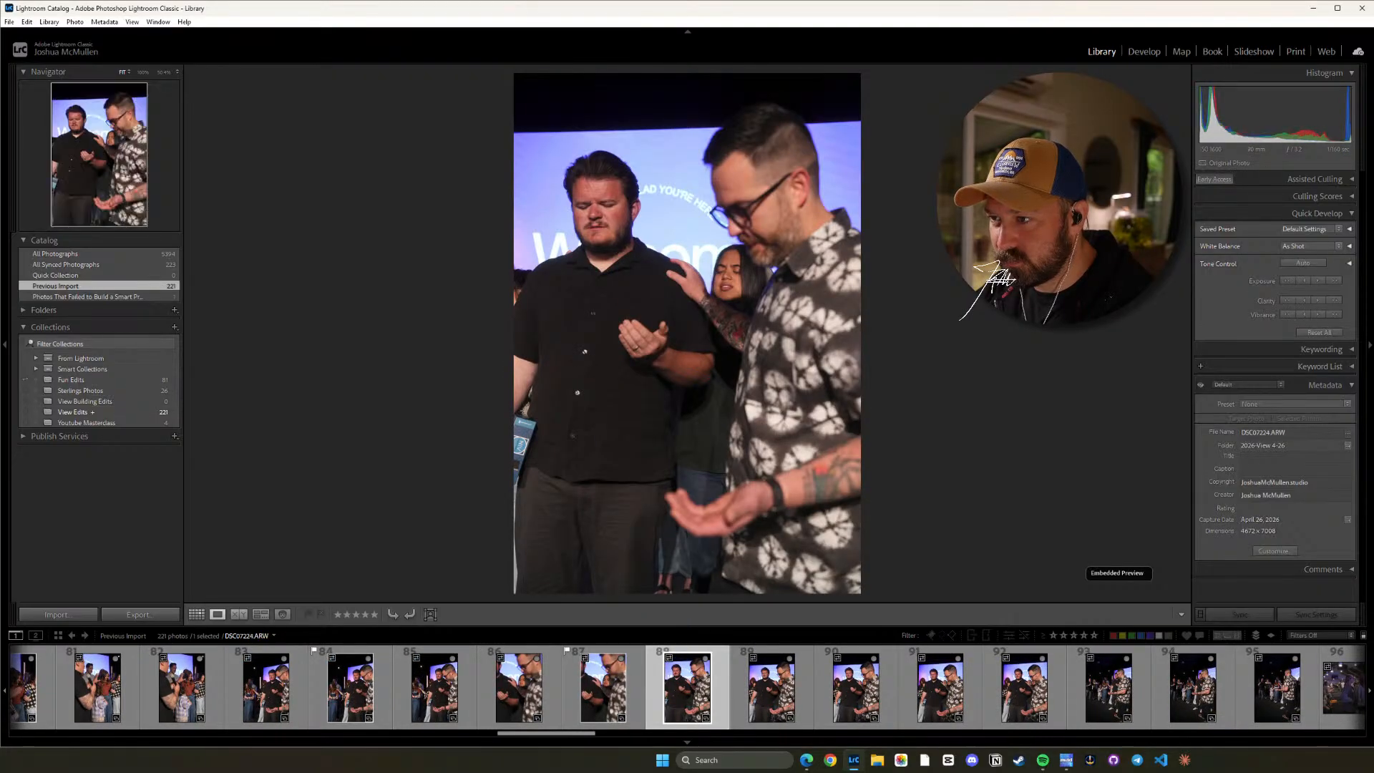
pyautogui.press('Left')
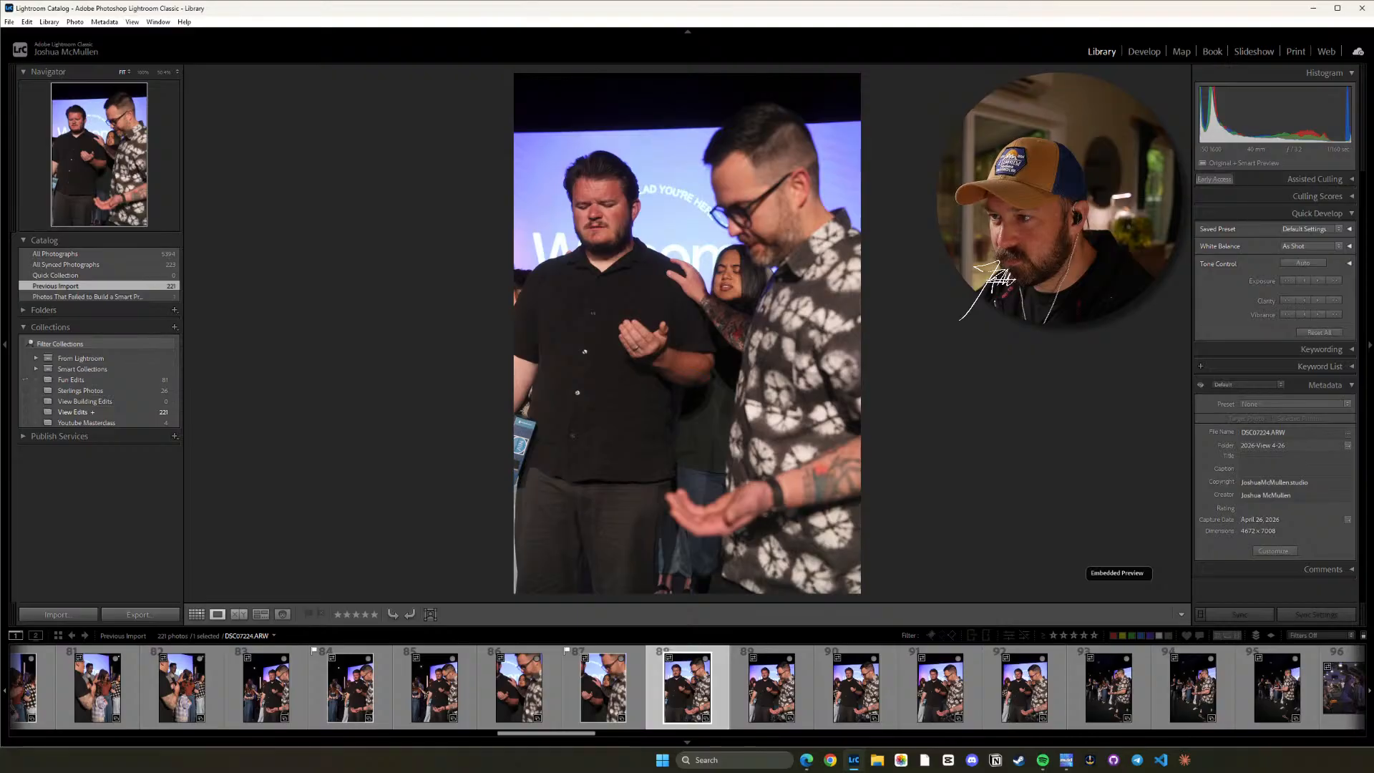
pyautogui.press('Right')
pyautogui.press('Right')
pyautogui.press('Right')
pyautogui.press('Right')
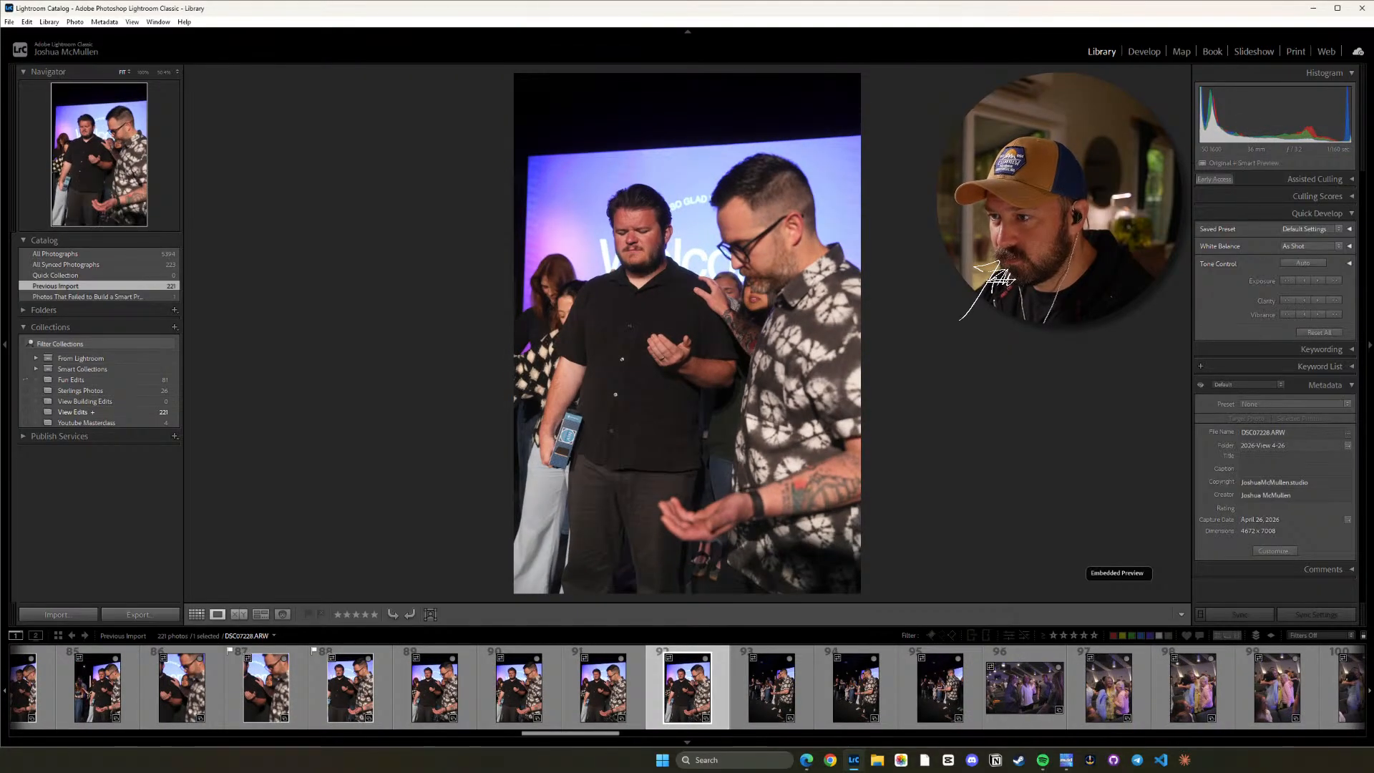
# Compare the darker vertical stage frames DSC07229.ARW through DSC07231.ARW and flag DSC07229.ARW as a pick.
pyautogui.press('Right')
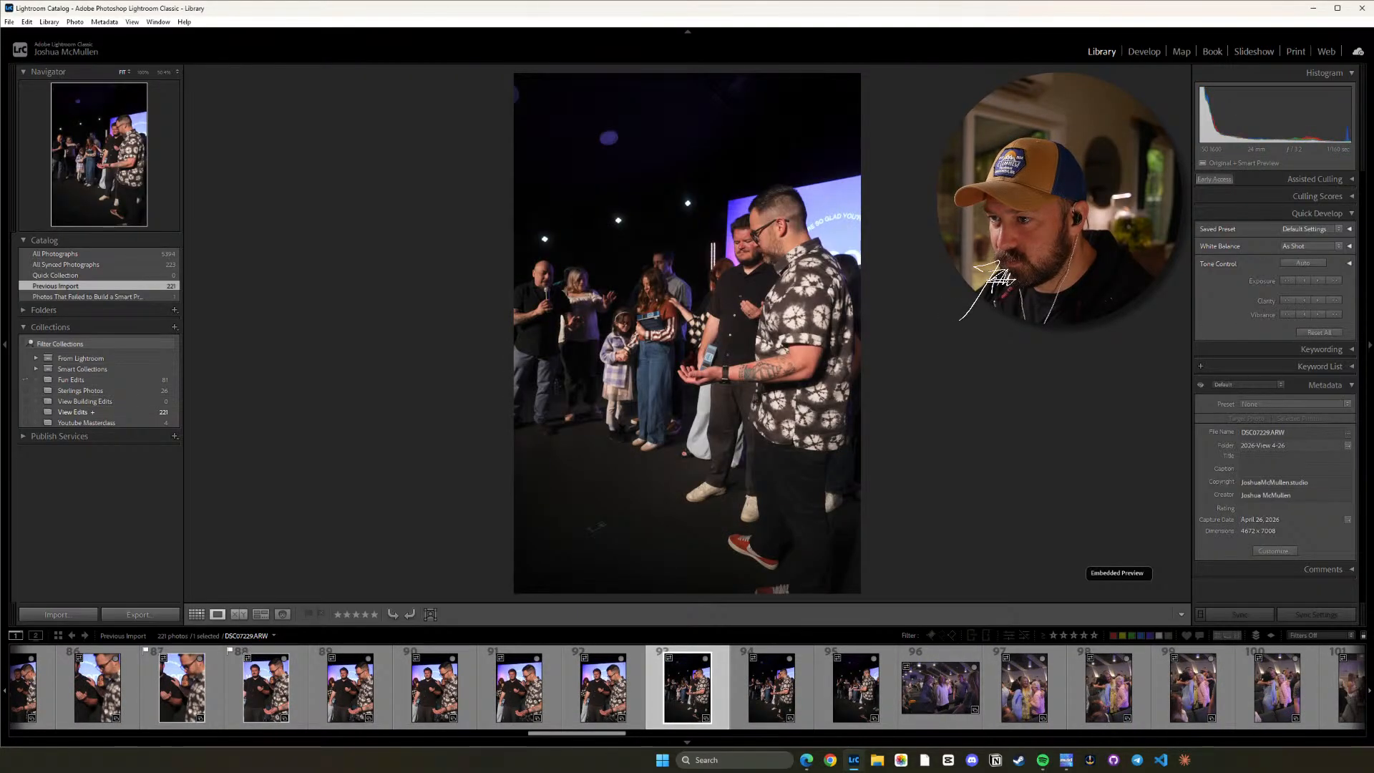
pyautogui.press('Right')
pyautogui.press('Left')
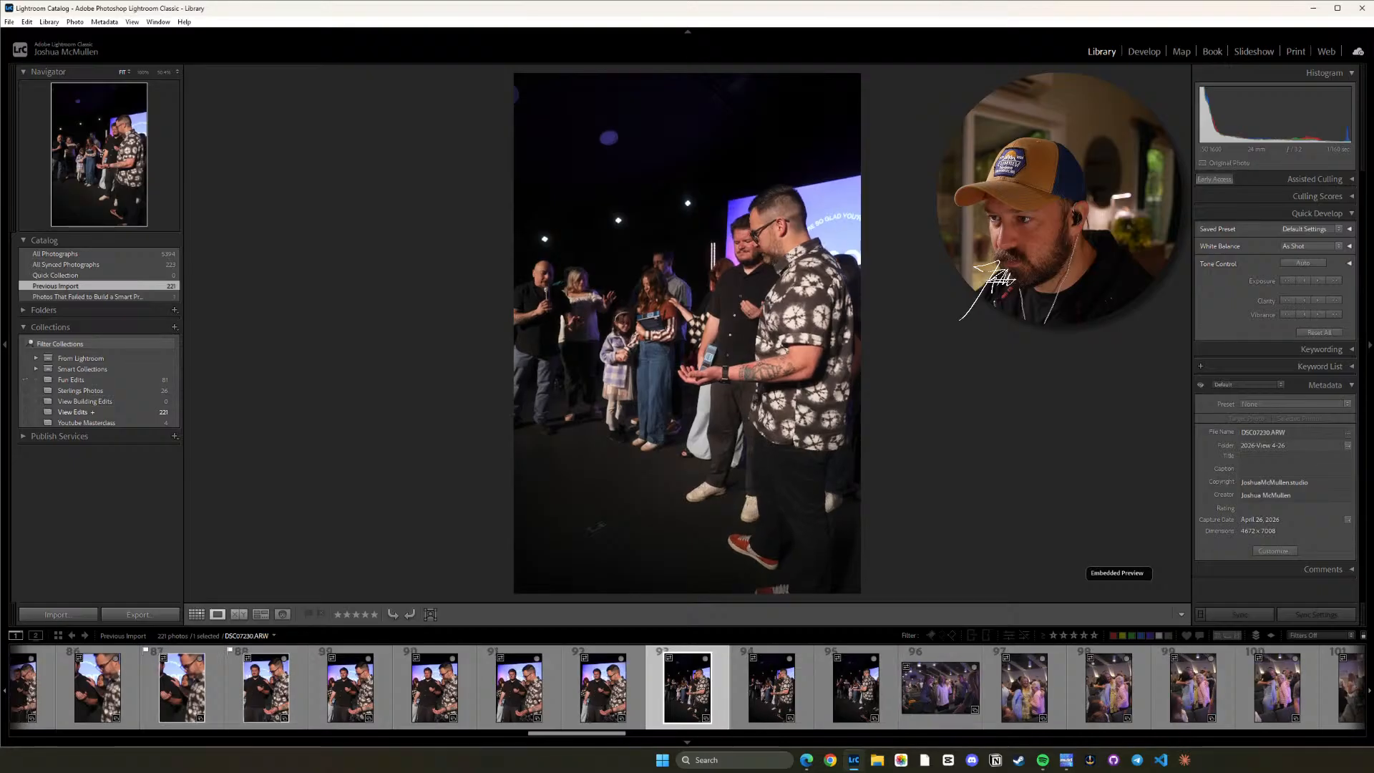
pyautogui.press('Right')
pyautogui.press('Right')
pyautogui.press('Left')
pyautogui.press('Left')
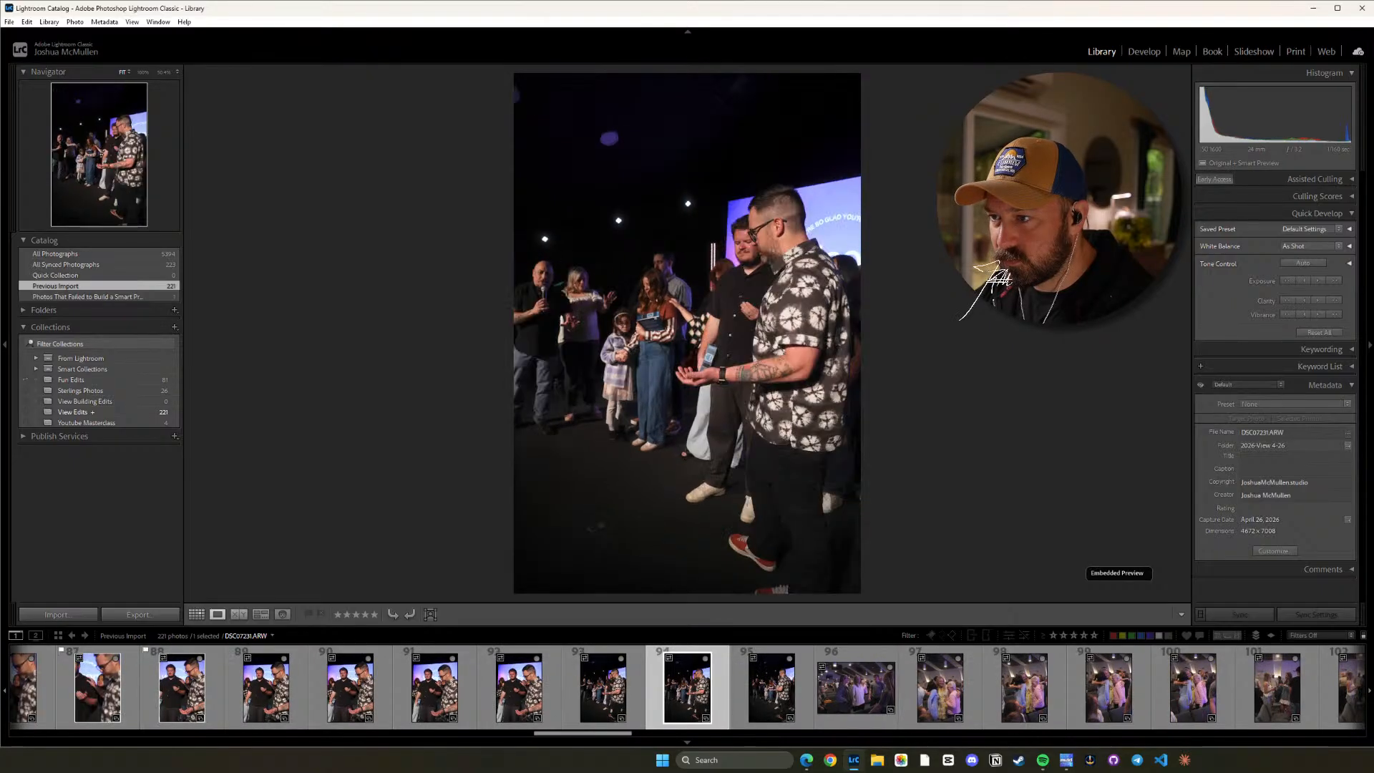
pyautogui.press('p')
pyautogui.press('Right')
pyautogui.press('Left')
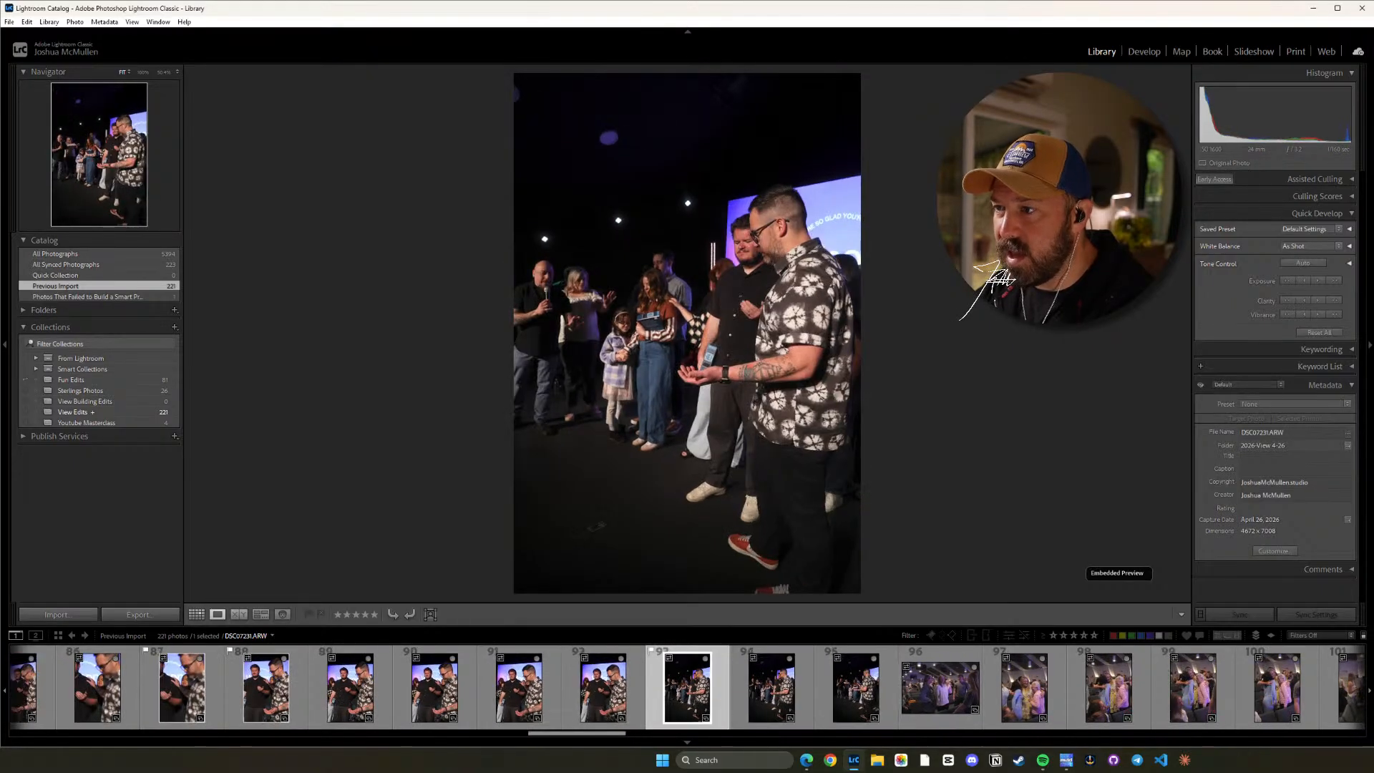
# Recheck the unflagged stage frames DSC07230.ARW and DSC07231.ARW against each other.
pyautogui.press('Right')
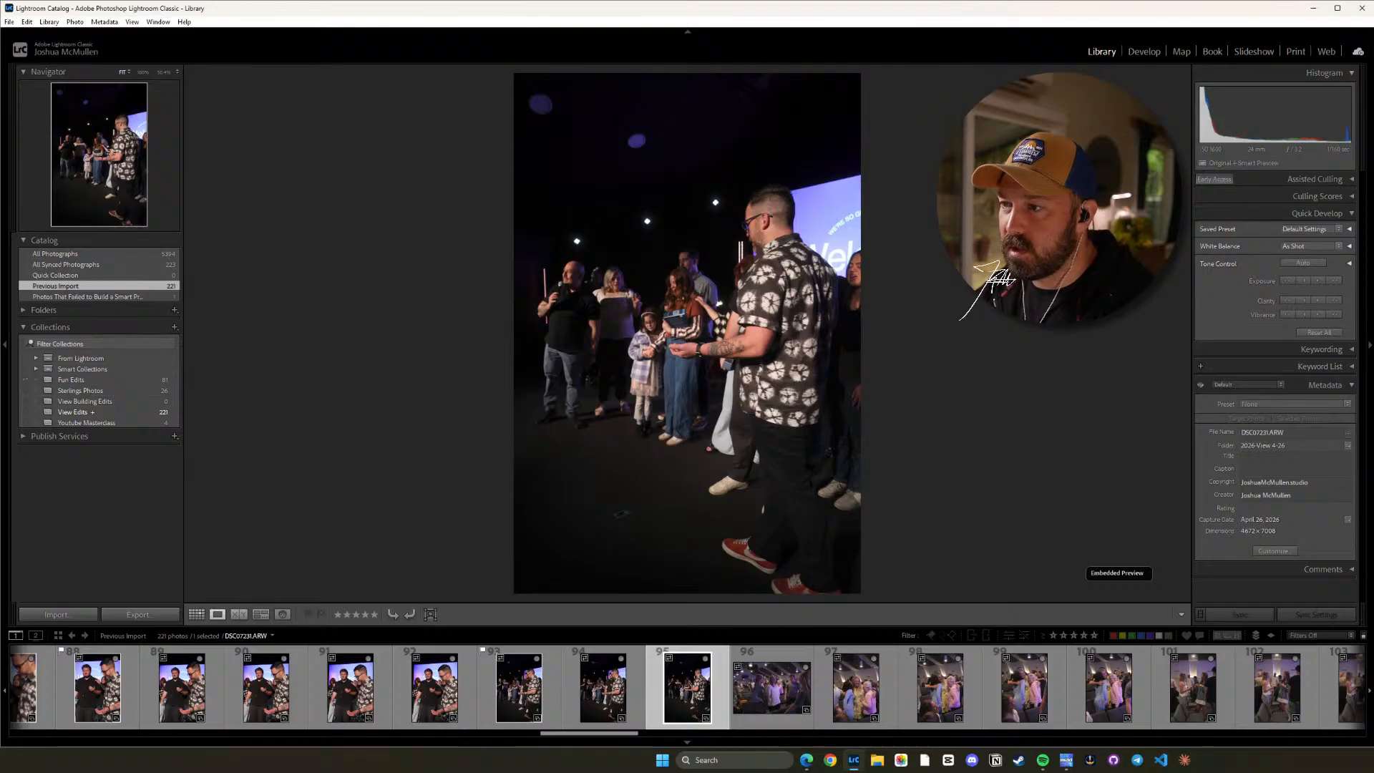
pyautogui.press('Right')
pyautogui.press('Left')
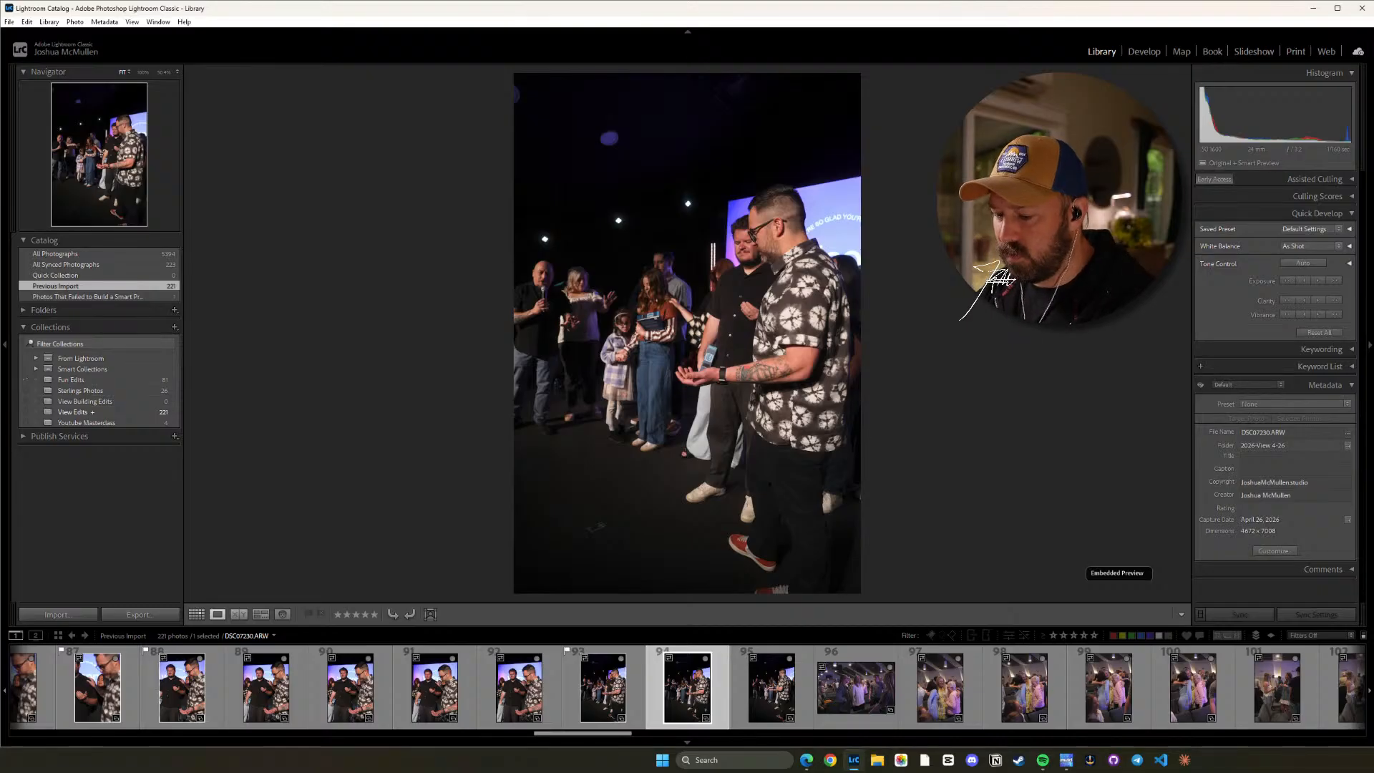
pyautogui.press('Right')
pyautogui.press('Left')
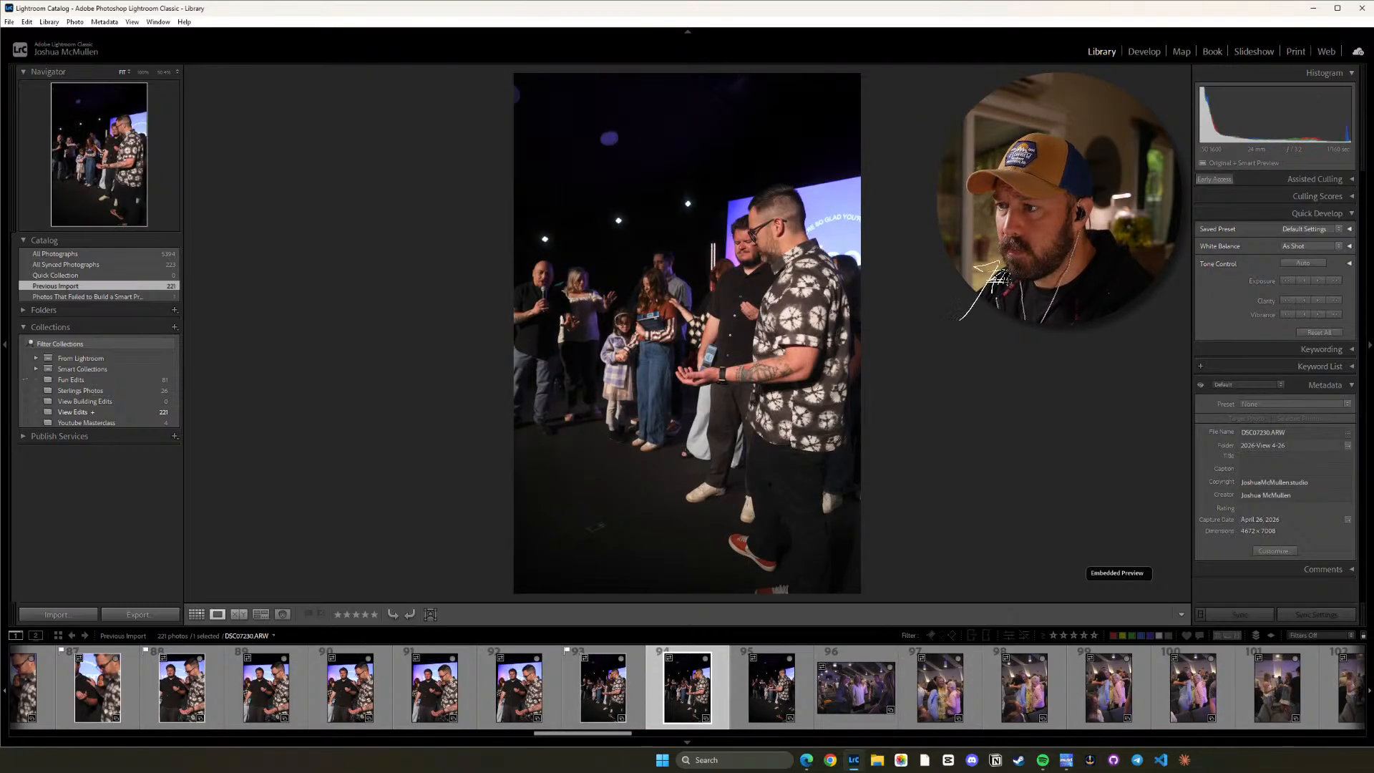
# Review the congregation greeting frames from DSC07232.ARW onward and flag the hugging shot DSC07235.ARW as a pick.
pyautogui.press('Right')
pyautogui.press('Right')
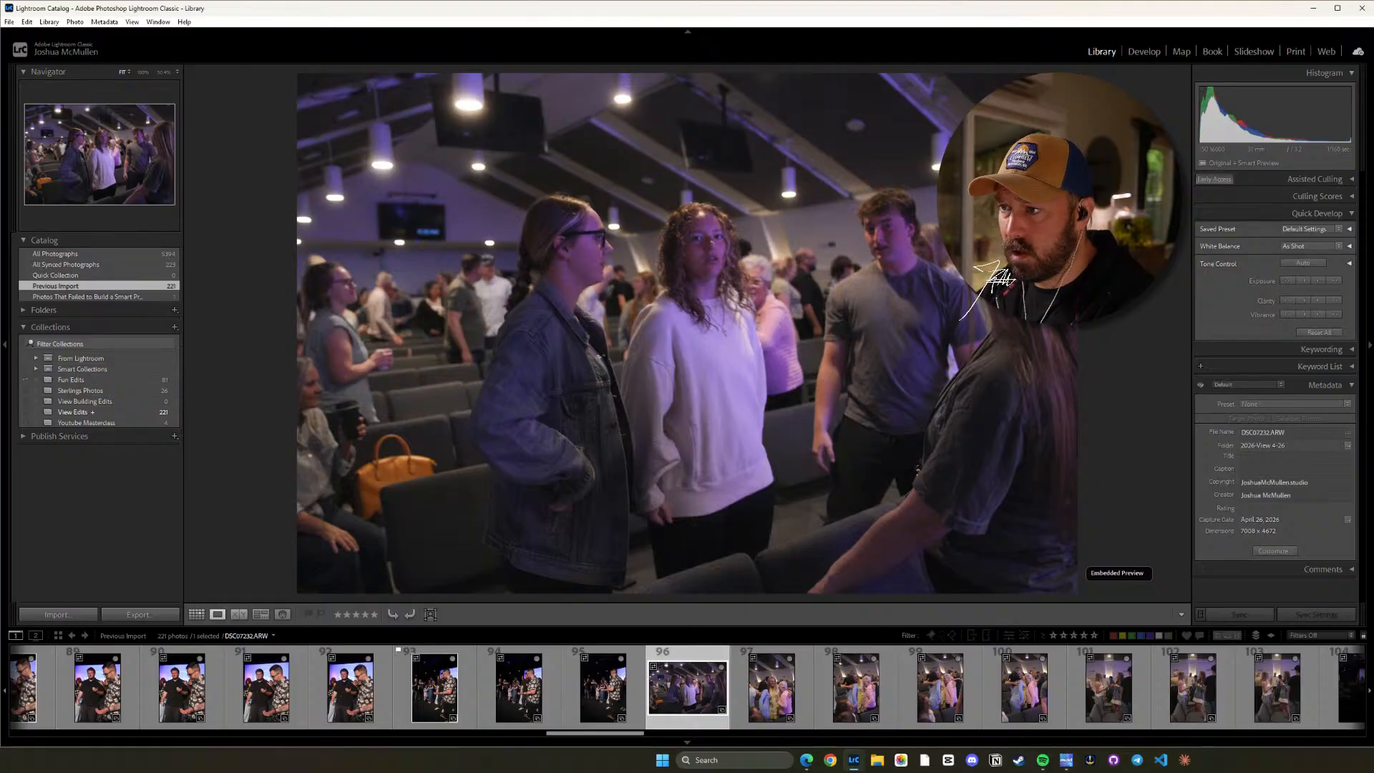
pyautogui.press('Right')
pyautogui.press('Right')
pyautogui.press('Right')
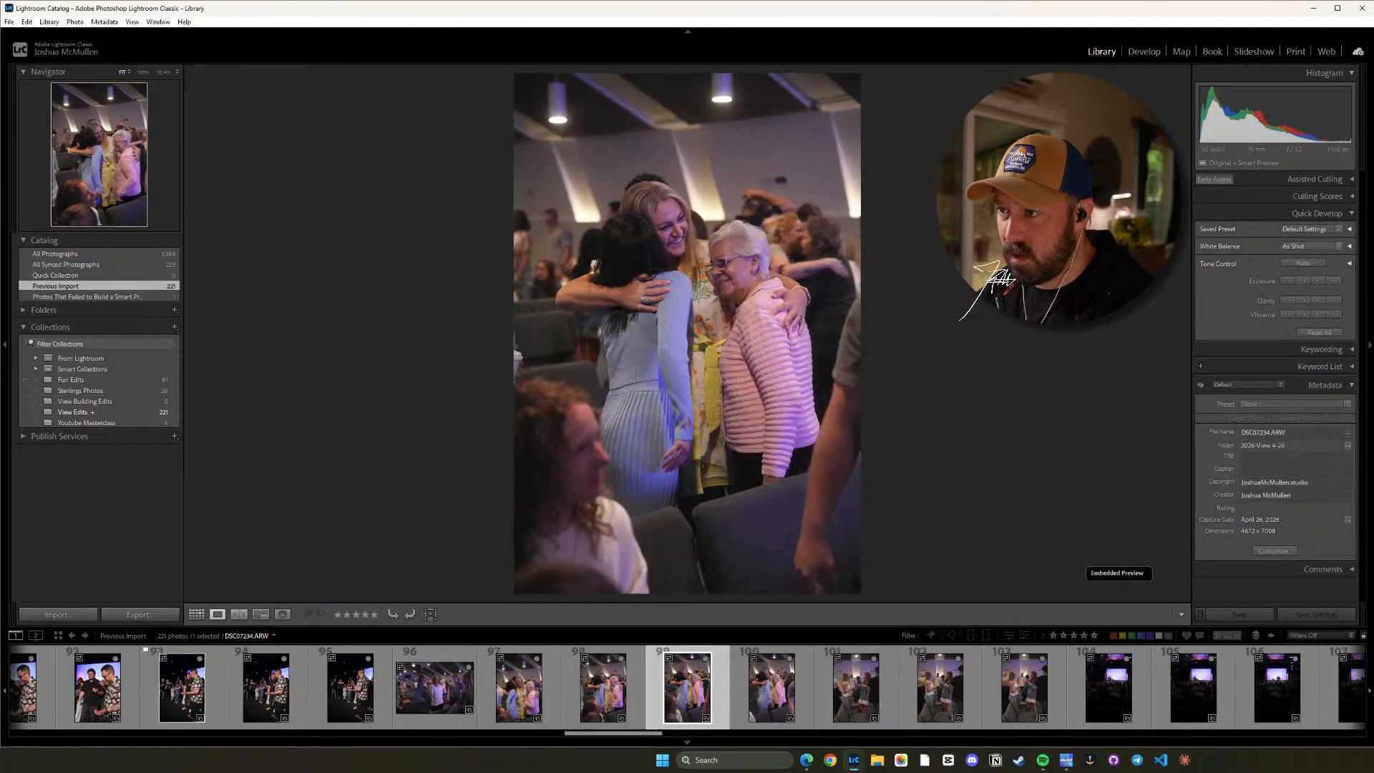
# Compare the shots of two women talking, flag DSC07238.ARW as a pick, and continue to the dark stage frame DSC07240.ARW.
pyautogui.press('Right')
pyautogui.press('p')
pyautogui.press('Right')
pyautogui.press('Right')
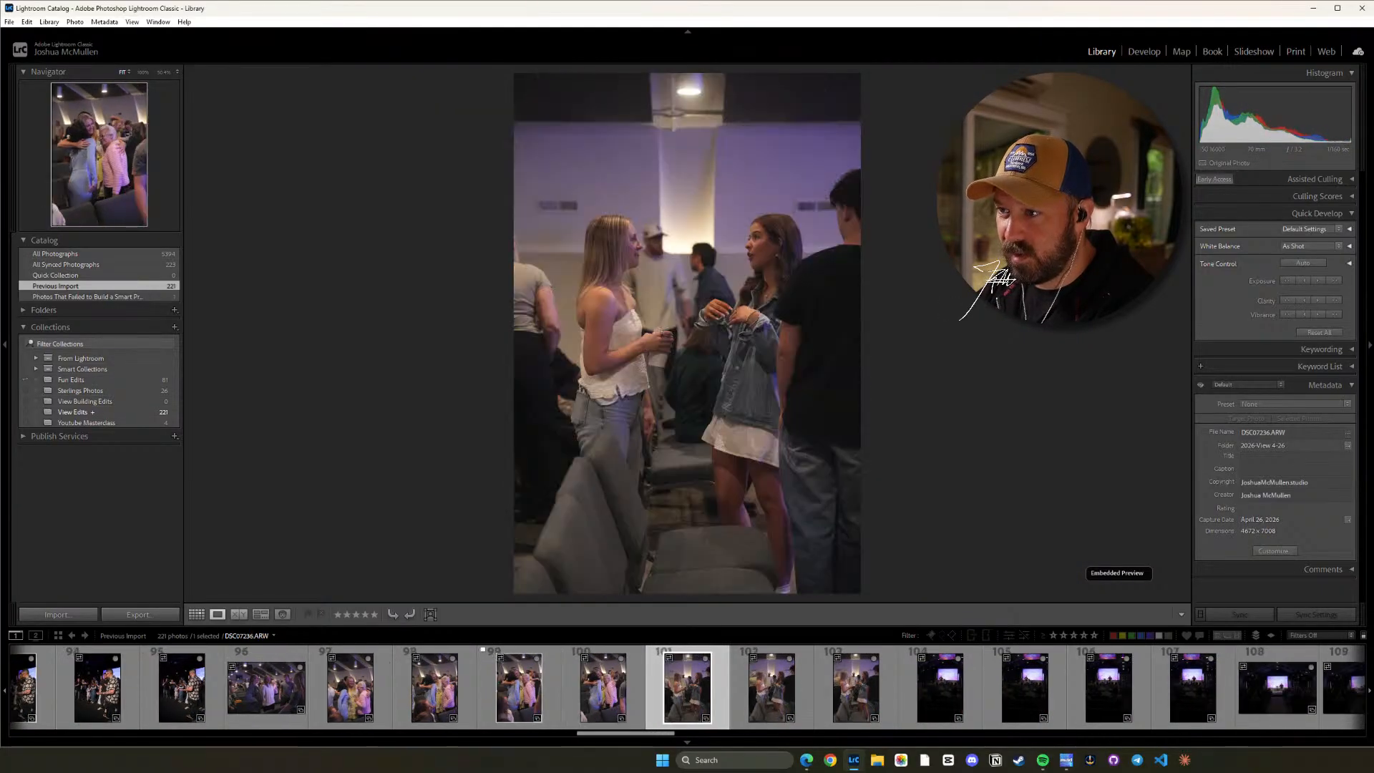
pyautogui.press('Right')
pyautogui.press('Right')
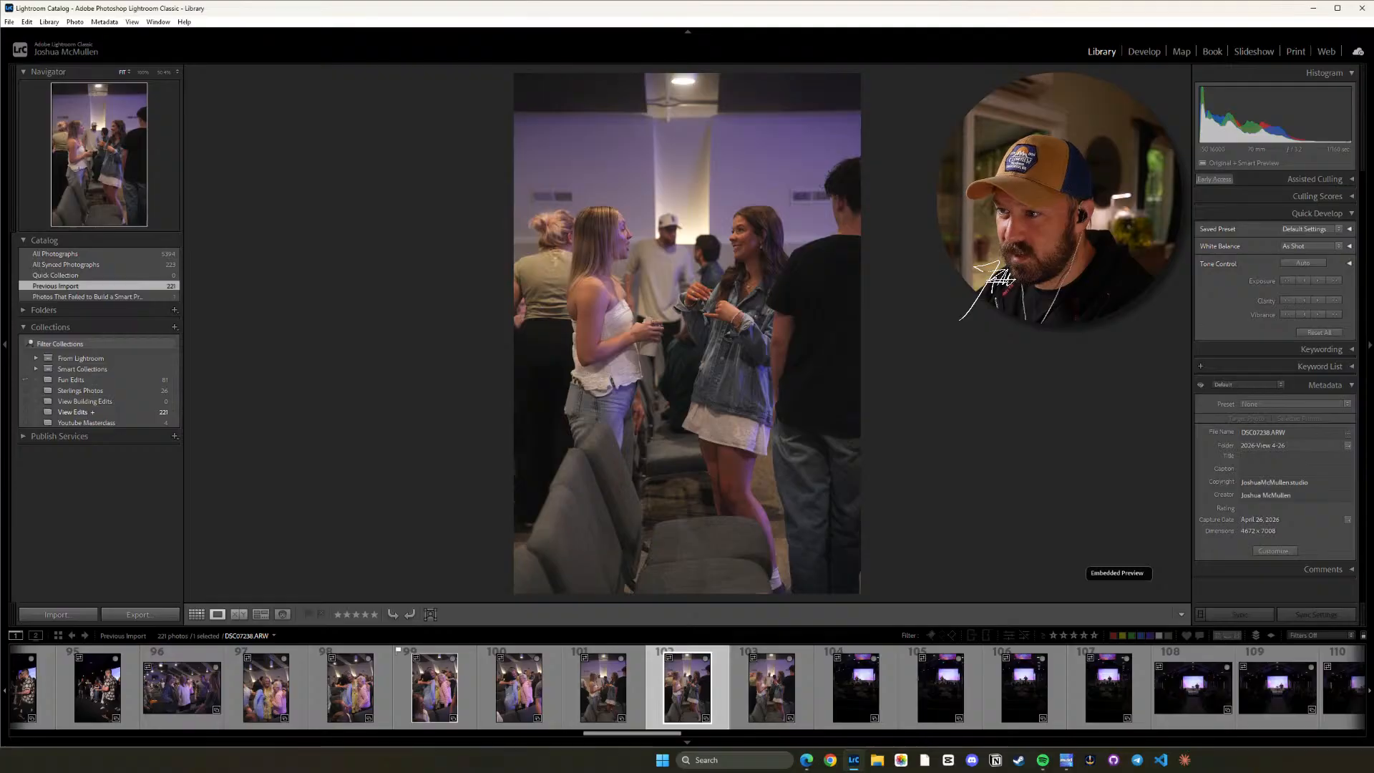
pyautogui.press('Right')
pyautogui.press('Right')
pyautogui.press('Left')
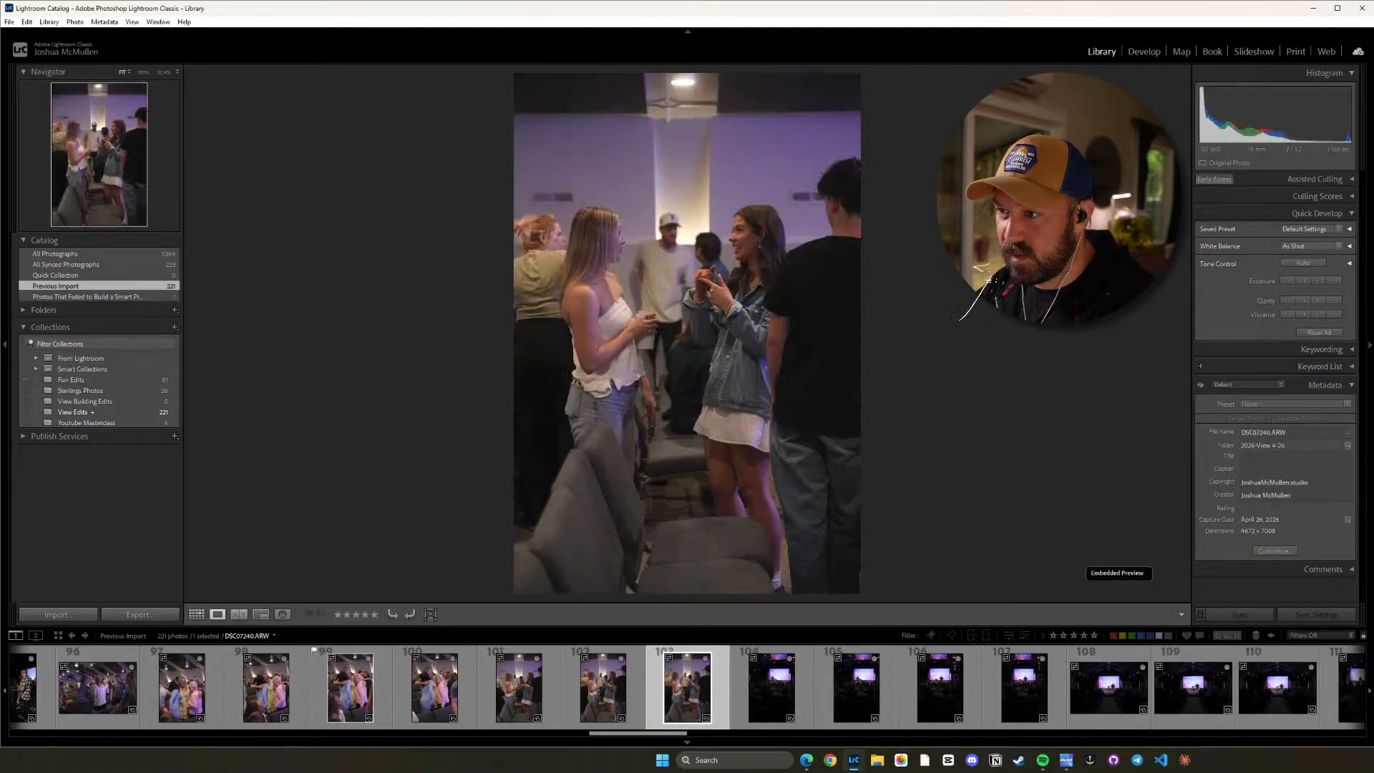
pyautogui.press('Left')
pyautogui.press('p')
pyautogui.press('Right')
pyautogui.press('Right')
pyautogui.press('Right')
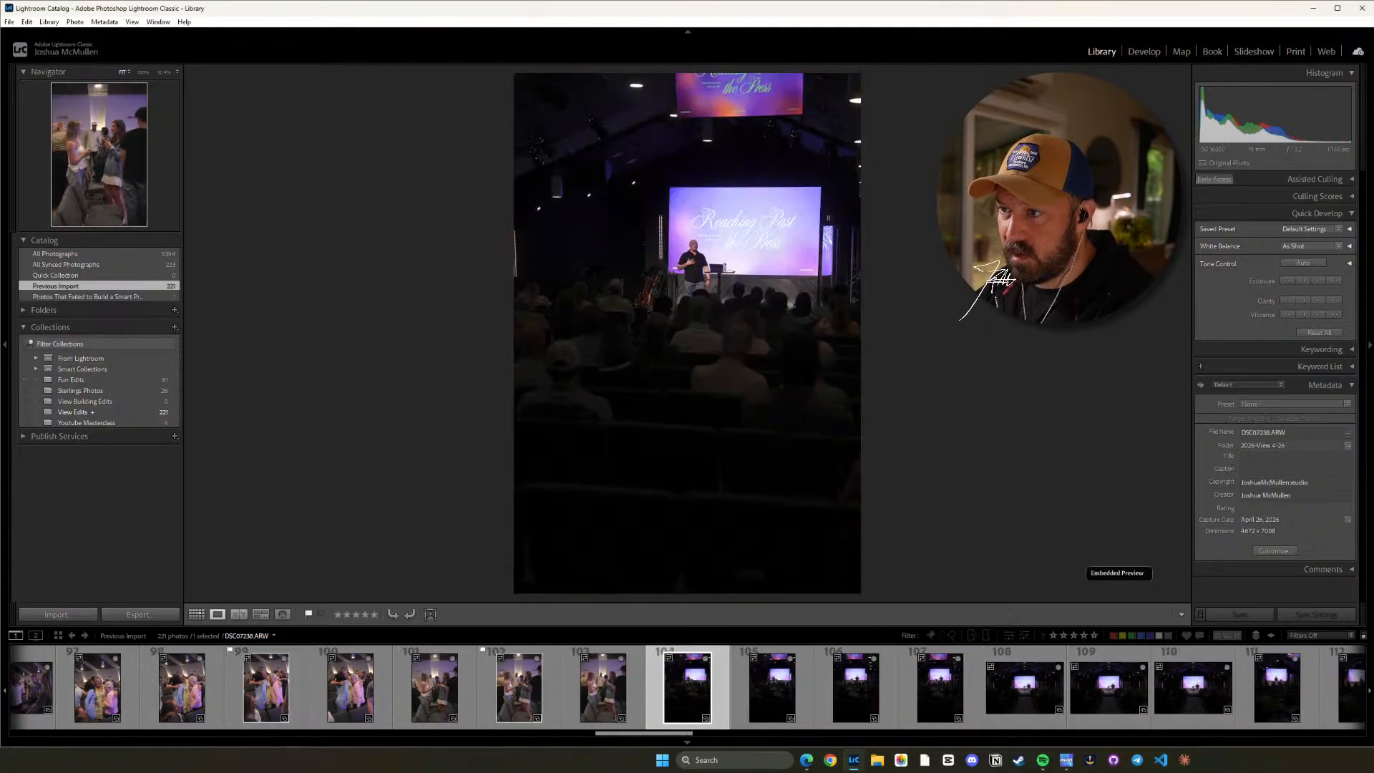
# Compare the dark vertical stage frames DSC07240.ARW through DSC07242.ARW up close and flag DSC07240.ARW as a pick.
pyautogui.press('z')
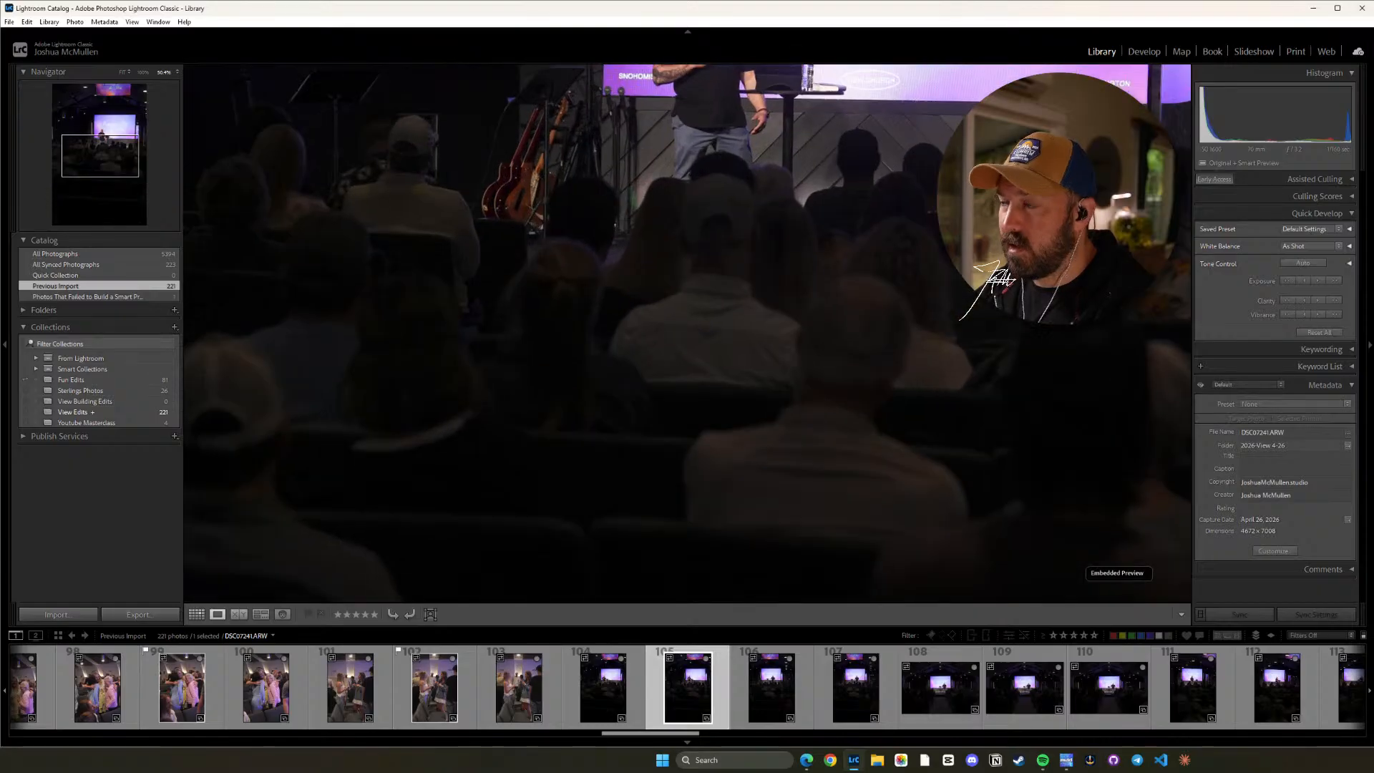
pyautogui.moveTo(891, 120); pyautogui.dragTo(898, 385)
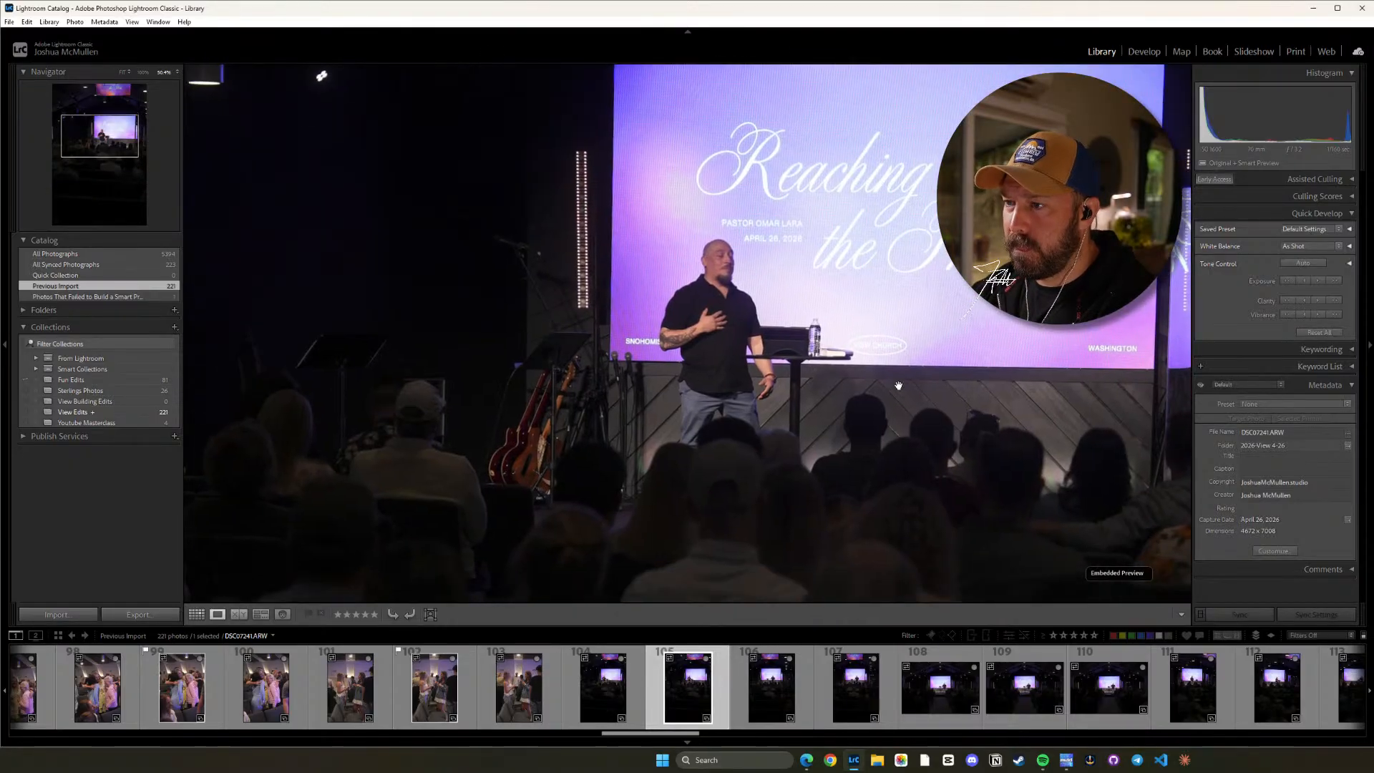
pyautogui.press('Right')
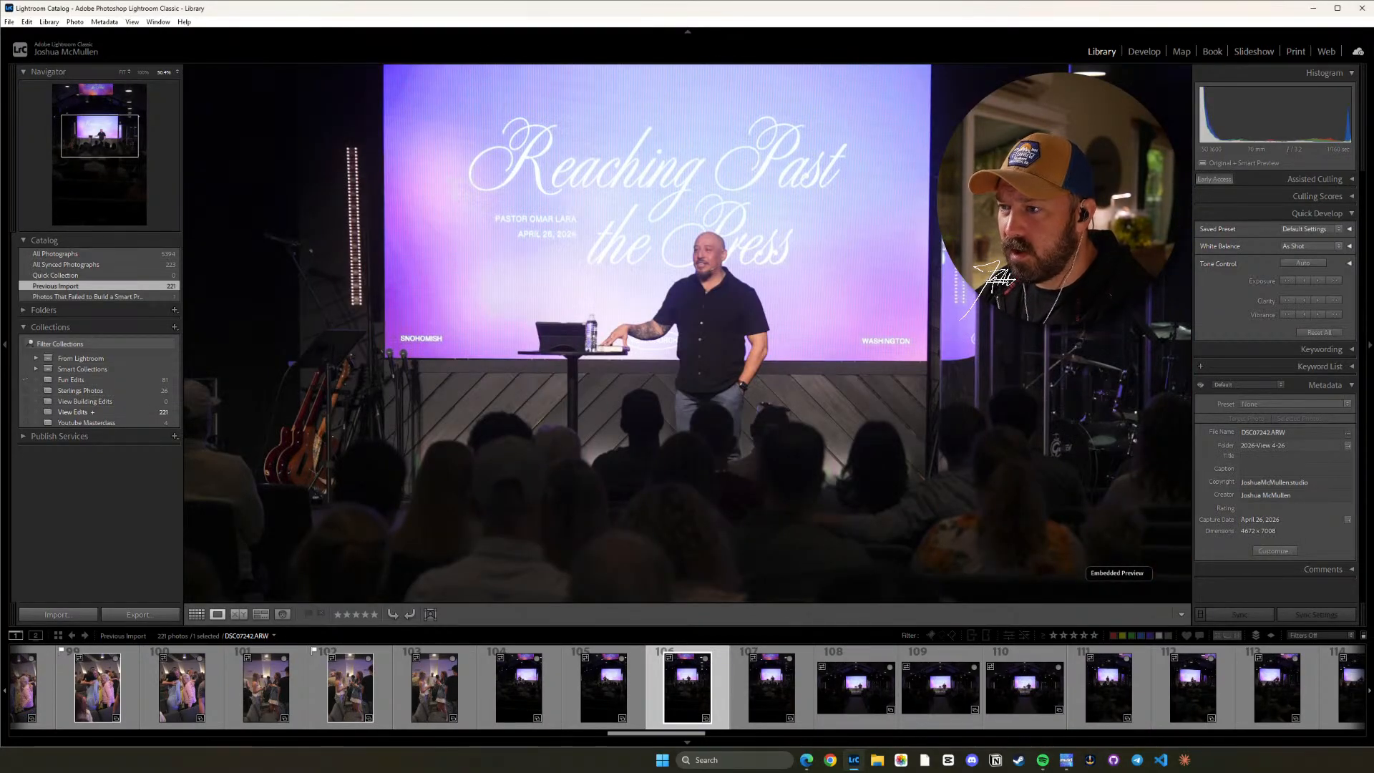
pyautogui.press('Left')
pyautogui.press('Left')
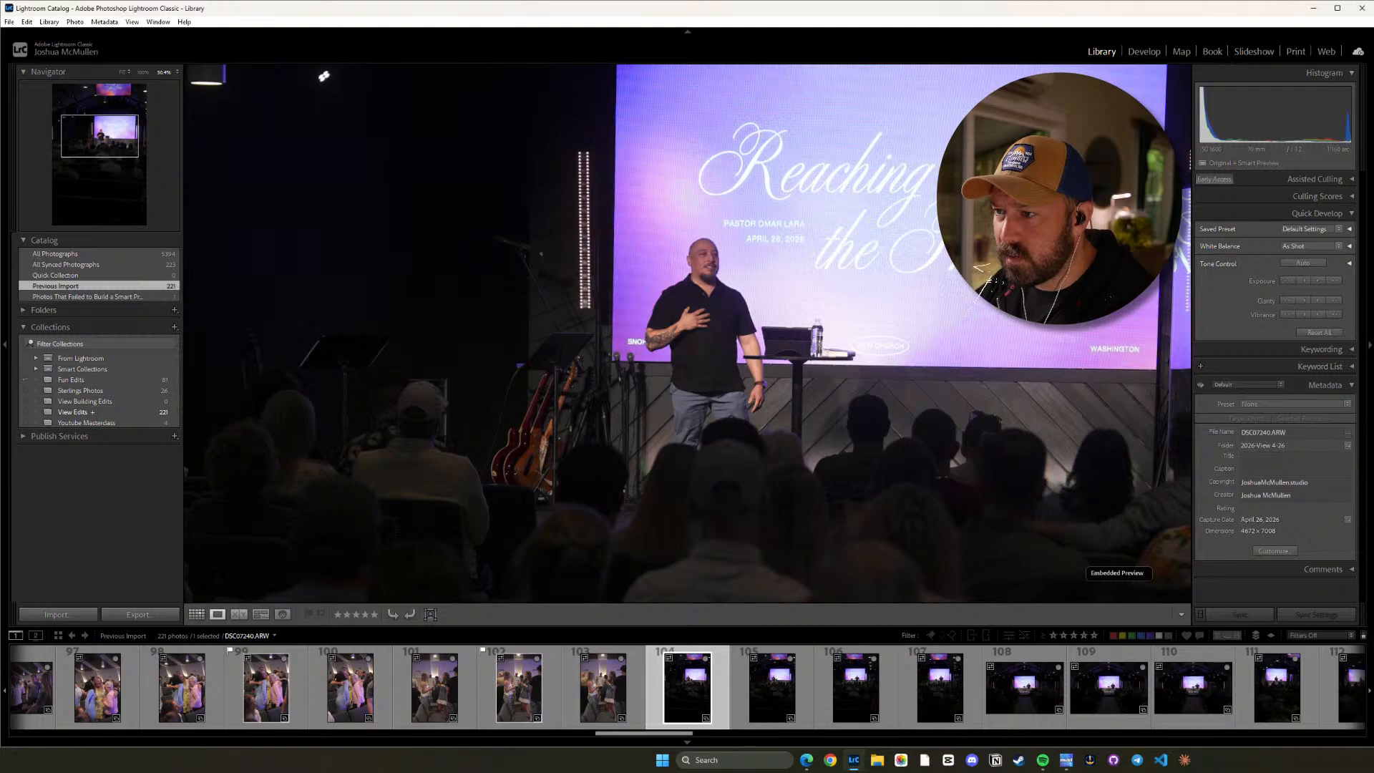
pyautogui.press('z')
# Review the remaining vertical sermon frames up to DSC07243.ARW, flag DSC07243.ARW as a pick, and continue to the wide aisle shots.
pyautogui.press('Right')
pyautogui.press('Right')
pyautogui.press('Right')
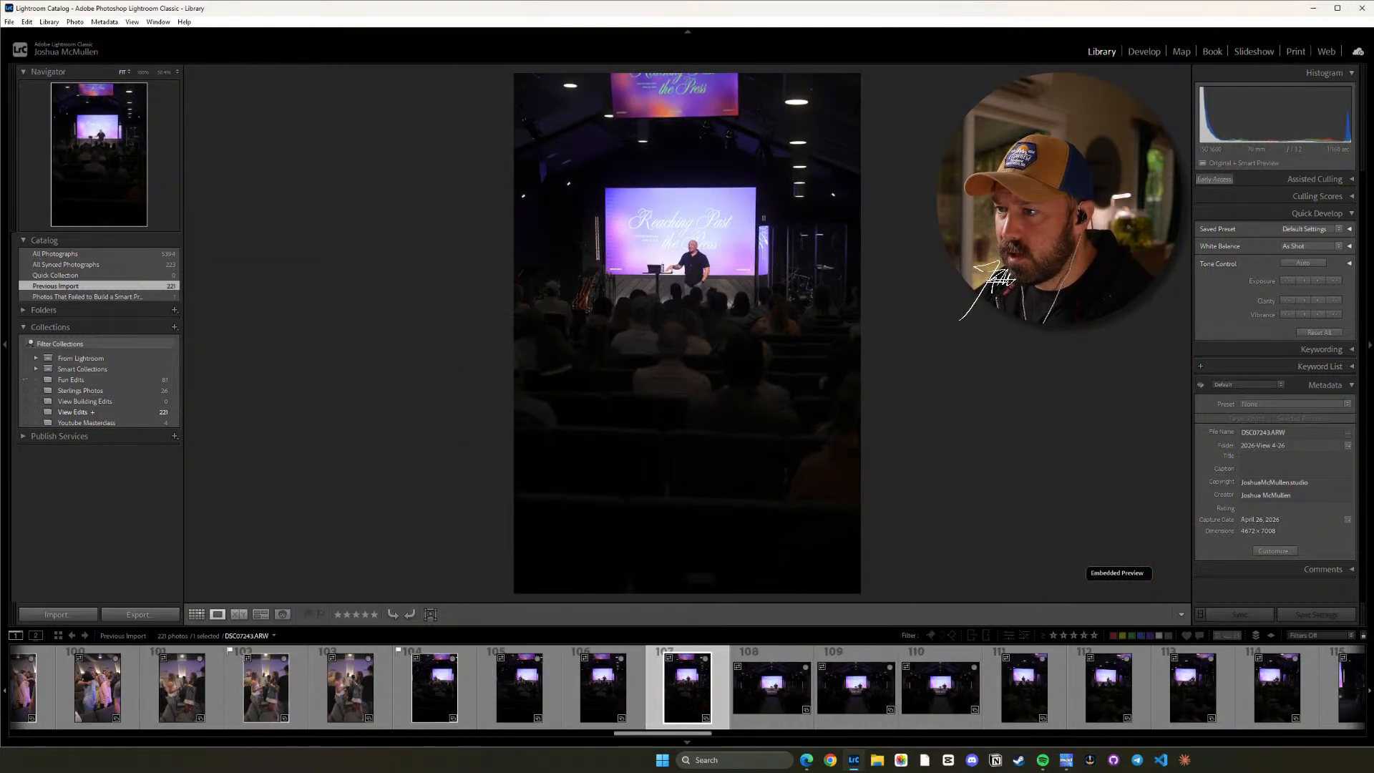
pyautogui.press('Right')
pyautogui.press('Right')
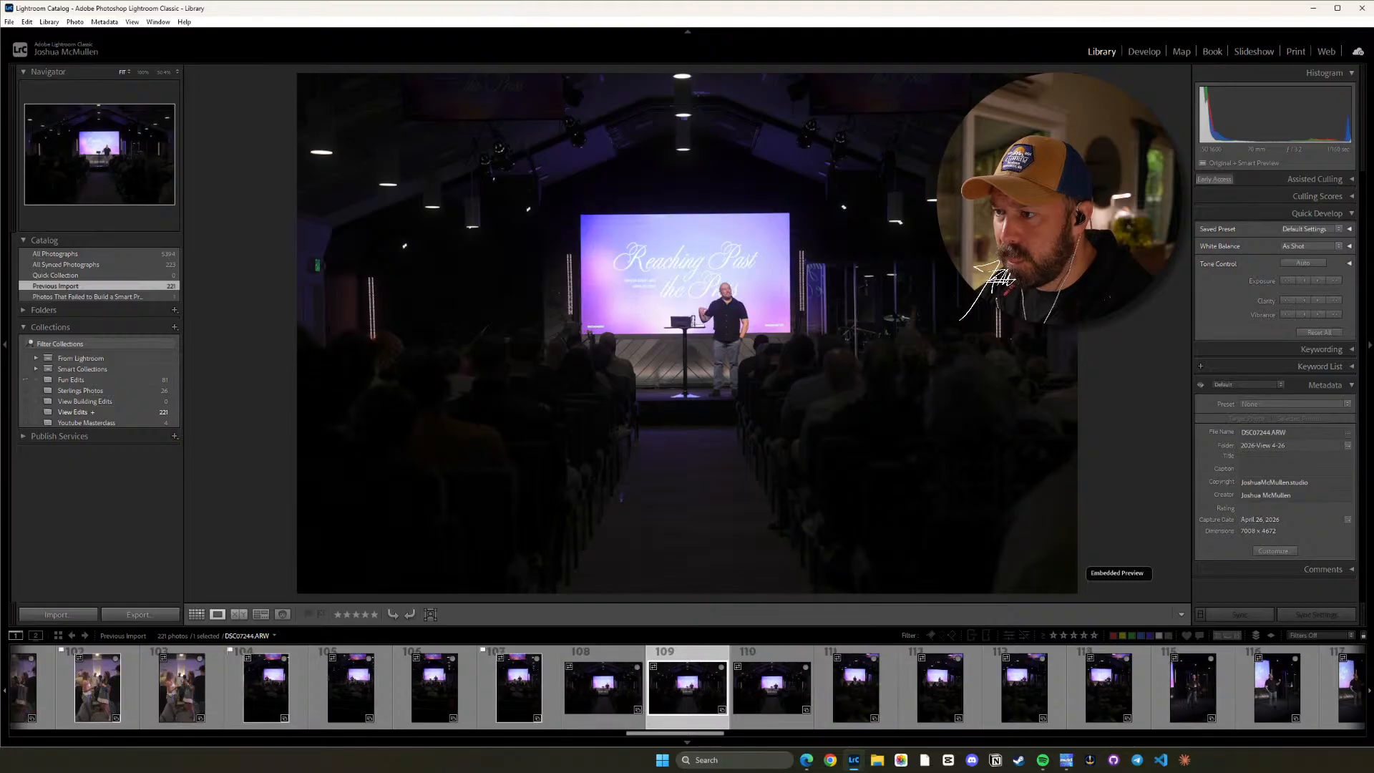
# Compare the wide horizontal aisle shots DSC07244.ARW through DSC07246.ARW up close and flag DSC07245.ARW as a pick.
pyautogui.press('Right')
pyautogui.press('z')
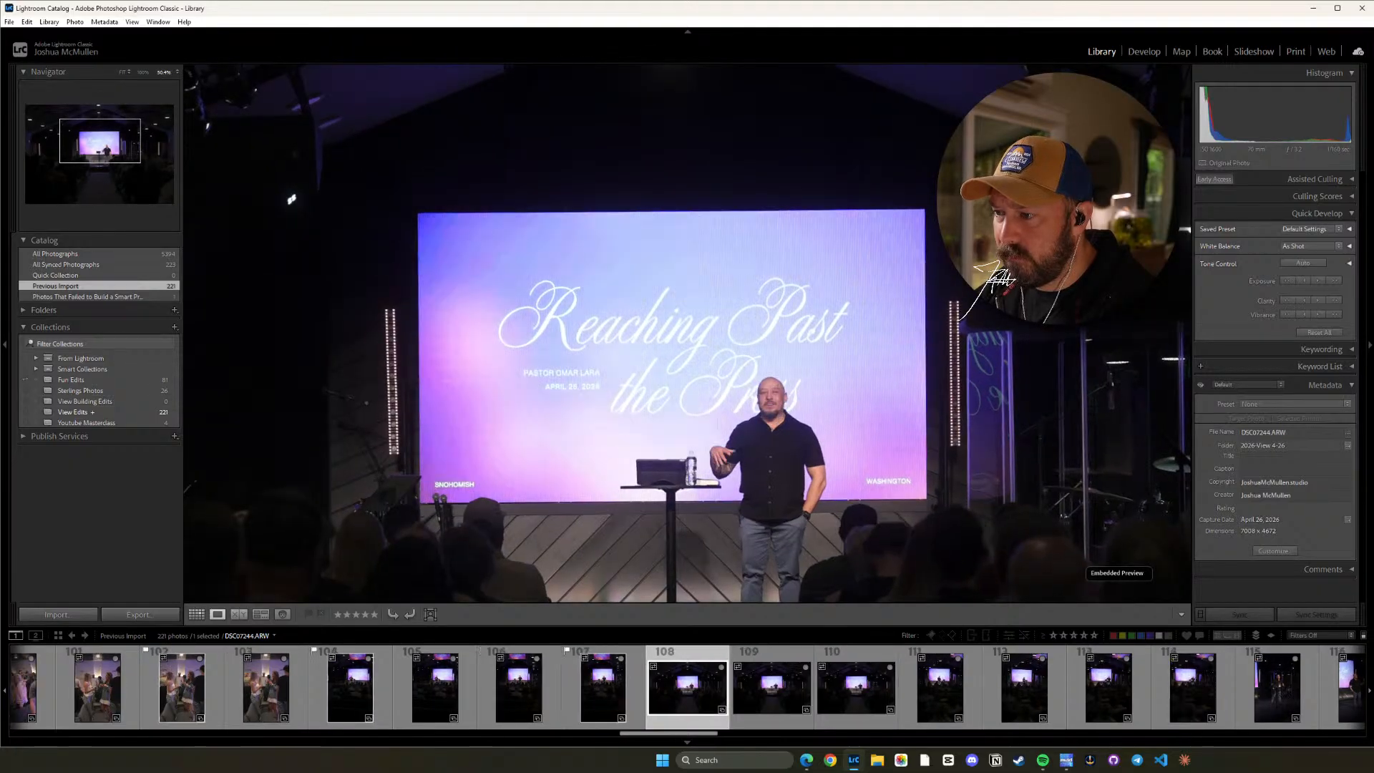
pyautogui.press('Right')
pyautogui.press('Left')
pyautogui.press('Left')
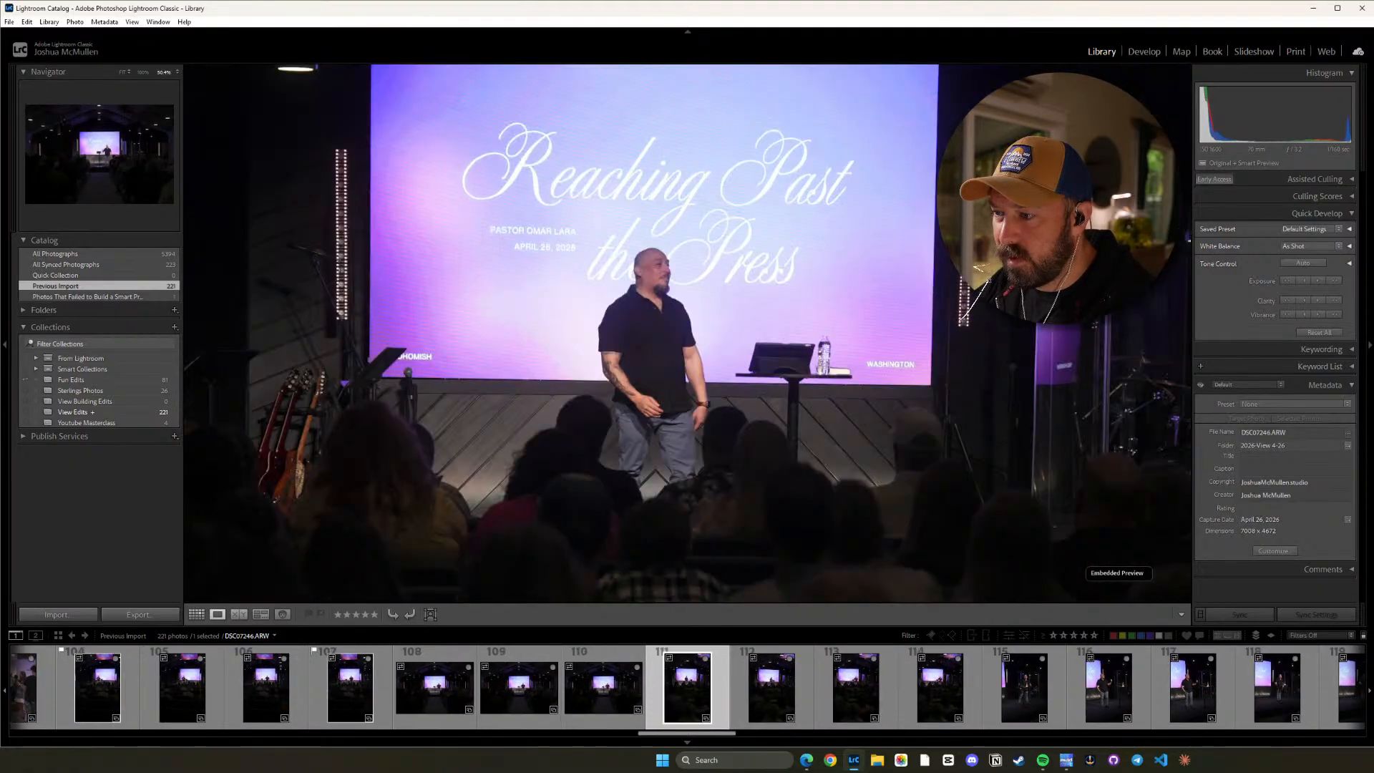
pyautogui.press('Right')
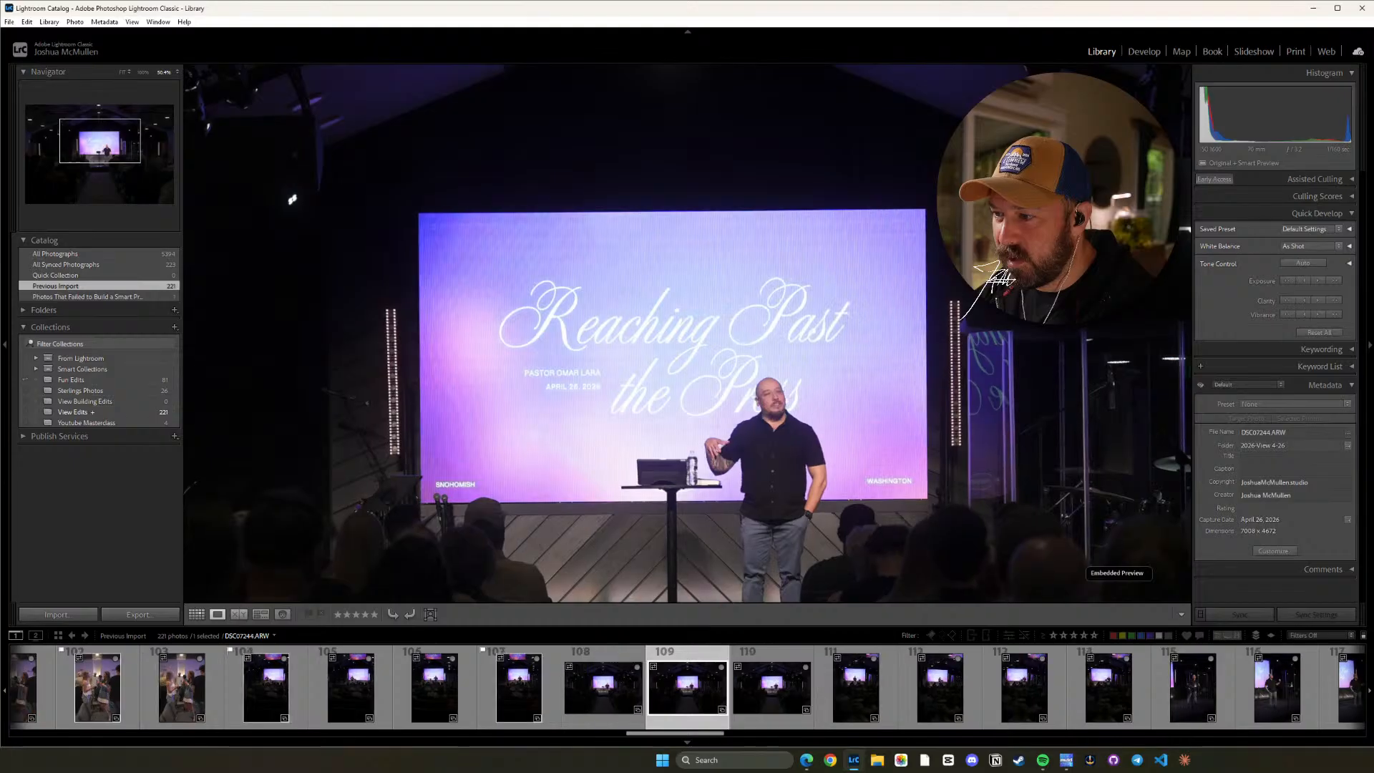
pyautogui.press('p')
pyautogui.press('z')
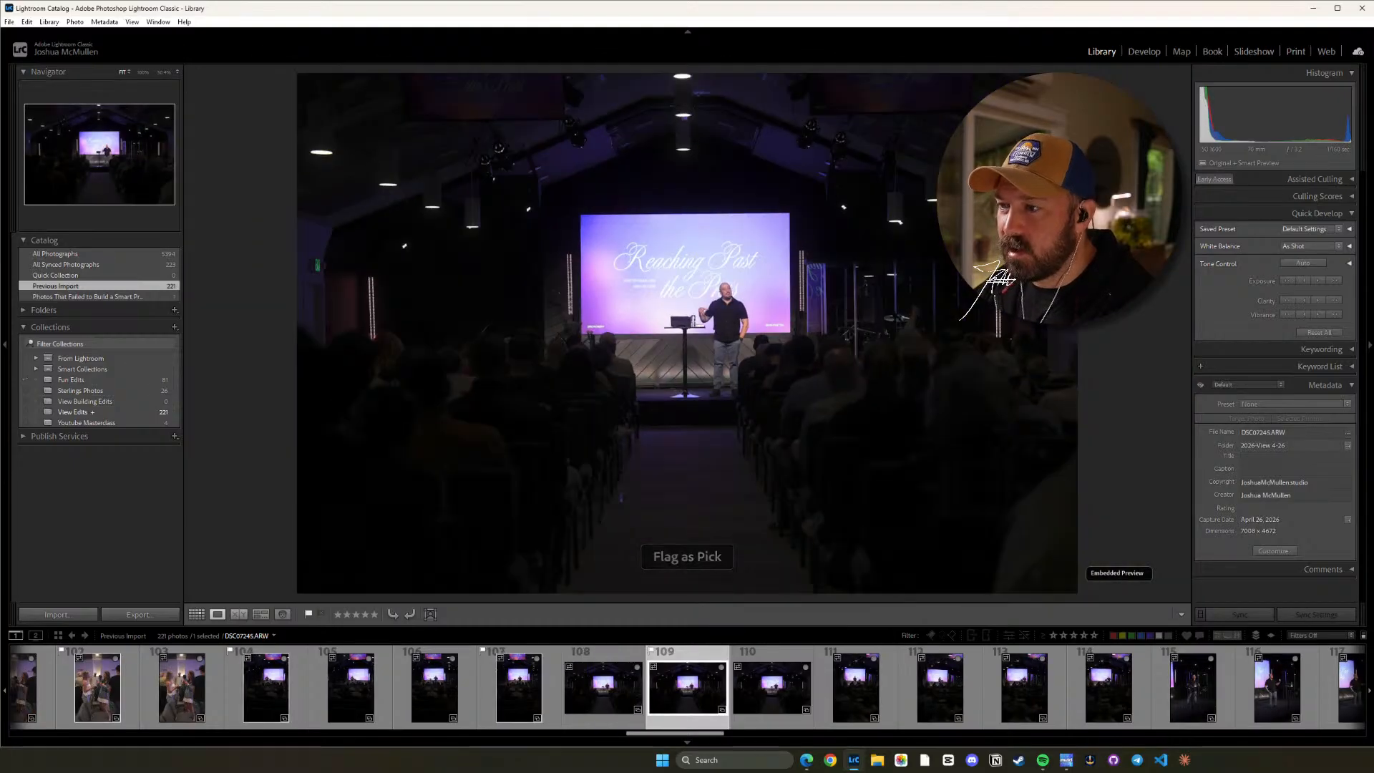
# Review the dark vertical frames DSC07247.ARW through DSC07249.ARW and look over the Assisted Culling settings.
pyautogui.press('Right')
pyautogui.press('Right')
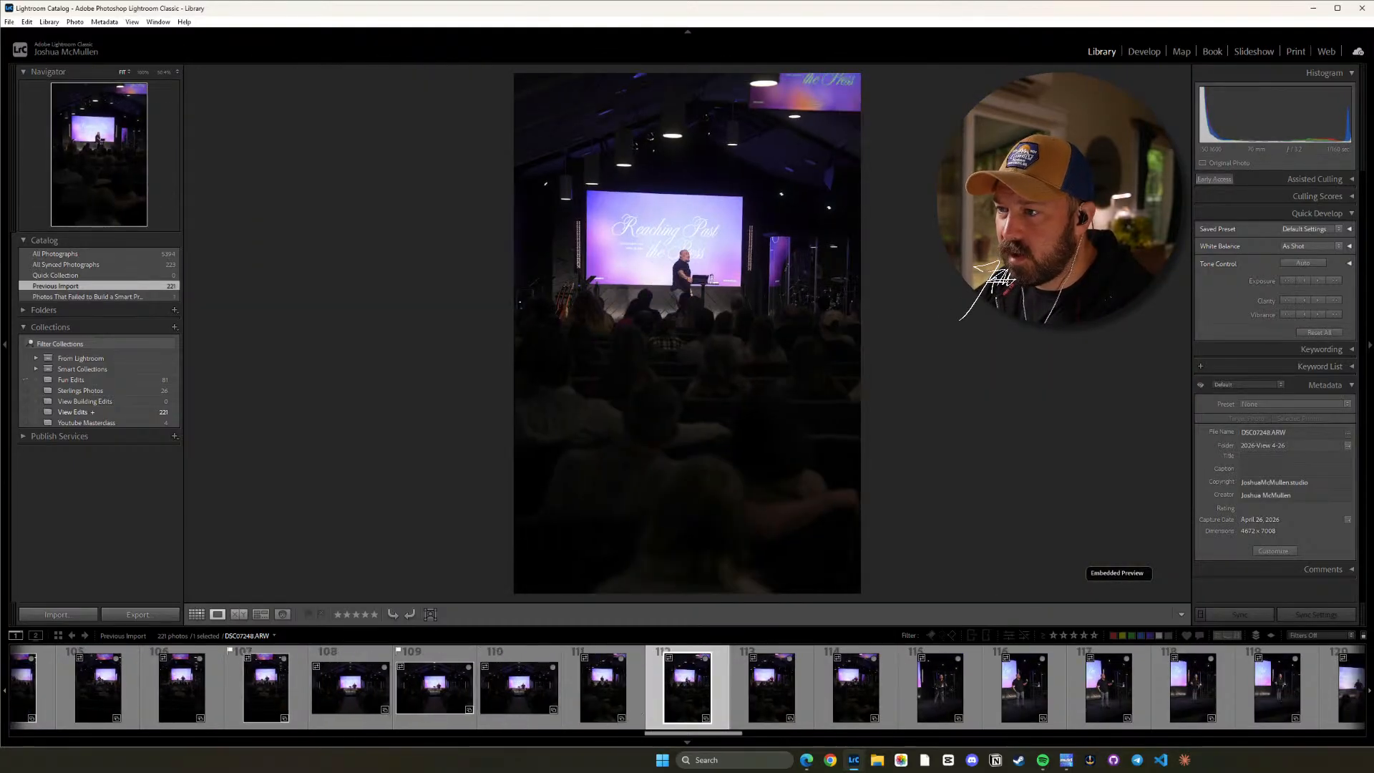
pyautogui.press('Right')
pyautogui.press('Left')
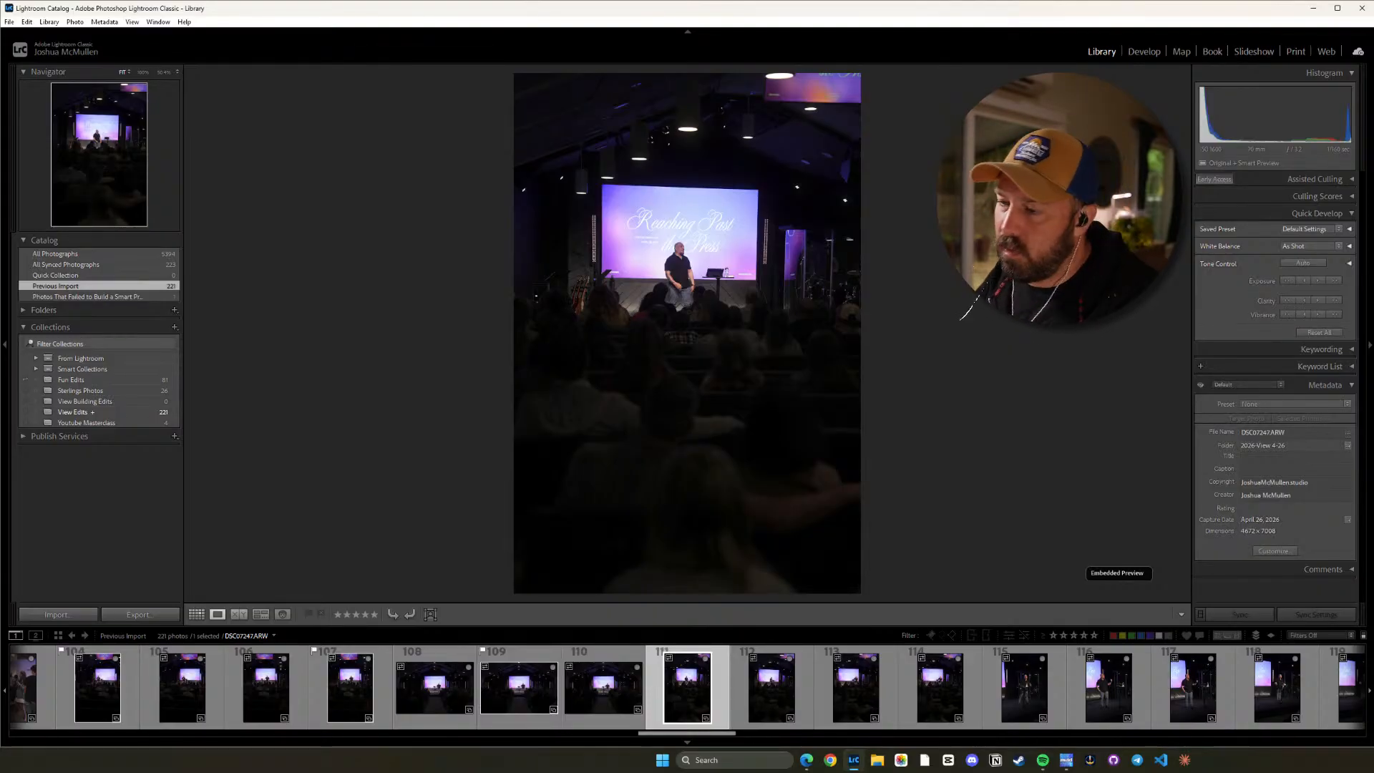
pyautogui.click(1352, 179)
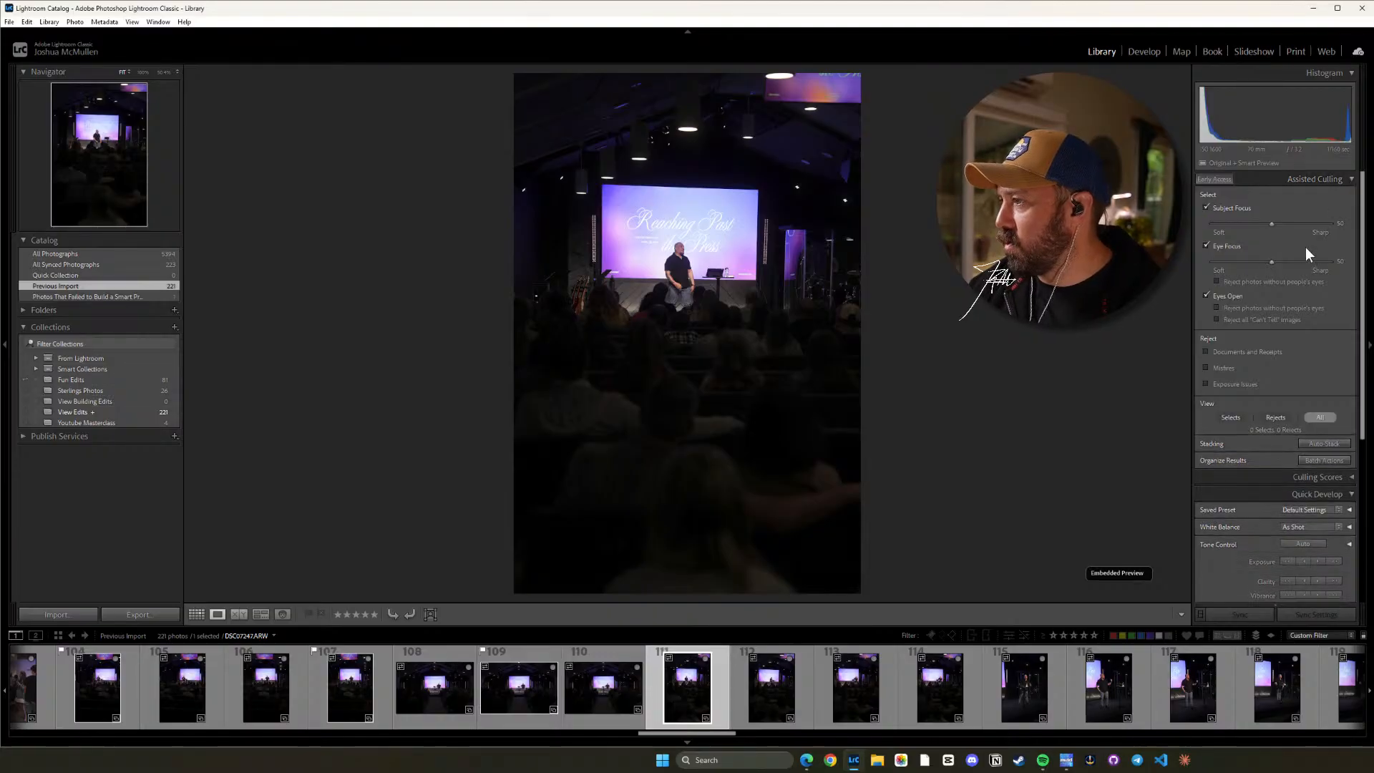
pyautogui.click(1351, 179)
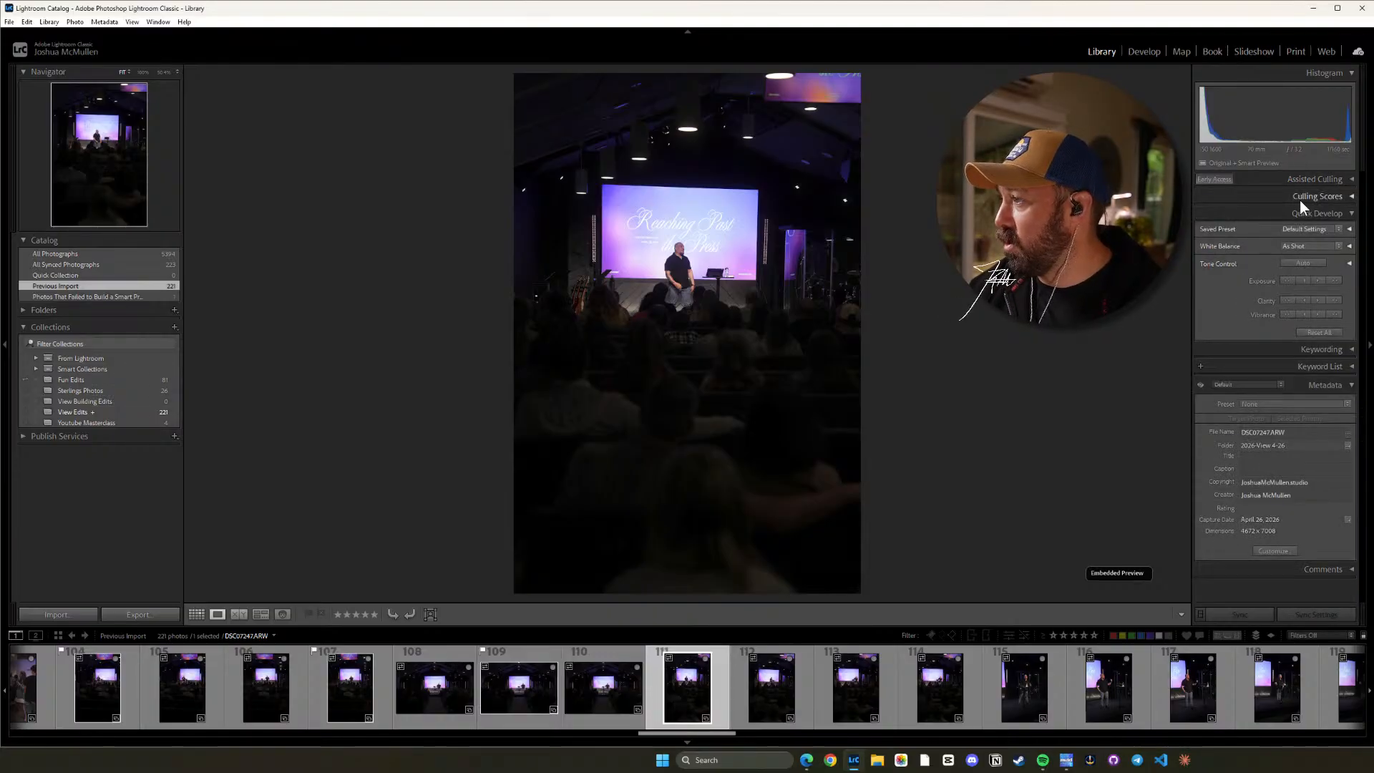
# Brighten the dark vertical frame DSC07247.ARW by raising its Quick Develop exposure in three increments.
pyautogui.click(1321, 280)
pyautogui.click(1321, 280)
pyautogui.click(1321, 281)
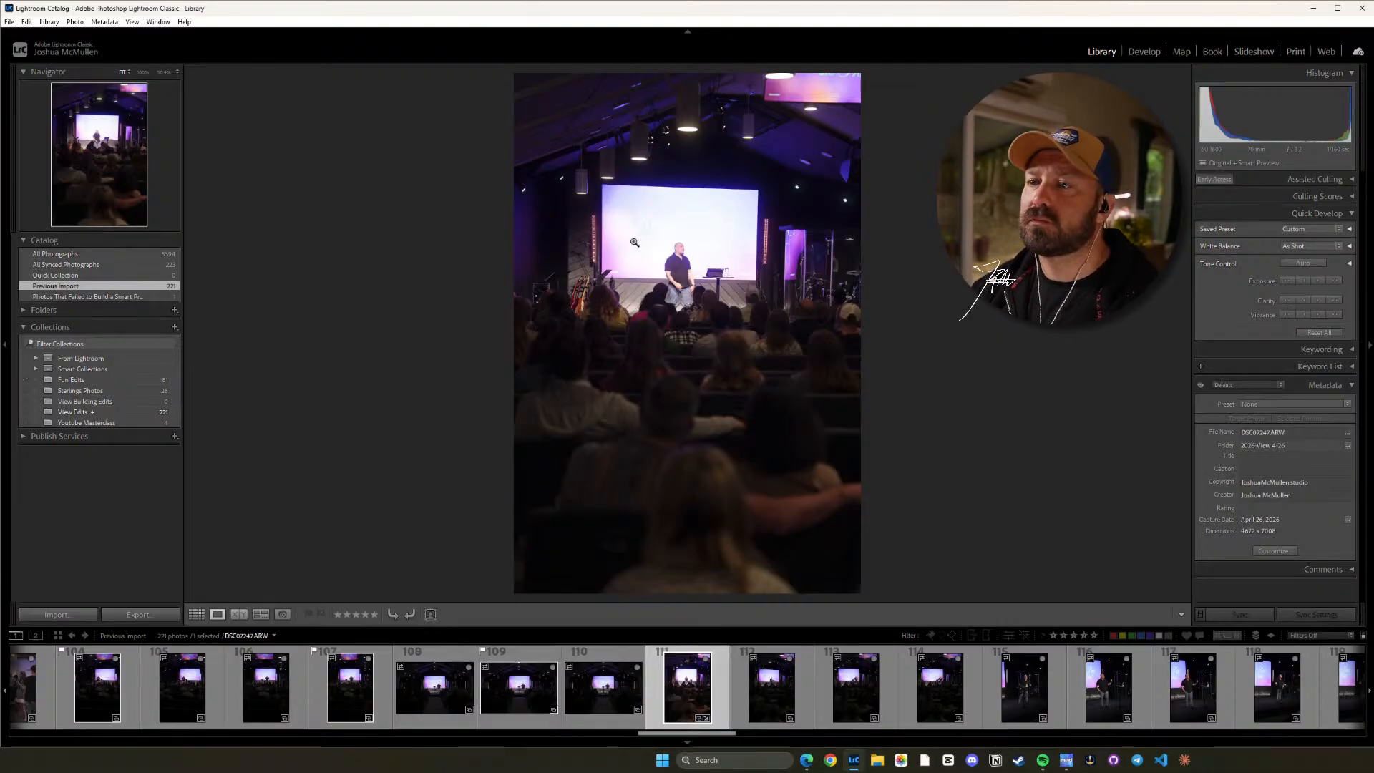
# Compare the dark vertical stage frames DSC07248.ARW through DSC07250.ARW up close.
pyautogui.click(757, 682)
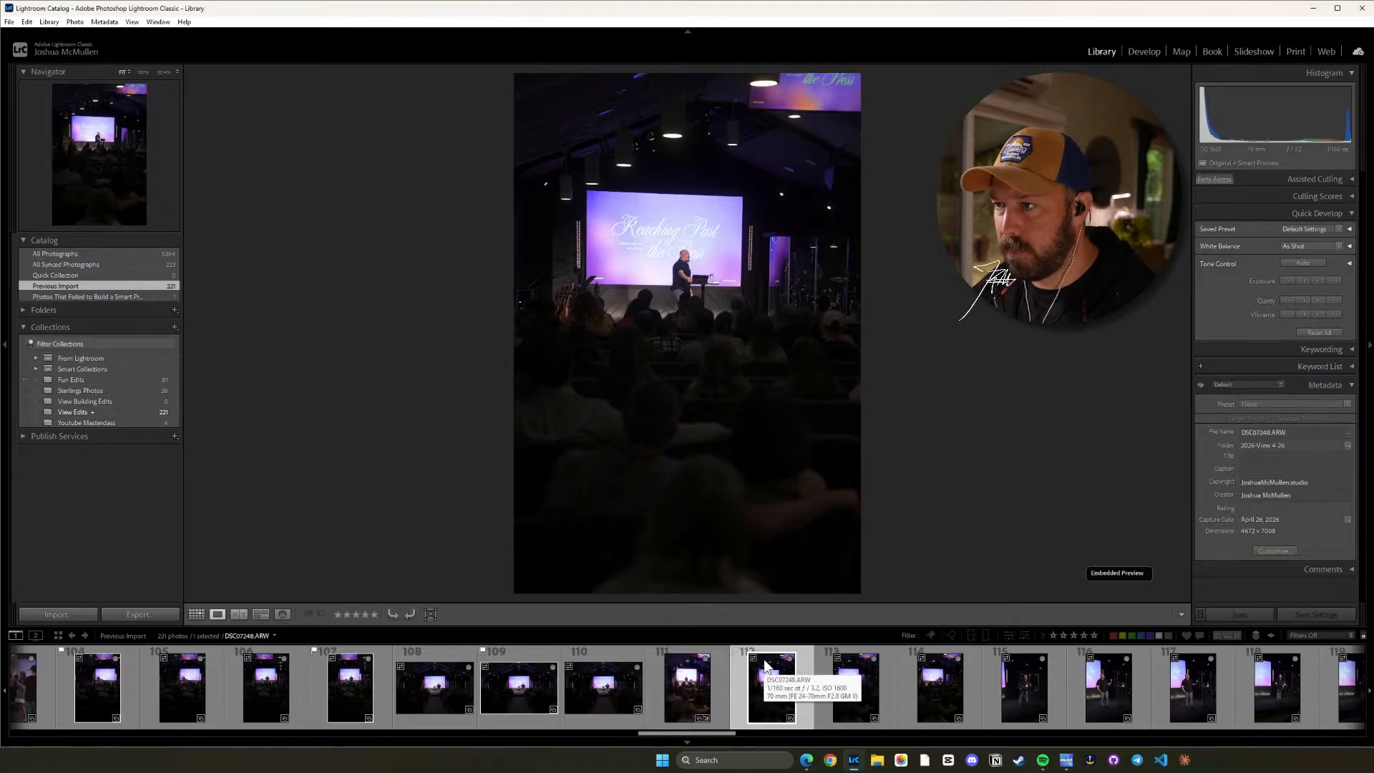
pyautogui.press('Right')
pyautogui.press('z')
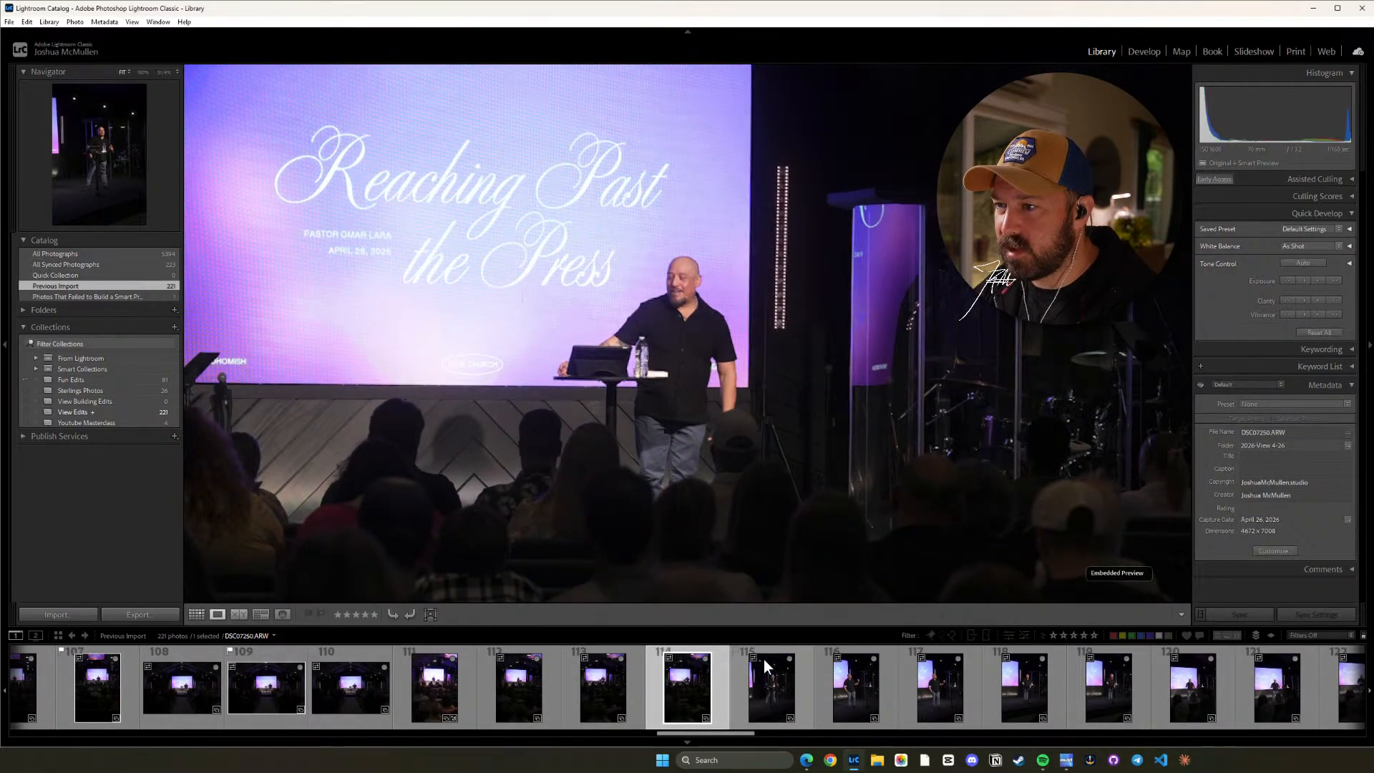
pyautogui.press('z')
# Review the speaker frames from DSC07251.ARW onward and flag DSC07256.ARW as a pick.
pyautogui.press('Right')
pyautogui.press('Right')
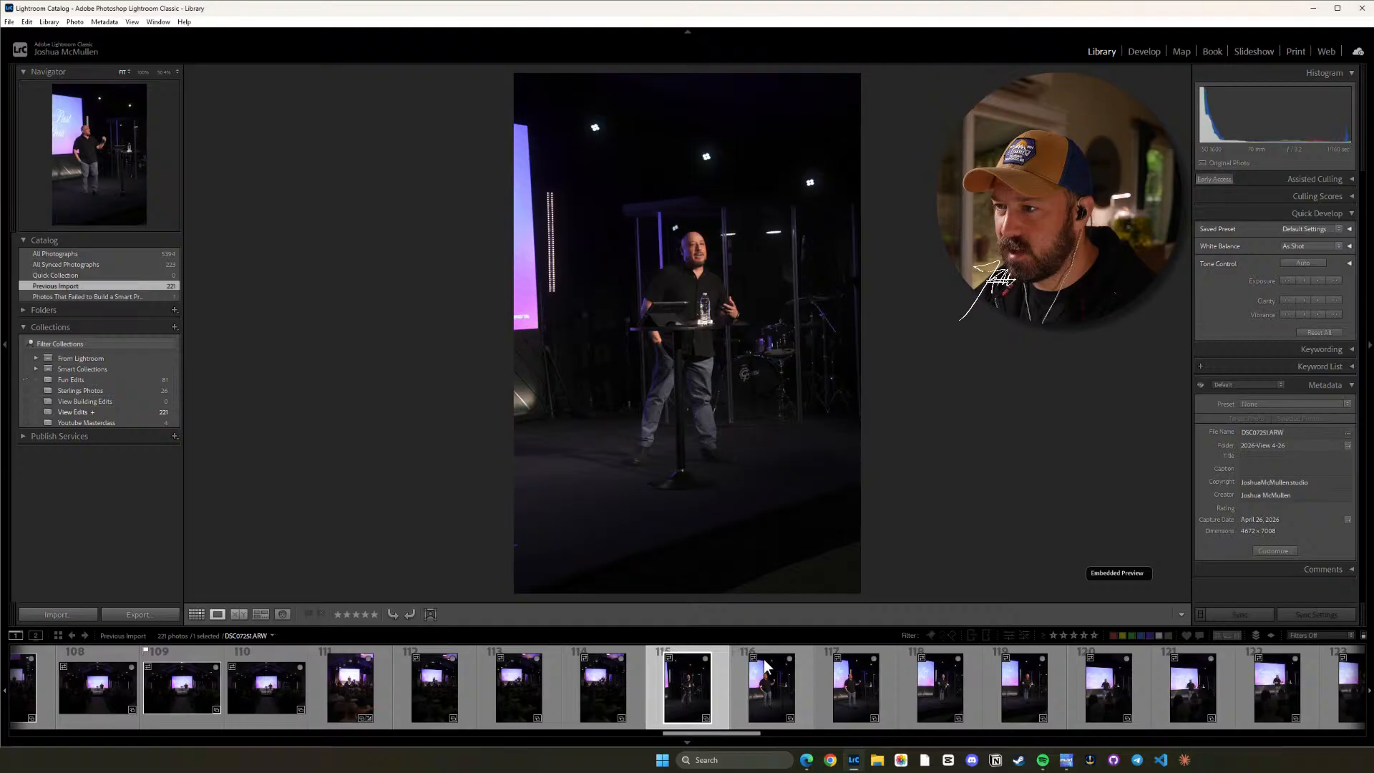
pyautogui.press('Right')
pyautogui.press('Right')
pyautogui.press('Right')
pyautogui.press('Right')
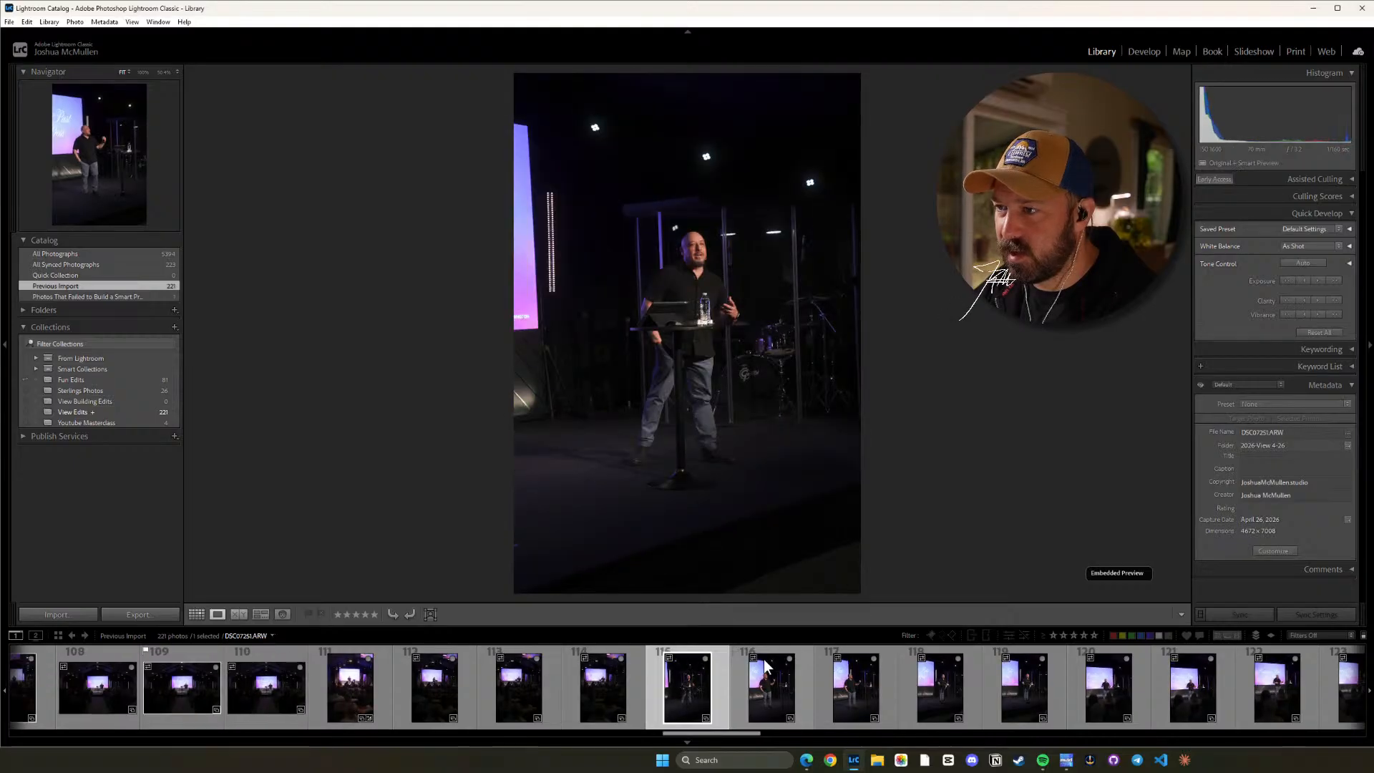
pyautogui.press('Right')
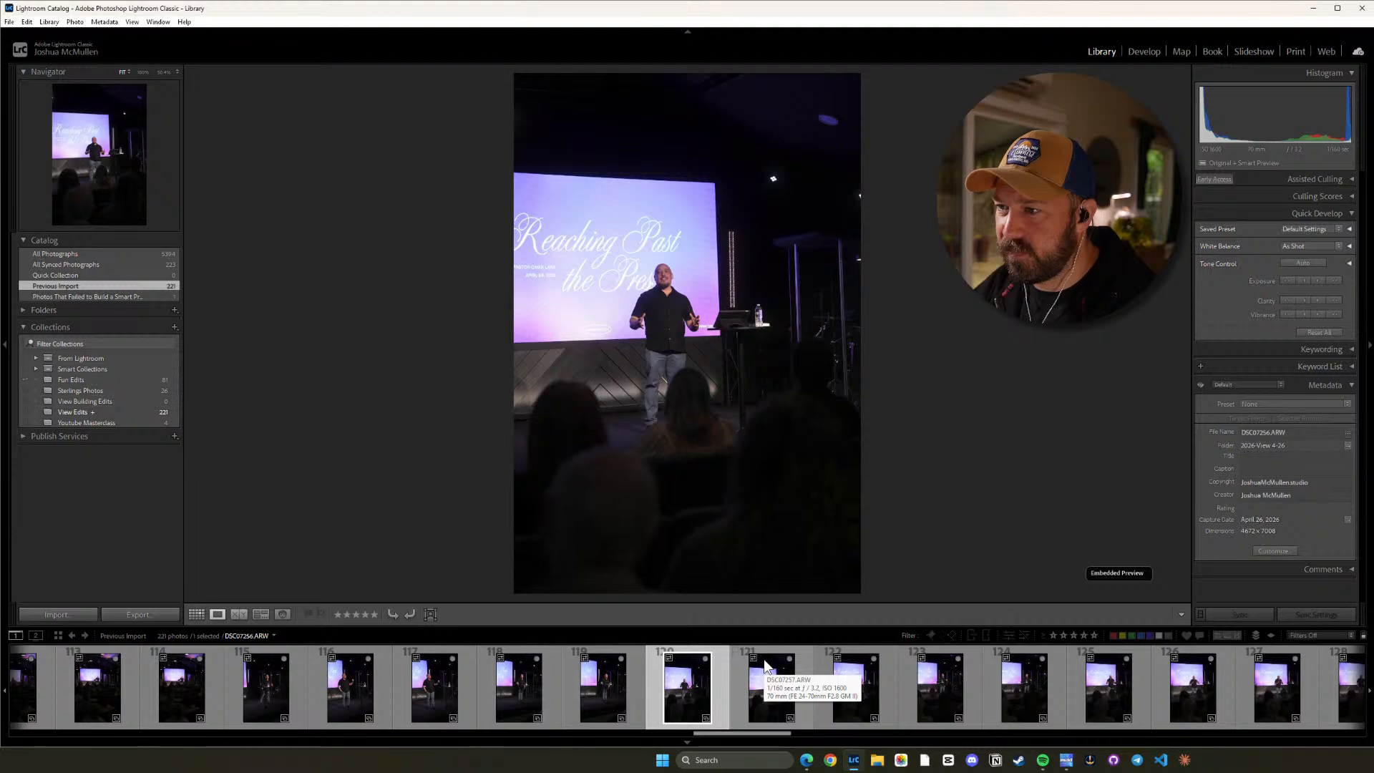
pyautogui.press('p')
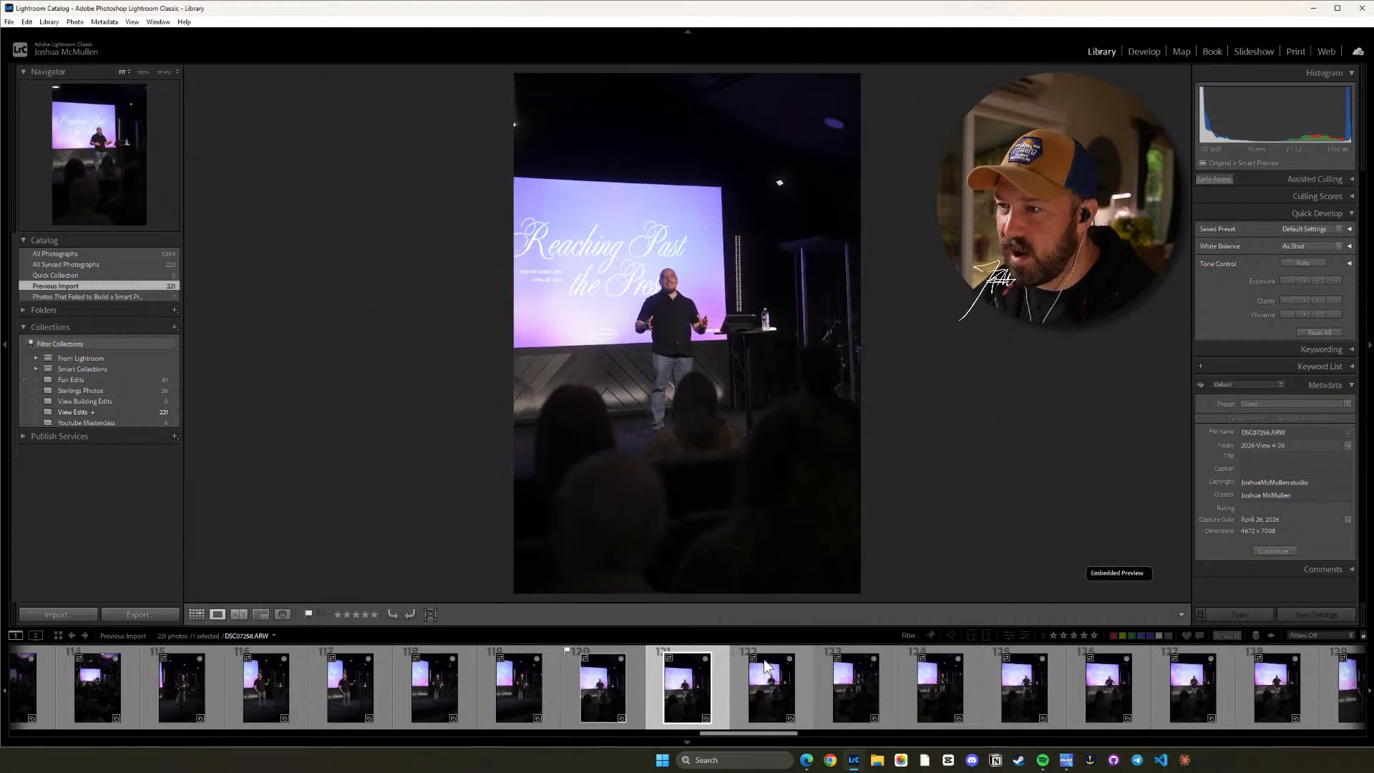
# Review the vertical frames DSC07257.ARW through DSC07266.ARW and flag DSC07262.ARW, DSC07263.ARW, DSC07264.ARW and DSC07266.ARW as picks.
pyautogui.press('Right')
pyautogui.press('Right')
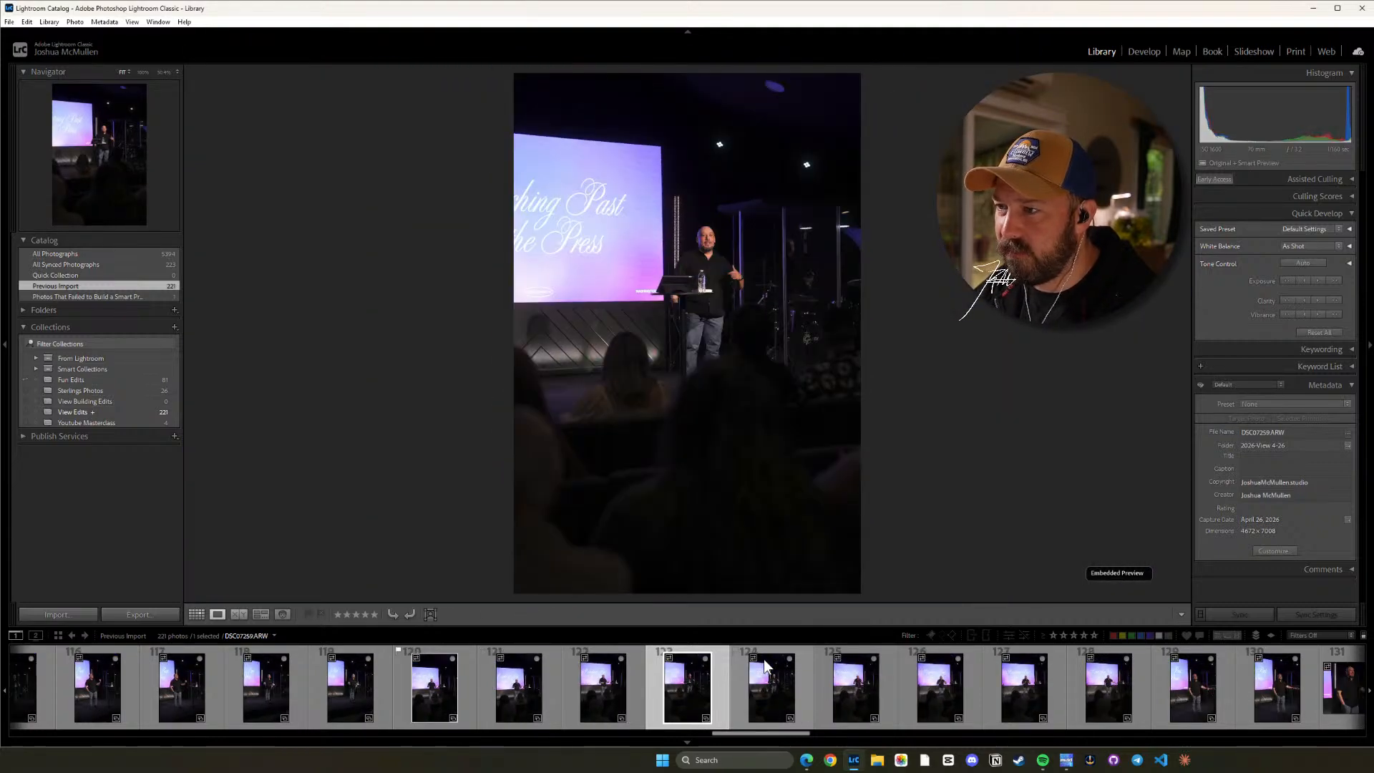
pyautogui.press('Right')
pyautogui.press('Right')
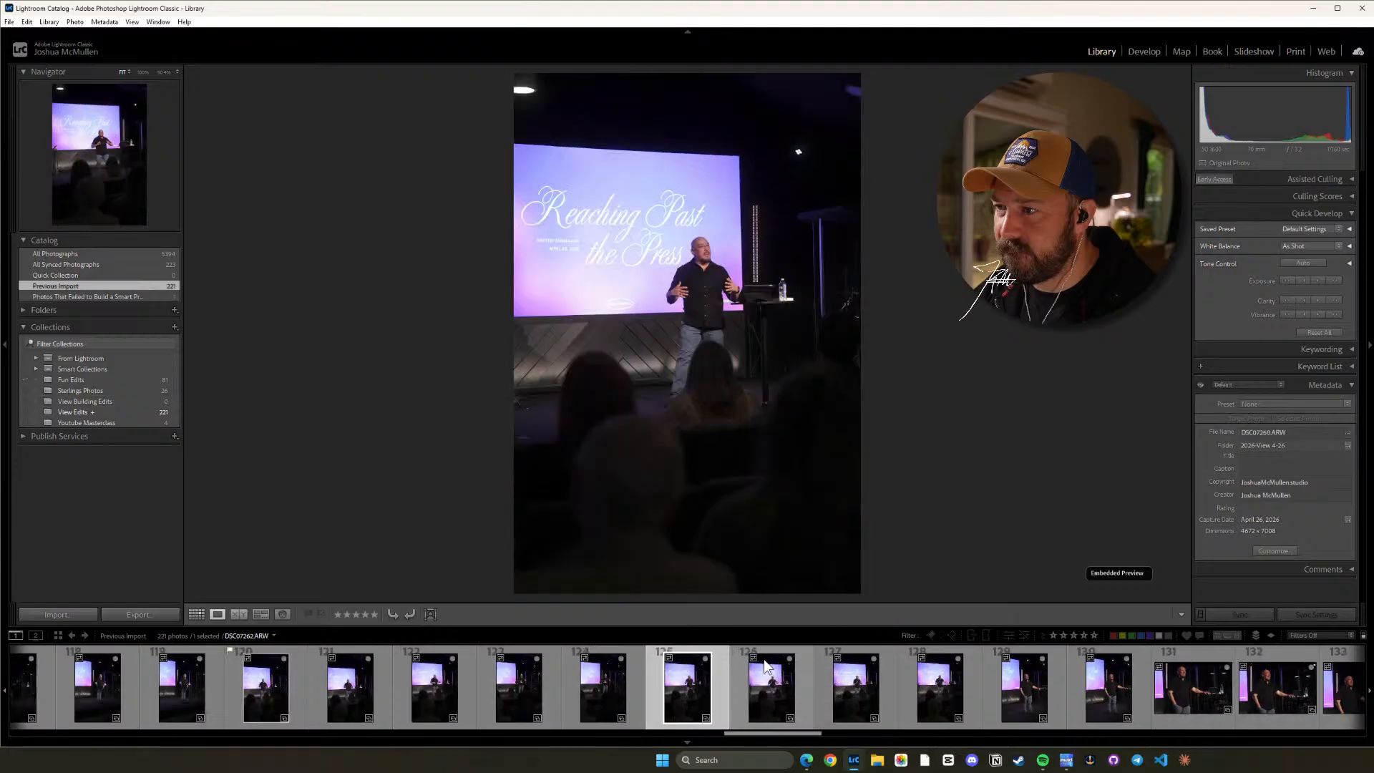
pyautogui.press('Right')
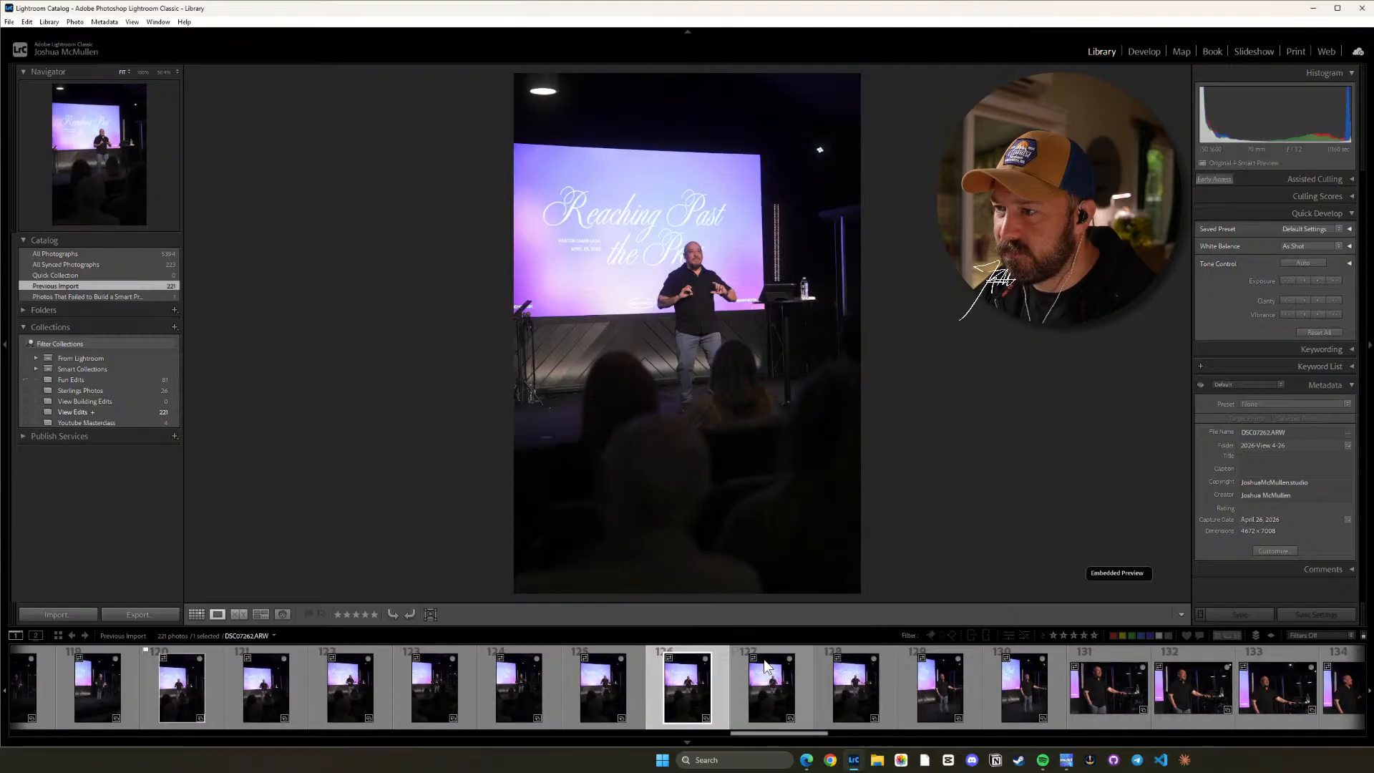
pyautogui.press('Right')
pyautogui.press('Right')
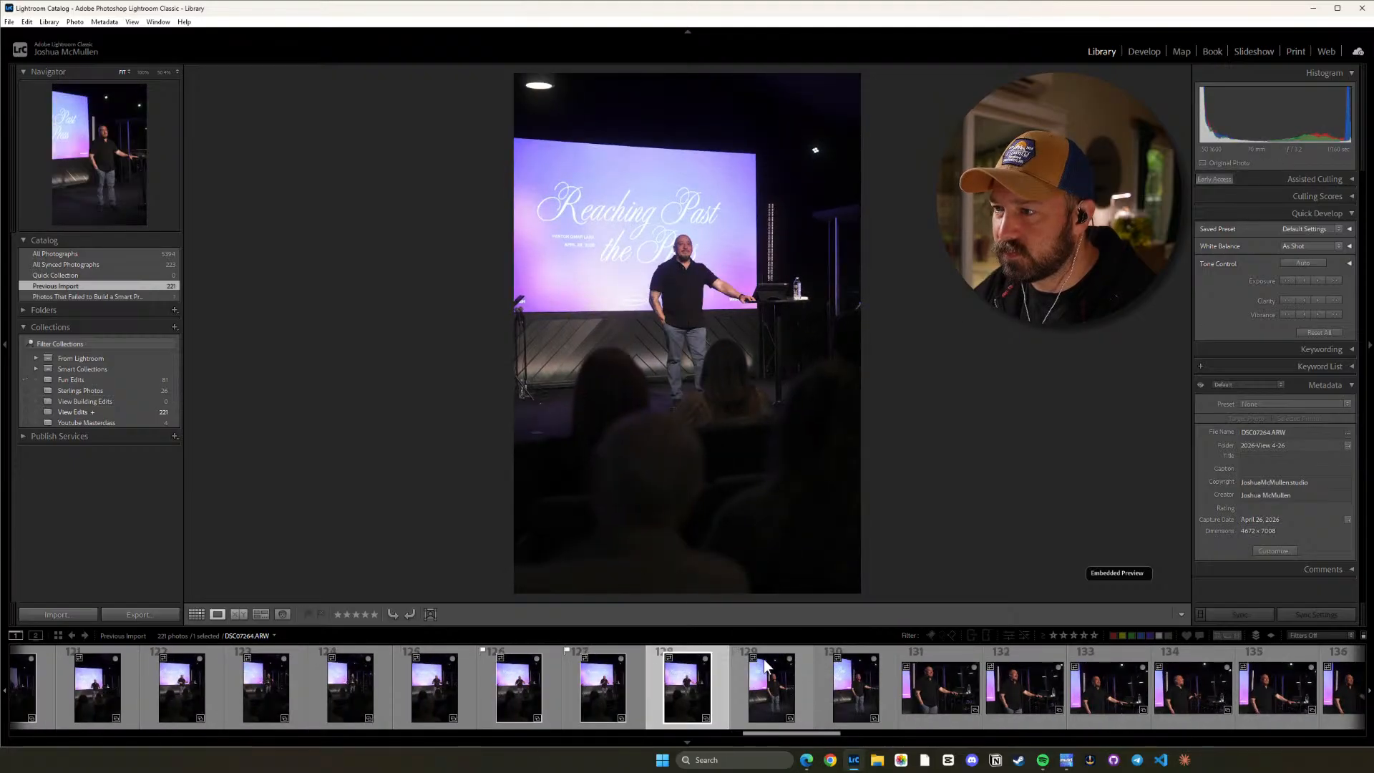
pyautogui.press('p')
pyautogui.press('Right')
pyautogui.press('Right')
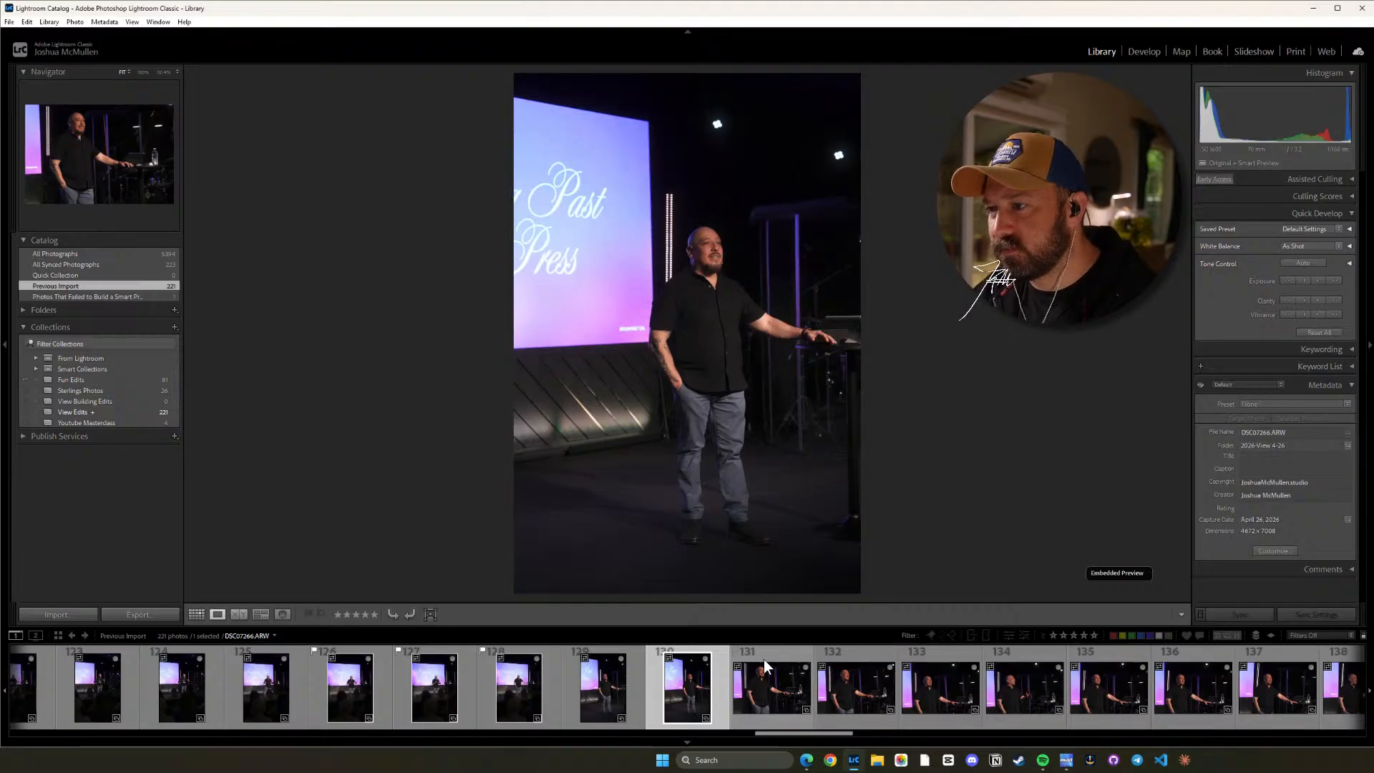
# Compare the horizontal speaker close-ups DSC07267.ARW through DSC07269.ARW and flag DSC07268.ARW as a pick.
pyautogui.press('Right')
pyautogui.press('Right')
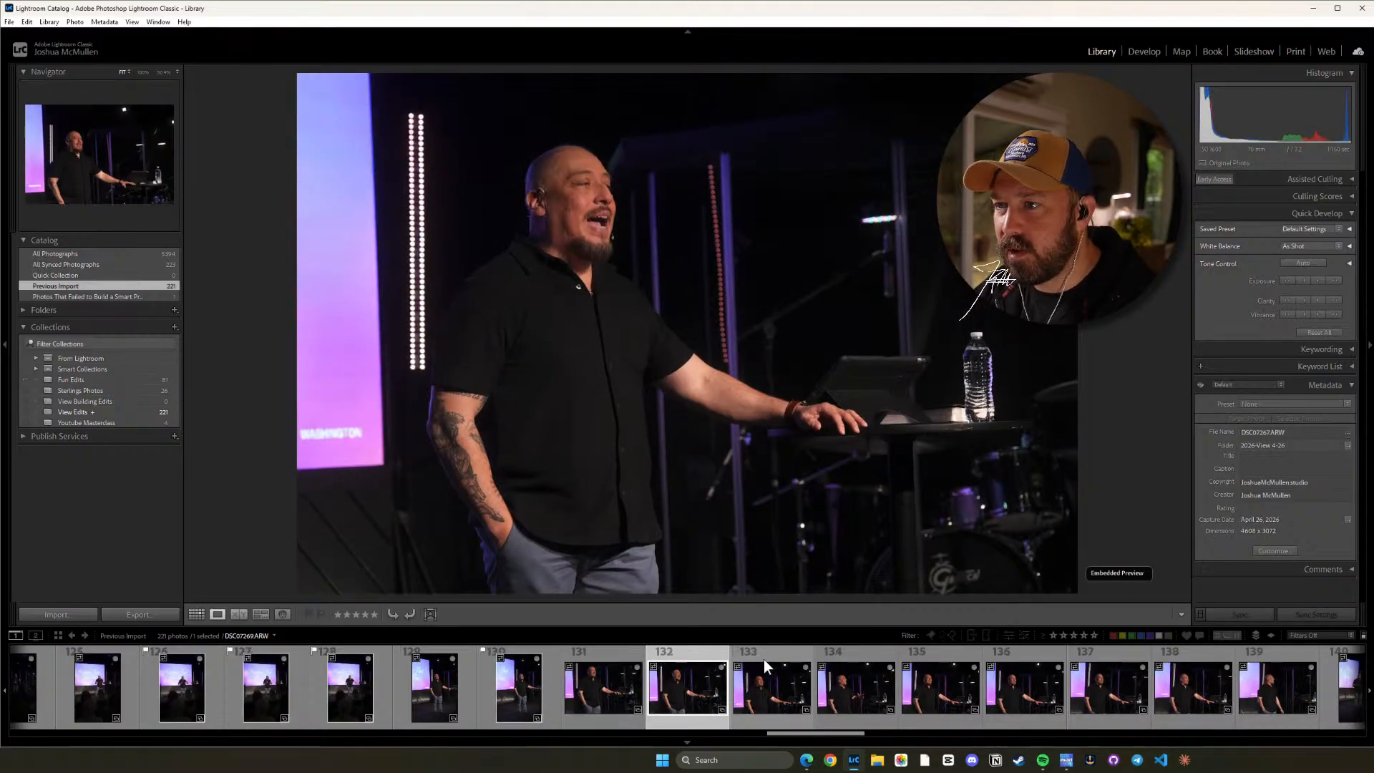
pyautogui.press('Left')
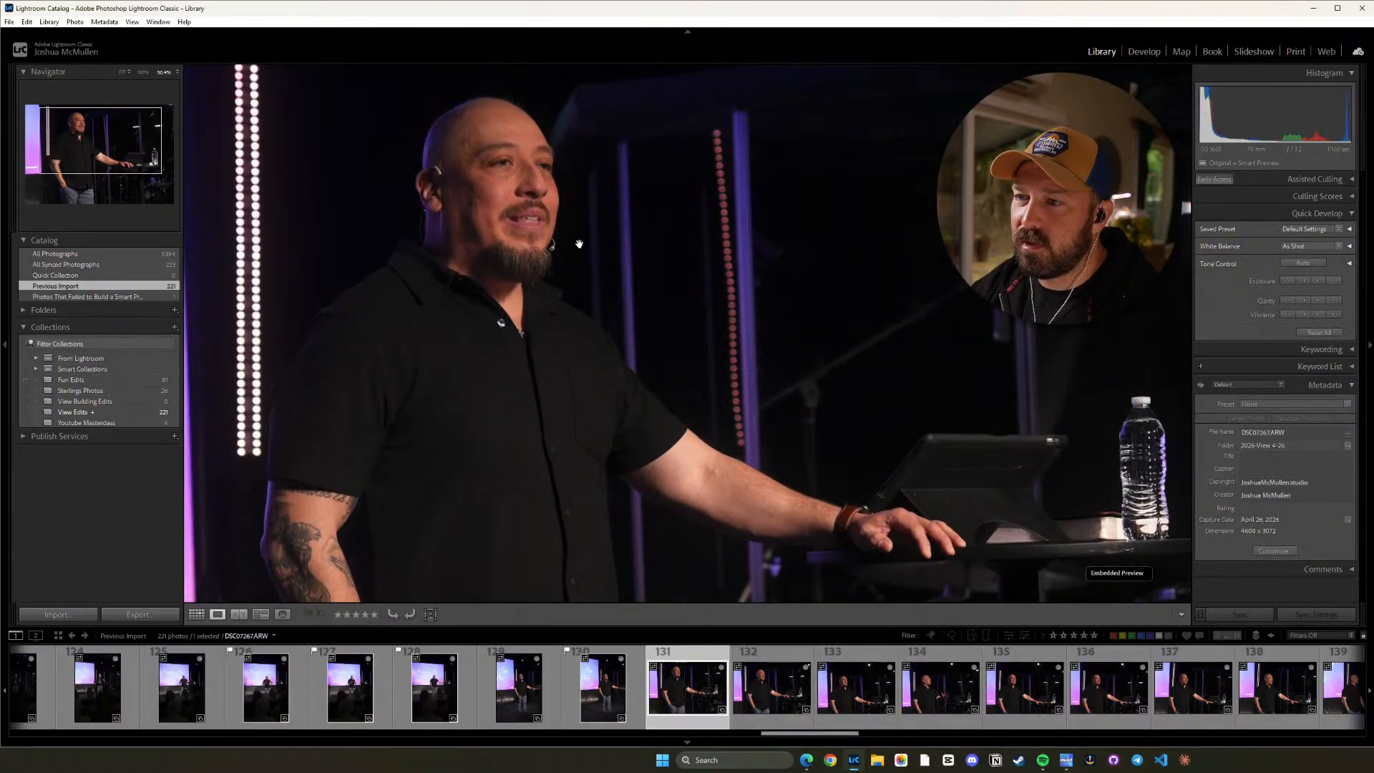
pyautogui.press('Right')
pyautogui.press('Right')
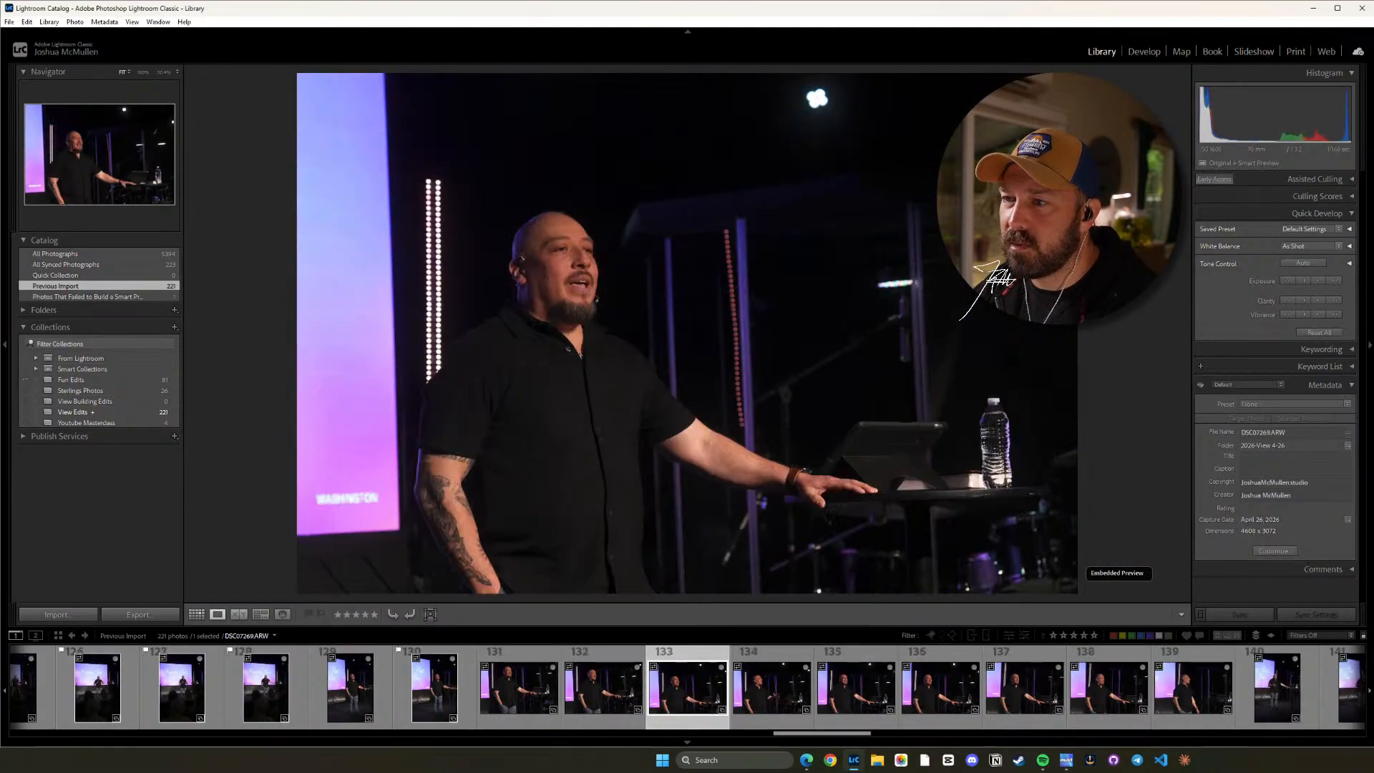
pyautogui.press('Left')
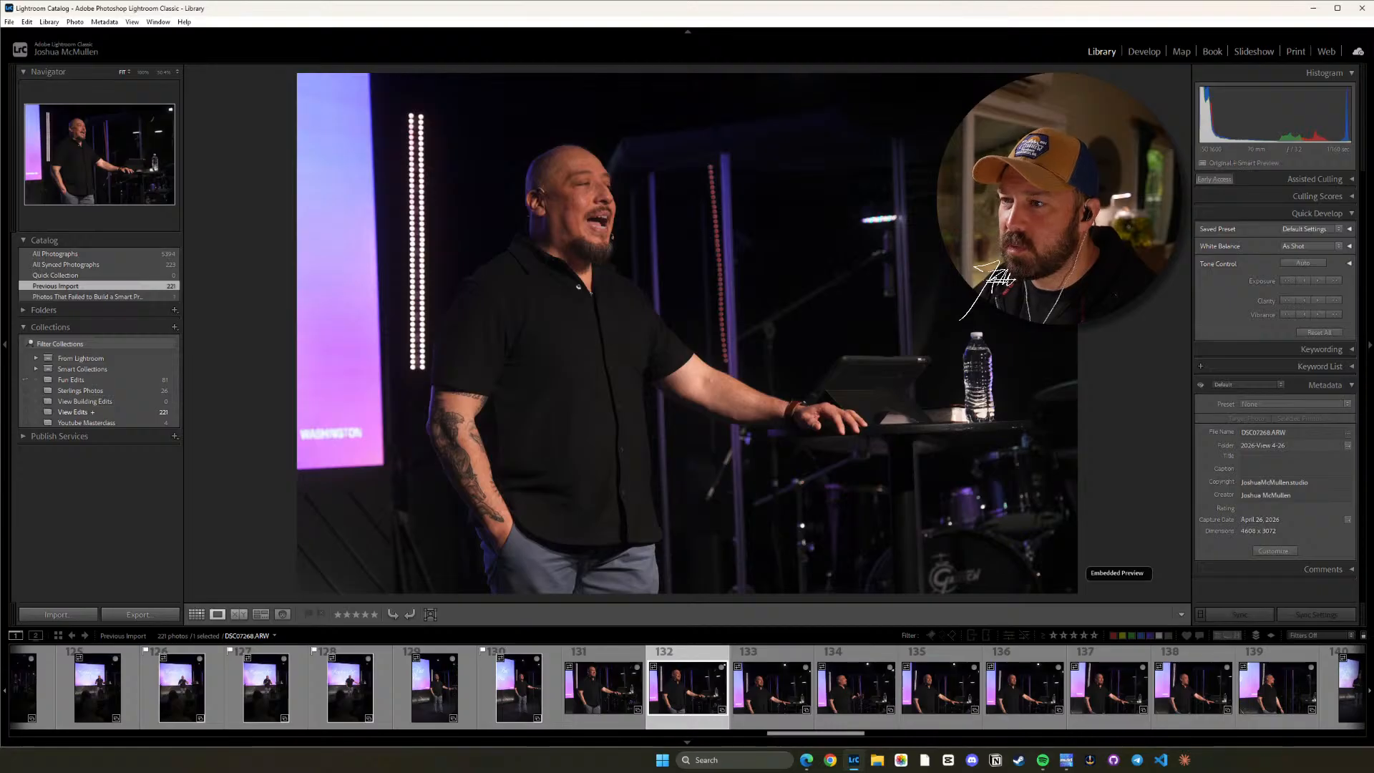
pyautogui.press('p')
# Review the next horizontal close-ups after DSC07268.ARW and flag the smiling shot DSC07271.ARW as a pick.
pyautogui.press('Right')
pyautogui.press('Right')
# Review the rest of the horizontal close-ups through DSC07275.ARW and flag the full-length vertical shot DSC07276.ARW as a pick.
pyautogui.press('Right')
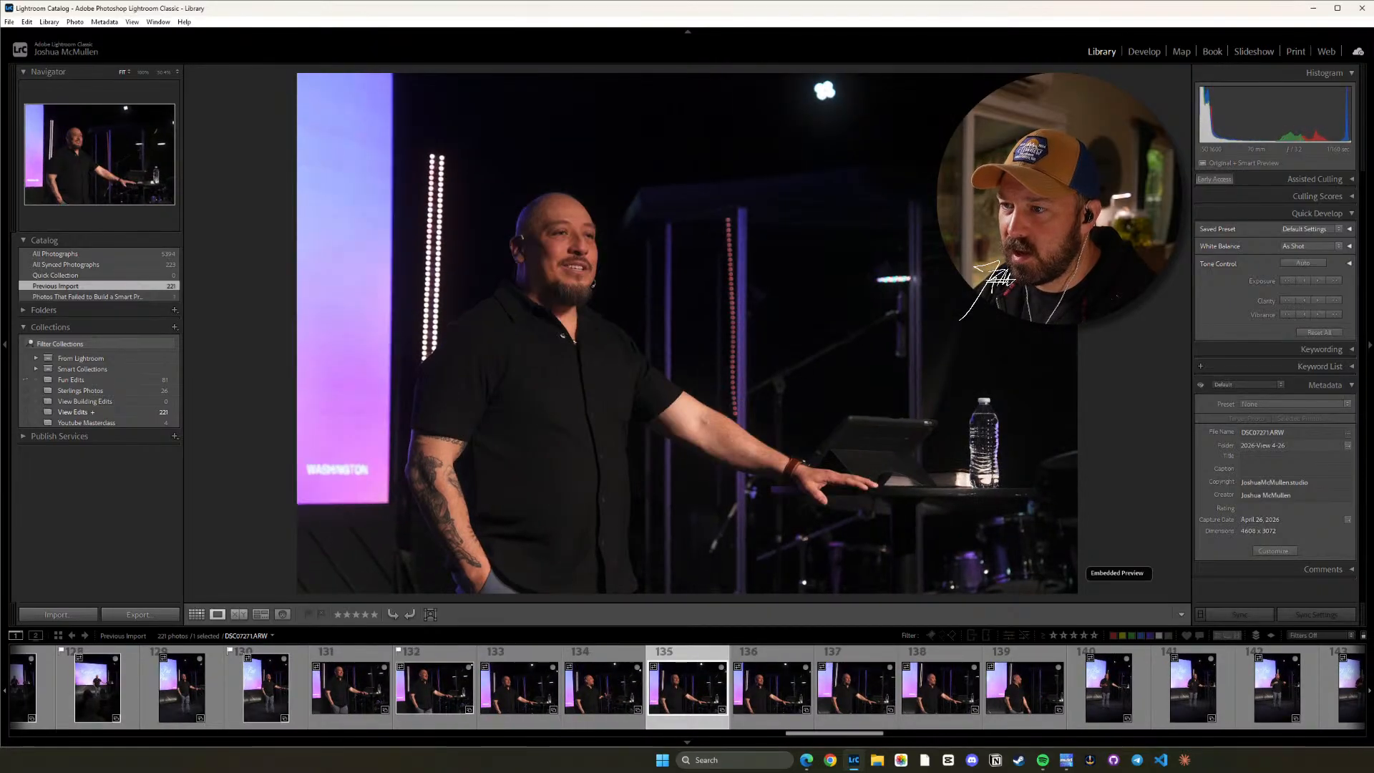
pyautogui.press('p')
pyautogui.press('Right')
pyautogui.press('Right')
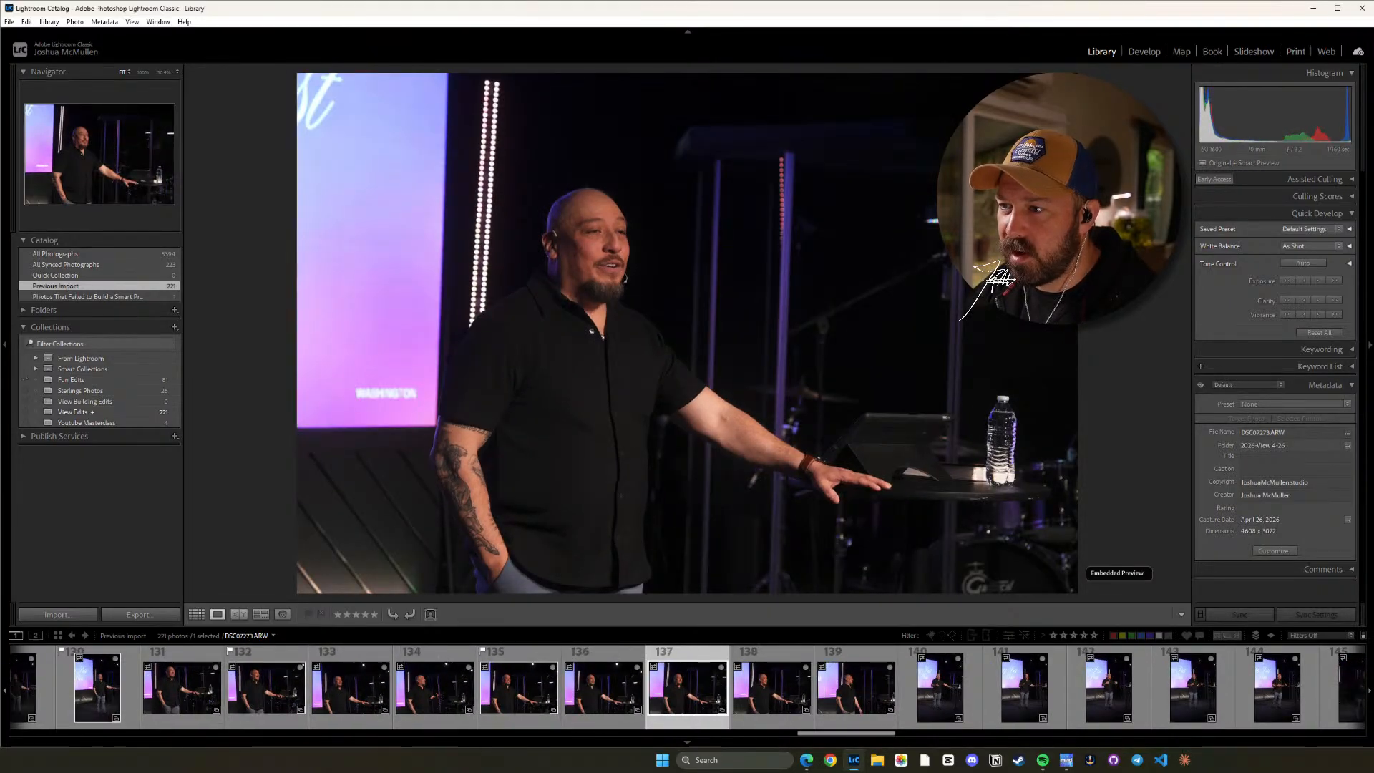
pyautogui.press('Right')
pyautogui.press('Right')
pyautogui.press('Right')
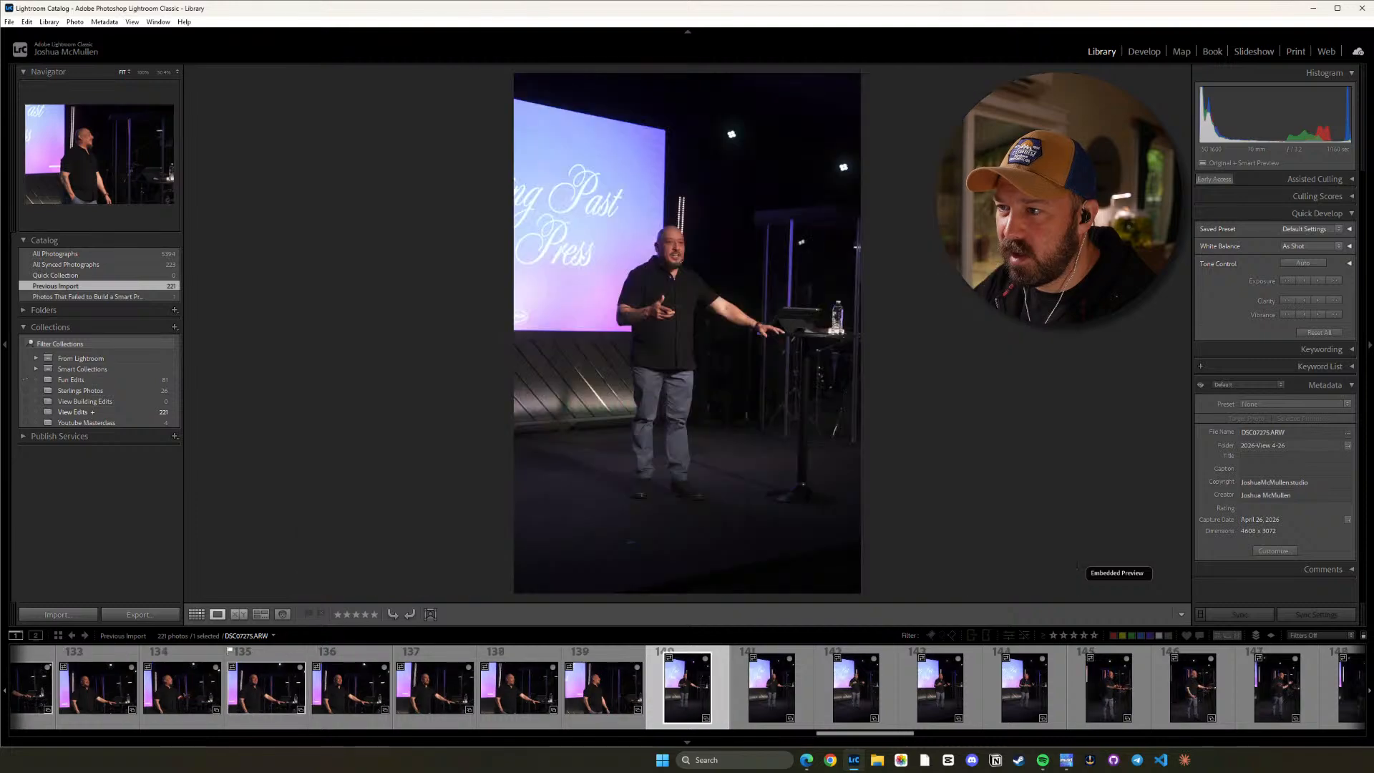
pyautogui.press('p')
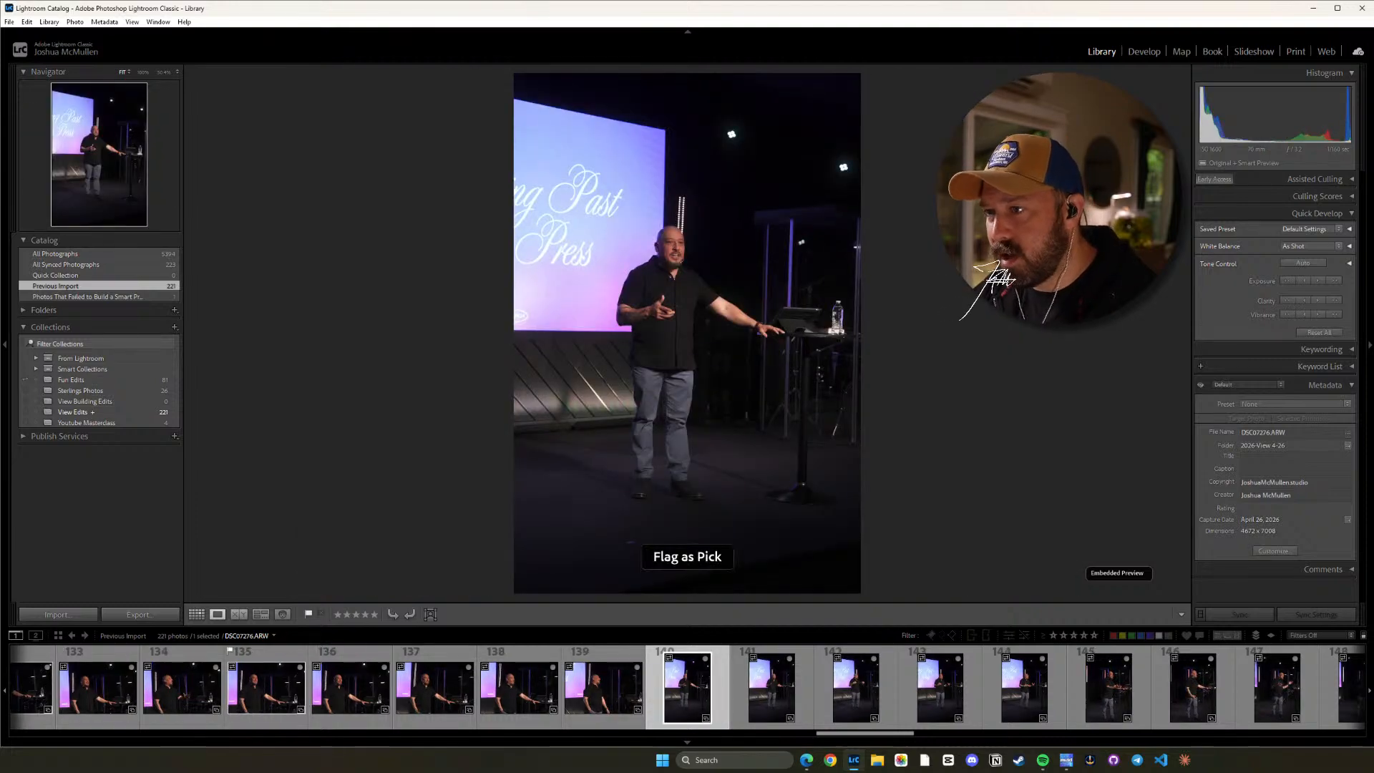
# Compare the full-length vertical frames DSC07277.ARW through DSC07280.ARW and flag DSC07277.ARW and DSC07279.ARW as picks.
pyautogui.press('Right')
pyautogui.press('Right')
pyautogui.press('Left')
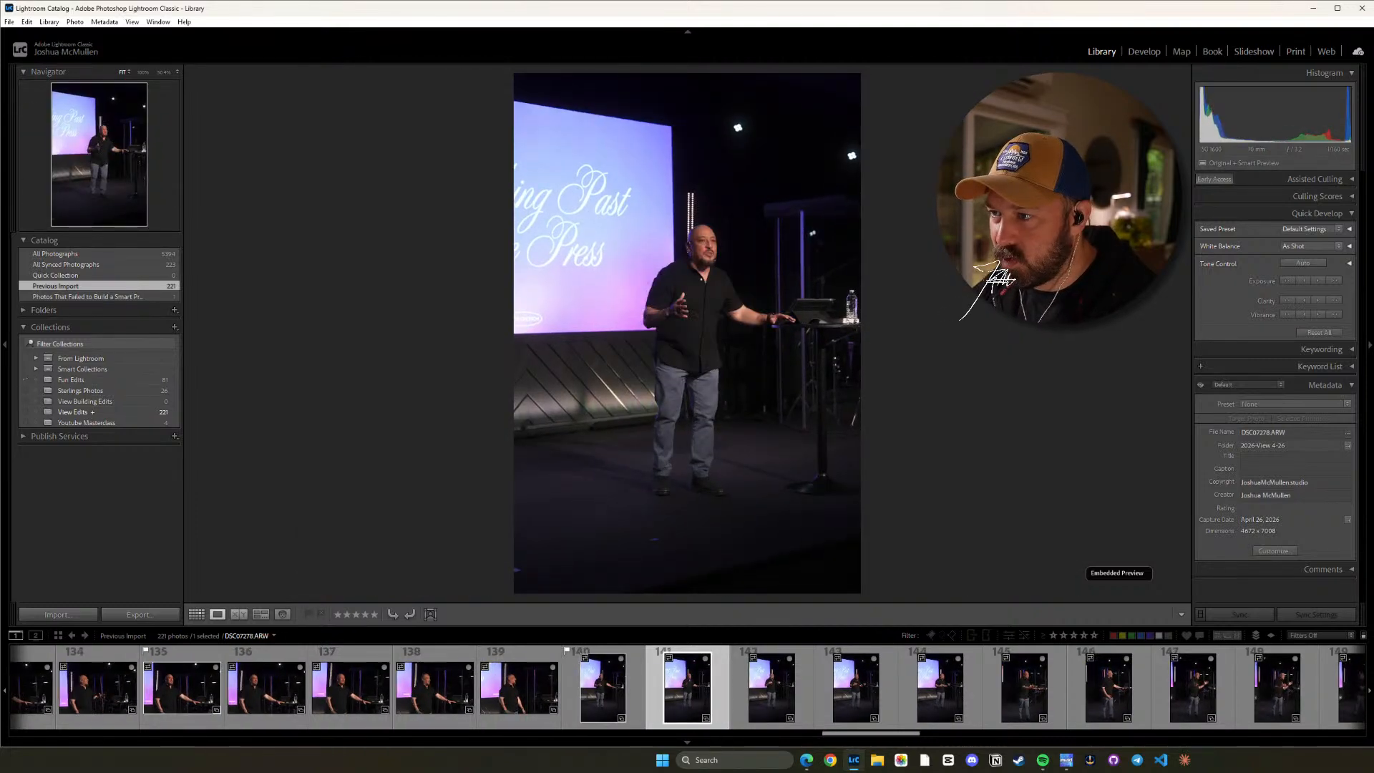
pyautogui.press('Right')
pyautogui.press('Right')
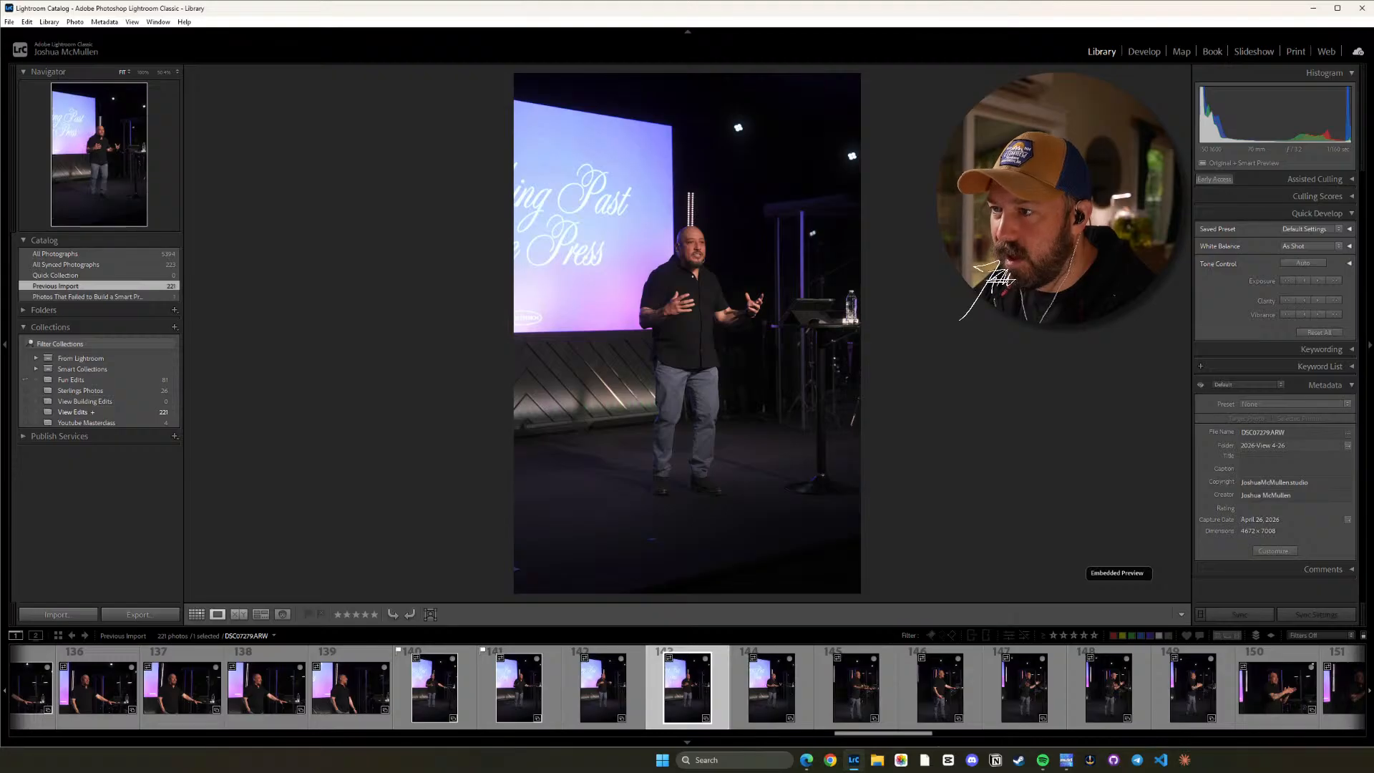
pyautogui.press('Right')
pyautogui.press('Right')
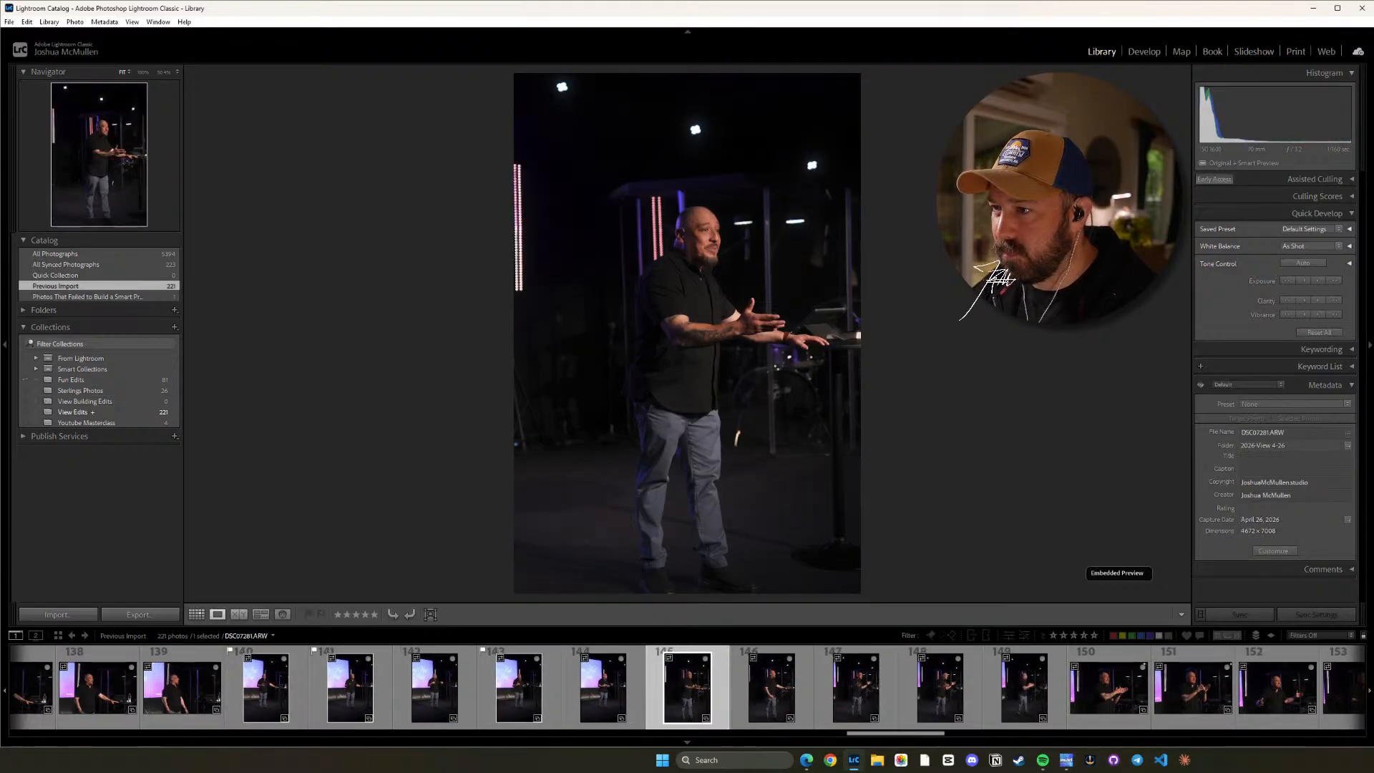
# Flag the vertical podium shots DSC07281.ARW and DSC07282.ARW as picks and review the similar frames through DSC07285.ARW.
pyautogui.press('p')
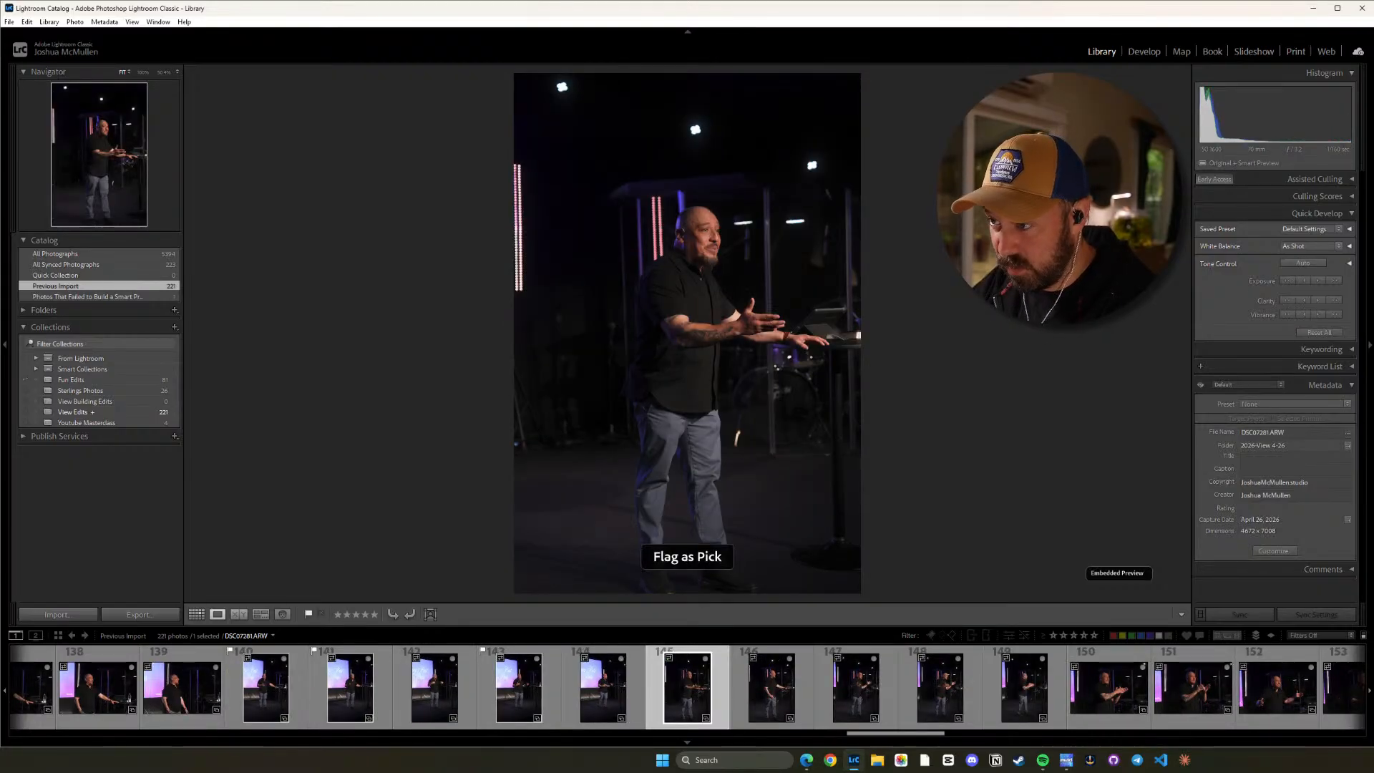
pyautogui.press('Right')
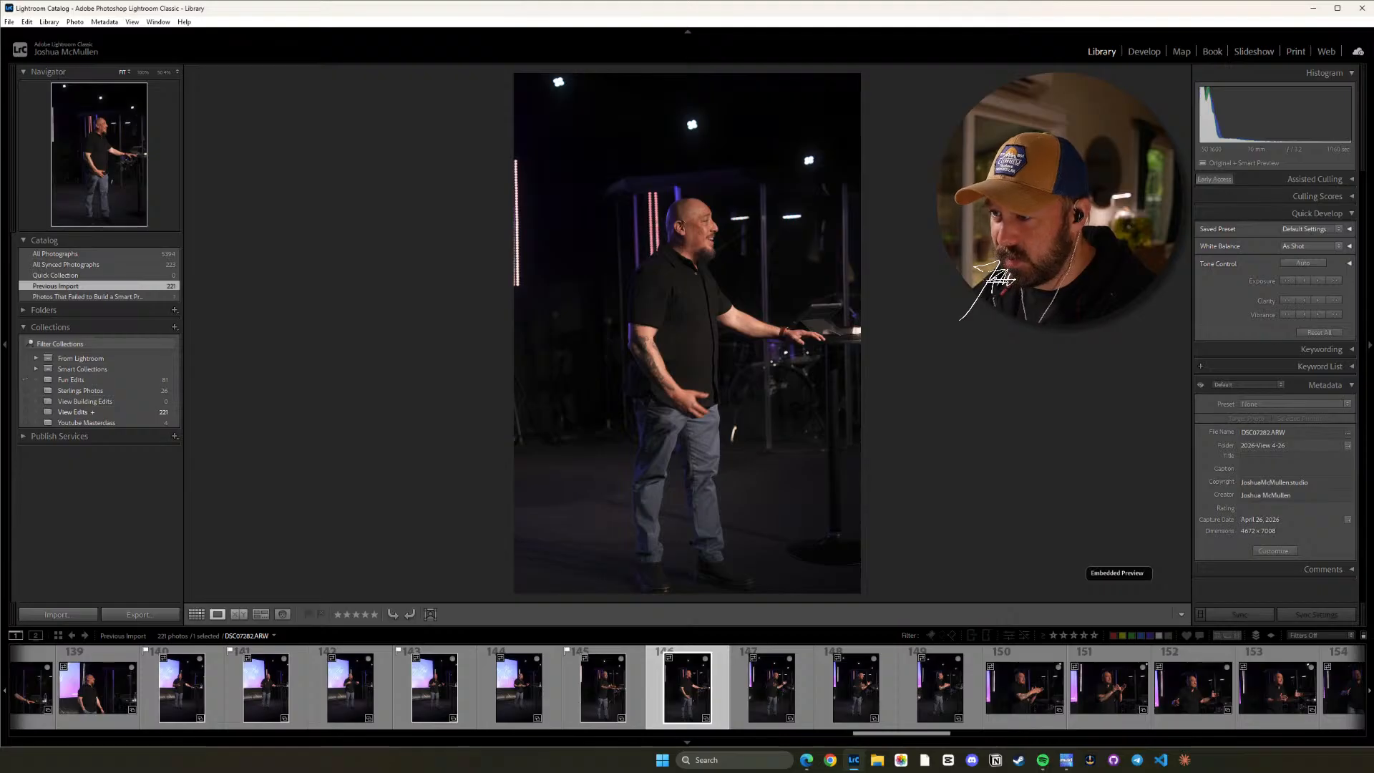
pyautogui.press('p')
pyautogui.press('Right')
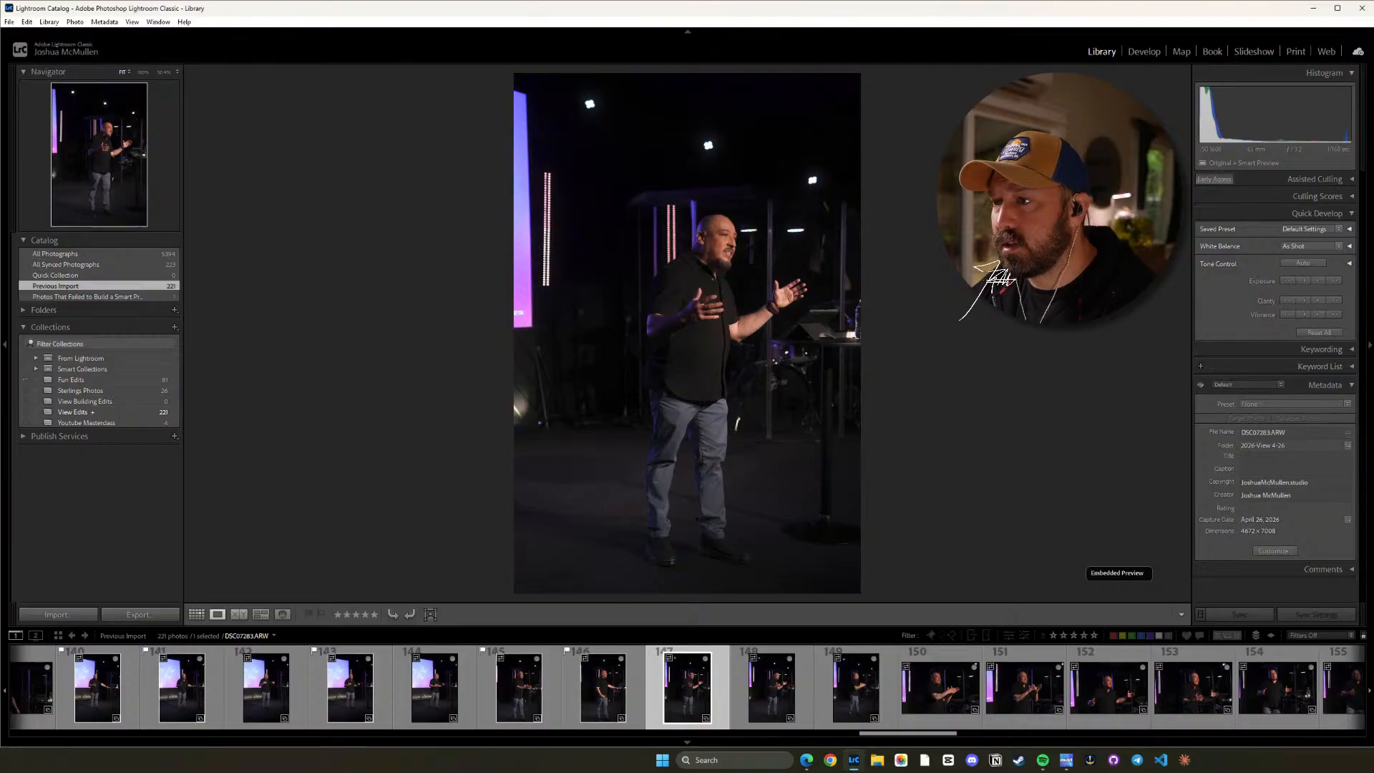
pyautogui.press('Right')
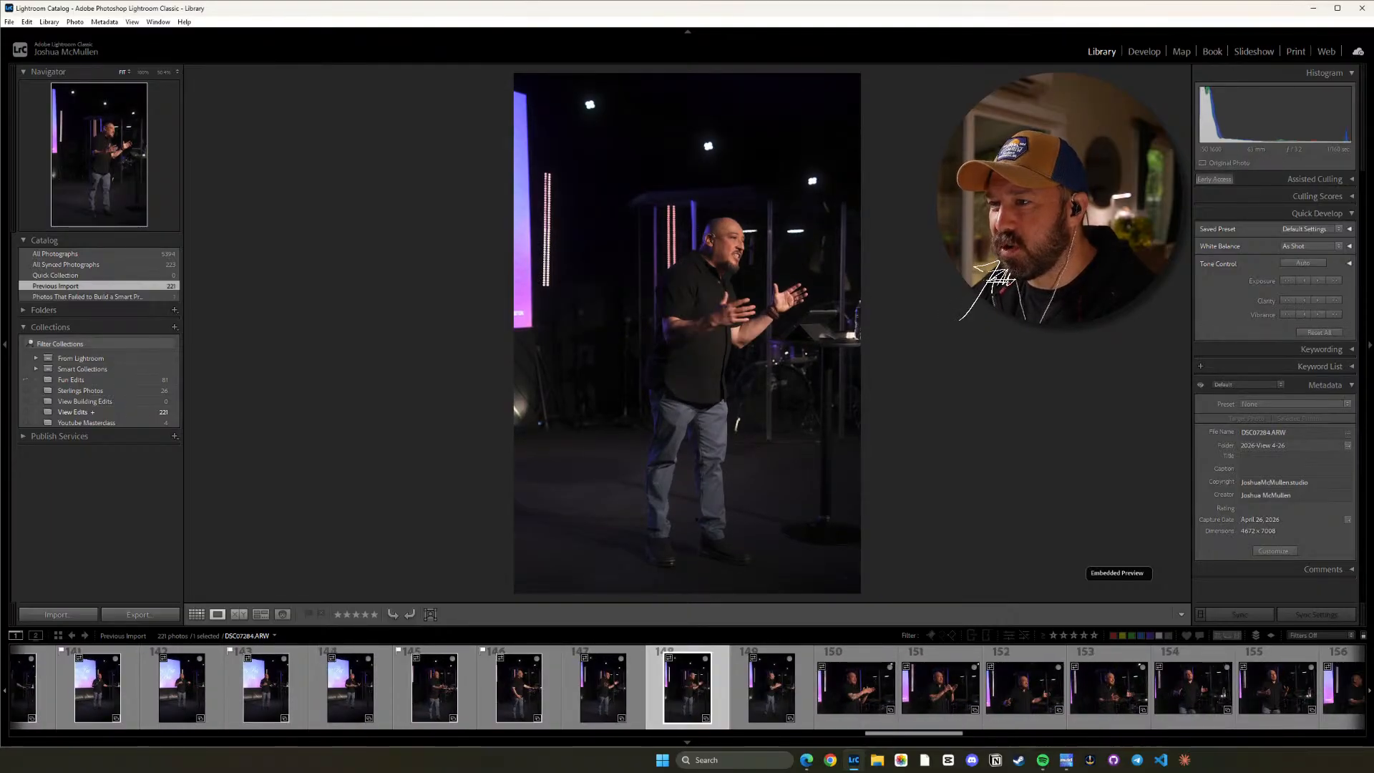
pyautogui.press('Right')
pyautogui.press('Right')
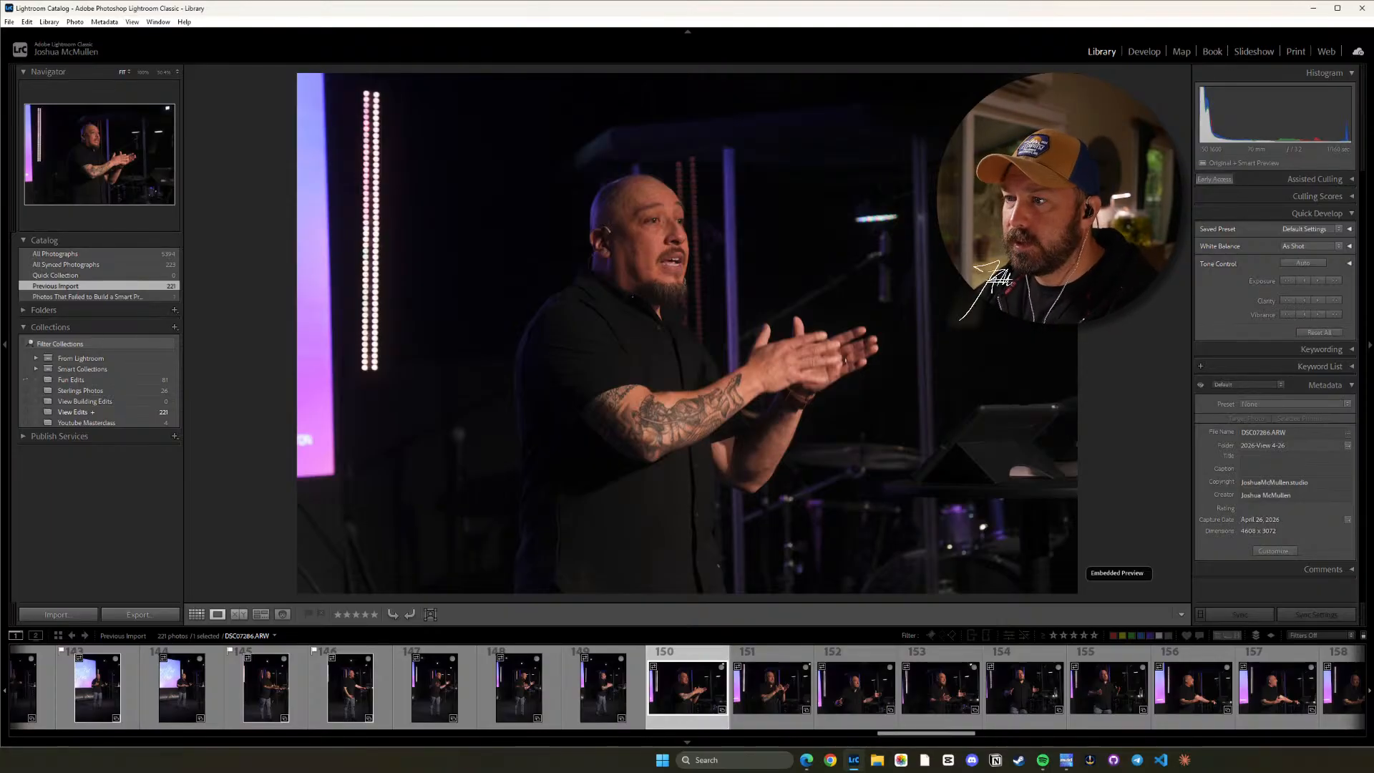
# Compare the horizontal speaker close-ups DSC07286.ARW through DSC07290.ARW and flag the clasped-hands shot DSC07286.ARW as a pick.
pyautogui.press('Right')
pyautogui.press('Left')
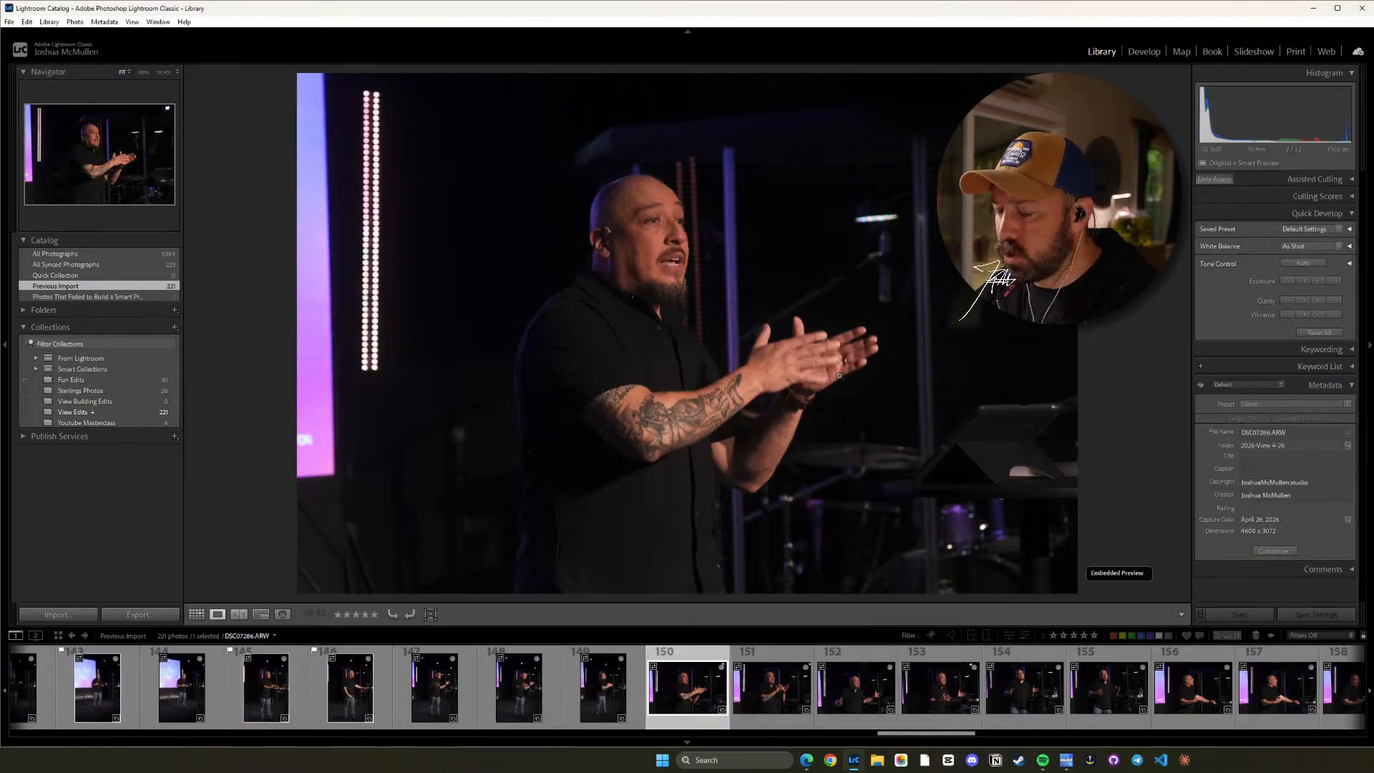
pyautogui.press('Right')
pyautogui.press('Right')
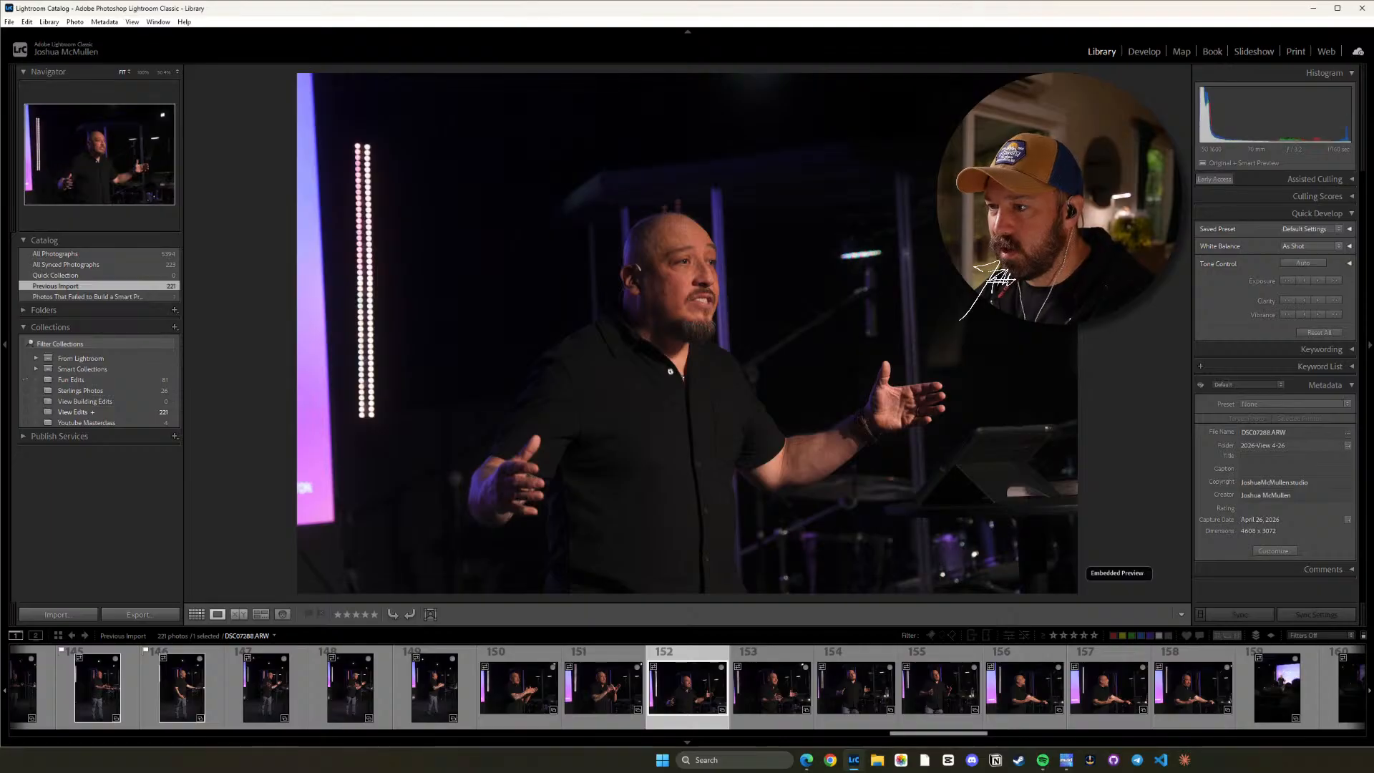
pyautogui.press('Right')
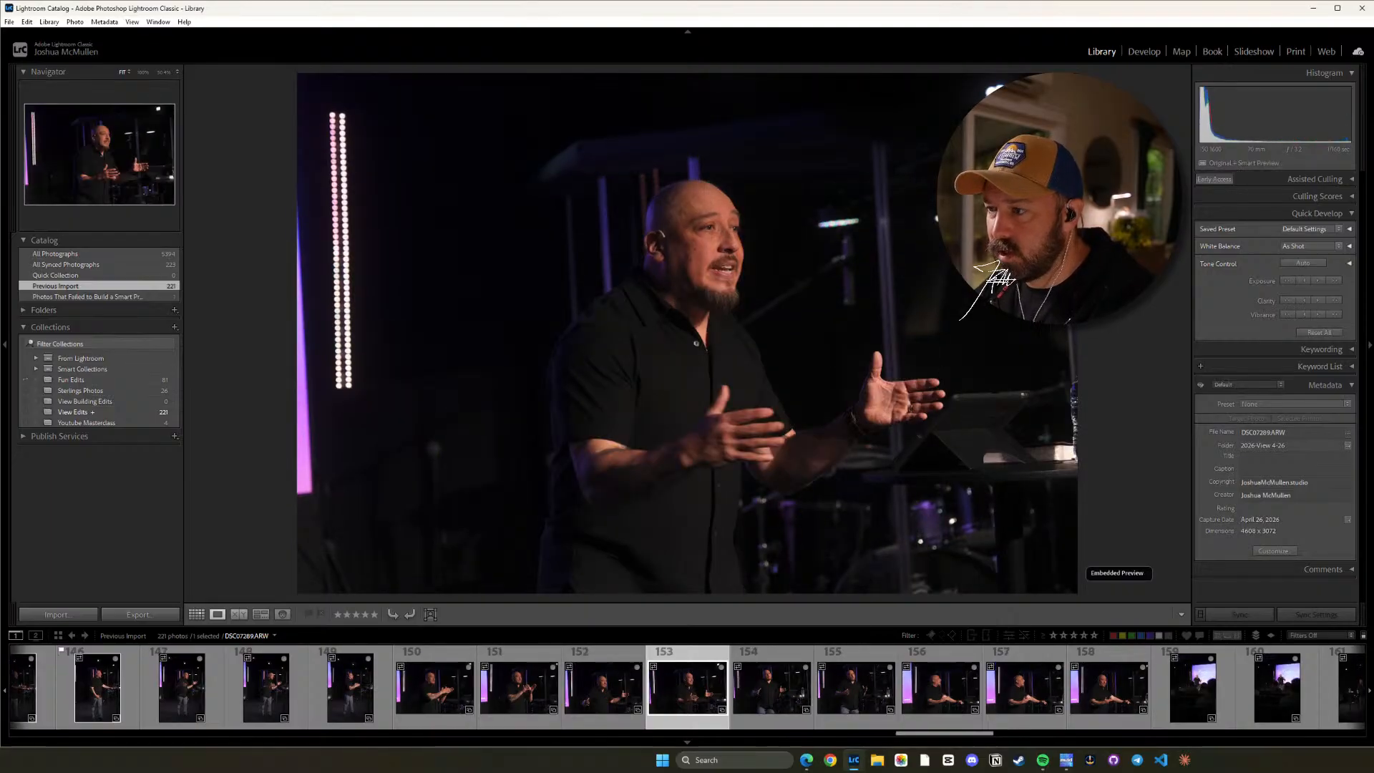
pyautogui.press('Right')
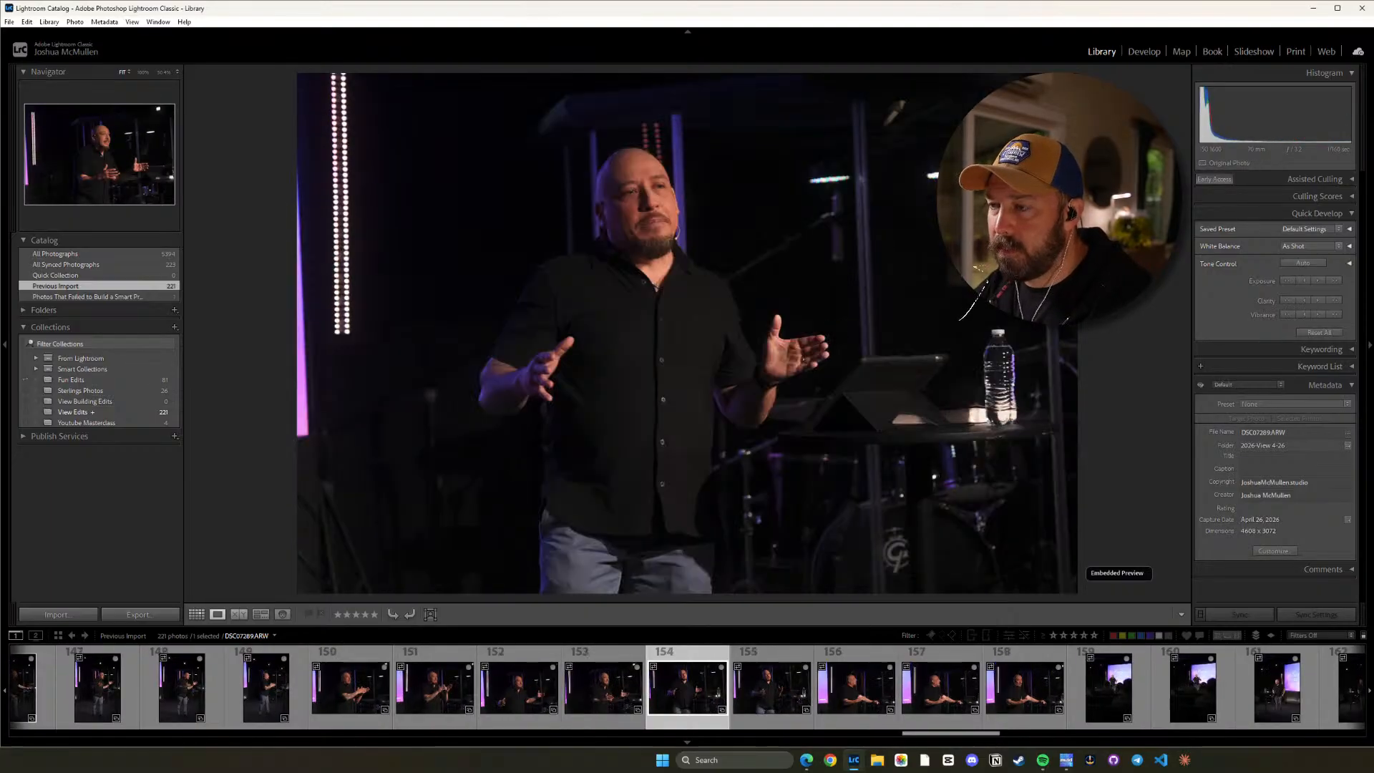
pyautogui.press('Left')
pyautogui.press('Left')
pyautogui.press('Left')
pyautogui.press('Left')
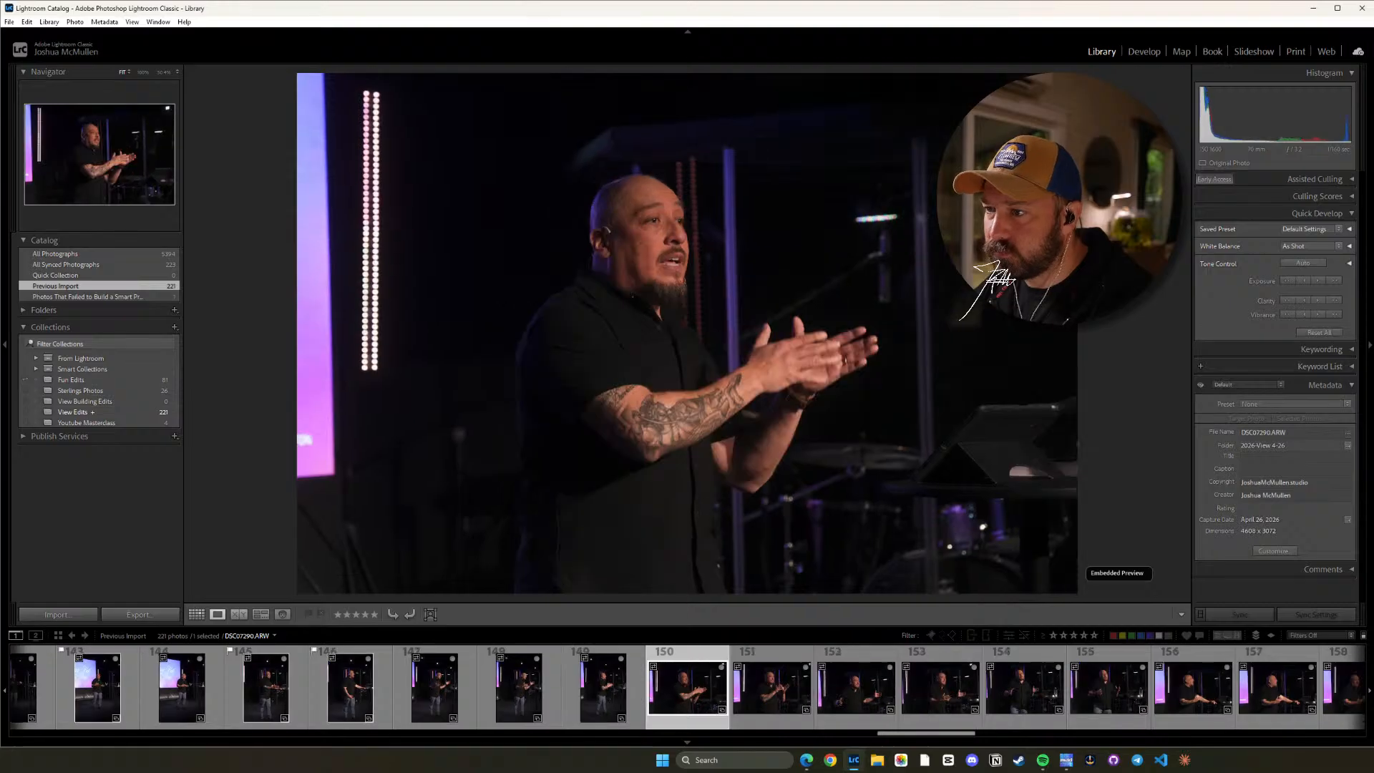
pyautogui.press('p')
# Go back through the horizontal close-ups after DSC07286.ARW and flag DSC07289.ARW and DSC07290.ARW as picks.
pyautogui.press('Right')
pyautogui.press('Right')
pyautogui.press('Right')
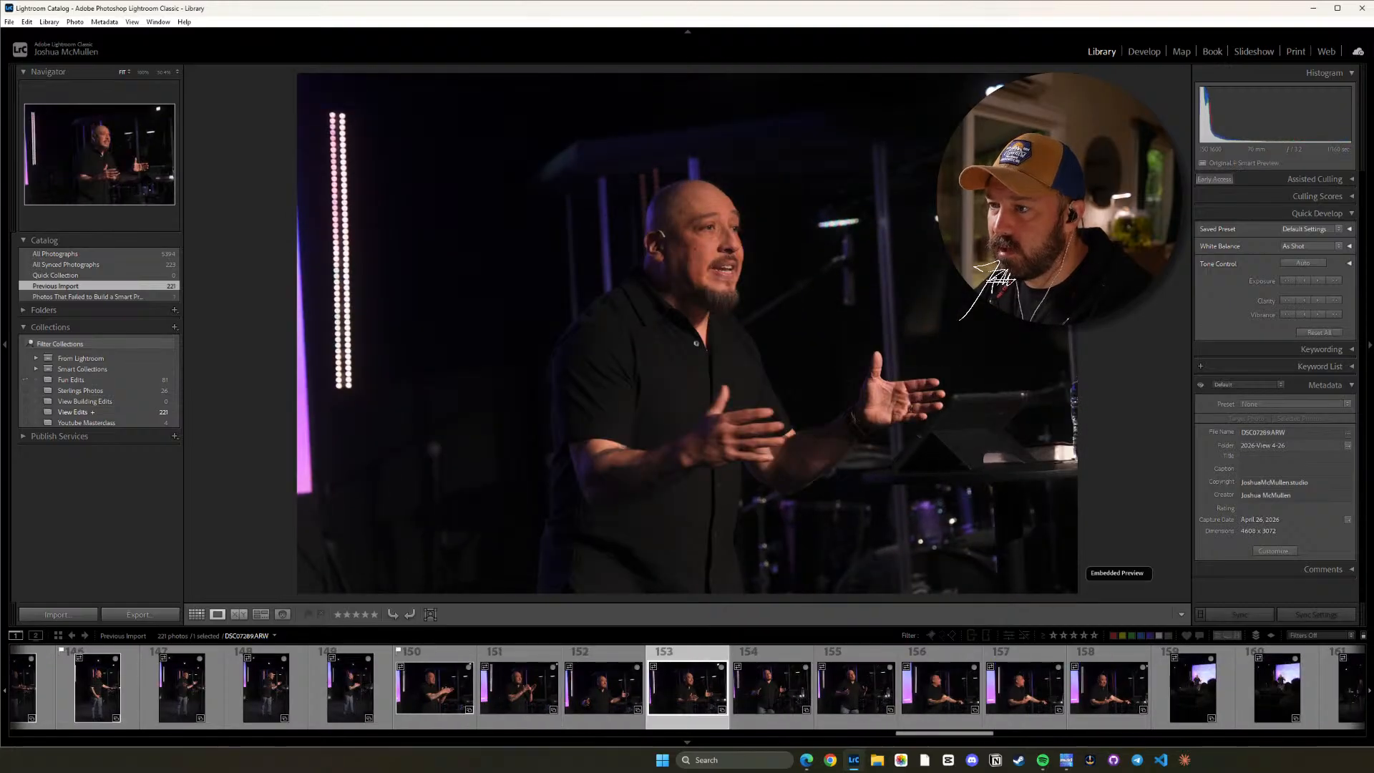
pyautogui.press('p')
pyautogui.press('Right')
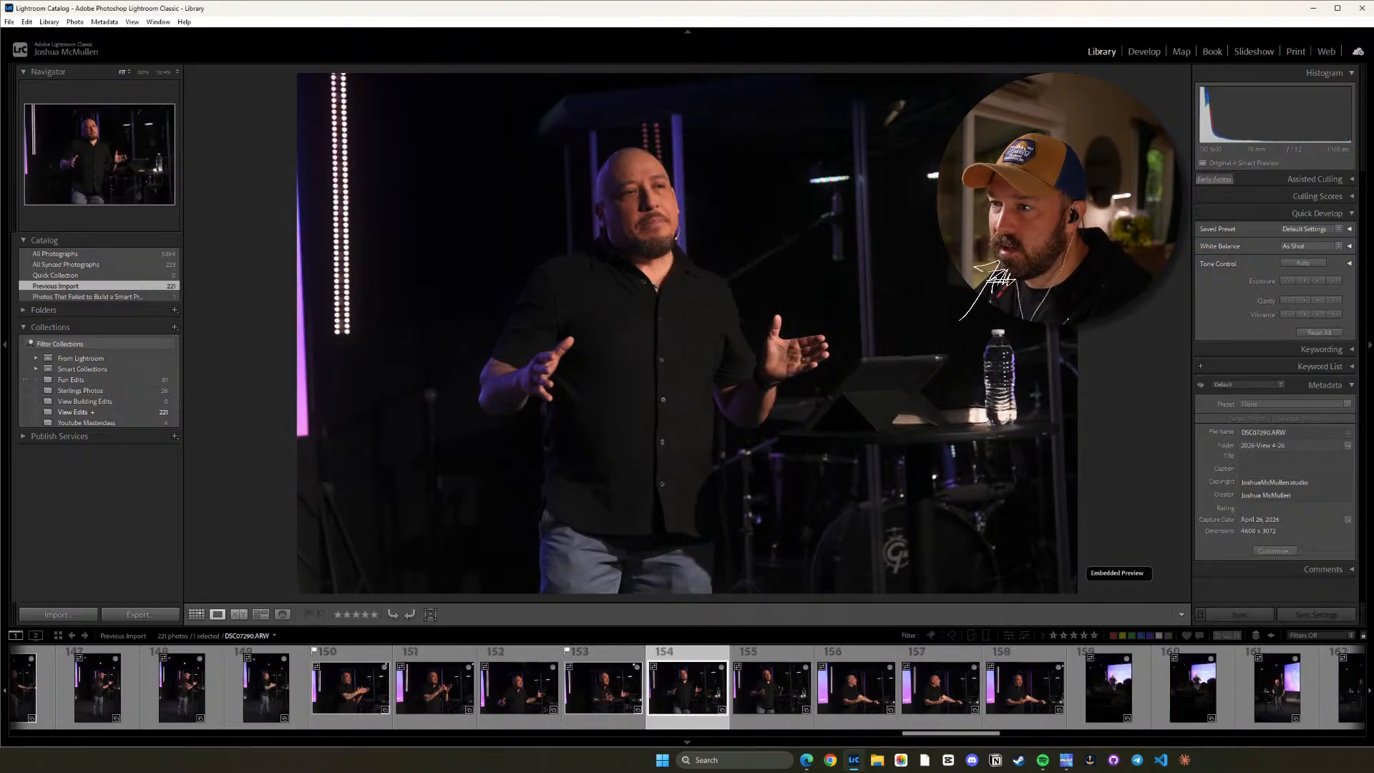
pyautogui.press('p')
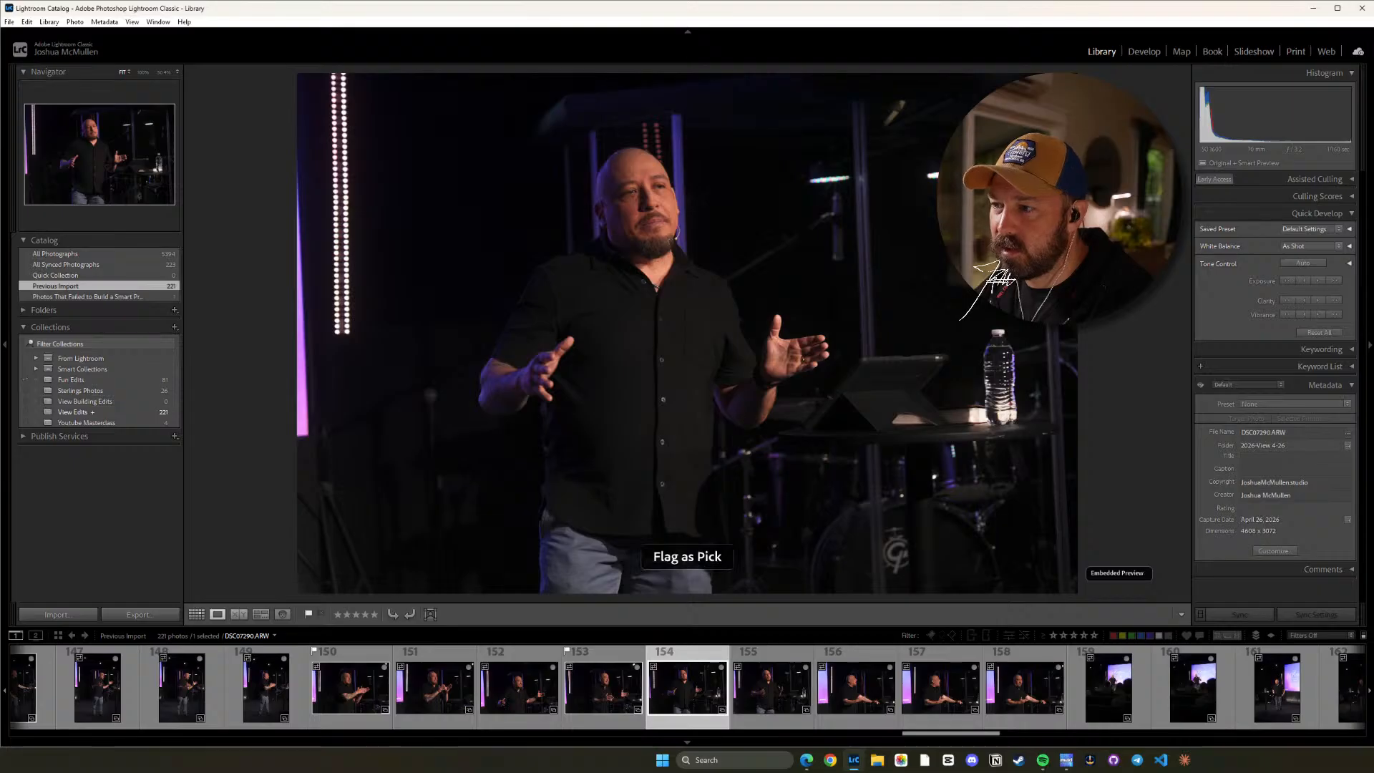
# Compare the remaining horizontal close-ups DSC07291.ARW through DSC07294.ARW and flag DSC07294.ARW as a pick.
pyautogui.press('Right')
pyautogui.press('Right')
pyautogui.press('Left')
pyautogui.press('Right')
pyautogui.press('Right')
pyautogui.press('Right')
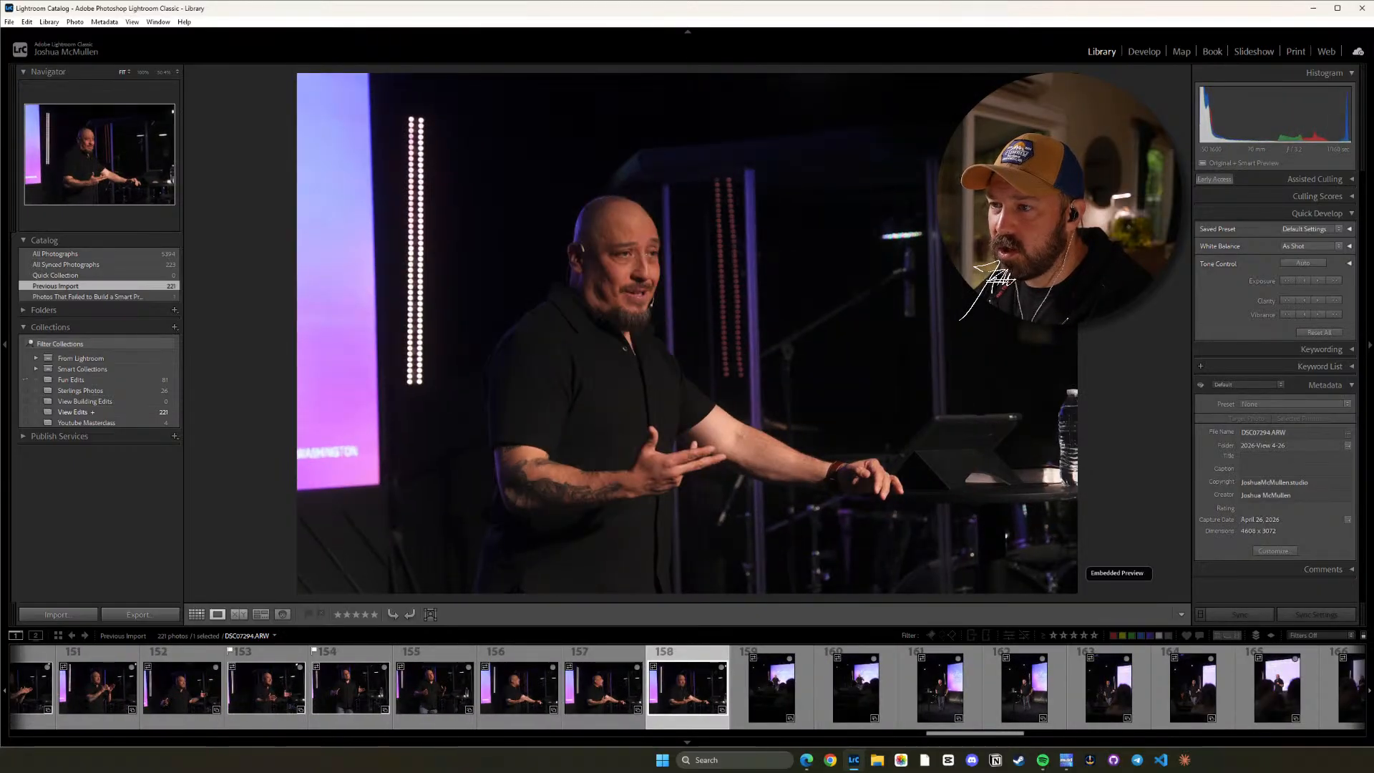
pyautogui.press('p')
# Compare the vertical audience-view frames DSC07295.ARW and DSC07296.ARW and flag DSC07295.ARW as a pick.
pyautogui.press('Right')
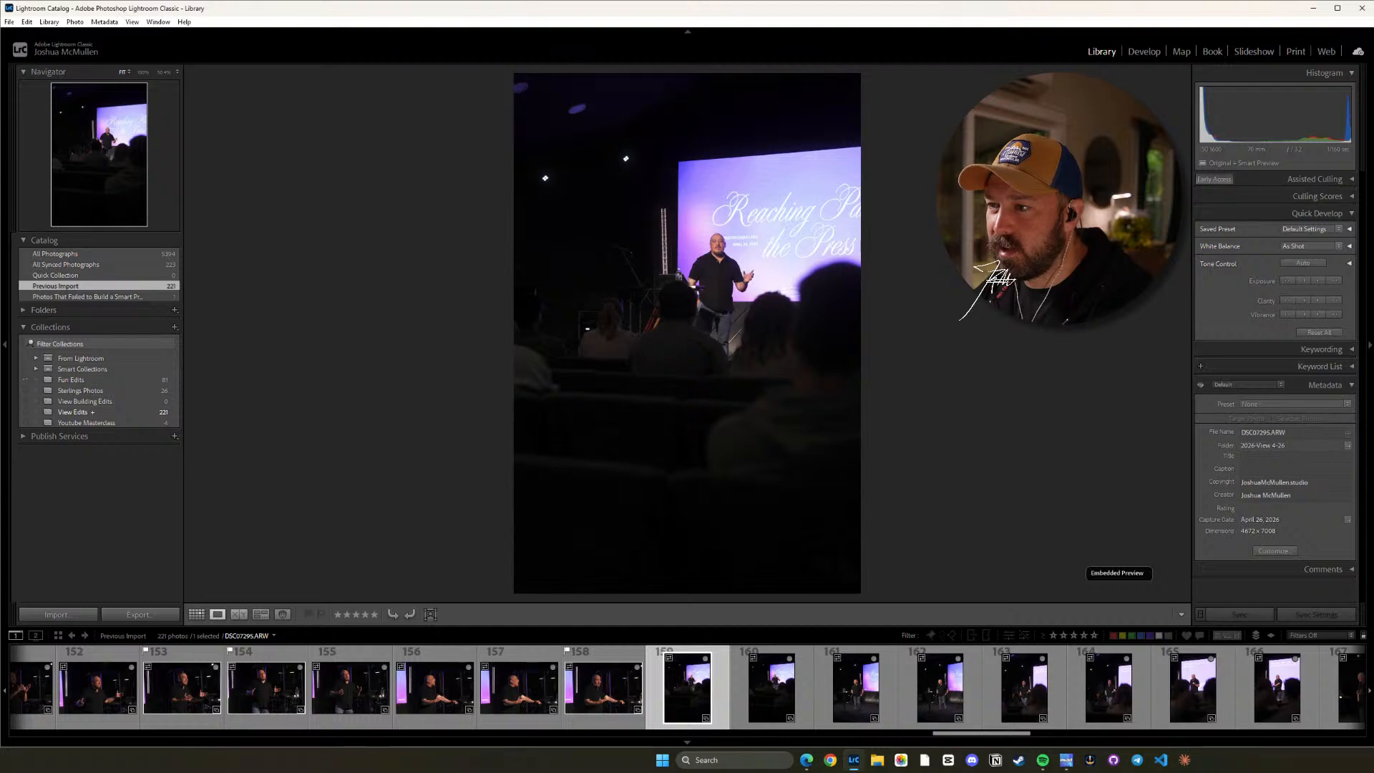
pyautogui.press('Right')
pyautogui.press('Left')
pyautogui.press('Right')
pyautogui.press('Right')
pyautogui.press('Right')
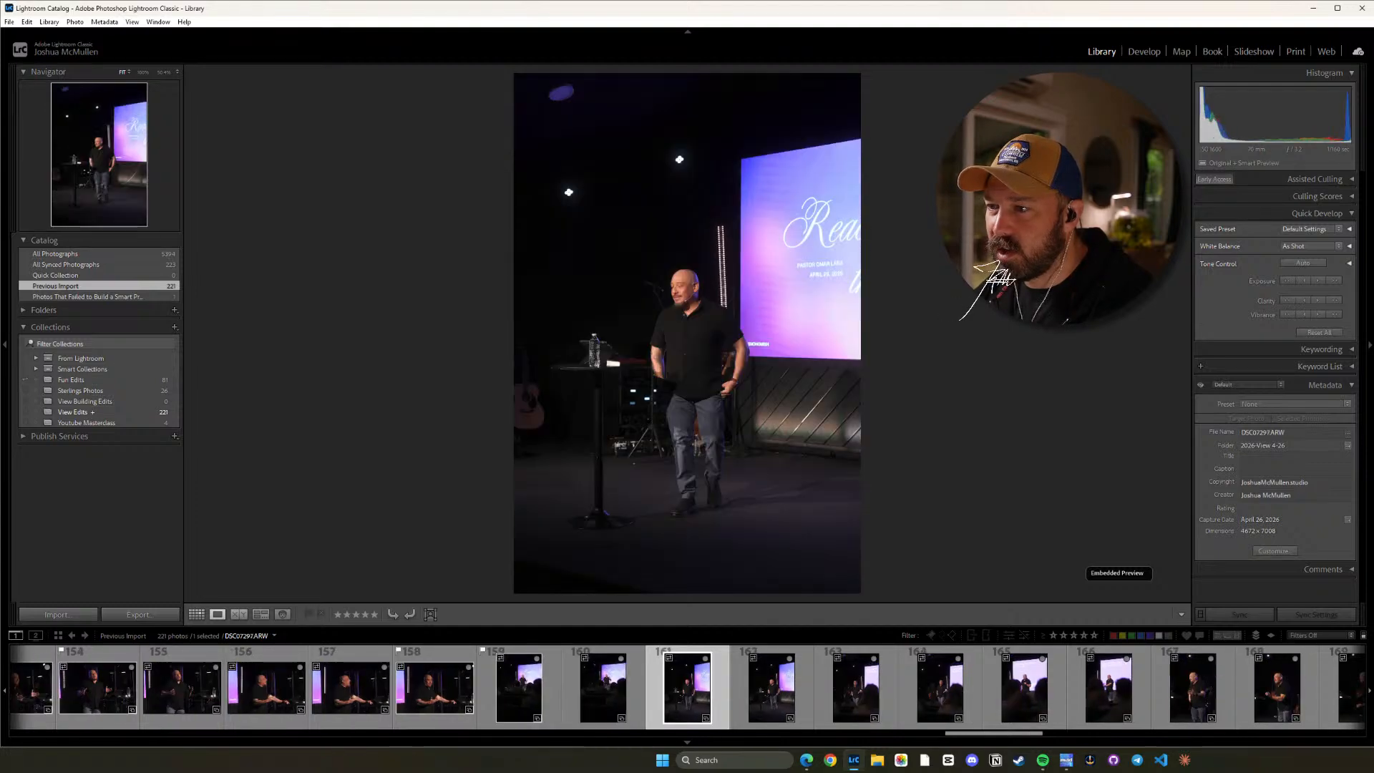
# Inspect the speaker's face up close in DSC07299.ARW, compare it with DSC07300.ARW, and flag DSC07300.ARW as a pick.
pyautogui.press('Right')
pyautogui.press('Right')
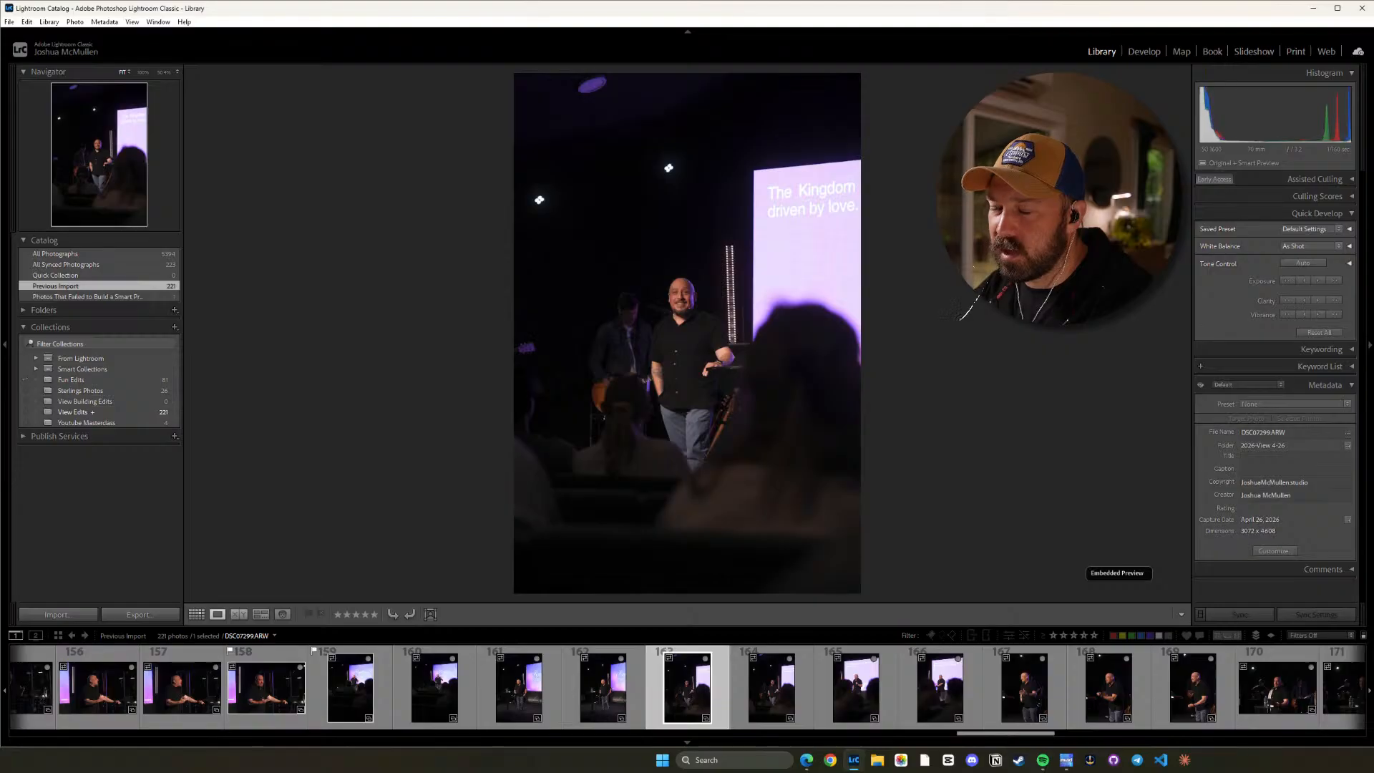
pyautogui.press('z')
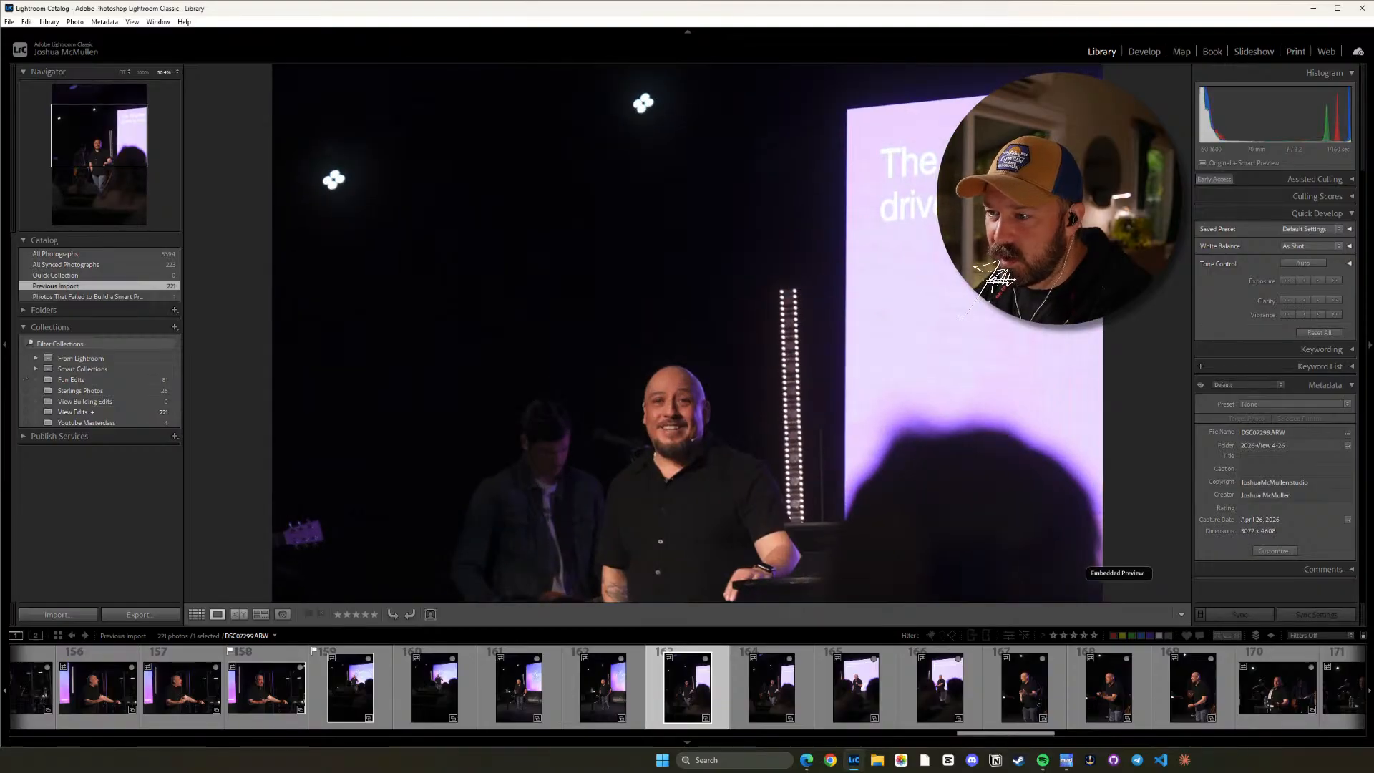
pyautogui.moveTo(723, 433); pyautogui.dragTo(720, 266)
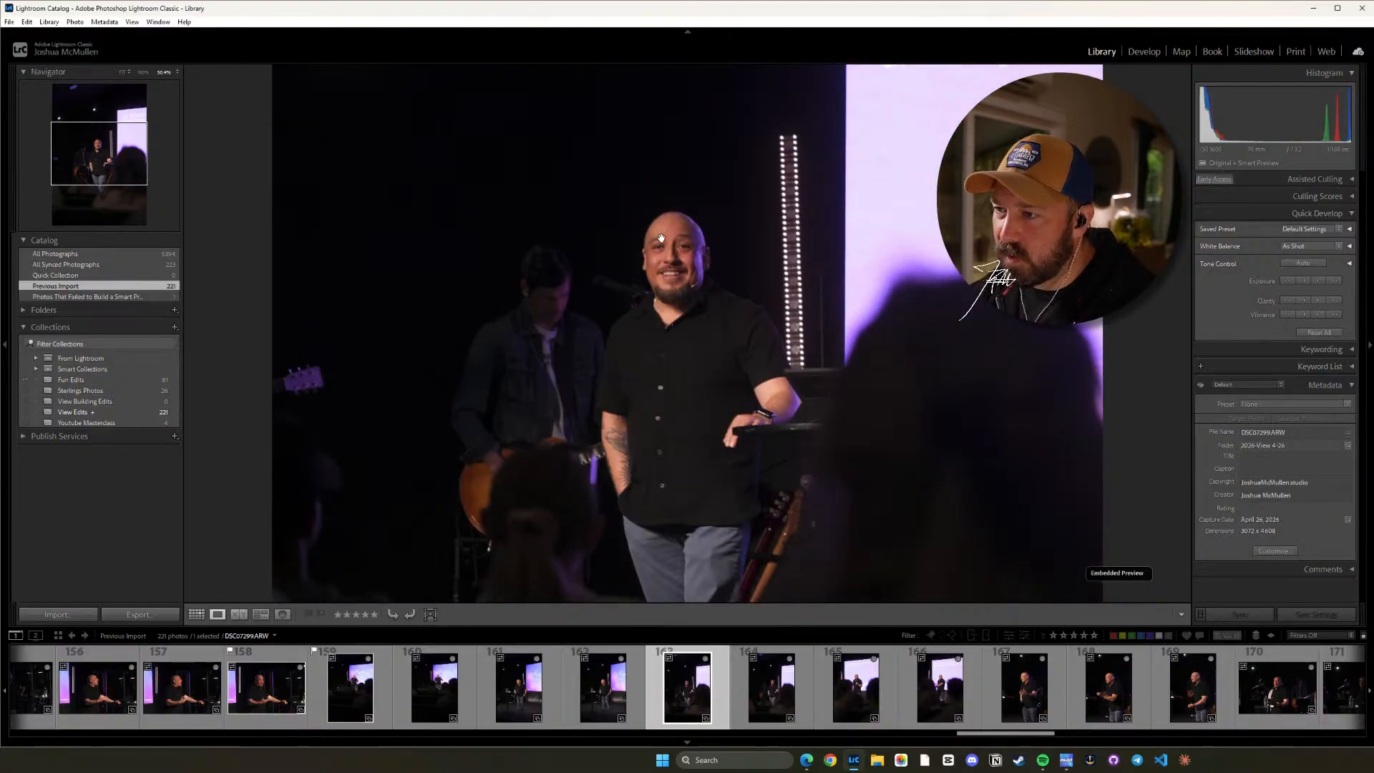
pyautogui.press('z')
pyautogui.press('Right')
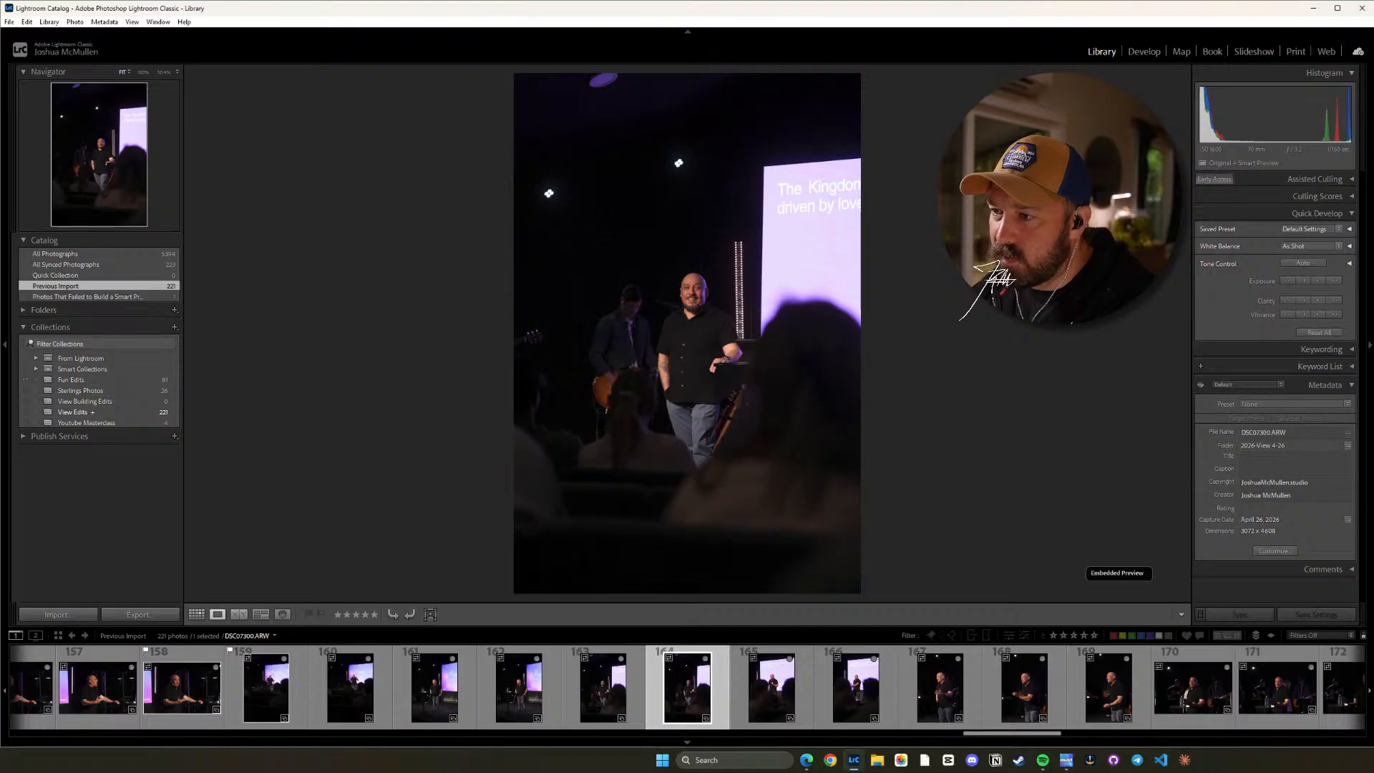
pyautogui.press('z')
pyautogui.press('z')
pyautogui.press('p')
# Review the vertical frames DSC07301.ARW through DSC07305.ARW and flag DSC07304.ARW as a pick.
pyautogui.press('Right')
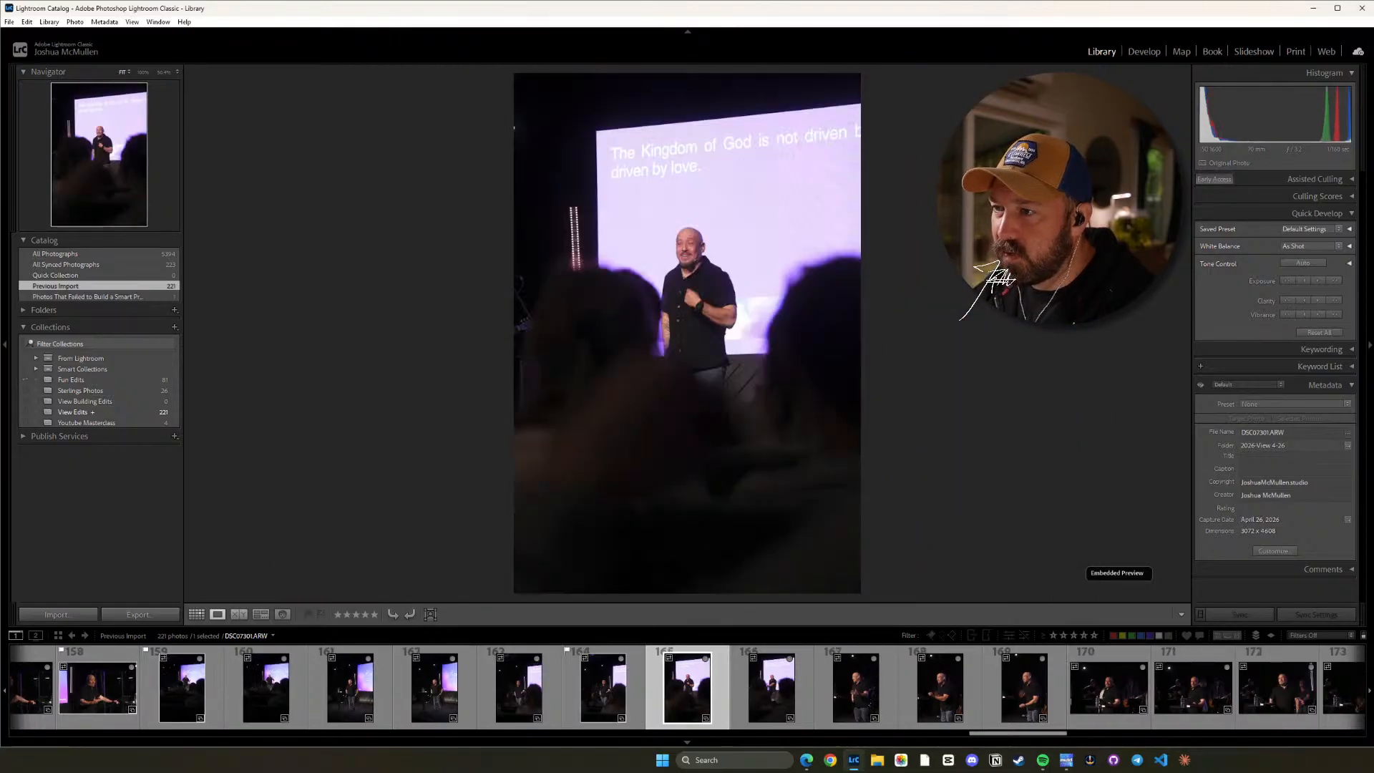
pyautogui.press('Right')
pyautogui.press('Right')
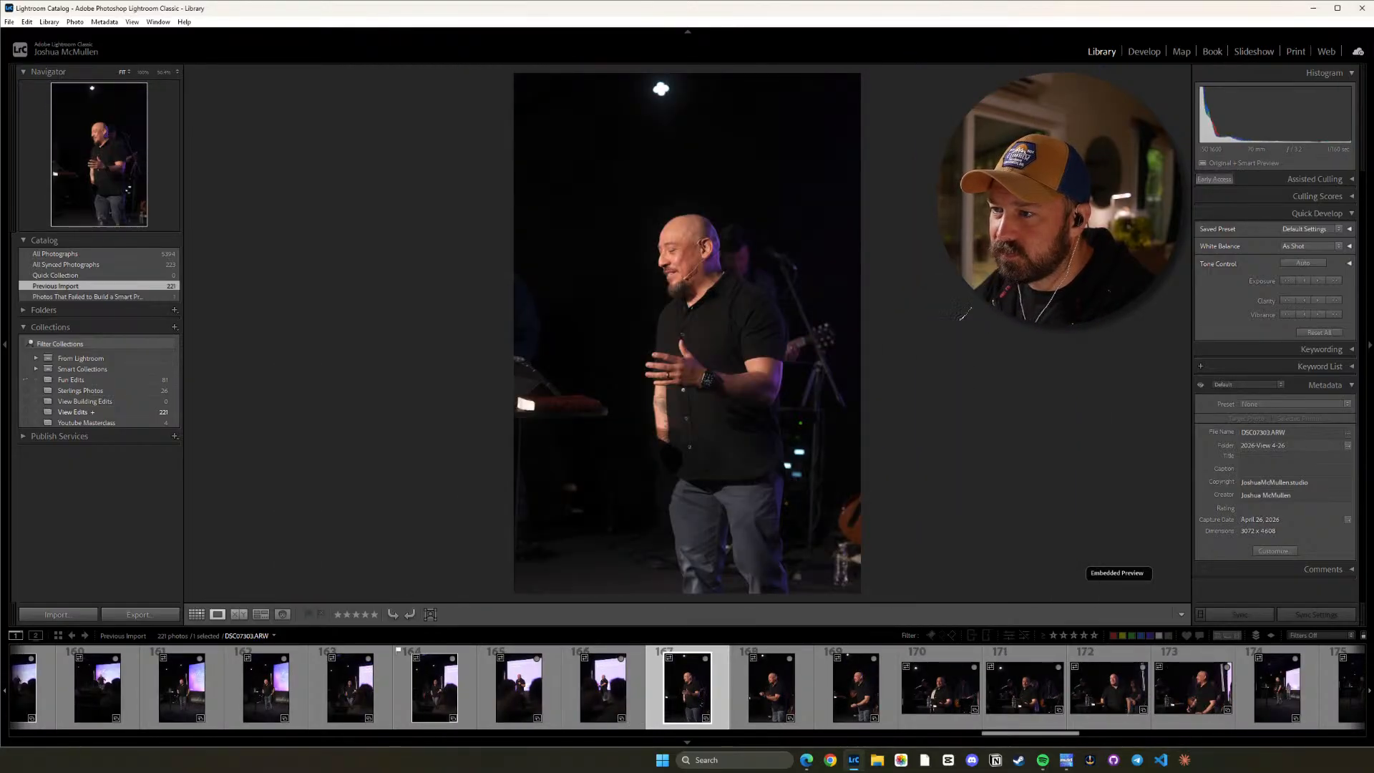
pyautogui.press('Right')
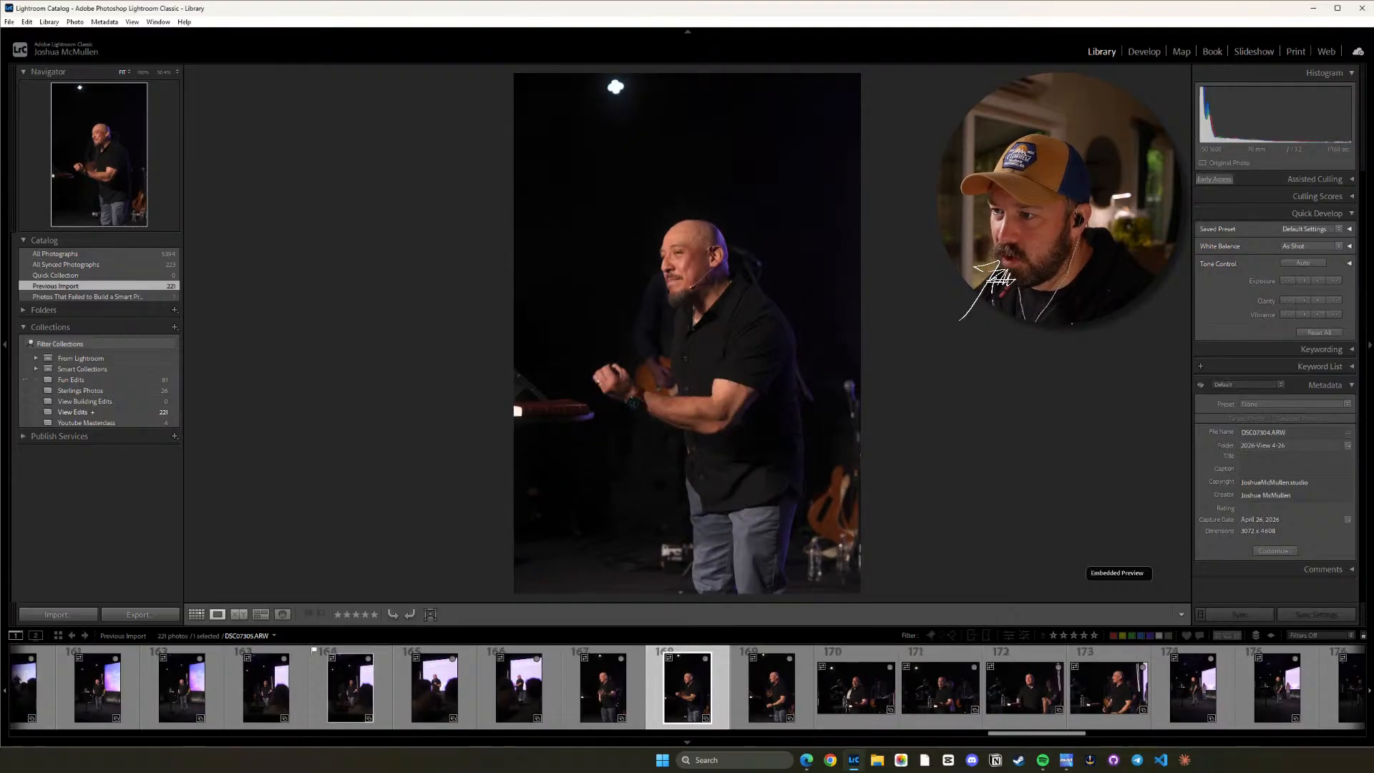
pyautogui.press('Right')
pyautogui.press('Right')
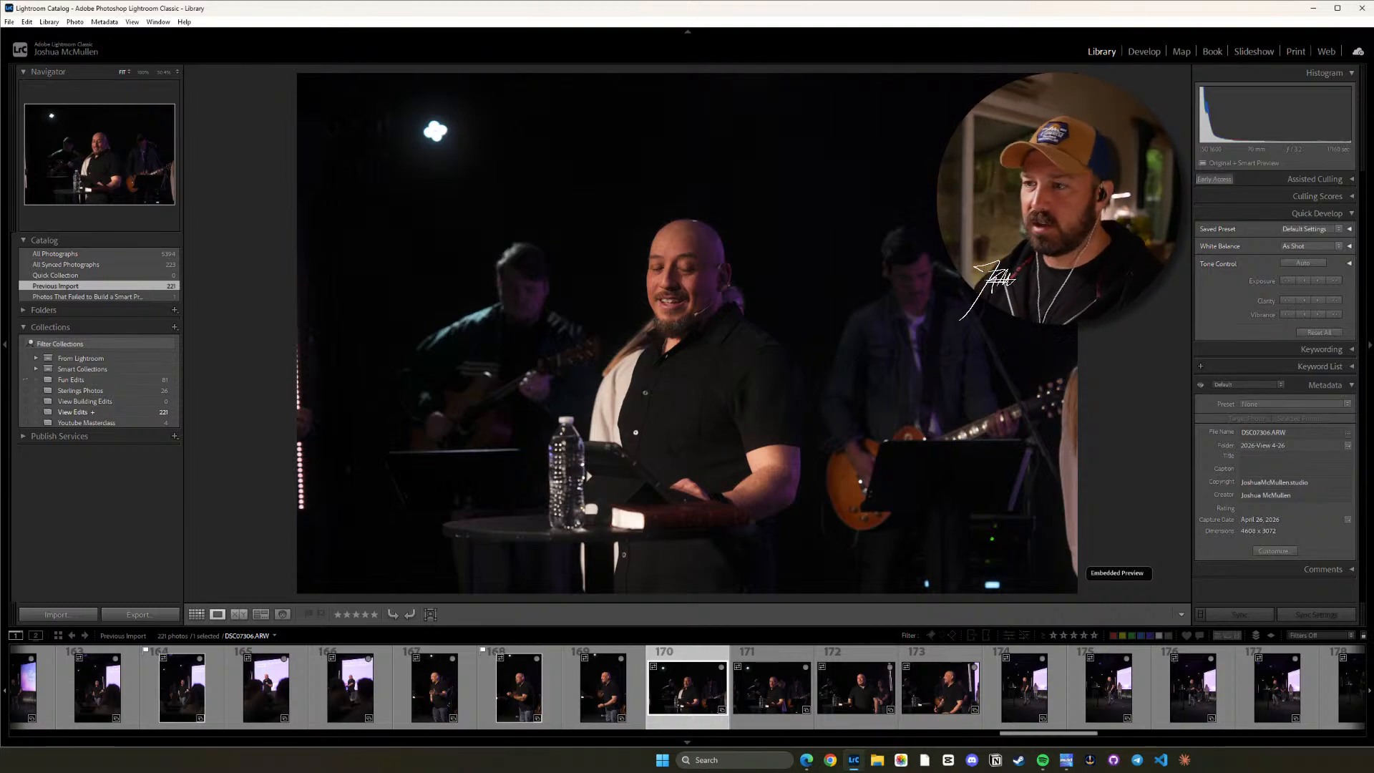
# Compare the horizontal shots of the speaker with the band, DSC07306.ARW through DSC07309.ARW, and flag DSC07308.ARW as a pick.
pyautogui.press('Right')
pyautogui.press('Right')
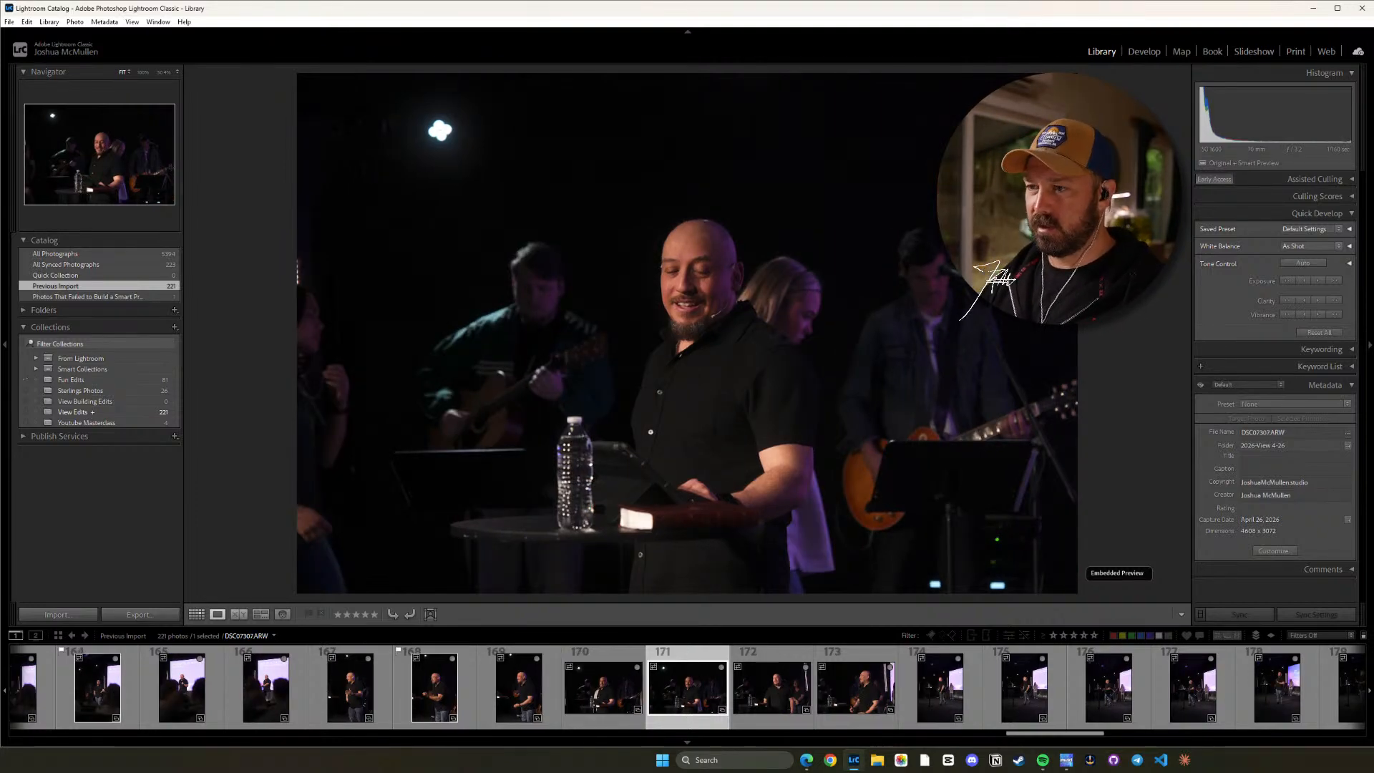
pyautogui.press('Right')
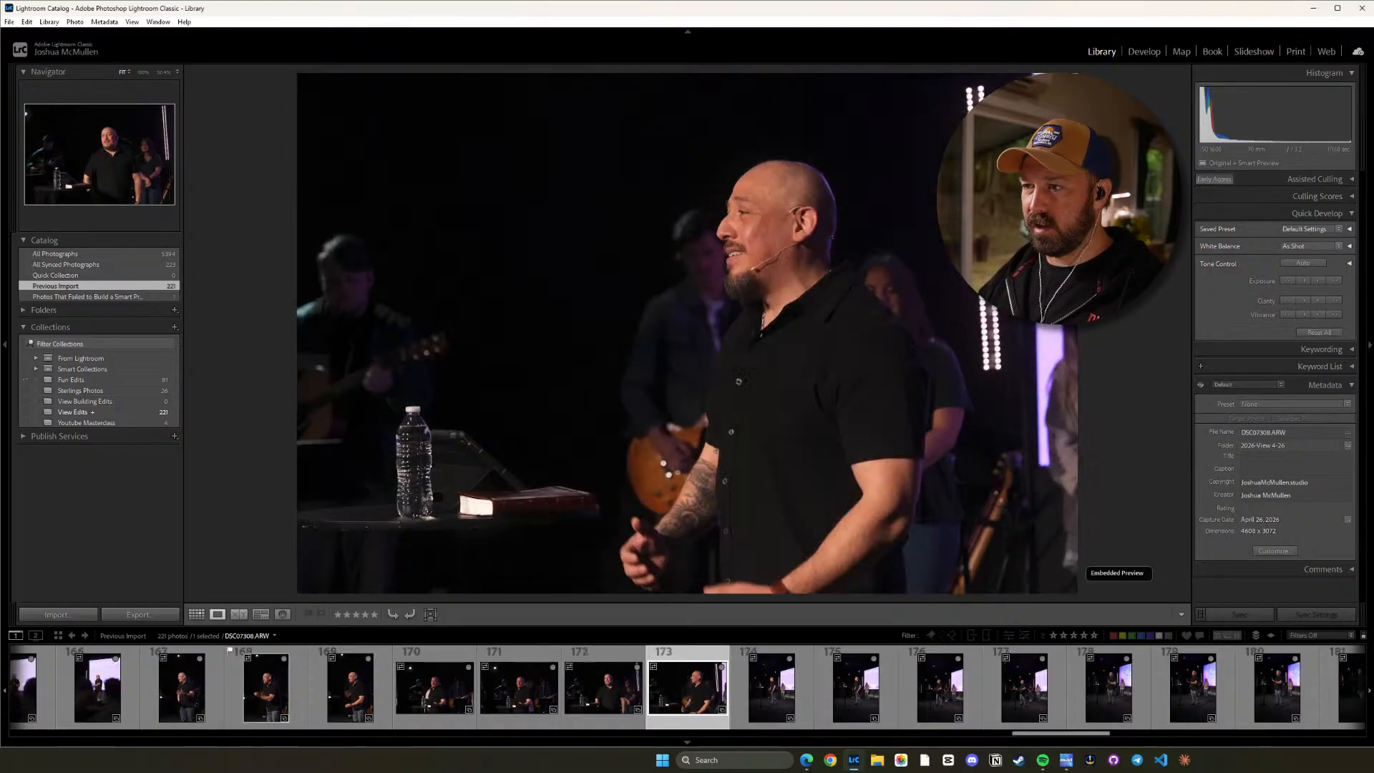
pyautogui.press('Left')
pyautogui.press('p')
# Review the full-length vertical stage frames DSC07310.ARW through DSC07318.ARW and flag DSC07317.ARW as a pick.
pyautogui.press('Right')
pyautogui.press('Right')
pyautogui.press('Right')
pyautogui.press('Right')
pyautogui.press('Right')
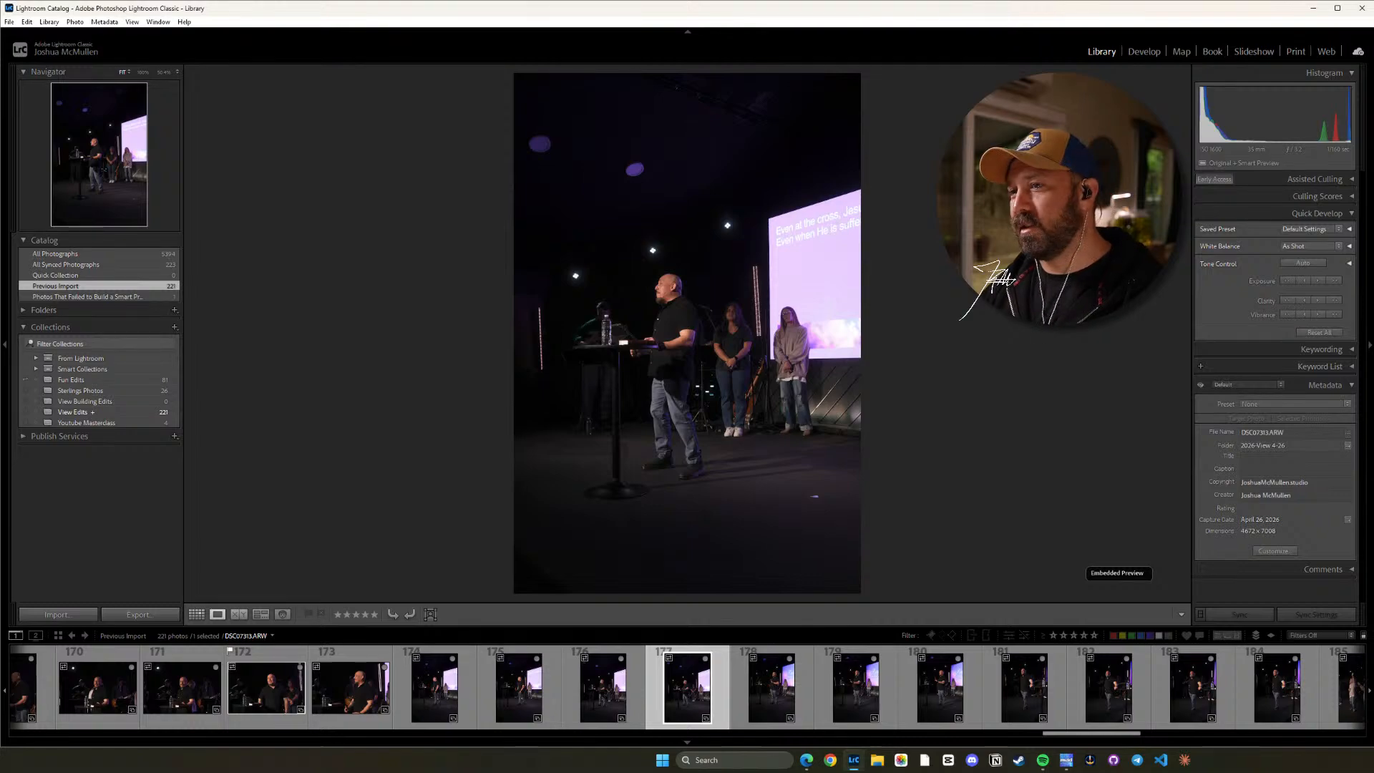
pyautogui.press('Right')
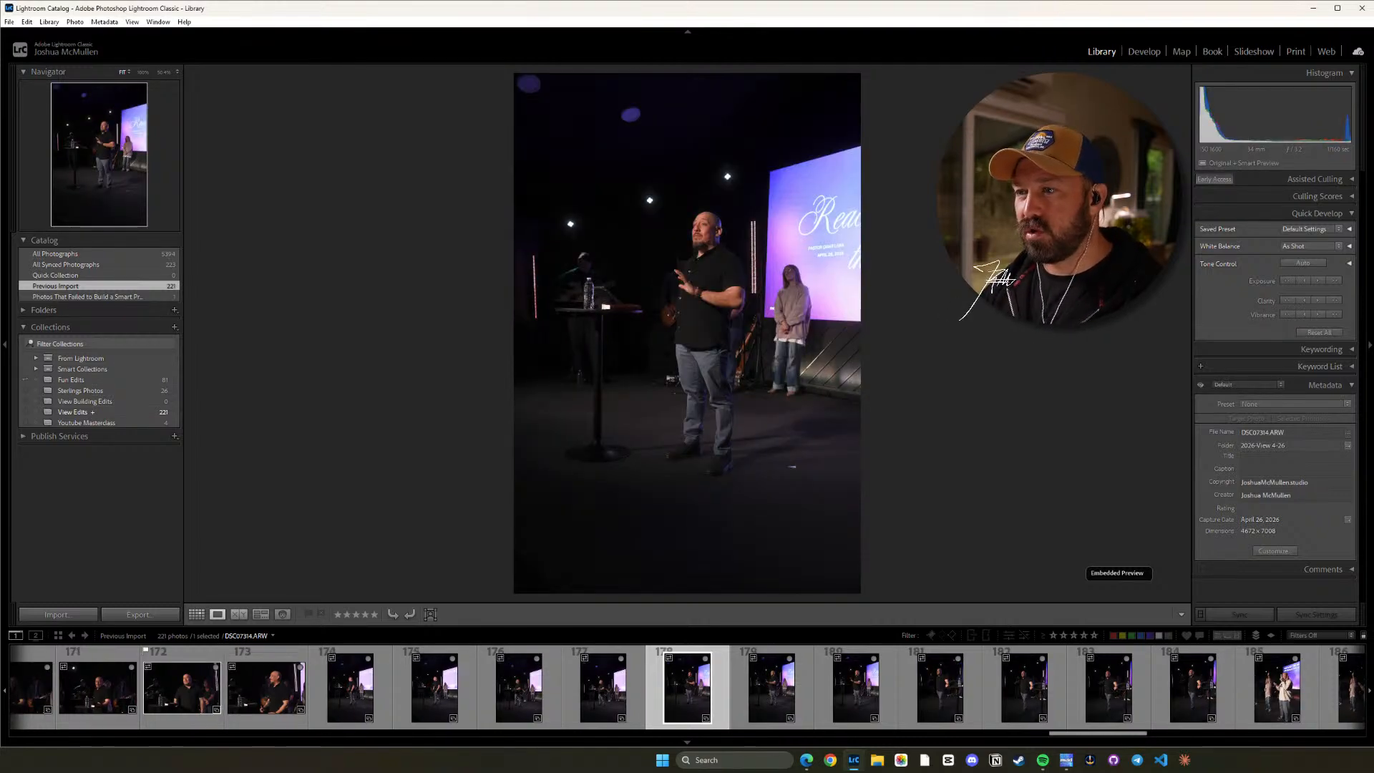
pyautogui.press('Right')
pyautogui.press('Right')
pyautogui.press('Right')
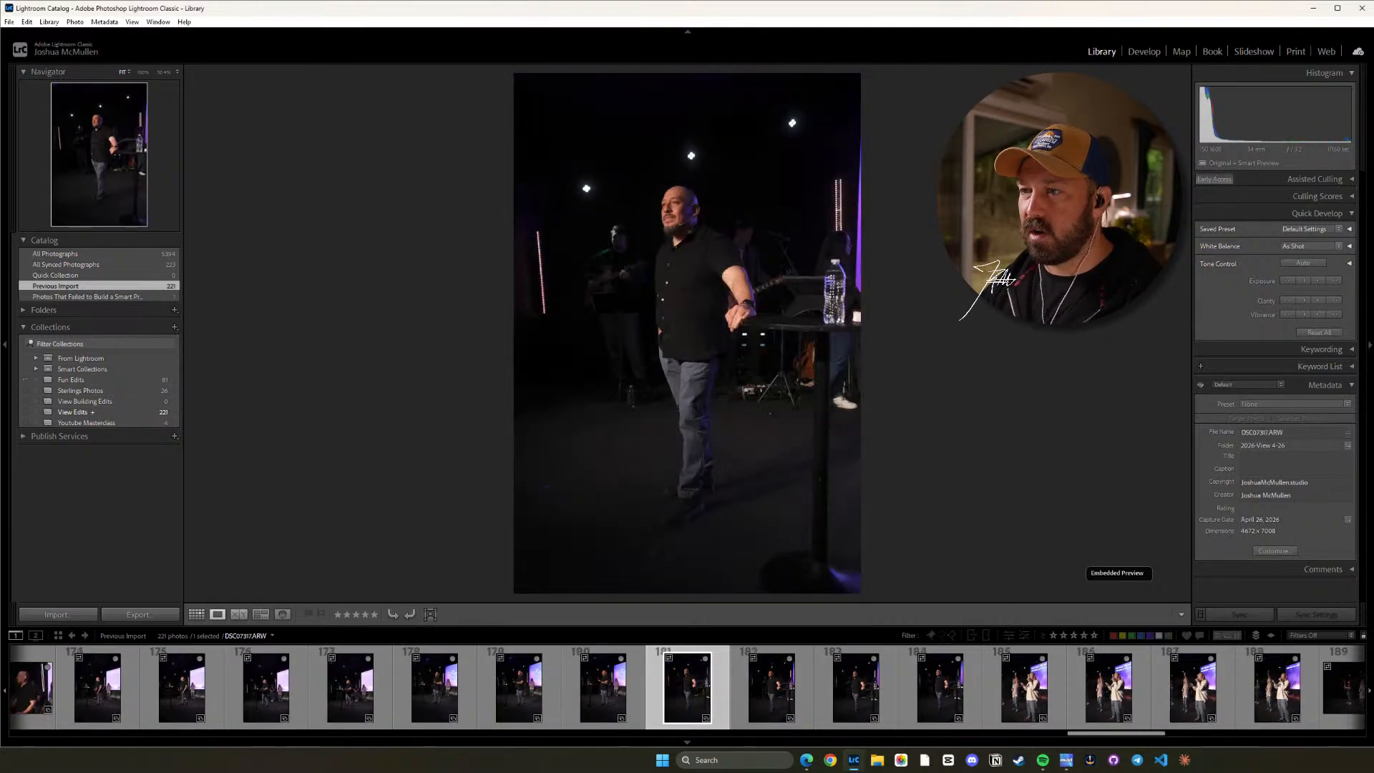
pyautogui.press('Right')
pyautogui.press('Left')
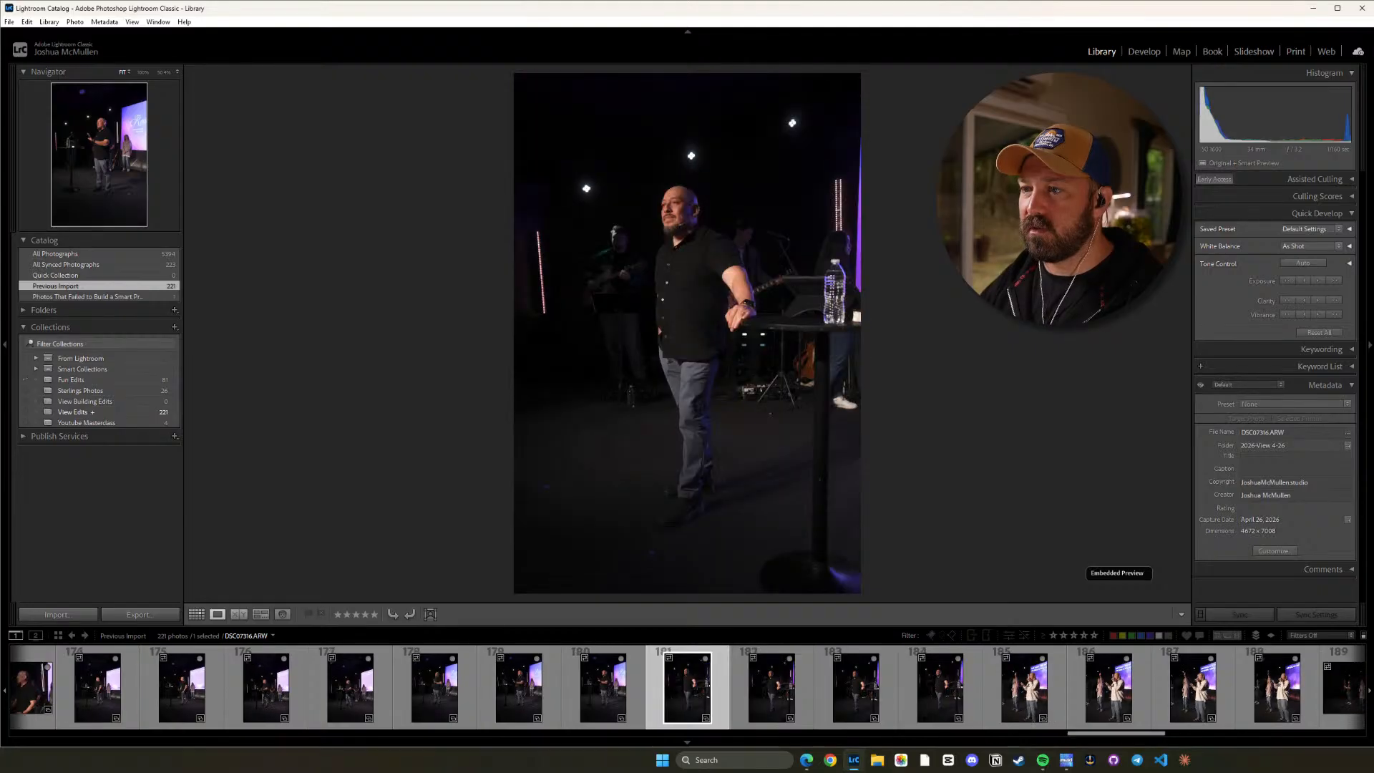
pyautogui.press('p')
# Review the vertical frames DSC07318.ARW through DSC07320.ARW, inspect the speaker up close in DSC07320.ARW, and flag it as a pick.
pyautogui.press('Right')
pyautogui.press('Right')
pyautogui.press('Right')
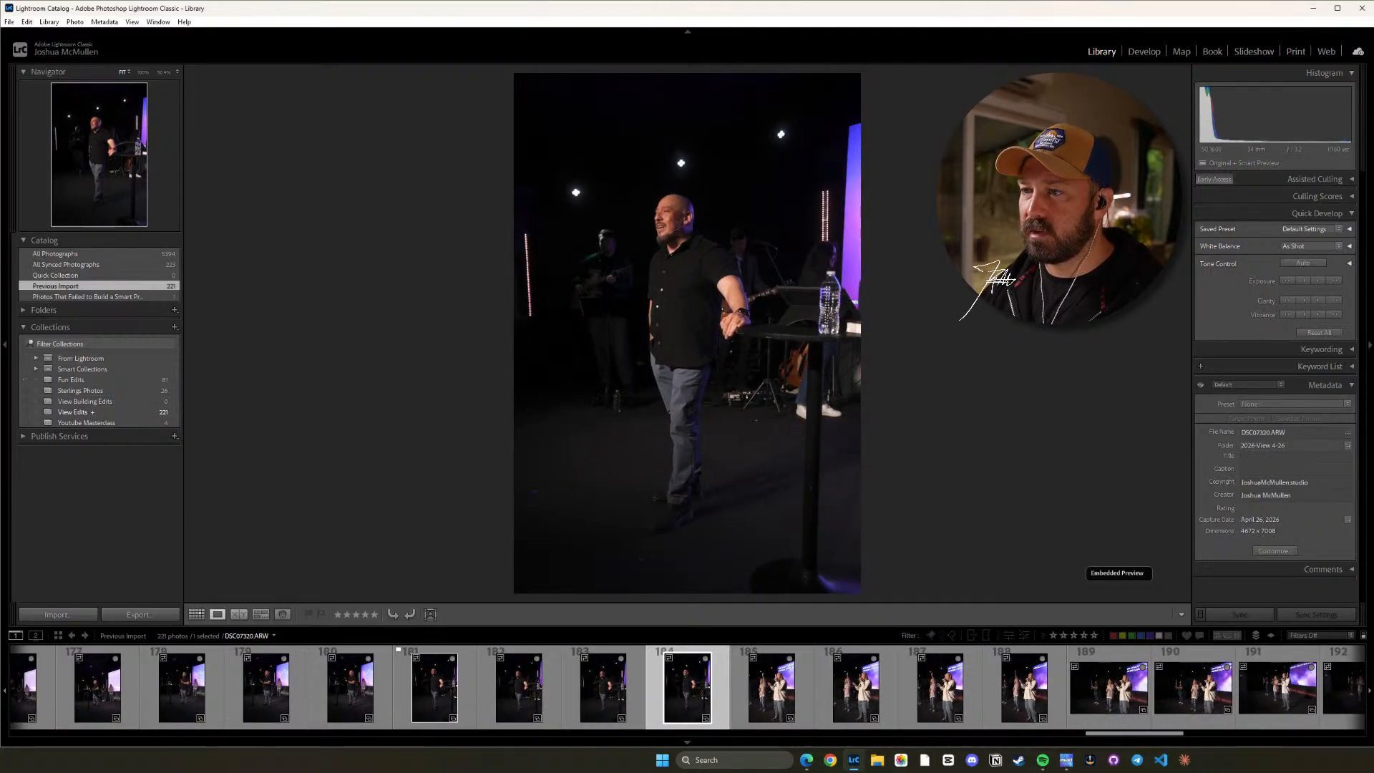
pyautogui.press('Right')
pyautogui.press('Left')
pyautogui.press('z')
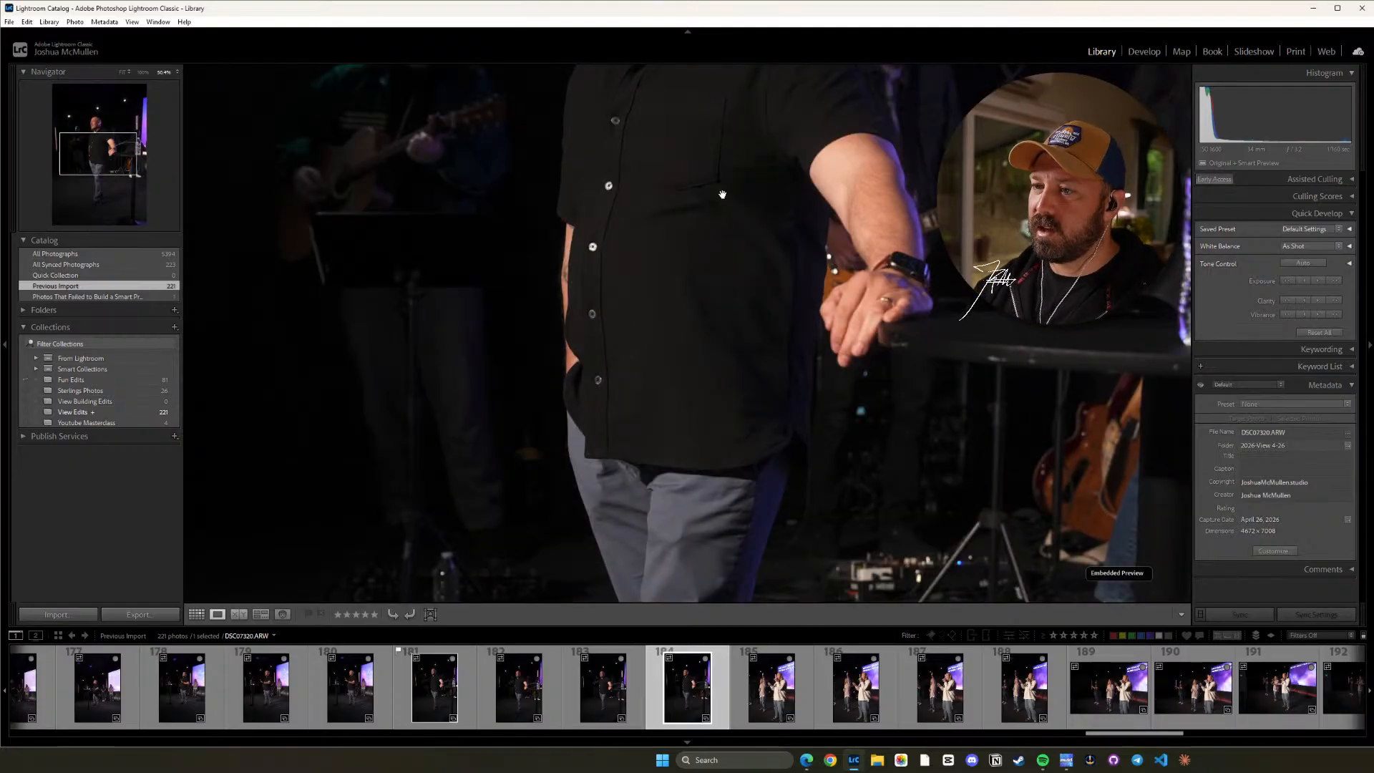
pyautogui.moveTo(722, 194); pyautogui.dragTo(717, 470)
pyautogui.press('z')
pyautogui.press('p')
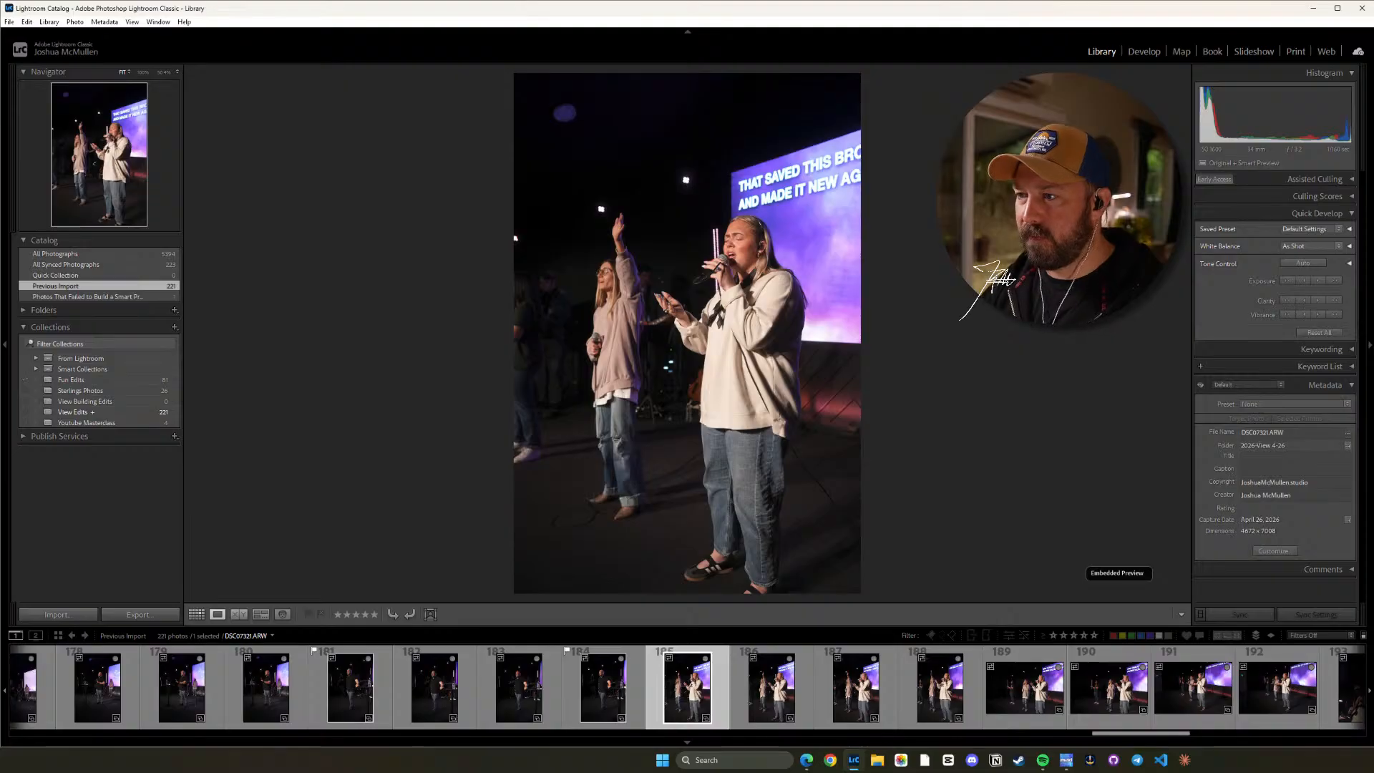
# Compare the vertical frames of the singers, DSC07321.ARW through DSC07324.ARW, and flag DSC07324.ARW as a pick.
pyautogui.press('Right')
pyautogui.press('Right')
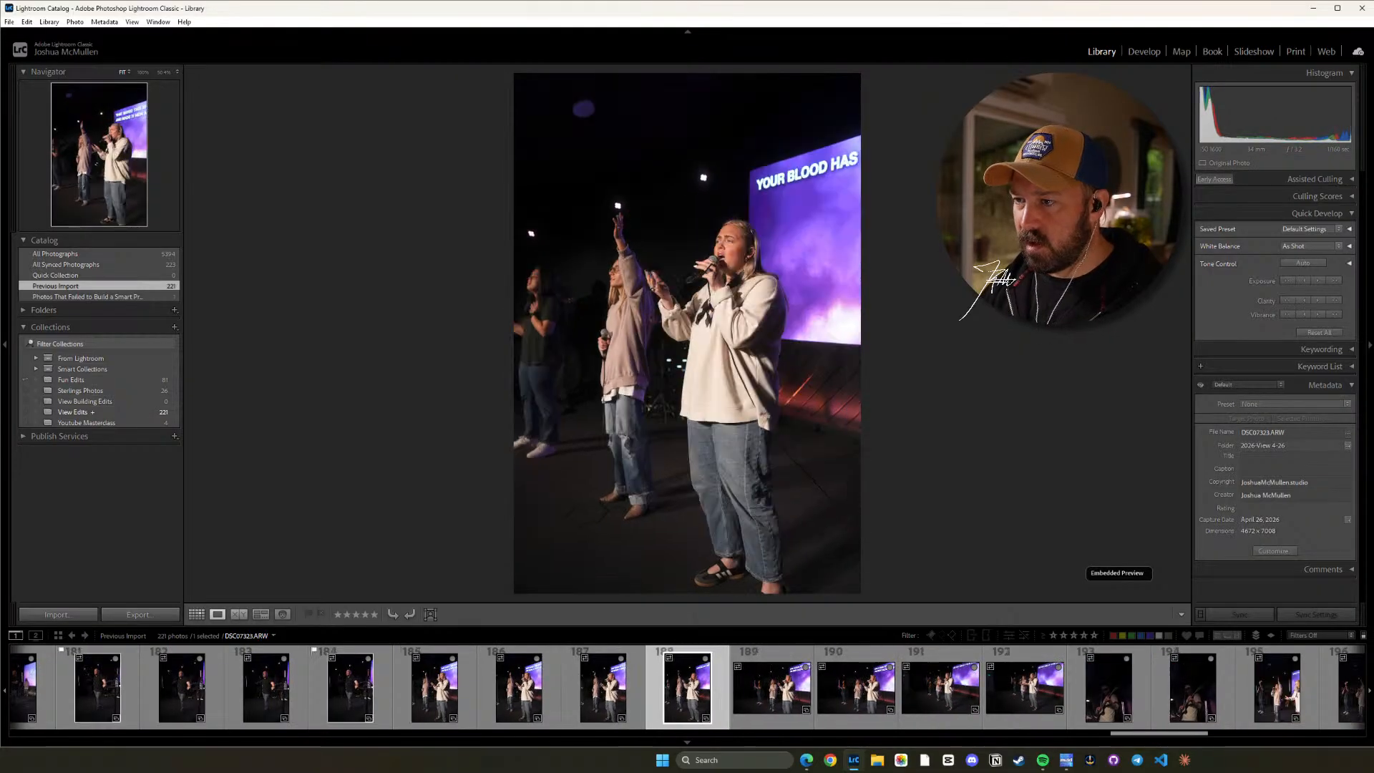
pyautogui.press('Right')
pyautogui.press('Left')
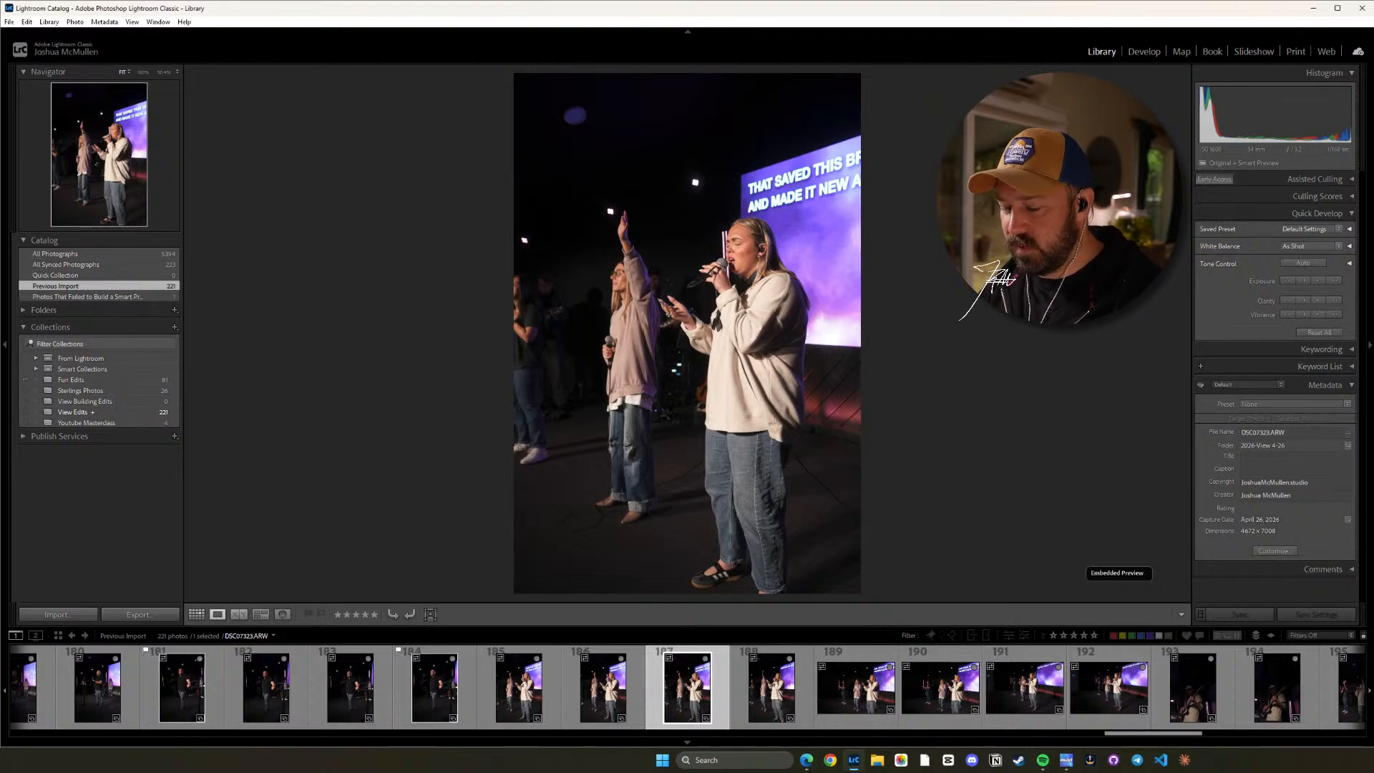
pyautogui.press('Right')
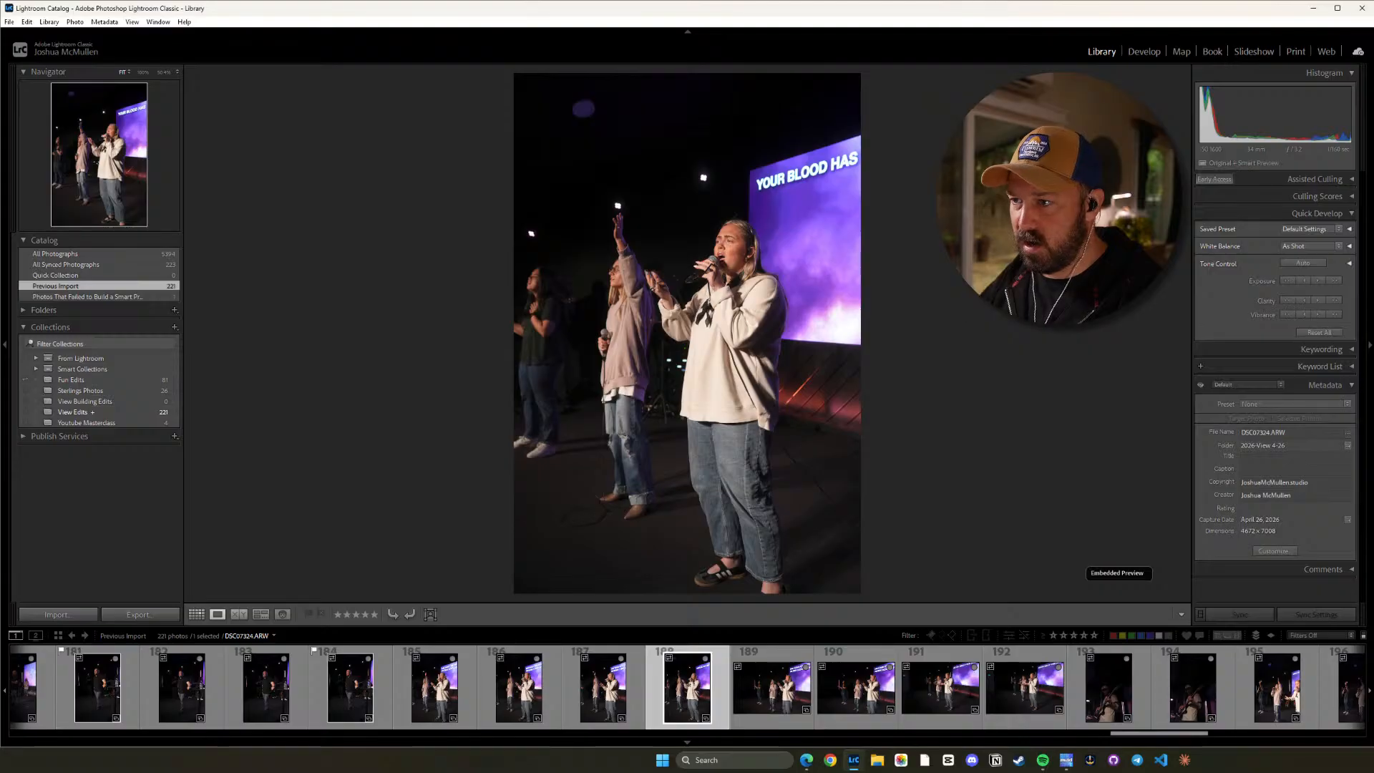
pyautogui.press('Right')
pyautogui.press('Left')
# Review the horizontal shots of the three singers, DSC07325.ARW through DSC07328.ARW, and flag DSC07328.ARW as a pick.
pyautogui.press('Right')
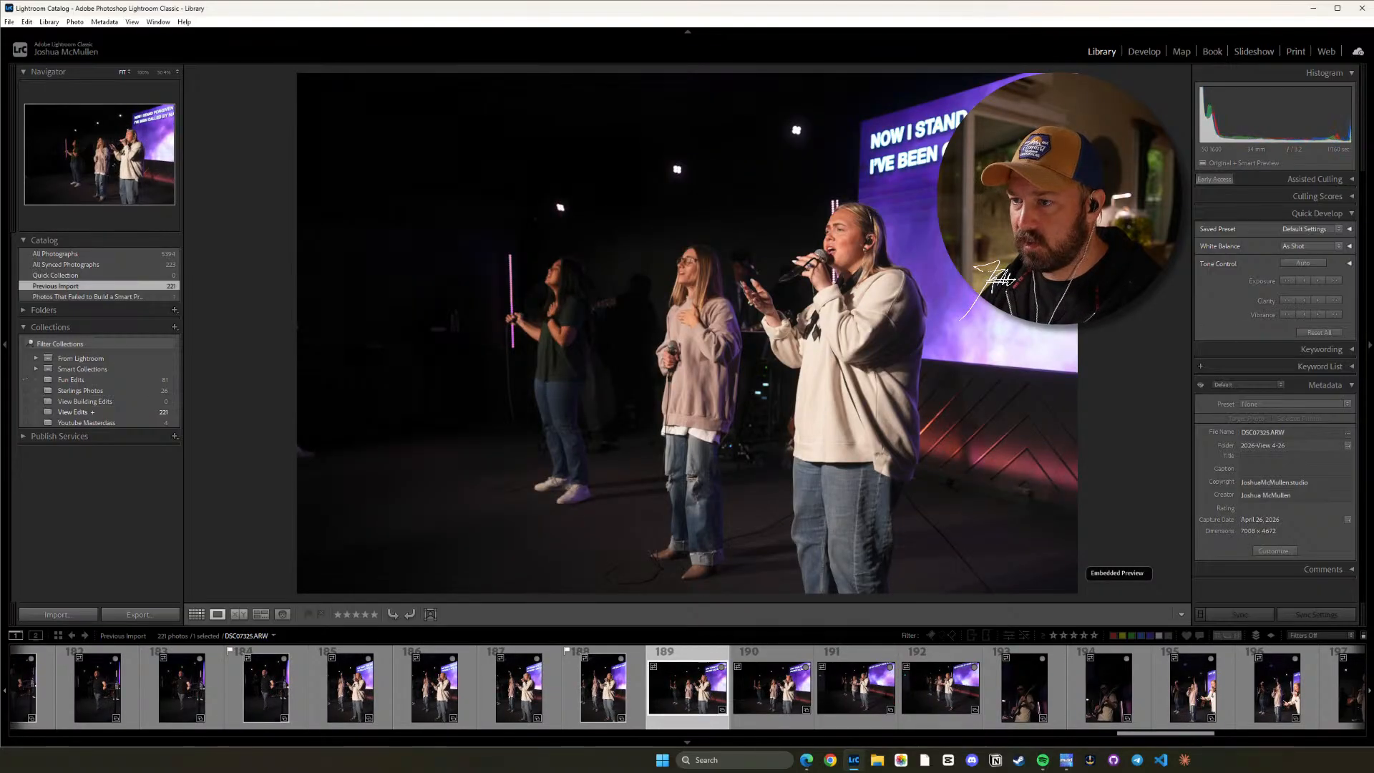
pyautogui.press('Right')
pyautogui.press('Right')
pyautogui.press('Left')
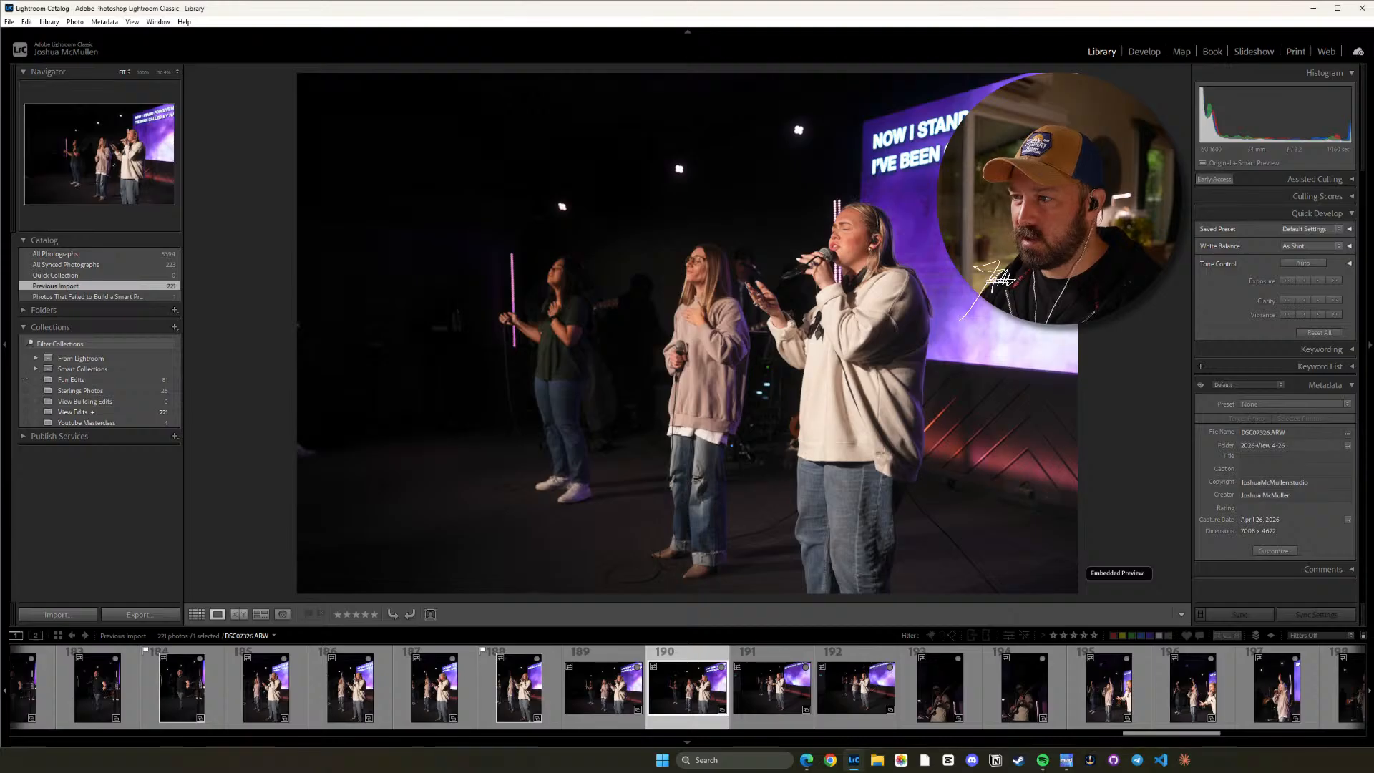
pyautogui.press('Right')
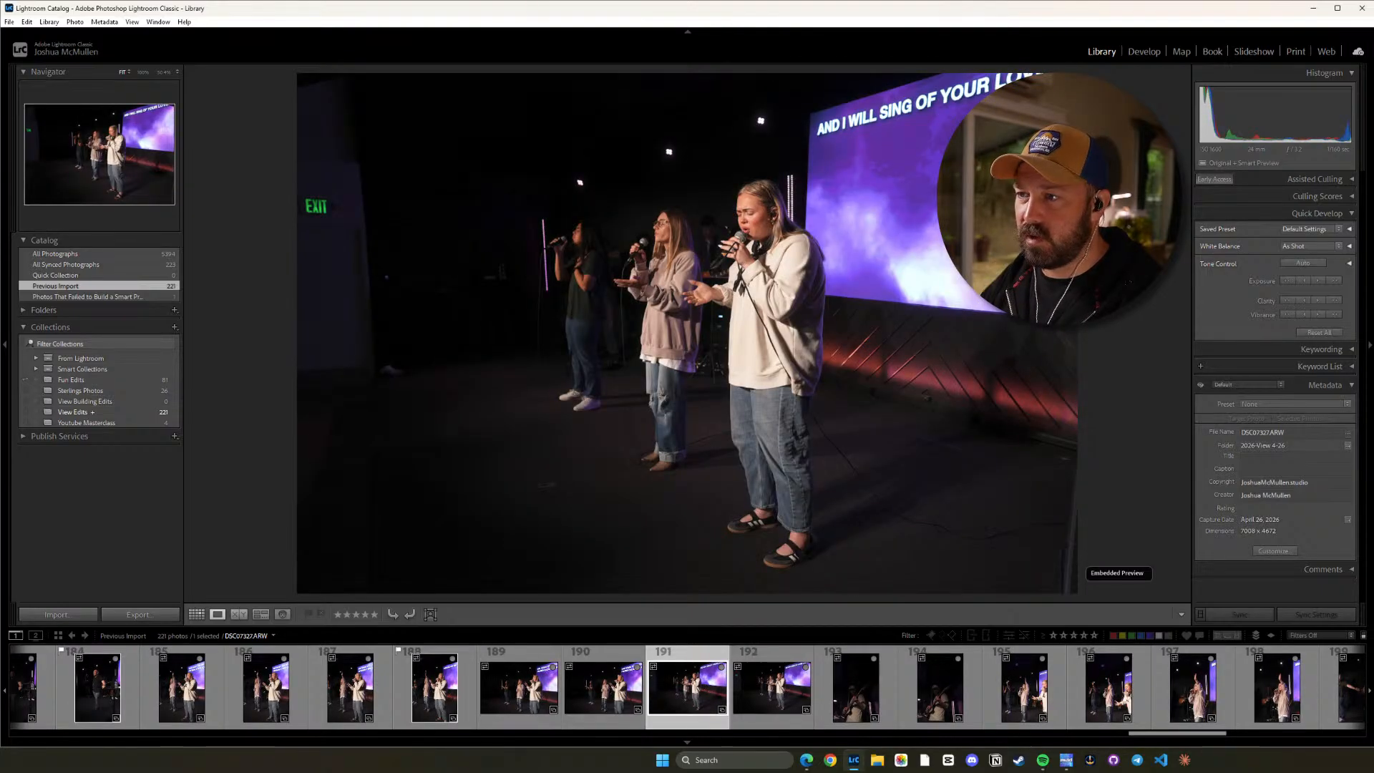
pyautogui.press('Right')
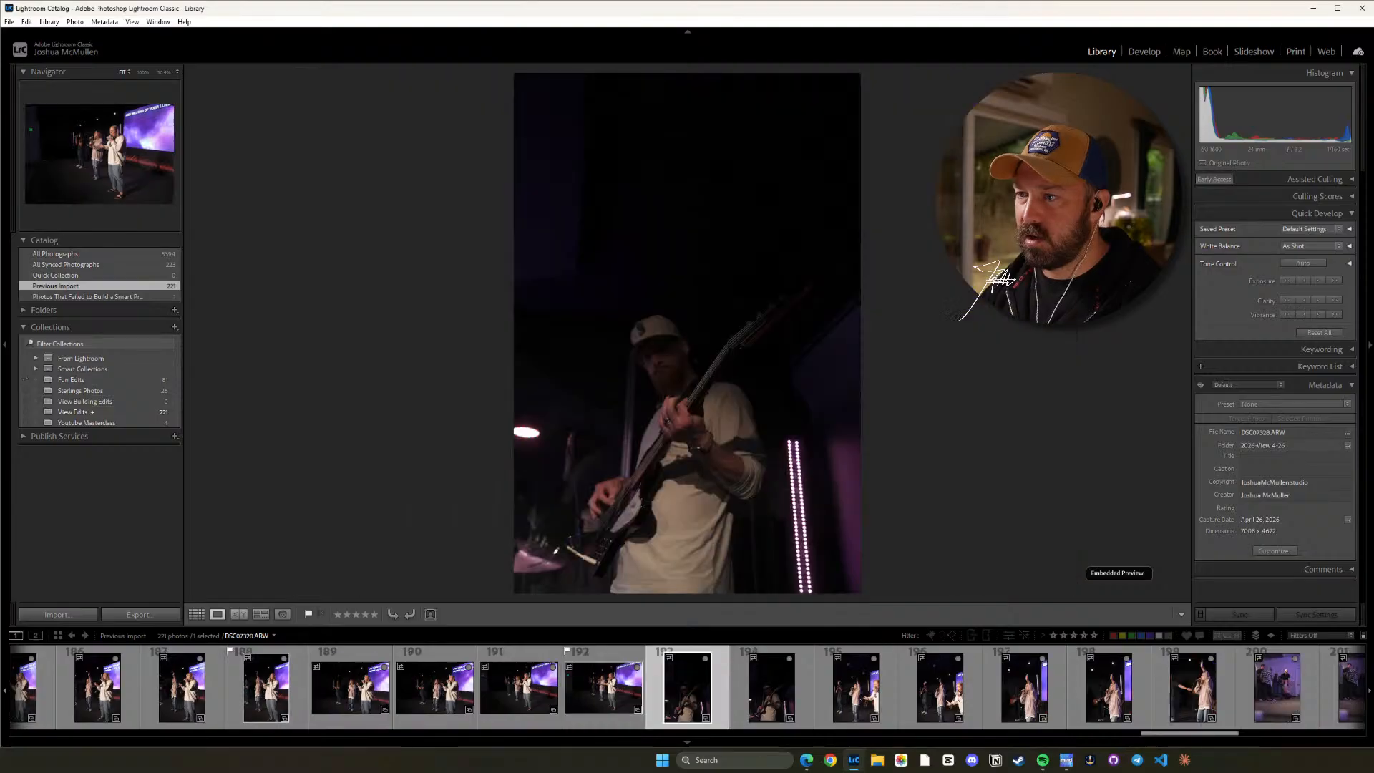
# Review the vertical frames of the guitarist and singers from DSC07329.ARW to DSC07335.ARW and flag DSC07333.ARW as a pick.
pyautogui.press('Right')
pyautogui.press('Right')
pyautogui.press('Right')
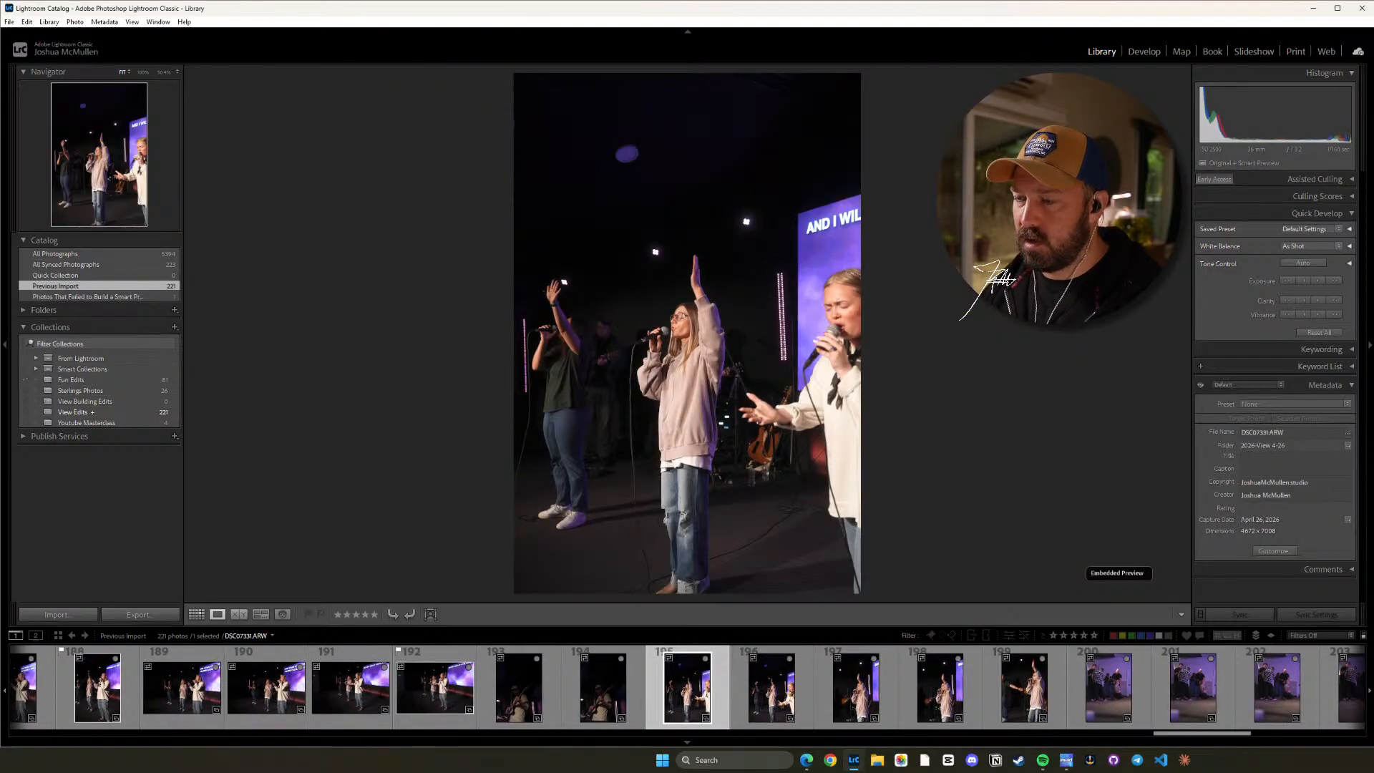
pyautogui.press('Right')
pyautogui.press('Left')
pyautogui.press('Right')
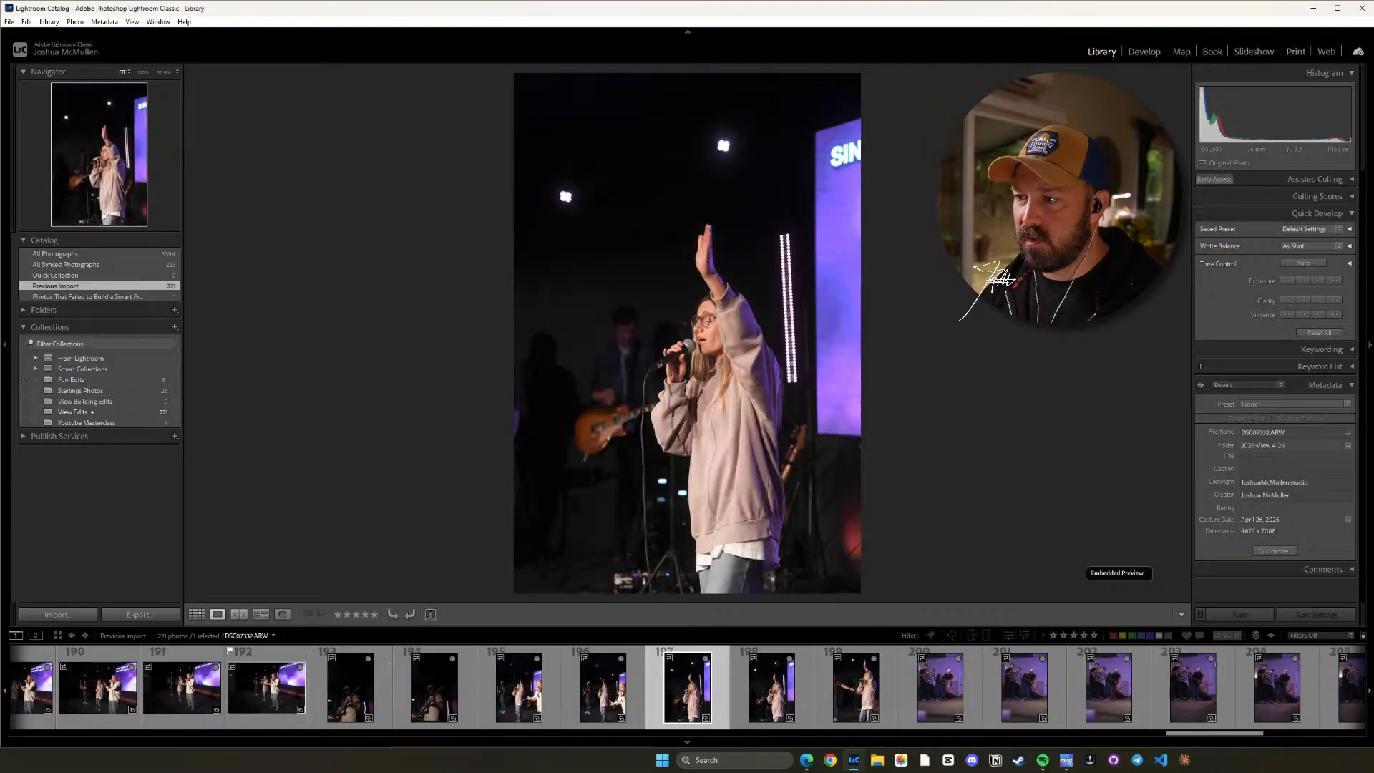
pyautogui.press('Right')
pyautogui.press('p')
pyautogui.press('Right')
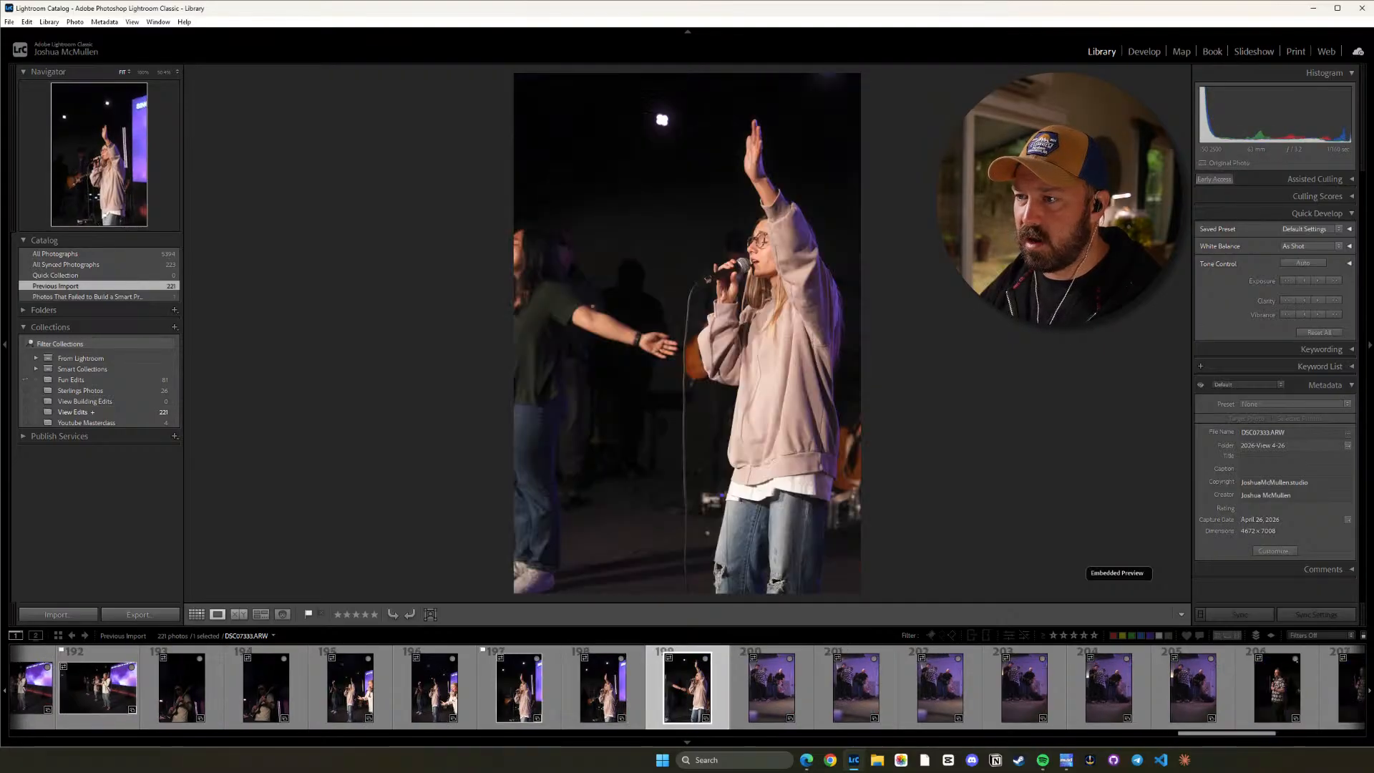
# Compare the flagged DSC07333.ARW with DSC07334.ARW and DSC07335.ARW, checking the singer's raised-hand pose and the framing.
pyautogui.press('Left')
pyautogui.press('Right')
pyautogui.press('Left')
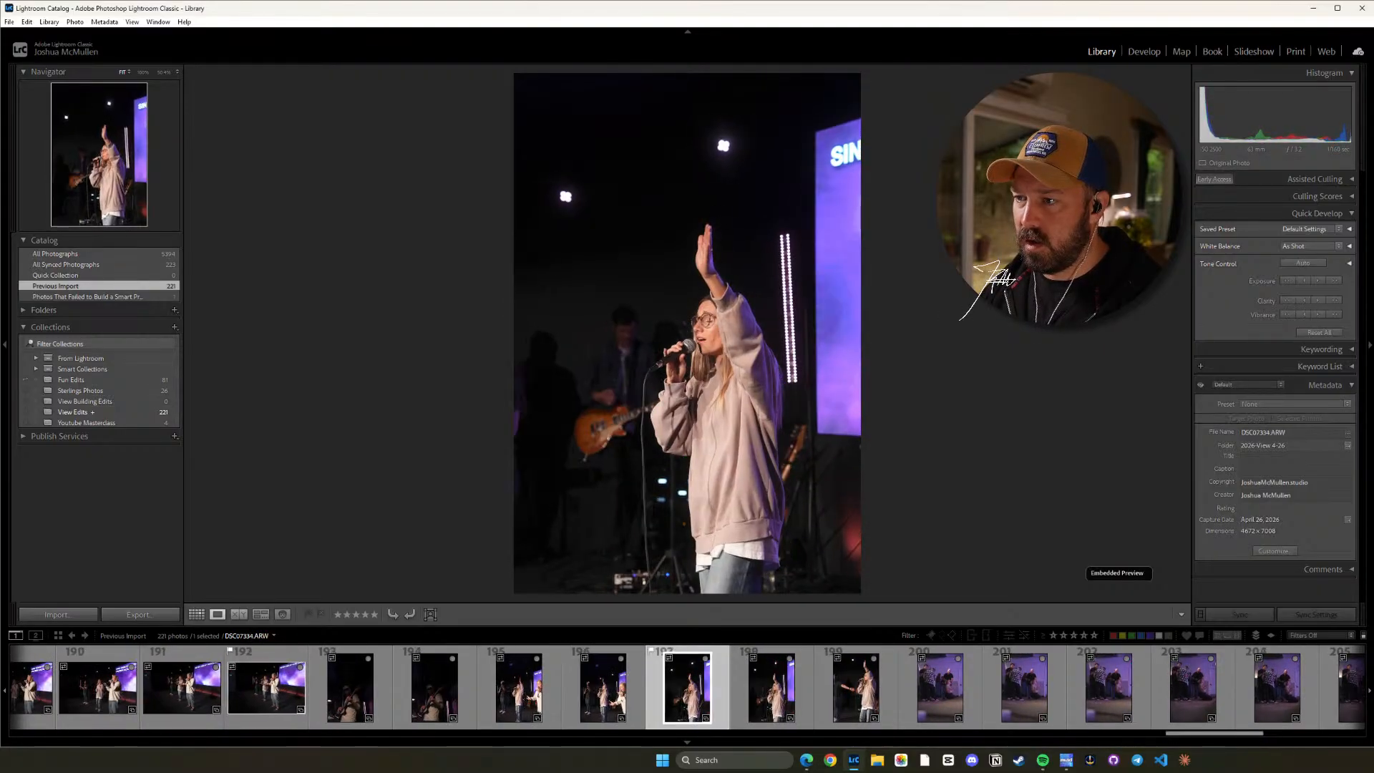
pyautogui.press('Right')
pyautogui.press('Right')
pyautogui.press('Left')
pyautogui.press('Left')
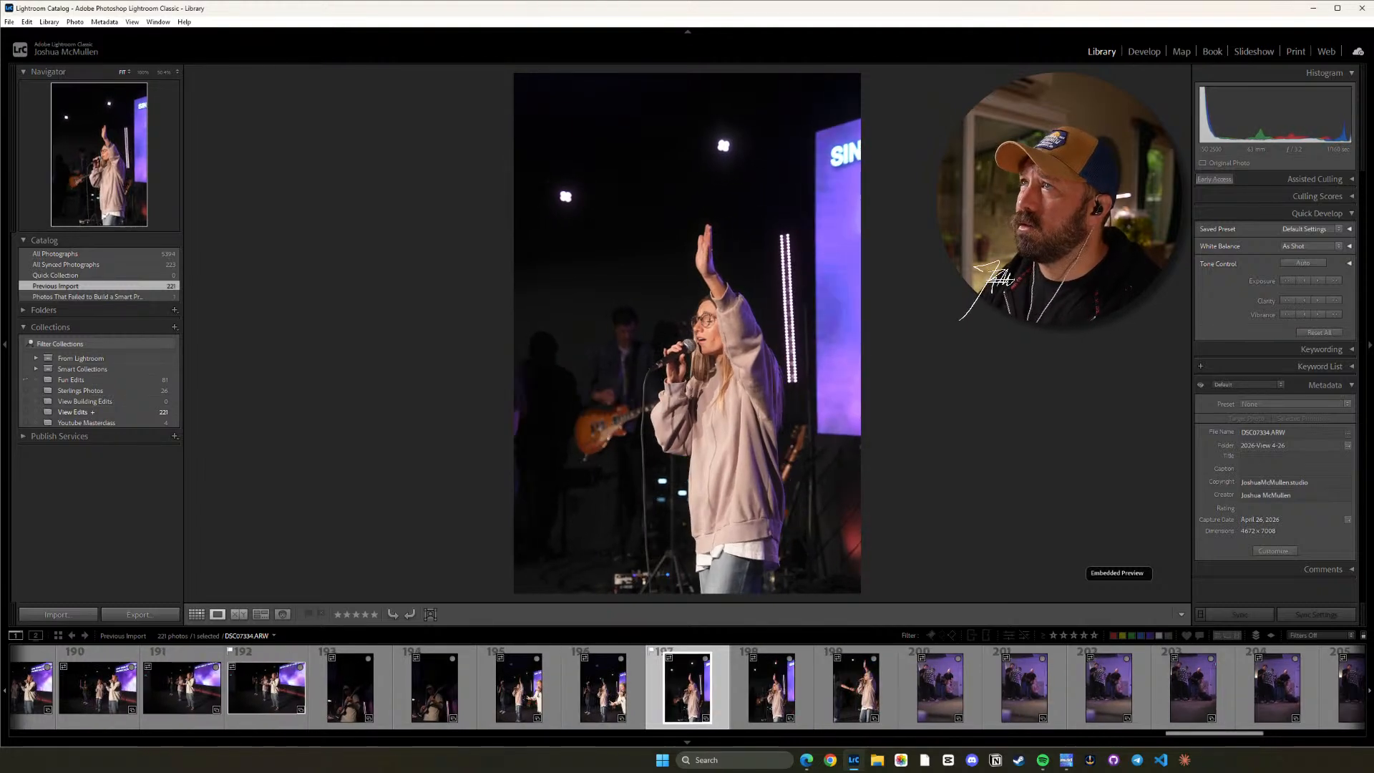
pyautogui.press('Right')
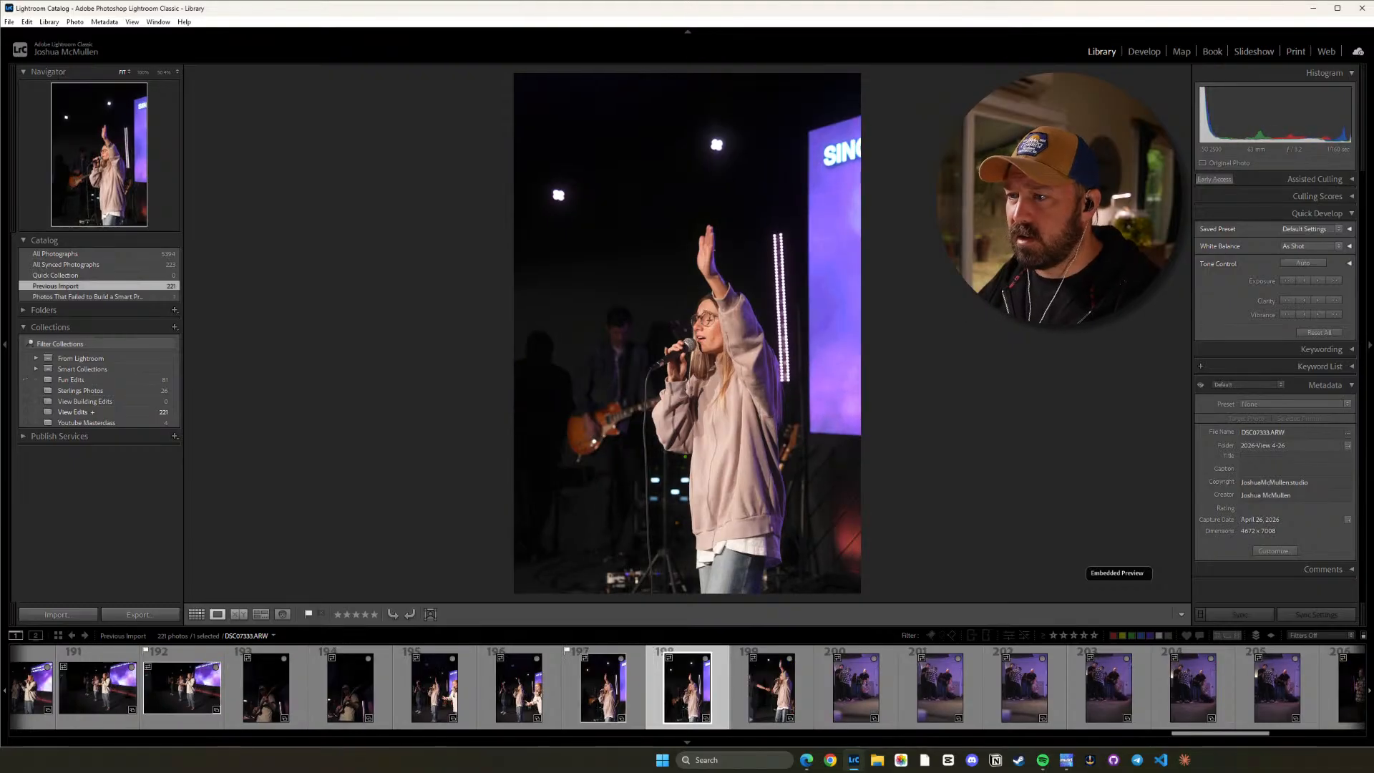
pyautogui.press('Right')
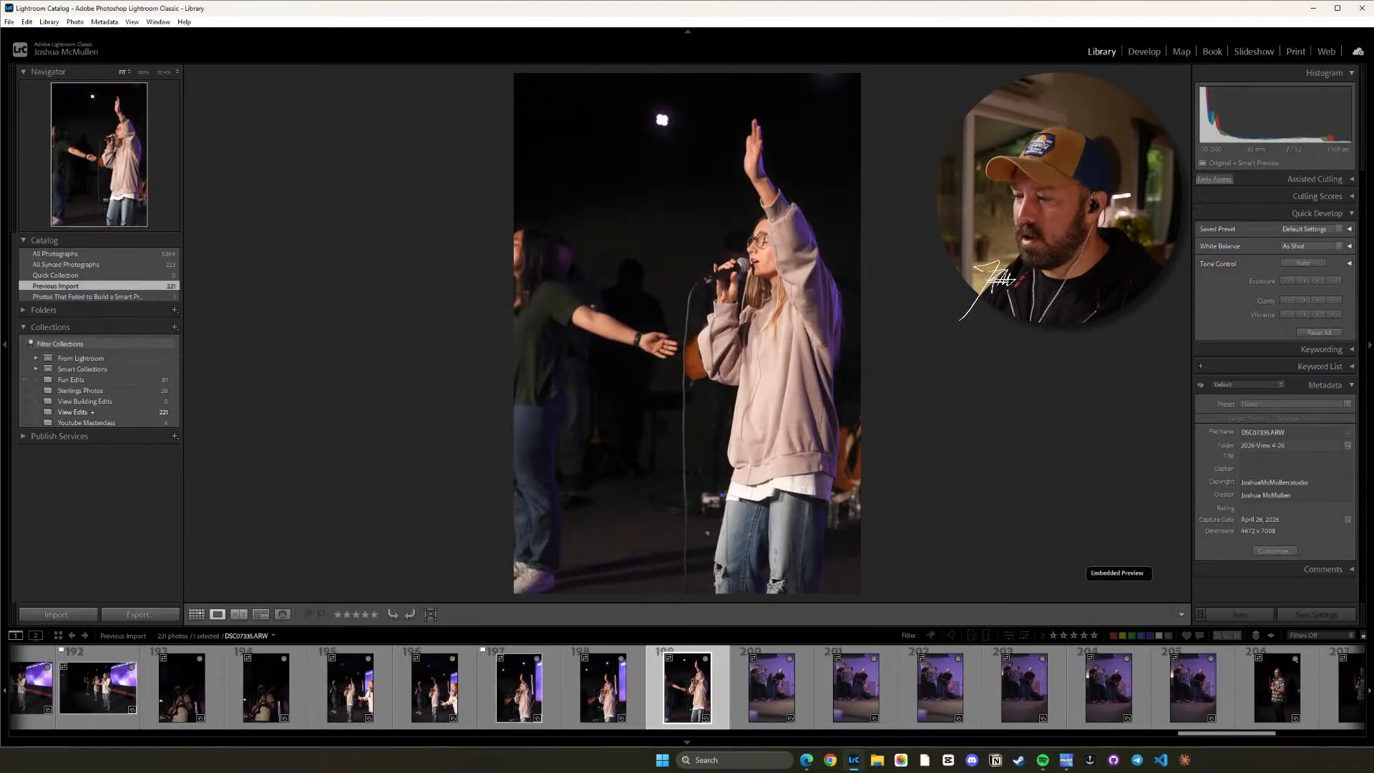
# Review the prayer group frames DSC07336.ARW through DSC07340.ARW, flag DSC07340.ARW as a pick, and inspect its faces up close.
pyautogui.press('Right')
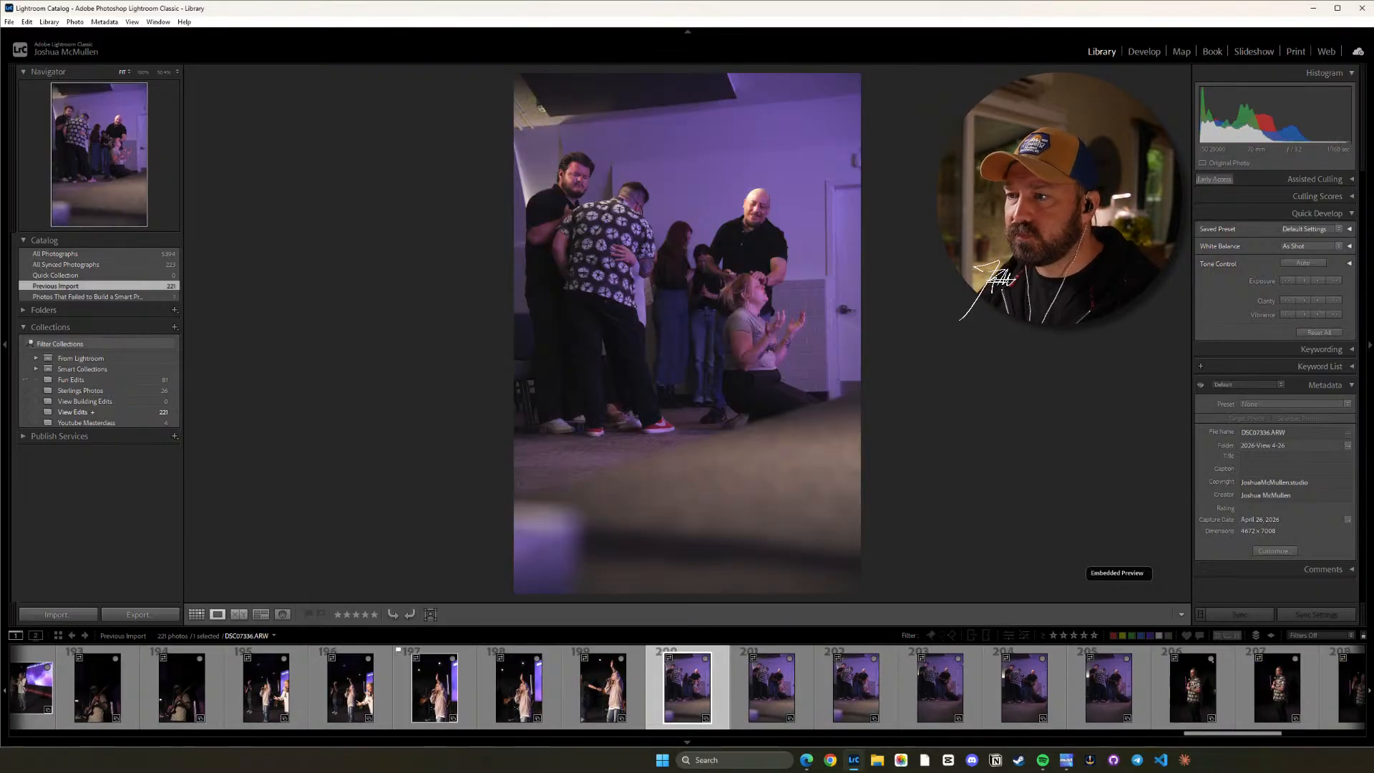
pyautogui.press('Right')
pyautogui.press('Right')
pyautogui.press('Right')
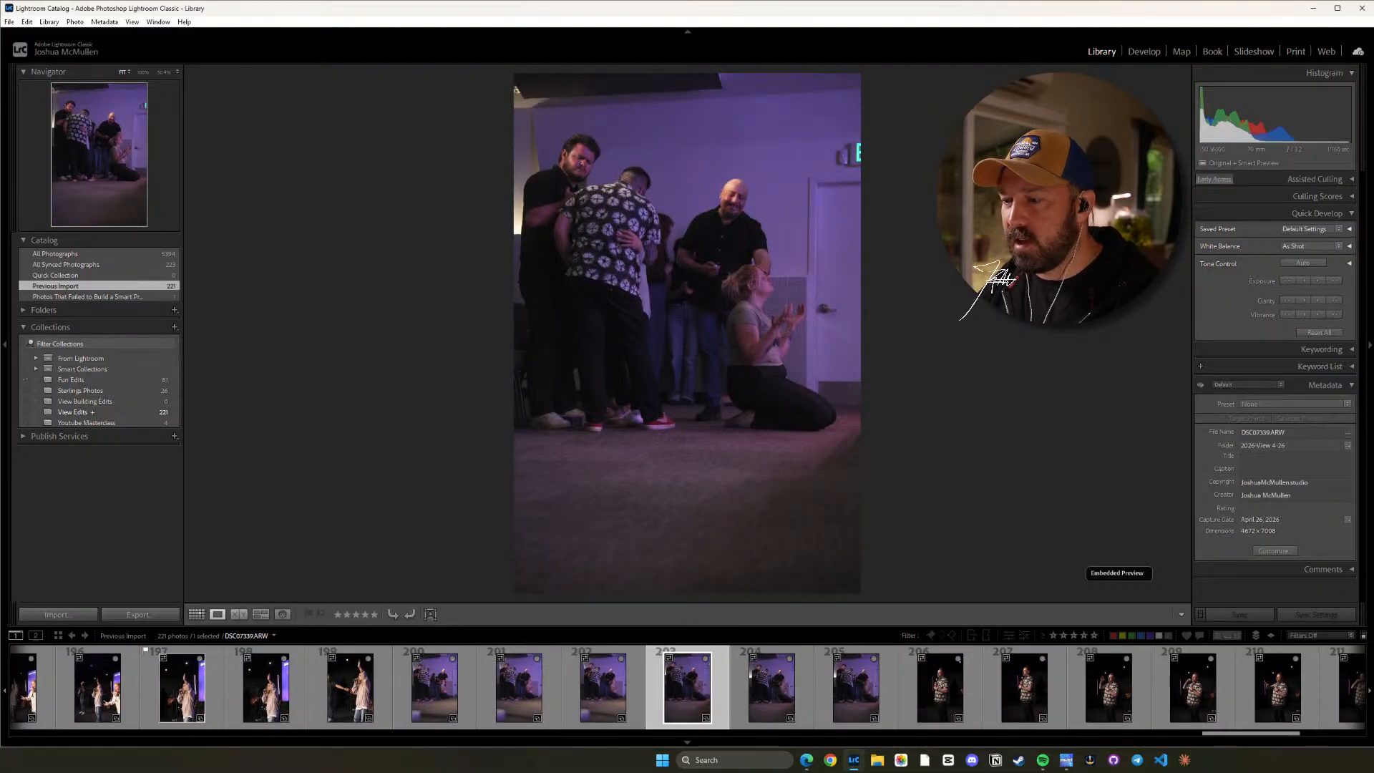
pyautogui.press('Right')
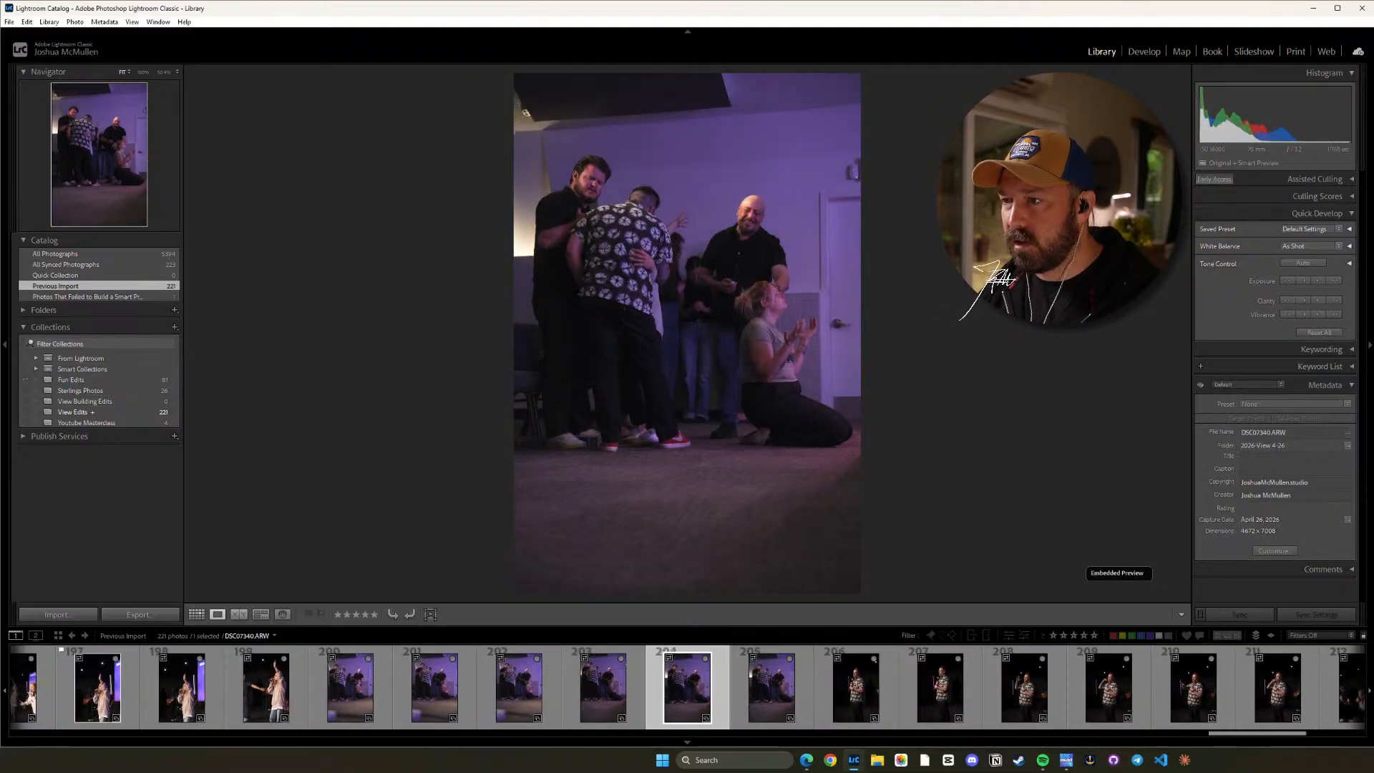
pyautogui.press('p')
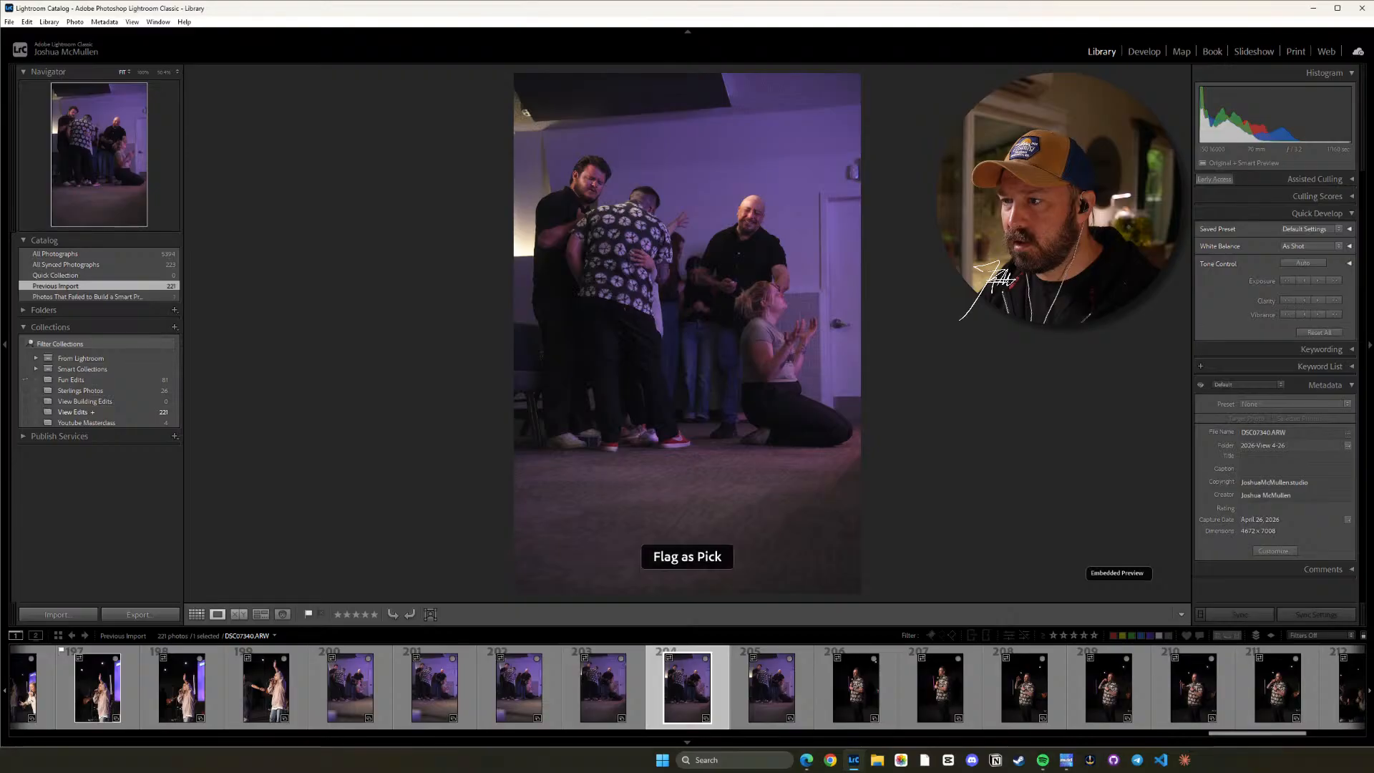
pyautogui.press('z')
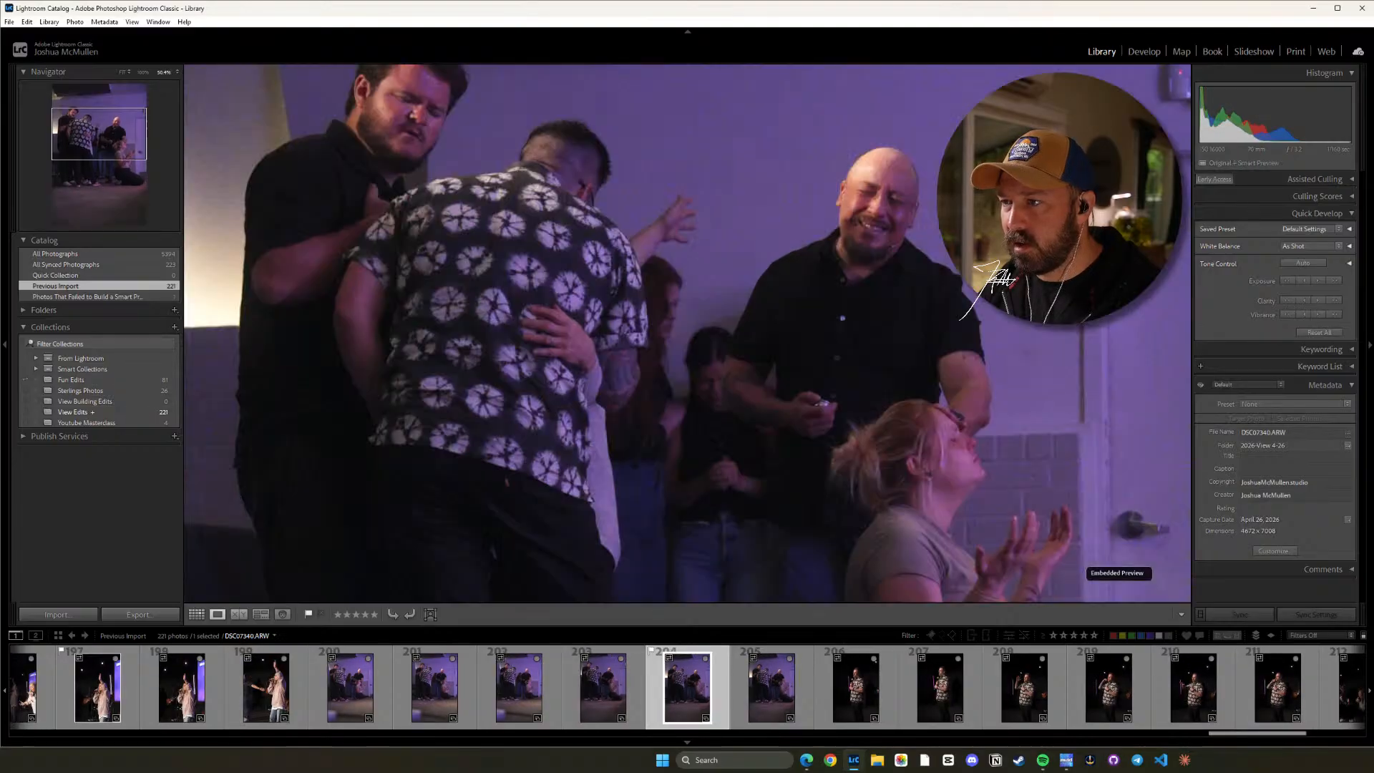
pyautogui.press('z')
# Review DSC07341.ARW and the frames of the man in the patterned shirt on stage, and flag DSC07346.ARW as a pick.
pyautogui.press('Right')
pyautogui.press('Right')
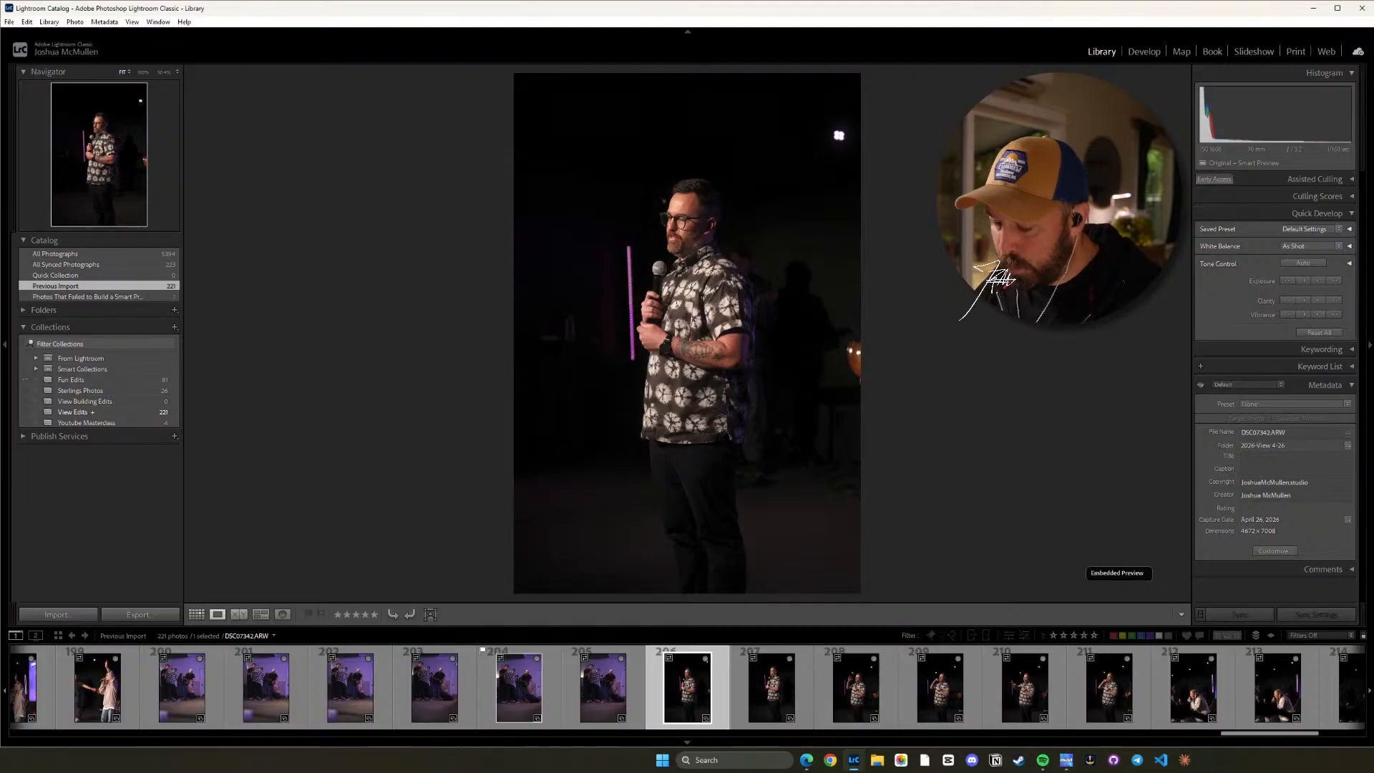
pyautogui.press('Right')
pyautogui.press('Right')
pyautogui.press('Right')
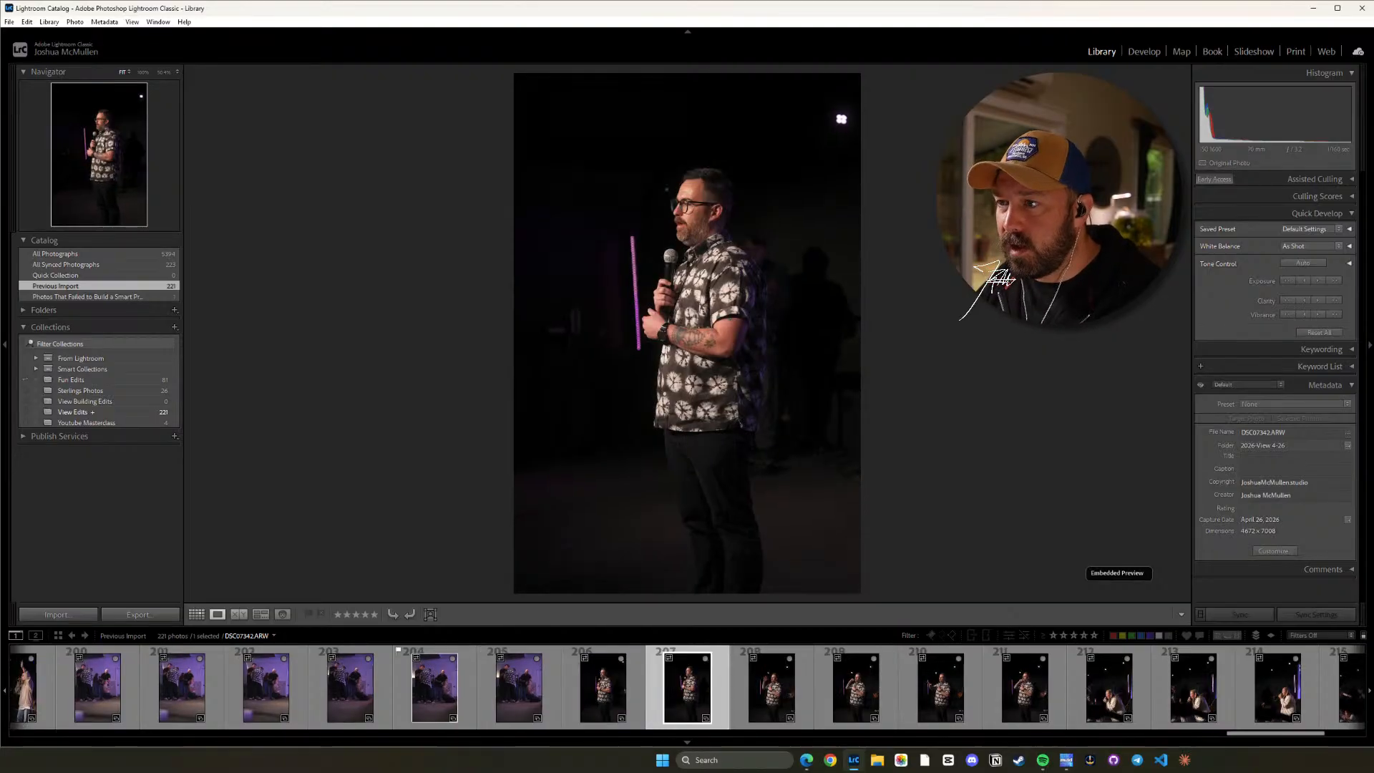
pyautogui.press('Left')
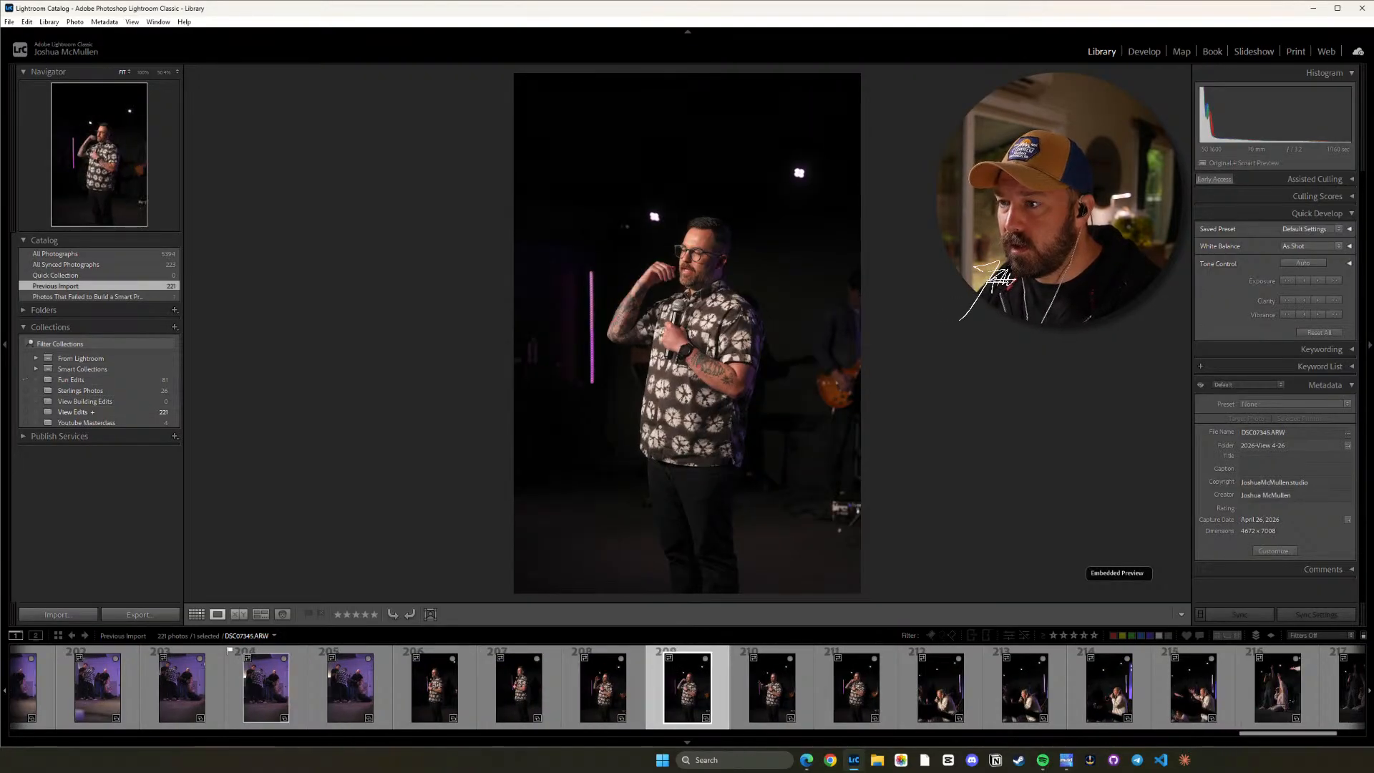
pyautogui.press('Right')
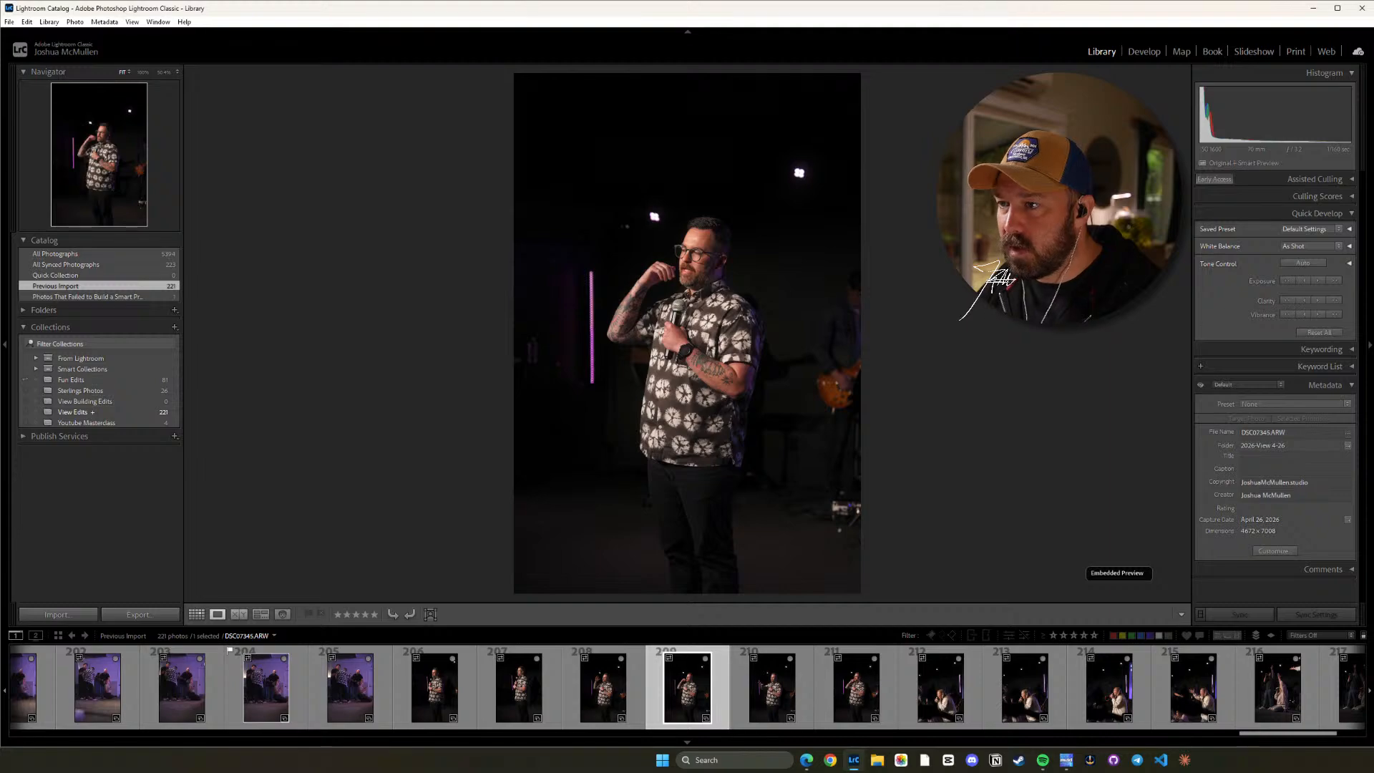
pyautogui.press('Right')
pyautogui.press('p')
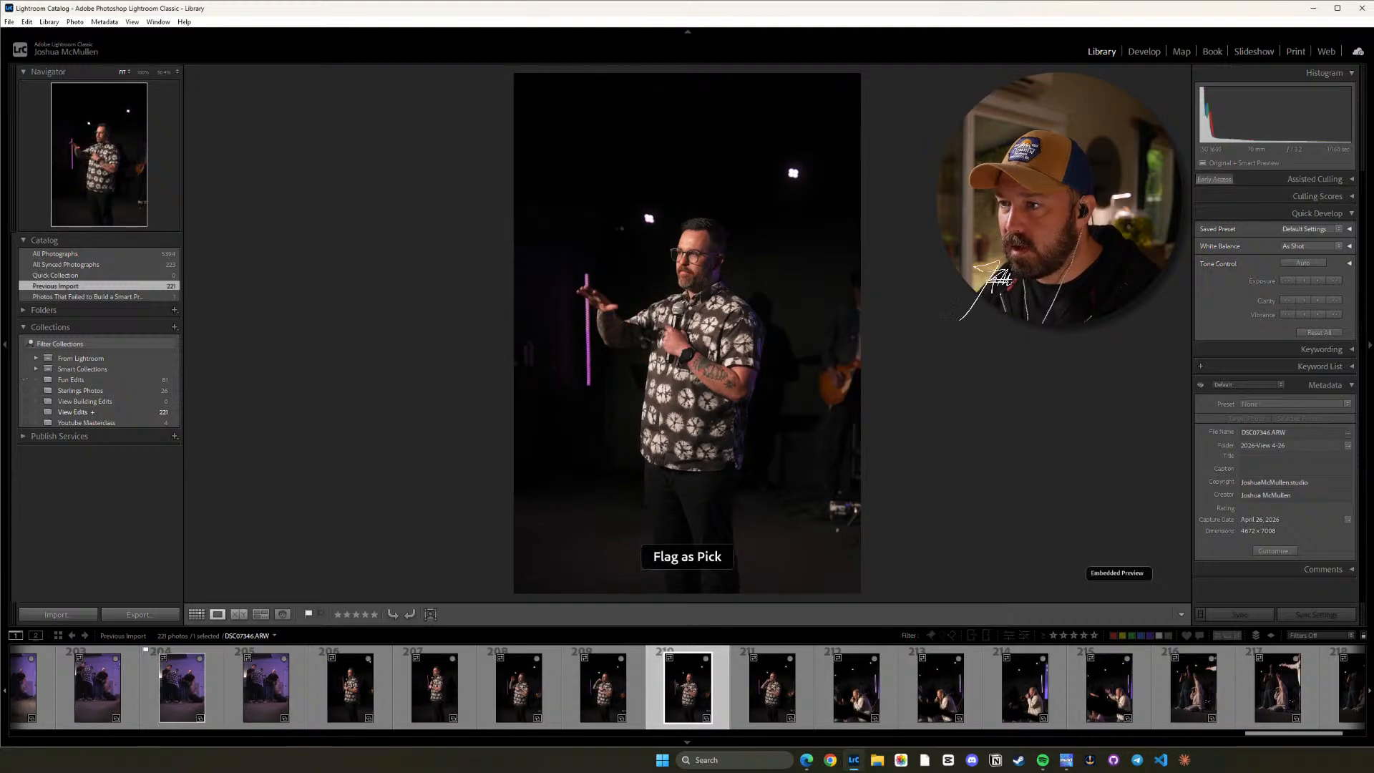
# Review the frames from DSC07347.ARW to DSC07352.ARW and flag DSC07349.ARW, the crouching singer, as a pick.
pyautogui.press('Right')
pyautogui.press('Right')
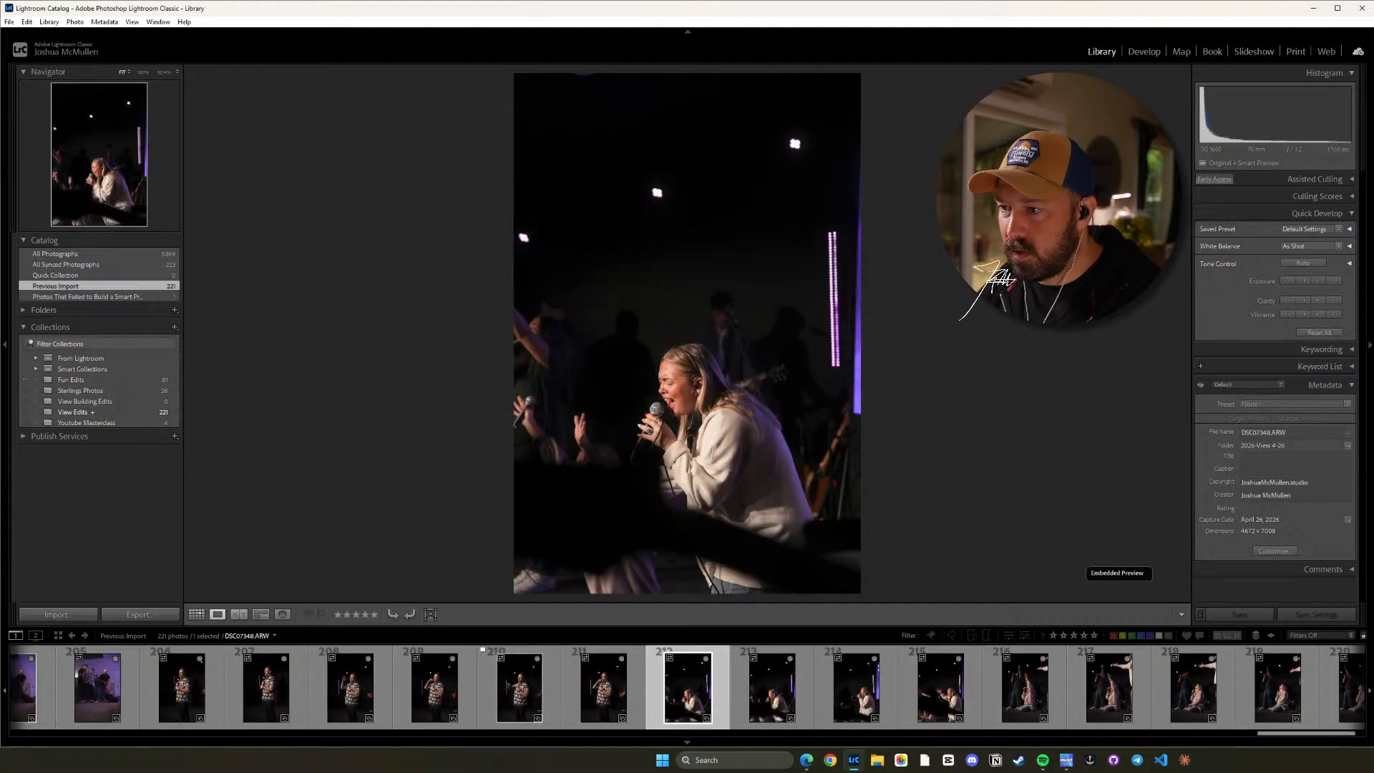
pyautogui.press('Right')
pyautogui.press('Right')
pyautogui.press('Right')
pyautogui.press('Right')
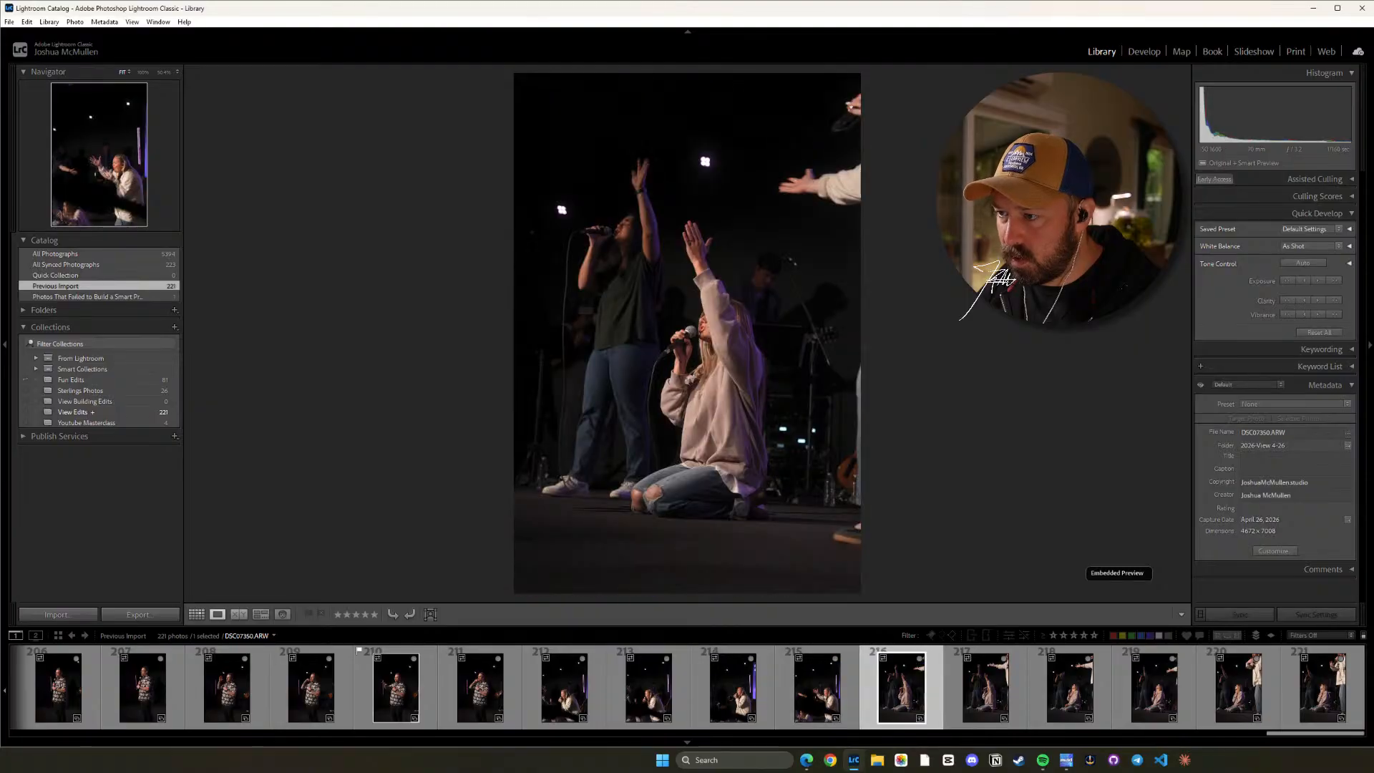
pyautogui.press('Left')
pyautogui.press('Left')
pyautogui.press('Left')
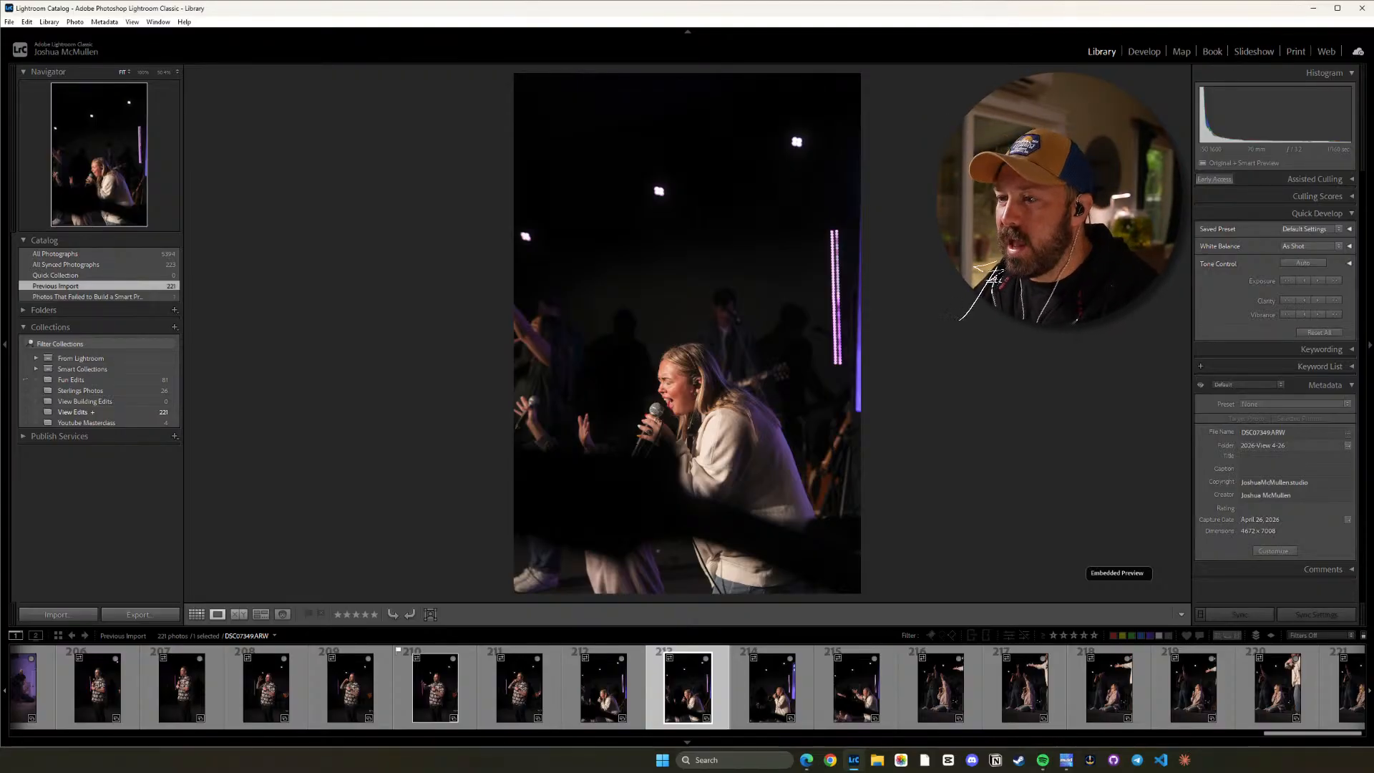
pyautogui.press('Right')
pyautogui.press('Left')
pyautogui.press('p')
pyautogui.press('Right')
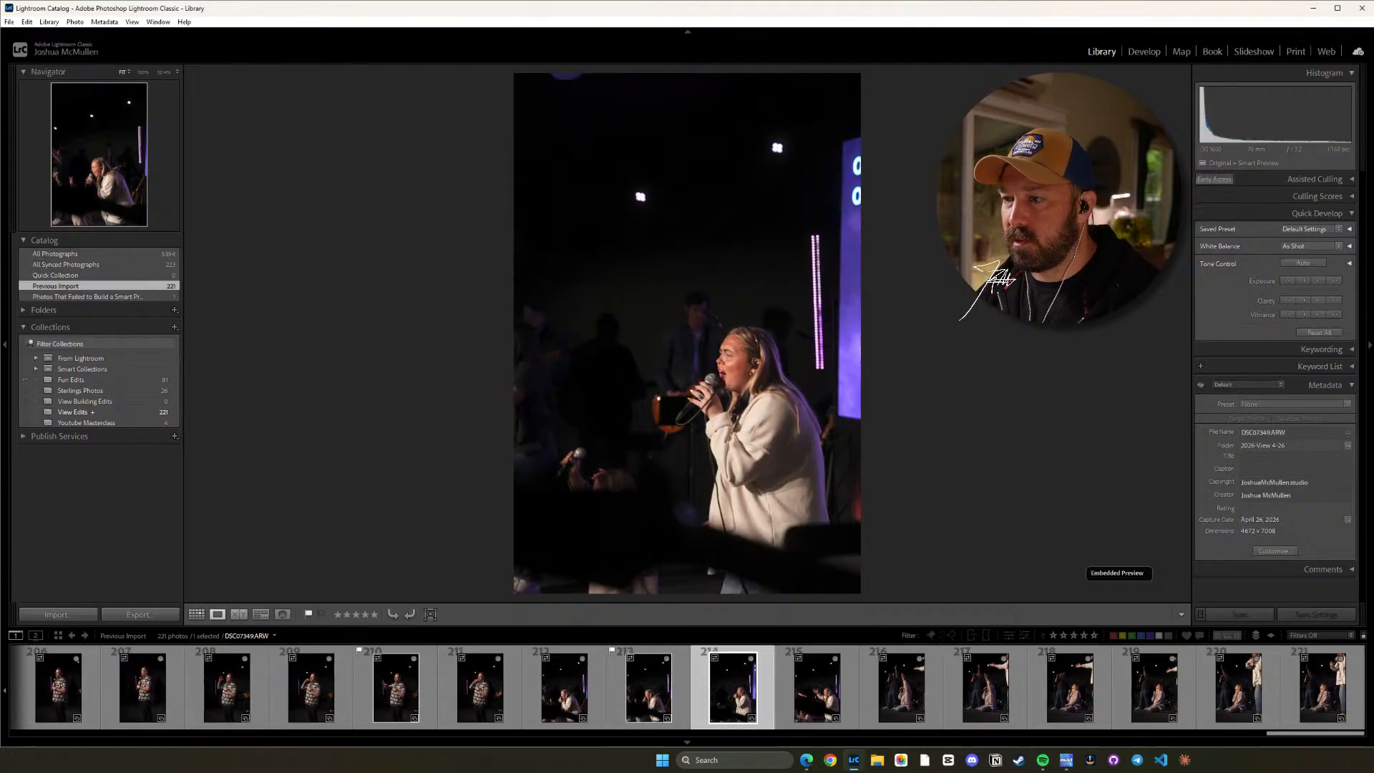
# Compare the neighbouring shots of the singer in the white sweater, DSC07348.ARW through DSC07351.ARW, against the flagged frame.
pyautogui.press('Right')
pyautogui.press('Right')
pyautogui.press('Left')
pyautogui.press('Left')
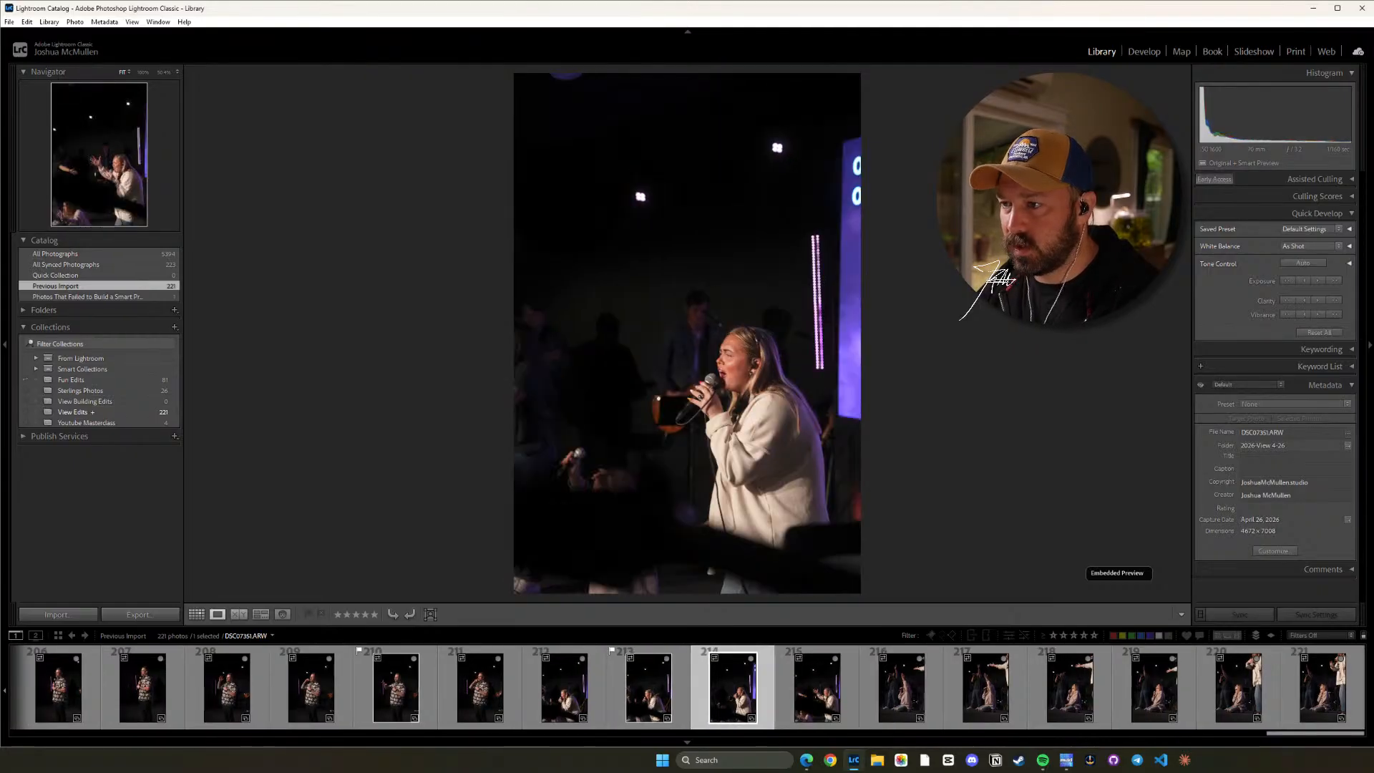
pyautogui.press('Right')
pyautogui.press('Left')
pyautogui.press('Left')
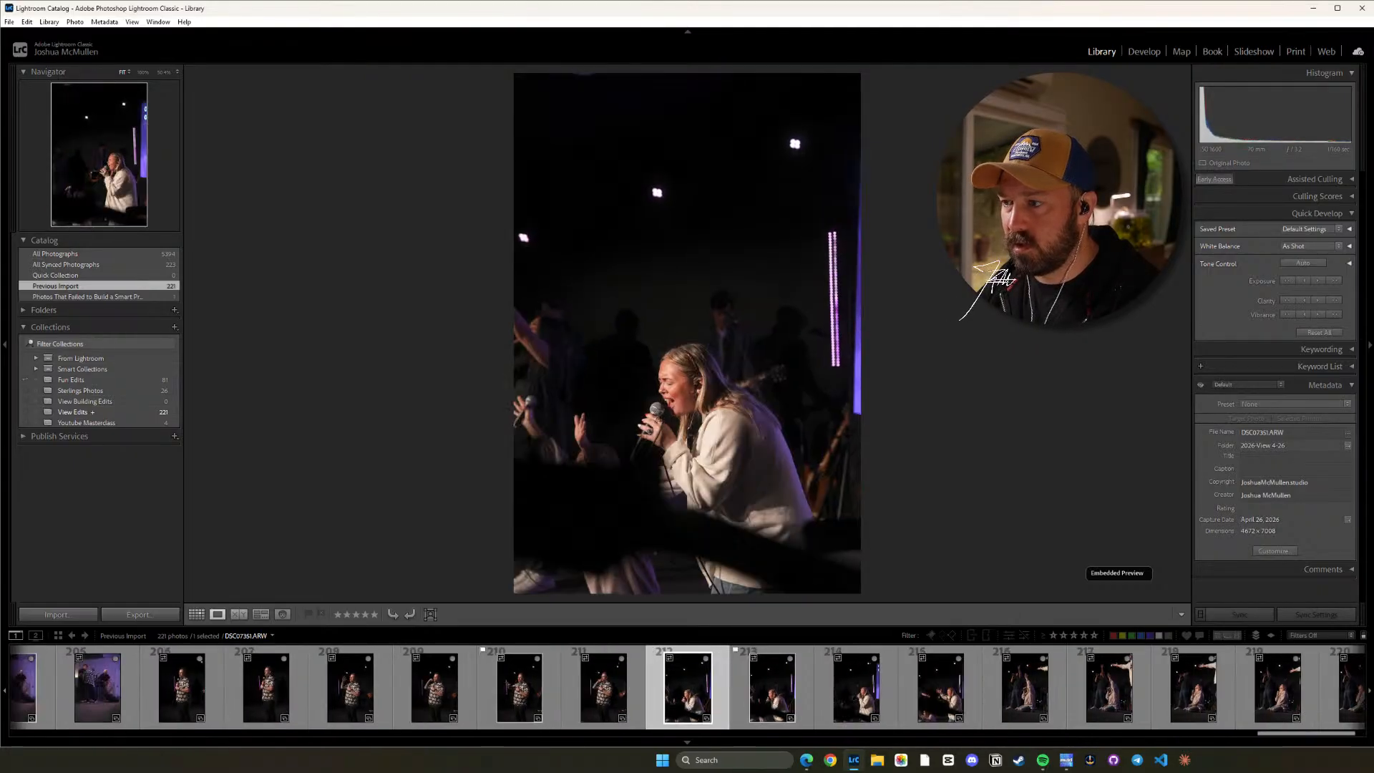
pyautogui.press('Right')
pyautogui.press('Right')
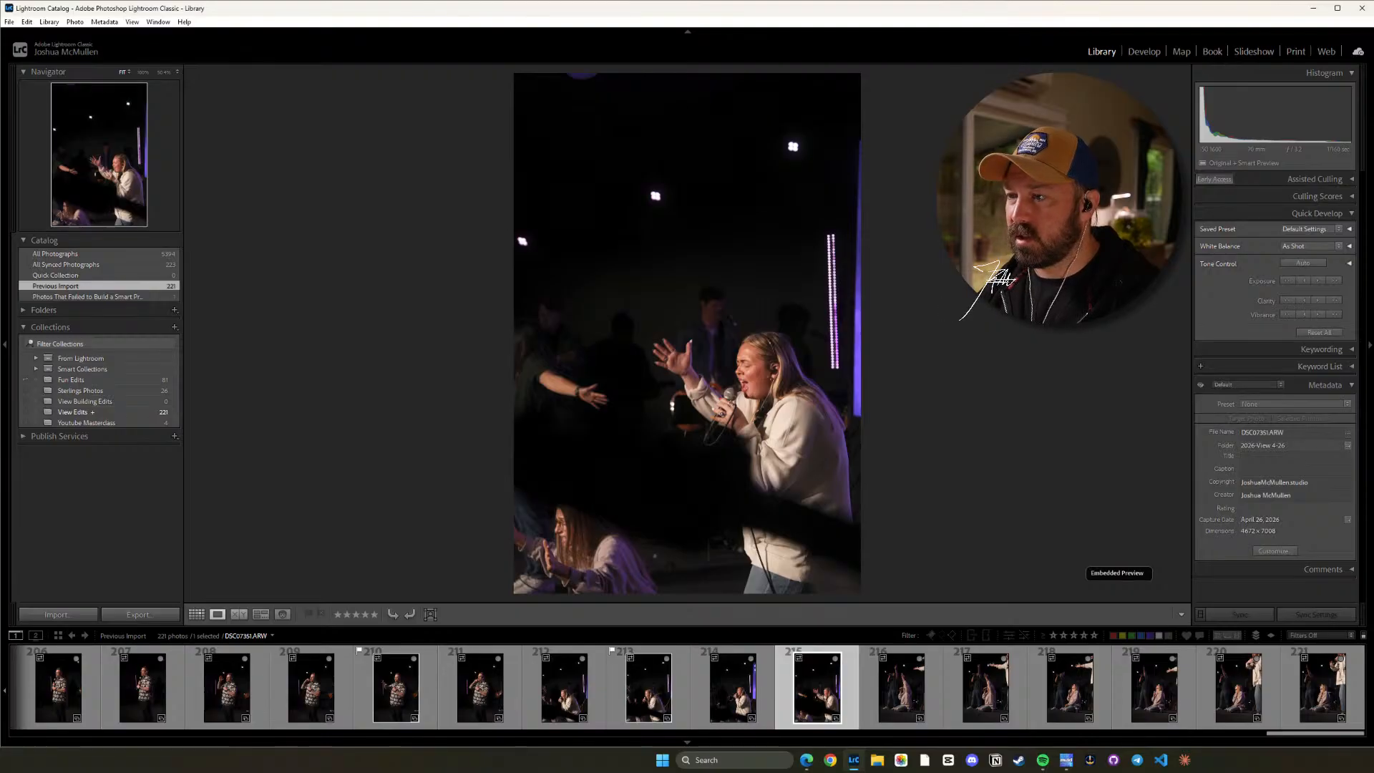
# Review the last frames of the kneeling singer, DSC07352.ARW through DSC07357.ARW, and flag DSC07357.ARW as a pick.
pyautogui.press('Right')
pyautogui.press('Right')
pyautogui.press('Right')
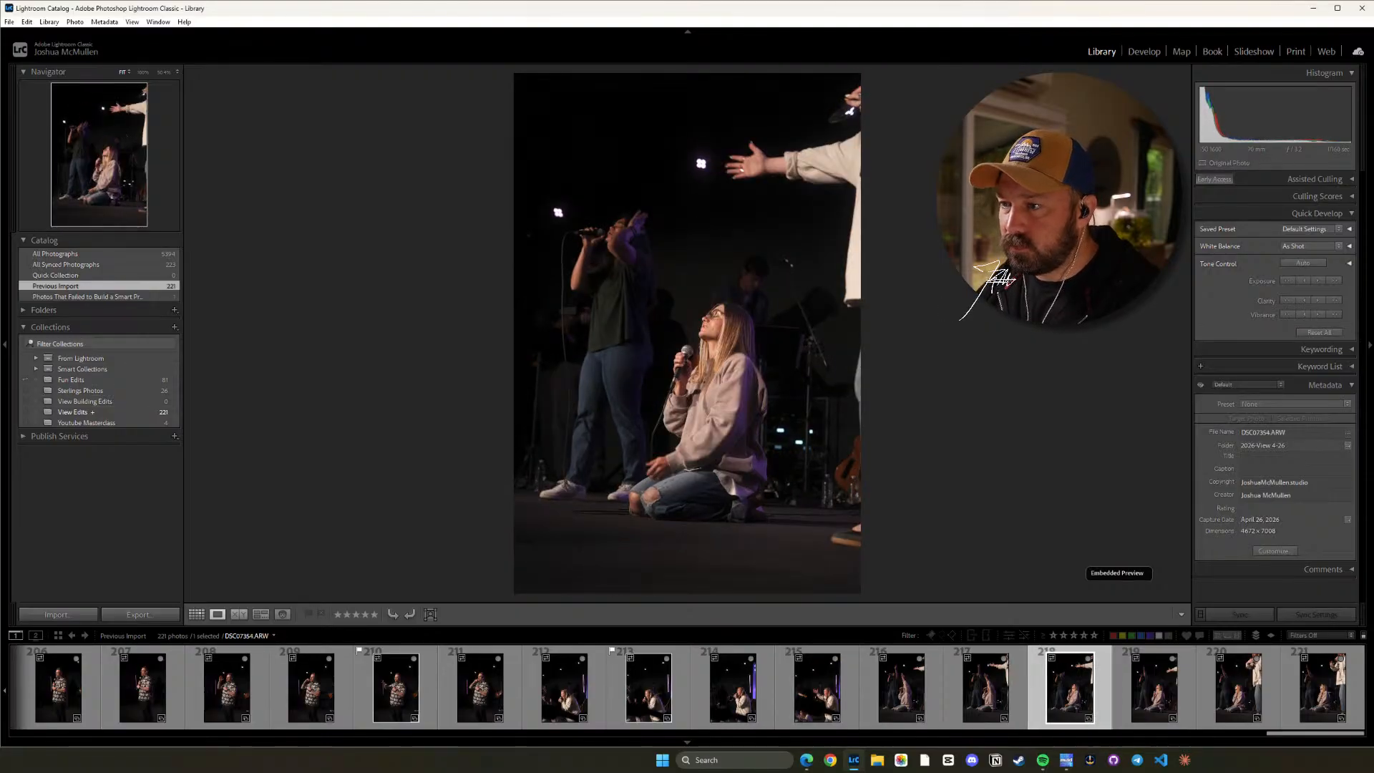
pyautogui.press('Right')
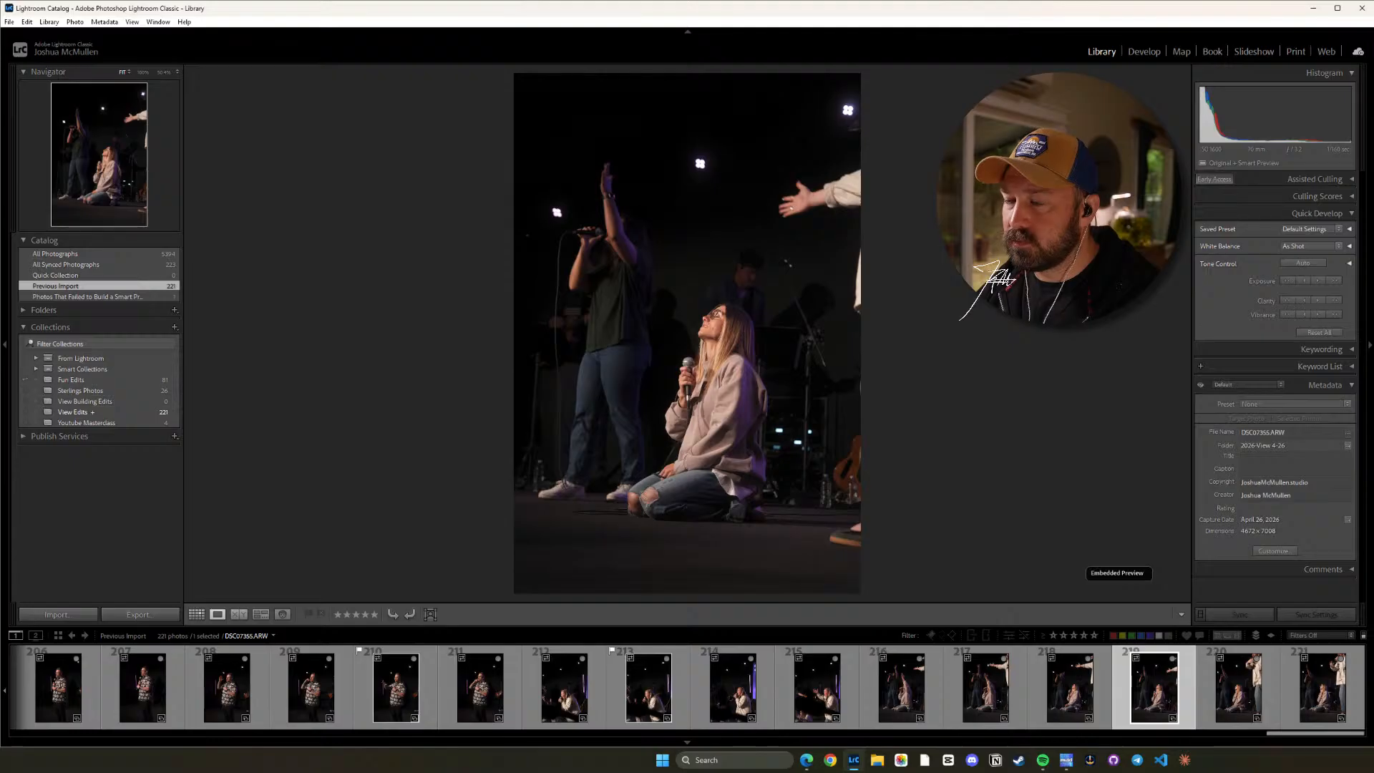
pyautogui.press('Right')
pyautogui.press('Left')
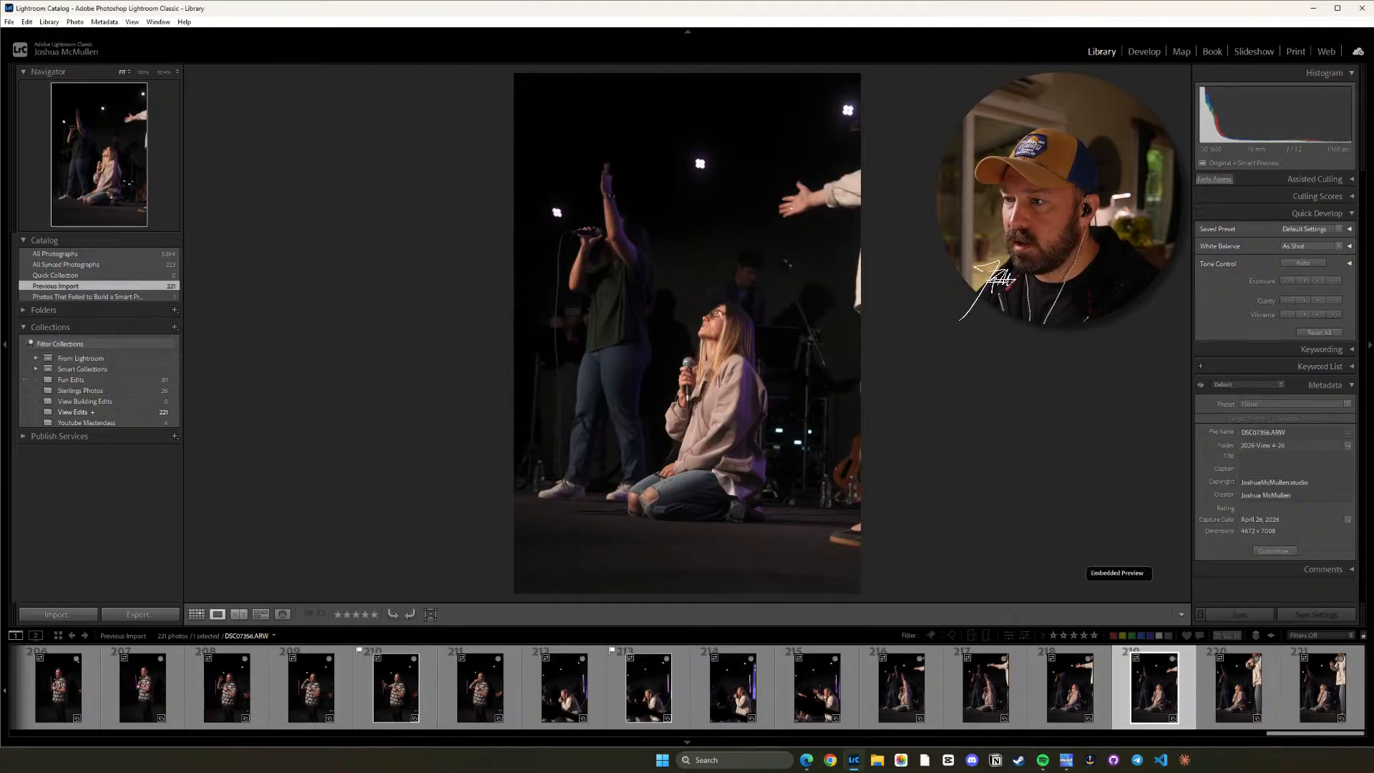
pyautogui.press('Right')
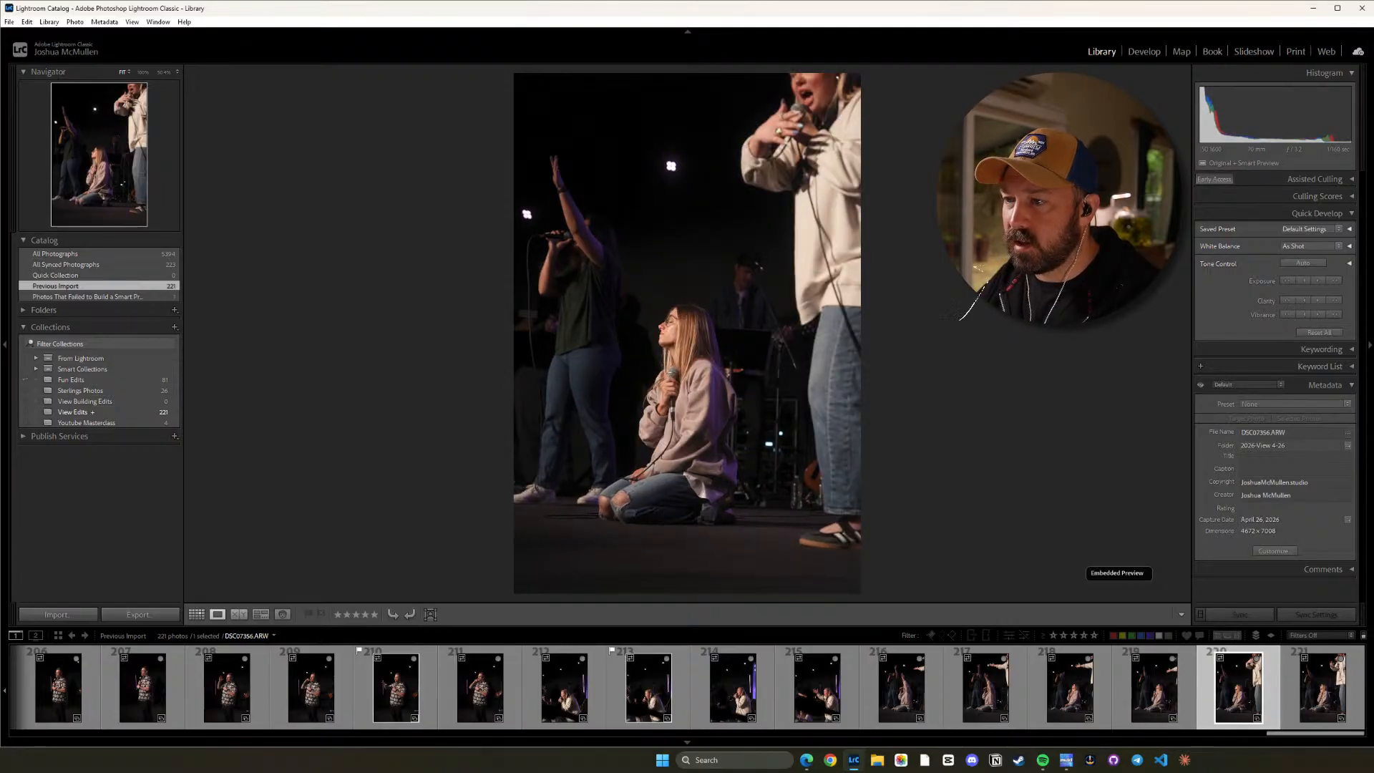
pyautogui.press('Right')
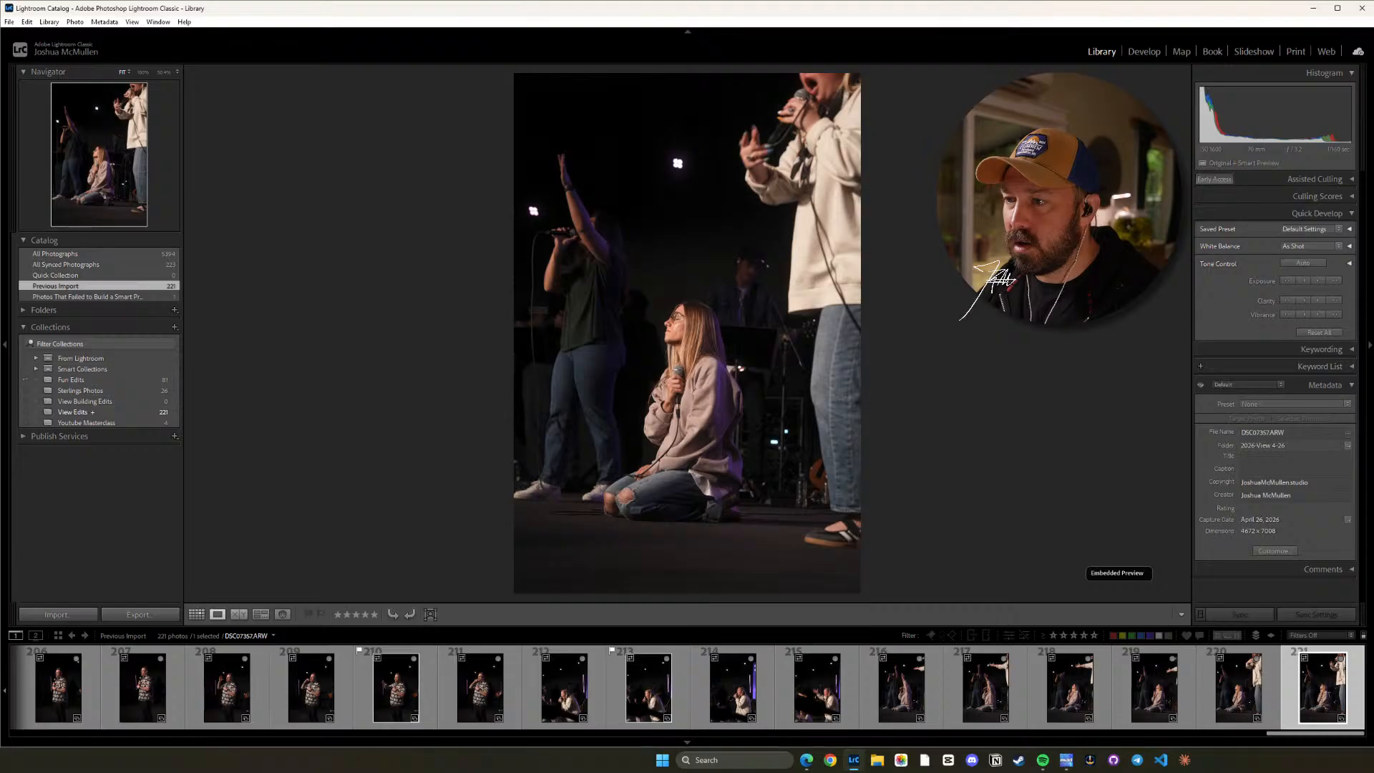
pyautogui.press('p')
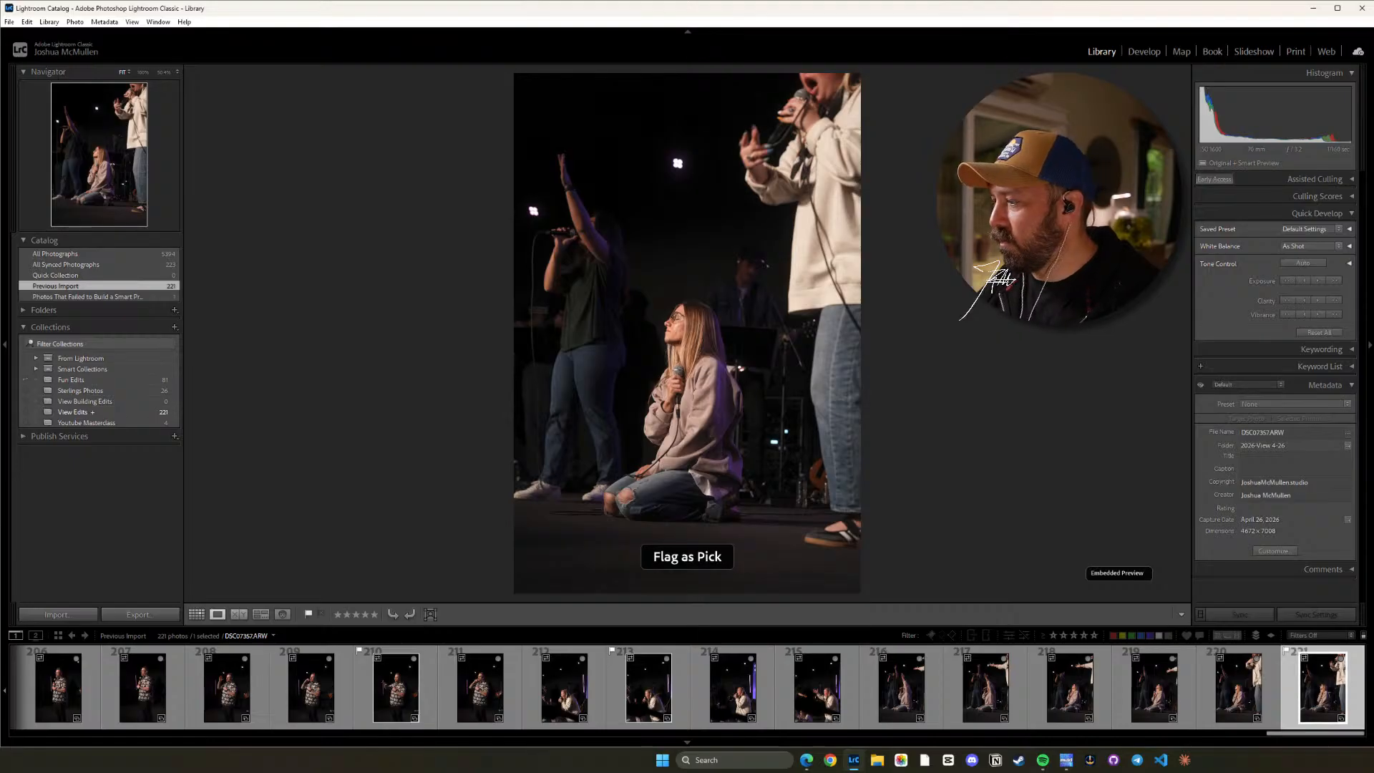
# Compare the flagged final frame DSC07357.ARW back and forth with the similar shots just before it.
pyautogui.press('Left')
pyautogui.press('Left')
pyautogui.press('Right')
pyautogui.press('Right')
pyautogui.press('Left')
pyautogui.press('Left')
pyautogui.press('Left')
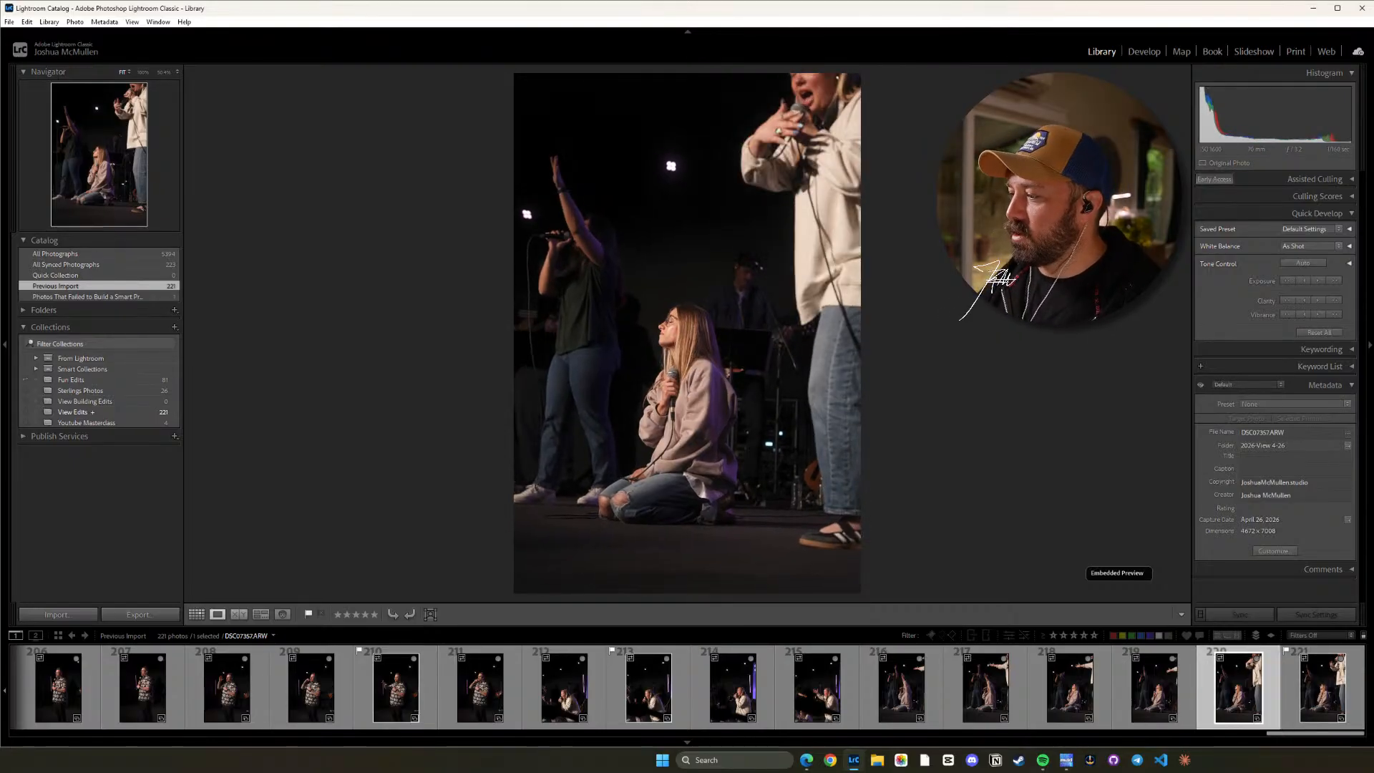
pyautogui.press('Right')
pyautogui.press('Right')
pyautogui.press('Right')
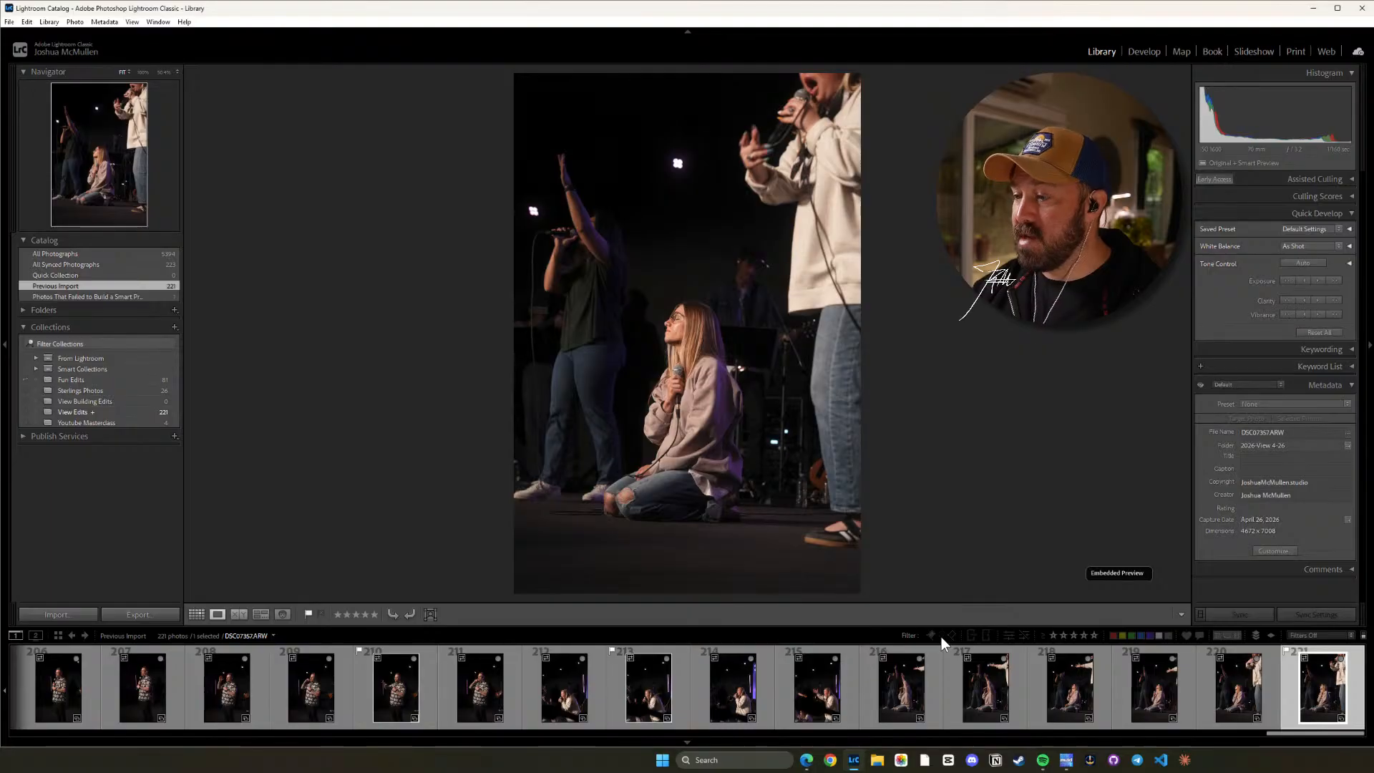
# Filter the previous import to unflagged photos only and look through them in the grid view.
pyautogui.hotkey('ctrl', 'l')
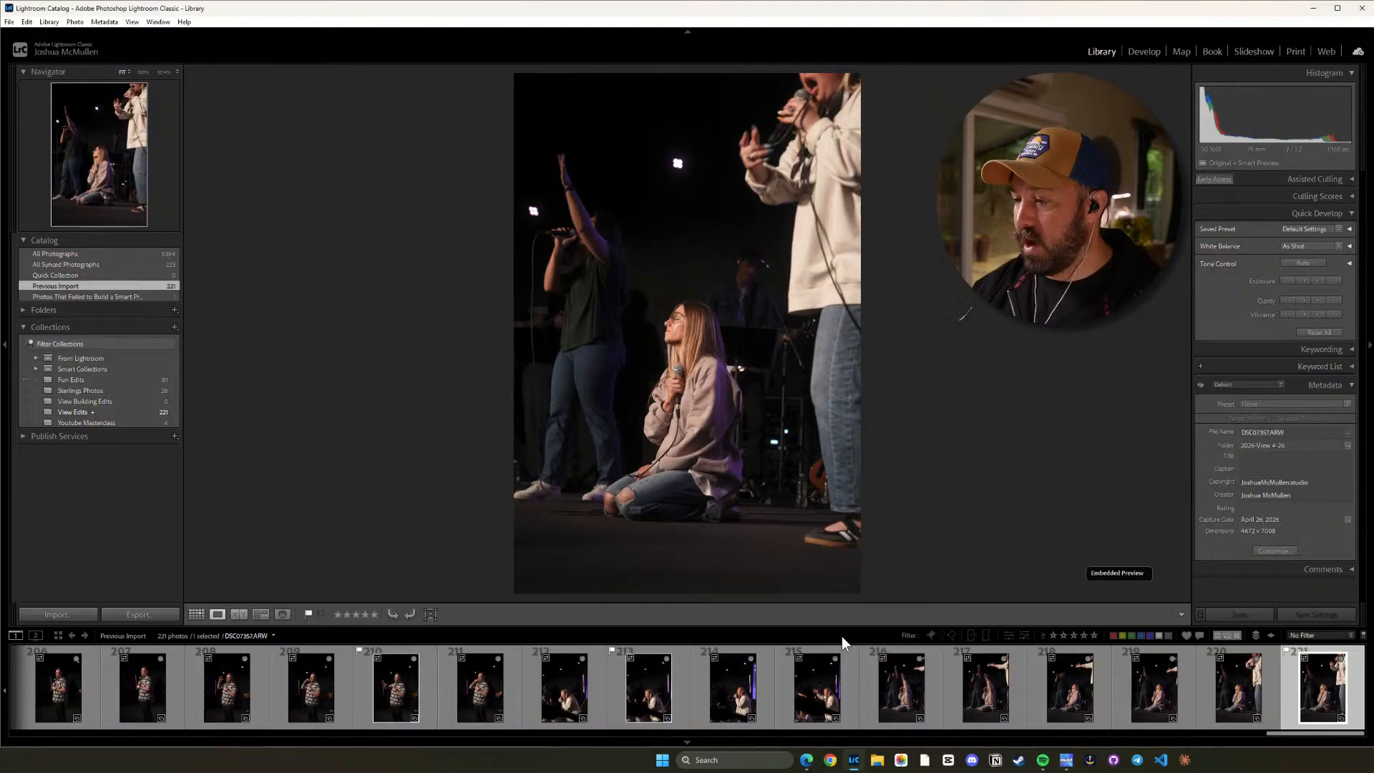
pyautogui.click(941, 634)
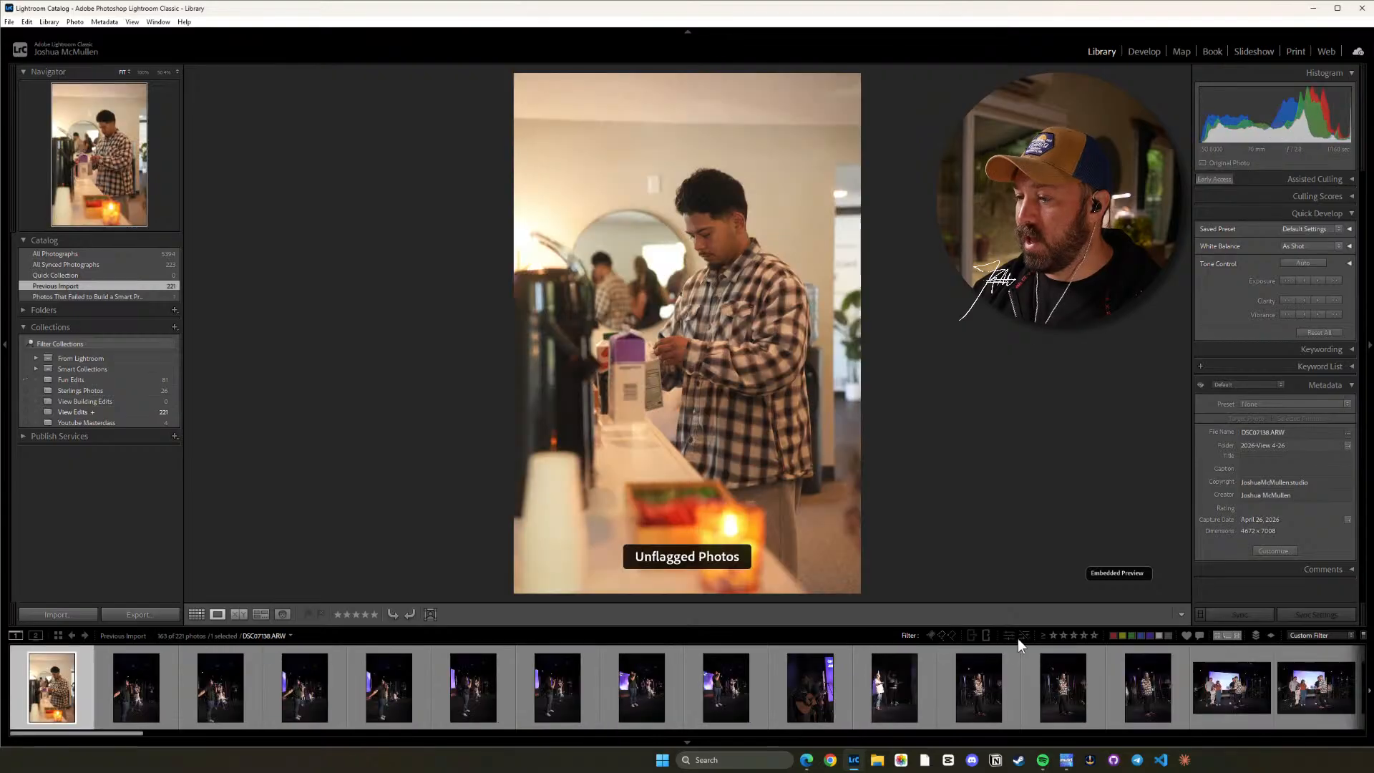
pyautogui.click(196, 613)
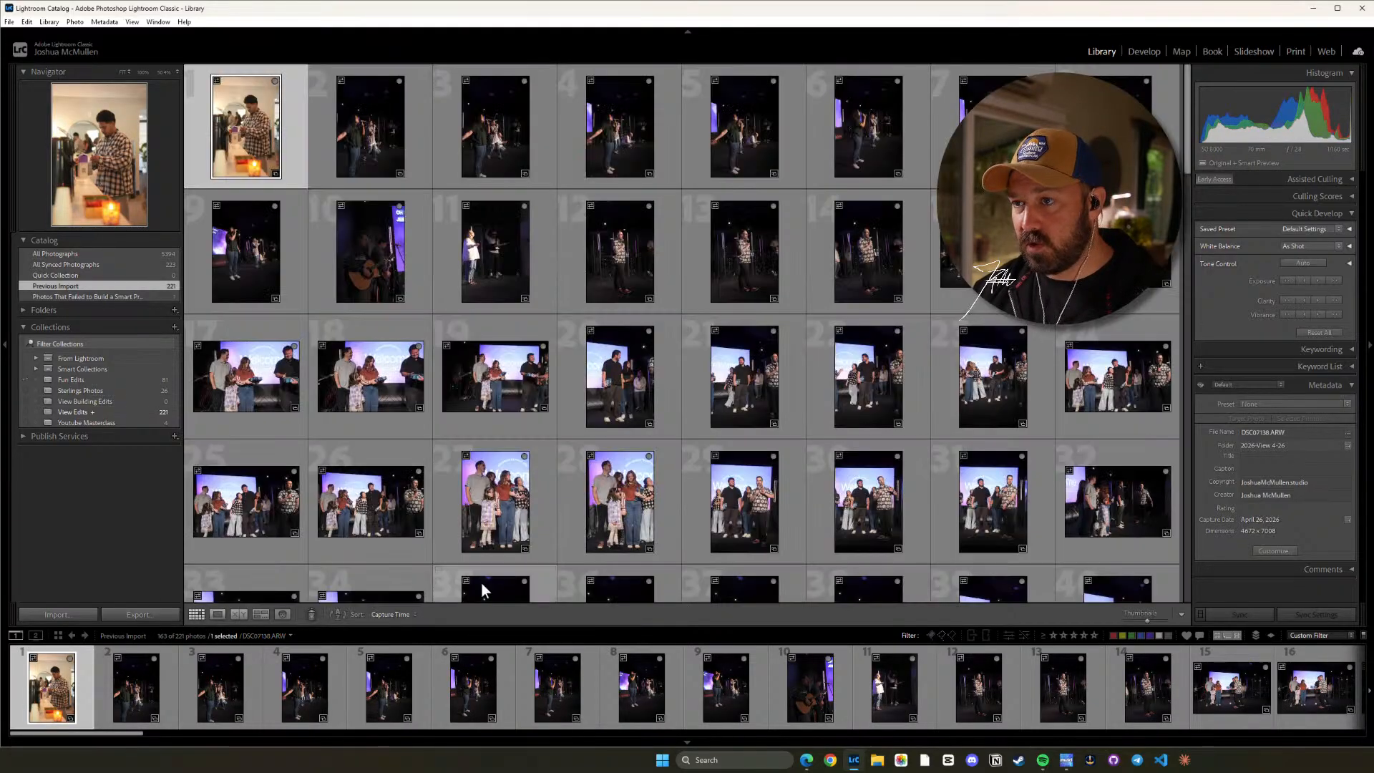
pyautogui.moveTo(1186, 98); pyautogui.dragTo(1185, 236)
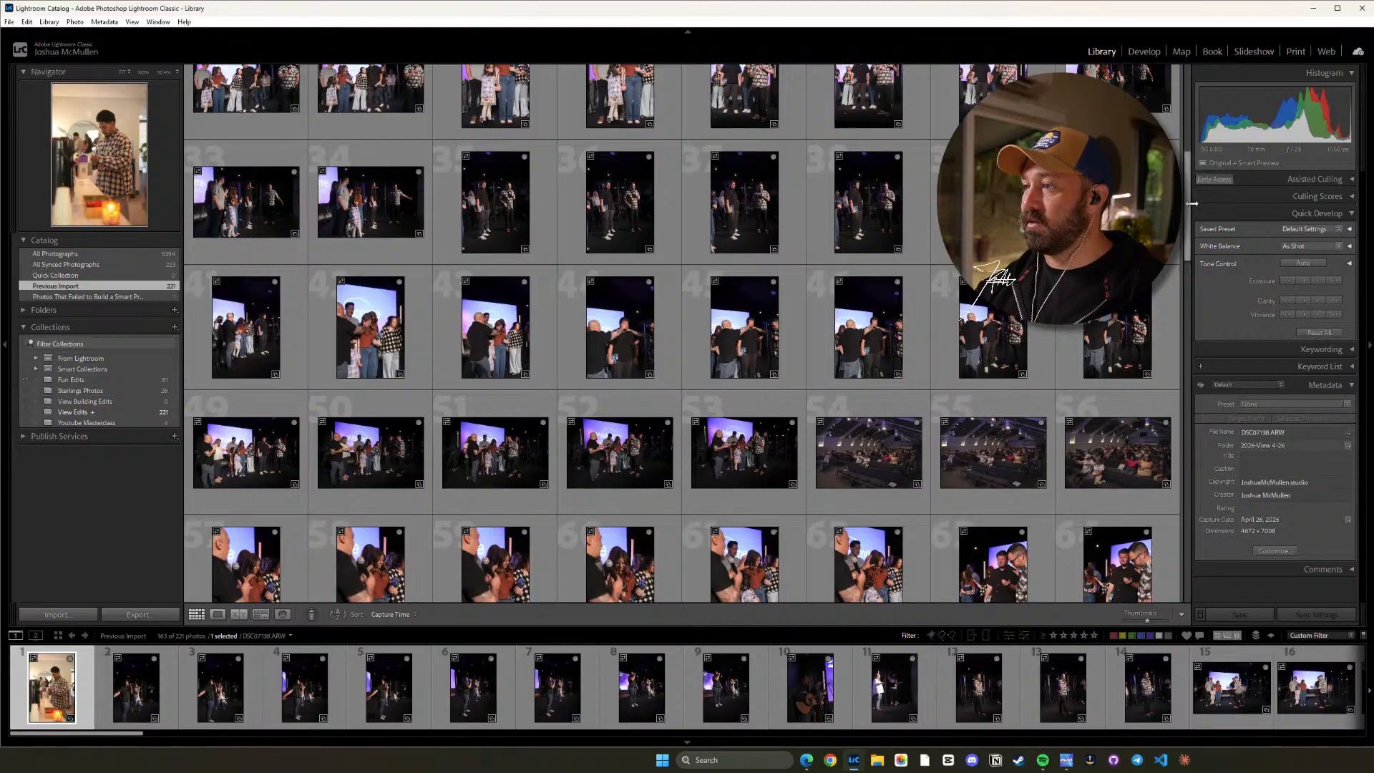
pyautogui.moveTo(1186, 200); pyautogui.dragTo(1188, 139)
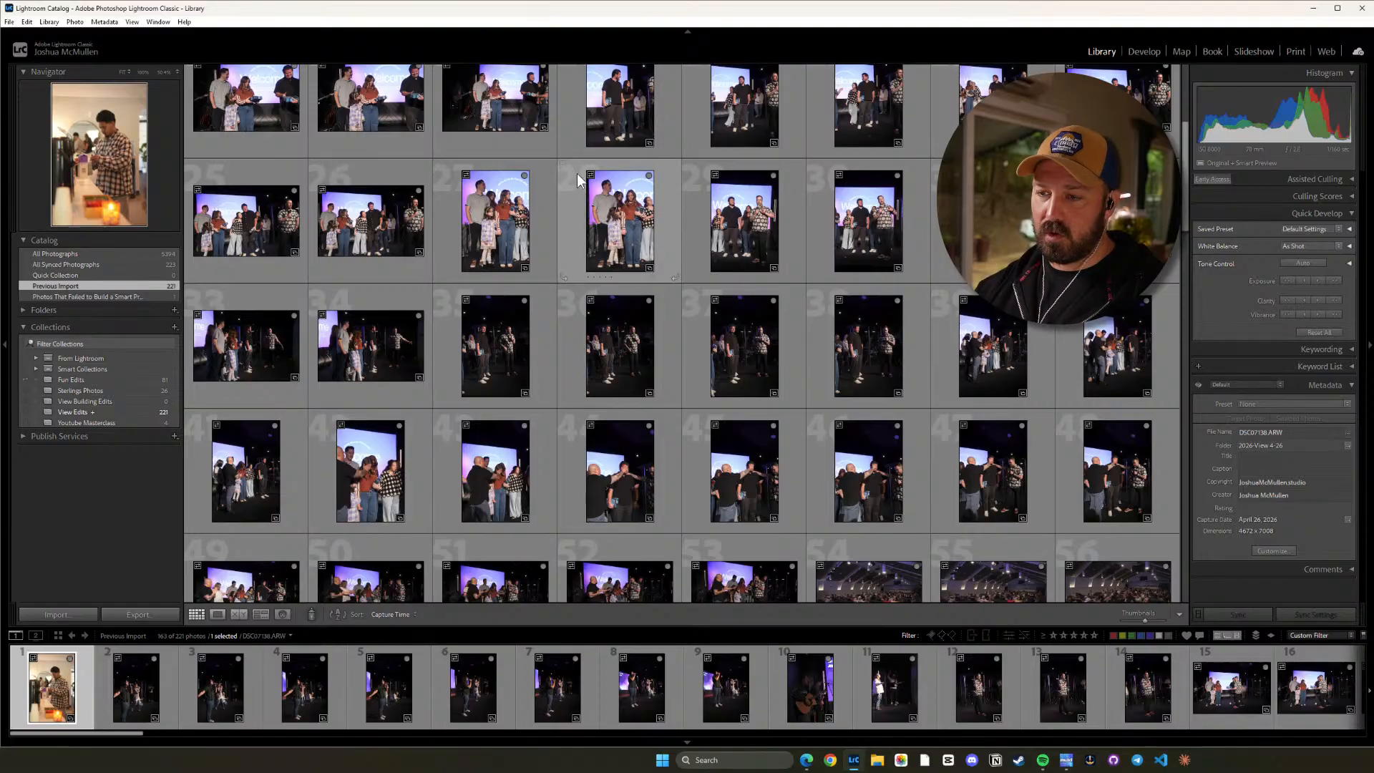
pyautogui.scroll(2, 1184, 185)
pyautogui.scroll(3, 1184, 184)
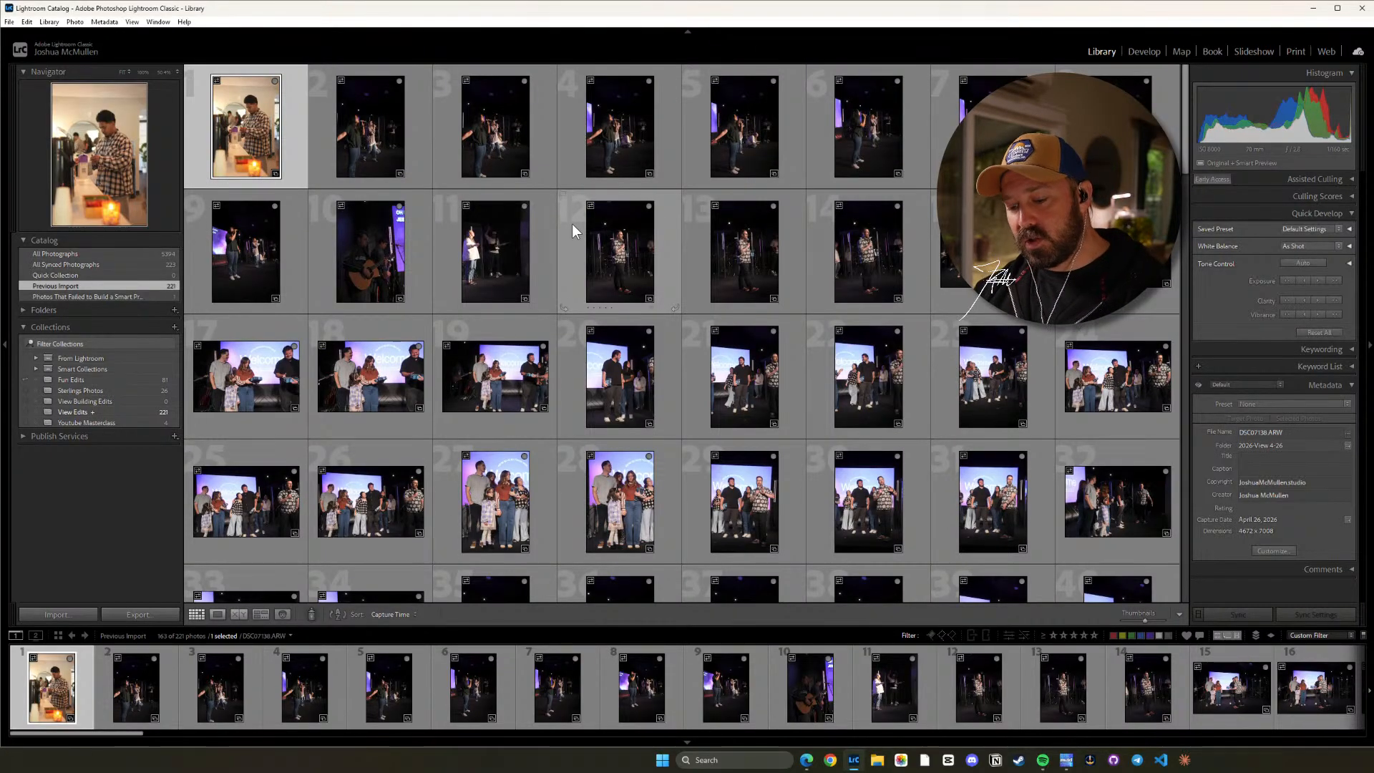
# Delete all the unflagged photos from the catalog and clear the unflagged filter to show the remaining picks.
pyautogui.hotkey('ctrl', 'a')
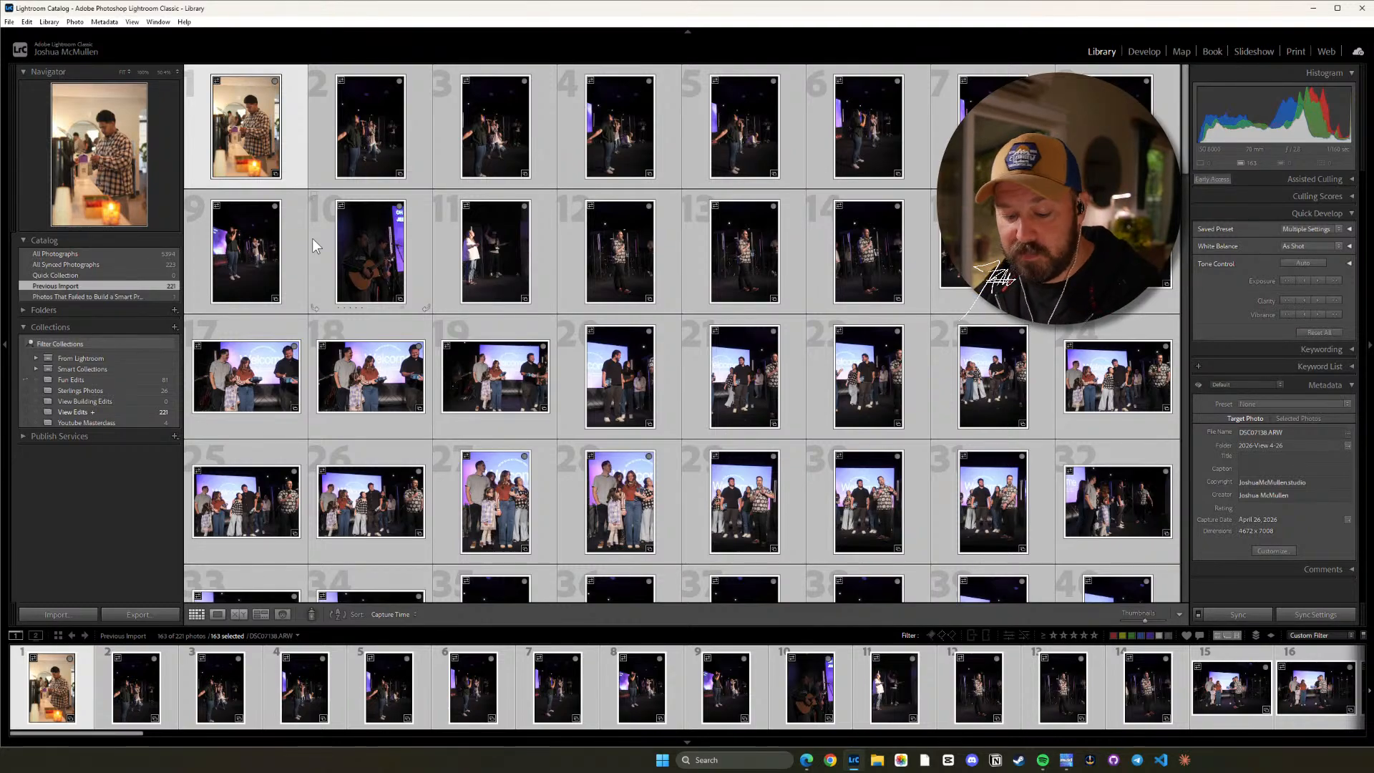
pyautogui.press('alt')
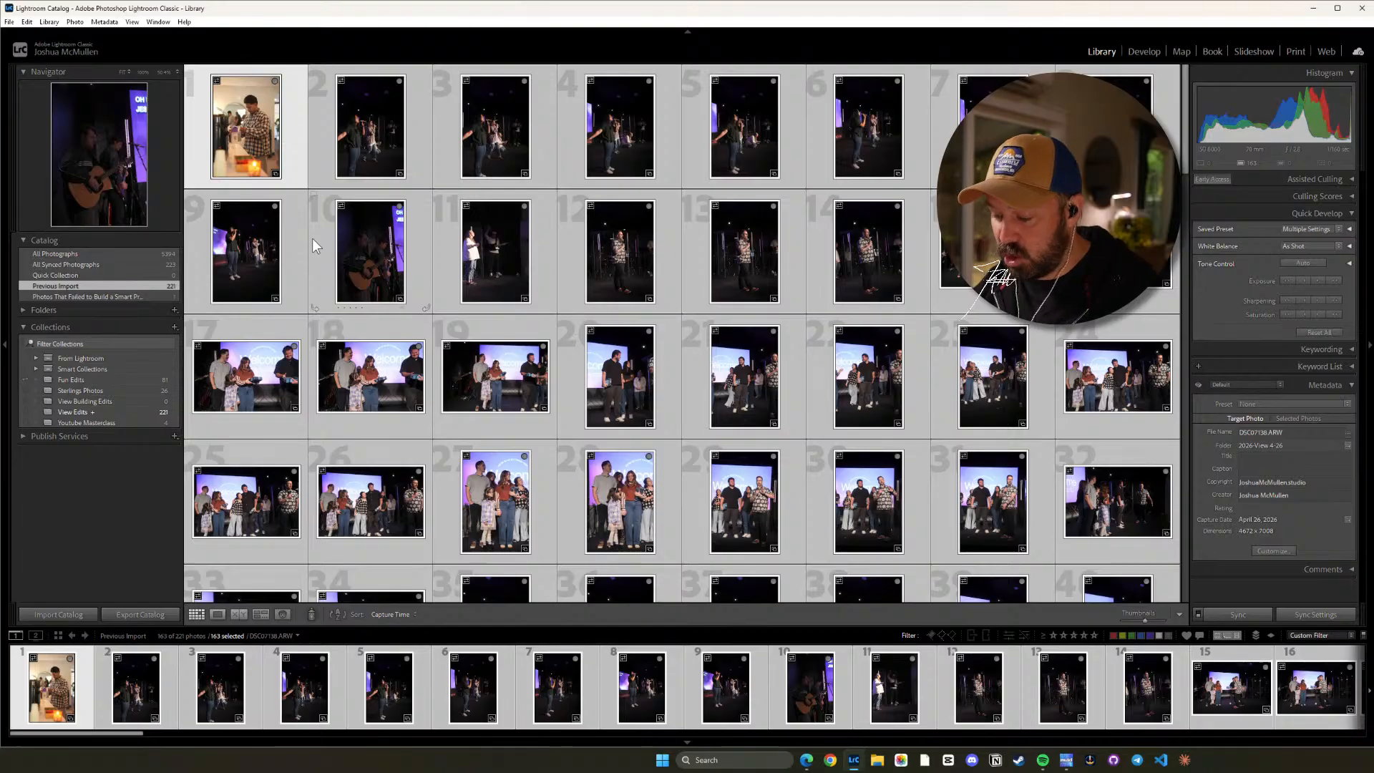
pyautogui.hotkey('ctrl', 'alt', 'shift', 'Delete')
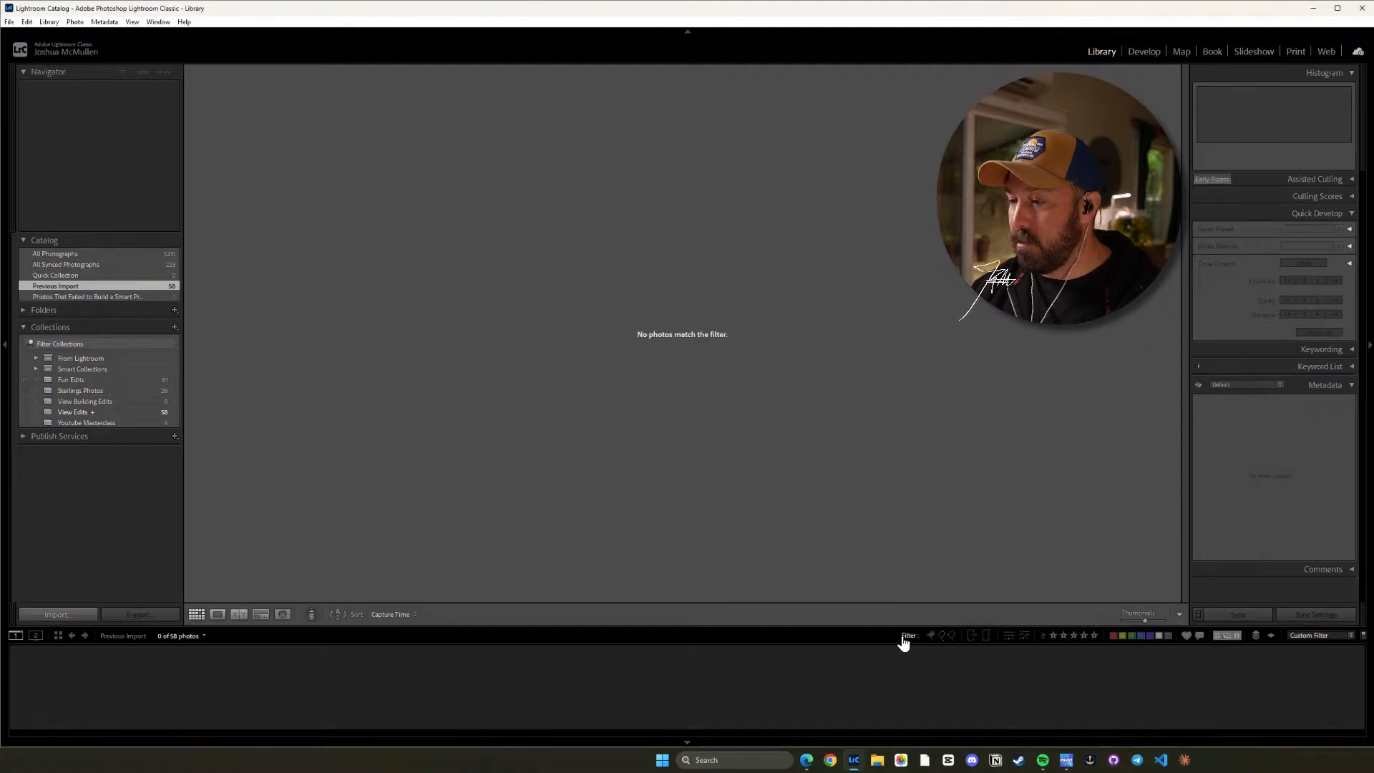
pyautogui.click(942, 636)
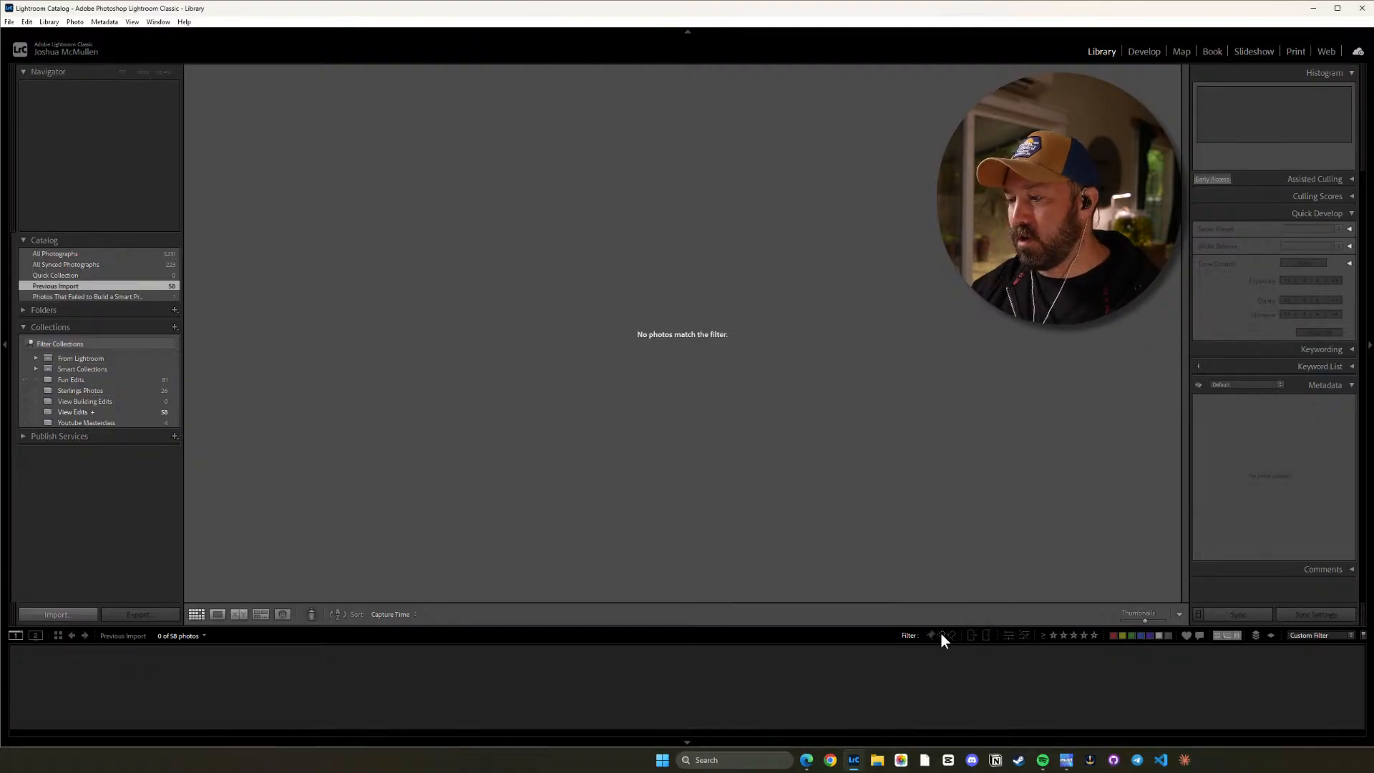
pyautogui.click(941, 634)
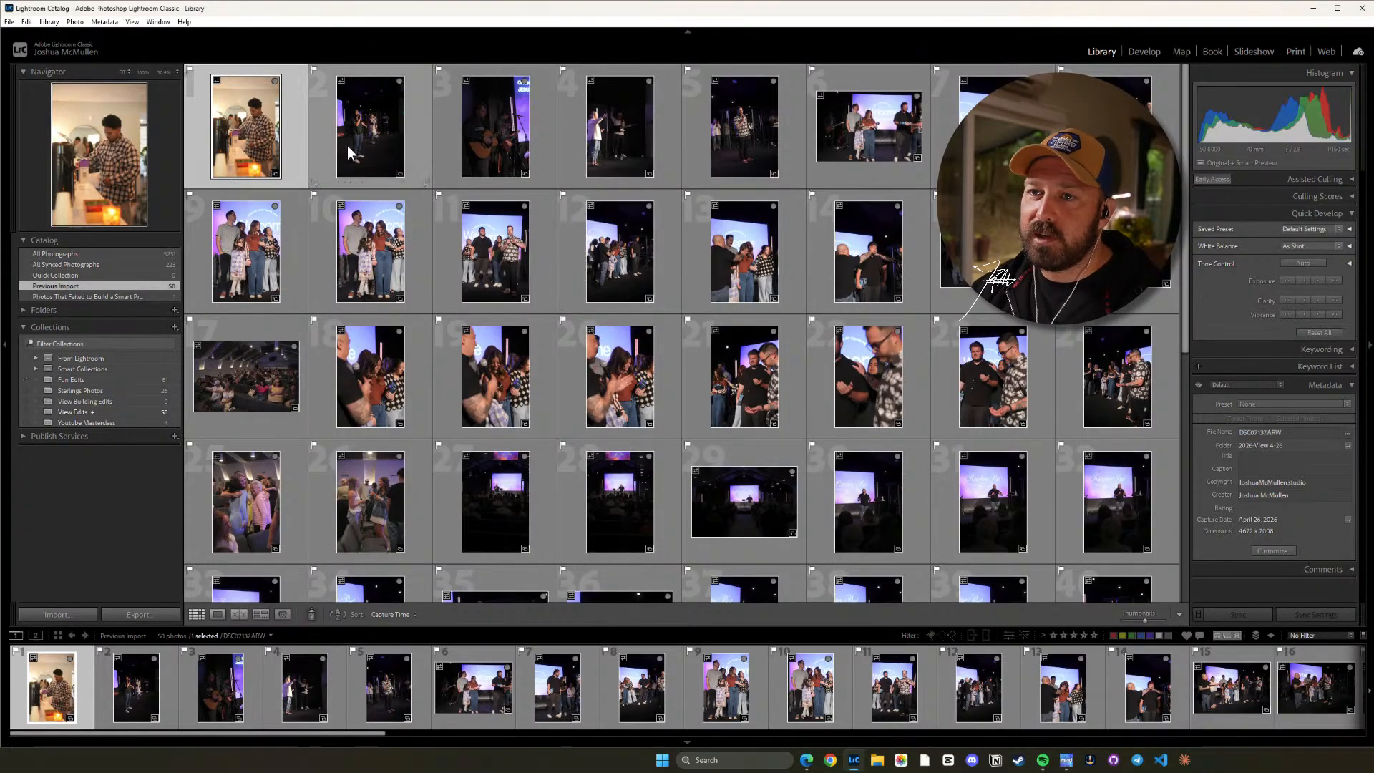
# Open the first pick, the man in the plaid shirt, in Develop and set its white balance to Temp 5500 and Tint +10.
pyautogui.click(1143, 51)
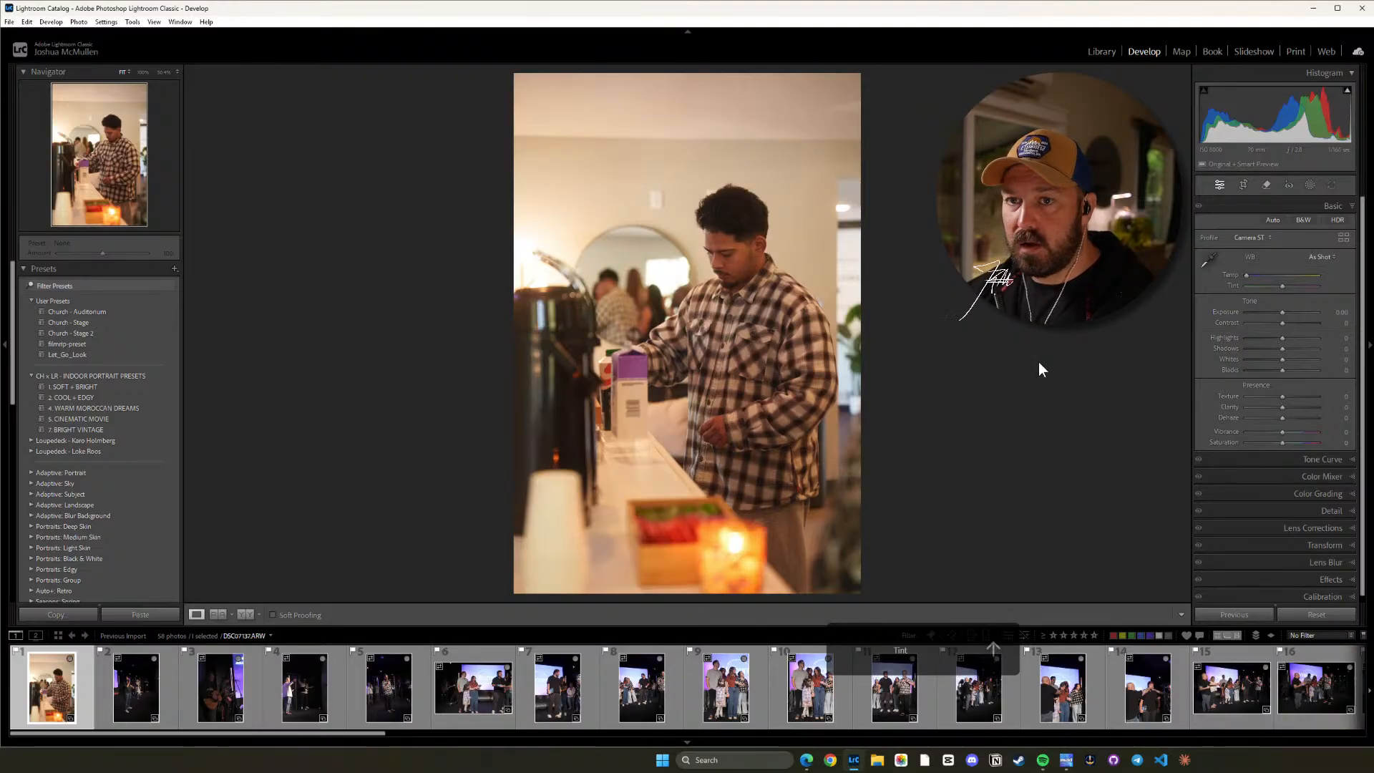
pyautogui.doubleClick(1292, 284)
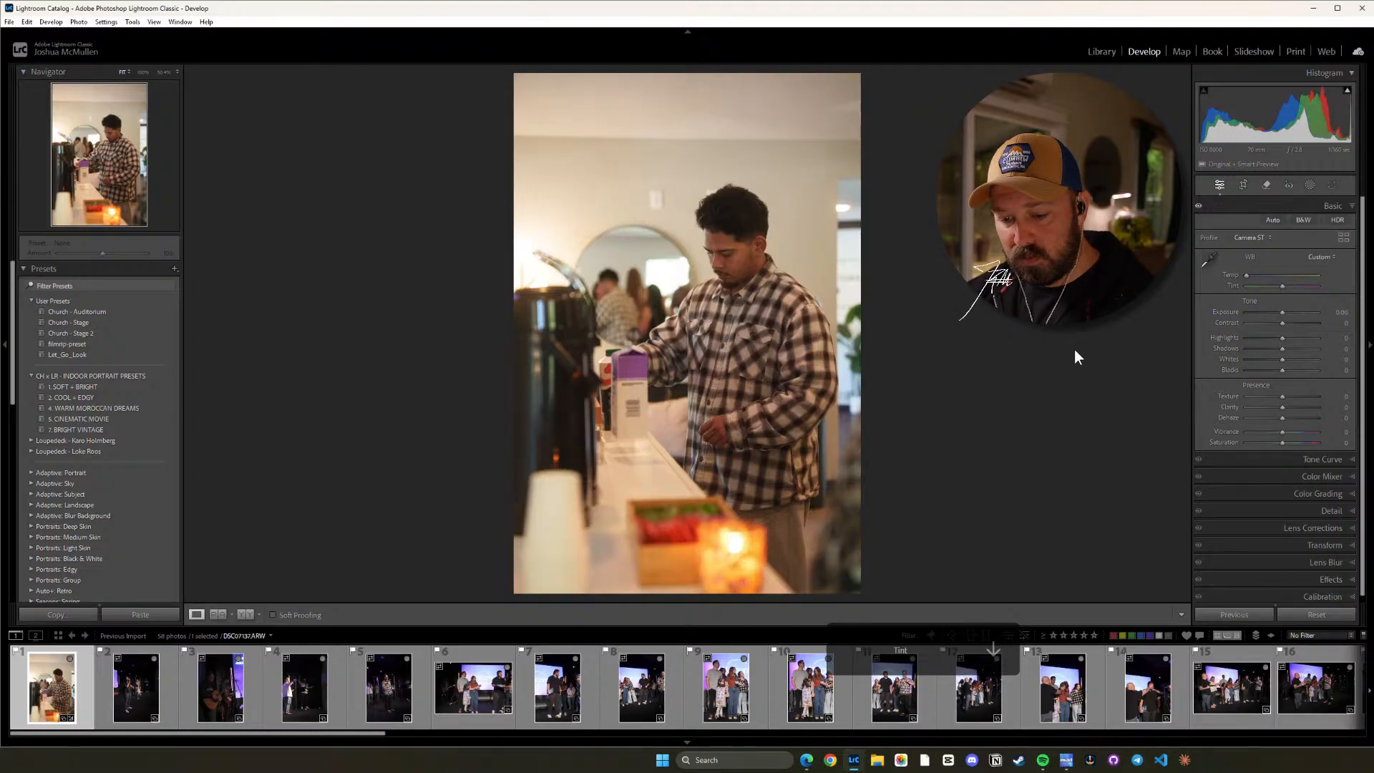
pyautogui.hotkey('ctrl', "'")
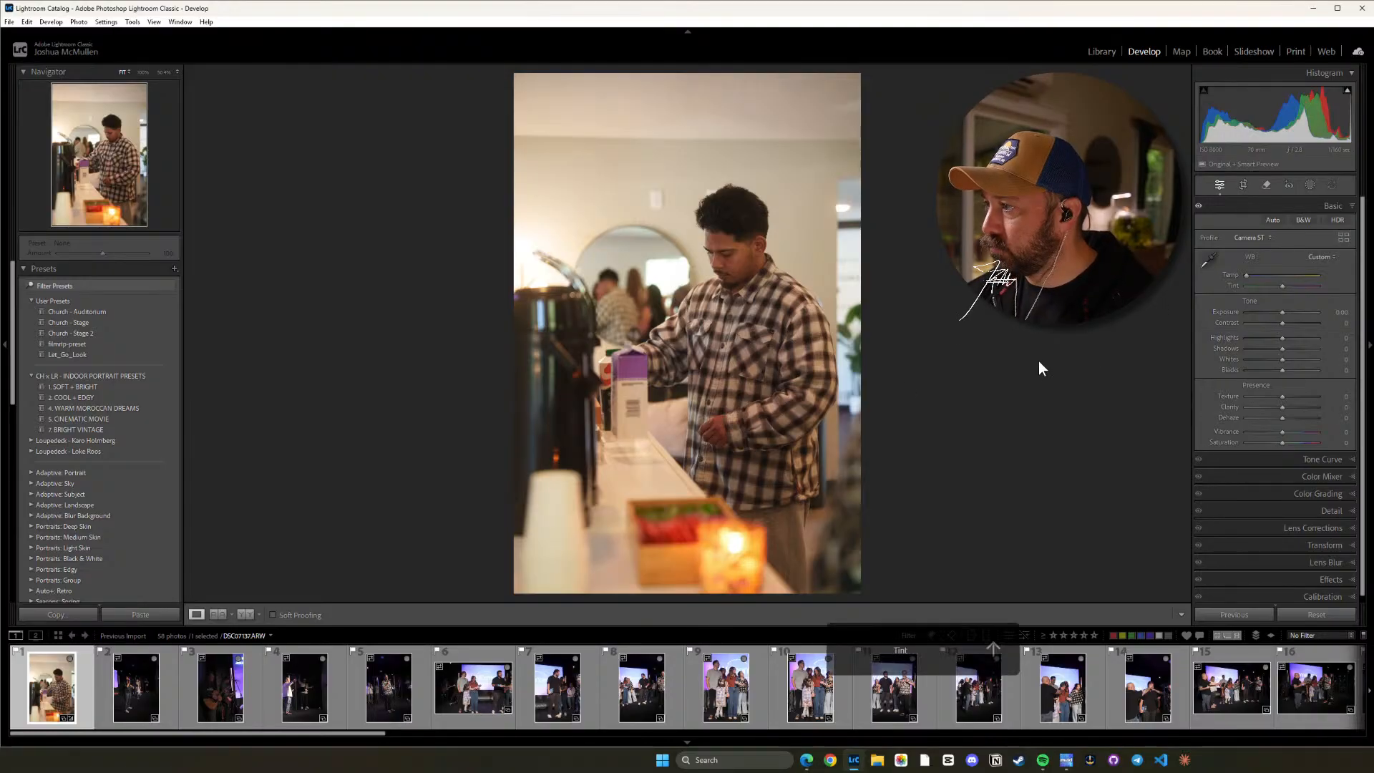
pyautogui.click(1101, 51)
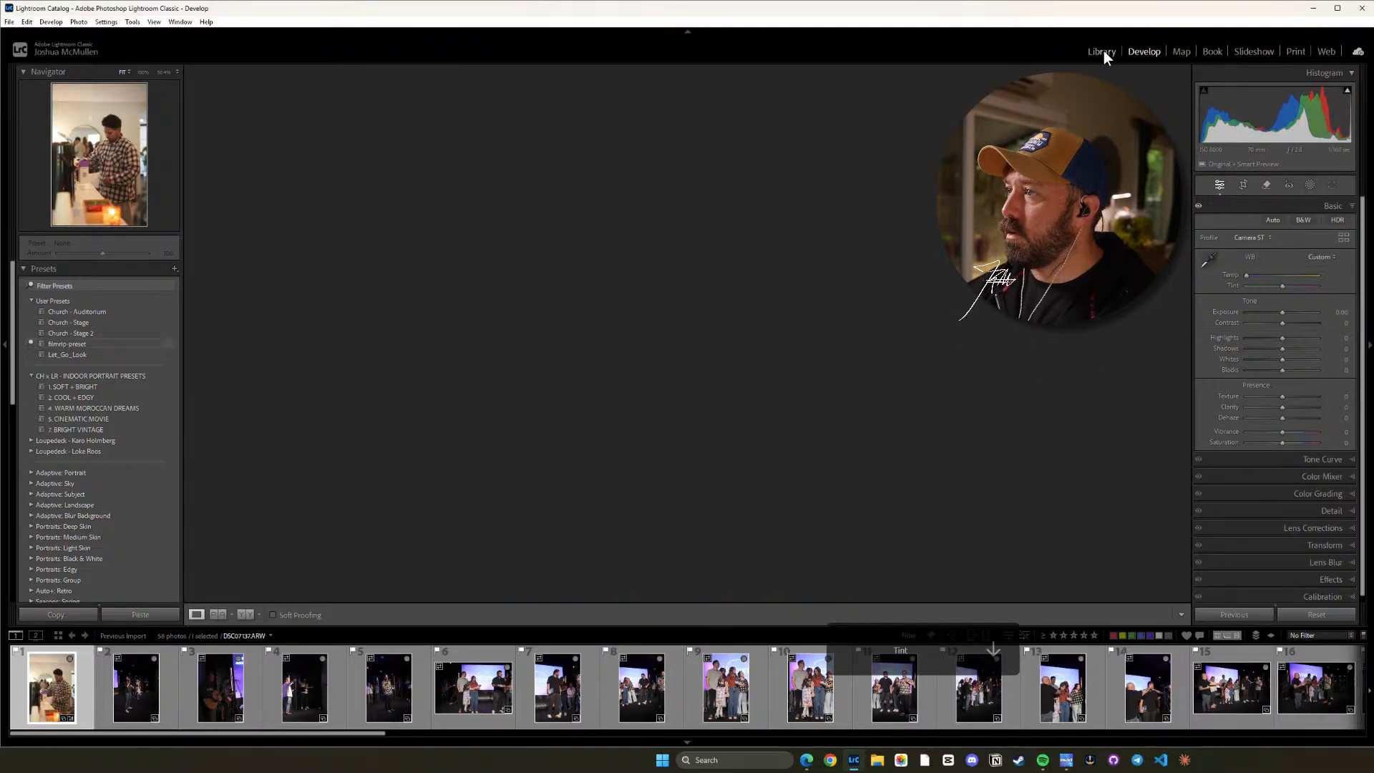
pyautogui.click(1143, 52)
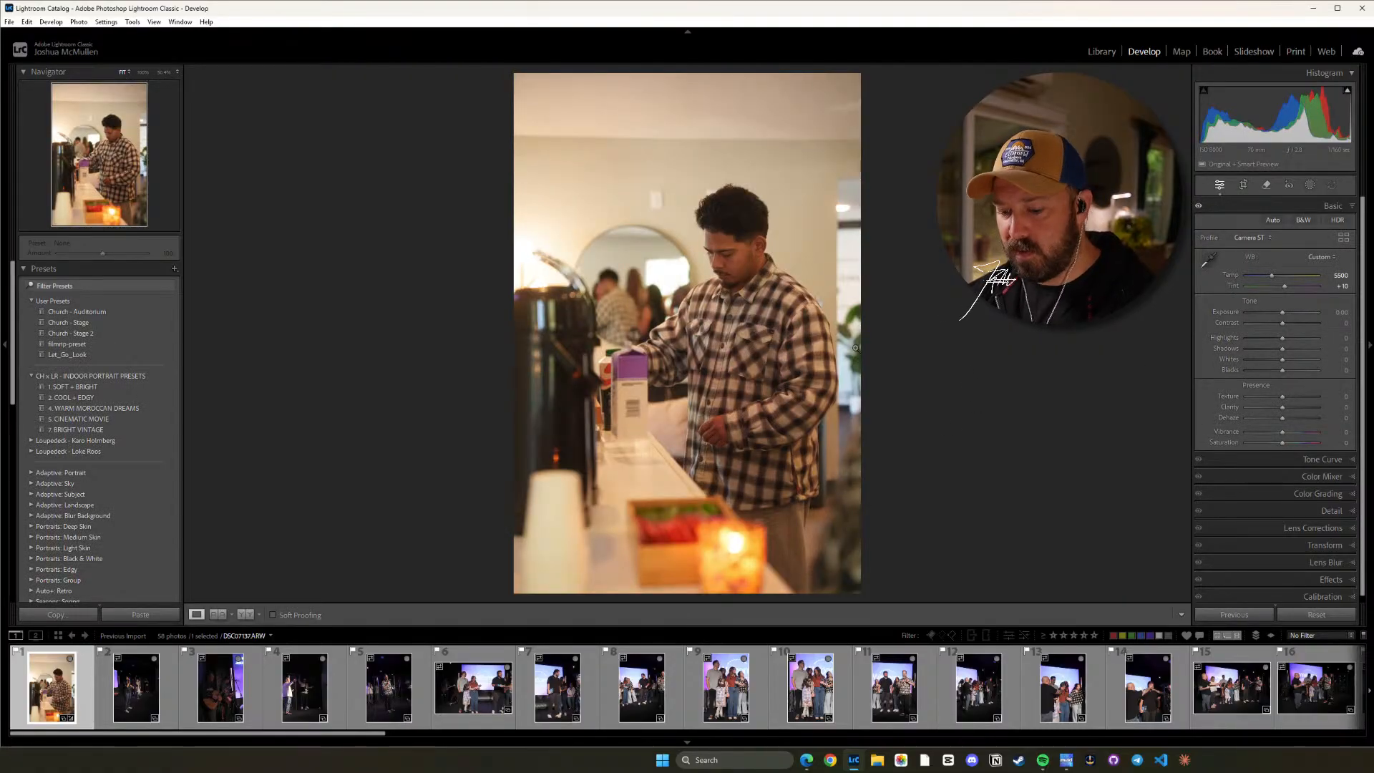
# Fine-tune the Tint of the plaid shirt photo to +12.
pyautogui.press('=')
pyautogui.press('=')
pyautogui.press('=')
pyautogui.press('=')
pyautogui.press('=')
pyautogui.press('=')
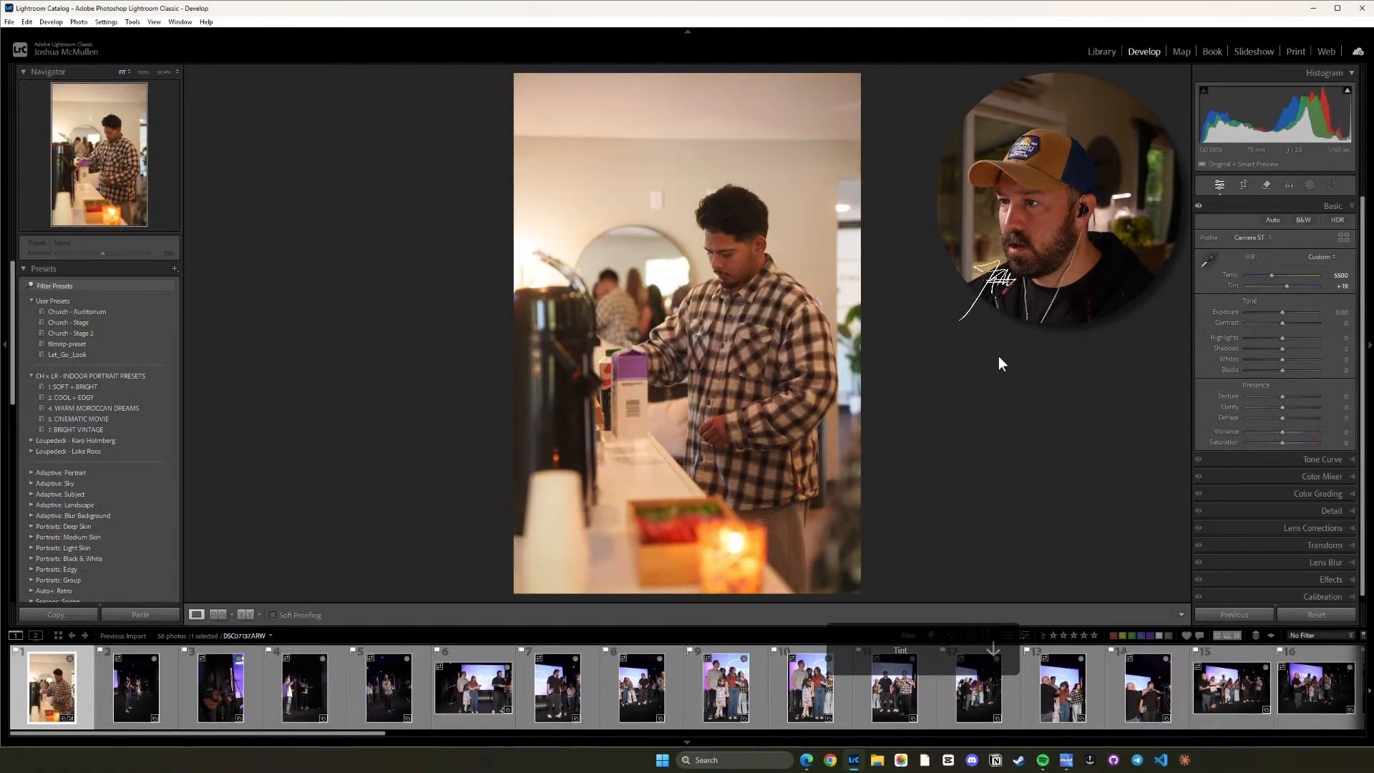
pyautogui.press('=')
pyautogui.press('=')
pyautogui.press('-')
pyautogui.press('=')
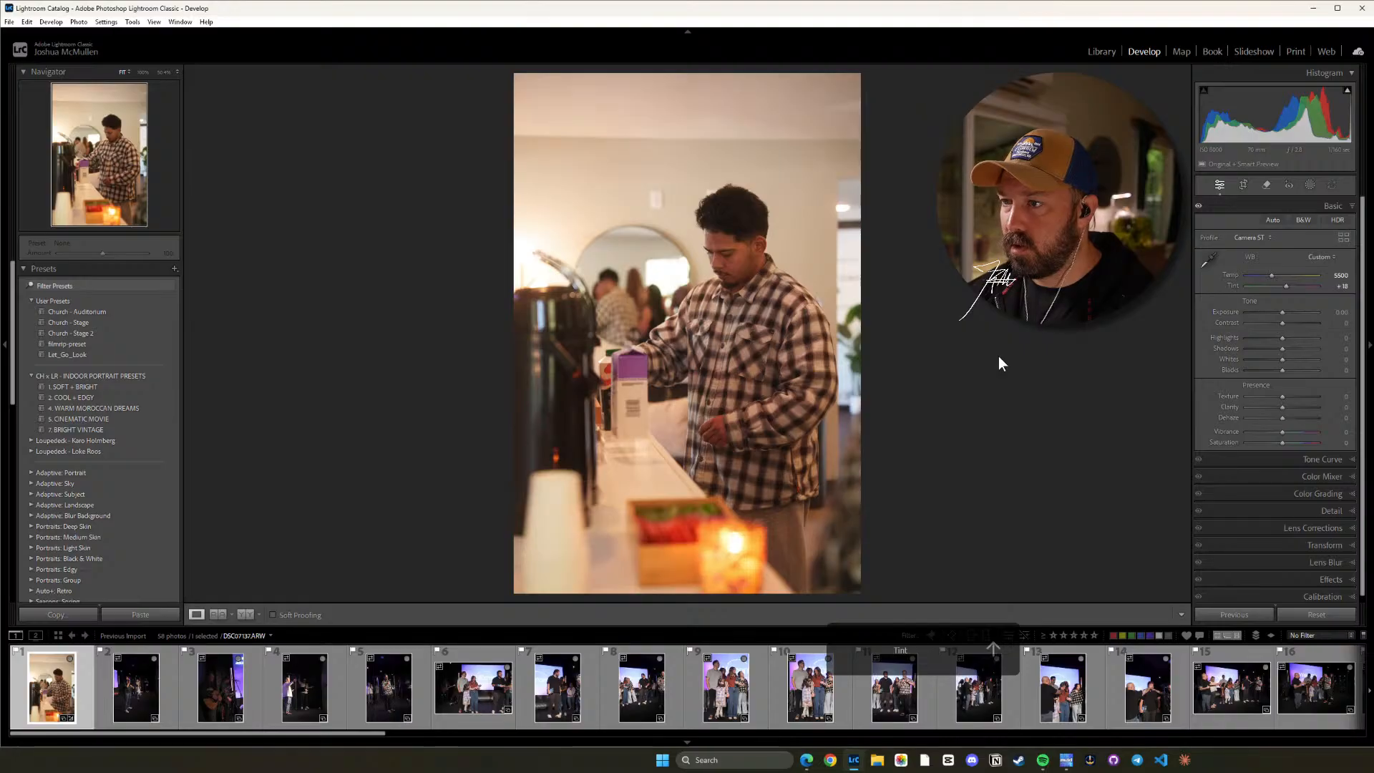
pyautogui.press('-')
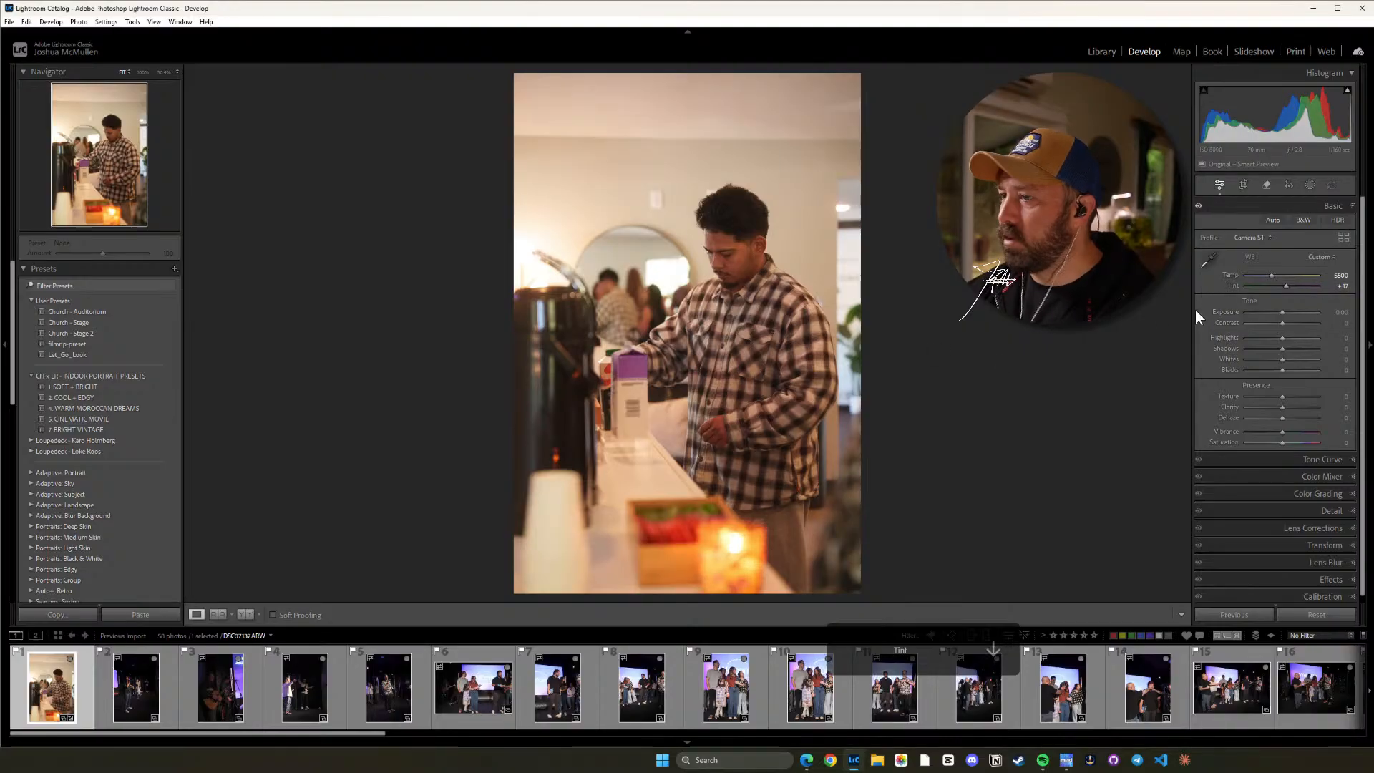
pyautogui.press('-')
pyautogui.press('-')
pyautogui.press('-')
pyautogui.press('-')
pyautogui.press('-')
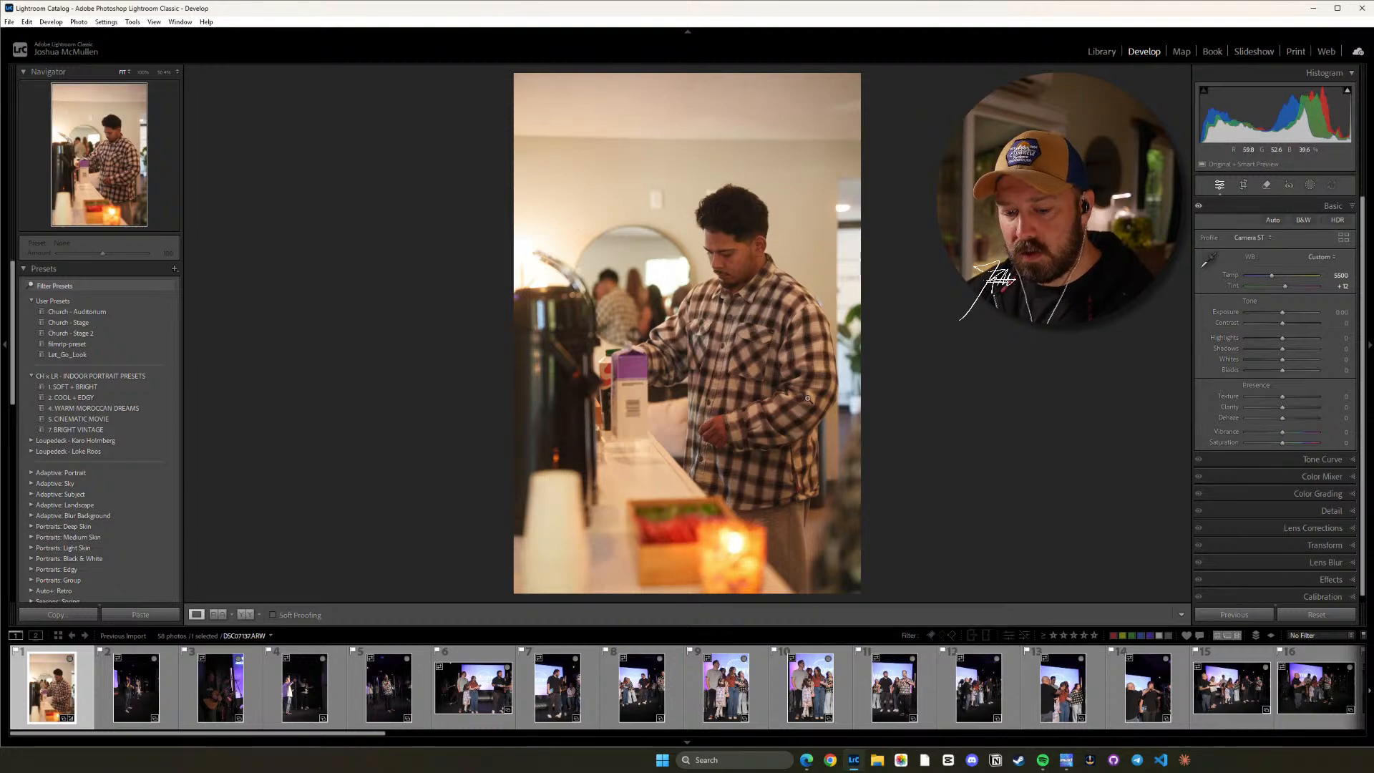
# Raise the plaid shirt photo's Exposure to +0.60 and Contrast to +9.
pyautogui.press('=')
pyautogui.press('=')
pyautogui.press('=')
pyautogui.press('=')
pyautogui.press('=')
pyautogui.press('=')
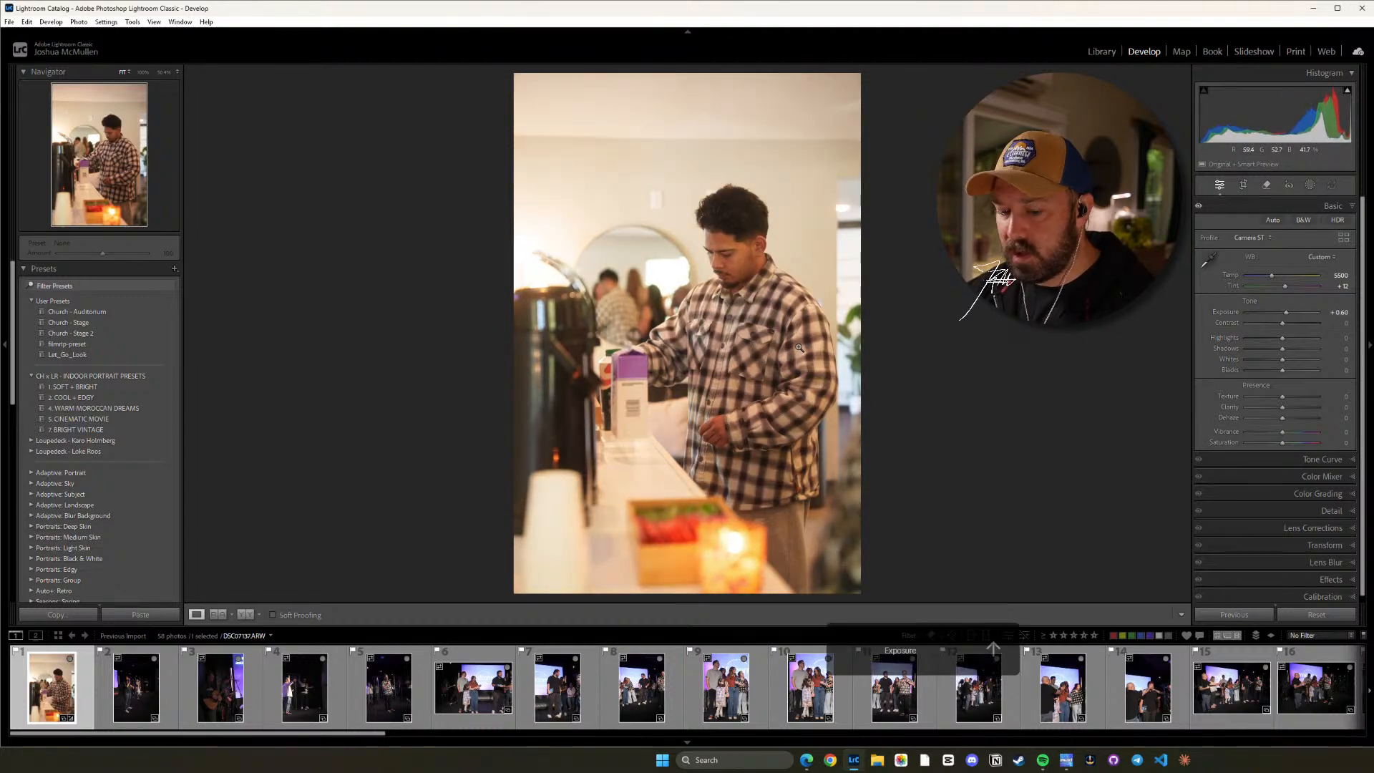
pyautogui.press('=')
pyautogui.press('=')
pyautogui.press('=')
pyautogui.press('=')
pyautogui.press('=')
pyautogui.press('=')
pyautogui.press('=')
pyautogui.press('=')
pyautogui.press('=')
pyautogui.press('=')
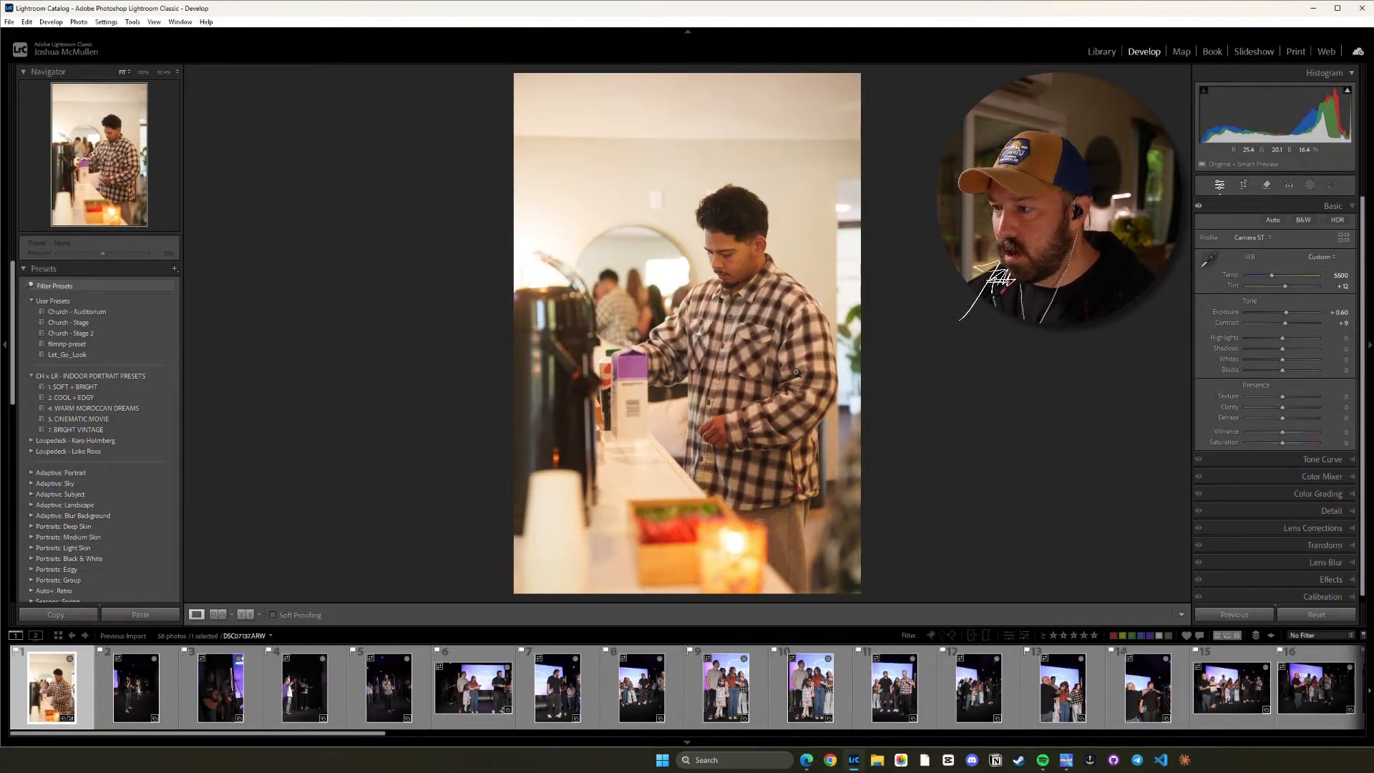
# Set the plaid shirt photo's Shadows to -7 and Highlights to +10.
pyautogui.press('-')
pyautogui.press('-')
pyautogui.press('-')
pyautogui.press('-')
pyautogui.press('-')
pyautogui.press('-')
pyautogui.press('-')
pyautogui.press('-')
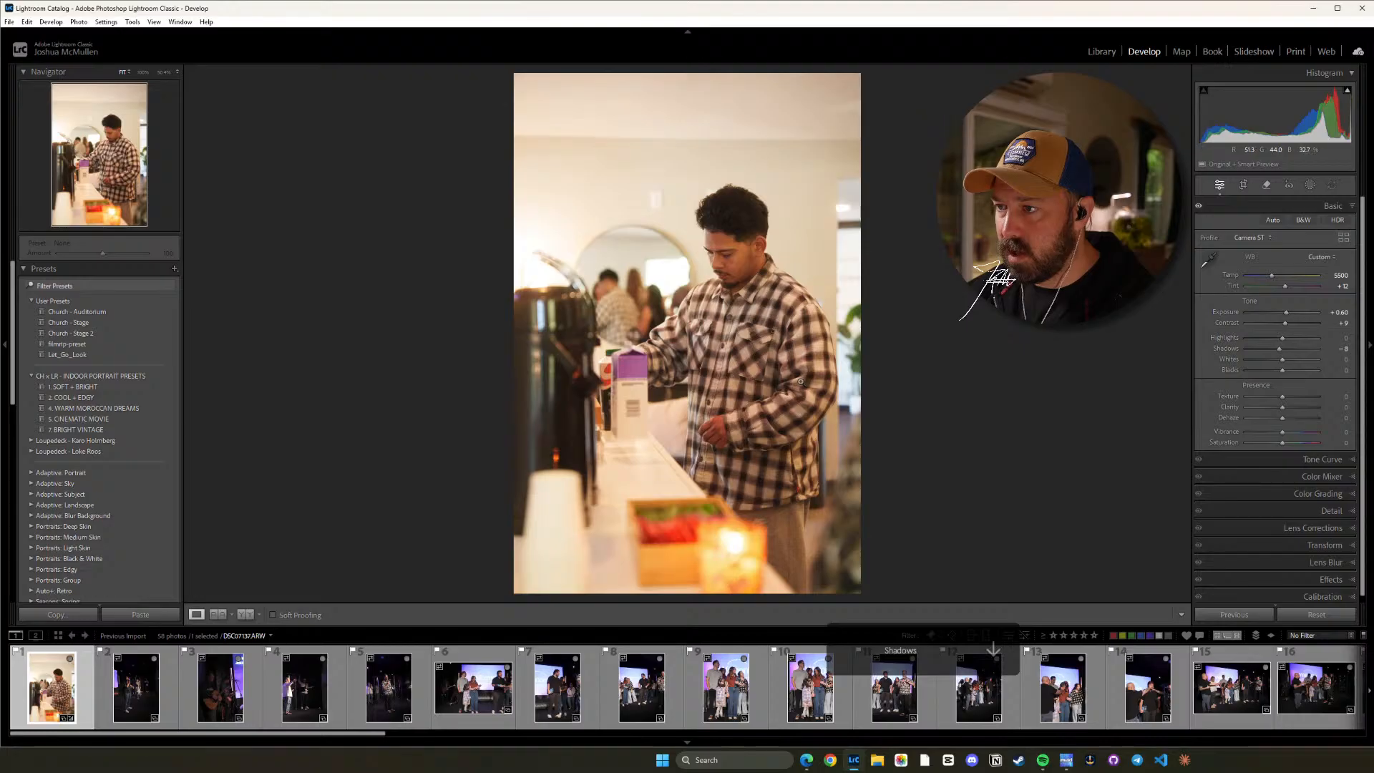
pyautogui.press('=')
pyautogui.press('=')
pyautogui.press('=')
pyautogui.press('=')
pyautogui.press('=')
pyautogui.press('=')
pyautogui.press('=')
pyautogui.press('=')
pyautogui.press('=')
pyautogui.press('=')
pyautogui.press('=')
pyautogui.press('=')
pyautogui.press('=')
pyautogui.press('=')
pyautogui.press('=')
pyautogui.press('=')
pyautogui.press('=')
pyautogui.press('=')
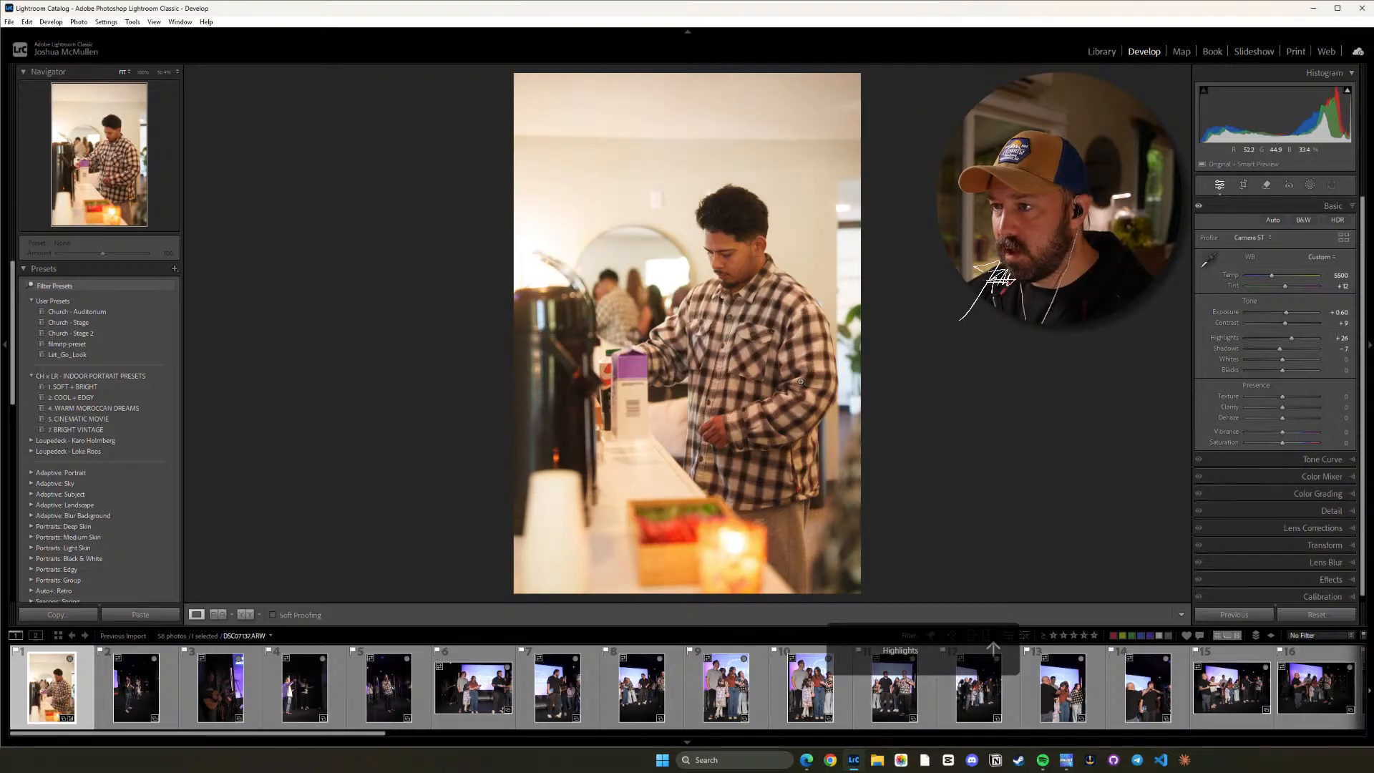
pyautogui.press('=')
pyautogui.press('=')
pyautogui.press('=')
pyautogui.press('=')
pyautogui.press('=')
pyautogui.press('=')
pyautogui.press('=')
pyautogui.press('=')
pyautogui.press('=')
pyautogui.press('=')
pyautogui.press('=')
pyautogui.press('=')
pyautogui.press('=')
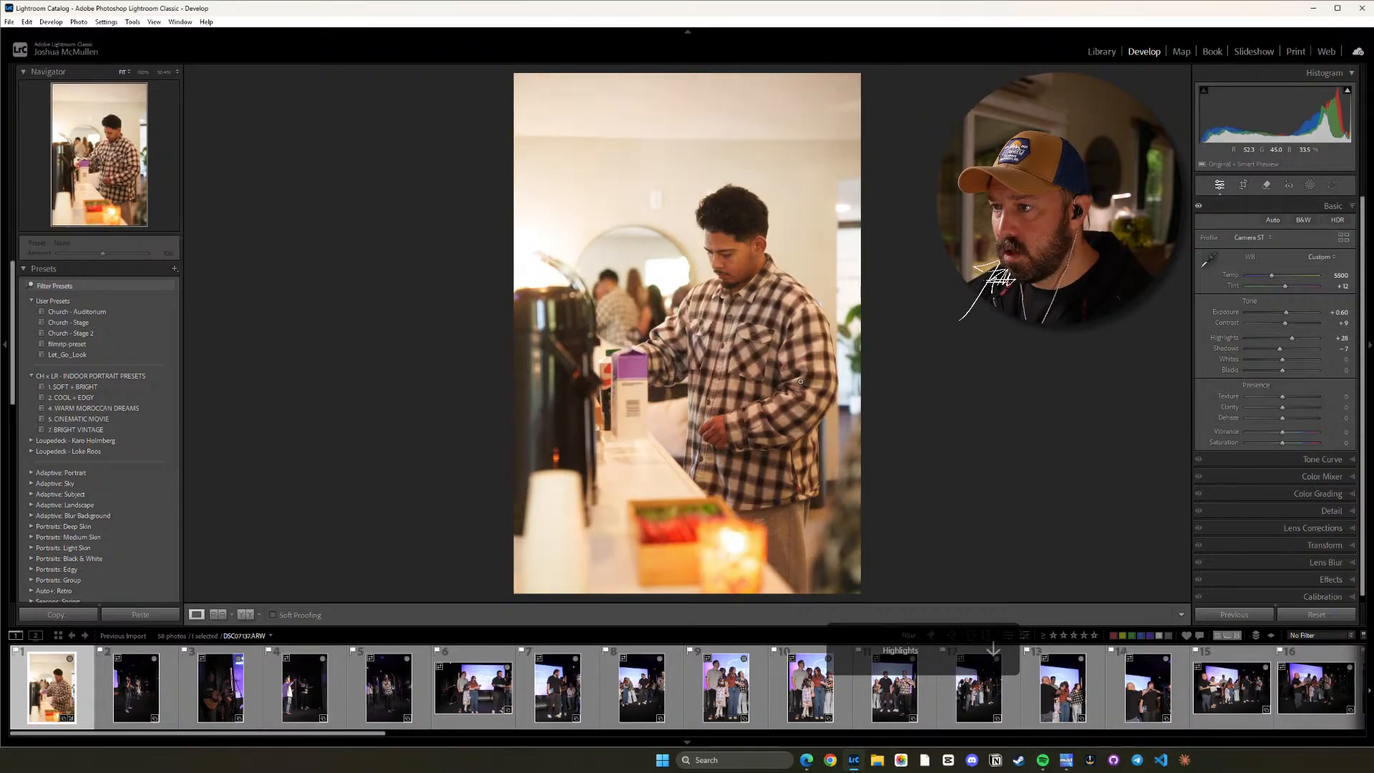
pyautogui.press('-')
pyautogui.press('-')
pyautogui.press('-')
pyautogui.press('-')
pyautogui.press('-')
pyautogui.press('-')
pyautogui.press('-')
pyautogui.press('-')
pyautogui.press('-')
pyautogui.press('-')
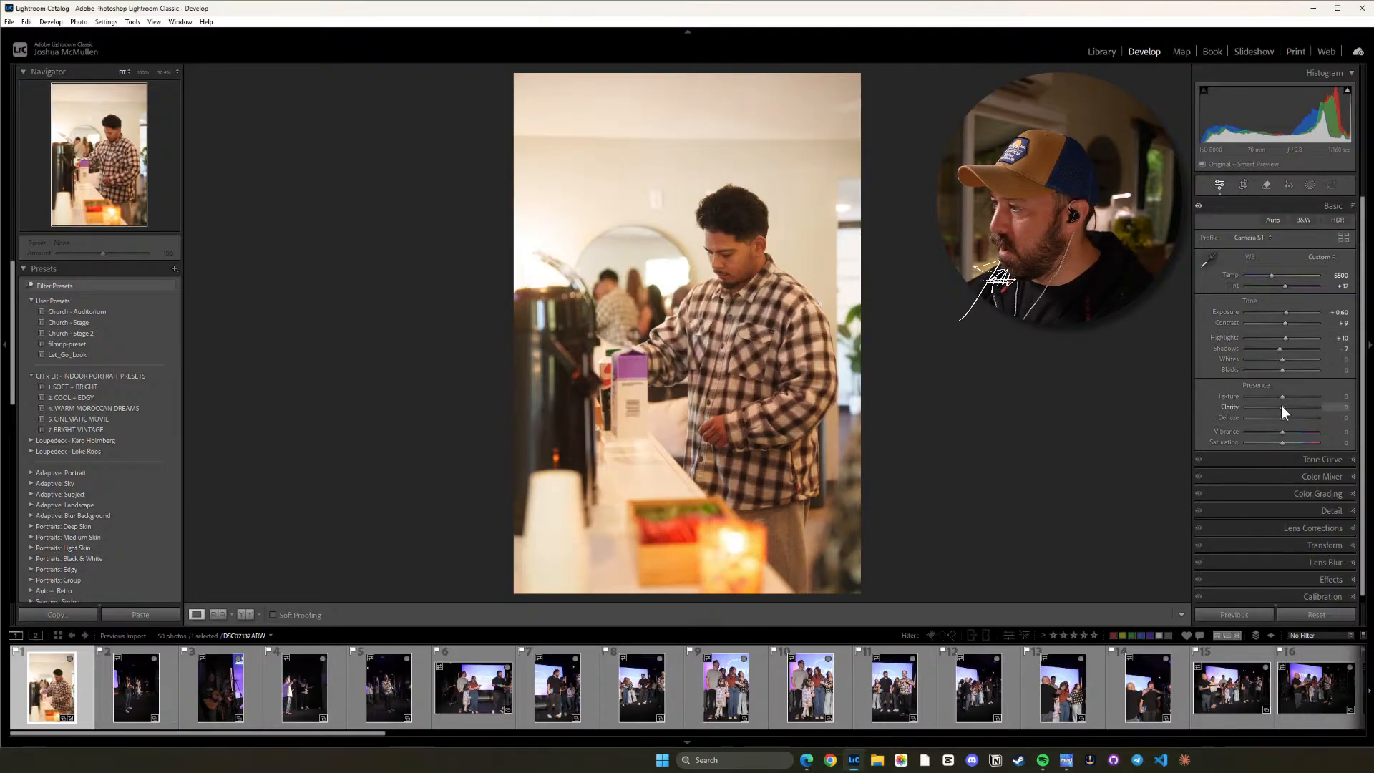
# Lower the plaid shirt photo's Clarity to about -13.
pyautogui.moveTo(1281, 406); pyautogui.dragTo(1277, 406)
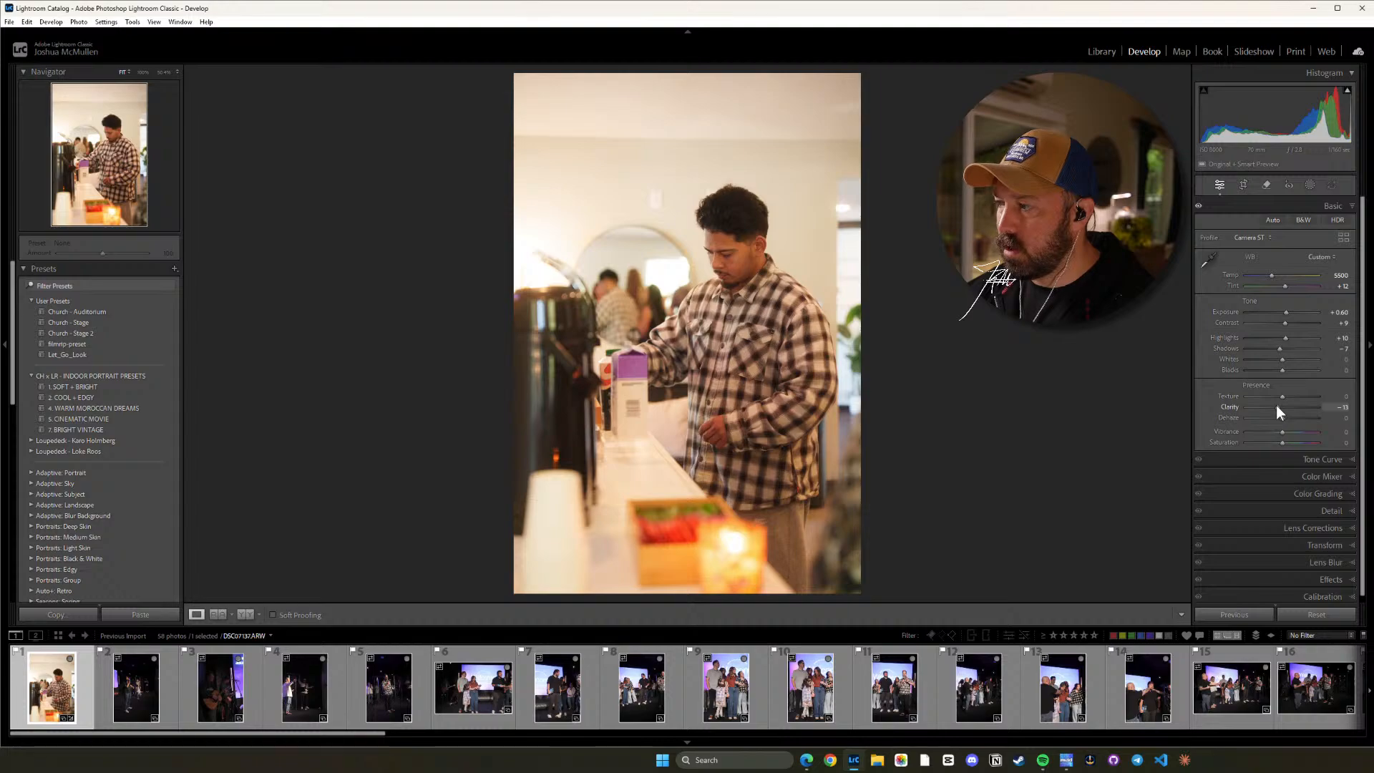
# Set the plaid shirt photo's Clarity to -10 and check the man's face up close.
pyautogui.moveTo(1276, 405); pyautogui.dragTo(1277, 406)
pyautogui.click(715, 289)
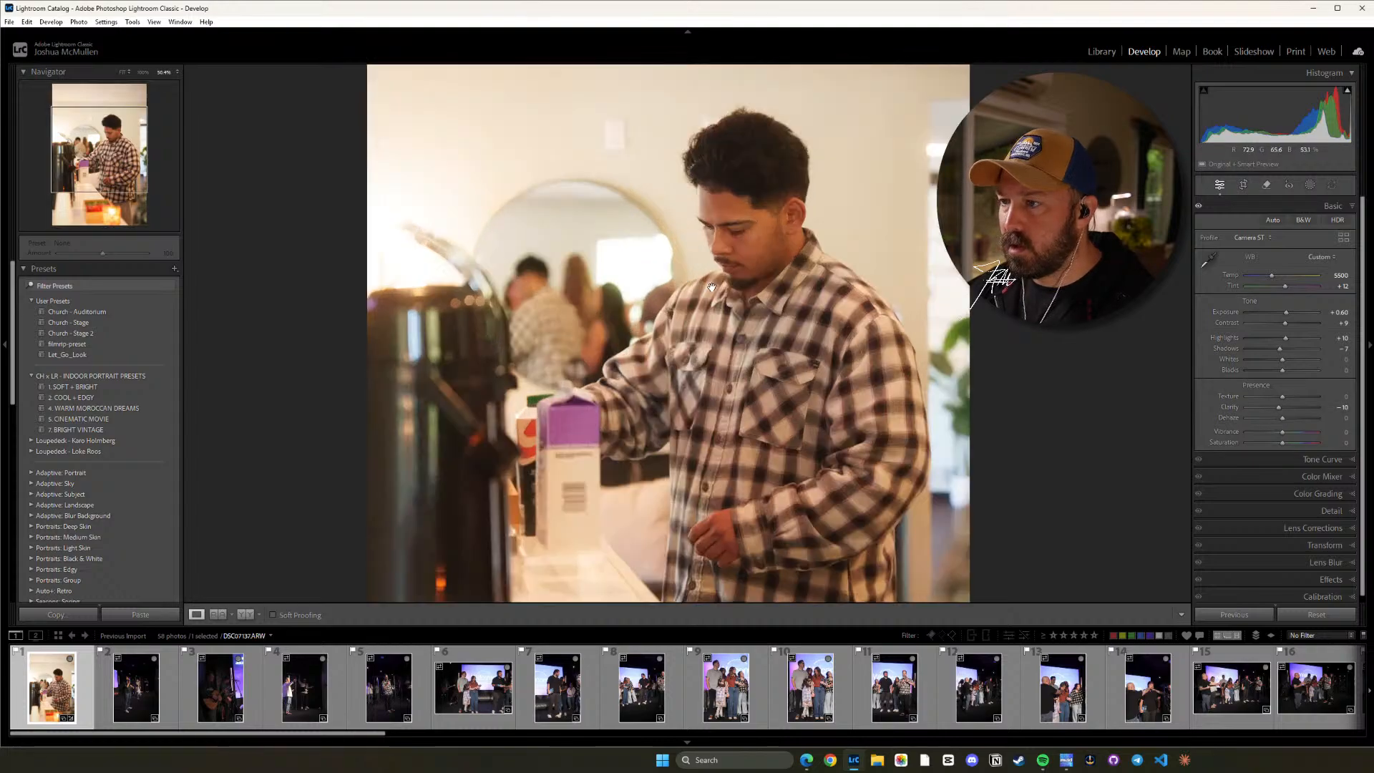
pyautogui.moveTo(869, 231); pyautogui.dragTo(871, 340)
pyautogui.moveTo(733, 212); pyautogui.dragTo(709, 272)
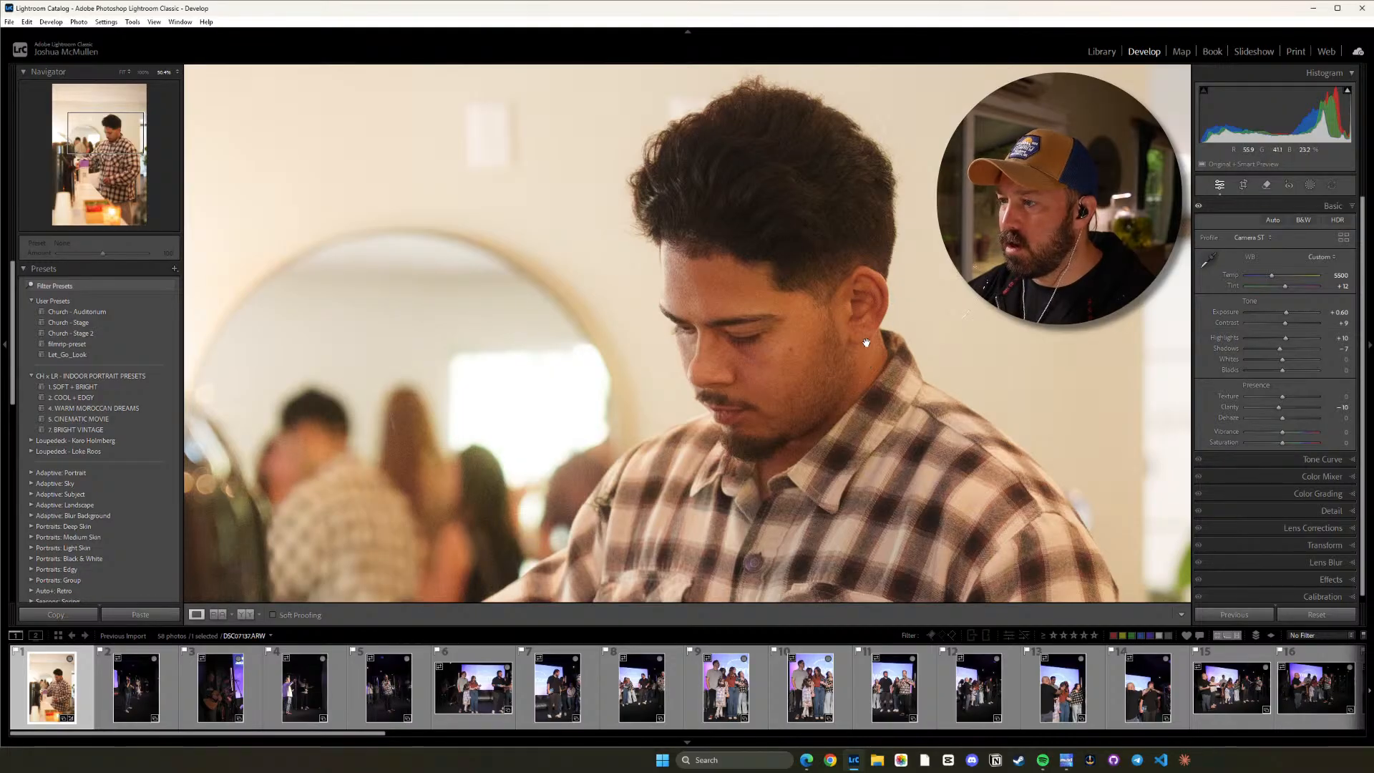
pyautogui.moveTo(804, 312); pyautogui.dragTo(882, 234)
pyautogui.click(882, 234)
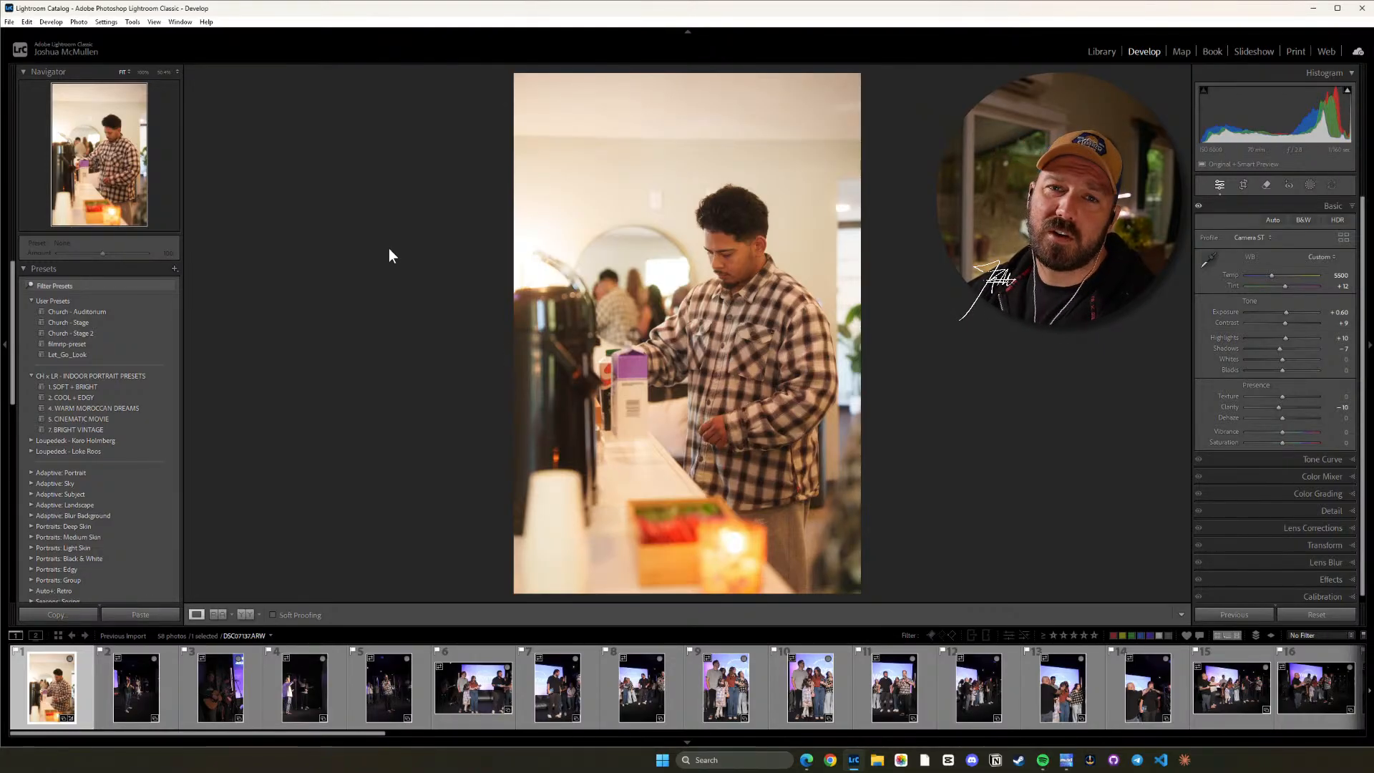
# Apply the Church - Stage 2 preset to the second photo, showing the two singers on stage.
pyautogui.click(146, 689)
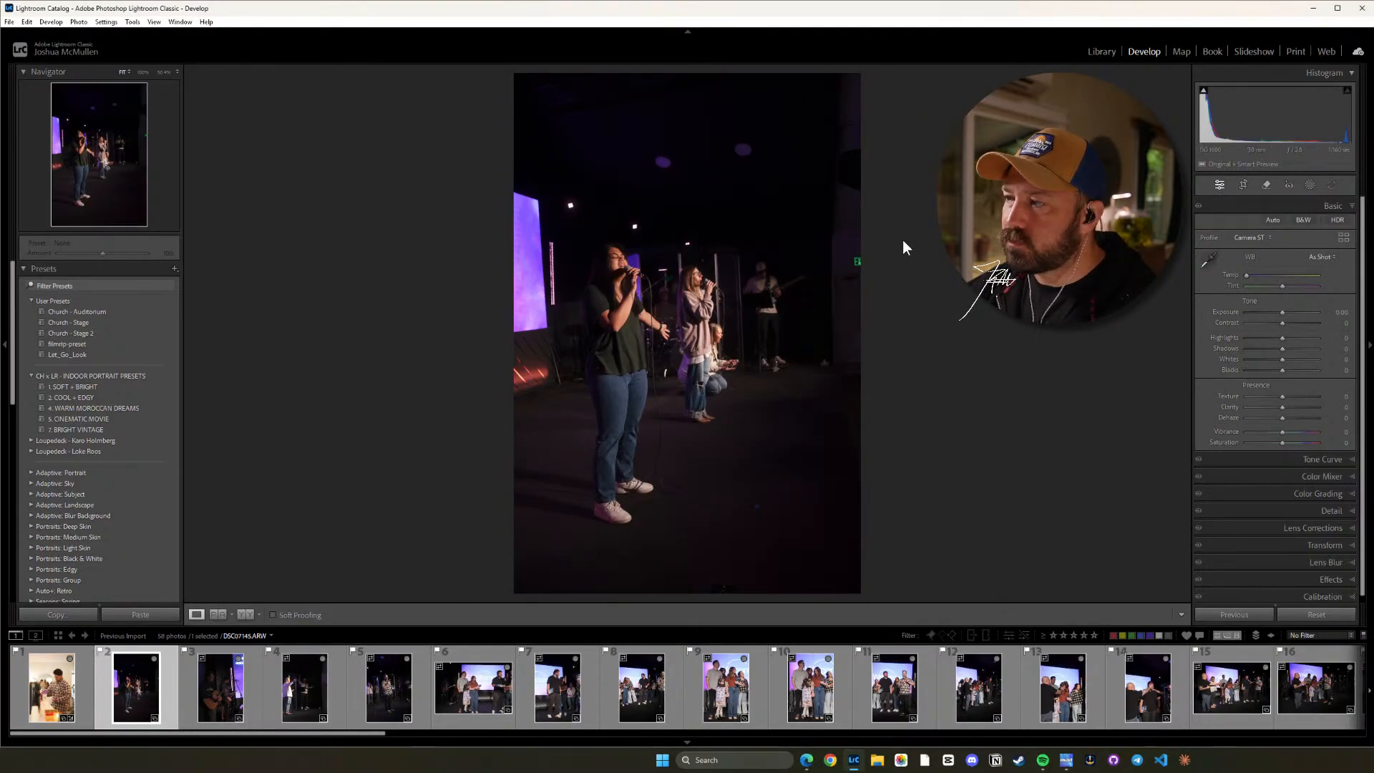
pyautogui.click(97, 334)
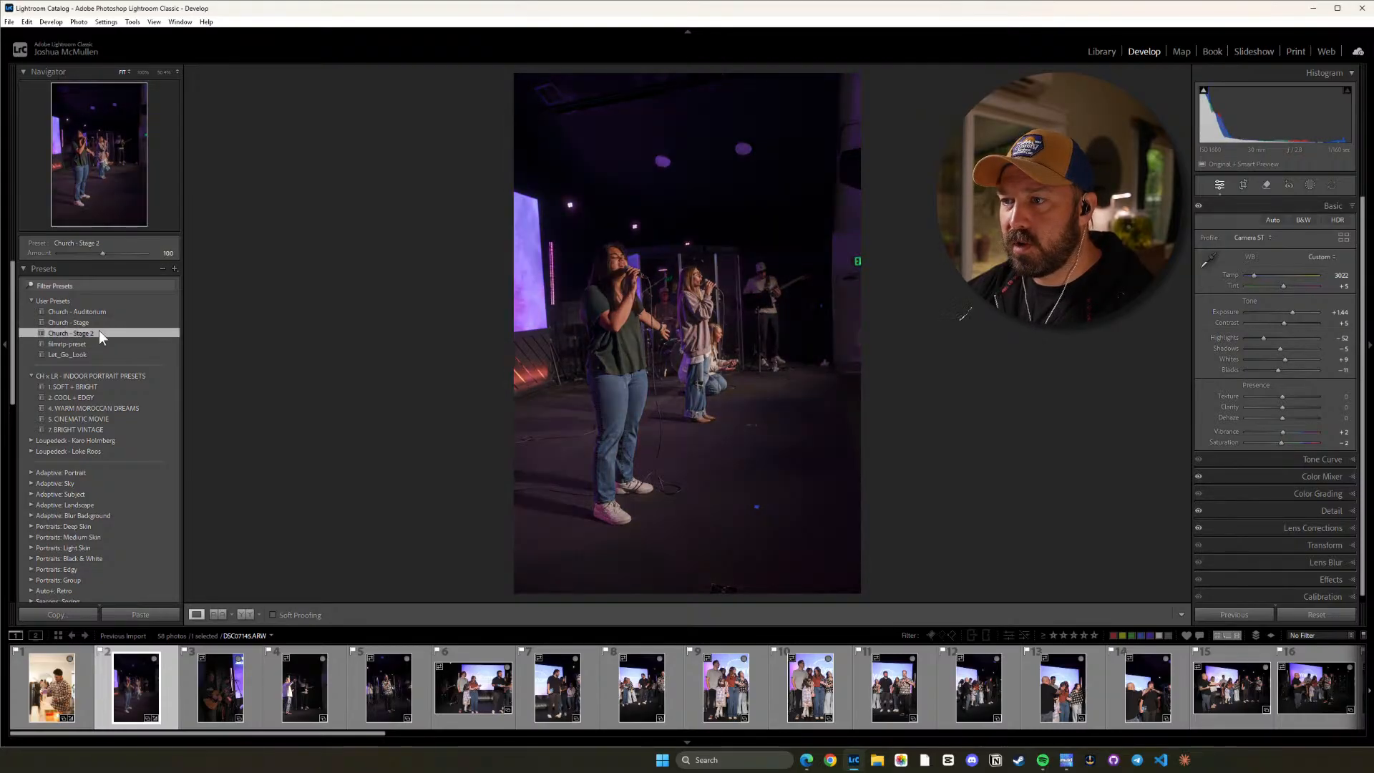
pyautogui.click(695, 358)
pyautogui.click(695, 278)
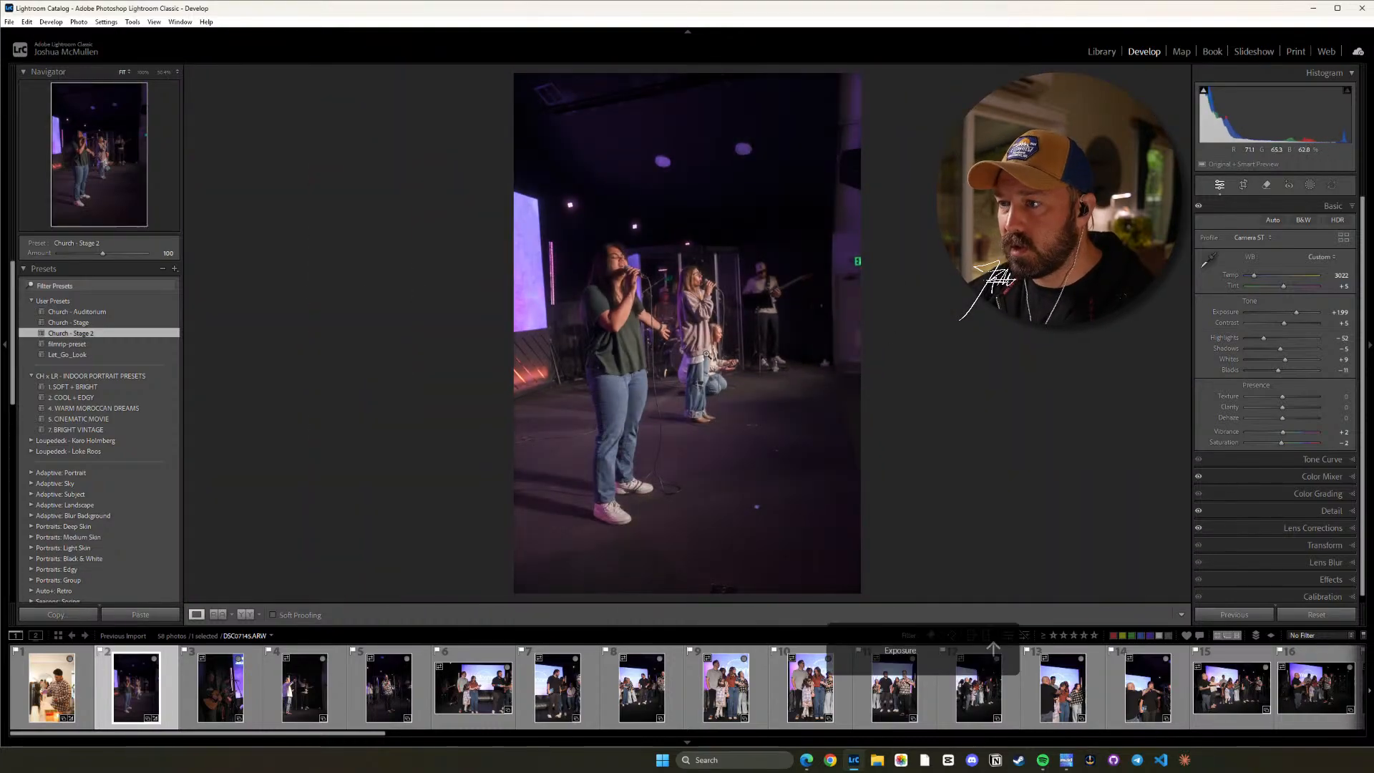
# Set the singers photo's Exposure to +1.99, checking the faces up close.
pyautogui.click(713, 321)
pyautogui.moveTo(720, 252); pyautogui.dragTo(772, 331)
pyautogui.press('=')
pyautogui.press('=')
pyautogui.press('=')
pyautogui.press('-')
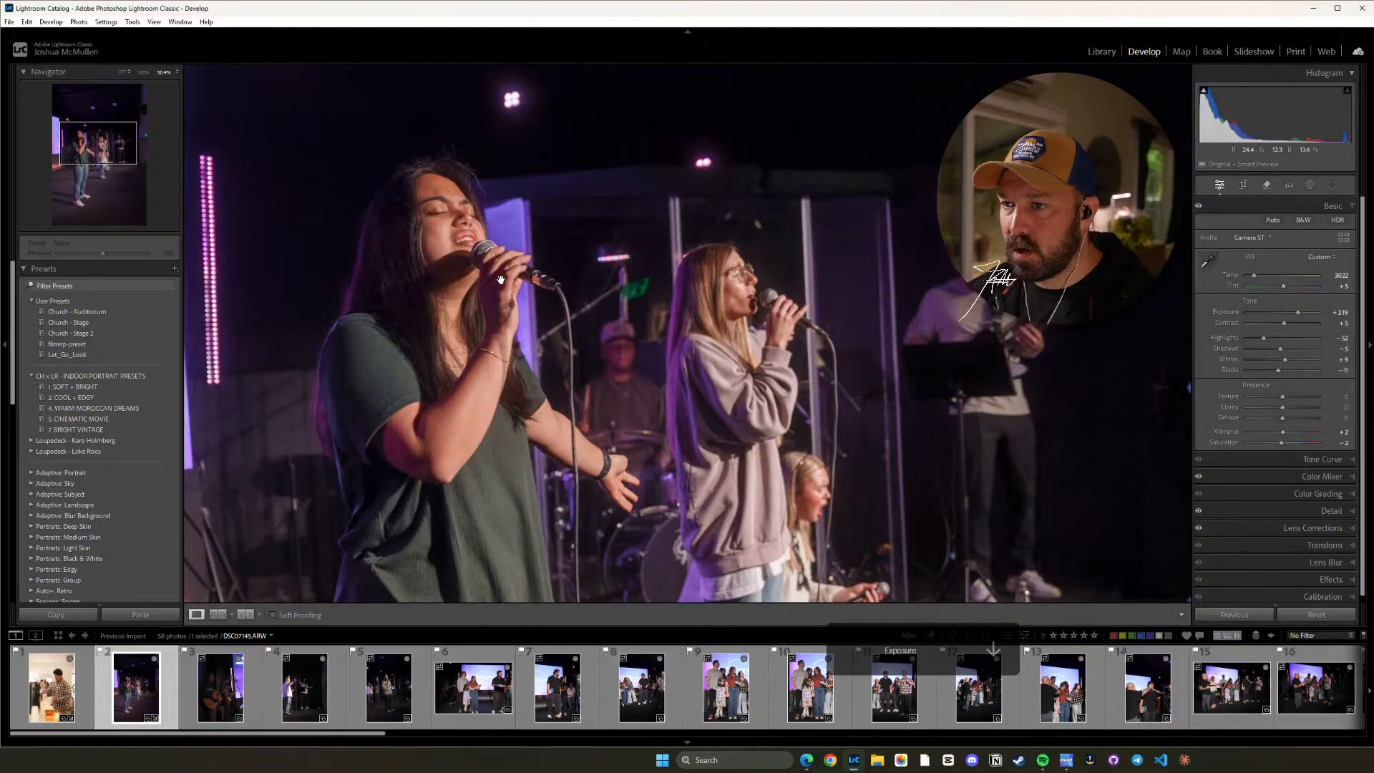
pyautogui.click(500, 281)
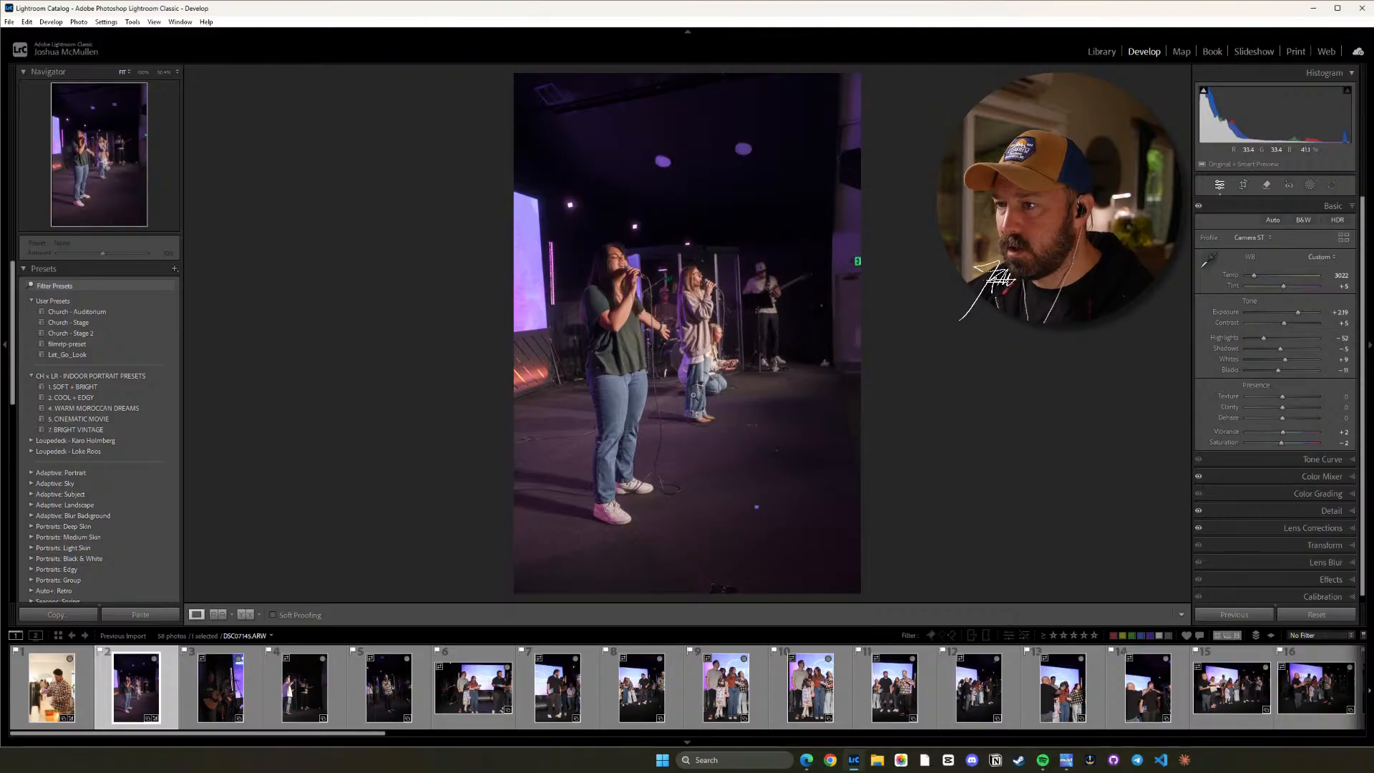
pyautogui.press('-')
pyautogui.press('-')
pyautogui.press('-')
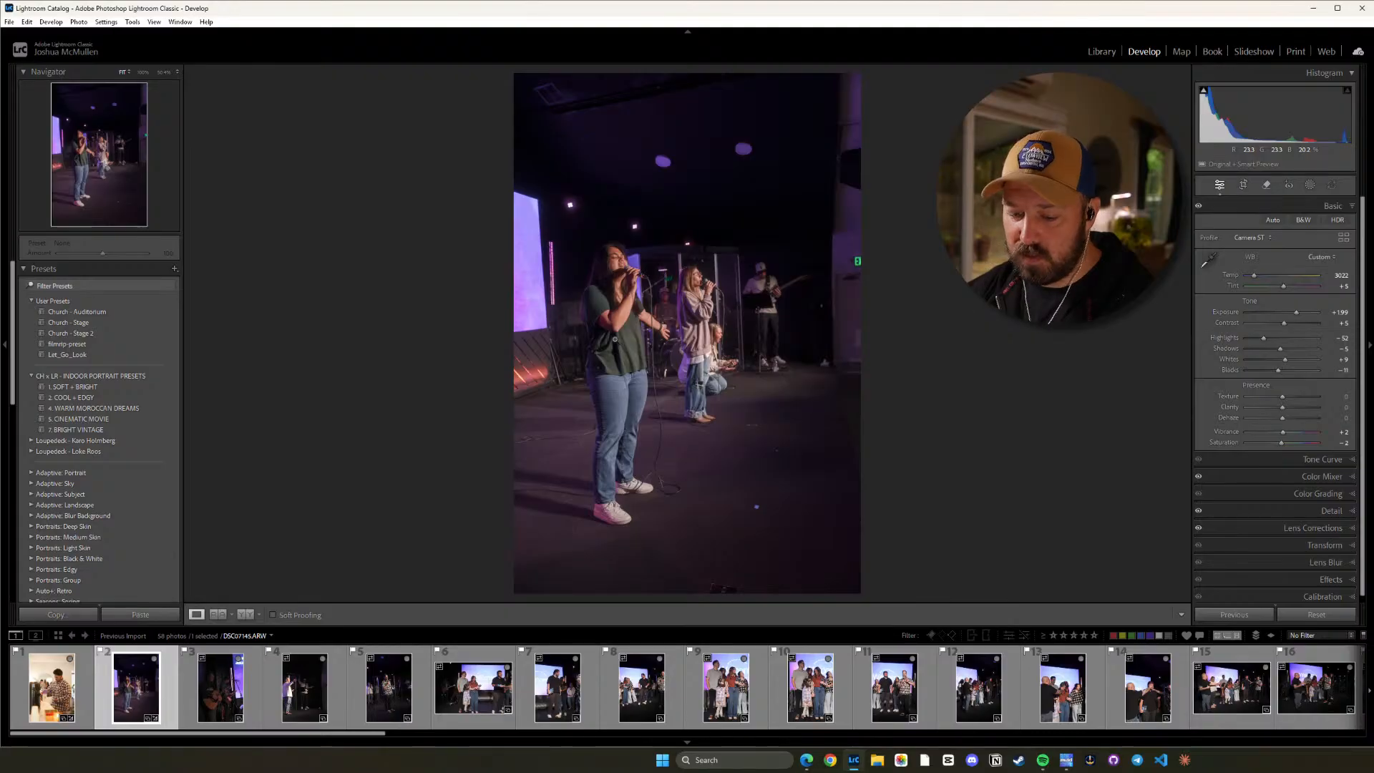
# Raise the singers photo's Highlights to -42 and inspect the singers up close.
pyautogui.press('=')
pyautogui.press('=')
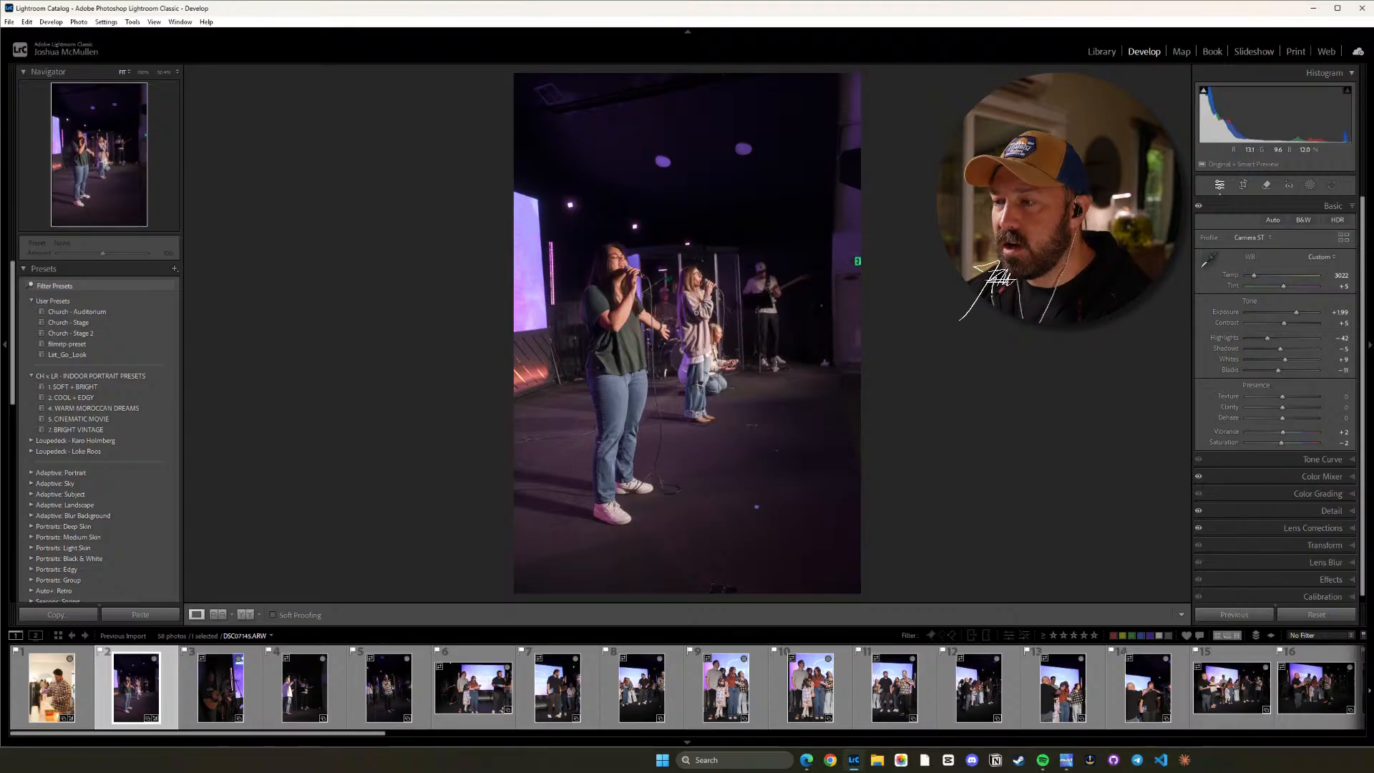
pyautogui.click(699, 276)
pyautogui.moveTo(729, 249); pyautogui.dragTo(771, 377)
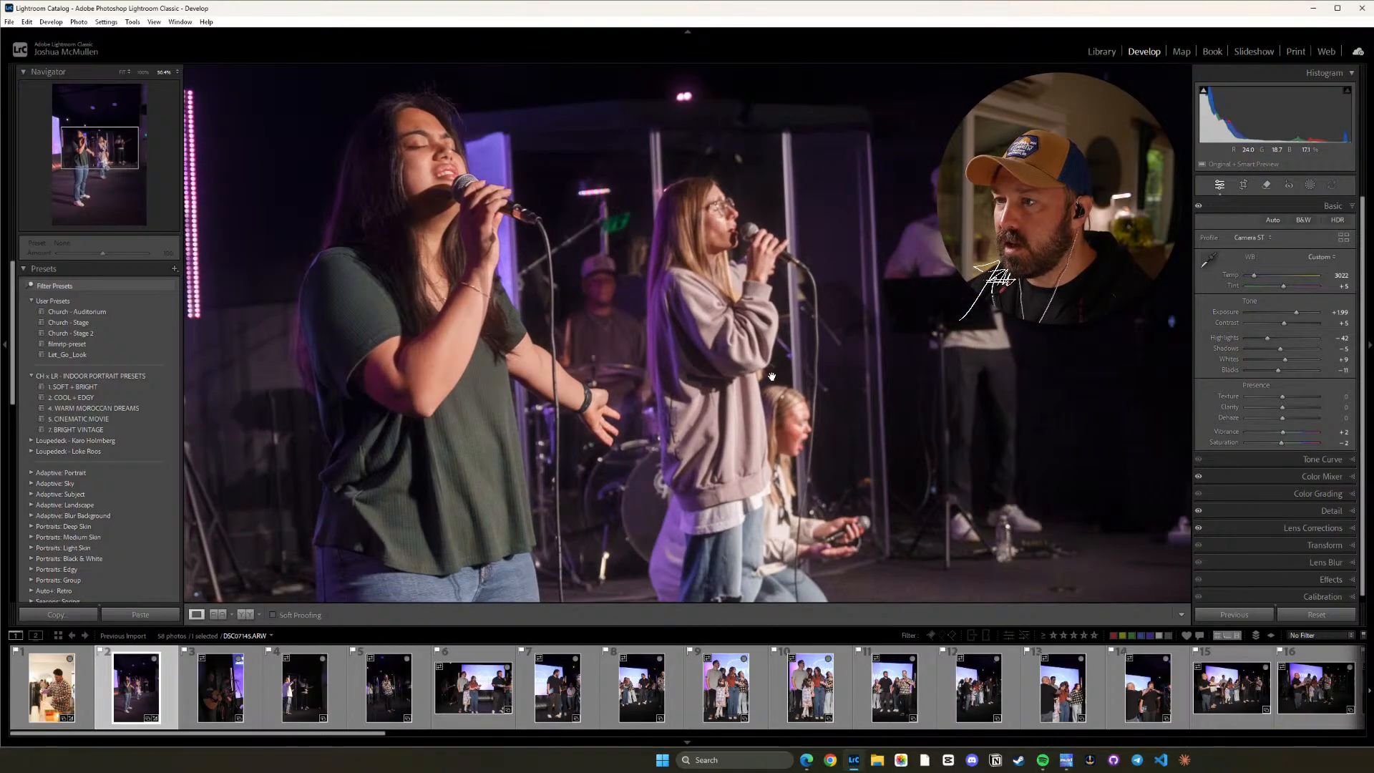
pyautogui.click(771, 376)
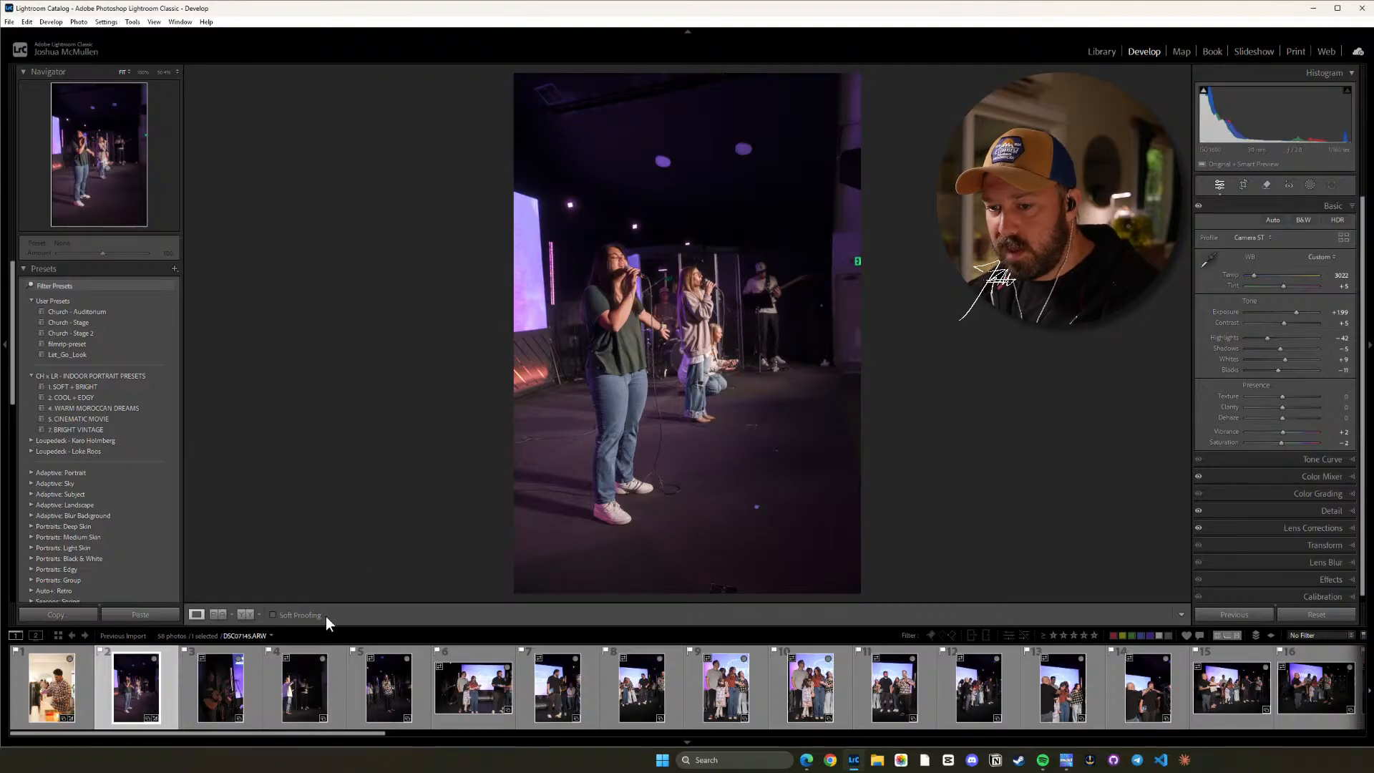
# Apply the Church - Stage 2 preset to the third photo, showing the two guitarists, and set its Exposure to +2.34.
pyautogui.click(220, 687)
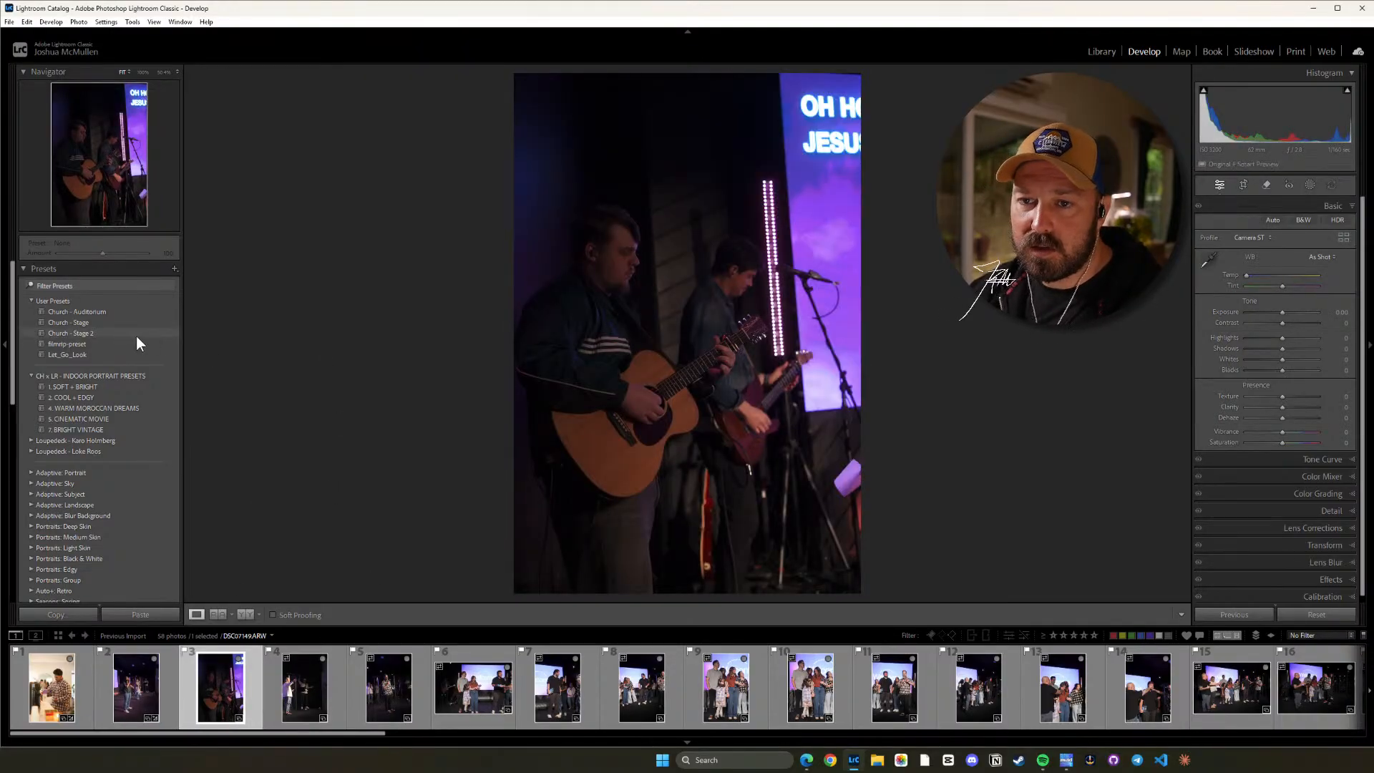
pyautogui.click(136, 334)
pyautogui.press('=')
pyautogui.press('=')
pyautogui.press('=')
pyautogui.press('=')
pyautogui.press('=')
pyautogui.press('=')
pyautogui.press('=')
pyautogui.press('=')
pyautogui.press('=')
pyautogui.press('=')
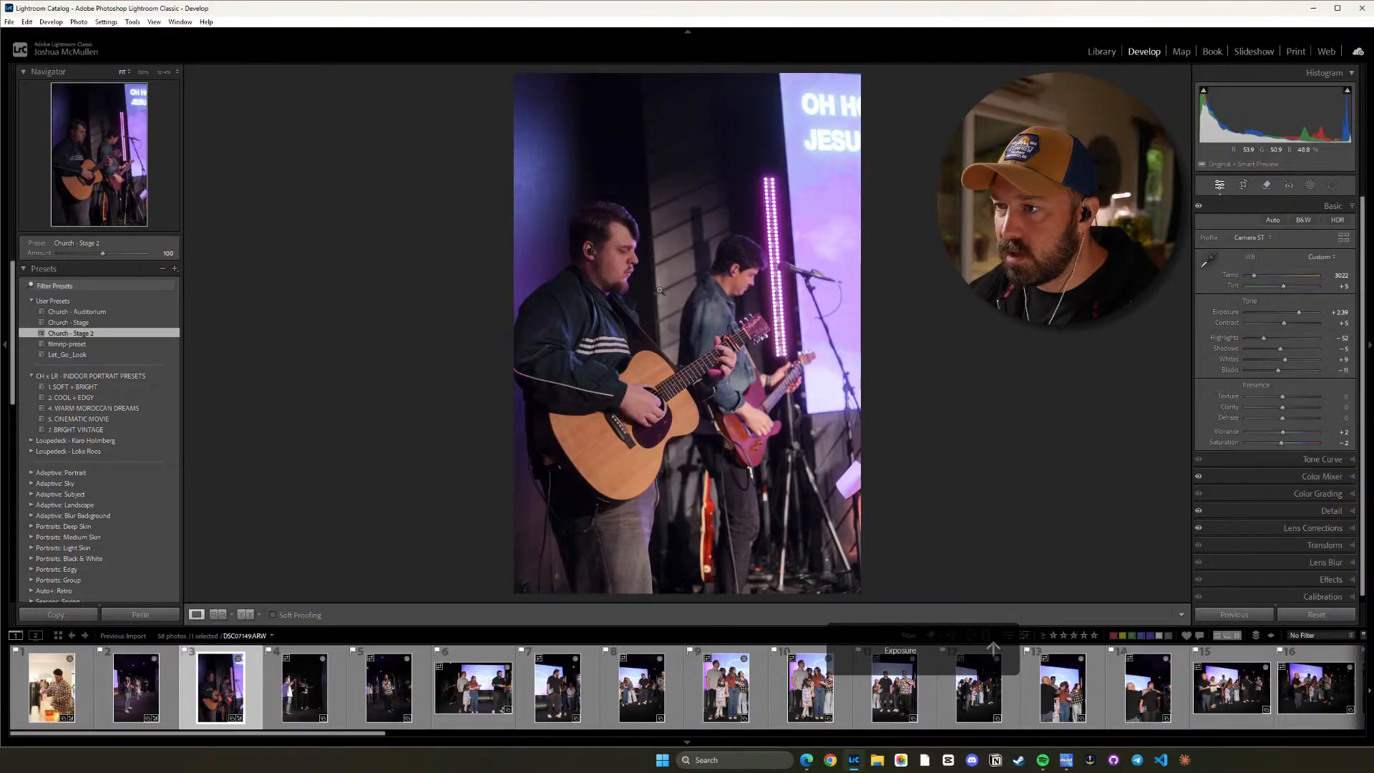
pyautogui.press('=')
pyautogui.press('-')
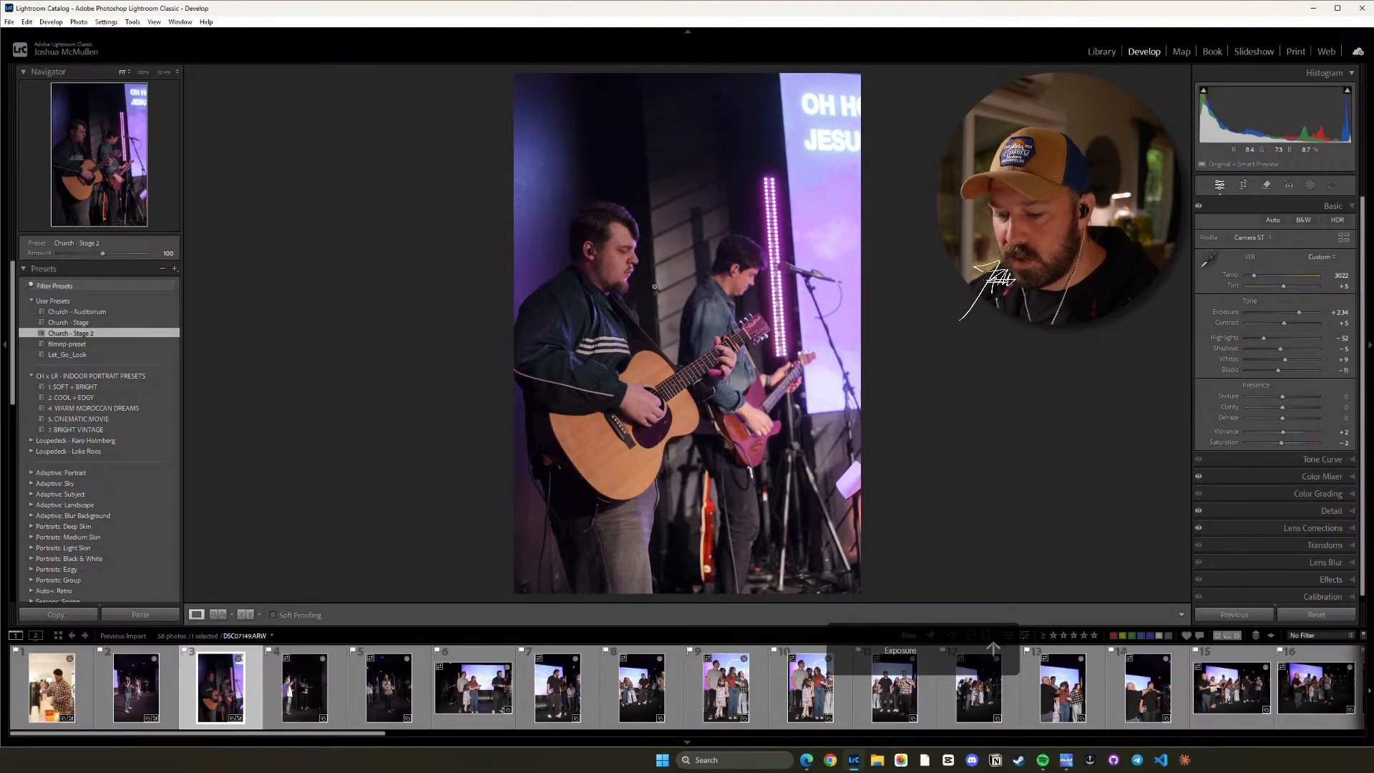
# Raise the guitarists photo's Highlights to about -28, keeping an eye on the bright lyrics screen.
pyautogui.press('=')
pyautogui.press('=')
pyautogui.press('=')
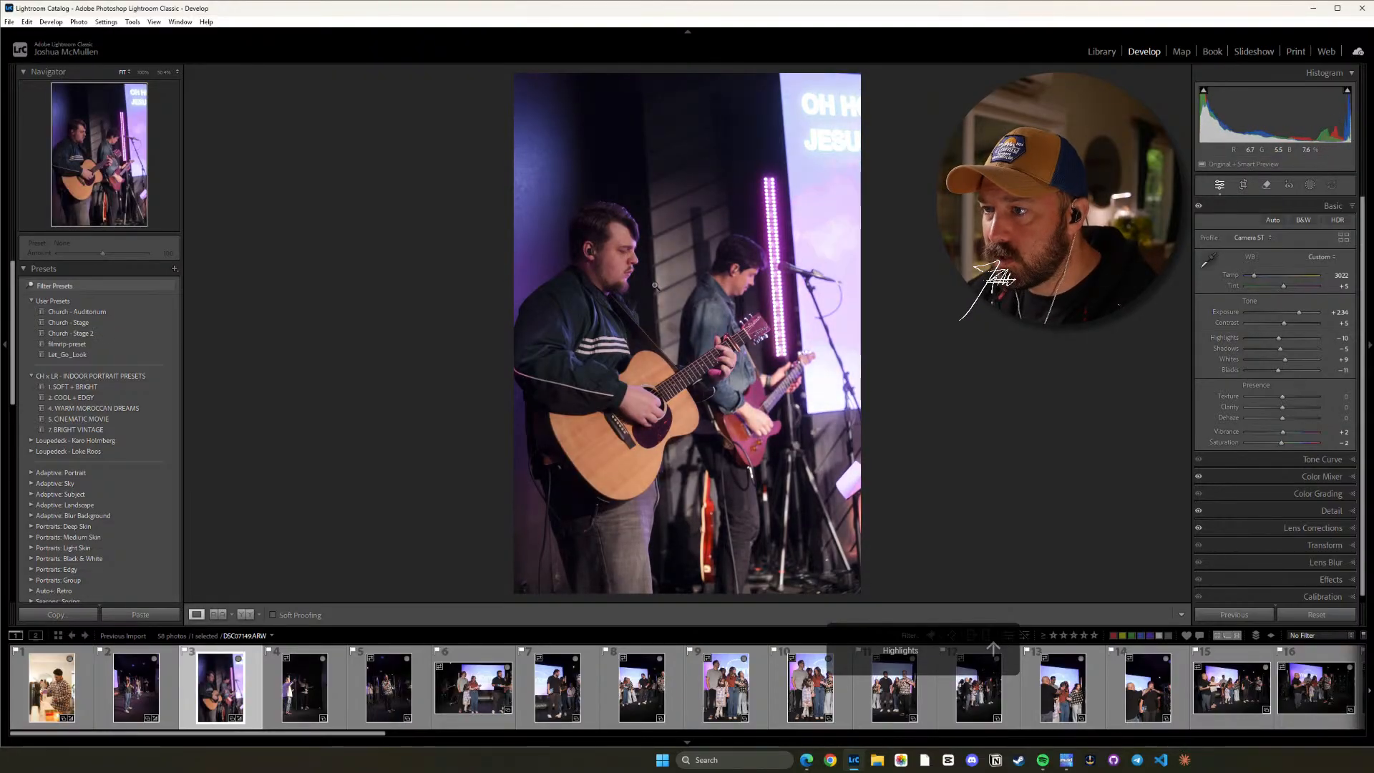
pyautogui.press('-')
pyautogui.press('=')
pyautogui.press('=')
pyautogui.press('-')
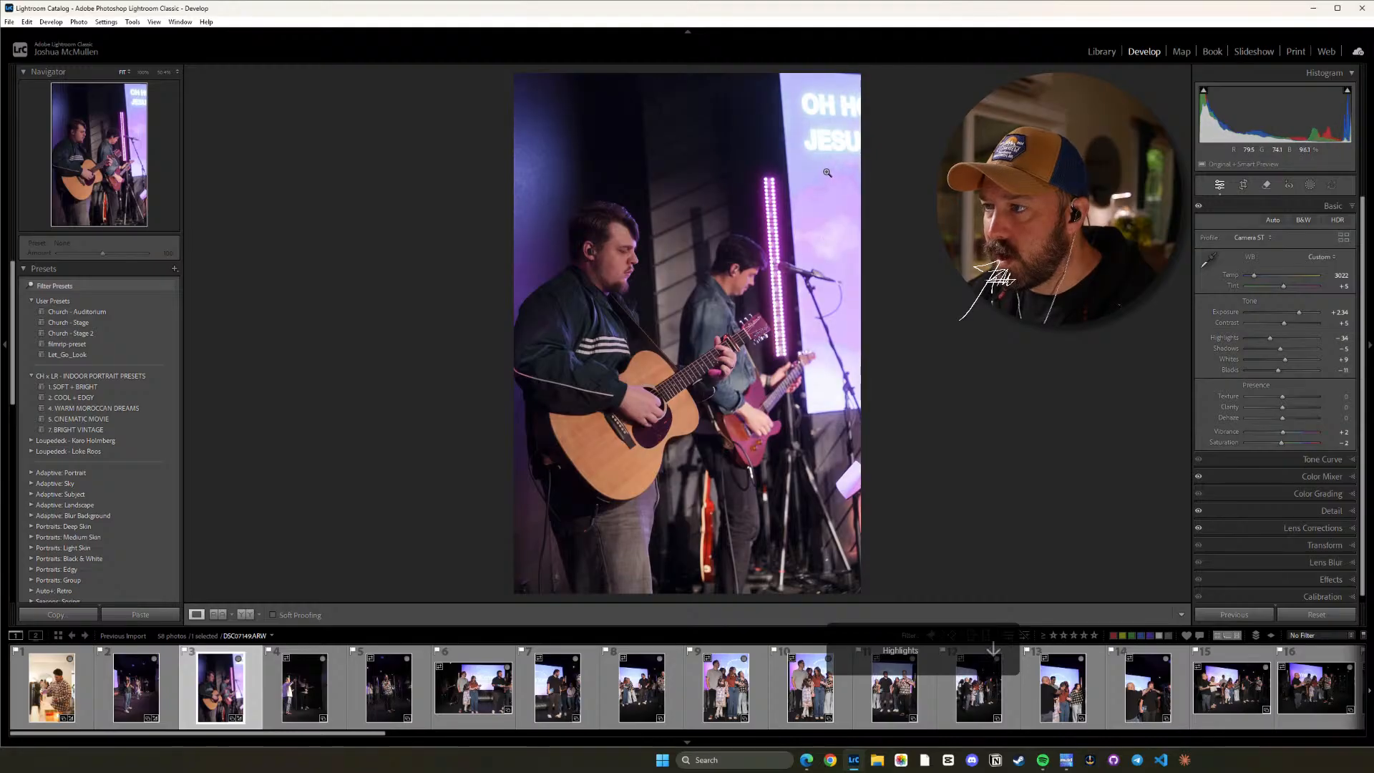
pyautogui.press('=')
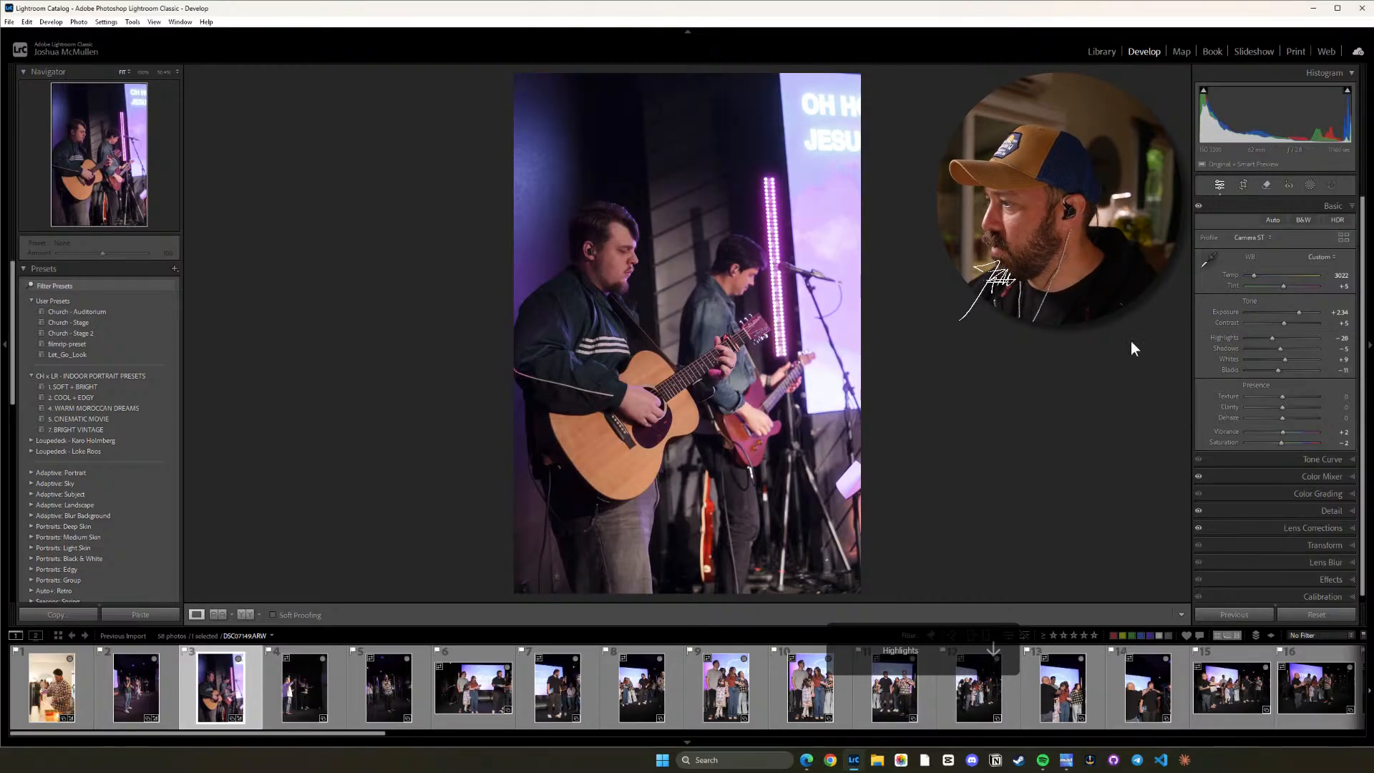
# Add points to the guitarists photo's tone curve and lift the midtone point to input 138, output 141.
pyautogui.click(1332, 458)
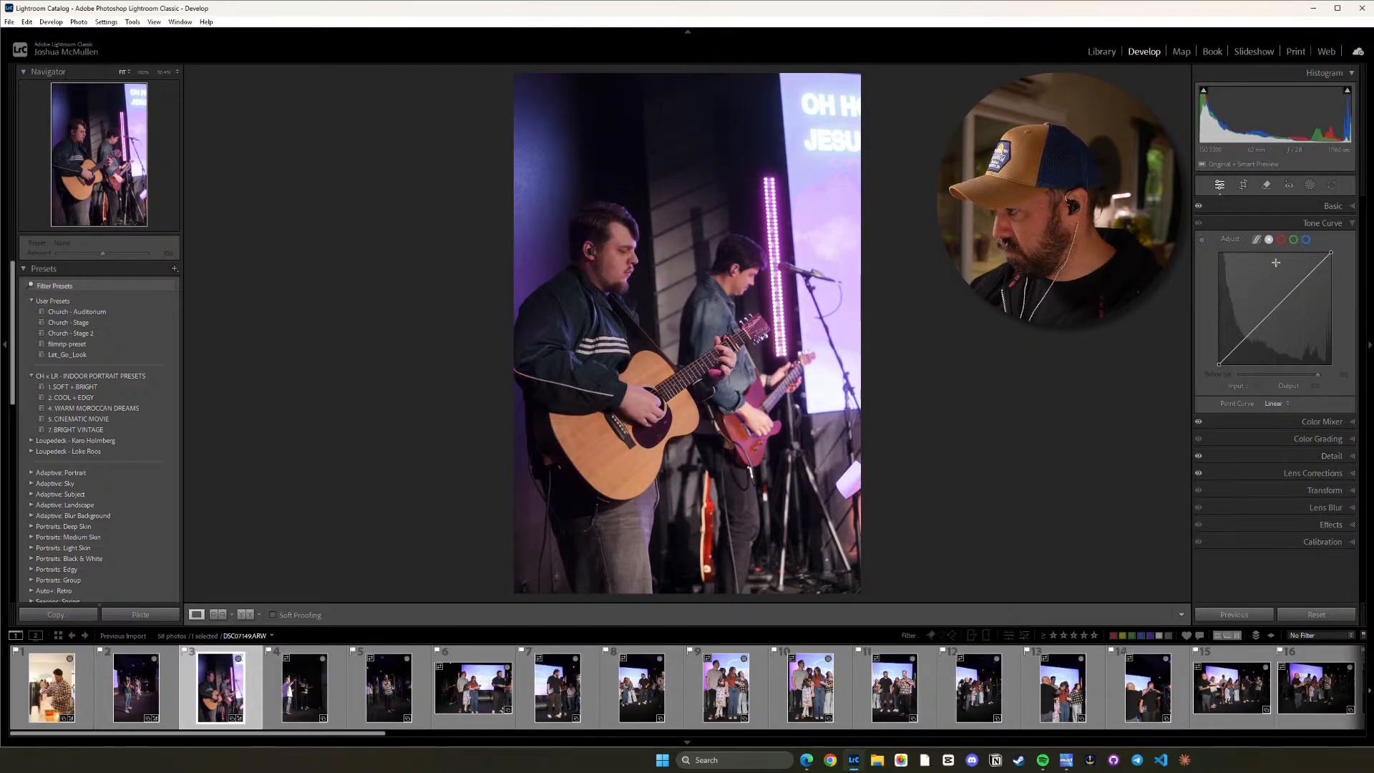
pyautogui.click(1245, 336)
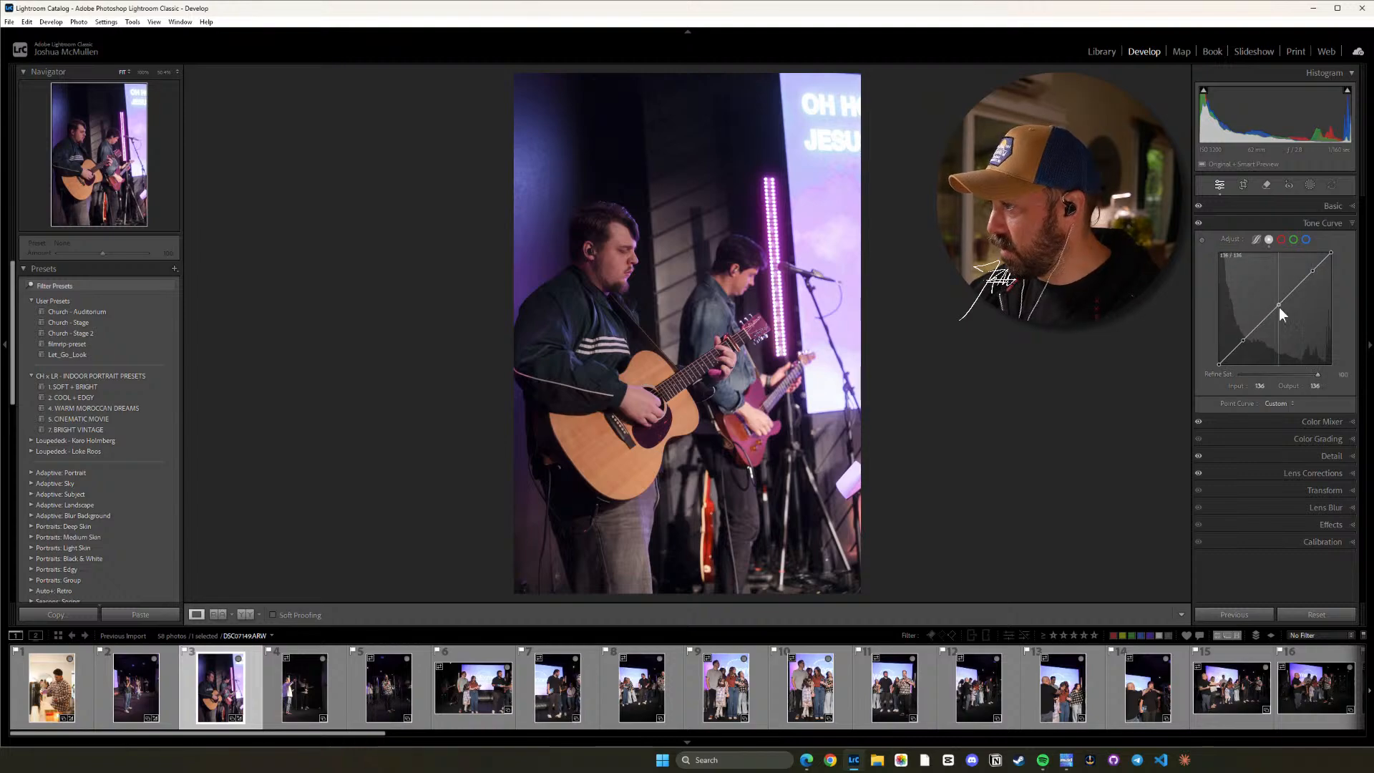
pyautogui.moveTo(1278, 307); pyautogui.dragTo(1280, 302)
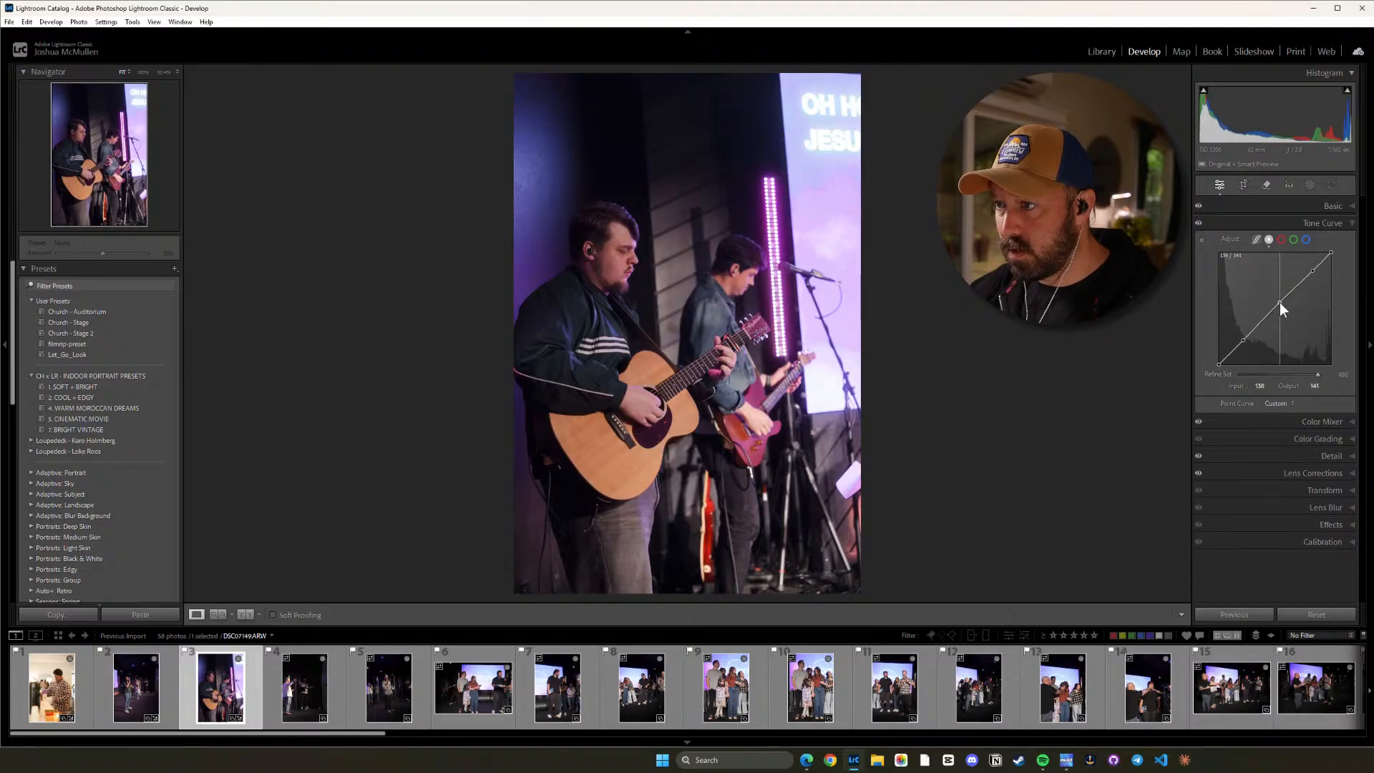
pyautogui.click(643, 268)
pyautogui.moveTo(654, 239); pyautogui.dragTo(704, 339)
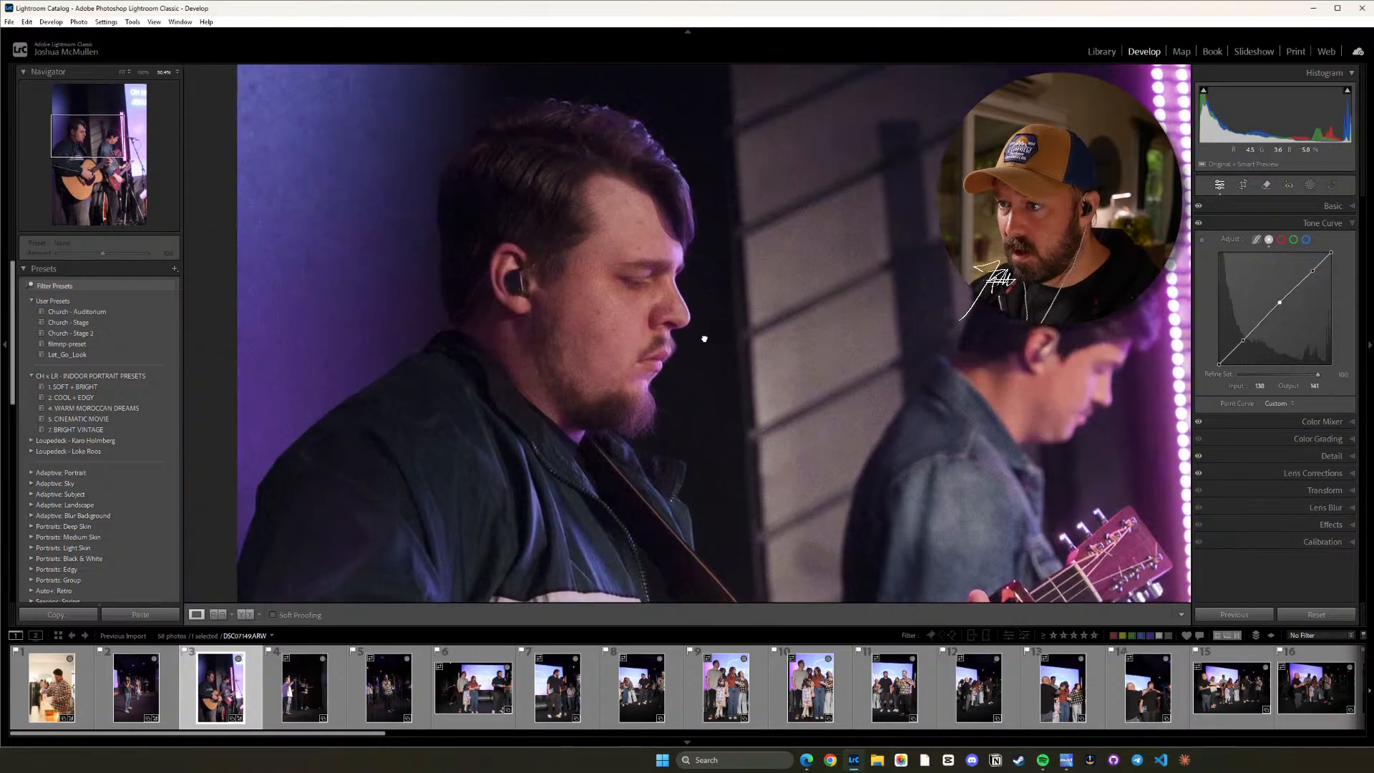
pyautogui.click(639, 179)
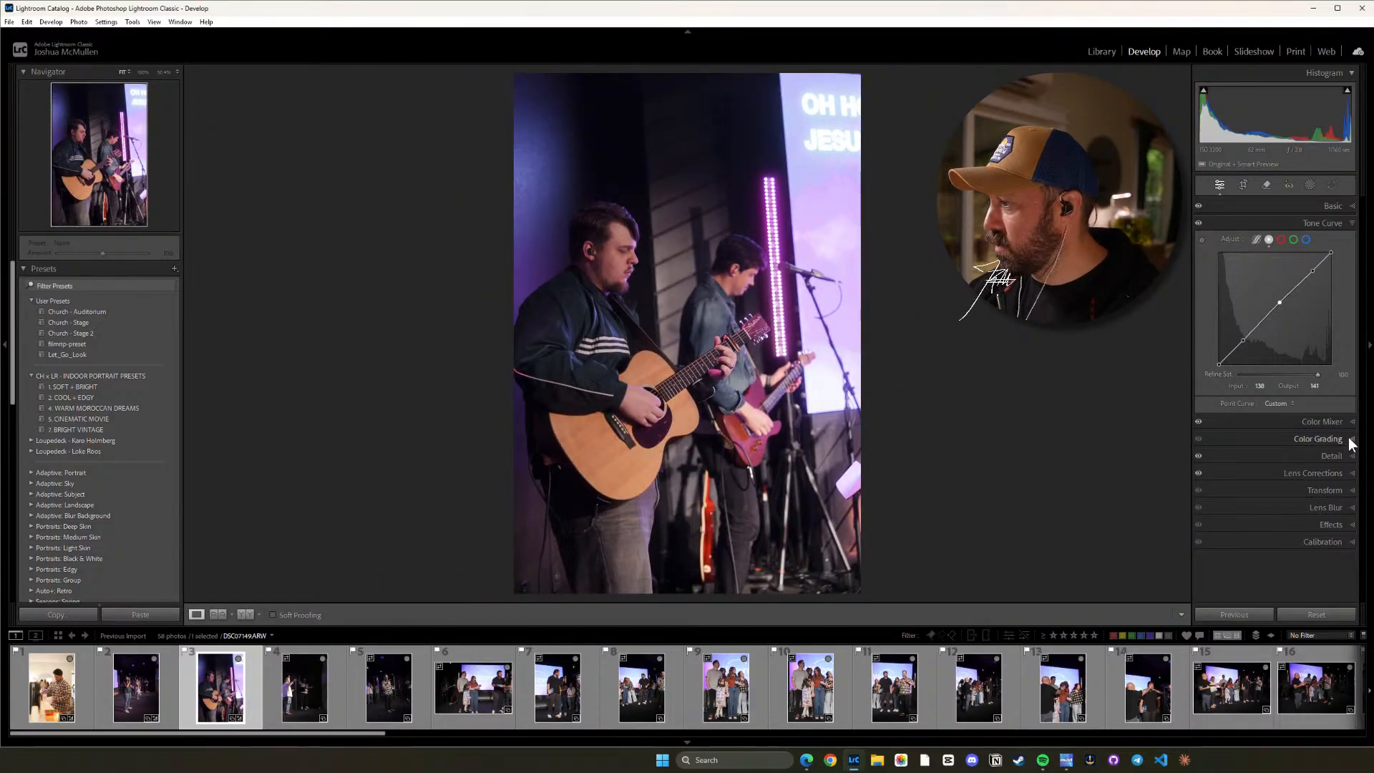
# In the guitarists photo's color mixer, set Purple saturation to about -11 and Orange saturation to +40, checking the skin tones.
pyautogui.click(1352, 423)
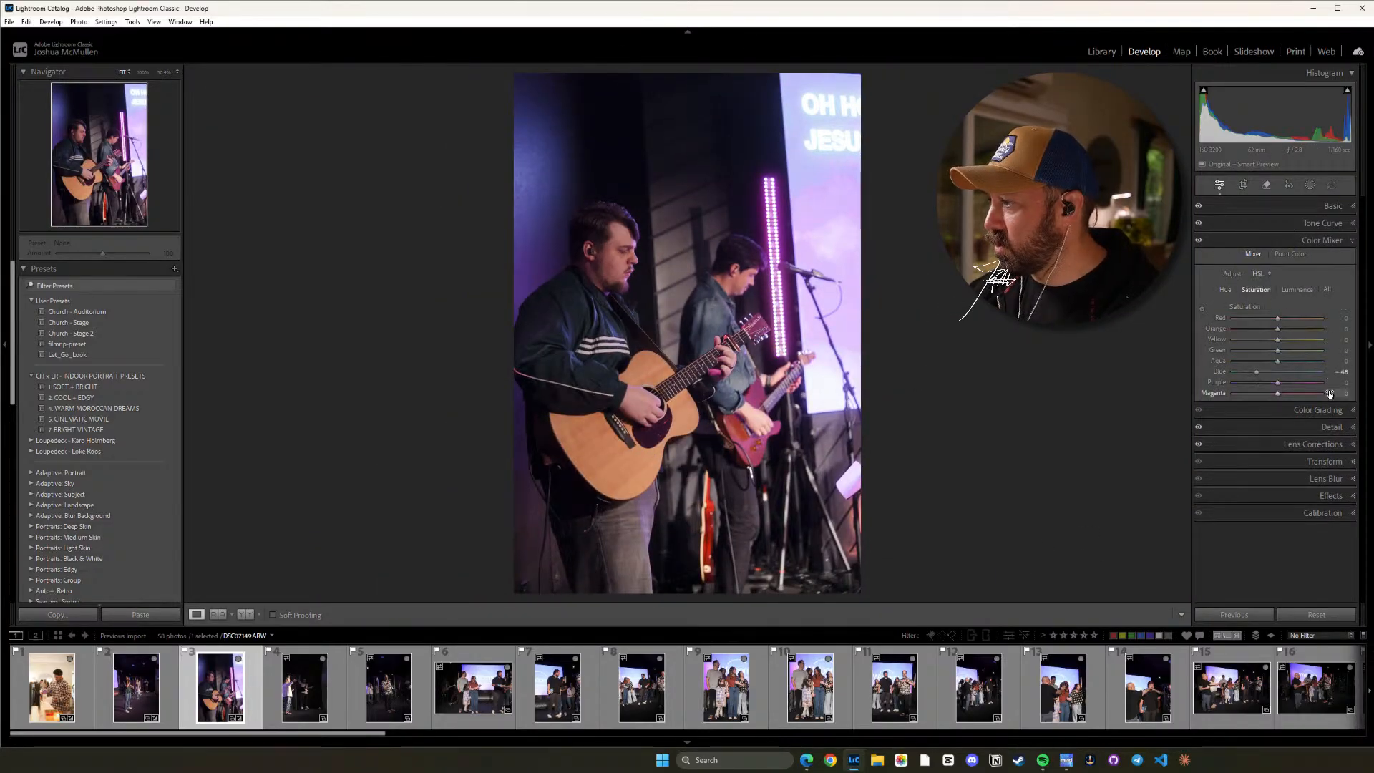
pyautogui.moveTo(1277, 385); pyautogui.dragTo(1269, 384)
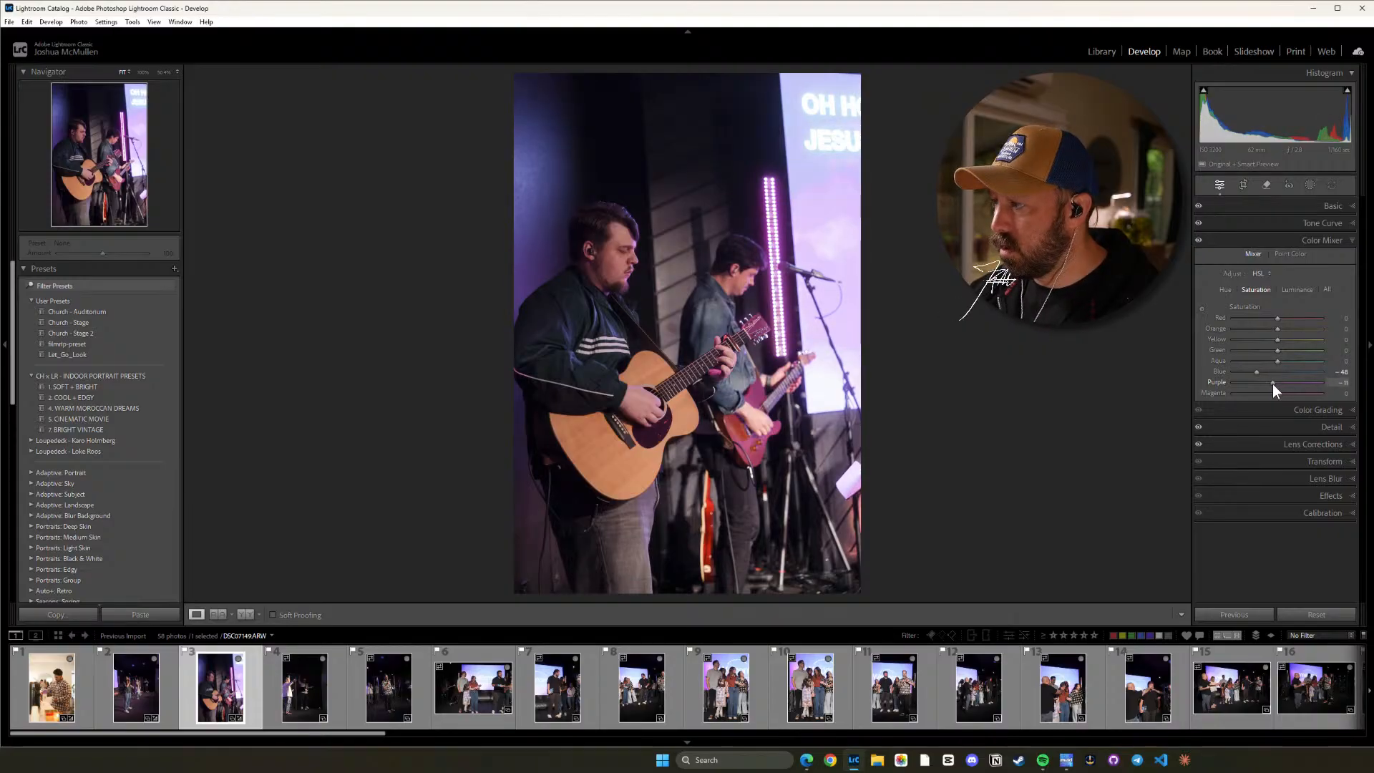
pyautogui.click(738, 227)
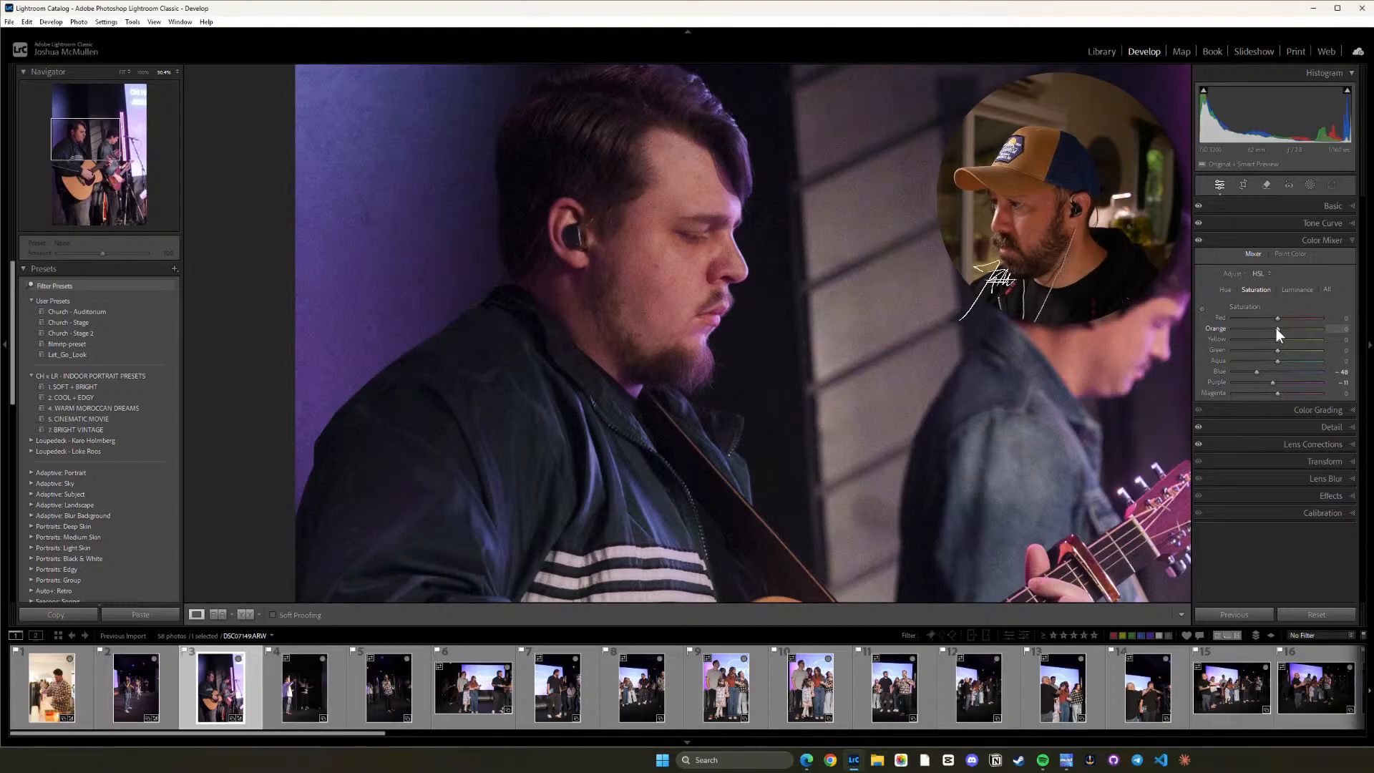
pyautogui.moveTo(1282, 328); pyautogui.dragTo(1303, 329)
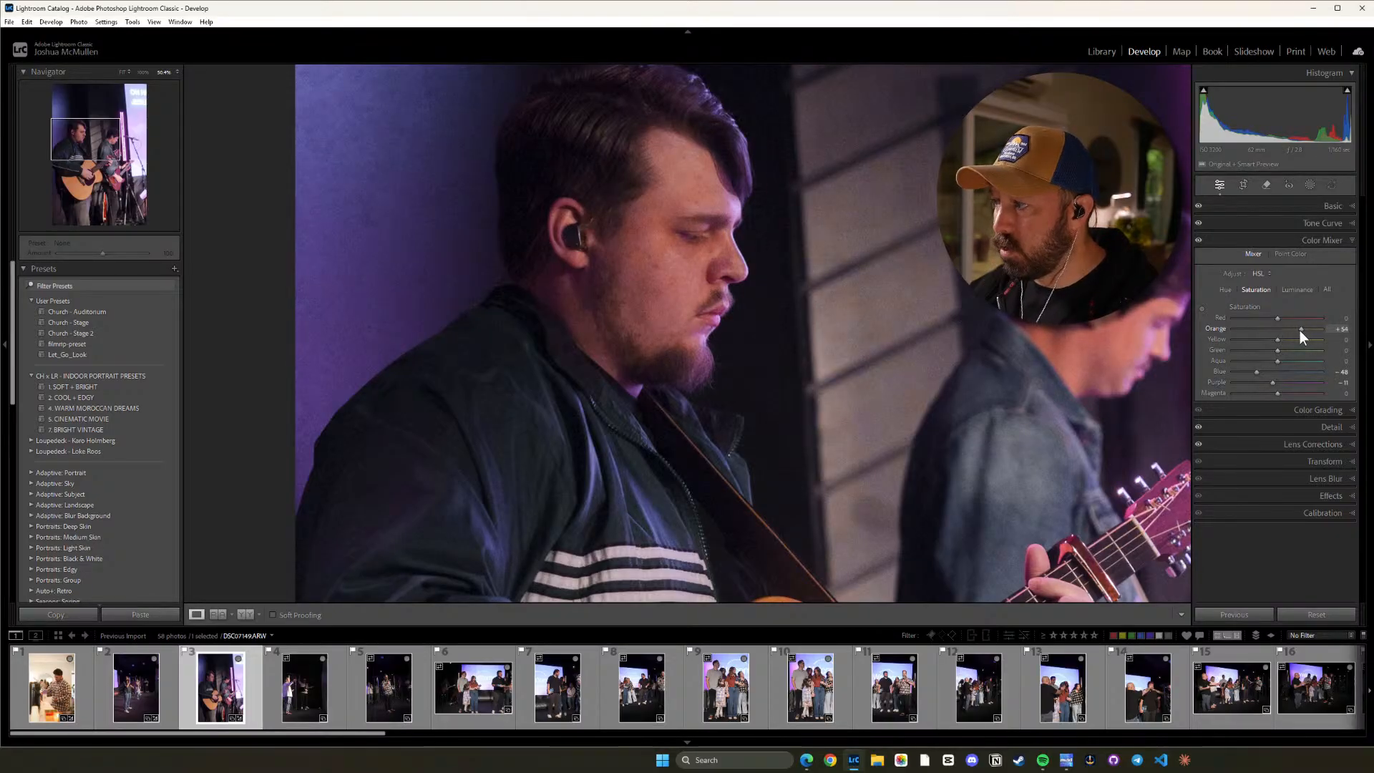
pyautogui.click(674, 264)
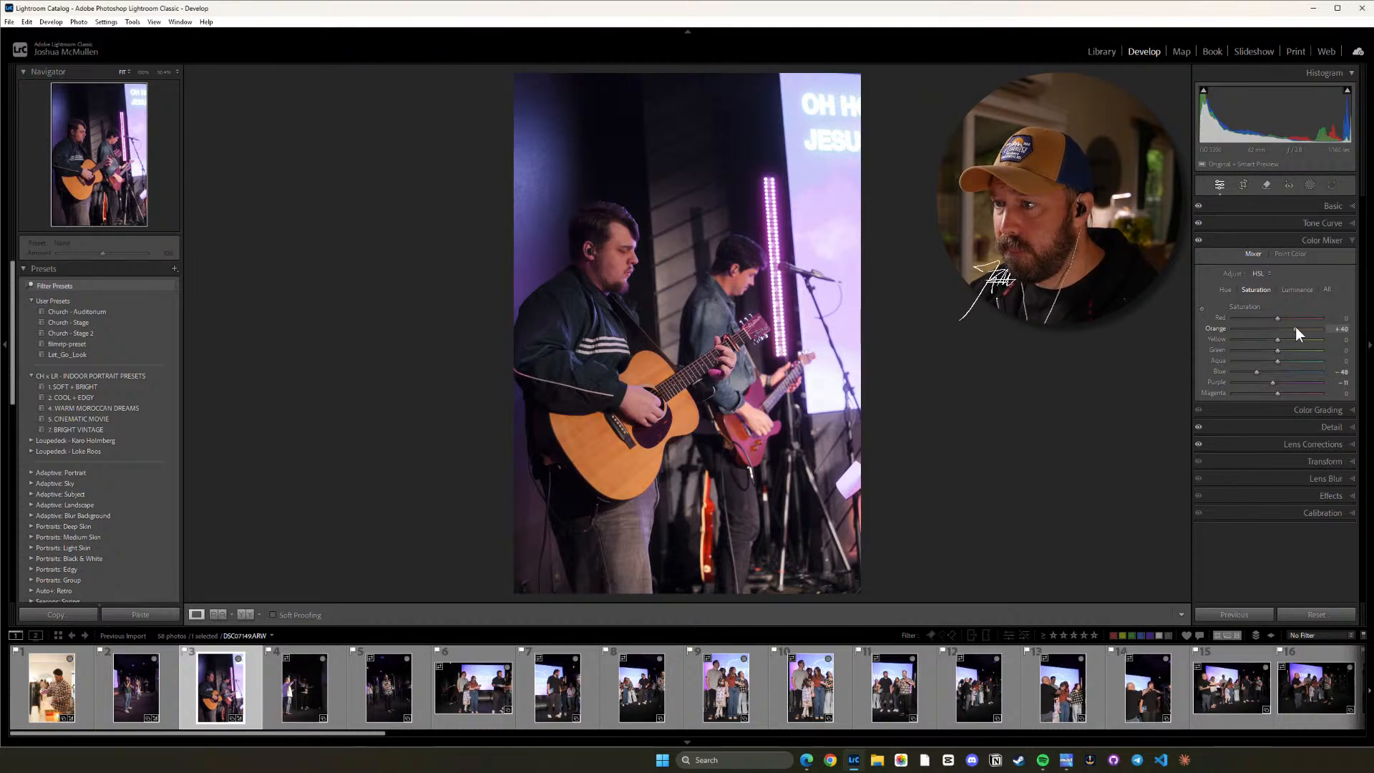
pyautogui.click(690, 312)
pyautogui.moveTo(784, 257); pyautogui.dragTo(806, 312)
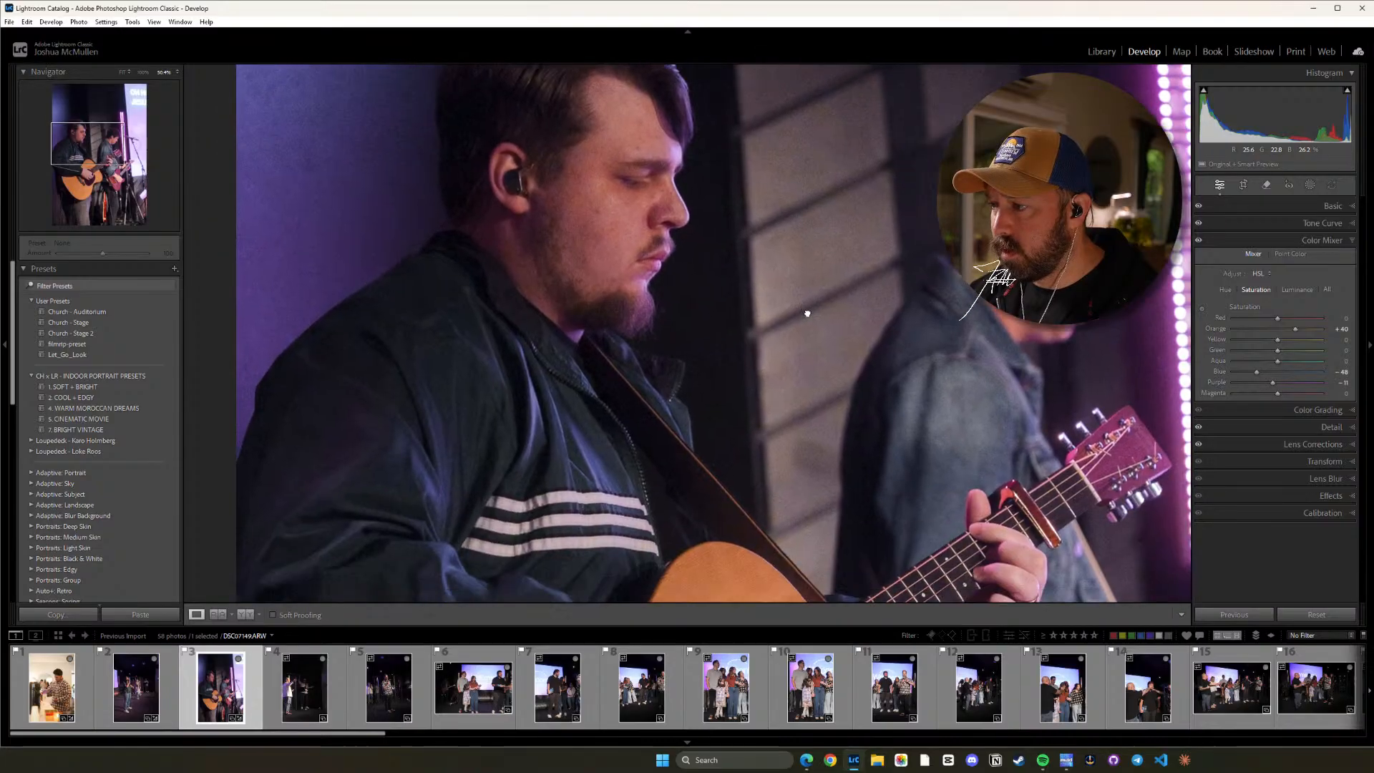
pyautogui.click(779, 351)
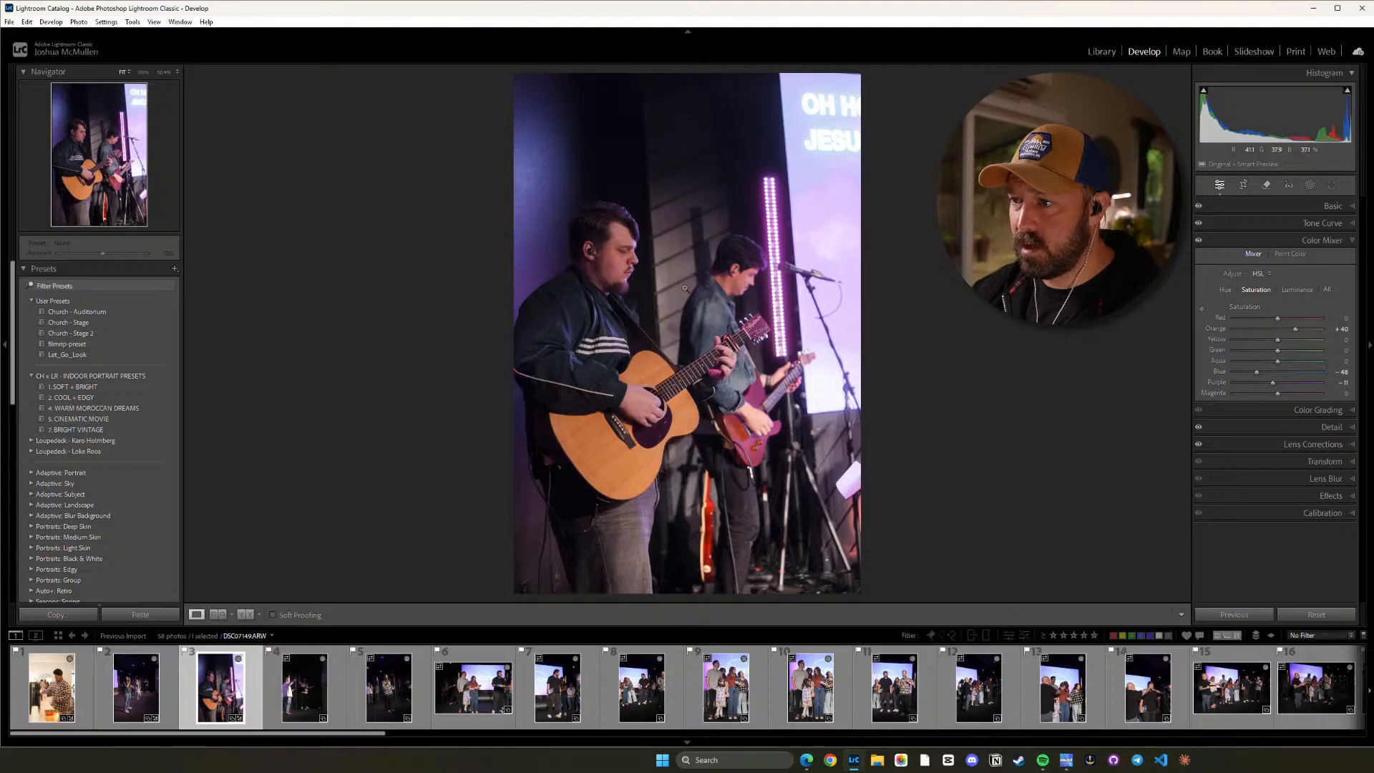
pyautogui.click(669, 396)
pyautogui.click(587, 447)
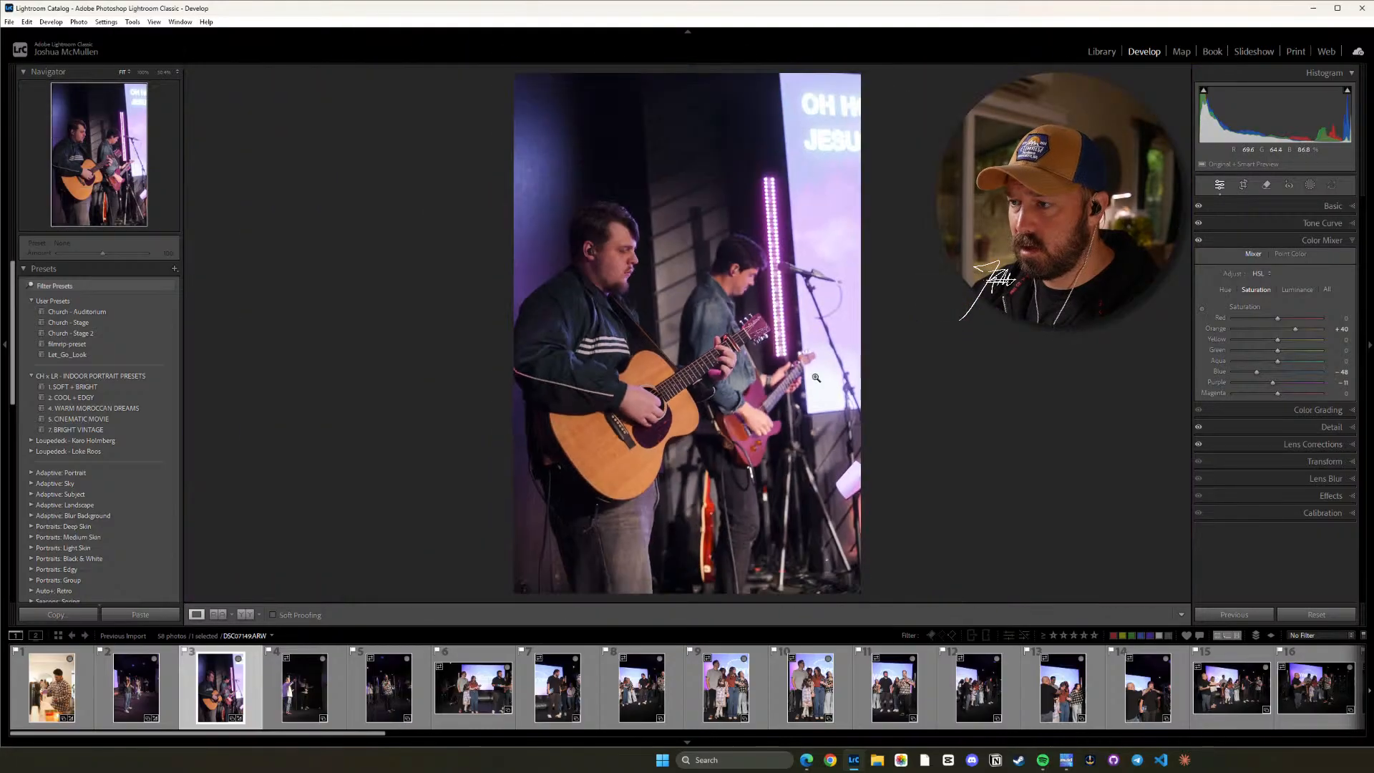
# Apply the Church - Stage 2 preset to the fourth photo, showing the singer and guitarist with raised hands.
pyautogui.click(312, 693)
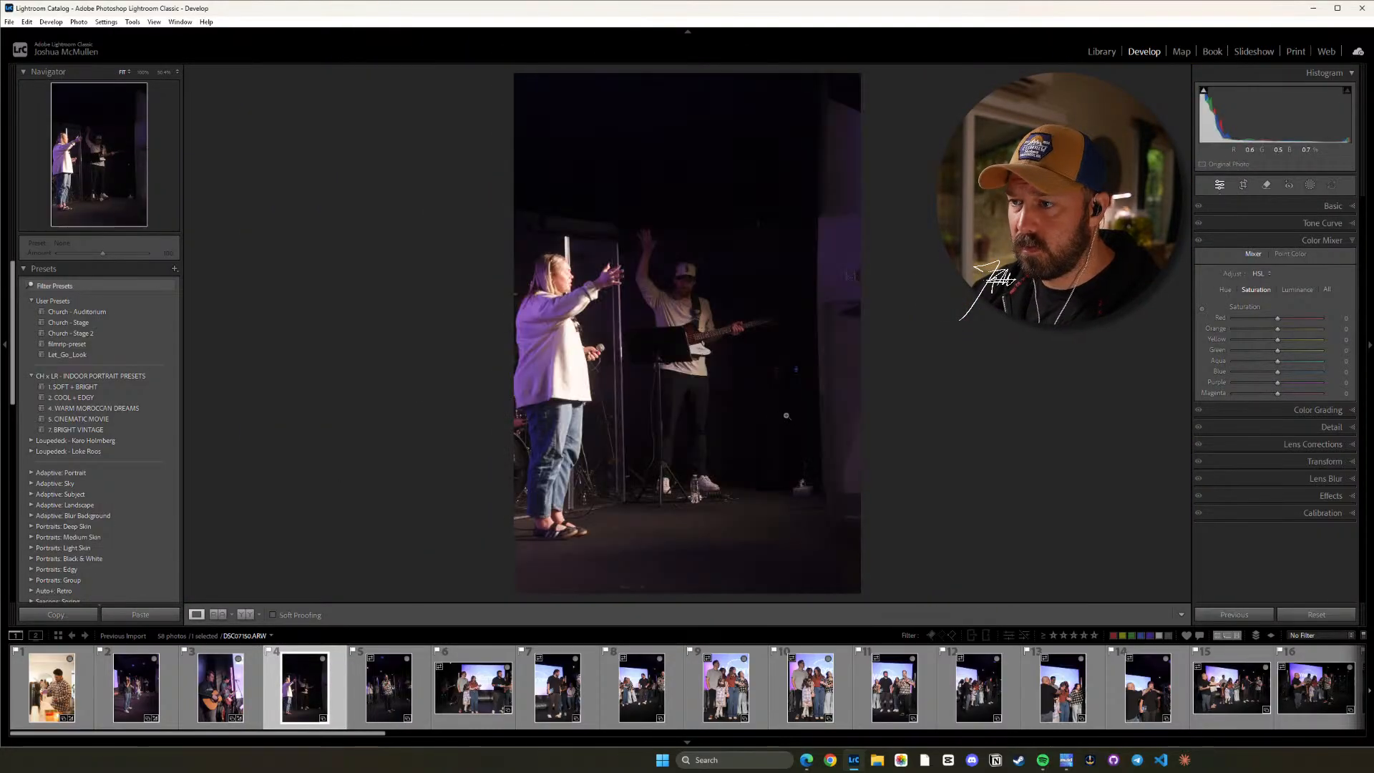
pyautogui.click(127, 335)
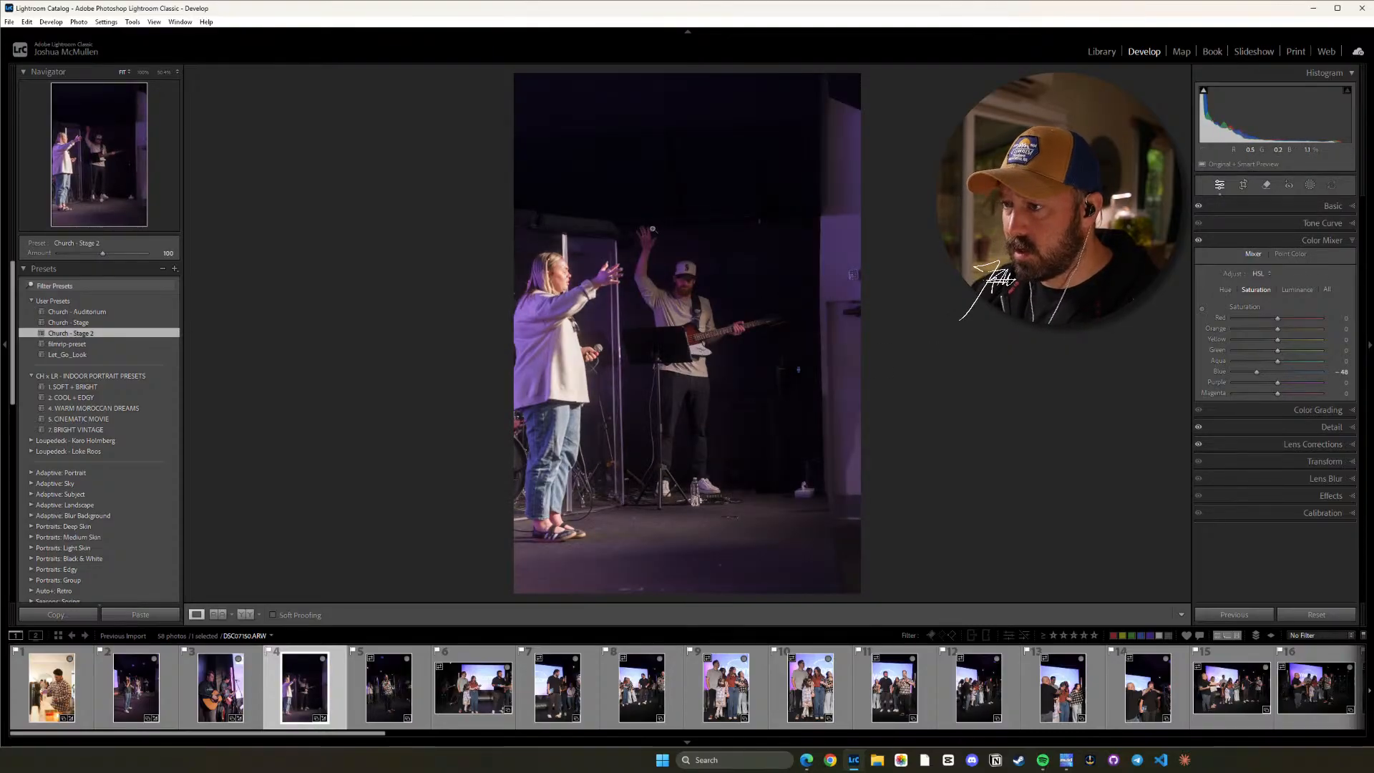
# Create an object mask on the guitarist with the raised hand in the fourth photo, using a rectangle selection around him.
pyautogui.click(1335, 207)
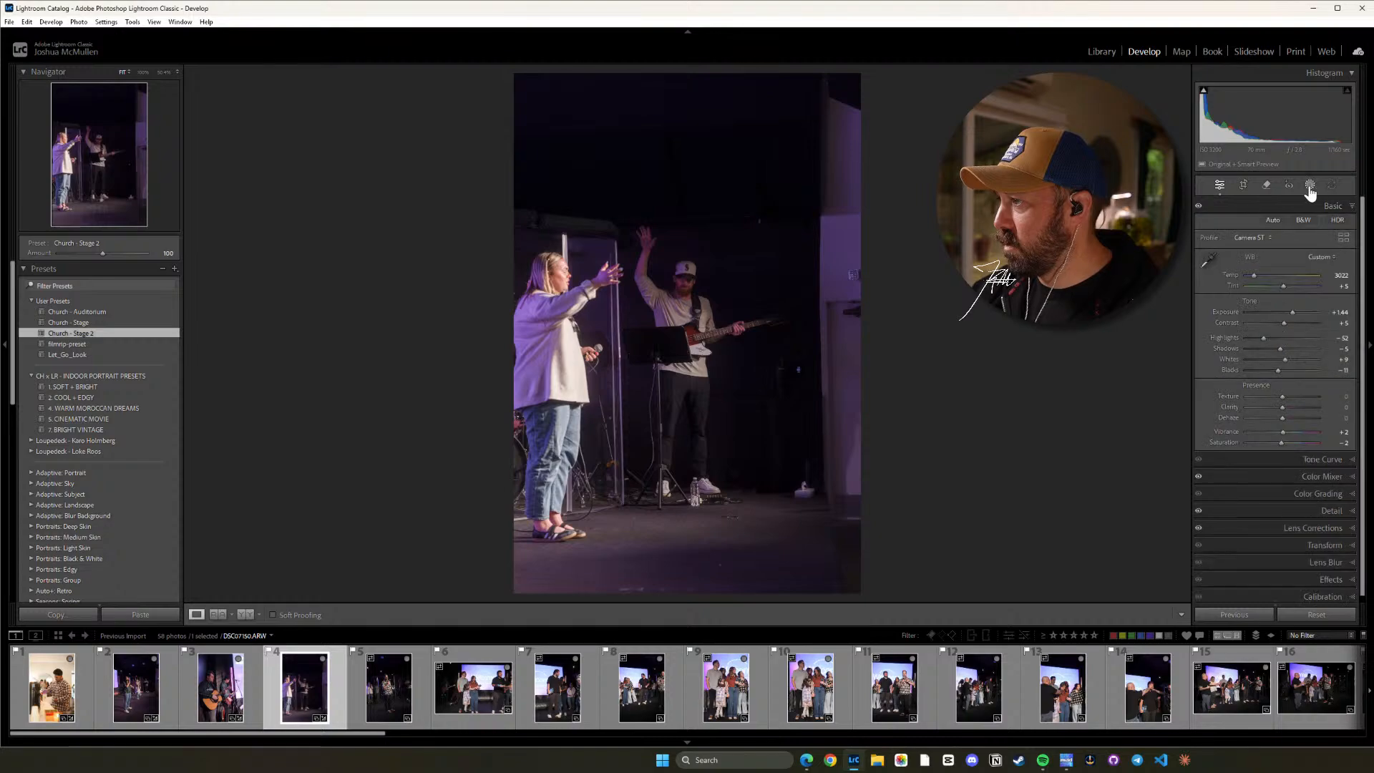
pyautogui.click(1309, 186)
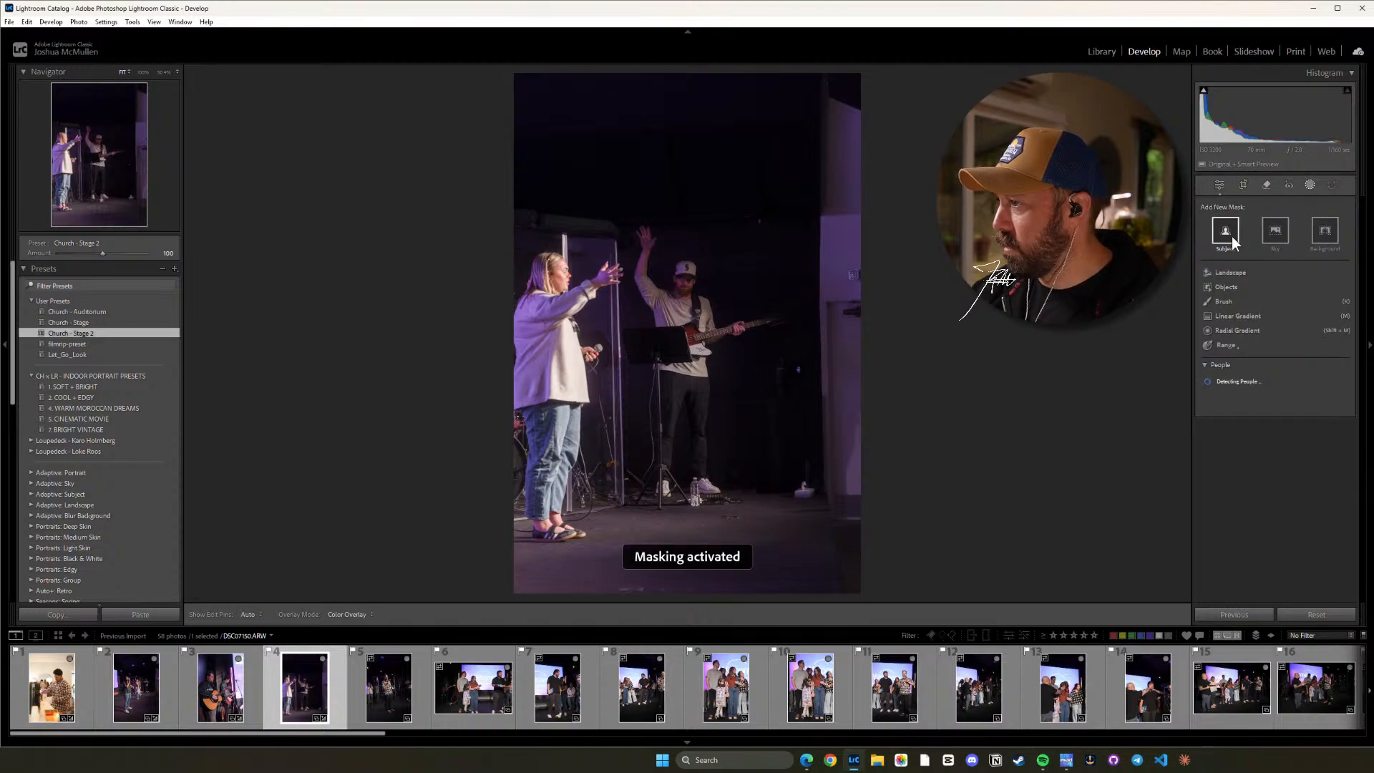
pyautogui.click(1219, 286)
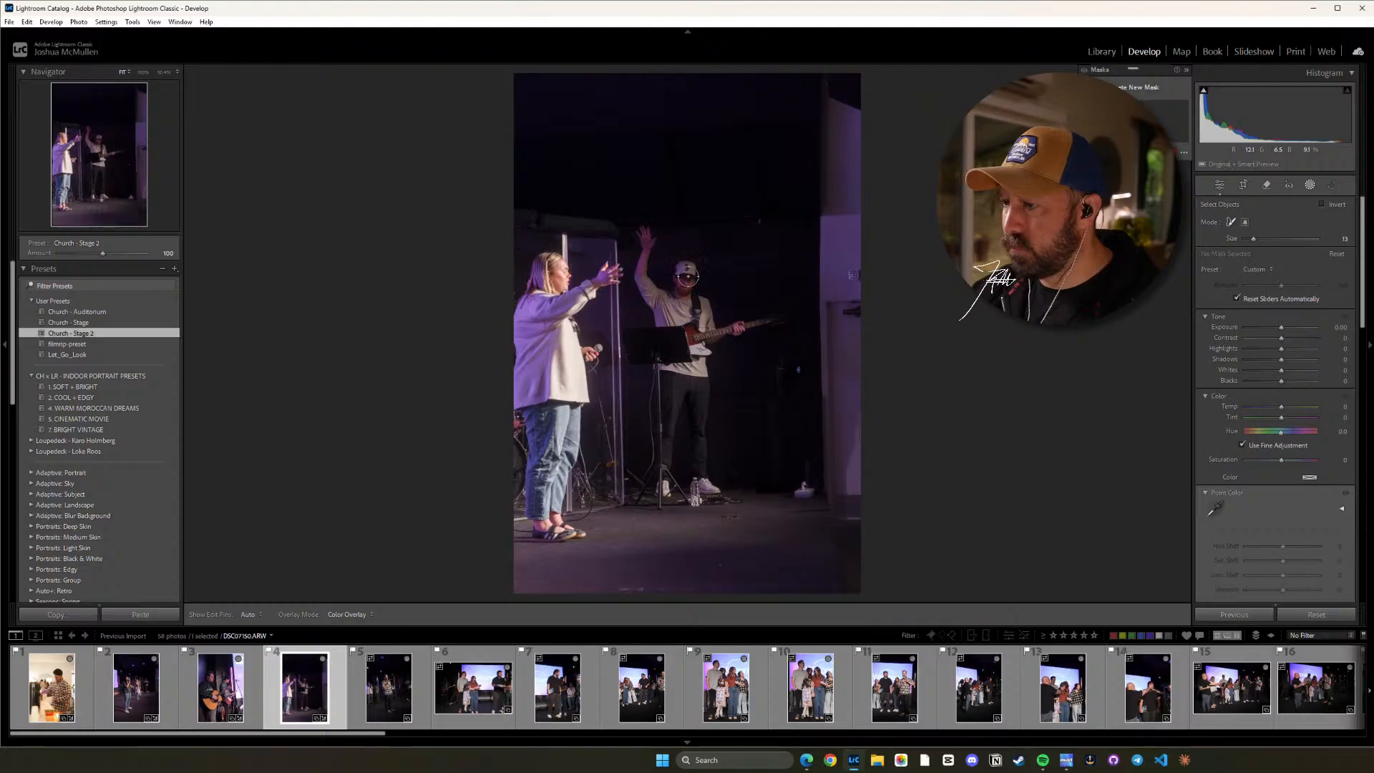
pyautogui.click(1244, 222)
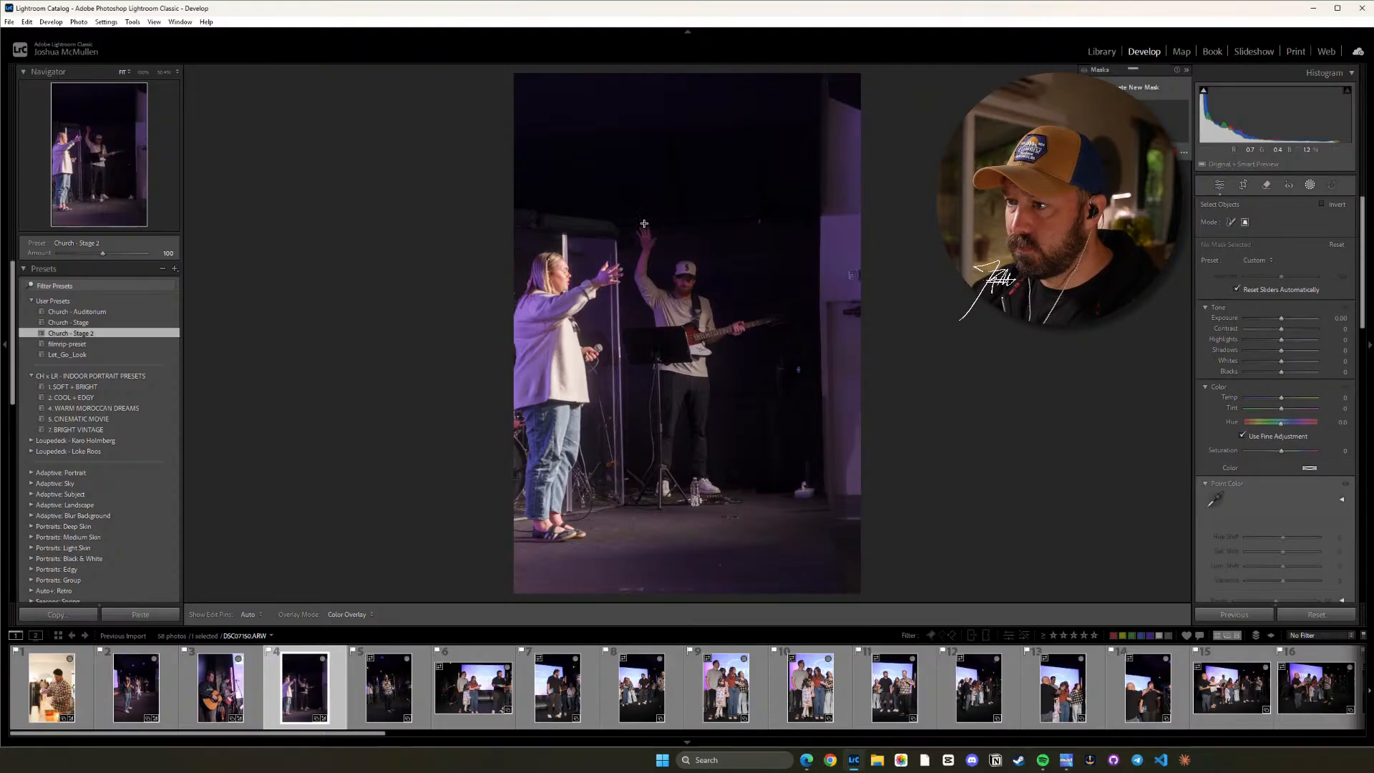
pyautogui.moveTo(632, 222); pyautogui.dragTo(797, 496)
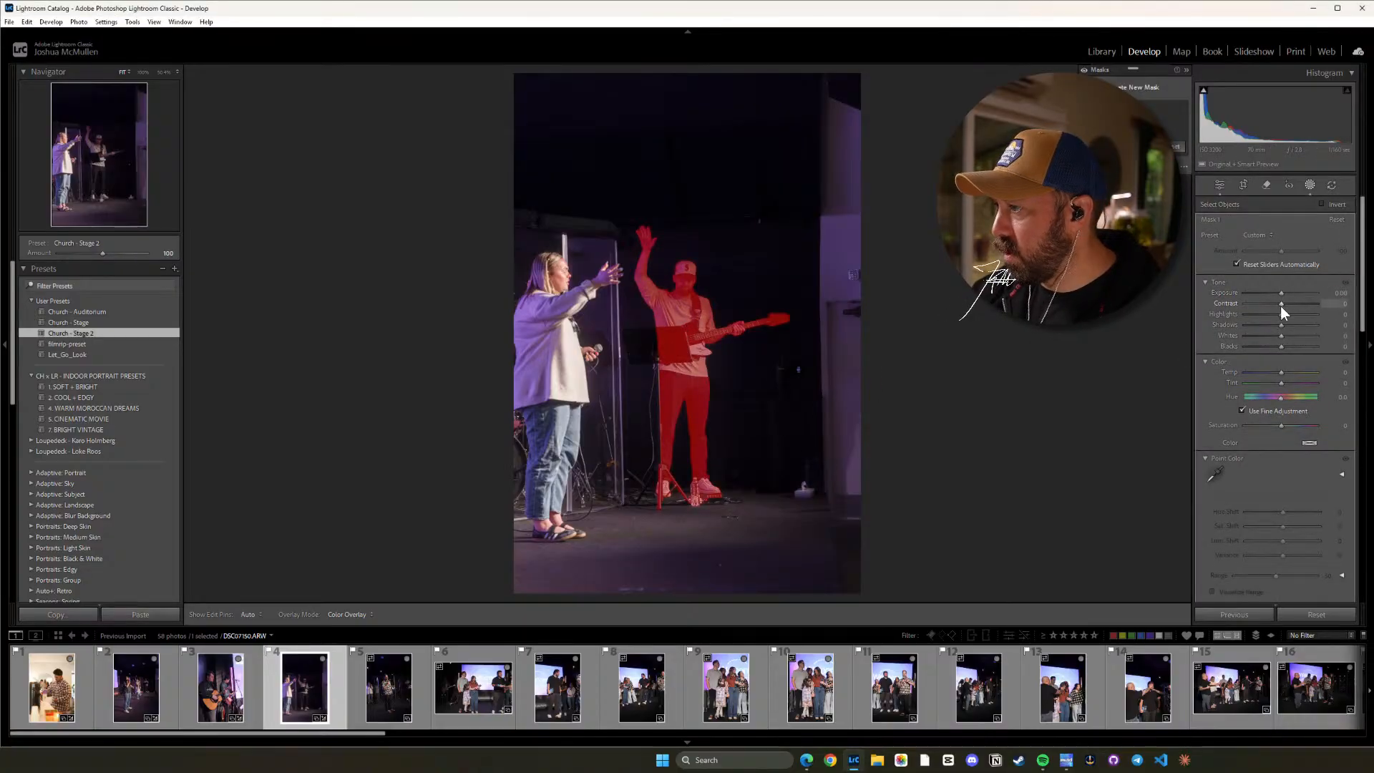
# Brighten the guitarist's mask by raising Highlights to about 18 and Exposure to about 0.57, and finish masking.
pyautogui.moveTo(1280, 314); pyautogui.dragTo(1286, 315)
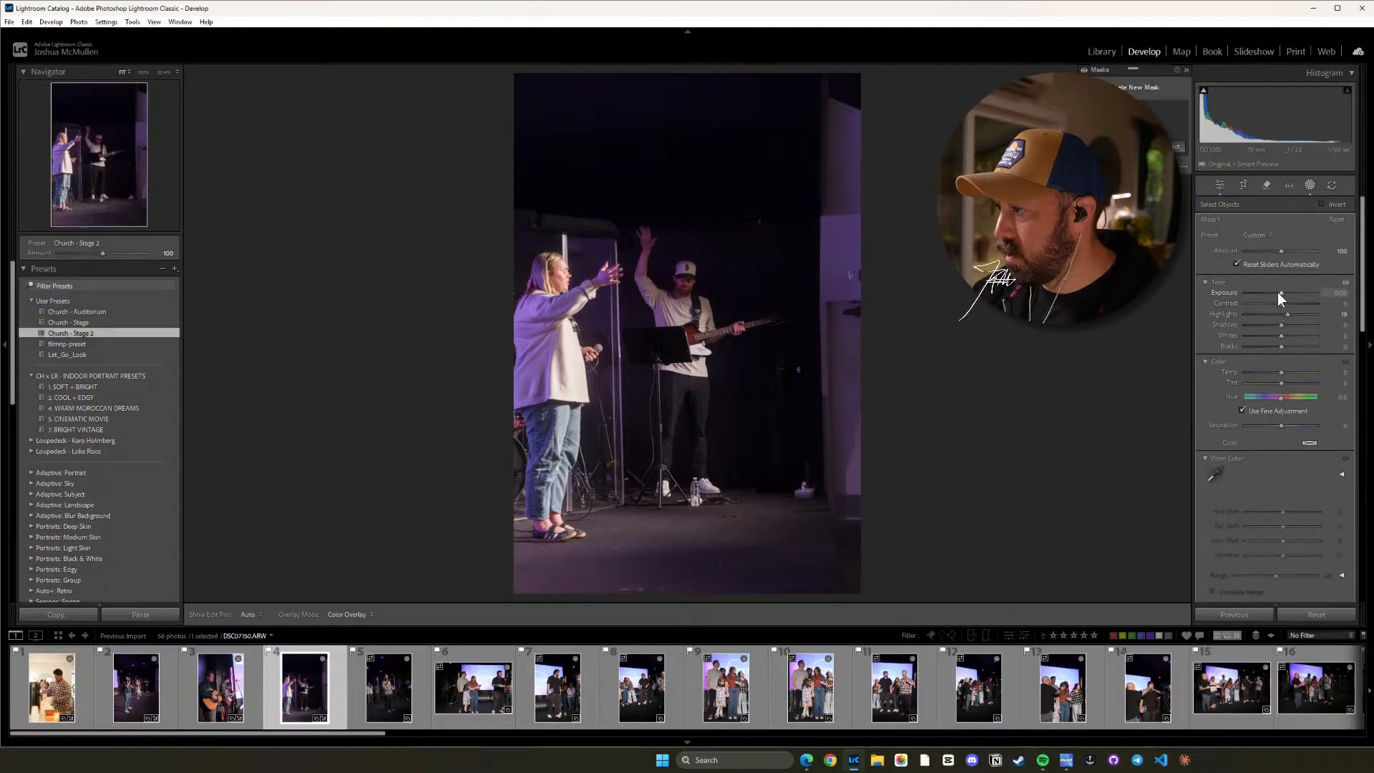
pyautogui.moveTo(1277, 292); pyautogui.dragTo(1282, 294)
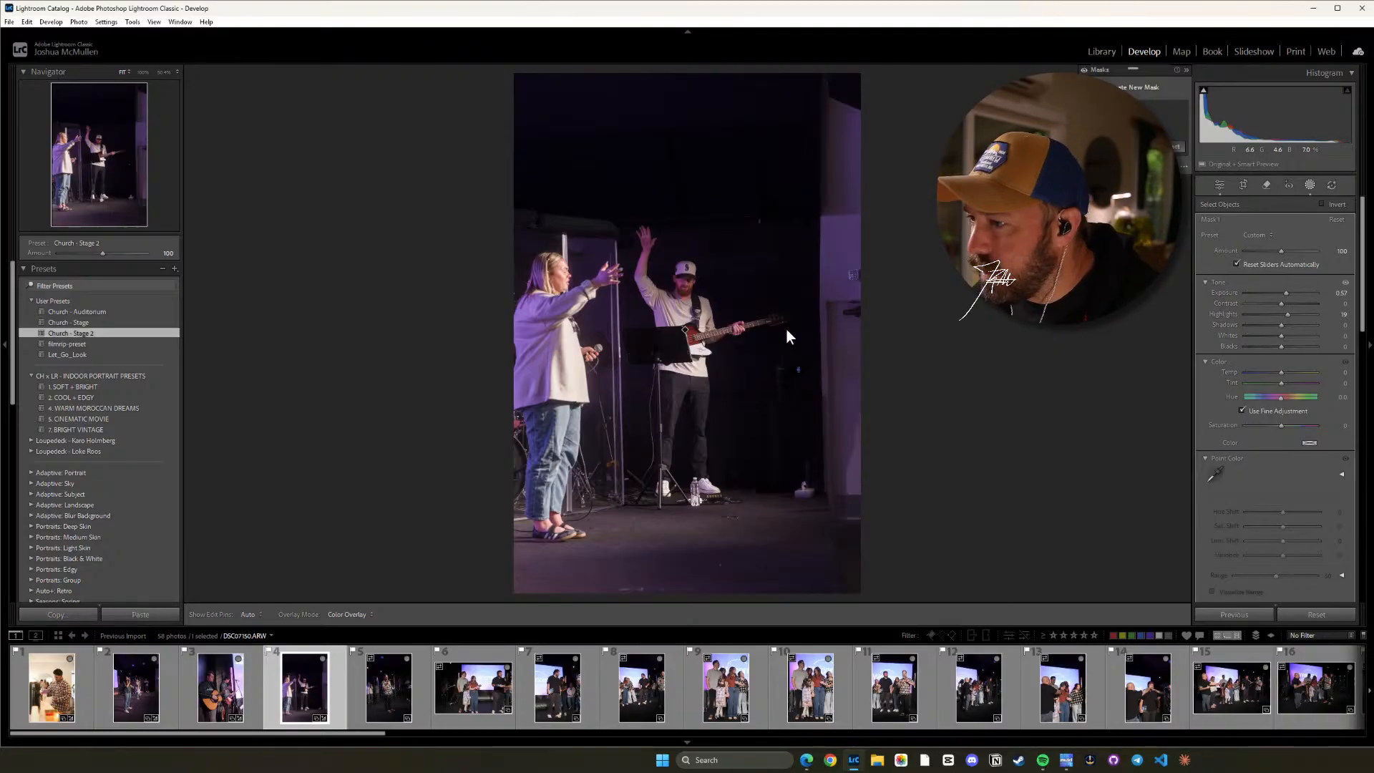
pyautogui.click(1219, 189)
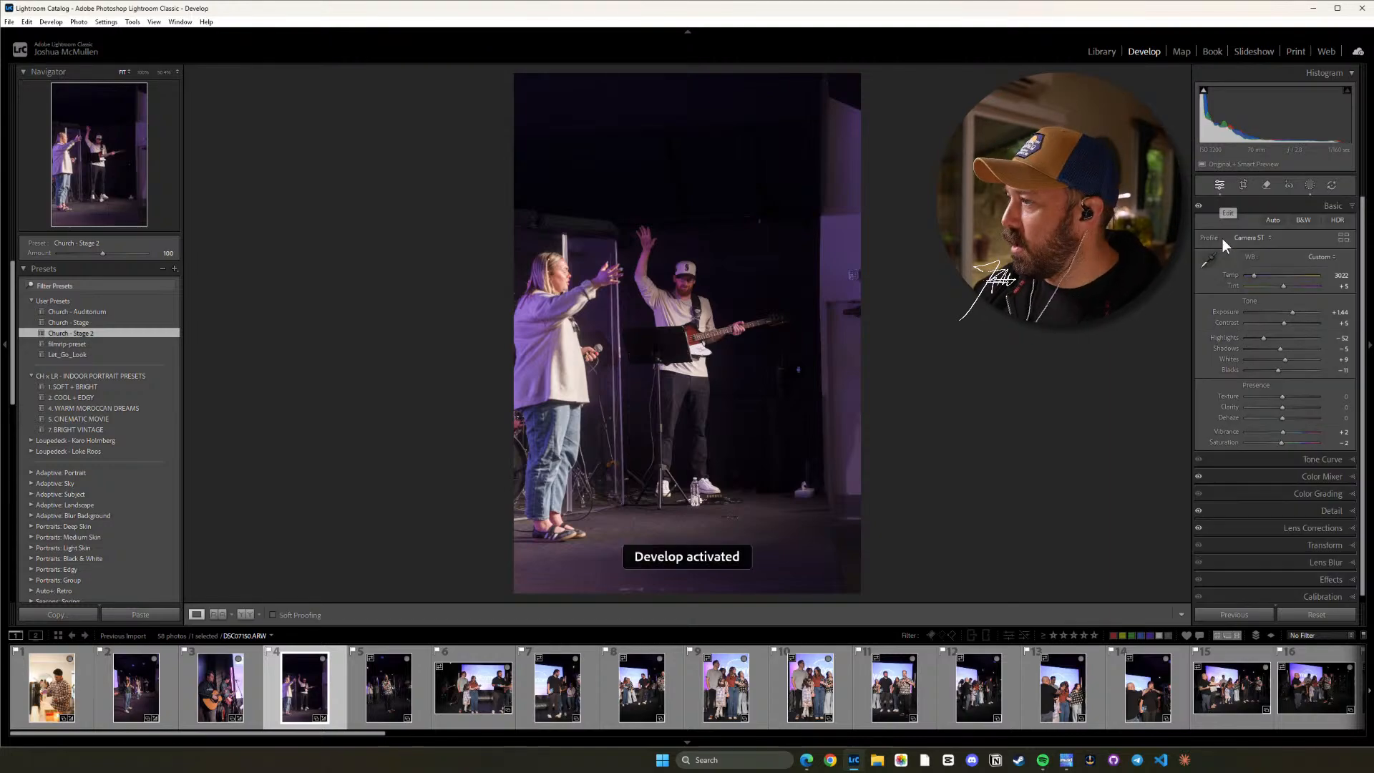
# Reduce the fourth photo's Purple saturation to about -30 in the color mixer and check the skin tones and hue settings up close.
pyautogui.click(1320, 476)
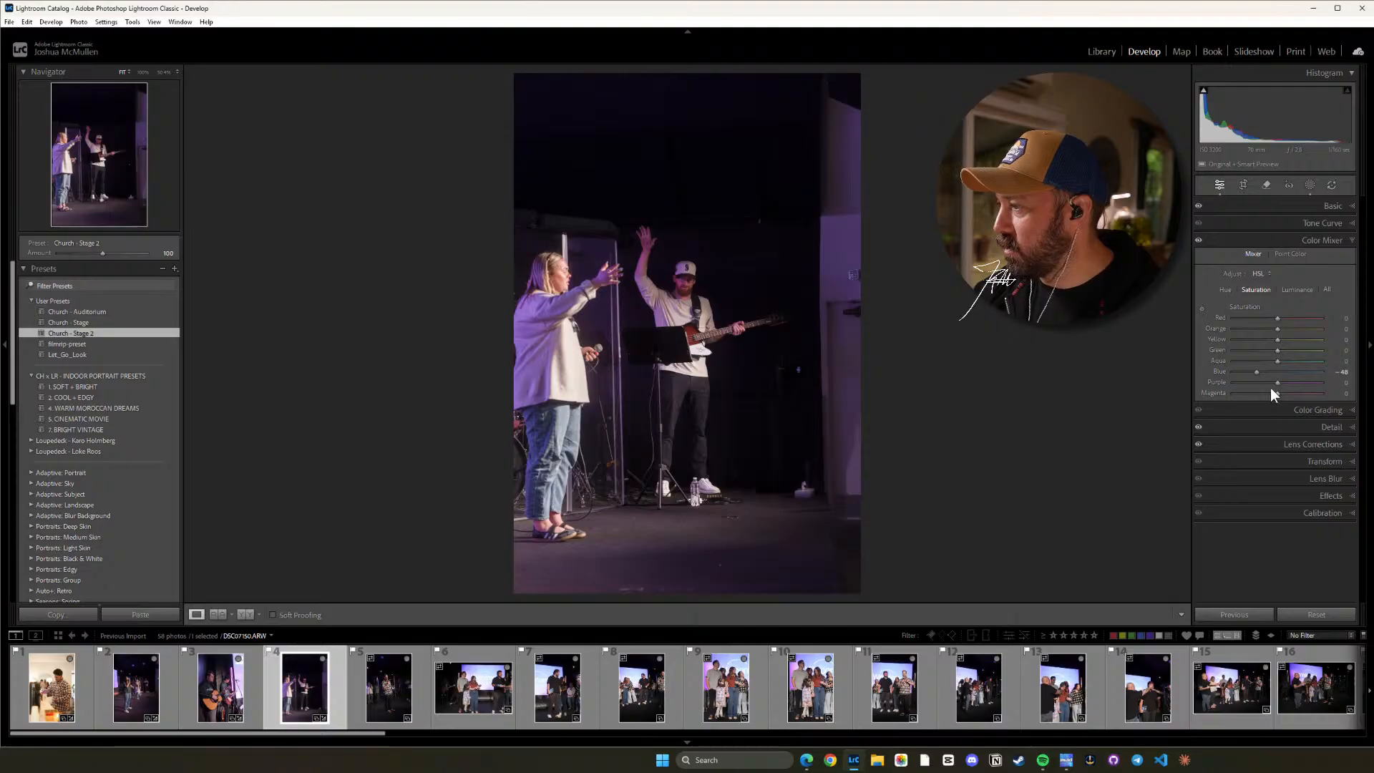
pyautogui.moveTo(1277, 384); pyautogui.dragTo(1265, 384)
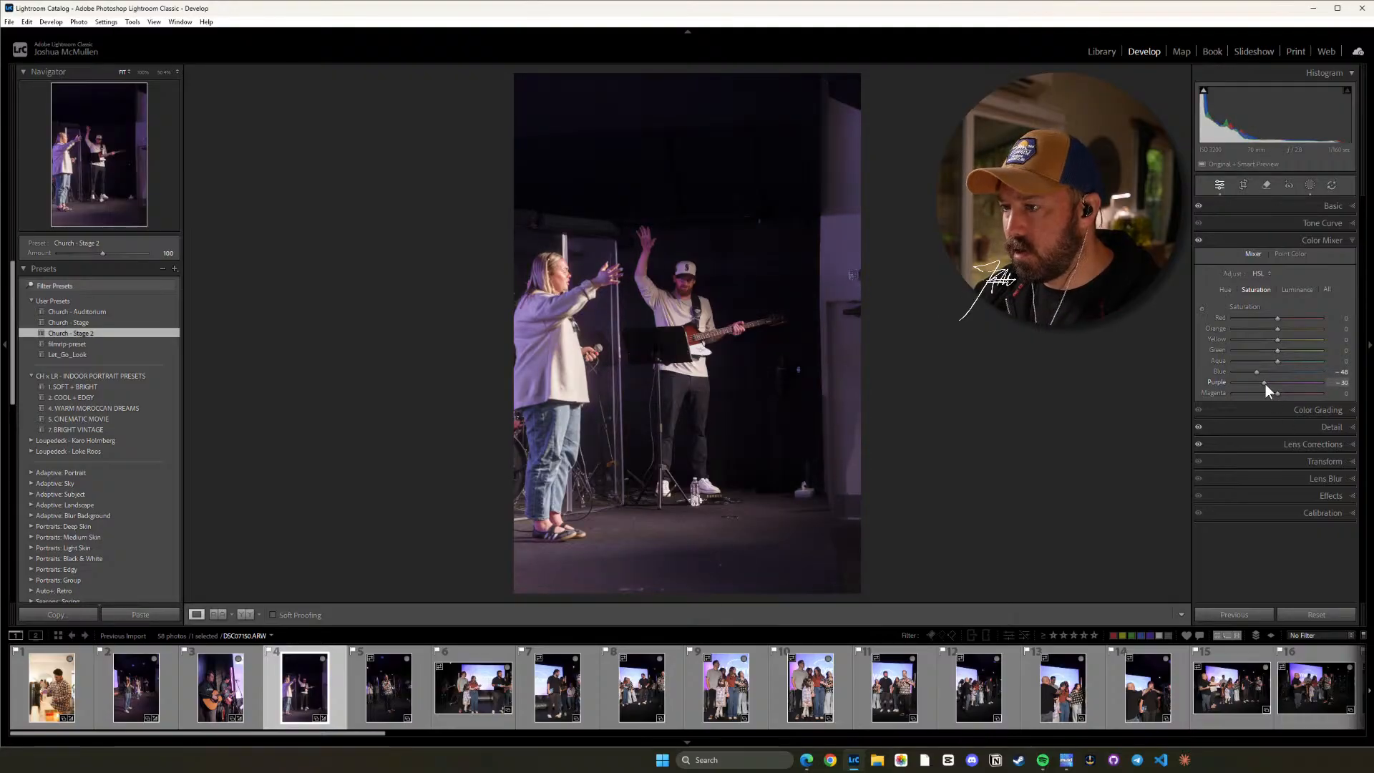
pyautogui.click(695, 292)
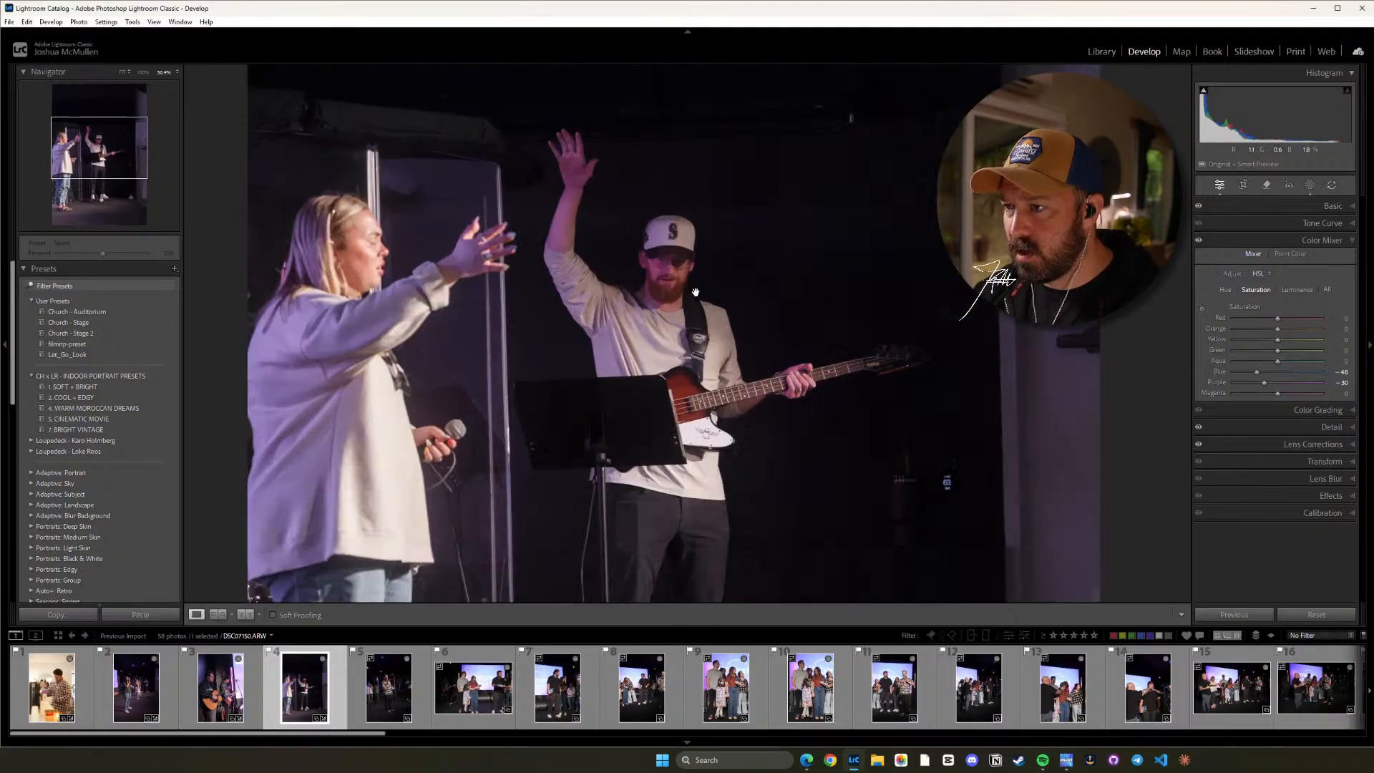
pyautogui.click(1226, 290)
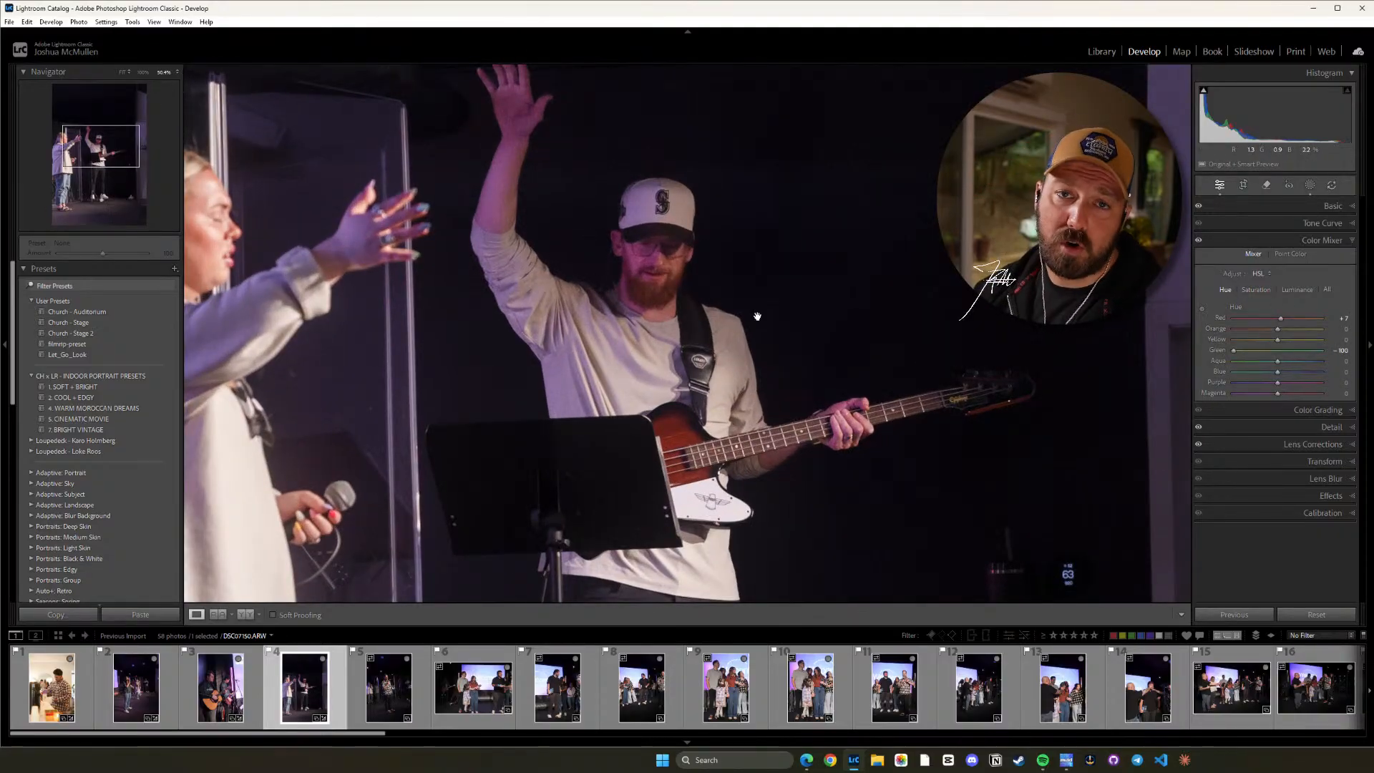
pyautogui.click(1350, 241)
pyautogui.click(1349, 206)
pyautogui.click(901, 348)
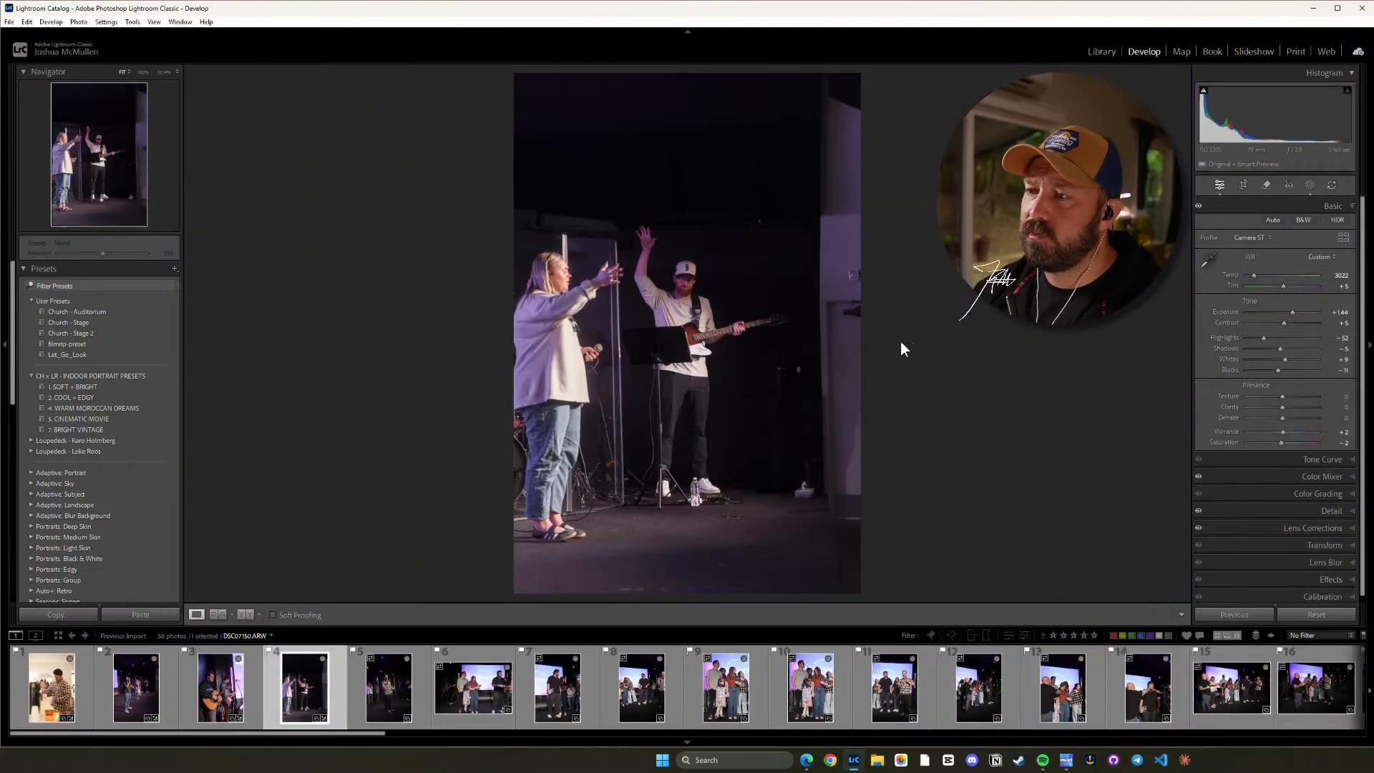
# Apply the Church - Stage 2 preset to the fifth photo, showing the man with the microphone, and raise its Highlights to about -36.
pyautogui.click(365, 691)
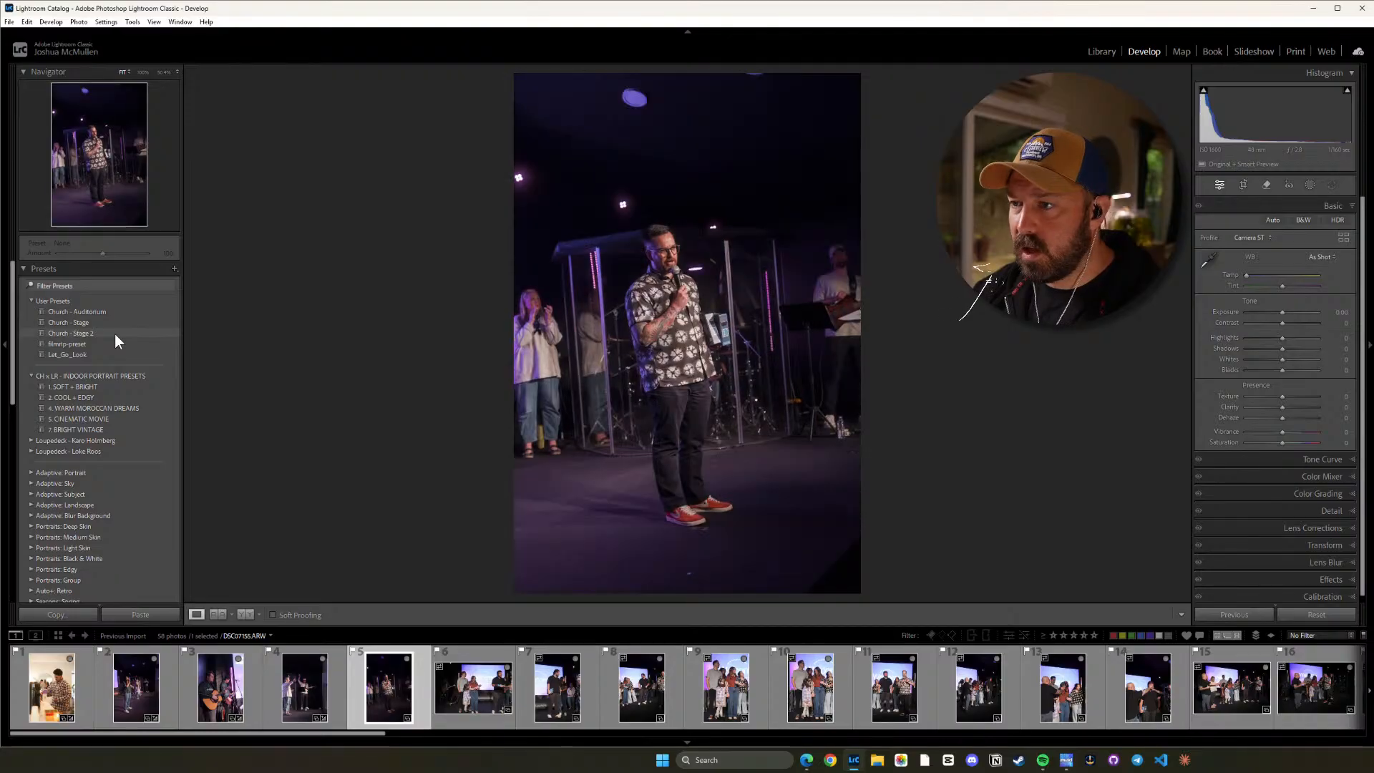
pyautogui.click(114, 334)
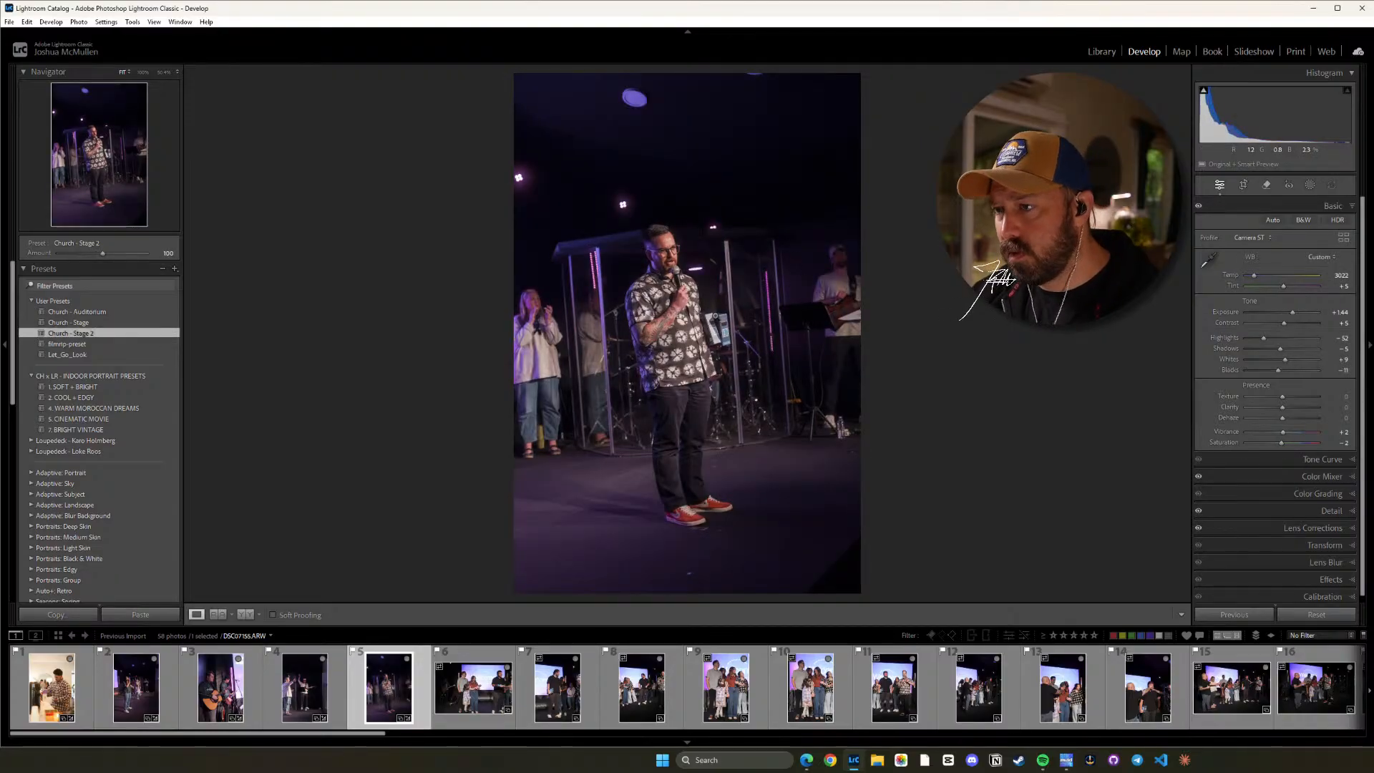
pyautogui.click(714, 315)
pyautogui.moveTo(558, 192); pyautogui.dragTo(652, 359)
pyautogui.moveTo(623, 225); pyautogui.dragTo(674, 236)
pyautogui.press('=')
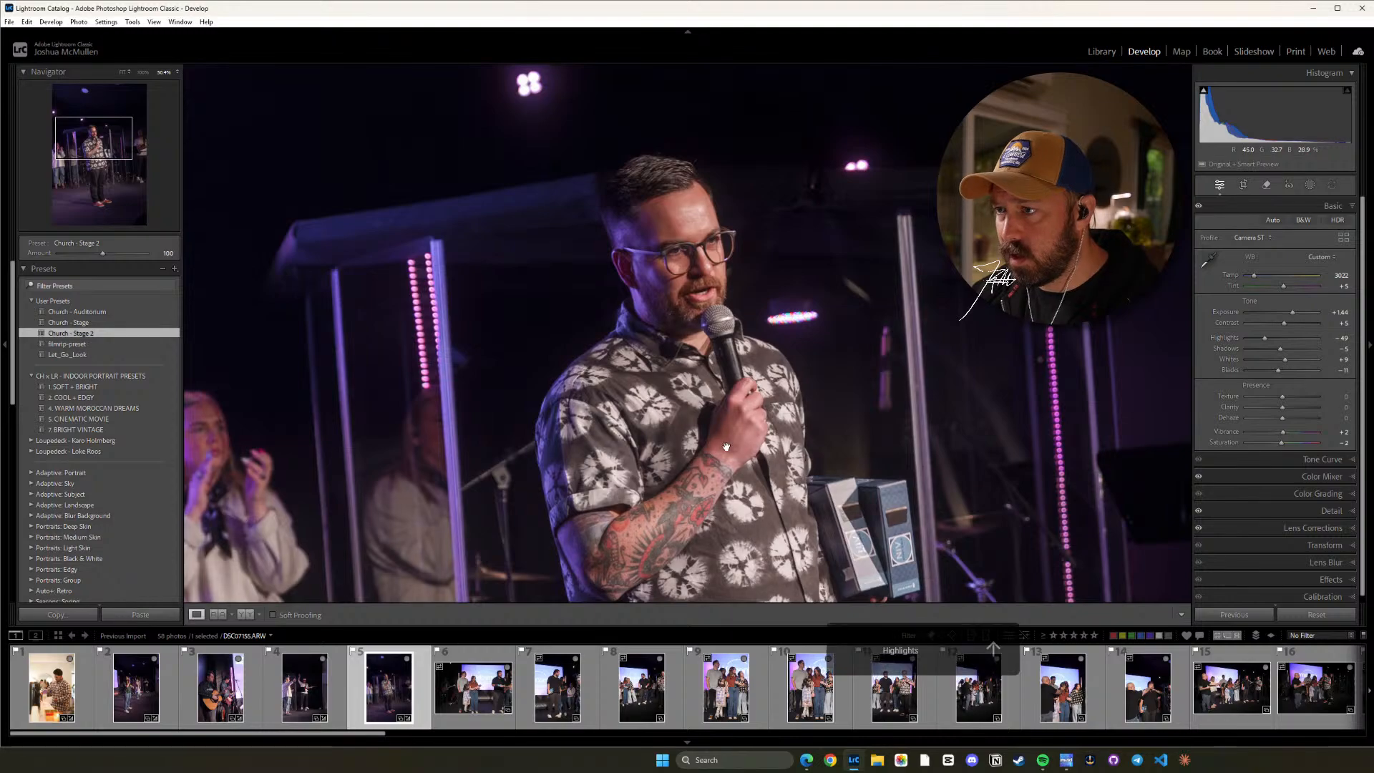
pyautogui.click(771, 423)
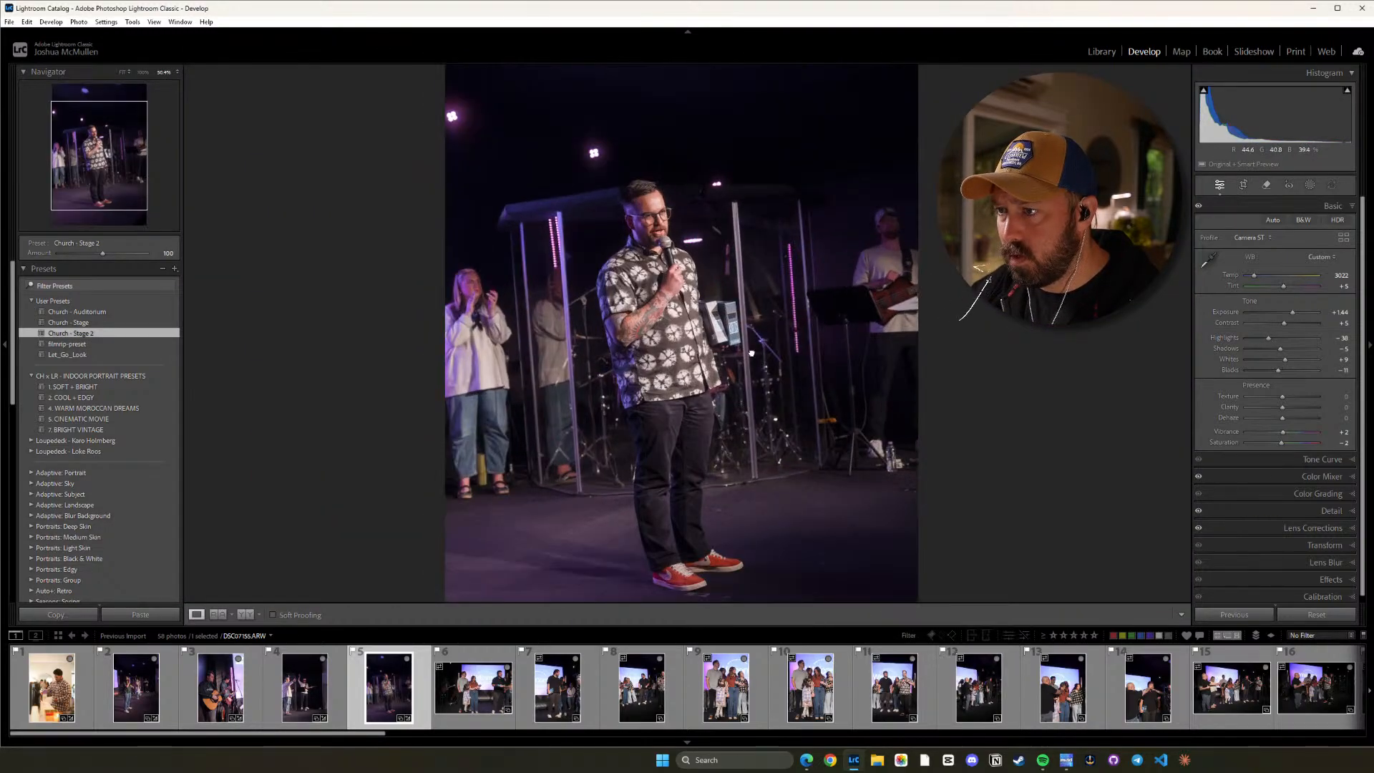
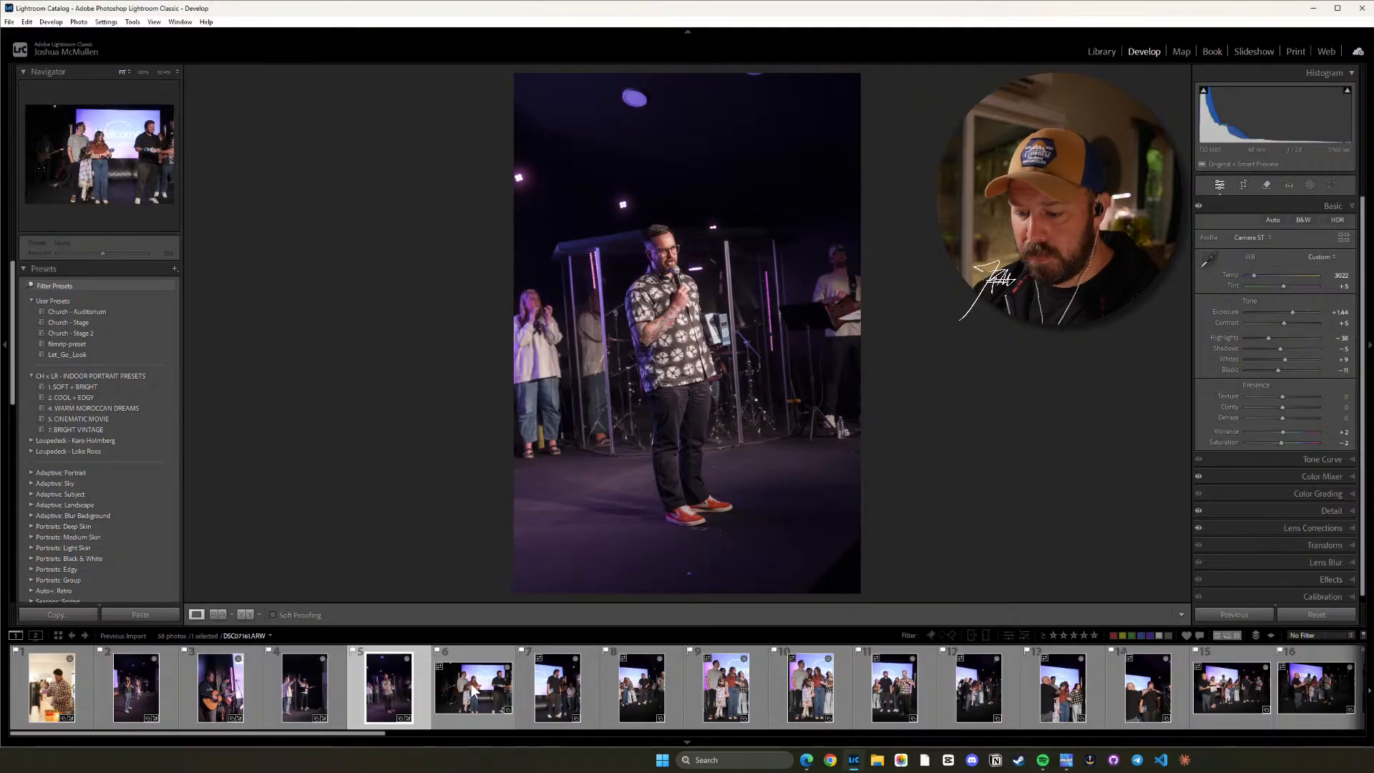
# Try the fifth photo's copied develop settings on the sixth photo, showing the family on stage, and undo the paste.
pyautogui.hotkey('ctrl', 'shift', 'c')
pyautogui.click(1047, 572)
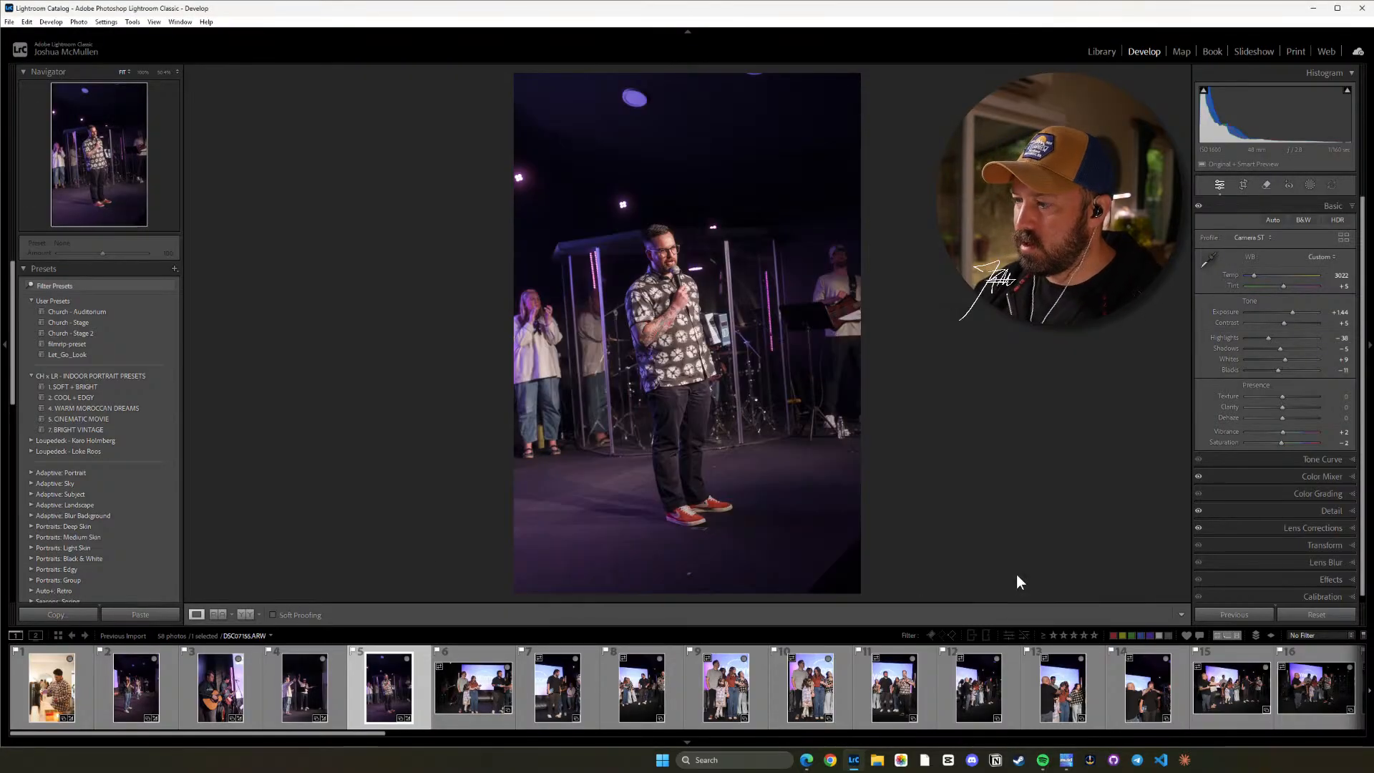
pyautogui.press('Right')
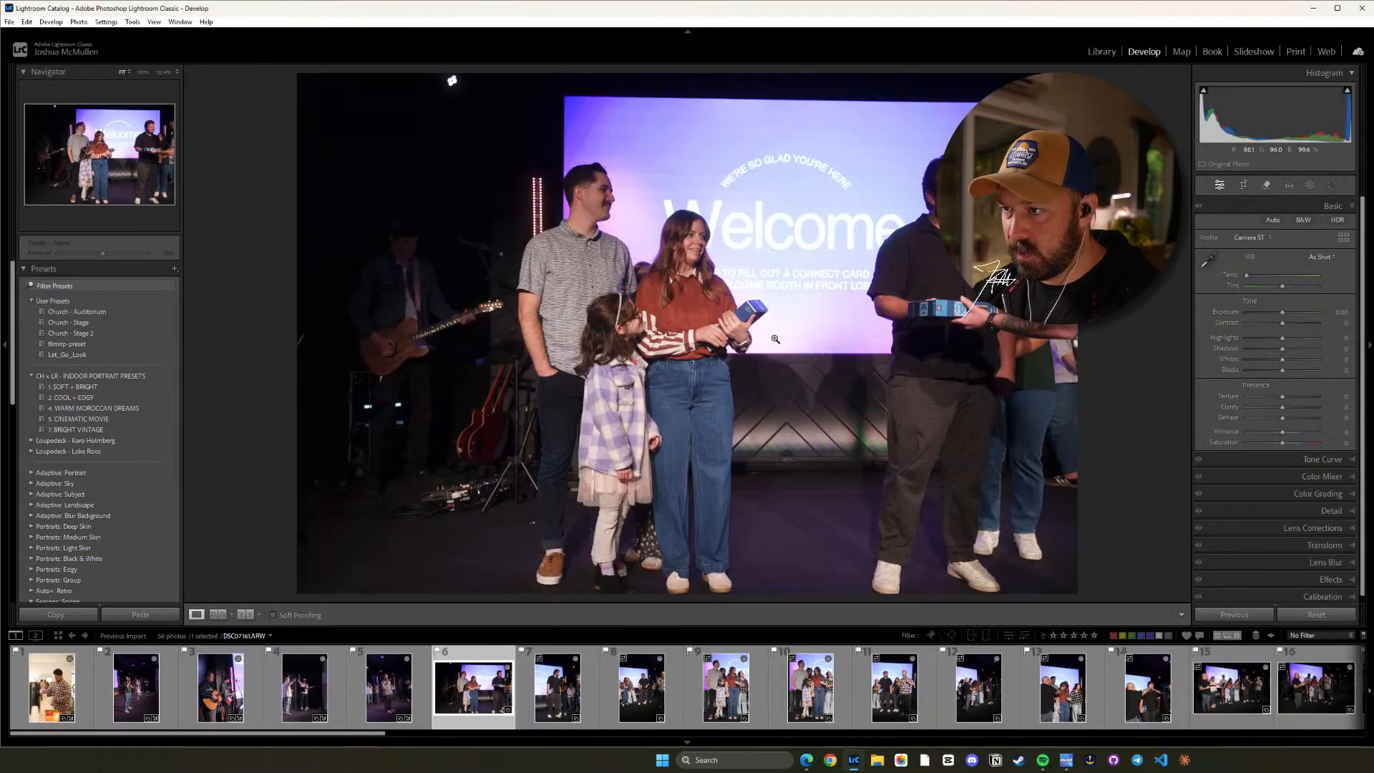
pyautogui.hotkey('ctrl', 'shift', 'v')
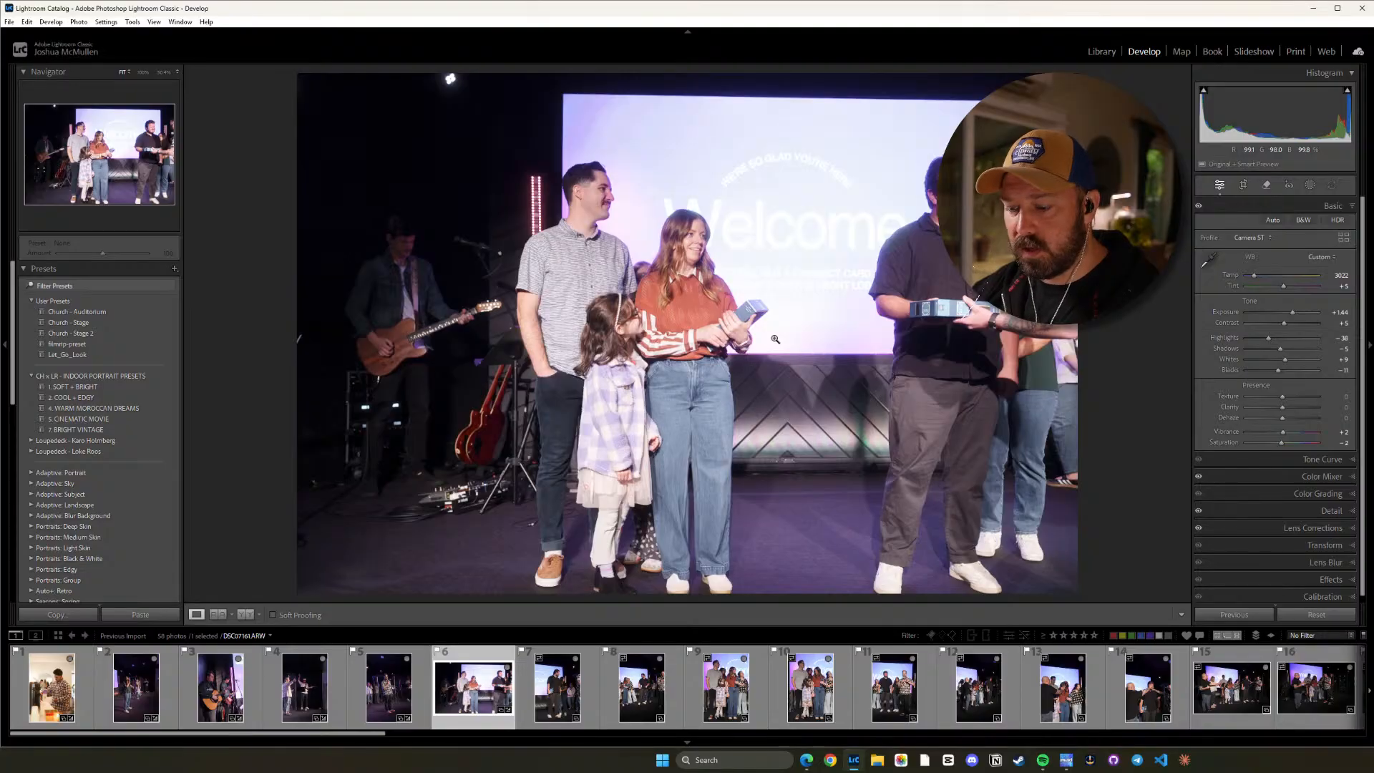
pyautogui.hotkey('ctrl', 'z')
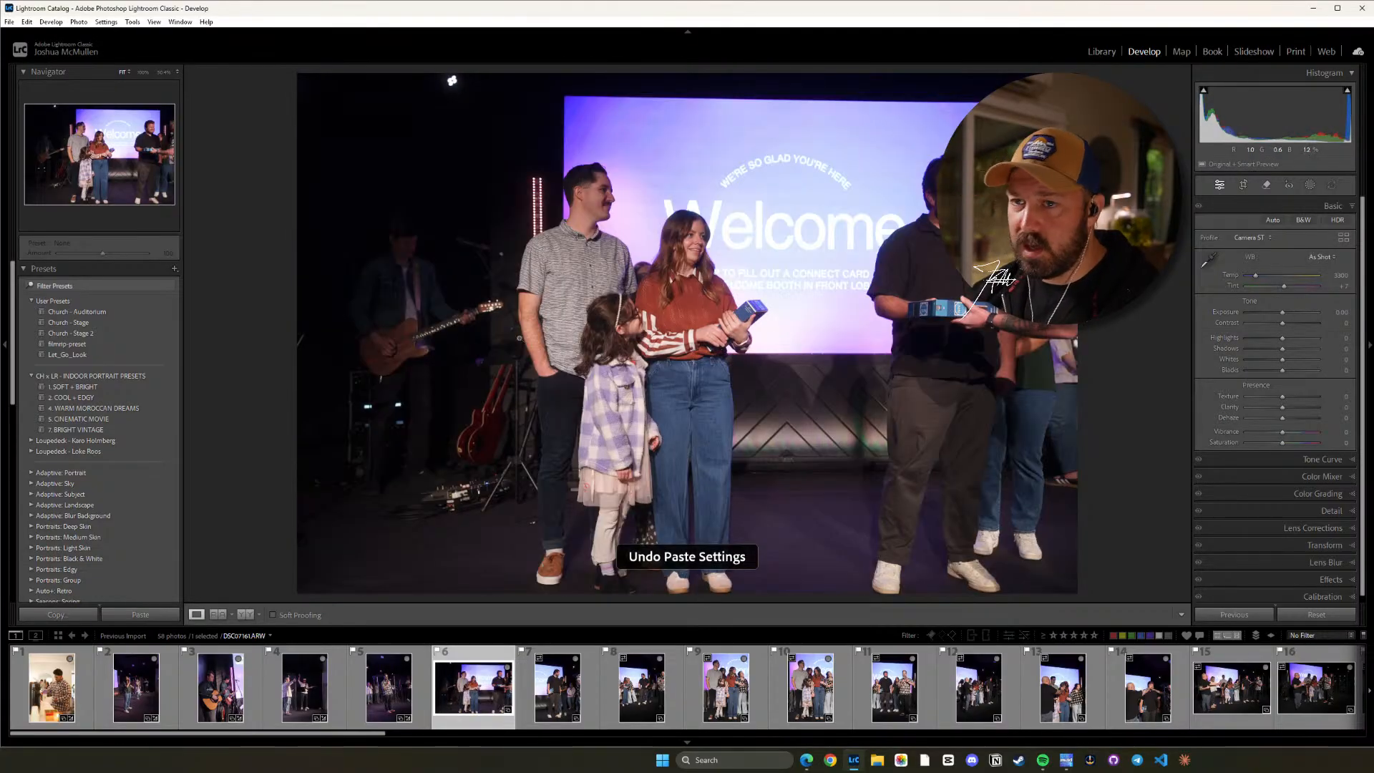
# Apply the Church - Stage 2 preset to the sixth photo and lower its Exposure to about 0.89.
pyautogui.click(122, 333)
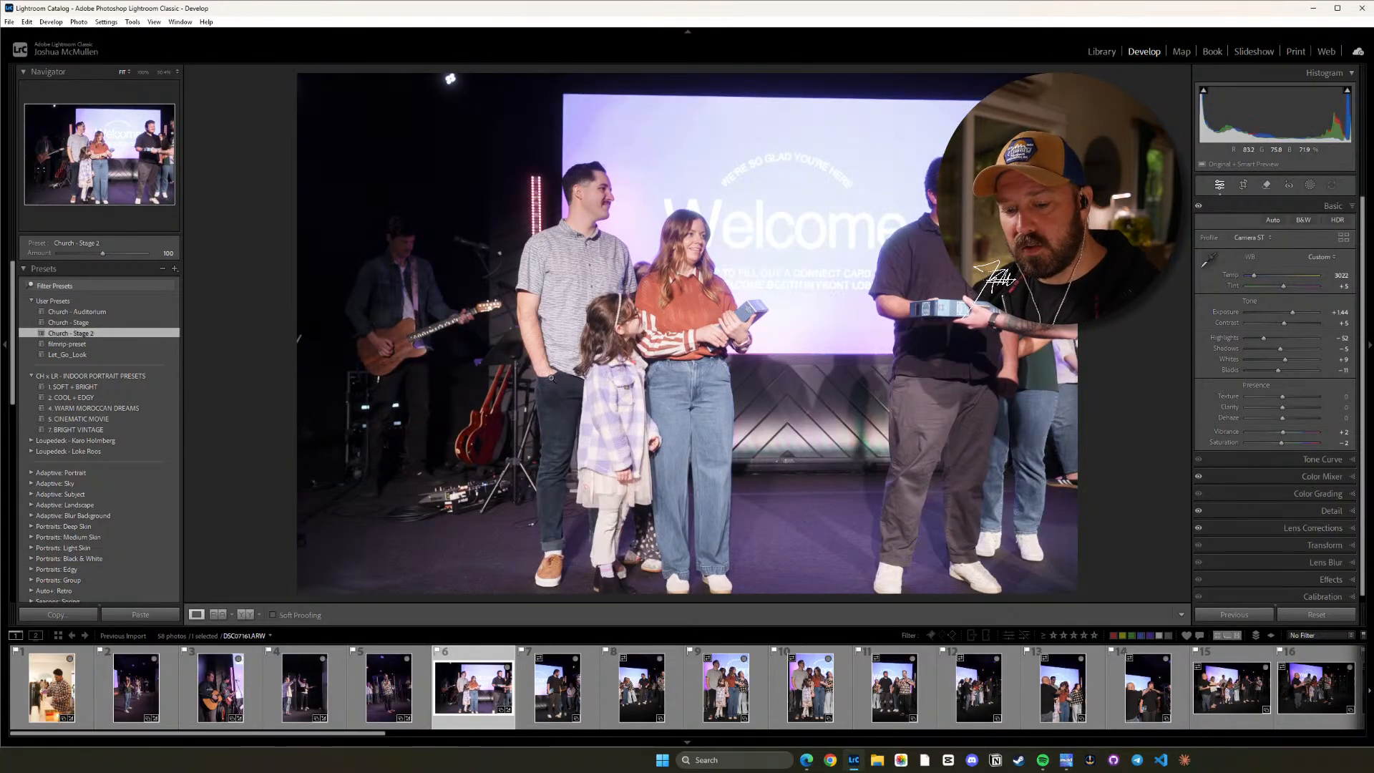
pyautogui.press('-')
pyautogui.press('-')
pyautogui.press('-')
pyautogui.press('-')
pyautogui.press('-')
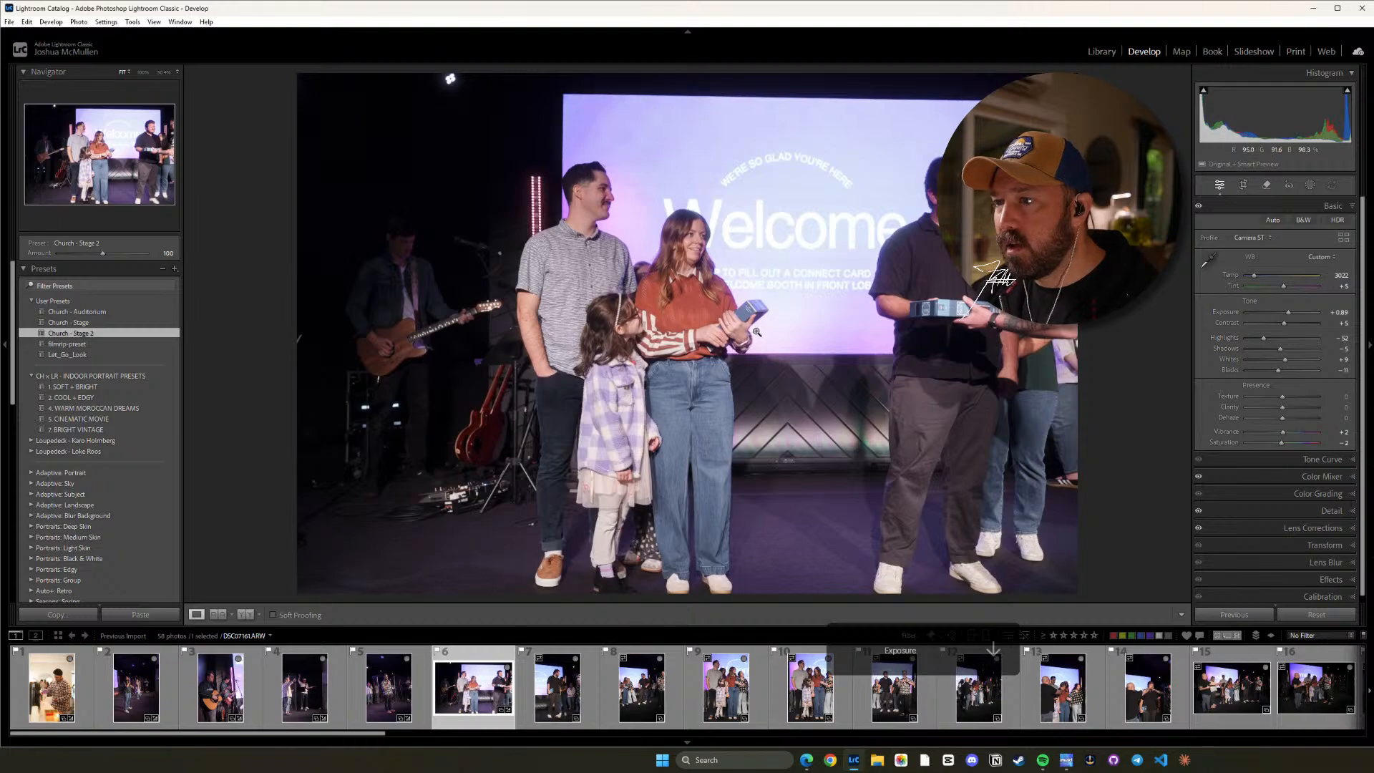
# Fine-tune the sixth photo's Exposure to about 0.79 while checking the family's faces up close.
pyautogui.click(725, 294)
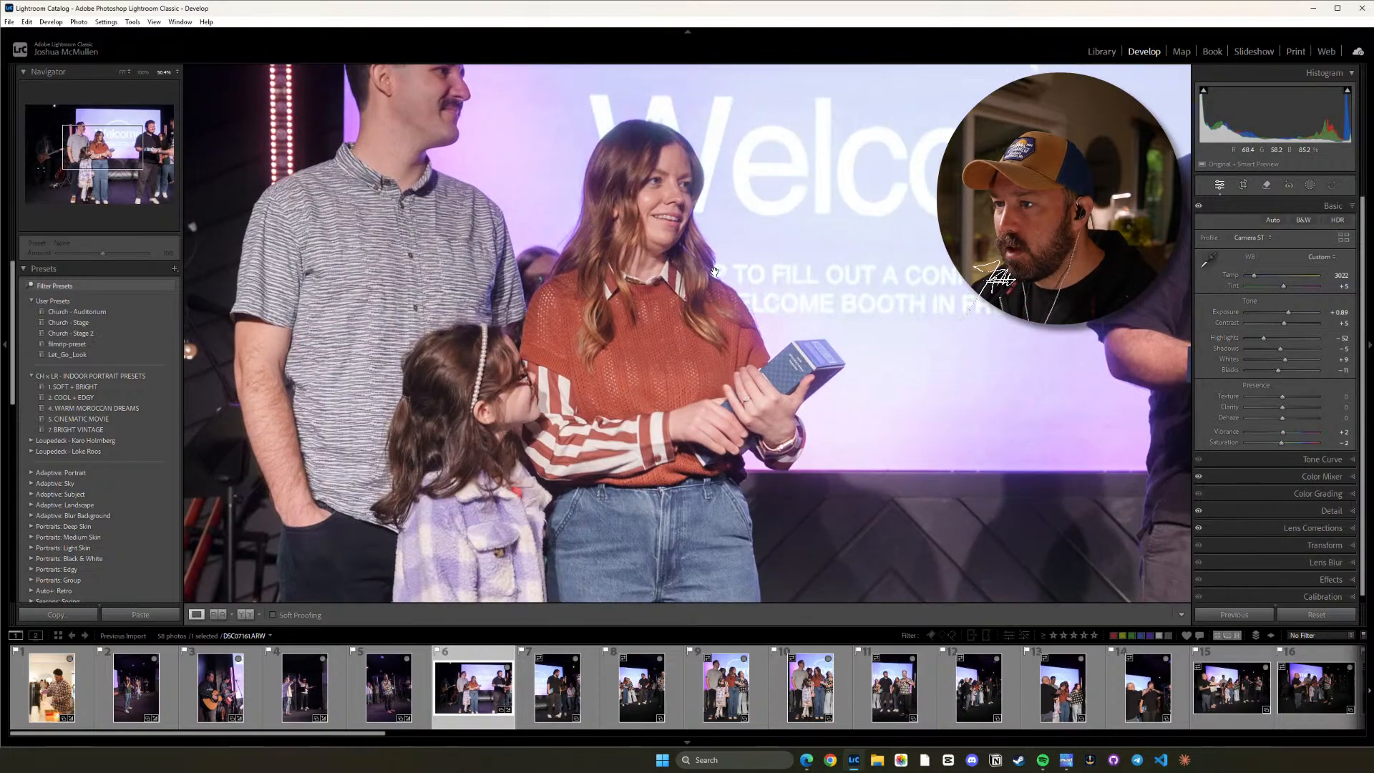
pyautogui.click(664, 249)
pyautogui.press('-')
pyautogui.press('-')
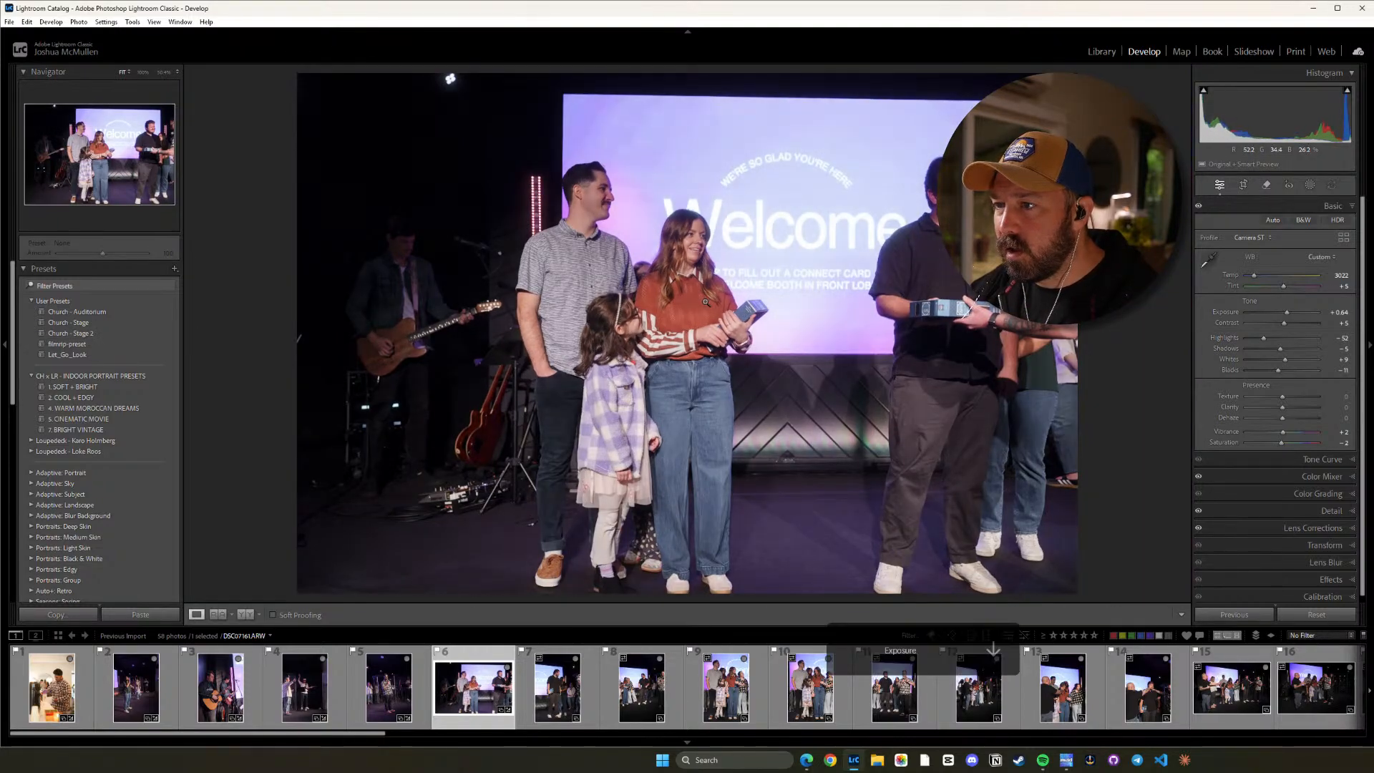
pyautogui.press('=')
pyautogui.press('=')
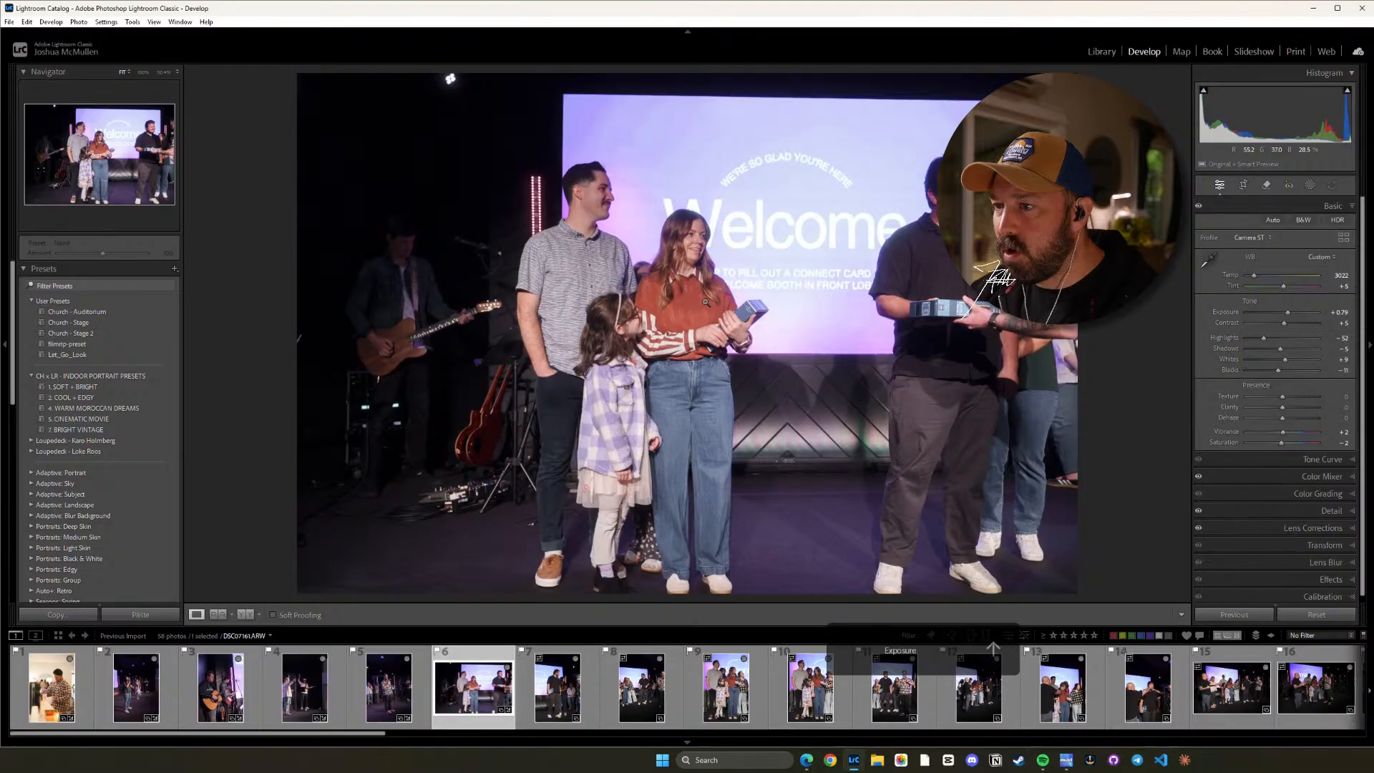
pyautogui.click(705, 302)
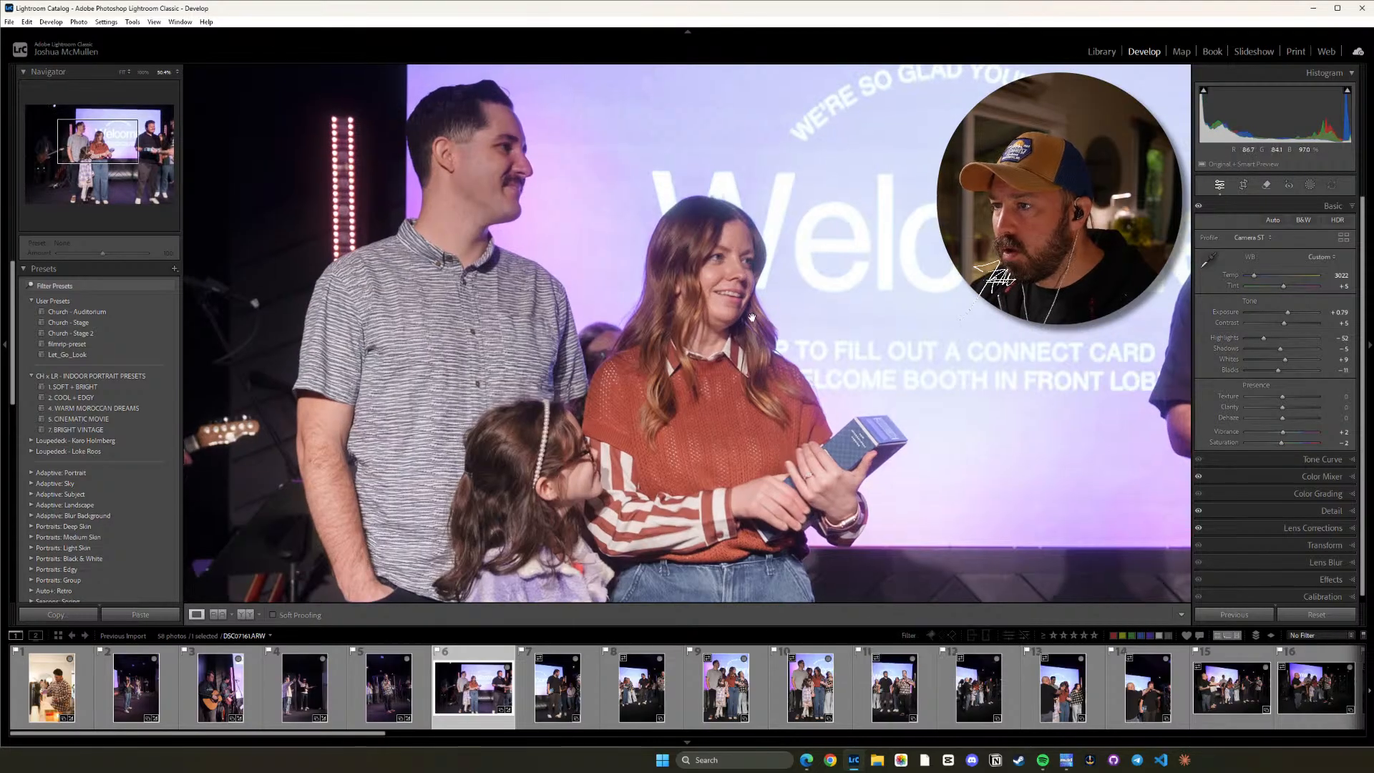
pyautogui.click(723, 352)
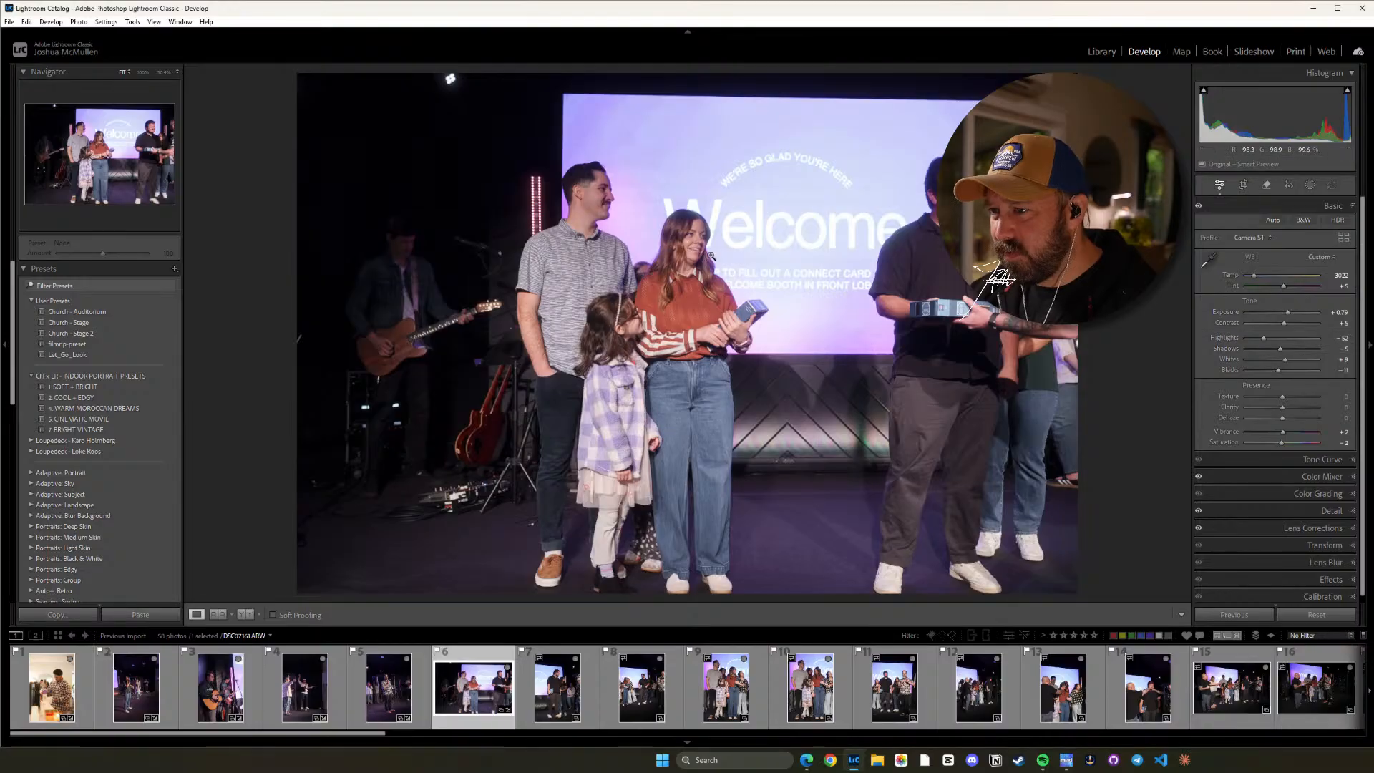
# Check the sixth photo's color mixer saturation and hue settings against the skin tones up close.
pyautogui.click(1321, 474)
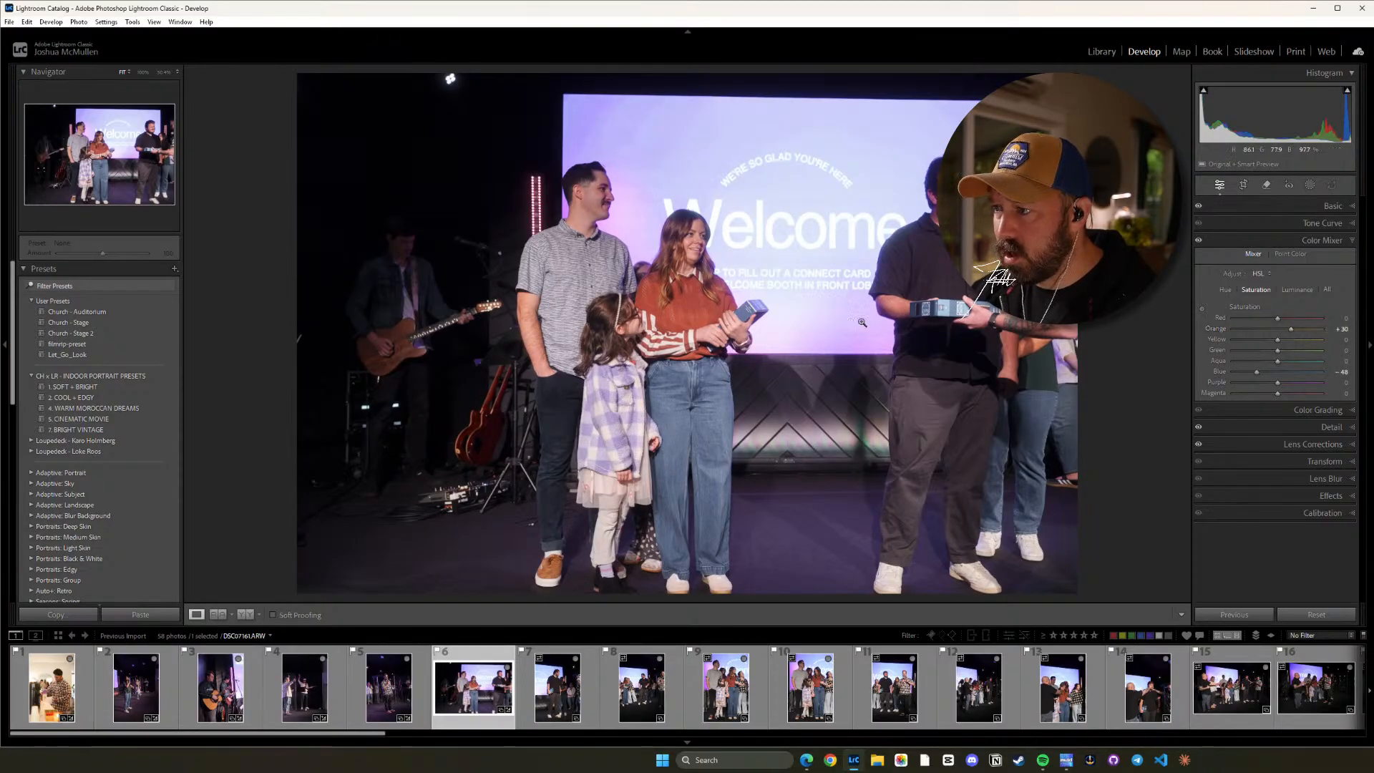
pyautogui.click(809, 220)
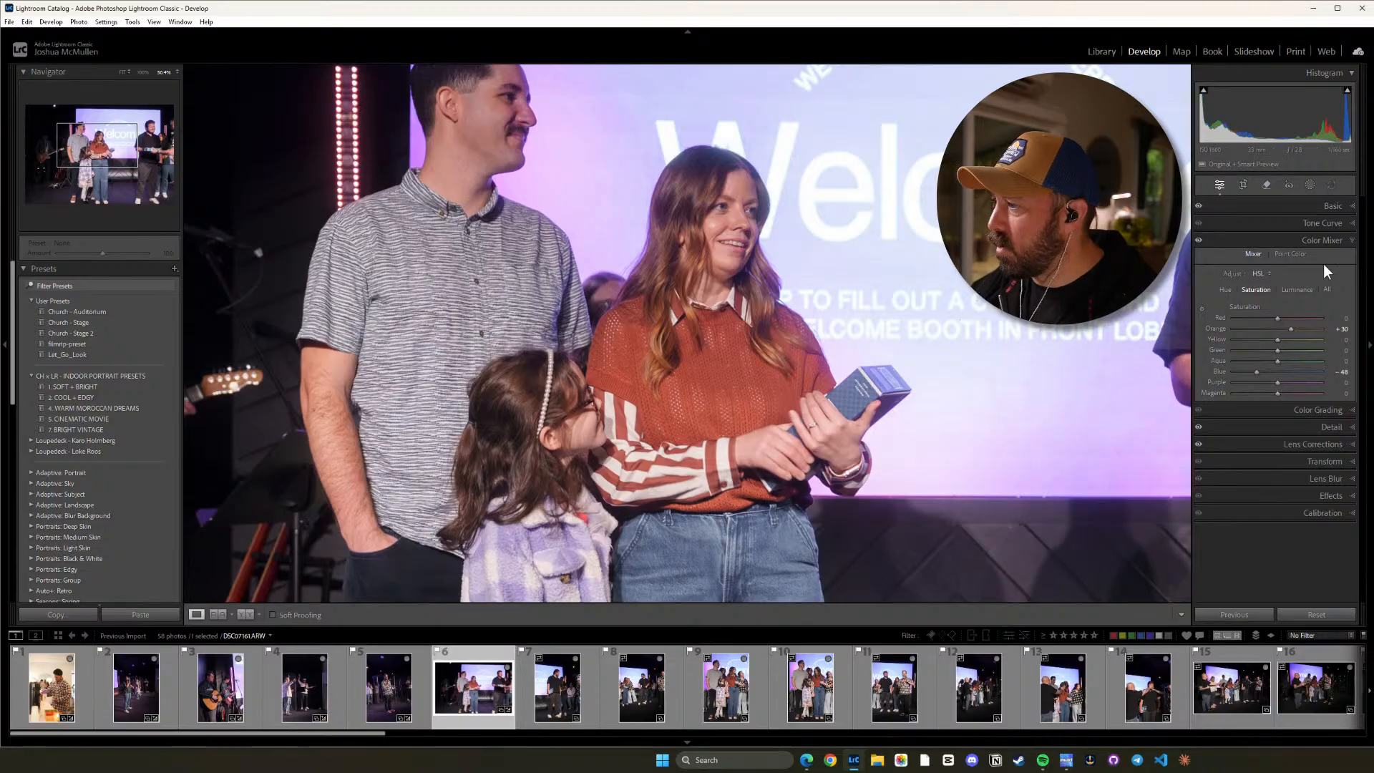
pyautogui.click(1224, 288)
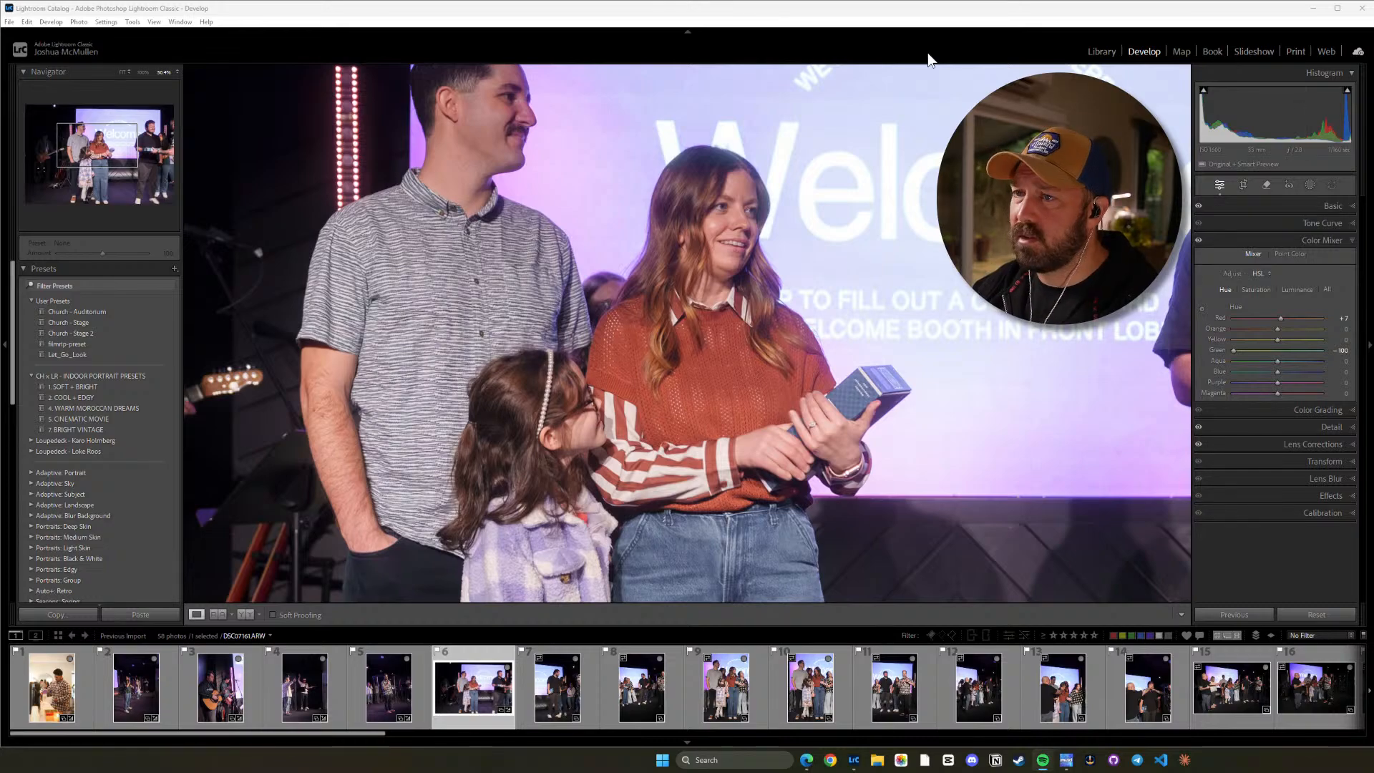
pyautogui.click(795, 270)
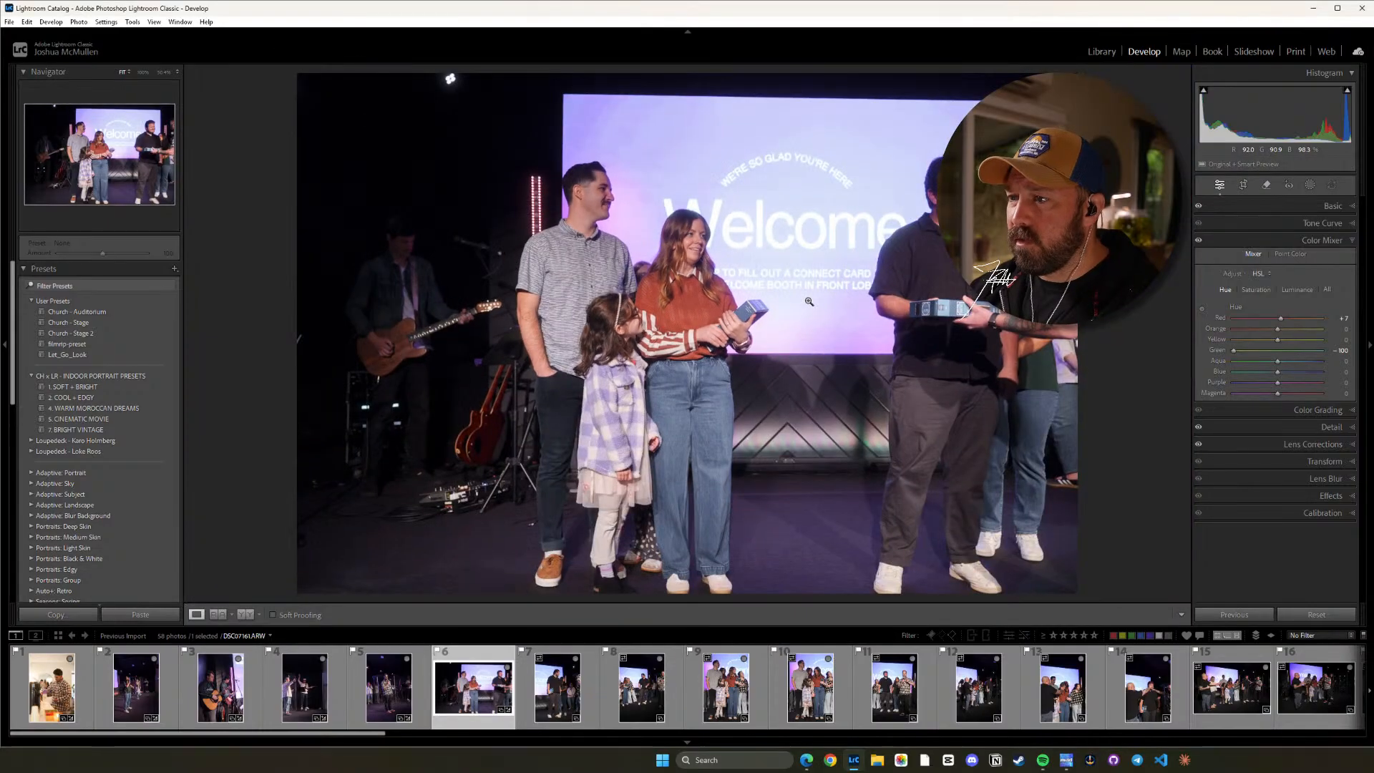
pyautogui.click(1298, 207)
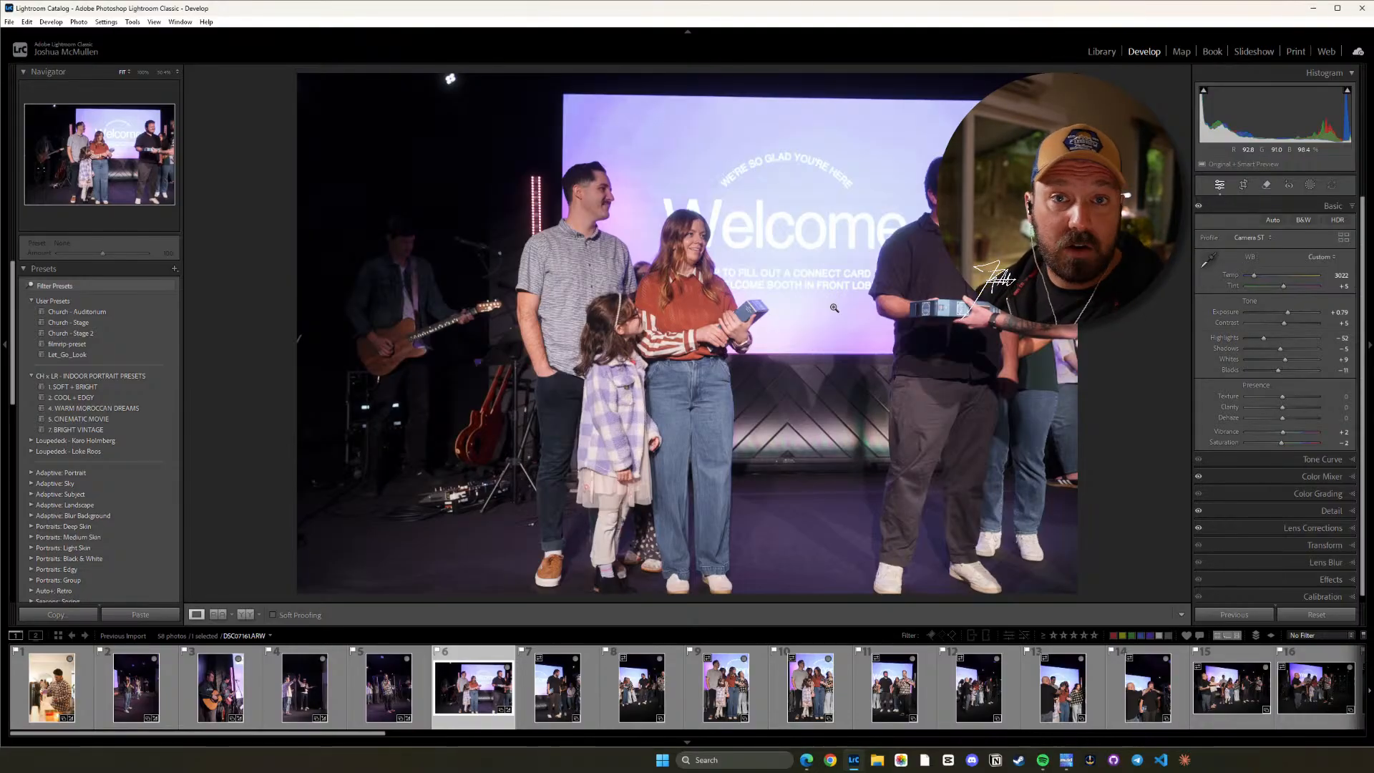
# Copy the sixth photo's settings onto the seventh photo, showing the man in the black shirt, and lower its Shadows to about -26.
pyautogui.hotkey('ctrl', 'shift', 'c')
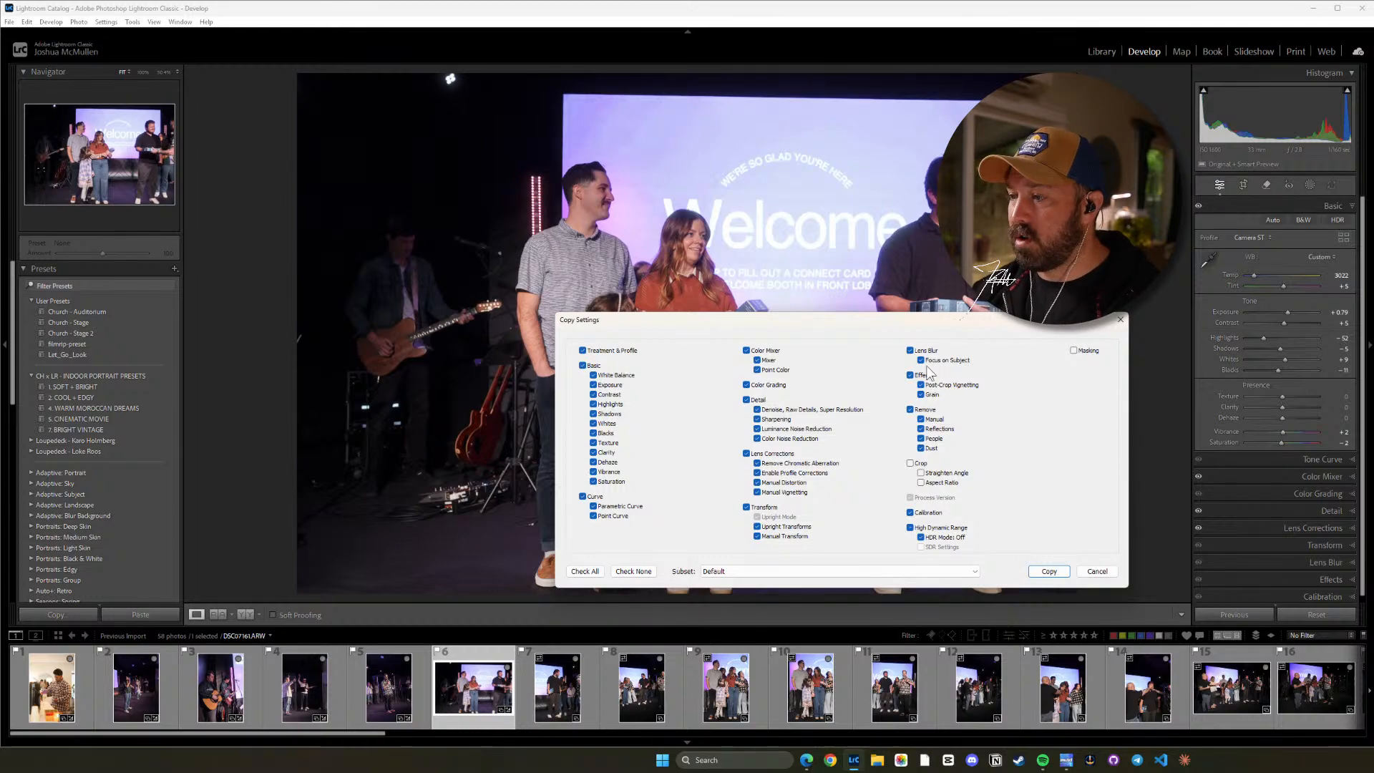
pyautogui.click(1046, 571)
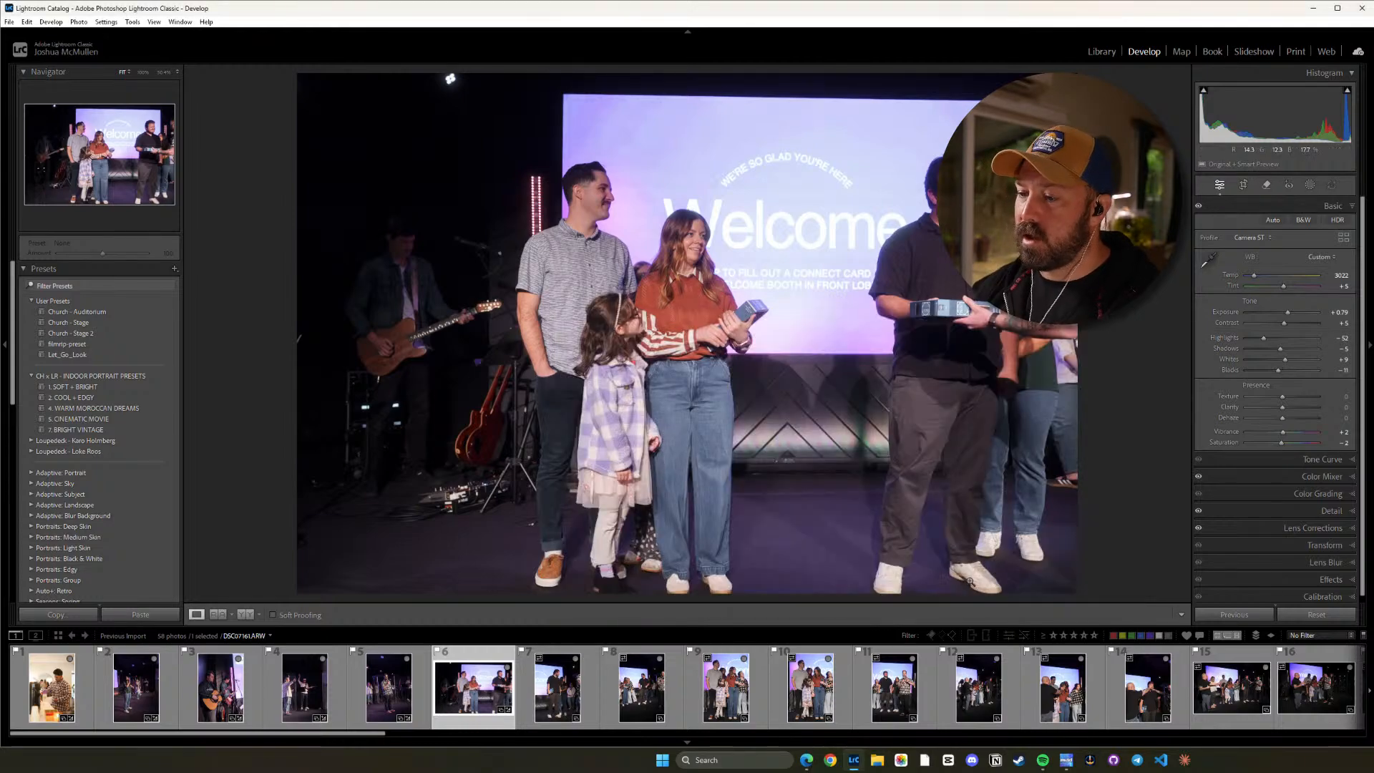
pyautogui.press('Right')
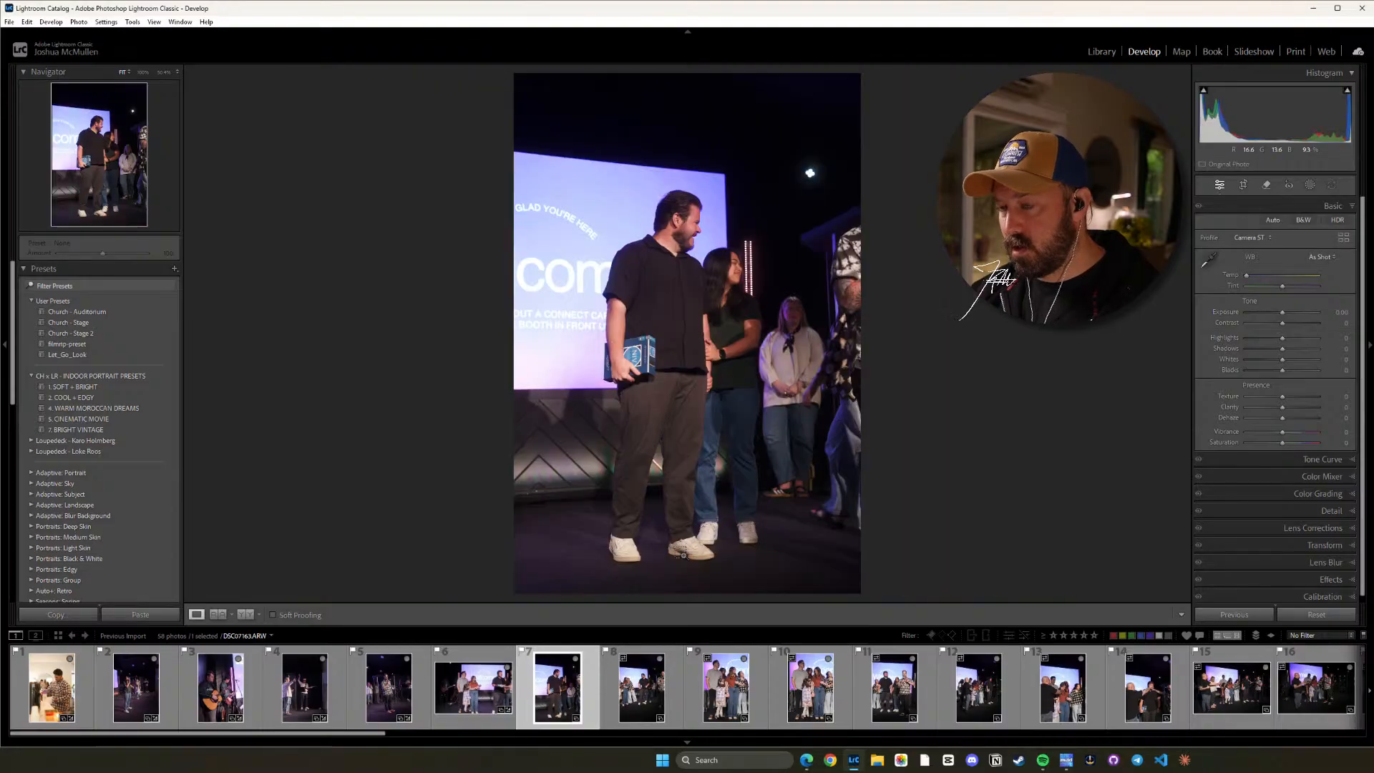
pyautogui.hotkey('ctrl', 'shift', 'v')
pyautogui.click(719, 288)
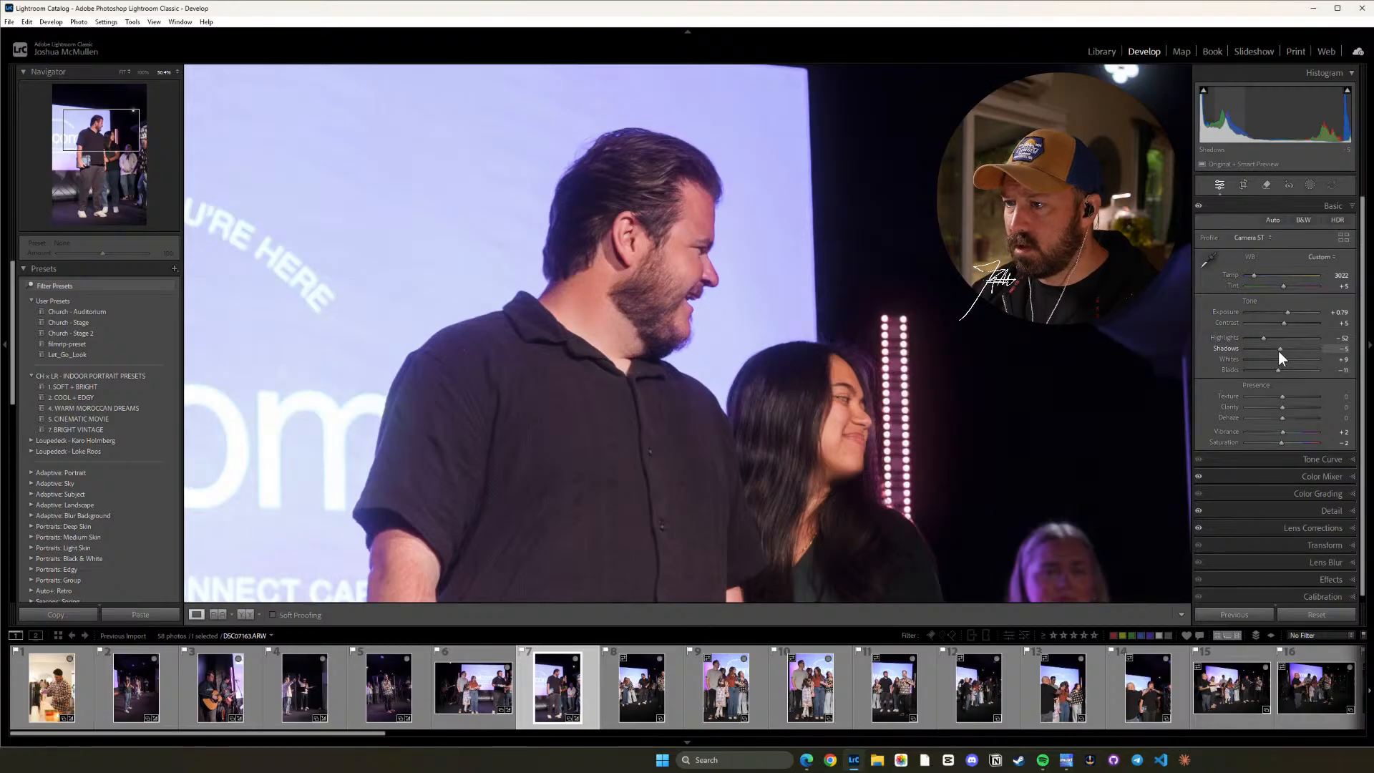
pyautogui.moveTo(1279, 351); pyautogui.dragTo(1271, 352)
pyautogui.click(816, 457)
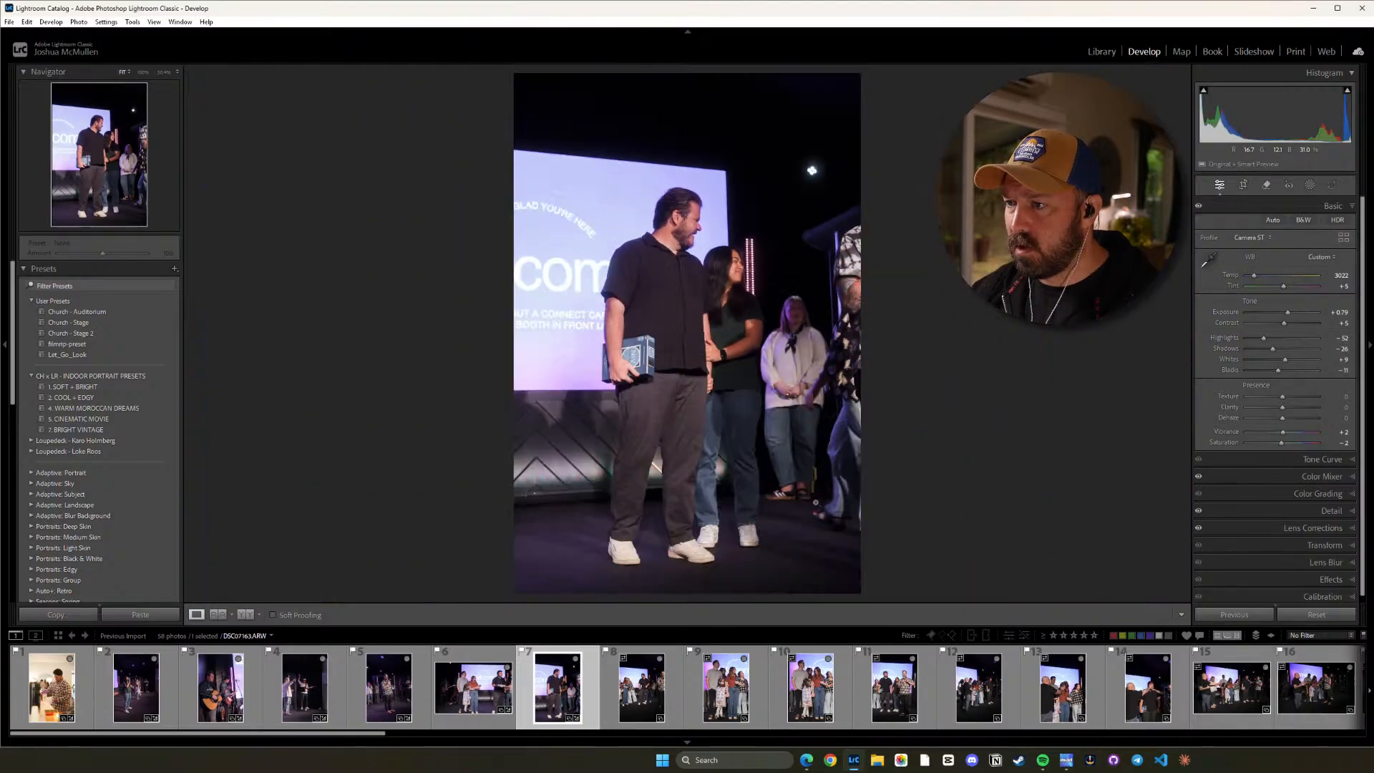
# Paste the copied settings onto the eighth photo, showing the group beside the Welcome screen, and check it up close.
pyautogui.click(639, 694)
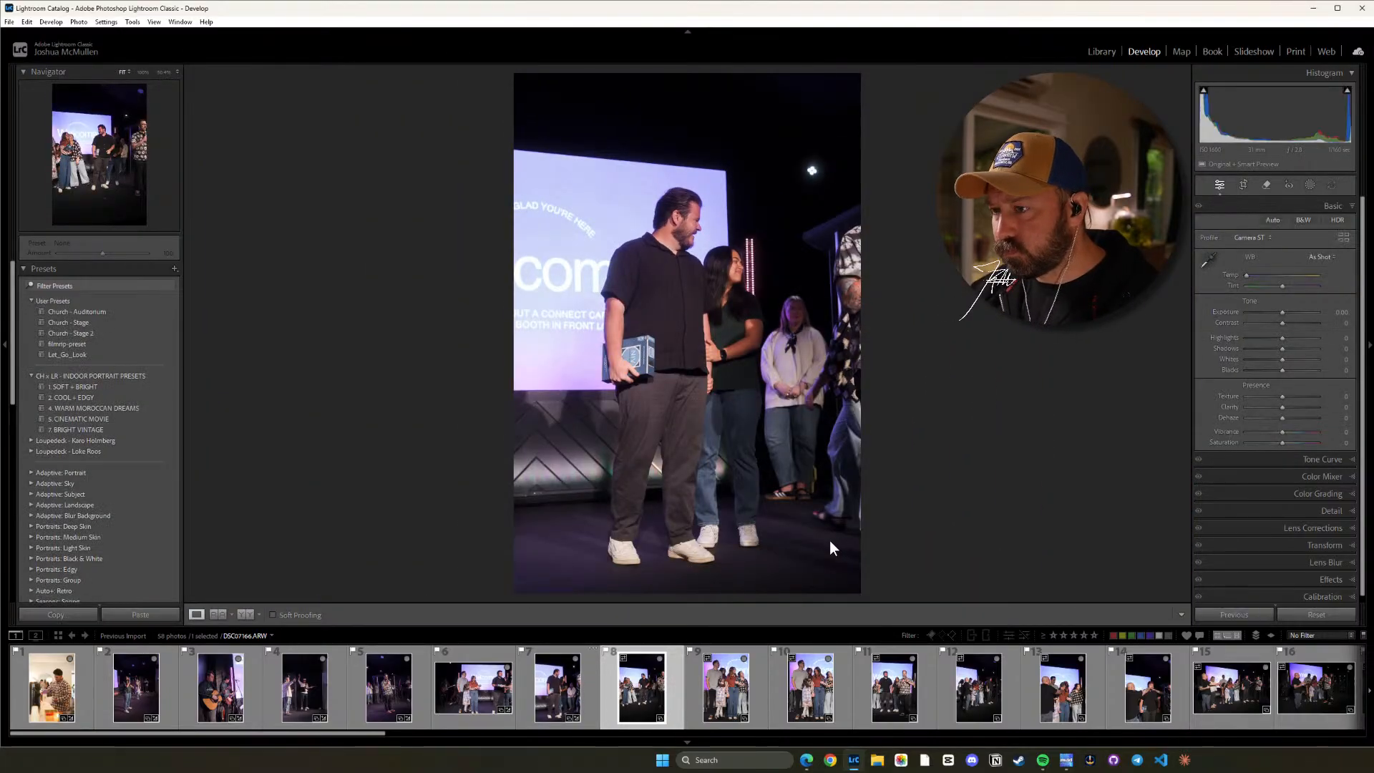
pyautogui.hotkey('ctrl', 'shift', 'v')
pyautogui.click(702, 305)
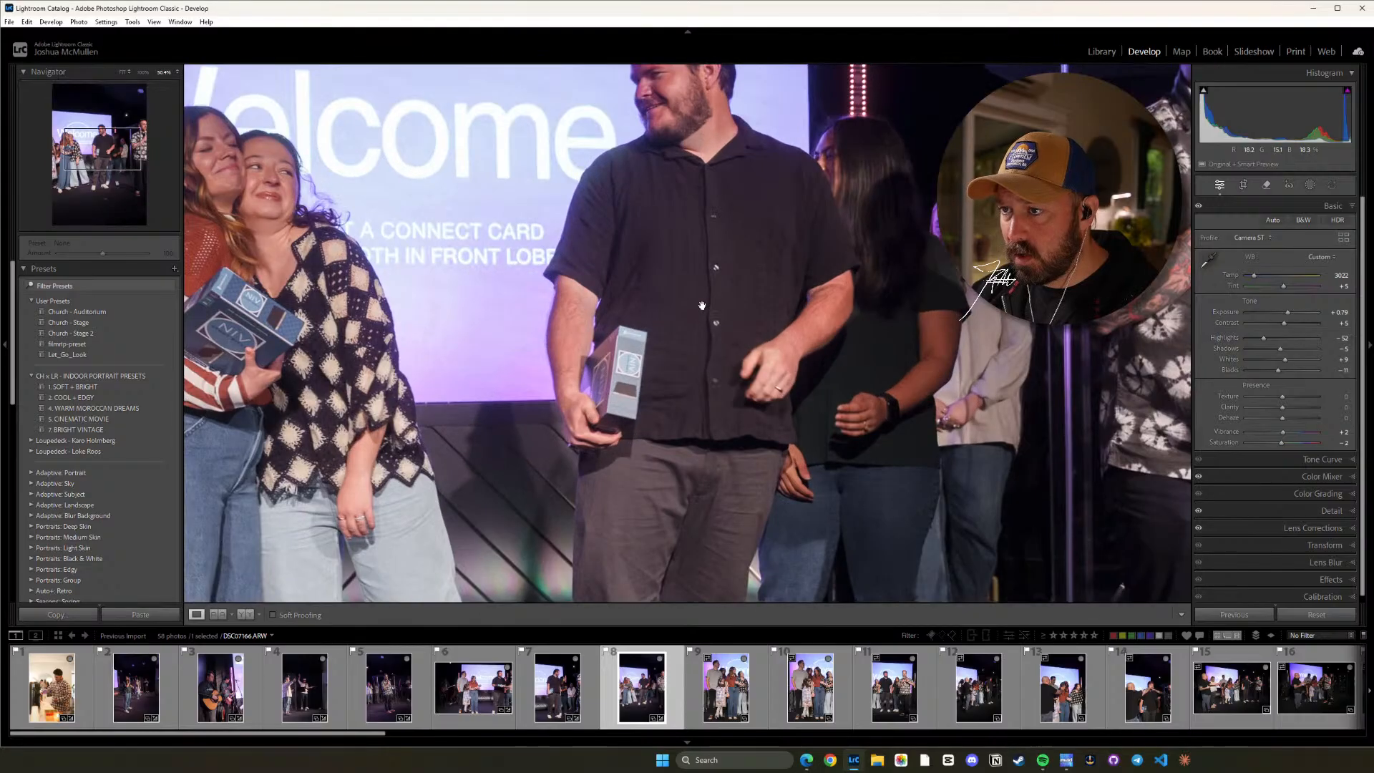
pyautogui.click(701, 306)
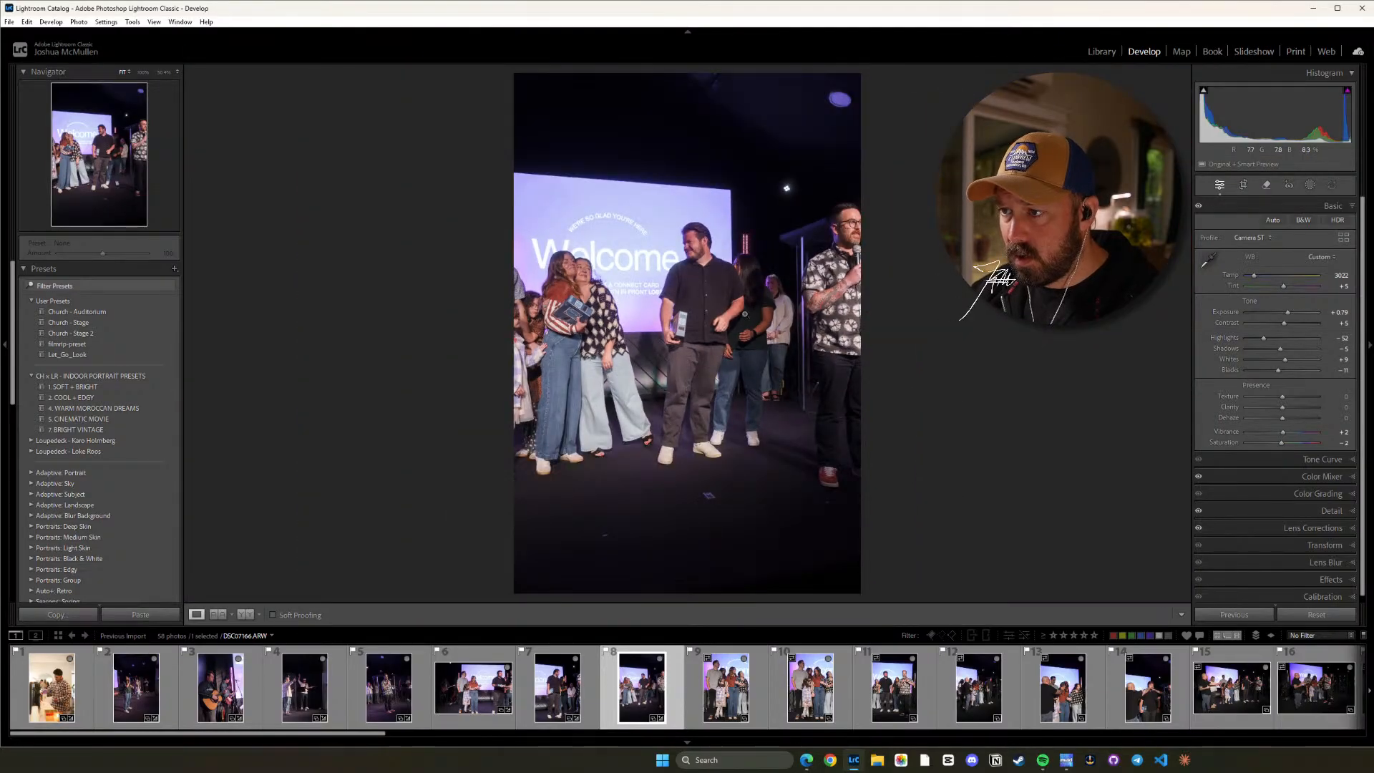
# Paste the copied settings onto the ninth and tenth photos, lowering Exposure to about 0.64 on the ninth and 0.74 on the tenth.
pyautogui.press('Right')
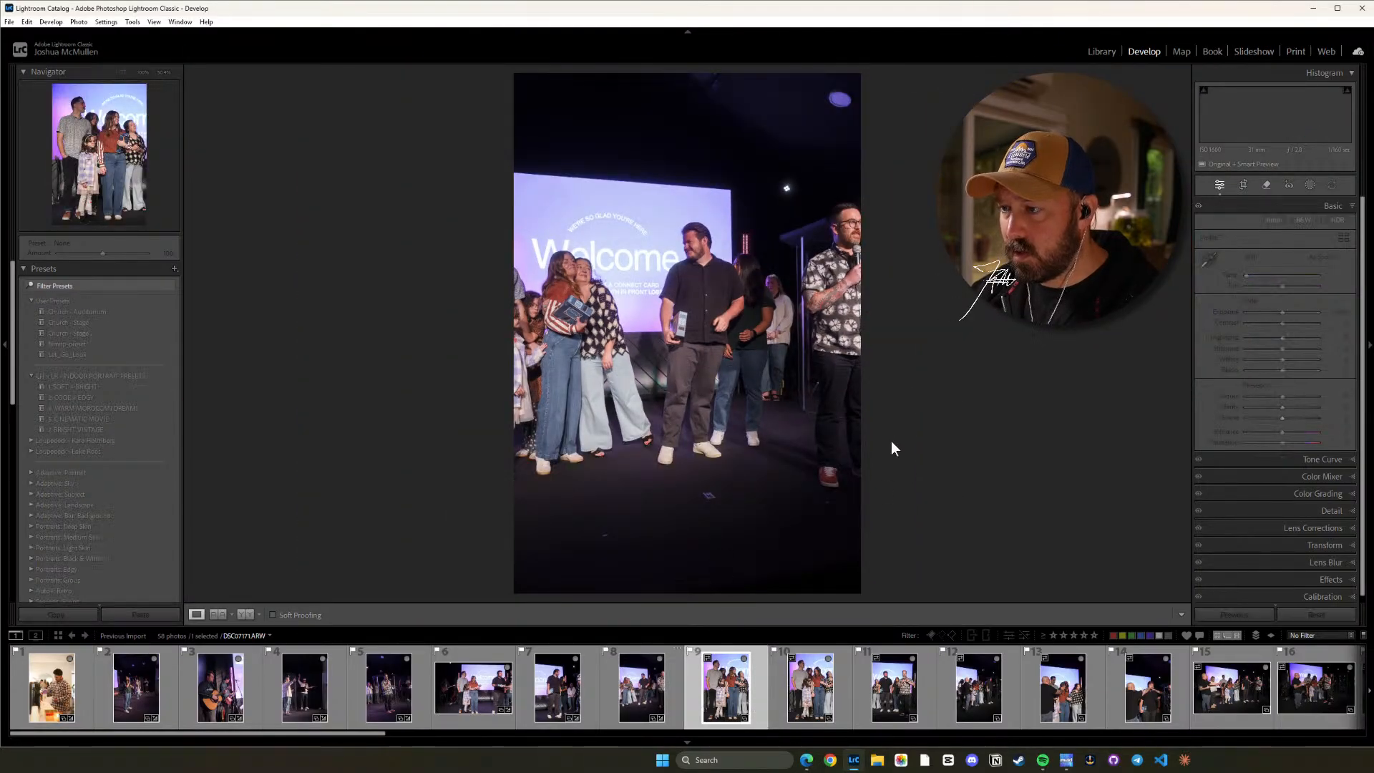
pyautogui.hotkey('ctrl', 'shift', 'v')
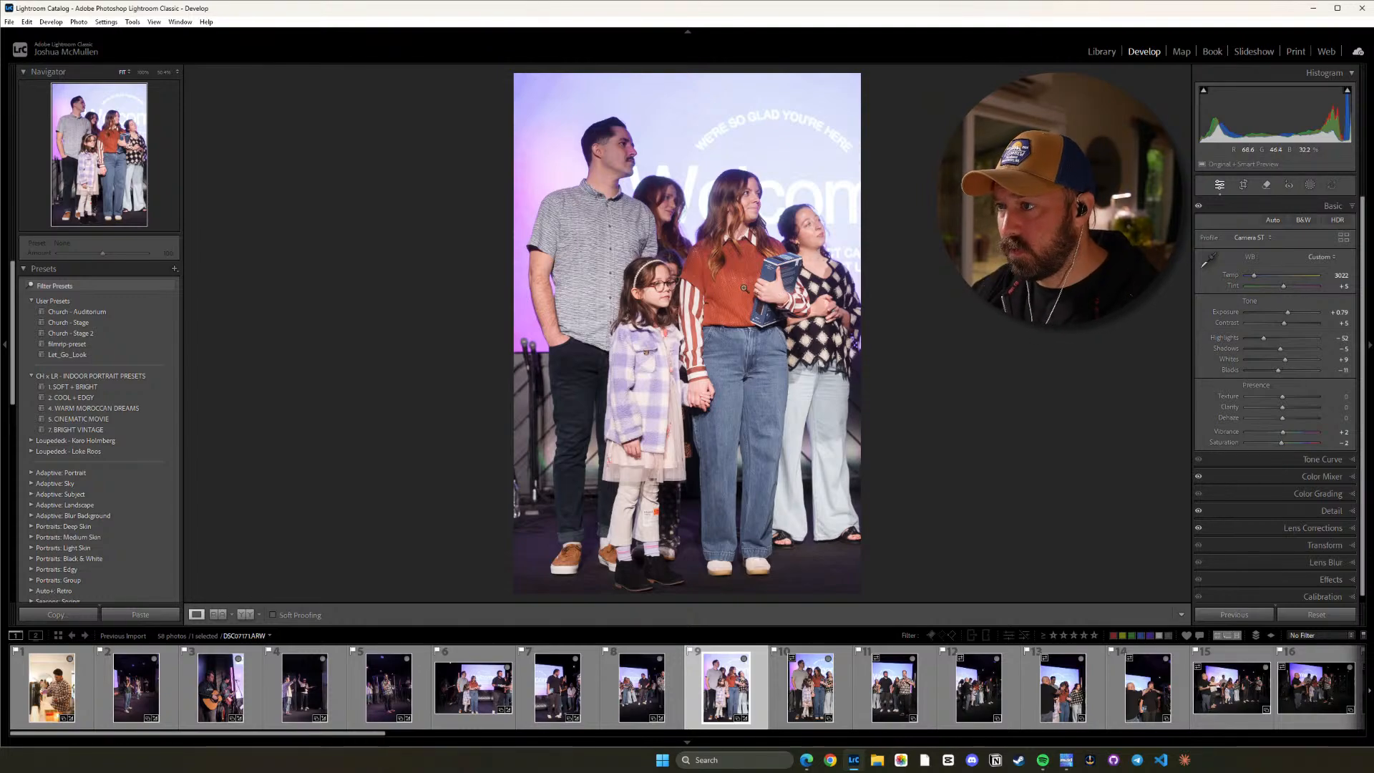
pyautogui.press('-')
pyautogui.press('Right')
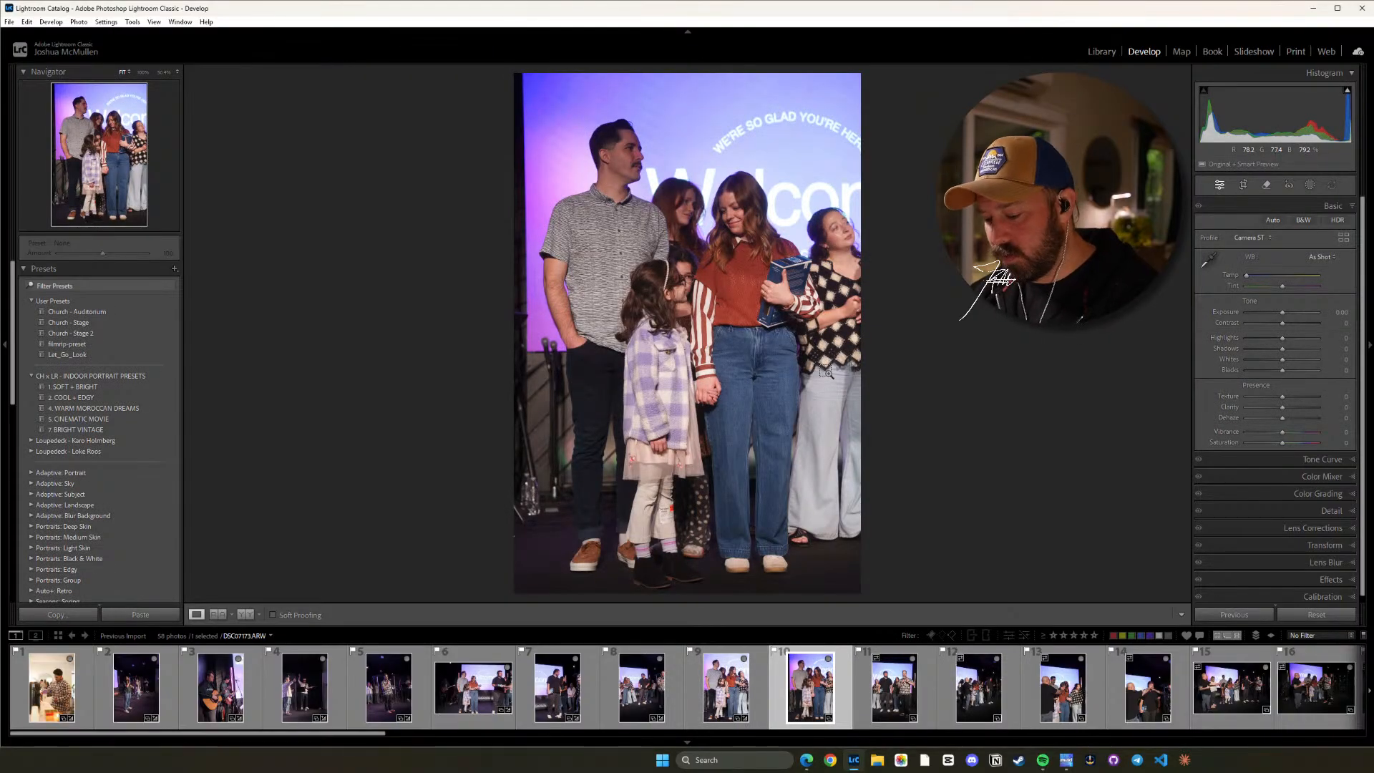
pyautogui.hotkey('ctrl', 'v')
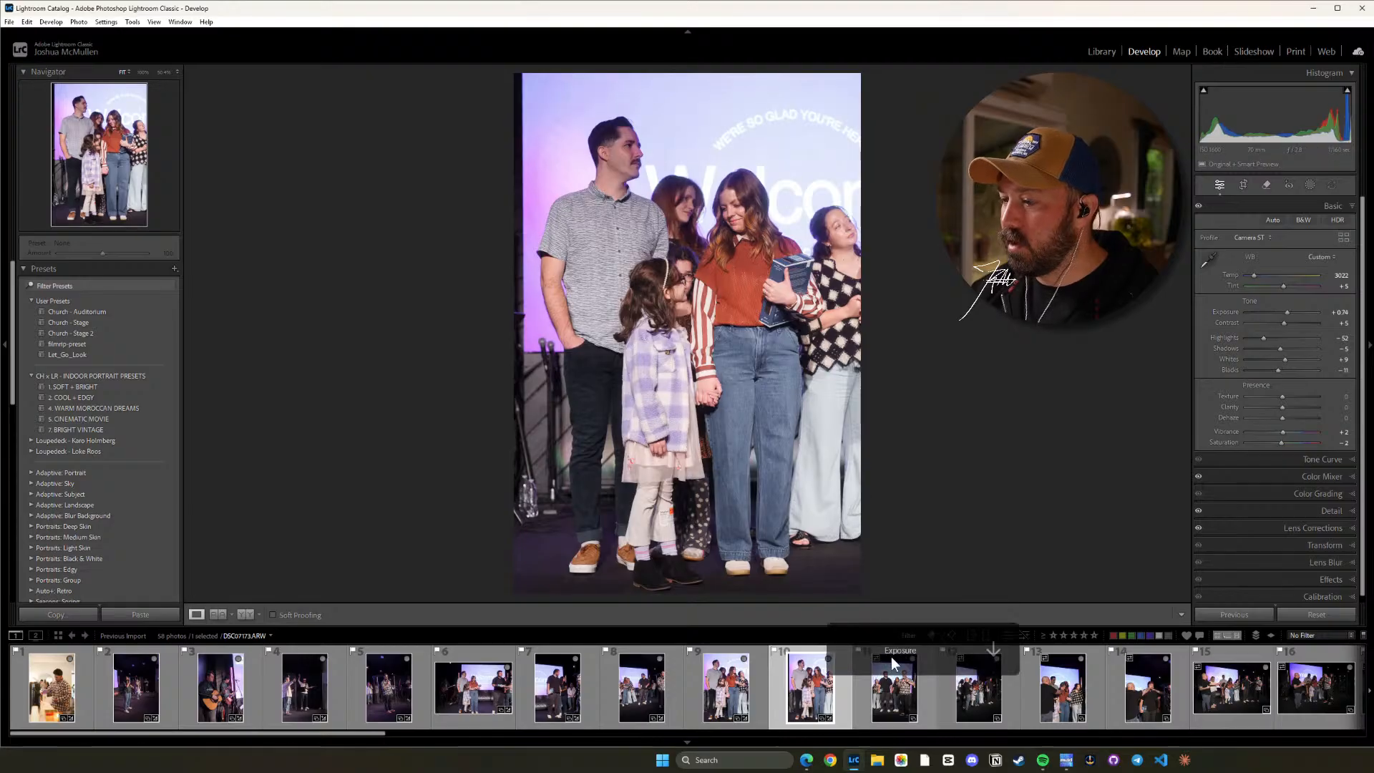
# Paste the copied settings onto the eleventh photo, lower its Exposure to about 0.59, and check the speaker's face up close.
pyautogui.press('Right')
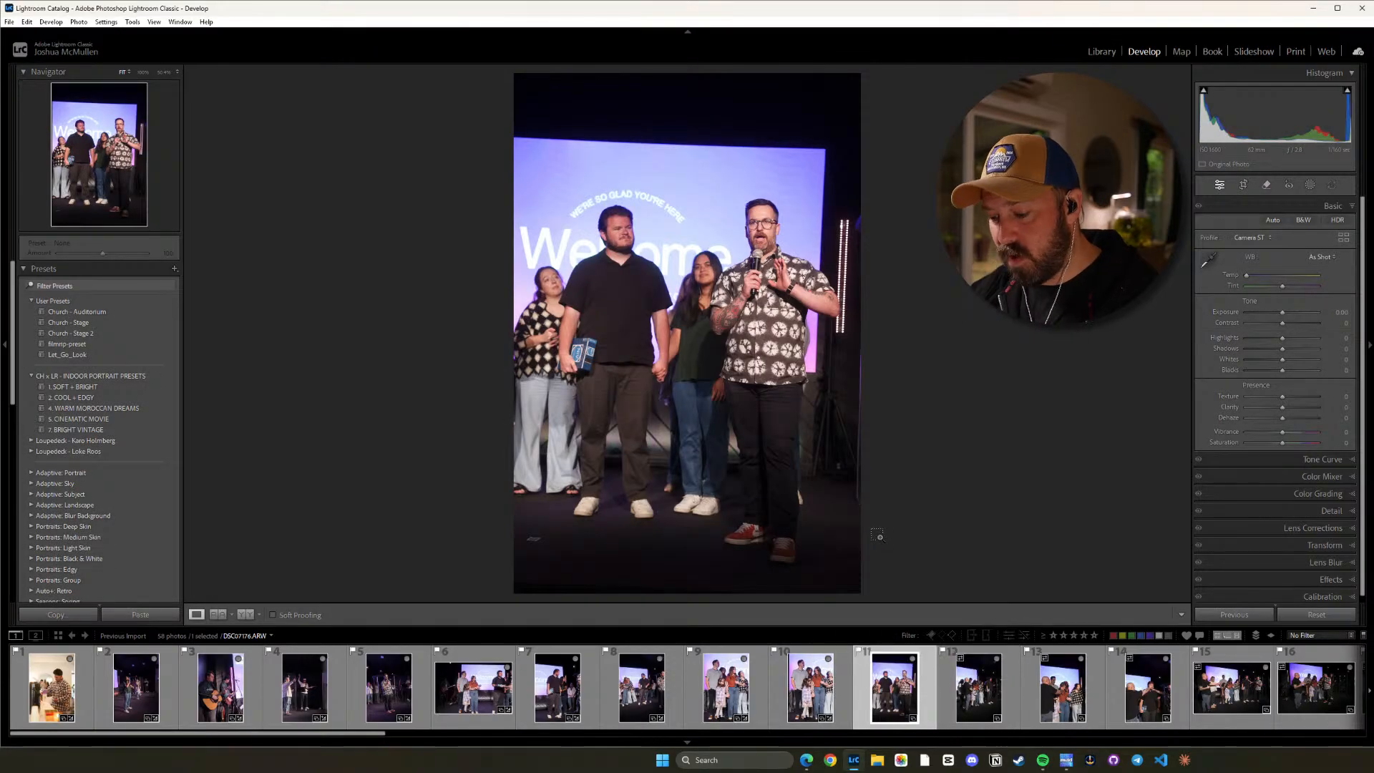
pyautogui.hotkey('ctrl', 'v')
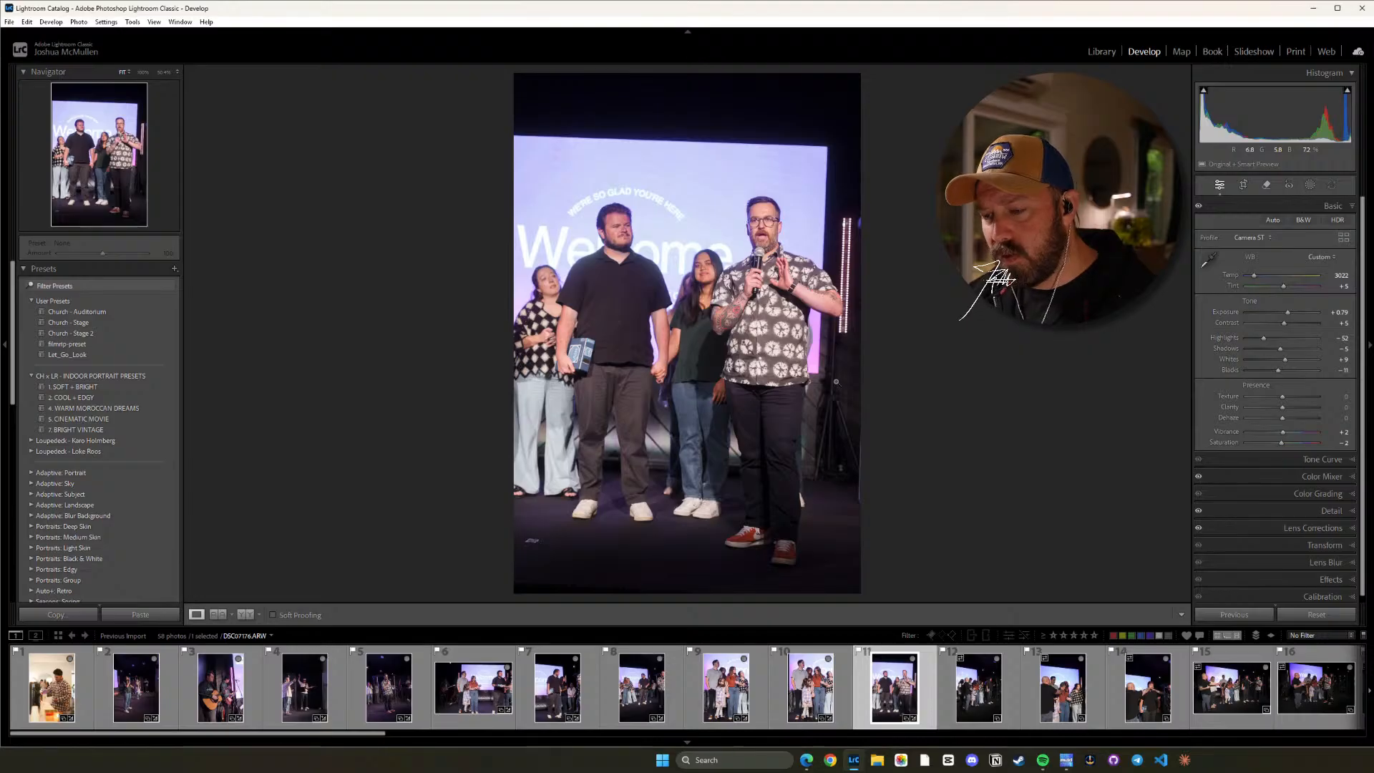
pyautogui.press('-')
pyautogui.press('-')
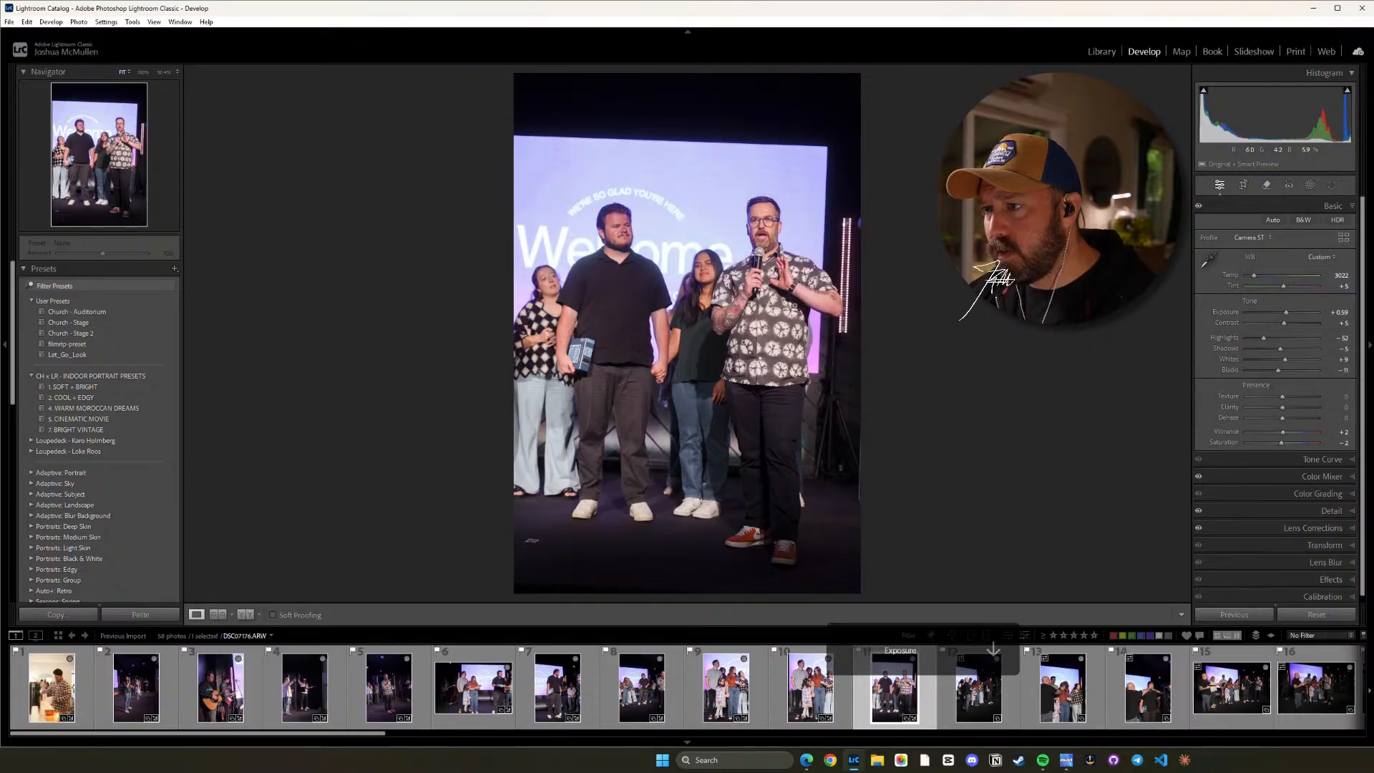
pyautogui.click(780, 274)
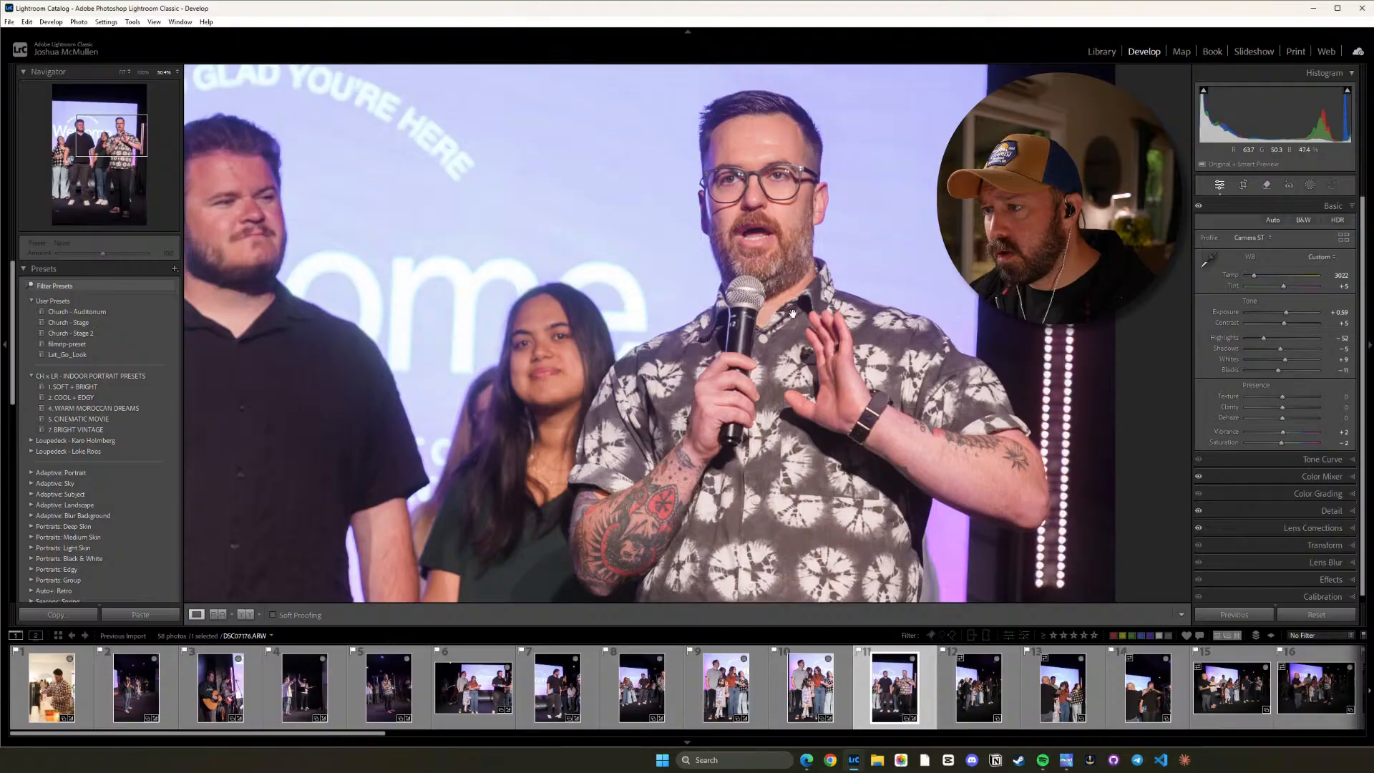
pyautogui.click(788, 278)
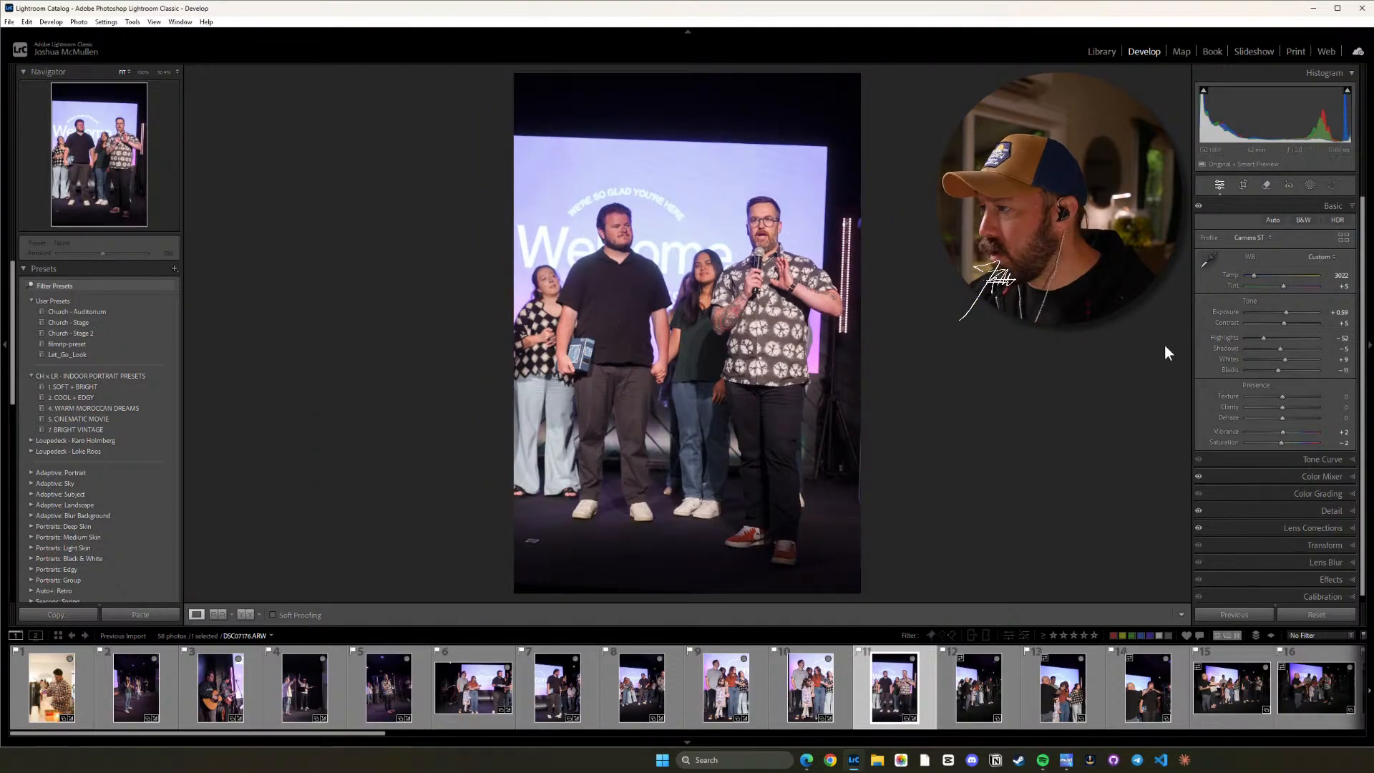
# Go back through the preceding photos to the seventh, showing the man in the black shirt, and lower its Tint to 0.
pyautogui.click(794, 676)
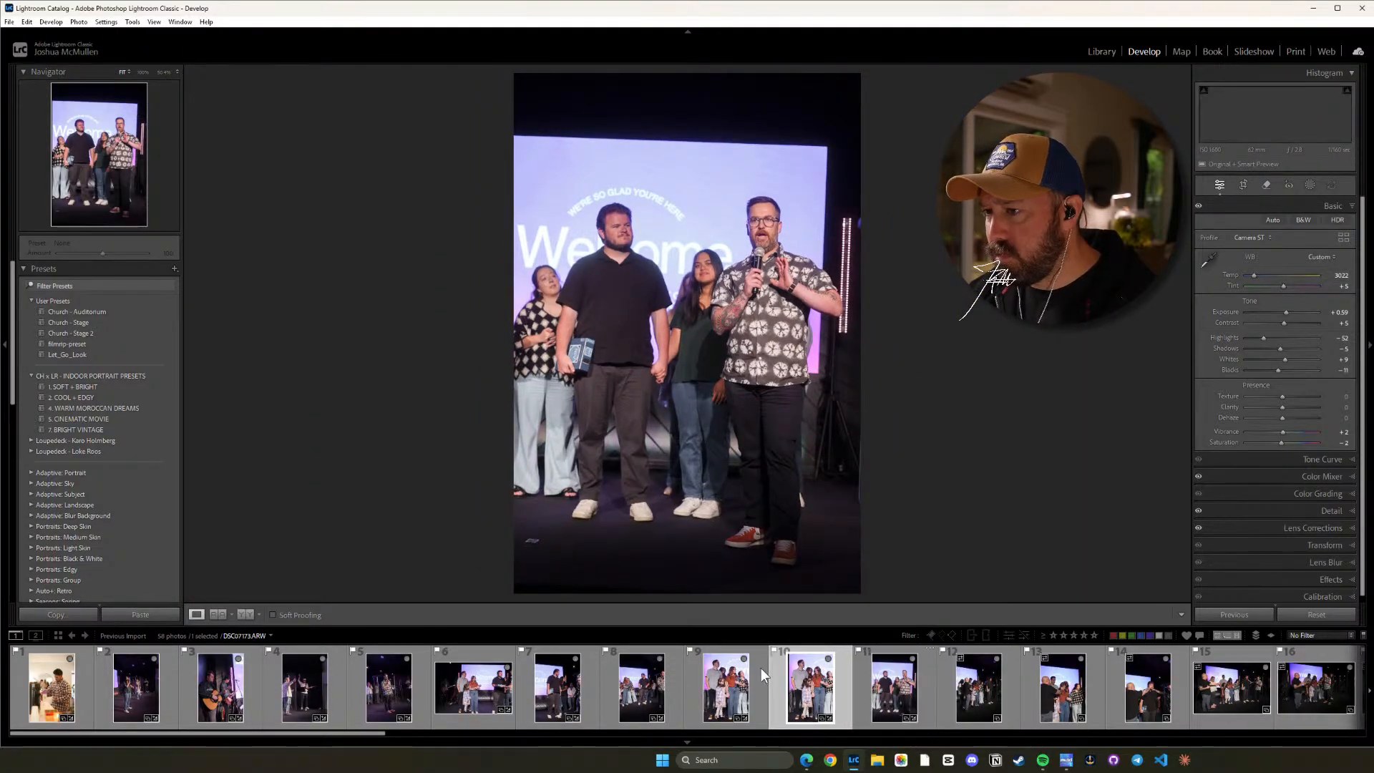
pyautogui.click(702, 684)
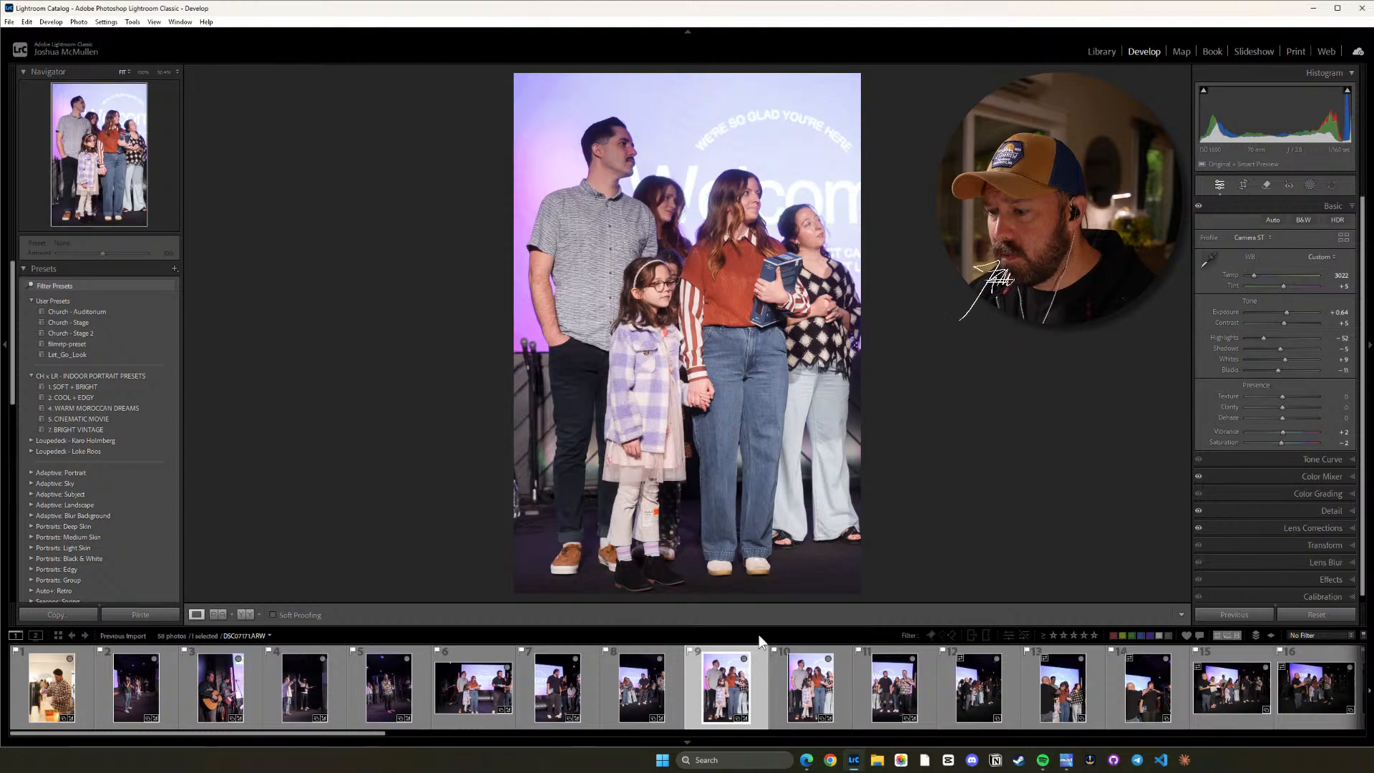
pyautogui.click(642, 691)
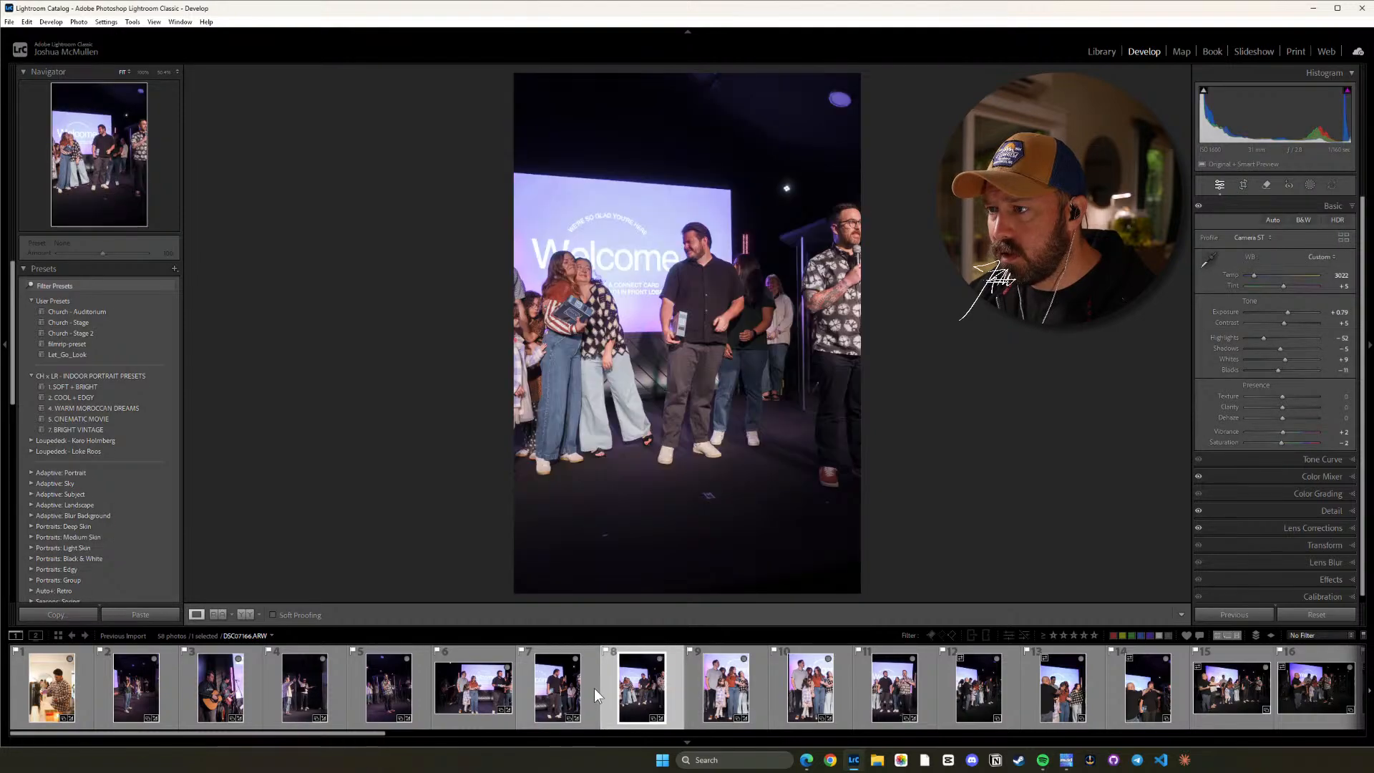
pyautogui.click(562, 692)
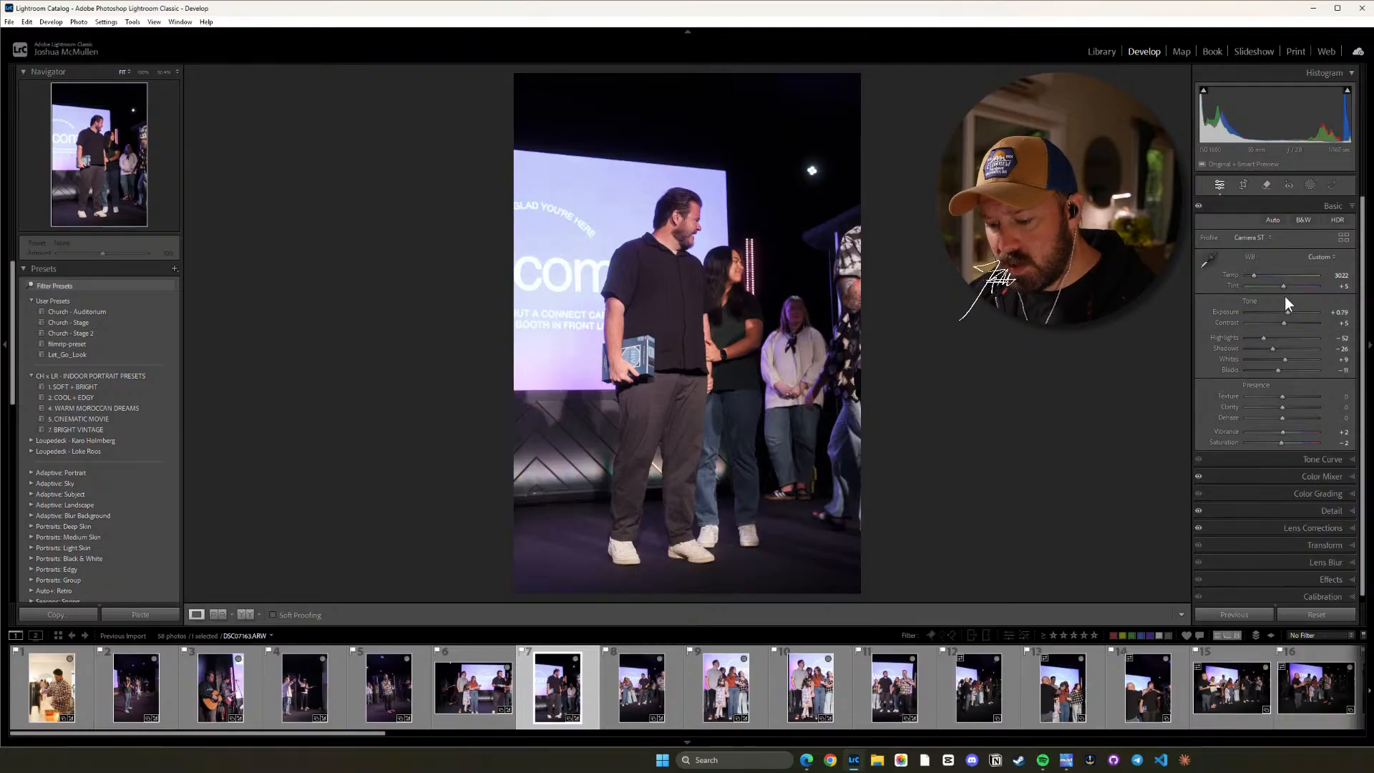
pyautogui.press('-')
pyautogui.press('-')
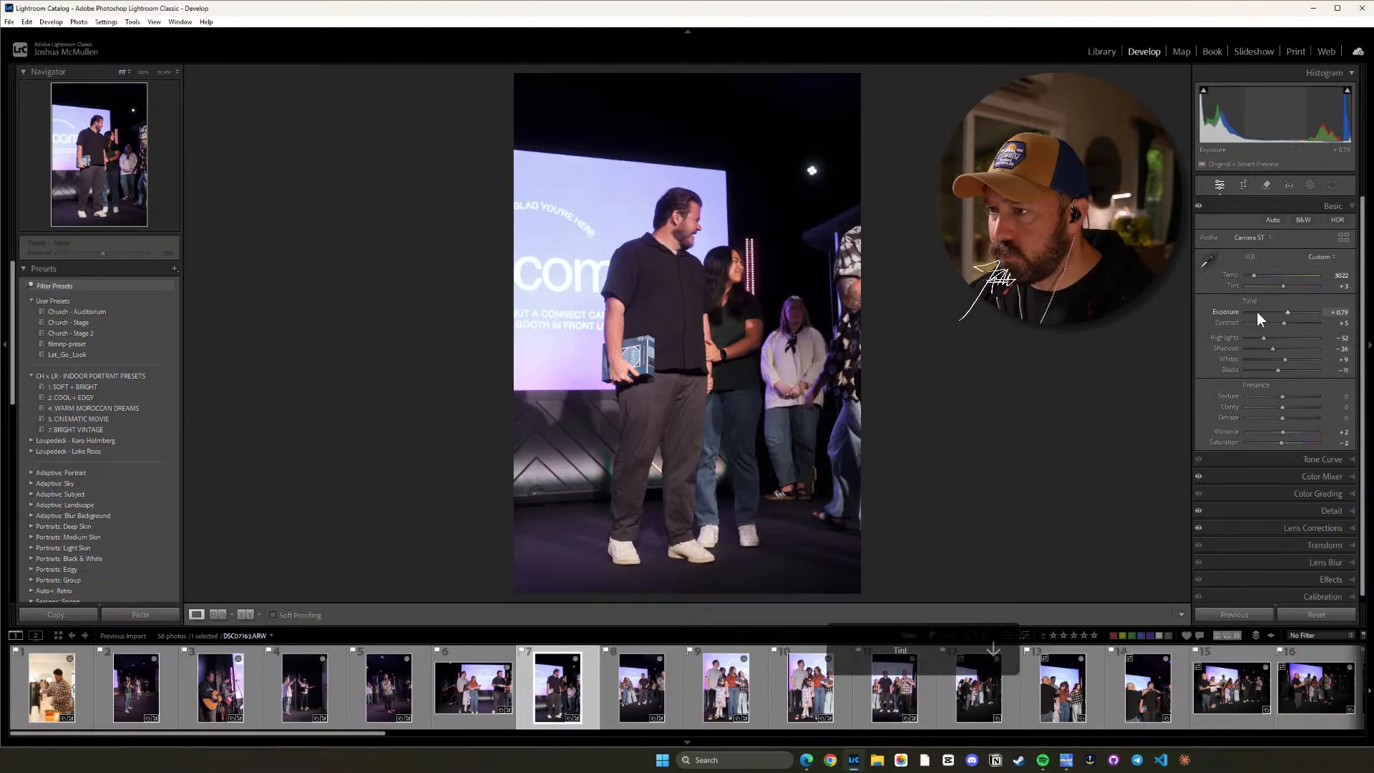
pyautogui.press('-')
pyautogui.press('-')
pyautogui.press('-')
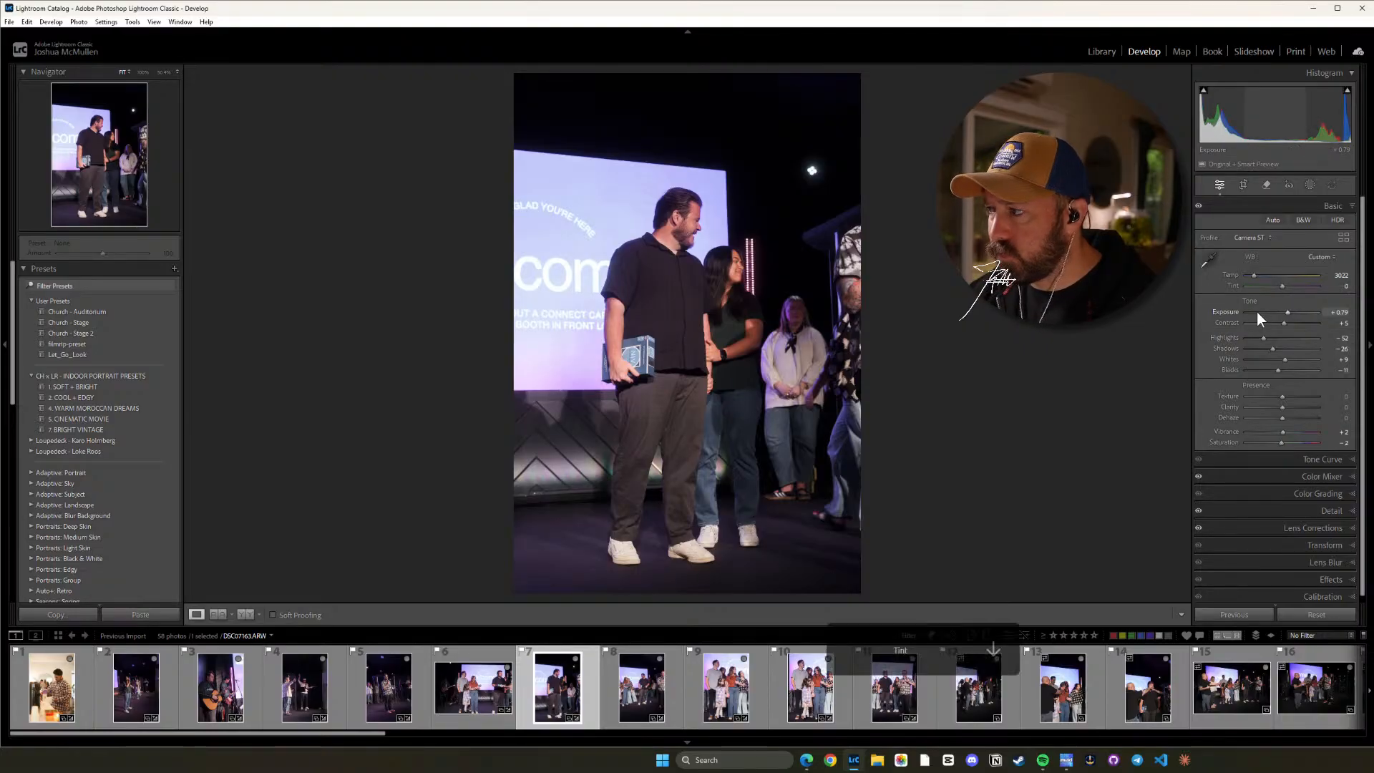
# Lower the Tint to +1 on the eighth photo and to +2 on the ninth photo.
pyautogui.click(604, 707)
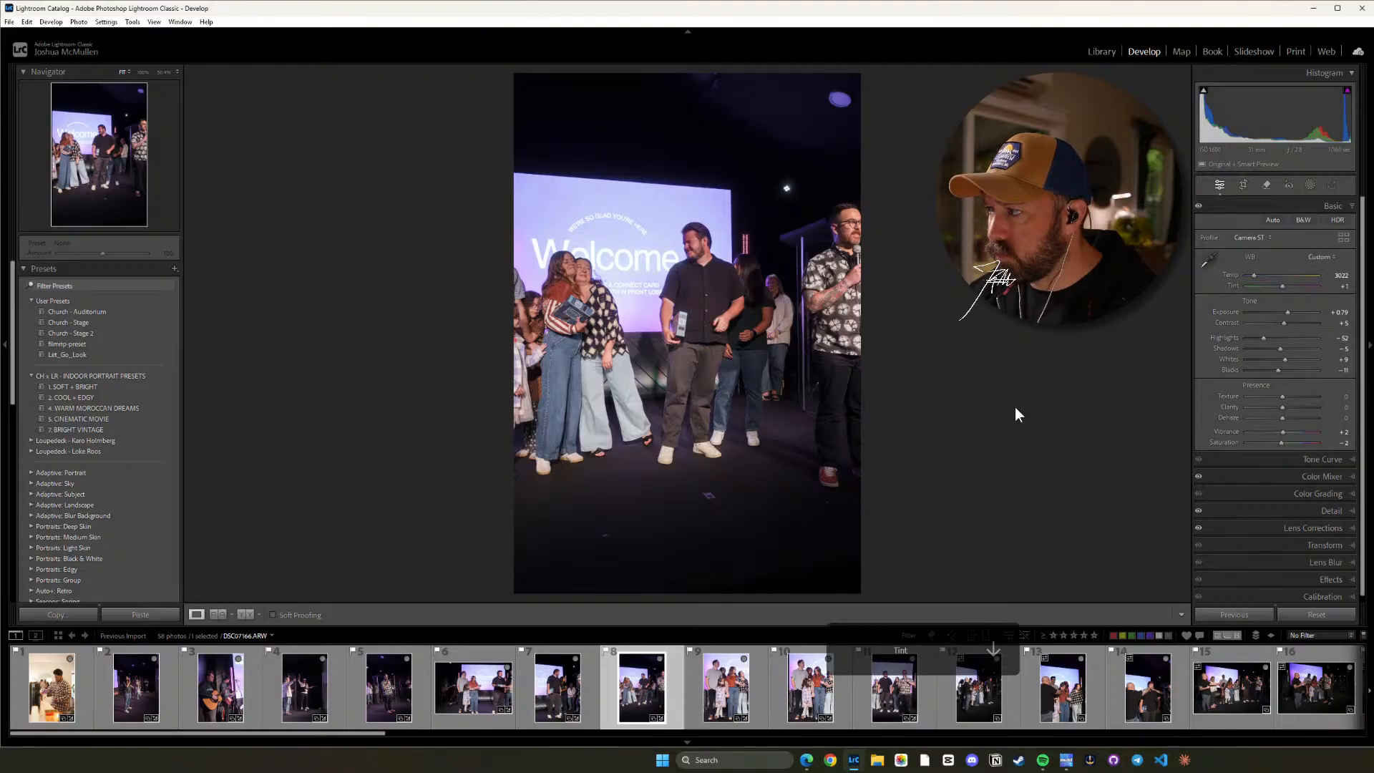
pyautogui.click(726, 687)
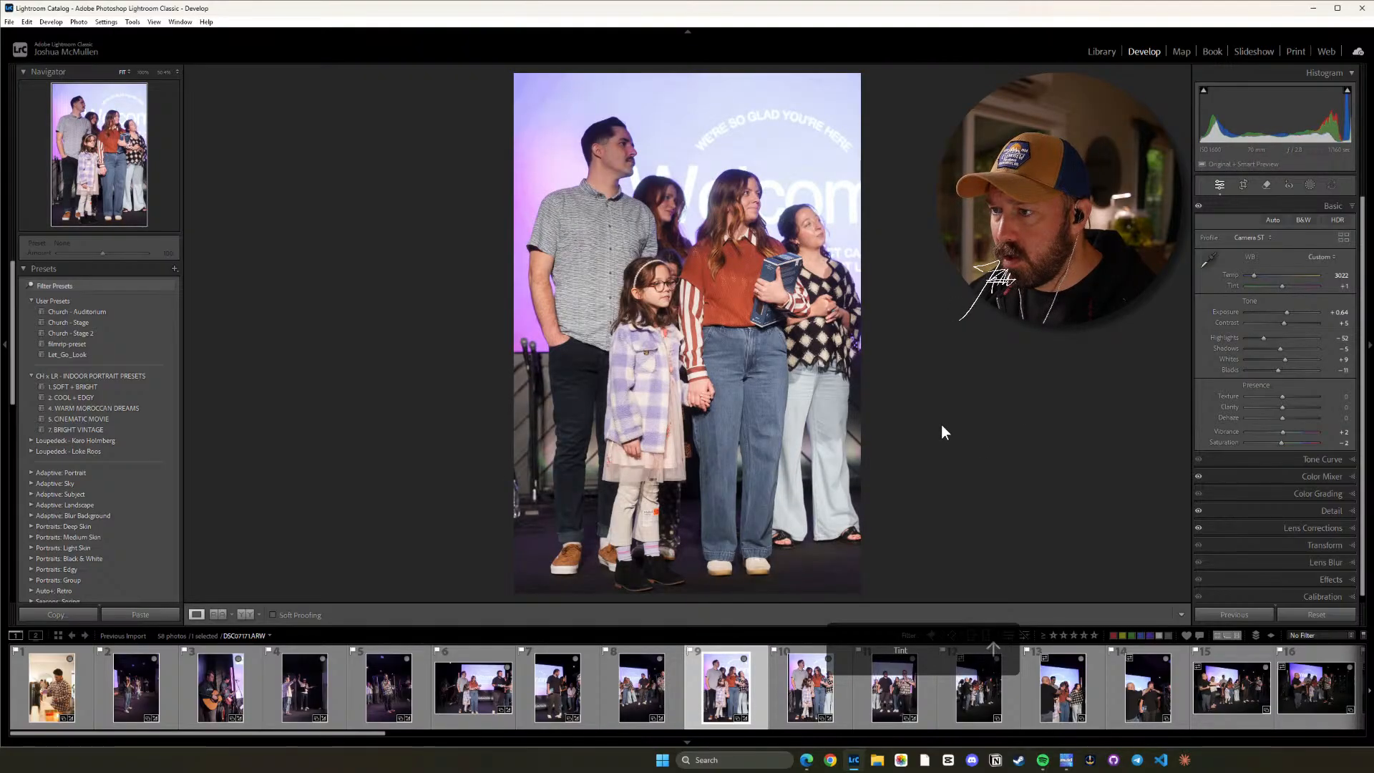
pyautogui.press('-')
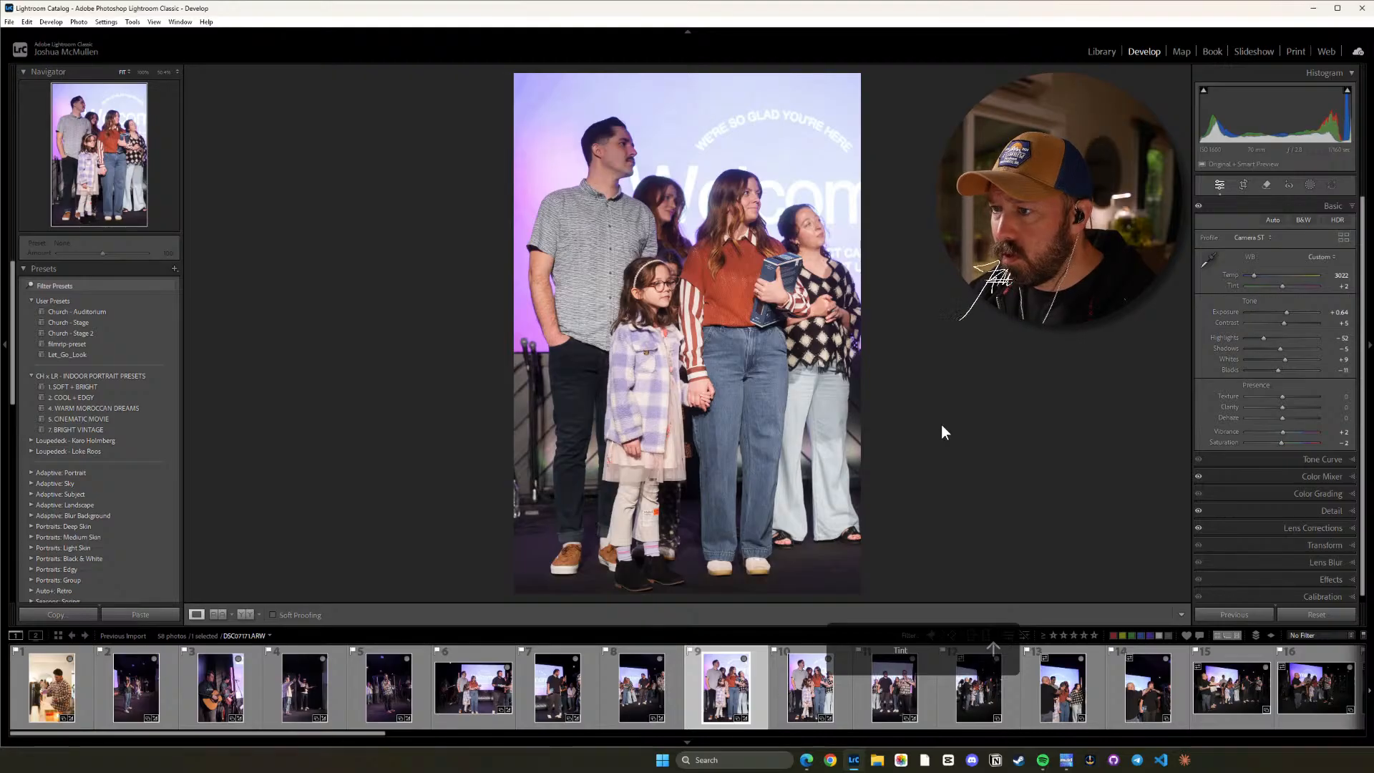
# Lower the Tint to +1 on the tenth photo and to +2 on the eleventh photo.
pyautogui.click(821, 705)
pyautogui.press('=')
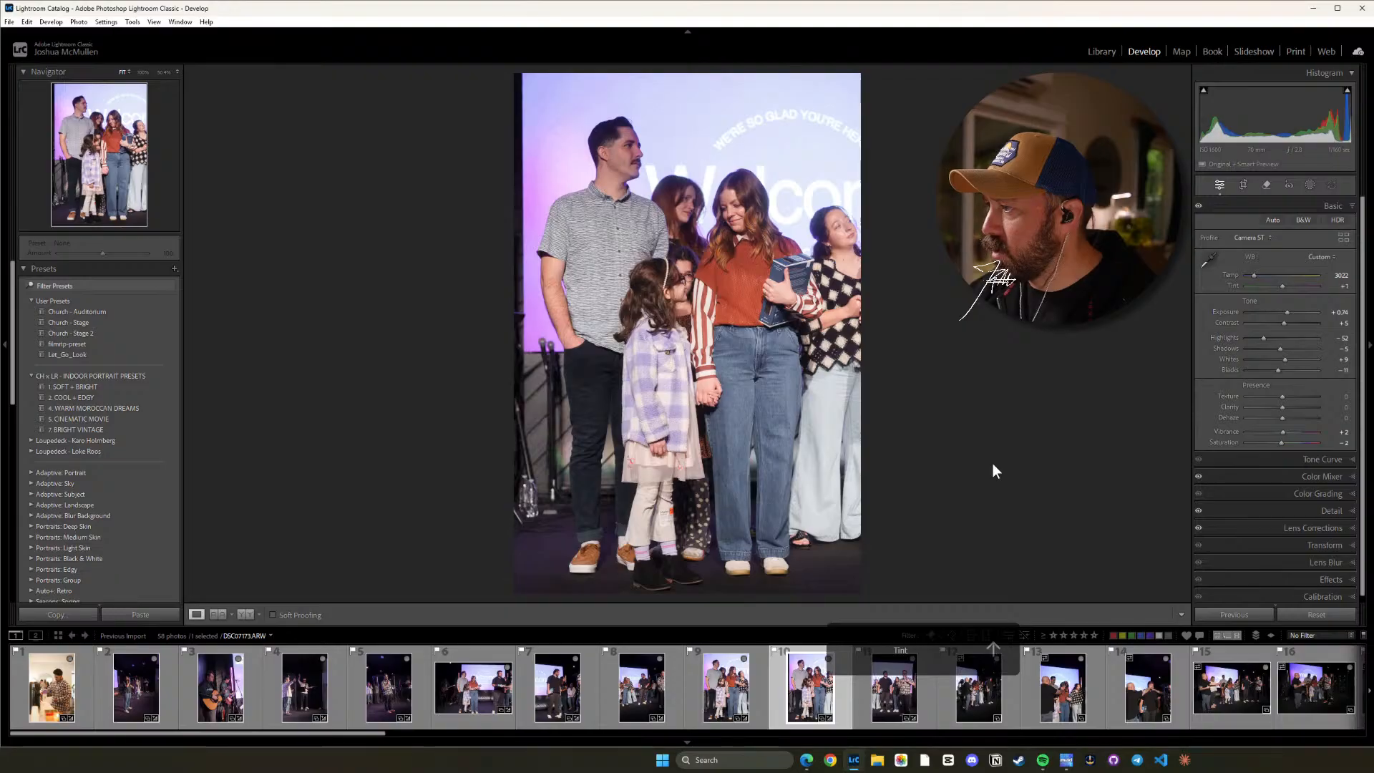
pyautogui.press('Right')
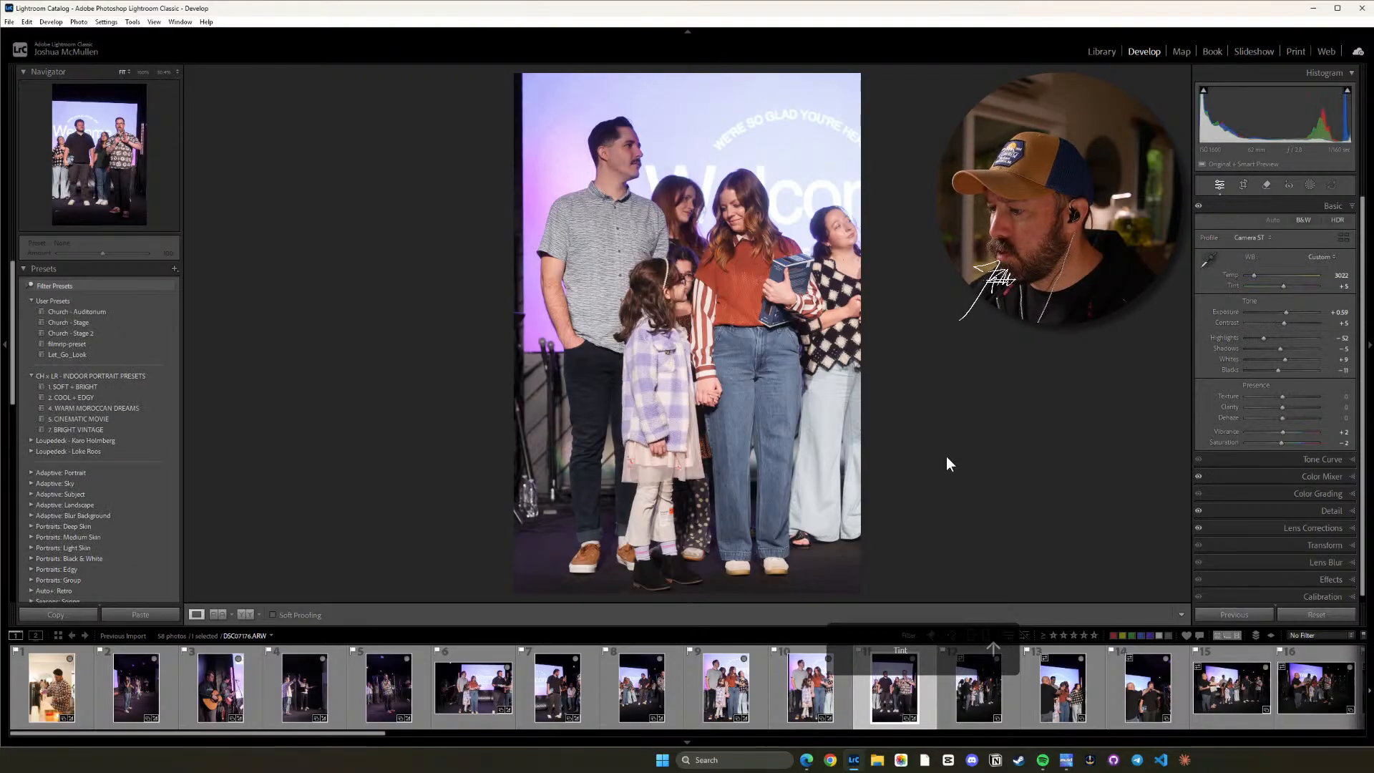
pyautogui.press('-')
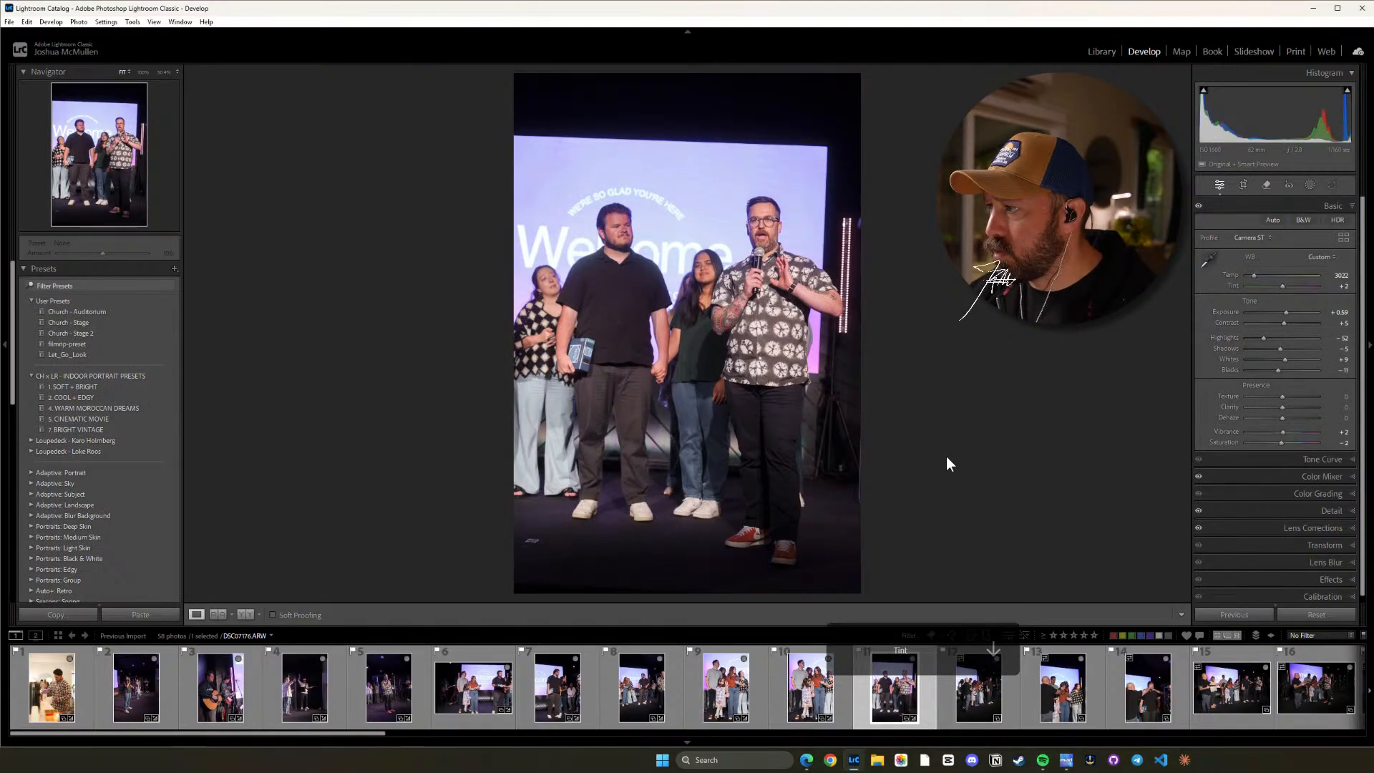
# Paste the copied settings onto the twelfth photo, showing the group praying on stage, and check the people up close.
pyautogui.press('Right')
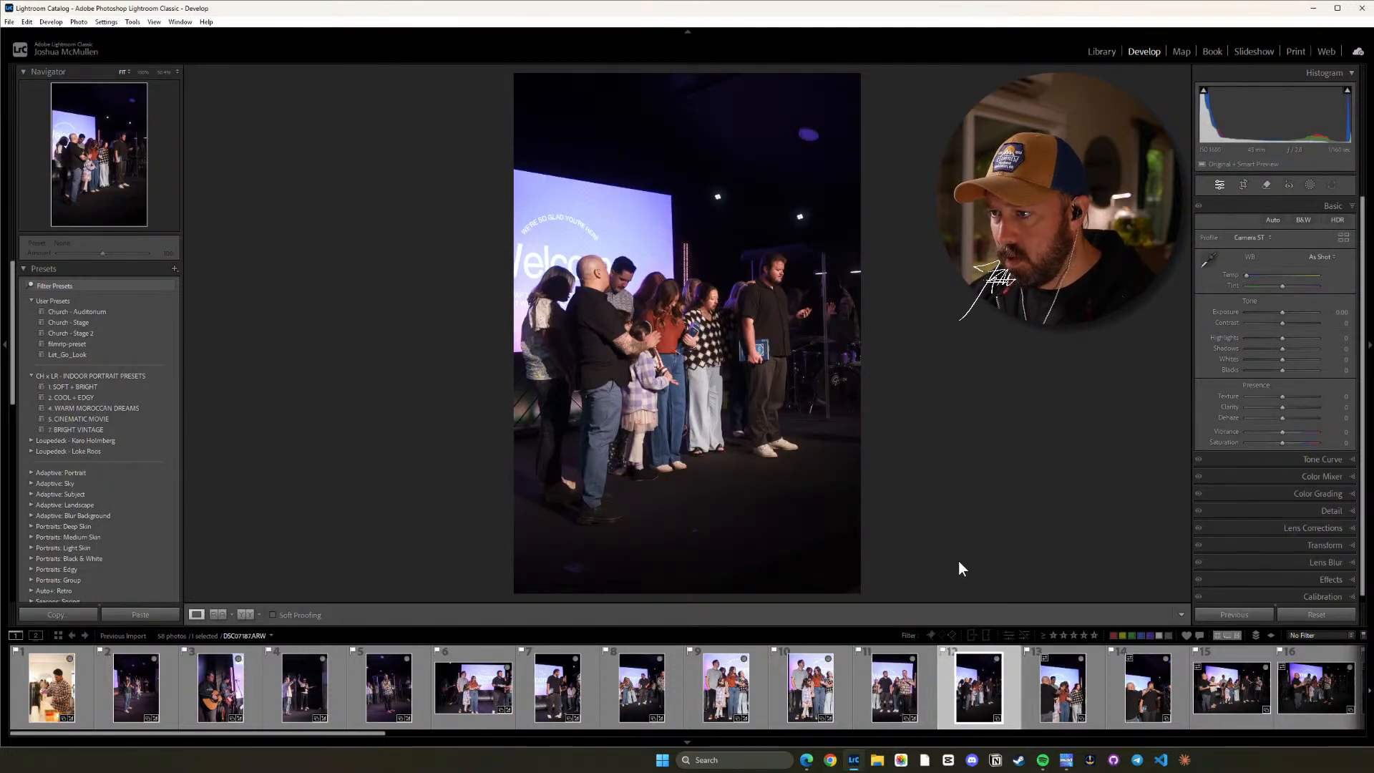
pyautogui.hotkey('ctrl', 'shift', 'v')
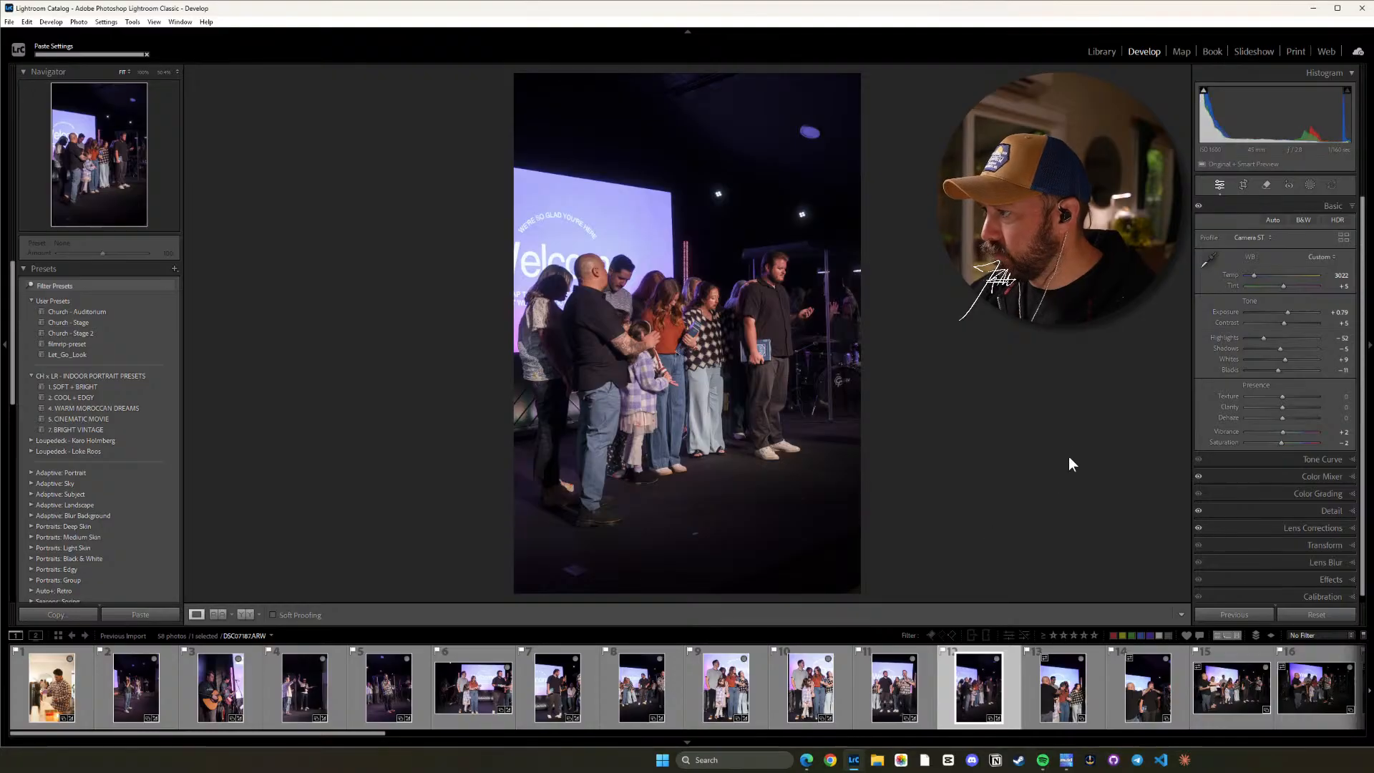
pyautogui.press('z')
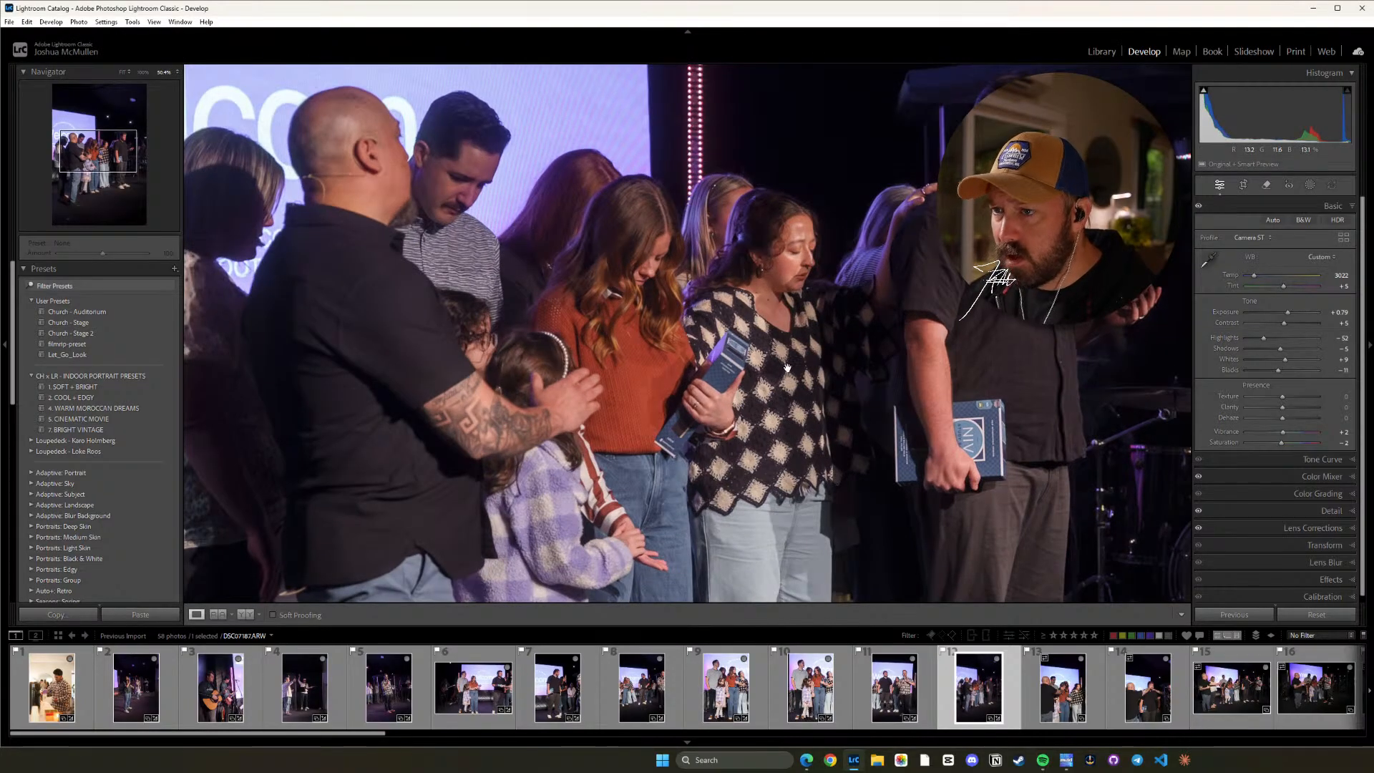
pyautogui.click(786, 365)
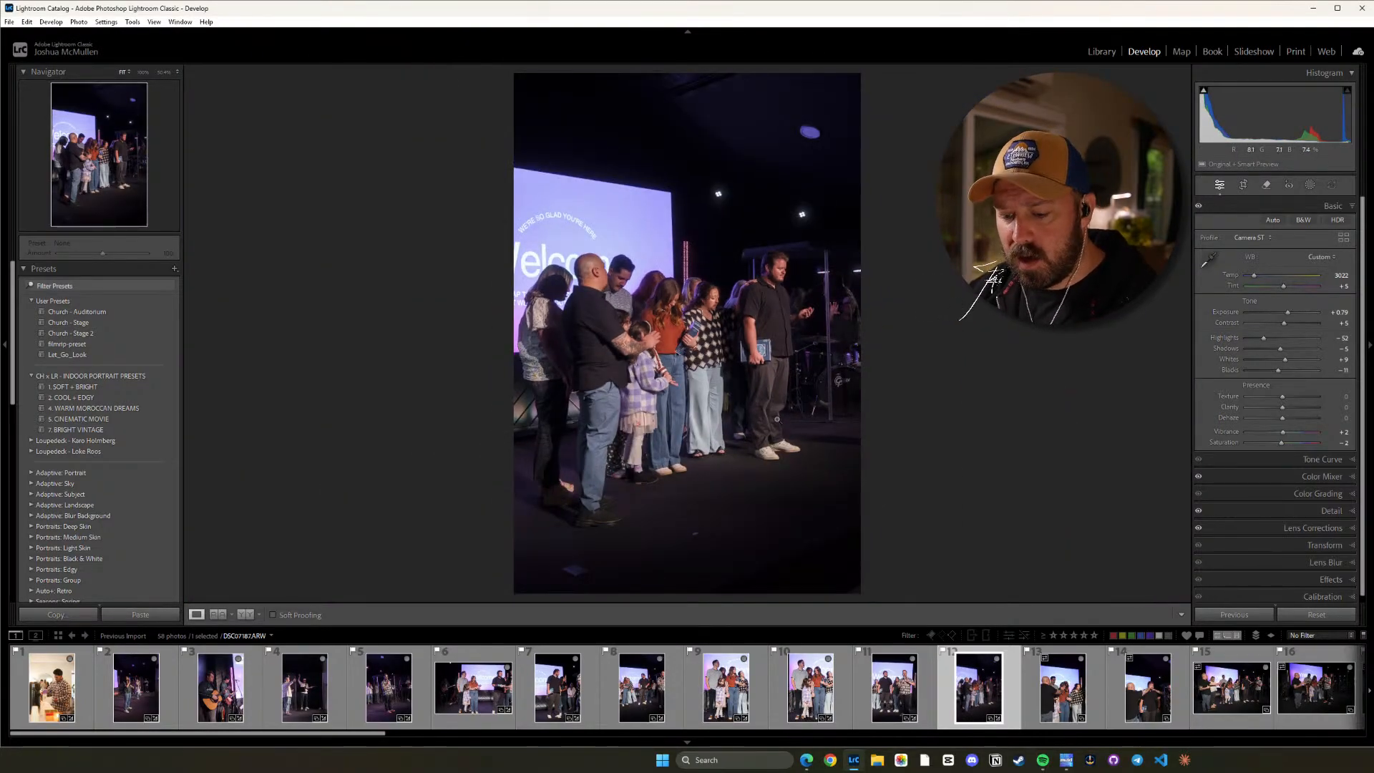
# Raise the twelfth photo's Highlights to about -35 and inspect the group up close.
pyautogui.press('=')
pyautogui.press('=')
pyautogui.press('=')
pyautogui.press('=')
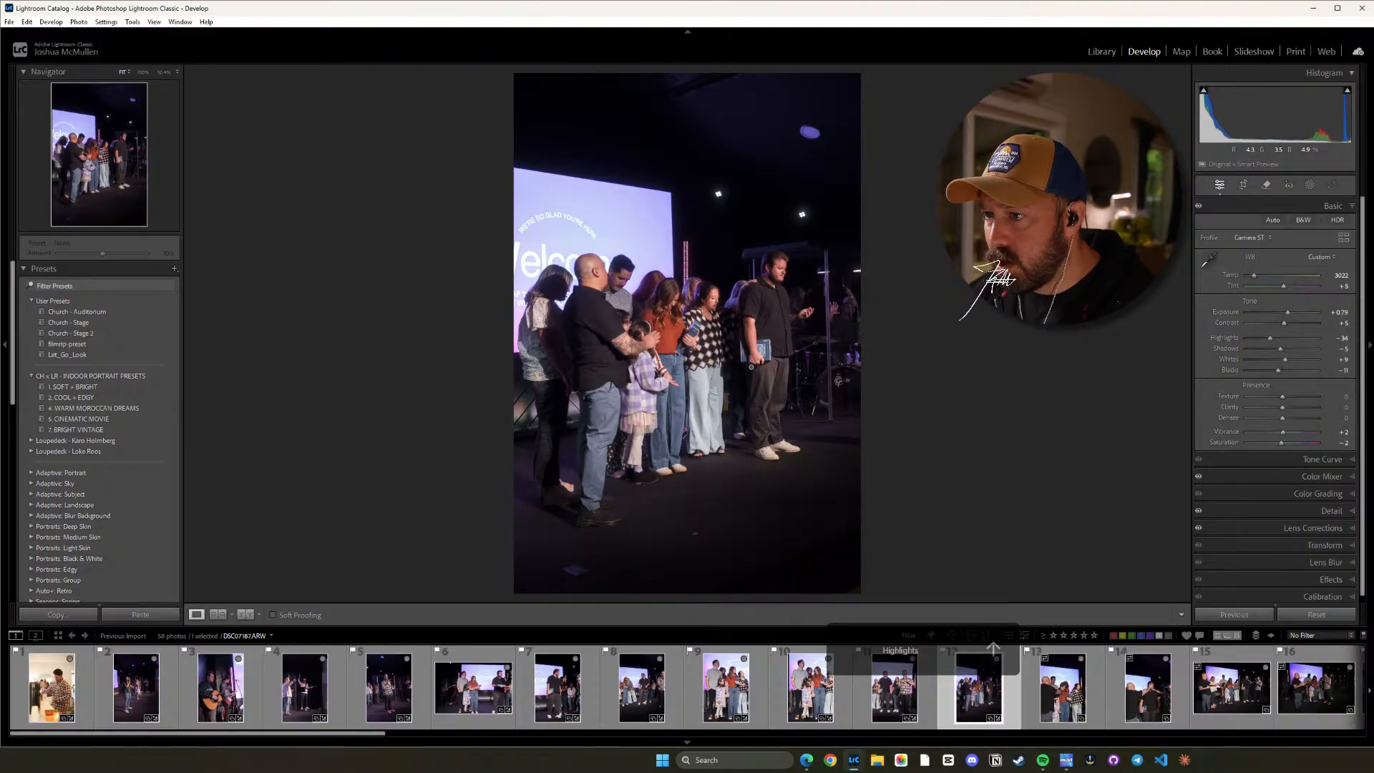
pyautogui.click(750, 366)
pyautogui.moveTo(693, 301); pyautogui.dragTo(792, 339)
pyautogui.click(793, 339)
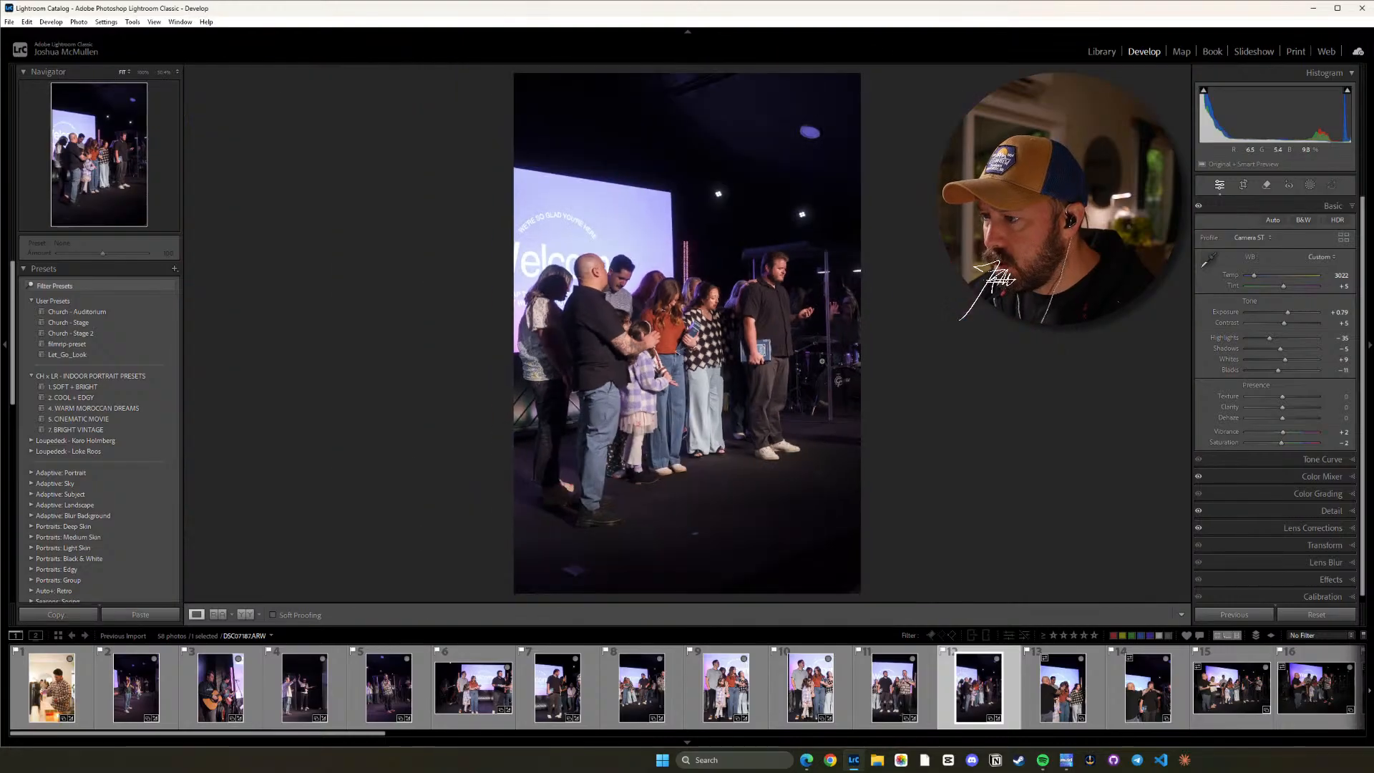
# Raise the twelfth photo's Shadows to about +34 while viewing the darker figures up close, and return to the full view.
pyautogui.click(600, 336)
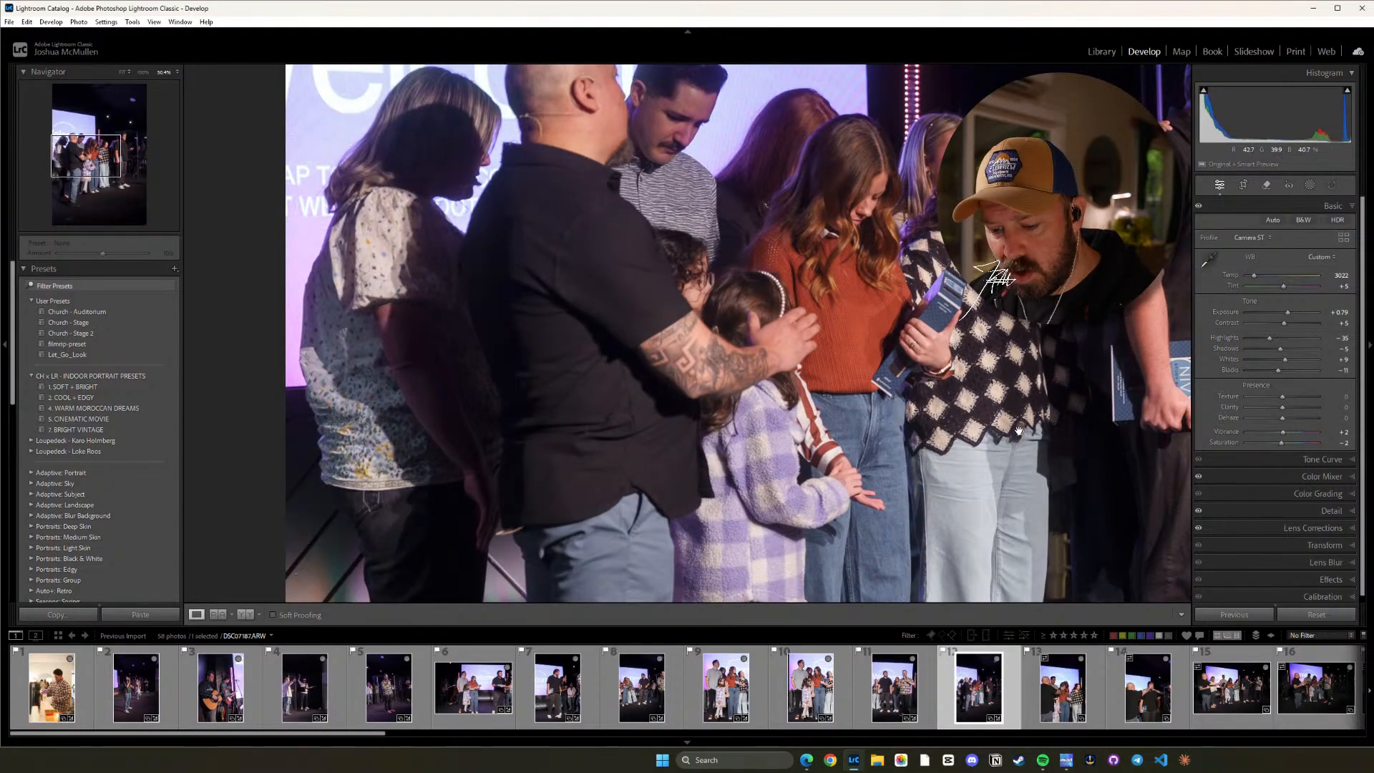
pyautogui.press('=')
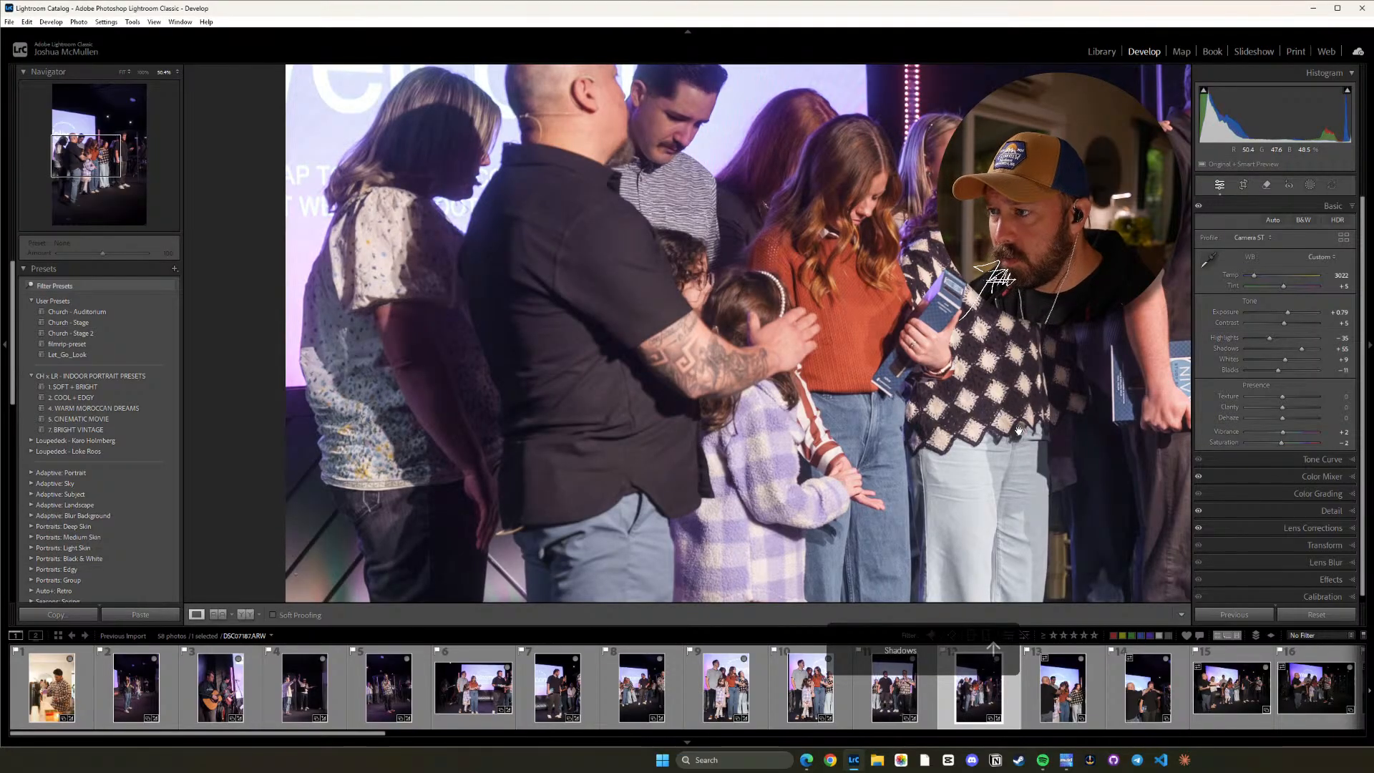
pyautogui.press('-')
pyautogui.press('-')
pyautogui.press('-')
pyautogui.press('-')
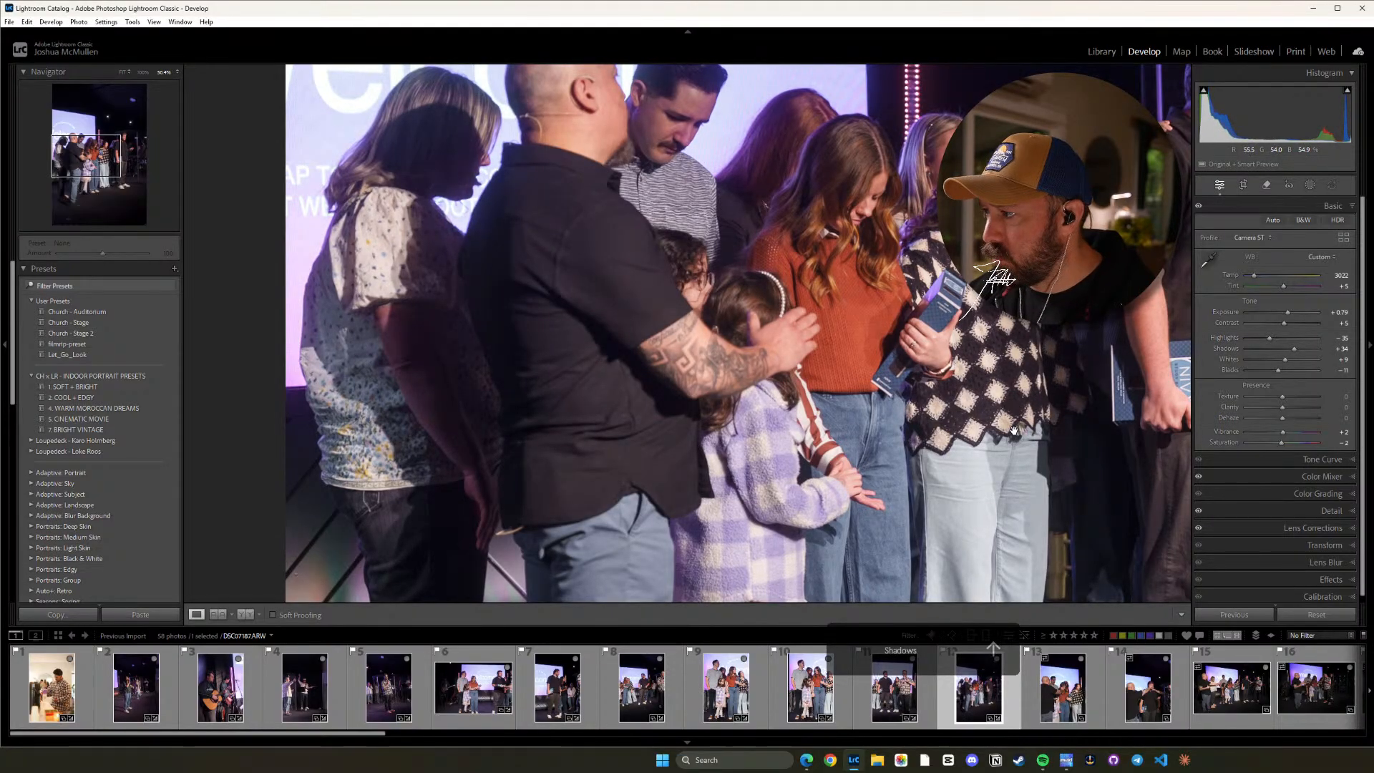
pyautogui.click(960, 409)
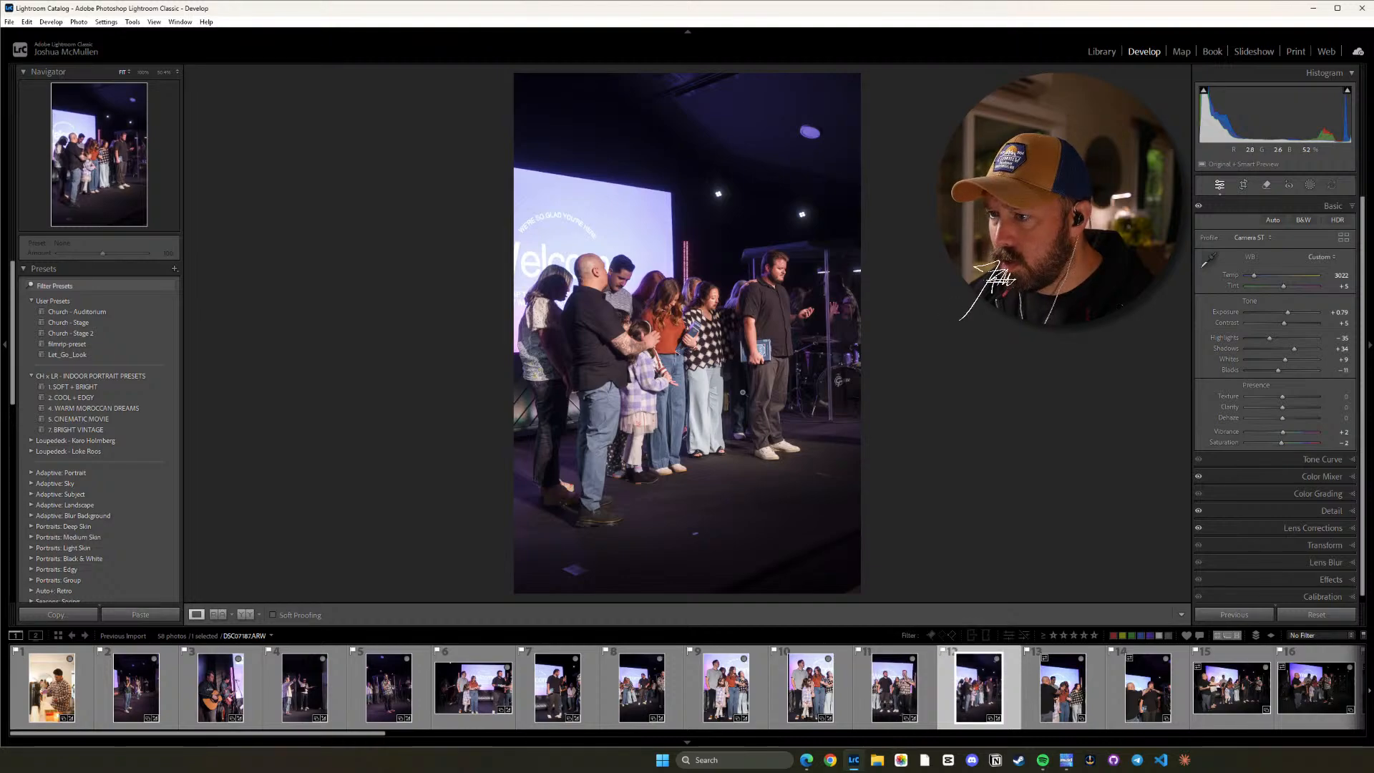
# Paste the copied settings onto the thirteenth photo and lower its Tint to +2.
pyautogui.click(1064, 691)
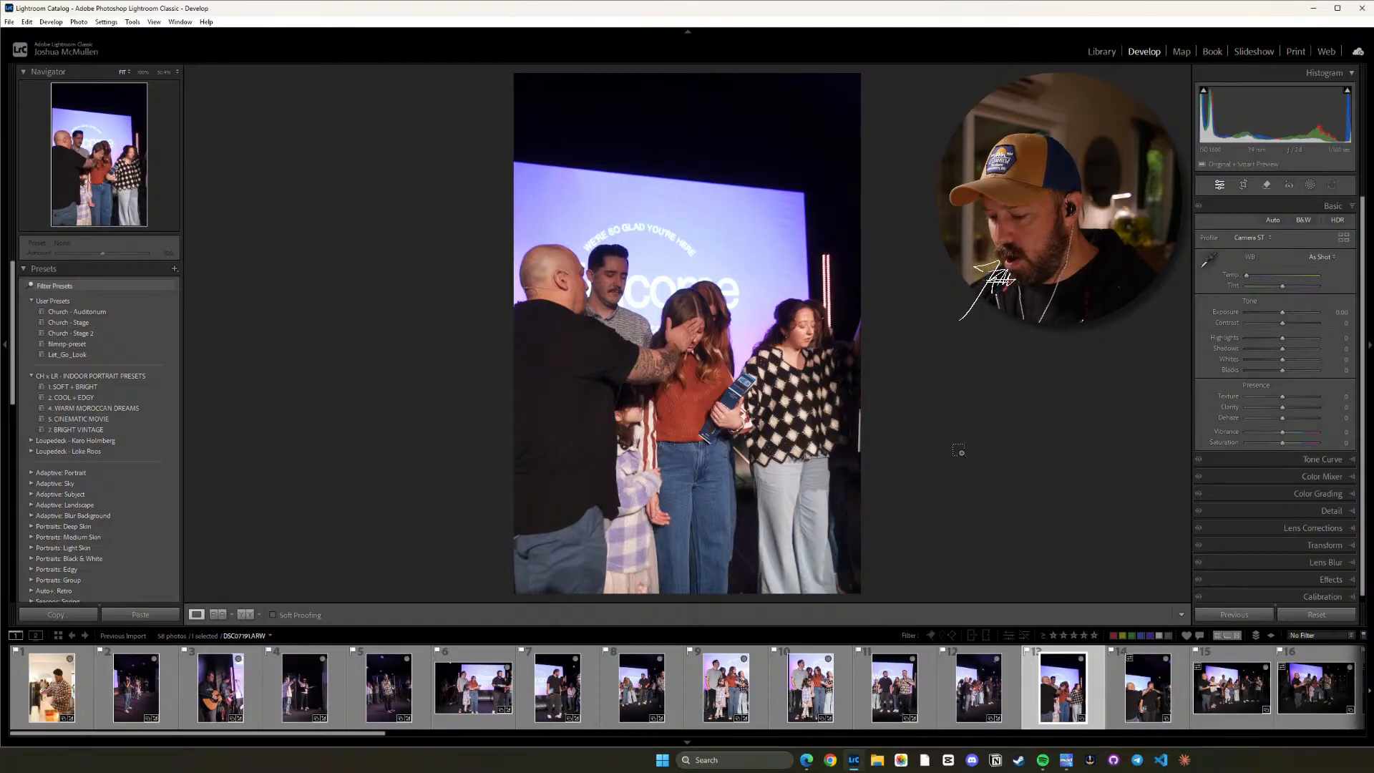
pyautogui.hotkey('ctrl', 'shift', 'v')
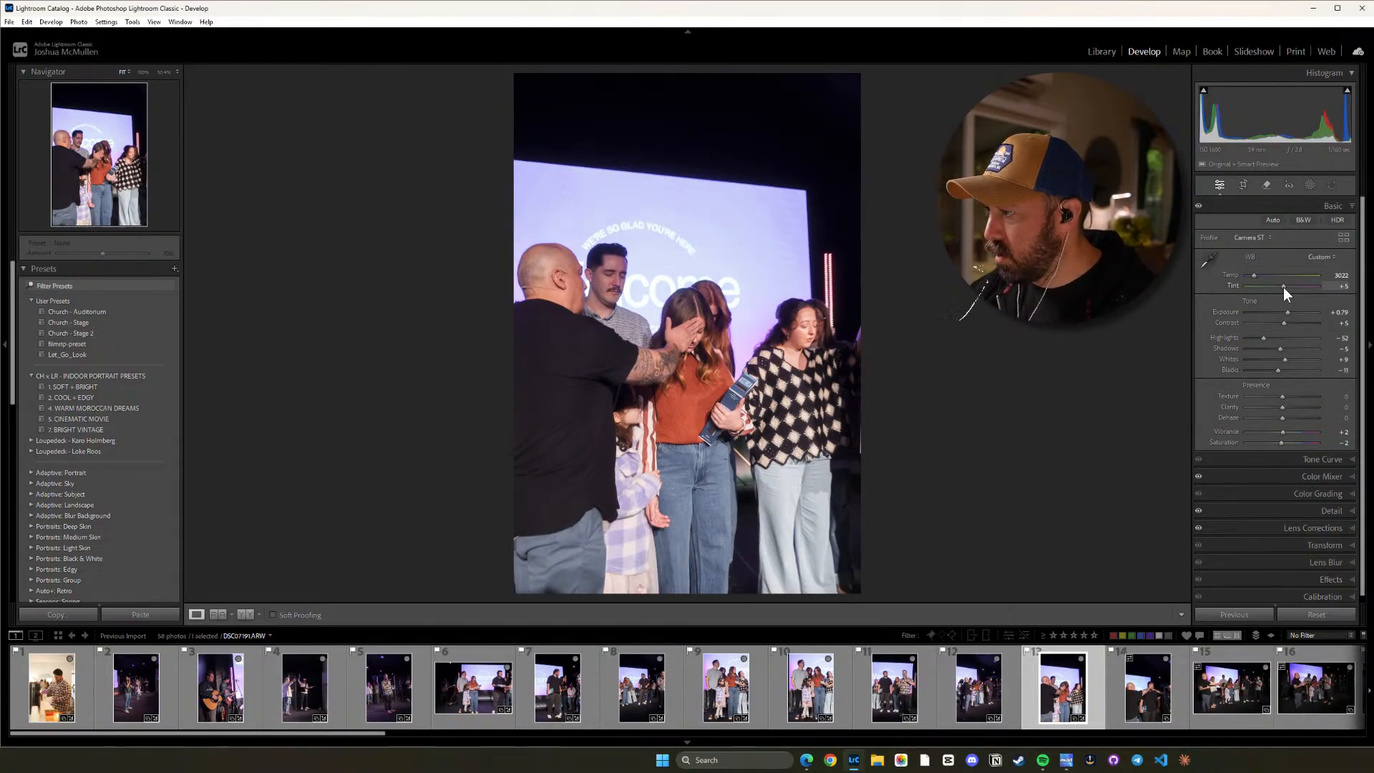
pyautogui.moveTo(1283, 286); pyautogui.dragTo(1282, 287)
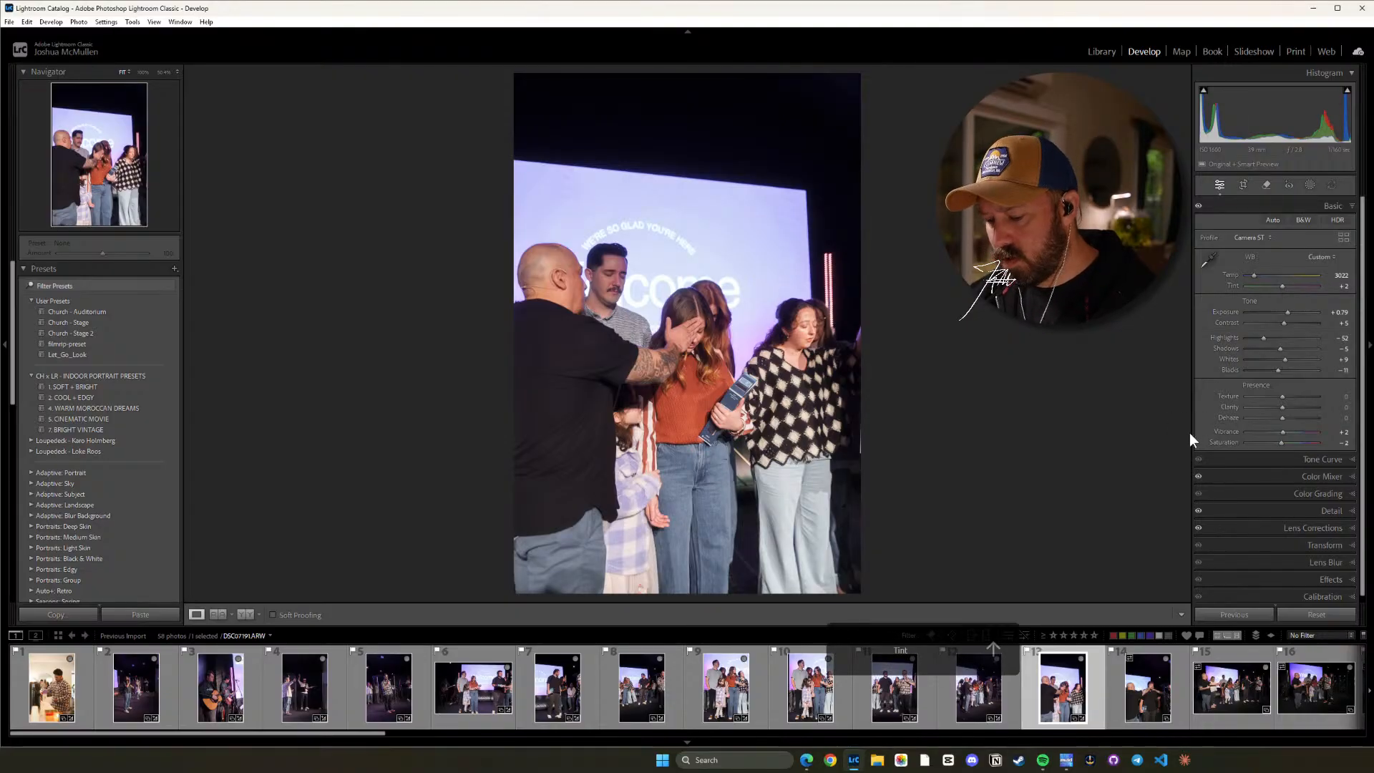
# Copy the thirteenth photo's develop settings and paste them onto the fourteenth photo.
pyautogui.hotkey('ctrl', 'shift', 'c')
pyautogui.click(1047, 573)
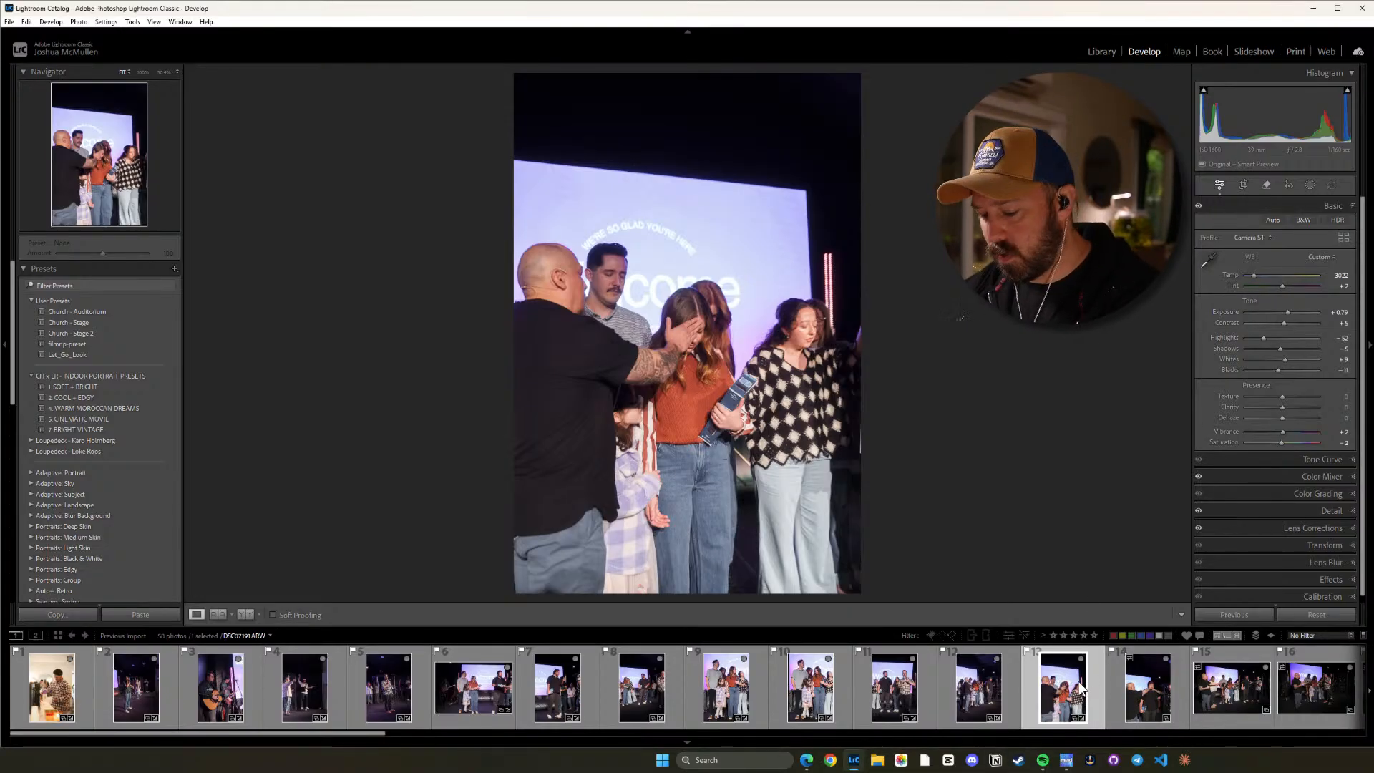
pyautogui.hotkey('ctrl', 'shift', 'c')
pyautogui.click(1046, 570)
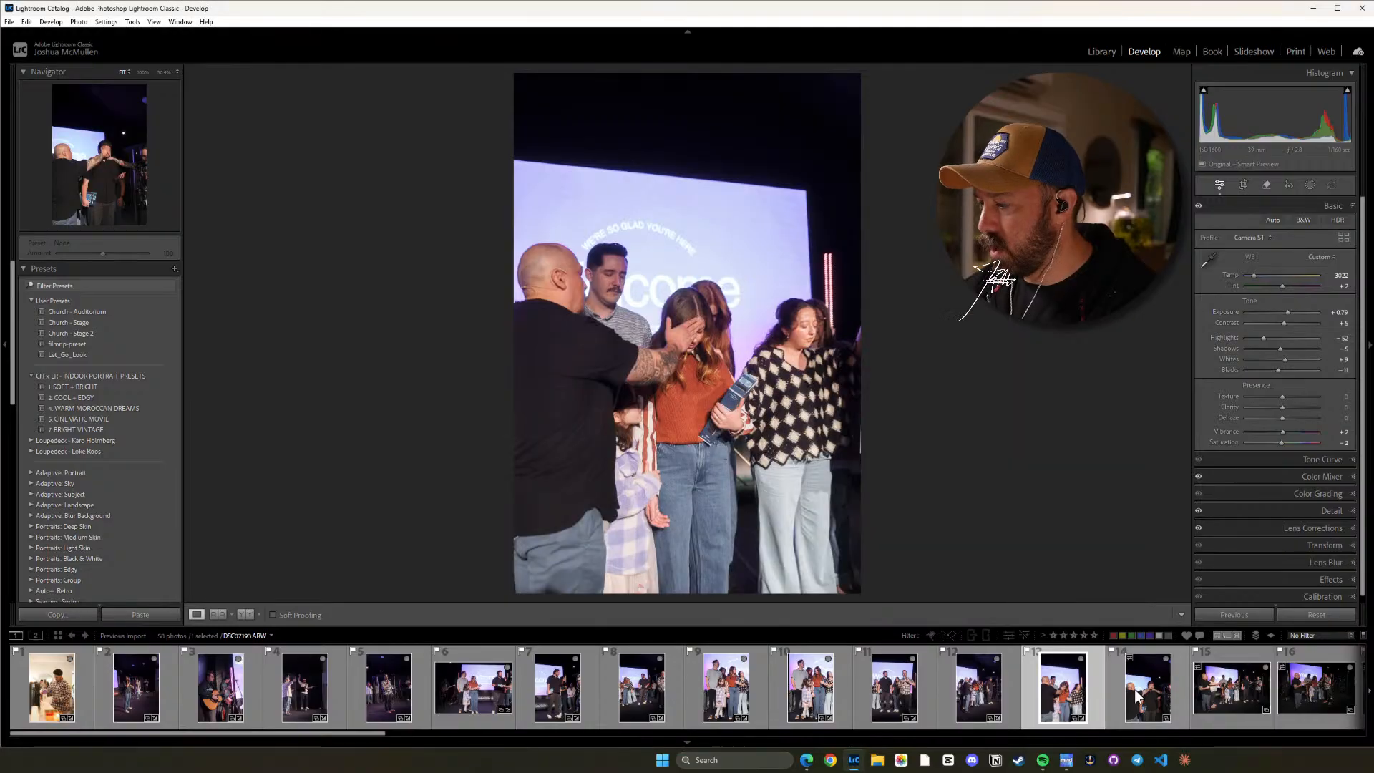
pyautogui.click(1138, 698)
pyautogui.hotkey('ctrl', 'shift', 'v')
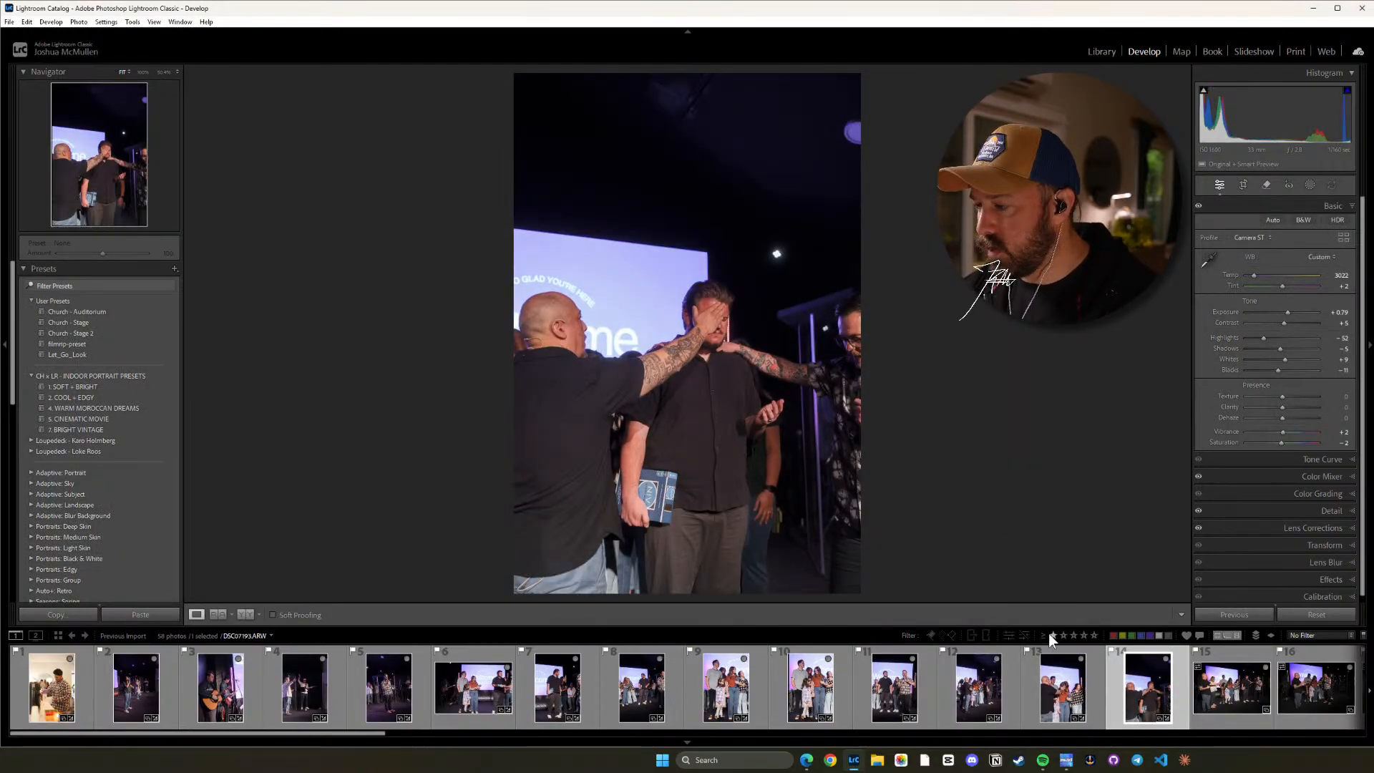
# Compare the fourteenth photo with the thirteenth, raise its Highlights to about -32, and check the faces.
pyautogui.click(1069, 688)
pyautogui.click(1157, 673)
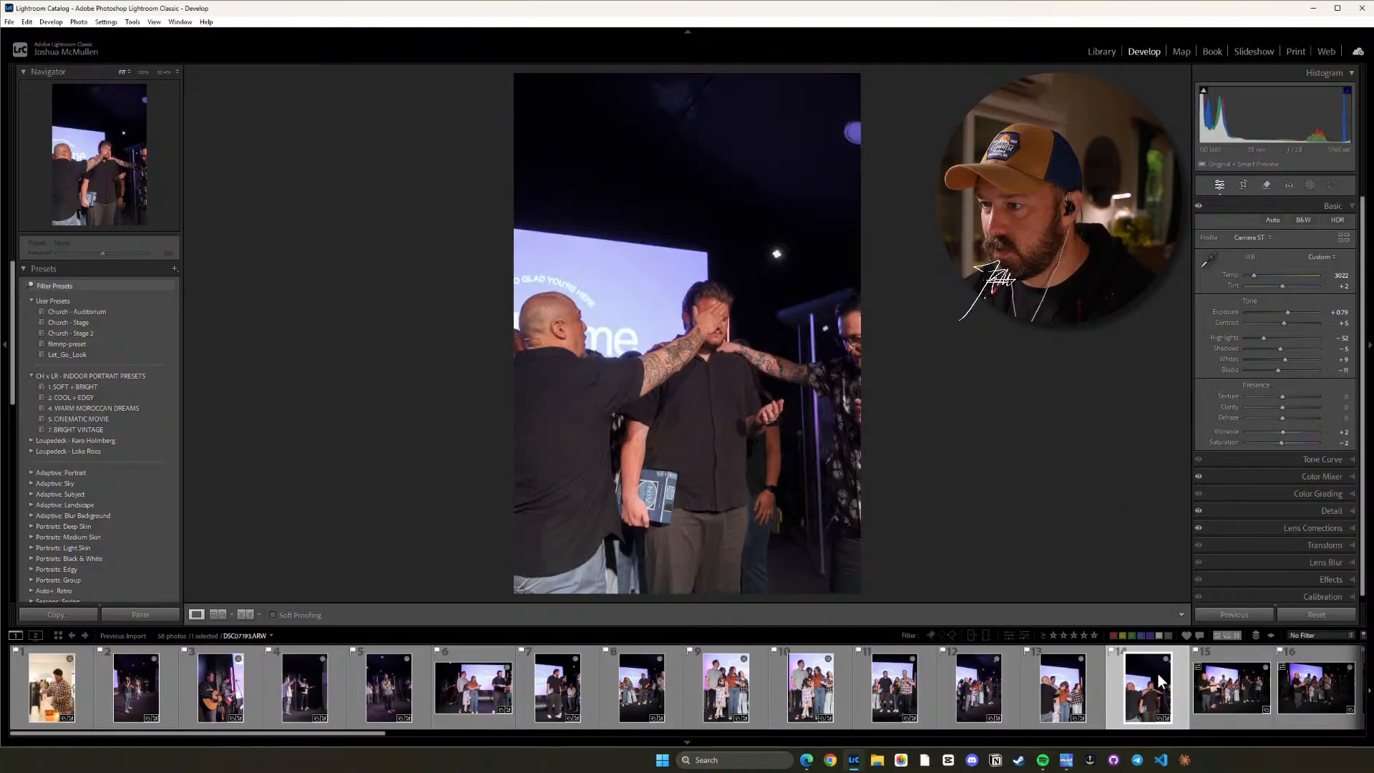
pyautogui.click(1069, 686)
pyautogui.click(1155, 692)
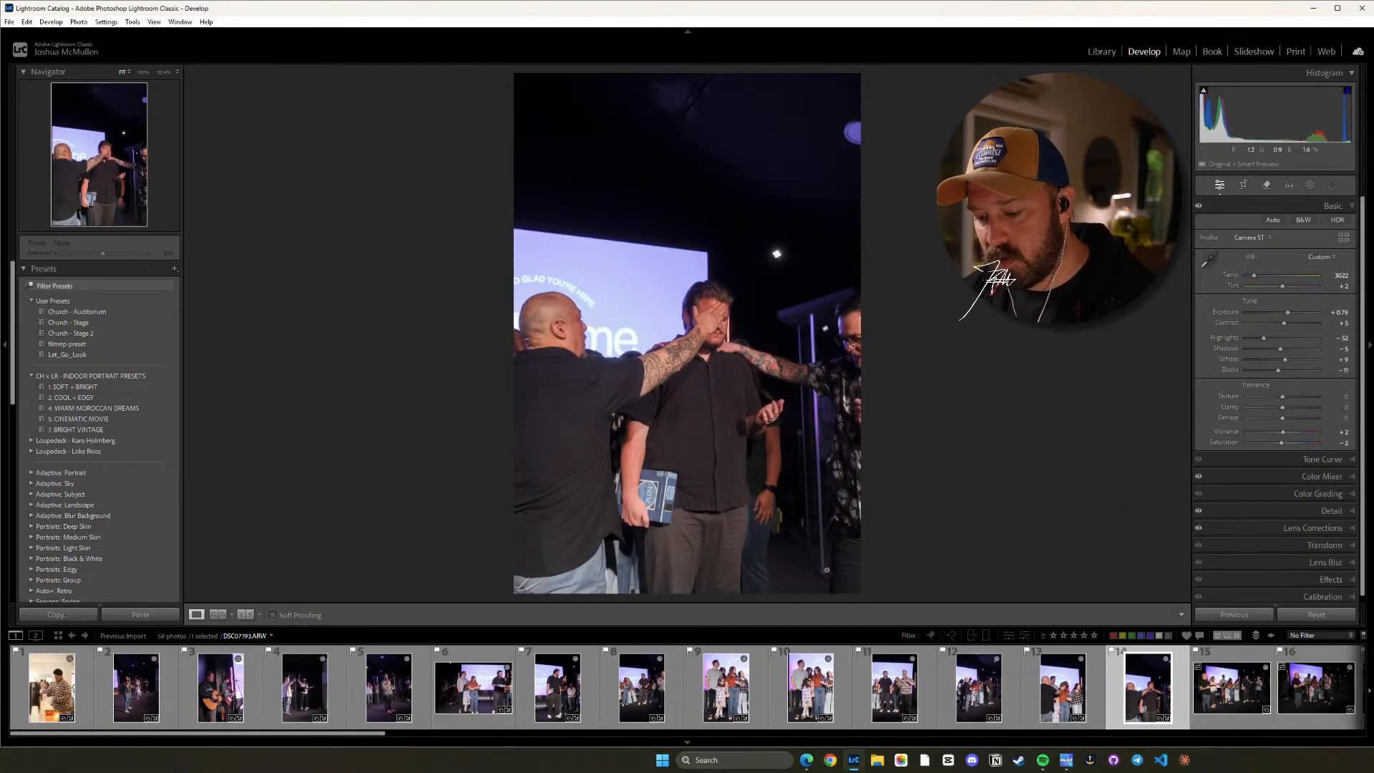
pyautogui.press('=')
pyautogui.press('=')
pyautogui.press('=')
pyautogui.press('=')
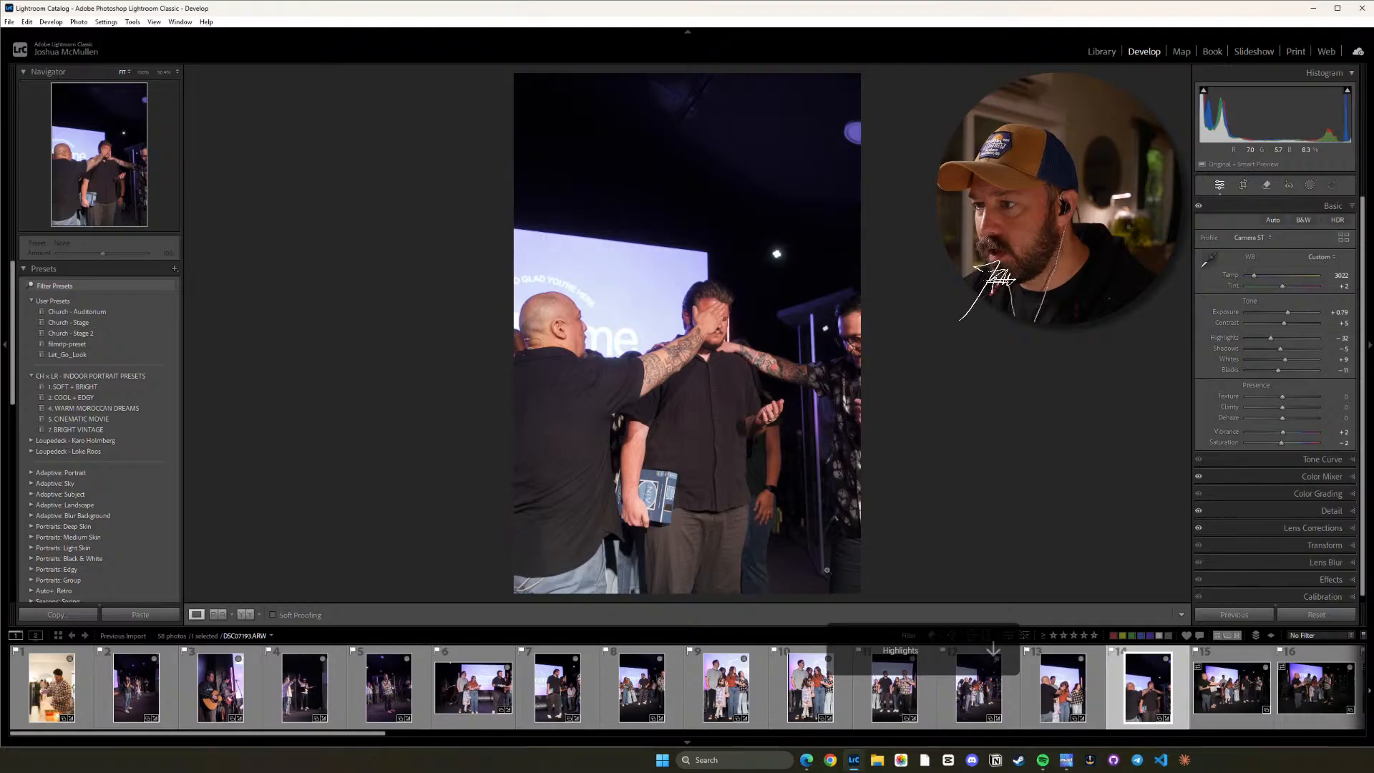
pyautogui.click(724, 346)
pyautogui.click(727, 346)
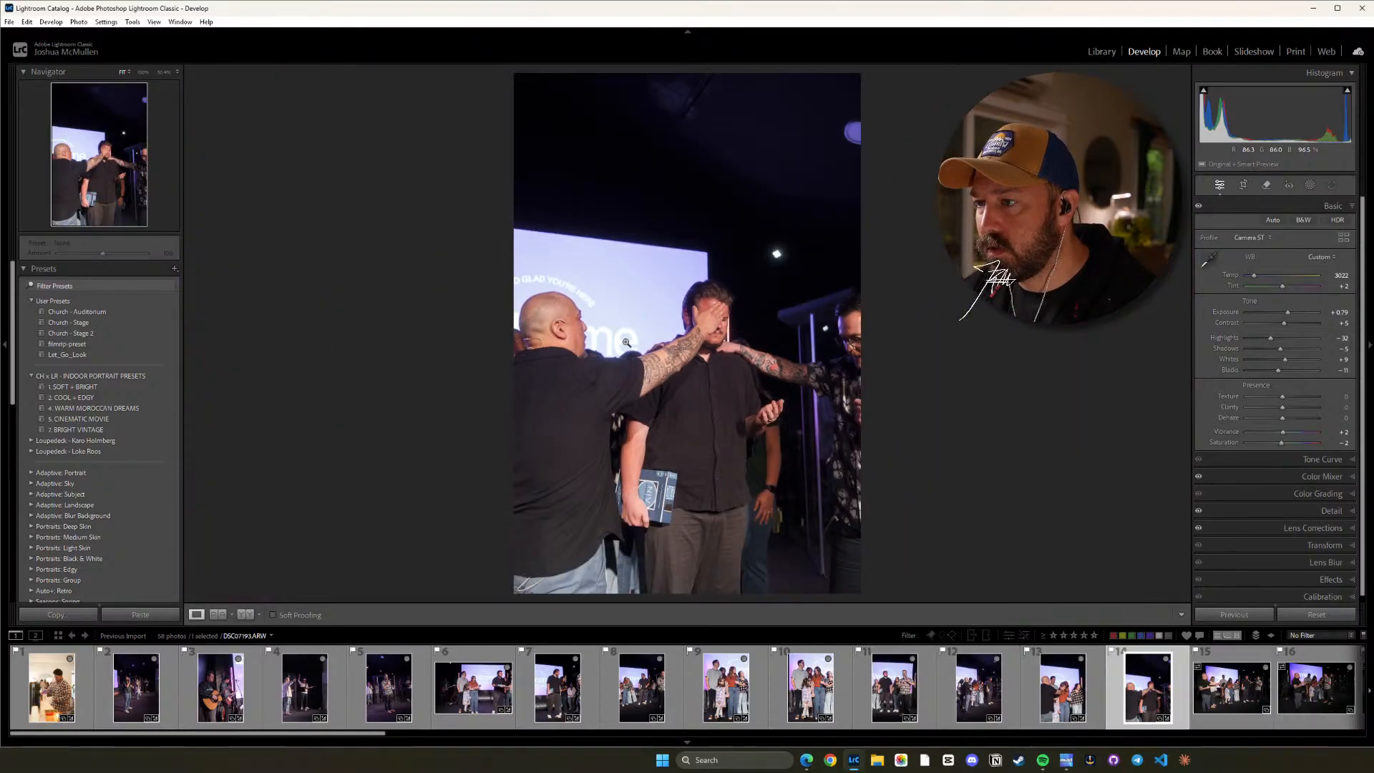
# Paste the copied settings onto the fifteenth photo, the wide shot of the praying group, and raise its Highlights to about -25.
pyautogui.click(1231, 701)
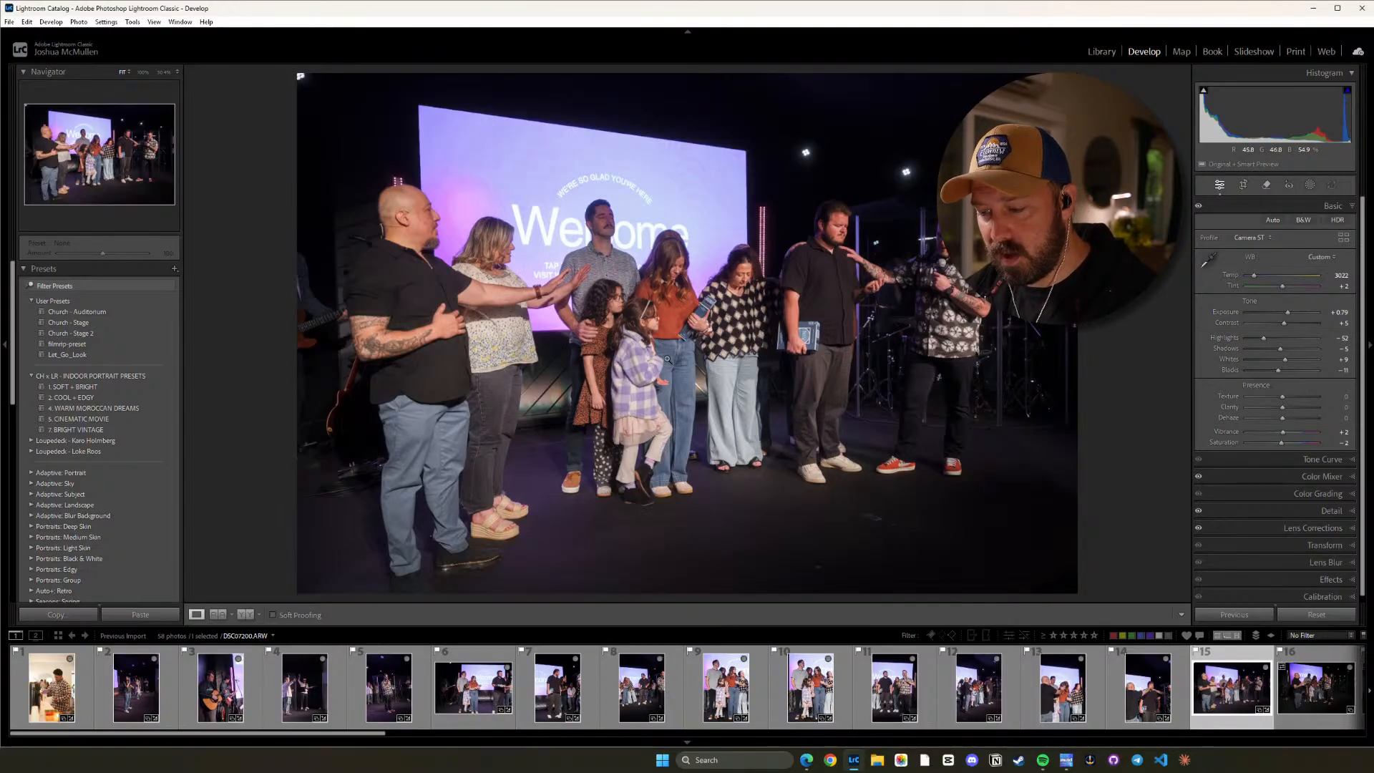
pyautogui.press('+')
pyautogui.press('+')
pyautogui.press('+')
pyautogui.press('+')
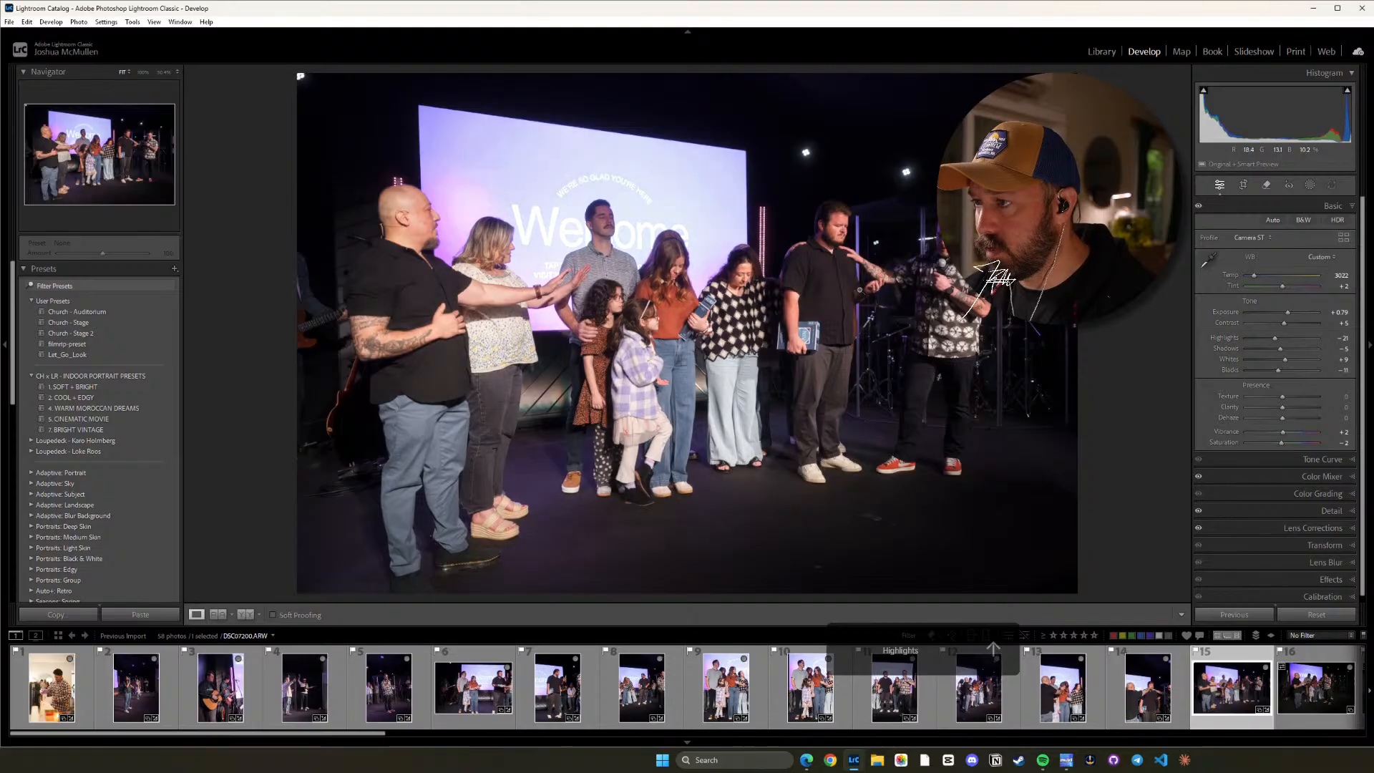
pyautogui.press('+')
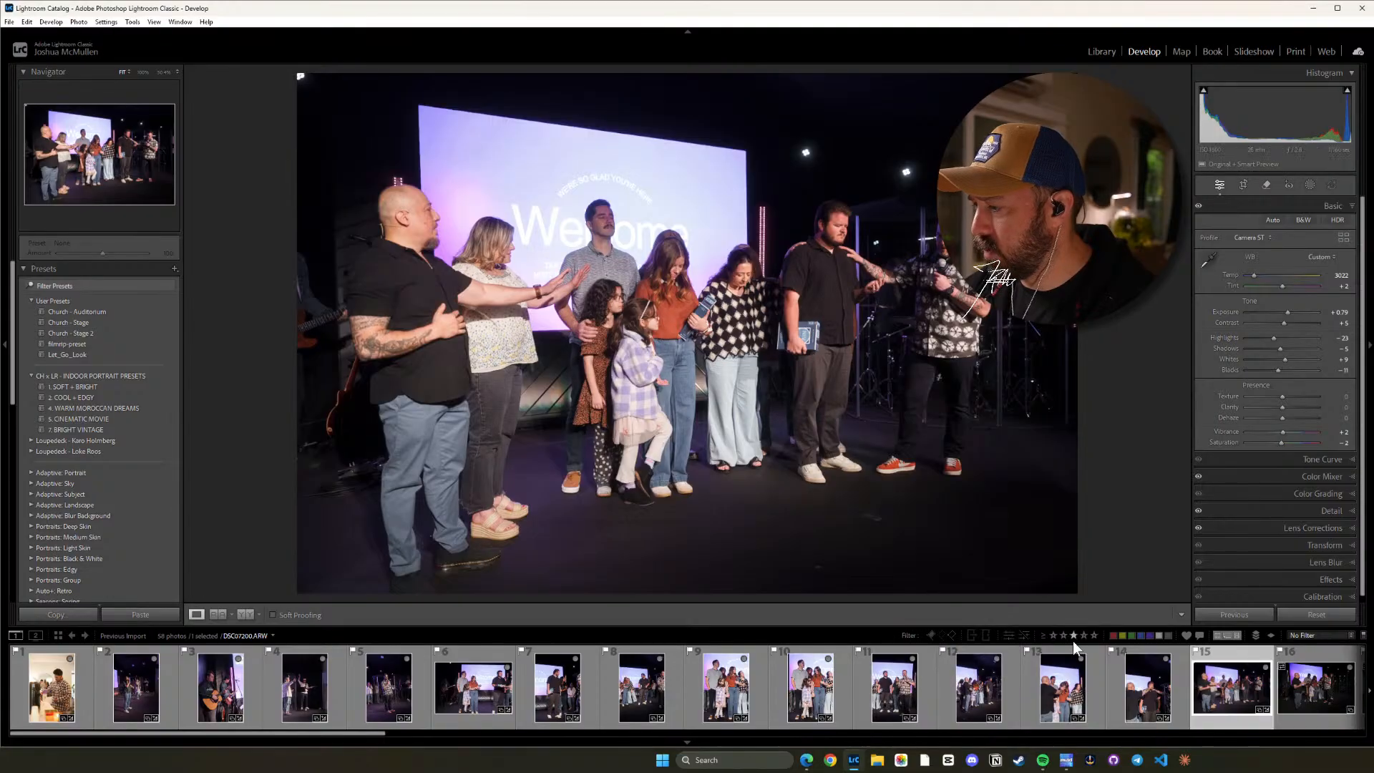
# Paste the copied settings onto the sixteenth photo, the wide stage prayer shot, and raise its Exposure to +1.89.
pyautogui.click(1308, 689)
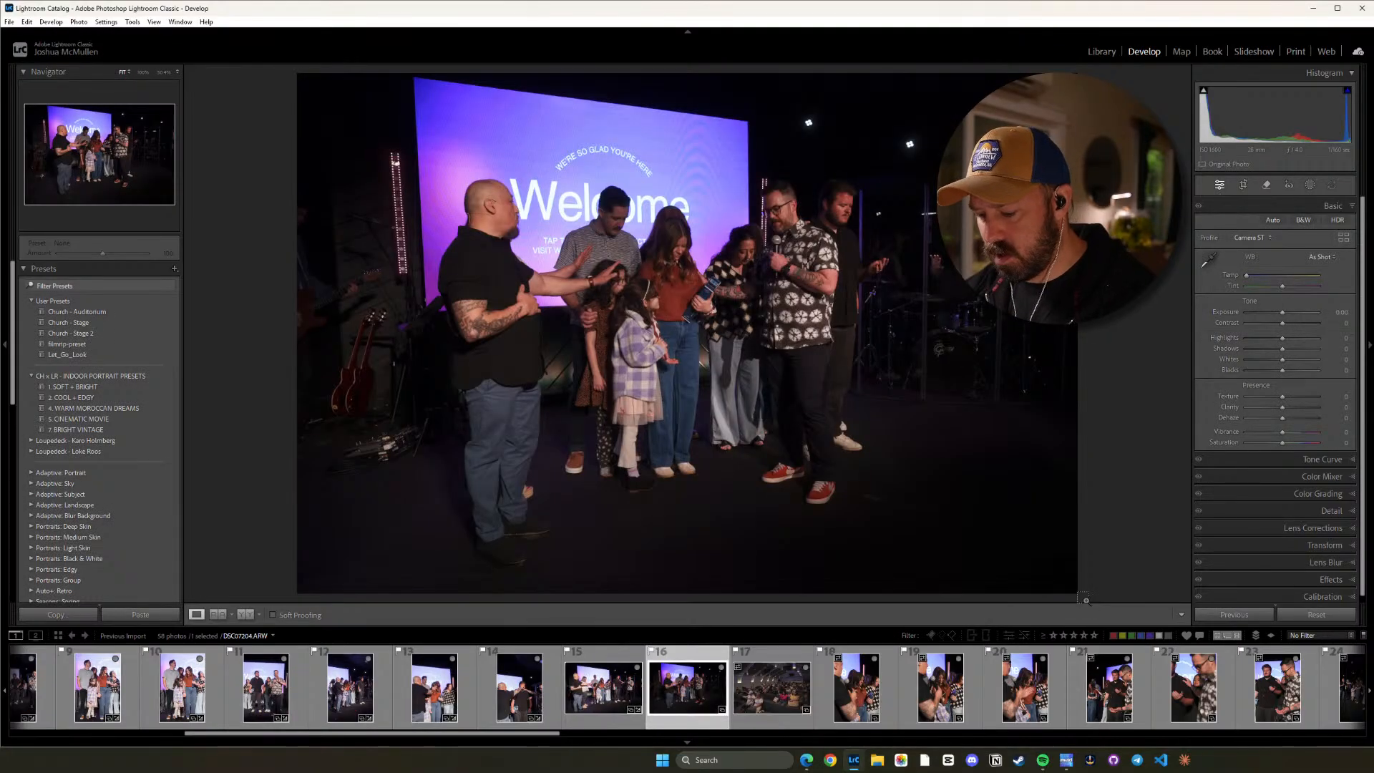
pyautogui.hotkey('ctrl', 'v')
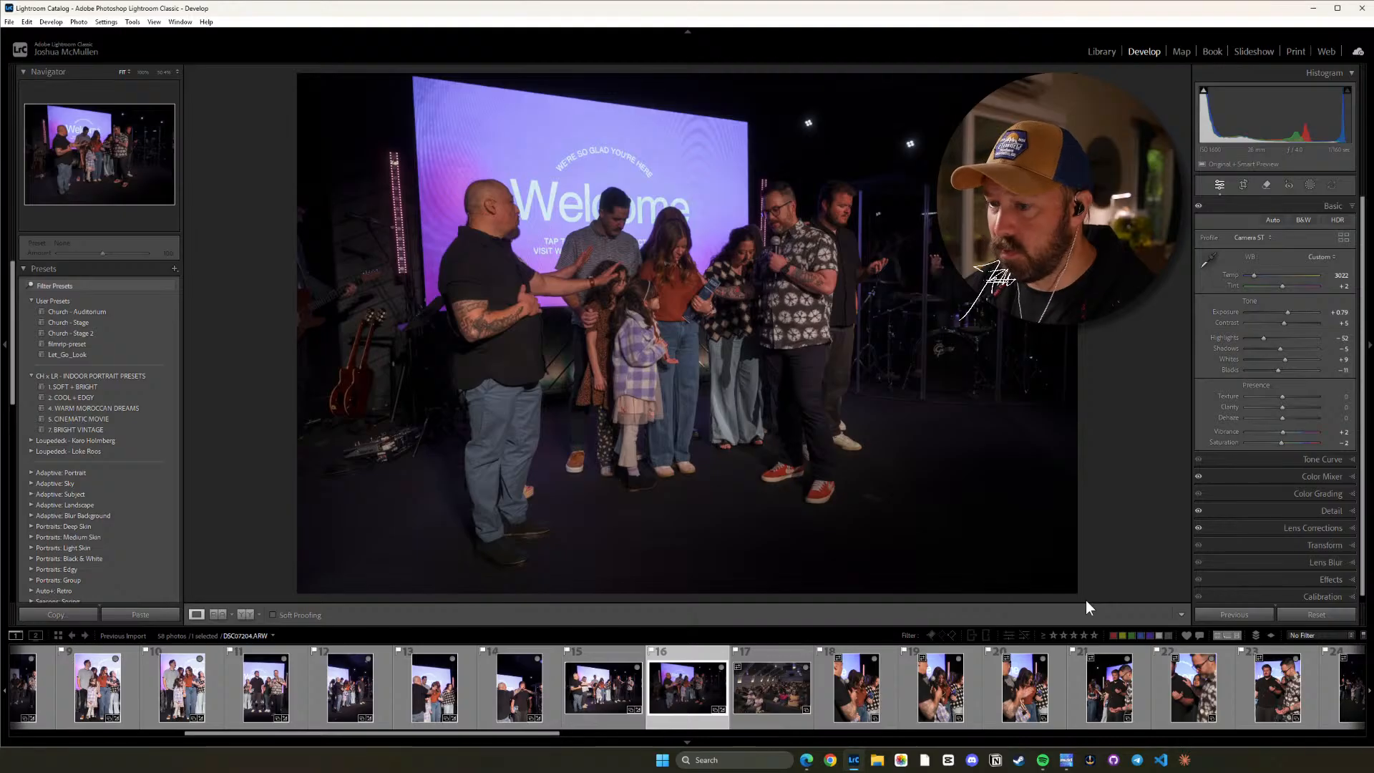
pyautogui.press('=')
pyautogui.press('=')
pyautogui.press('=')
pyautogui.press('=')
pyautogui.press('=')
pyautogui.press('=')
pyautogui.press('=')
pyautogui.press('=')
pyautogui.press('=')
pyautogui.press('=')
pyautogui.press('=')
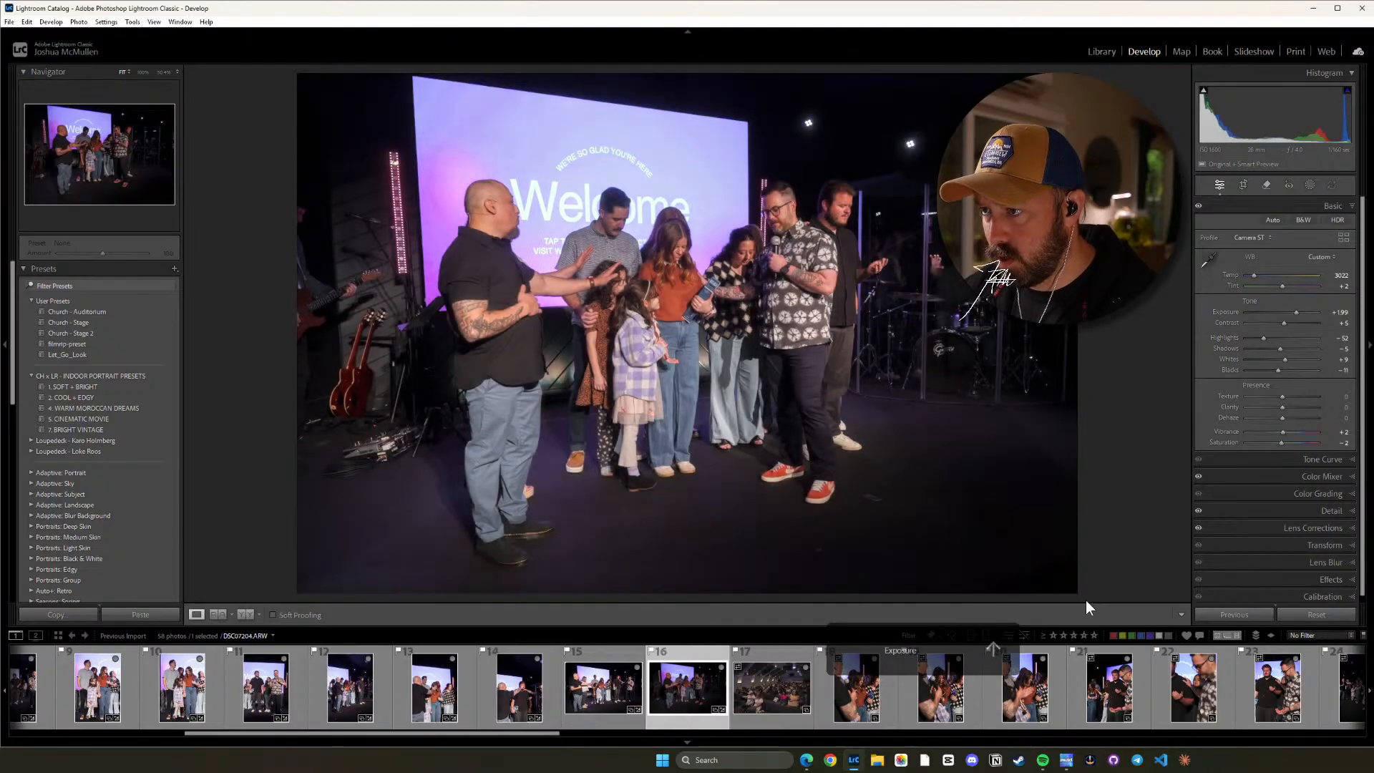
pyautogui.press('-')
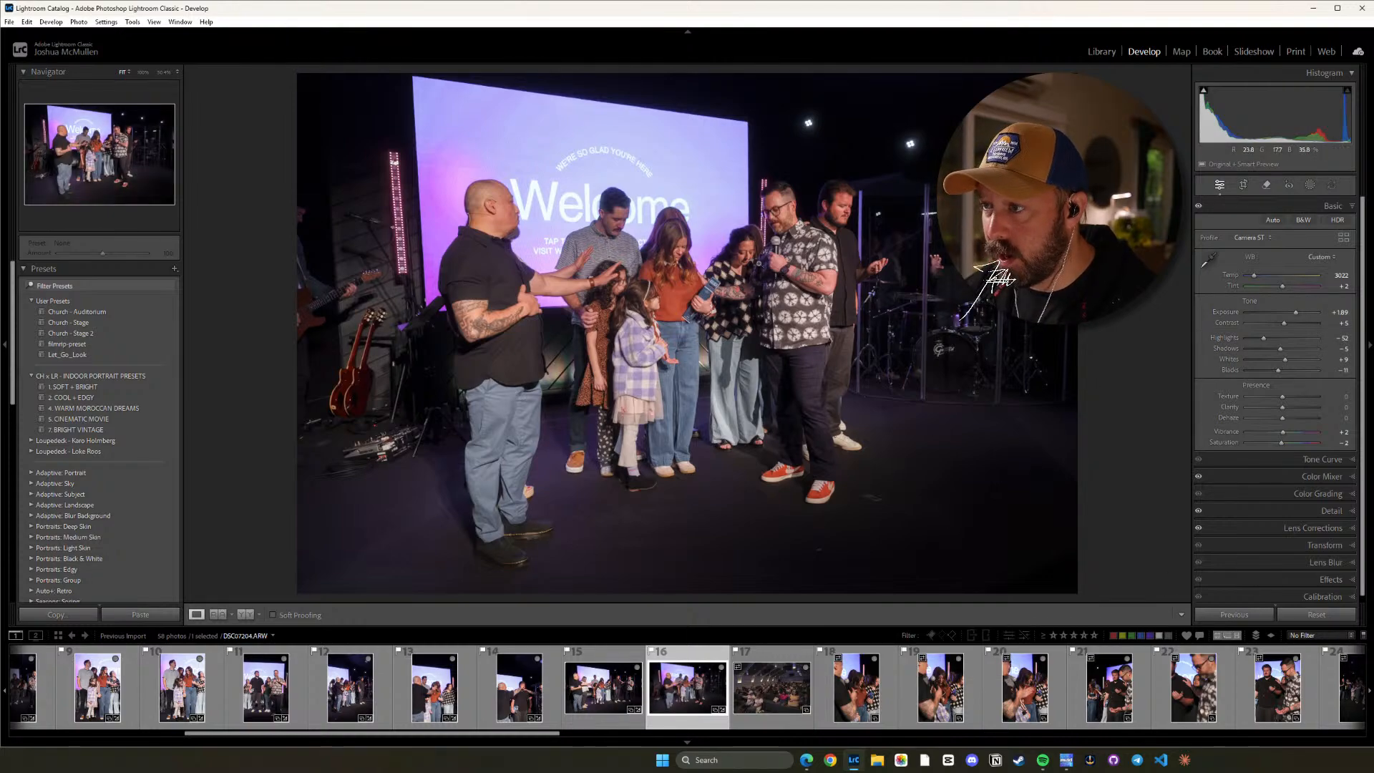
# Check the faces in the sixteenth photo up close and raise its Exposure to +2.34.
pyautogui.click(754, 258)
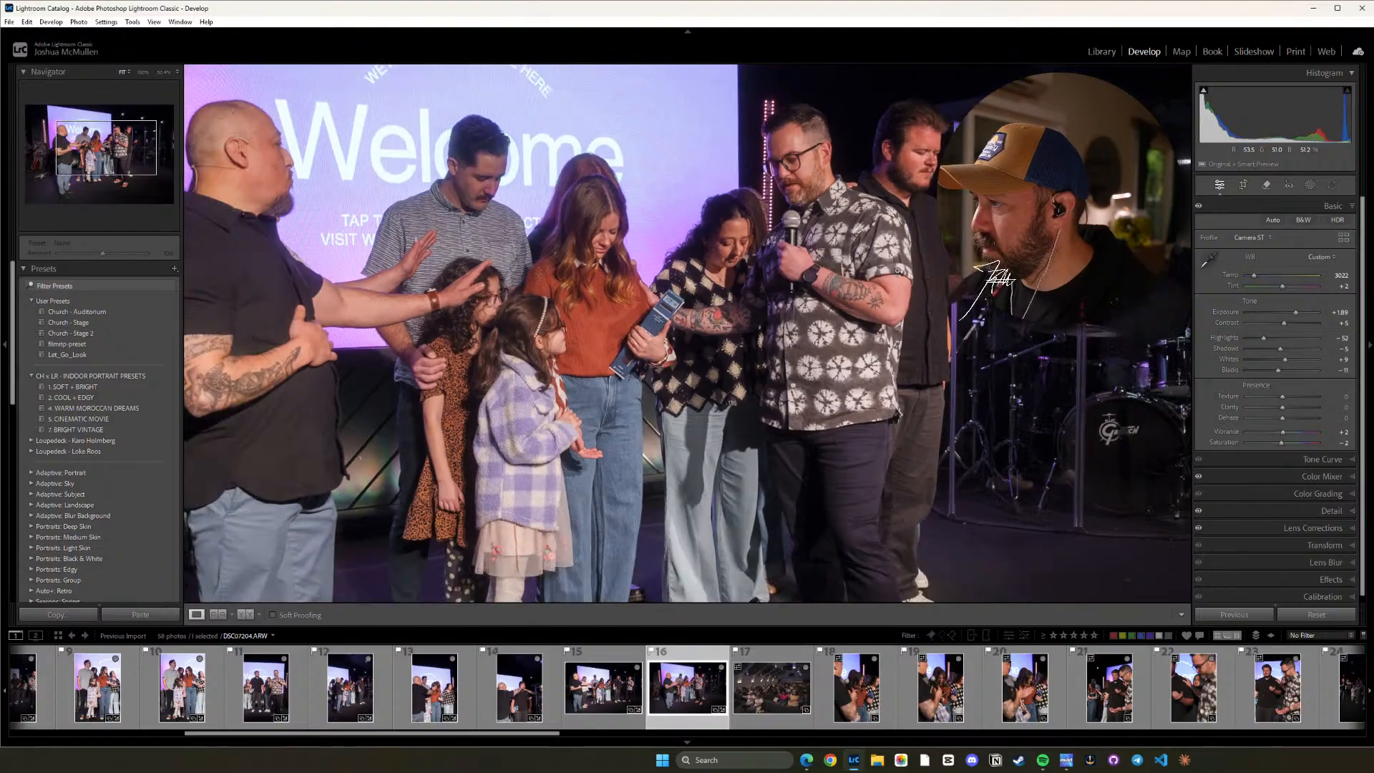
pyautogui.click(756, 276)
pyautogui.click(757, 277)
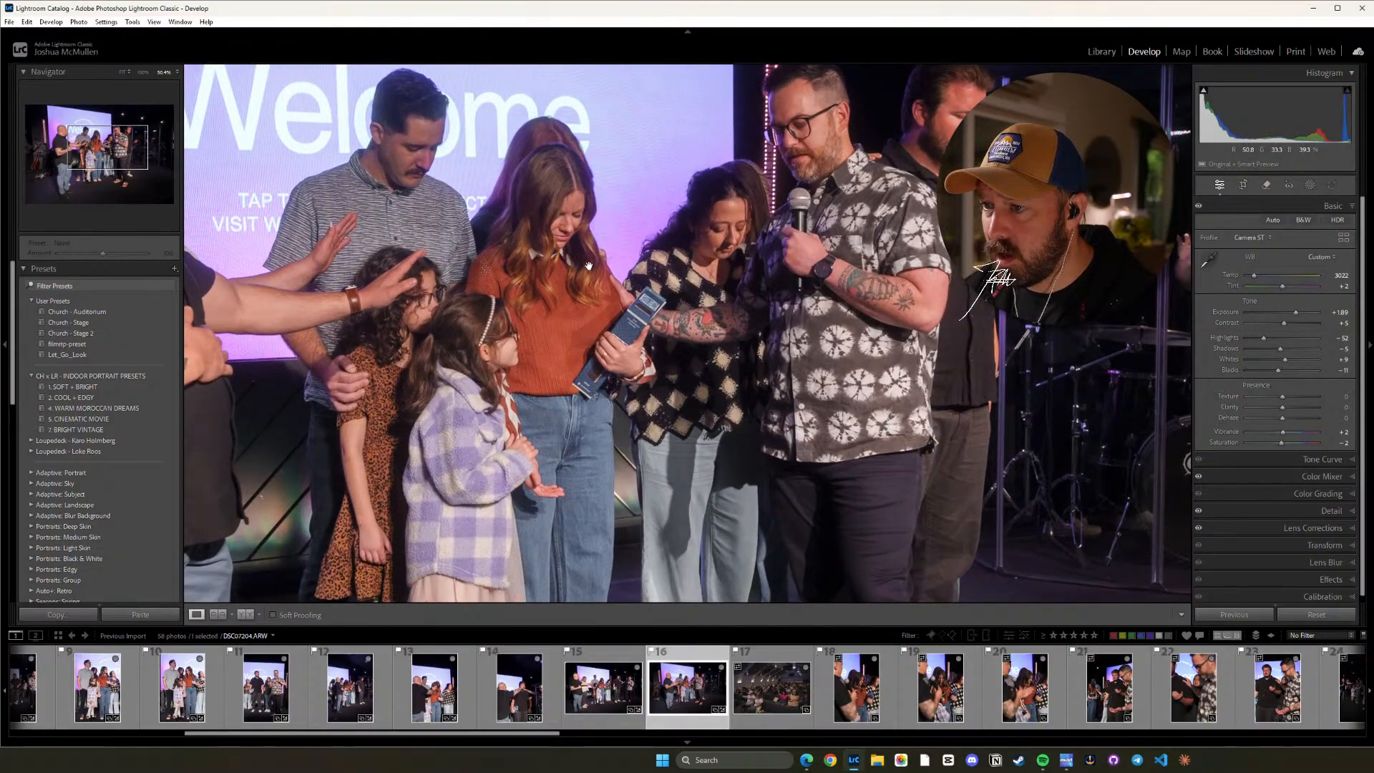
pyautogui.click(543, 296)
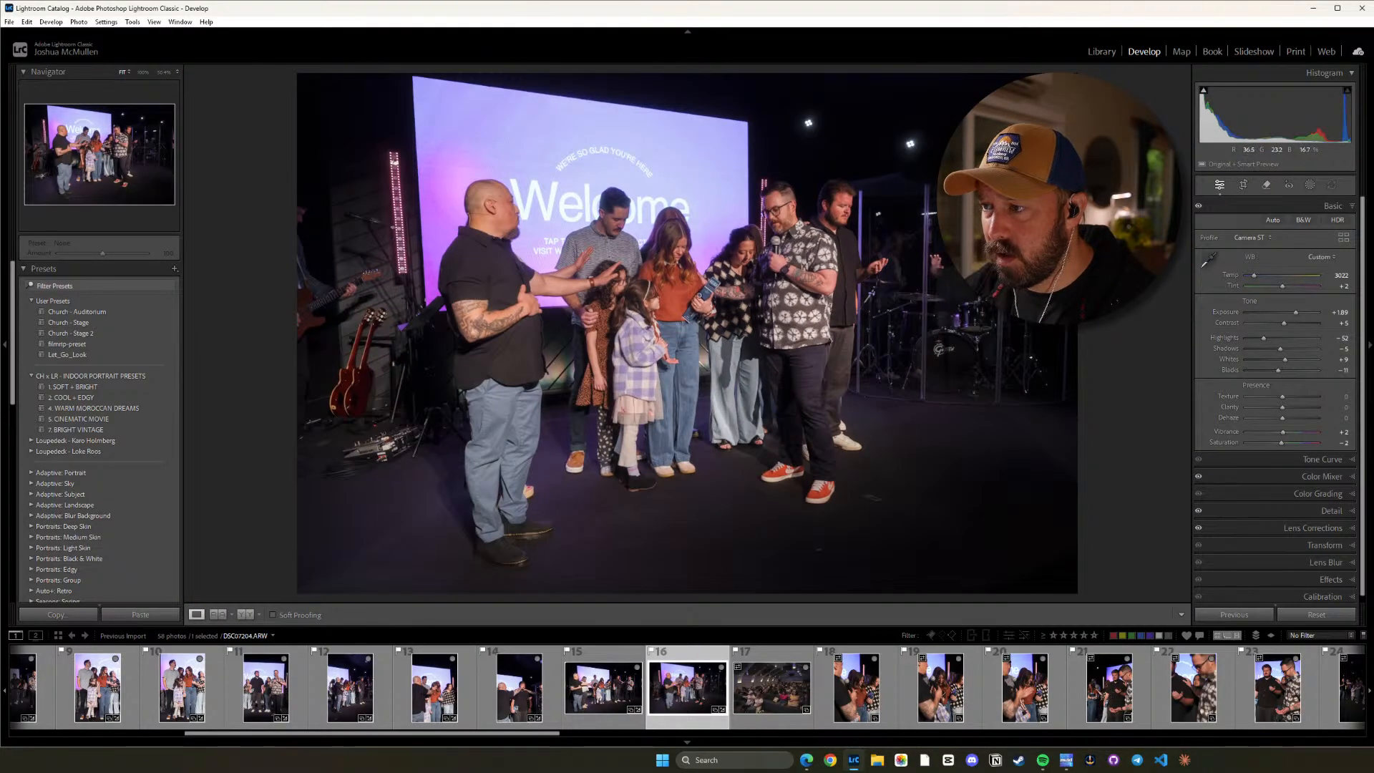
pyautogui.press('-')
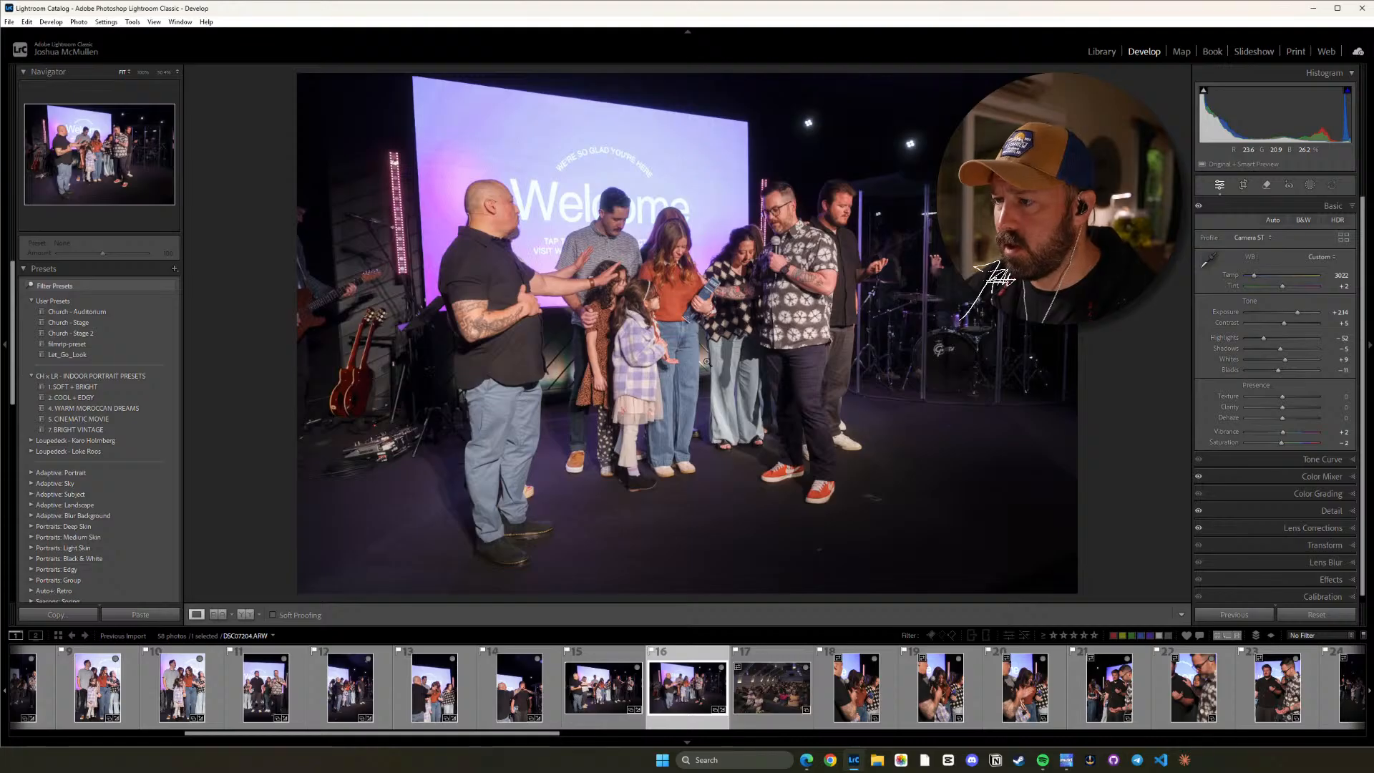
# Copy the sixteenth photo's develop settings and try them on the eighteenth photo, the close-up of the woman in the orange sweater.
pyautogui.hotkey('ctrl', 'shift', 'c')
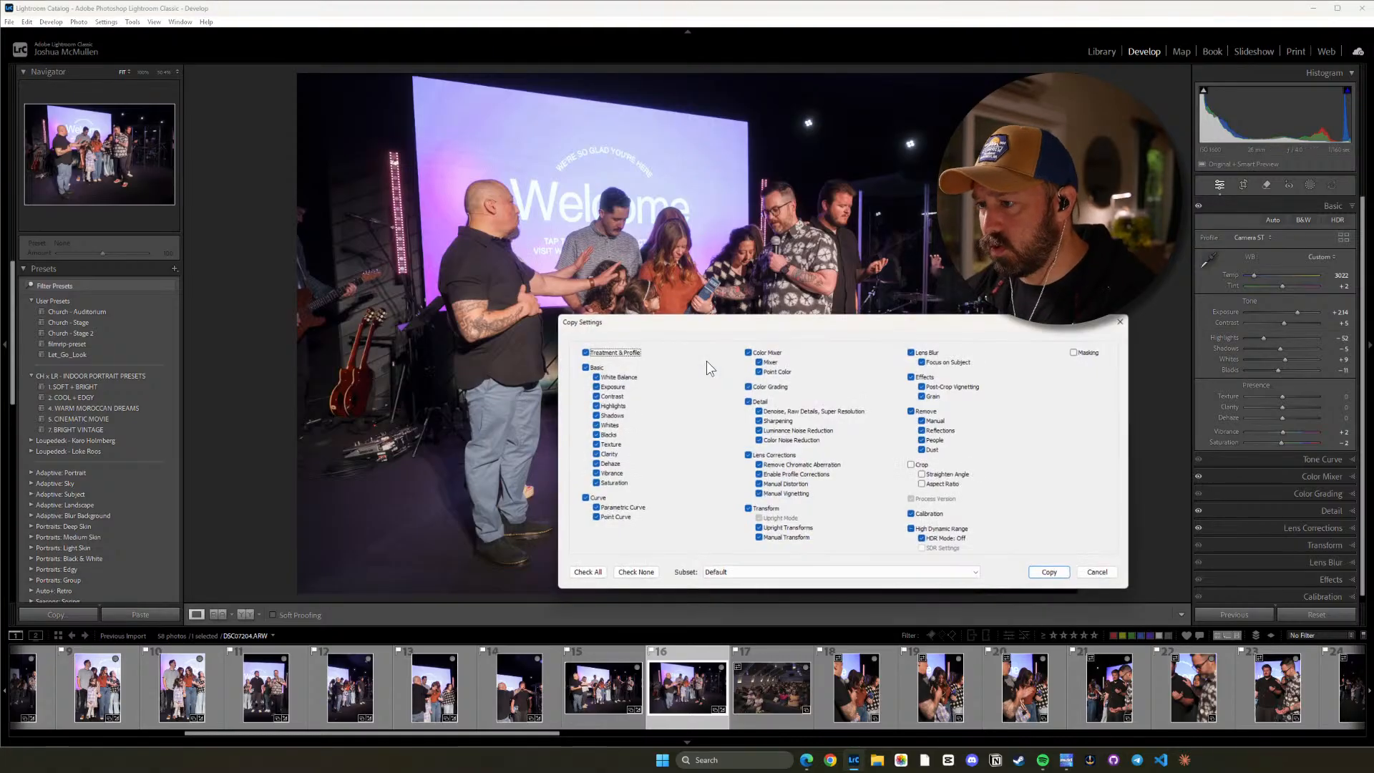
pyautogui.click(1043, 573)
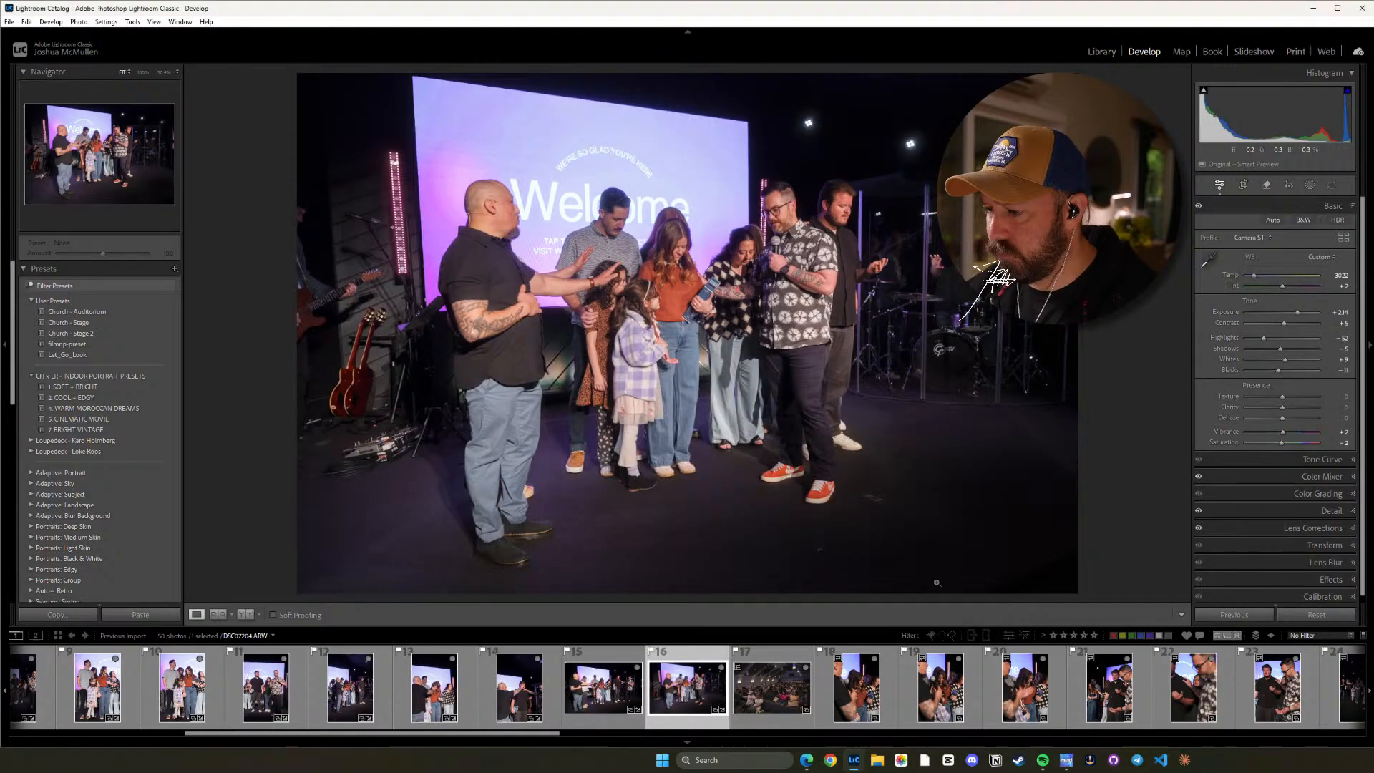
pyautogui.click(775, 693)
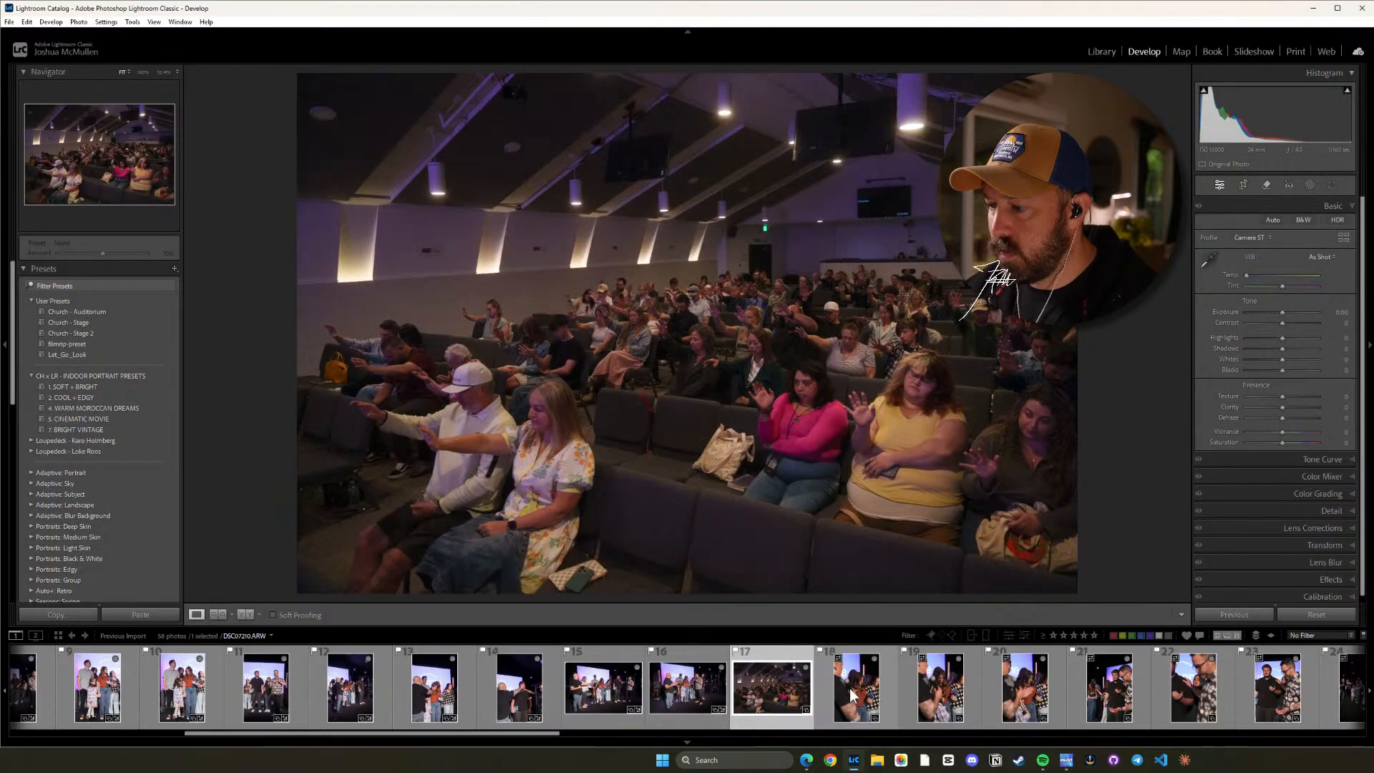
pyautogui.click(853, 694)
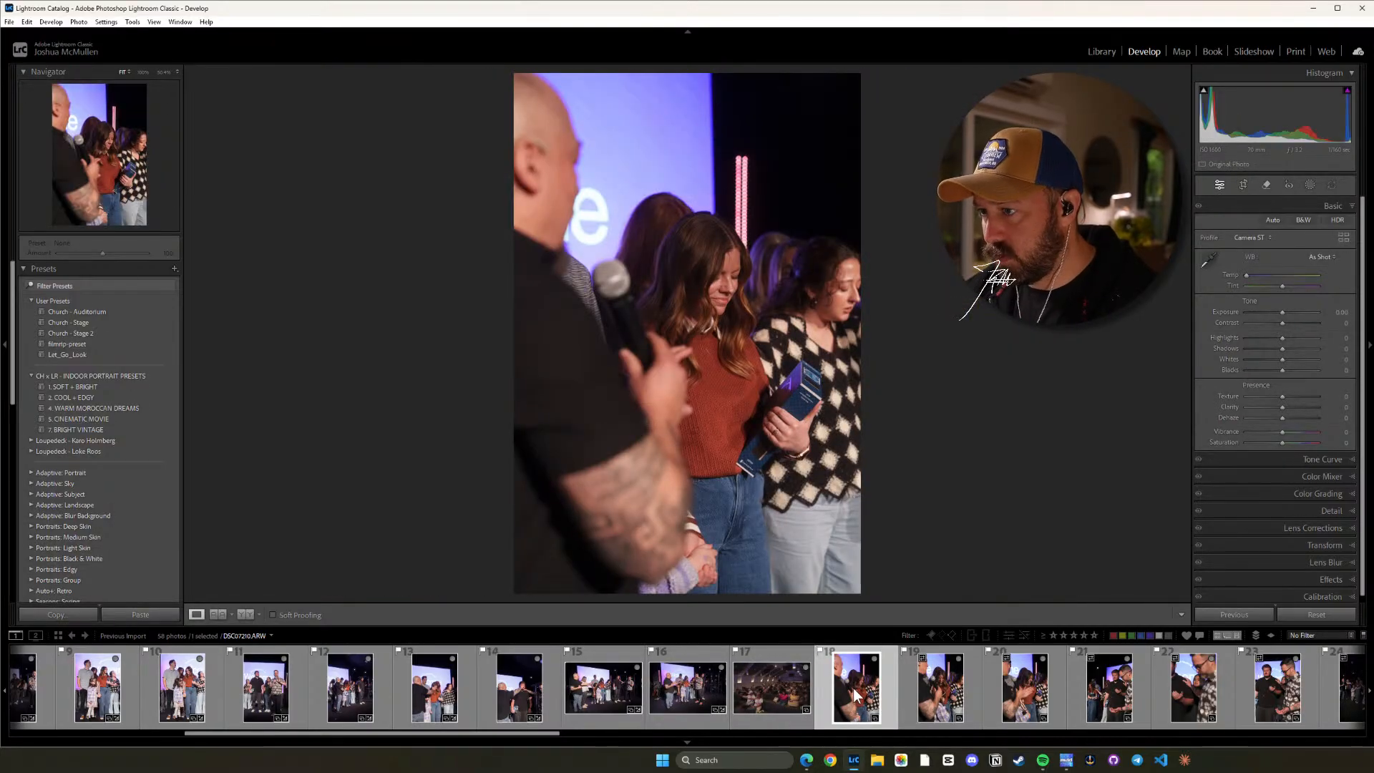
pyautogui.hotkey('ctrl', 'v')
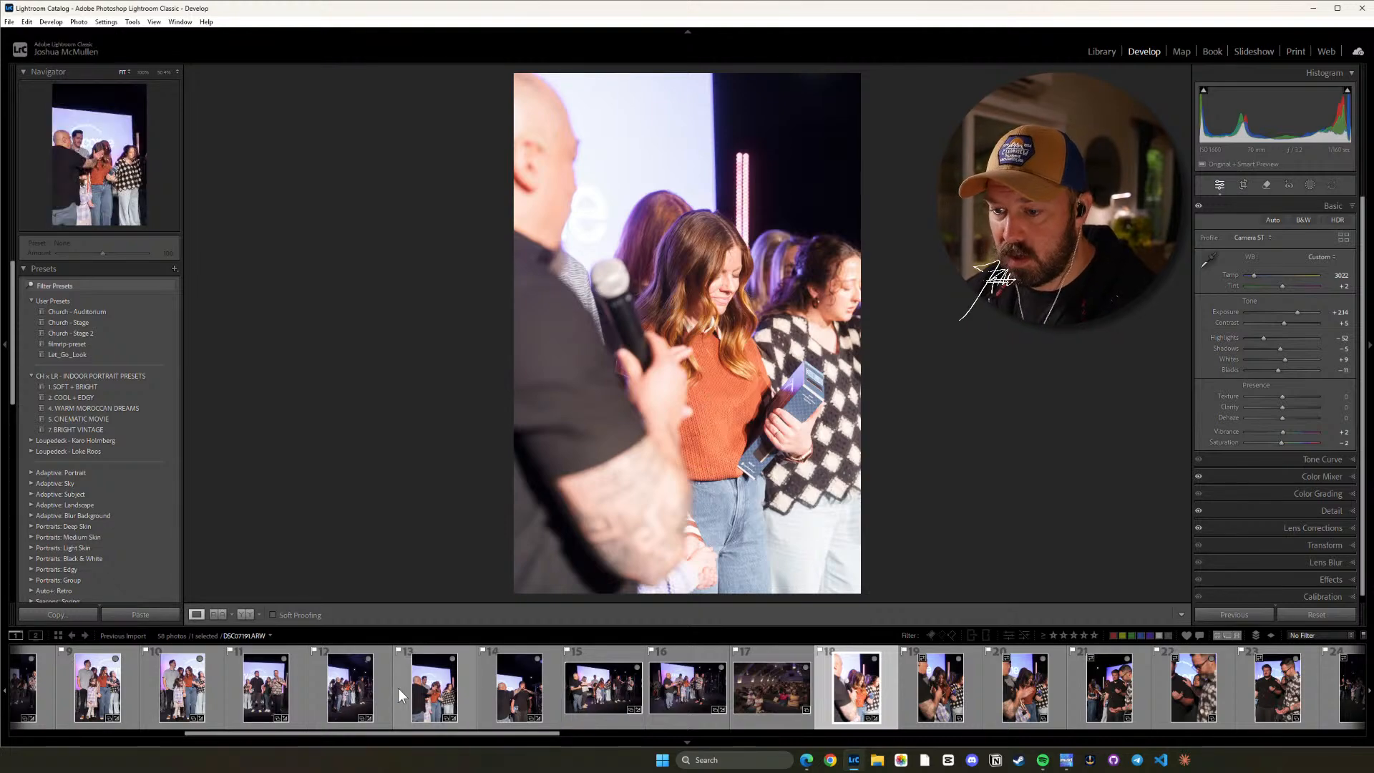
# Copy the eleventh photo's develop settings and paste them onto the eighteenth photo.
pyautogui.click(281, 696)
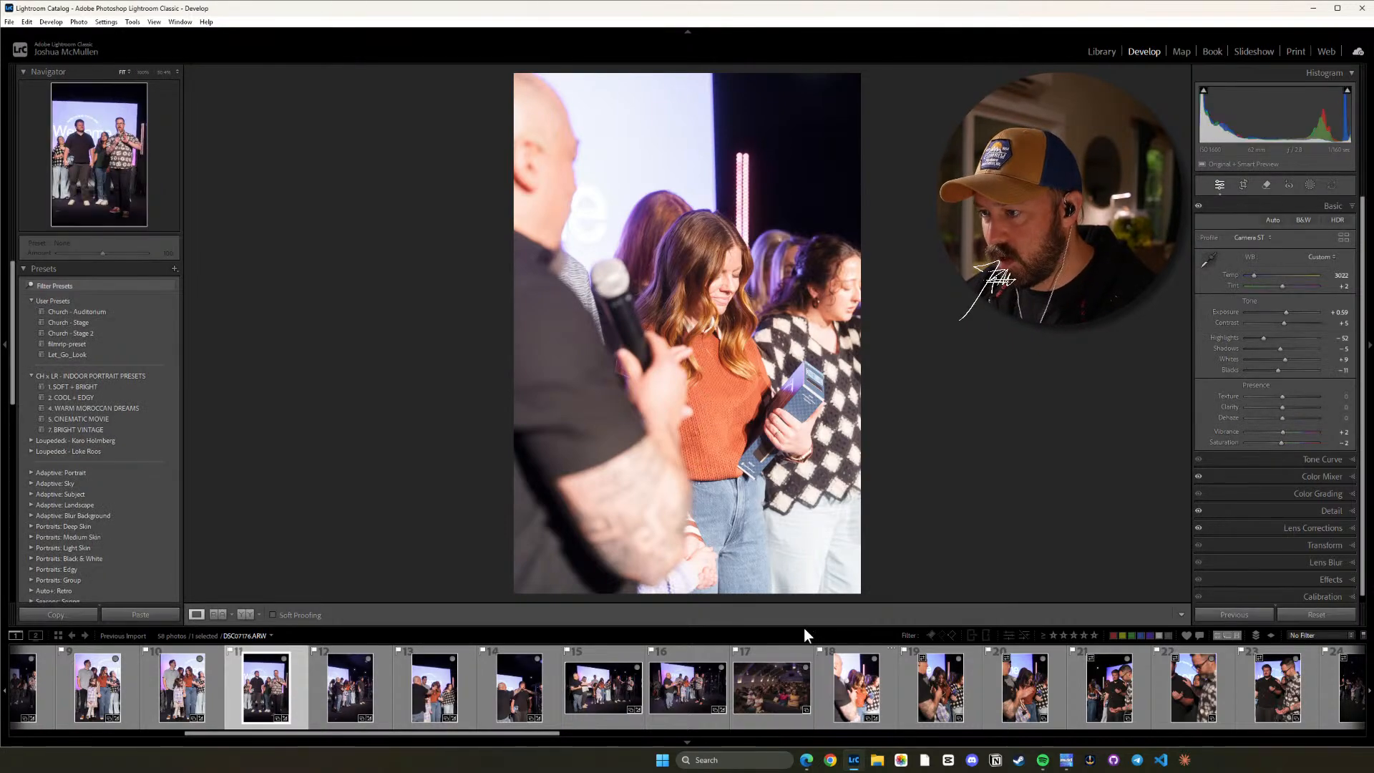
pyautogui.hotkey('ctrl', 'shift', 'c')
pyautogui.click(1051, 573)
pyautogui.click(851, 688)
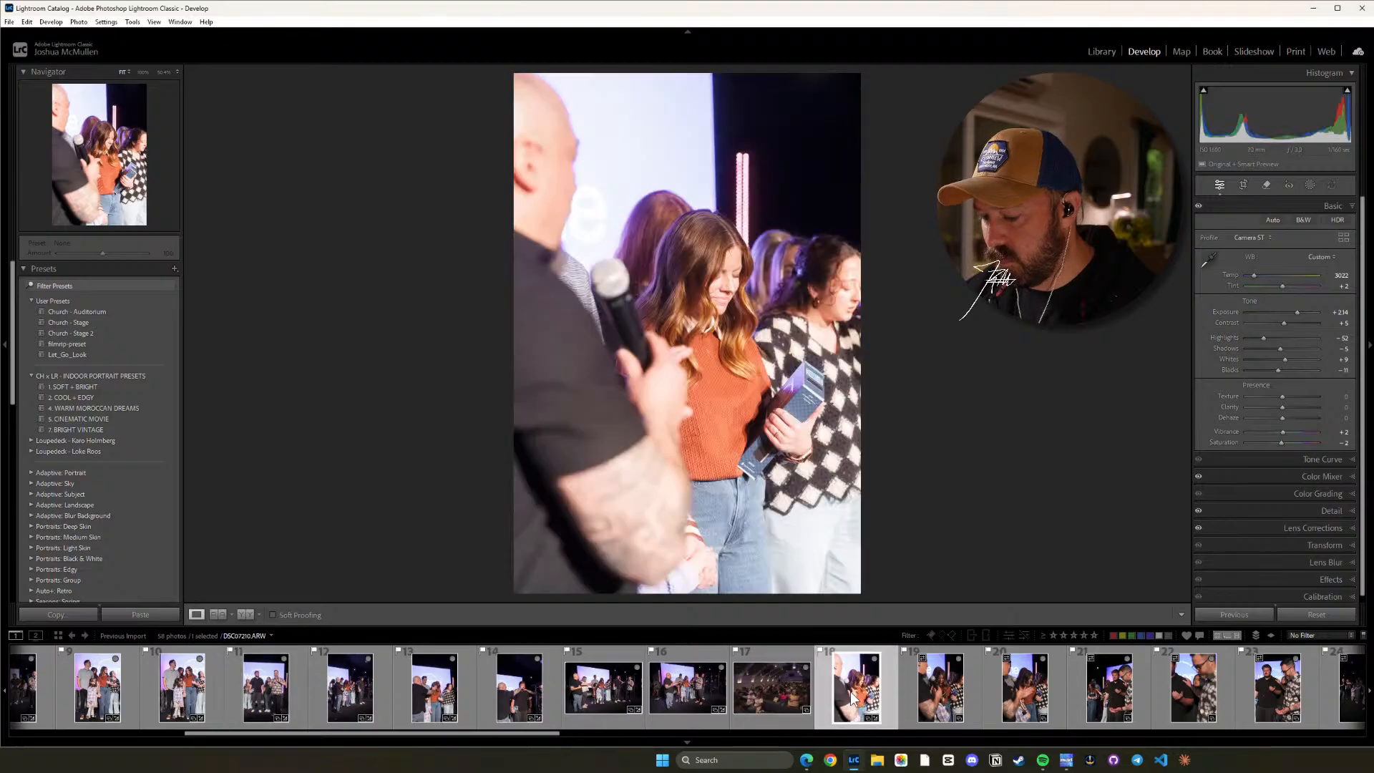
pyautogui.hotkey('ctrl', 'v')
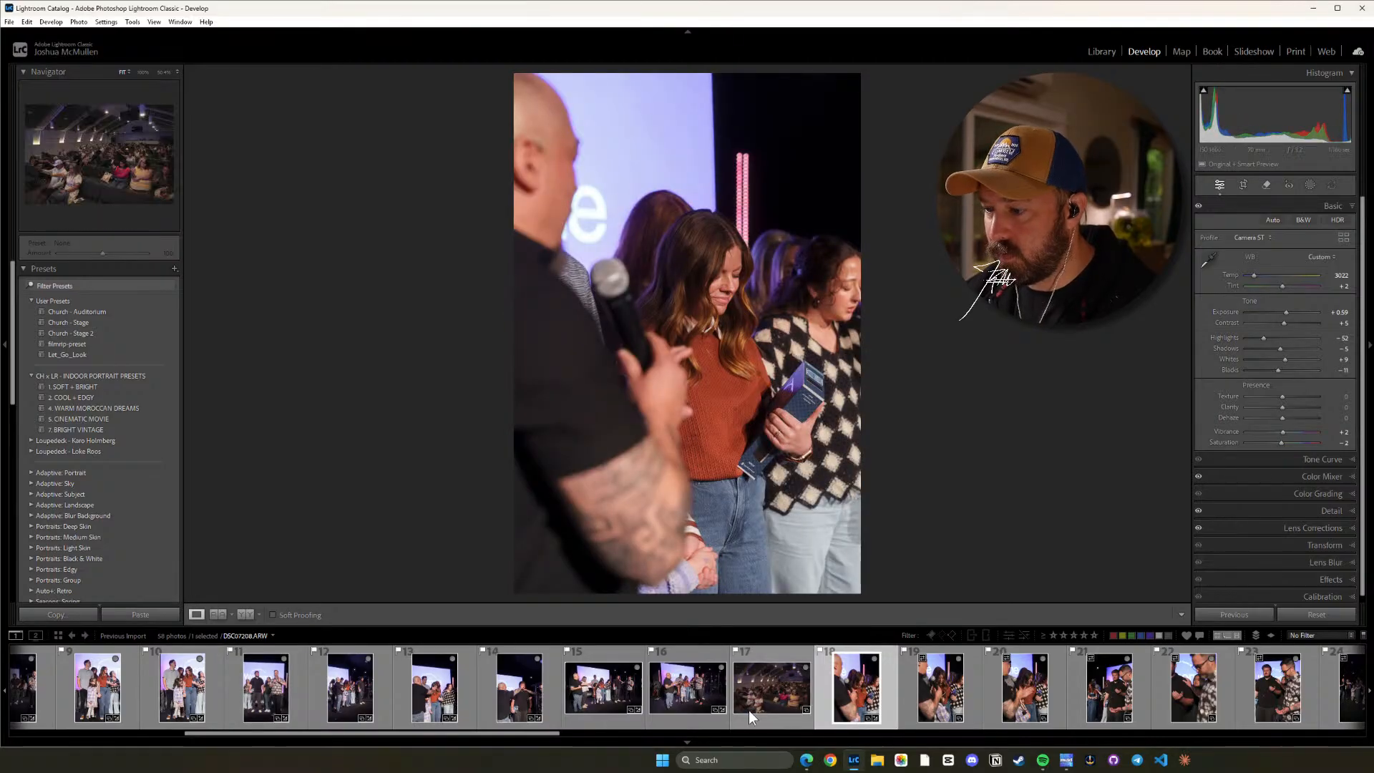
# Apply the Church - Auditorium preset to the seventeenth photo, the wide audience shot, and raise its Exposure to +1.55.
pyautogui.click(757, 685)
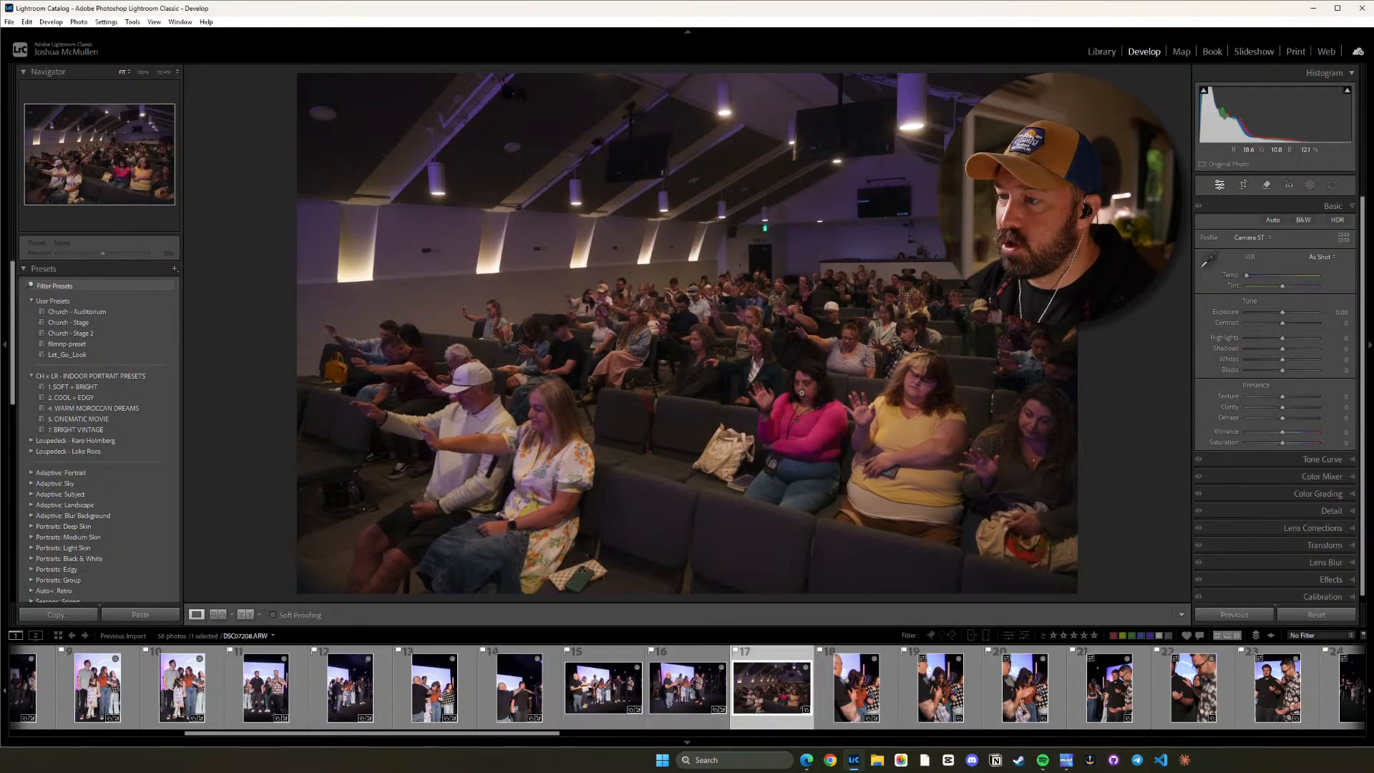
pyautogui.click(109, 312)
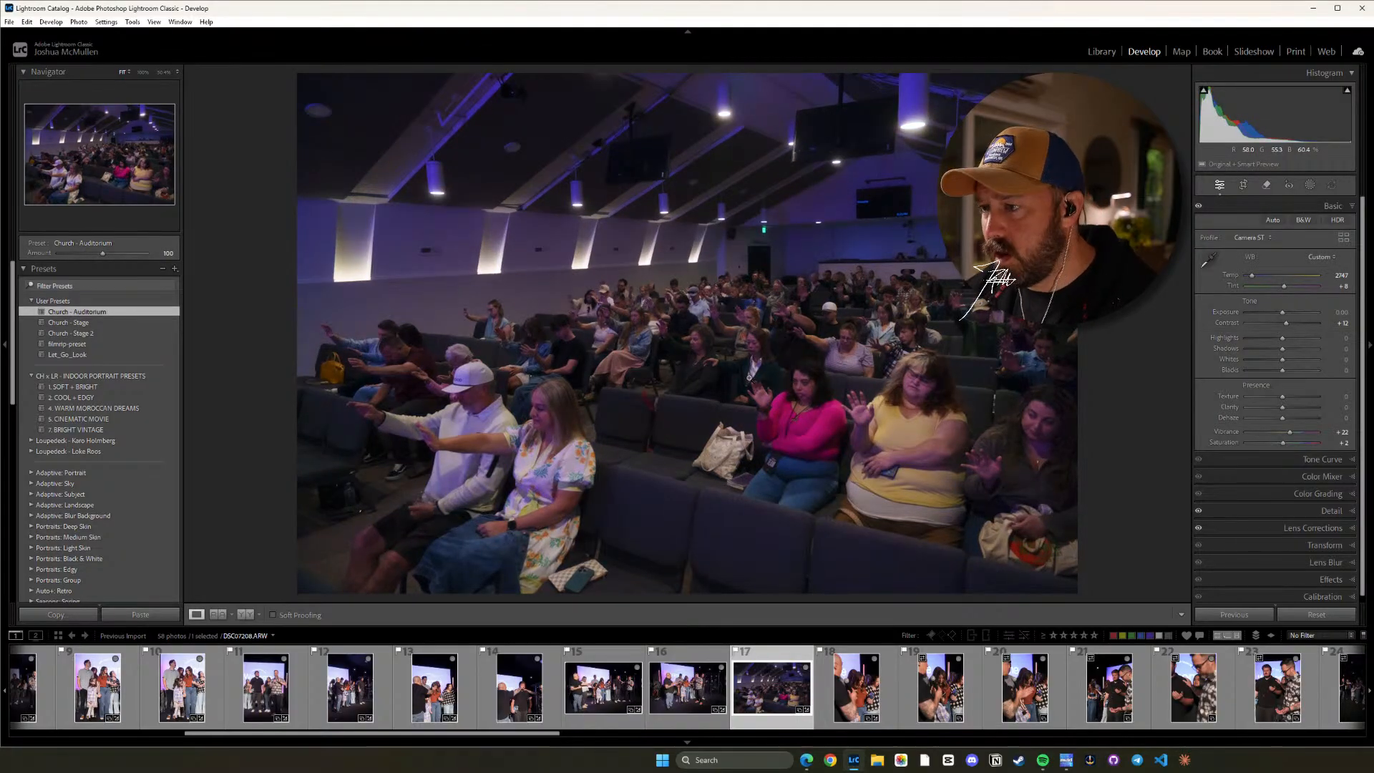
pyautogui.press('=')
pyautogui.press('=')
pyautogui.press('=')
pyautogui.press('=')
pyautogui.press('=')
pyautogui.press('=')
pyautogui.press('=')
pyautogui.press('=')
pyautogui.press('=')
pyautogui.press('=')
pyautogui.press('=')
pyautogui.press('=')
pyautogui.press('=')
pyautogui.press('=')
pyautogui.press('=')
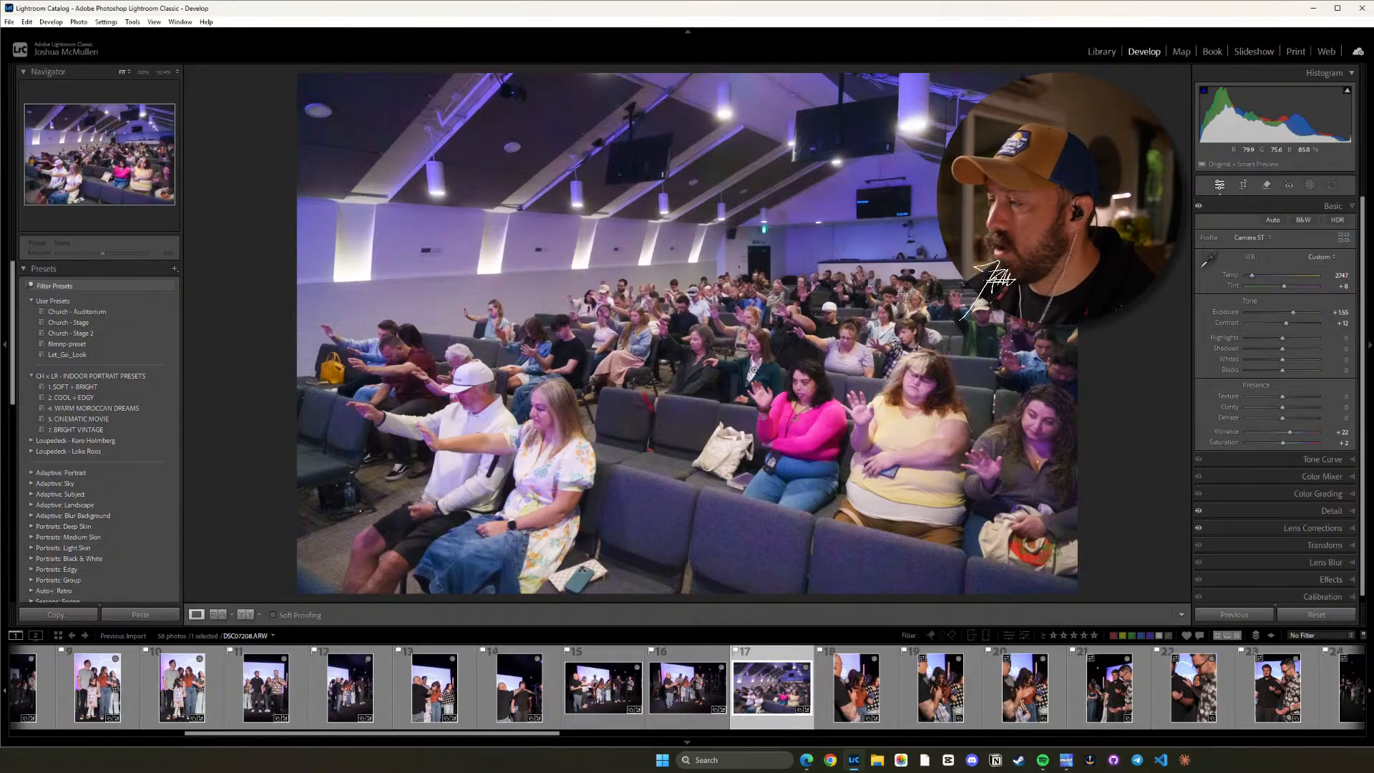
# Raise the audience photo's Temp to 3001 and inspect the people across the seats up close for noise and color.
pyautogui.press('=')
pyautogui.press('=')
pyautogui.press('=')
pyautogui.press('=')
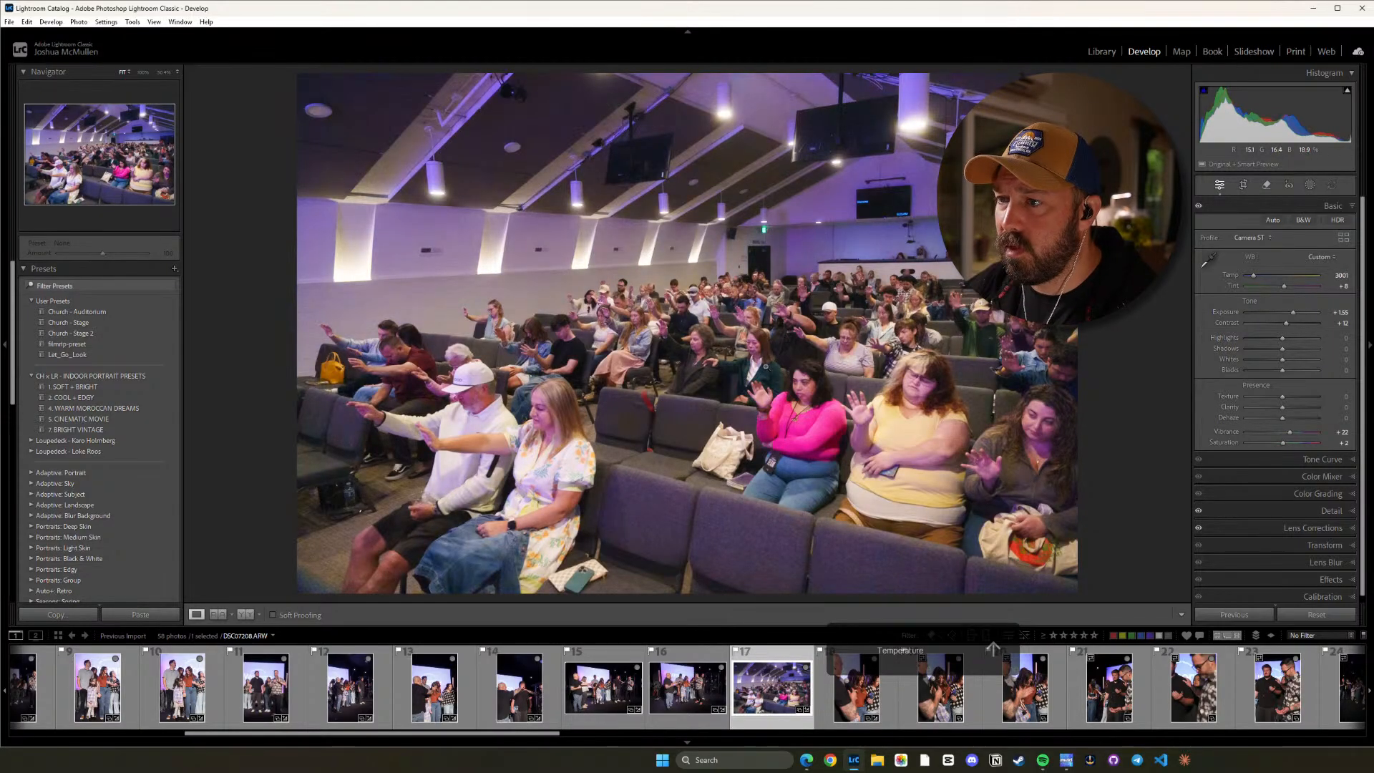
pyautogui.press('=')
pyautogui.press('=')
pyautogui.click(885, 405)
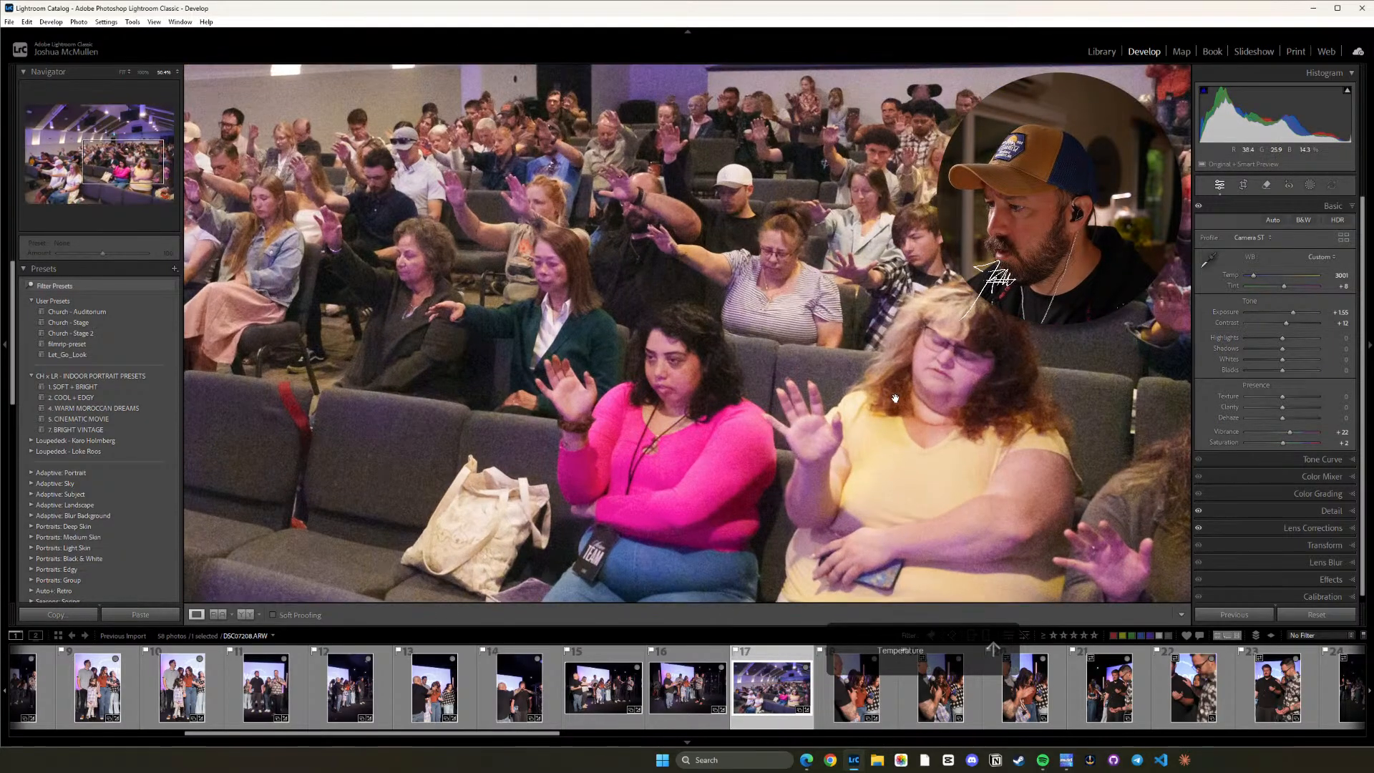
pyautogui.moveTo(894, 398); pyautogui.dragTo(1037, 576)
pyautogui.moveTo(608, 386); pyautogui.dragTo(914, 361)
pyautogui.moveTo(723, 372); pyautogui.dragTo(895, 285)
pyautogui.moveTo(758, 399); pyautogui.dragTo(746, 310)
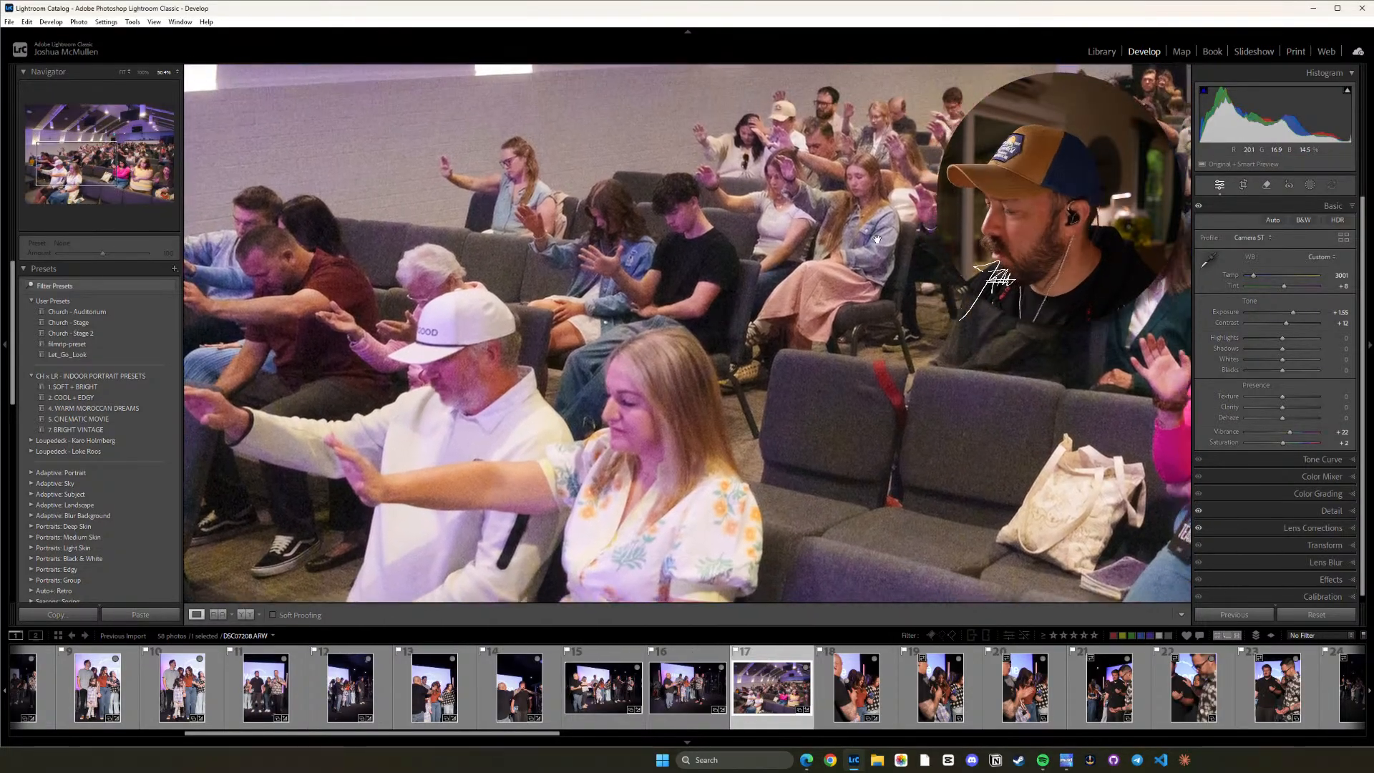
# Apply Denoise to the audience photo with an amount of about 41 and return to the full image.
pyautogui.click(1345, 475)
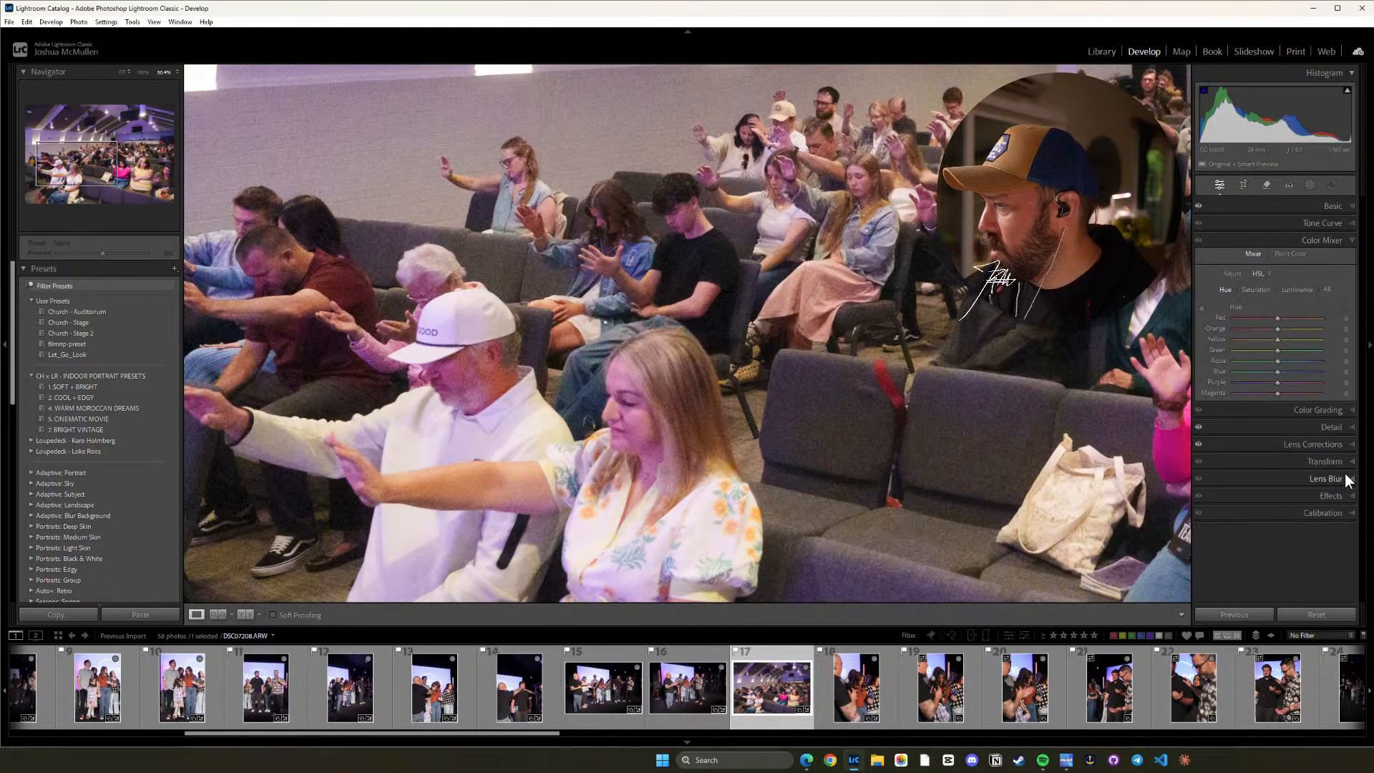
pyautogui.click(1334, 239)
pyautogui.click(1352, 274)
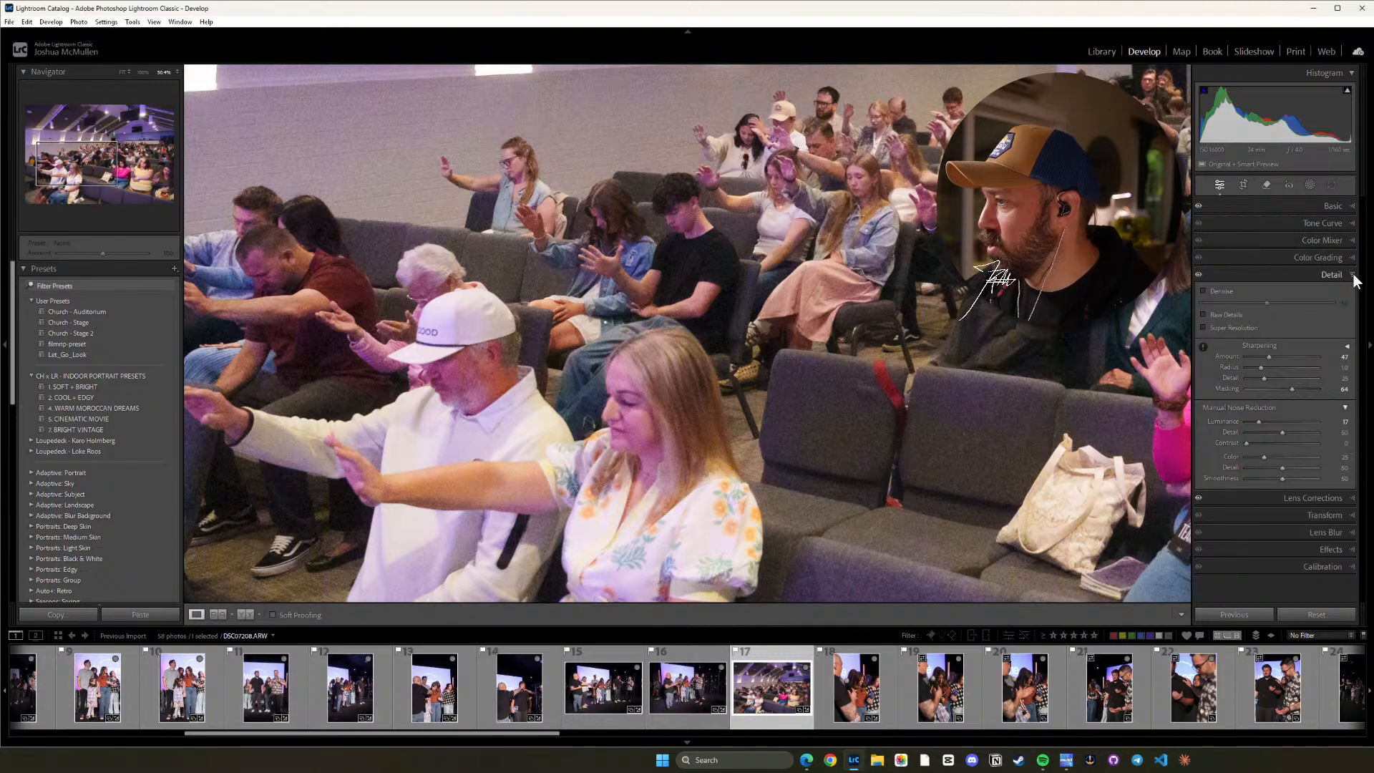
pyautogui.click(1203, 291)
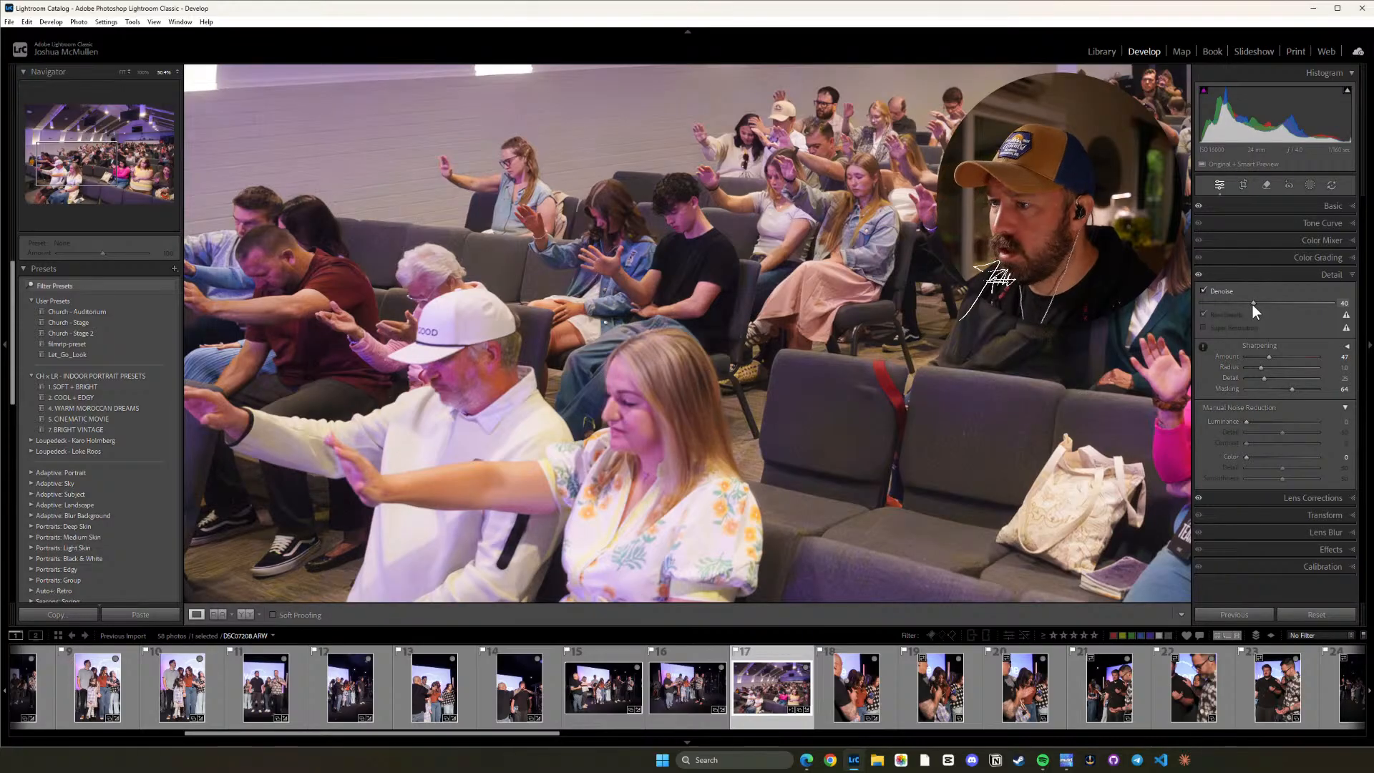
pyautogui.moveTo(1252, 304); pyautogui.dragTo(1242, 304)
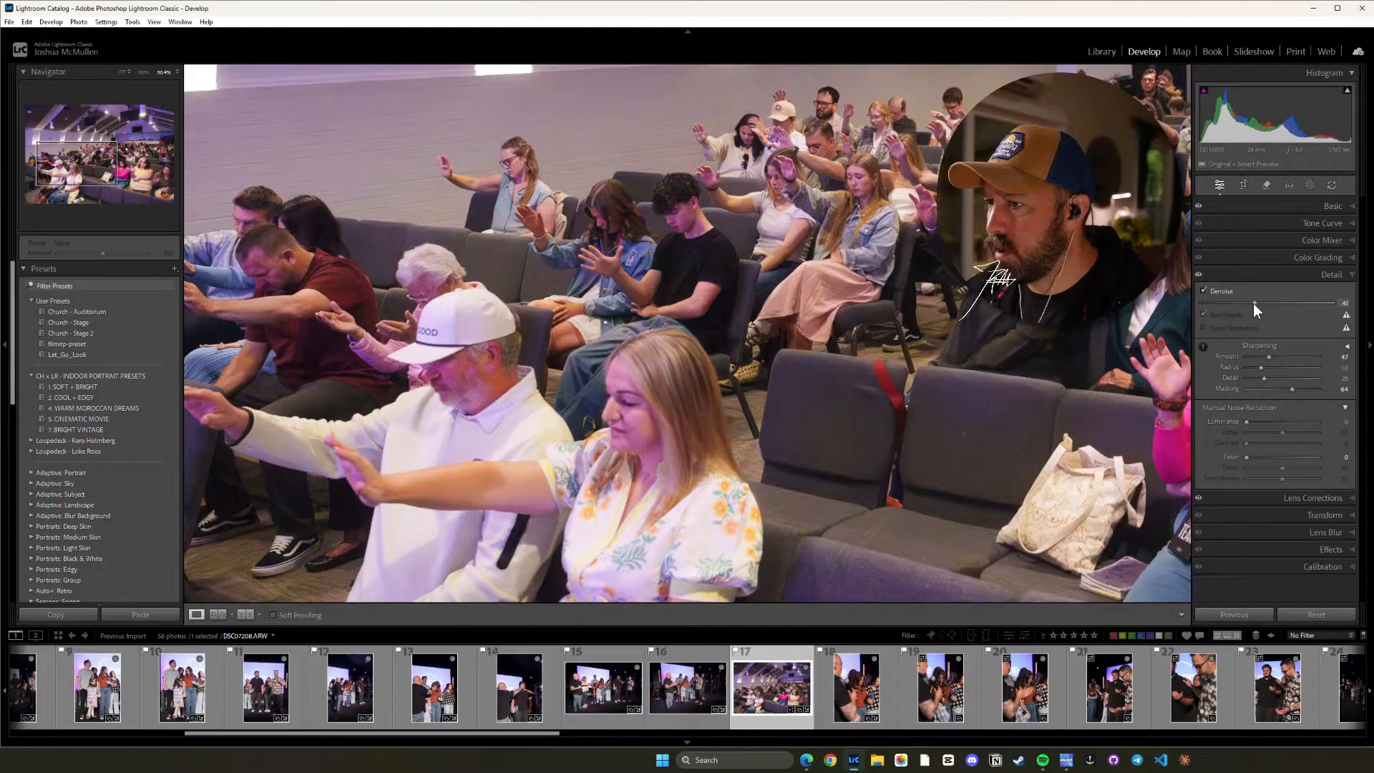
pyautogui.click(799, 310)
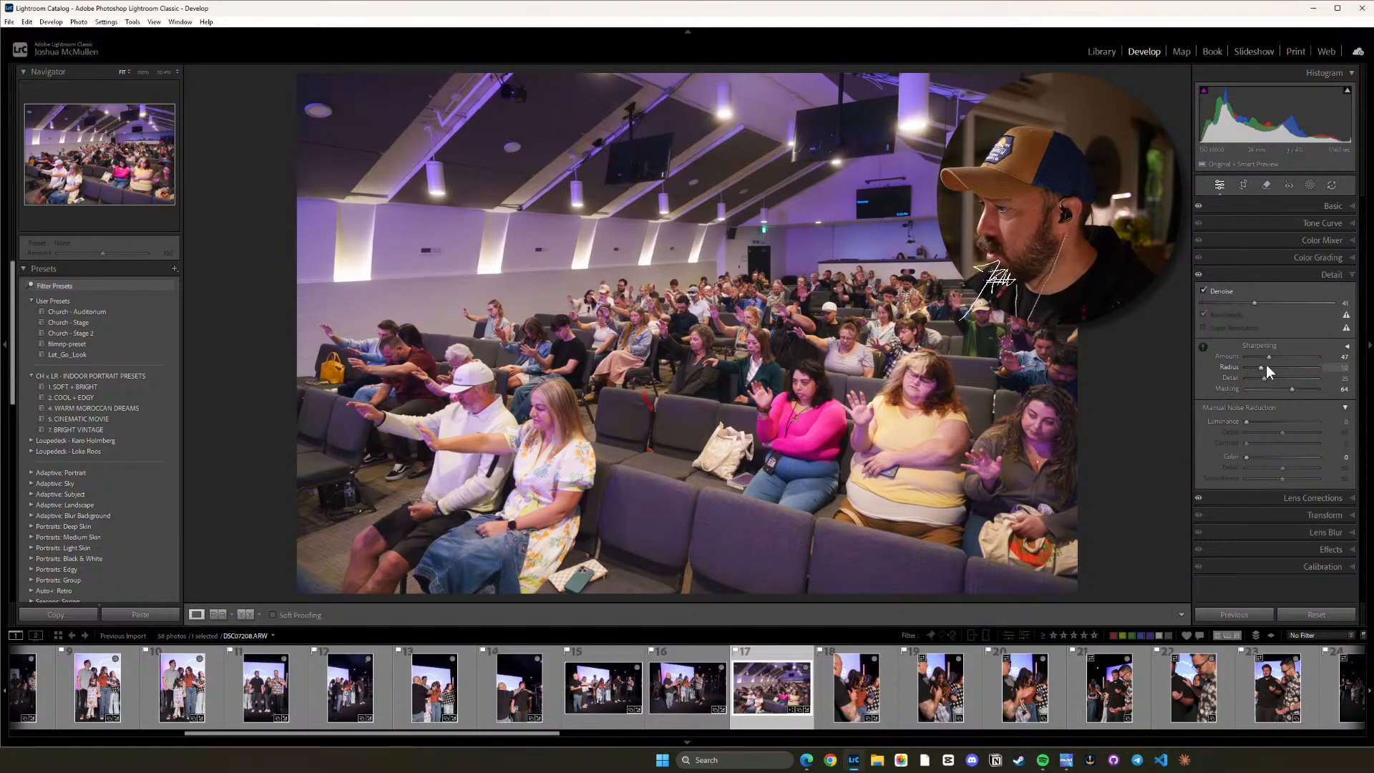
# Reset the audience photo's Vibrance to 0 and lower its Saturation to -7.
pyautogui.click(1307, 208)
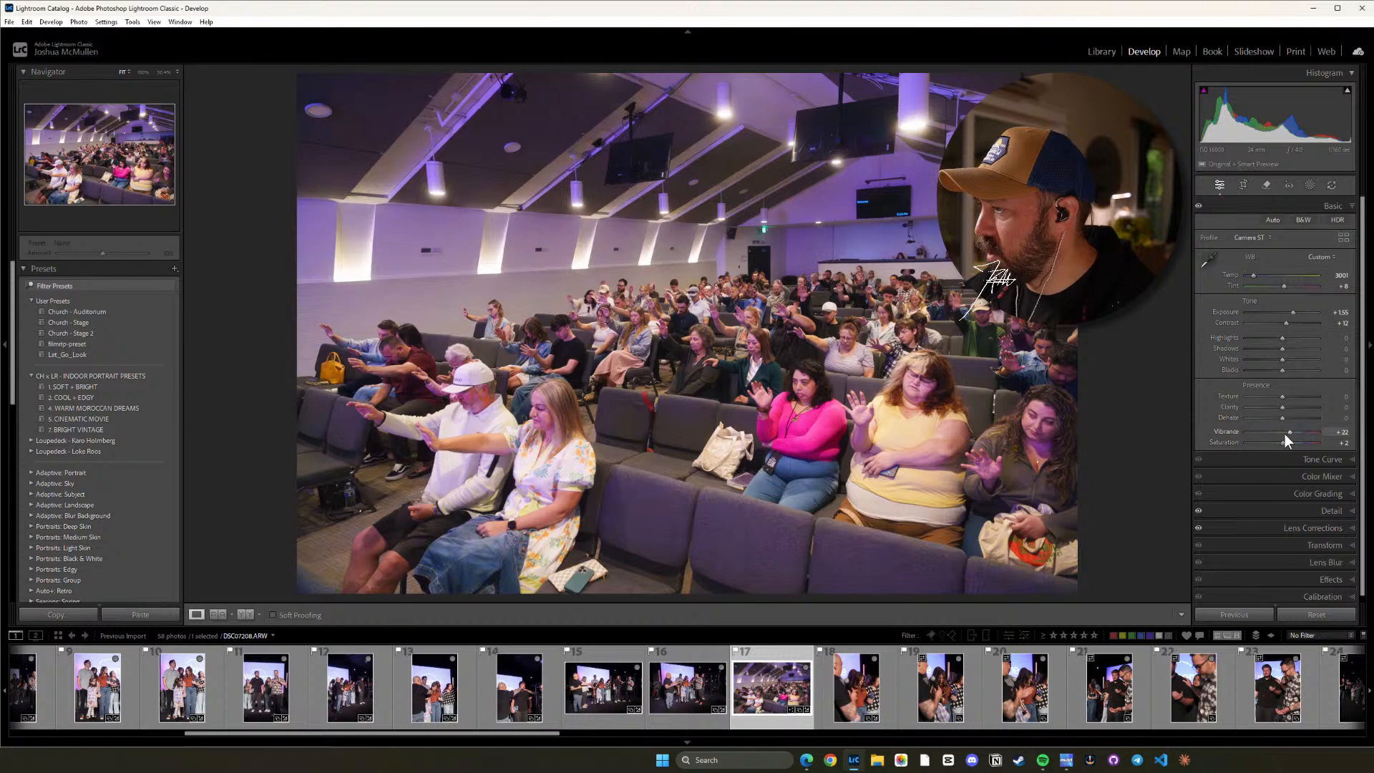
pyautogui.doubleClick(1288, 433)
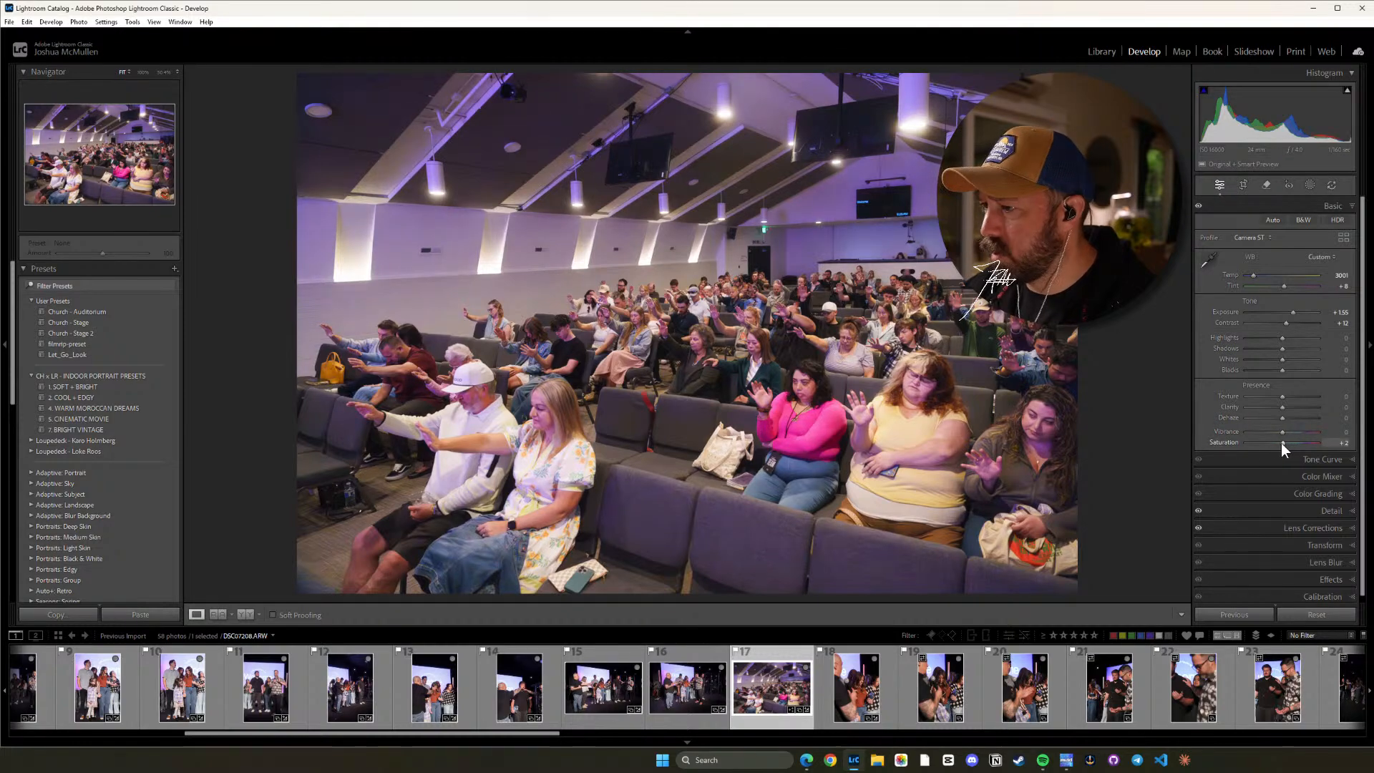
pyautogui.moveTo(1280, 444); pyautogui.dragTo(1277, 443)
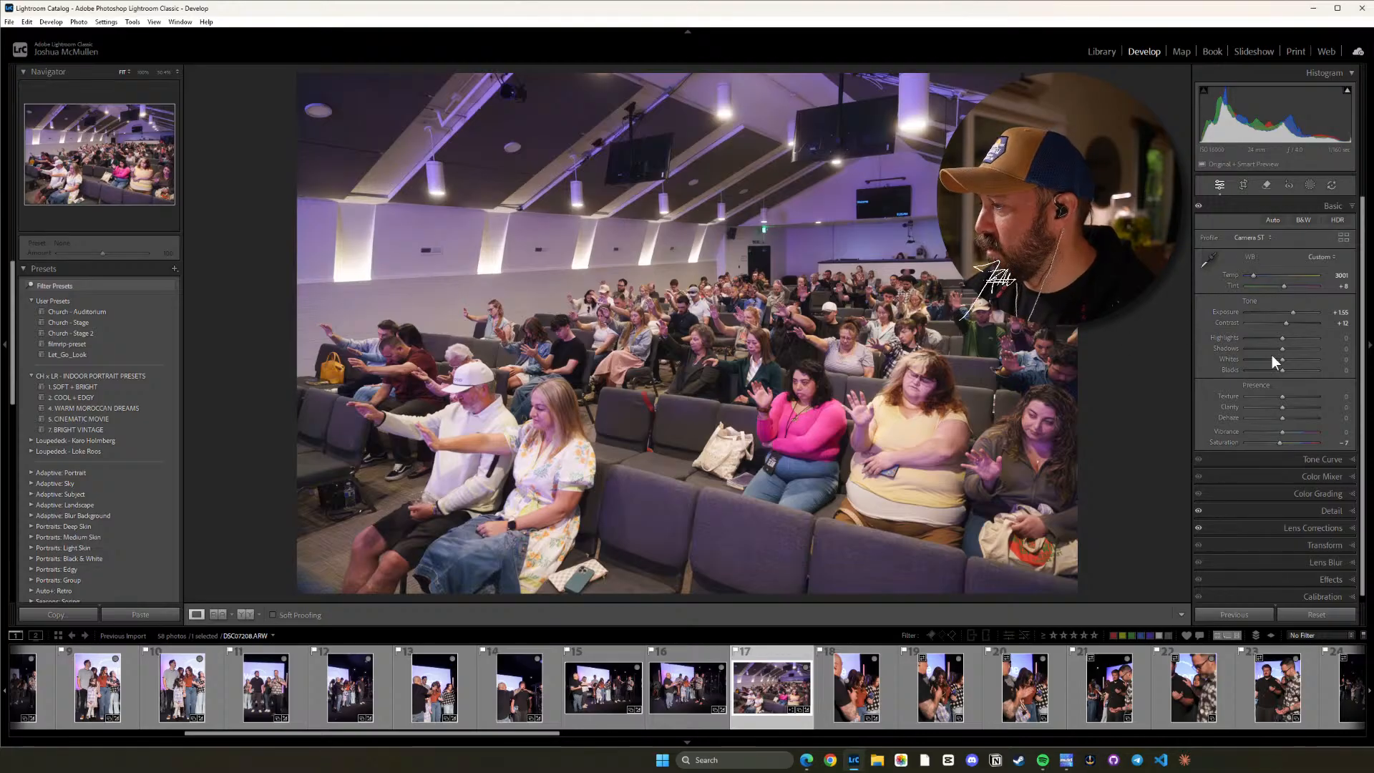
# Mute the pink sweater with targeted Color Mixer adjustments: Saturation about -16 Magenta and -10 Red, Luminance about -22 Magenta and -4 Red.
pyautogui.click(1322, 476)
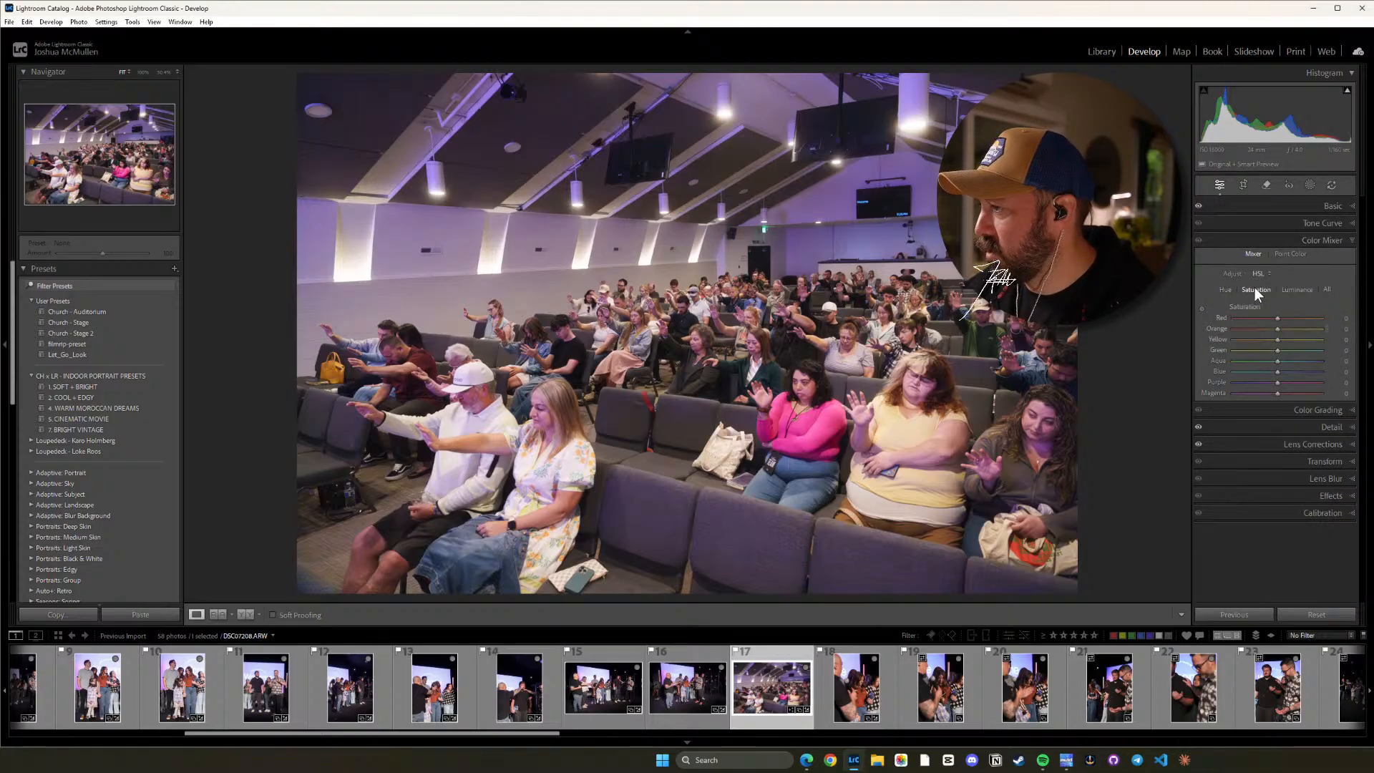
pyautogui.click(1201, 309)
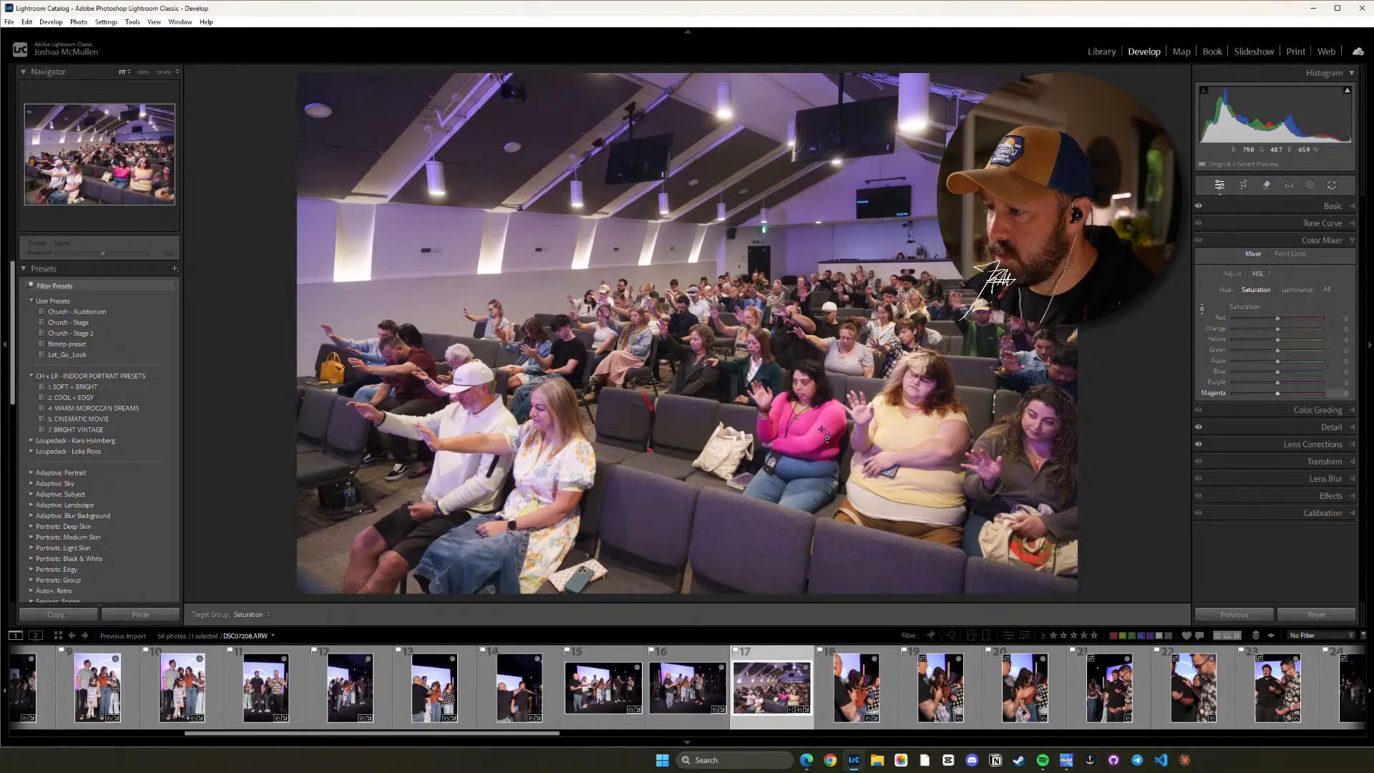
pyautogui.moveTo(821, 430); pyautogui.dragTo(822, 452)
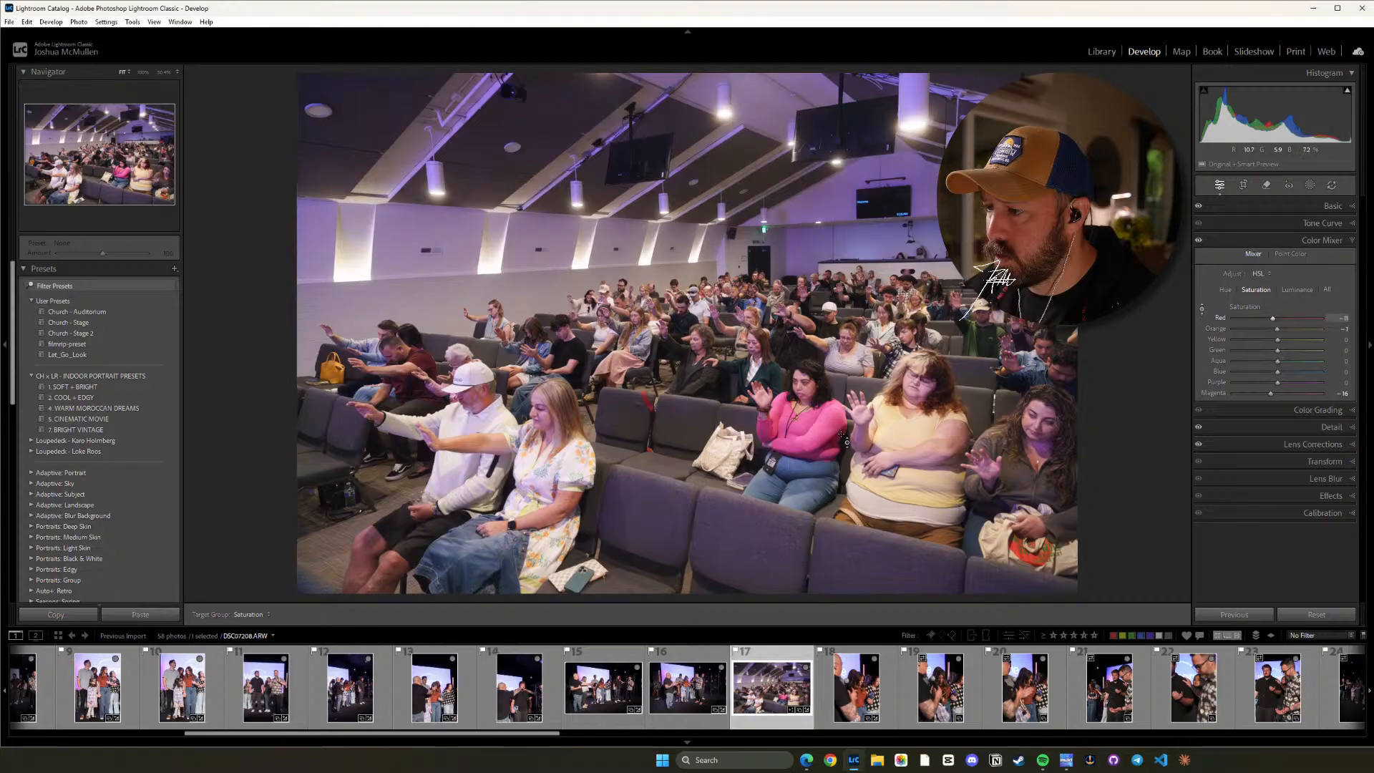
pyautogui.moveTo(849, 413); pyautogui.dragTo(854, 482)
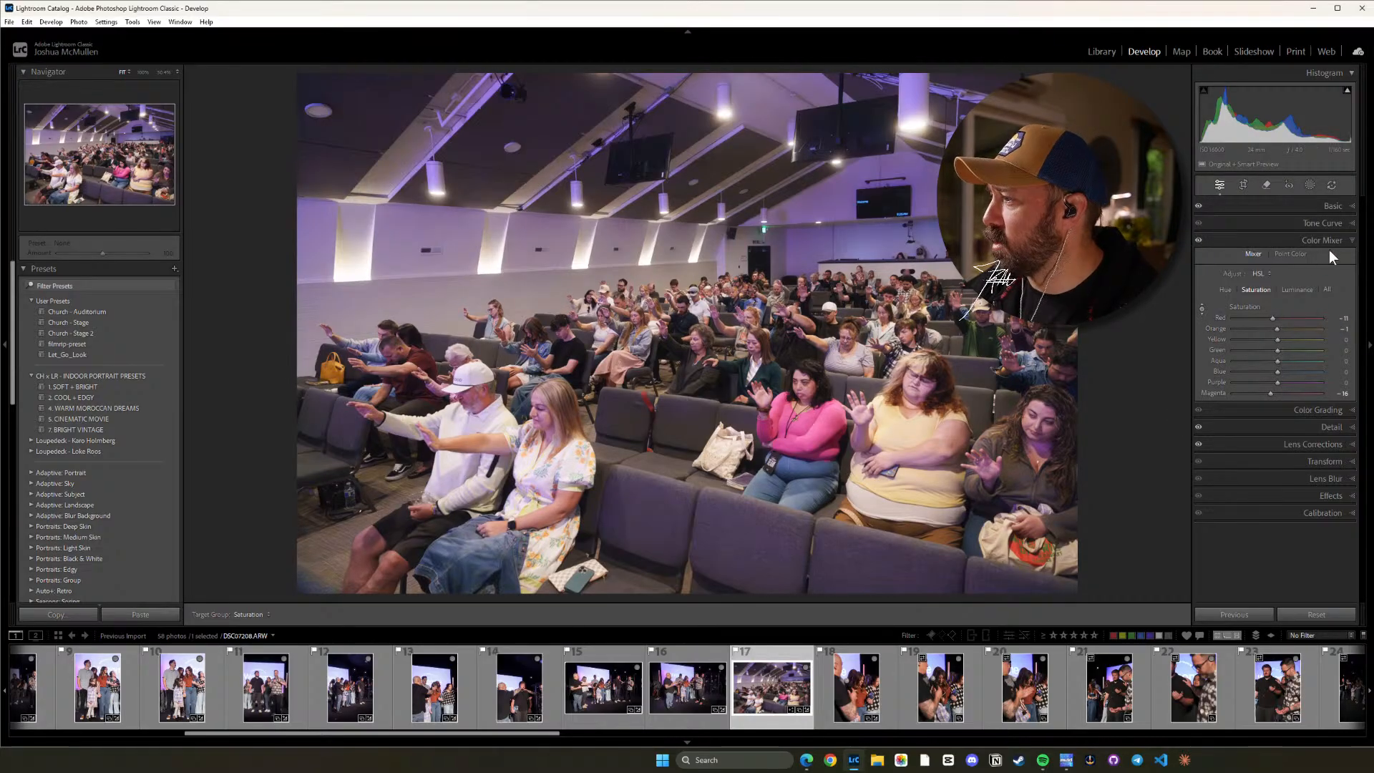
pyautogui.click(1292, 290)
pyautogui.moveTo(835, 426); pyautogui.dragTo(835, 472)
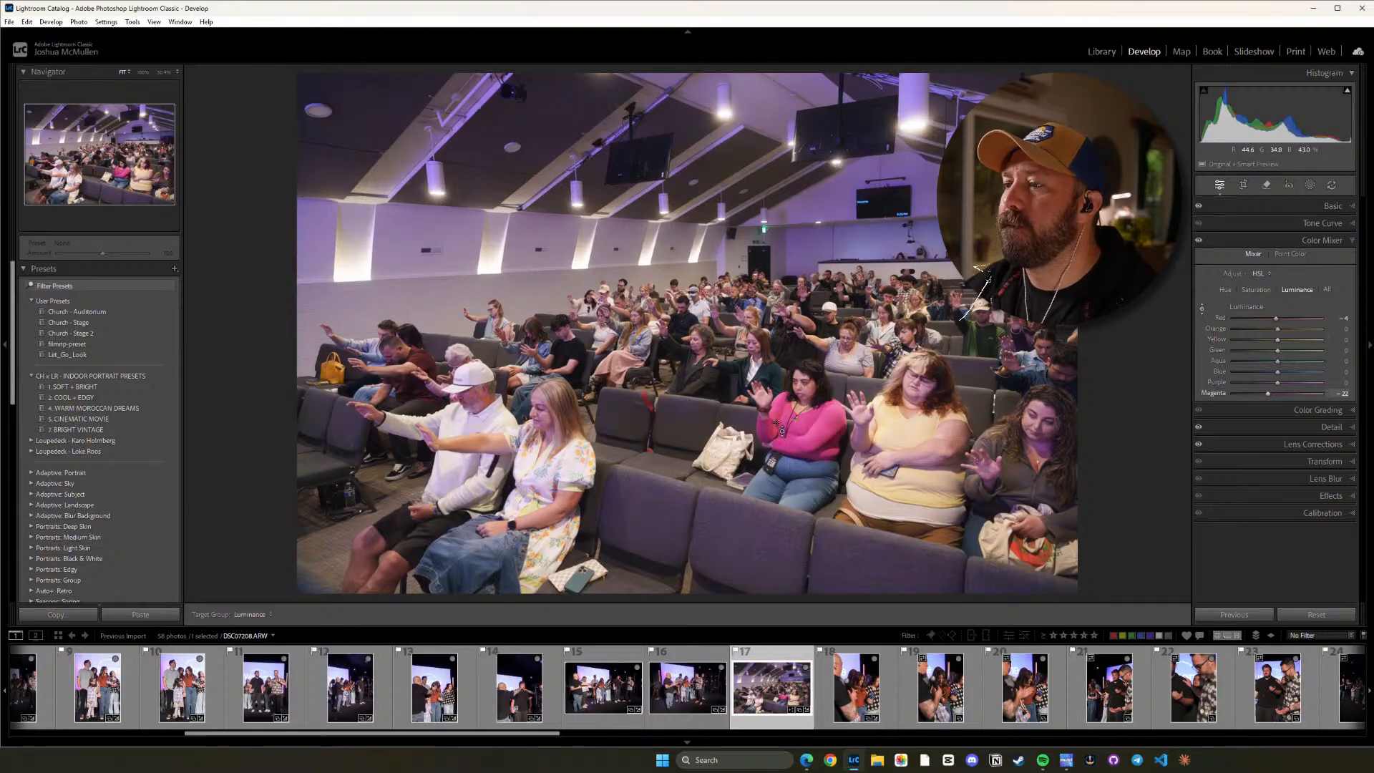
# Warm the audience photo's white balance by raising Temp to 3305.
pyautogui.click(1338, 207)
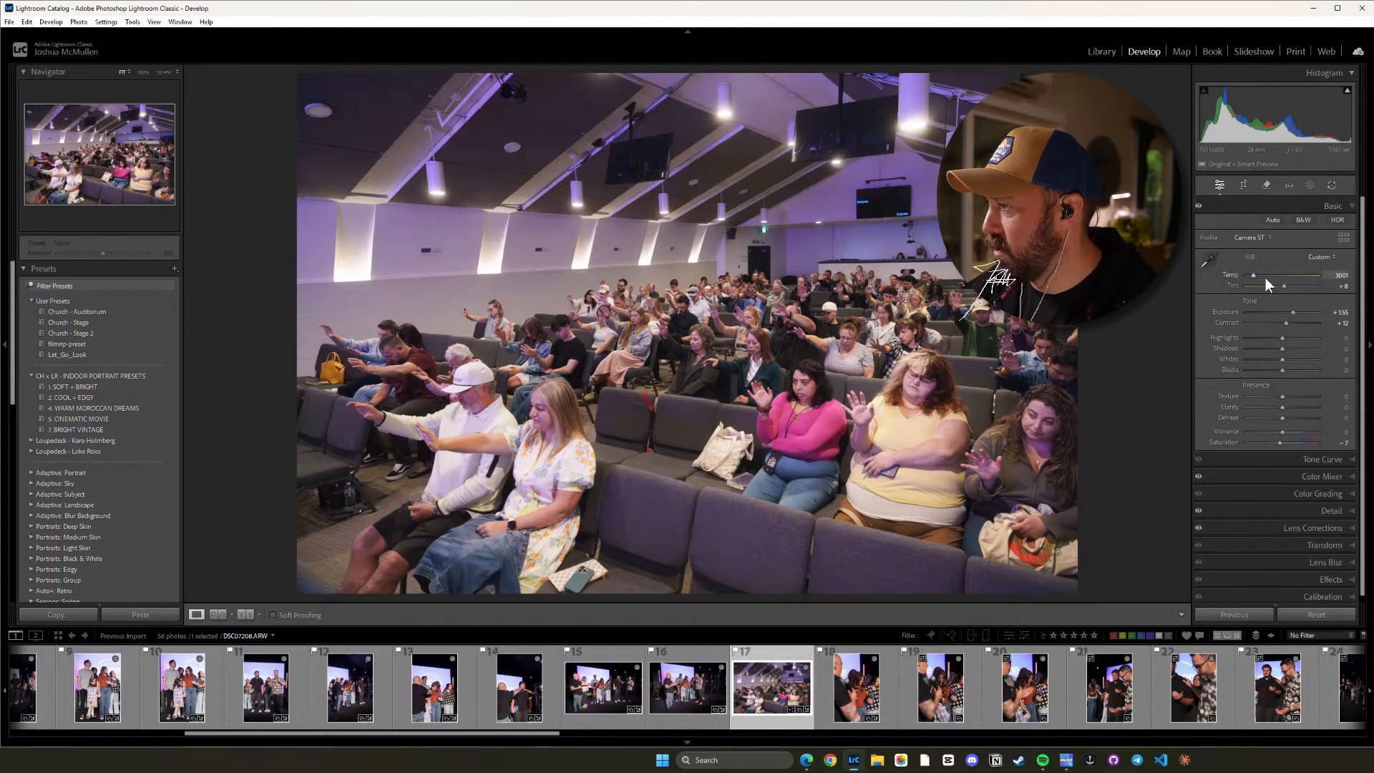
pyautogui.press('=')
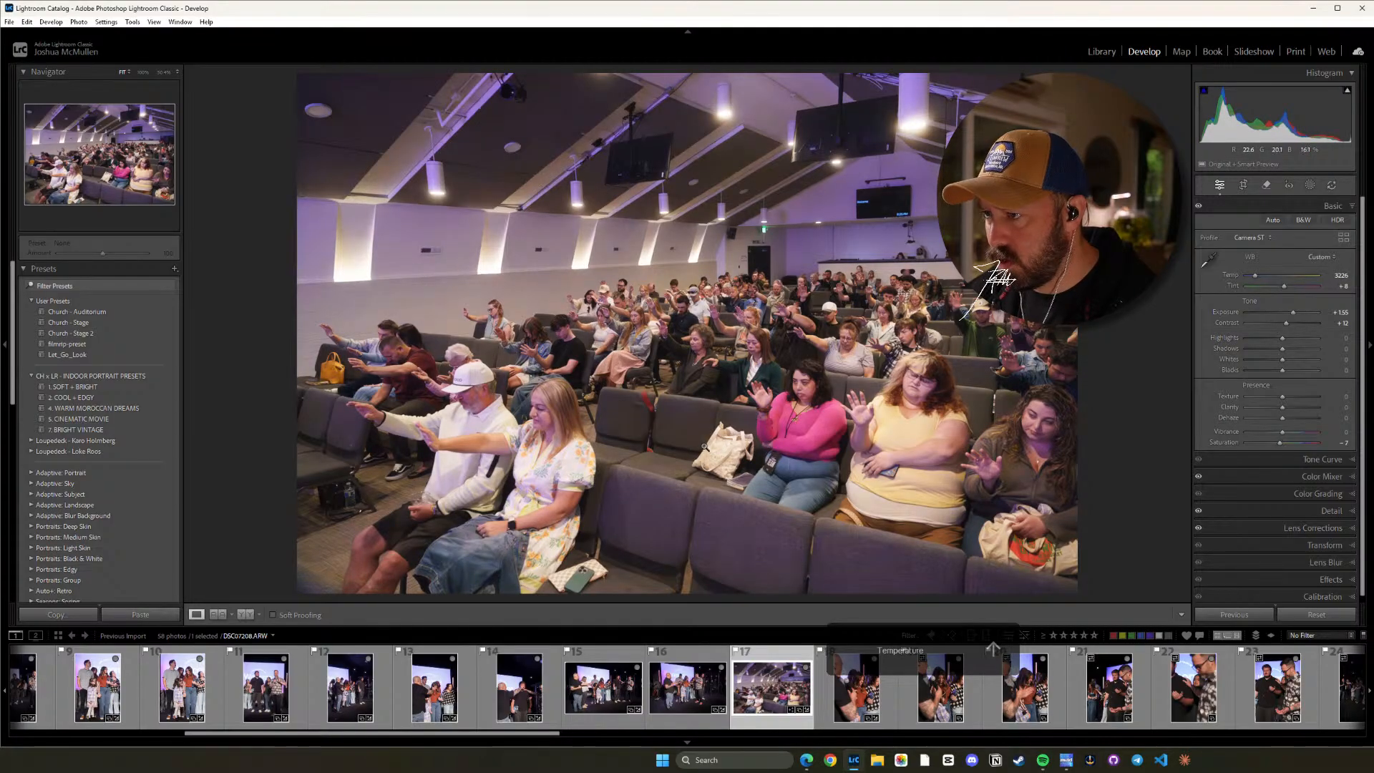
pyautogui.press('=')
pyautogui.press('=')
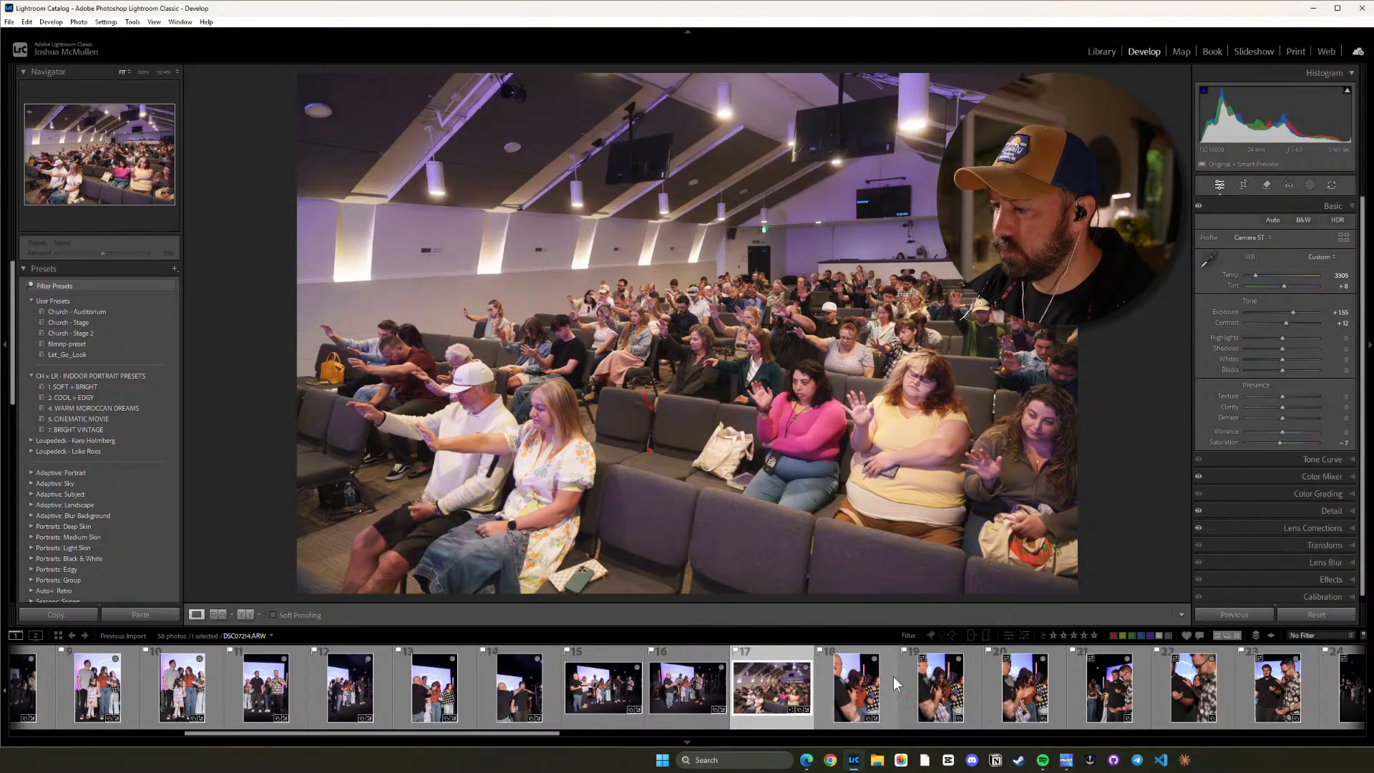
# Open photo 18, the portrait of the woman in the rust sweater, and set its Highlights to -47.
pyautogui.click(862, 686)
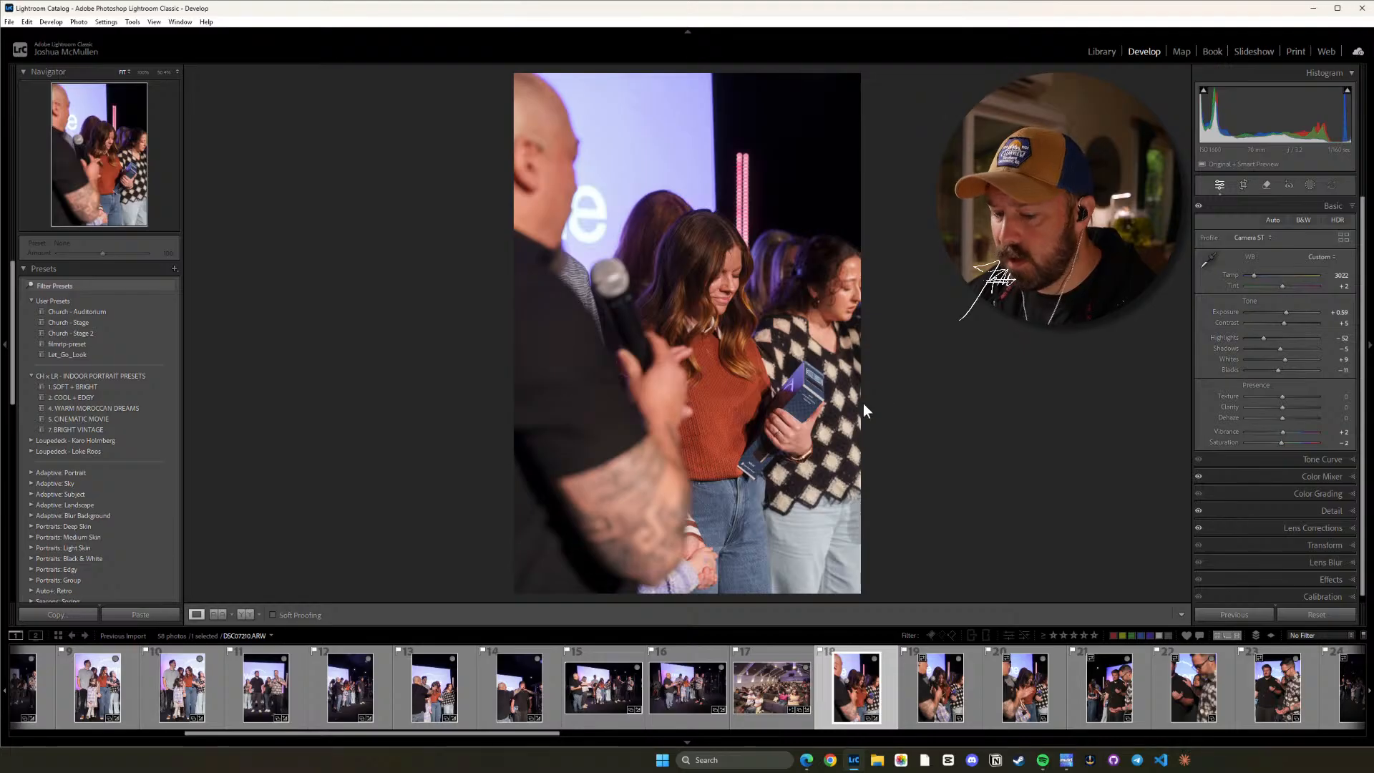
pyautogui.press('=')
pyautogui.press('=')
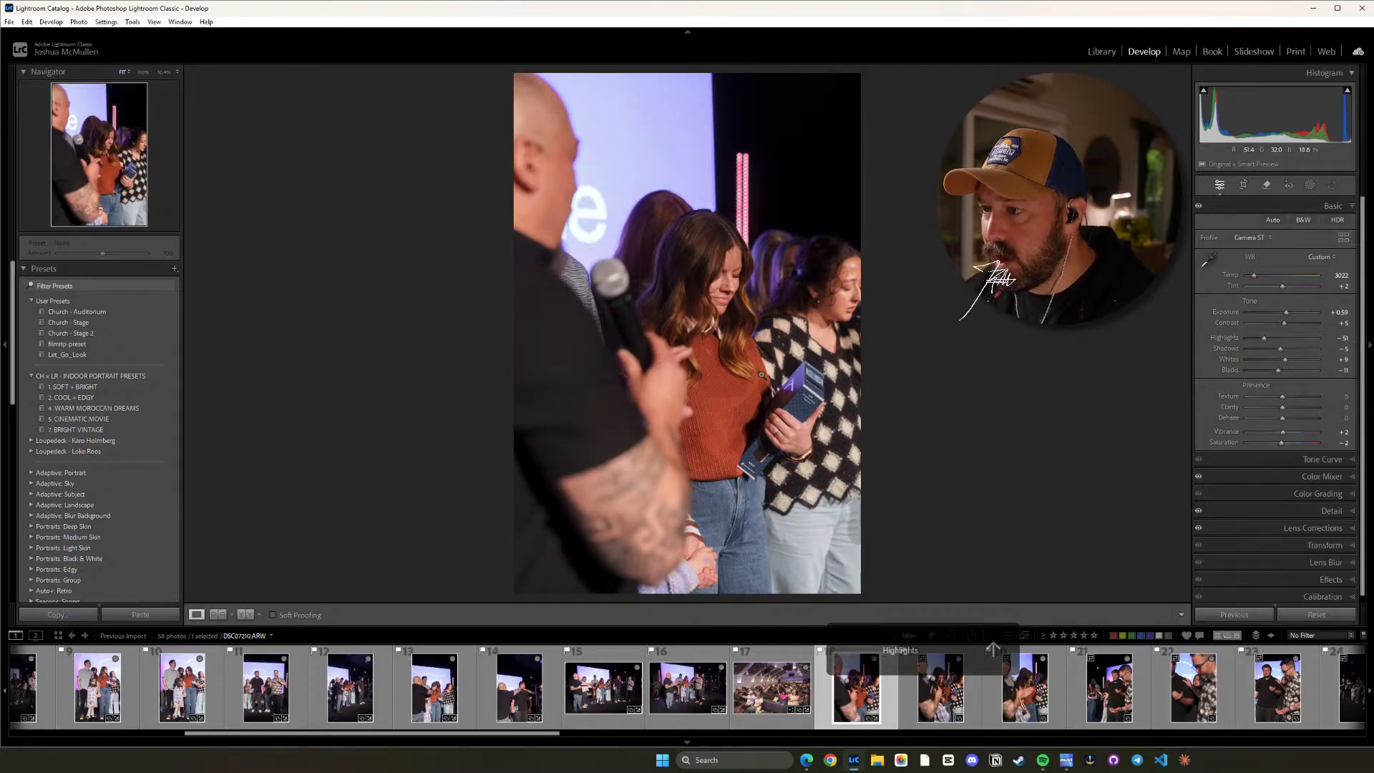
pyautogui.press('=')
pyautogui.press('=')
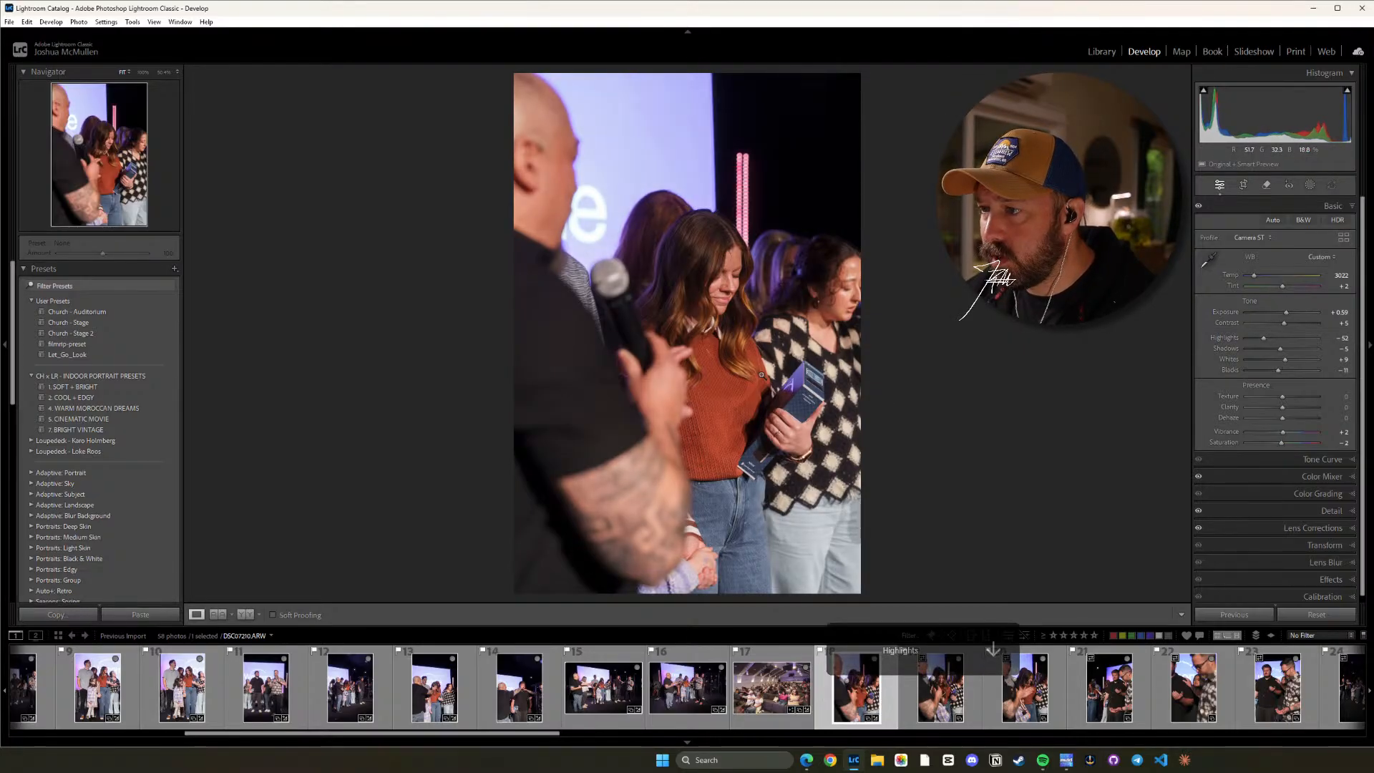
pyautogui.press('-')
pyautogui.press('-')
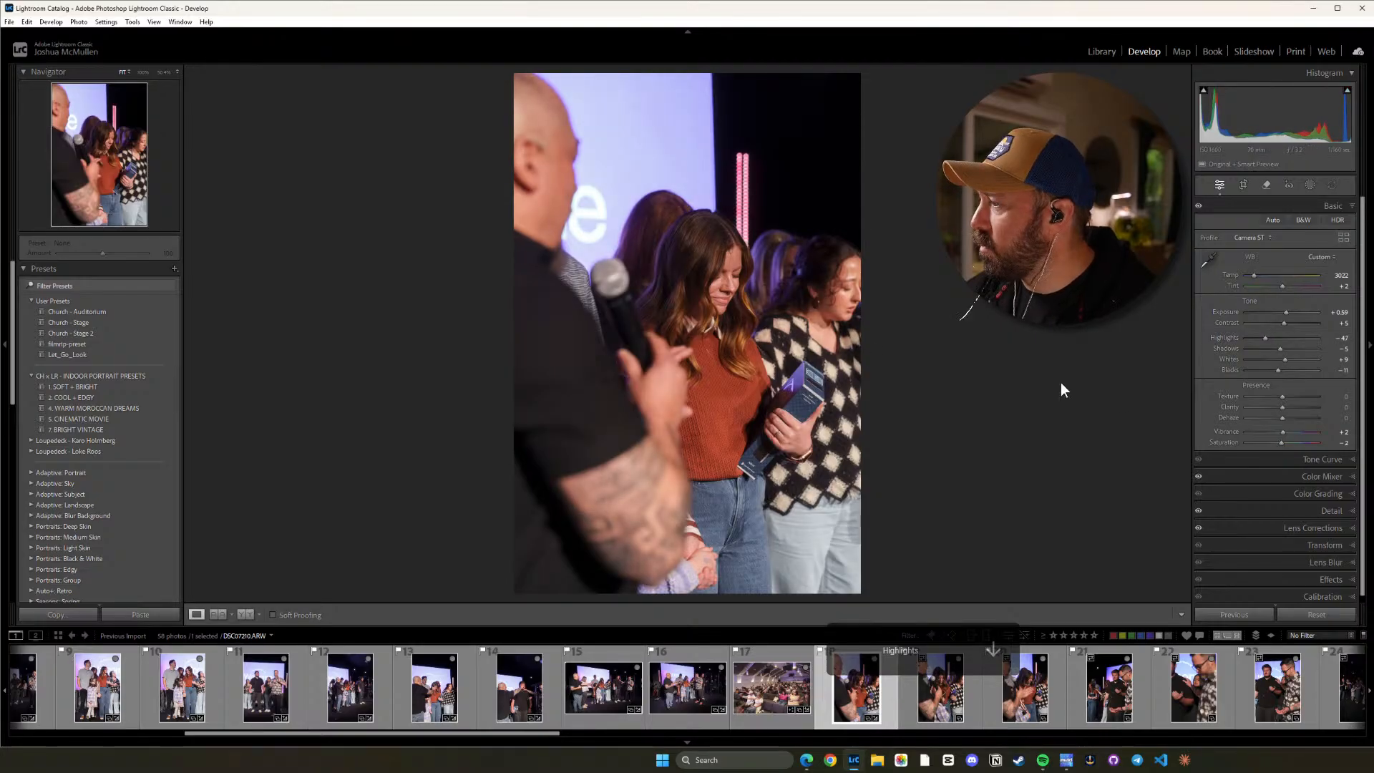
# Shape photo 18's tone curve with shadow, midtone and highlight points, lifting the midtones at input 129 to output 135.
pyautogui.click(1322, 459)
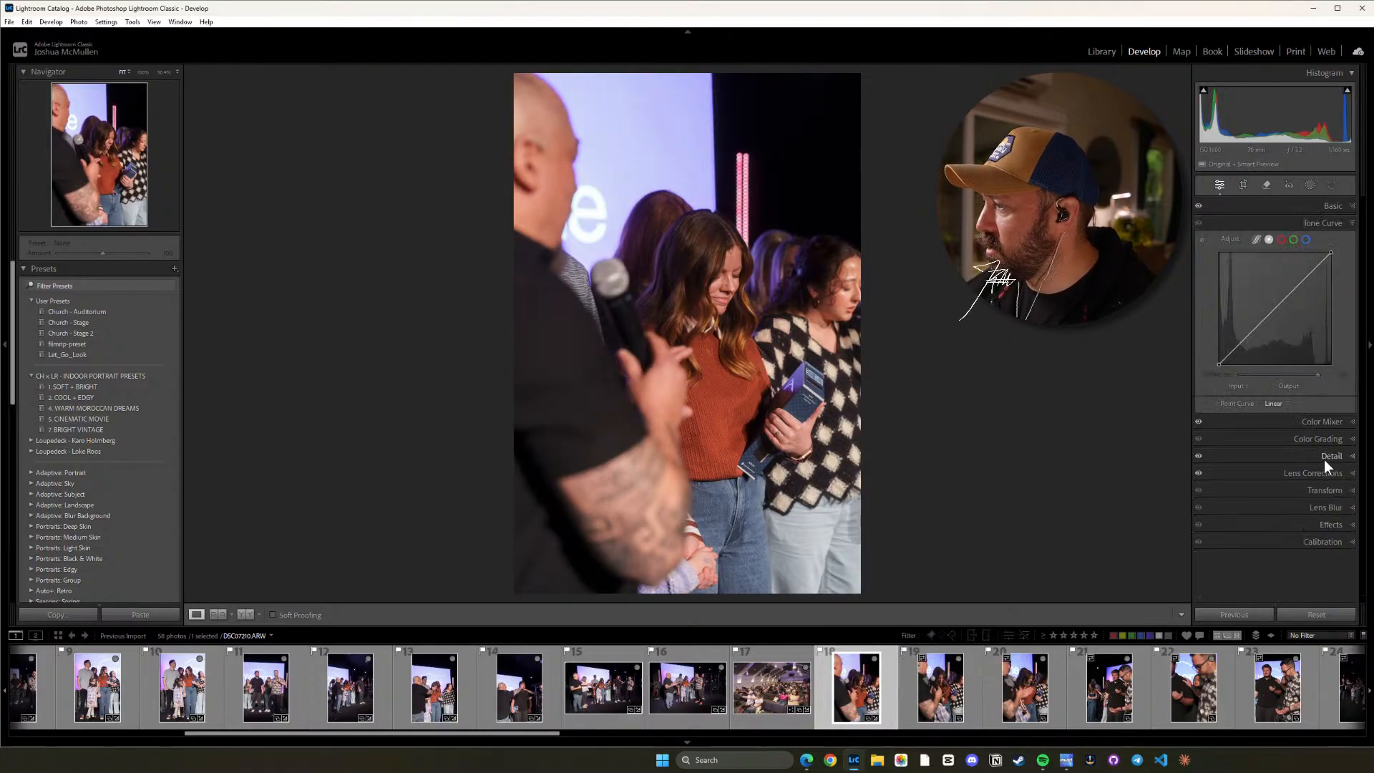
pyautogui.click(1305, 279)
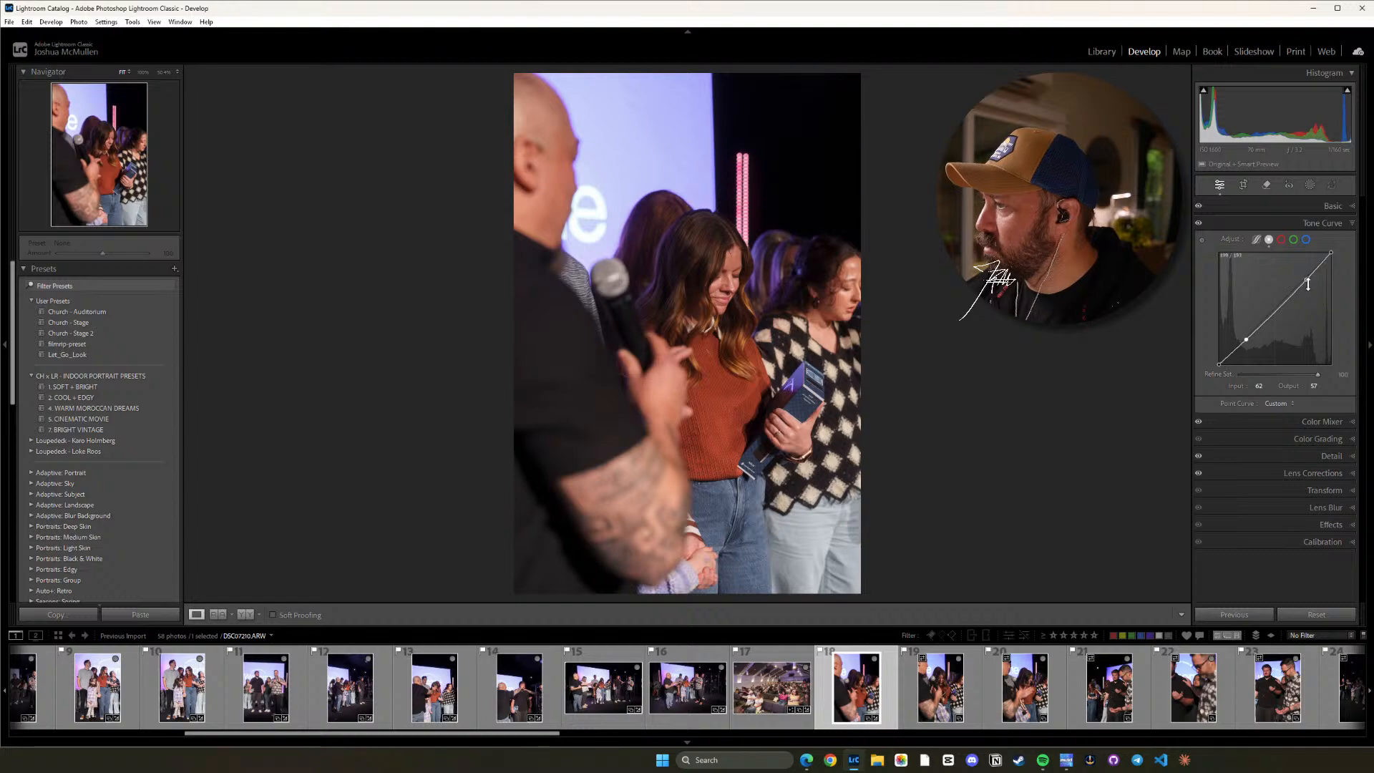
pyautogui.moveTo(1307, 284); pyautogui.dragTo(1305, 277)
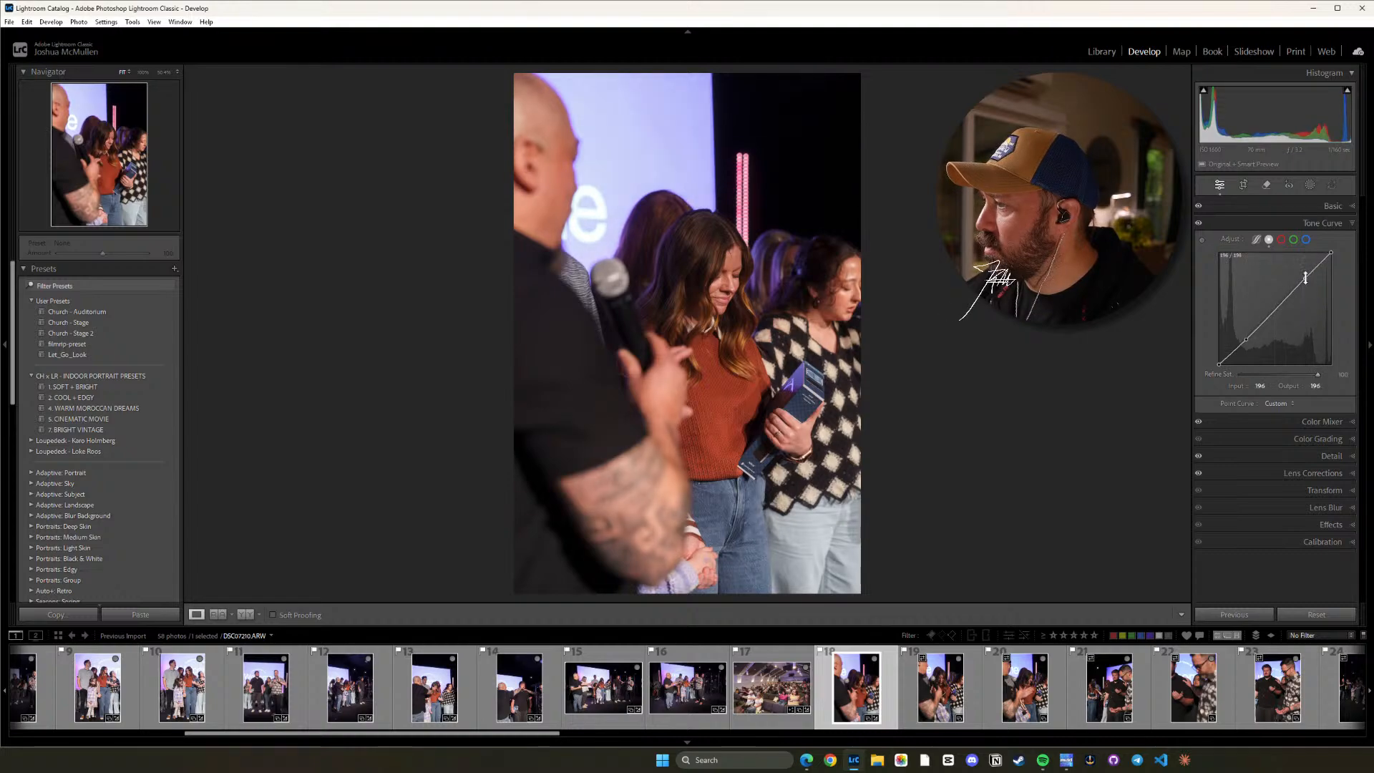
pyautogui.click(1246, 337)
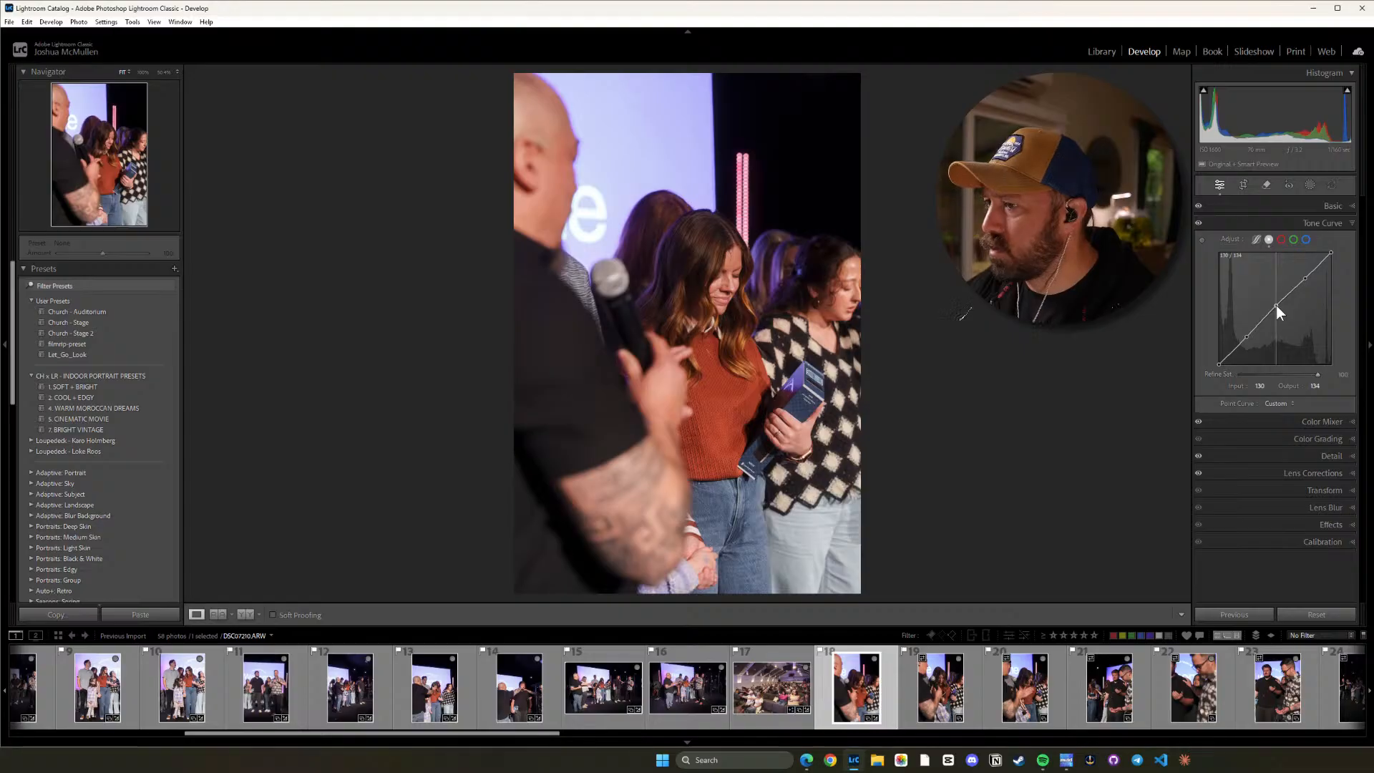
pyautogui.moveTo(1276, 305); pyautogui.dragTo(1275, 304)
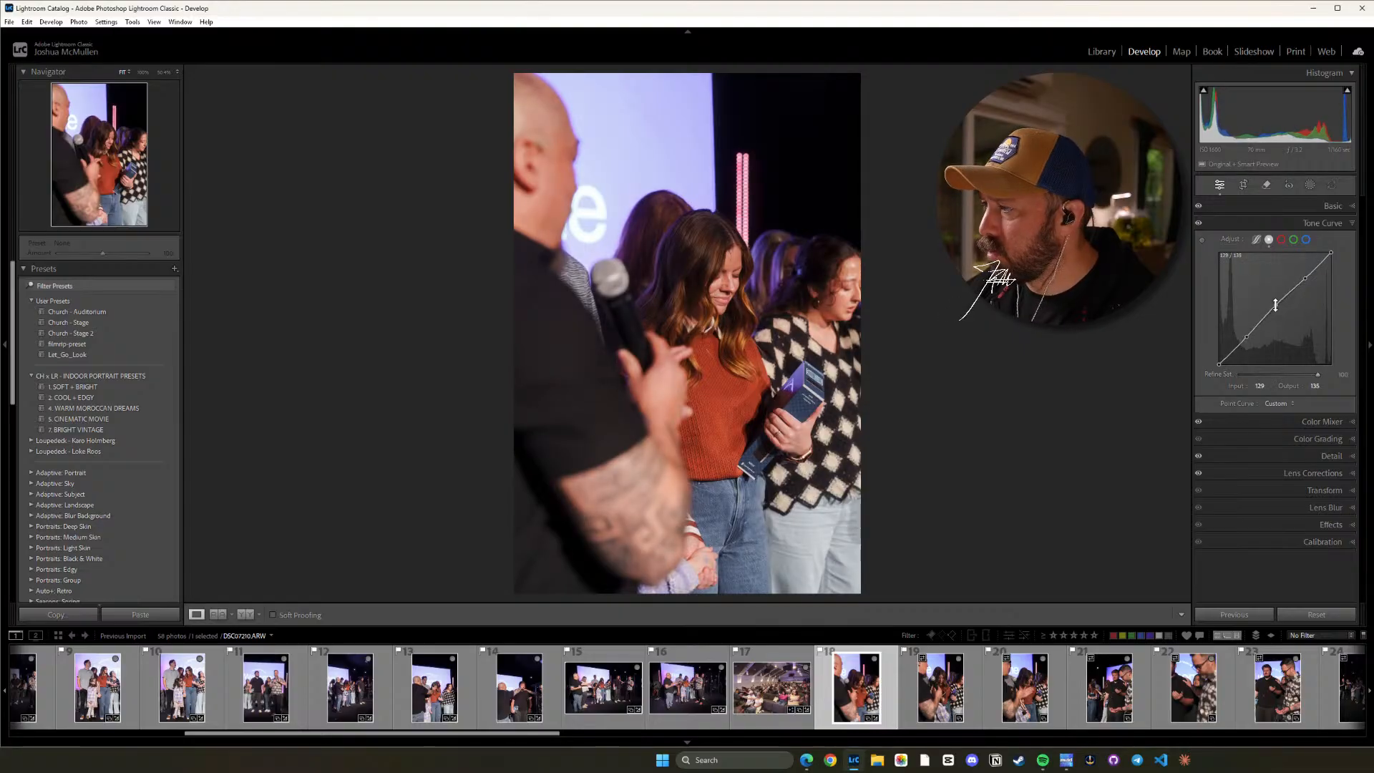
# Lower photo 18's Contrast to -16 and inspect the woman's face and hair up close.
pyautogui.click(1335, 207)
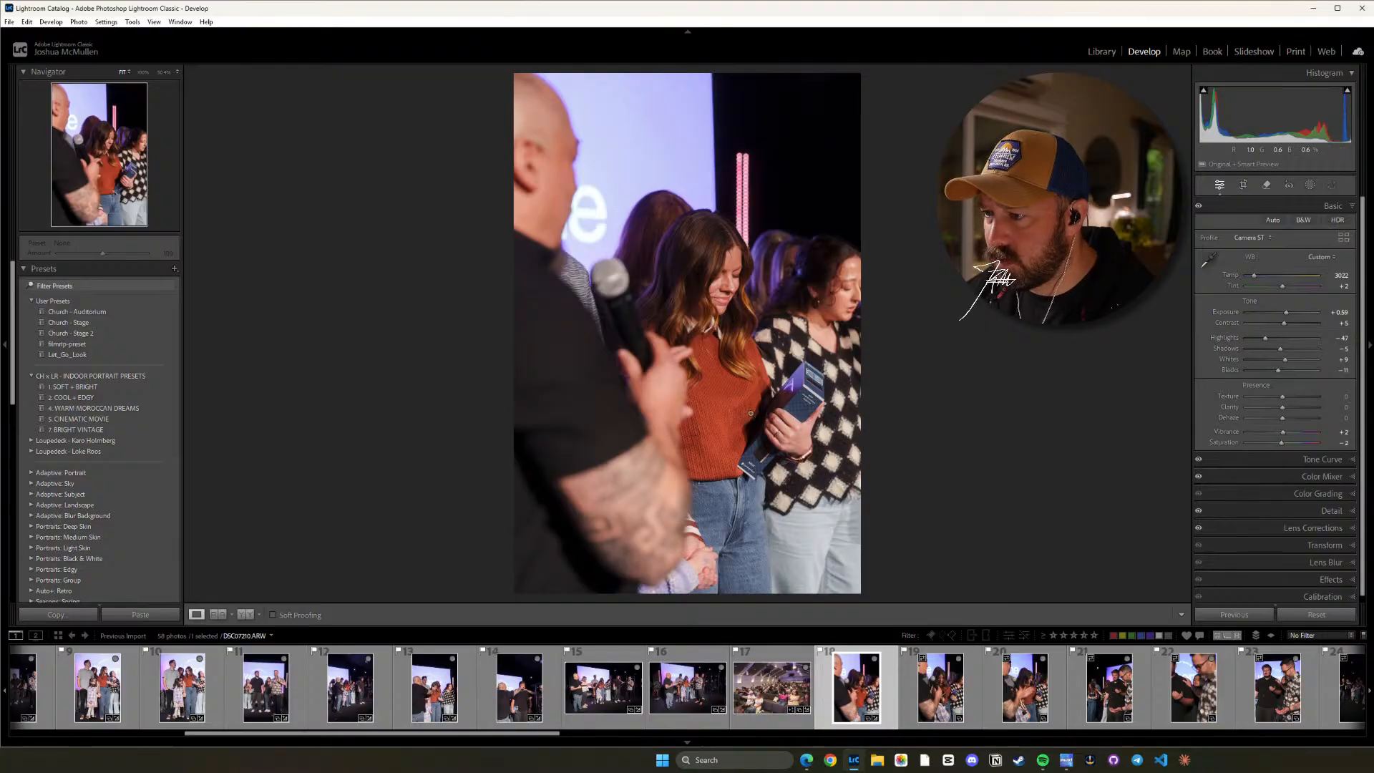
pyautogui.click(759, 304)
pyautogui.moveTo(807, 176); pyautogui.dragTo(673, 313)
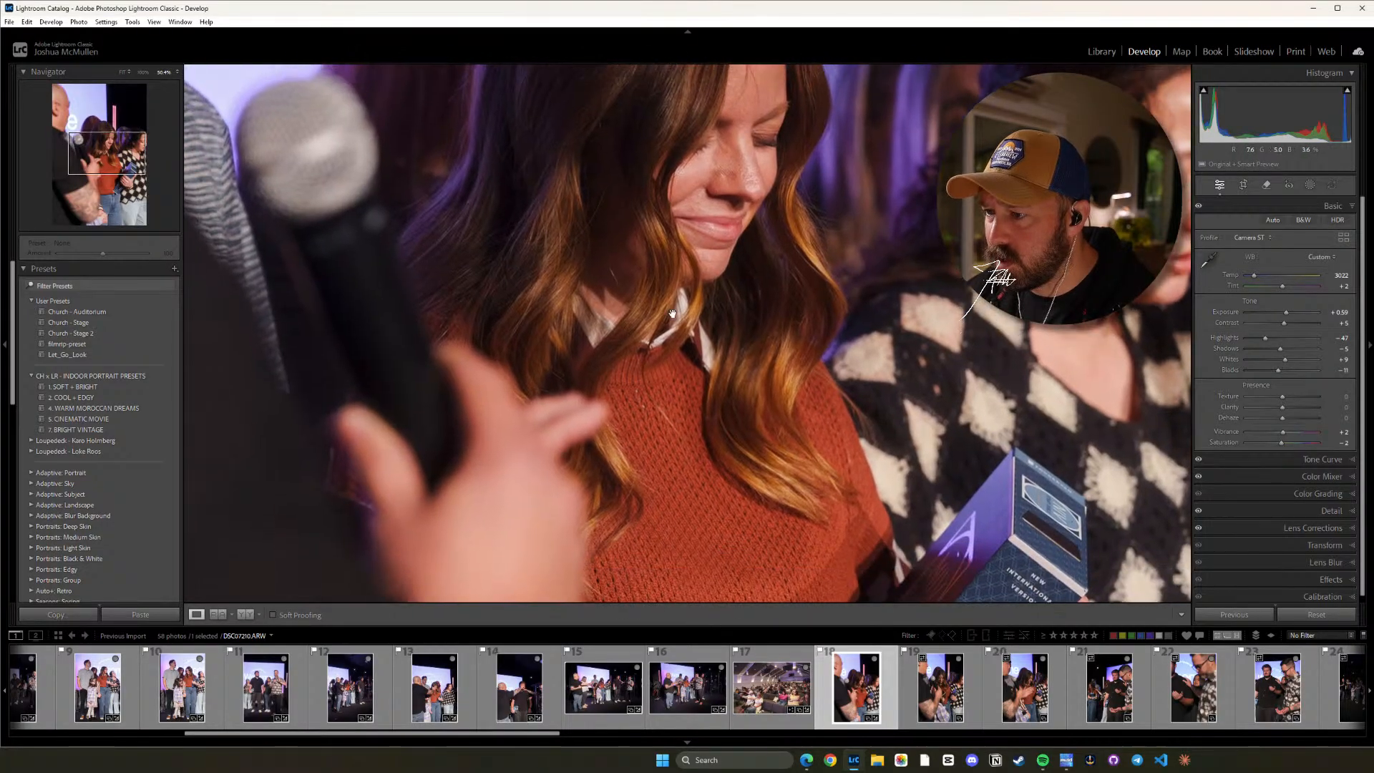
pyautogui.moveTo(829, 319); pyautogui.dragTo(813, 400)
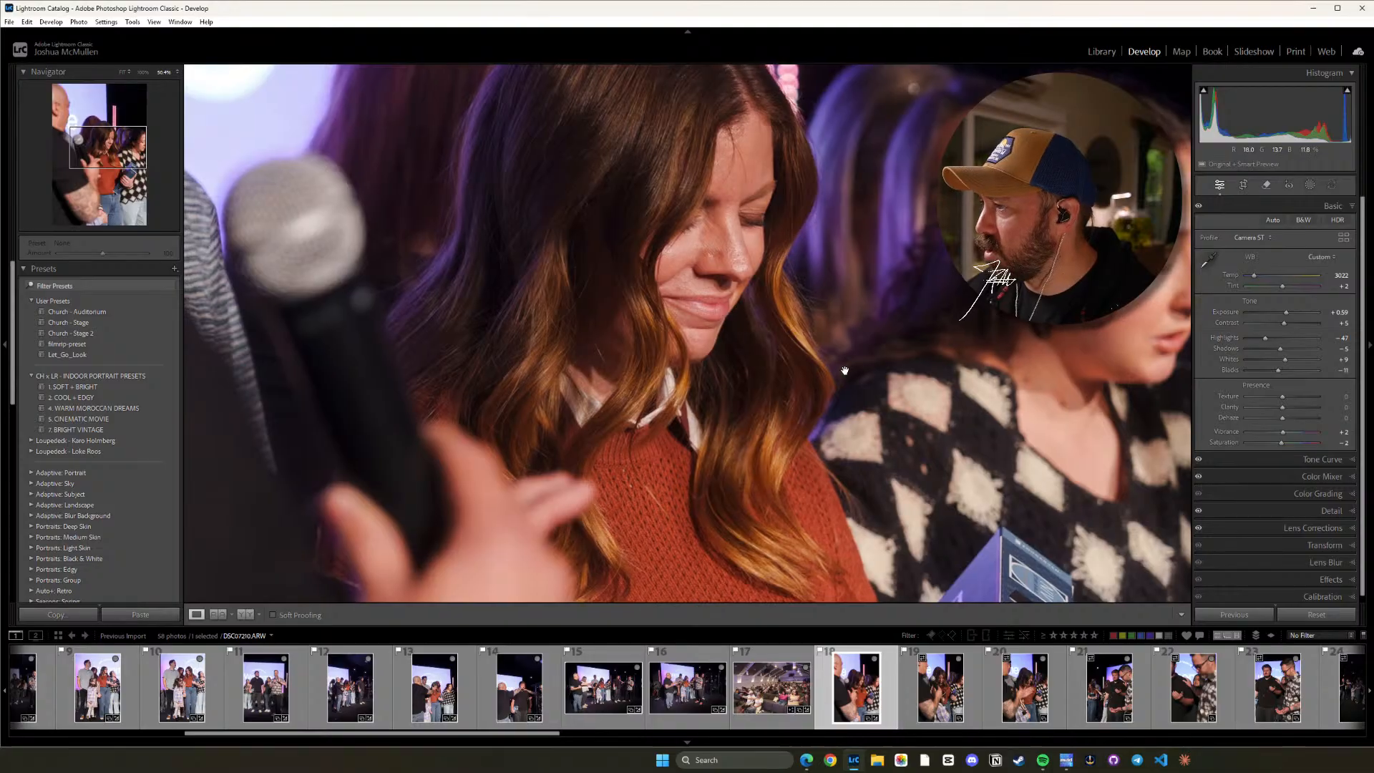
pyautogui.click(866, 274)
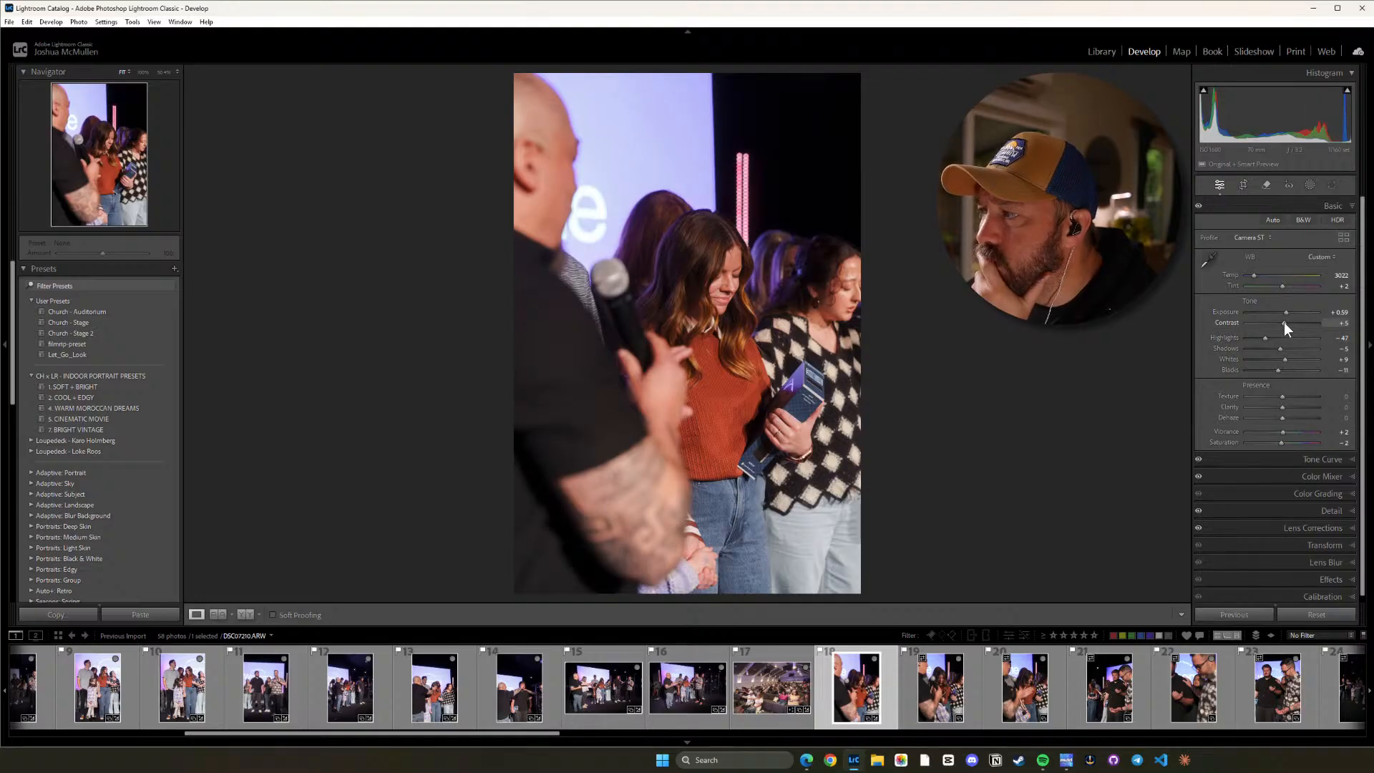
pyautogui.moveTo(1284, 323); pyautogui.dragTo(1276, 322)
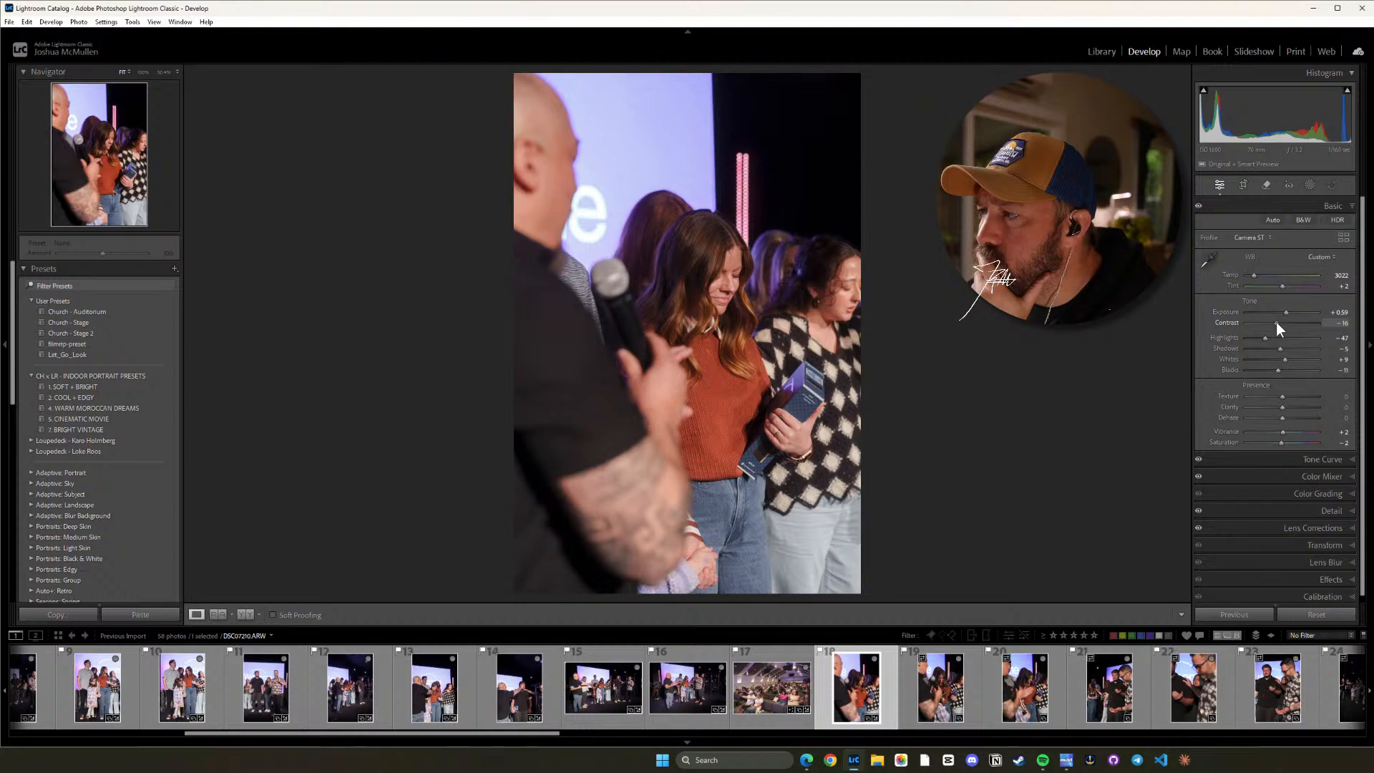
pyautogui.click(712, 287)
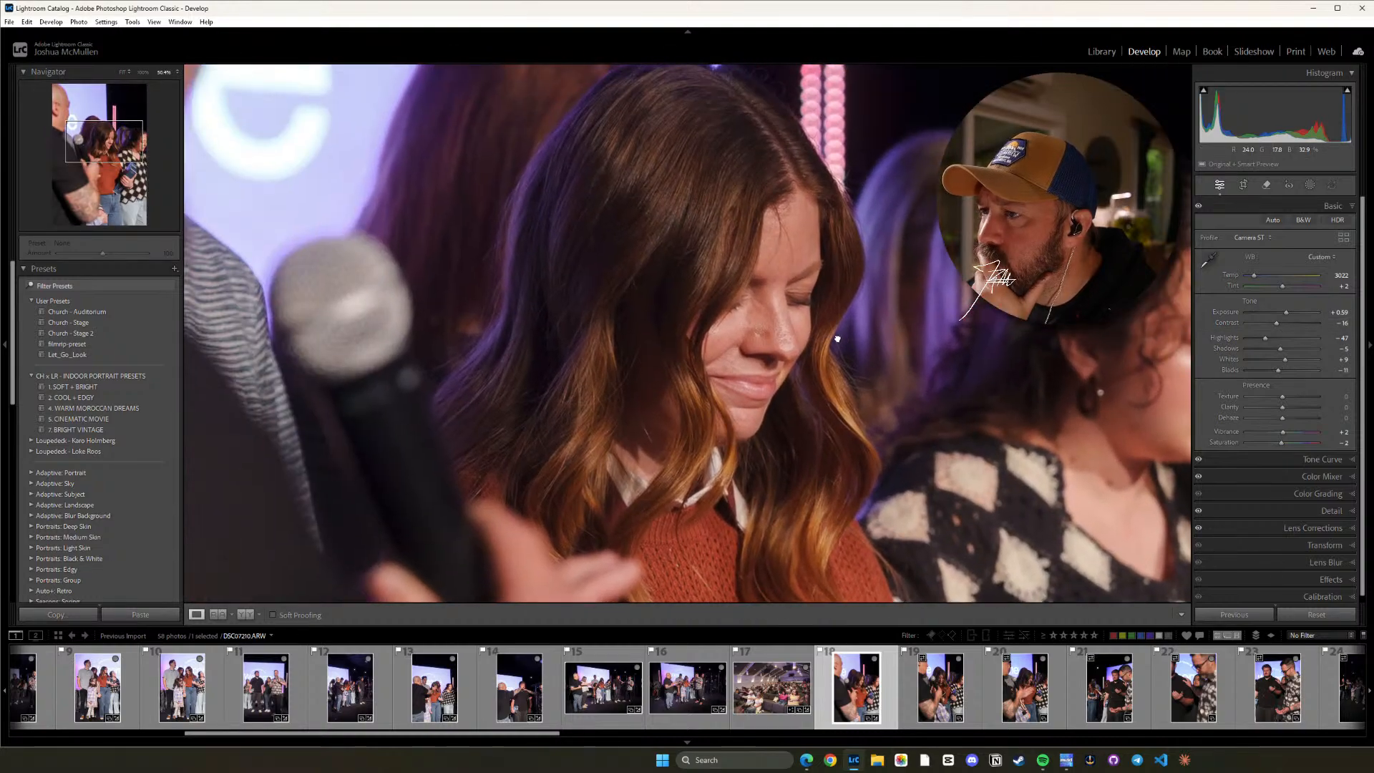
pyautogui.moveTo(869, 356); pyautogui.dragTo(833, 270)
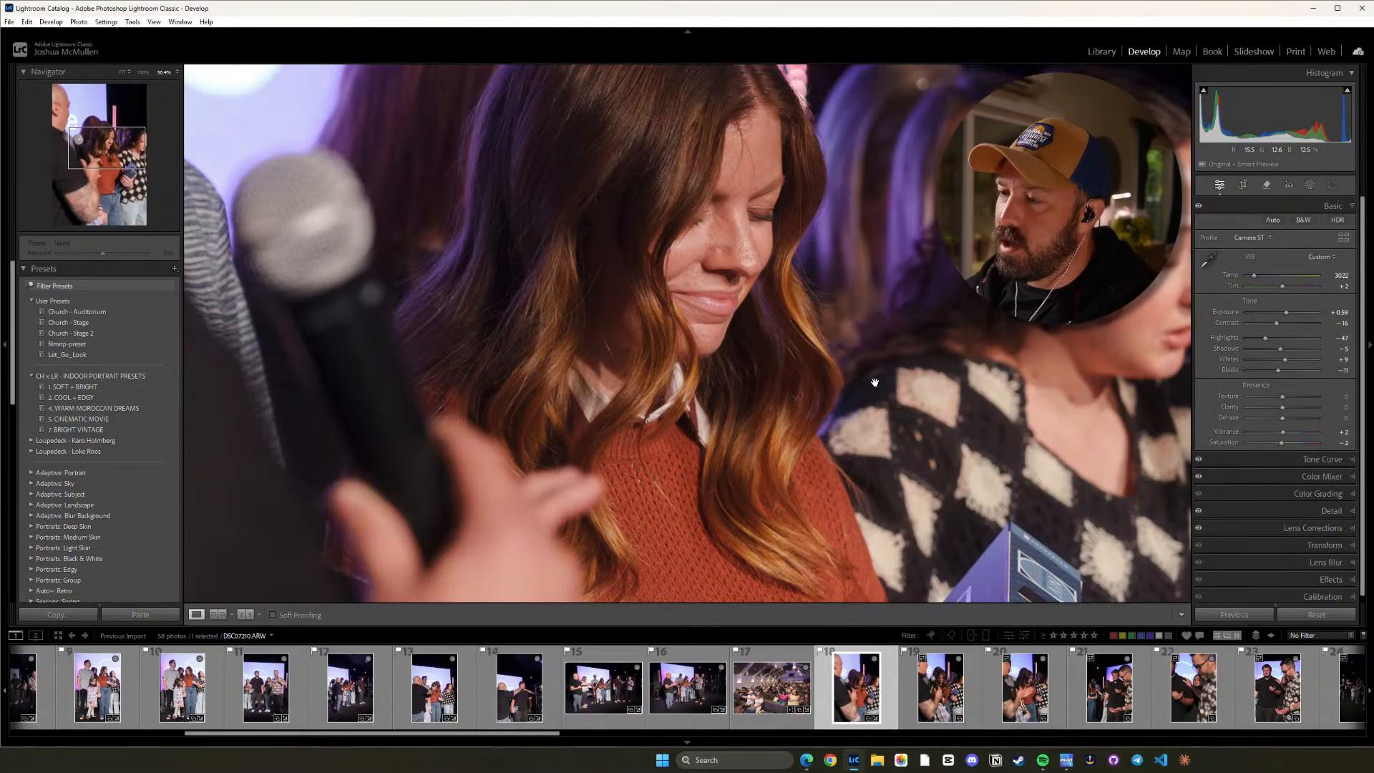
pyautogui.click(792, 292)
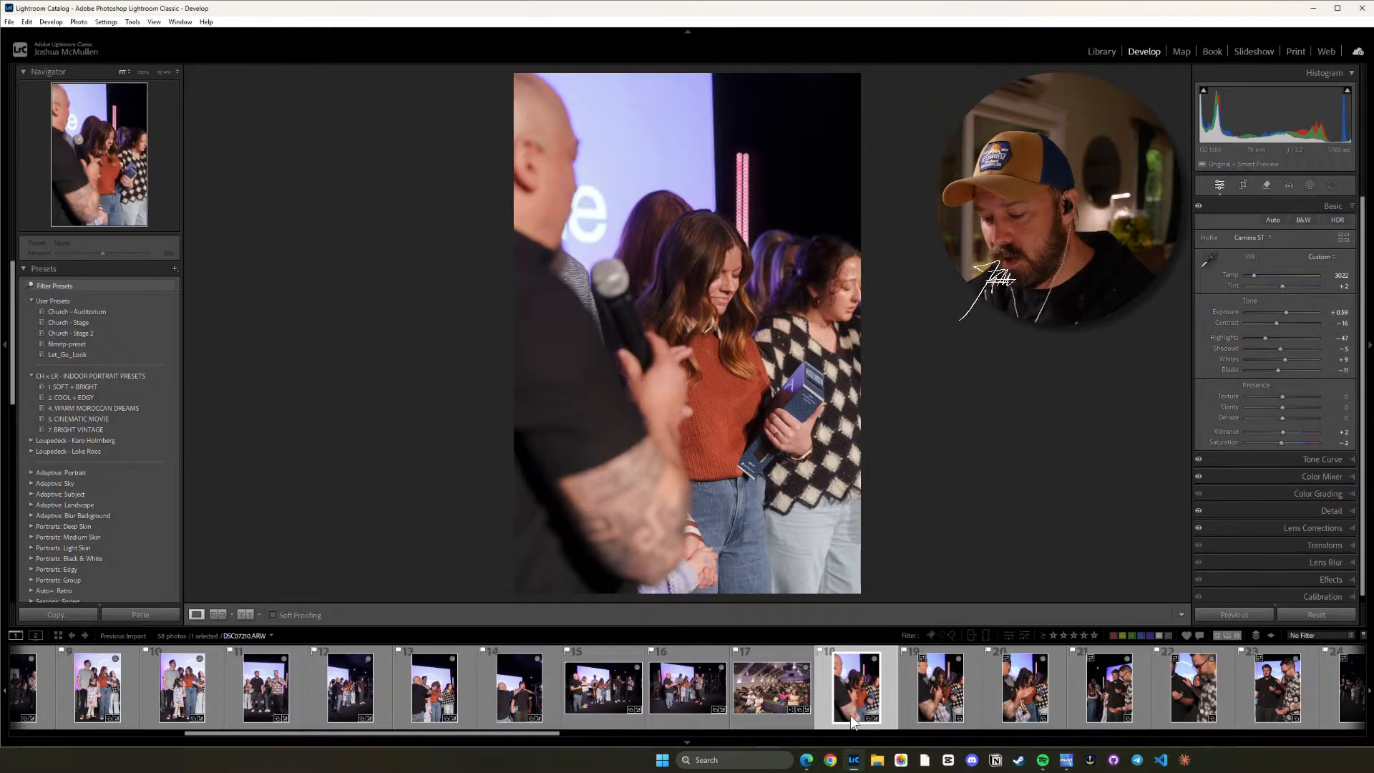
# Copy photo 18's settings to photo 19, then raise photo 19's Exposure to +1.09 while viewing the face up close.
pyautogui.hotkey('ctrl', 'shift', 'c')
pyautogui.click(1051, 570)
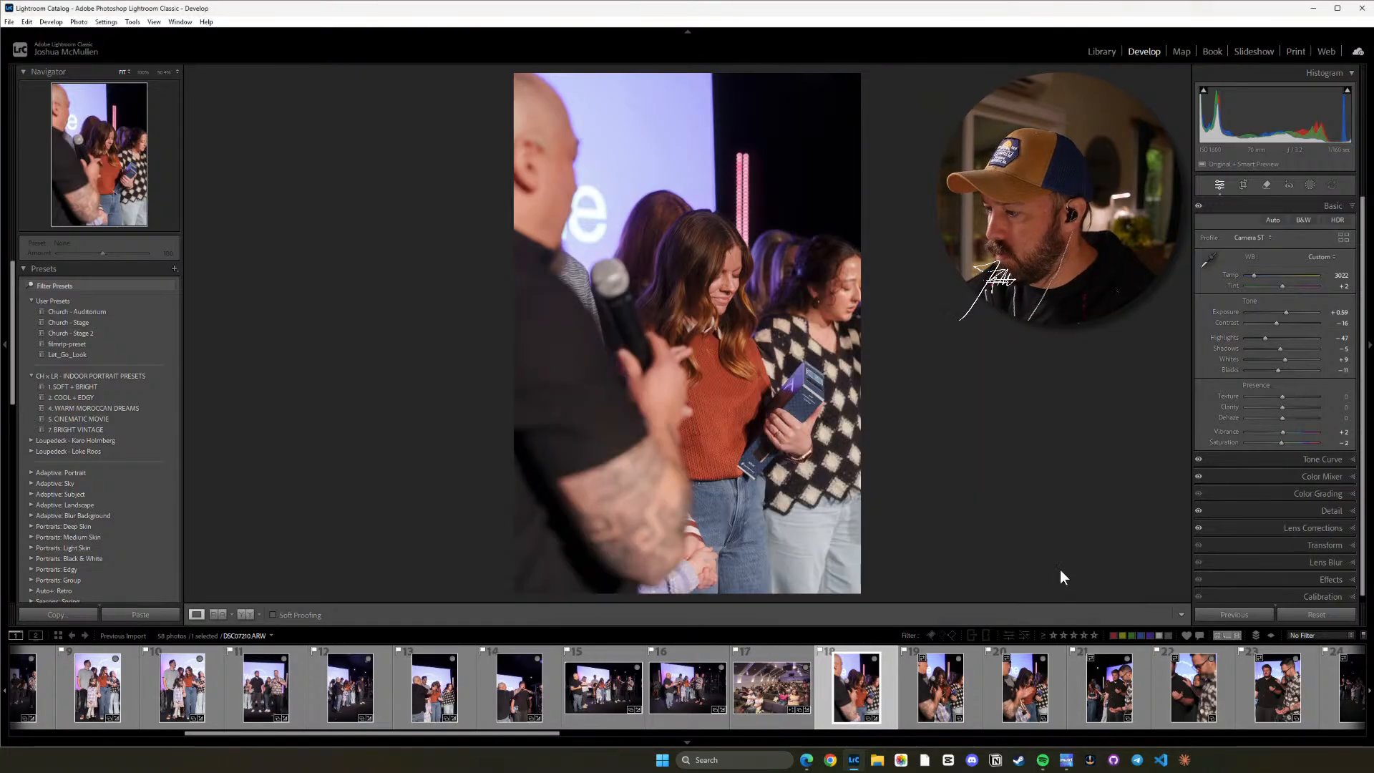
pyautogui.press('Right')
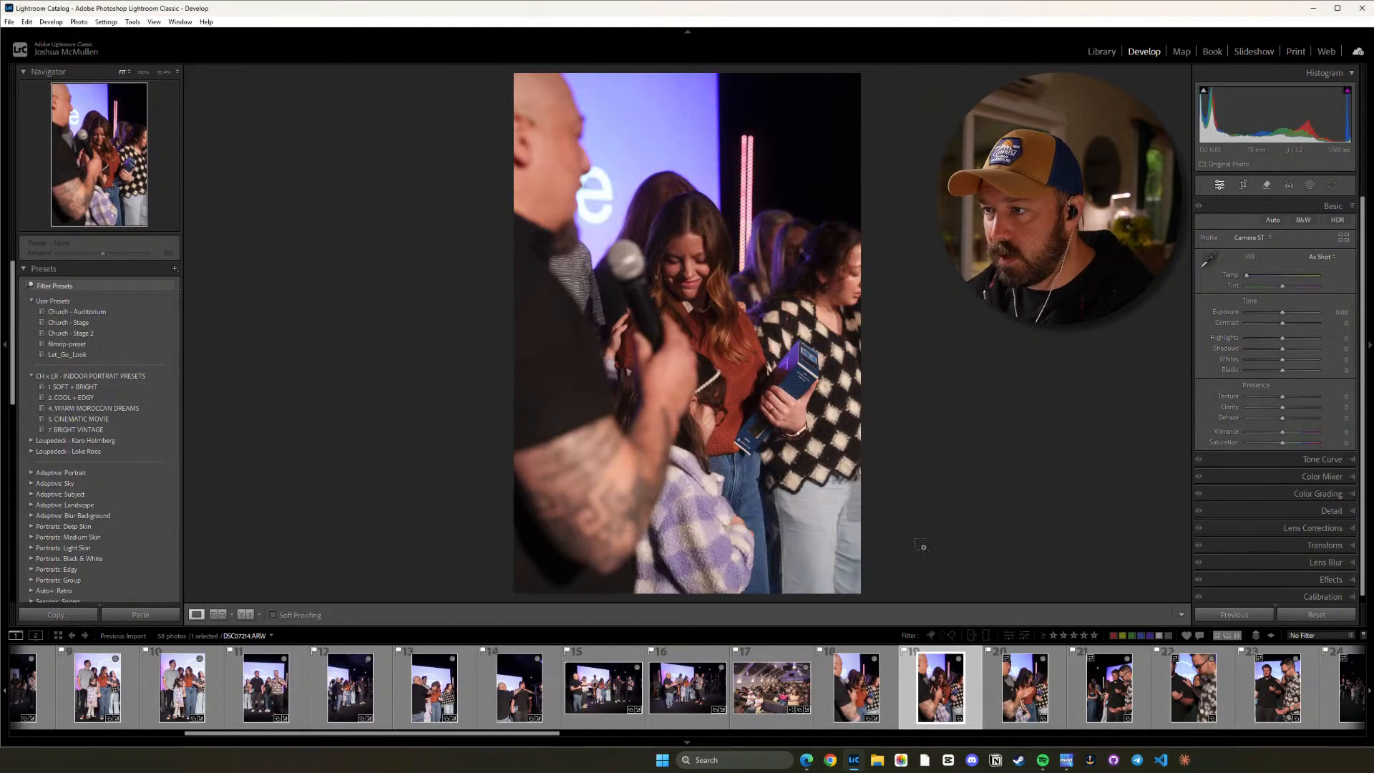
pyautogui.hotkey('ctrl', 'shift', 'v')
pyautogui.press('z')
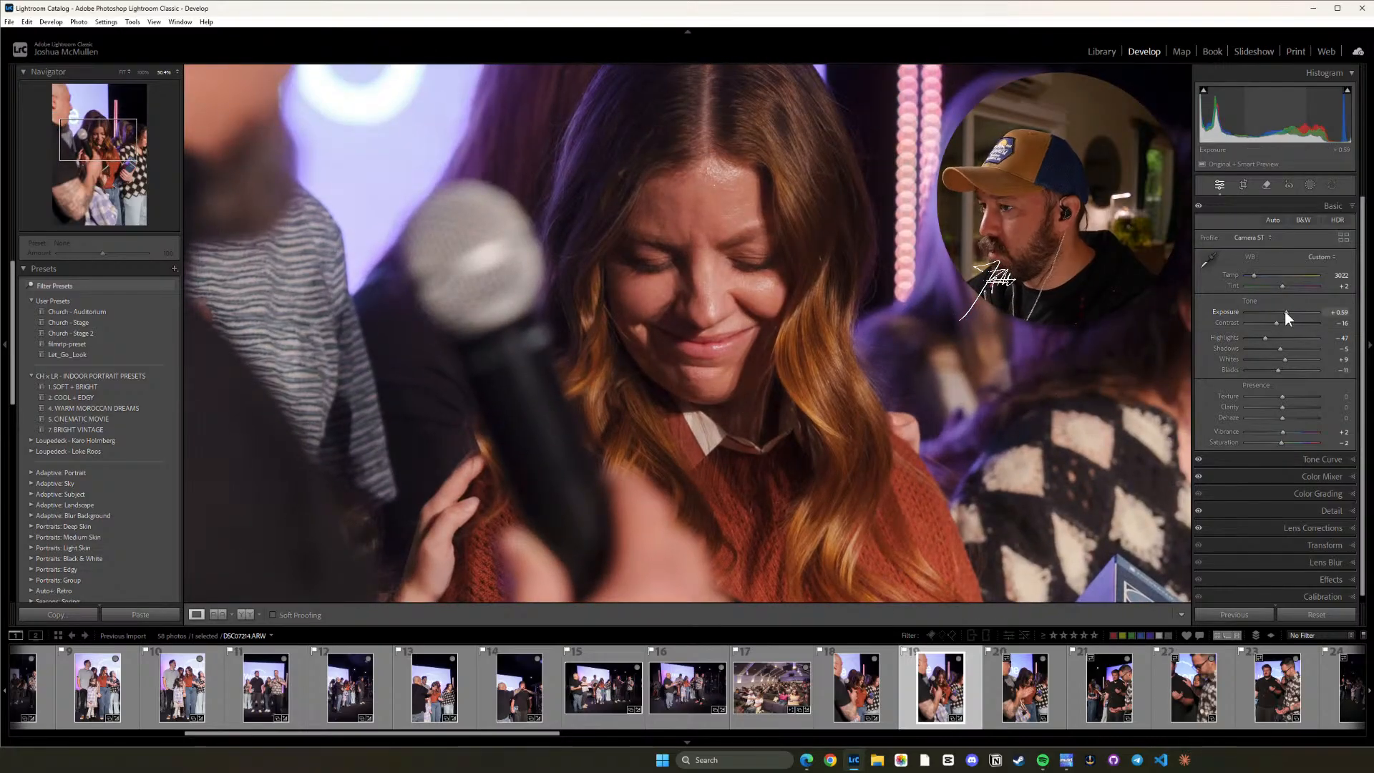
pyautogui.moveTo(1286, 312); pyautogui.dragTo(1289, 312)
pyautogui.press('z')
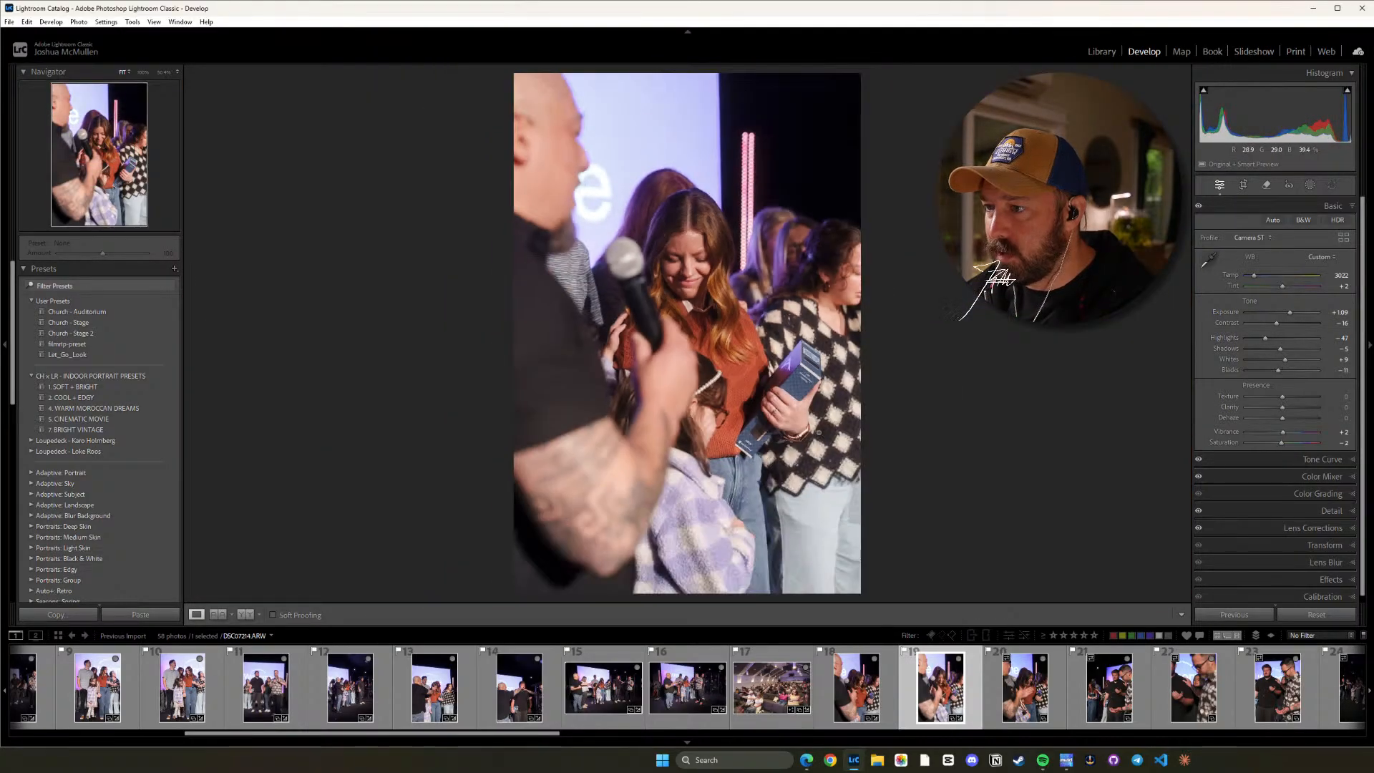
# Compare photos 18 and 19 for matching brightness and raise photo 18's Exposure to +0.71.
pyautogui.click(880, 697)
pyautogui.click(938, 705)
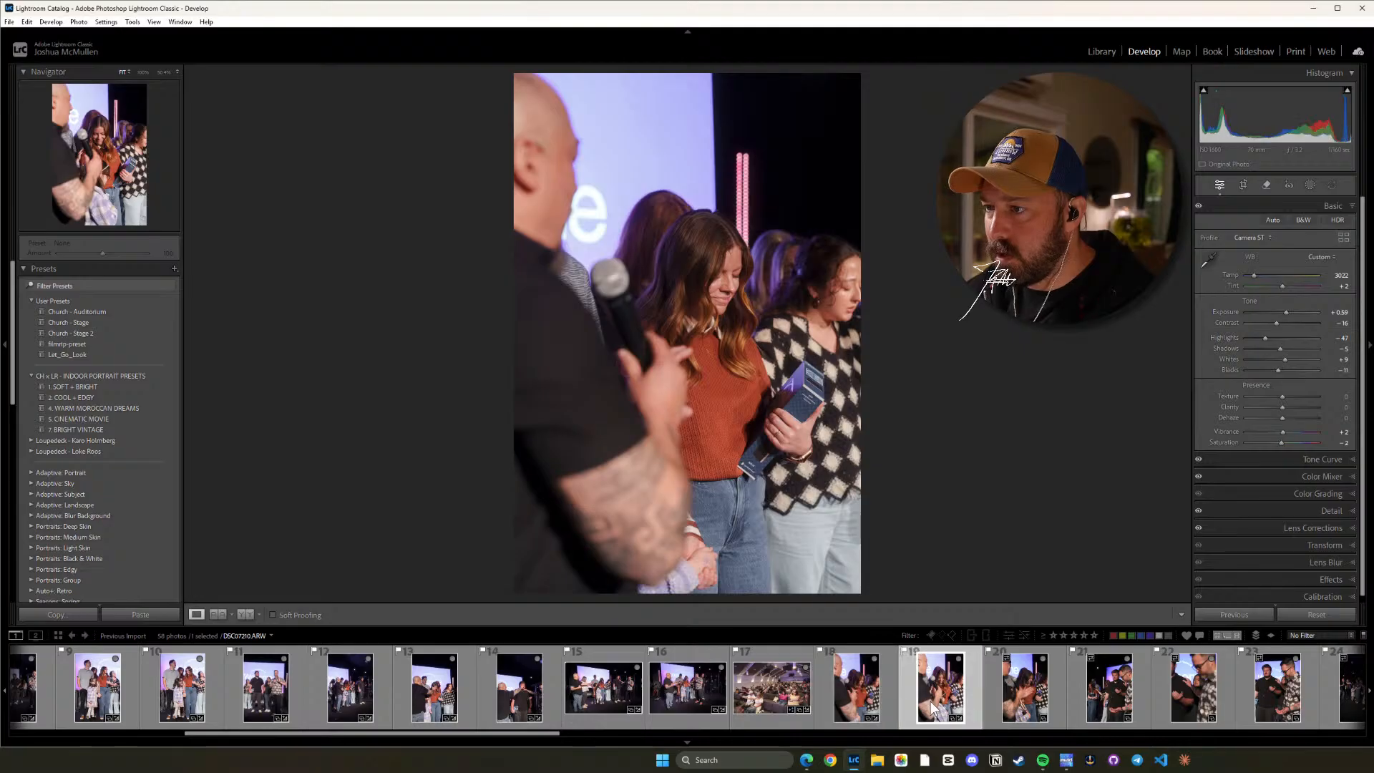
pyautogui.click(869, 705)
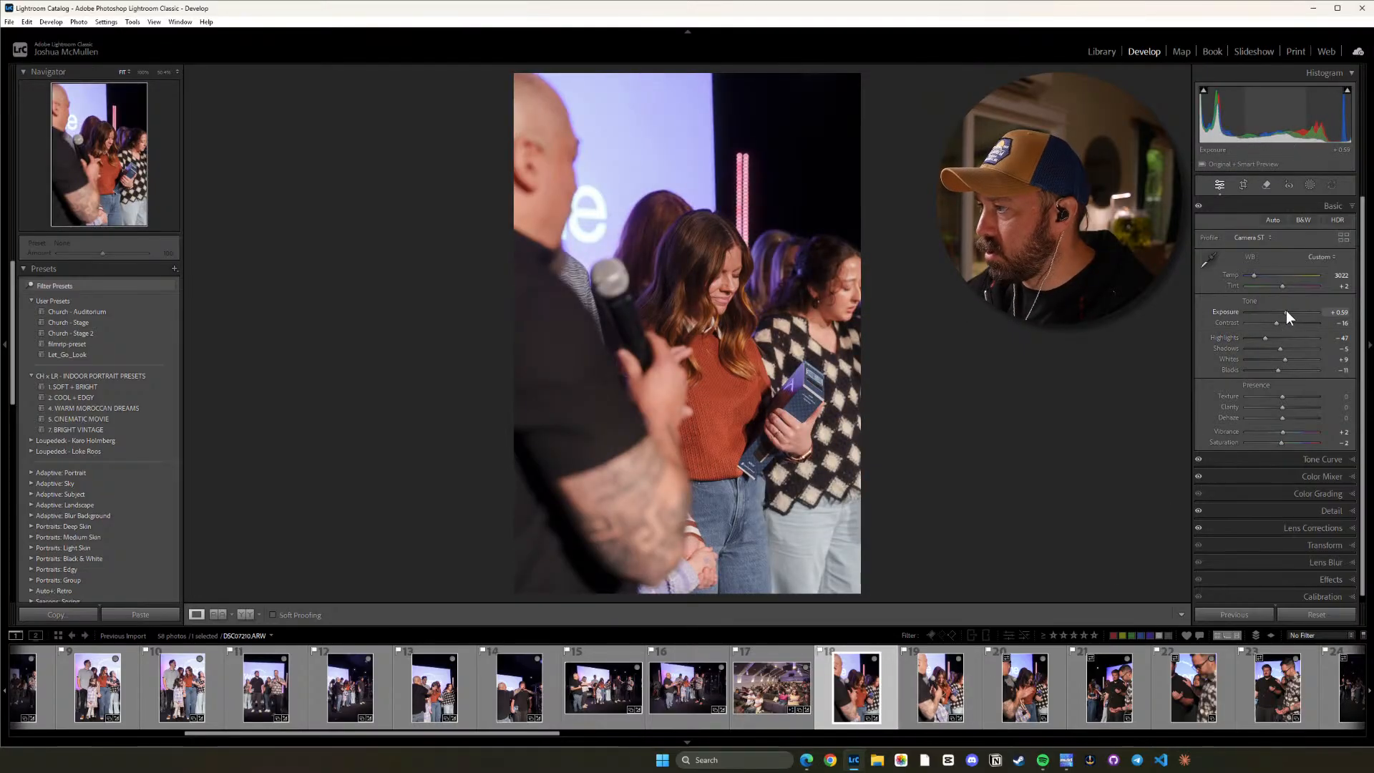
pyautogui.click(930, 698)
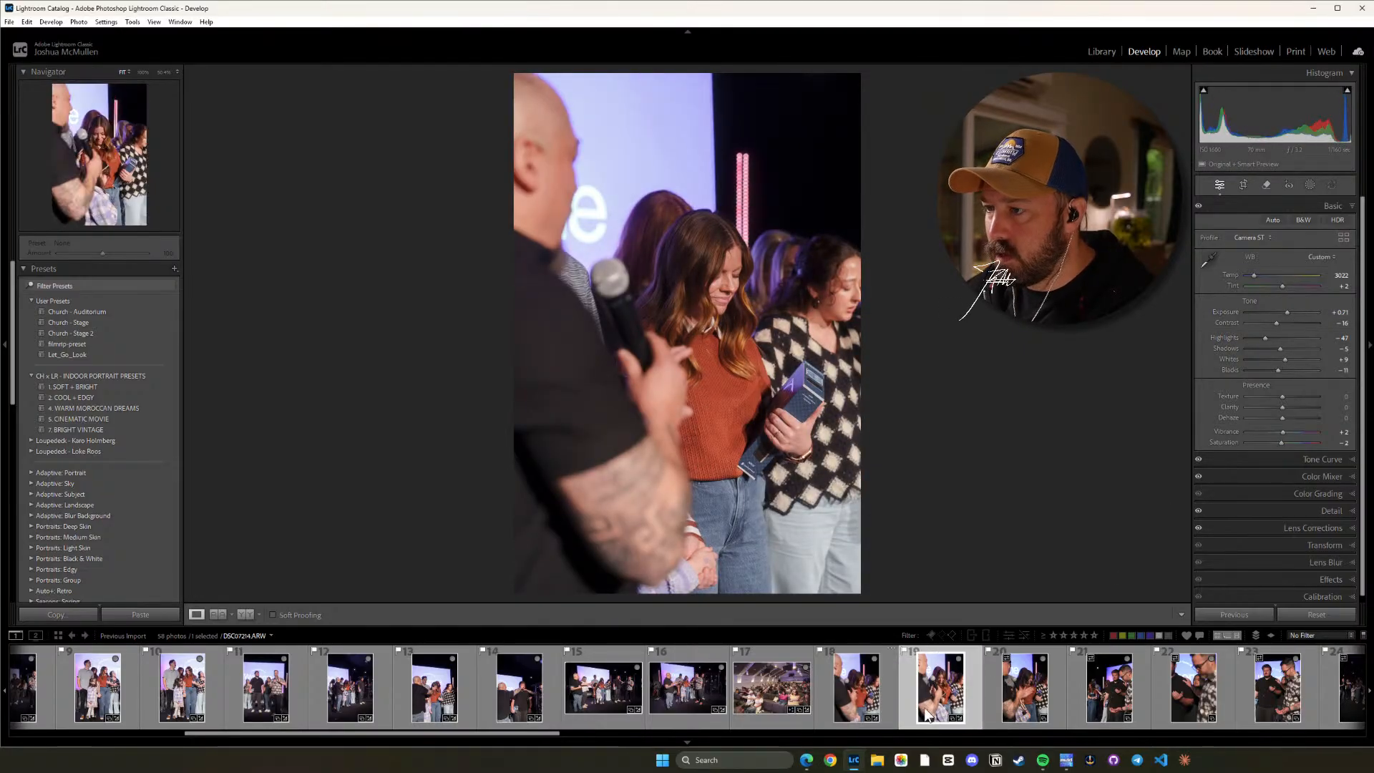
pyautogui.click(864, 702)
pyautogui.click(942, 699)
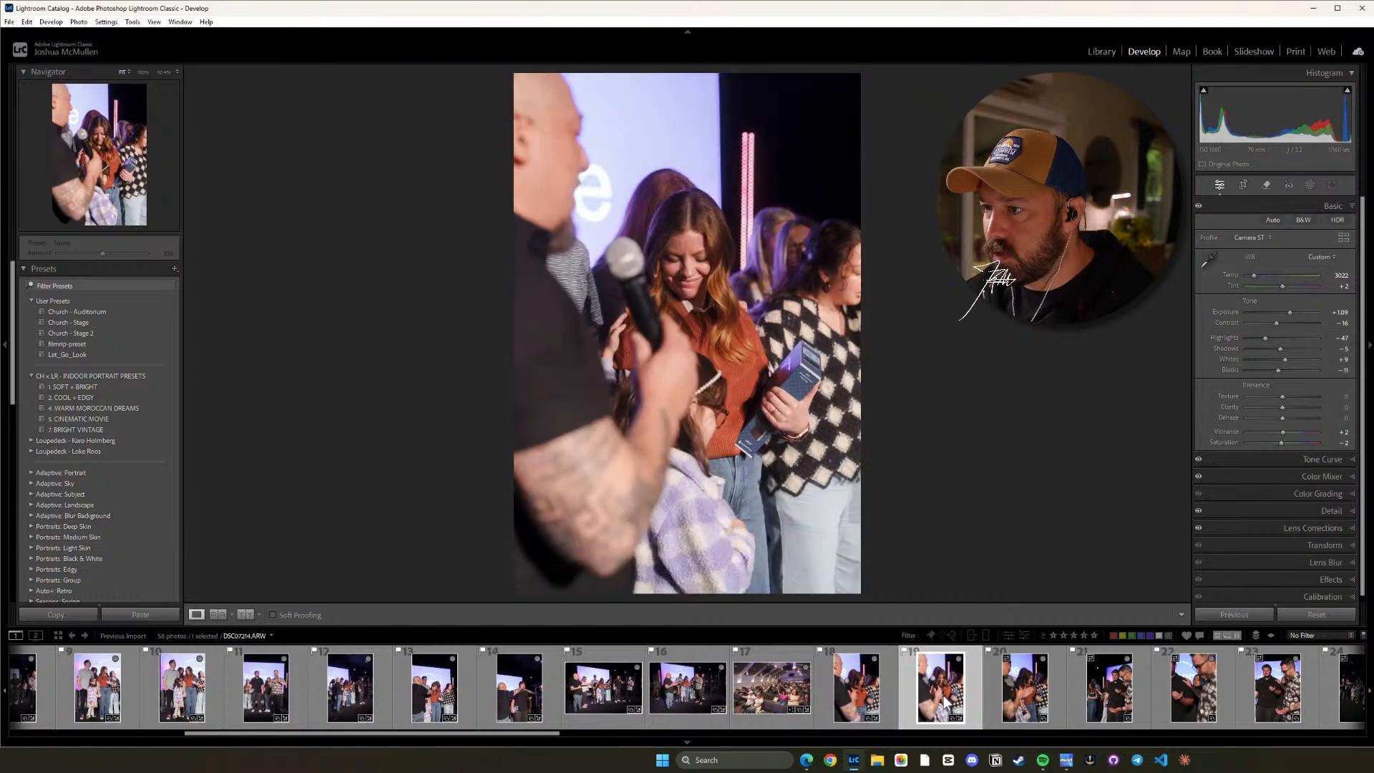
# Copy photo 18's updated settings with the Default subset and paste them onto photo 20.
pyautogui.click(1023, 709)
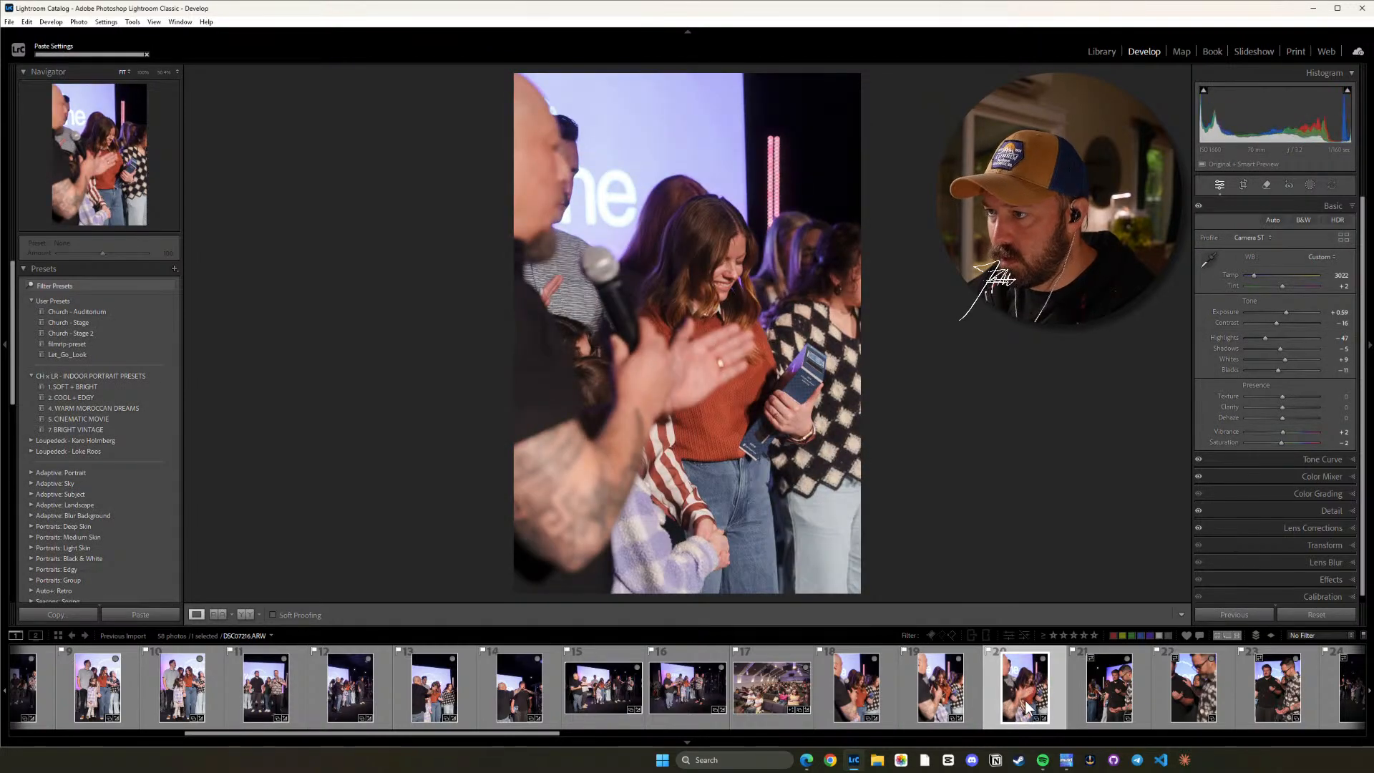
pyautogui.click(871, 686)
pyautogui.hotkey('ctrl', 'shift', 'c')
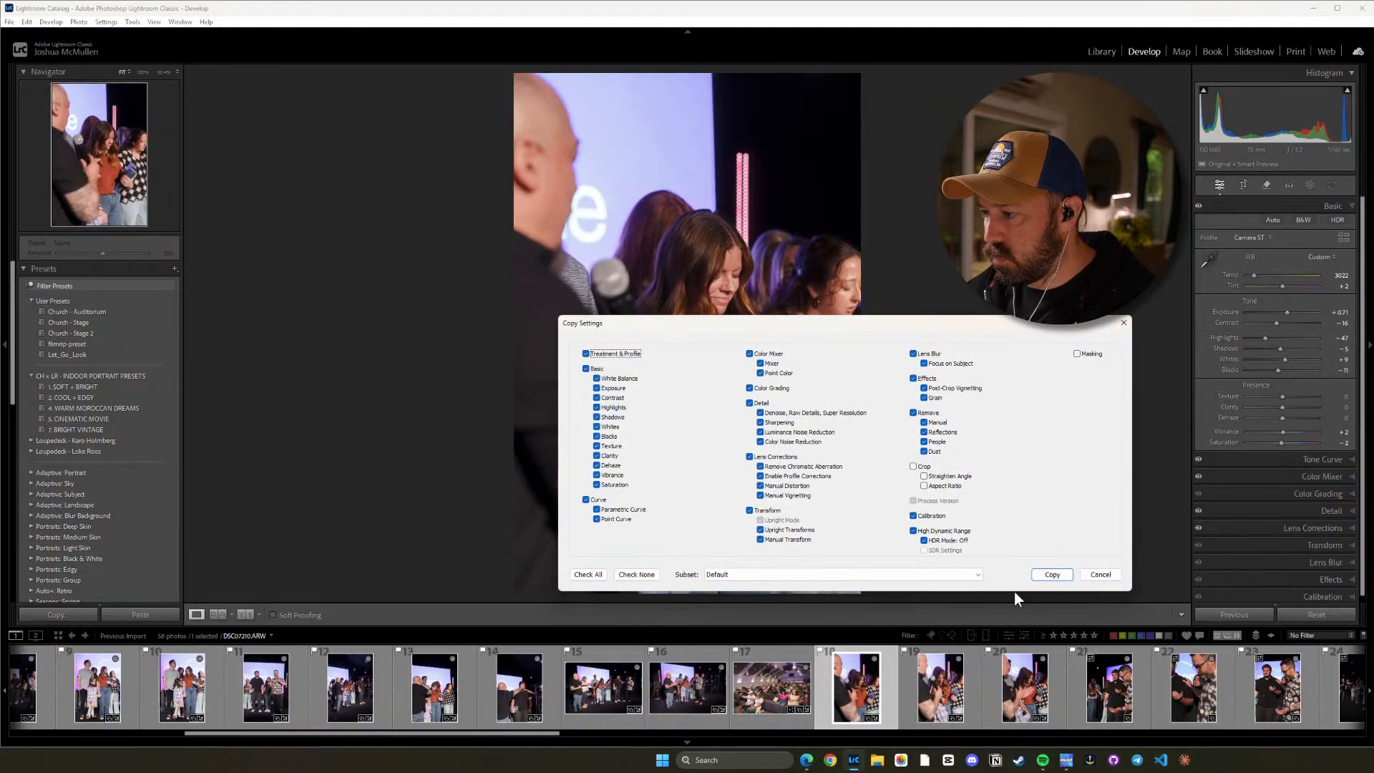
pyautogui.click(1057, 573)
pyautogui.click(1025, 687)
pyautogui.hotkey('ctrl', 'shift', 'v')
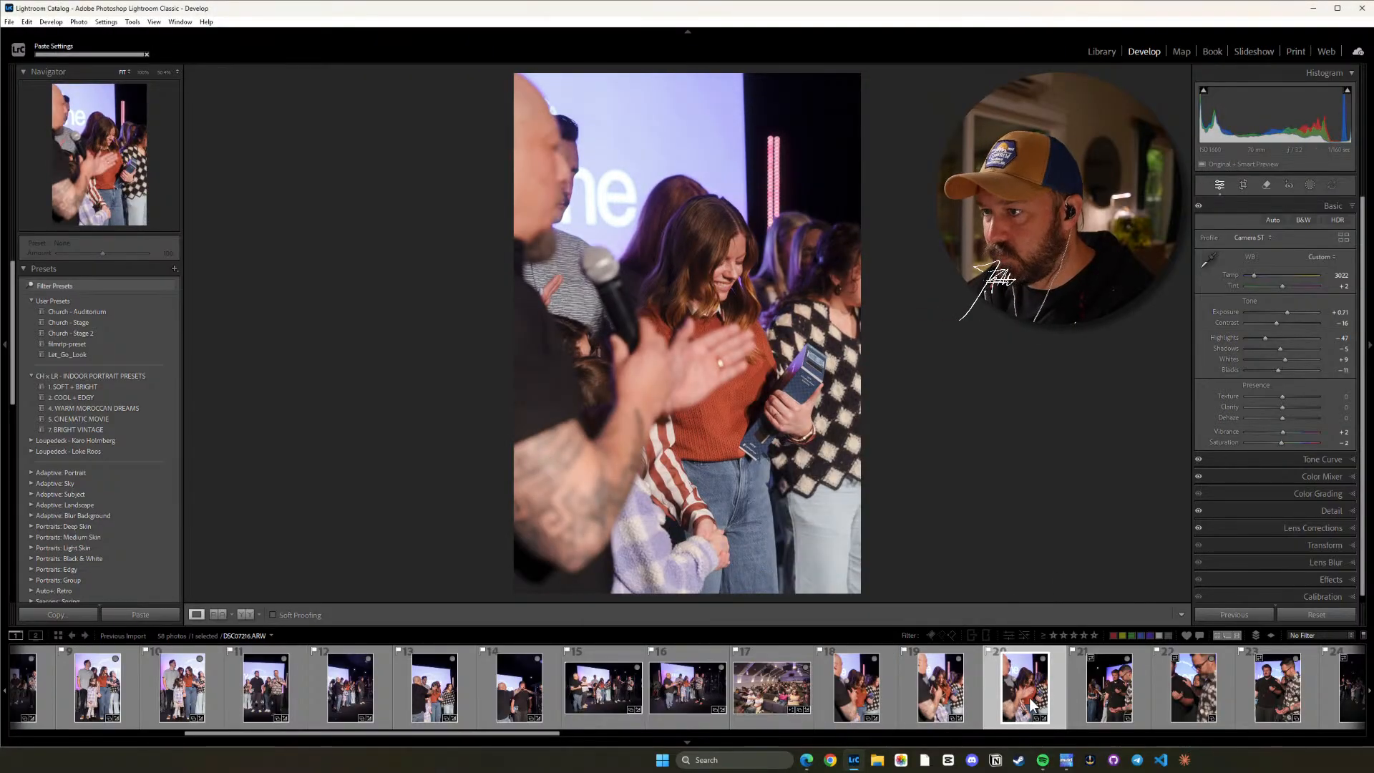
# Paste the copied settings onto photo 21 of the praying men, set Highlights to -30, and check the faces up close.
pyautogui.click(1109, 686)
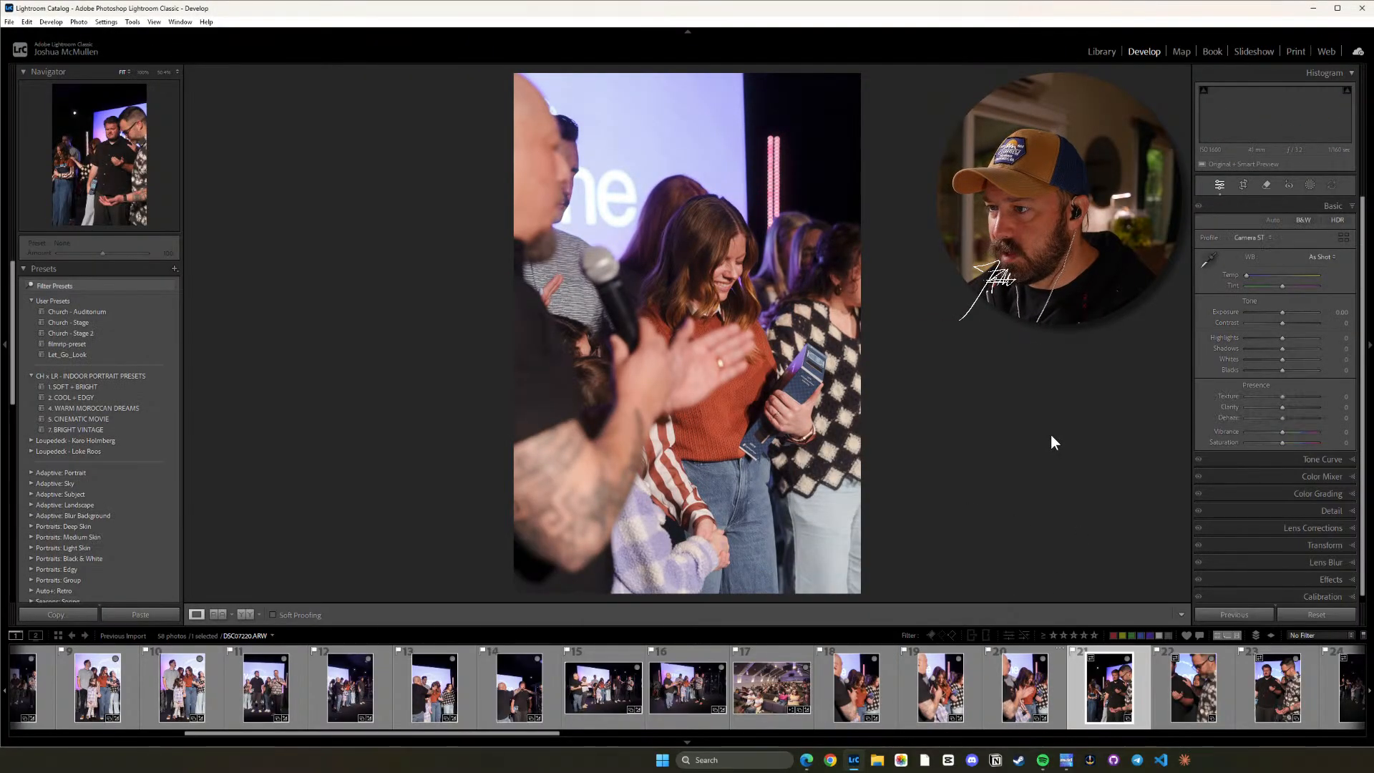
pyautogui.hotkey('ctrl', 'shift', 'v')
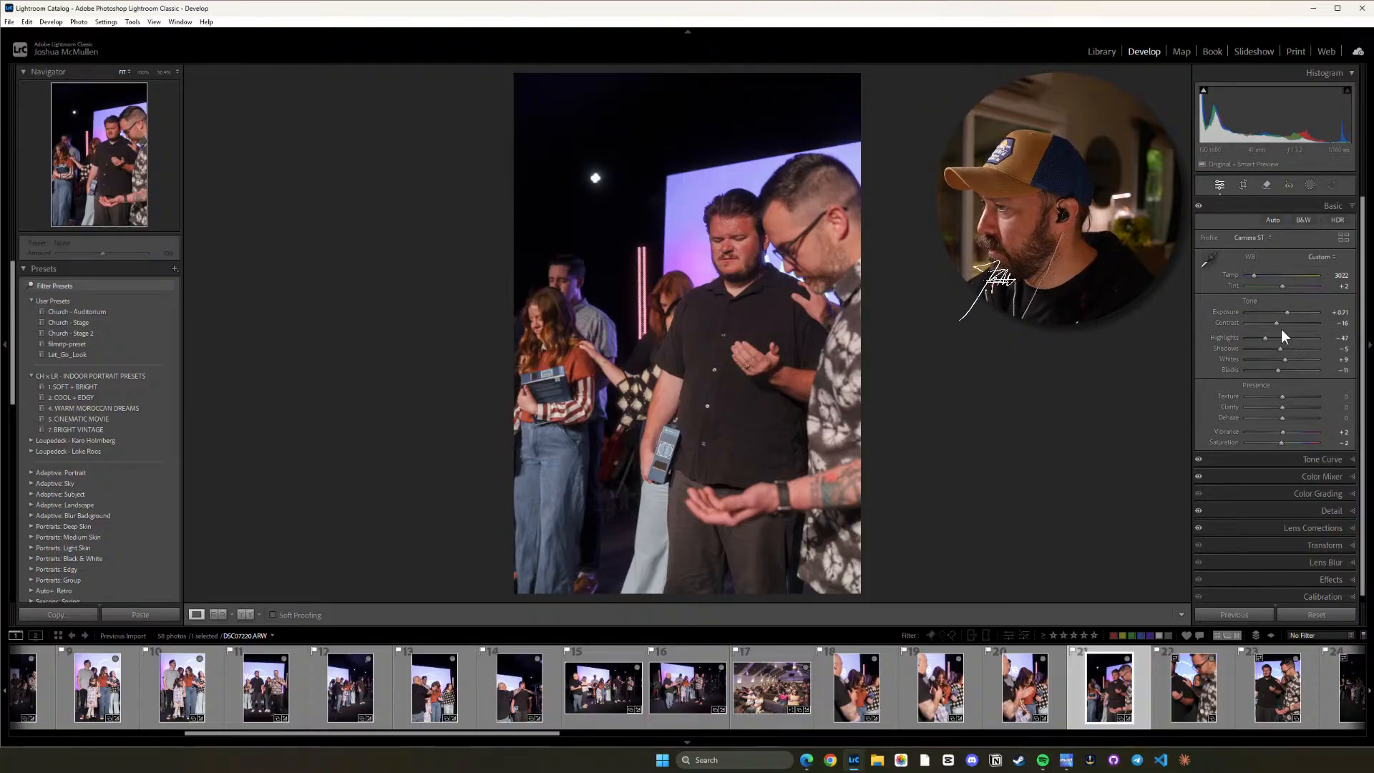
pyautogui.moveTo(1264, 337); pyautogui.dragTo(1274, 341)
pyautogui.click(763, 269)
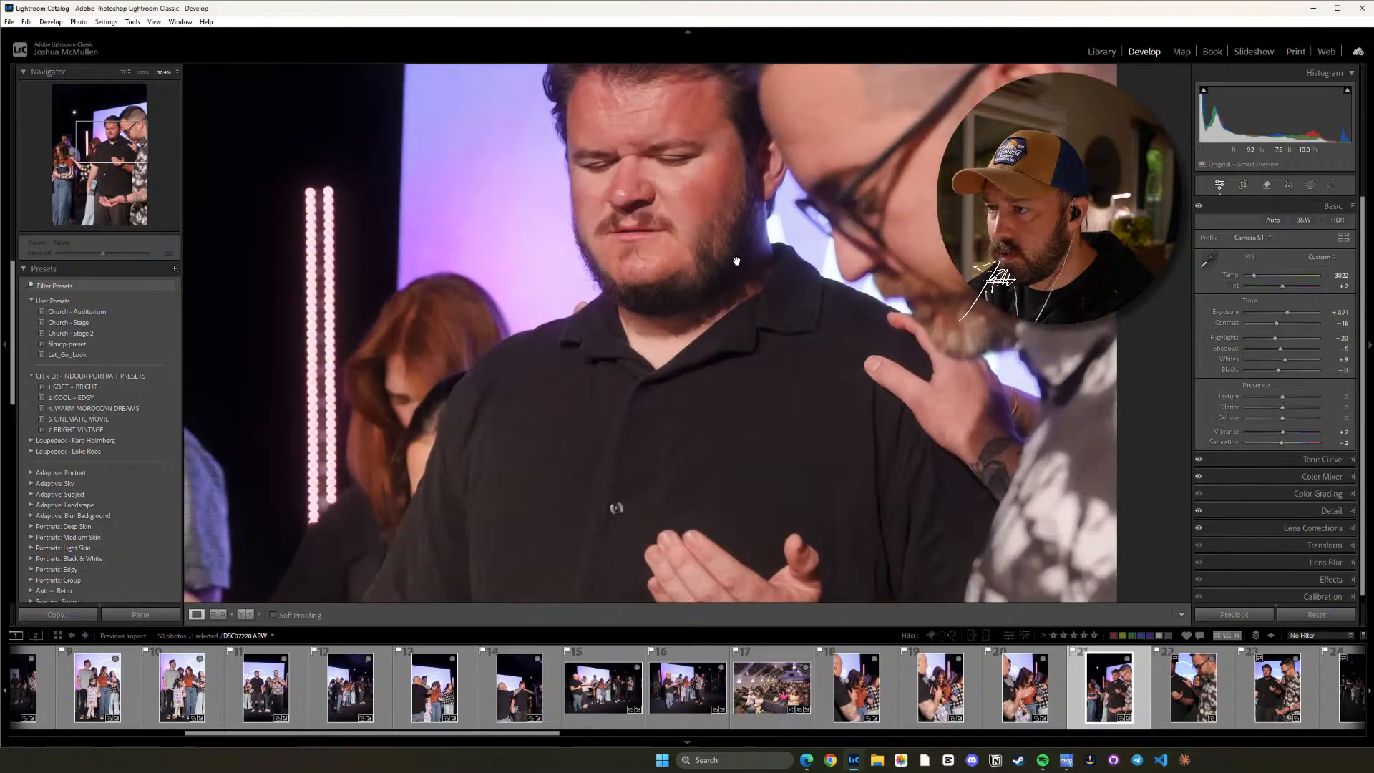
pyautogui.moveTo(676, 186); pyautogui.dragTo(727, 279)
pyautogui.click(768, 310)
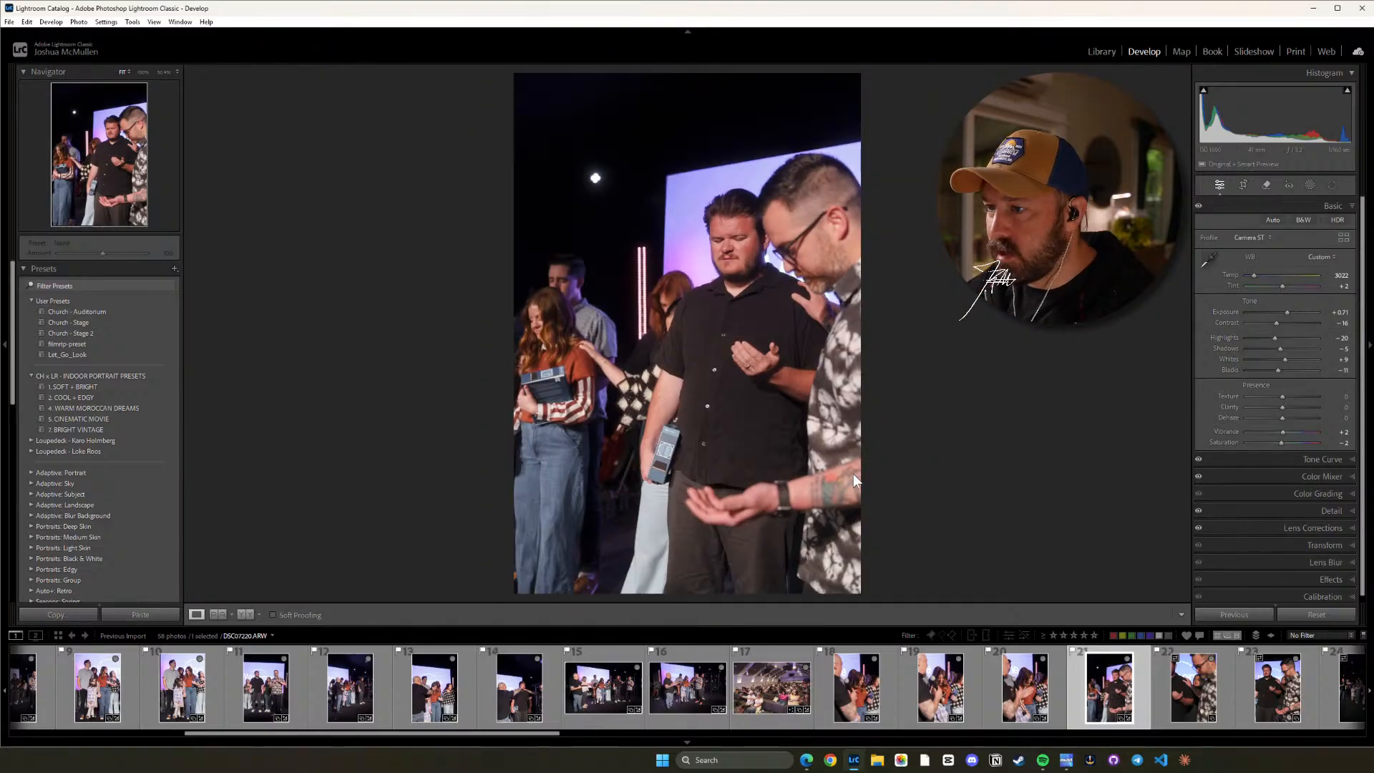
# Paste the copied settings onto photos 22, 23 and 24.
pyautogui.click(1195, 697)
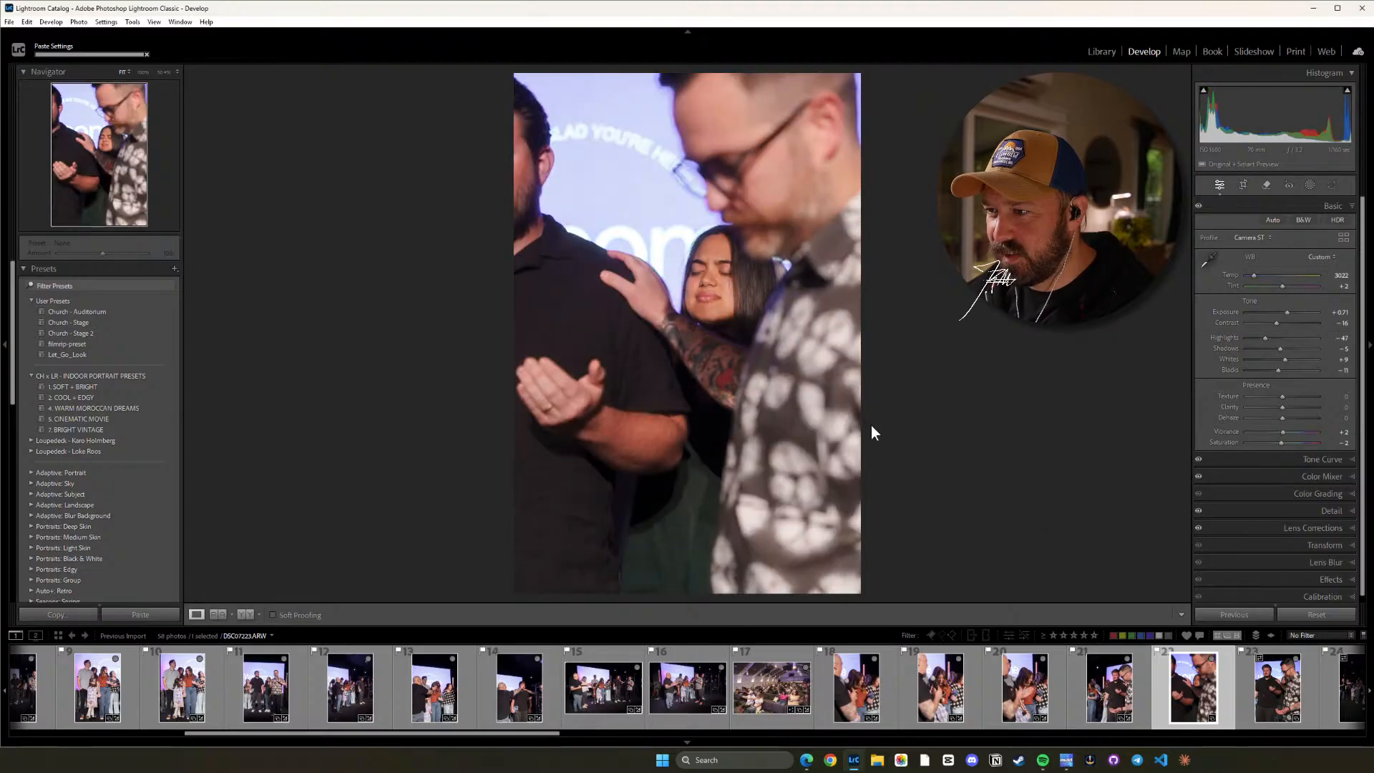
pyautogui.click(1278, 687)
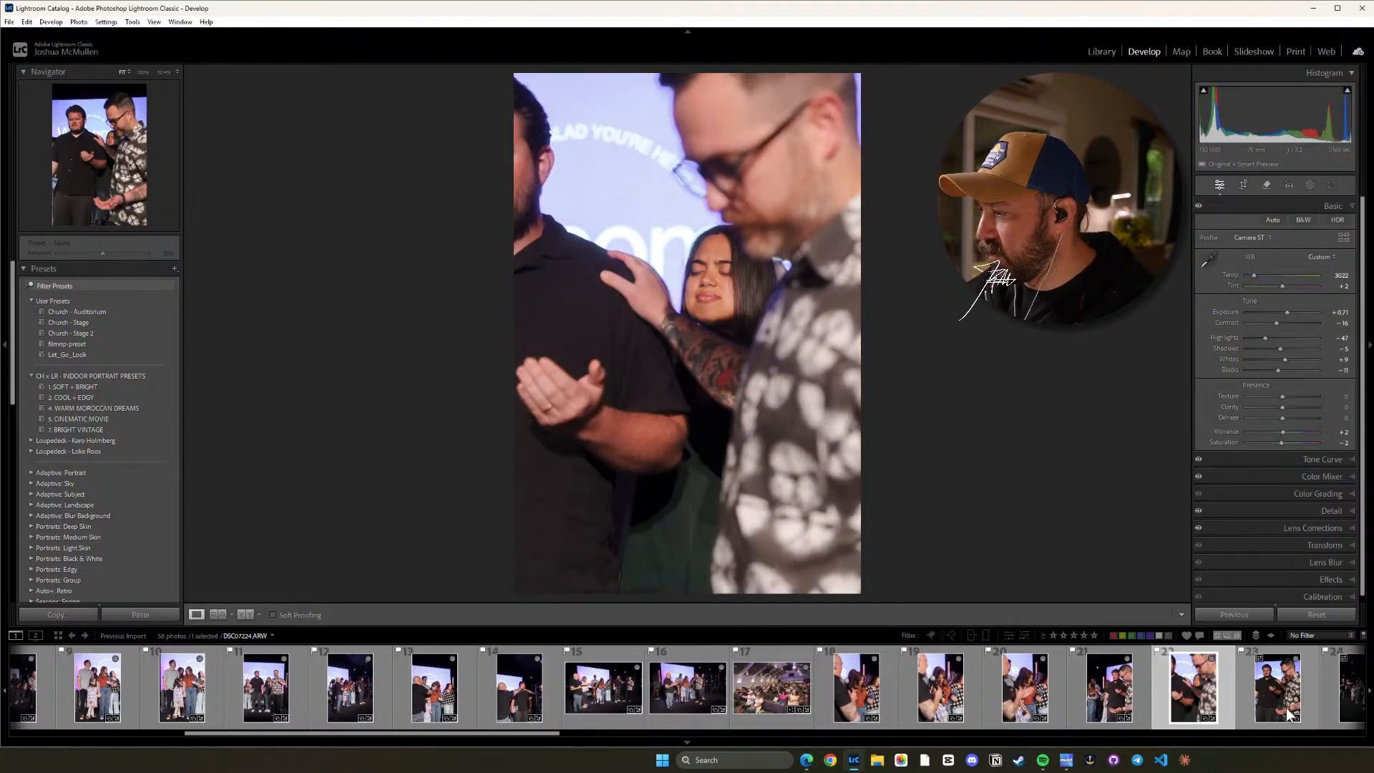
pyautogui.hotkey('ctrl', 'shift', 'v')
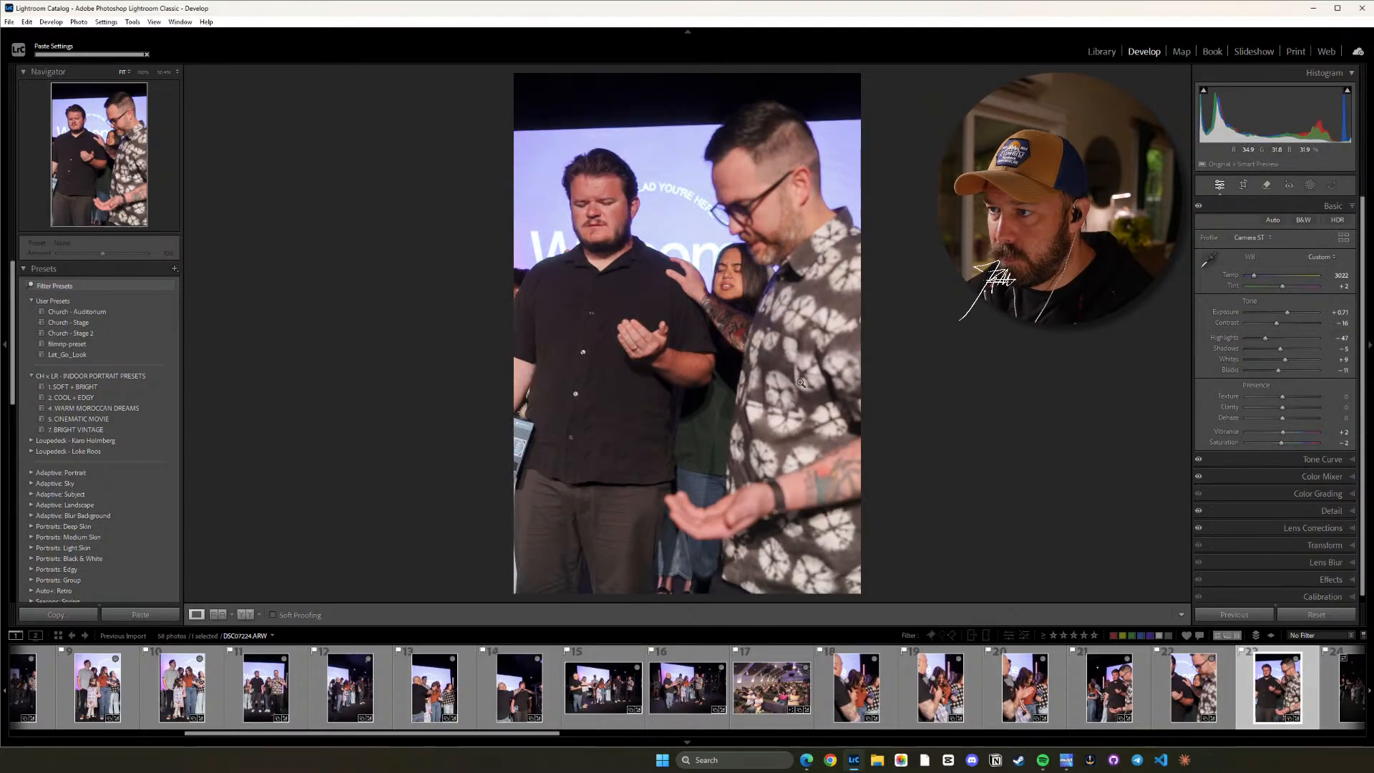
pyautogui.press('Right')
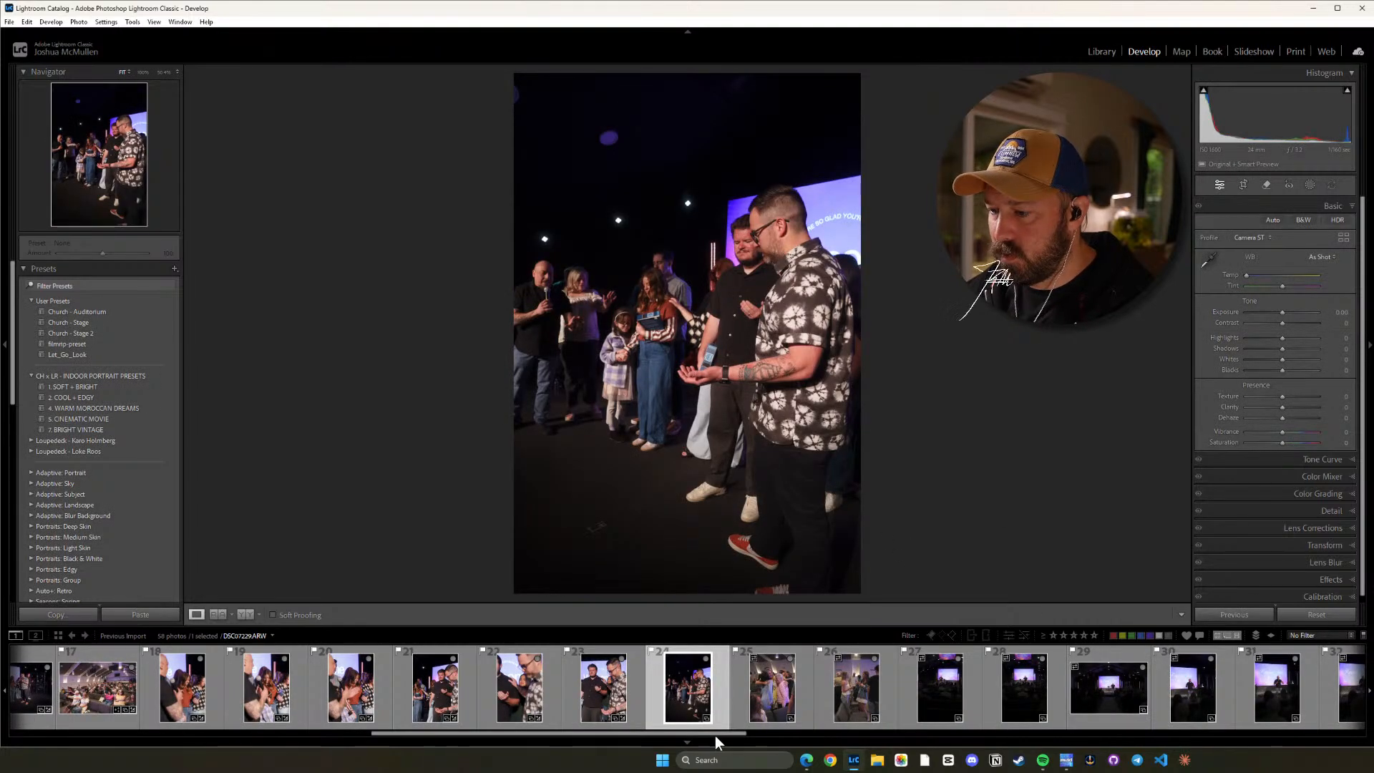
pyautogui.moveTo(715, 735); pyautogui.dragTo(839, 741)
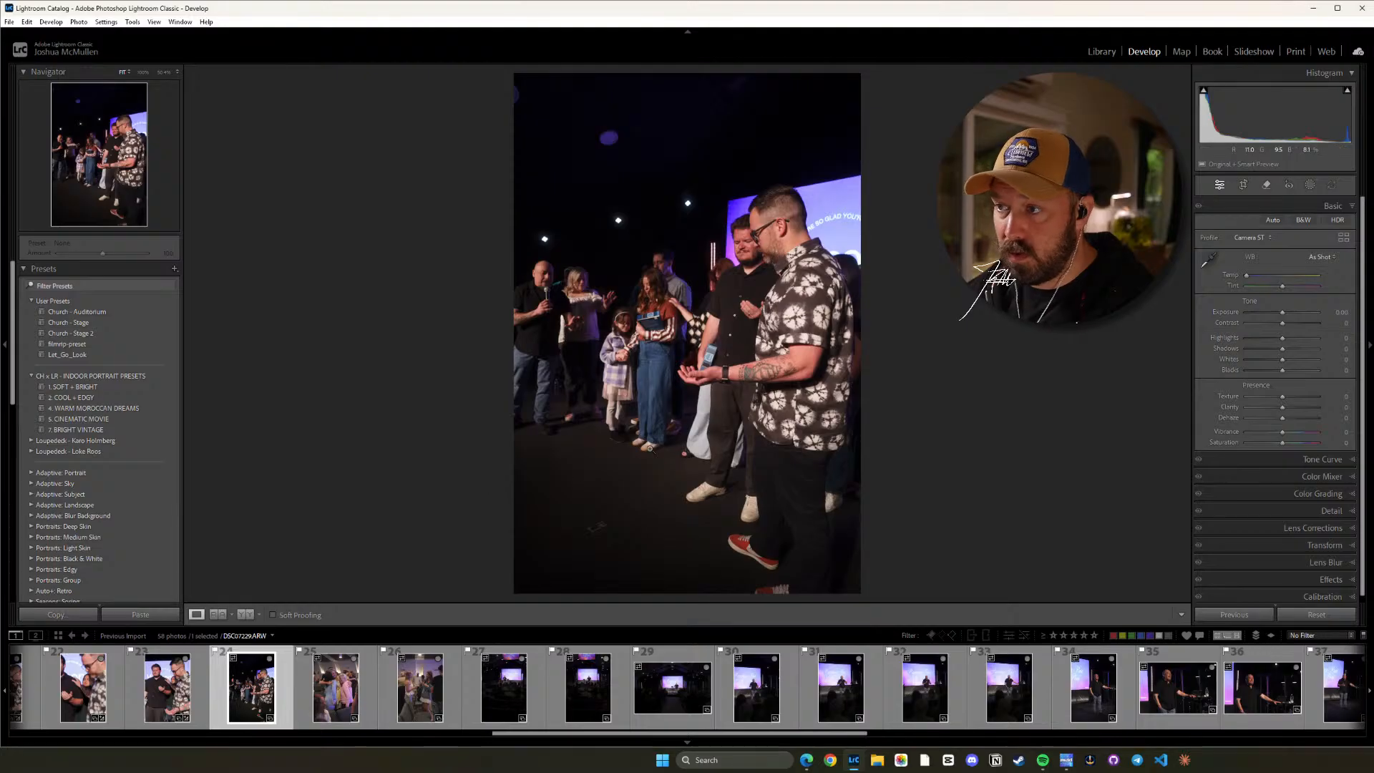
pyautogui.hotkey('ctrl', 'v')
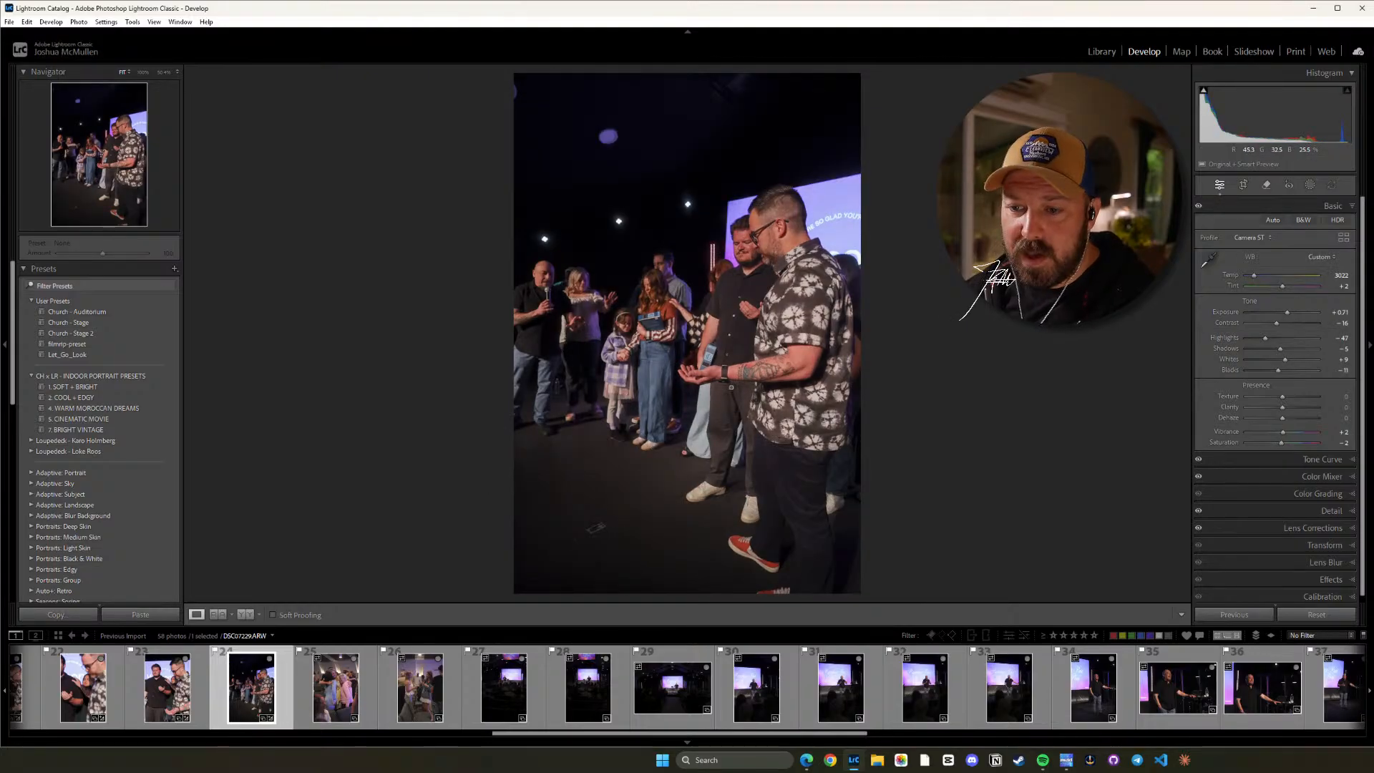
# Compare photo 24 with photo 23 and raise photo 24's Highlights to -16.
pyautogui.click(174, 694)
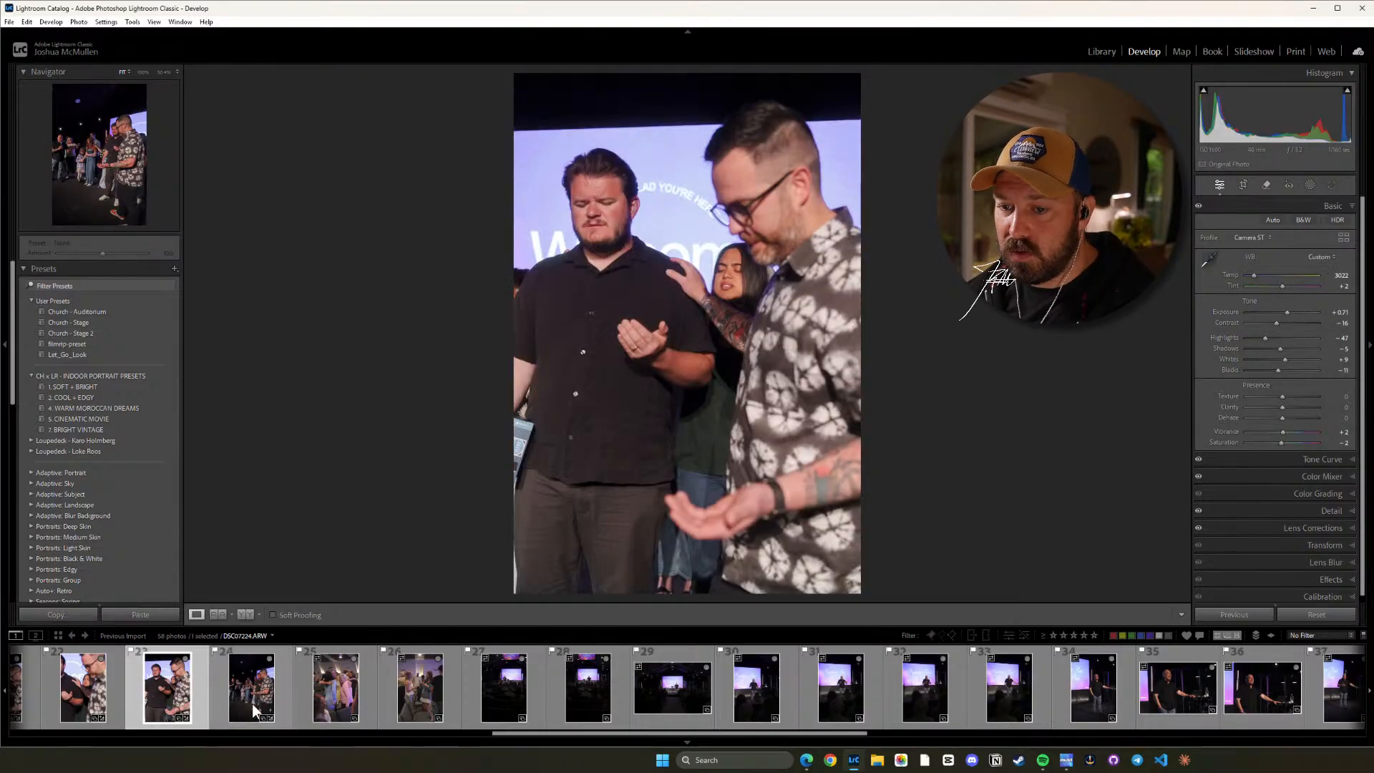
pyautogui.click(252, 702)
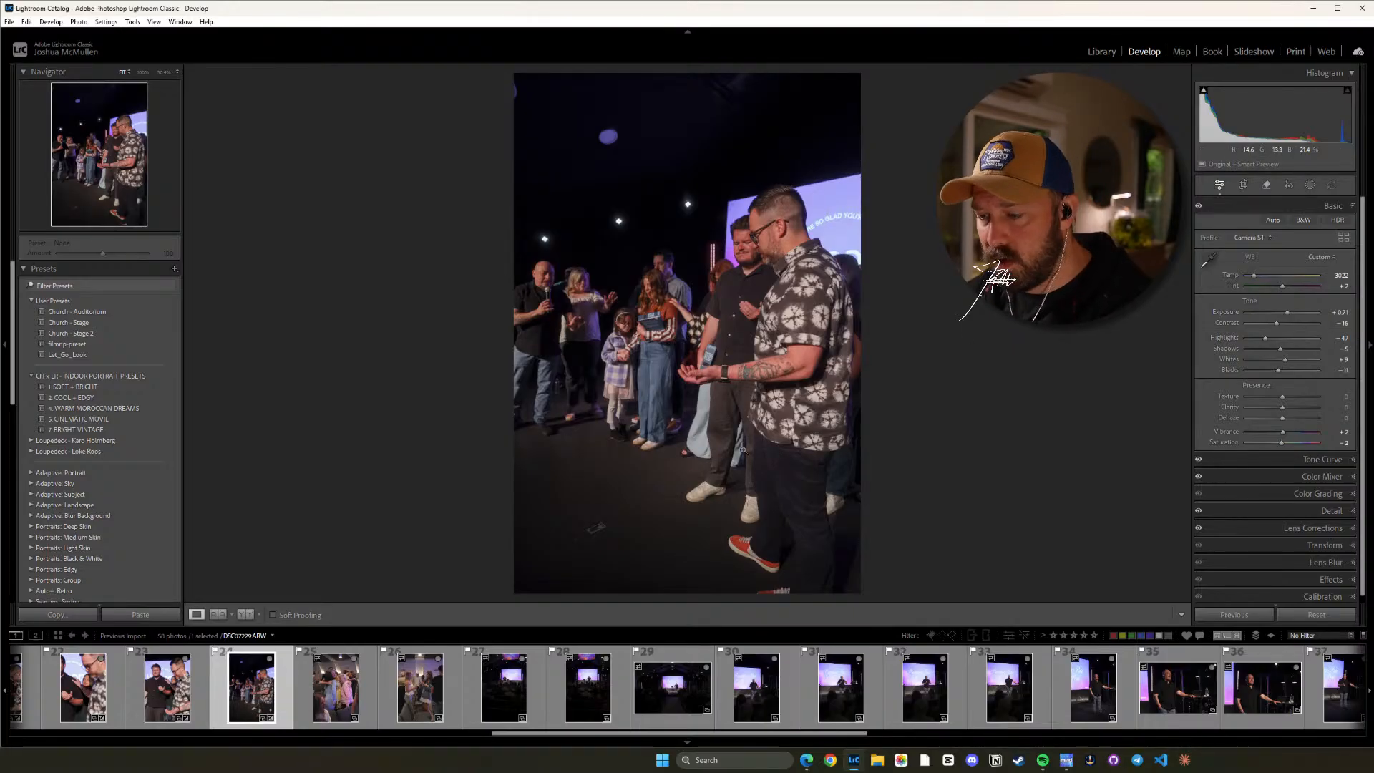
pyautogui.press('=')
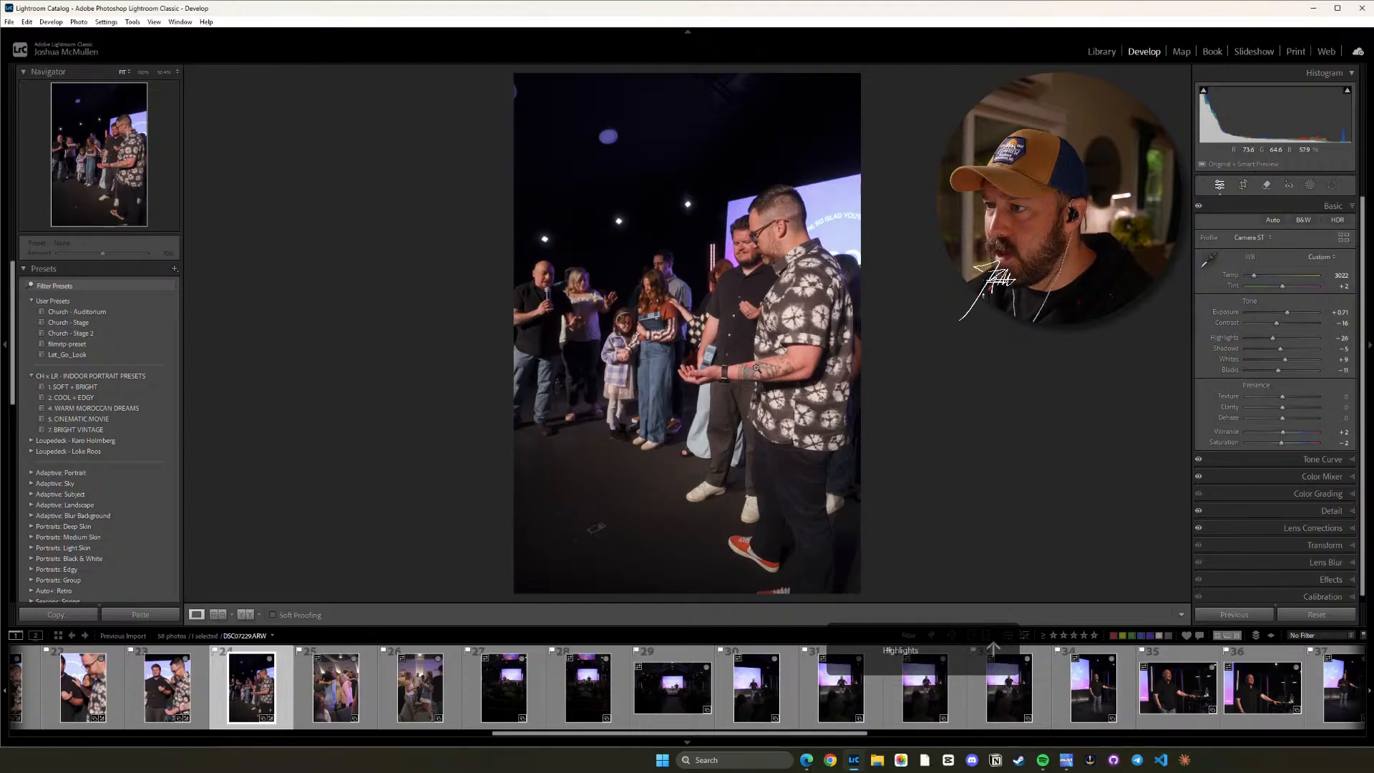
pyautogui.press('=')
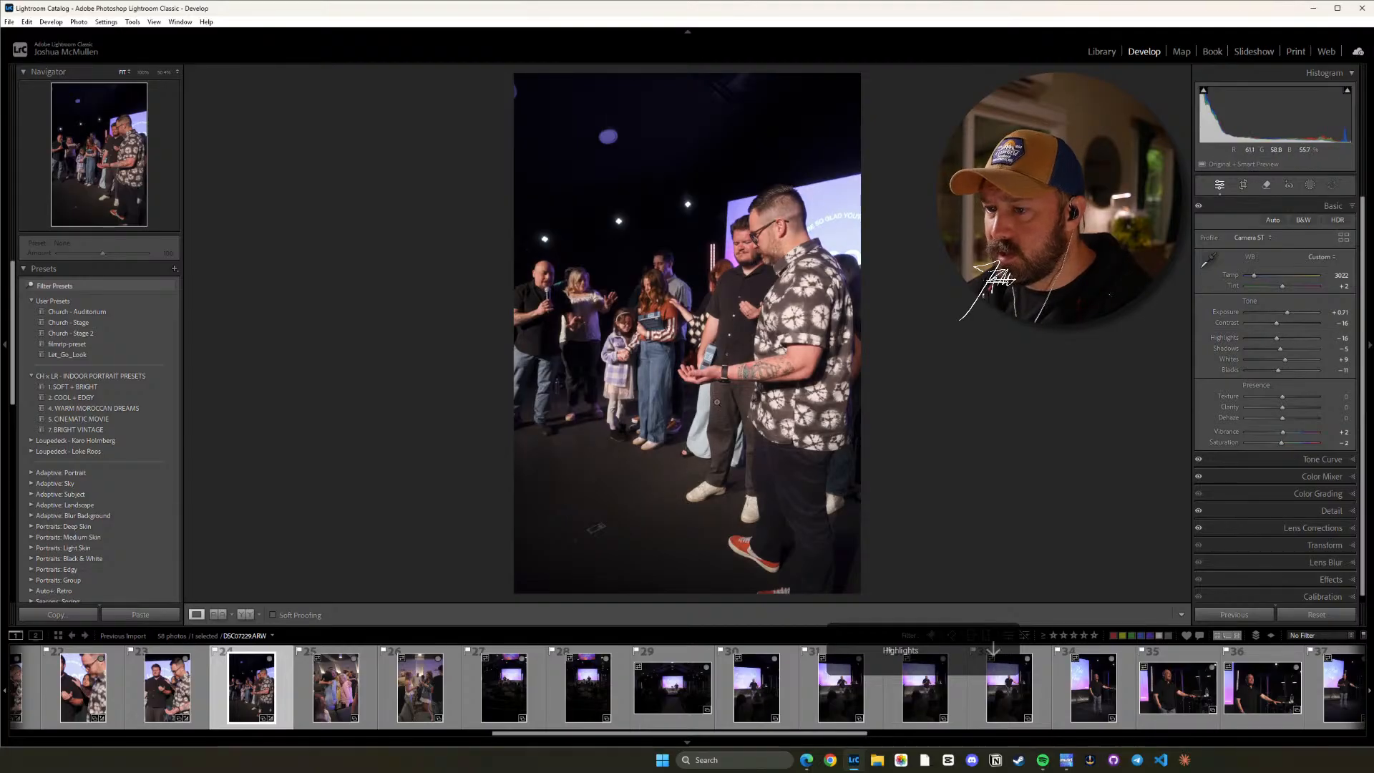
pyautogui.press('Left')
pyautogui.press('Right')
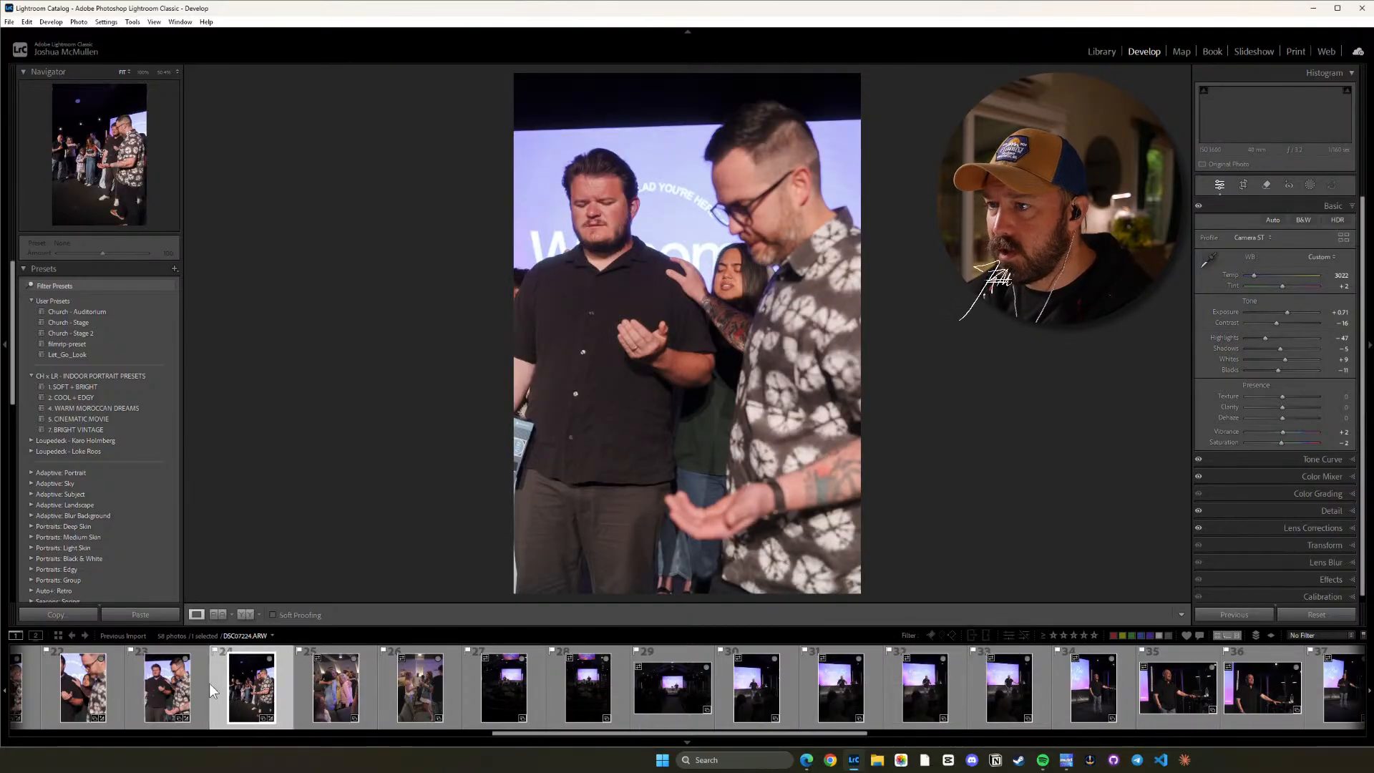
pyautogui.press('Left')
pyautogui.click(259, 700)
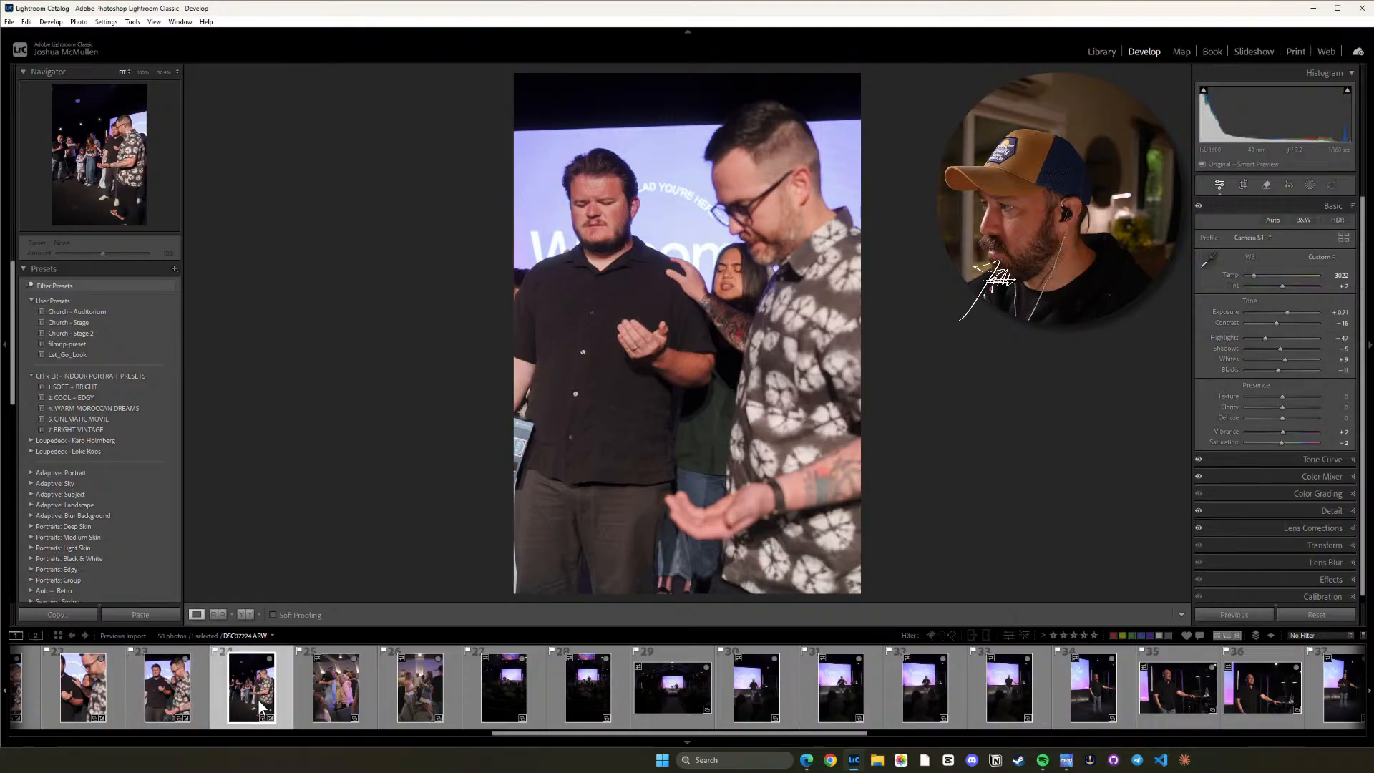
# Copy the settings of the auditorium crowd photo 17 with the Default subset and paste them onto photo 25 of the hugging women.
pyautogui.click(337, 700)
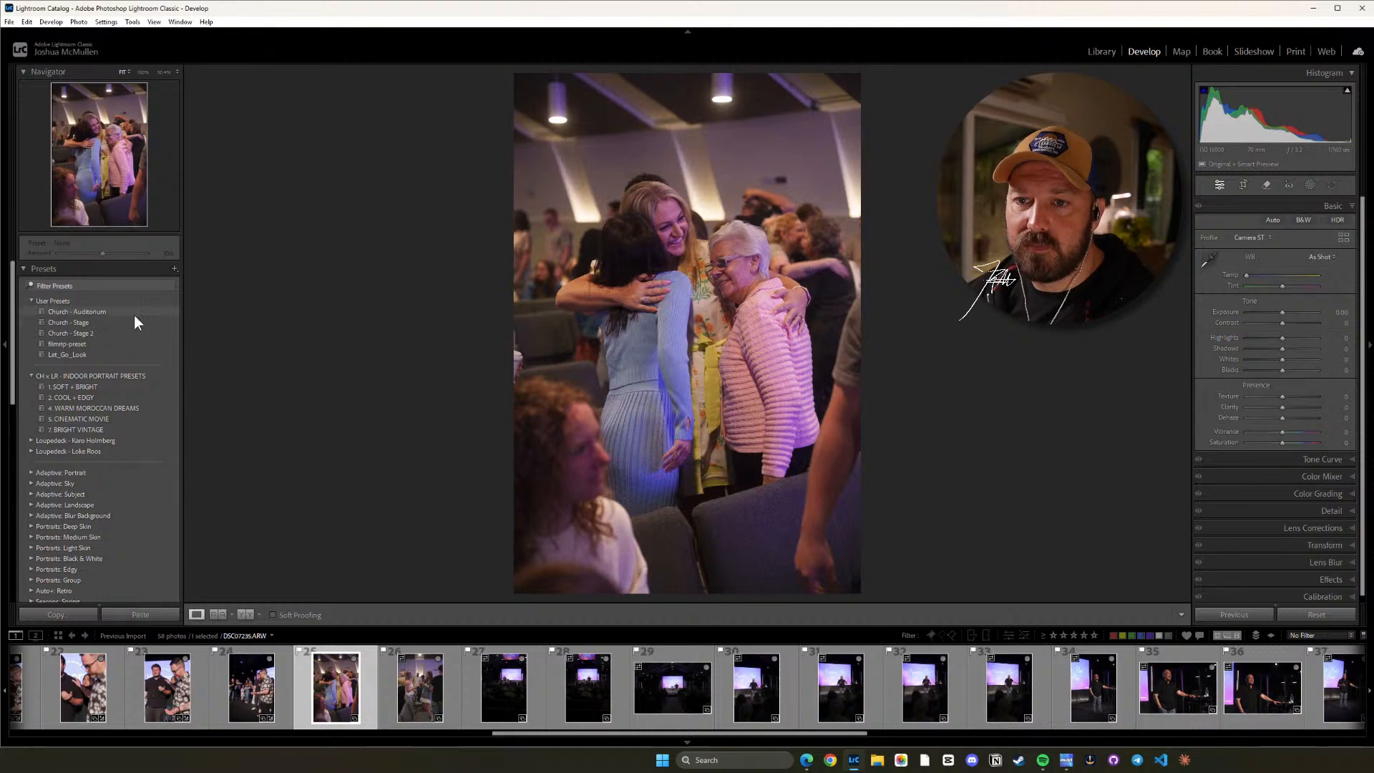
pyautogui.moveTo(134, 315)
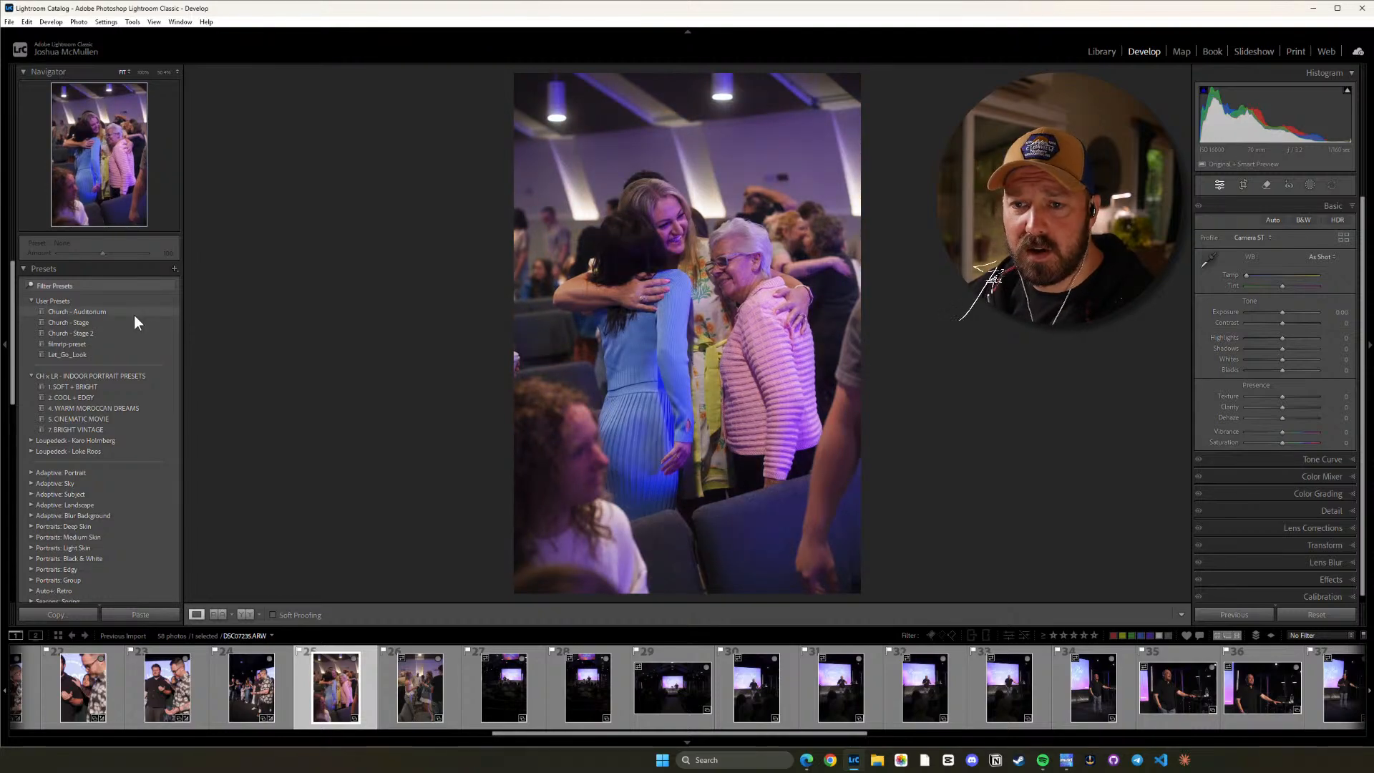
pyautogui.moveTo(556, 730); pyautogui.dragTo(350, 740)
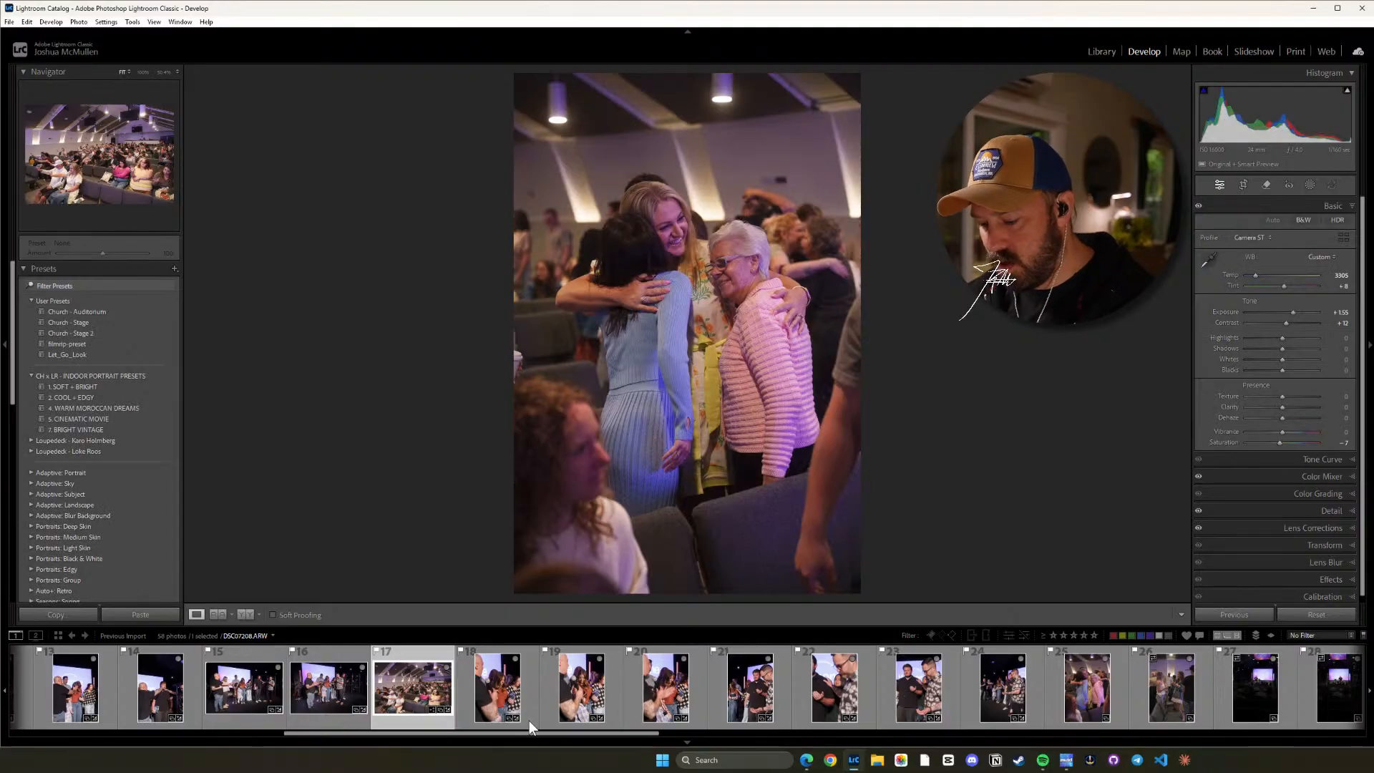
pyautogui.hotkey('ctrl', 'shift', 'c')
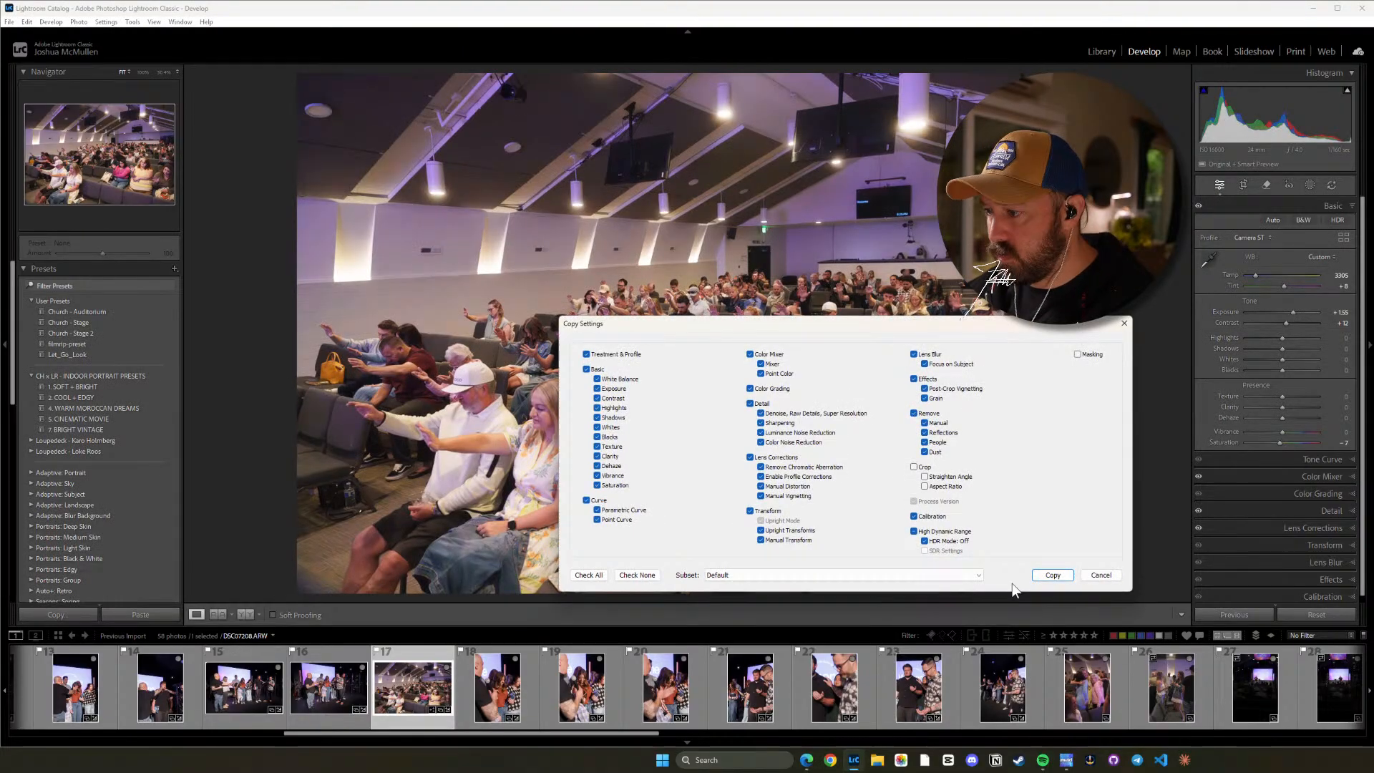
pyautogui.click(1052, 575)
pyautogui.moveTo(590, 732); pyautogui.dragTo(706, 731)
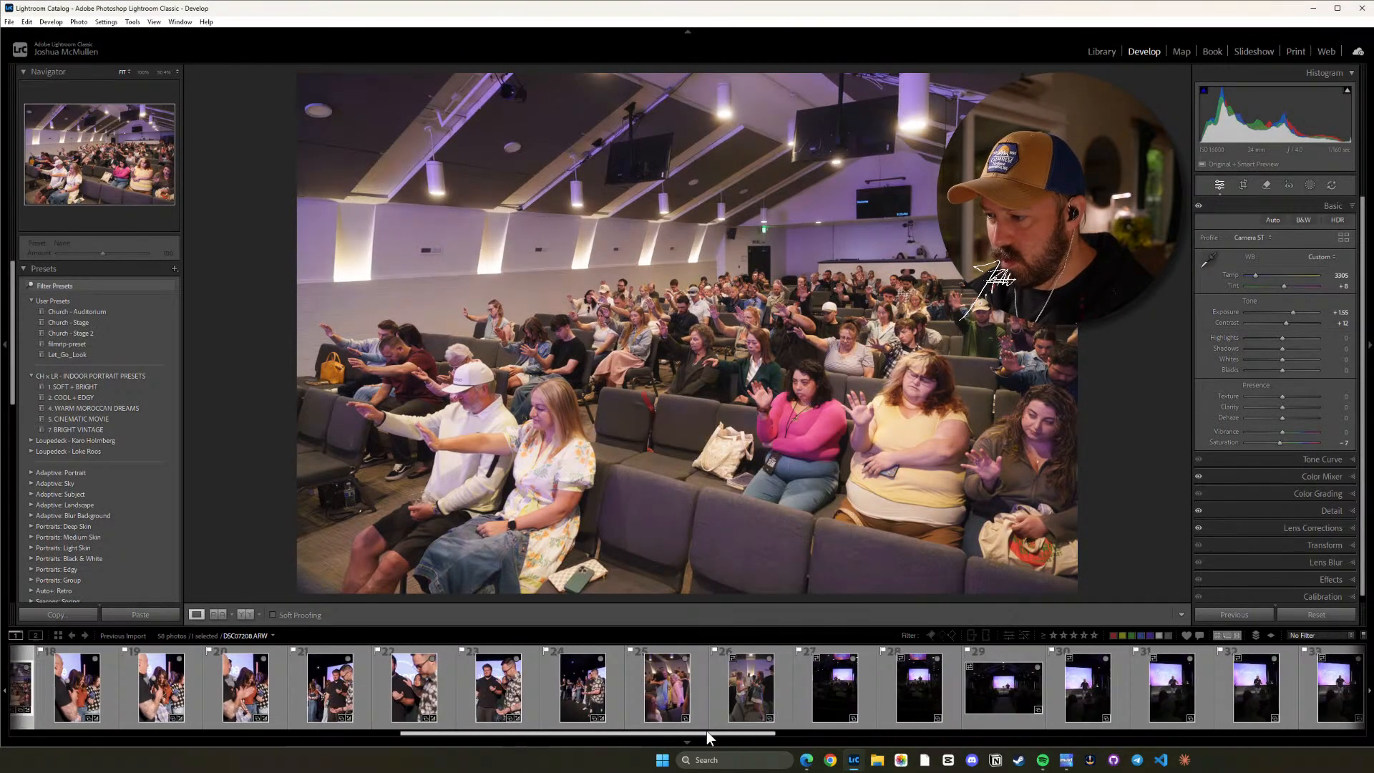
pyautogui.click(667, 687)
pyautogui.hotkey('ctrl', 'shift', 'v')
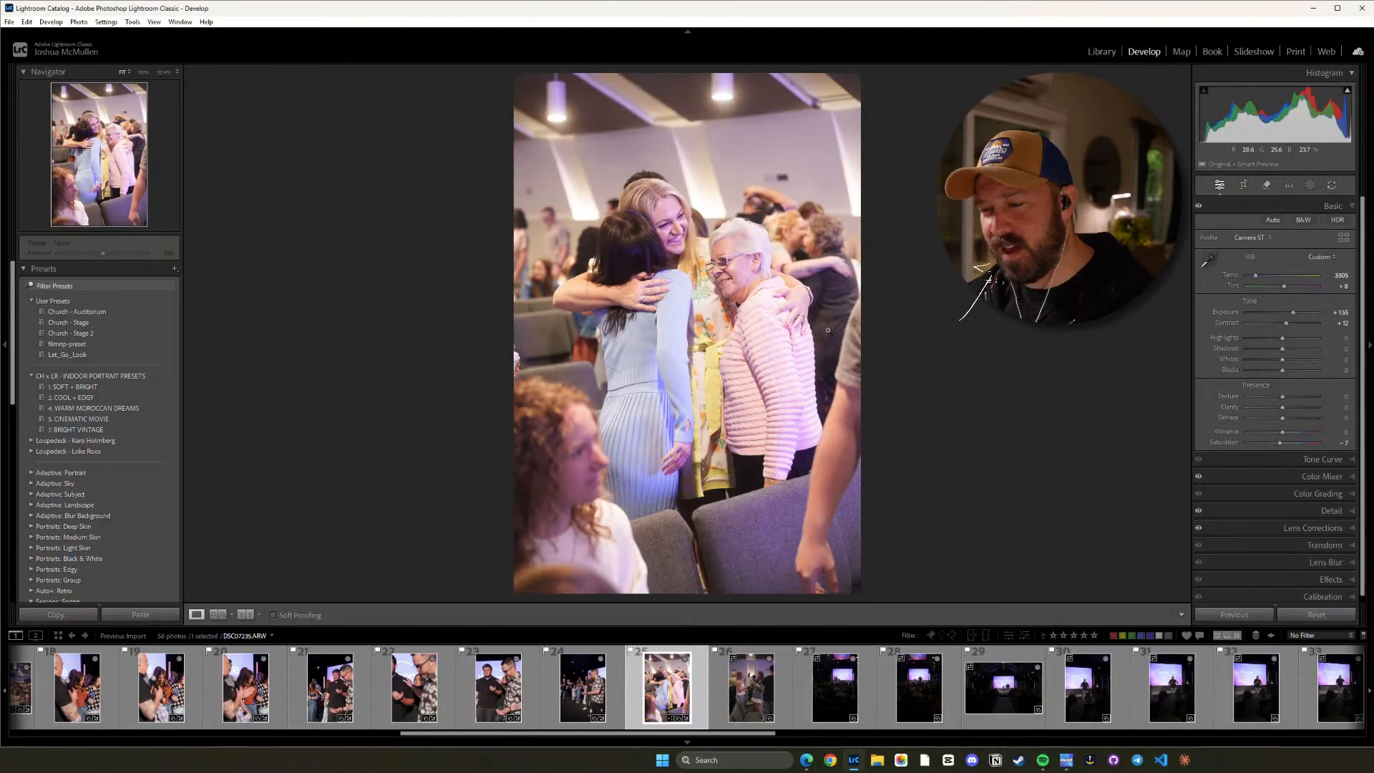
# Lower photo 25's Exposure to +0.55.
pyautogui.press('-')
pyautogui.press('-')
pyautogui.press('-')
pyautogui.press('-')
pyautogui.press('-')
pyautogui.press('-')
pyautogui.press('-')
pyautogui.press('-')
pyautogui.press('-')
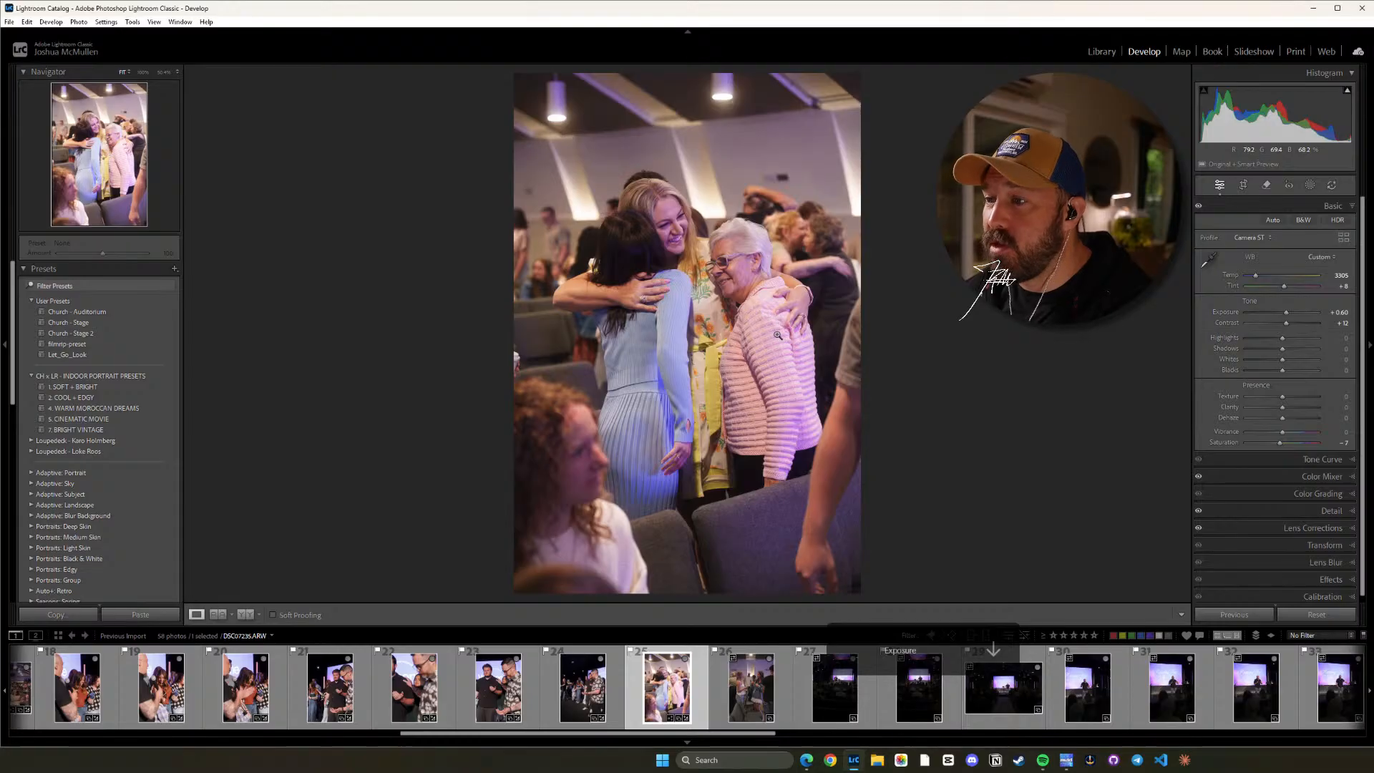
pyautogui.press('-')
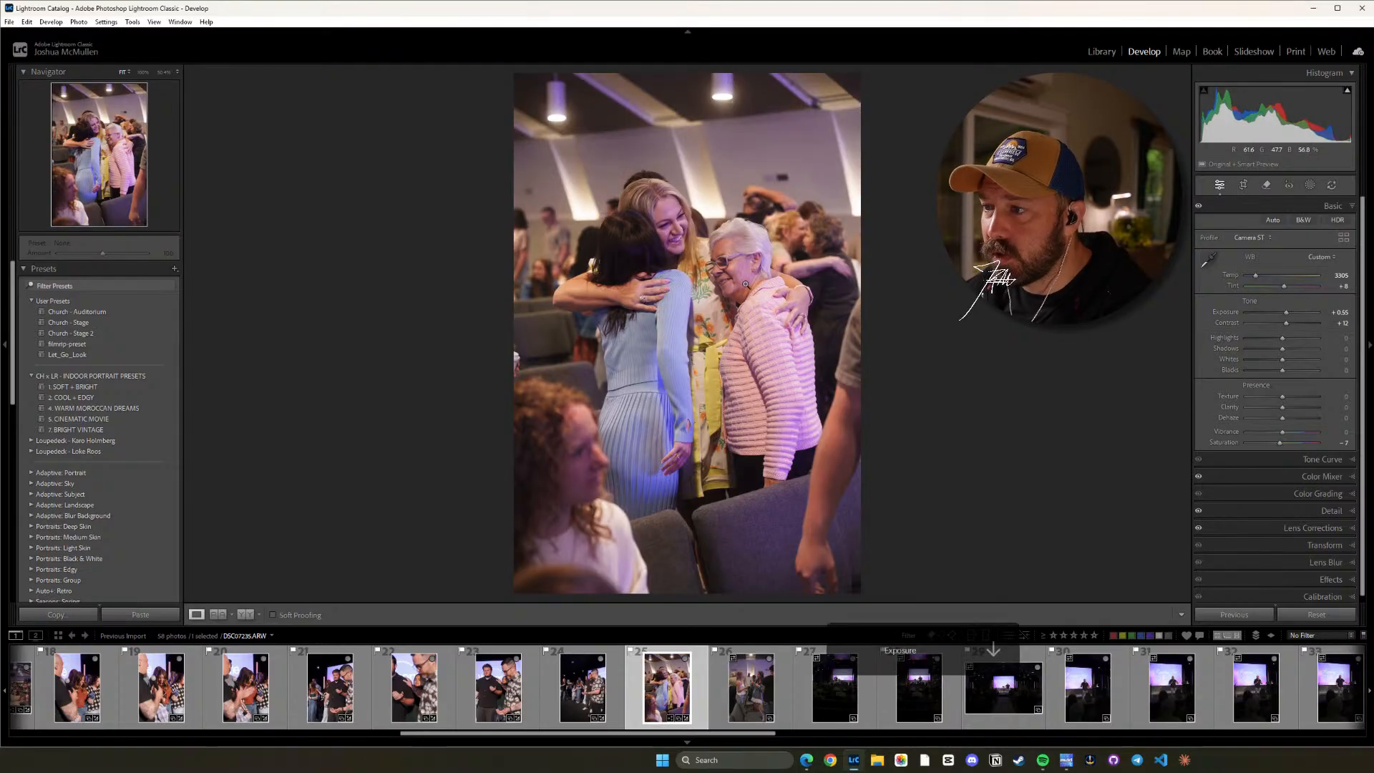
# Check the skin tones of the hugging women up close and set photo 25's Tint to -3.
pyautogui.click(744, 284)
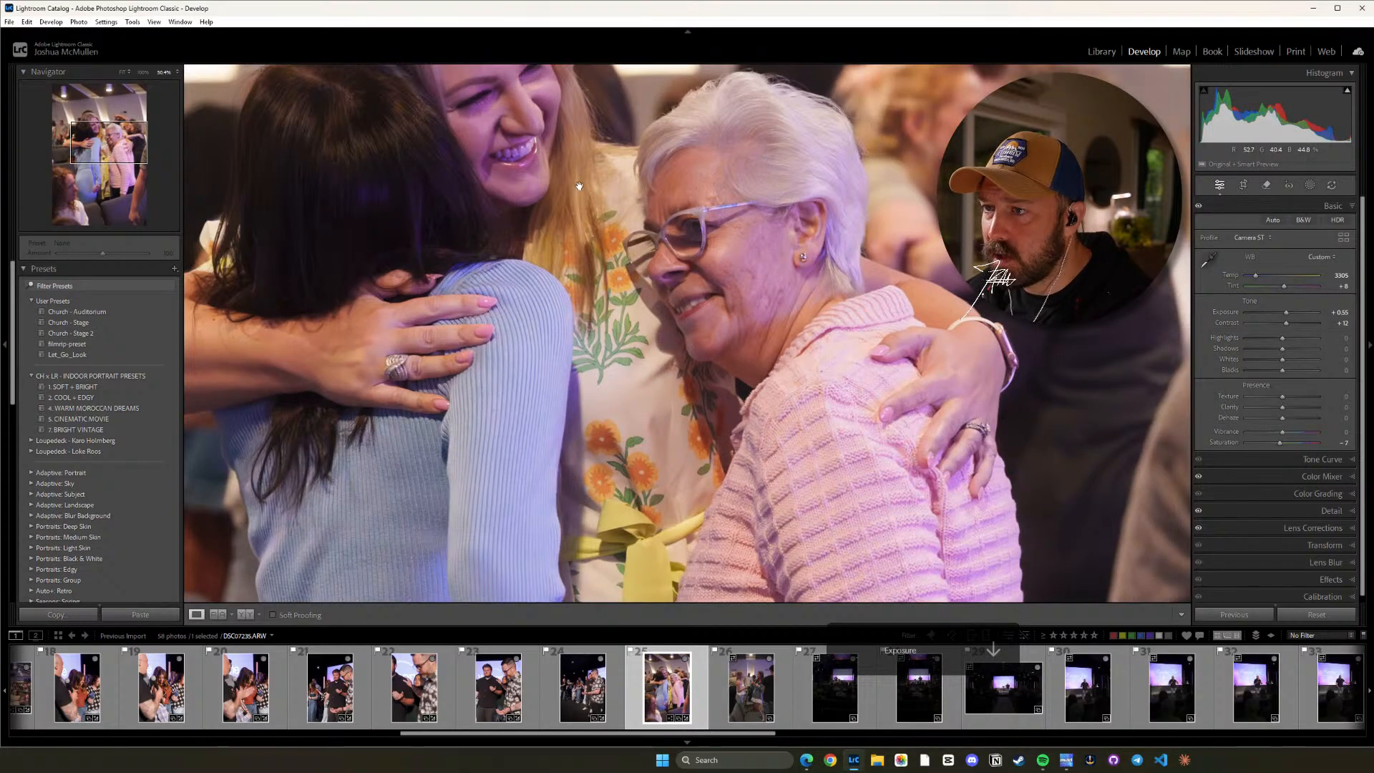
pyautogui.moveTo(579, 186); pyautogui.dragTo(677, 349)
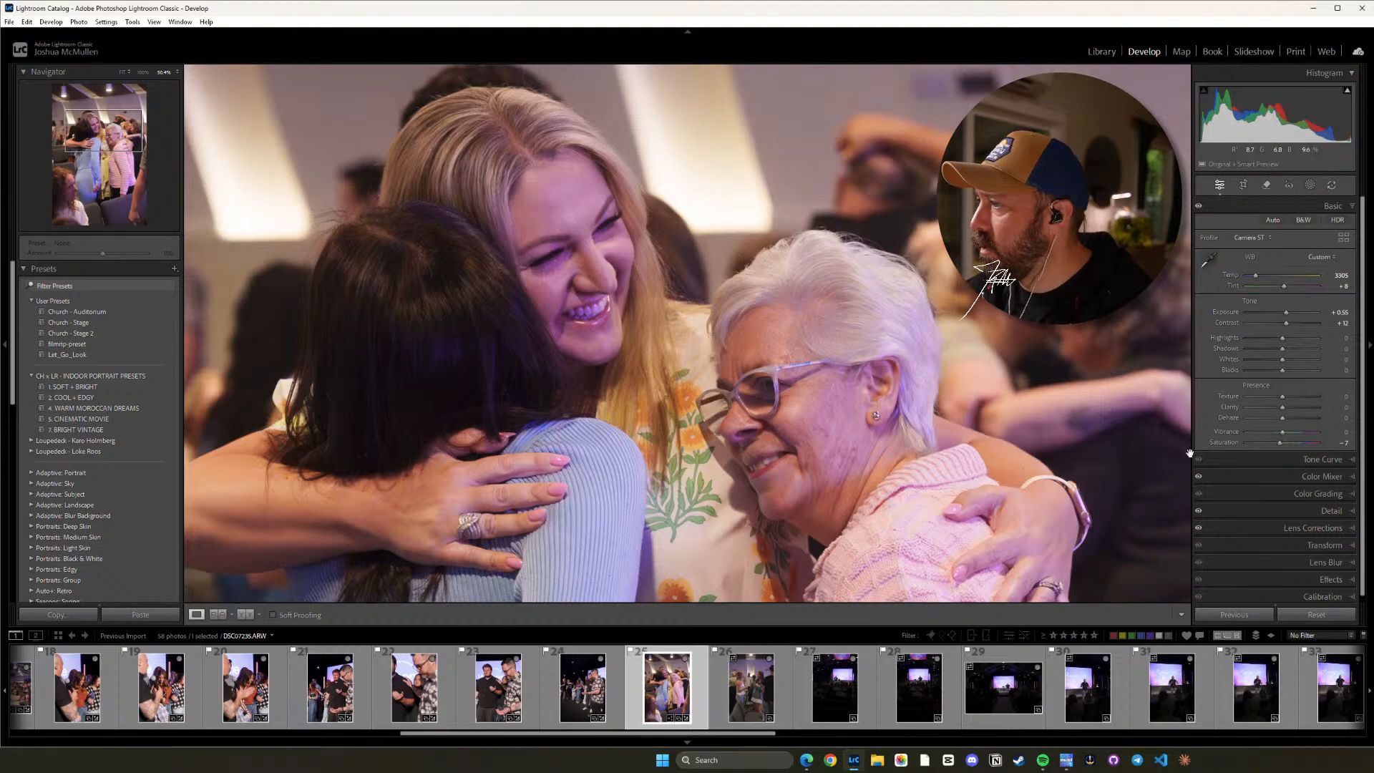
pyautogui.moveTo(1284, 285); pyautogui.dragTo(1282, 284)
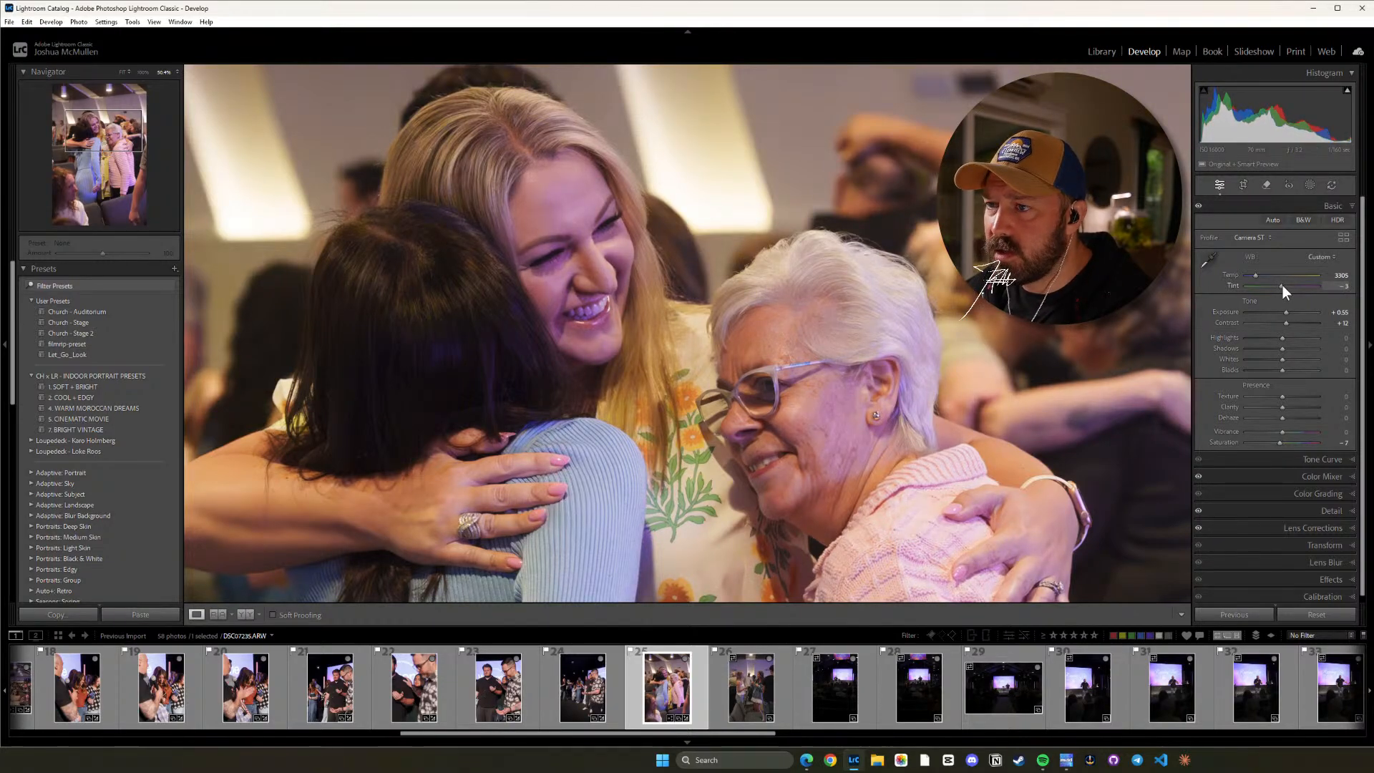
pyautogui.click(773, 324)
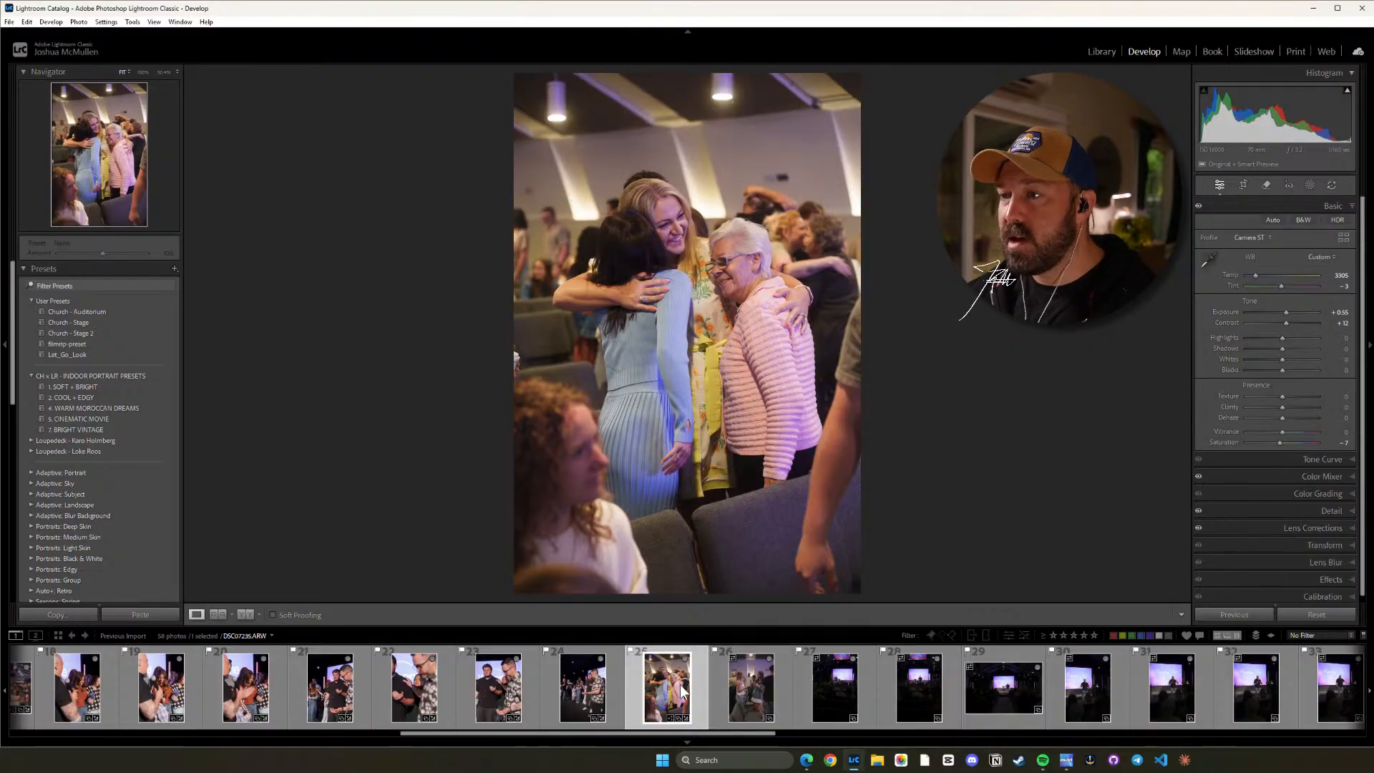
# Copy photo 25's settings with the Default subset and paste them onto photo 26 of the women talking.
pyautogui.hotkey('ctrl', 'shift', 'c')
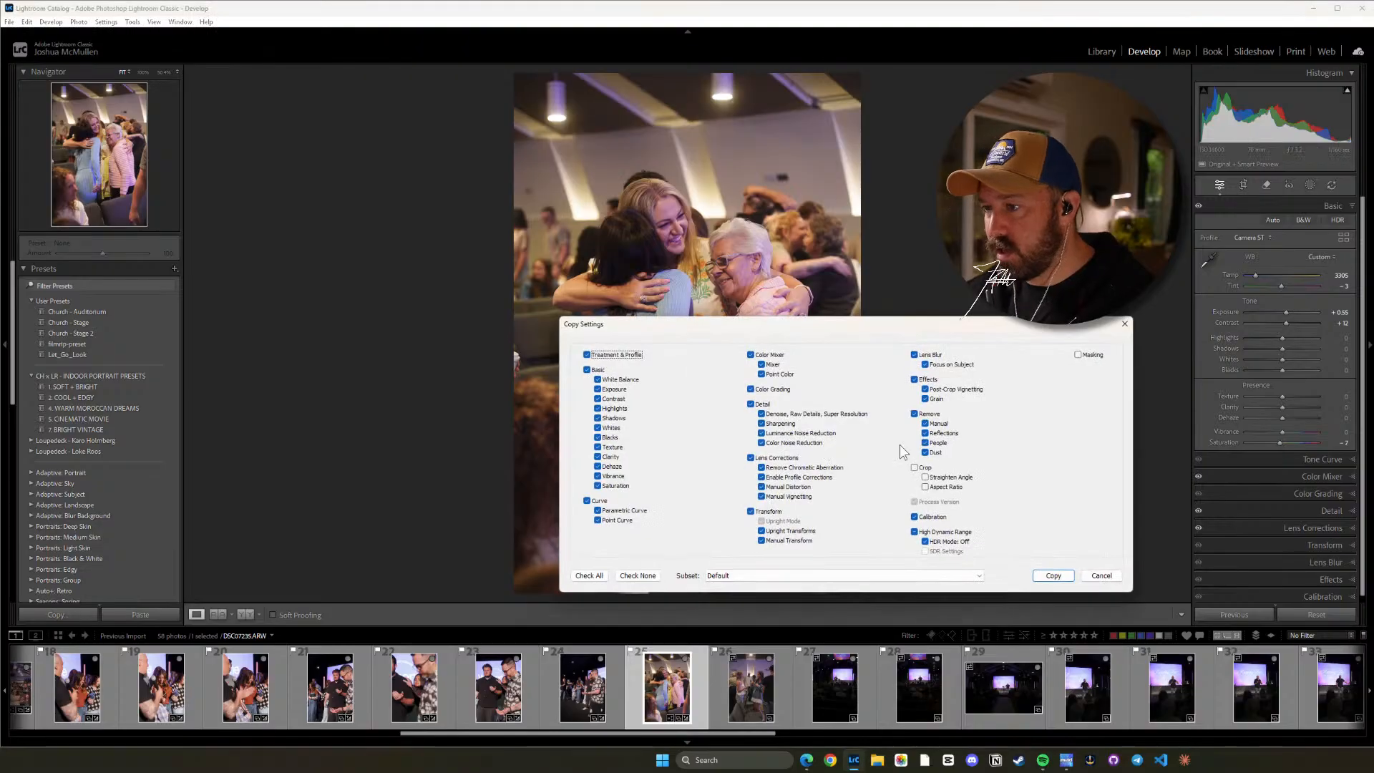
pyautogui.click(1052, 575)
pyautogui.click(751, 687)
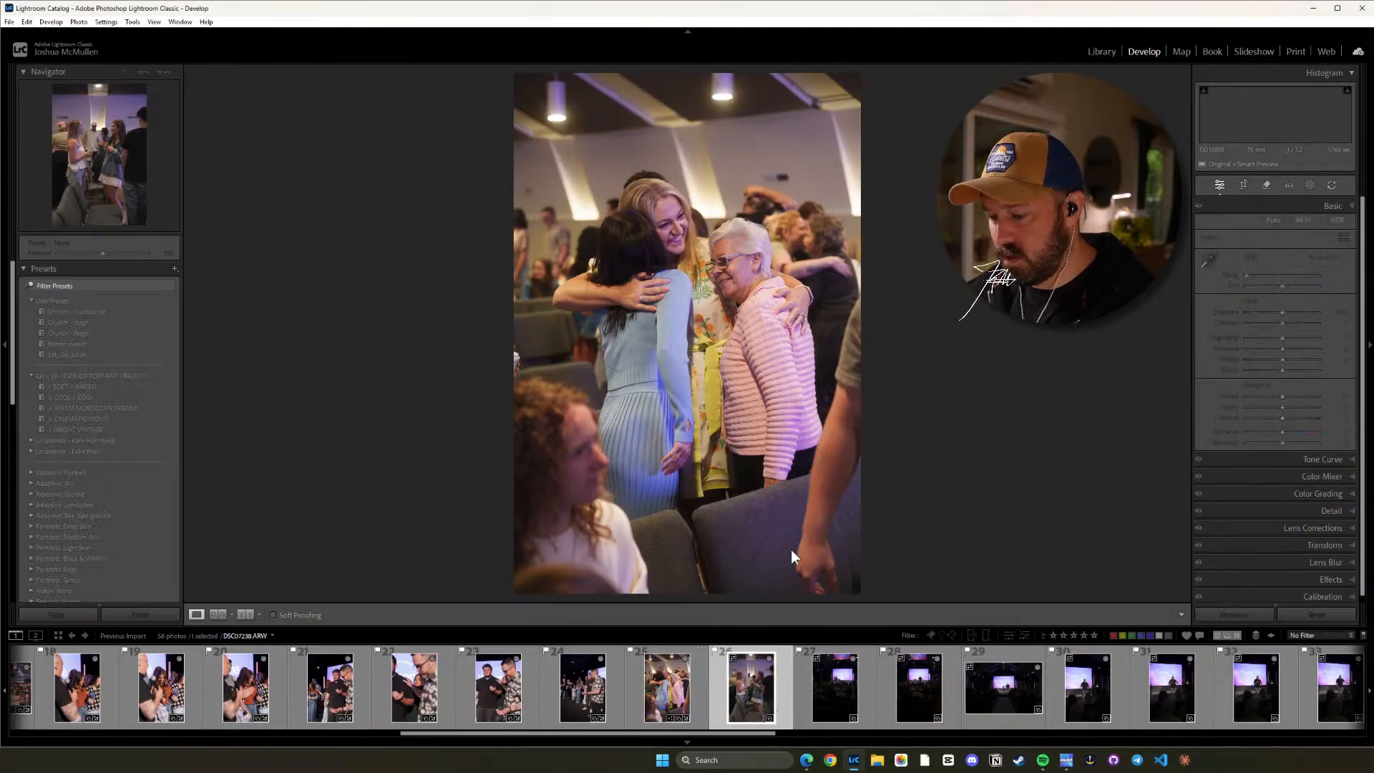
pyautogui.hotkey('ctrl', 'shift', 'v')
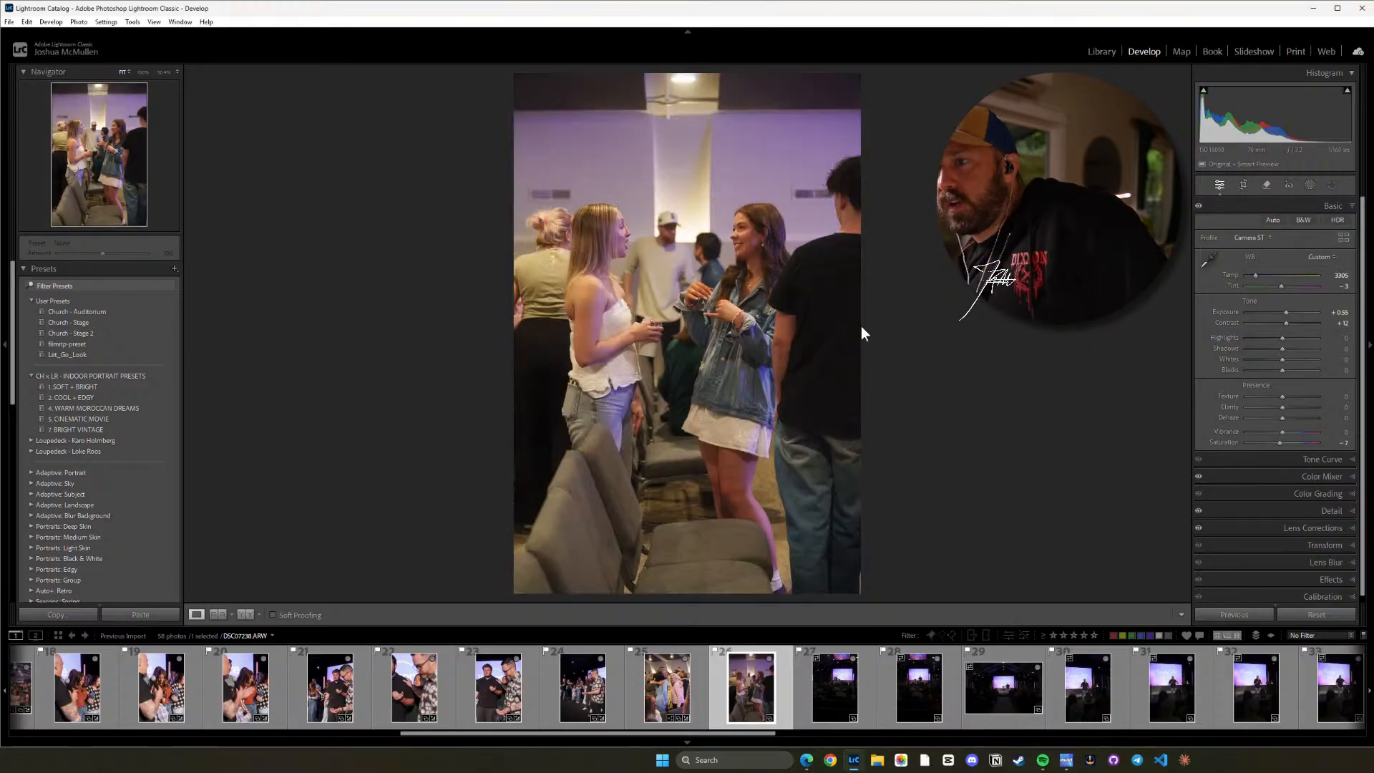
# Inspect the woman's face in photo 26 up close and lower the Denoise amount to 28.
pyautogui.click(798, 339)
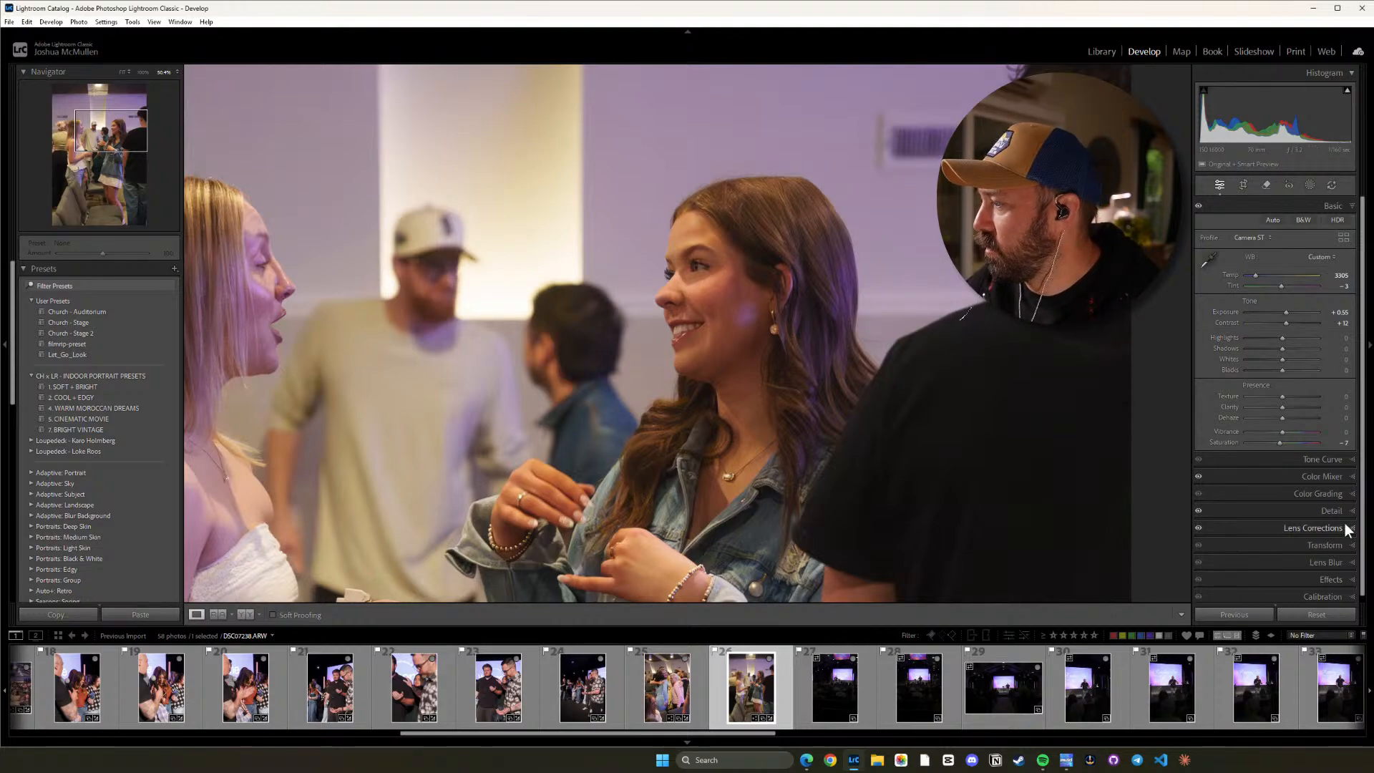
pyautogui.click(1345, 494)
pyautogui.click(1344, 509)
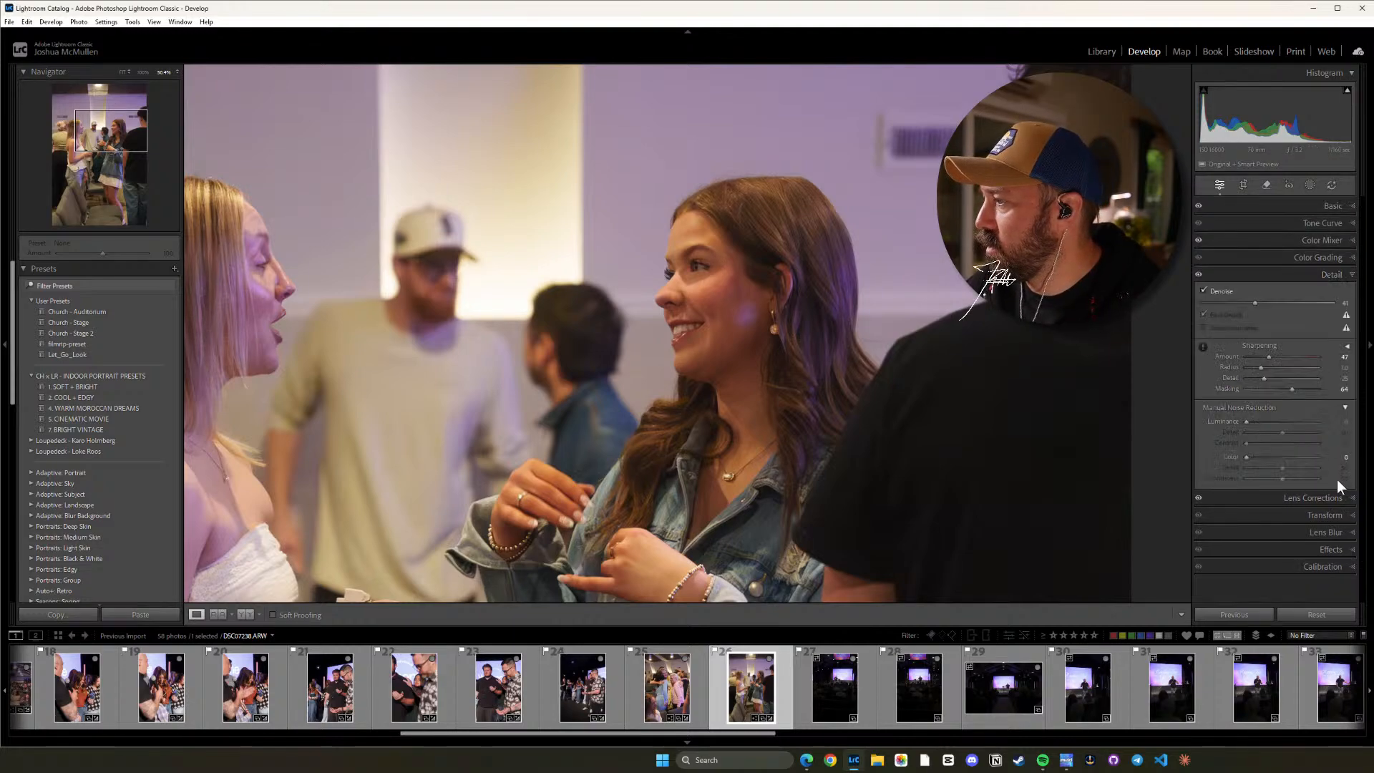
pyautogui.moveTo(1255, 302); pyautogui.dragTo(1243, 303)
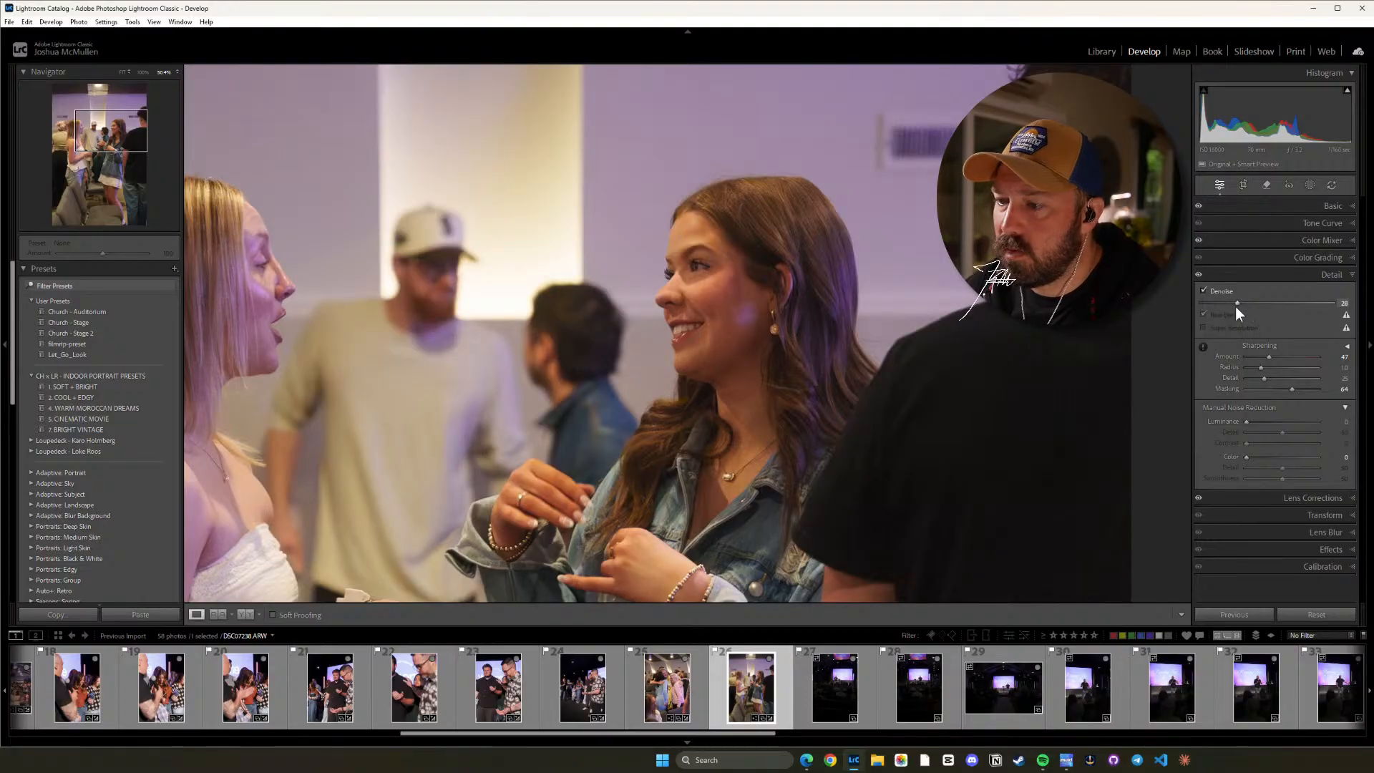
# Set the Denoise amount to 29 on photo 25 and to about 11 on photo 26.
pyautogui.click(704, 691)
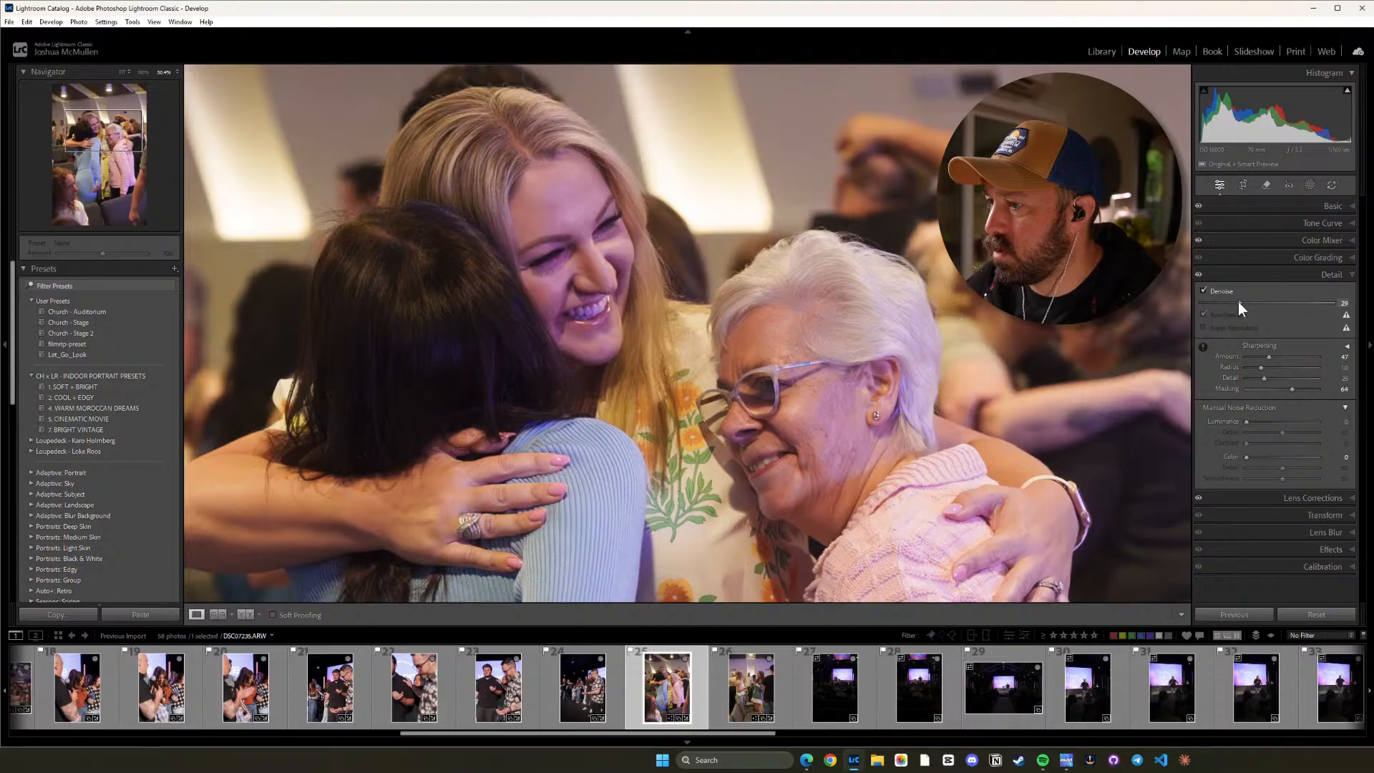
pyautogui.moveTo(1234, 301)
pyautogui.mouseDown()
pyautogui.moveTo(1218, 299)
pyautogui.moveTo(1238, 300)
pyautogui.mouseUp()
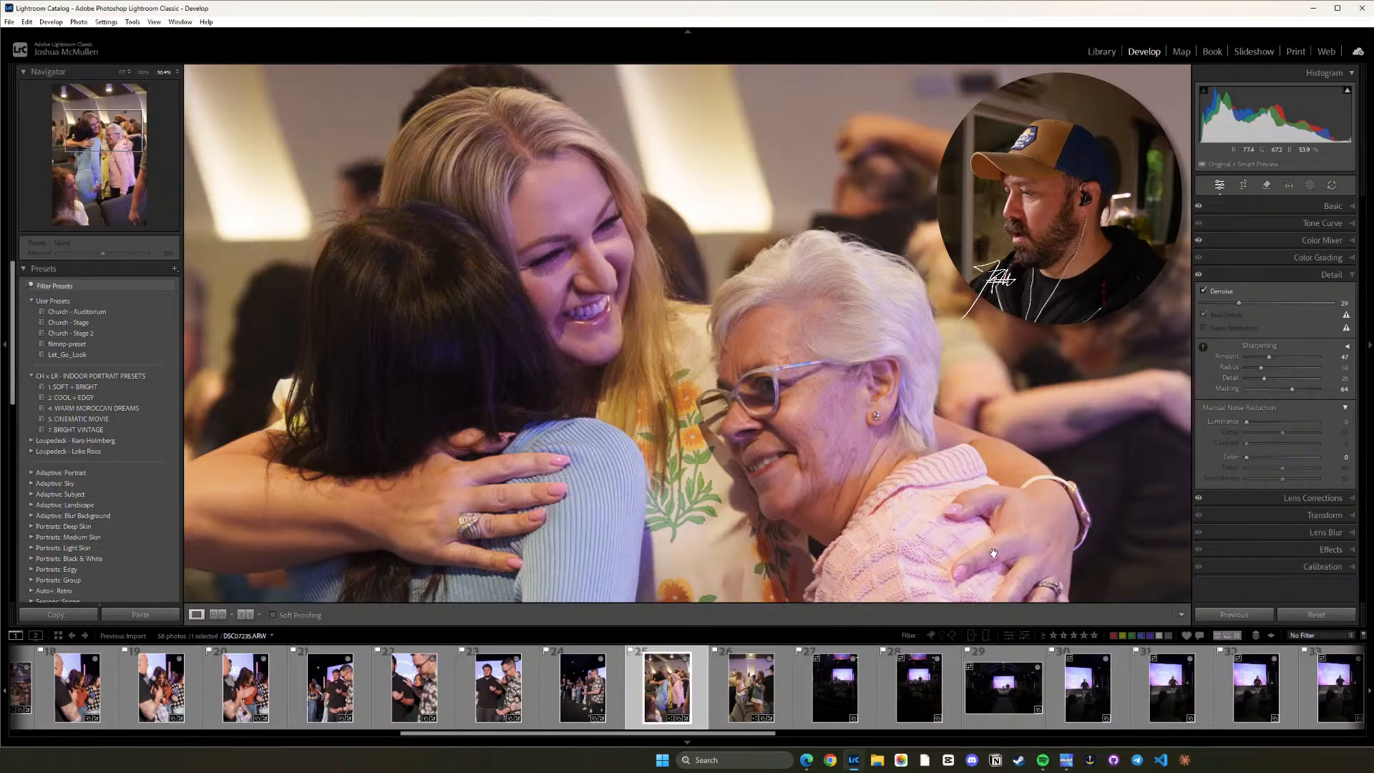
pyautogui.click(784, 655)
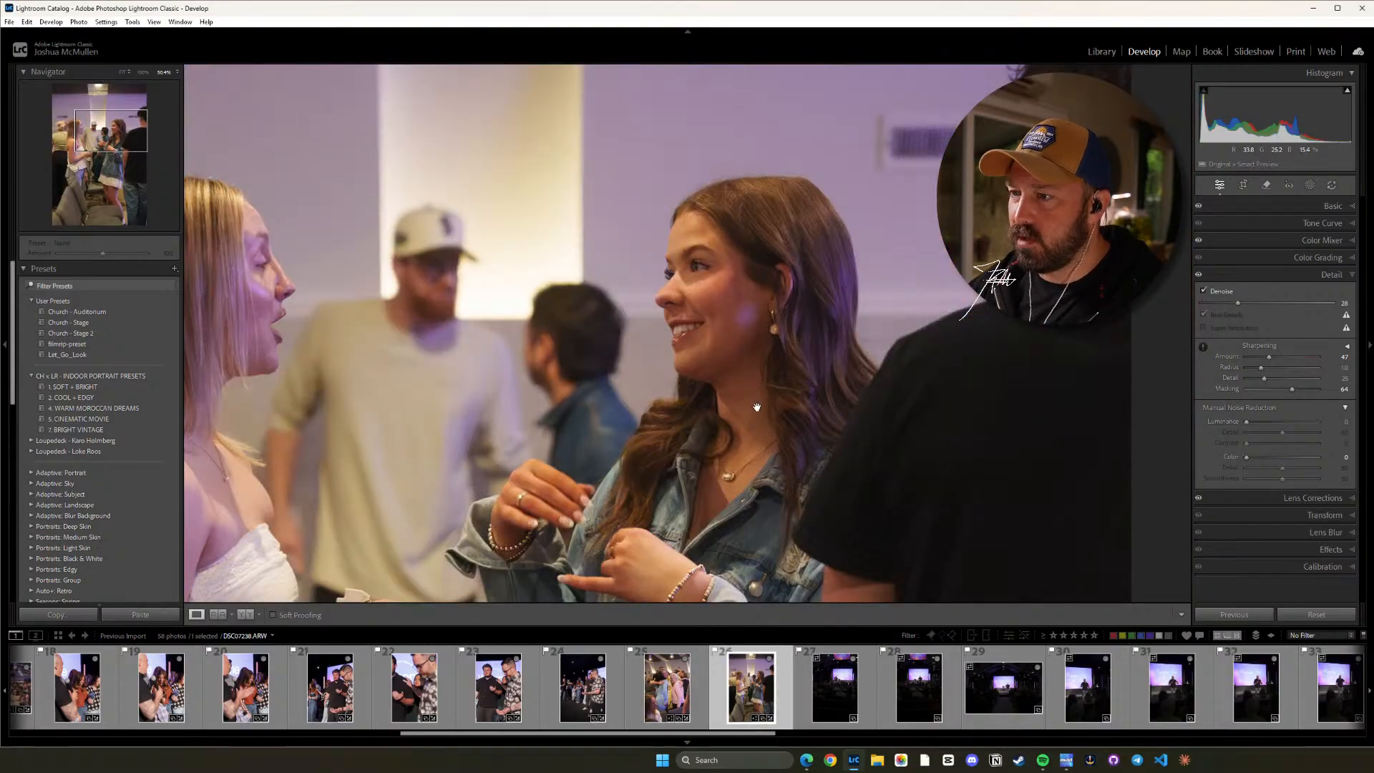
pyautogui.click(751, 401)
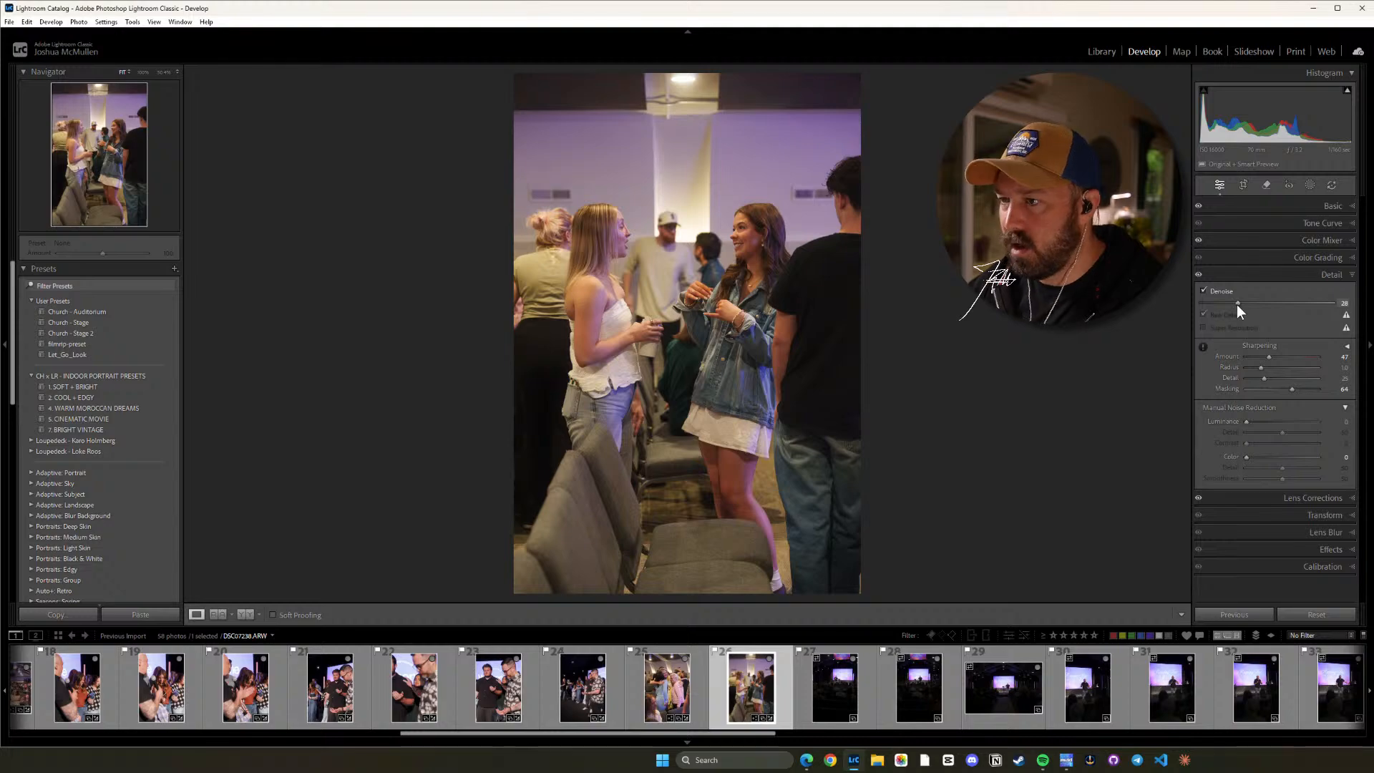
pyautogui.moveTo(1236, 304); pyautogui.dragTo(1213, 300)
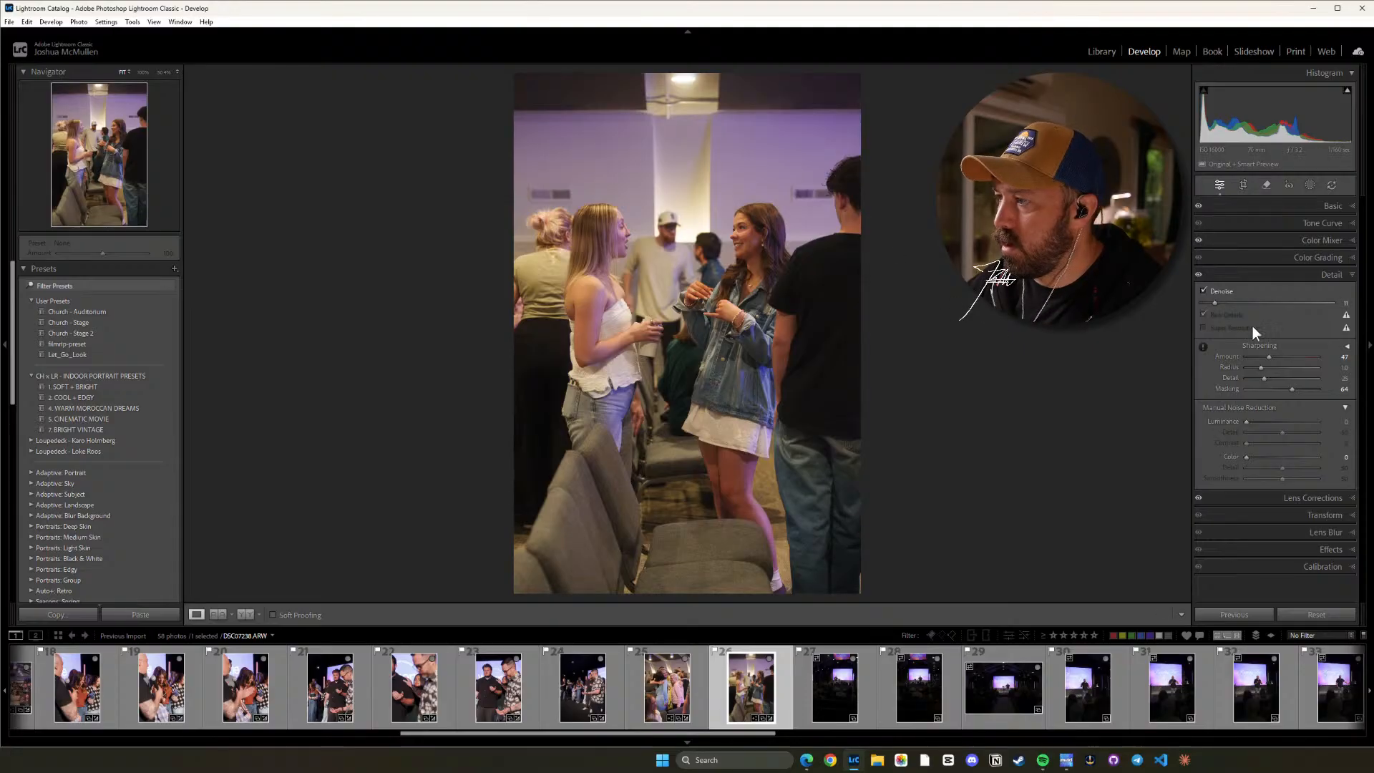
# Check photo 25 of the hugging women up close, lower its Denoise amount to about 25, and go back to photo 26.
pyautogui.press('Left')
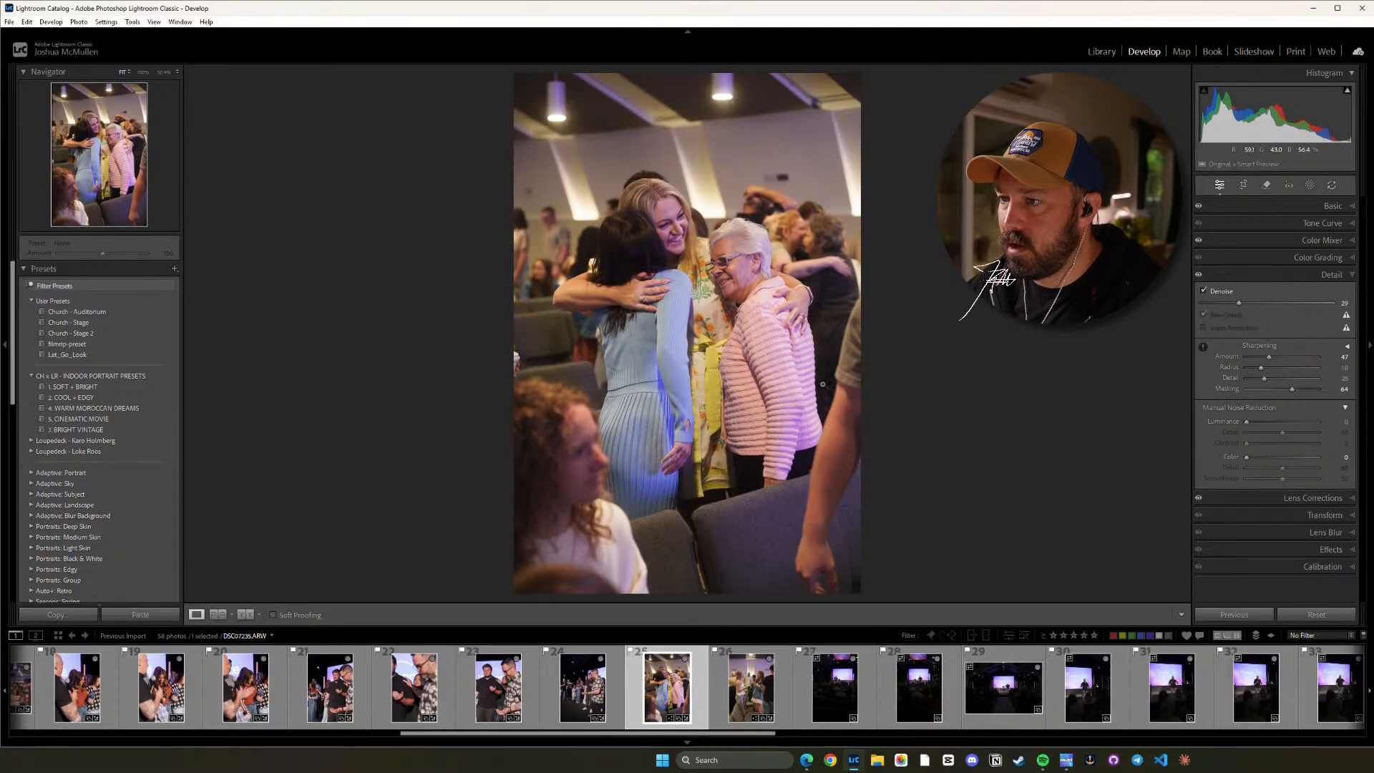
pyautogui.click(680, 320)
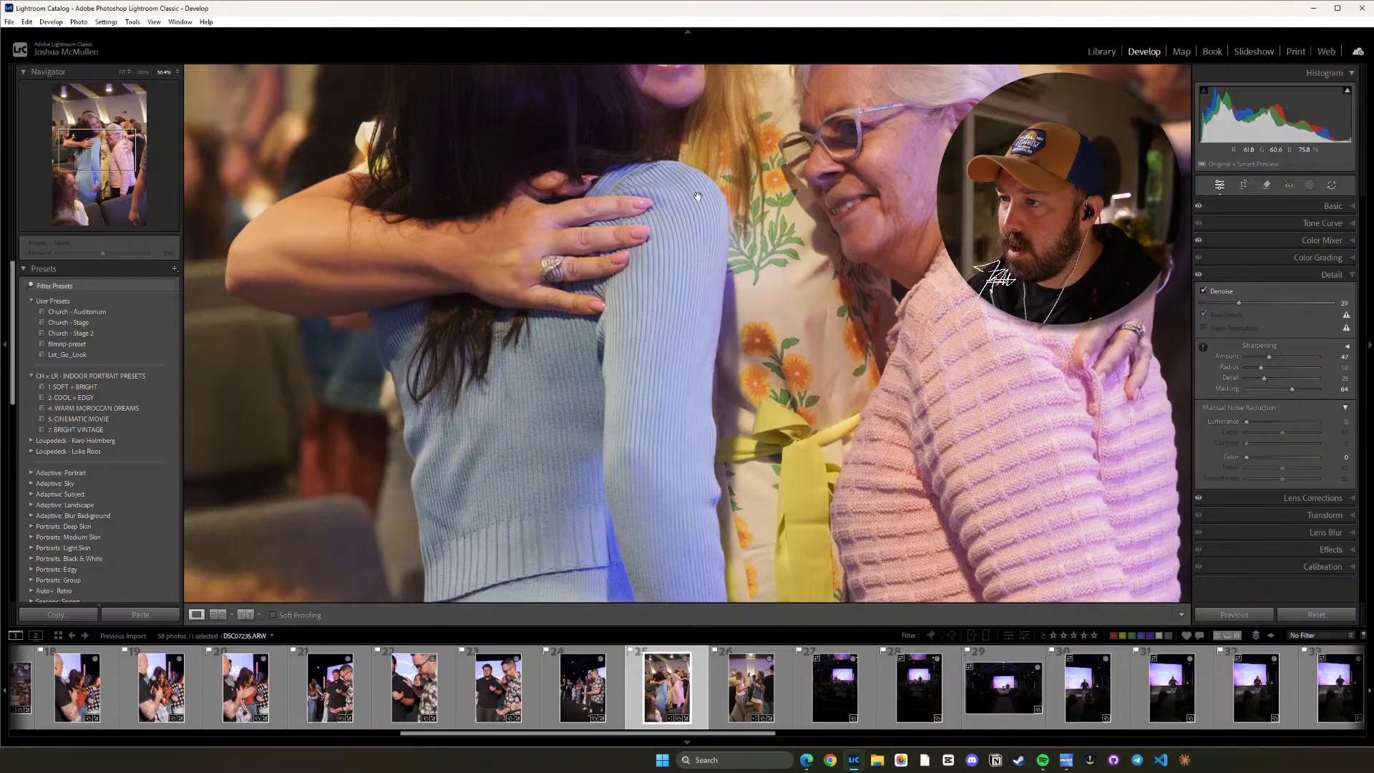
pyautogui.moveTo(1238, 304); pyautogui.dragTo(1233, 304)
pyautogui.click(673, 601)
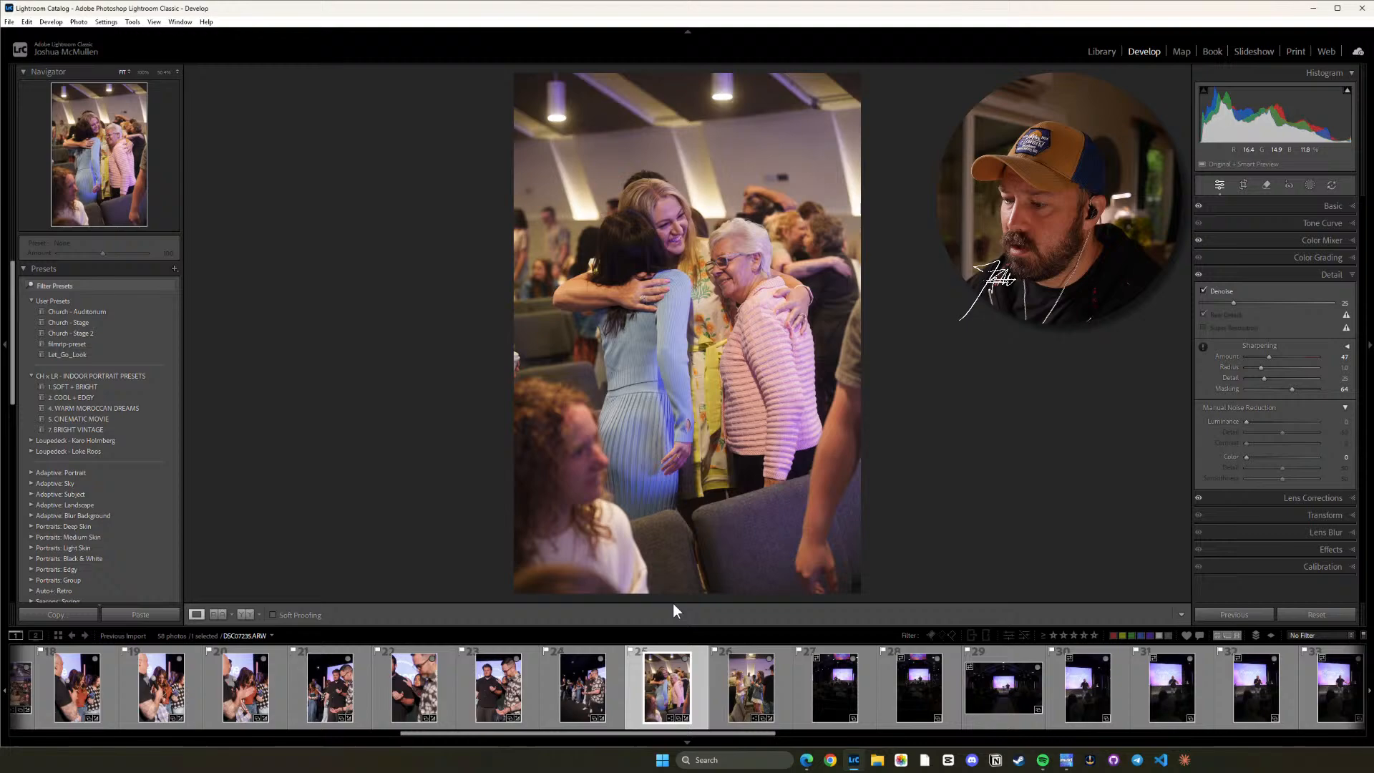
pyautogui.click(754, 688)
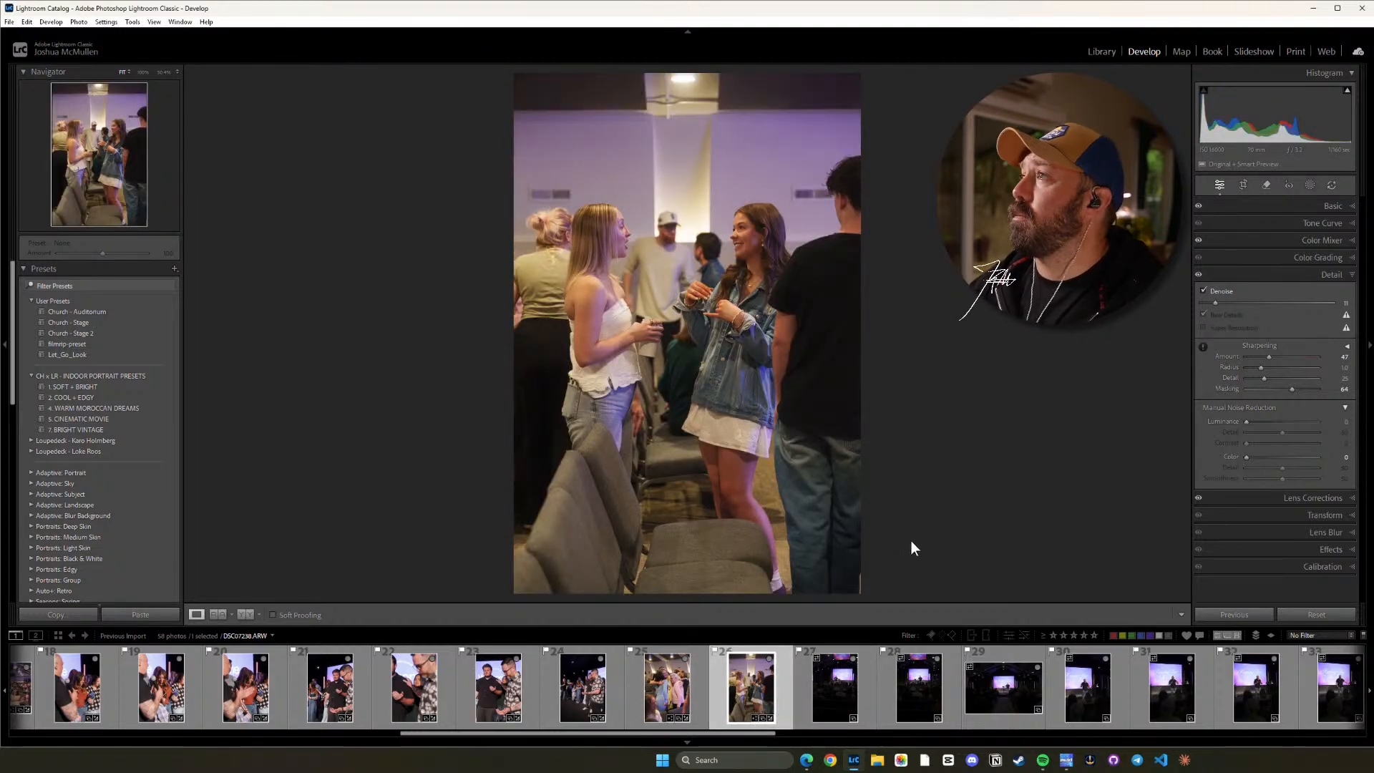
pyautogui.click(814, 0)
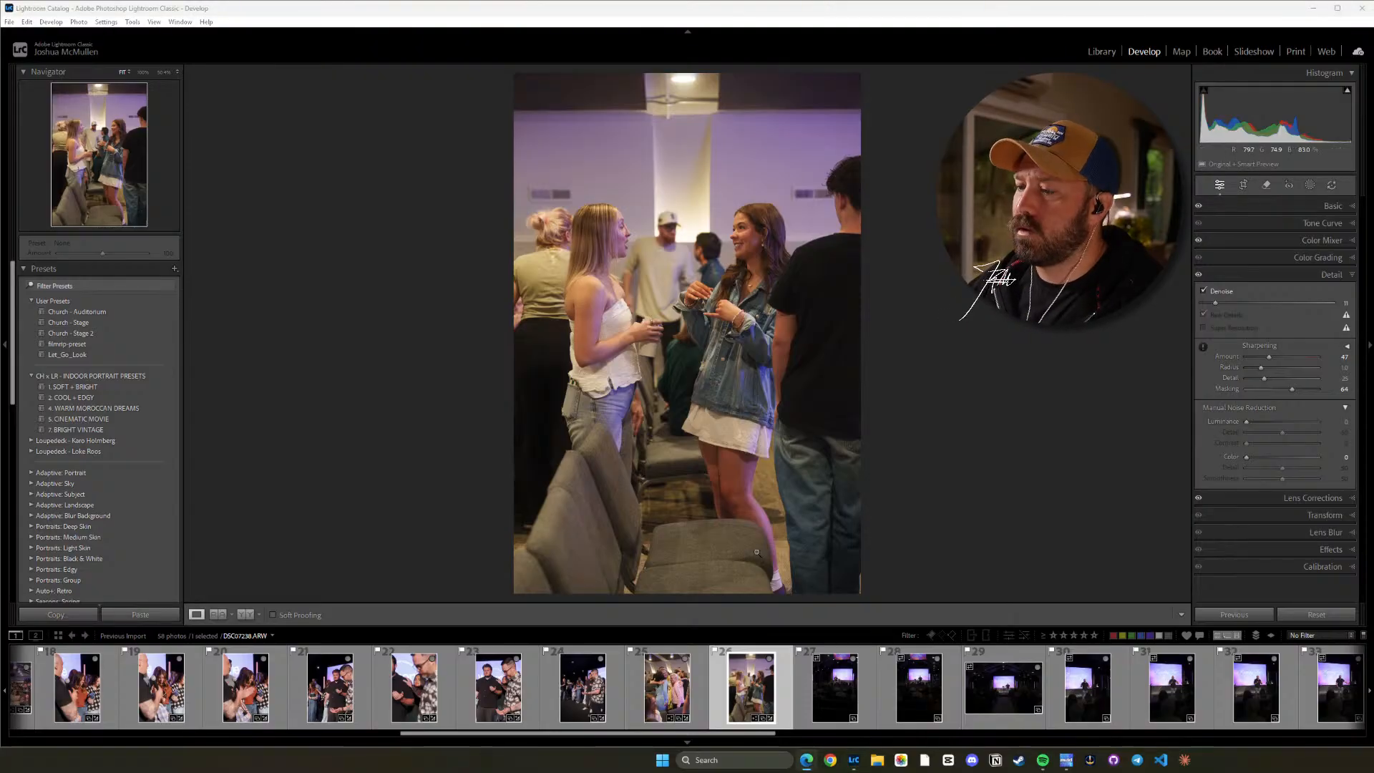
# Apply the Church - Stage 2 preset to photo 27 of the speaker on stage and raise its Exposure to +2.84.
pyautogui.click(828, 702)
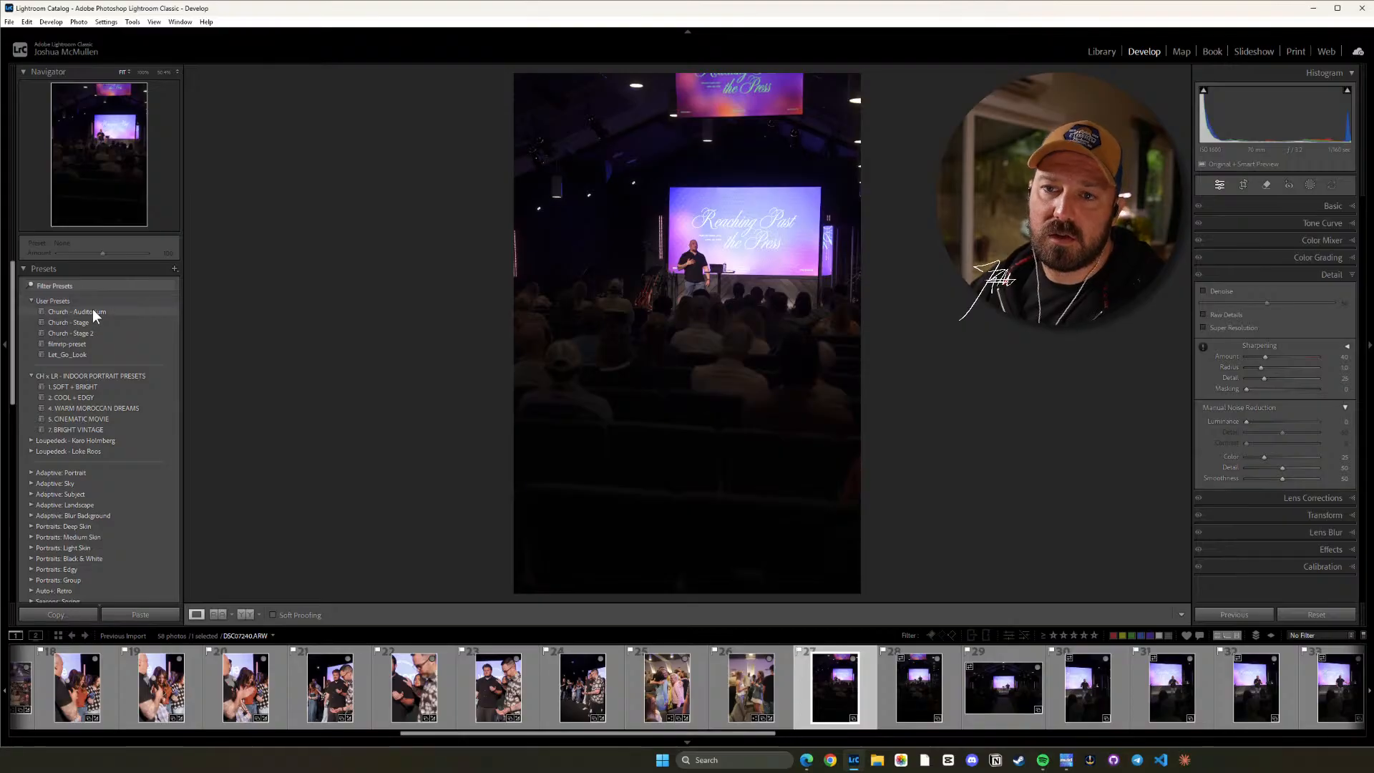
pyautogui.click(80, 332)
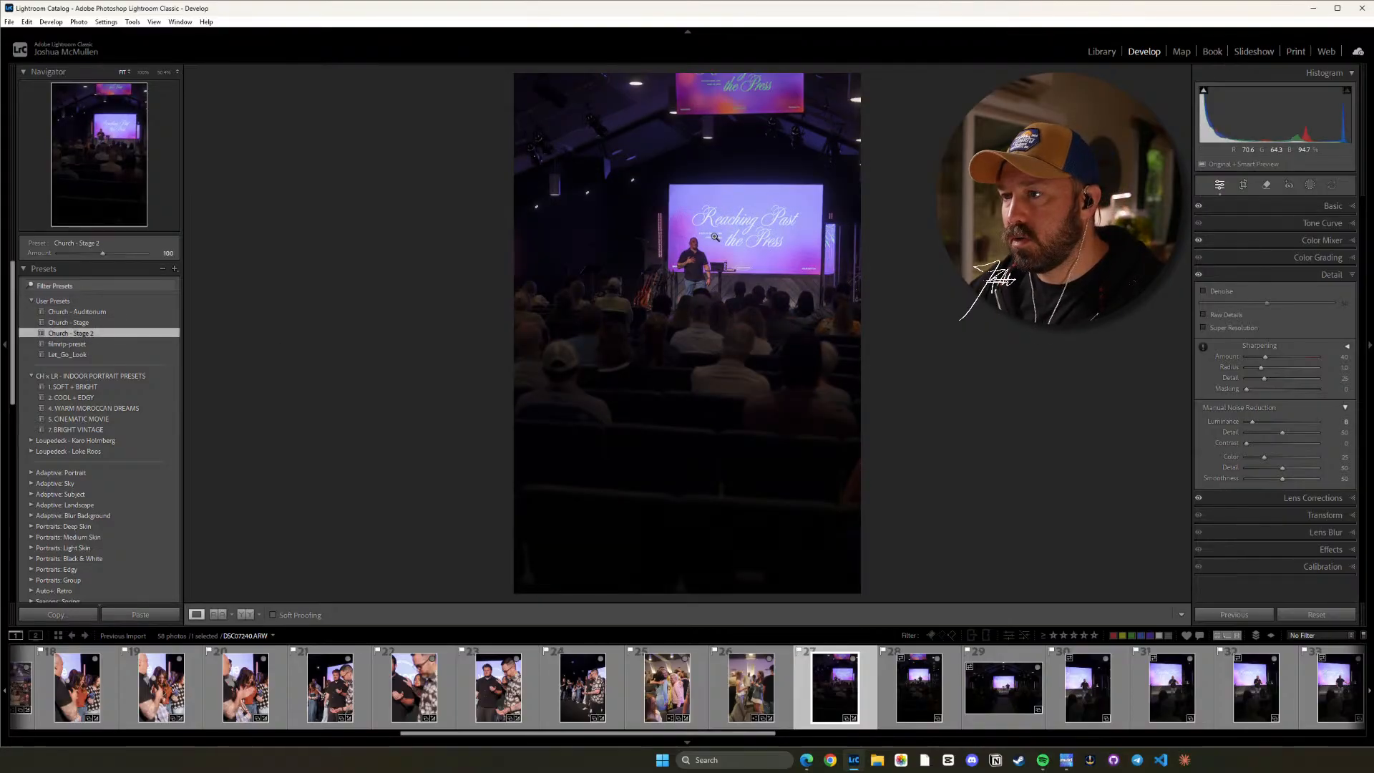
pyautogui.hotkey('ctrl', '1')
pyautogui.press('=')
pyautogui.press('=')
pyautogui.press('=')
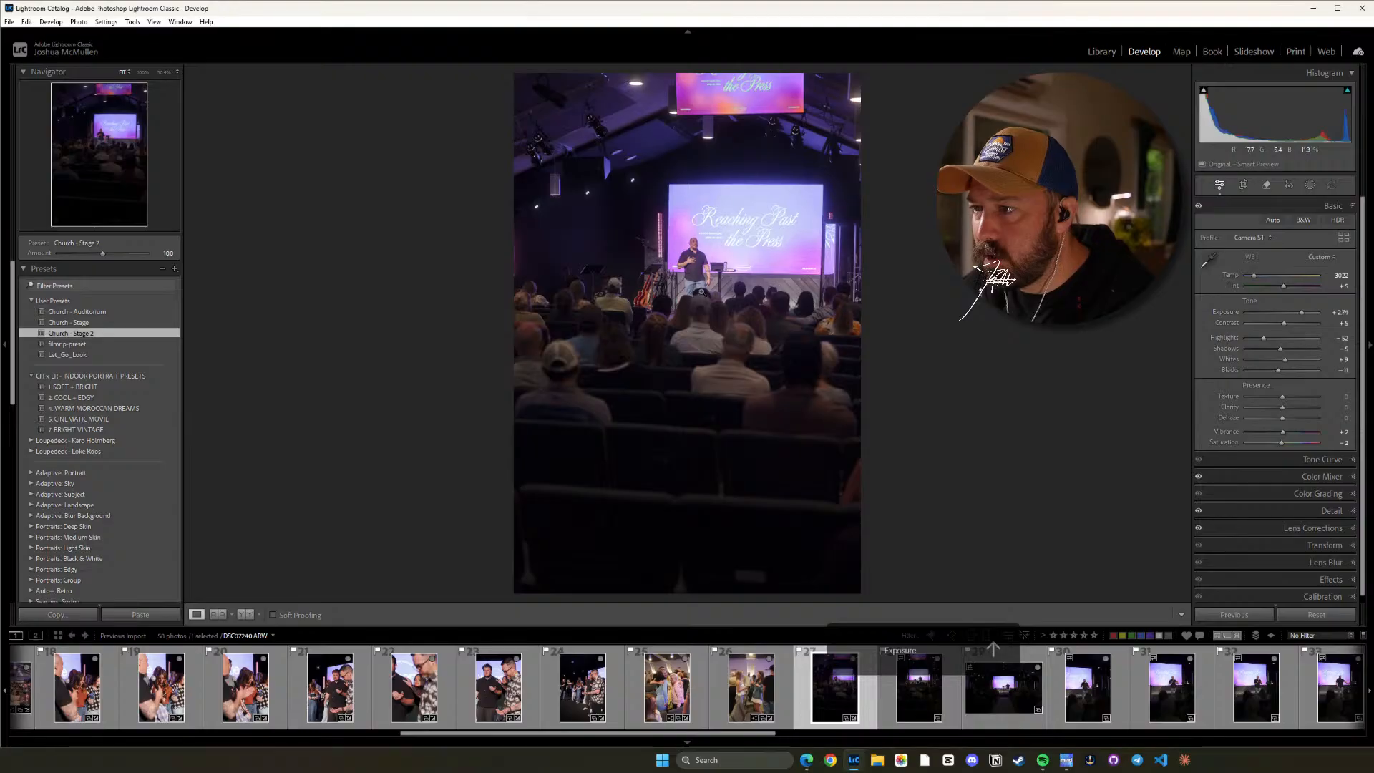
pyautogui.press('=')
pyautogui.press('=')
pyautogui.press('=')
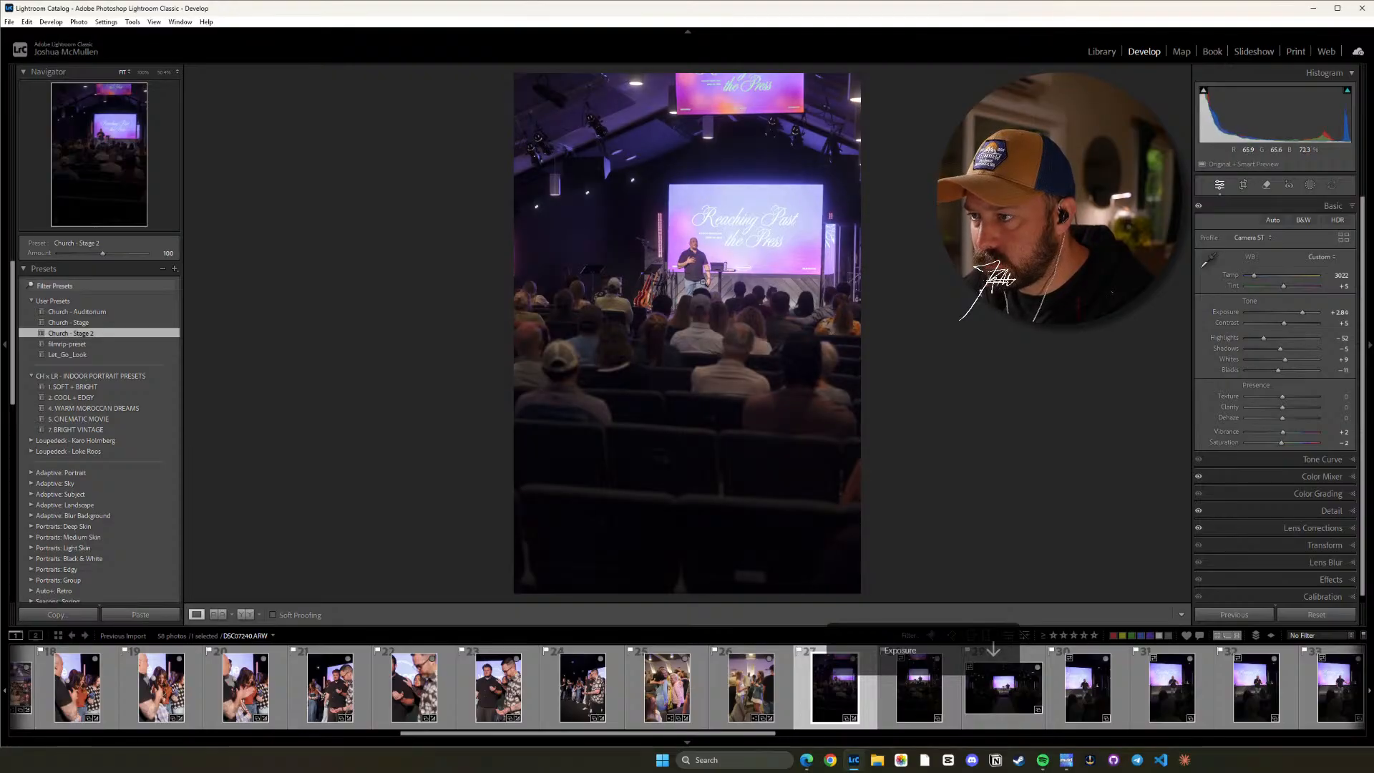
pyautogui.click(699, 271)
pyautogui.click(697, 271)
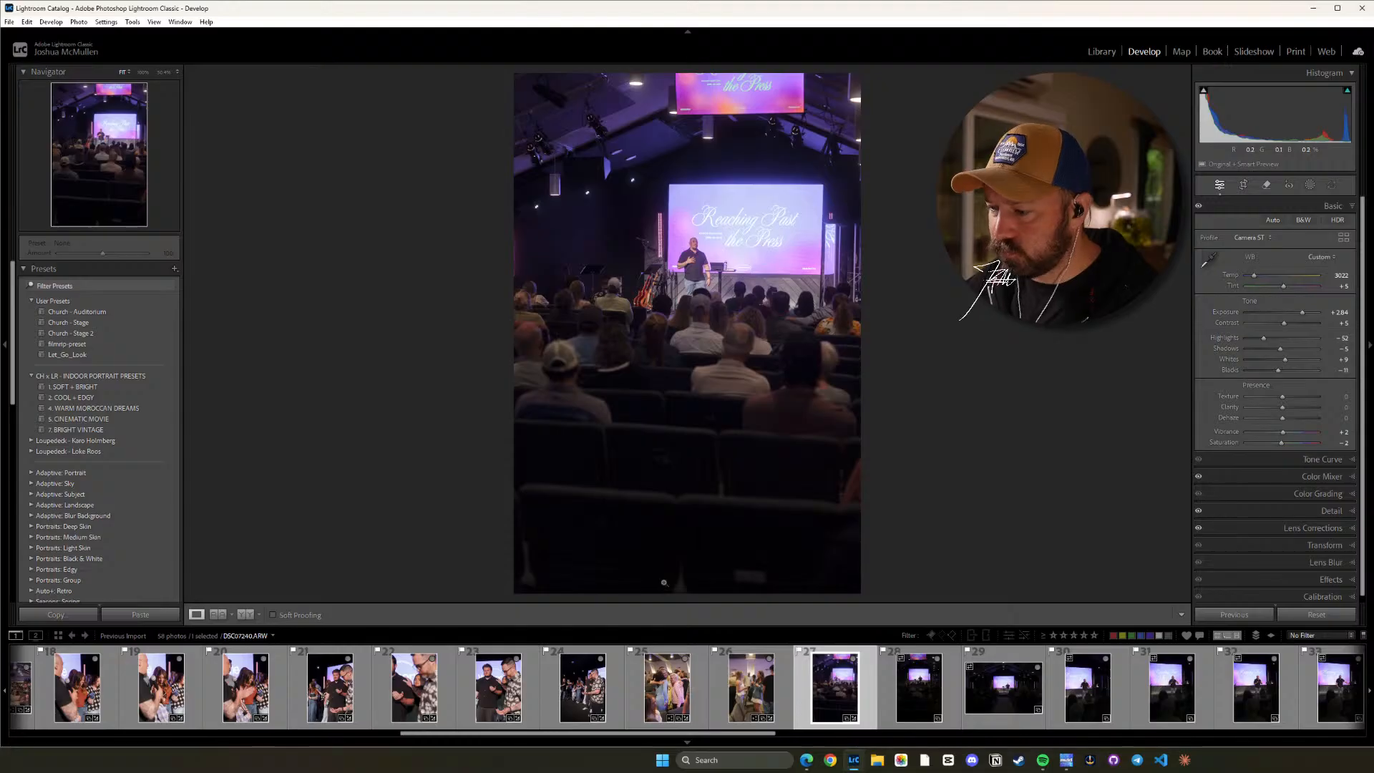
# Copy photo 27's settings with the Default subset and paste them onto photo 28.
pyautogui.click(916, 681)
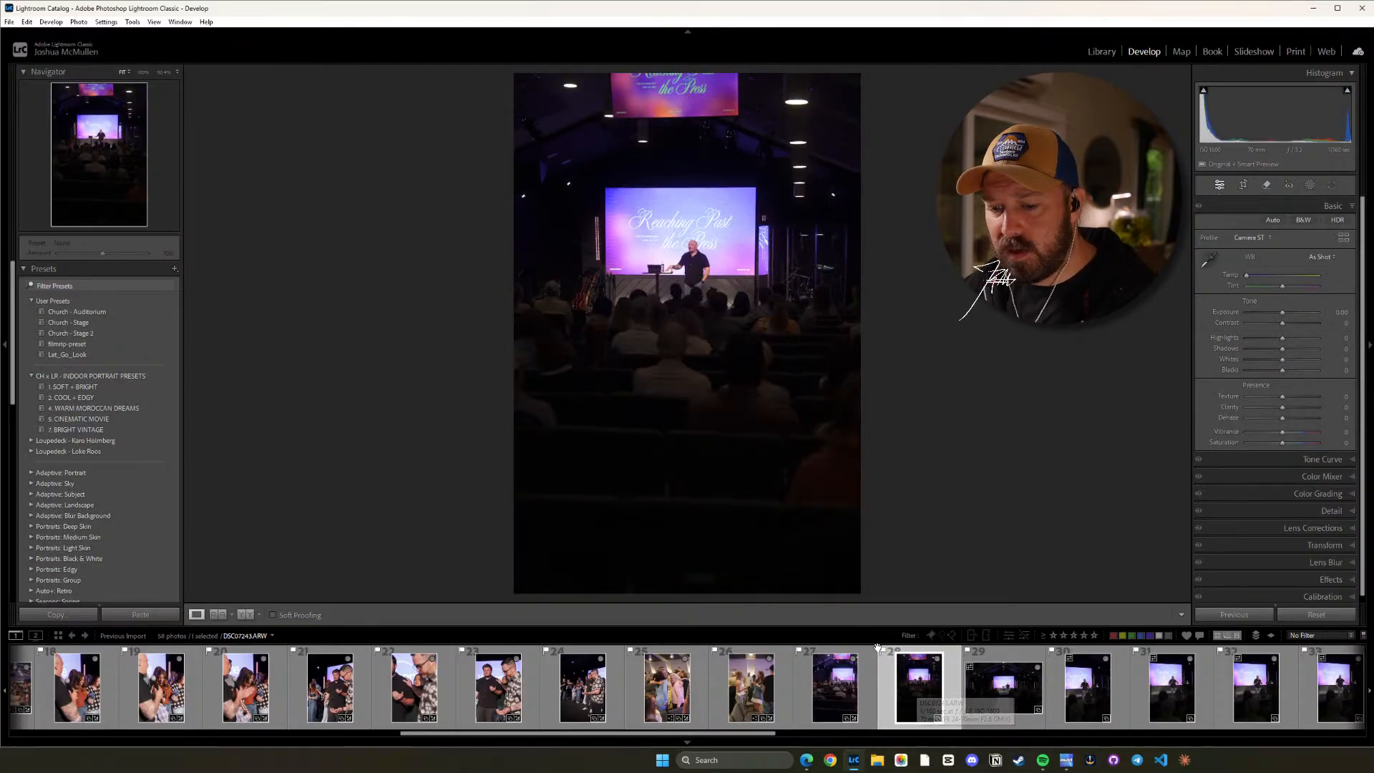
pyautogui.click(837, 680)
pyautogui.hotkey('ctrl', 'shift', 'c')
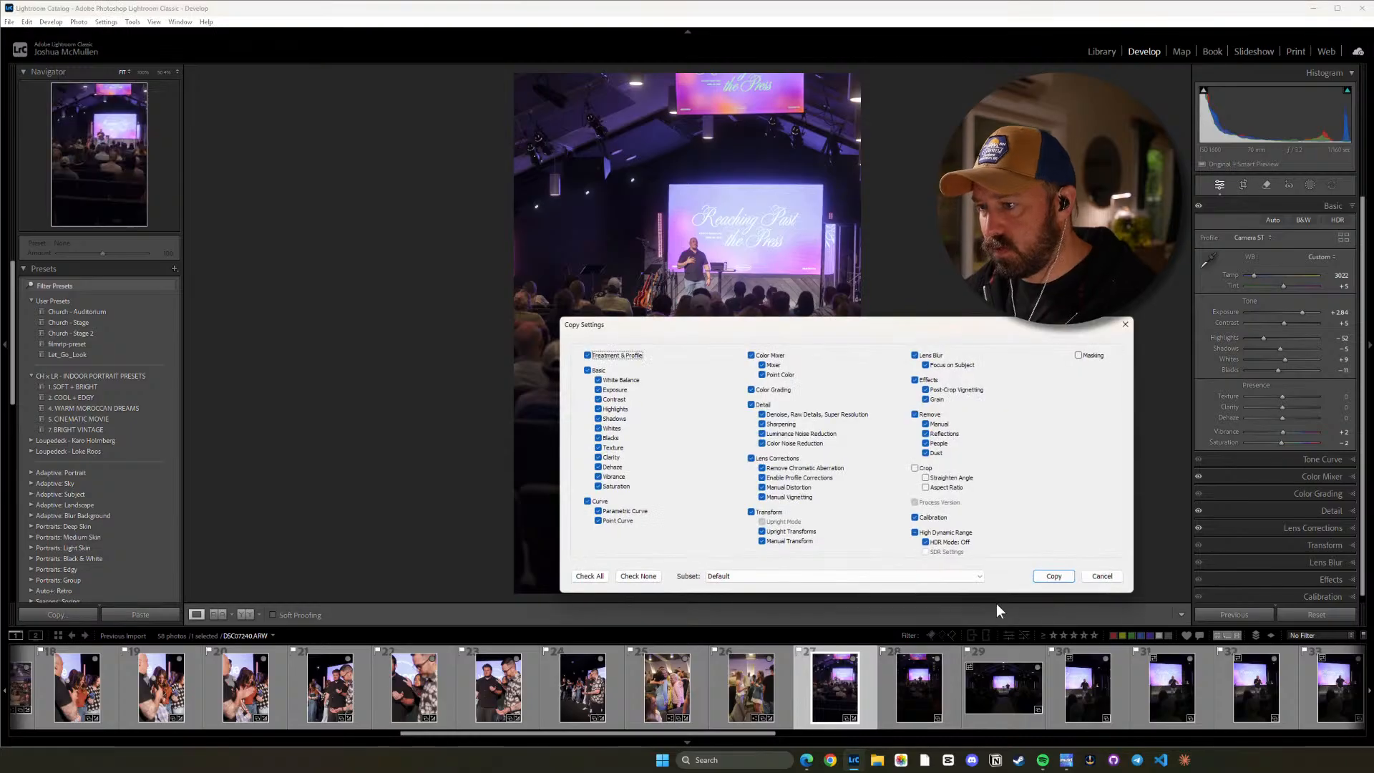
pyautogui.click(1051, 577)
pyautogui.click(912, 686)
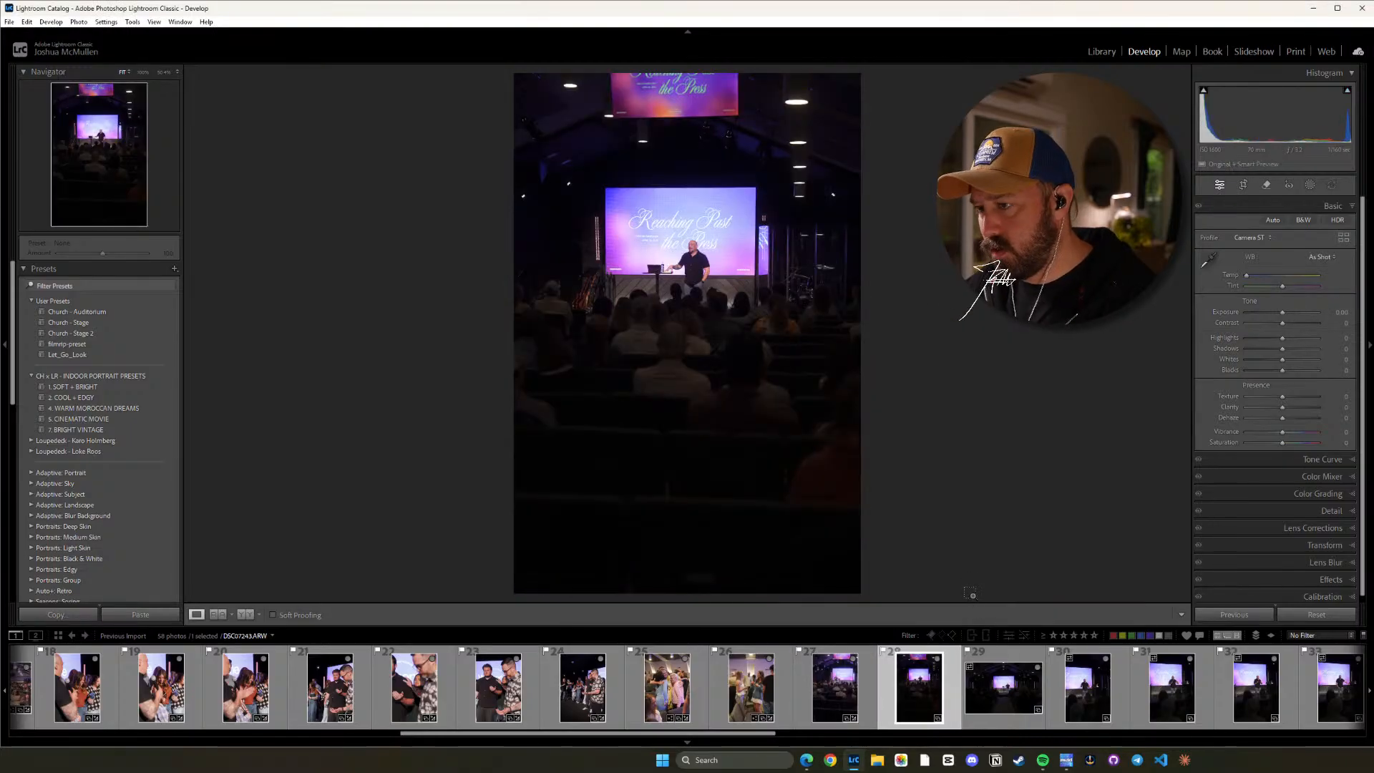
pyautogui.hotkey('ctrl', 'shift', 'v')
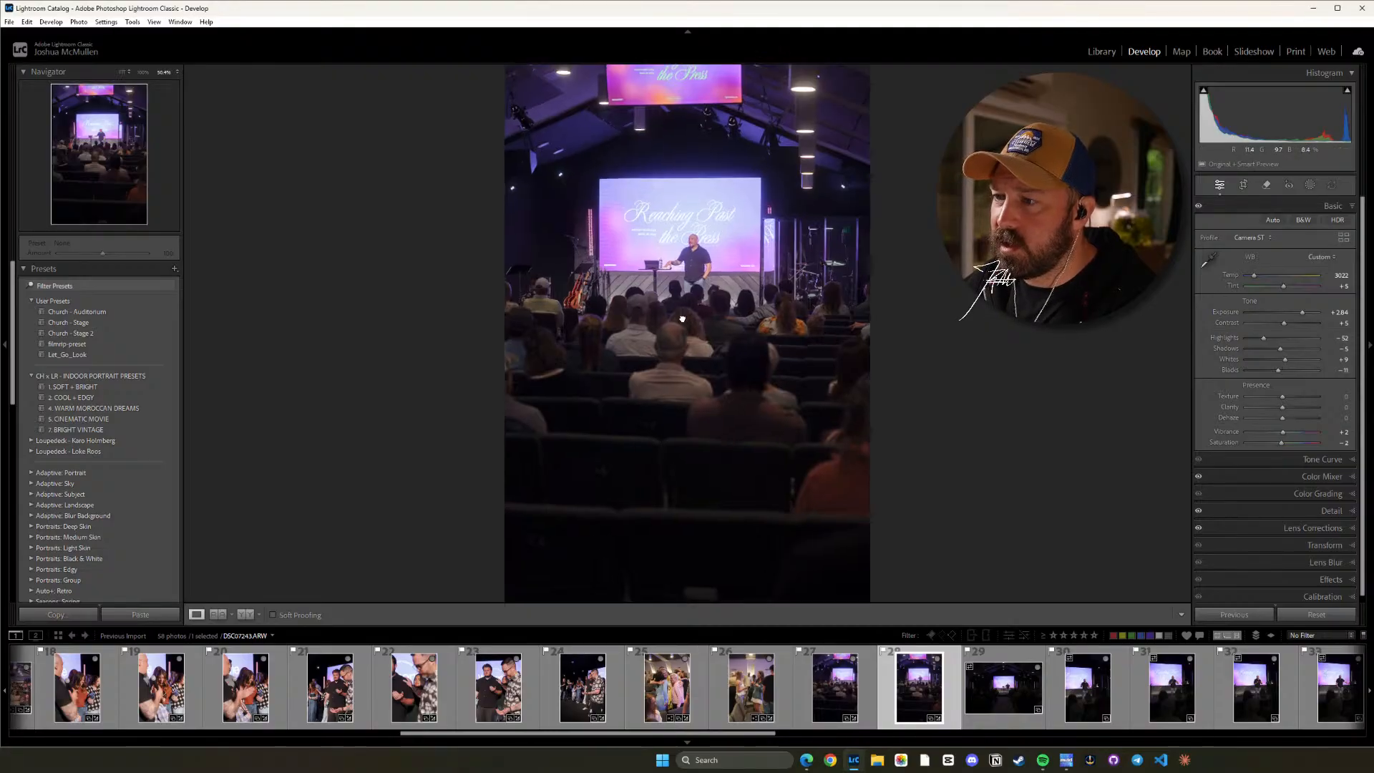
# Inspect the speaker in photo 28 up close and set the photo's Tint to +2.
pyautogui.click(691, 258)
pyautogui.scroll(2, 734, 254)
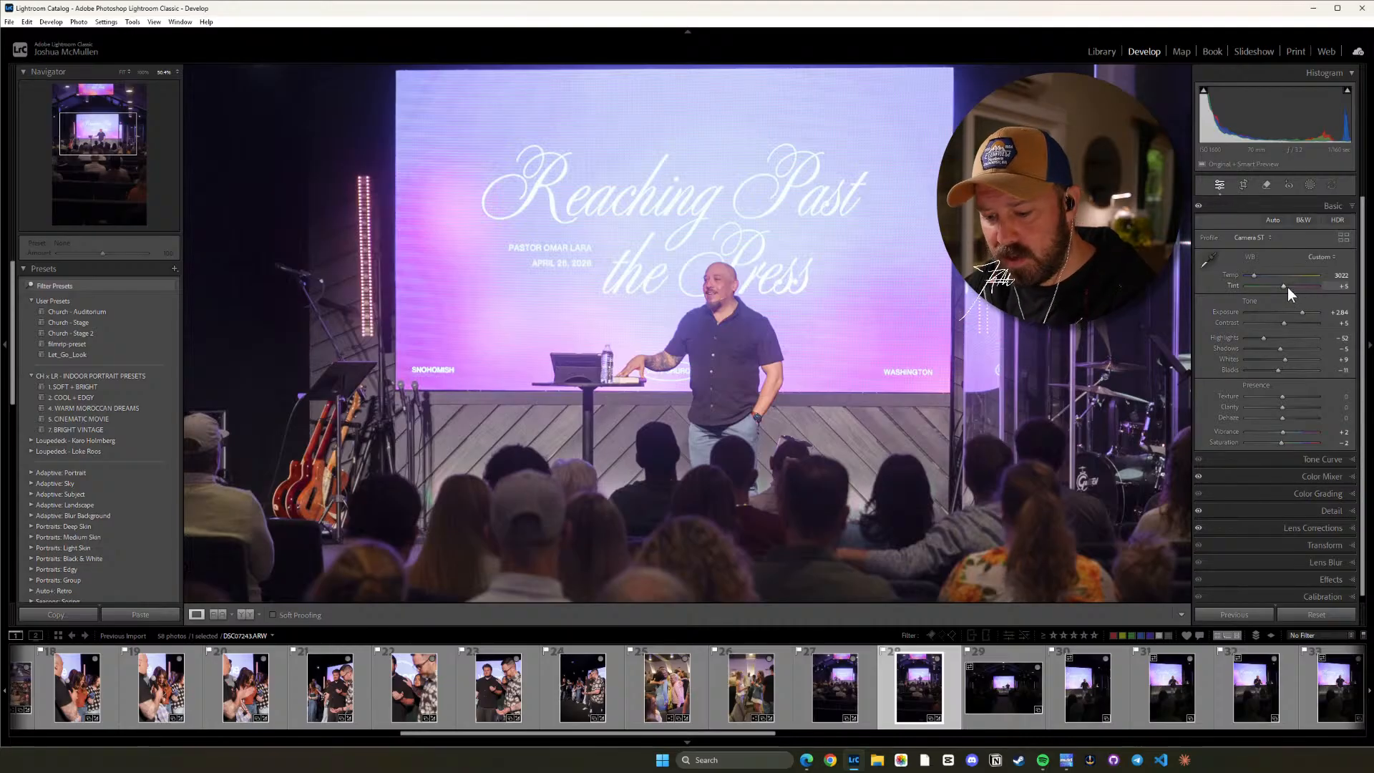
pyautogui.press('Down')
pyautogui.press('Down')
pyautogui.press('Down')
pyautogui.press('Down')
pyautogui.press('Down')
pyautogui.press('Down')
pyautogui.press('Down')
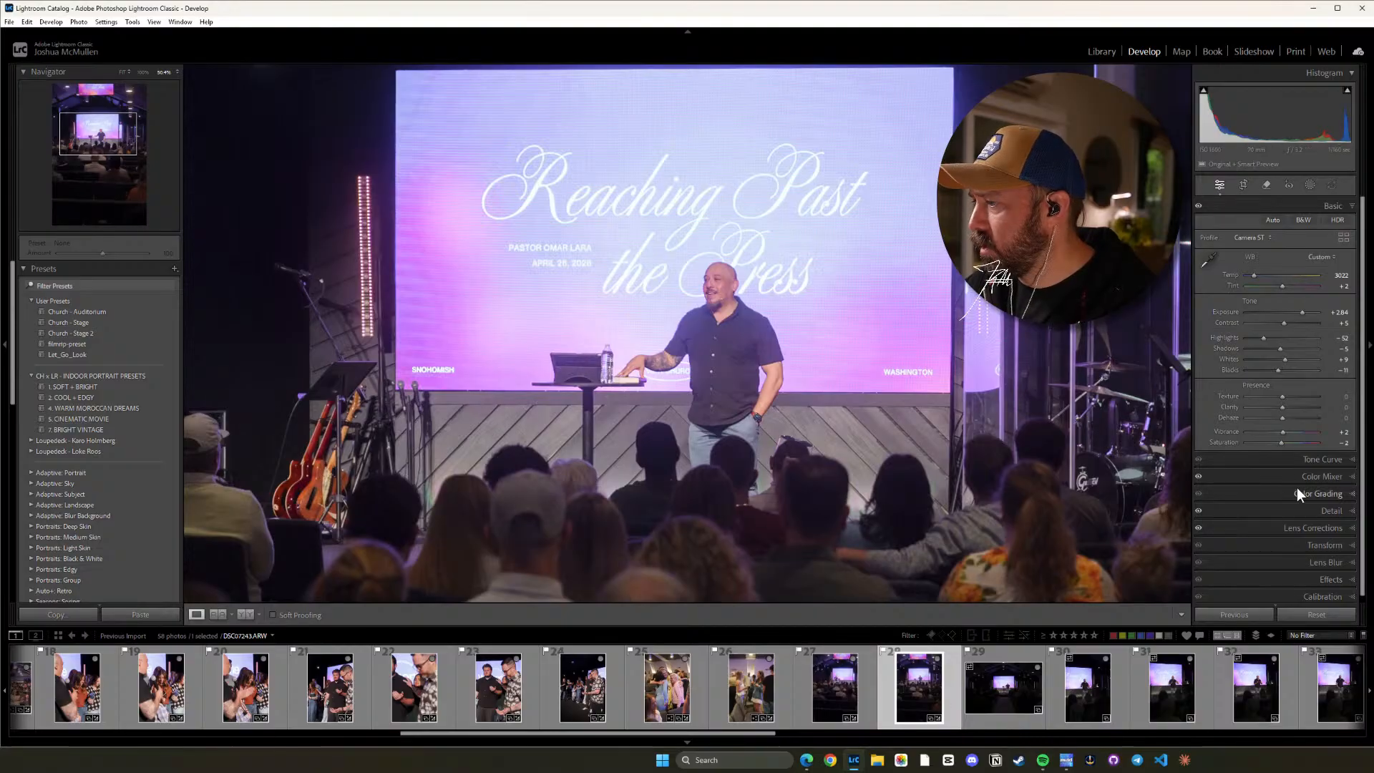
# Set photo 28's Dehaze to +8 and check the speaker and audience up close.
pyautogui.click(1331, 511)
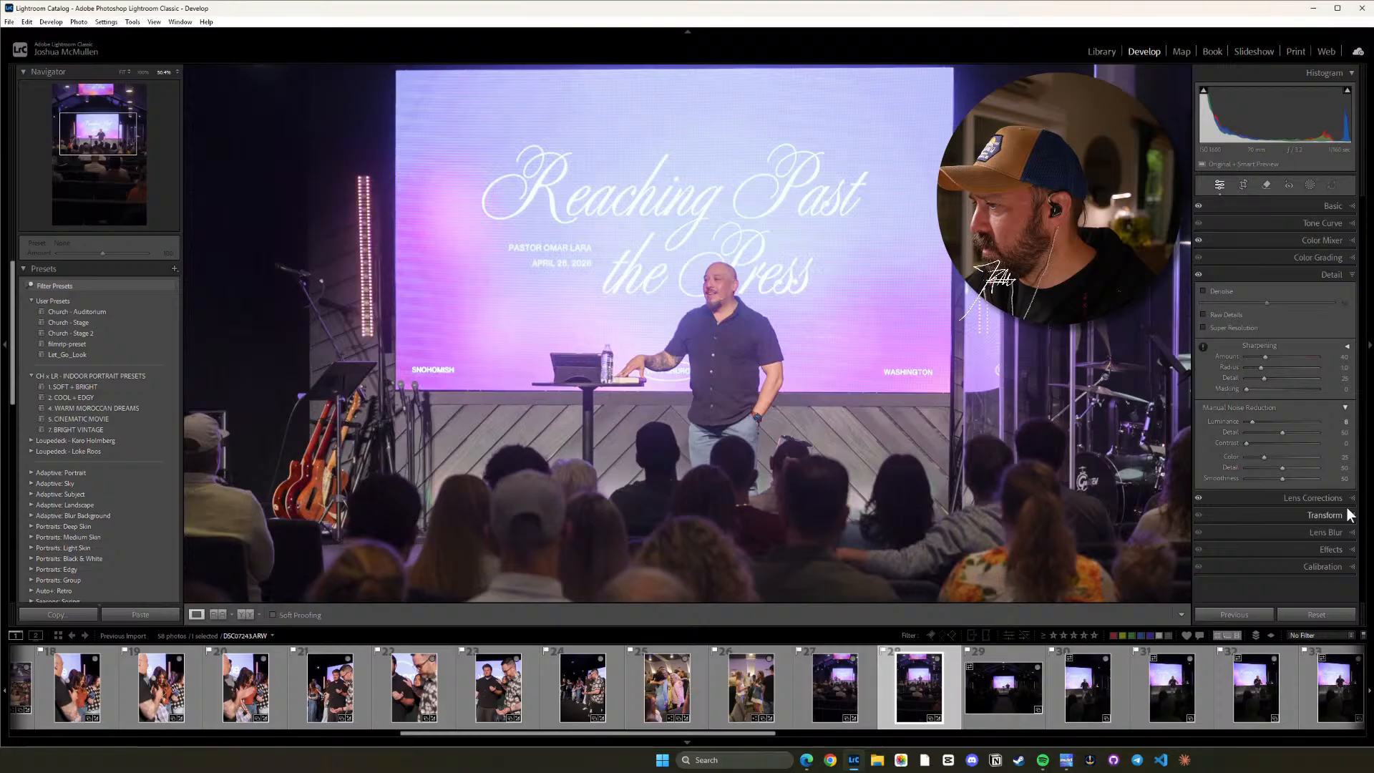
pyautogui.click(1352, 207)
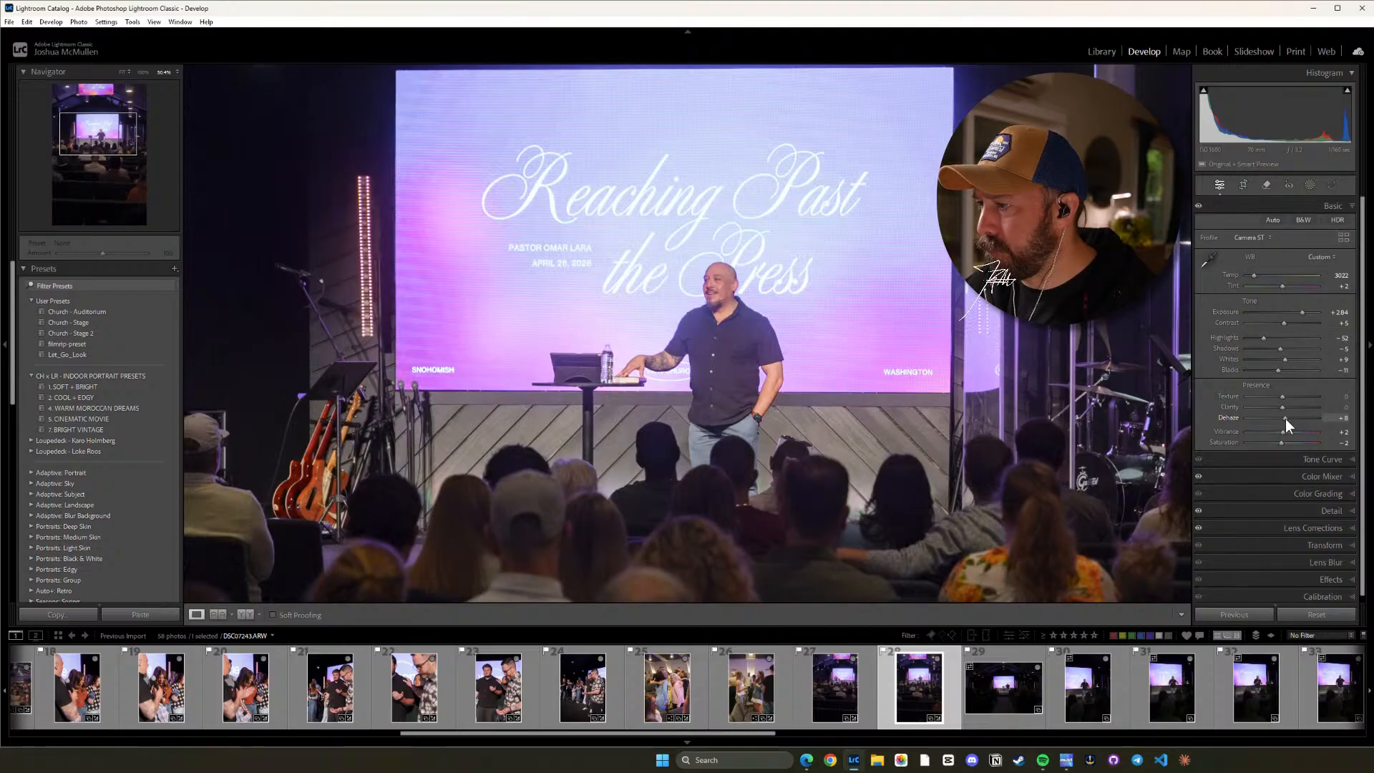
pyautogui.click(769, 442)
pyautogui.click(706, 247)
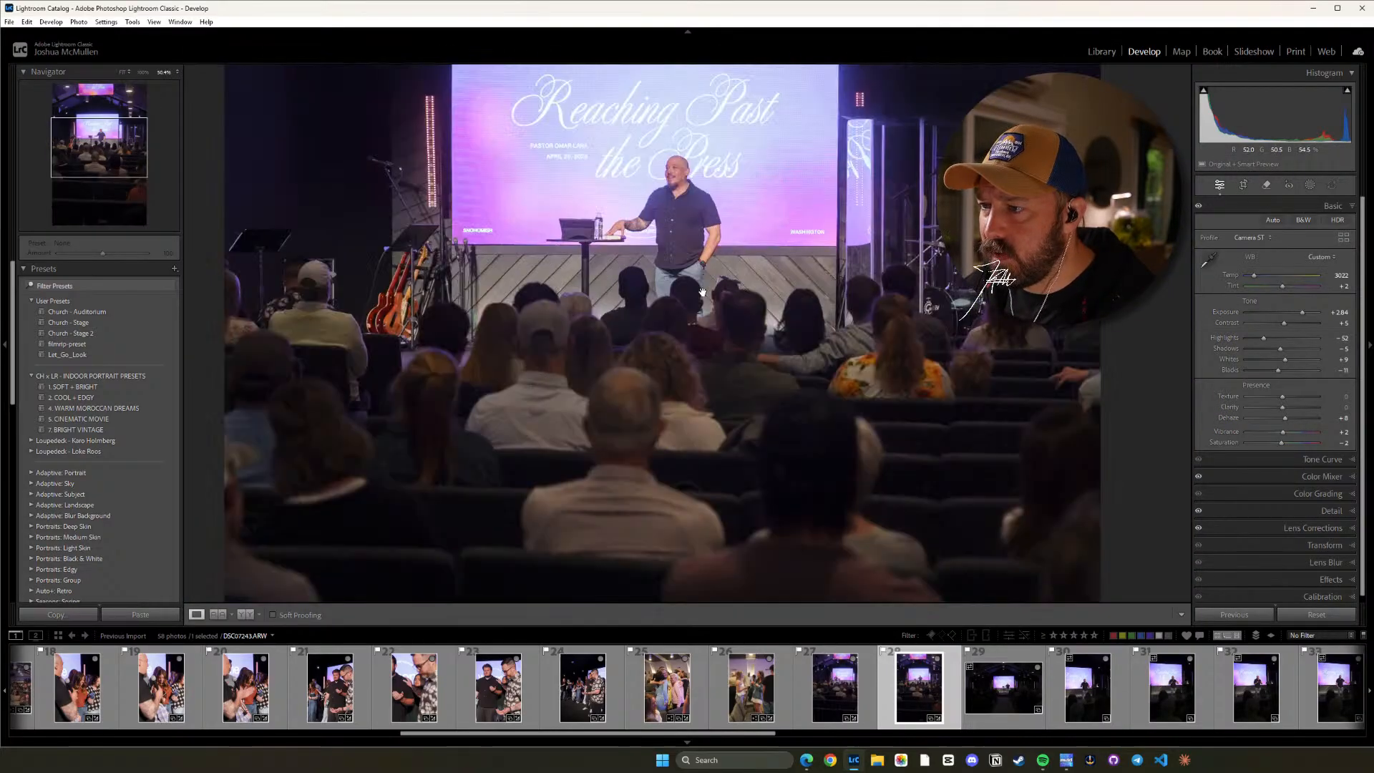
pyautogui.moveTo(686, 200); pyautogui.dragTo(715, 270)
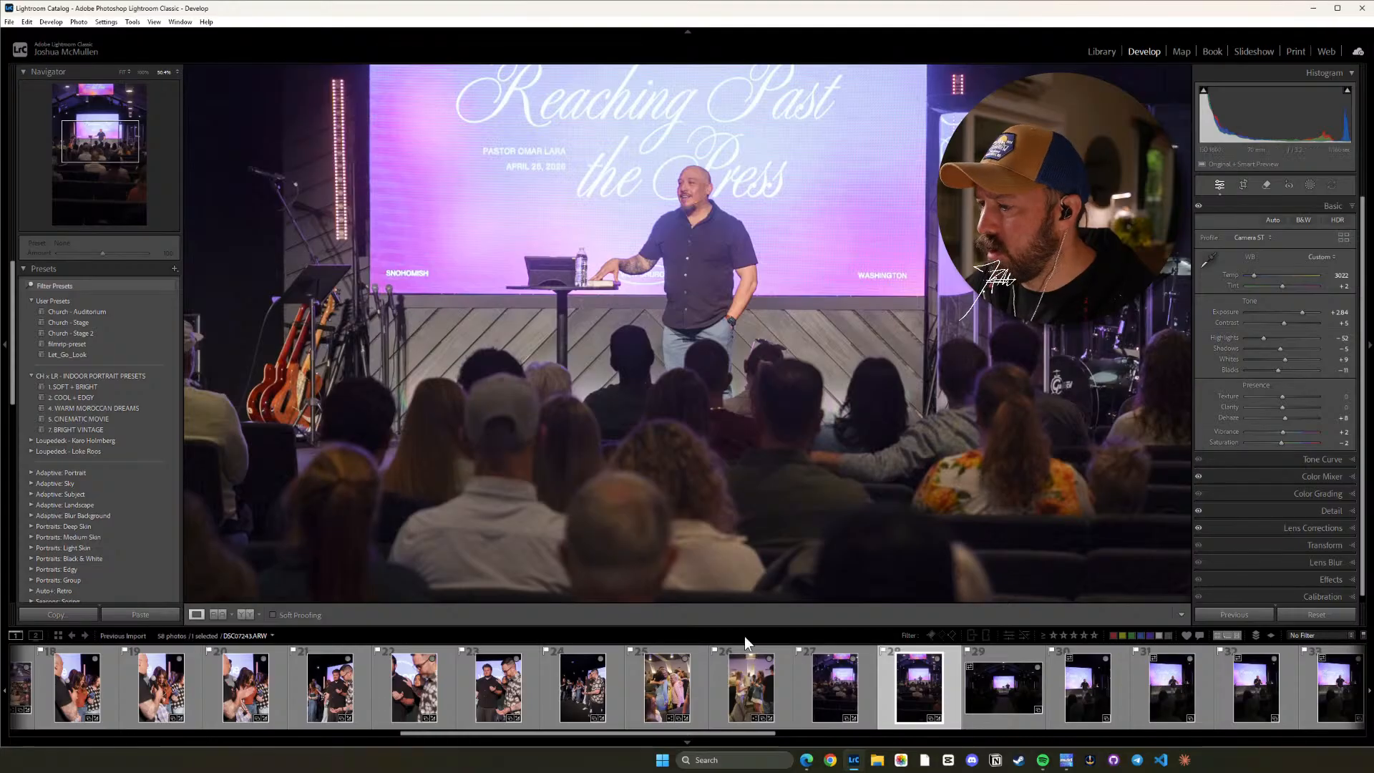
# Copy photo 28's settings with the Default subset and paste them onto photos 27 and 29.
pyautogui.hotkey('ctrl', 'shift', 'c')
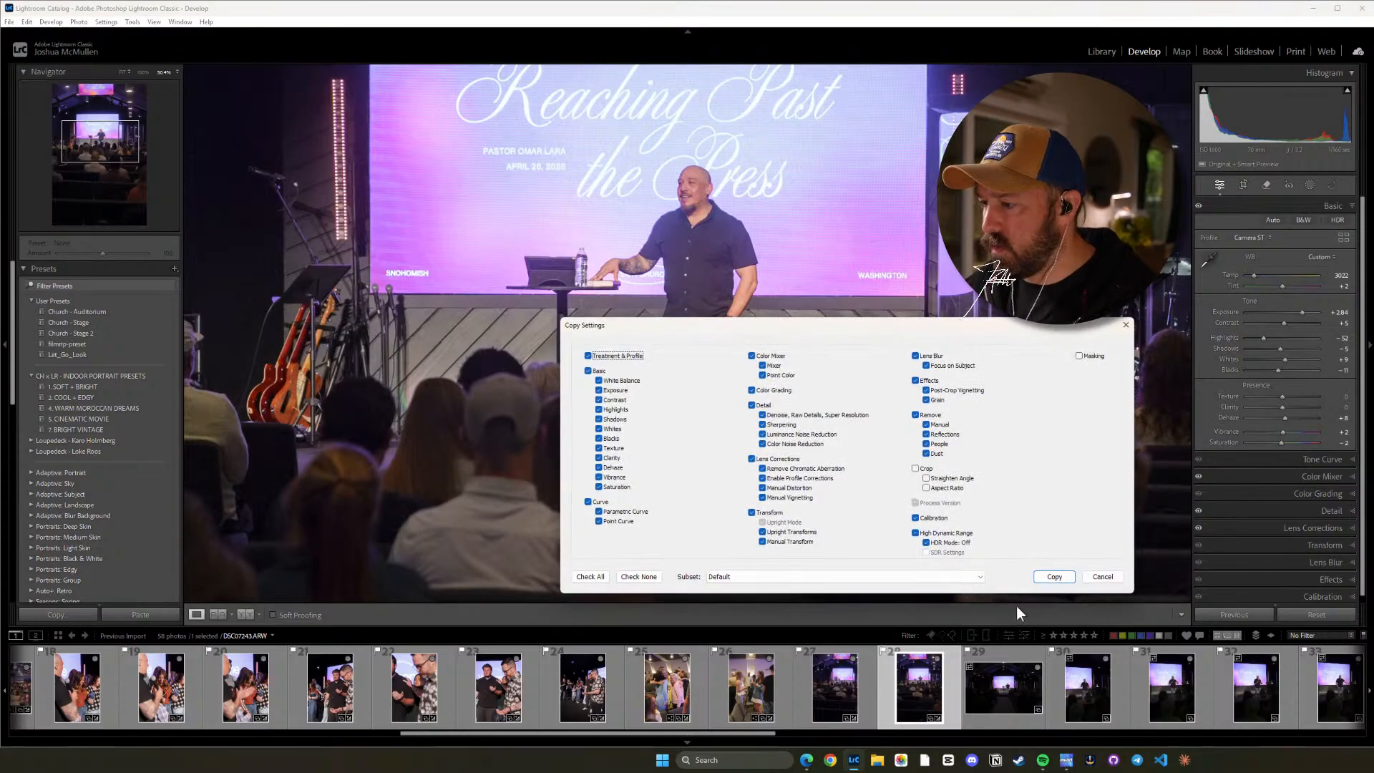
pyautogui.click(1059, 575)
pyautogui.click(855, 686)
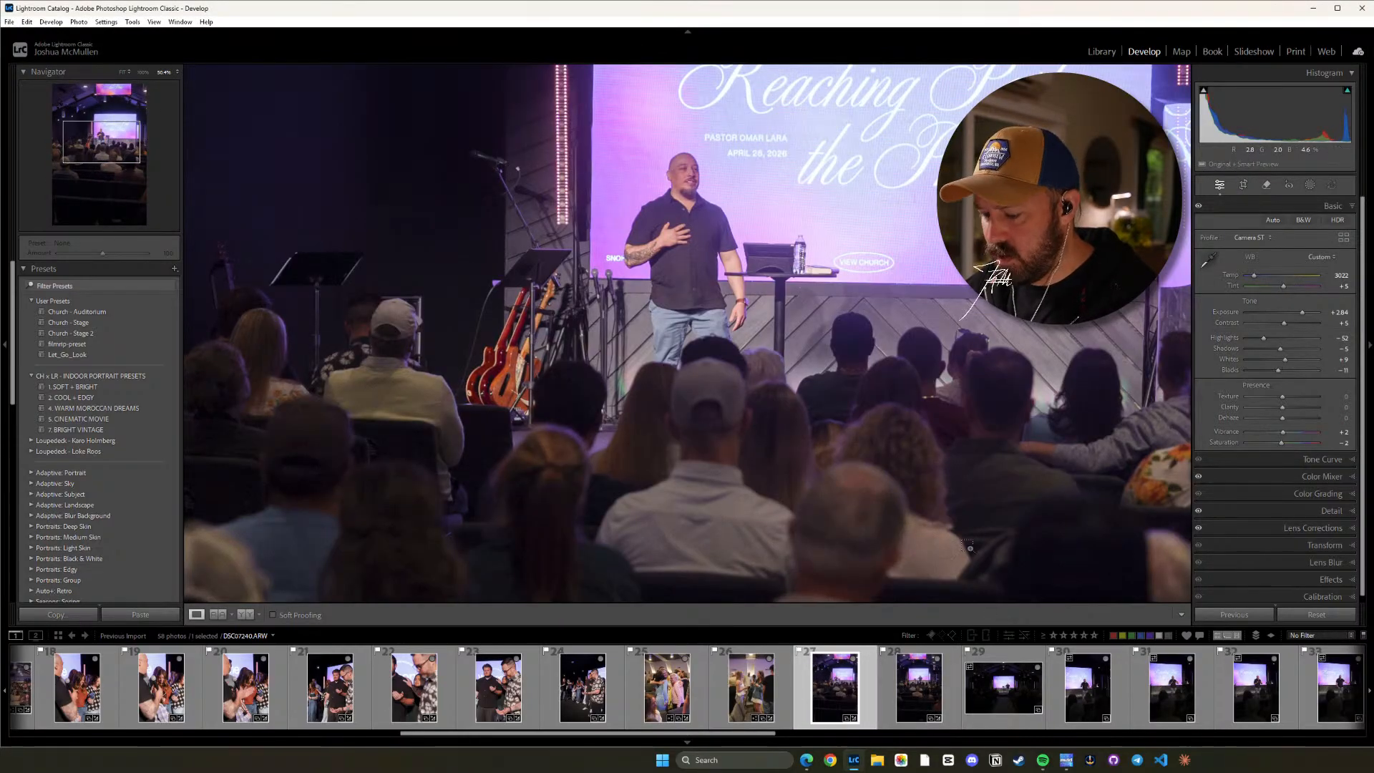
pyautogui.hotkey('ctrl', 'shift', 'v')
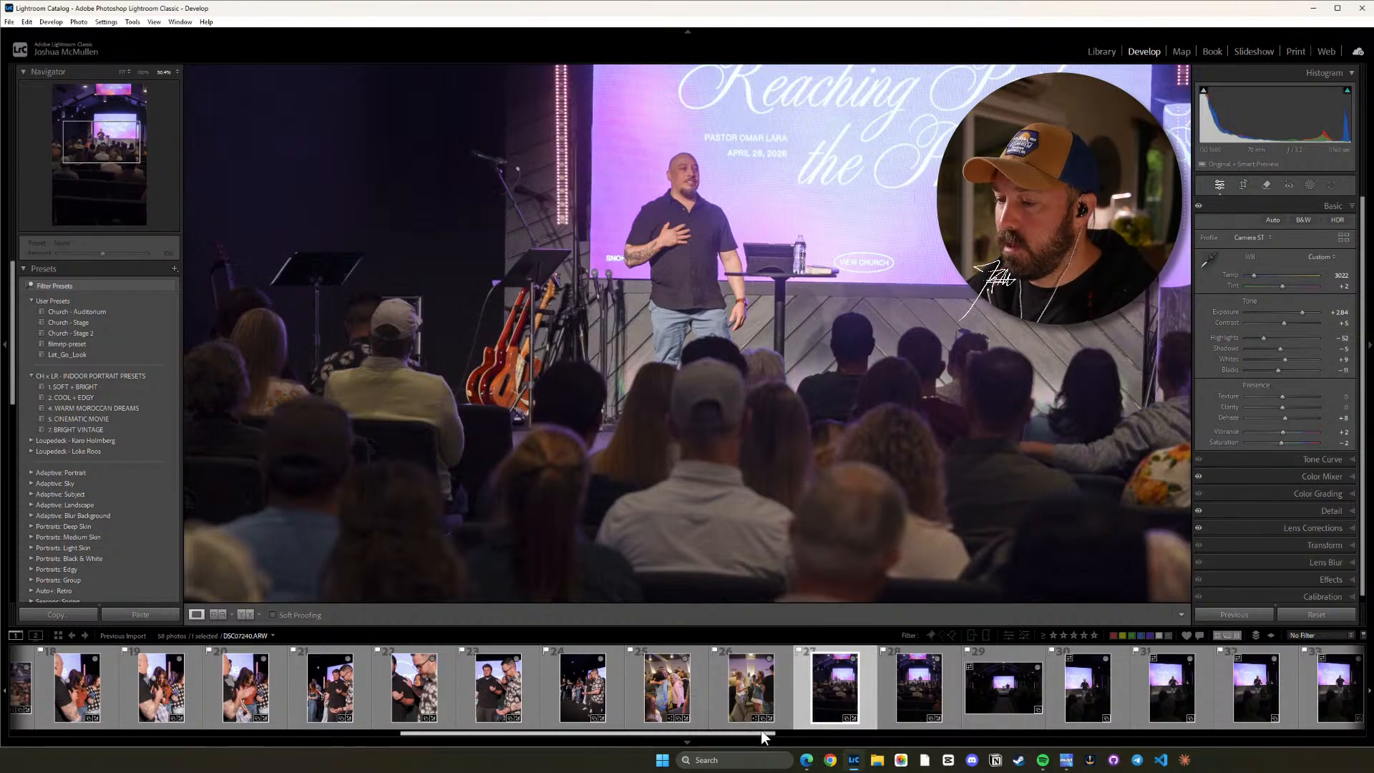
pyautogui.moveTo(759, 735); pyautogui.dragTo(849, 731)
pyautogui.click(679, 684)
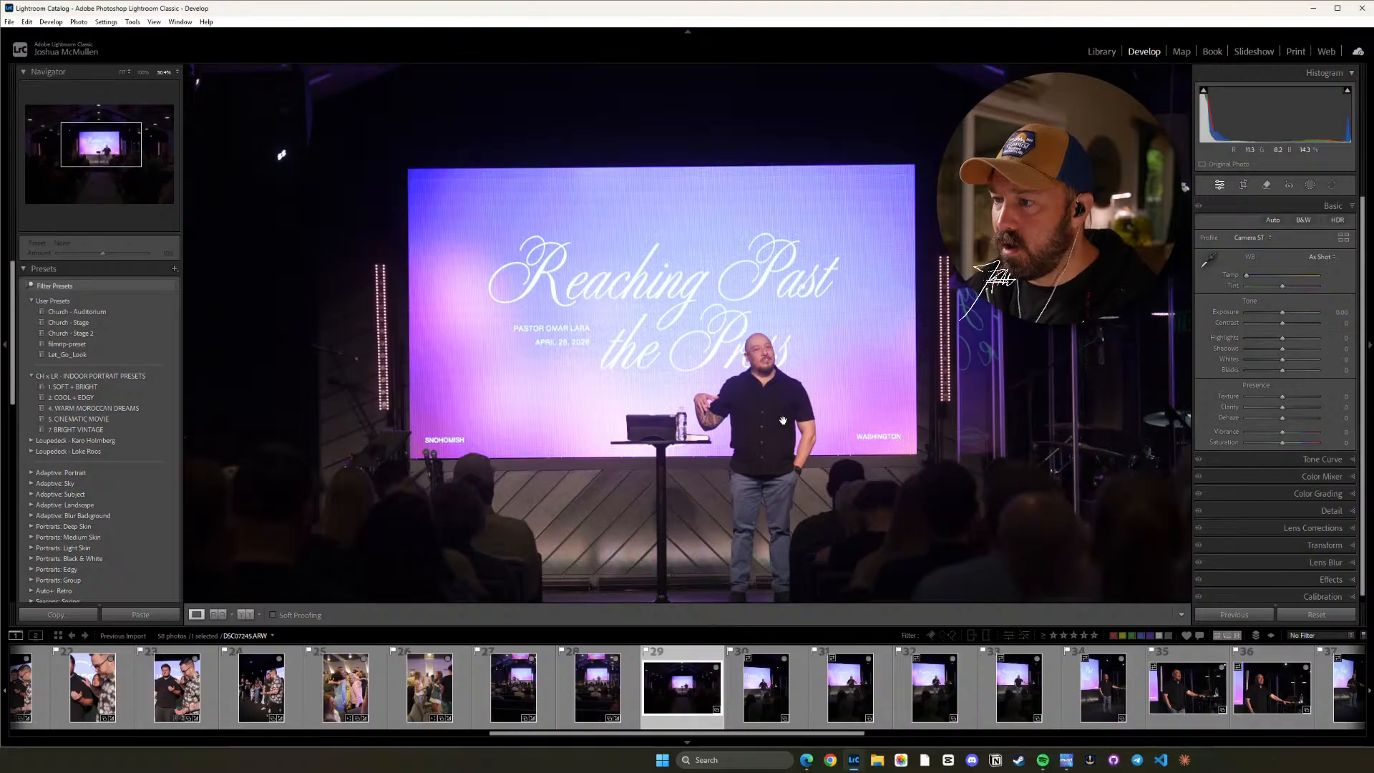
pyautogui.hotkey('ctrl', 'v')
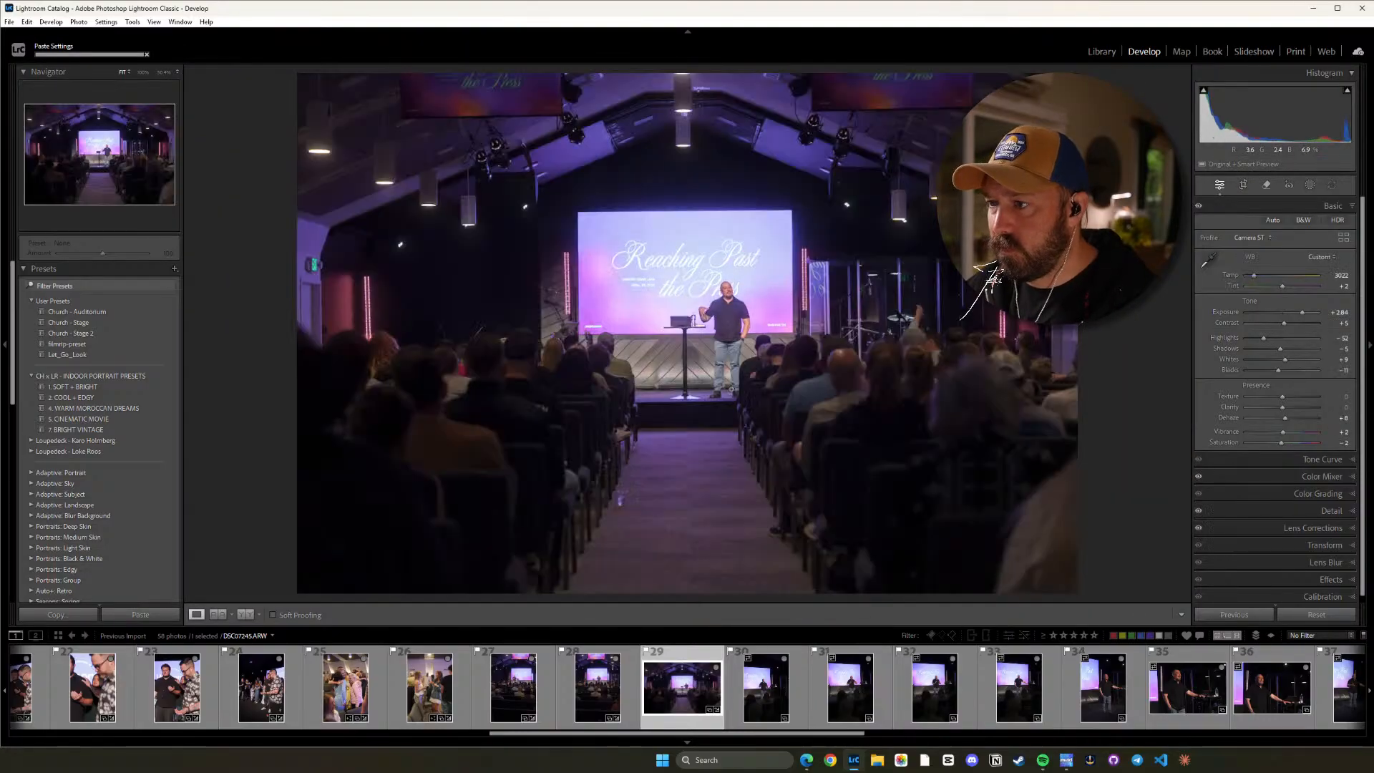
# Raise photo 29's Contrast to +19 and check the speaker both up close and in the full frame.
pyautogui.click(690, 301)
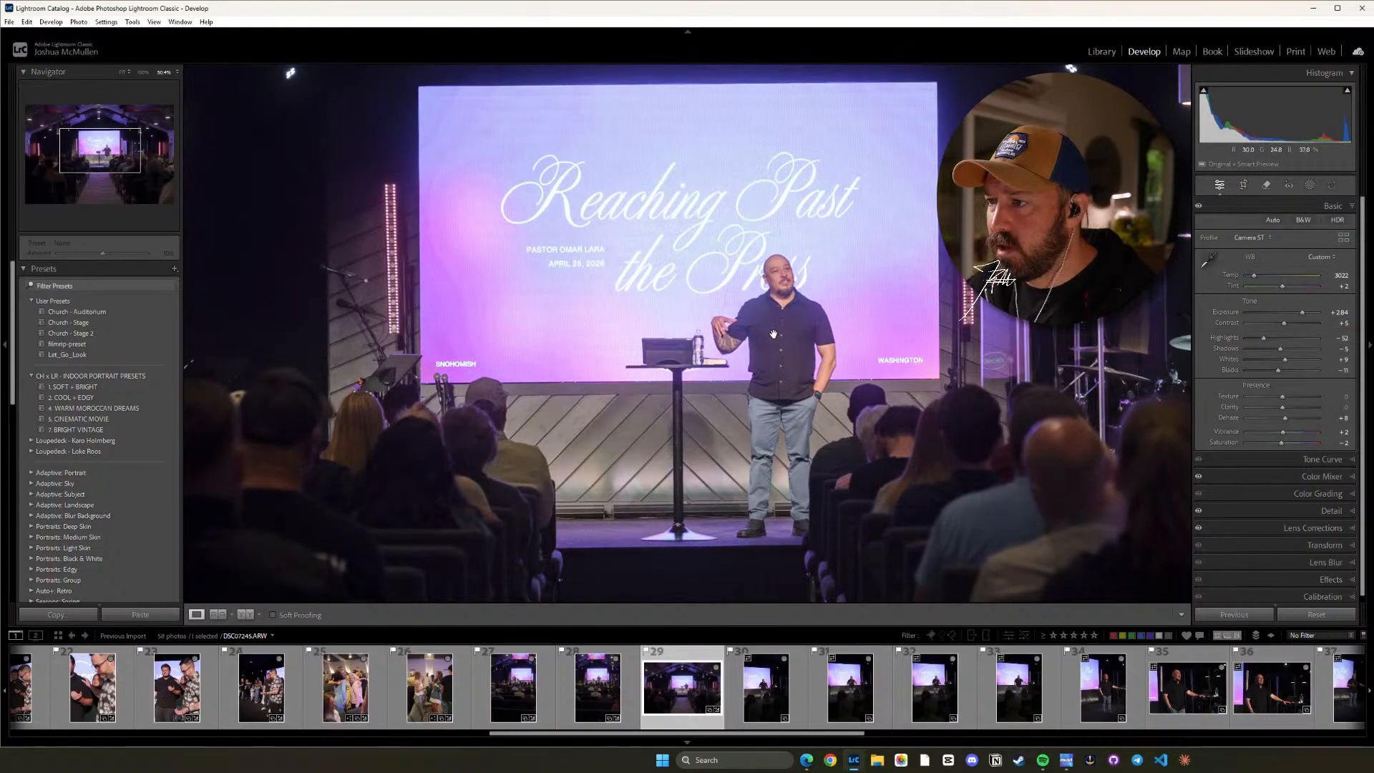
pyautogui.click(787, 281)
pyautogui.click(745, 301)
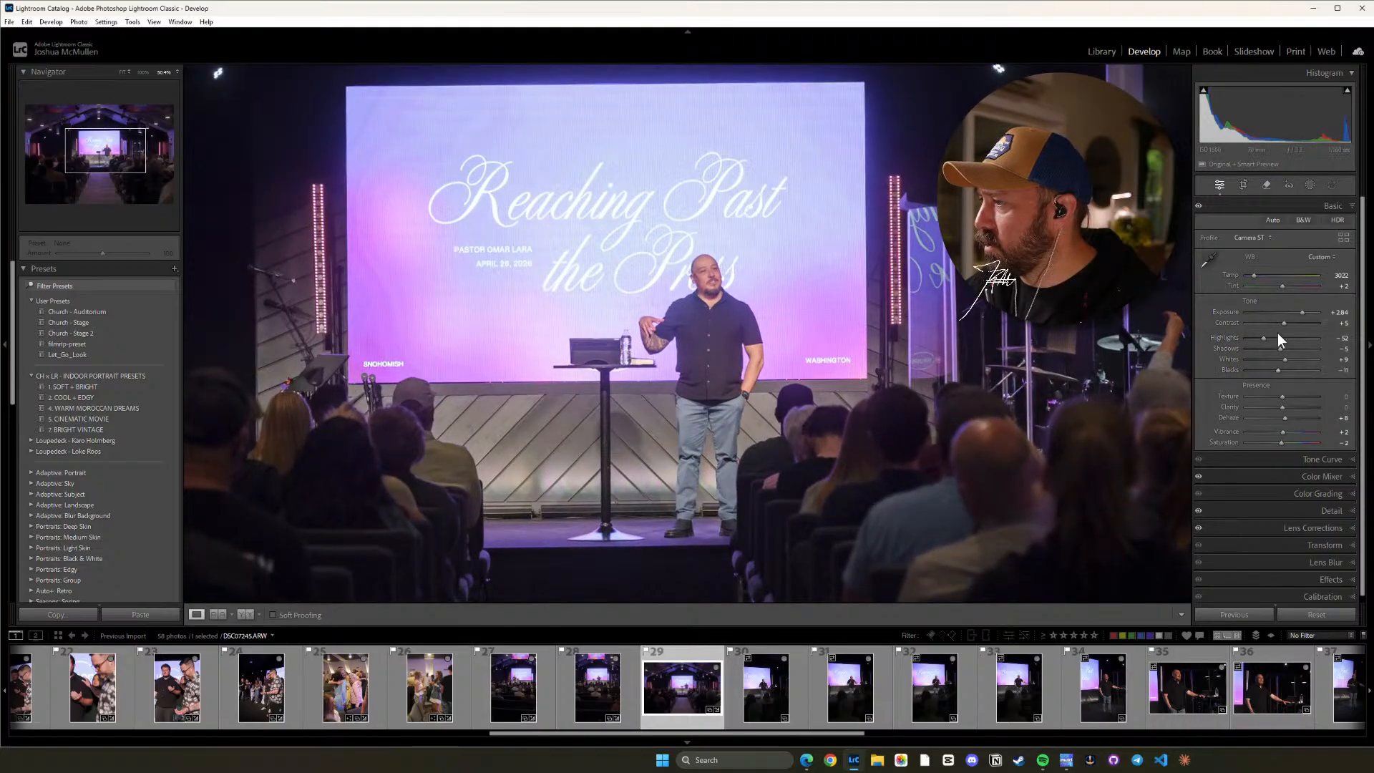
pyautogui.moveTo(1284, 324); pyautogui.dragTo(1289, 328)
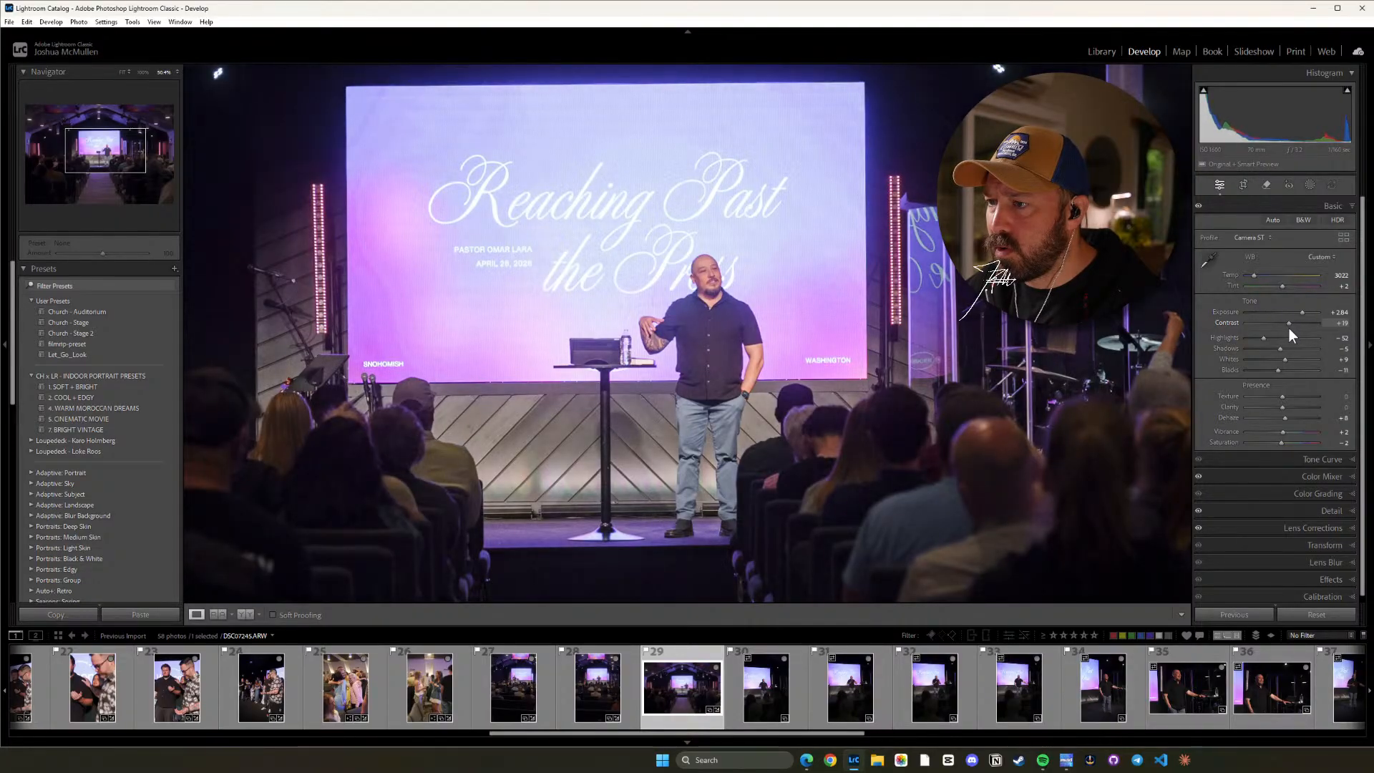
pyautogui.click(658, 374)
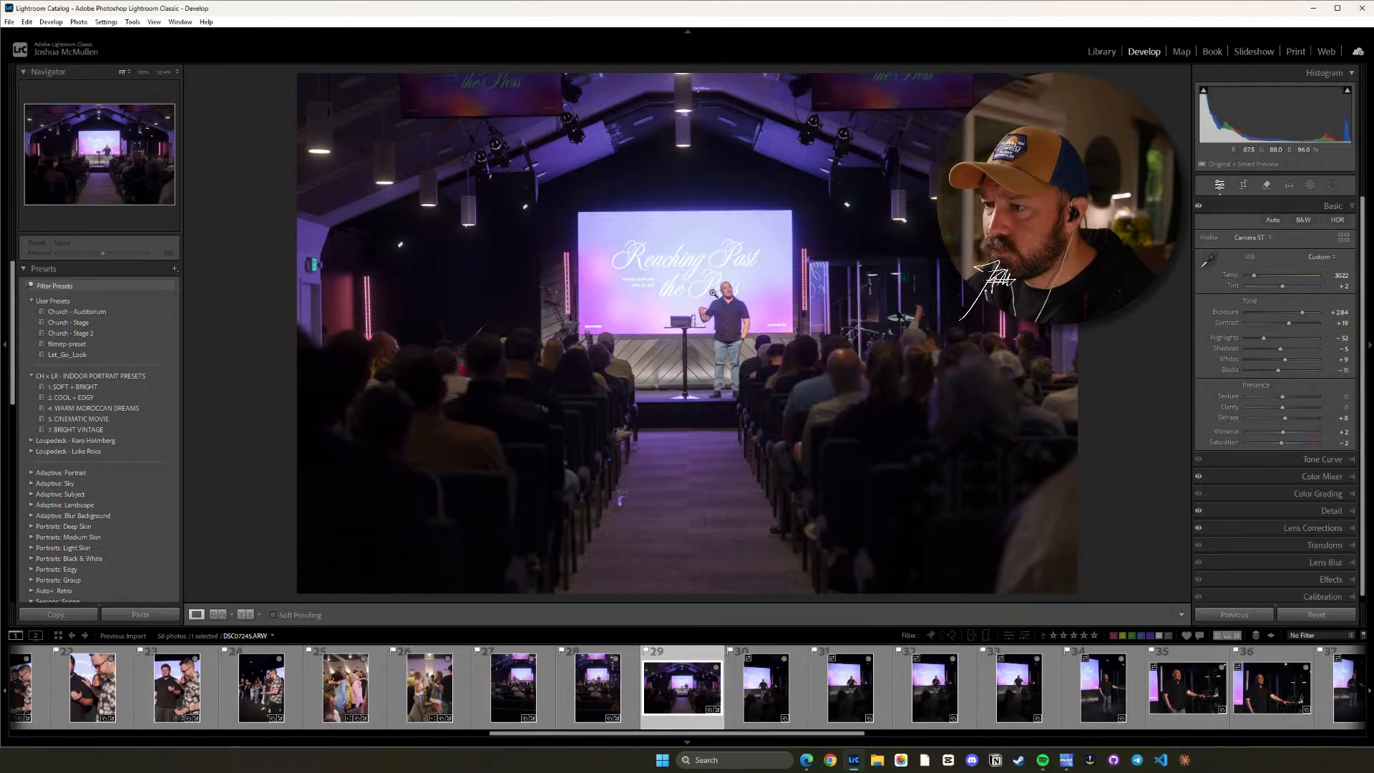
pyautogui.click(721, 309)
pyautogui.click(732, 267)
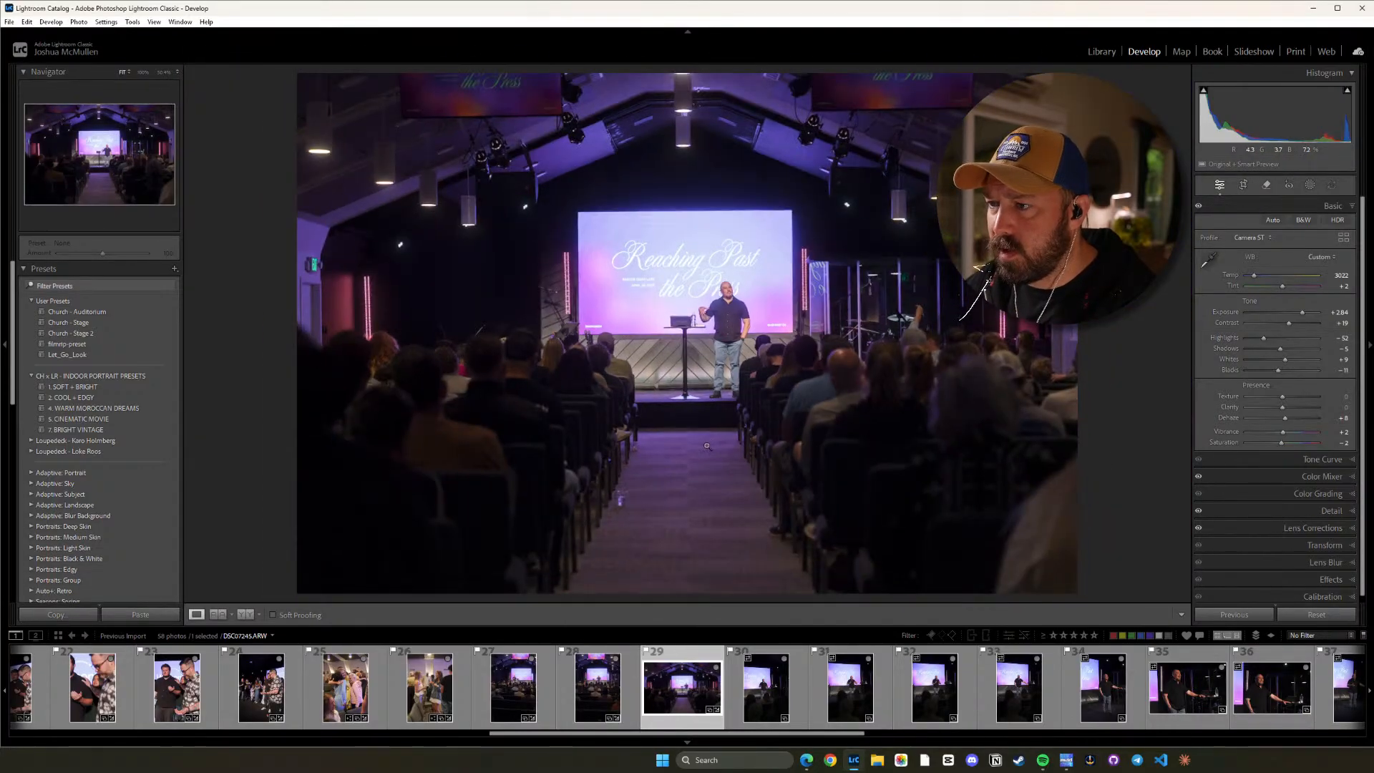
# Paste the copied settings onto photo 30, lower its Exposure to +2.34 and check the speaker up close.
pyautogui.click(765, 684)
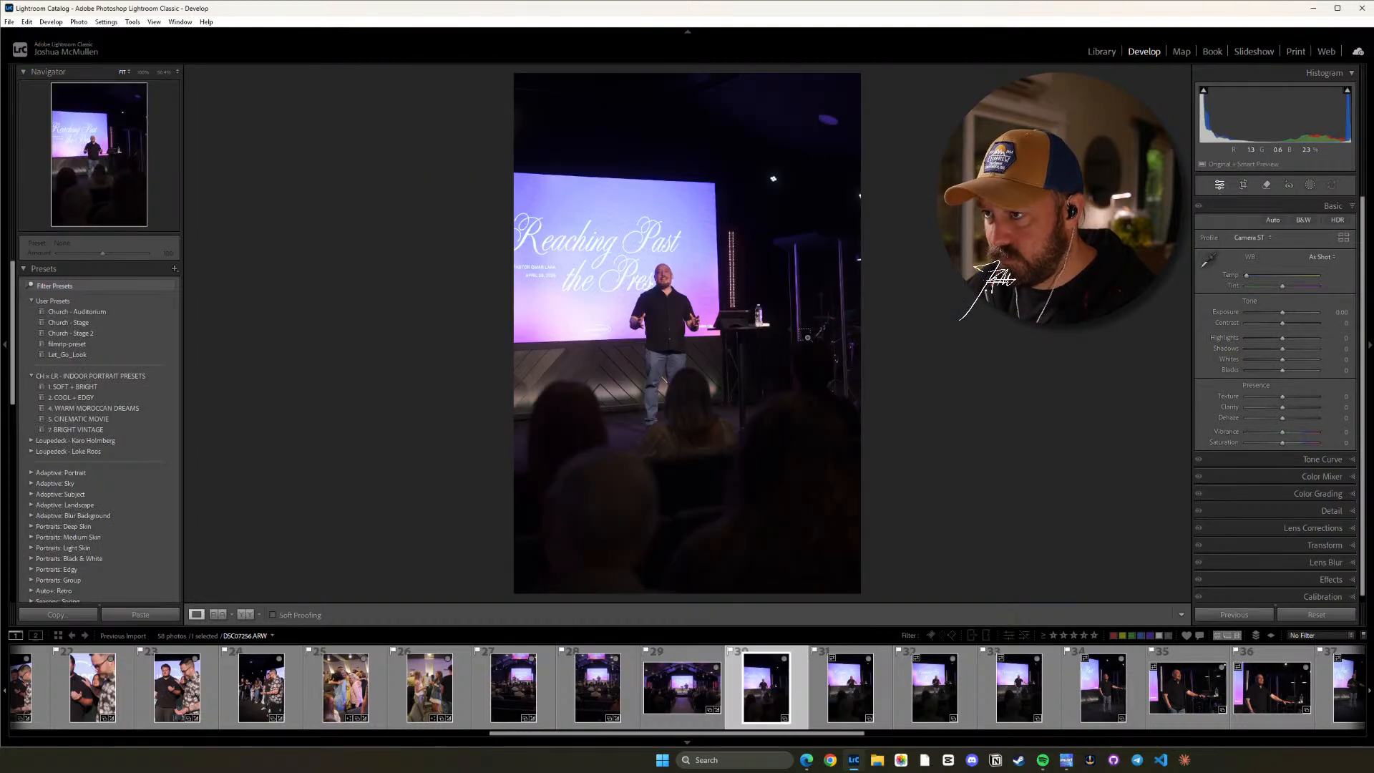
pyautogui.hotkey('ctrl', 'shift', 'v')
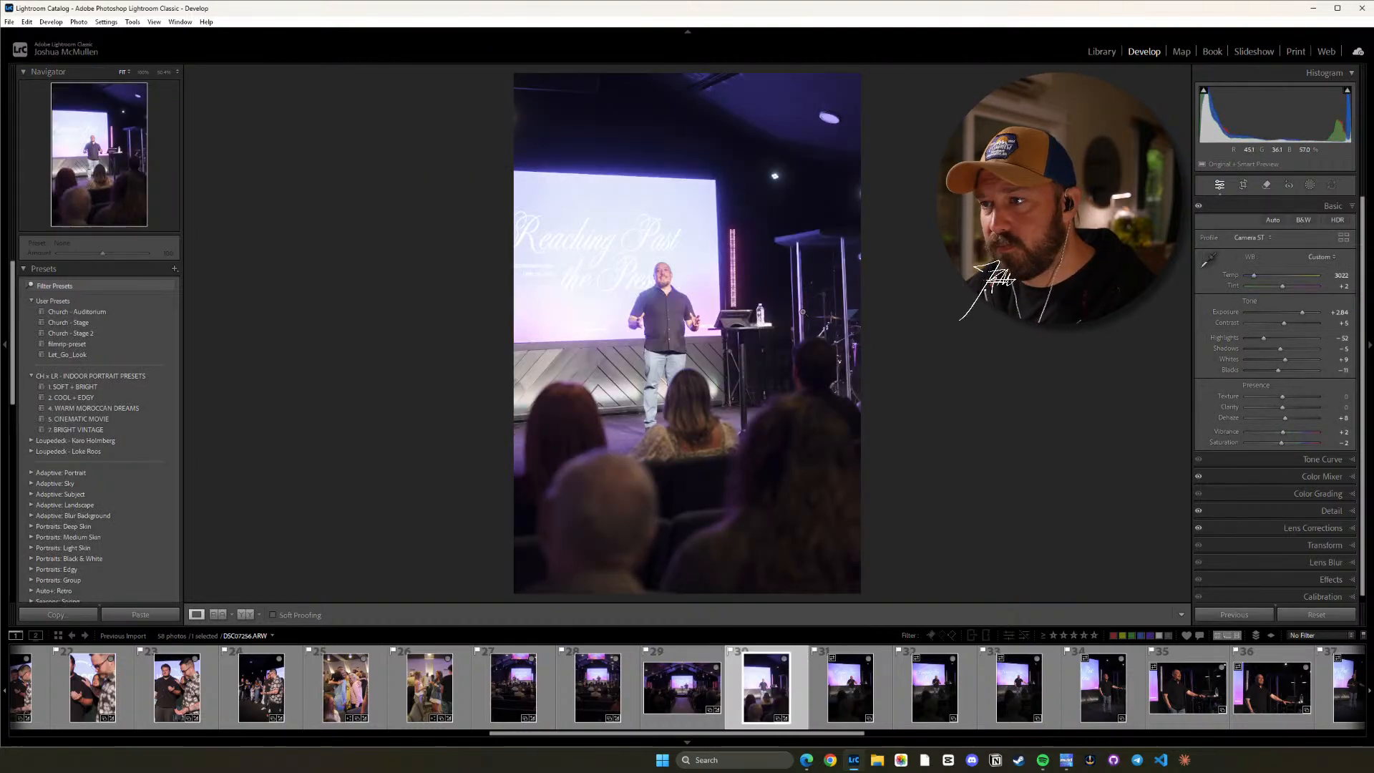
pyautogui.press('-')
pyautogui.press('-')
pyautogui.press('-')
pyautogui.press('-')
pyautogui.press('-')
pyautogui.press('-')
pyautogui.press('-')
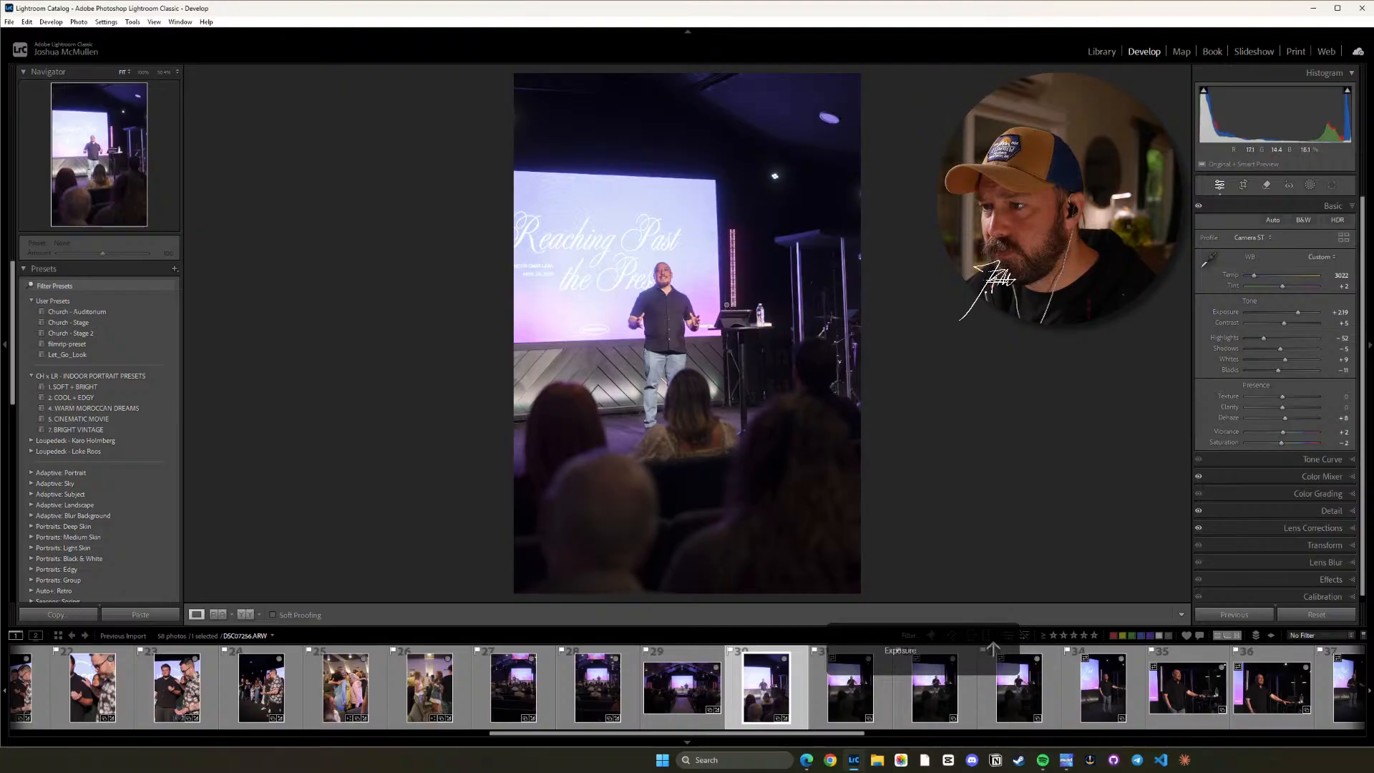
pyautogui.press('-')
pyautogui.click(683, 295)
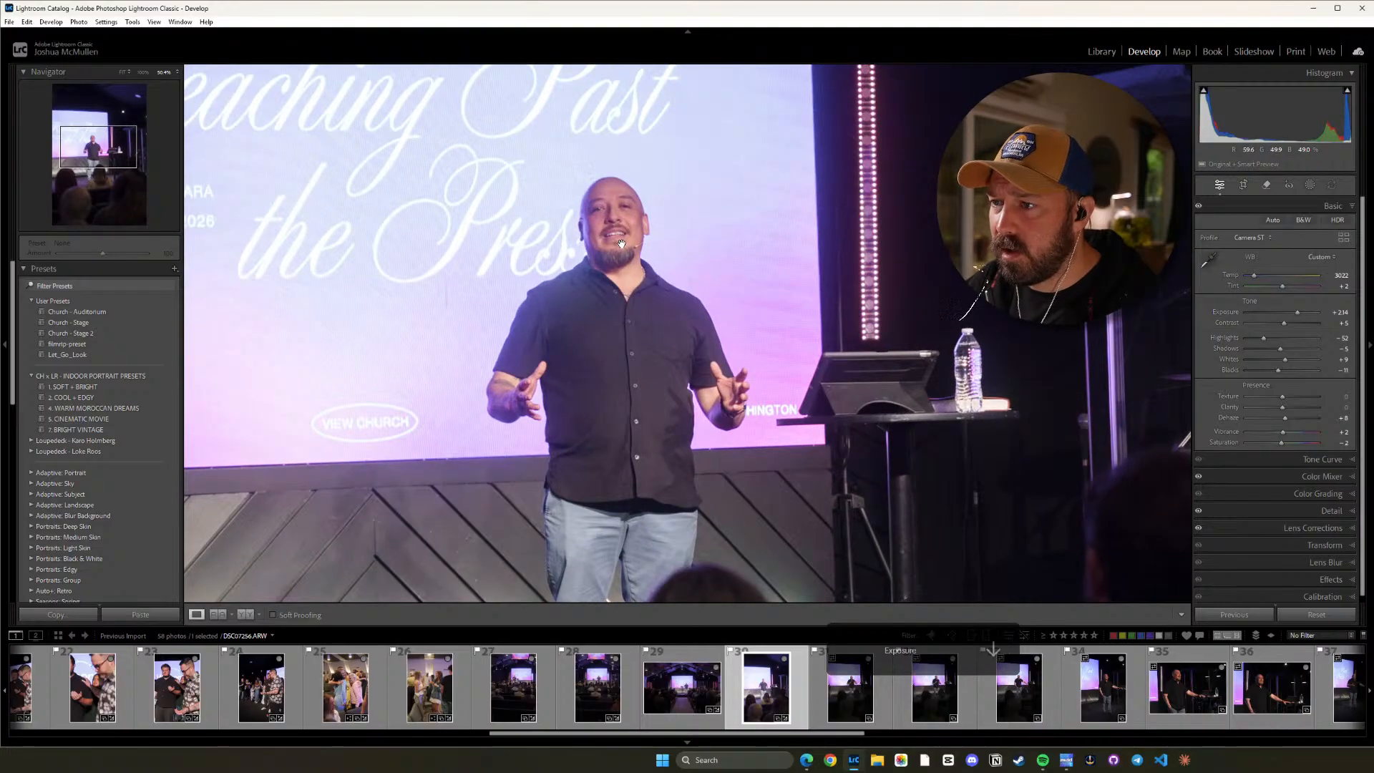
pyautogui.moveTo(621, 244); pyautogui.dragTo(768, 247)
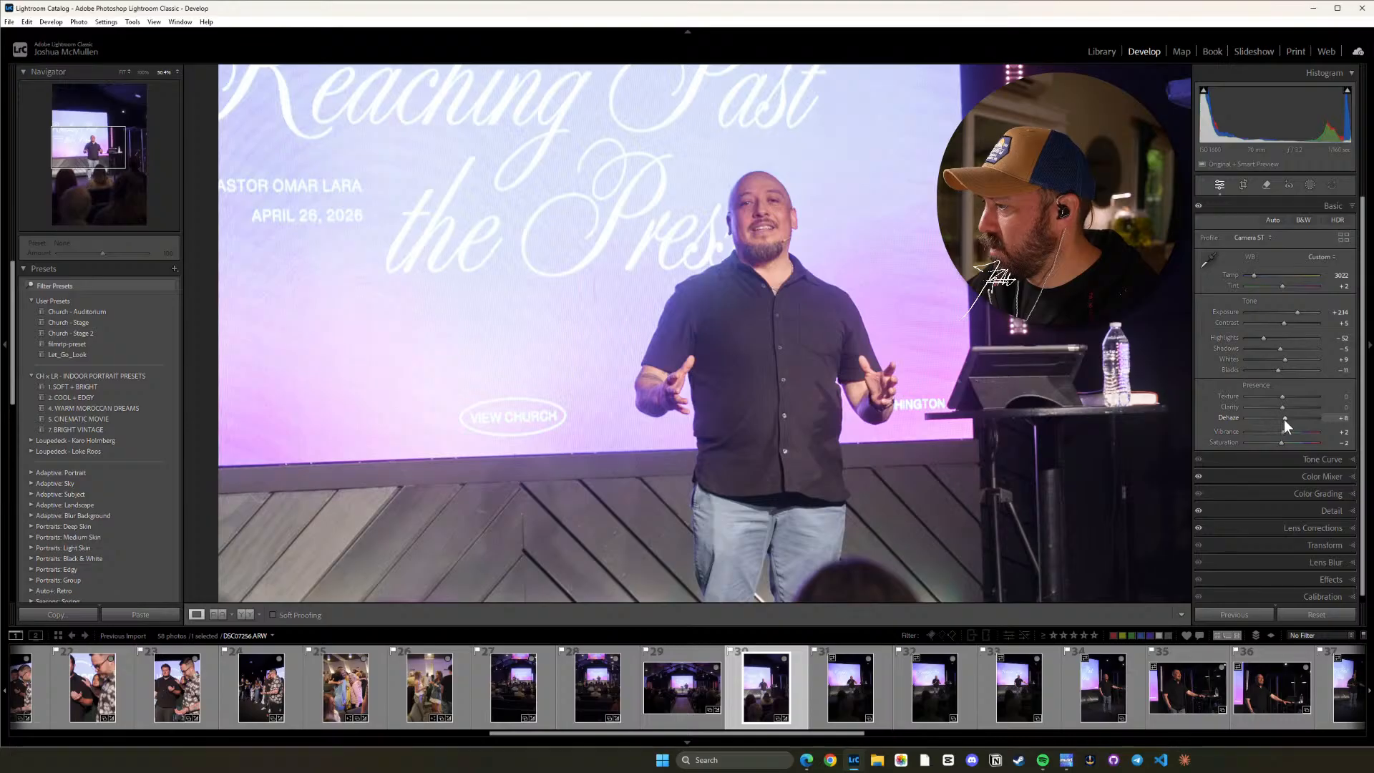
# Set photo 30's Dehaze to +22 and check the speaker both up close and in the full frame.
pyautogui.moveTo(1284, 419); pyautogui.dragTo(1287, 420)
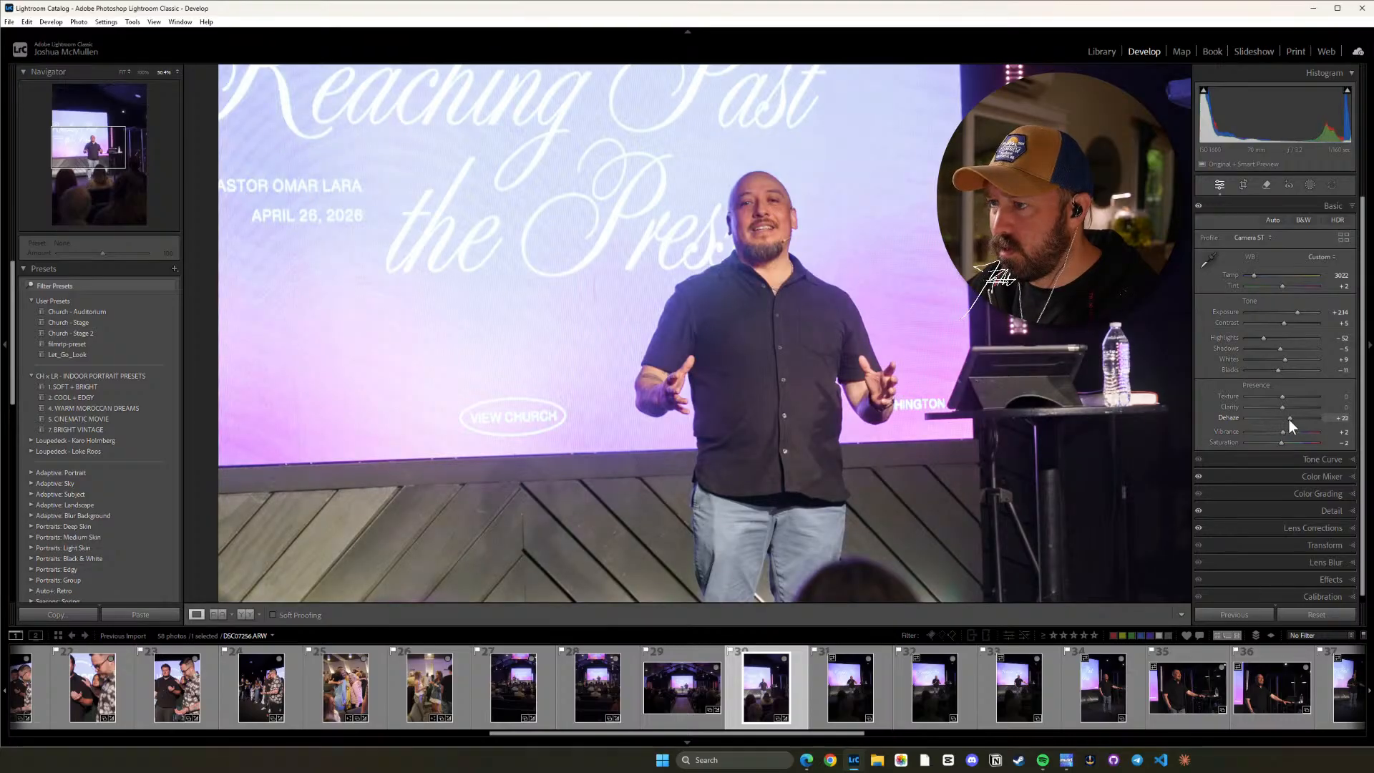
pyautogui.press('z')
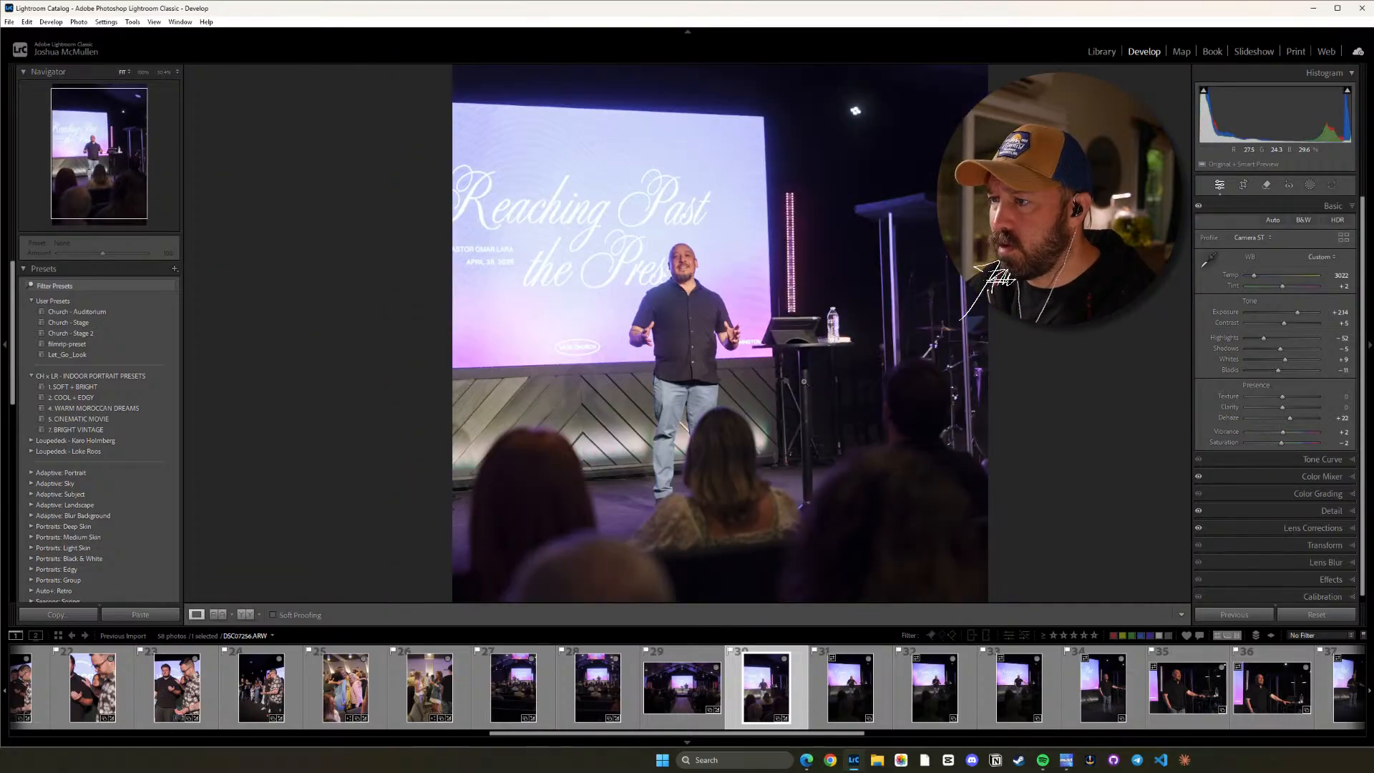
pyautogui.click(656, 291)
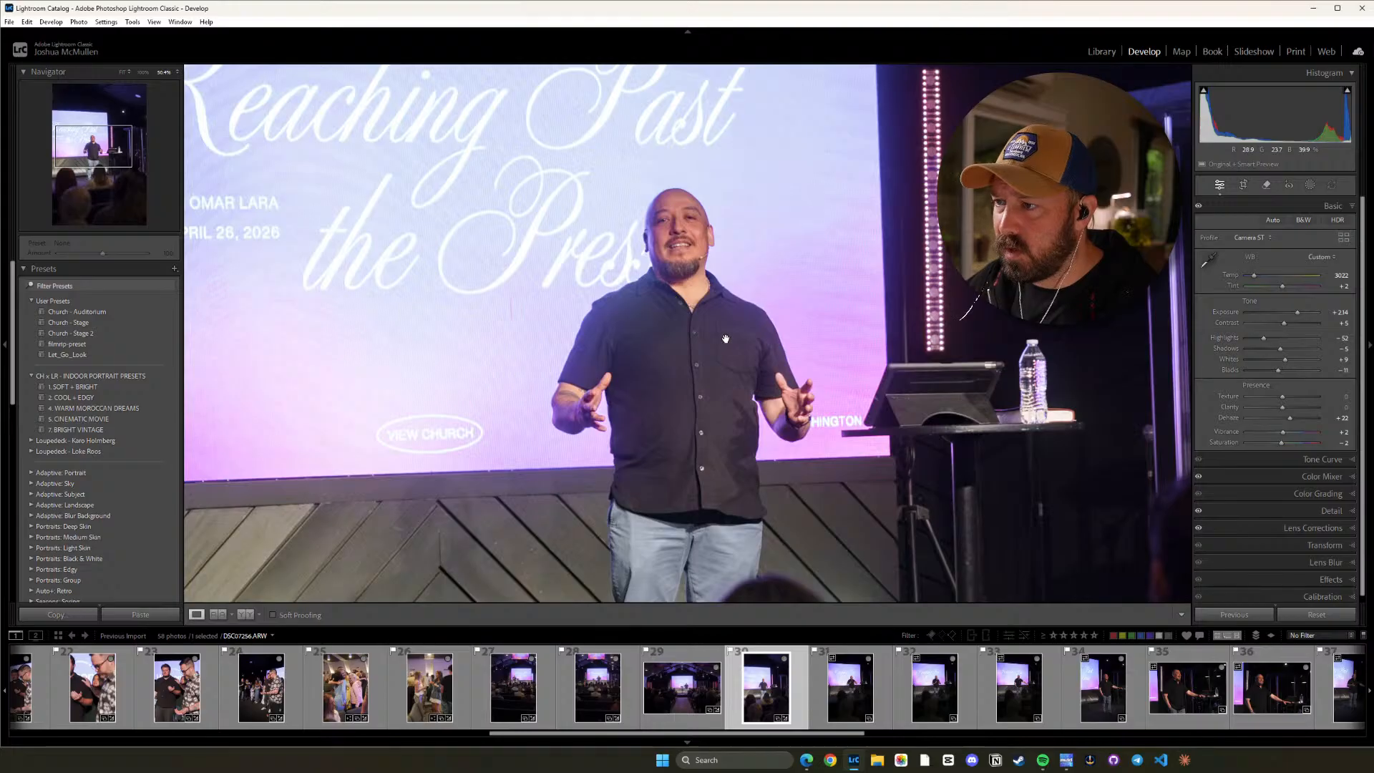
pyautogui.click(725, 385)
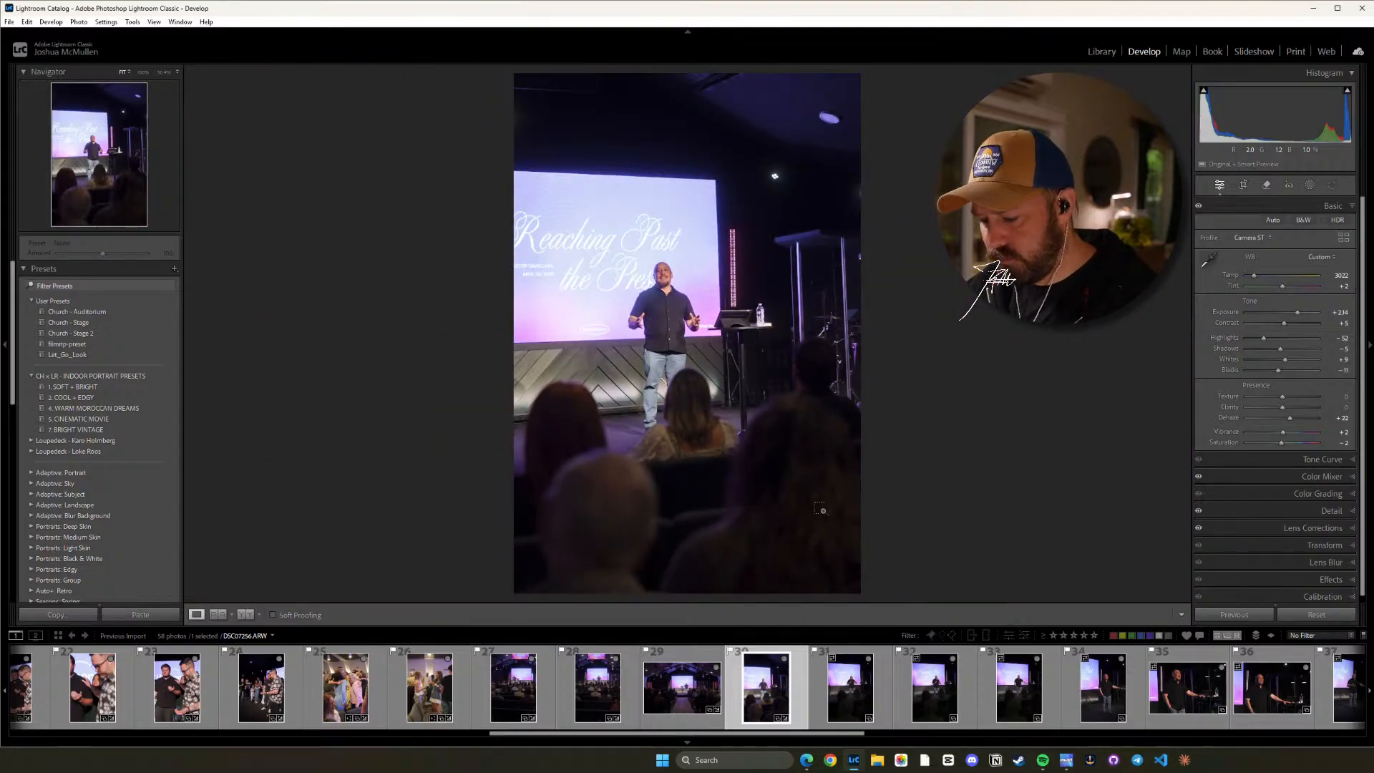
# Copy photo 30's develop settings and paste them onto photo 31.
pyautogui.hotkey('ctrl', 'shift', 'c')
pyautogui.click(1052, 571)
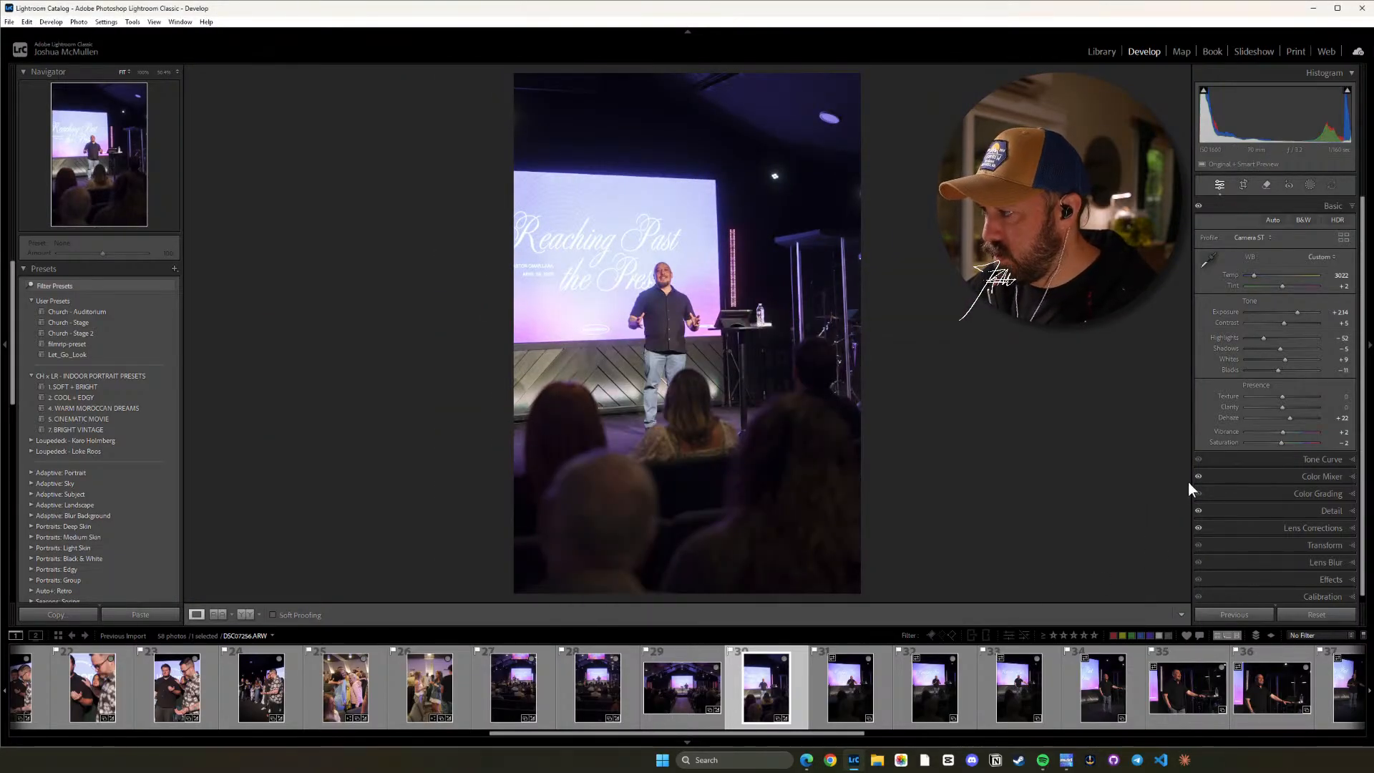
pyautogui.click(865, 697)
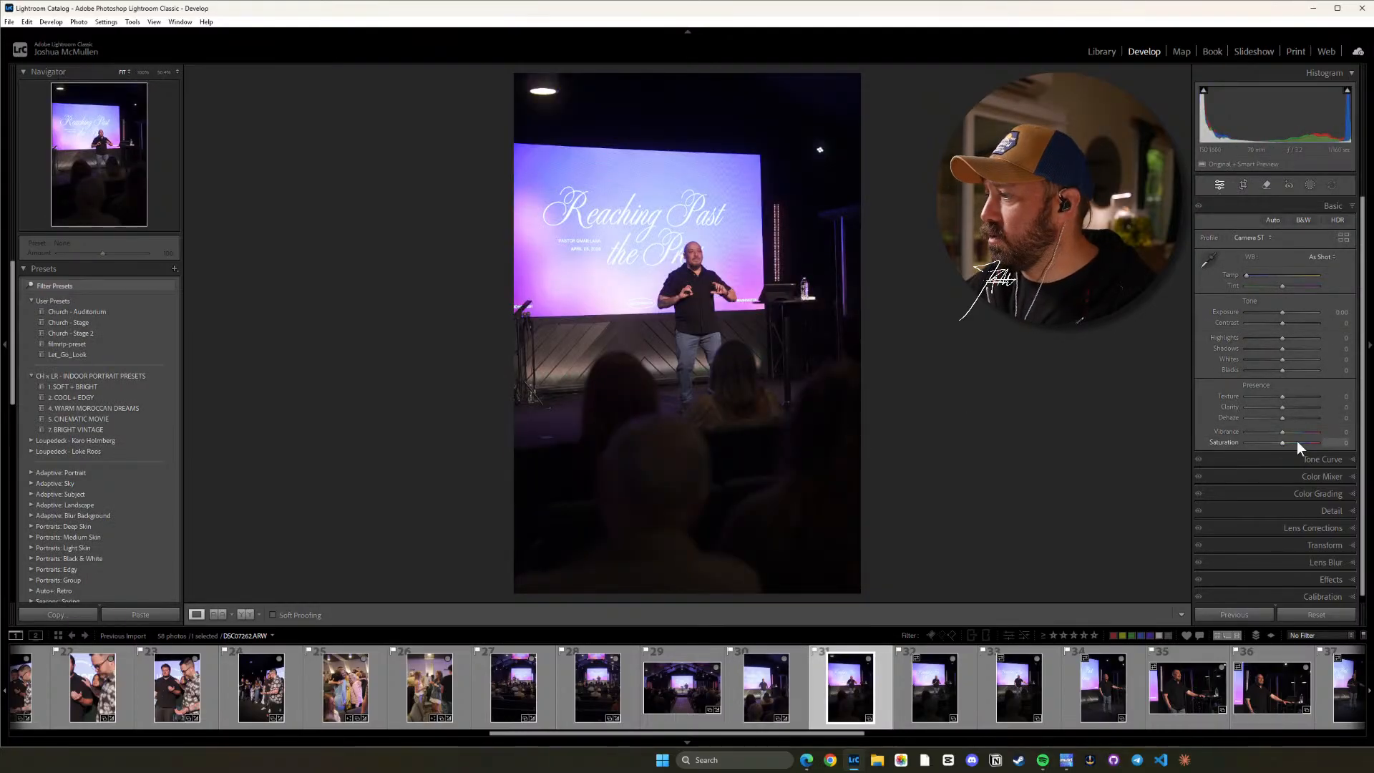
pyautogui.hotkey('ctrl', 'shift', 'v')
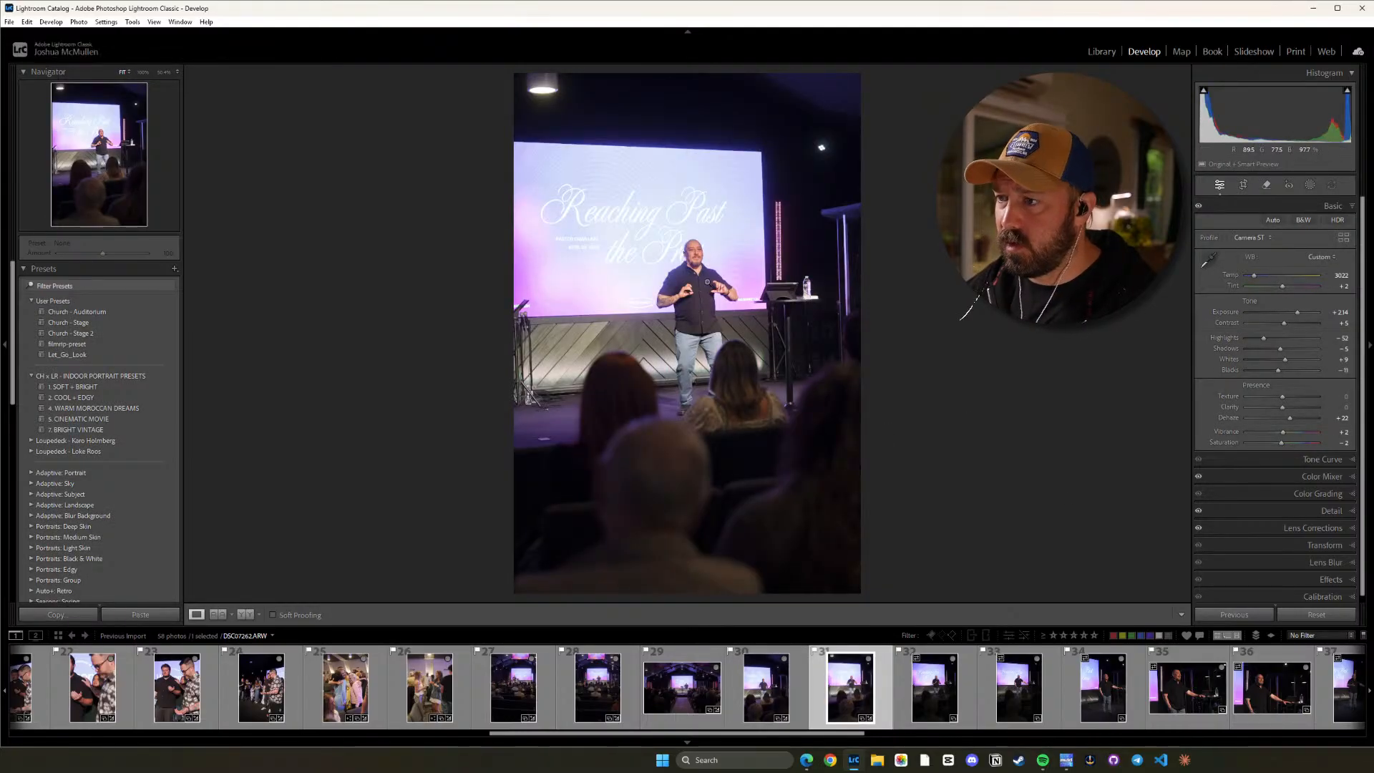
# Raise photo 31's Tint to +3, comparing the speaker up close with the full frame.
pyautogui.click(692, 293)
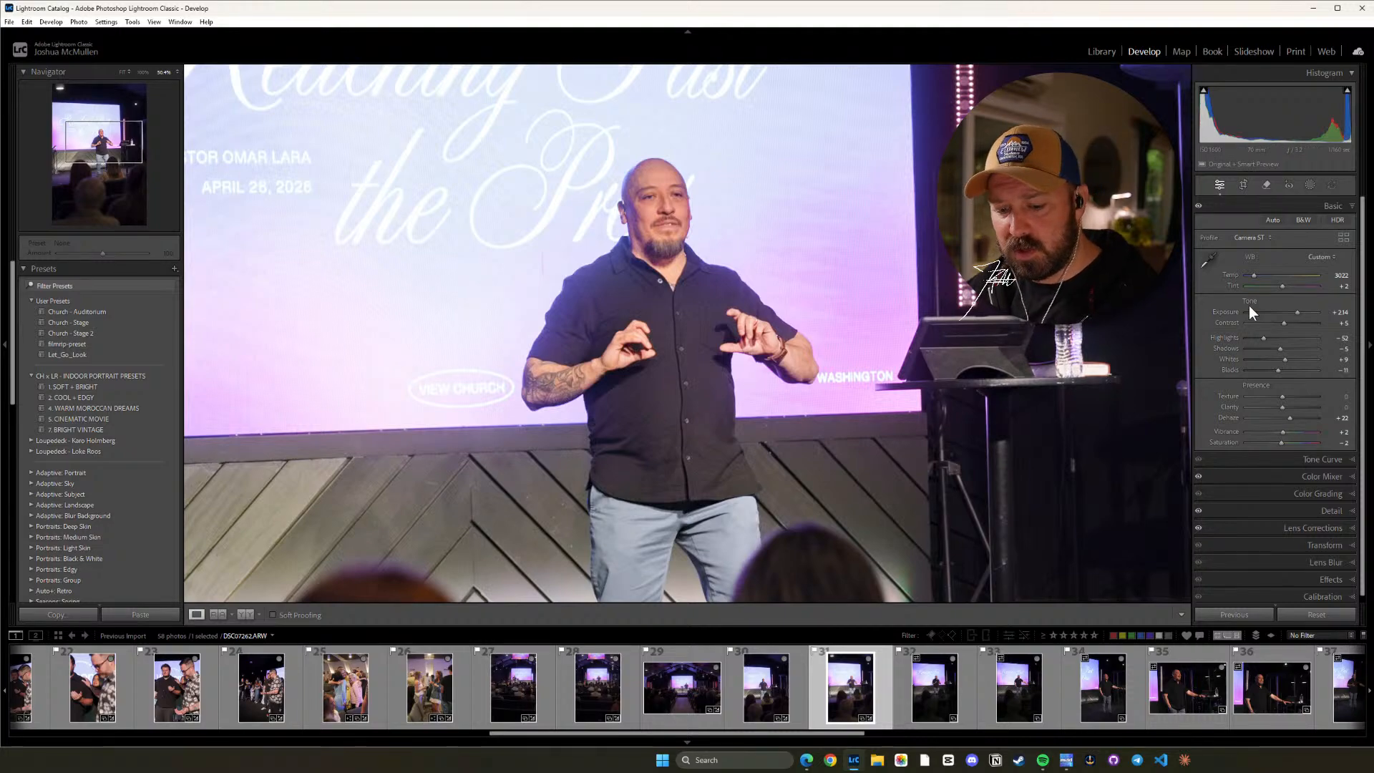
pyautogui.press('=')
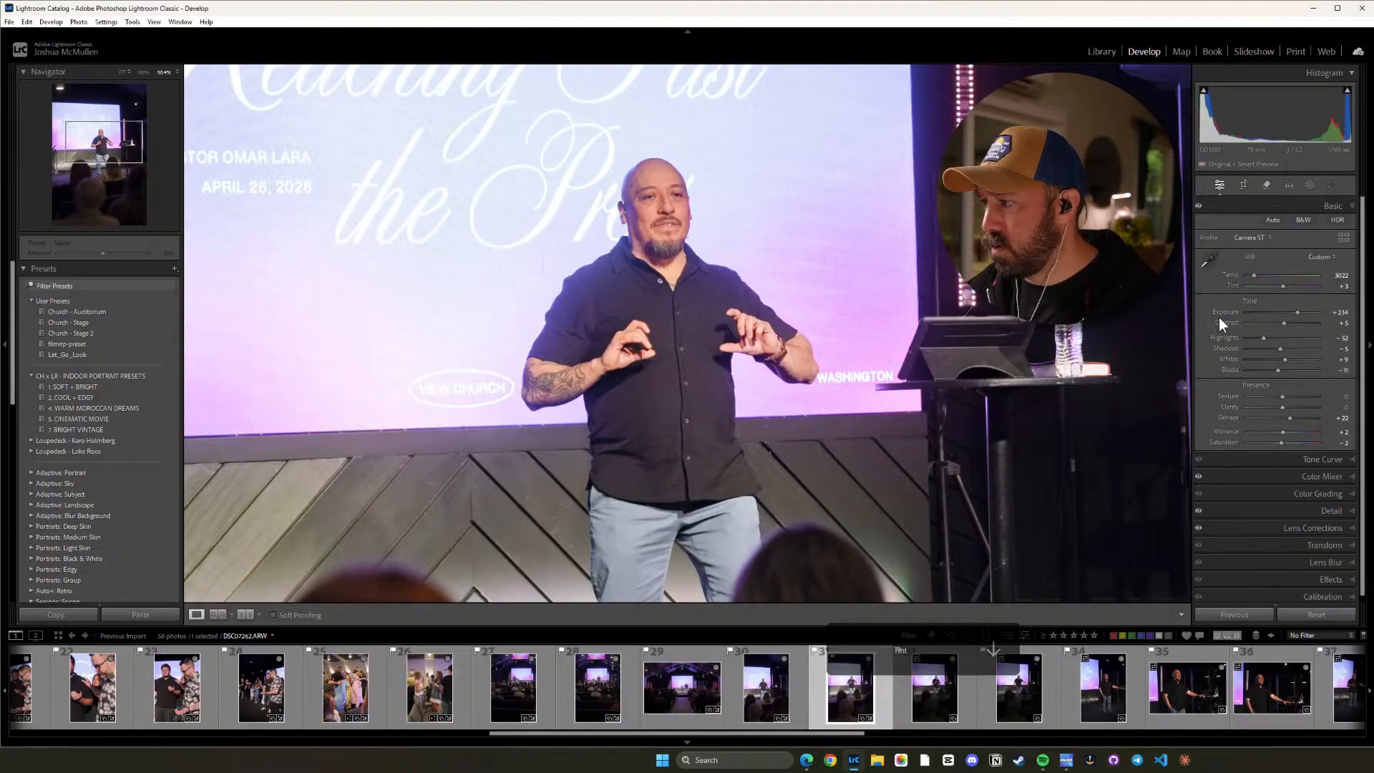
pyautogui.press('=')
pyautogui.click(700, 285)
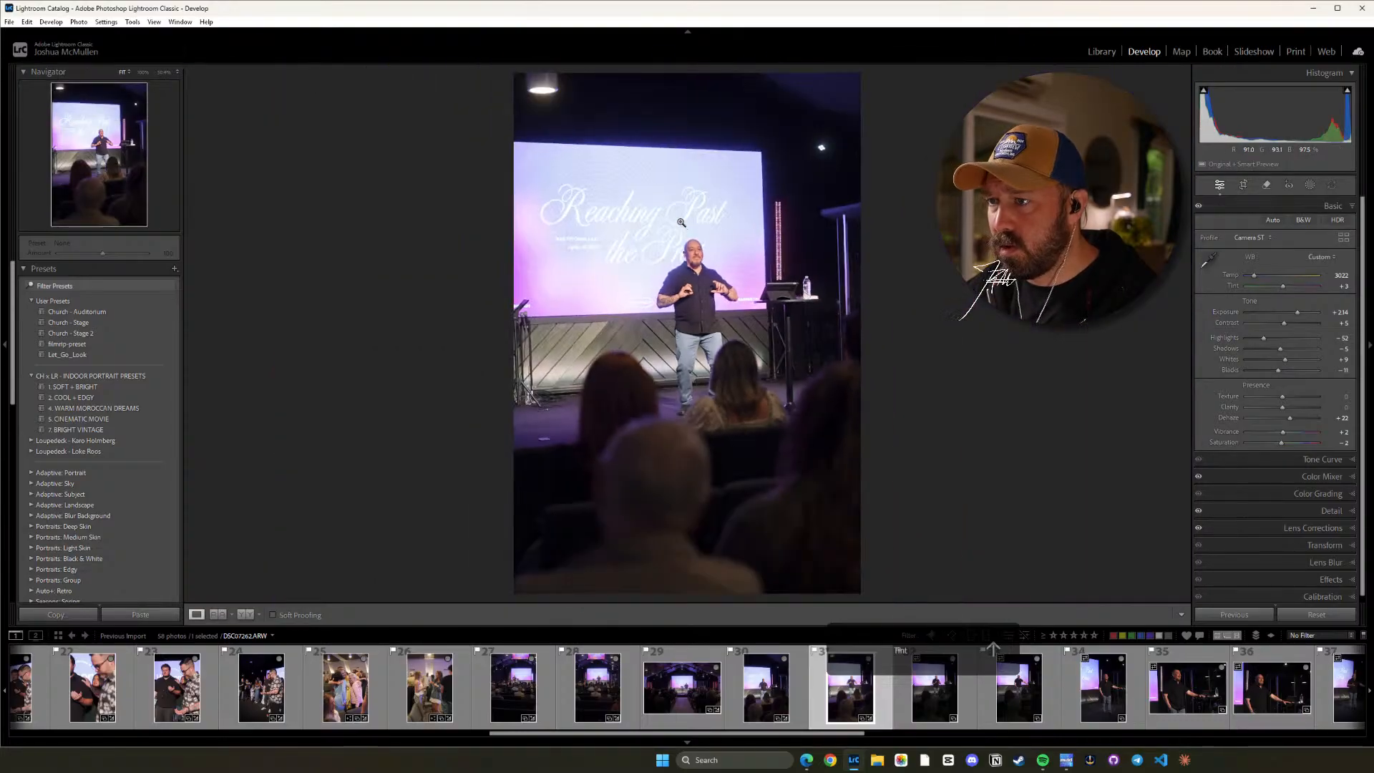
pyautogui.click(700, 285)
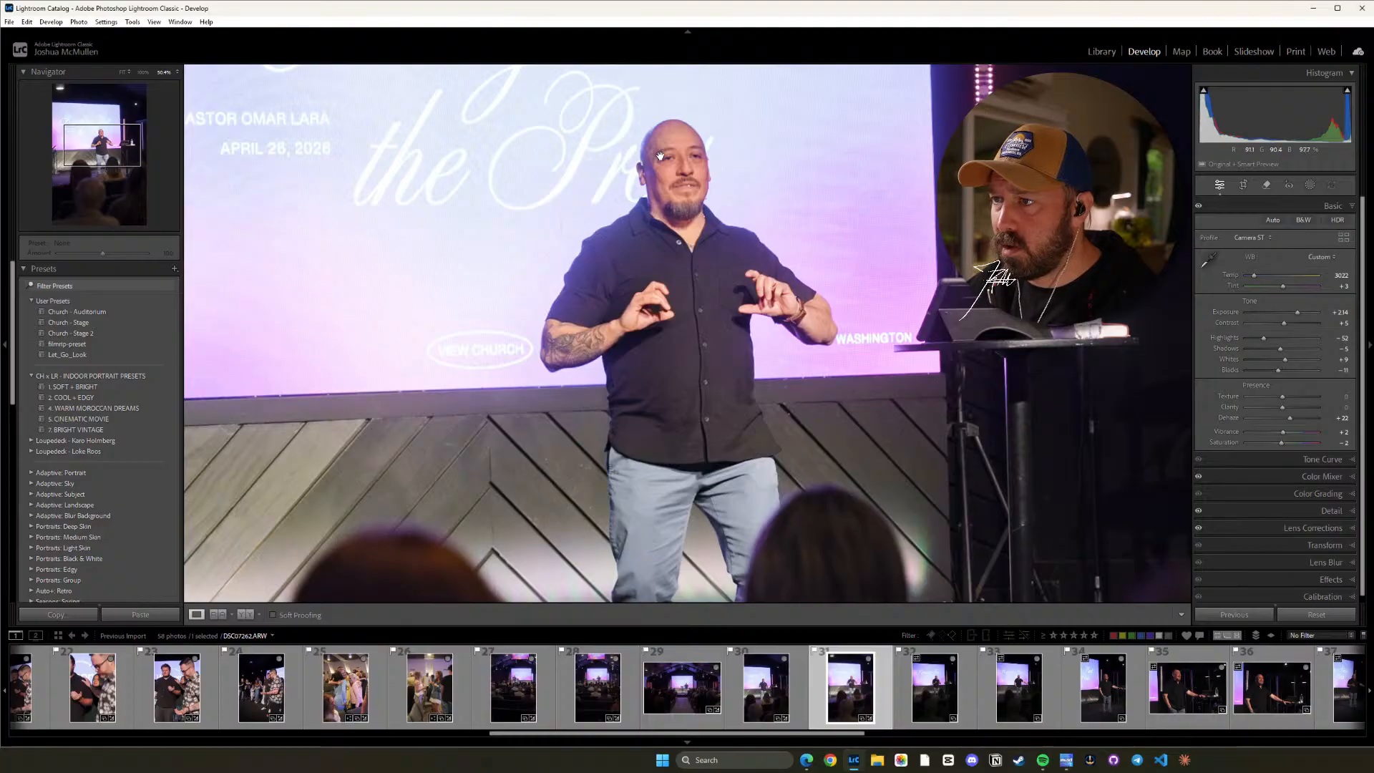
# Review photo 31's Color Mixer HSL settings against the speaker's skin tones, up close and in the full frame.
pyautogui.click(1338, 474)
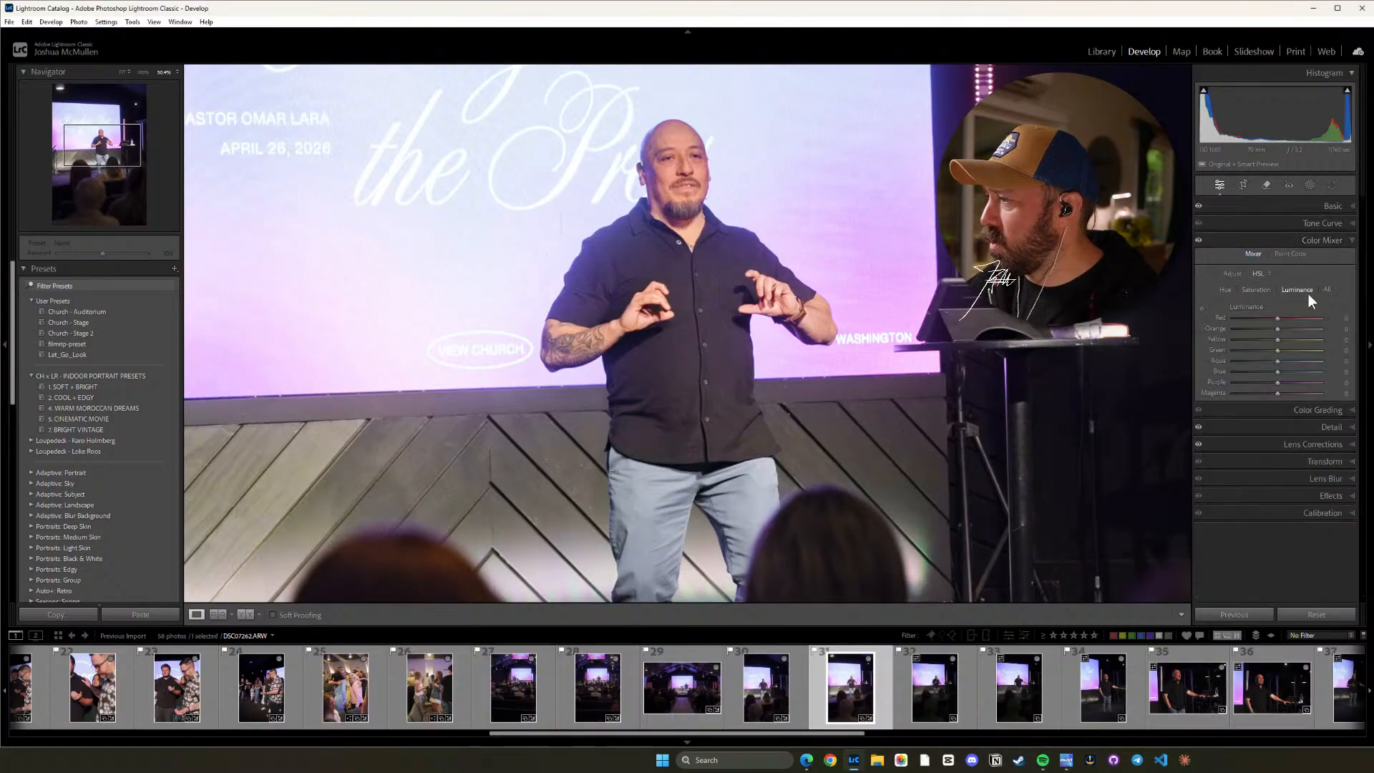
pyautogui.click(1253, 290)
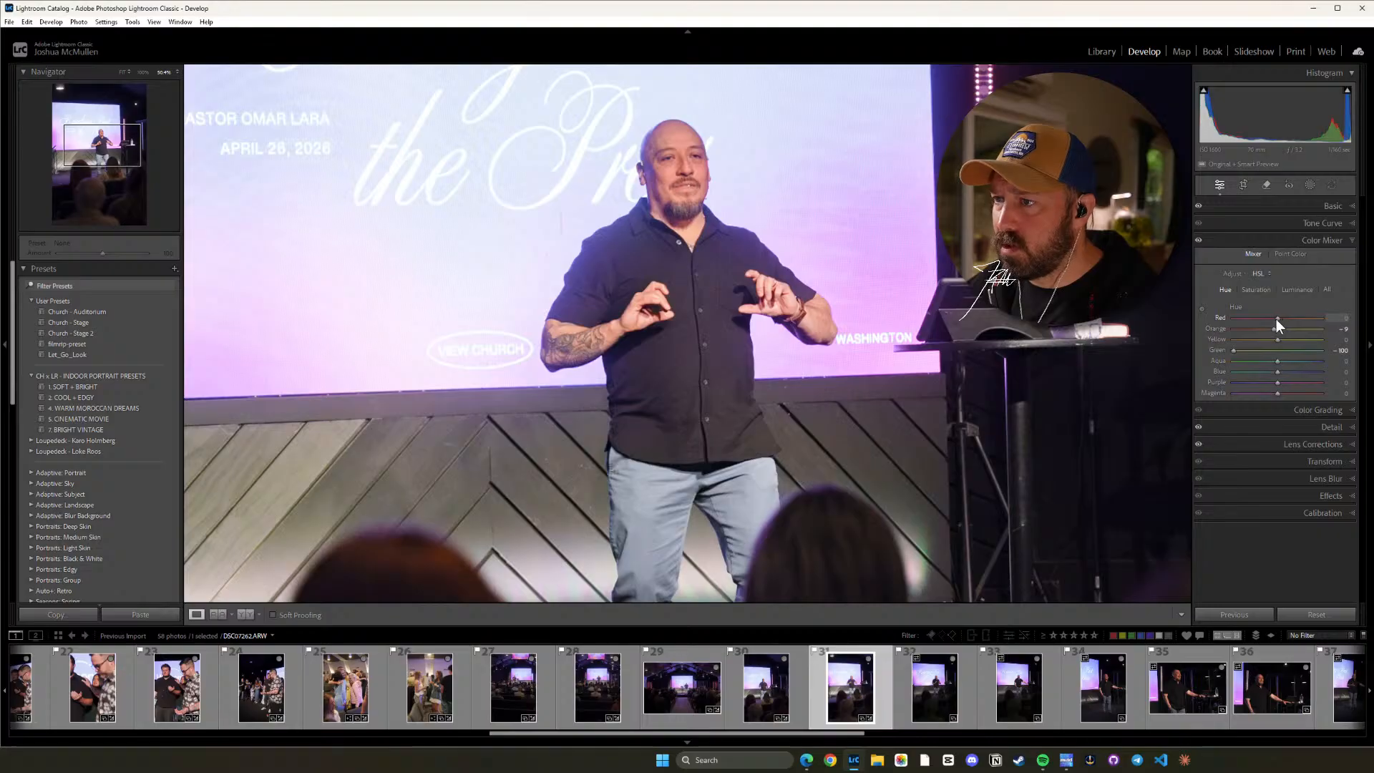
pyautogui.click(721, 170)
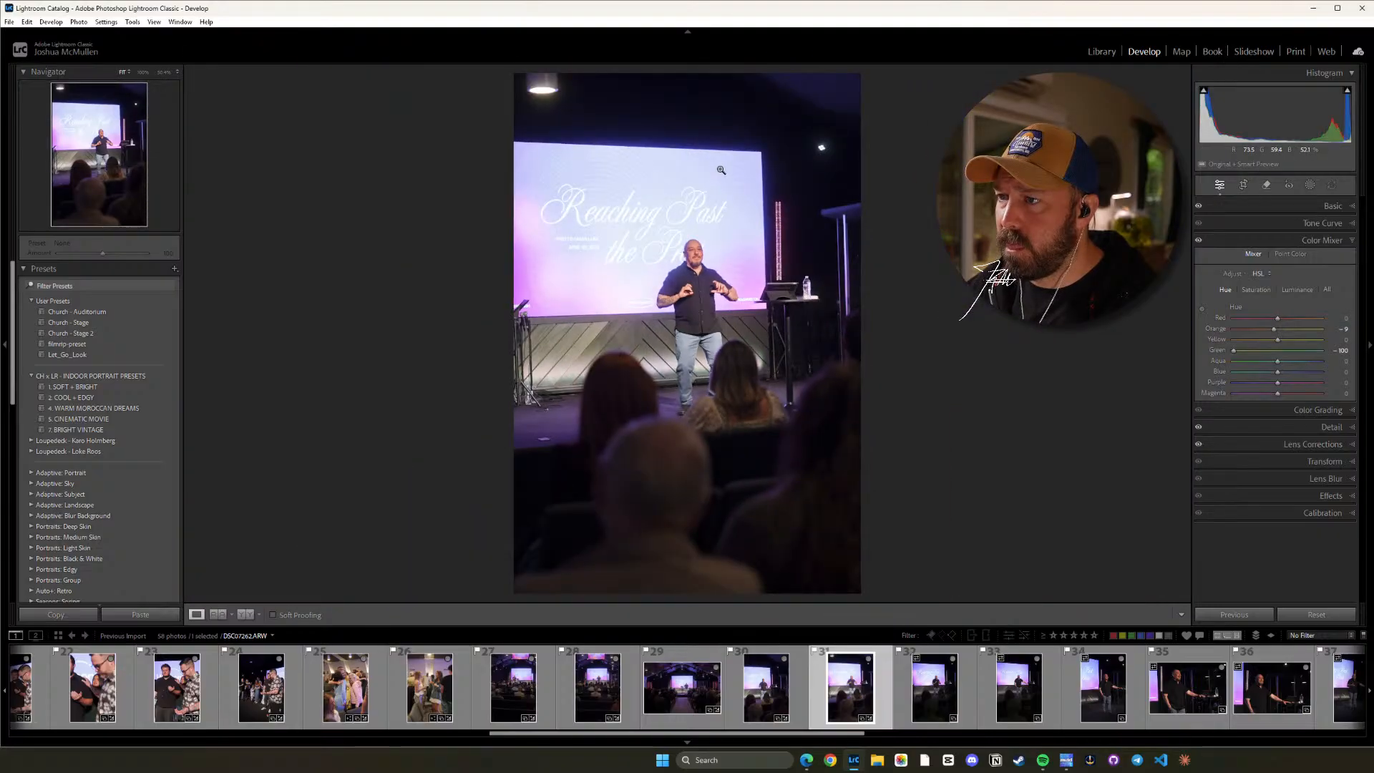
pyautogui.click(712, 264)
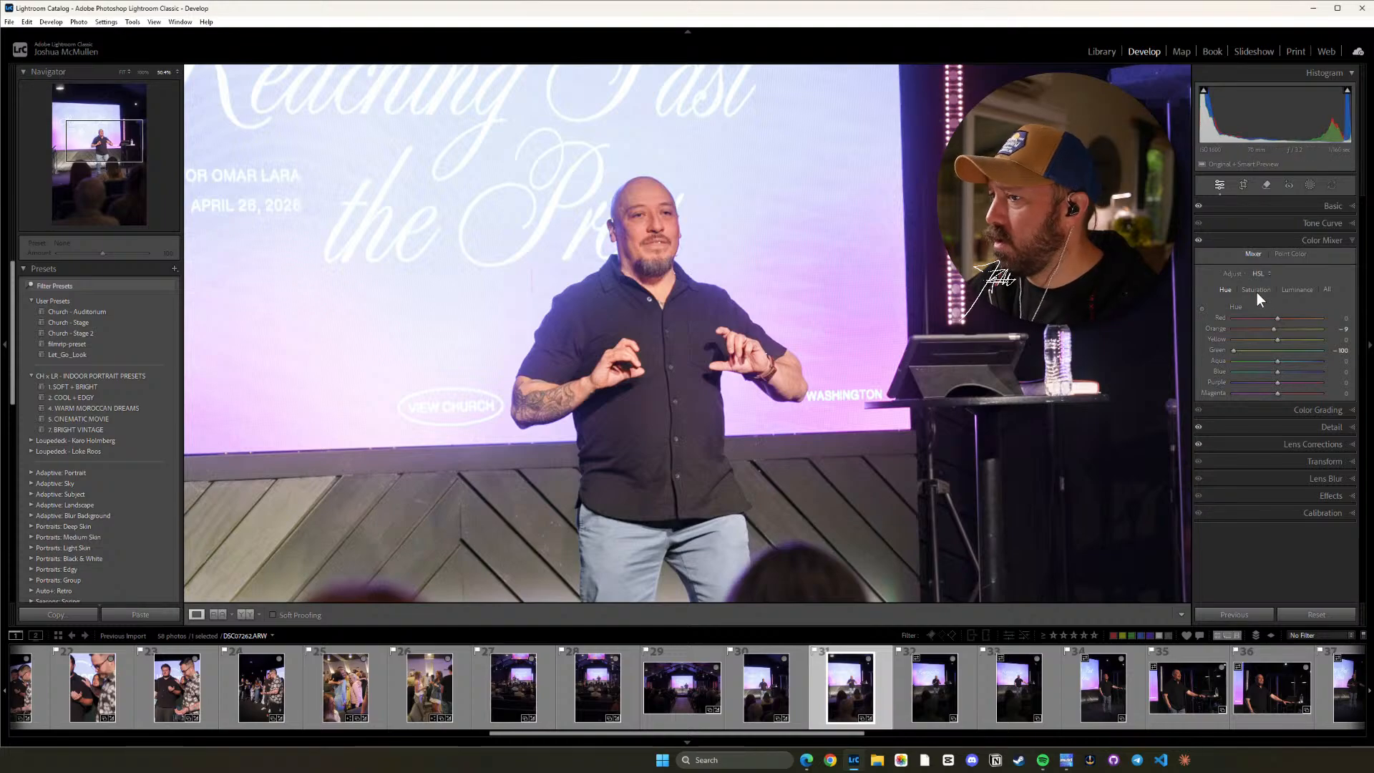
pyautogui.click(788, 409)
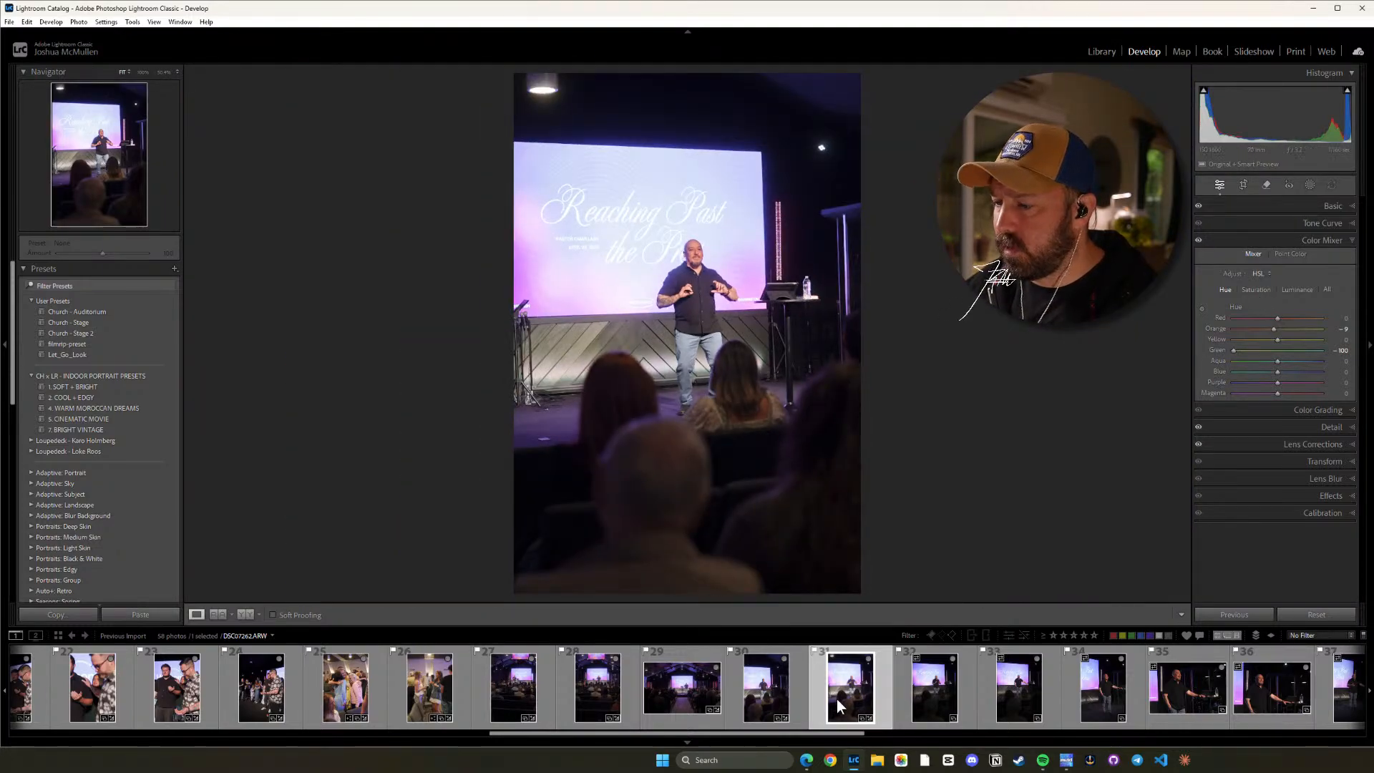
# Copy photo 31's develop settings and paste them onto photos 30, 32 and 33.
pyautogui.hotkey('ctrl', 'shift', 'c')
pyautogui.click(1053, 577)
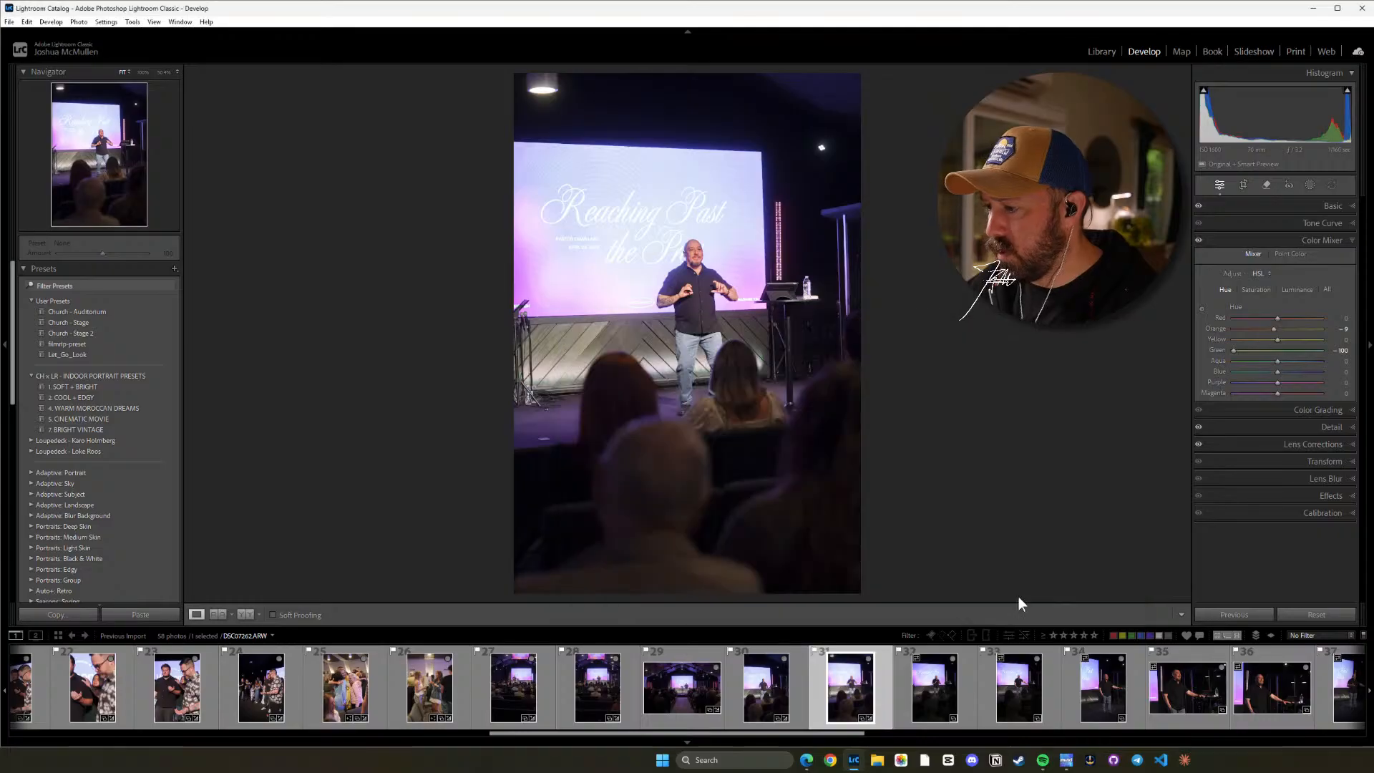
pyautogui.click(785, 698)
pyautogui.hotkey('ctrl', 'shift', 'v')
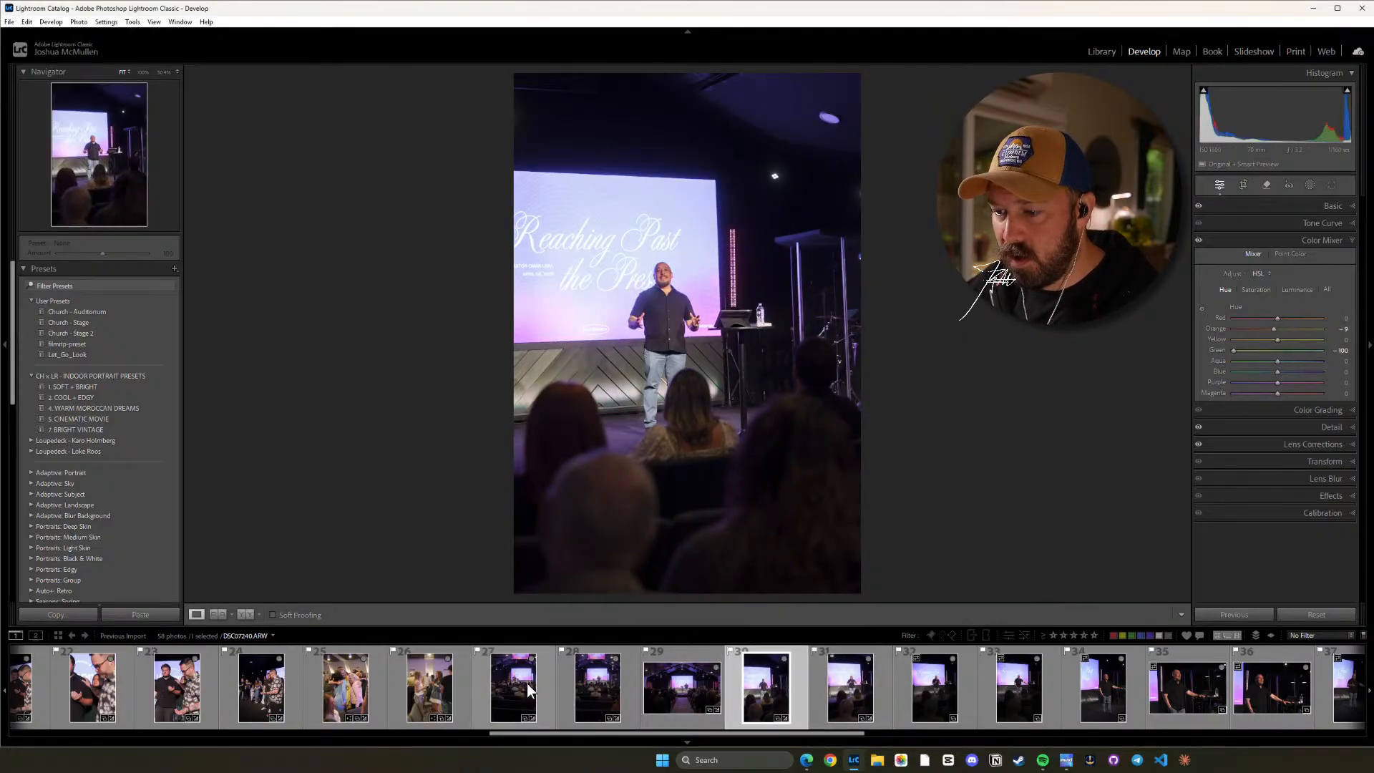
pyautogui.click(946, 686)
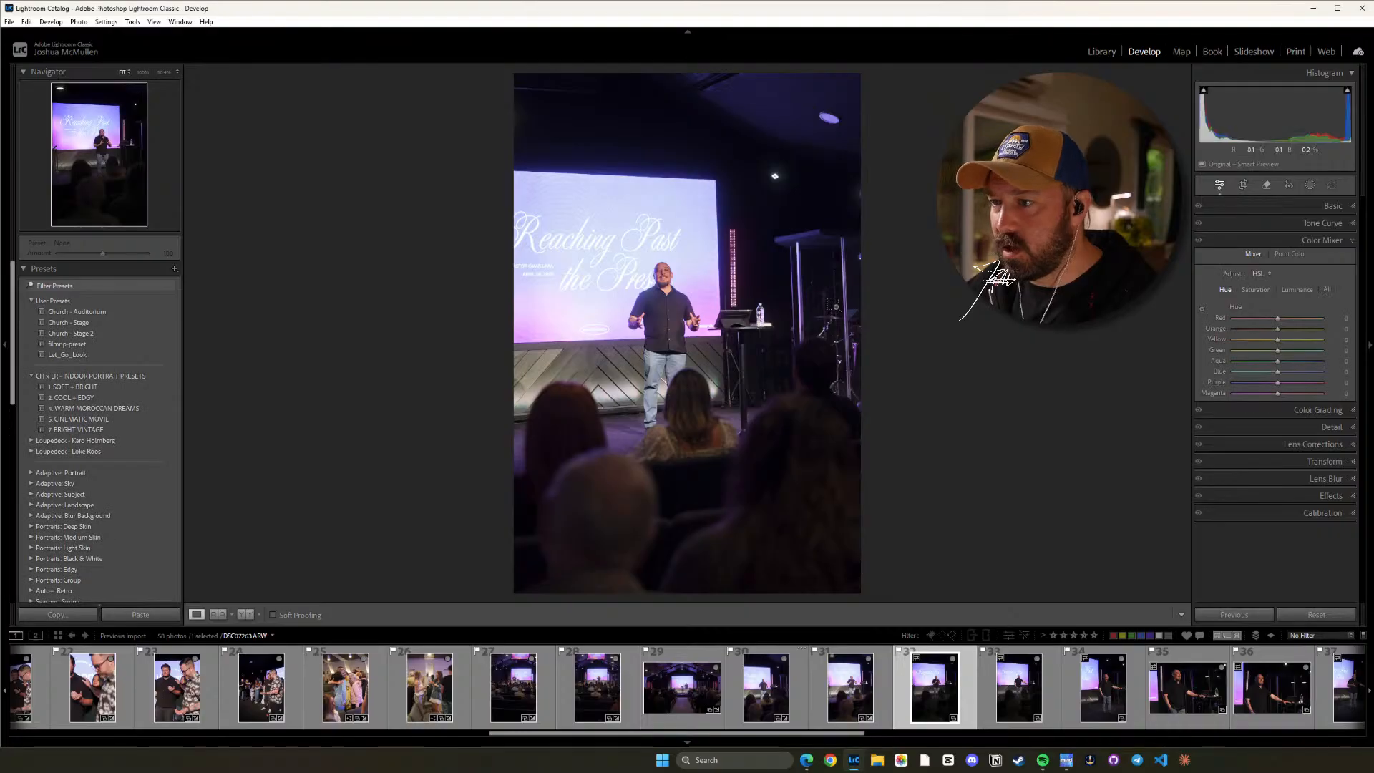
pyautogui.hotkey('ctrl', 'shift', 'v')
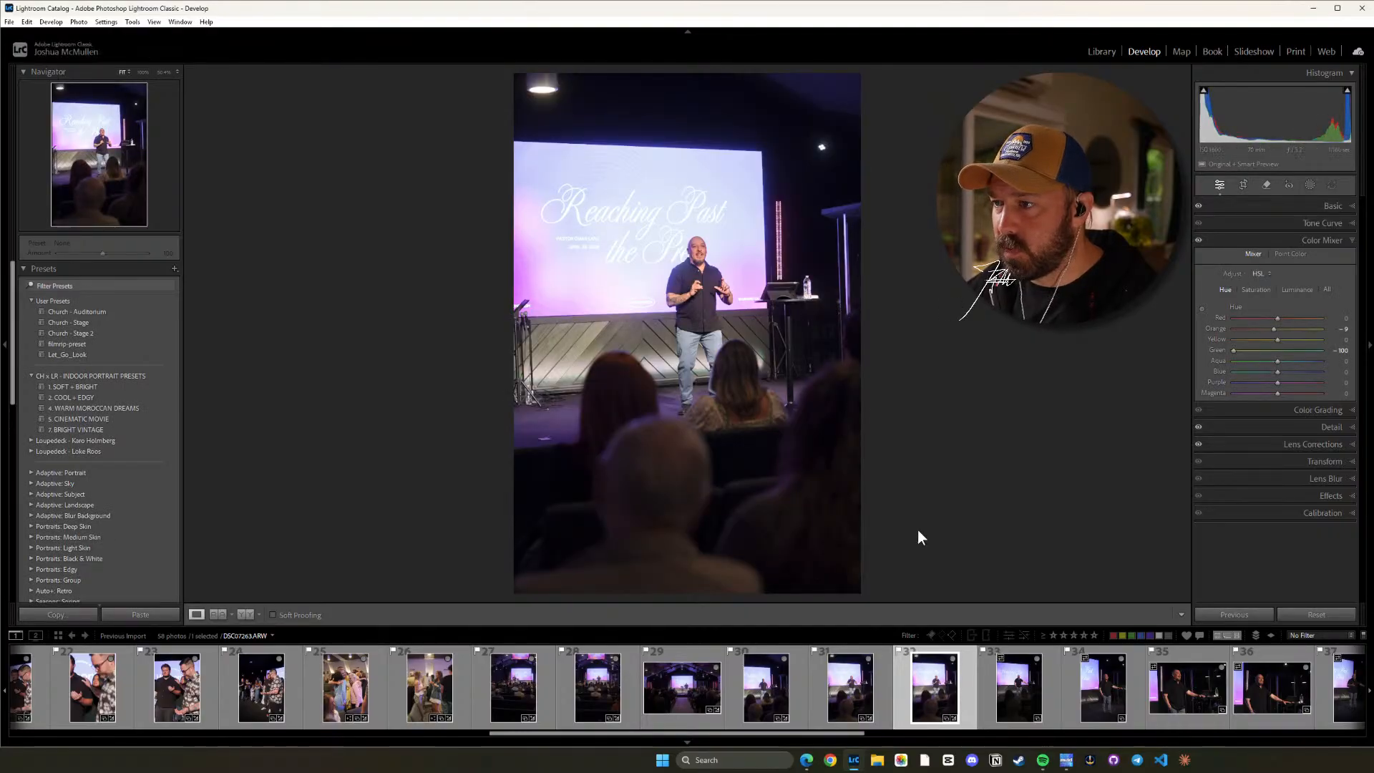
pyautogui.click(1029, 694)
pyautogui.hotkey('ctrl', 'shift', 'v')
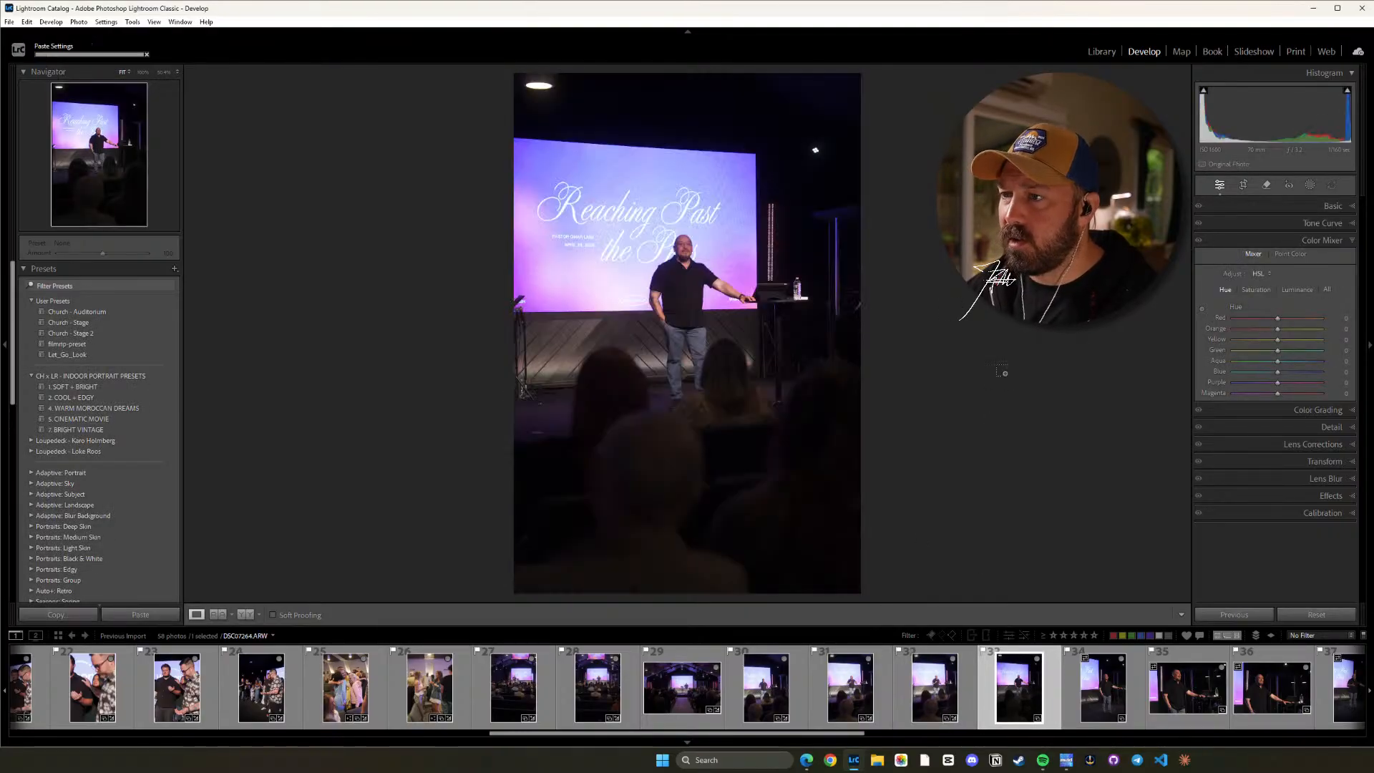
# Paste the copied settings onto photo 34 and lower its Exposure to +1.54.
pyautogui.press('Right')
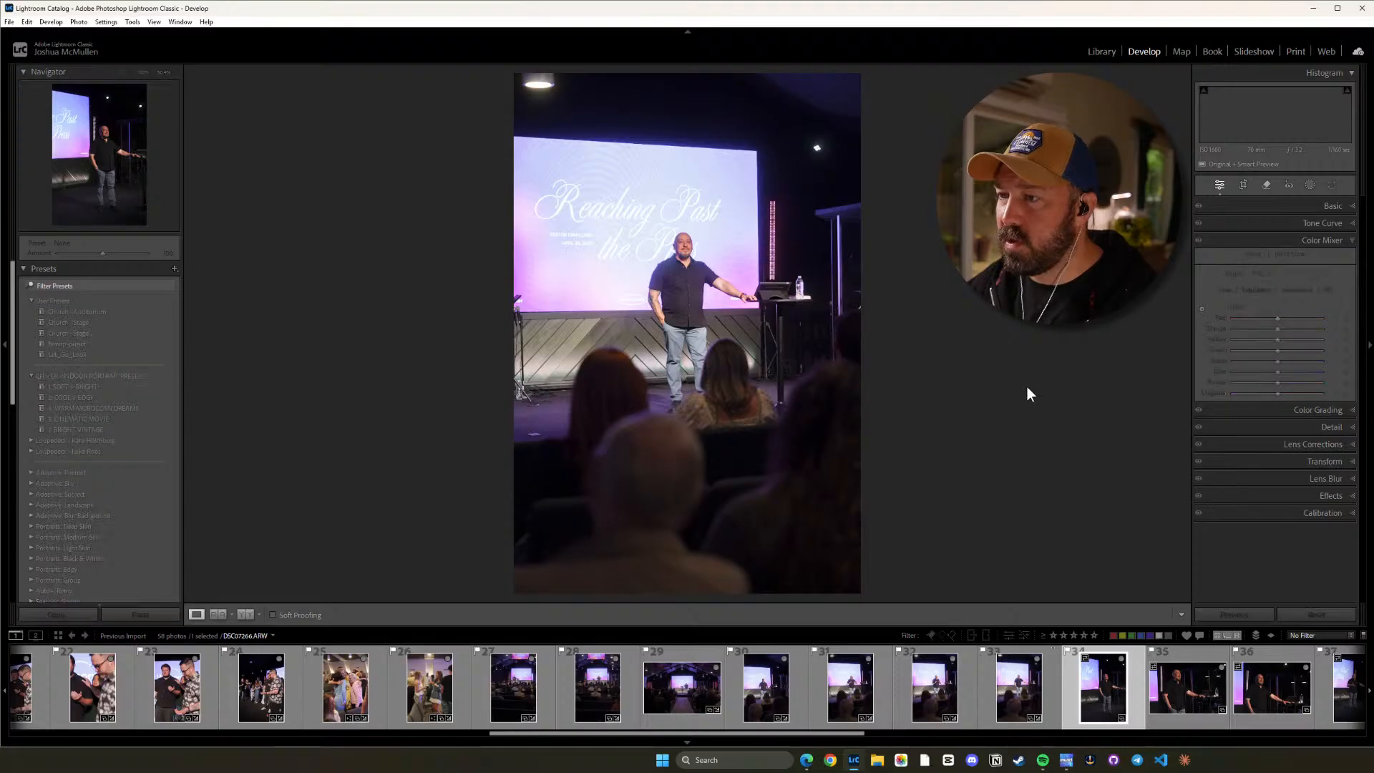
pyautogui.hotkey('ctrl', 'shift', 'v')
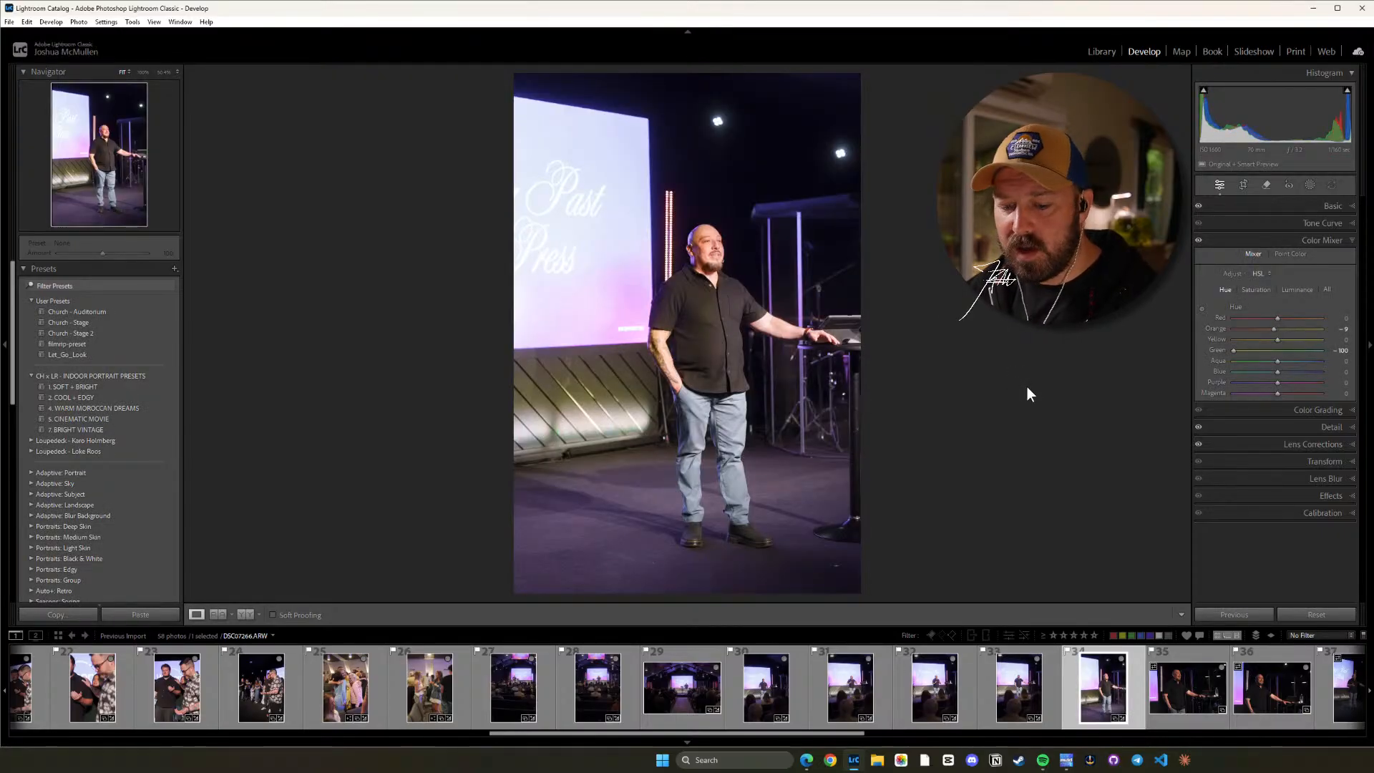
pyautogui.press('-')
pyautogui.press('-')
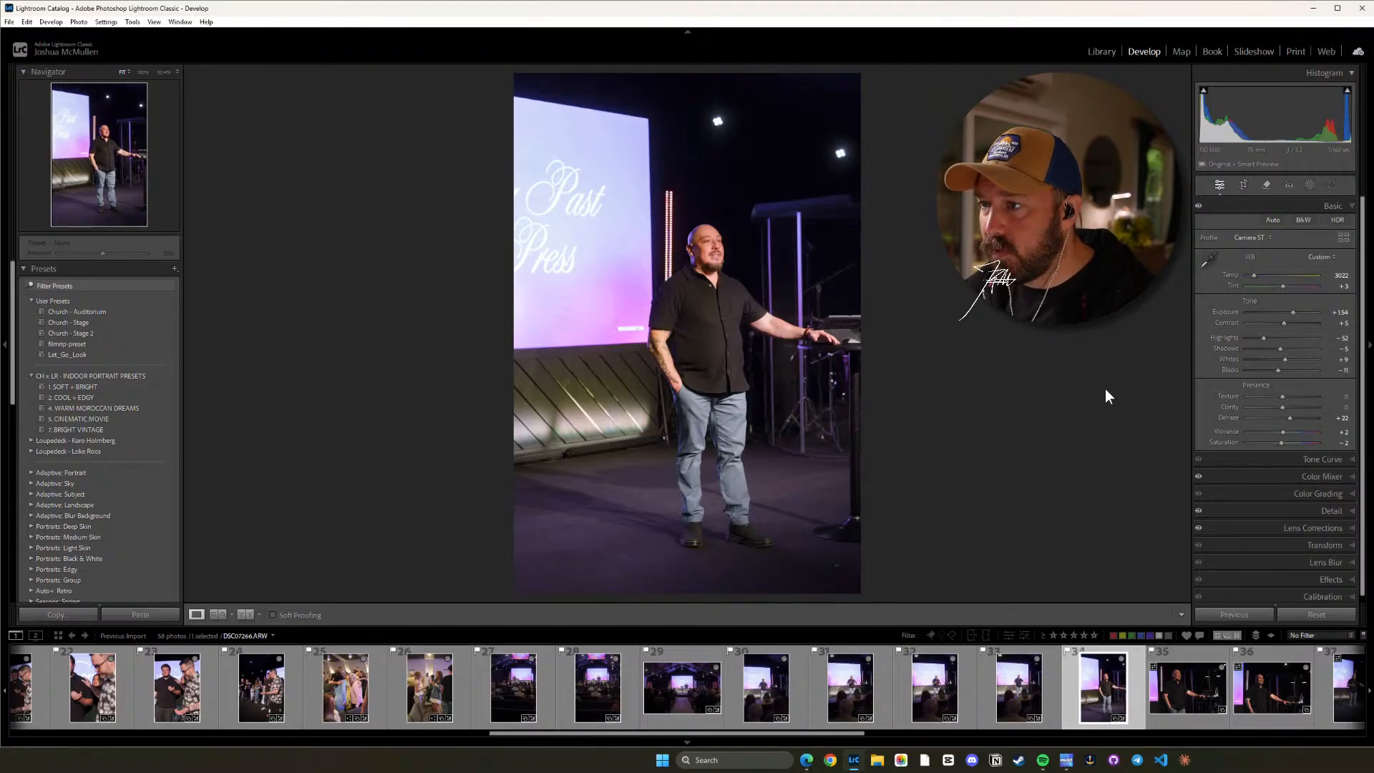
# Lower photo 34's Contrast to -10 and check the speaker's face and shirt up close and in the full frame.
pyautogui.press('-')
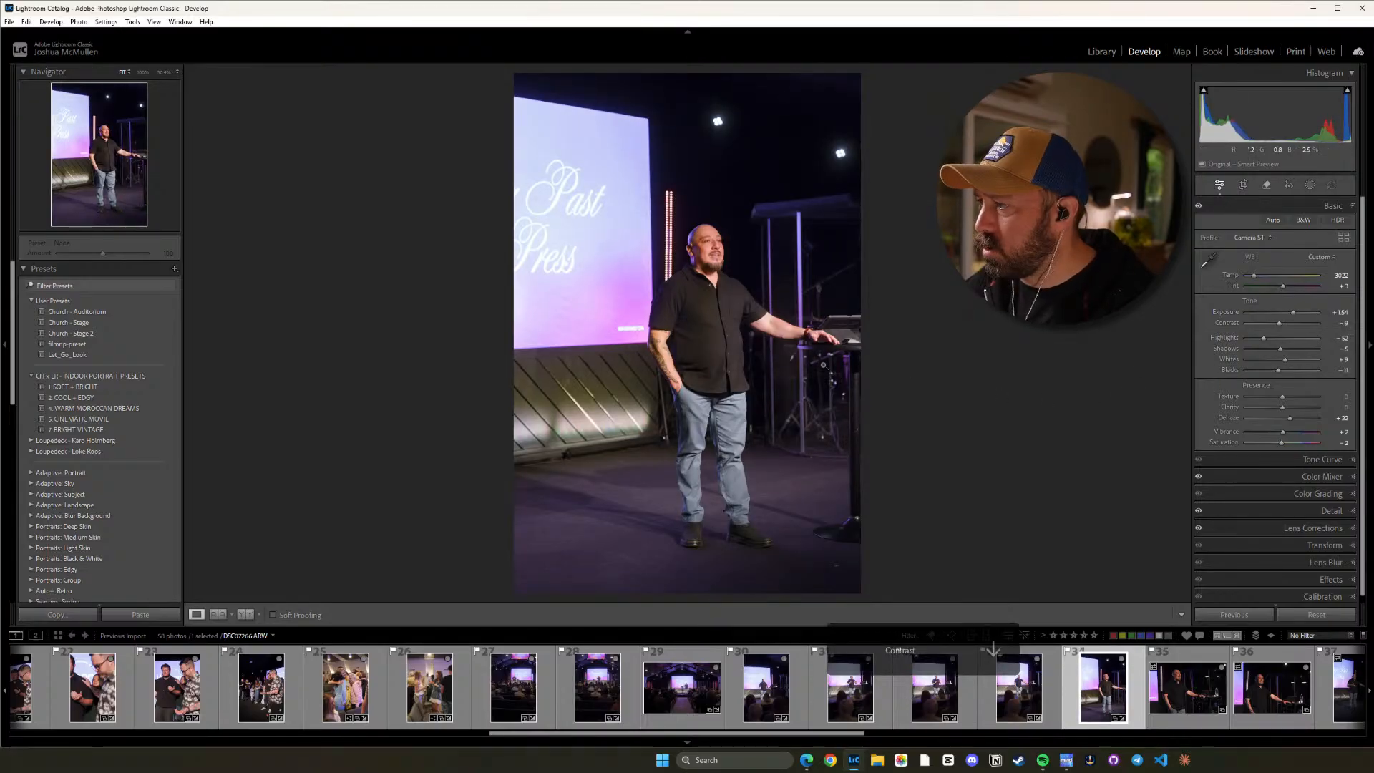
pyautogui.press('-')
pyautogui.press('-')
pyautogui.press('=')
pyautogui.click(652, 284)
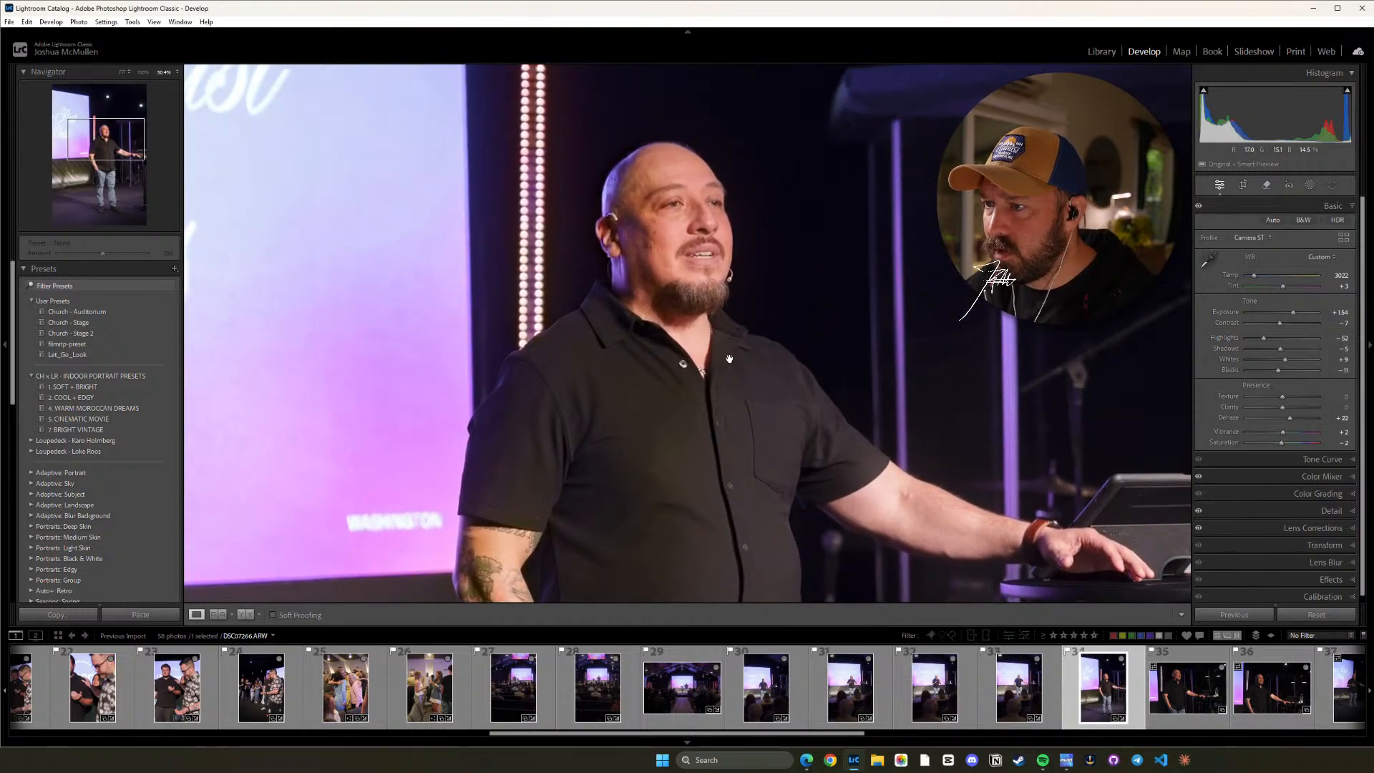
pyautogui.press('-')
pyautogui.press('-')
pyautogui.press('-')
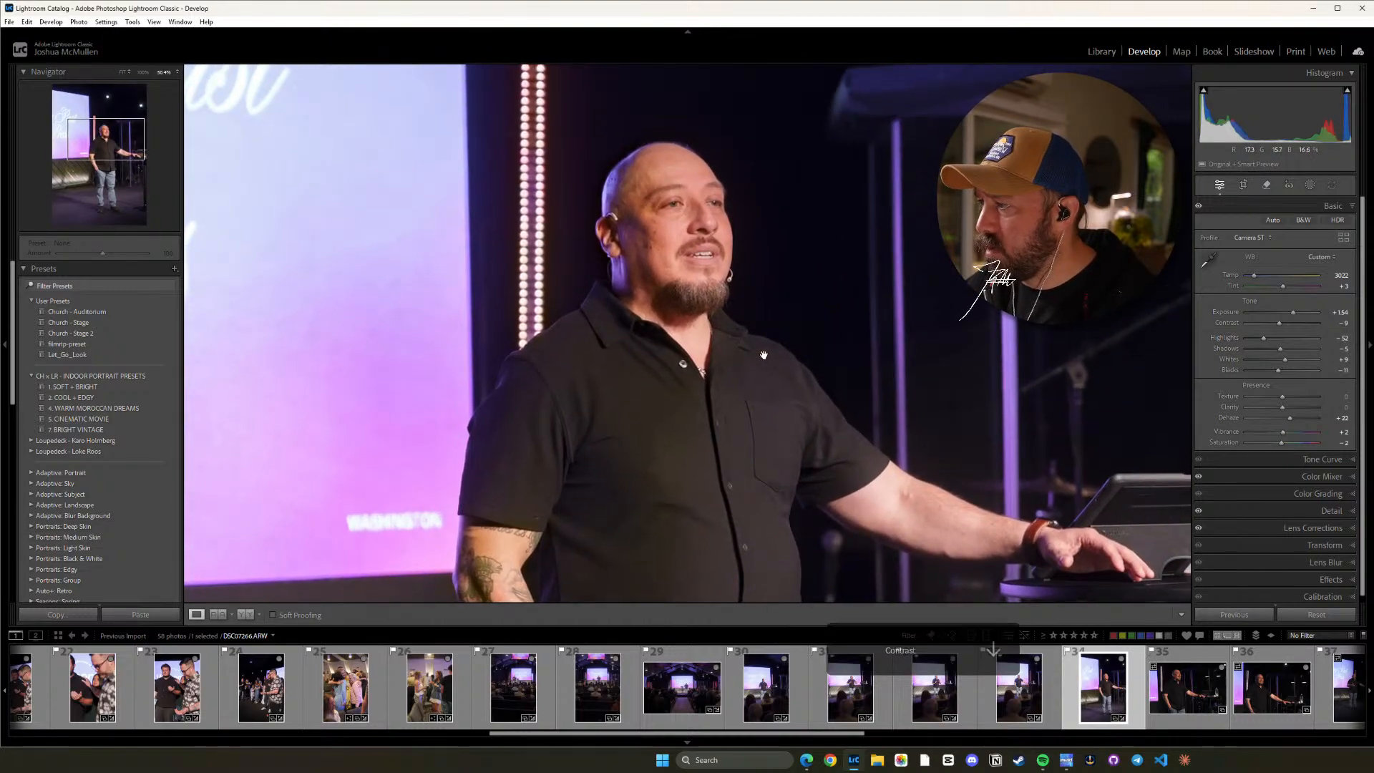
pyautogui.click(725, 412)
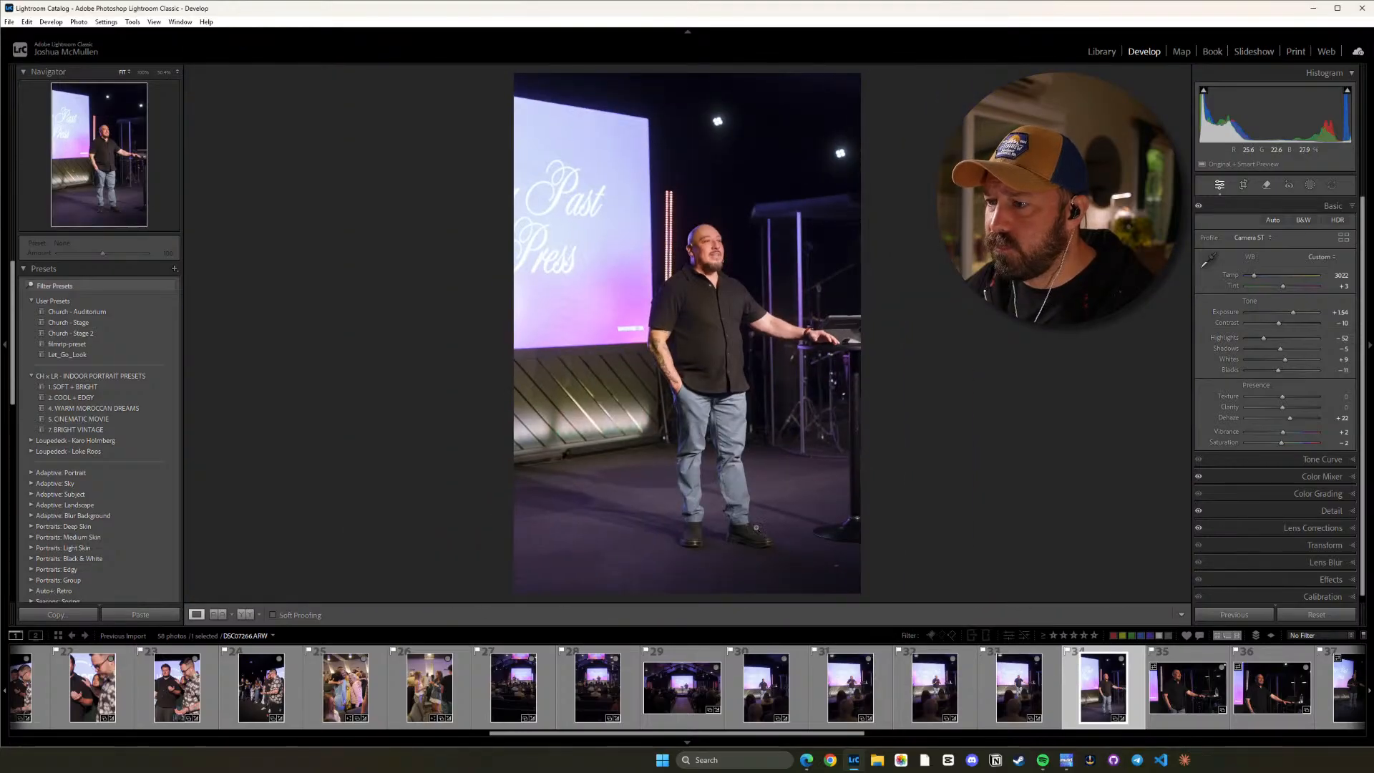
pyautogui.click(712, 259)
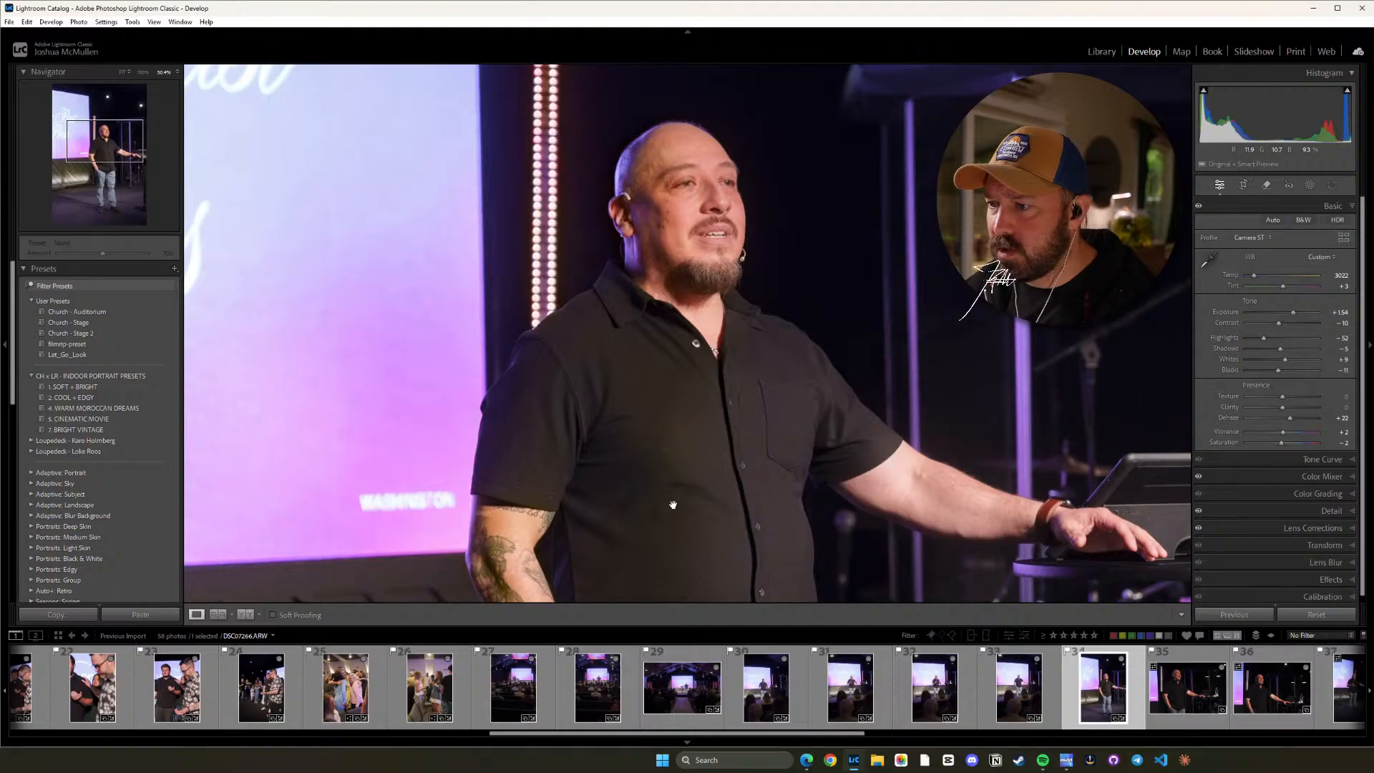
pyautogui.moveTo(674, 506); pyautogui.dragTo(694, 532)
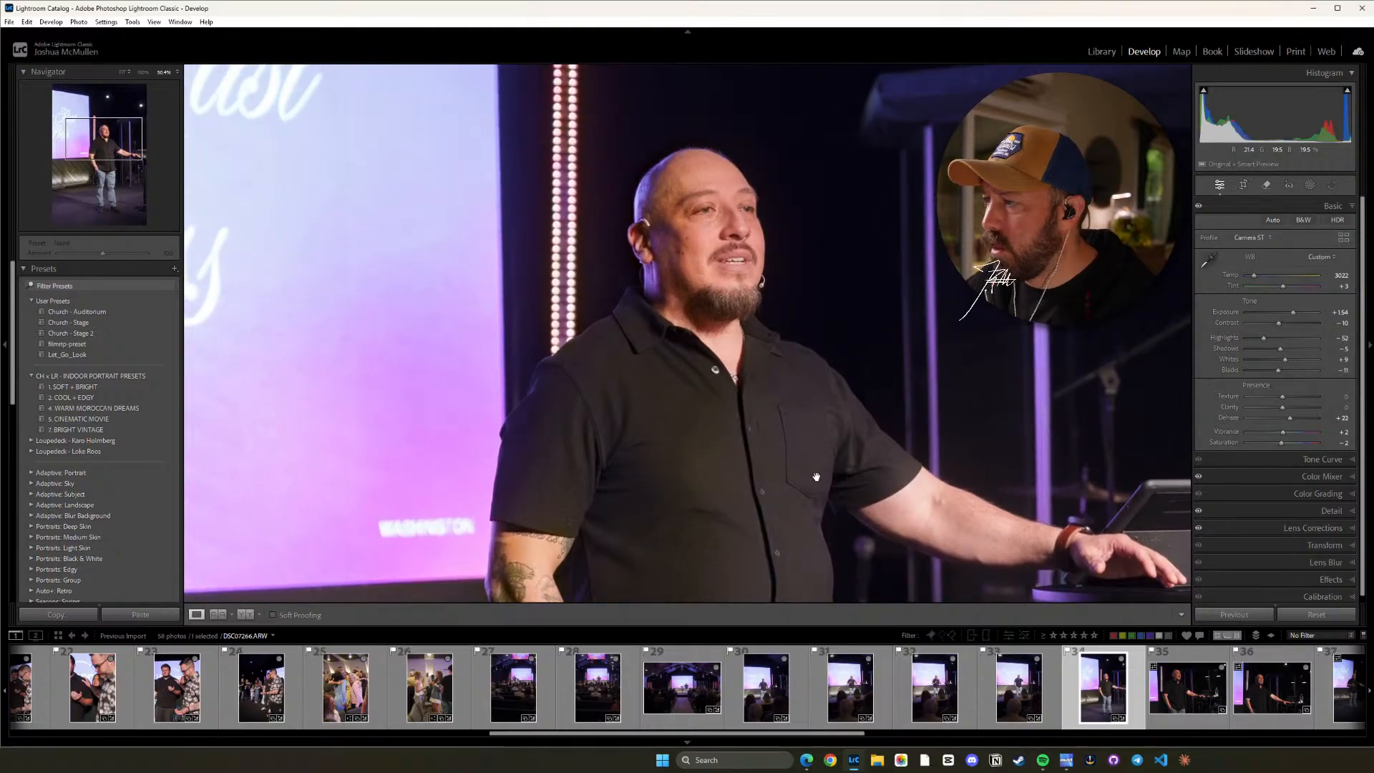
pyautogui.moveTo(815, 476); pyautogui.dragTo(774, 374)
pyautogui.click(748, 471)
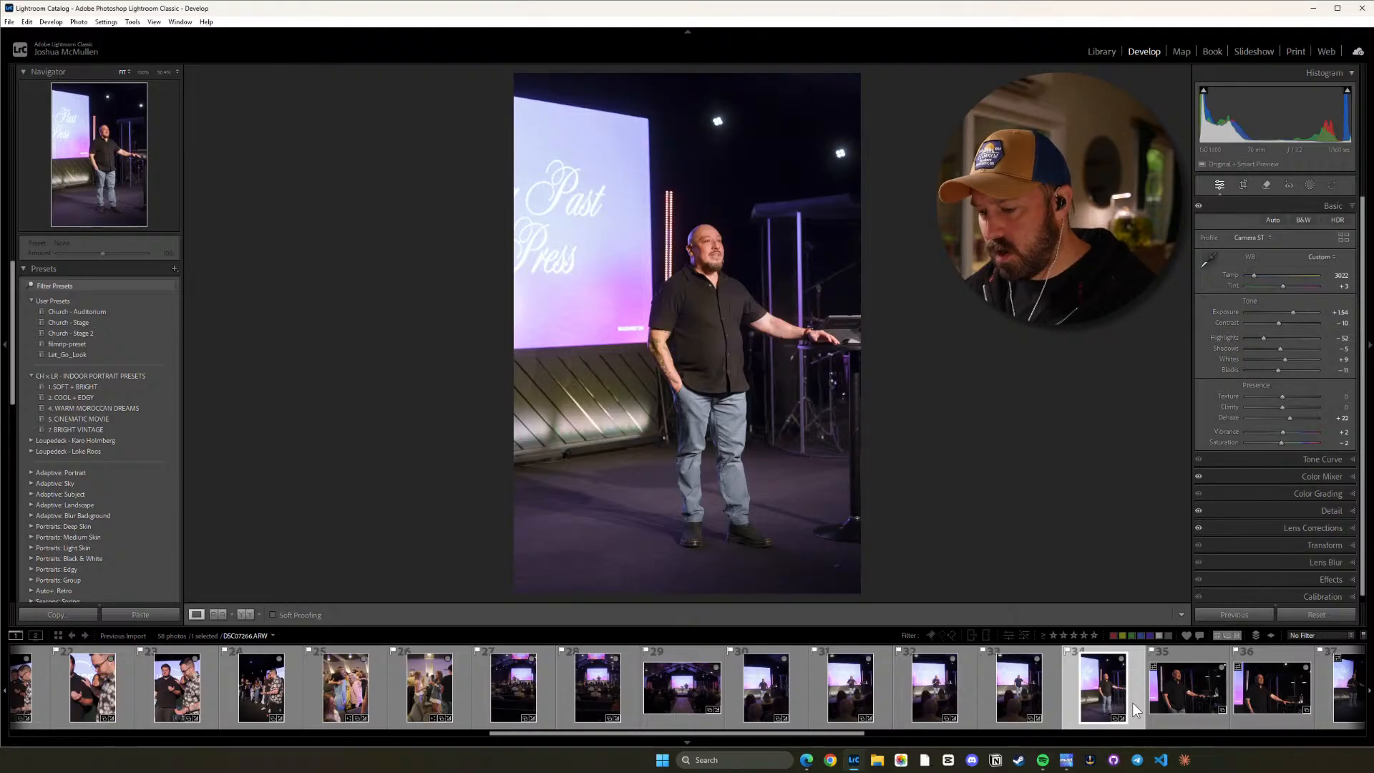
# Copy photo 34's settings and paste them onto photos 35 and 36, raising Highlights to -22 on photo 35 and -30 on photo 36.
pyautogui.hotkey('ctrl', 'shift', 'c')
pyautogui.click(1055, 578)
pyautogui.click(1207, 691)
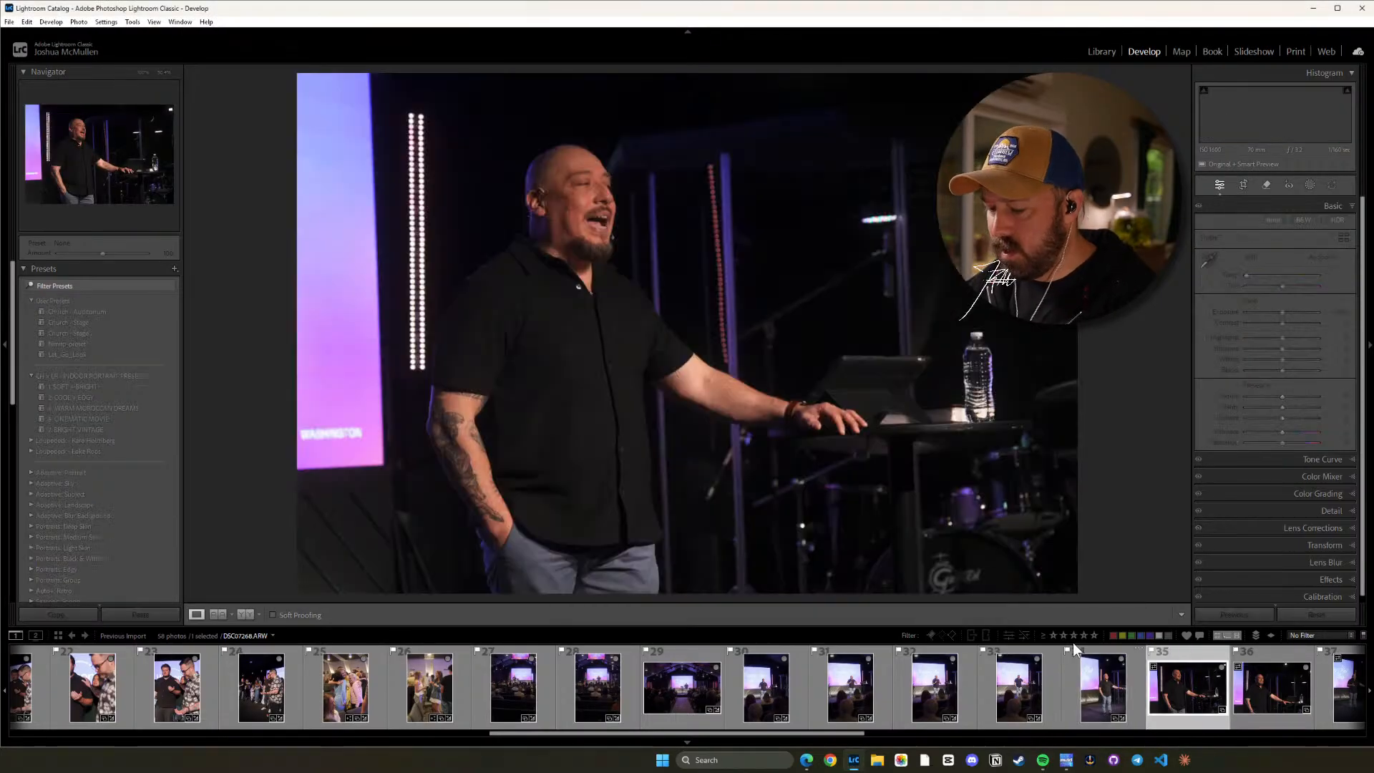
pyautogui.hotkey('ctrl', 'shift', 'v')
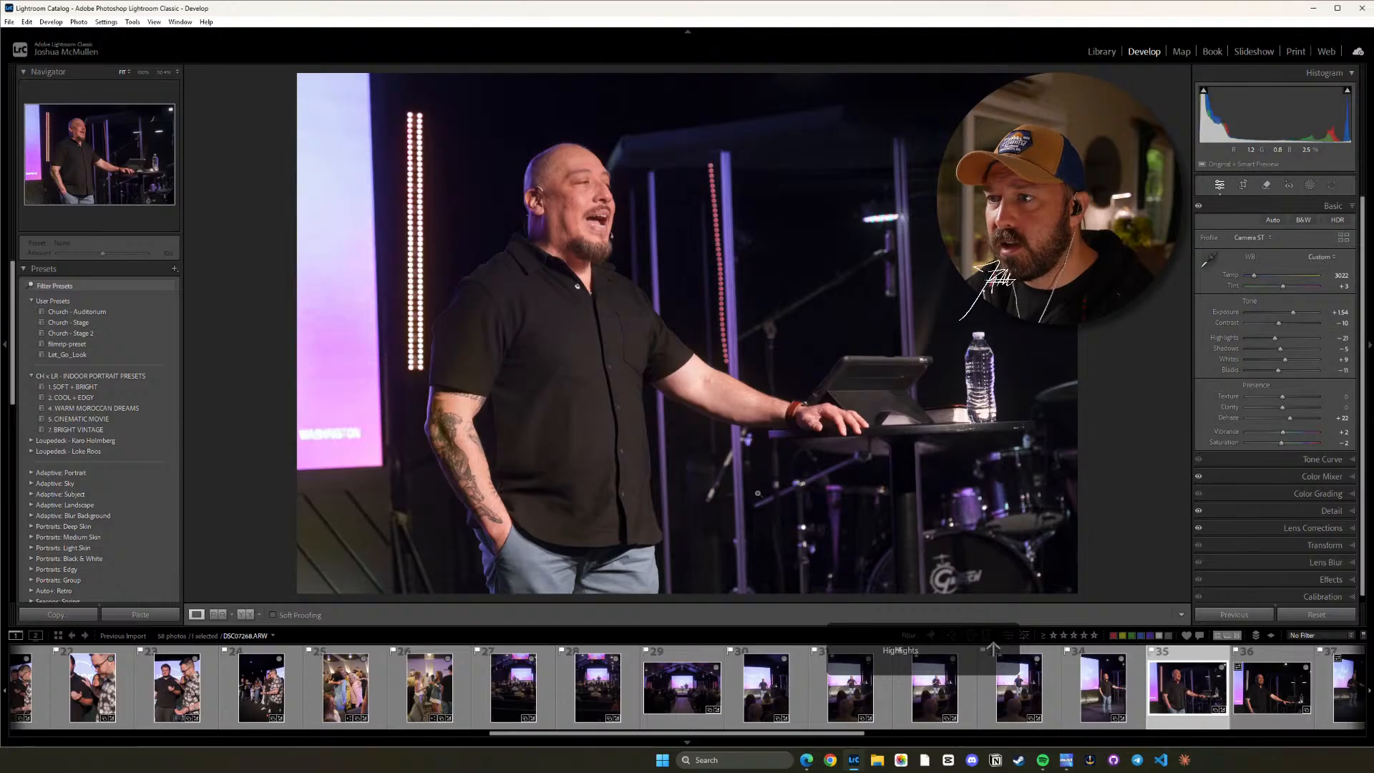
pyautogui.click(1266, 689)
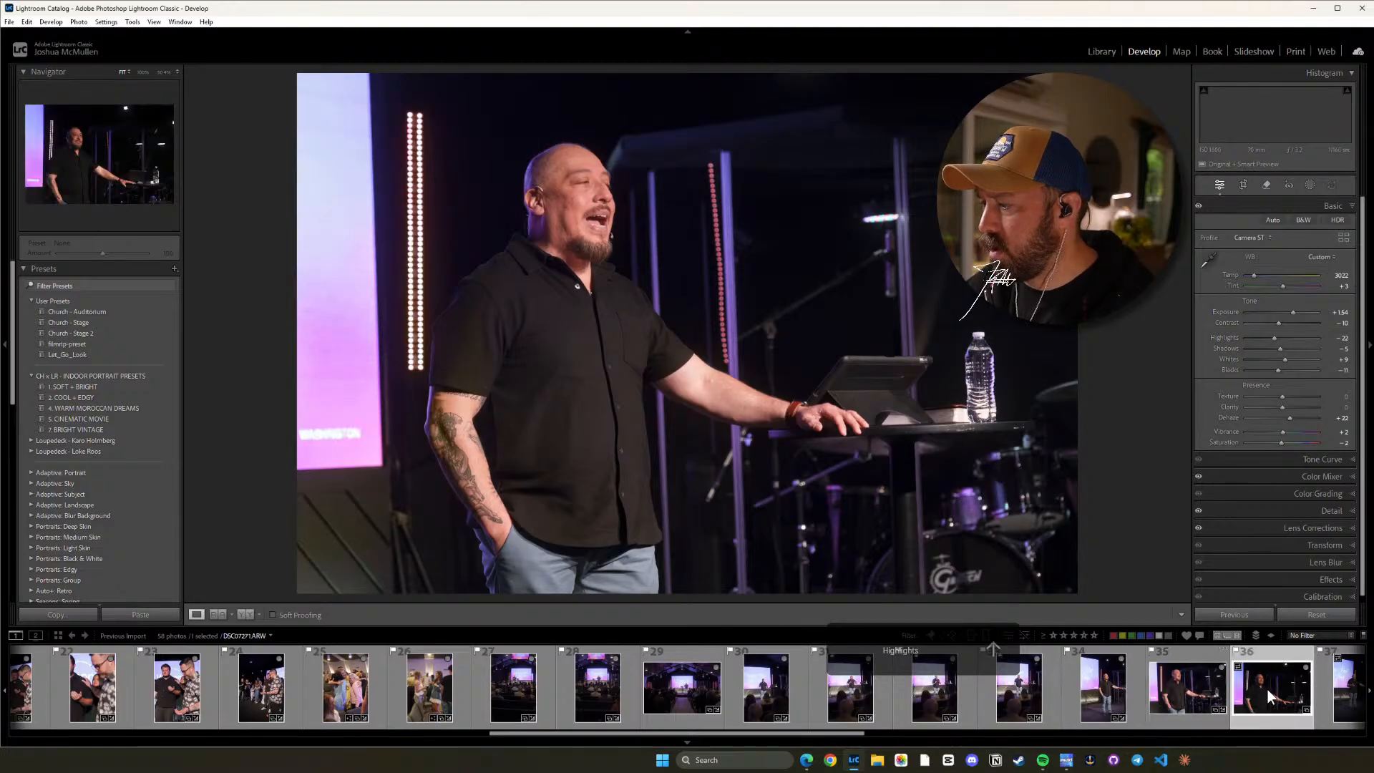
pyautogui.hotkey('ctrl', 'shift', 'v')
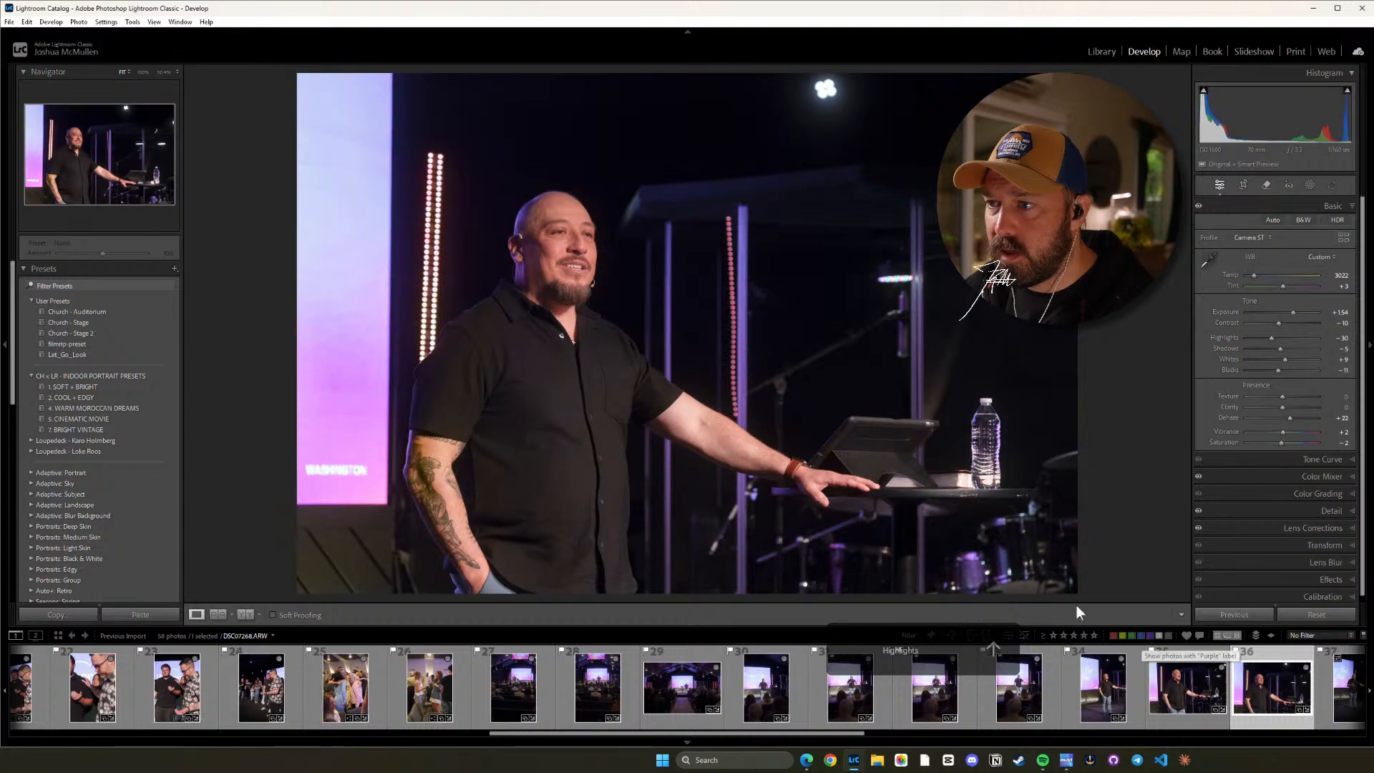
# Raise photo 36's Highlights to -27 and check the speaker's face and shirt up close.
pyautogui.click(606, 316)
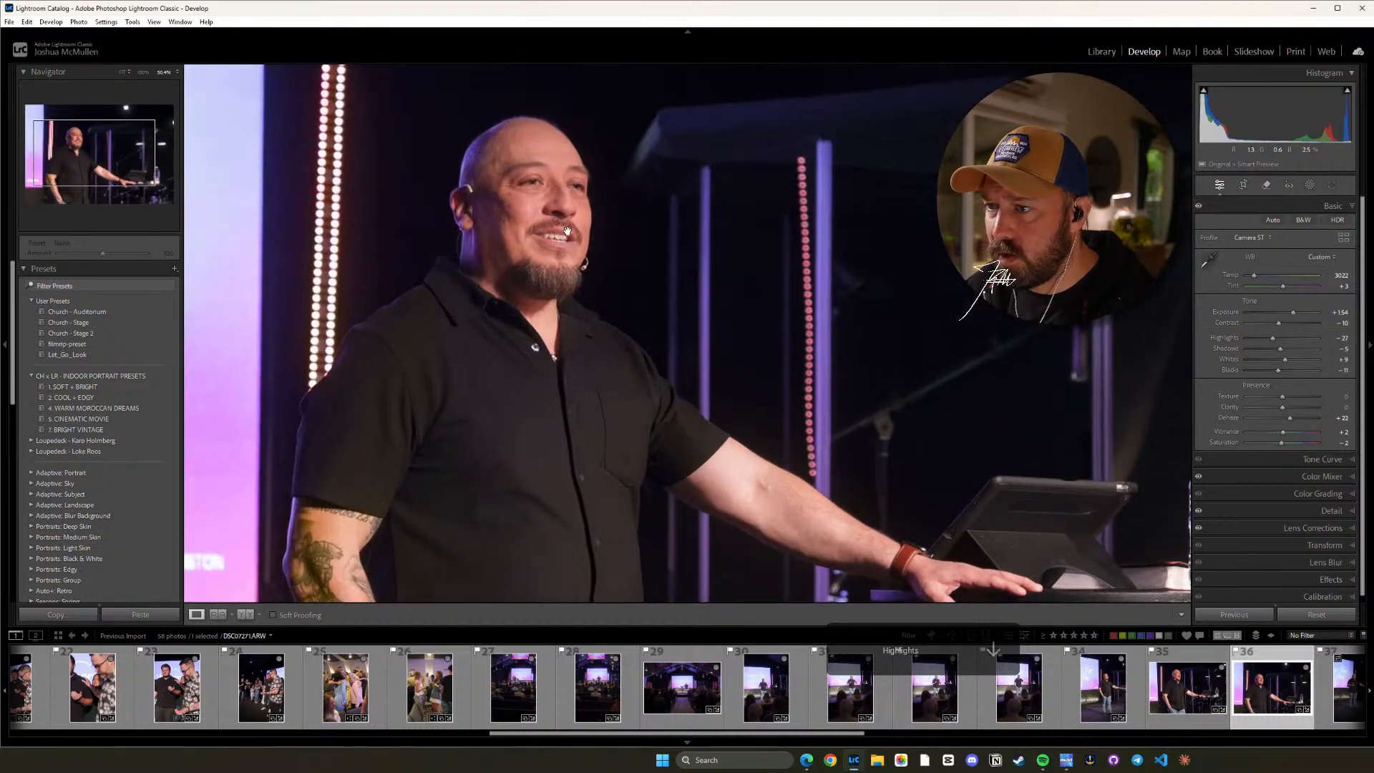
pyautogui.moveTo(602, 339); pyautogui.dragTo(639, 319)
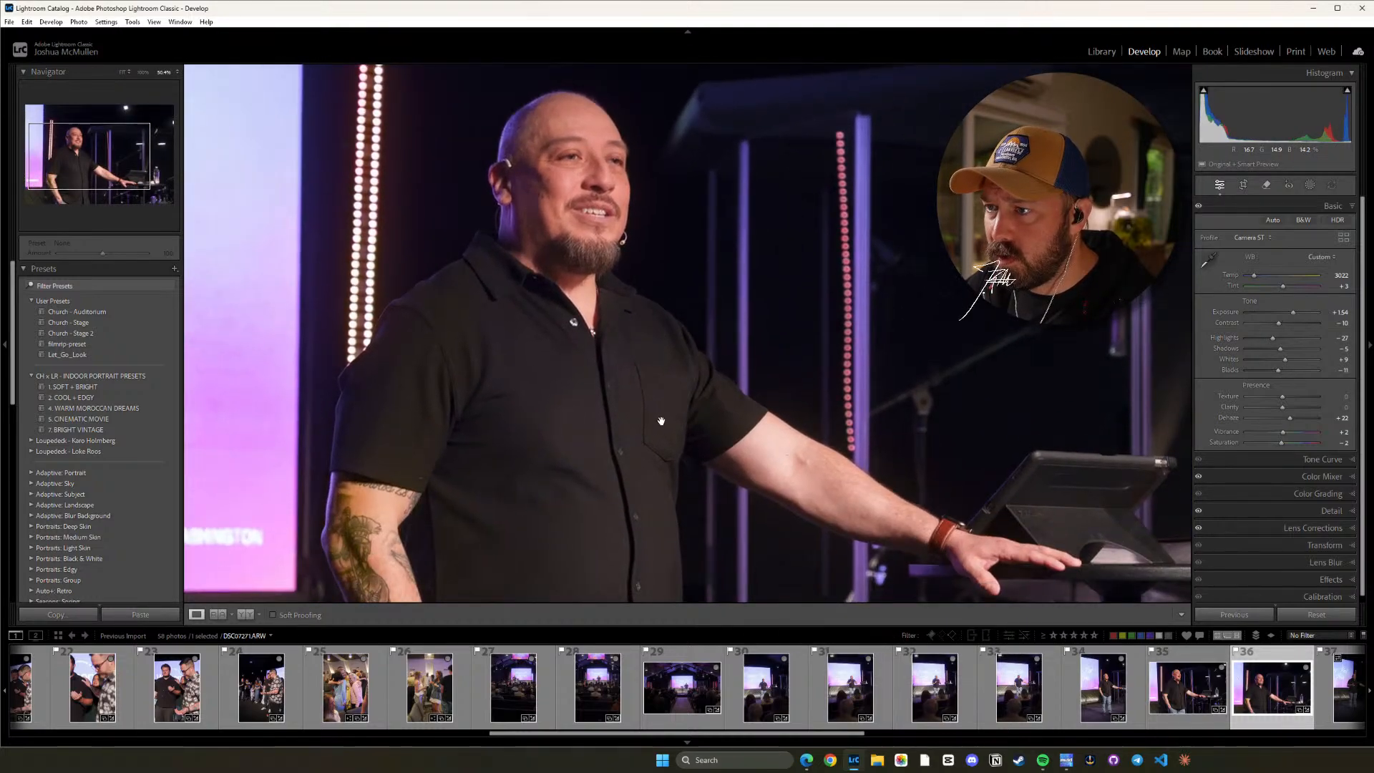
pyautogui.click(661, 421)
# Paste the copied settings onto photo 37 and lower its Highlights to -52 while viewing the speaker up close.
pyautogui.moveTo(804, 731); pyautogui.dragTo(1050, 751)
pyautogui.click(495, 703)
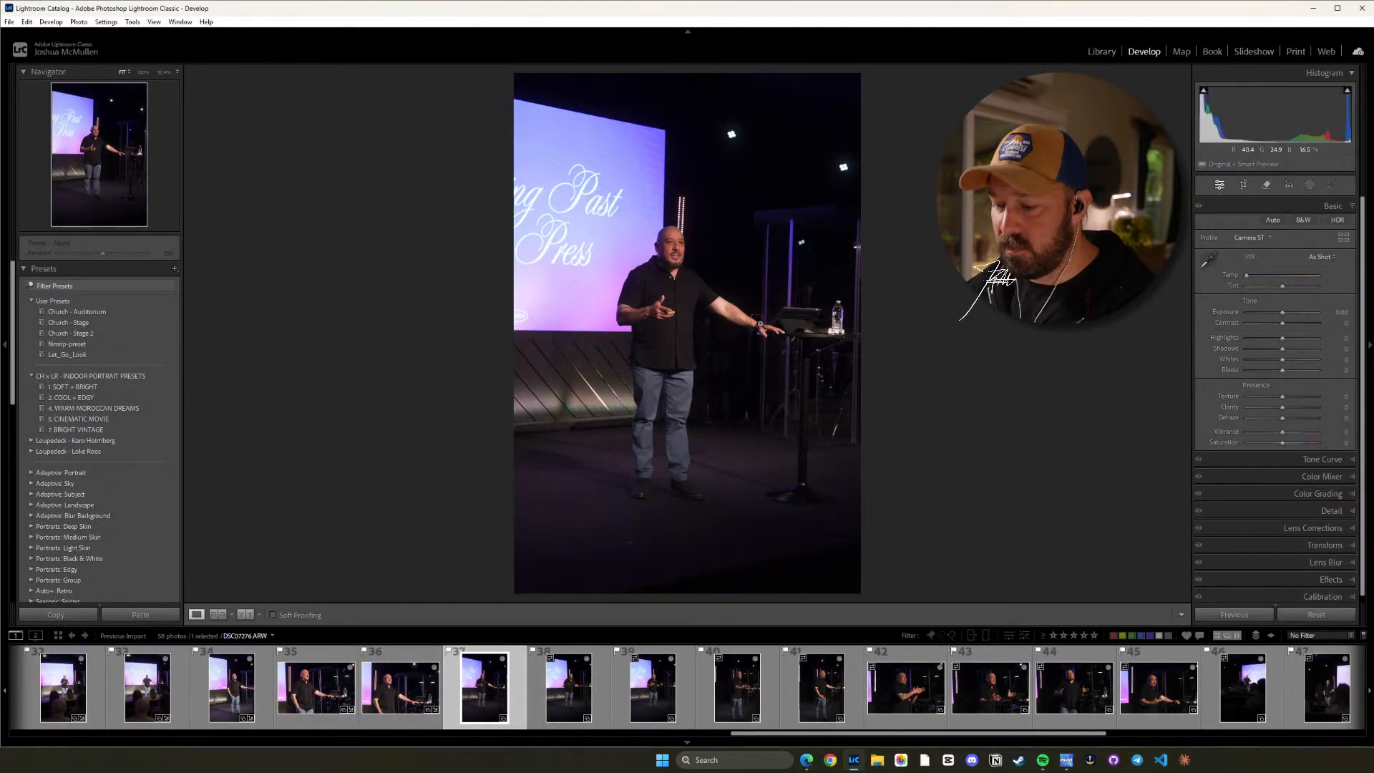
pyautogui.click(729, 281)
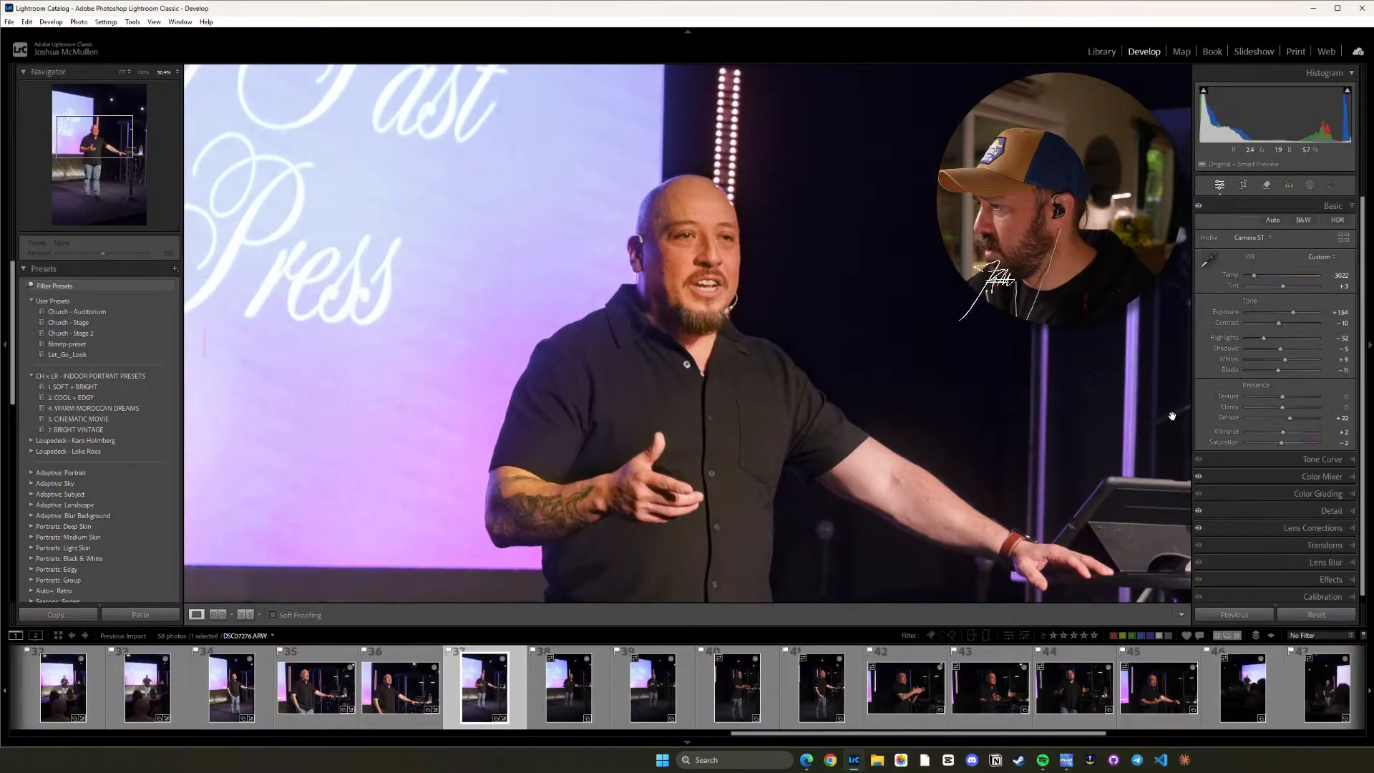
# Lower photo 37's Orange hue using the Color Mixer's targeted adjustment, and switch the adjustment to Saturation for the speaker's skin.
pyautogui.click(1329, 475)
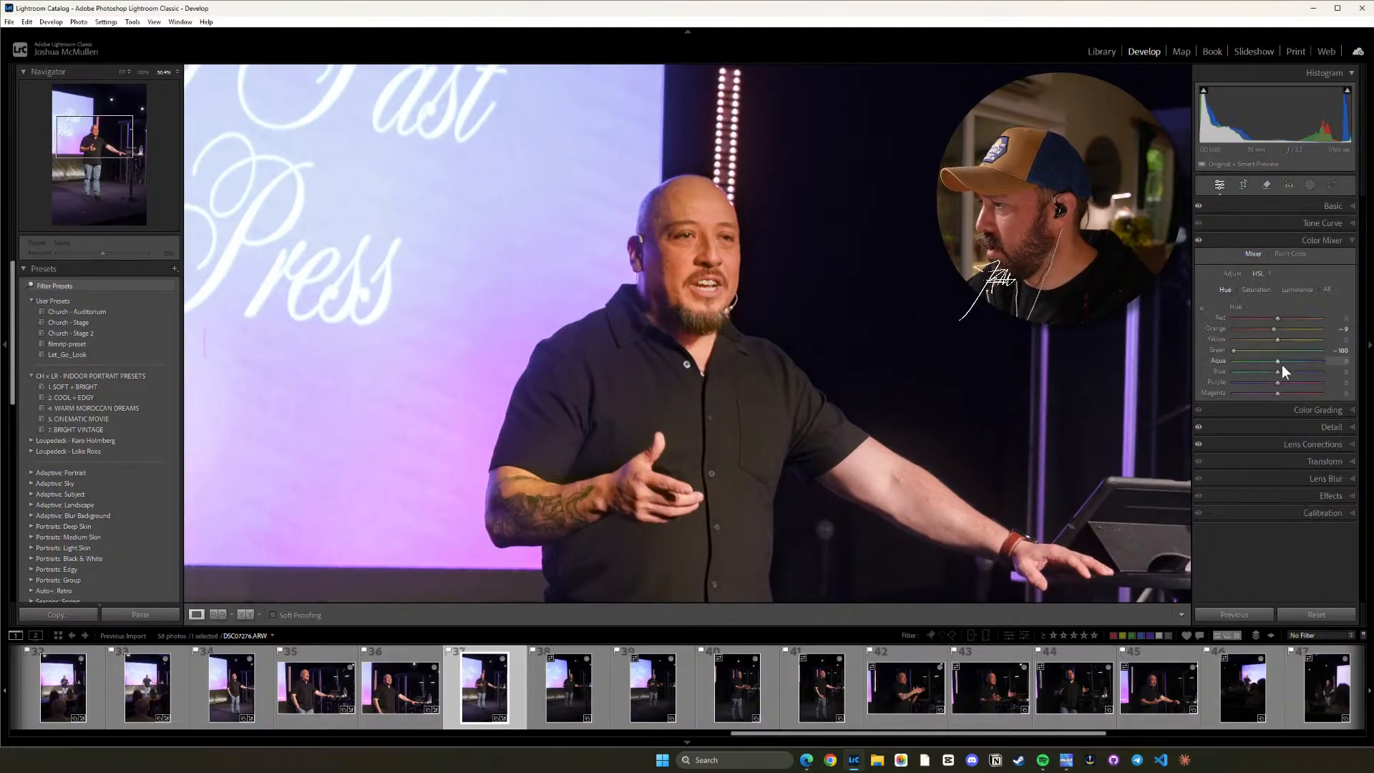
pyautogui.click(1202, 308)
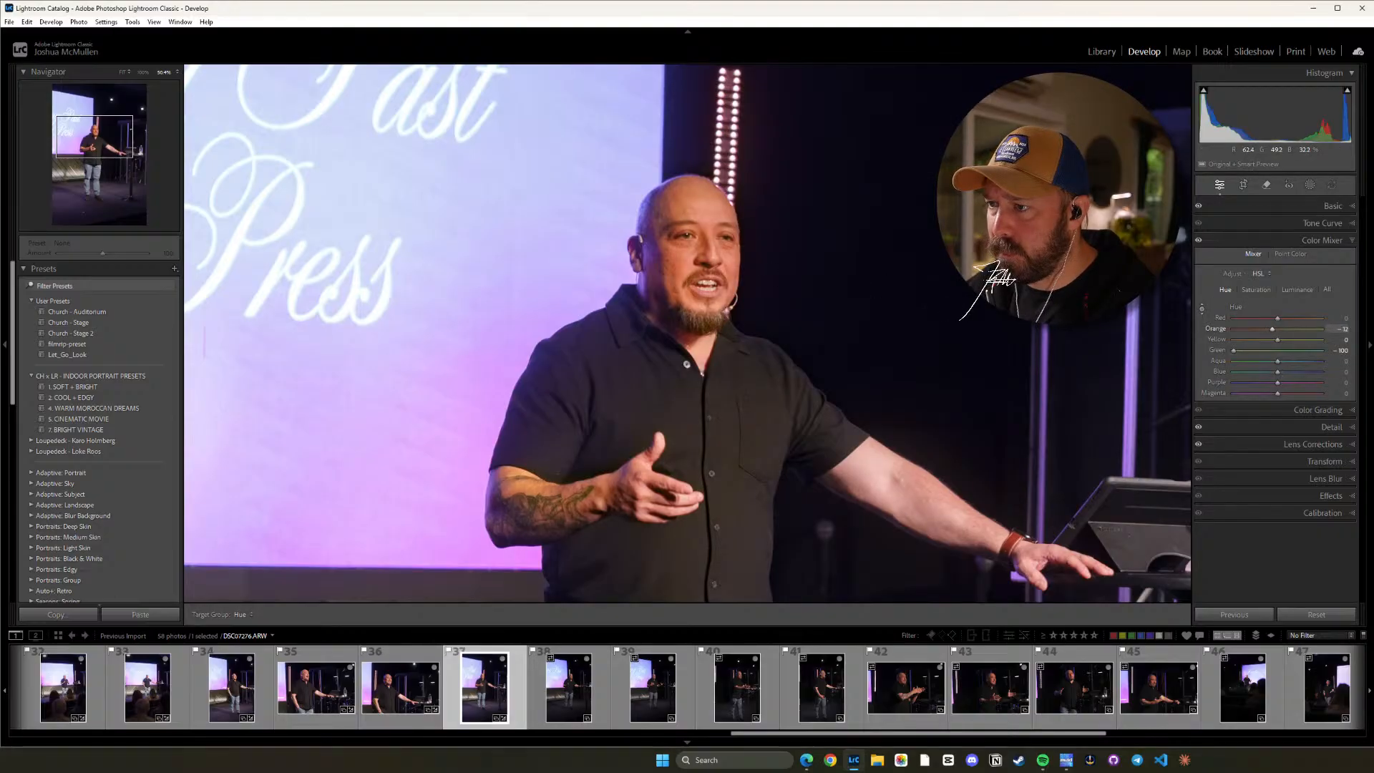
pyautogui.moveTo(996, 278); pyautogui.dragTo(960, 319)
pyautogui.click(1256, 289)
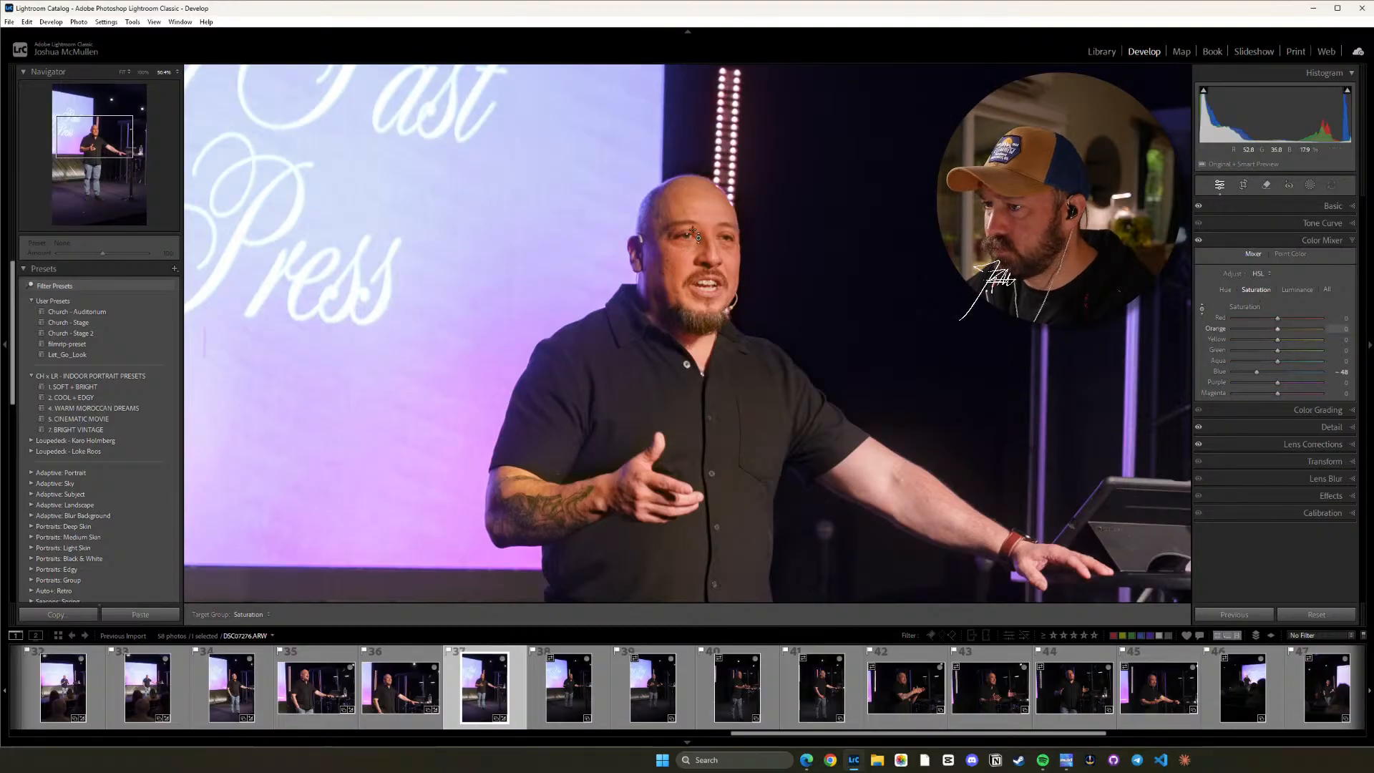
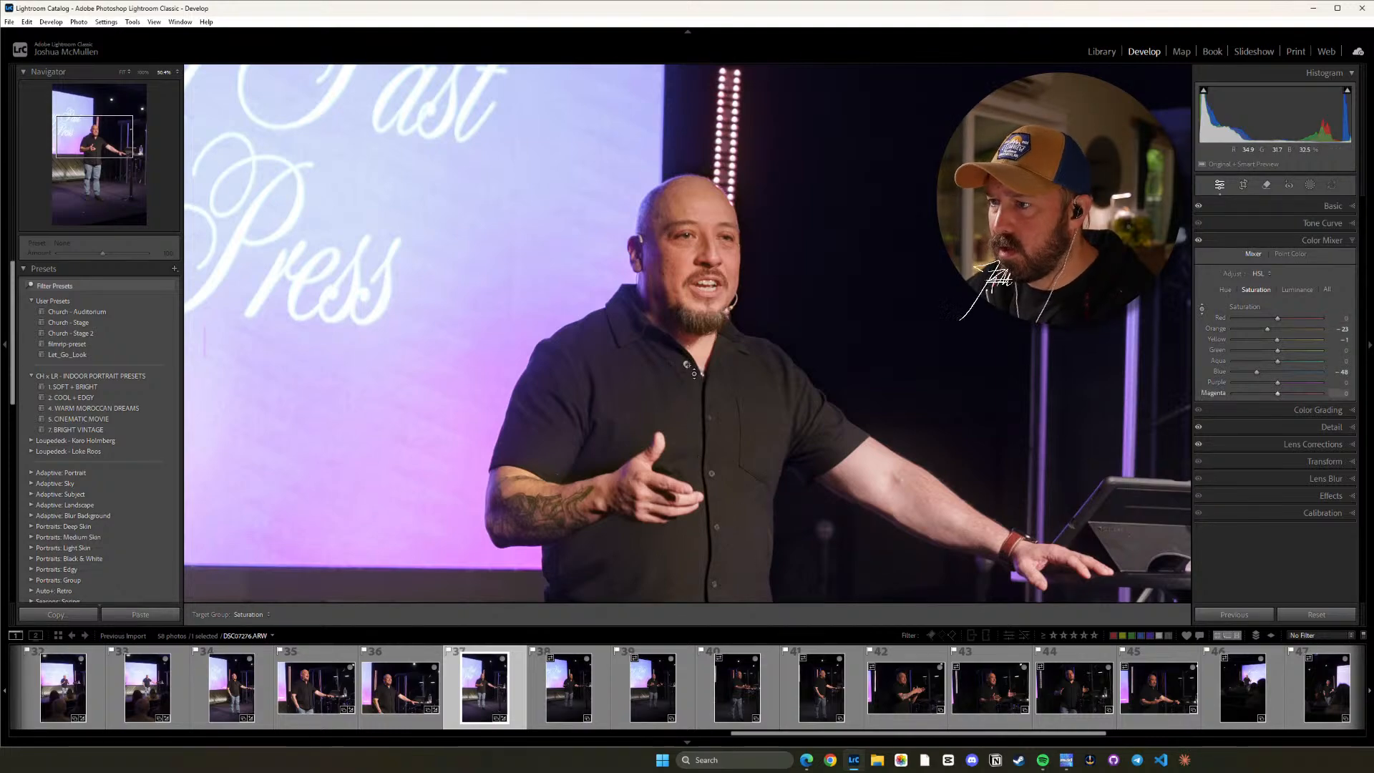
# Copy photo 37's develop settings and paste them onto photos 38 and 39.
pyautogui.press('space')
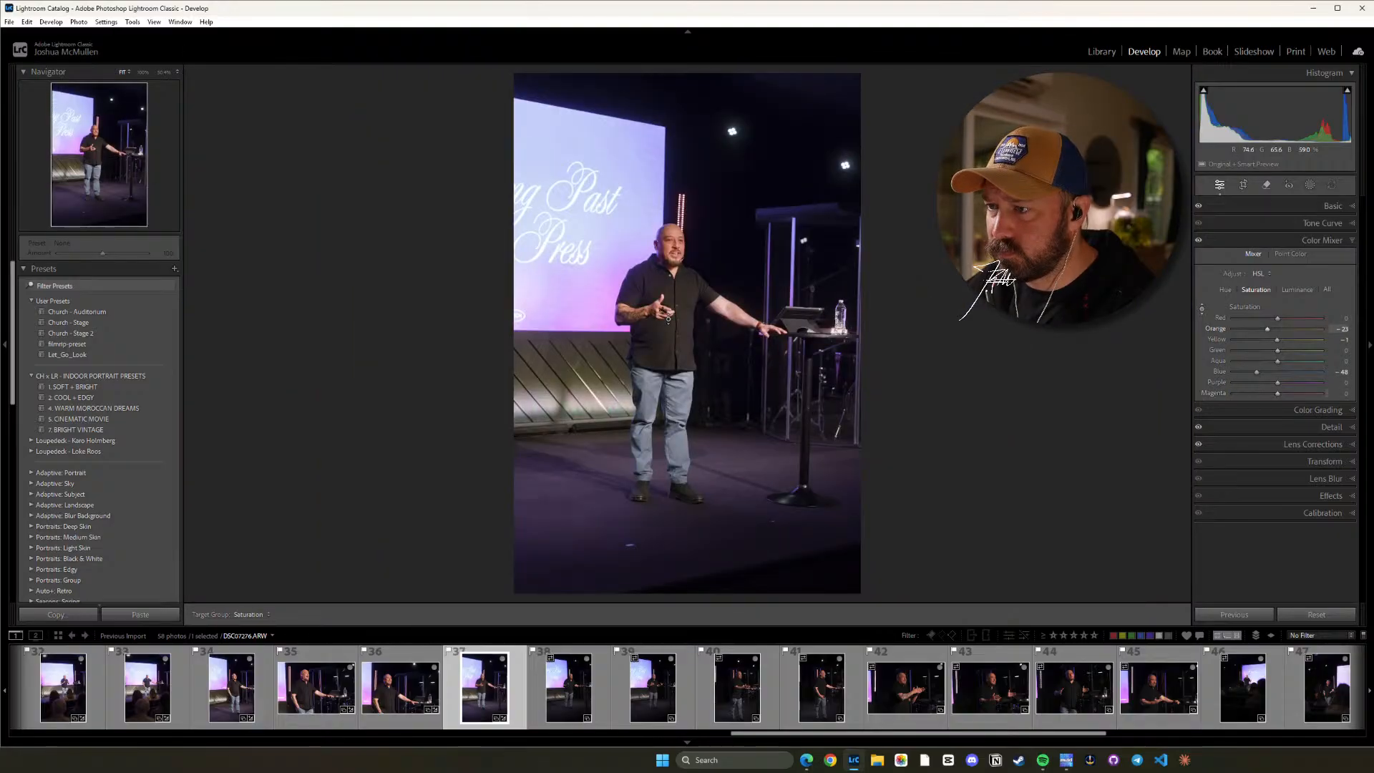
pyautogui.hotkey('ctrl', 'shift', 'c')
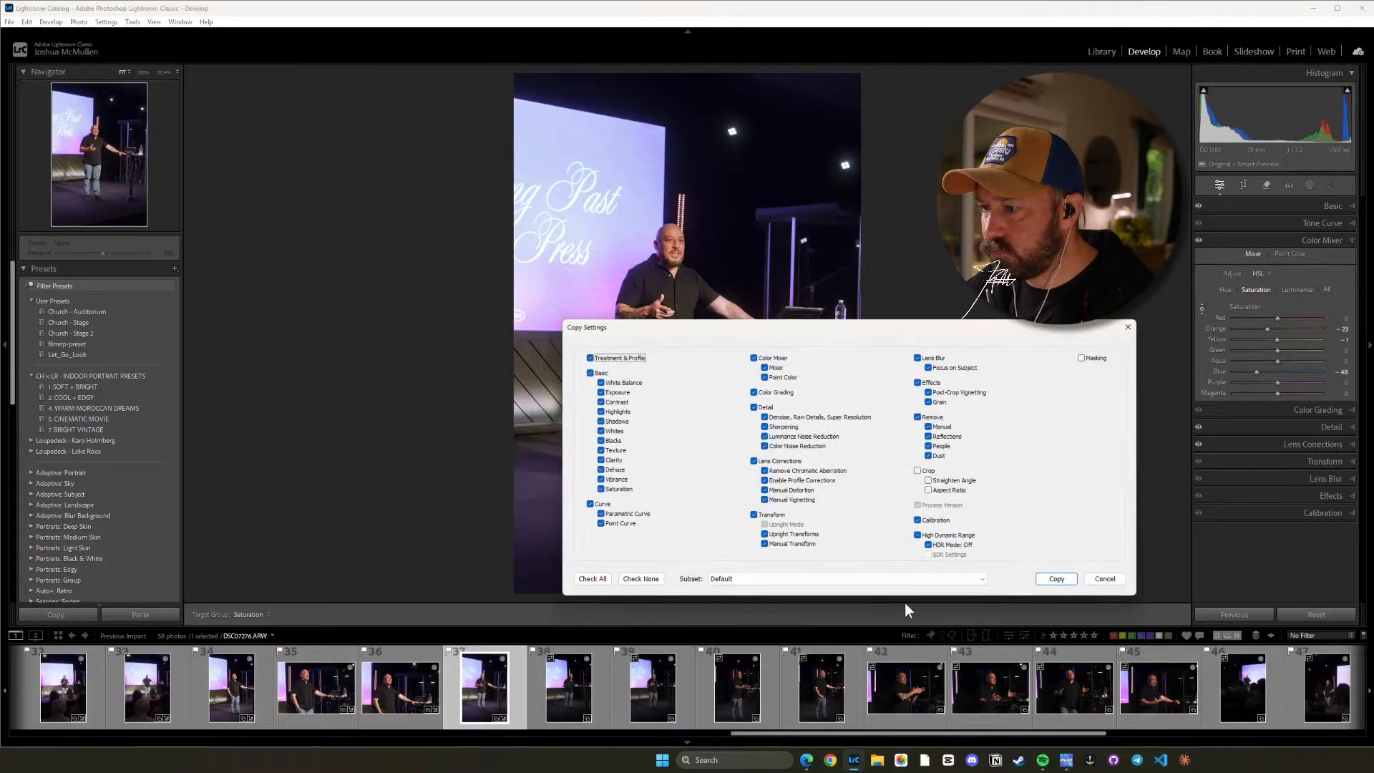
pyautogui.click(1052, 577)
pyautogui.press('Right')
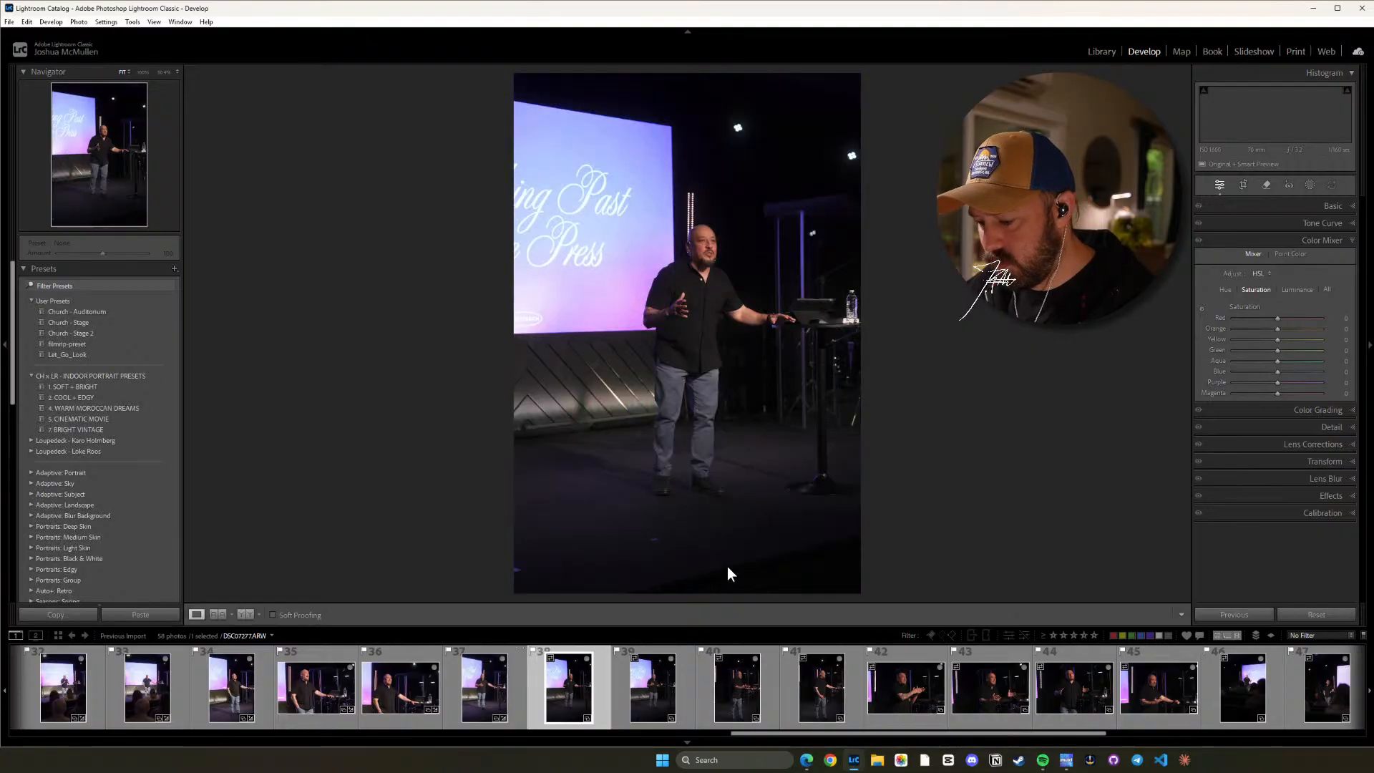
pyautogui.hotkey('ctrl', 'shift', 'v')
pyautogui.click(668, 694)
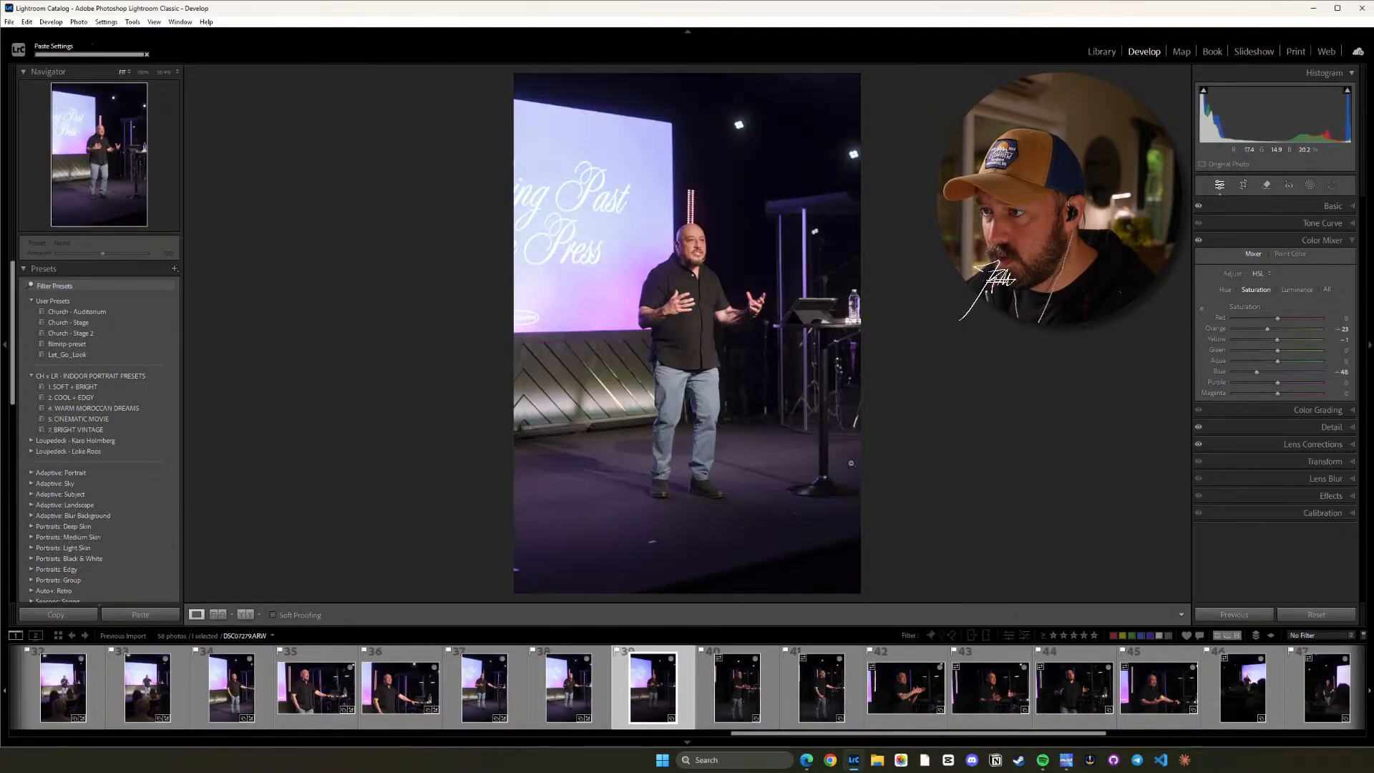
# Raise the Orange saturation on the speaker's skin with targeted adjustment, to -12 on photo 39 and slightly on photo 38.
pyautogui.click(687, 320)
pyautogui.moveTo(739, 212); pyautogui.dragTo(729, 442)
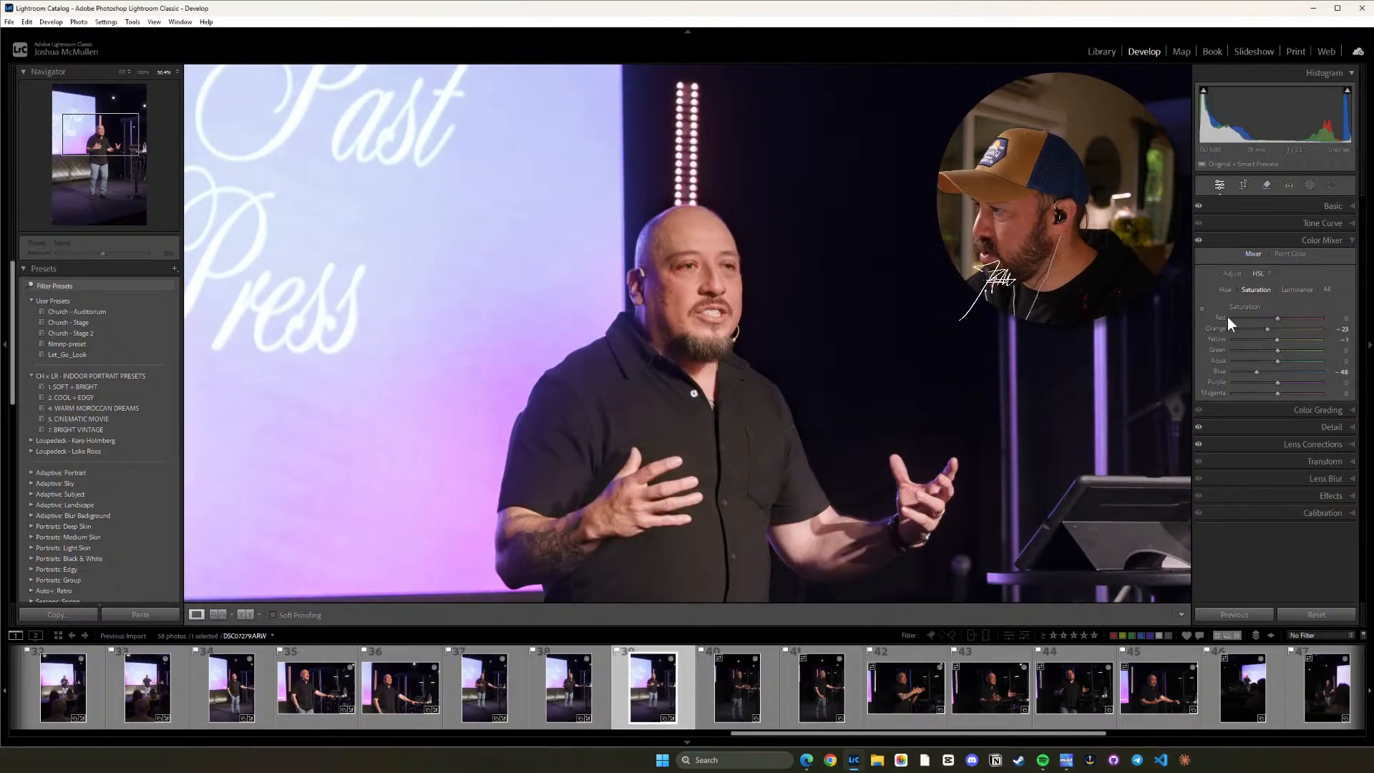
pyautogui.click(1201, 307)
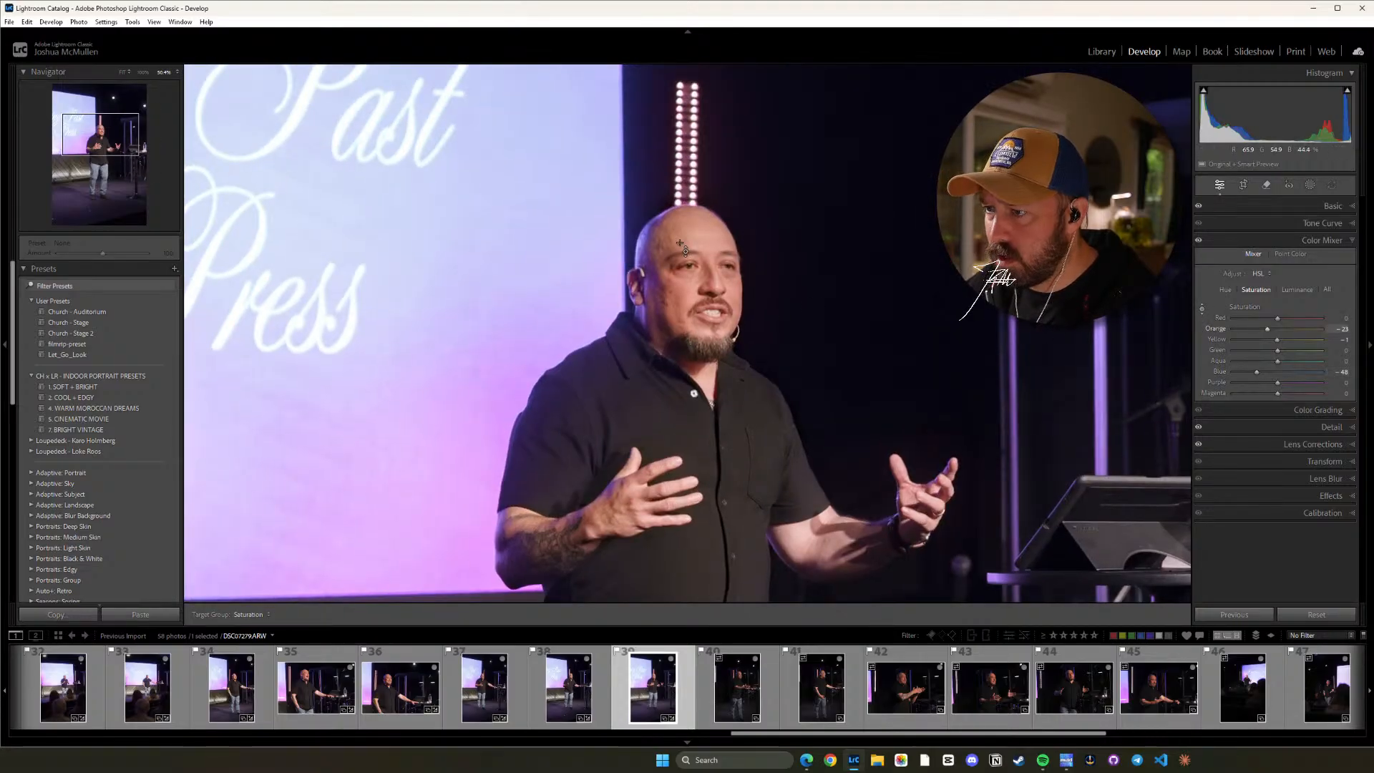
pyautogui.moveTo(991, 278); pyautogui.dragTo(990, 272)
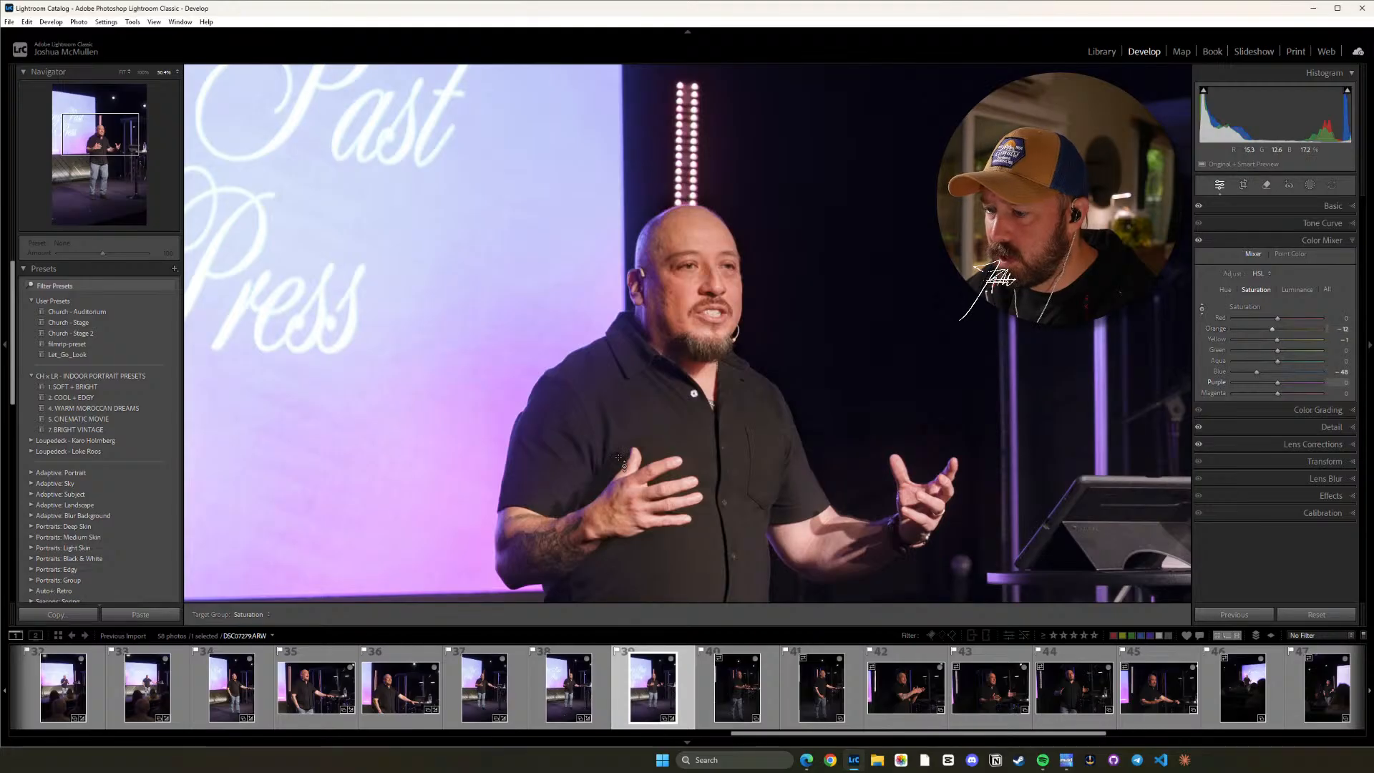
pyautogui.click(568, 684)
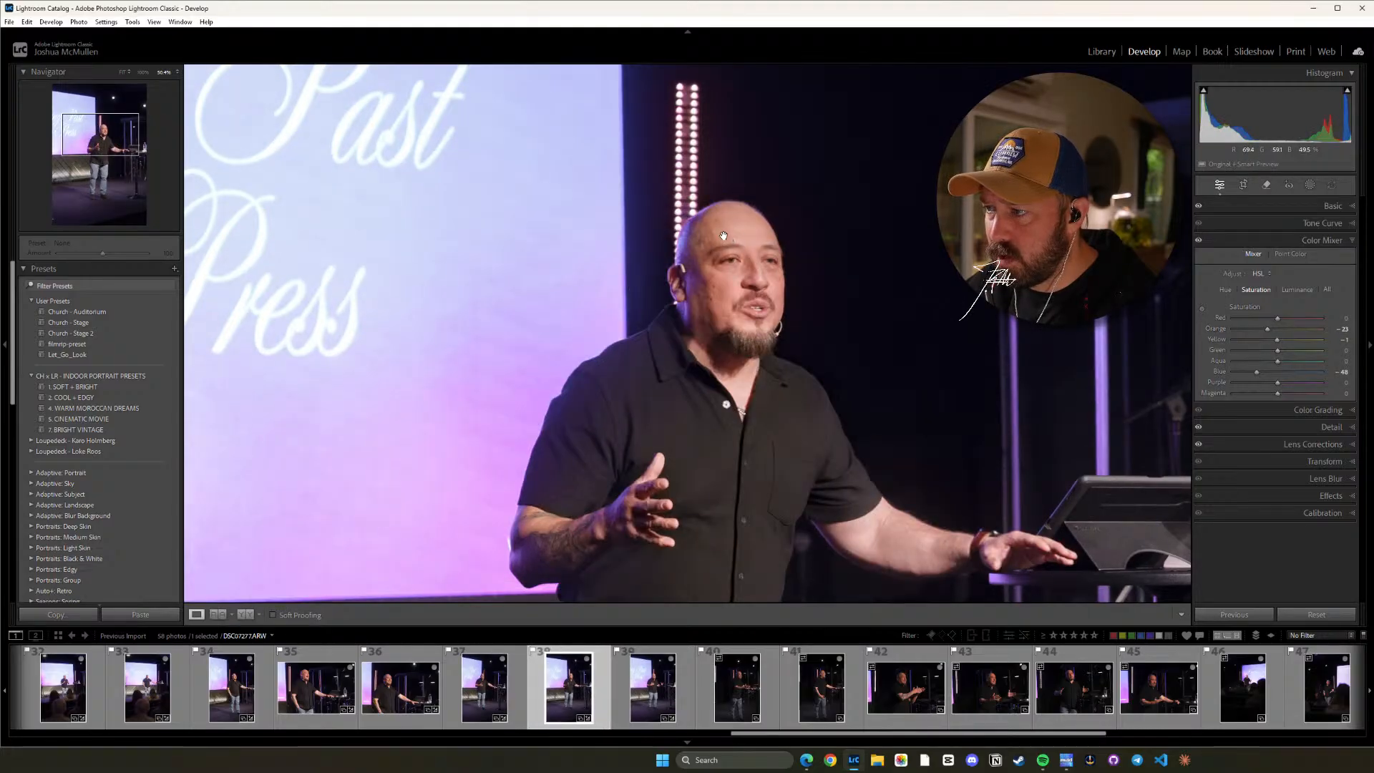
pyautogui.click(1200, 308)
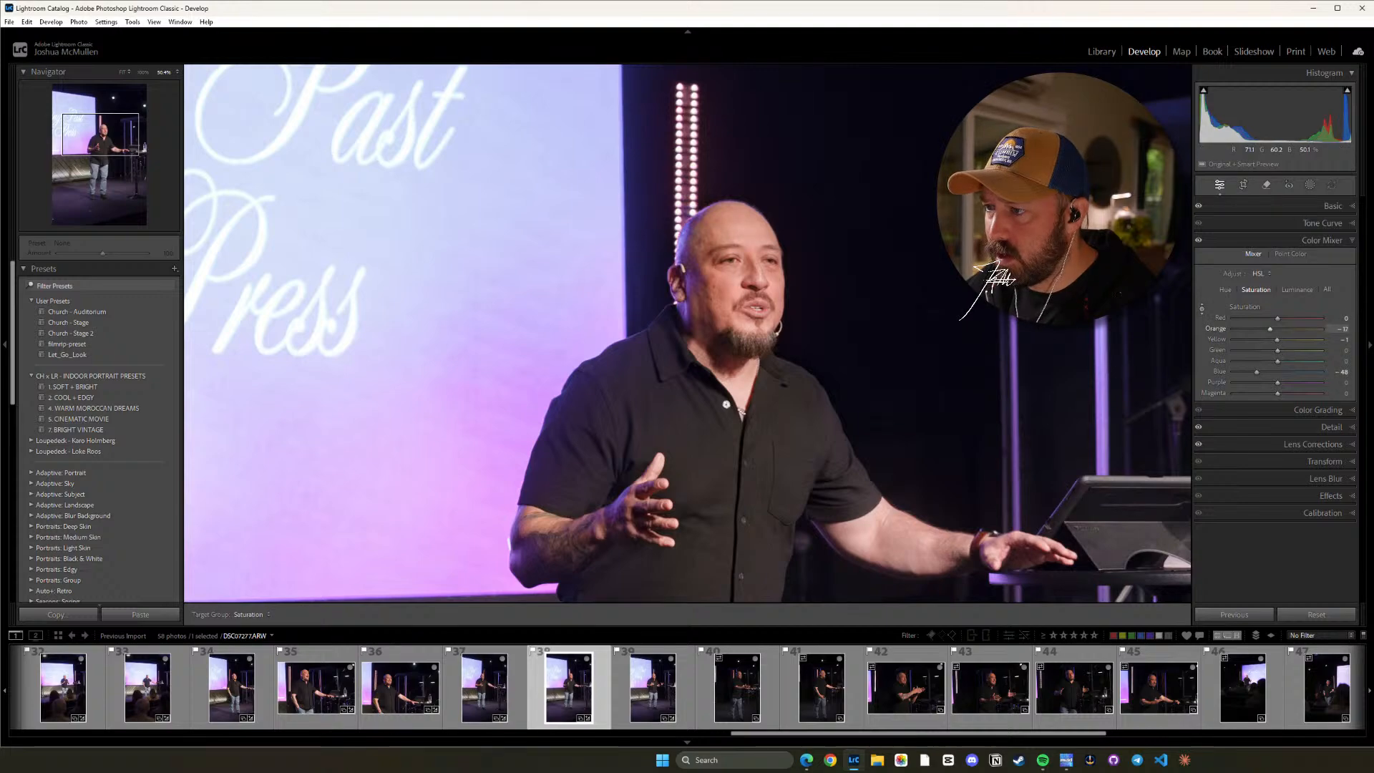
# Copy photo 39's settings, paste them onto photo 40 and check the speaker up close.
pyautogui.click(652, 685)
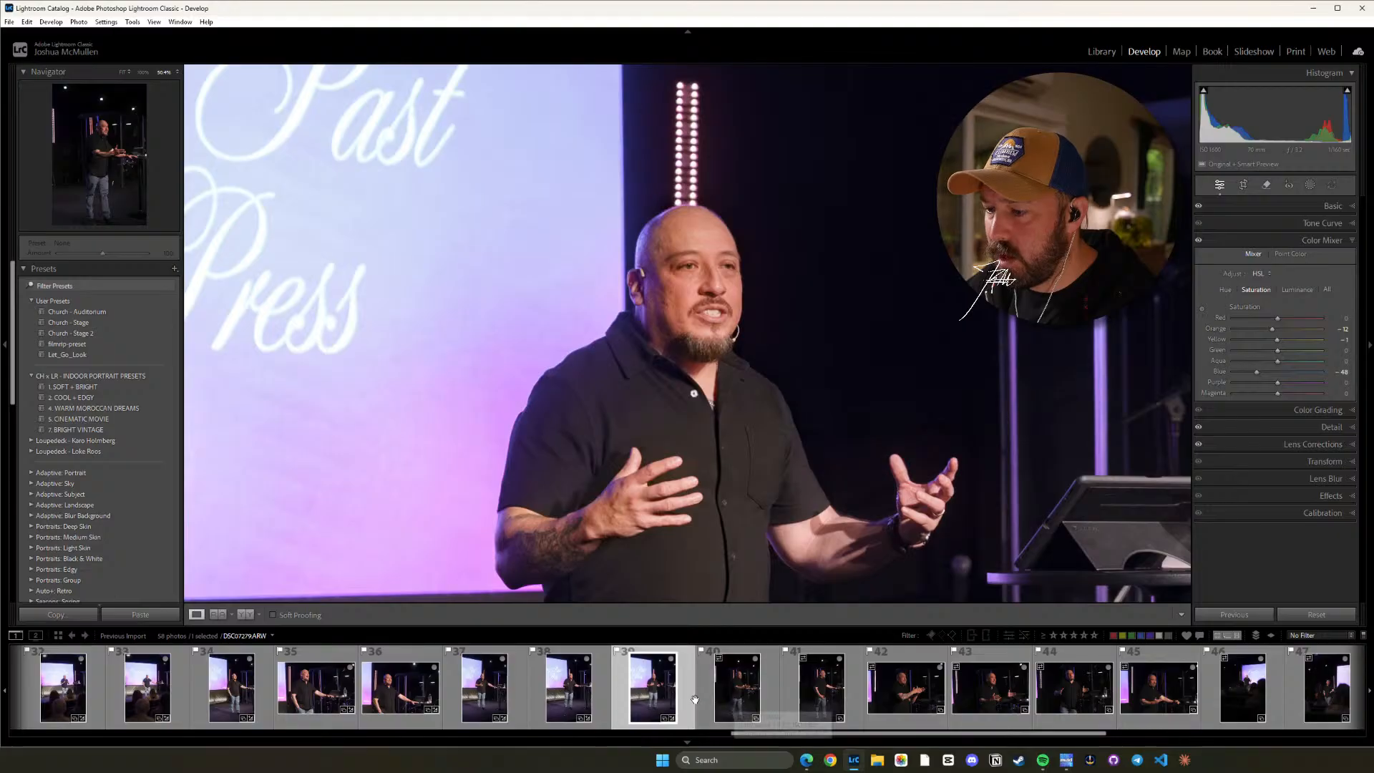
pyautogui.hotkey('ctrl', 'shift', 'c')
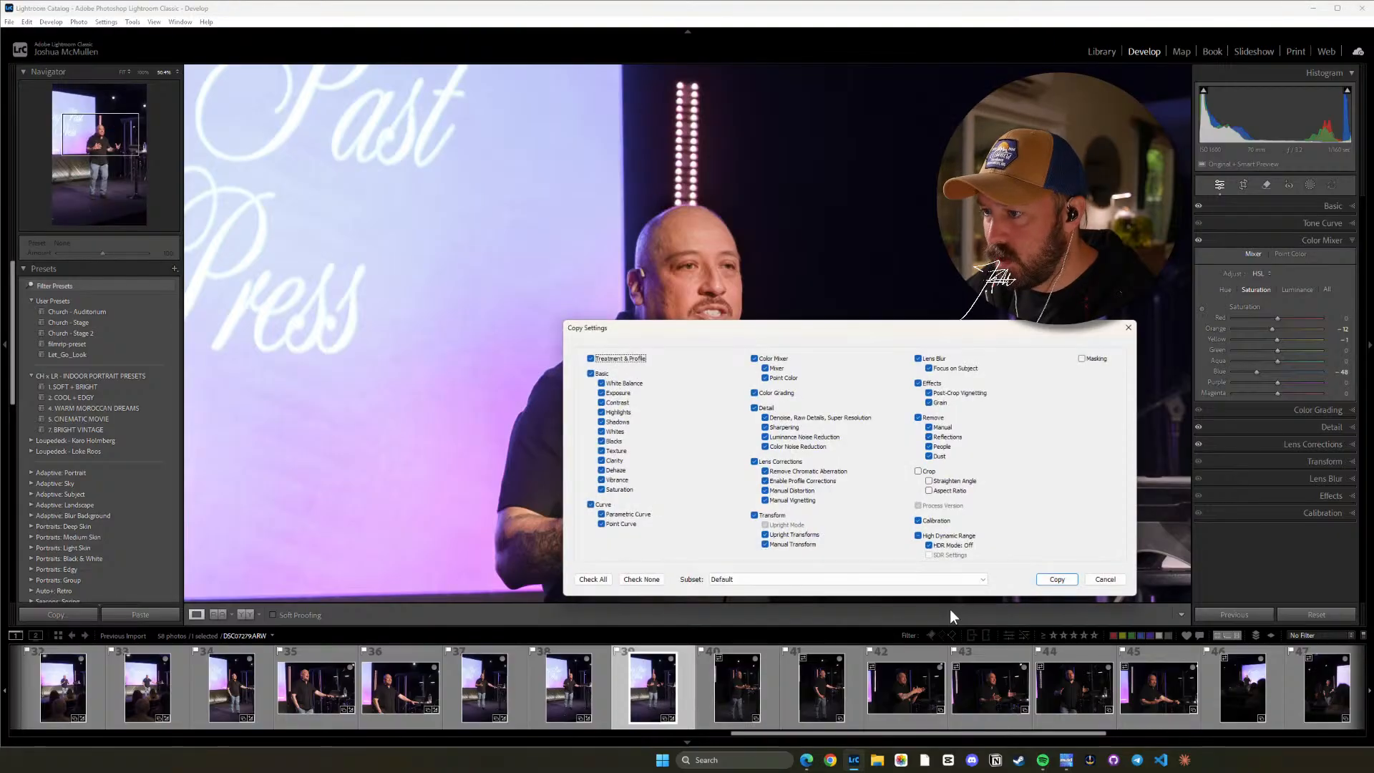
pyautogui.click(1057, 578)
pyautogui.click(744, 685)
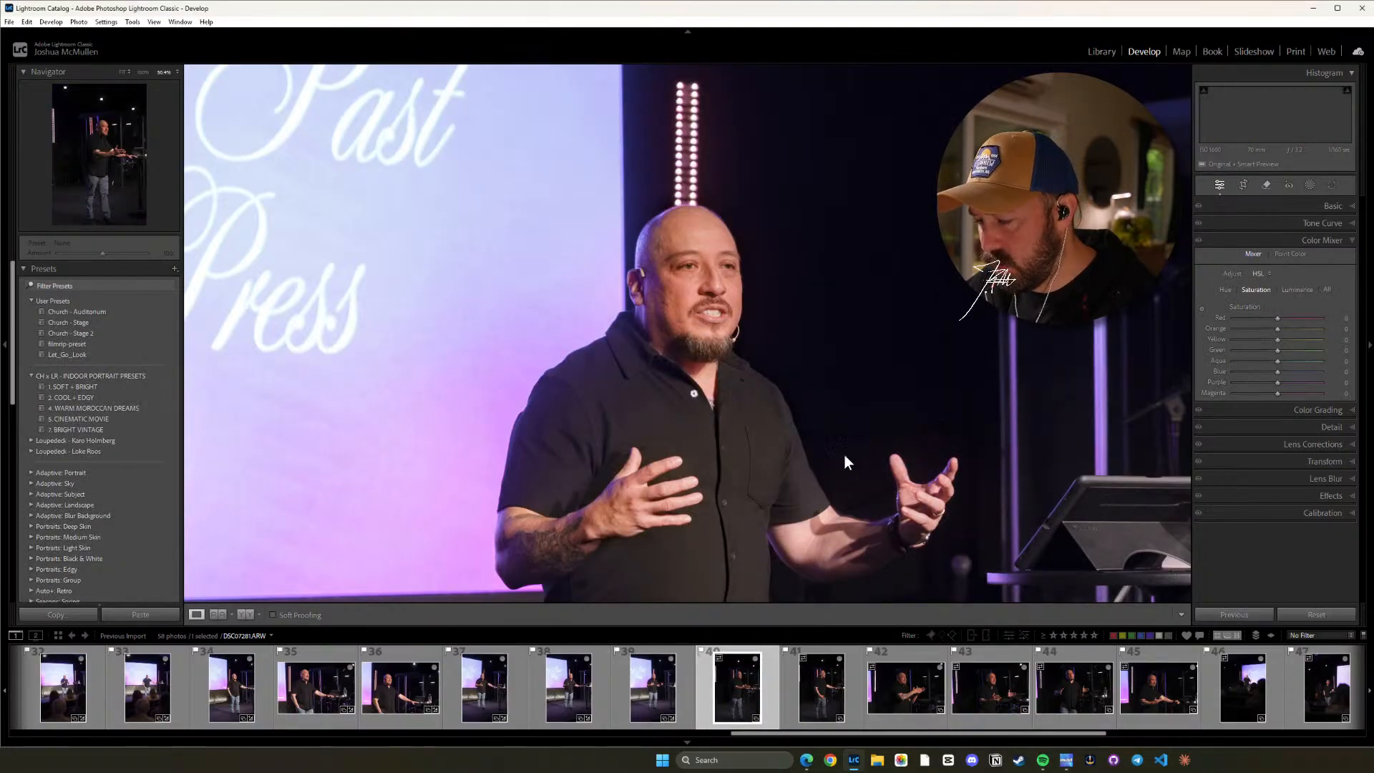
pyautogui.click(813, 371)
pyautogui.hotkey('ctrl', 'shift', 'v')
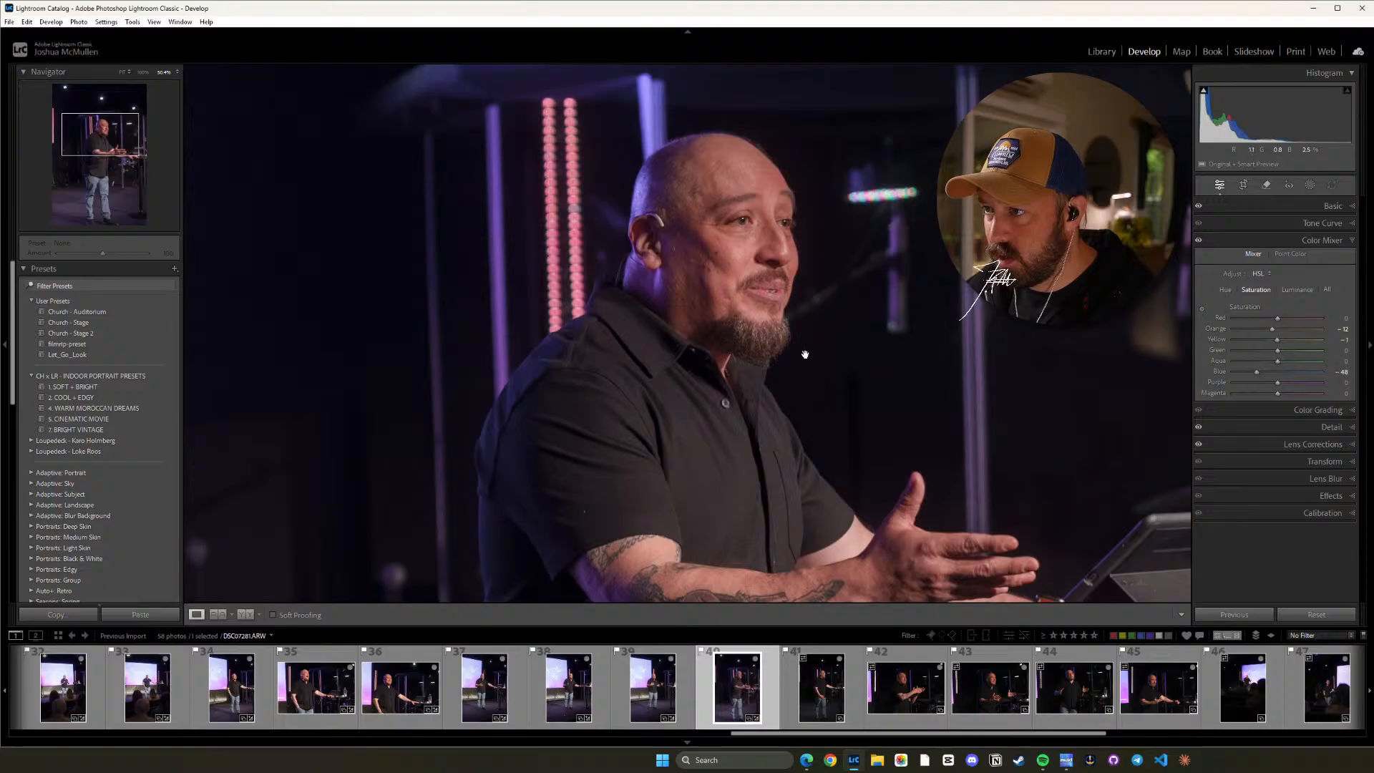
pyautogui.click(805, 354)
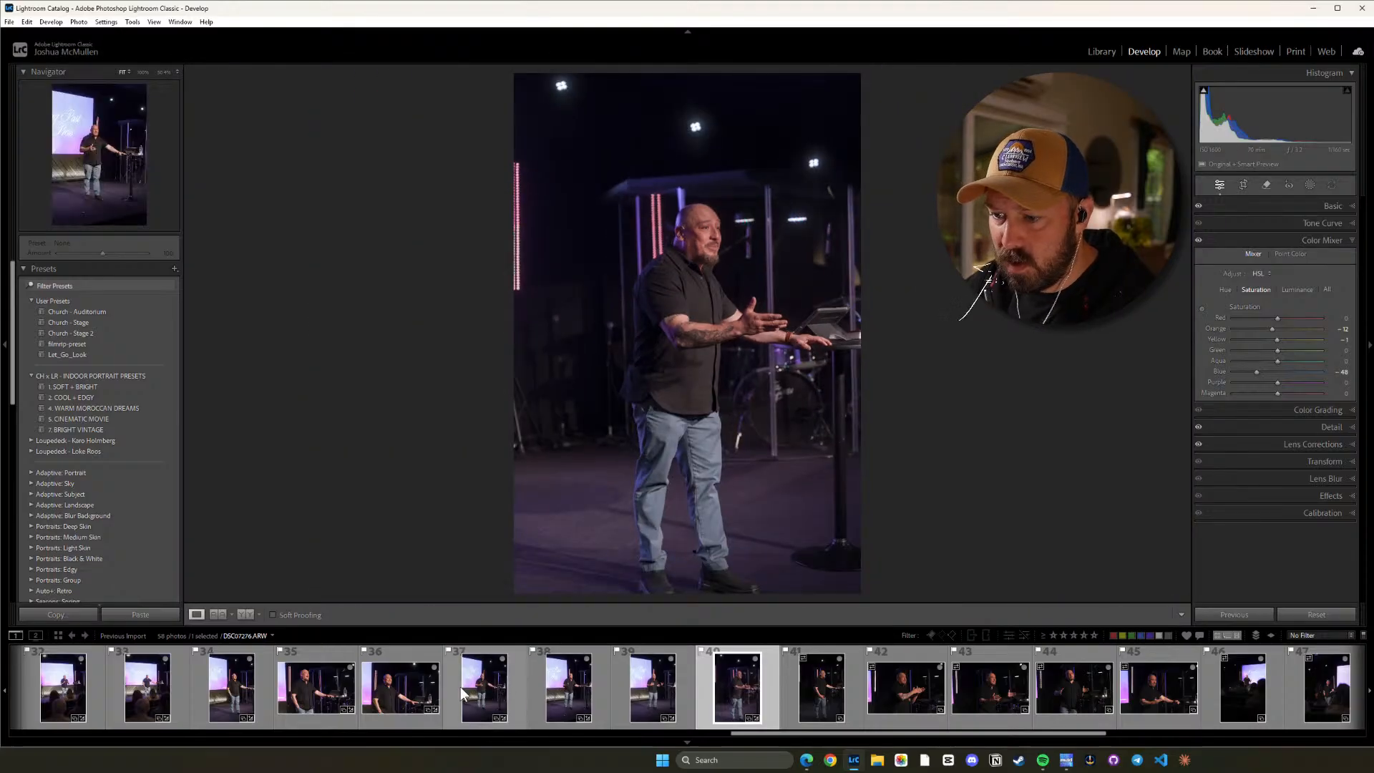
# Copy photo 35's develop settings and paste them onto photos 40 and 41.
pyautogui.click(320, 686)
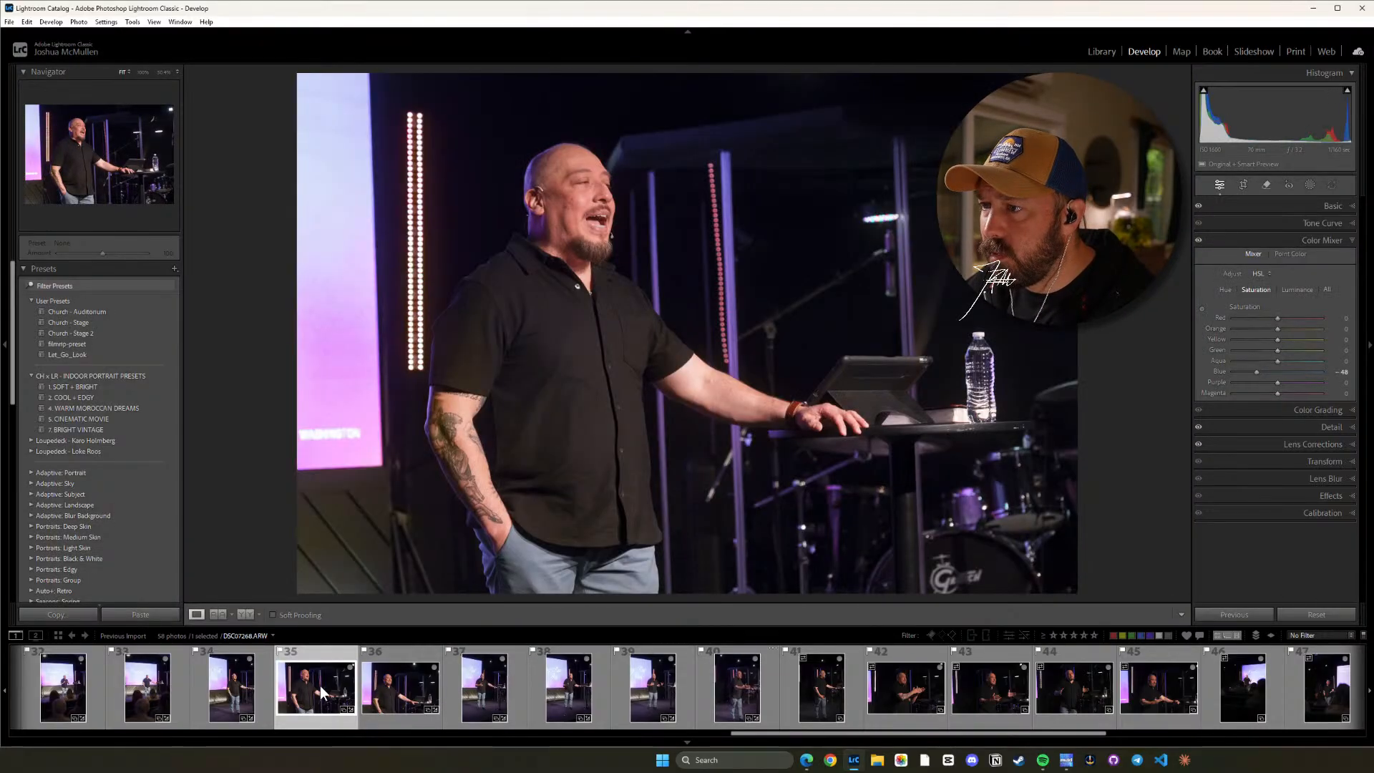
pyautogui.hotkey('ctrl', 'shift', 'c')
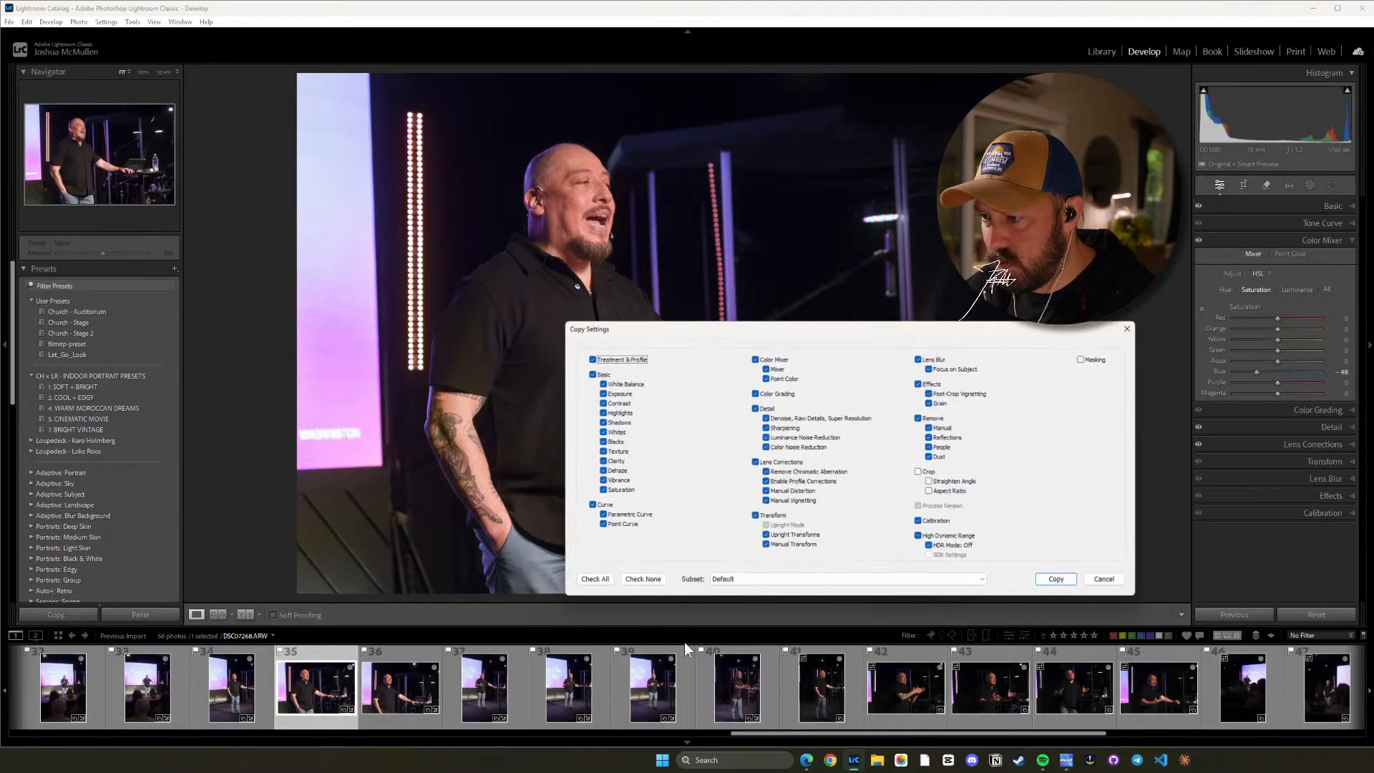
pyautogui.click(1079, 587)
pyautogui.click(894, 686)
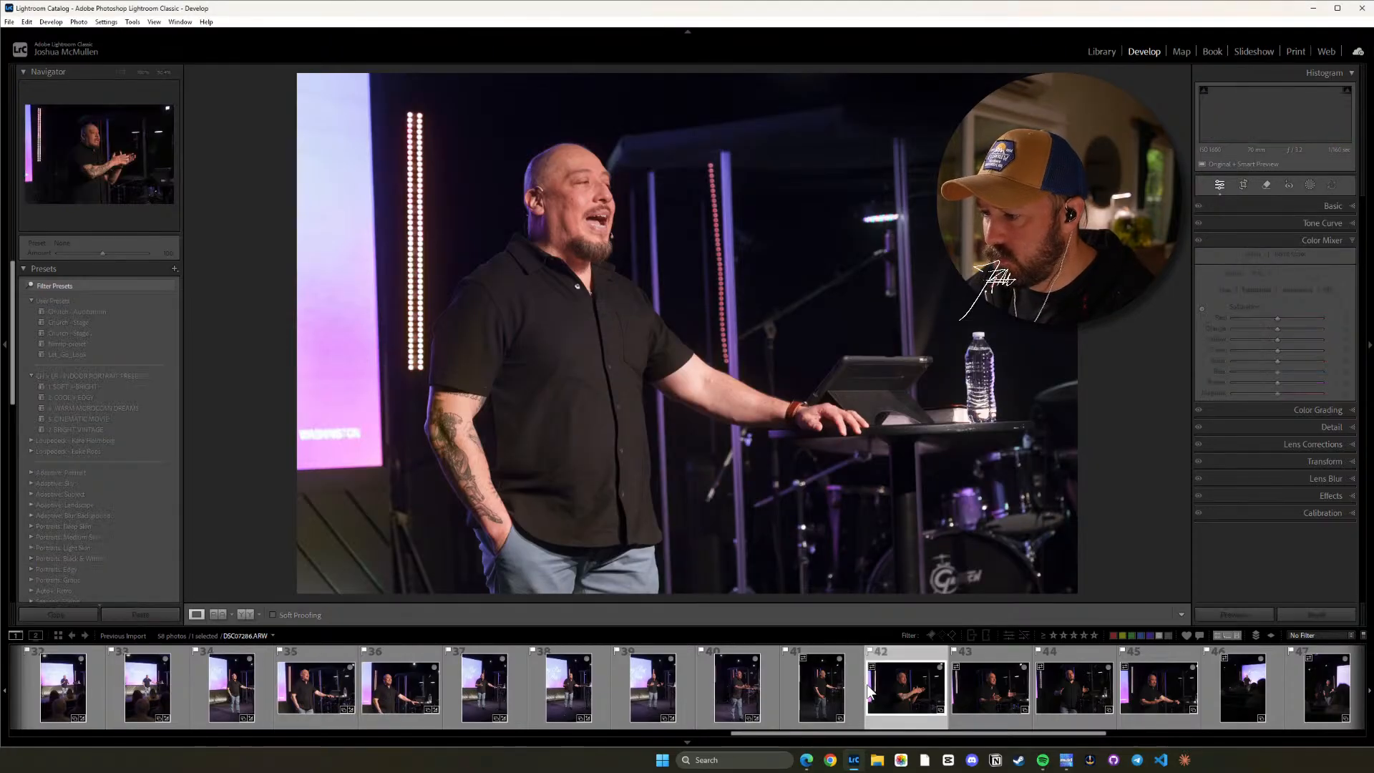
pyautogui.click(737, 694)
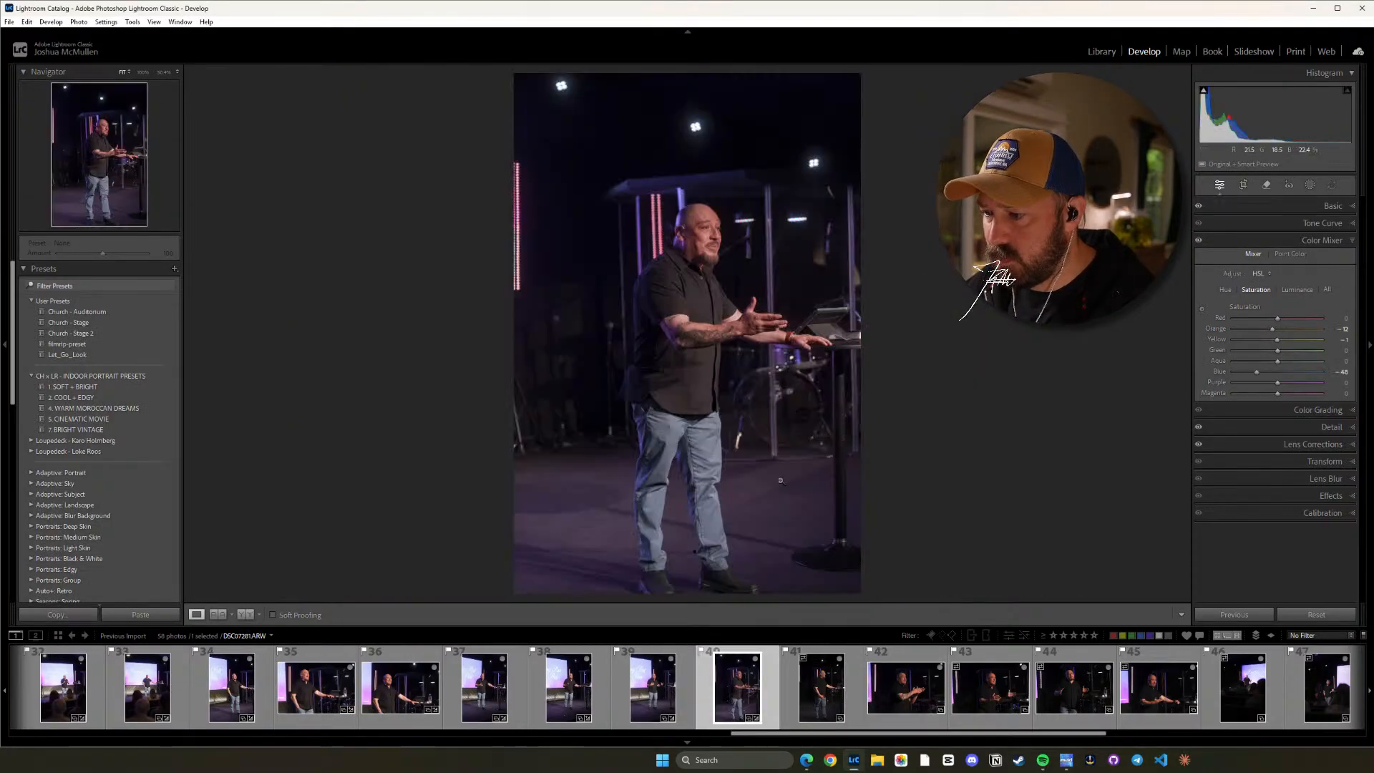
pyautogui.hotkey('ctrl', 'shift', 'v')
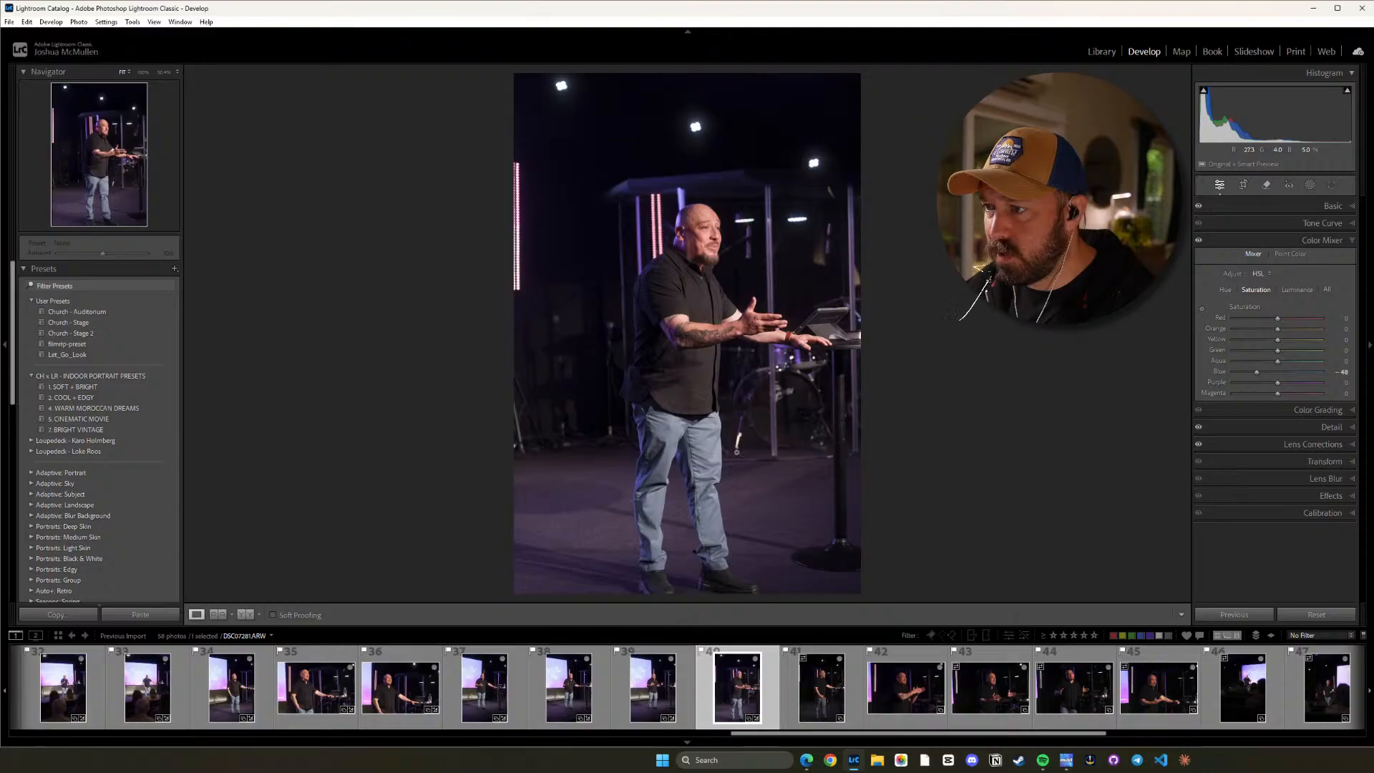
pyautogui.click(826, 685)
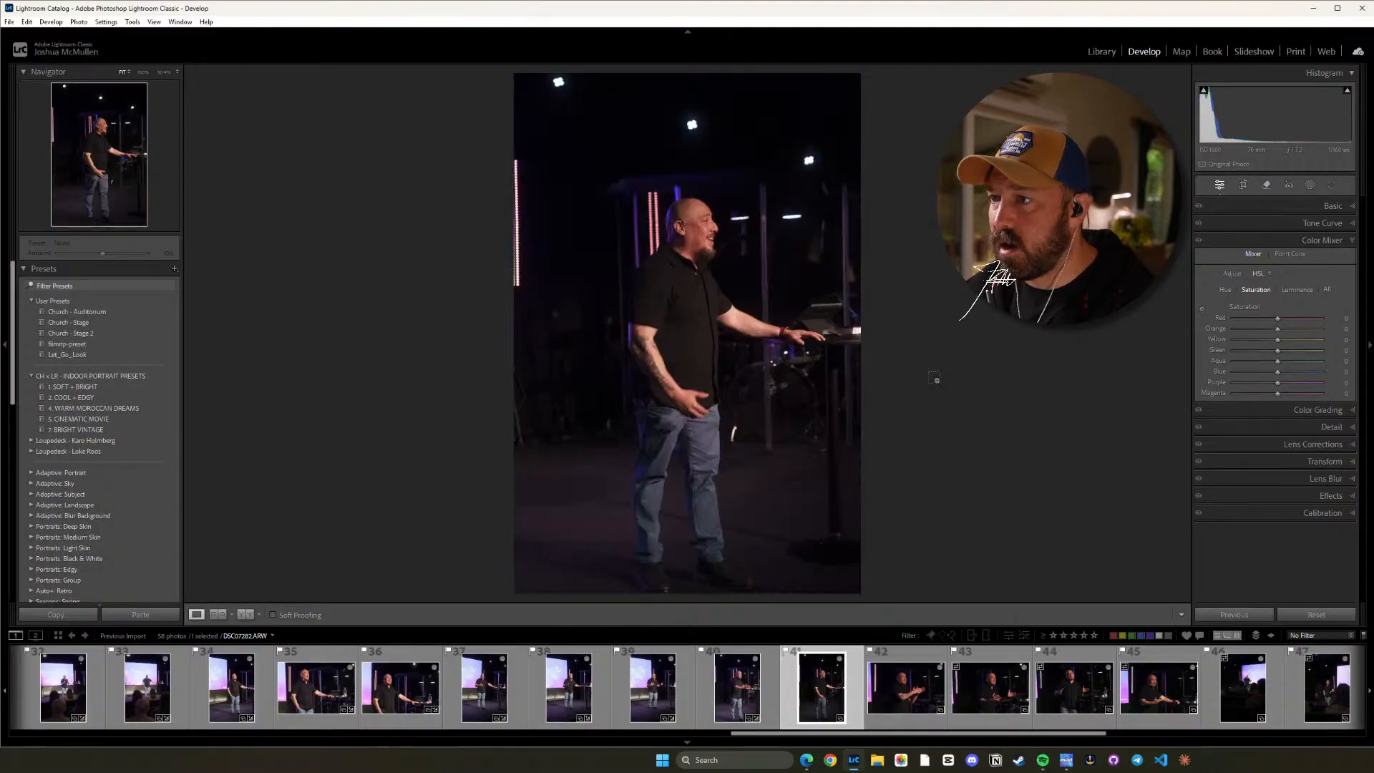
pyautogui.hotkey('ctrl', 'shift', 'v')
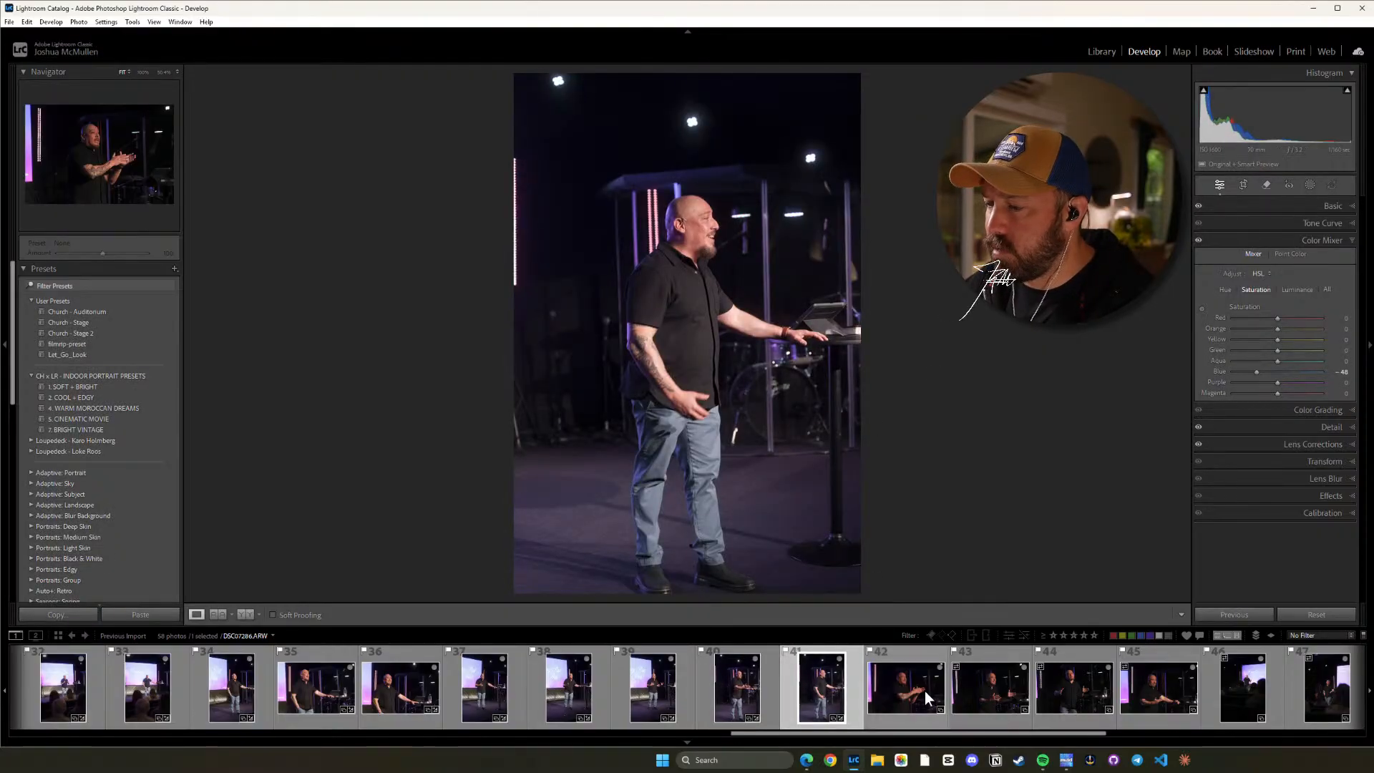
# Paste the copied settings onto photo 42 and raise its Highlights to -12.
pyautogui.click(923, 689)
pyautogui.hotkey('ctrl', 'shift', 'v')
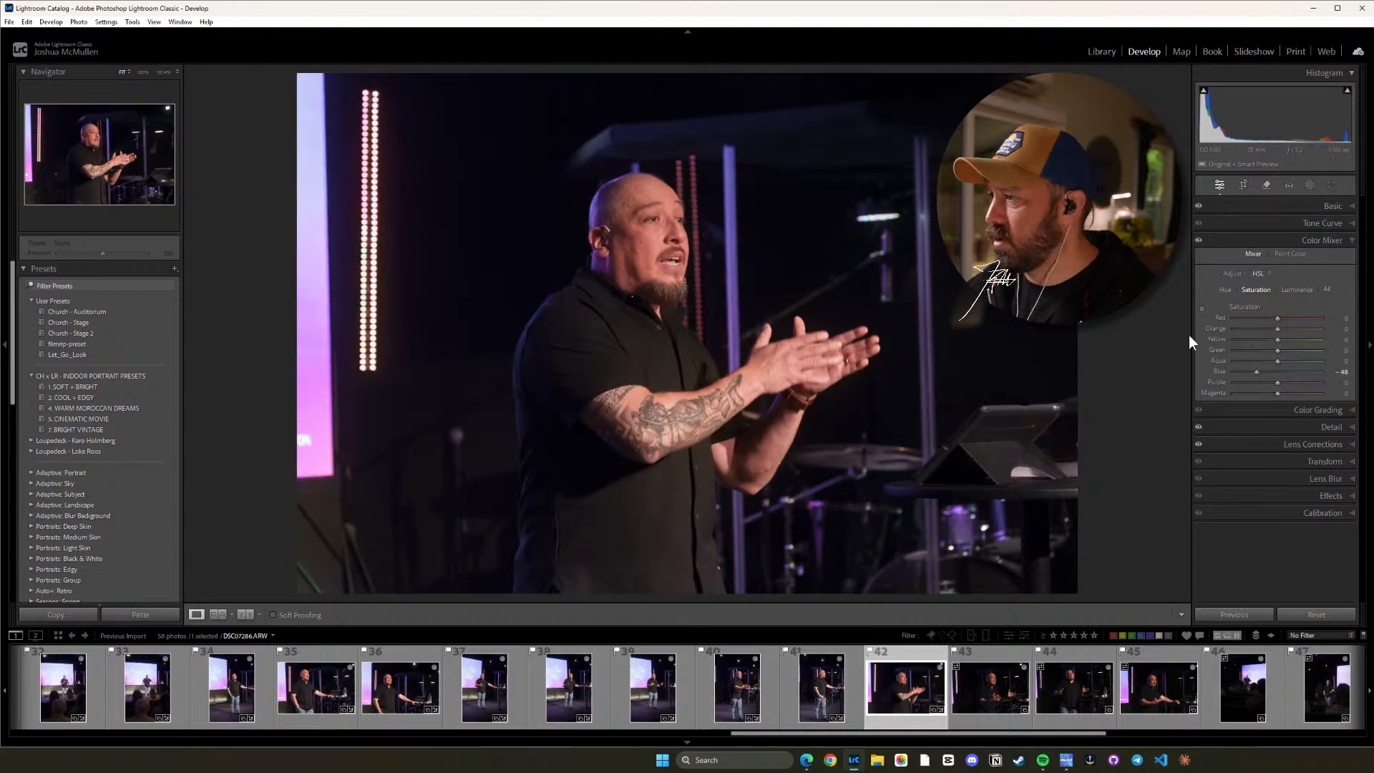
pyautogui.hotkey('ctrl', '1')
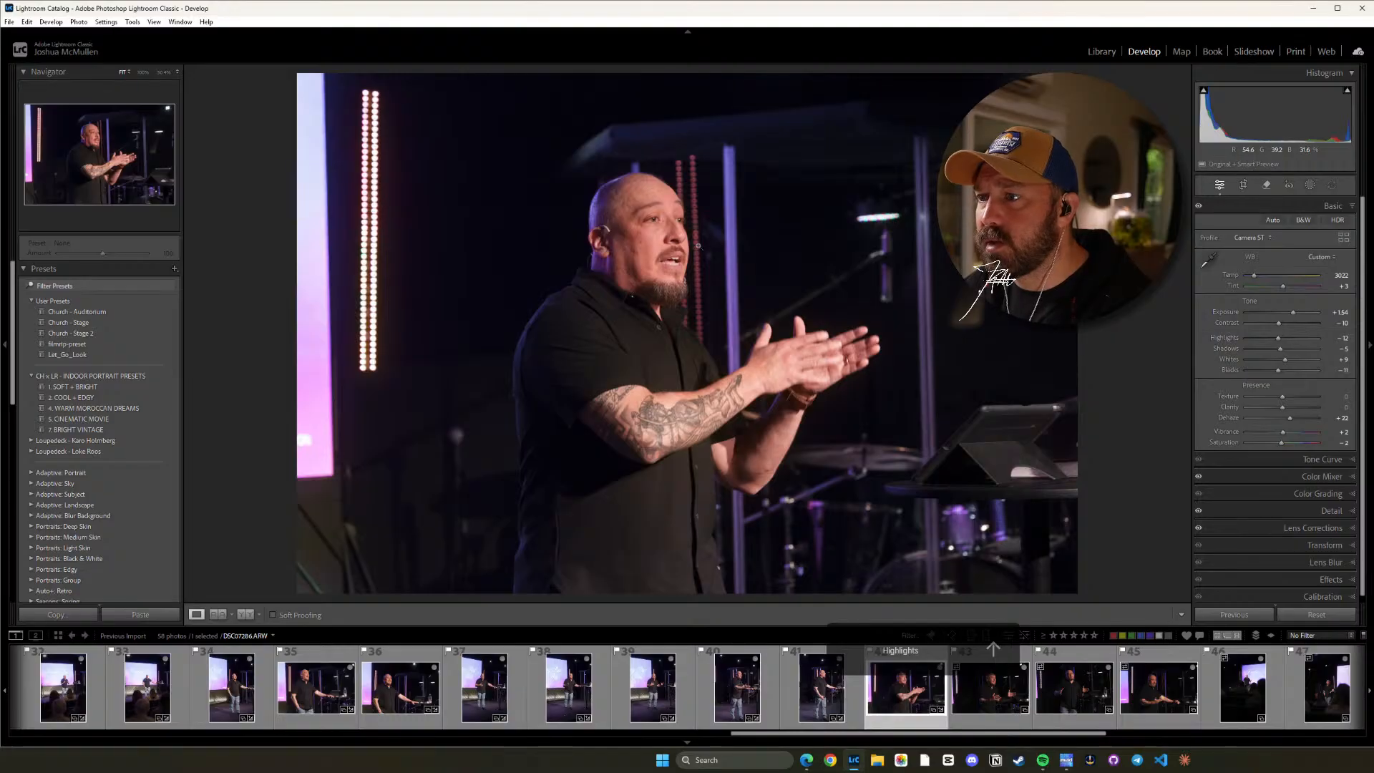
# Paste the copied settings onto photo 43, set its Highlights to -6 and check the speaker's face.
pyautogui.click(985, 702)
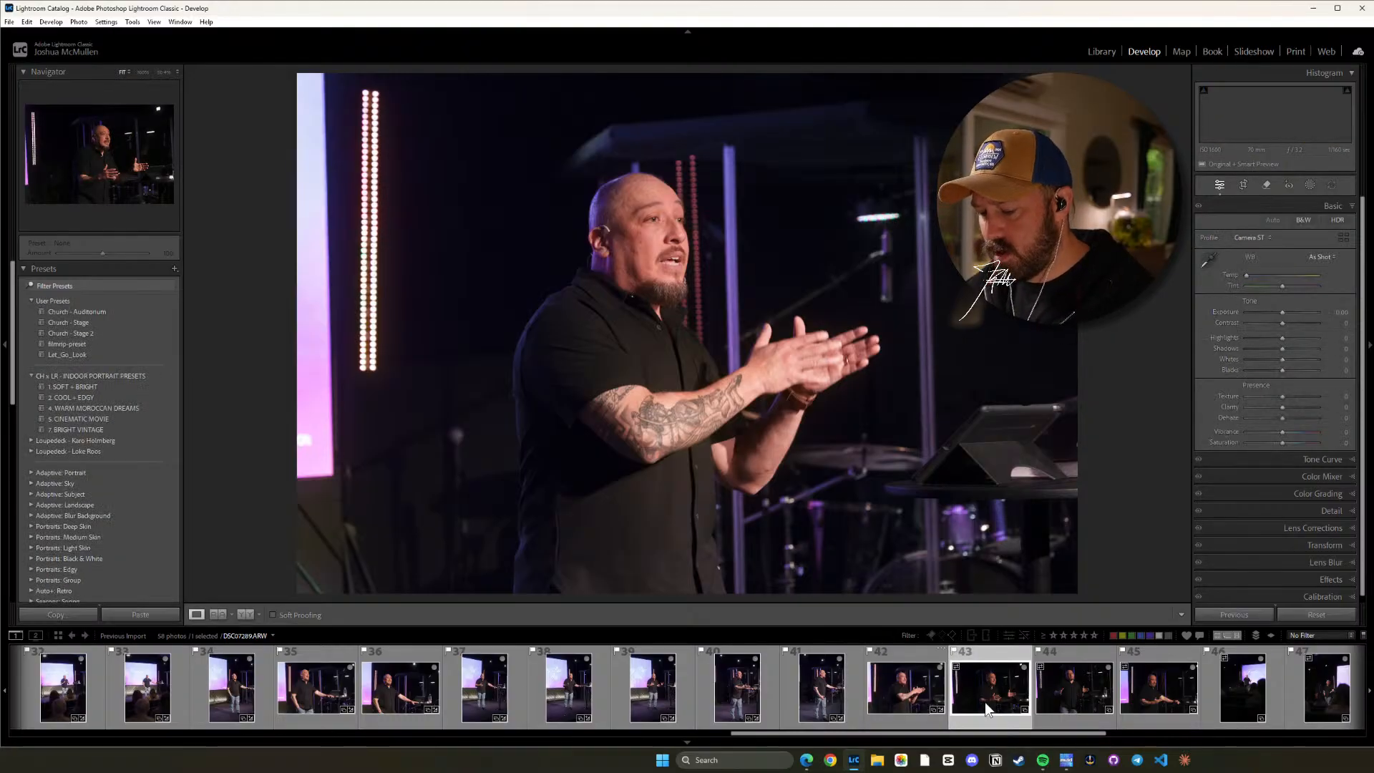
pyautogui.hotkey('ctrl', 'shift', 'v')
pyautogui.press('=')
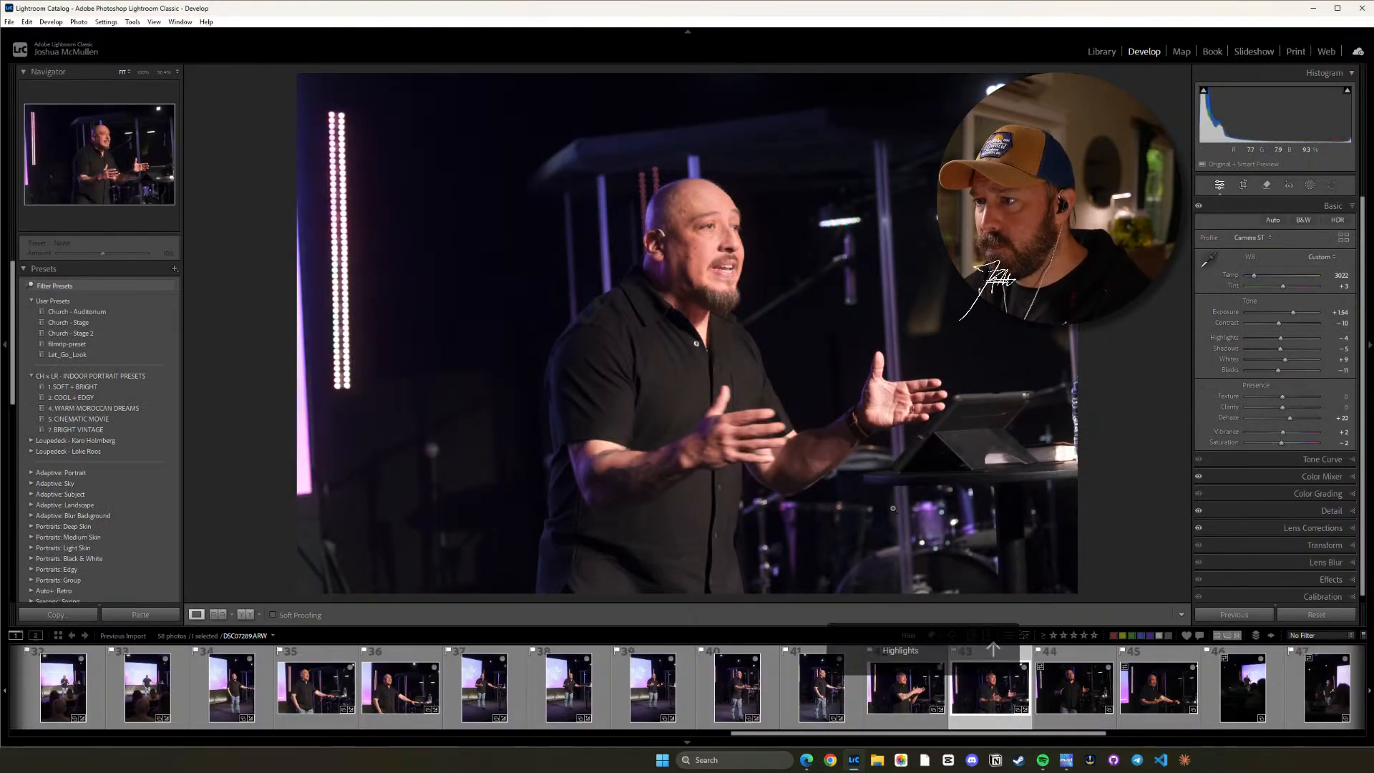
pyautogui.press('-')
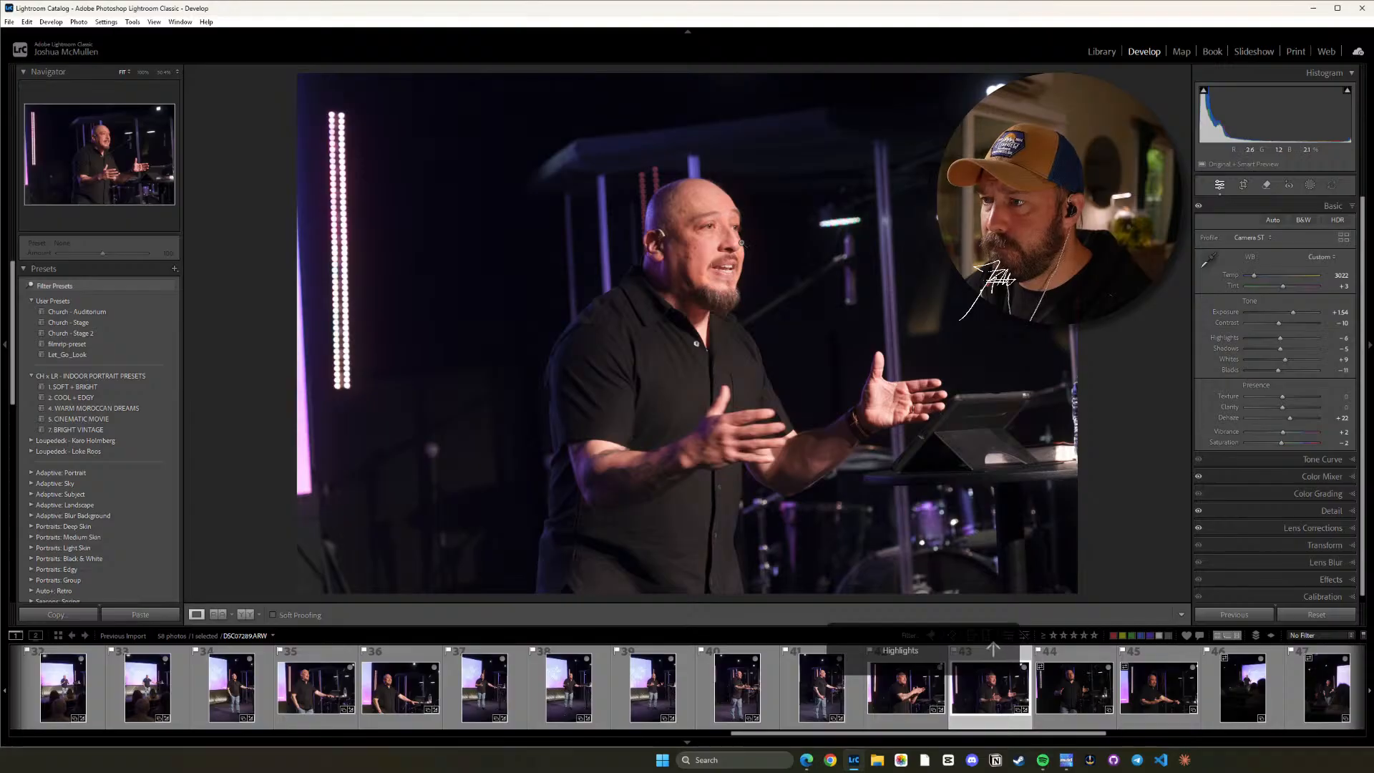
pyautogui.click(741, 243)
pyautogui.click(720, 286)
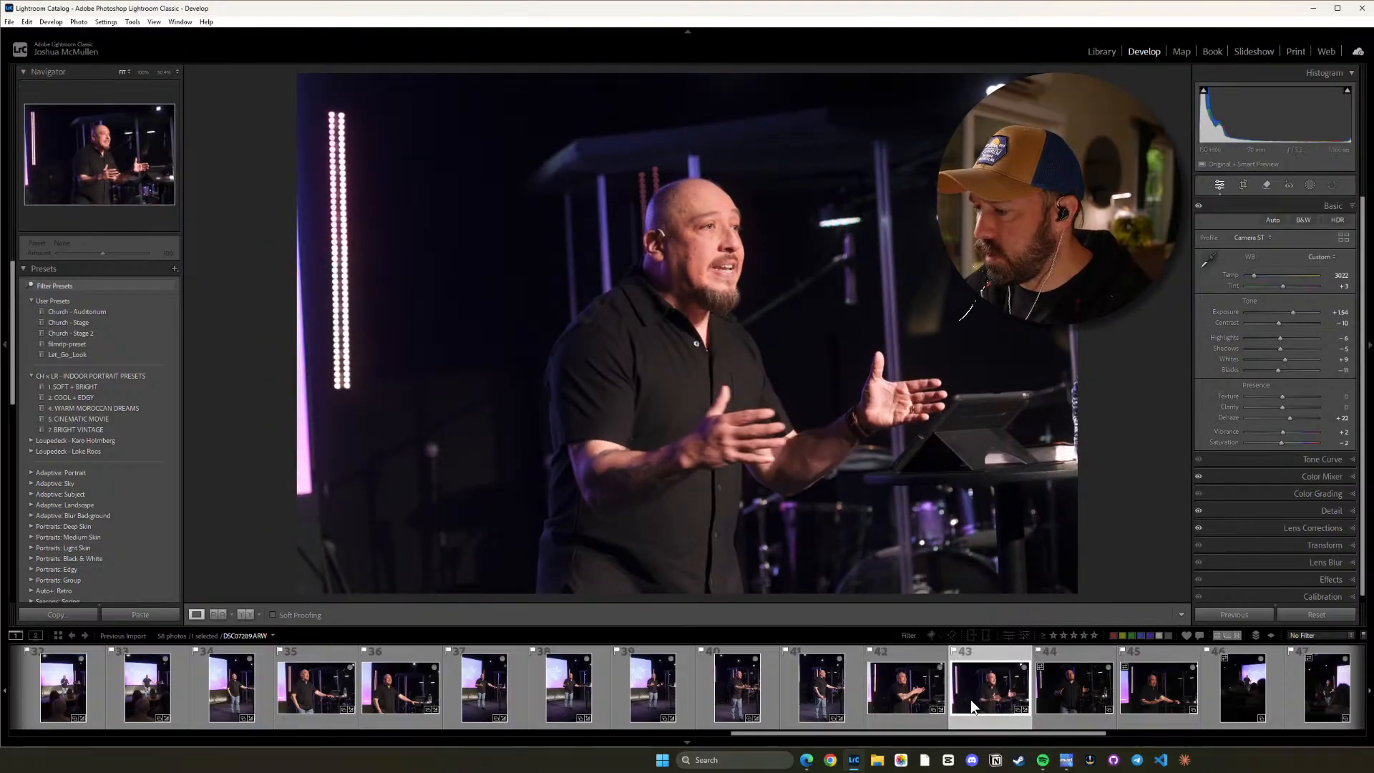
# Copy photo 43's develop settings and paste them onto photos 44 and 45.
pyautogui.hotkey('ctrl', 'shift', 'c')
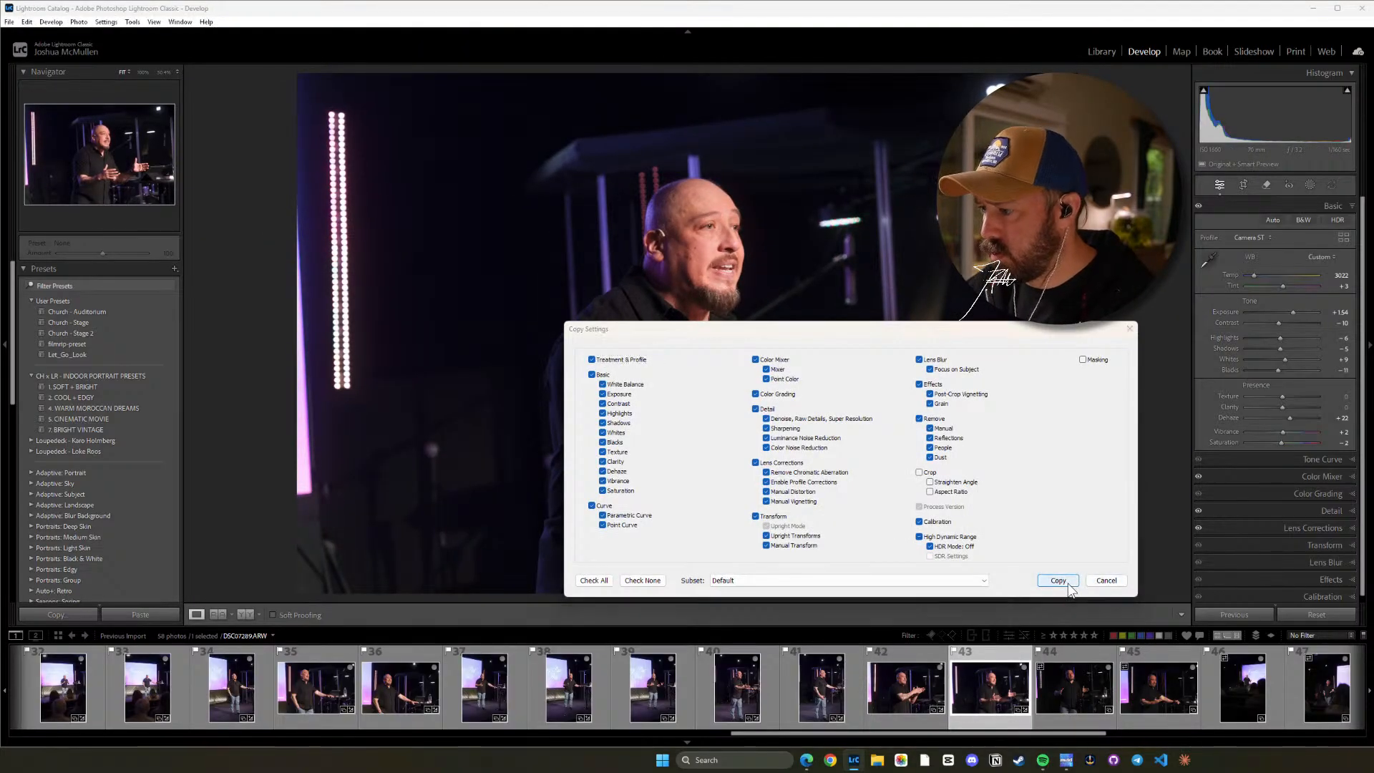
pyautogui.click(1051, 579)
pyautogui.click(1071, 694)
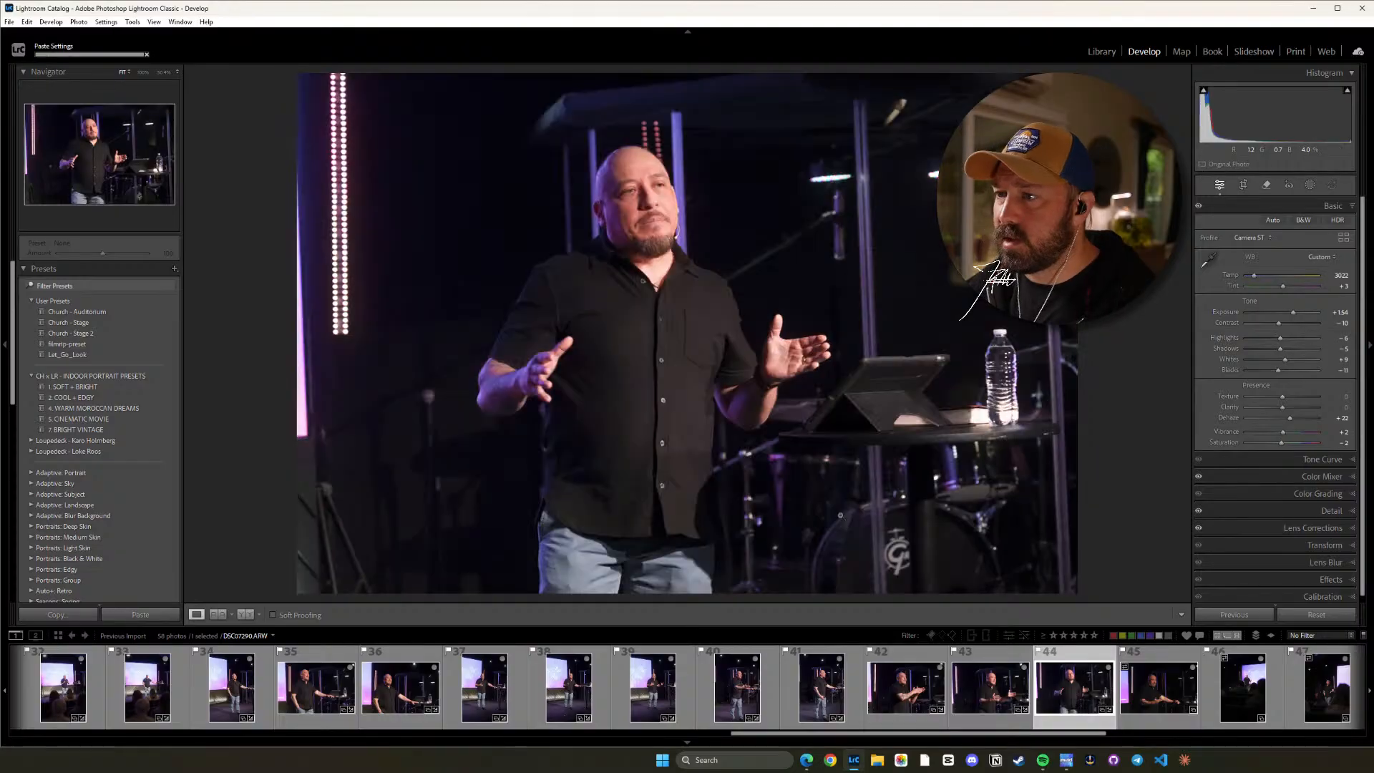
pyautogui.click(1152, 688)
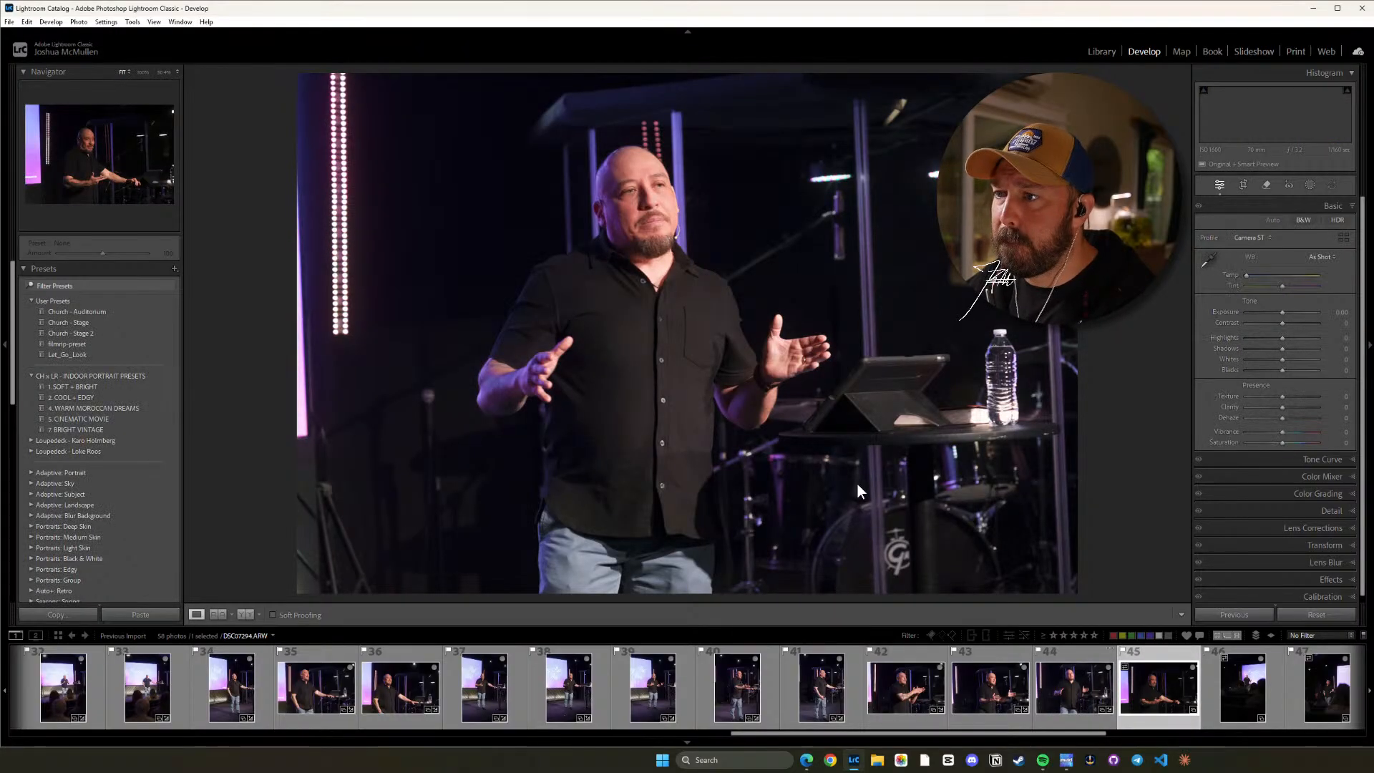
pyautogui.hotkey('ctrl', 'shift', 'v')
# Lower photo 44's Highlights to -14 and check the speaker's face up close.
pyautogui.click(1087, 665)
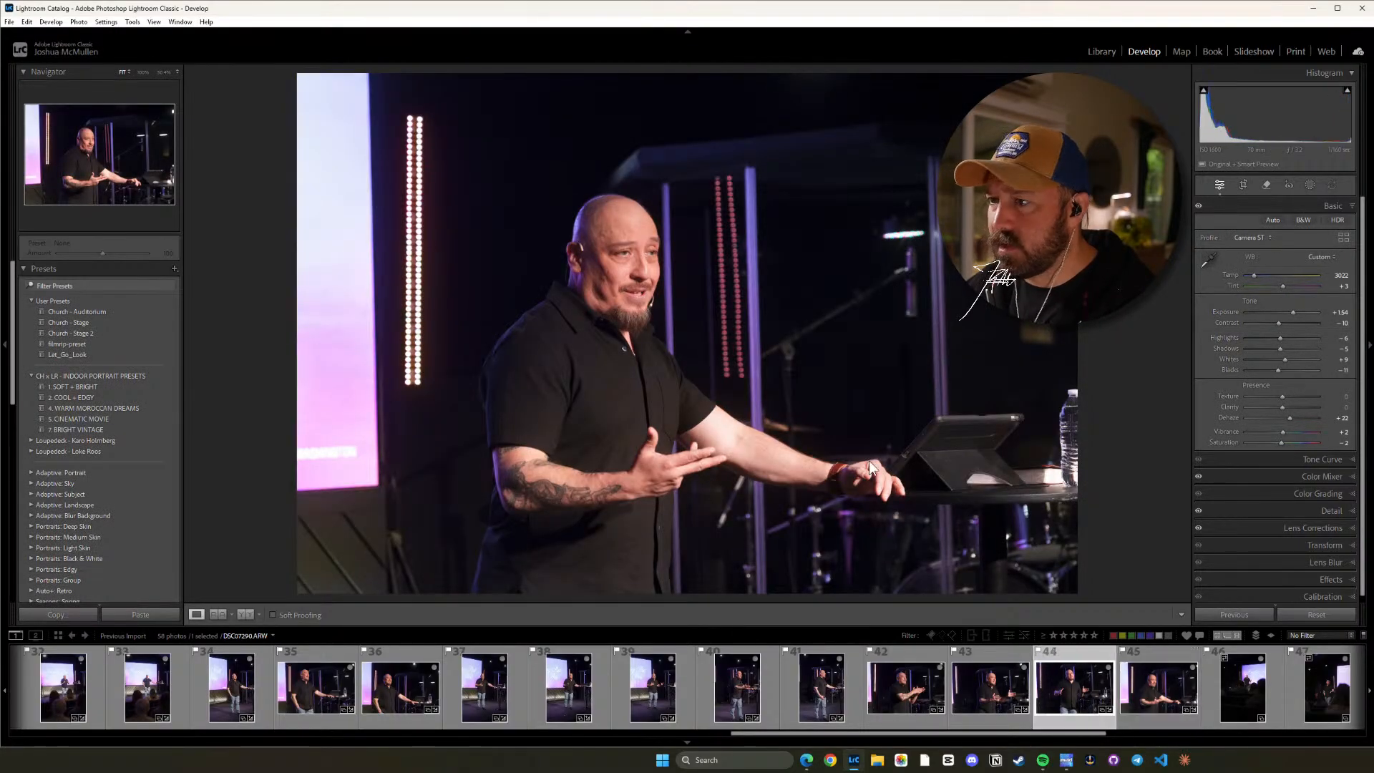
pyautogui.press('-')
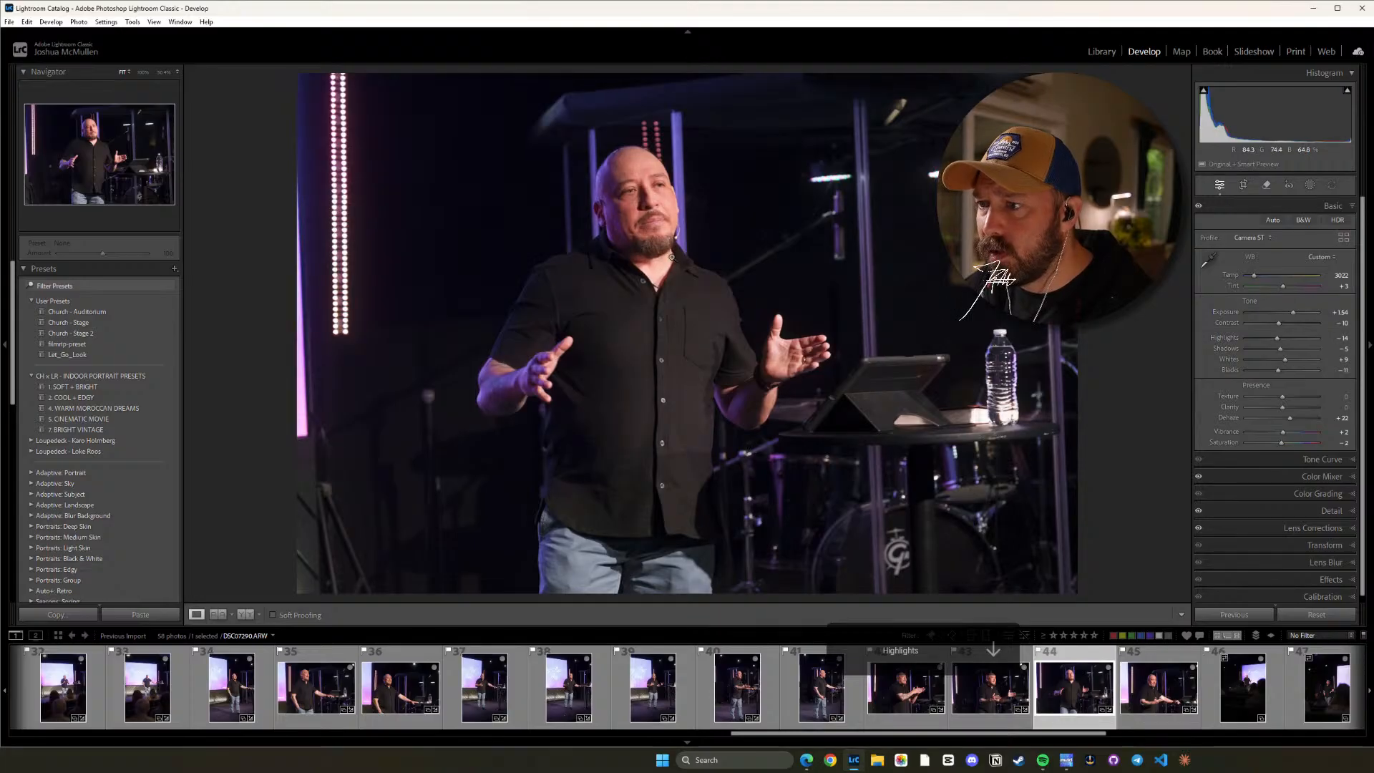
pyautogui.click(668, 213)
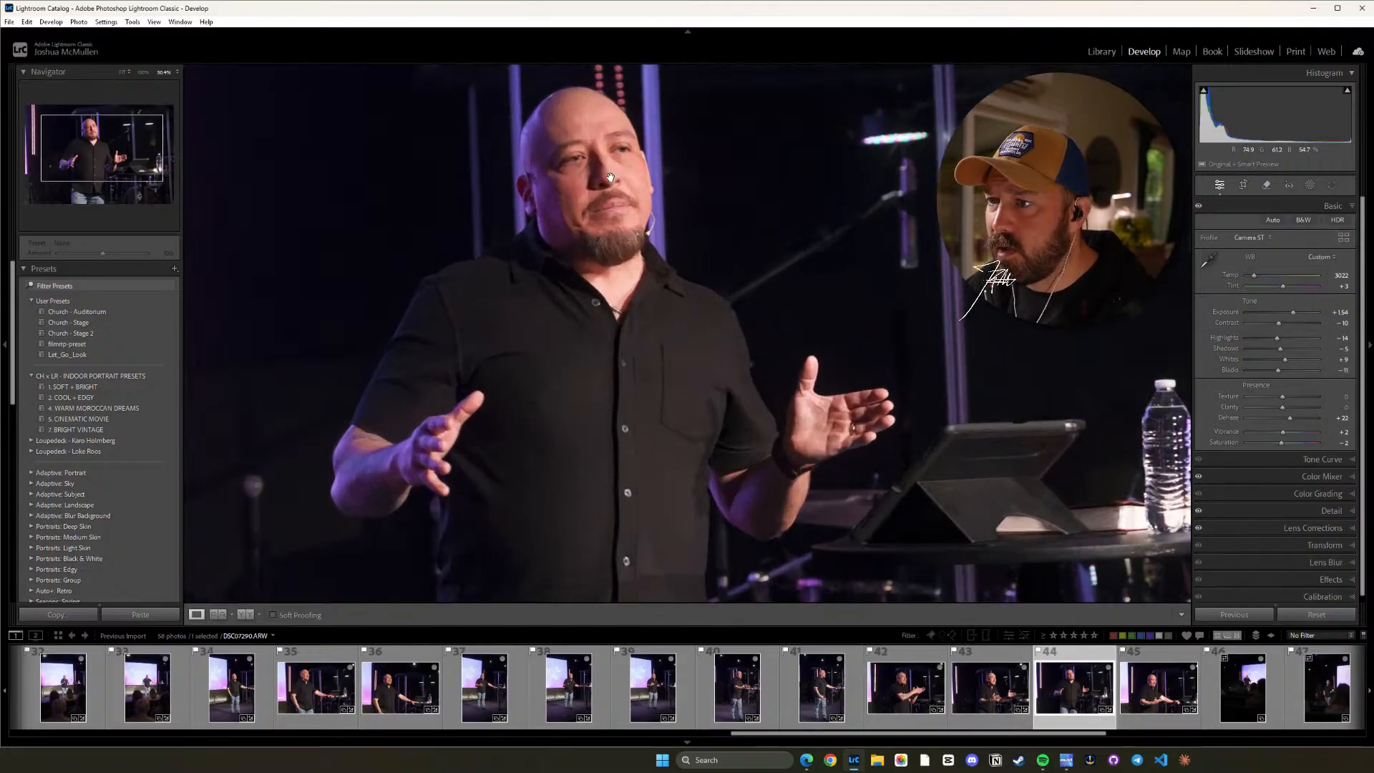
pyautogui.click(617, 277)
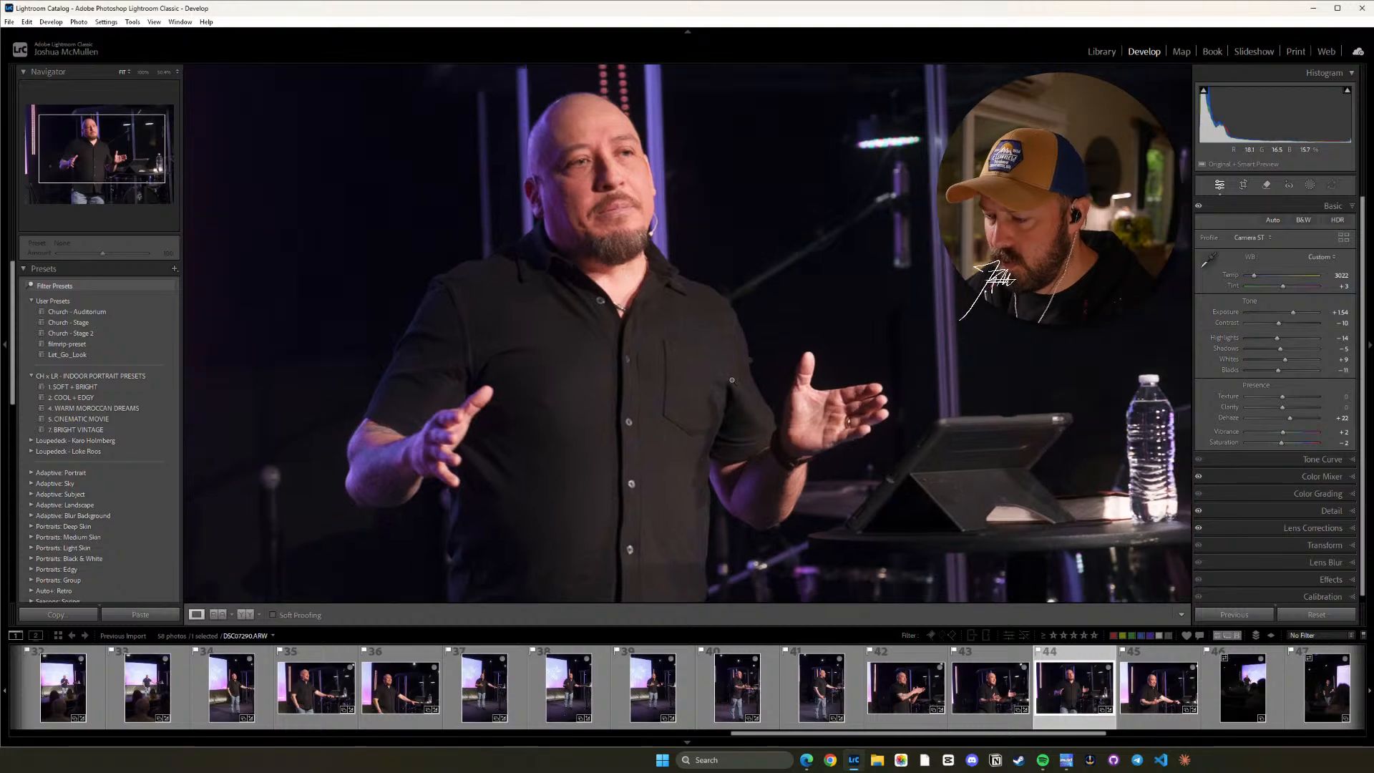
# Copy the develop settings of photo 31, the wide stage shot with the lit screen, for use on photo 46.
pyautogui.click(1186, 710)
pyautogui.click(1254, 697)
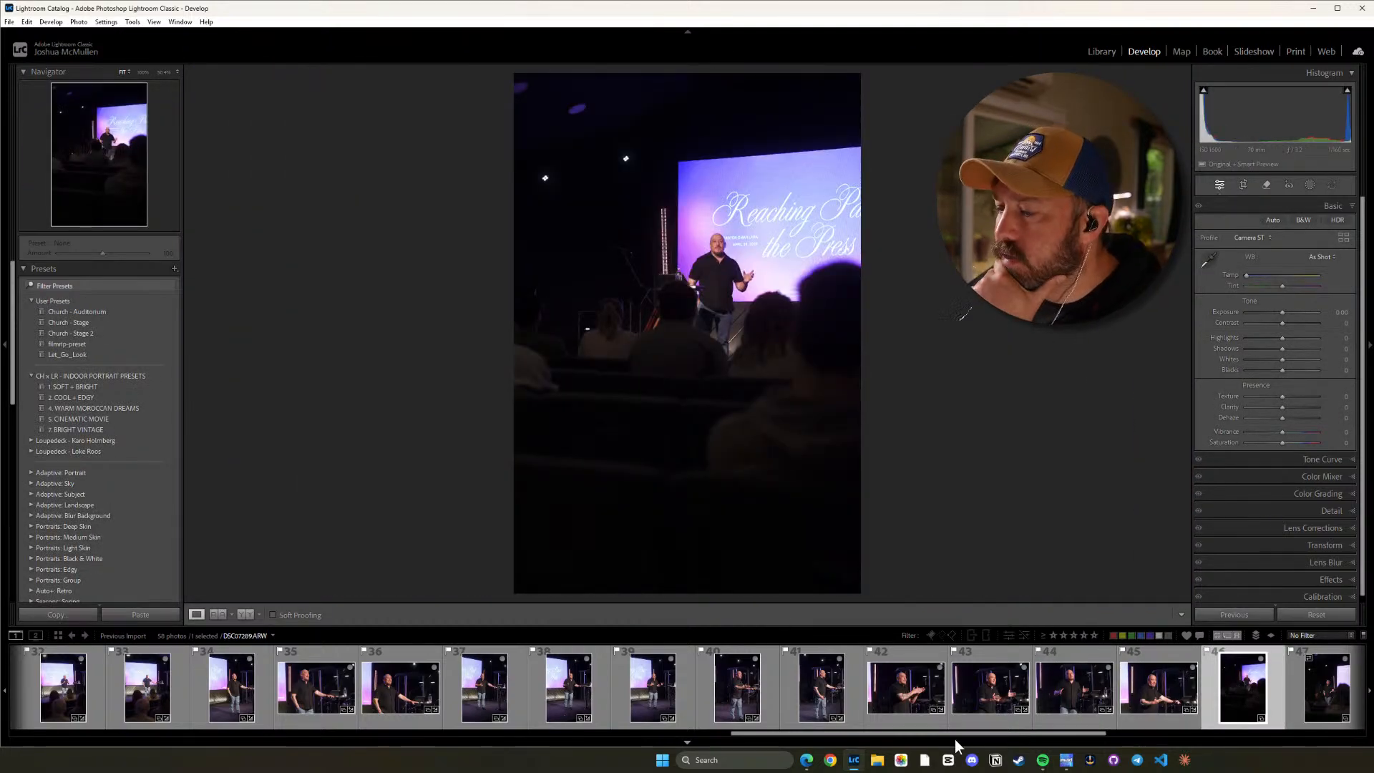
pyautogui.moveTo(956, 736); pyautogui.dragTo(752, 738)
pyautogui.click(688, 688)
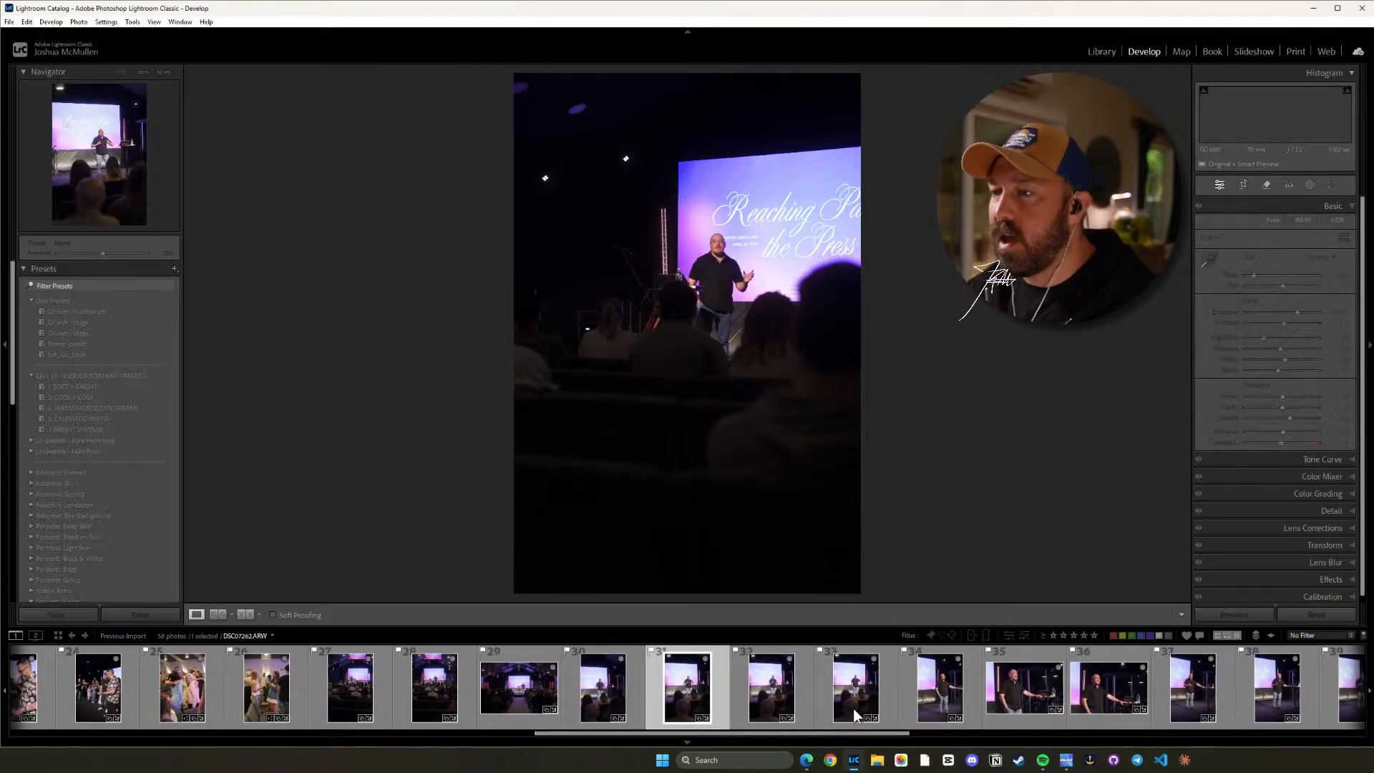
pyautogui.hotkey('ctrl', 'shift', 'c')
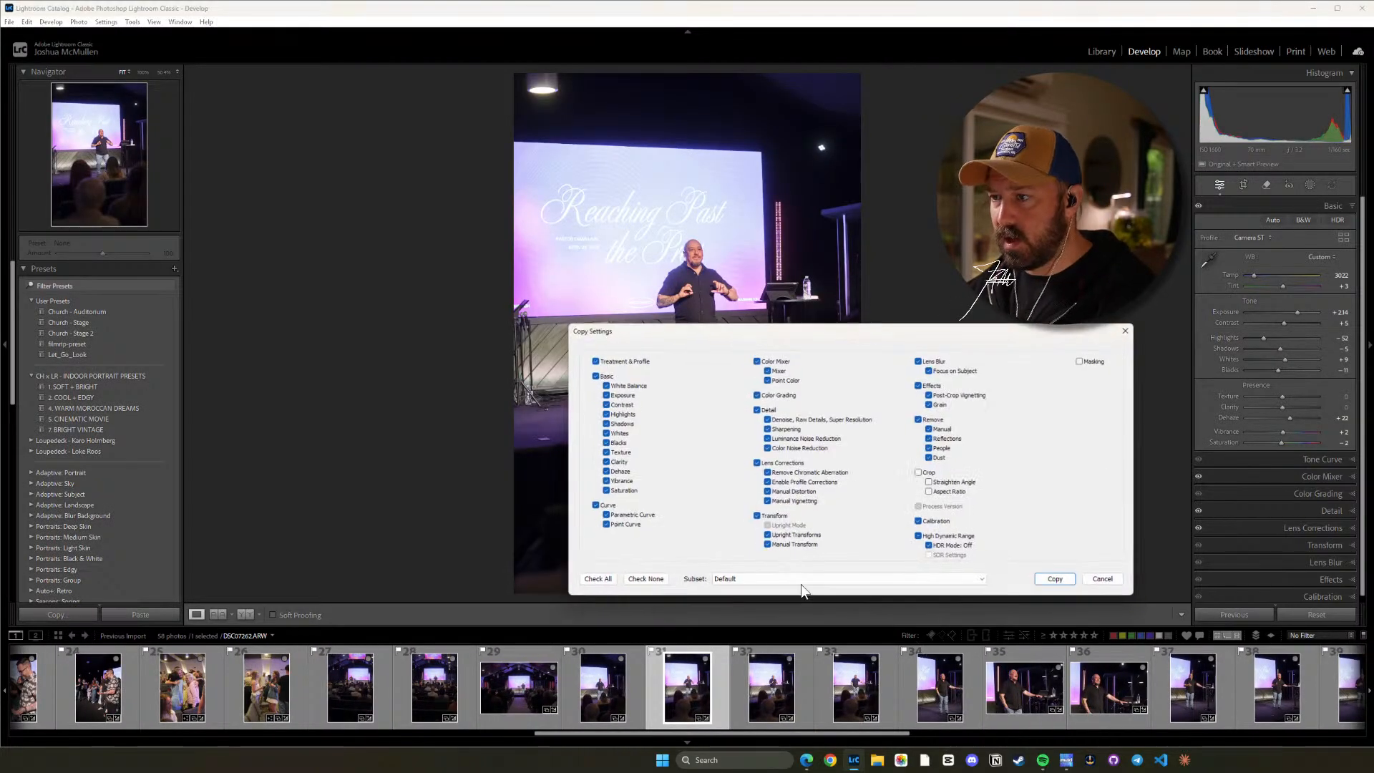
pyautogui.click(1058, 581)
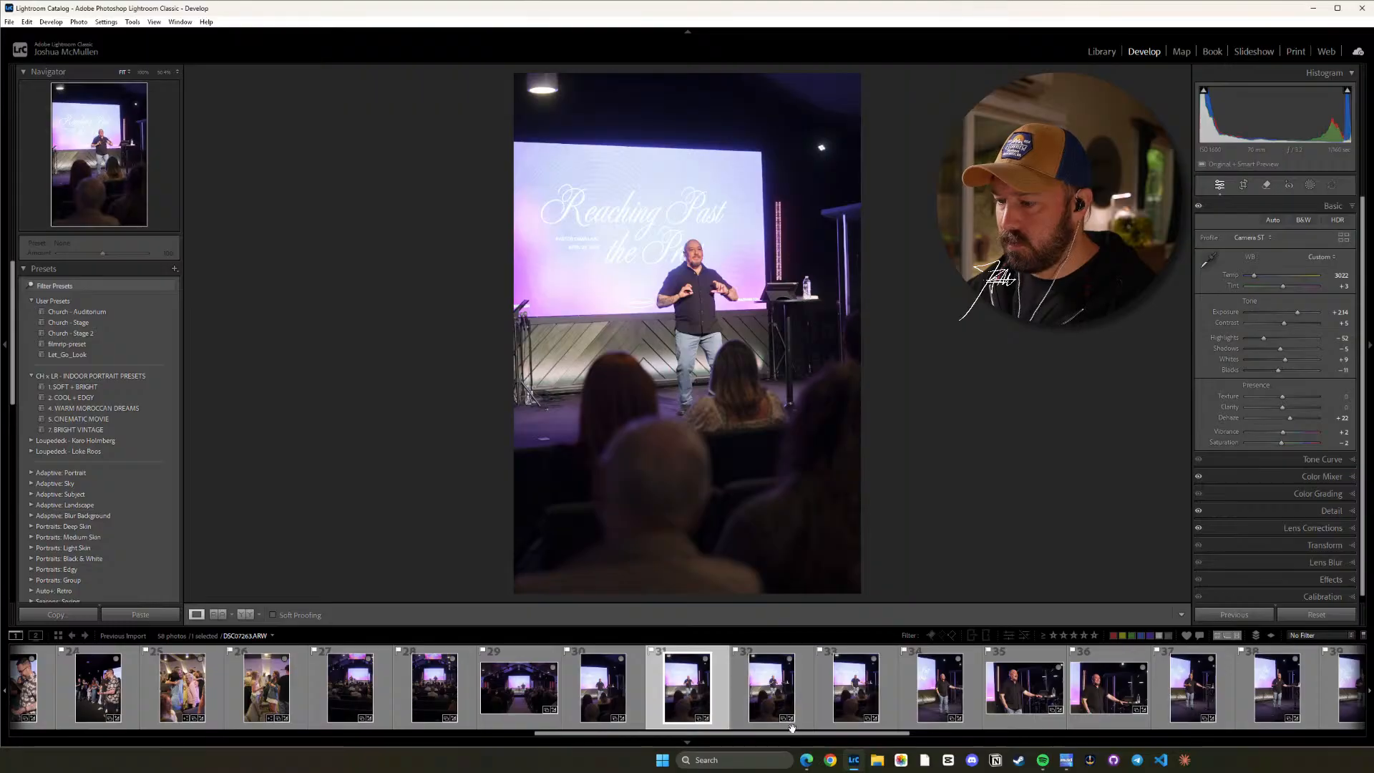
# Paste the copied settings onto photo 46, raise its Highlights to -40 and check the speaker up close.
pyautogui.moveTo(798, 732); pyautogui.dragTo(1050, 733)
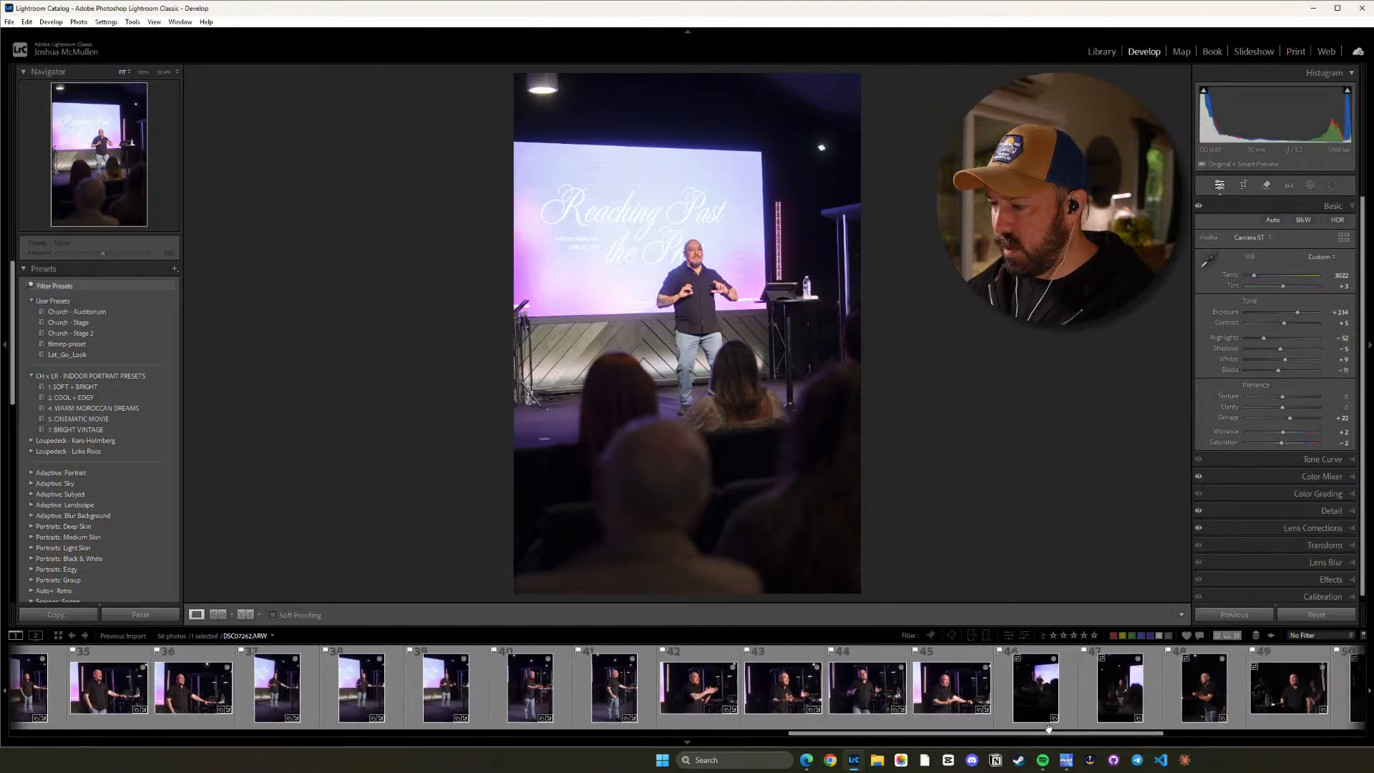
pyautogui.click(1035, 687)
pyautogui.hotkey('ctrl', 'shift', 'v')
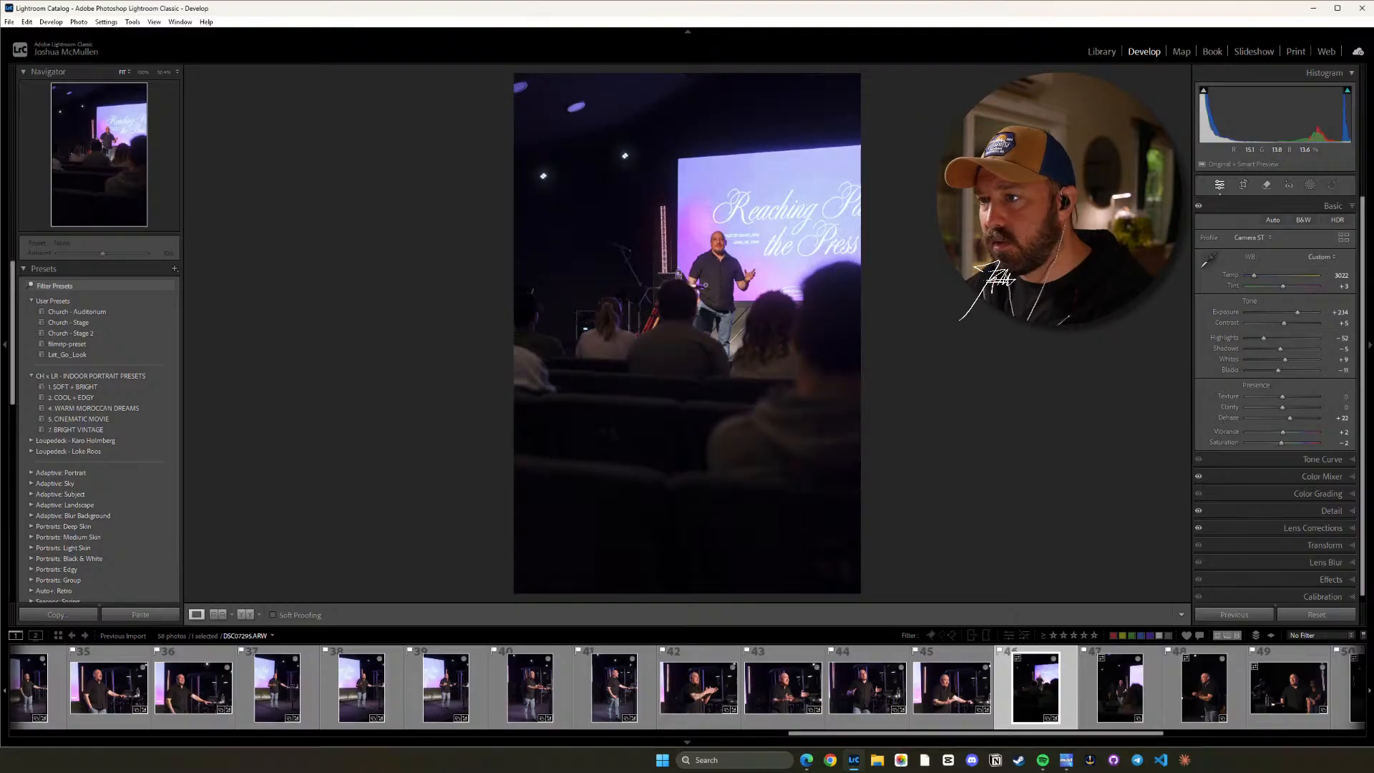
pyautogui.press('=')
pyautogui.press('=')
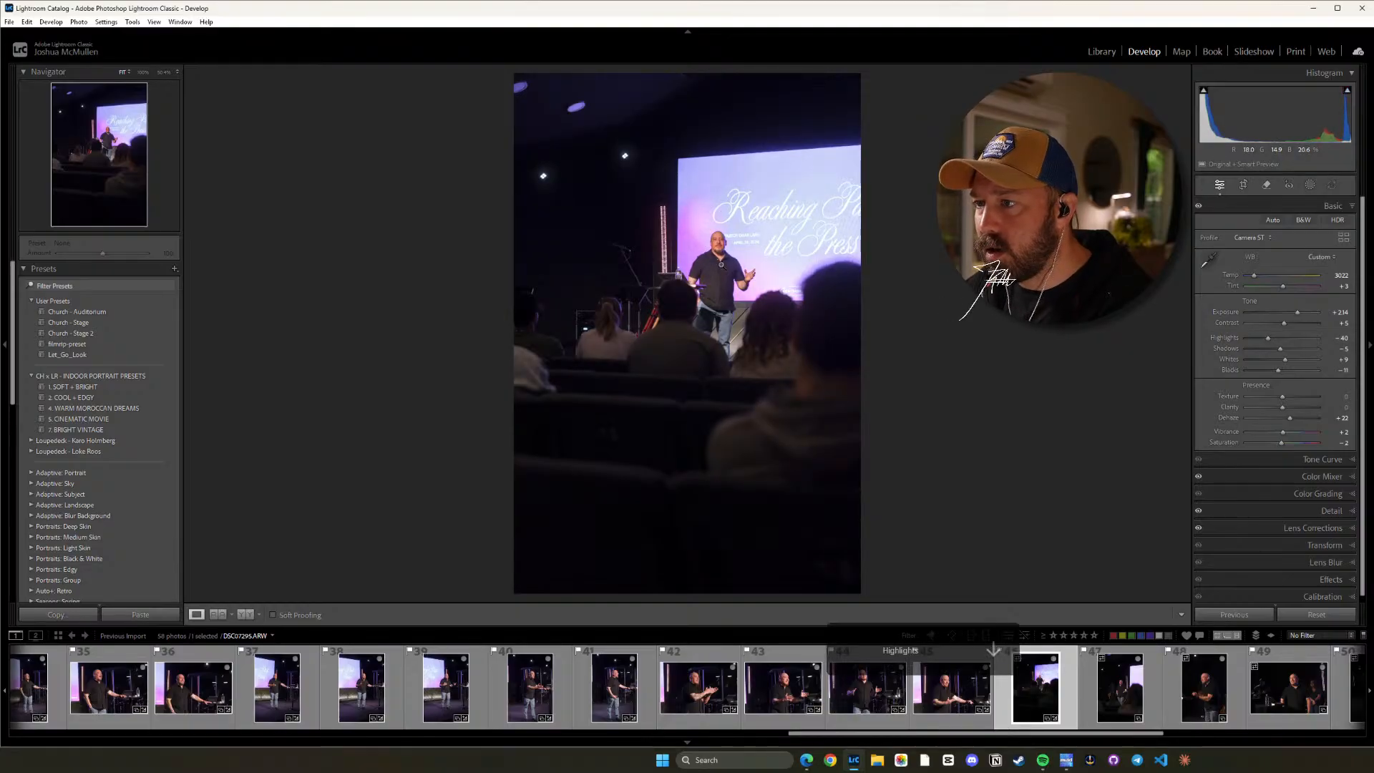
pyautogui.click(721, 265)
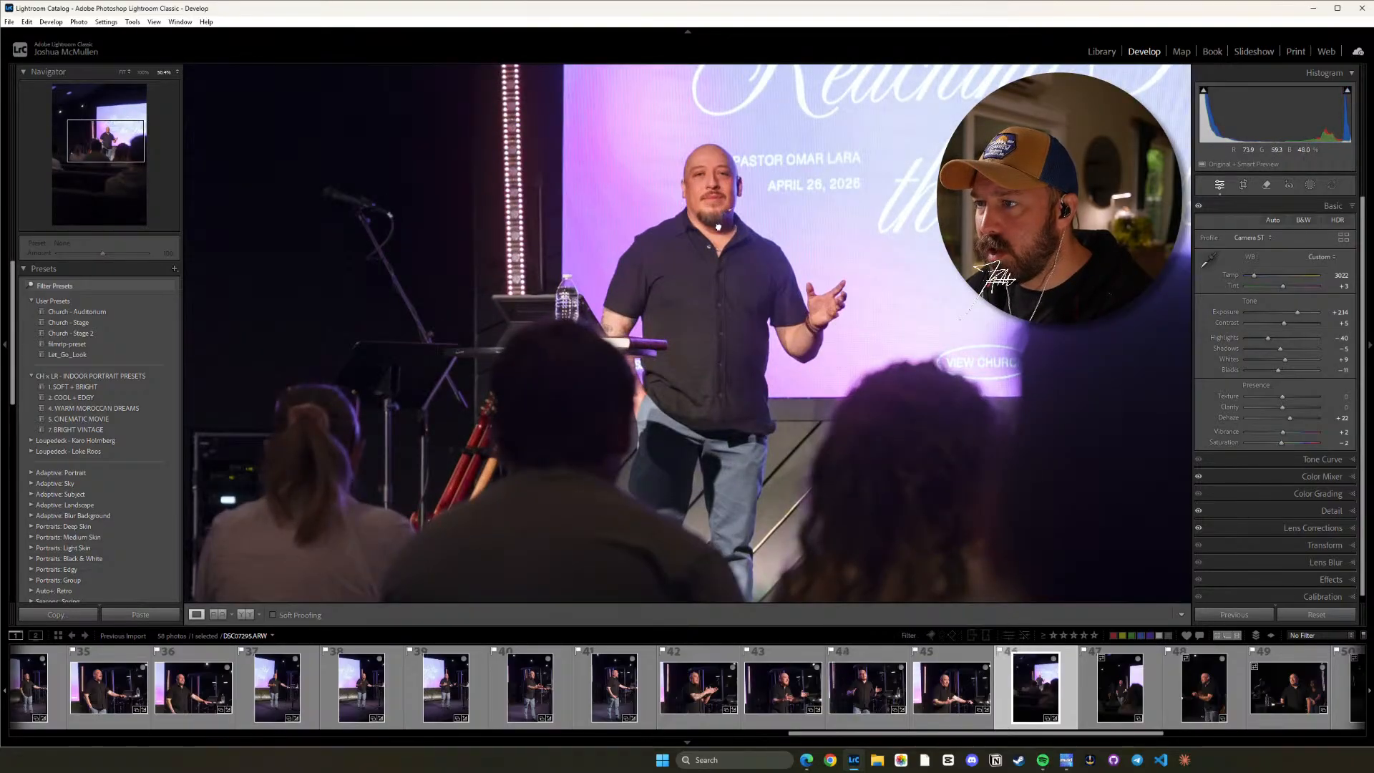
pyautogui.moveTo(711, 164); pyautogui.dragTo(719, 265)
pyautogui.click(755, 410)
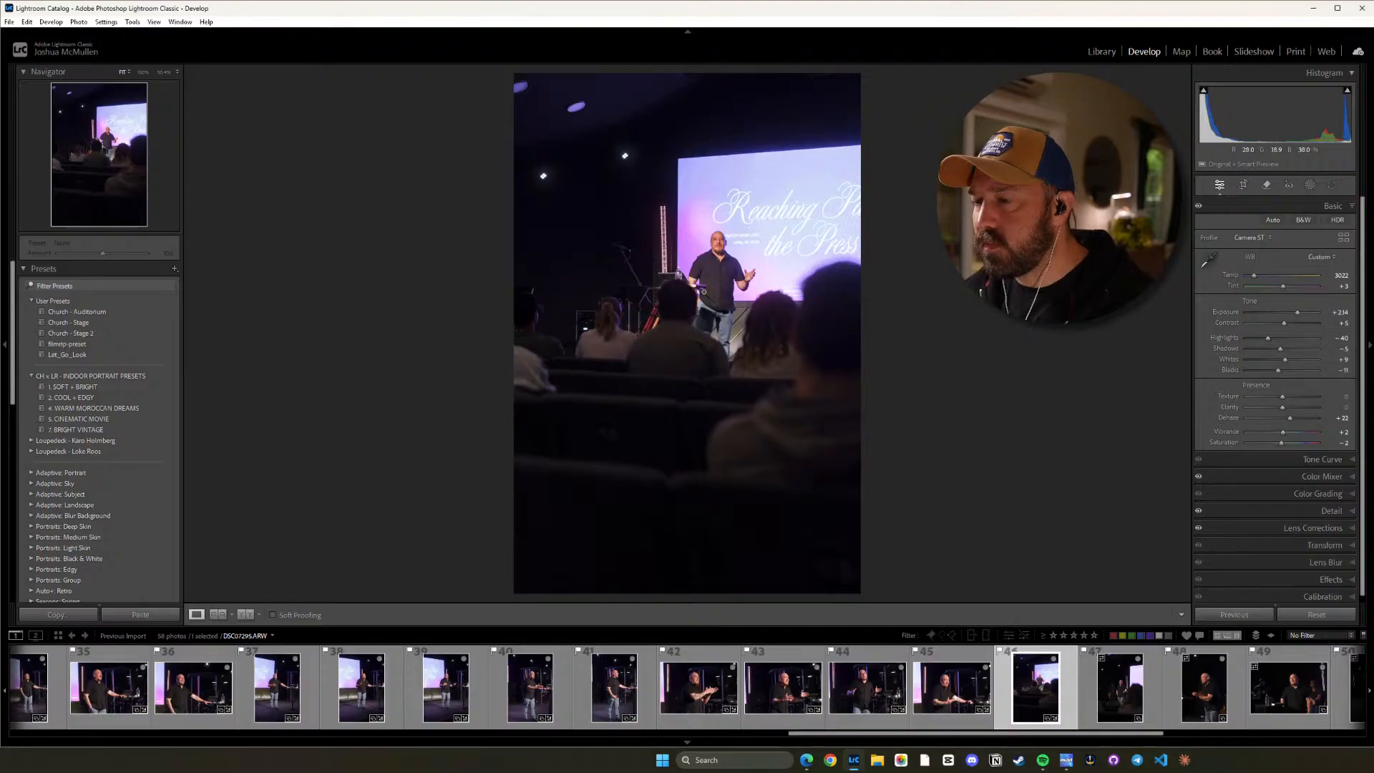
# Paste the copied settings onto photo 47, set its Highlights to -42 and check the speaker up close.
pyautogui.click(1129, 690)
pyautogui.hotkey('ctrl', 'shift', 'v')
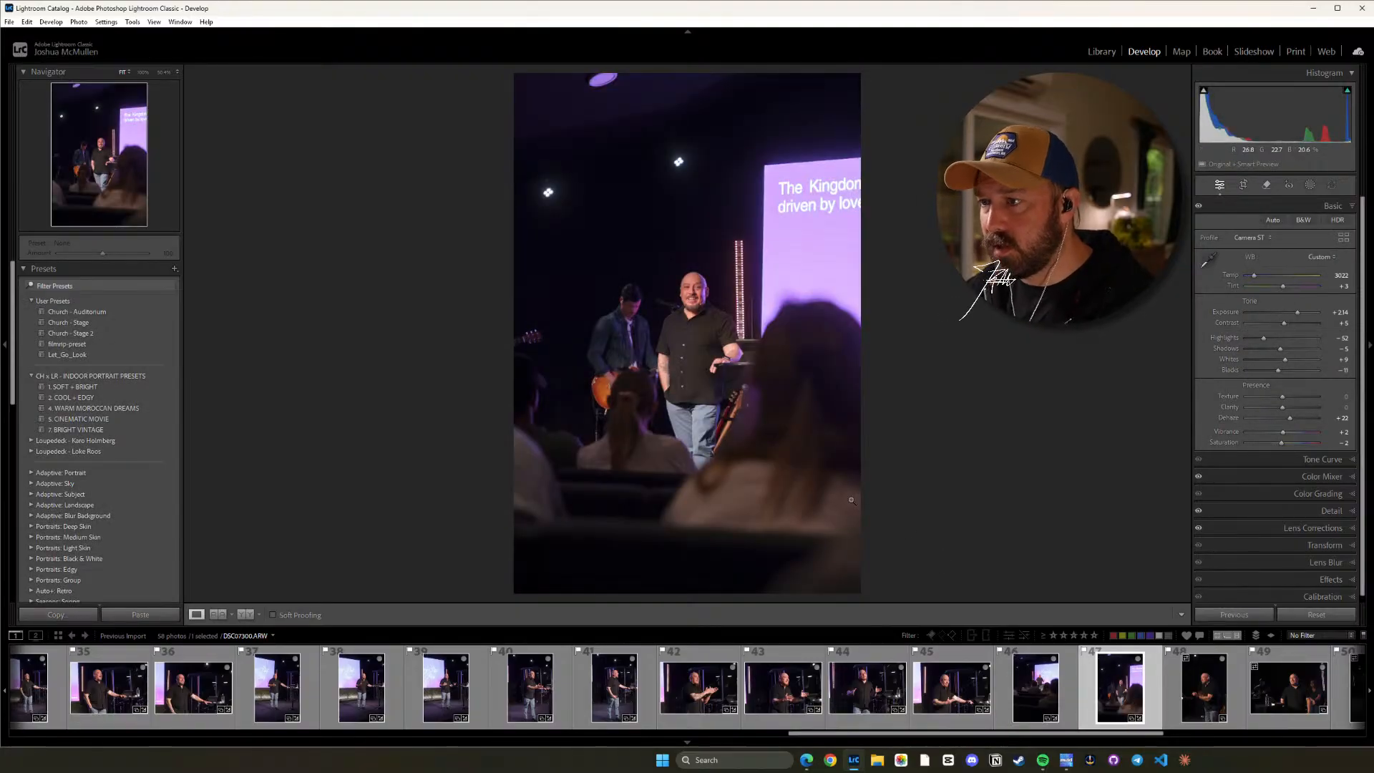
pyautogui.click(733, 349)
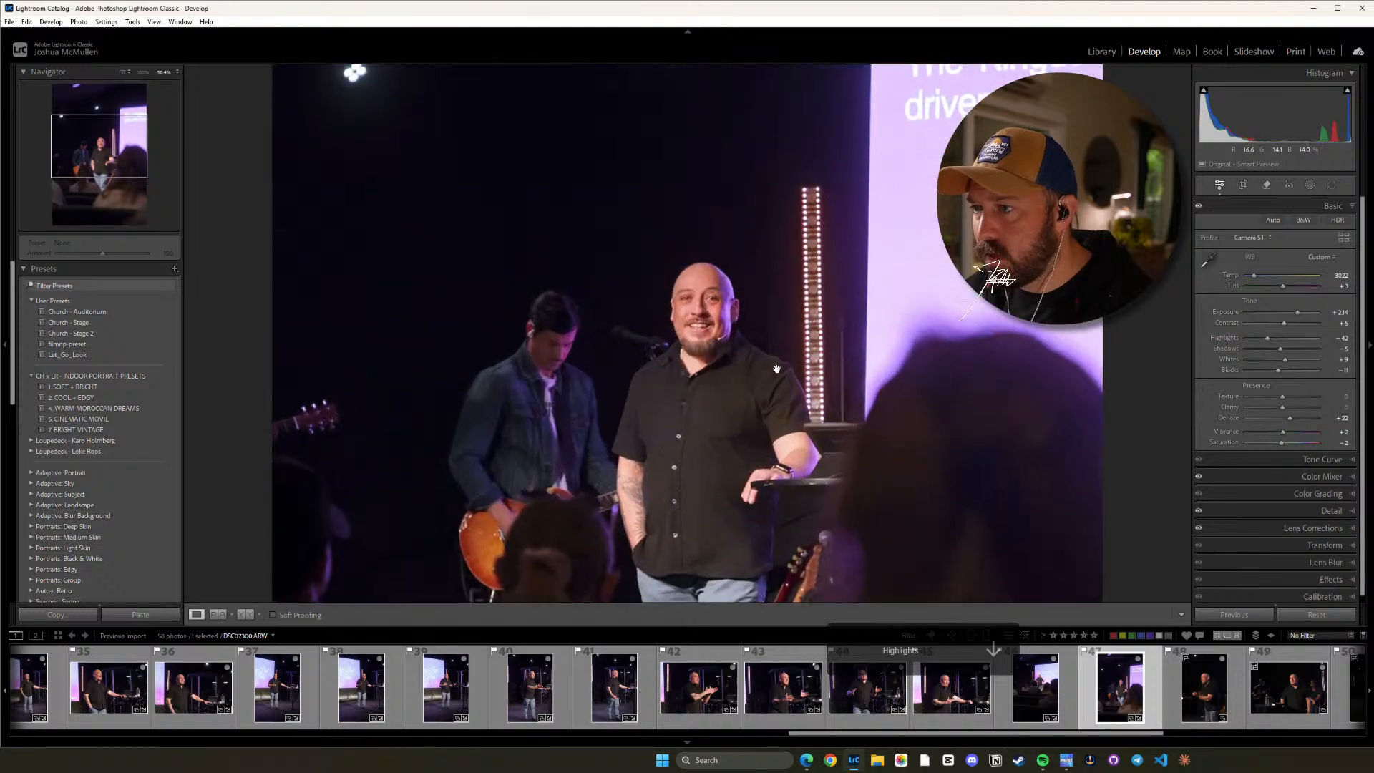
pyautogui.click(760, 413)
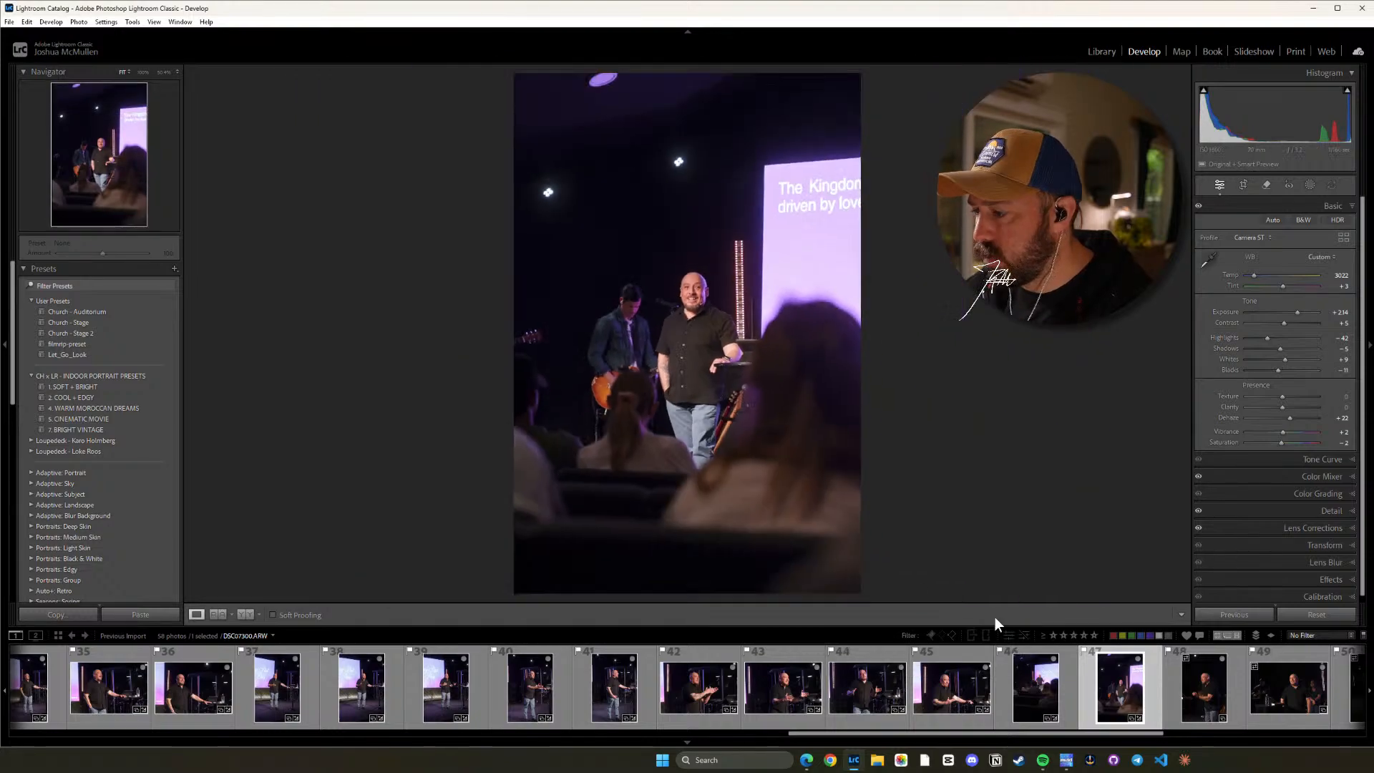
# Copy photo 43's develop settings and paste them onto photo 48 in place of the wide-shot settings.
pyautogui.click(1208, 693)
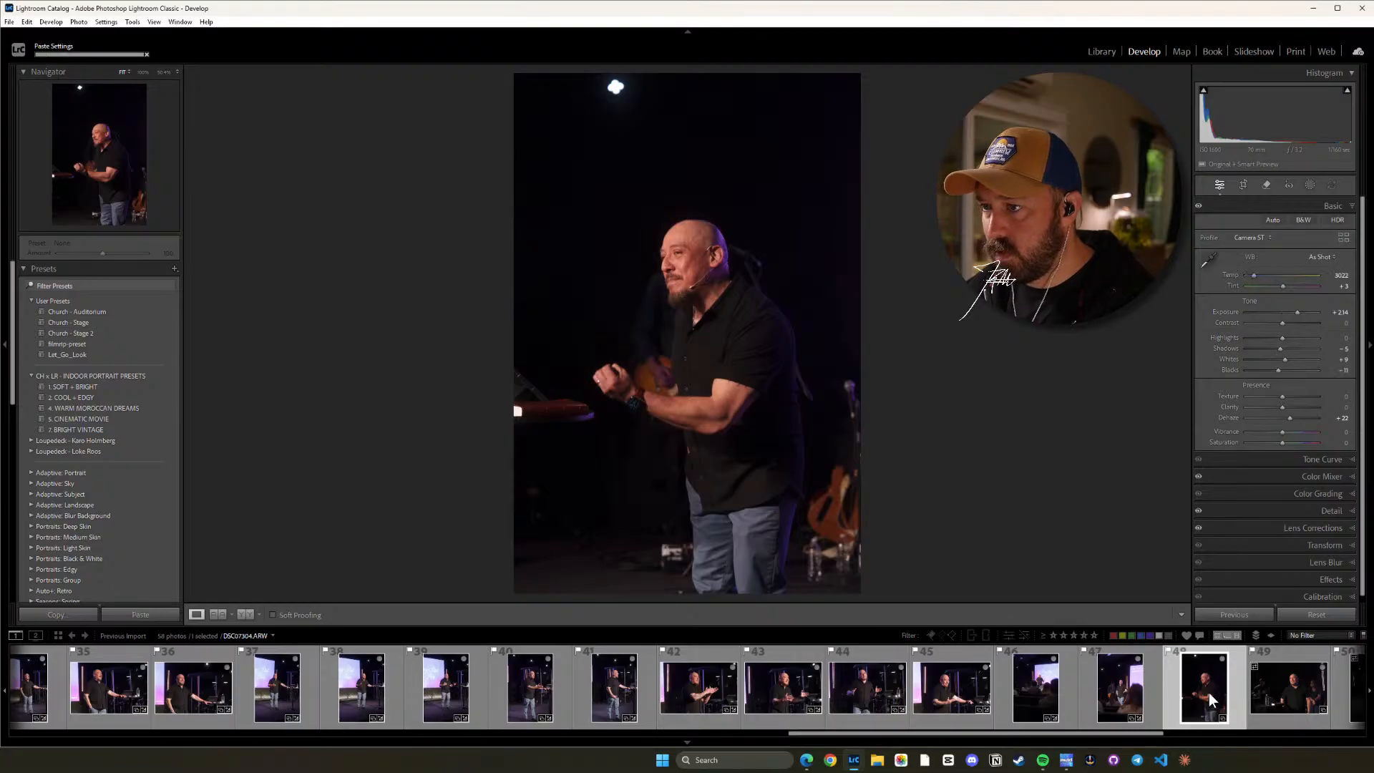
pyautogui.hotkey('ctrl', 'shift', 'v')
pyautogui.click(800, 675)
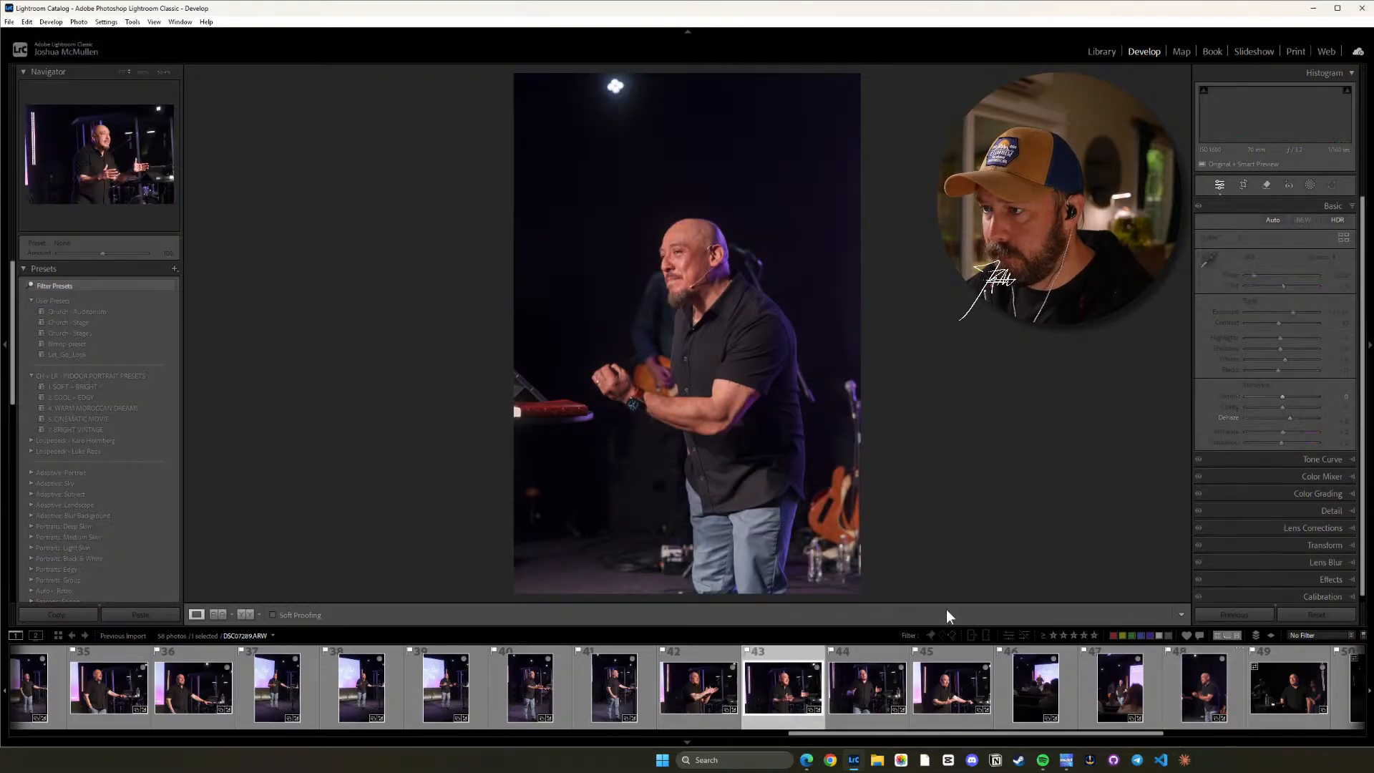
pyautogui.hotkey('ctrl', 'shift', 'c')
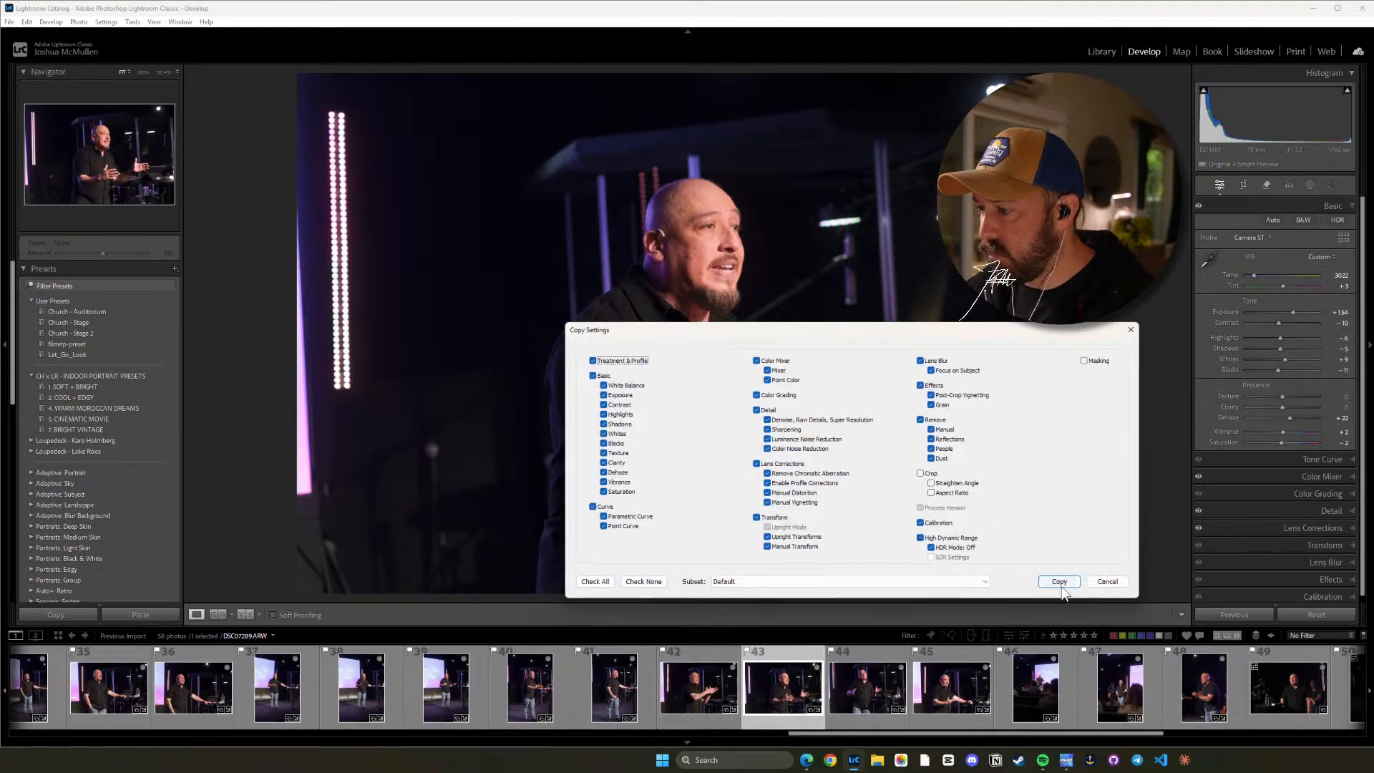
pyautogui.click(1058, 581)
pyautogui.click(1173, 676)
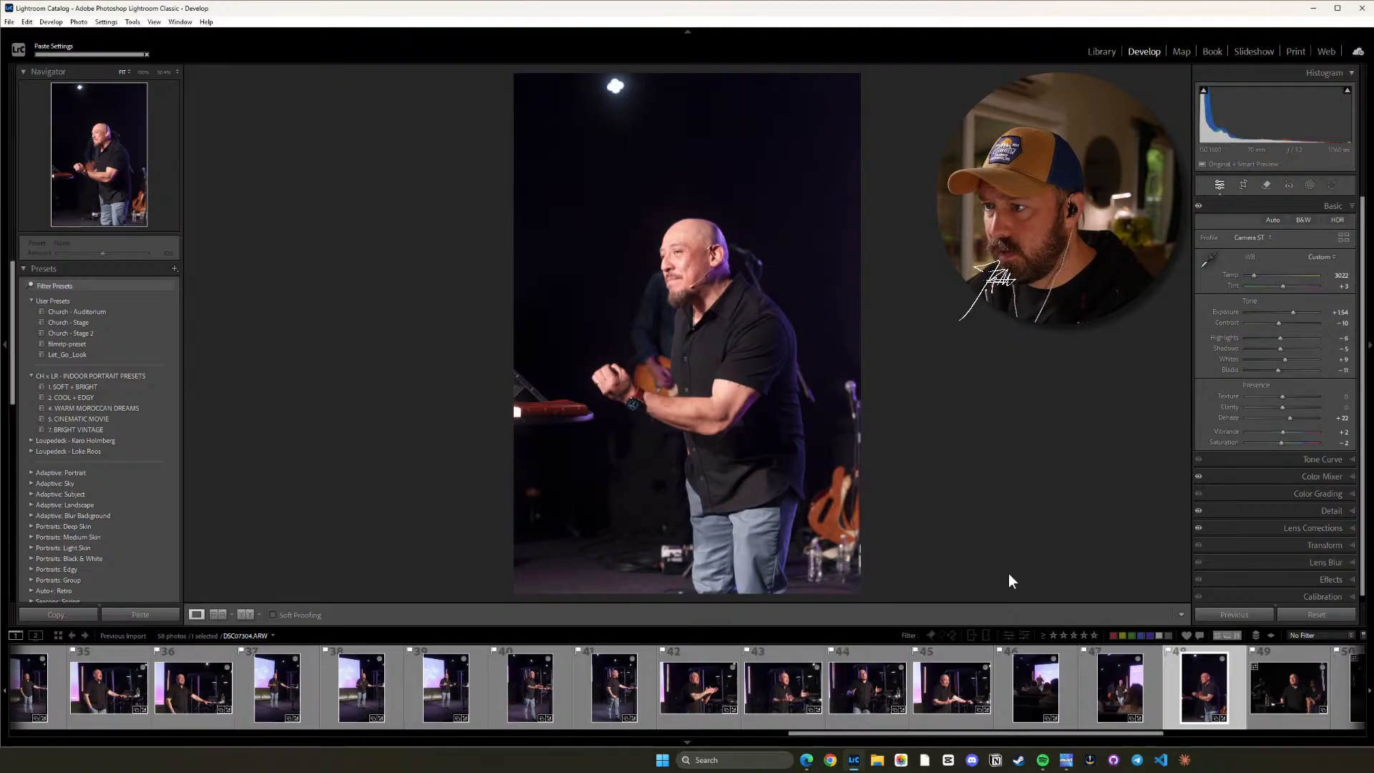
# Check the speaker's face in photo 48 up close and lower the photo's Exposure to +1.34.
pyautogui.click(712, 289)
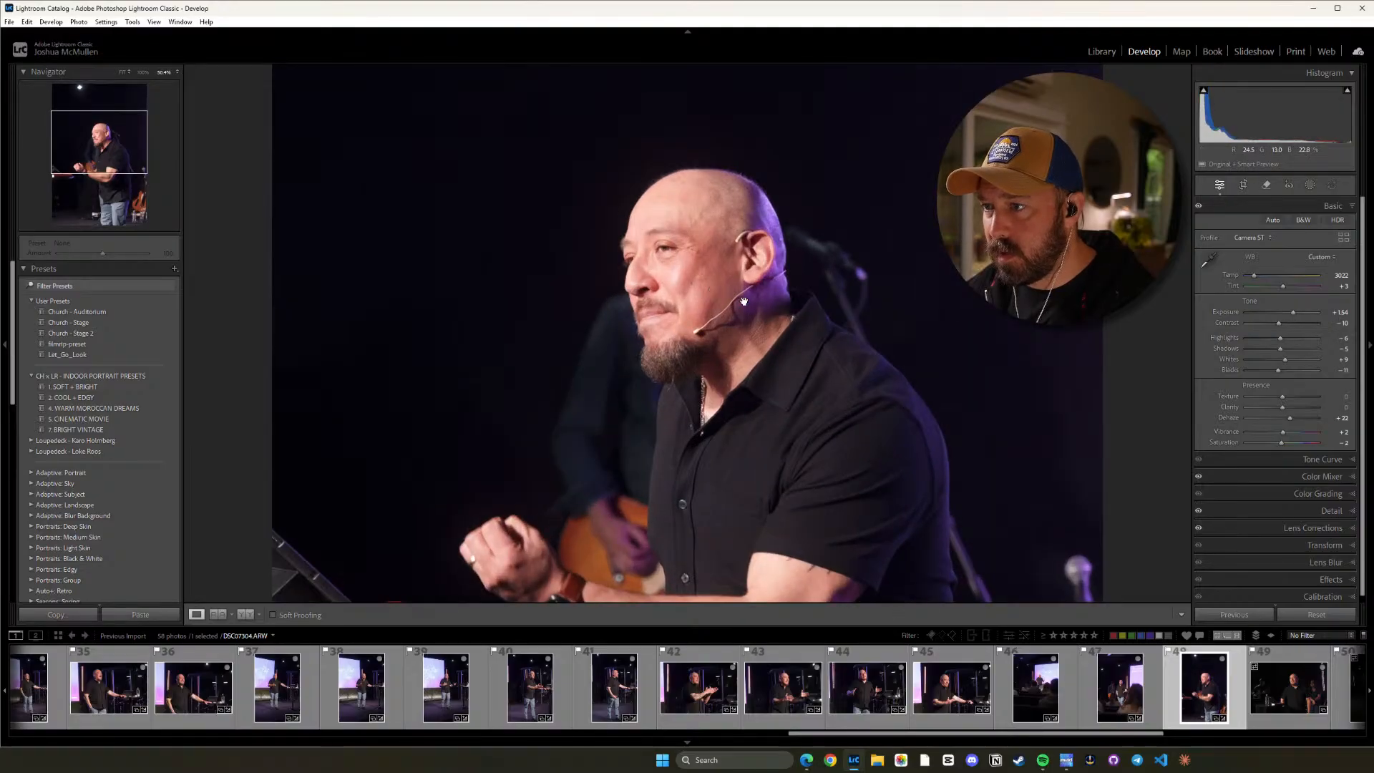
pyautogui.click(744, 301)
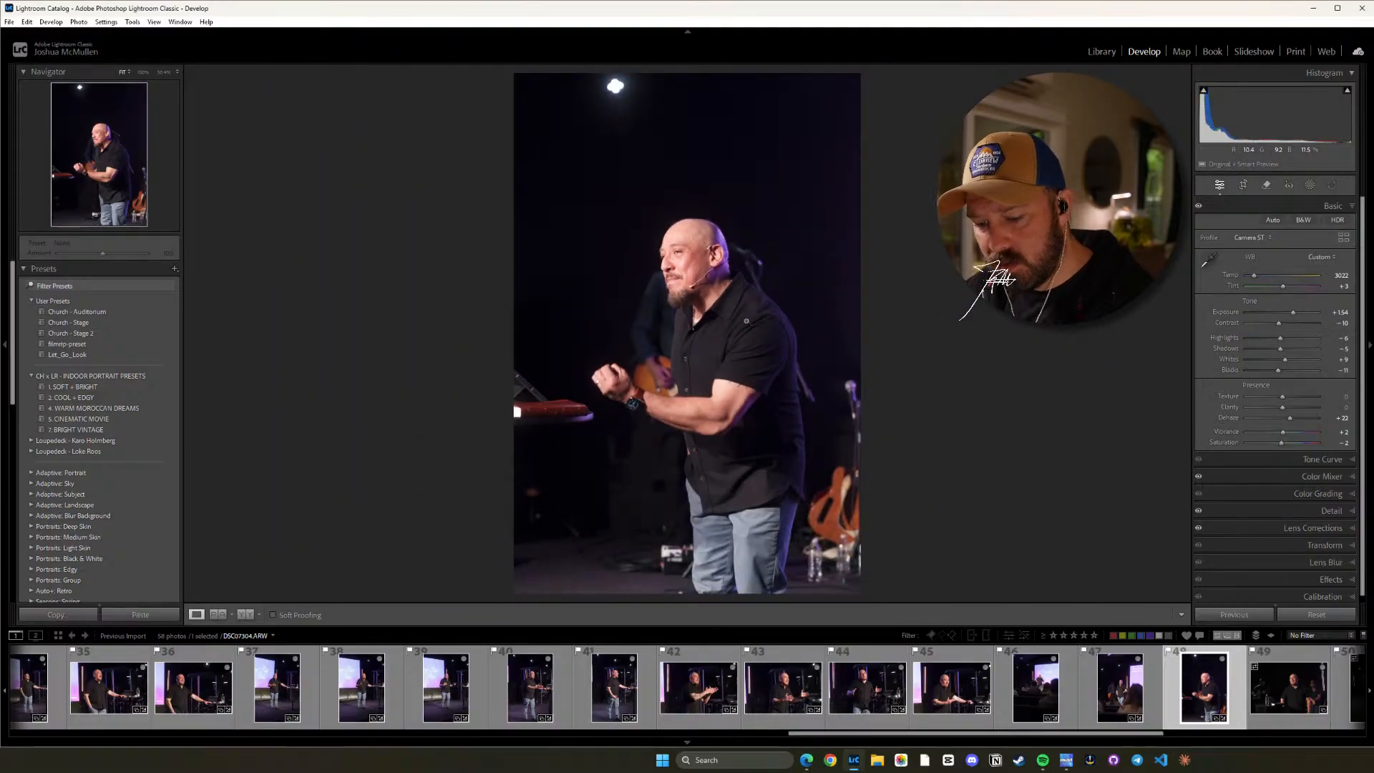
pyautogui.press('-')
pyautogui.press('=')
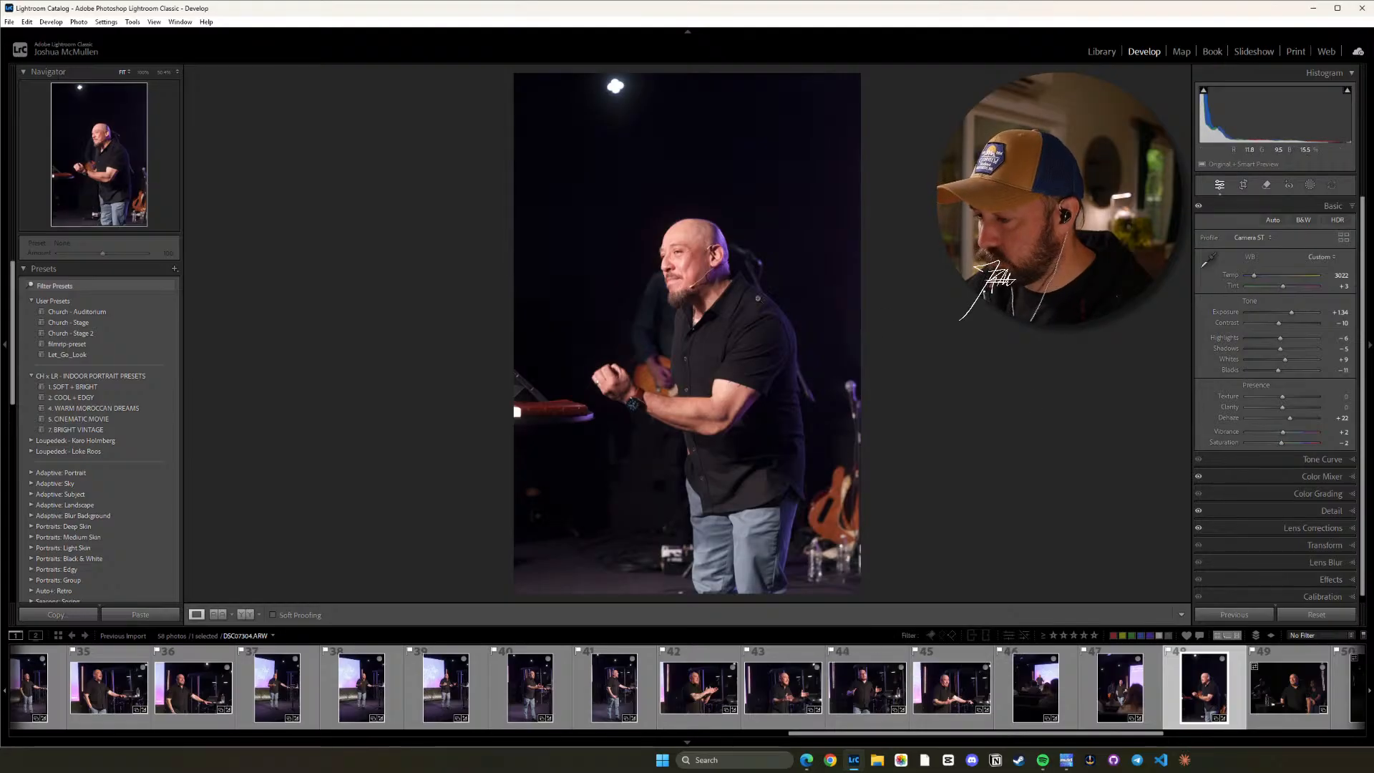
# Compare the skin tones of photo 48 with photo 44 and raise photo 48's Saturation to +10.
pyautogui.click(742, 311)
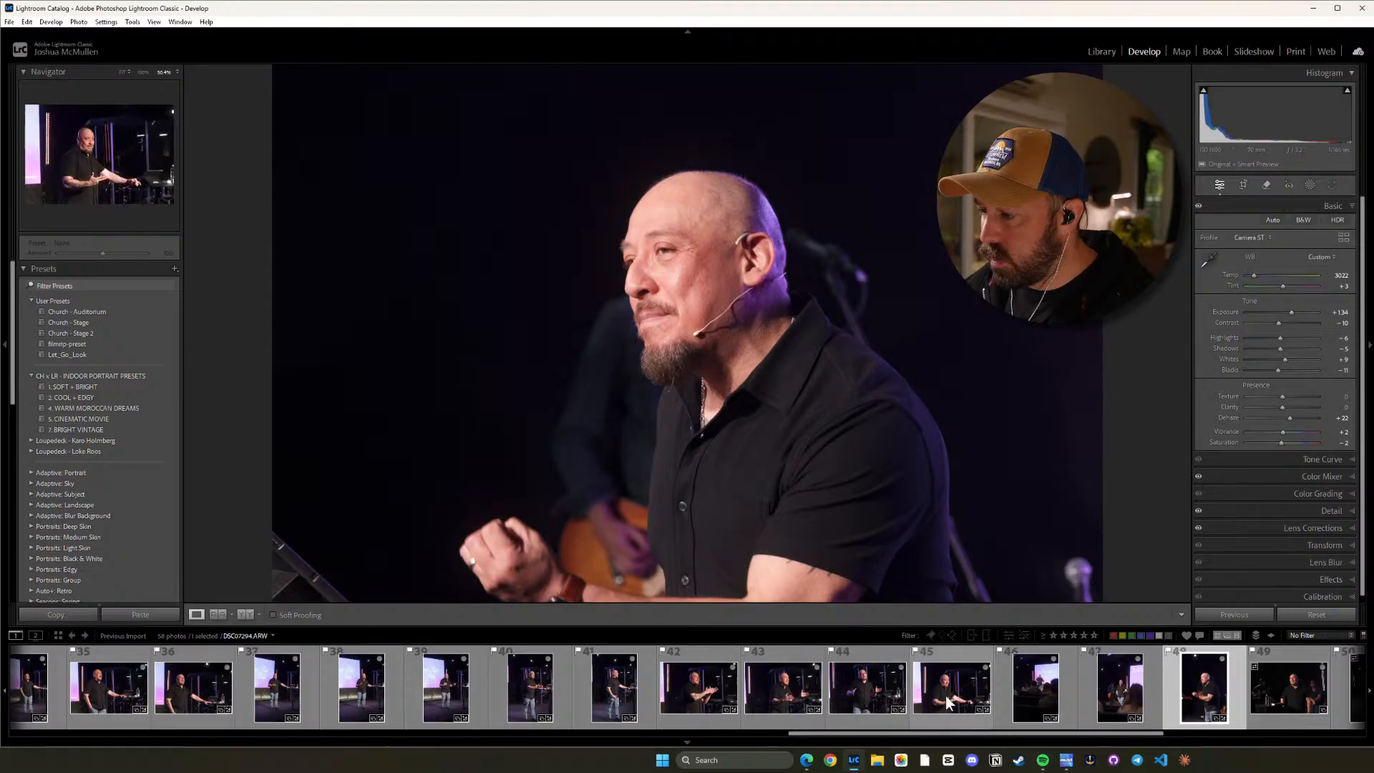
pyautogui.click(851, 689)
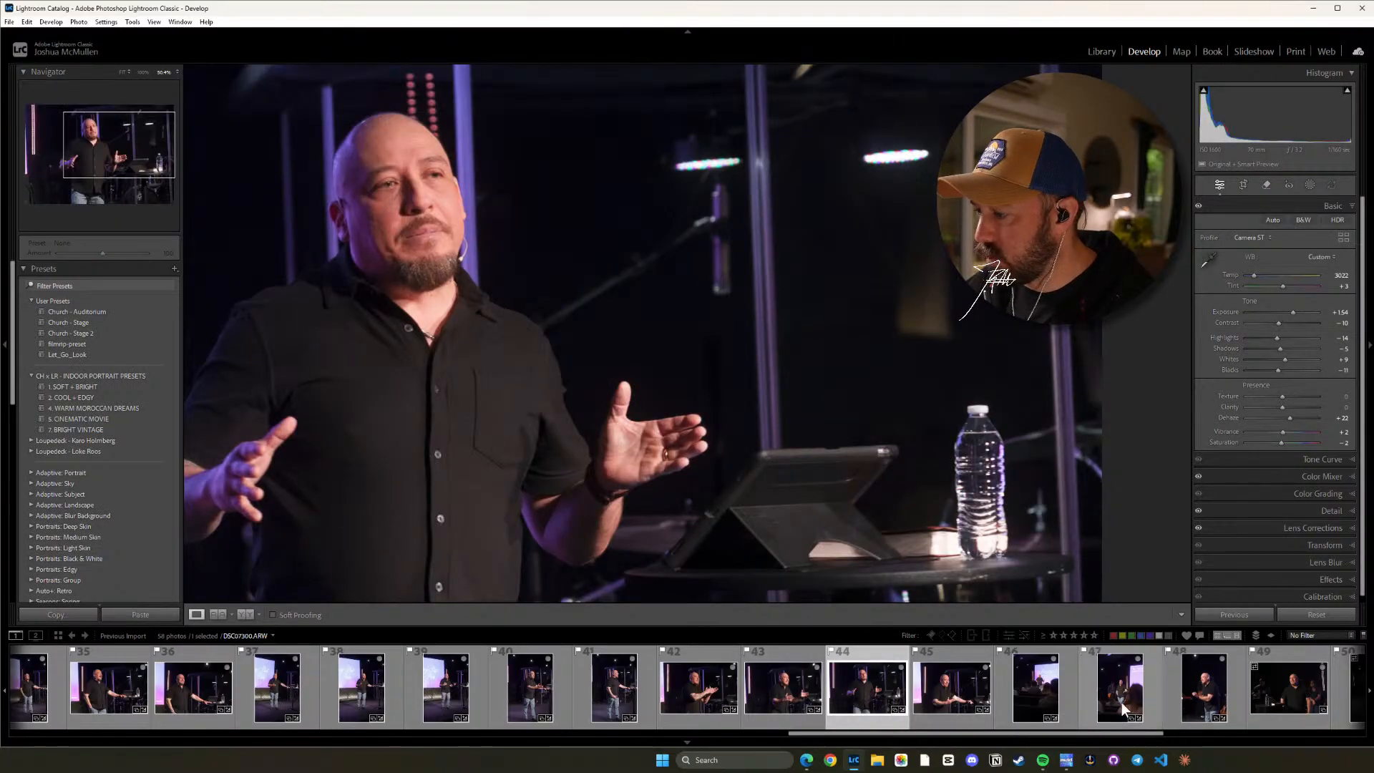
pyautogui.click(1209, 697)
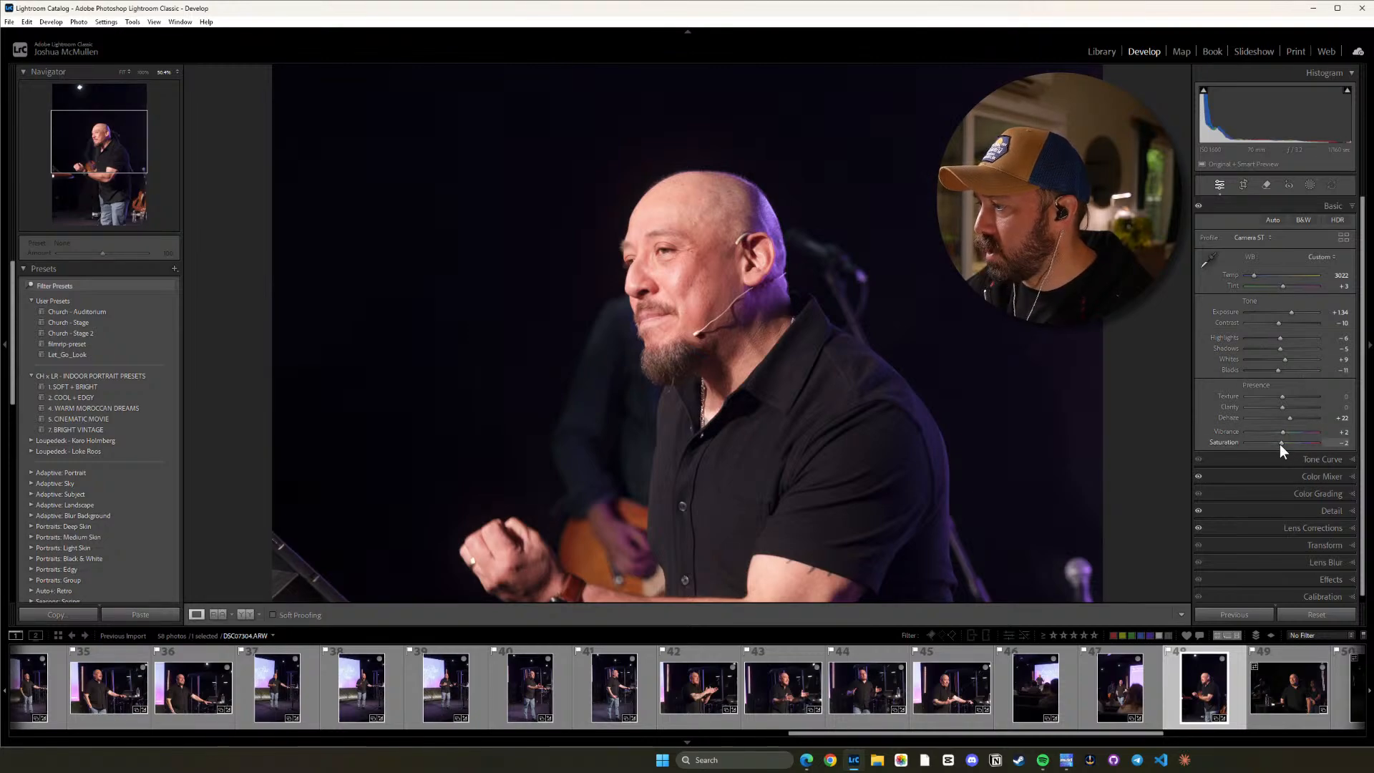
pyautogui.moveTo(1282, 443); pyautogui.dragTo(1285, 443)
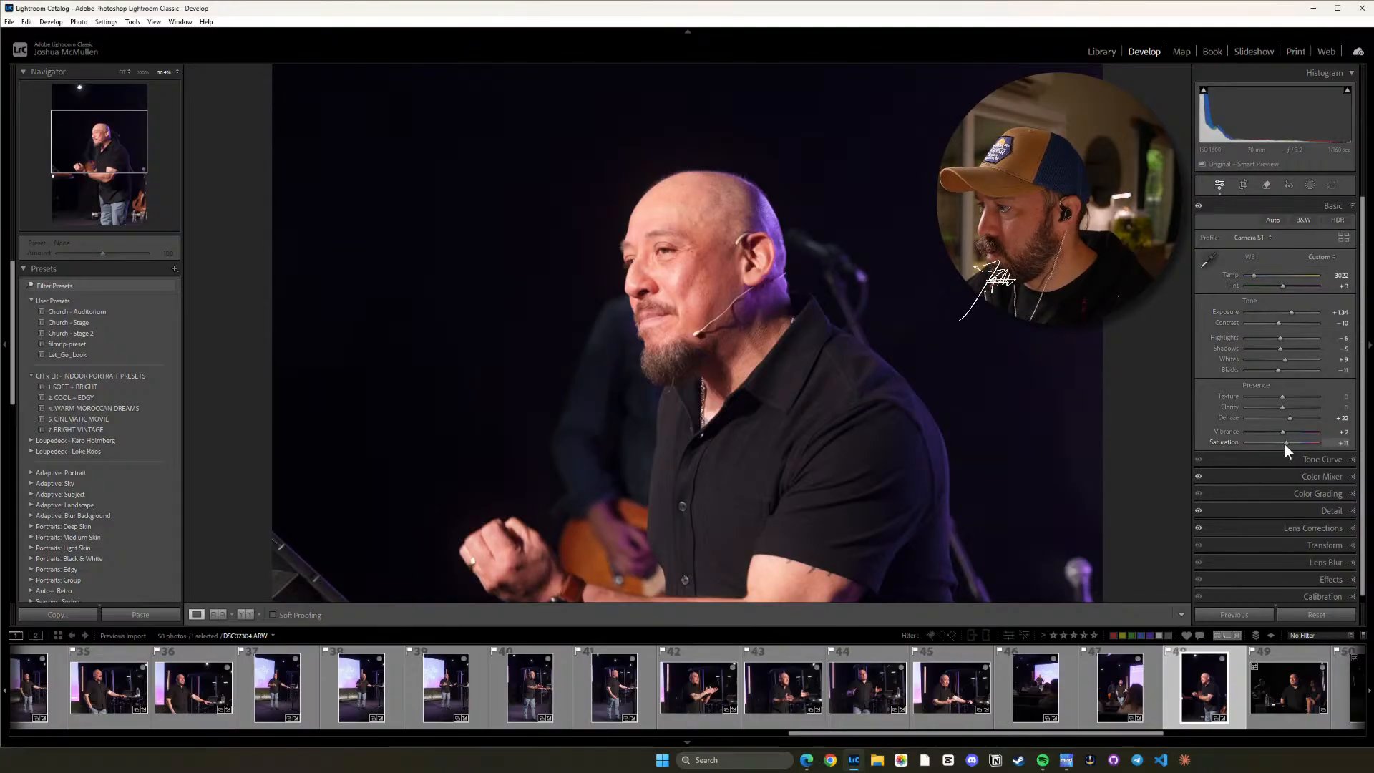
pyautogui.click(771, 366)
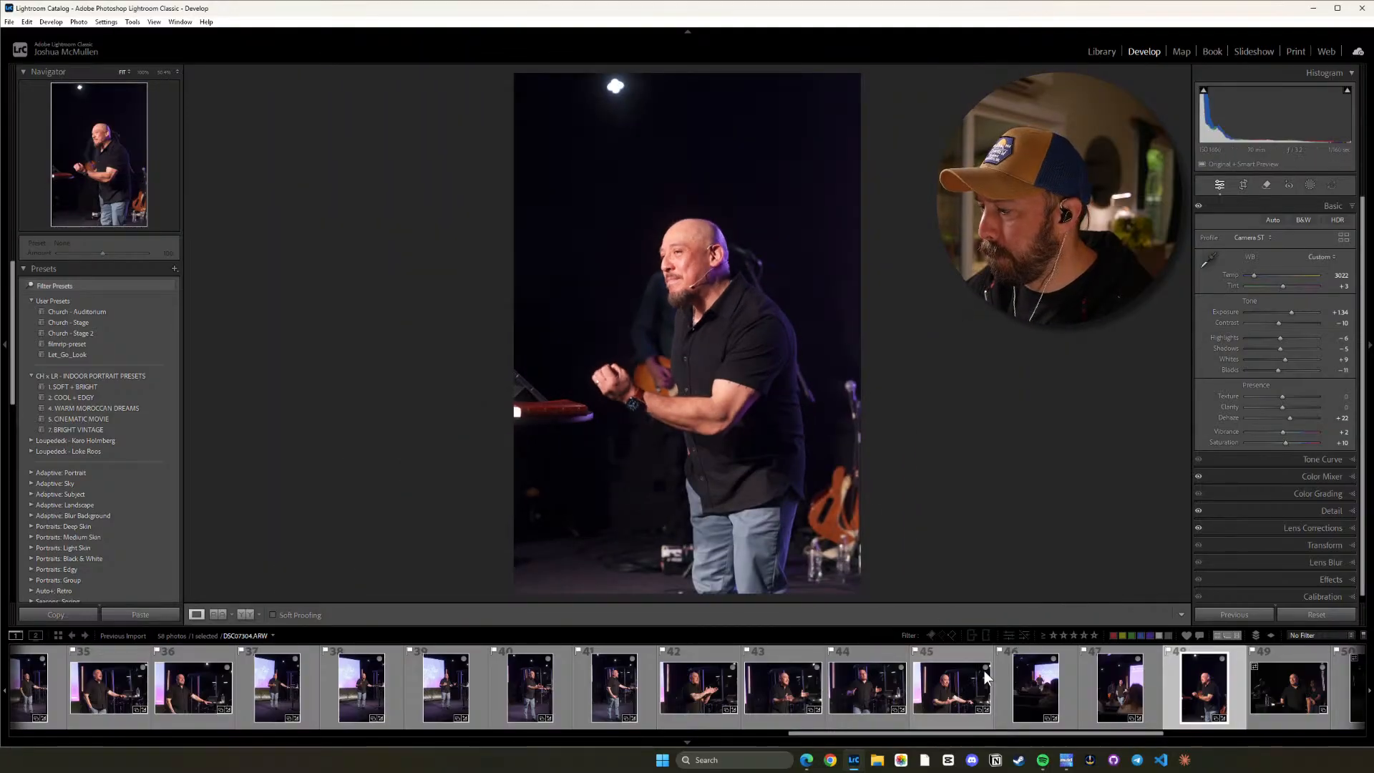
# Compare photo 48 with photo 47, then copy photo 48's develop settings and paste them onto photo 49.
pyautogui.click(1123, 688)
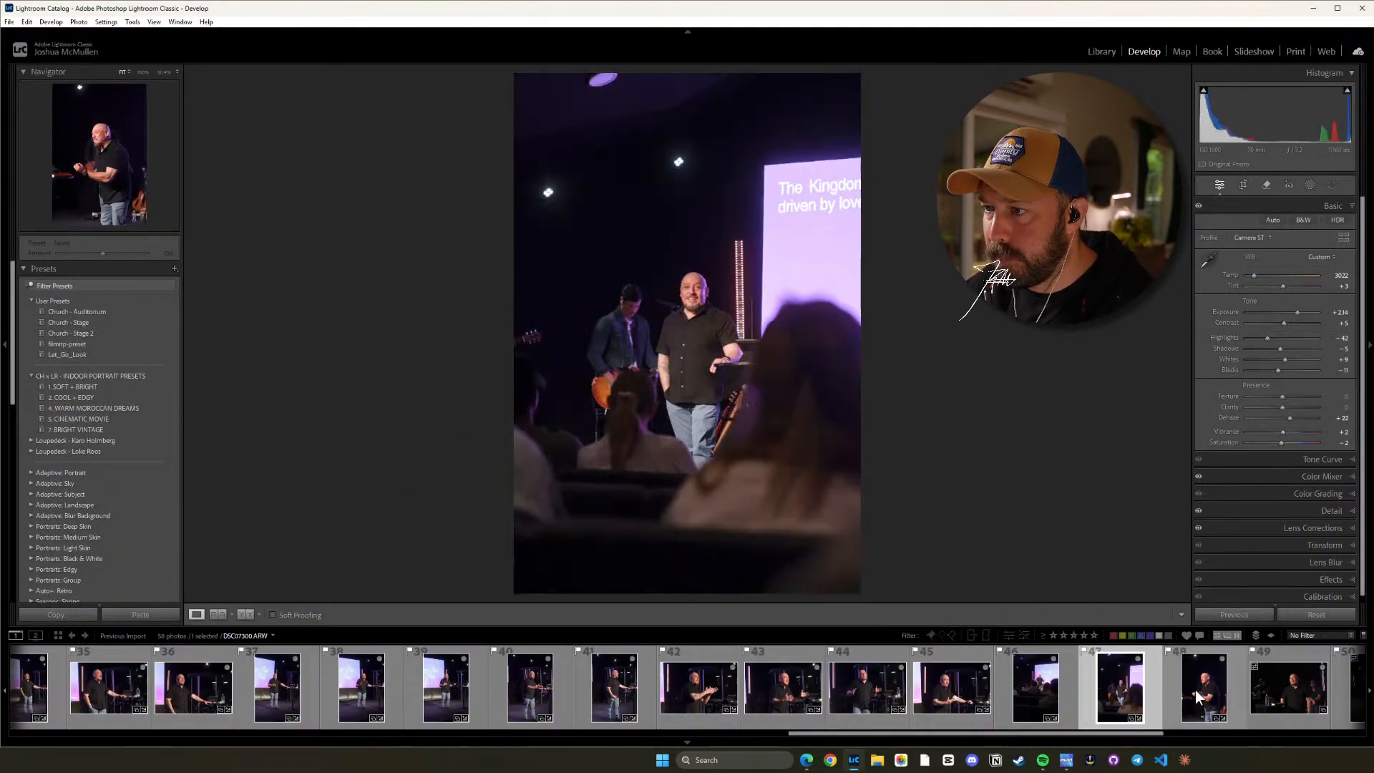
pyautogui.click(1195, 690)
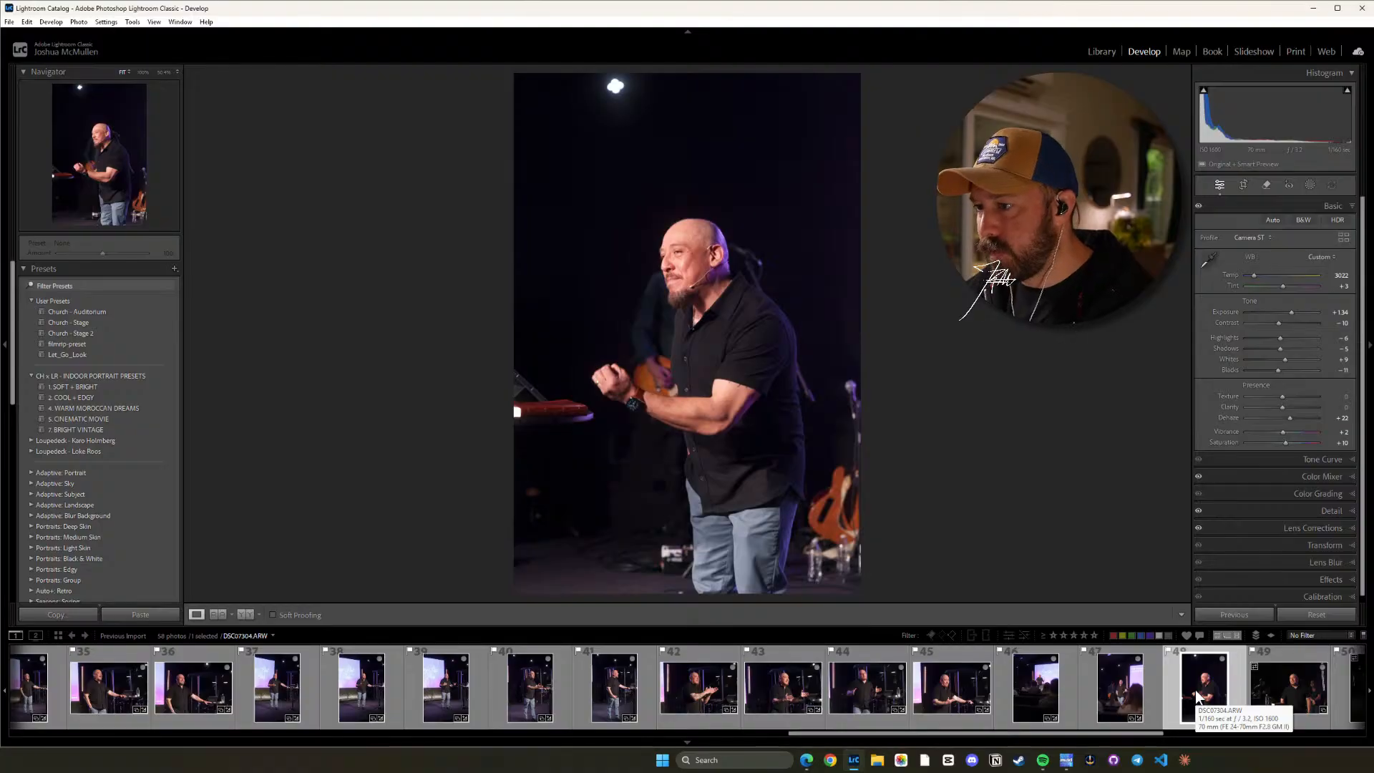
pyautogui.hotkey('ctrl', 'shift', 'c')
pyautogui.click(1059, 587)
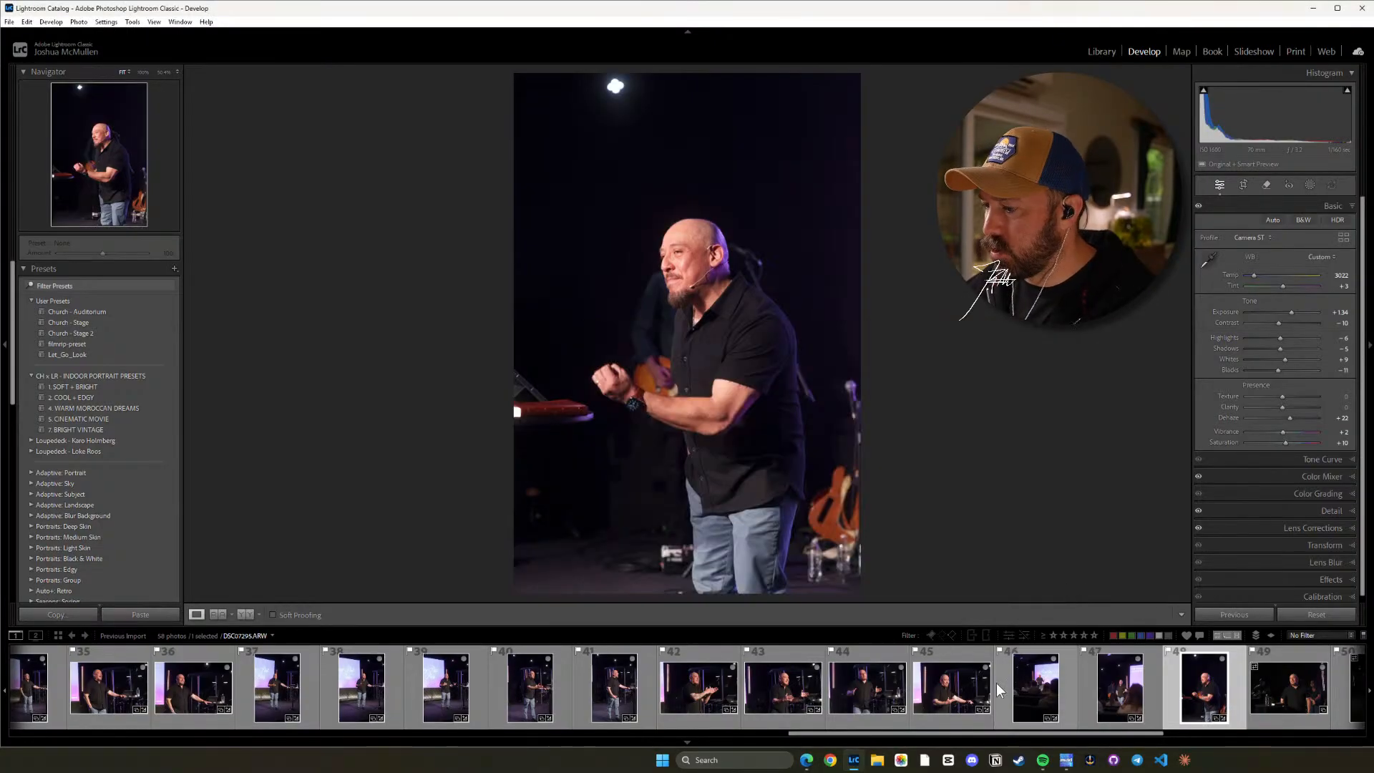
pyautogui.moveTo(981, 741); pyautogui.dragTo(1130, 741)
pyautogui.click(770, 672)
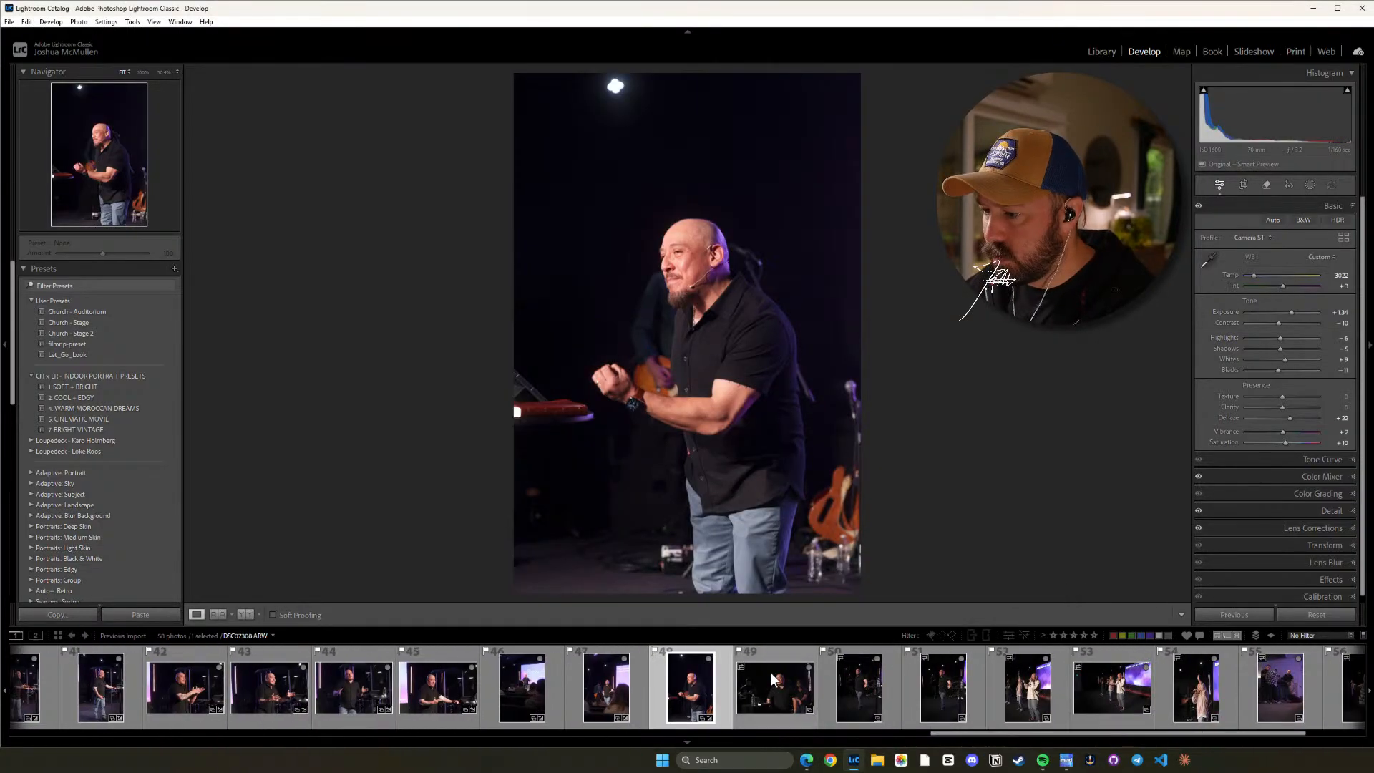
pyautogui.hotkey('ctrl', 'shift', 'v')
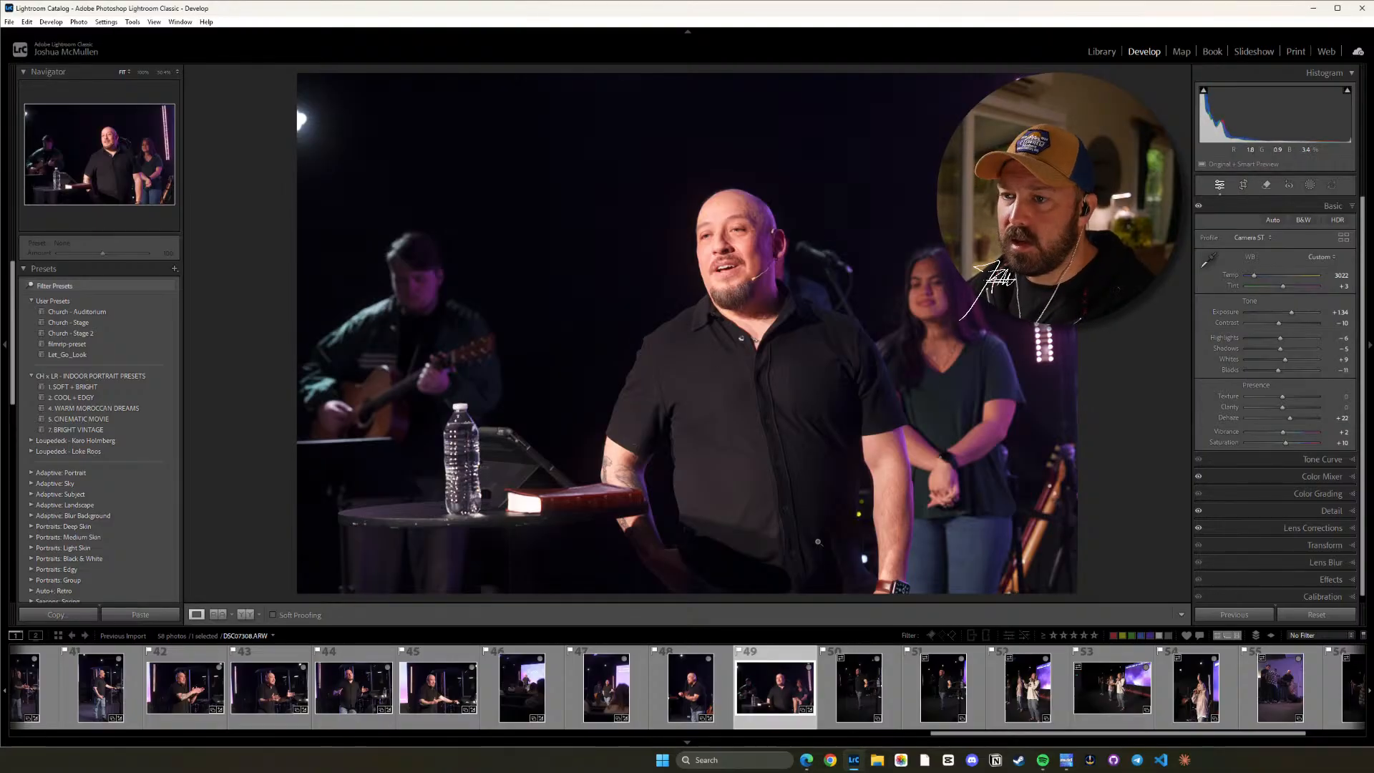
# Paste the copied settings onto photo 50, lower its Highlights to -10 and check the speaker's face.
pyautogui.click(854, 688)
pyautogui.hotkey('ctrl', 'shift', 'v')
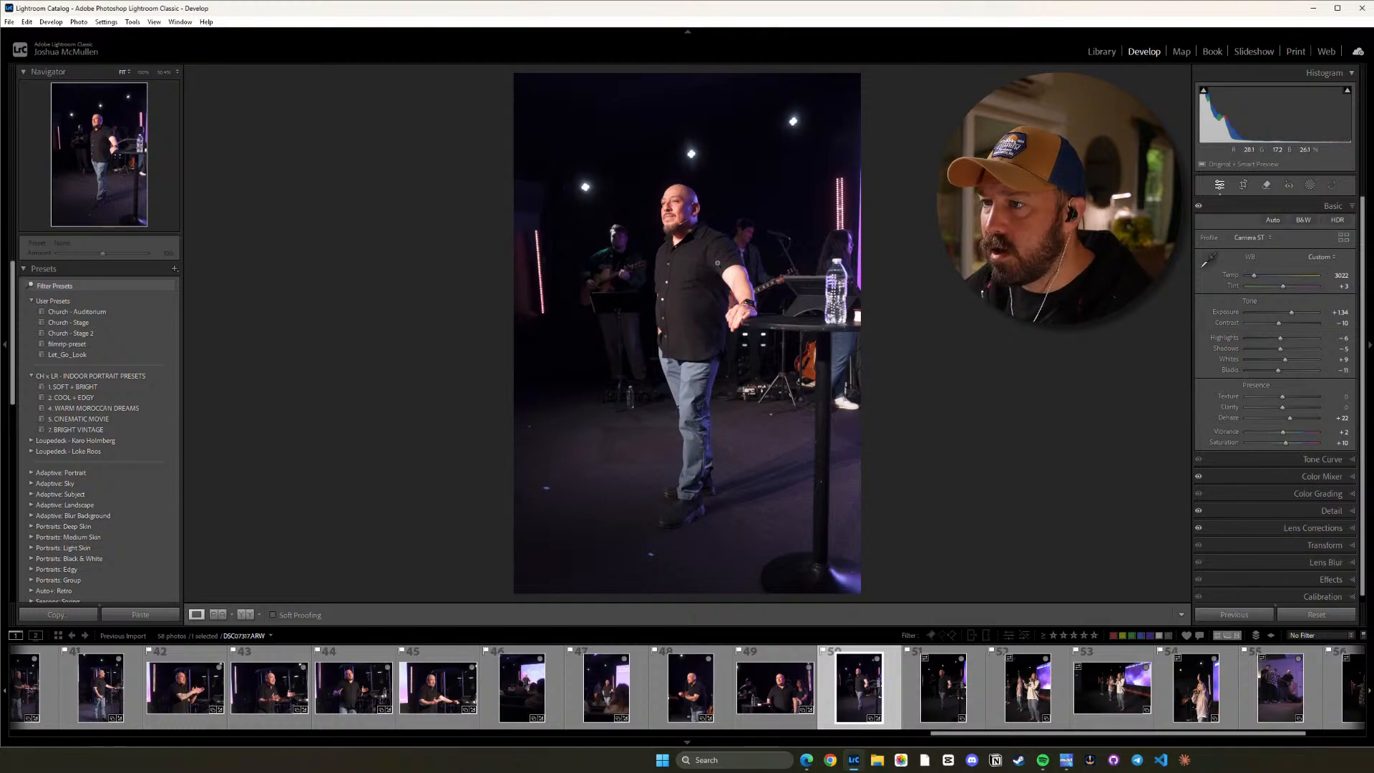
pyautogui.press('-')
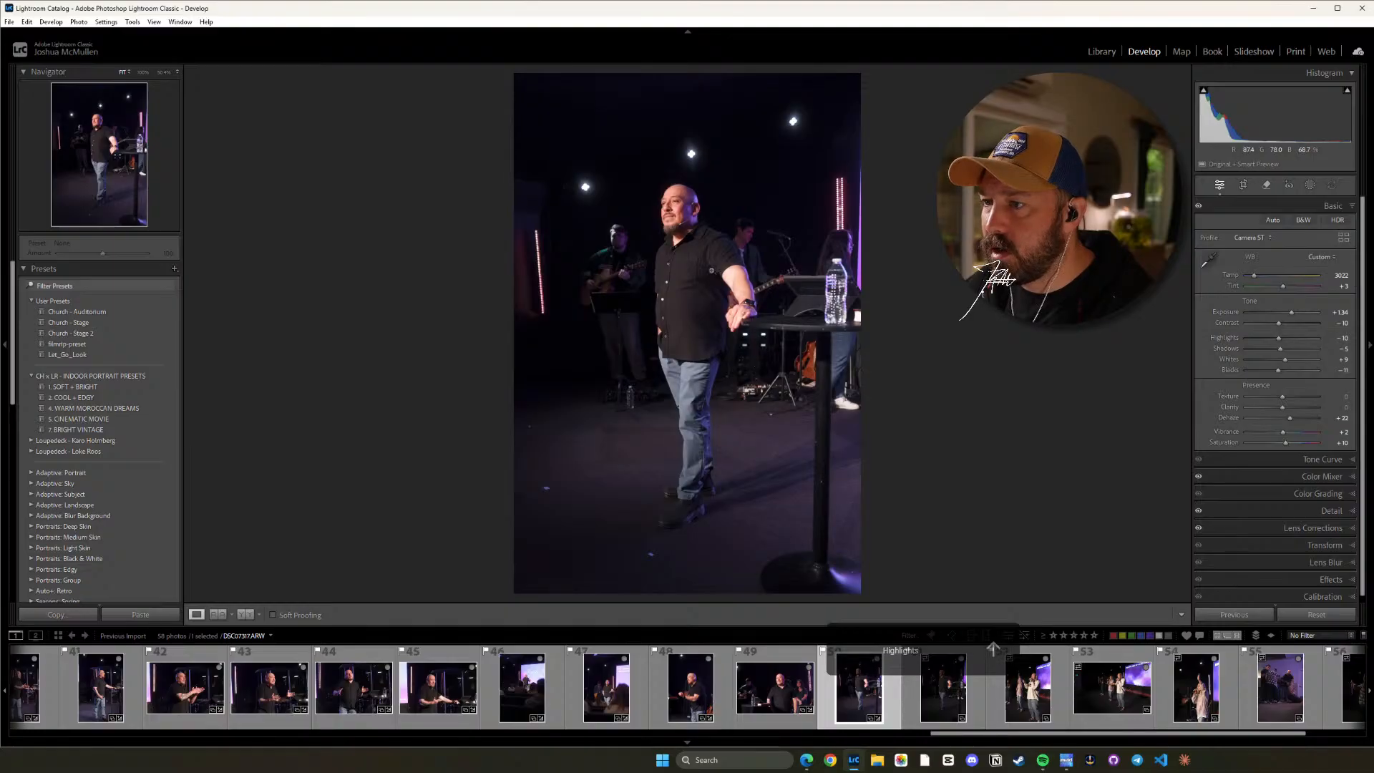
pyautogui.click(665, 211)
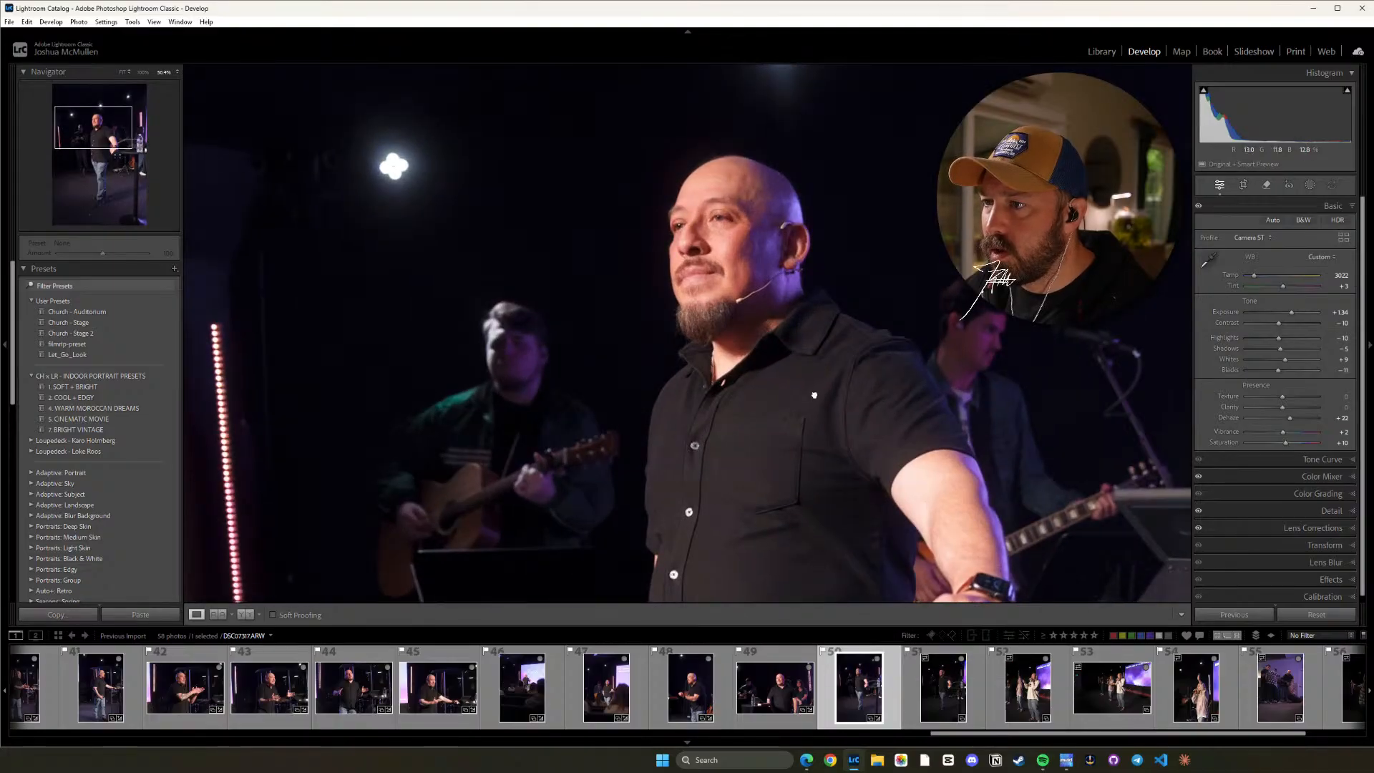
# Paste the copied settings onto photo 51, lower its Highlights to -13 and move on to photo 52.
pyautogui.click(939, 687)
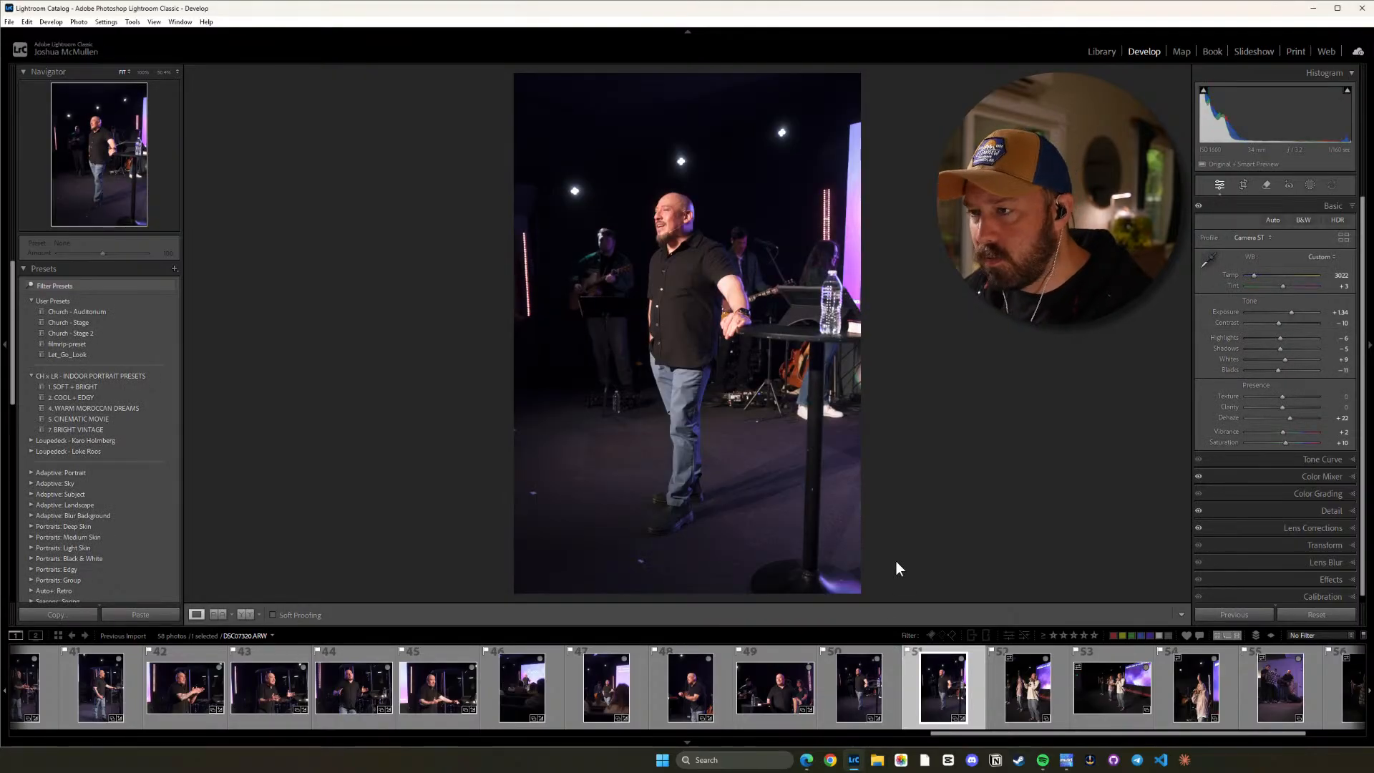
pyautogui.press('-')
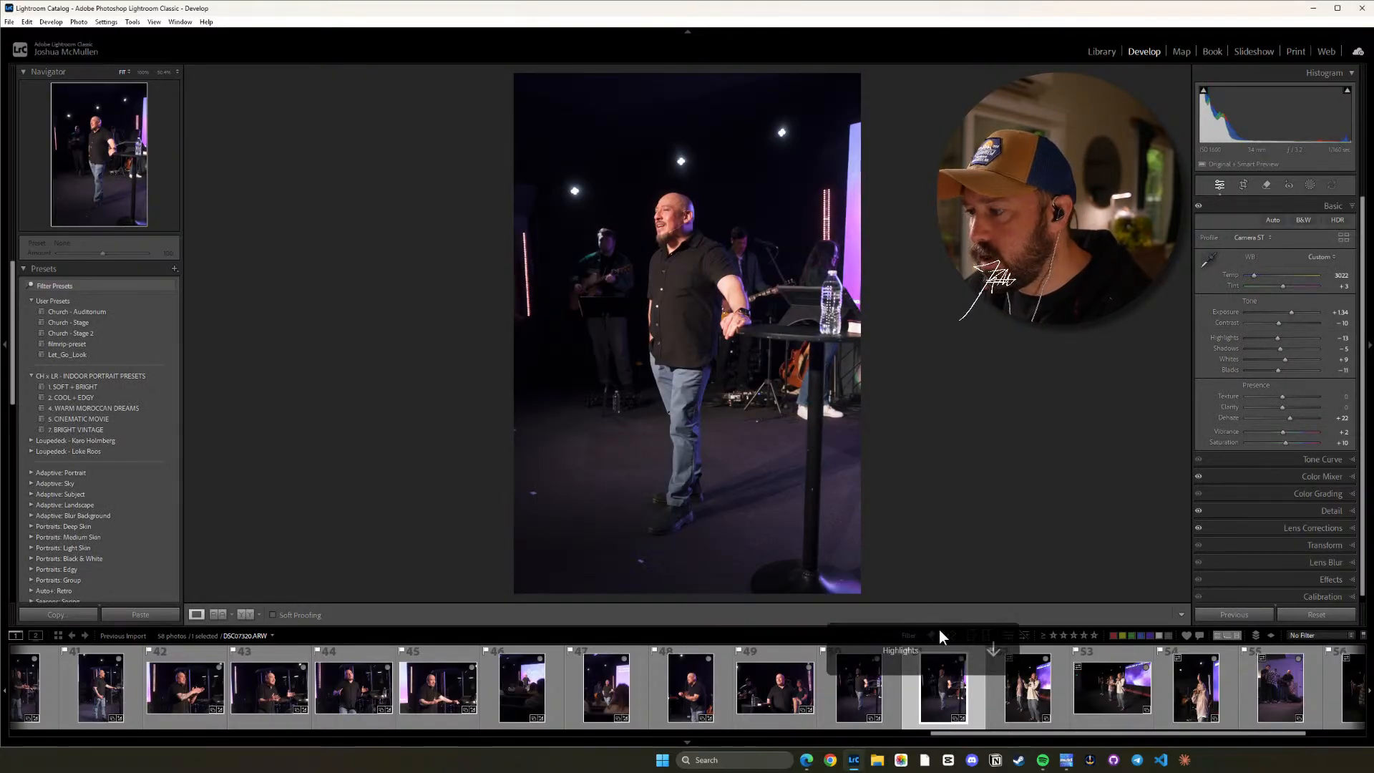
pyautogui.click(1044, 690)
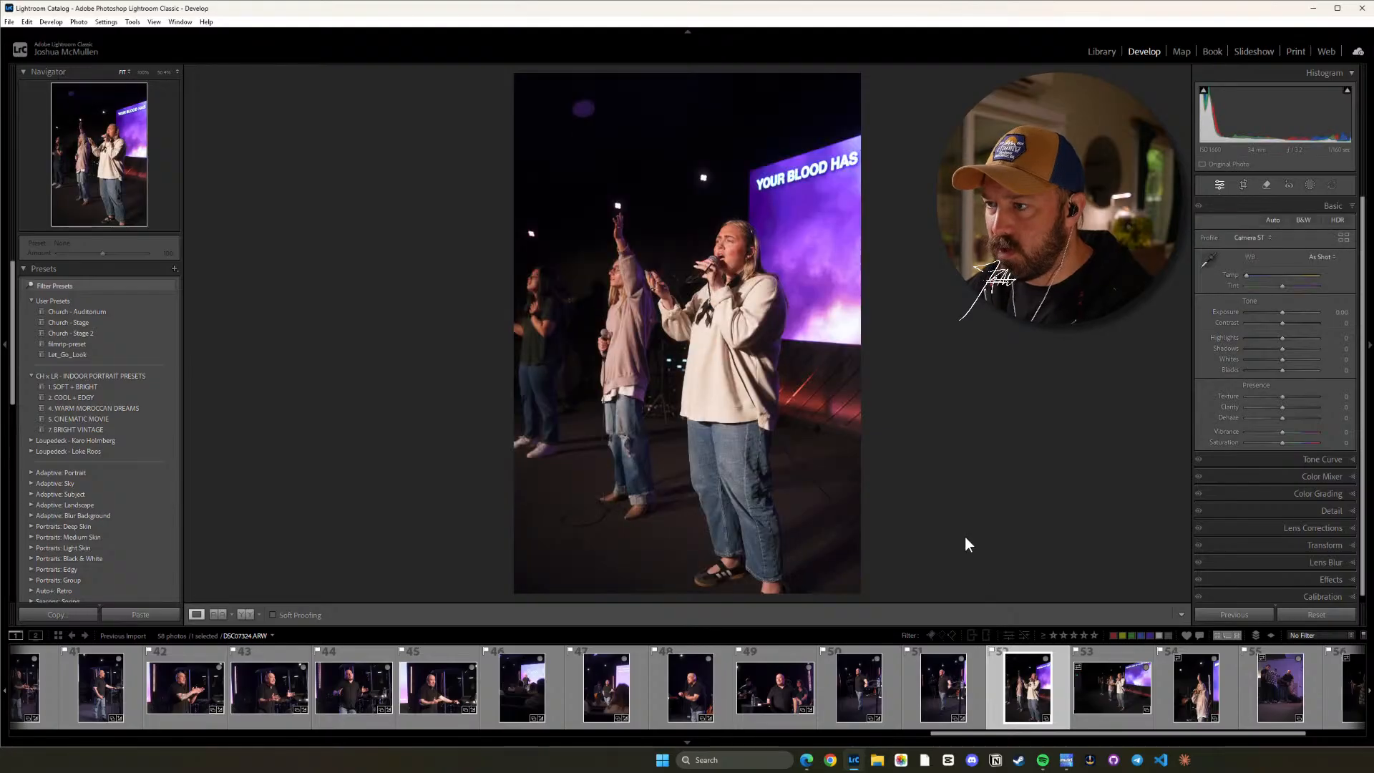
# Paste the copied develop settings onto photo 52 and lower its Exposure to +0.69.
pyautogui.hotkey('ctrl', 'shift', 'v')
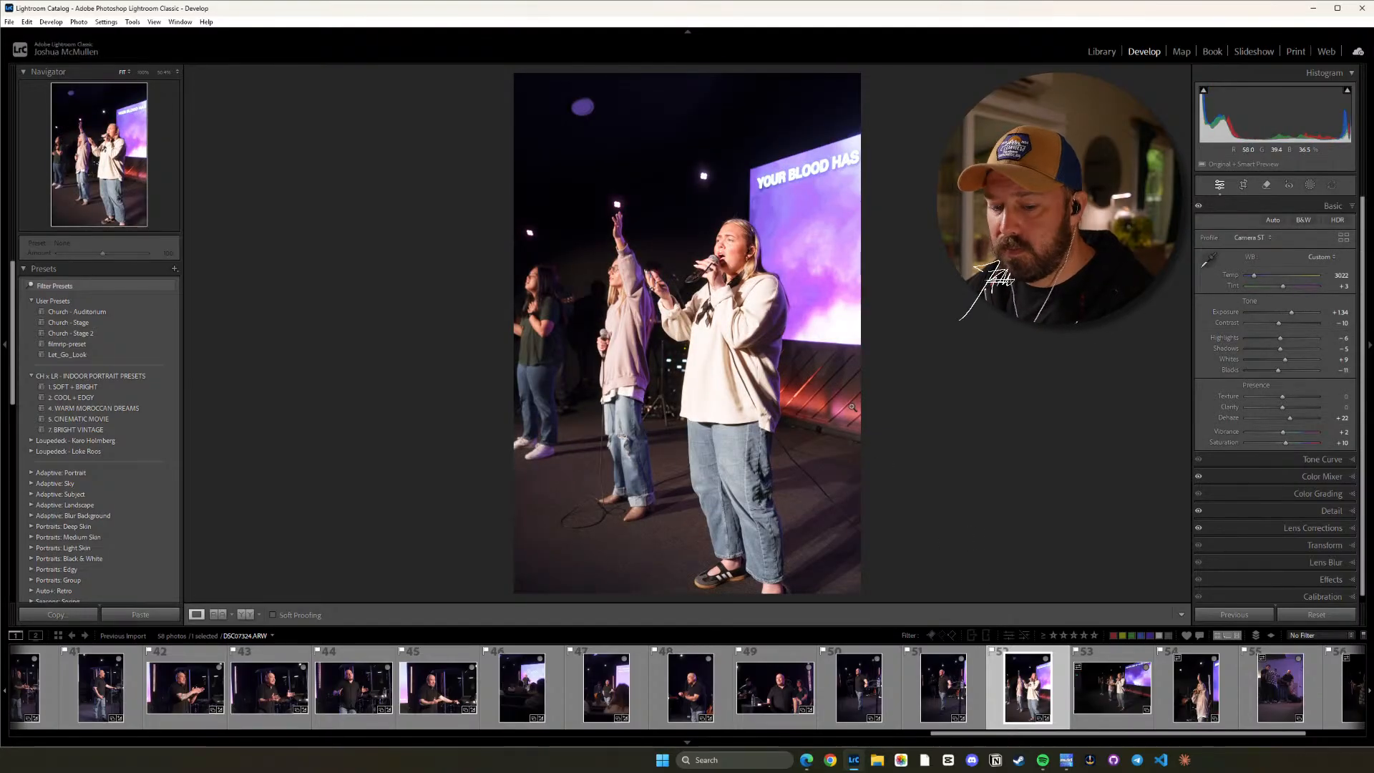
pyautogui.press('-')
pyautogui.press('-')
pyautogui.press('-')
pyautogui.press('-')
pyautogui.press('-')
pyautogui.press('-')
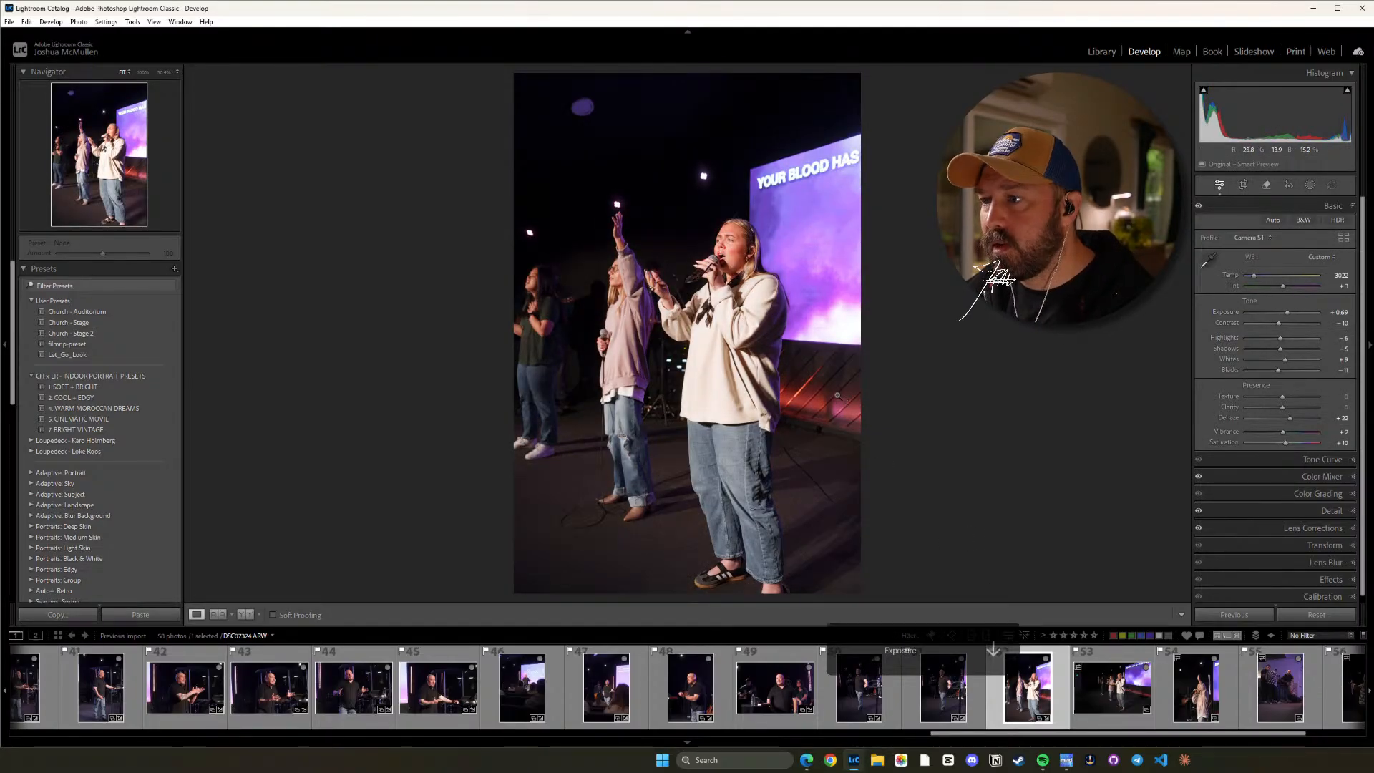
# Set photo 52's Highlights to -14 and check the singers' clothing and faces up close.
pyautogui.press('-')
pyautogui.press('-')
pyautogui.press('-')
pyautogui.press('-')
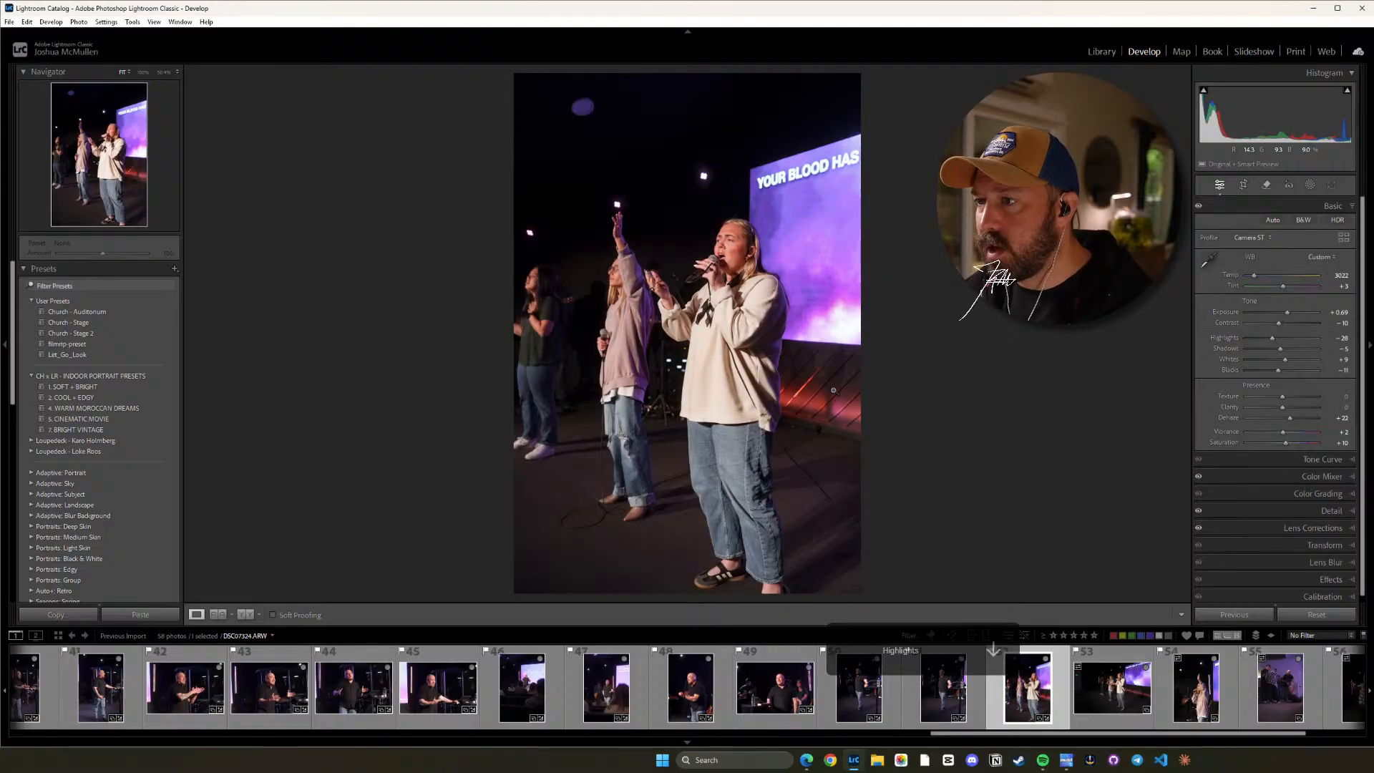
pyautogui.press('+')
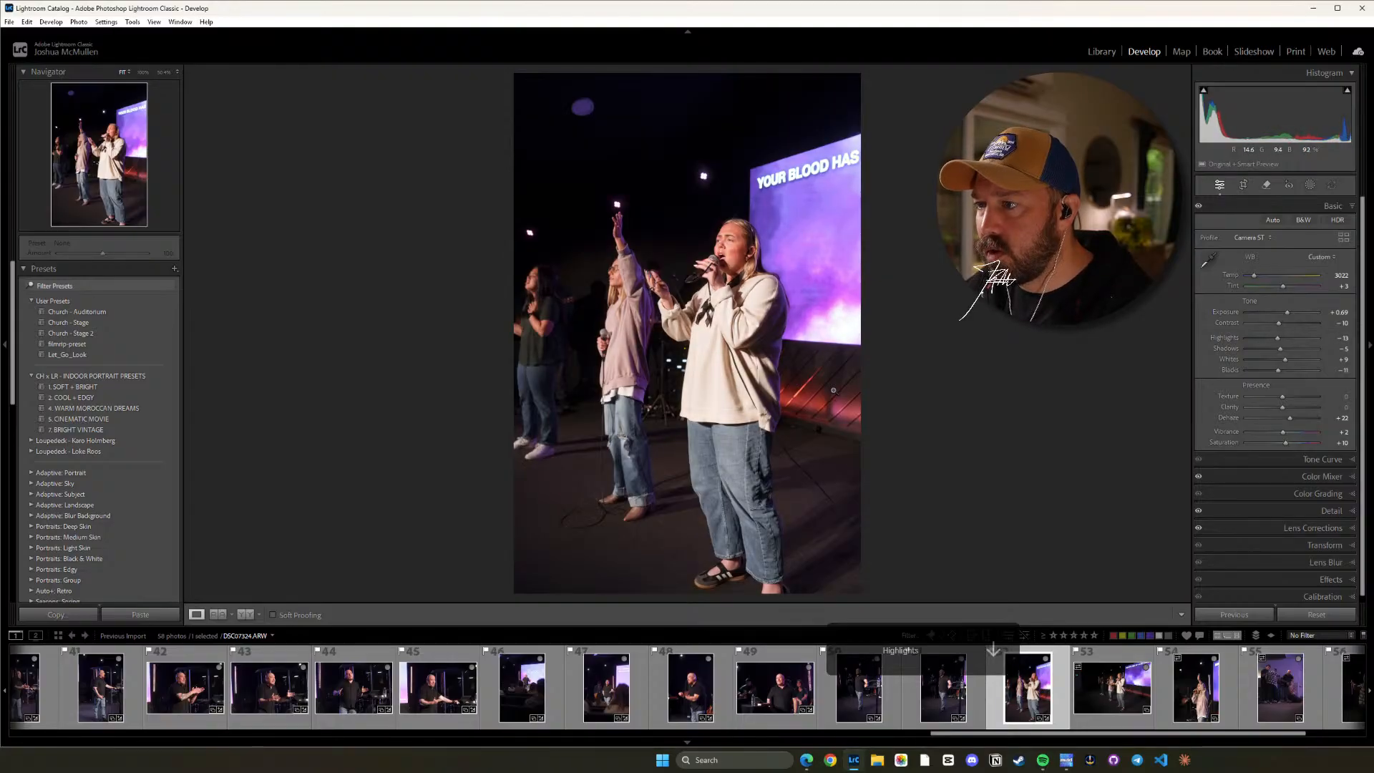
pyautogui.click(696, 347)
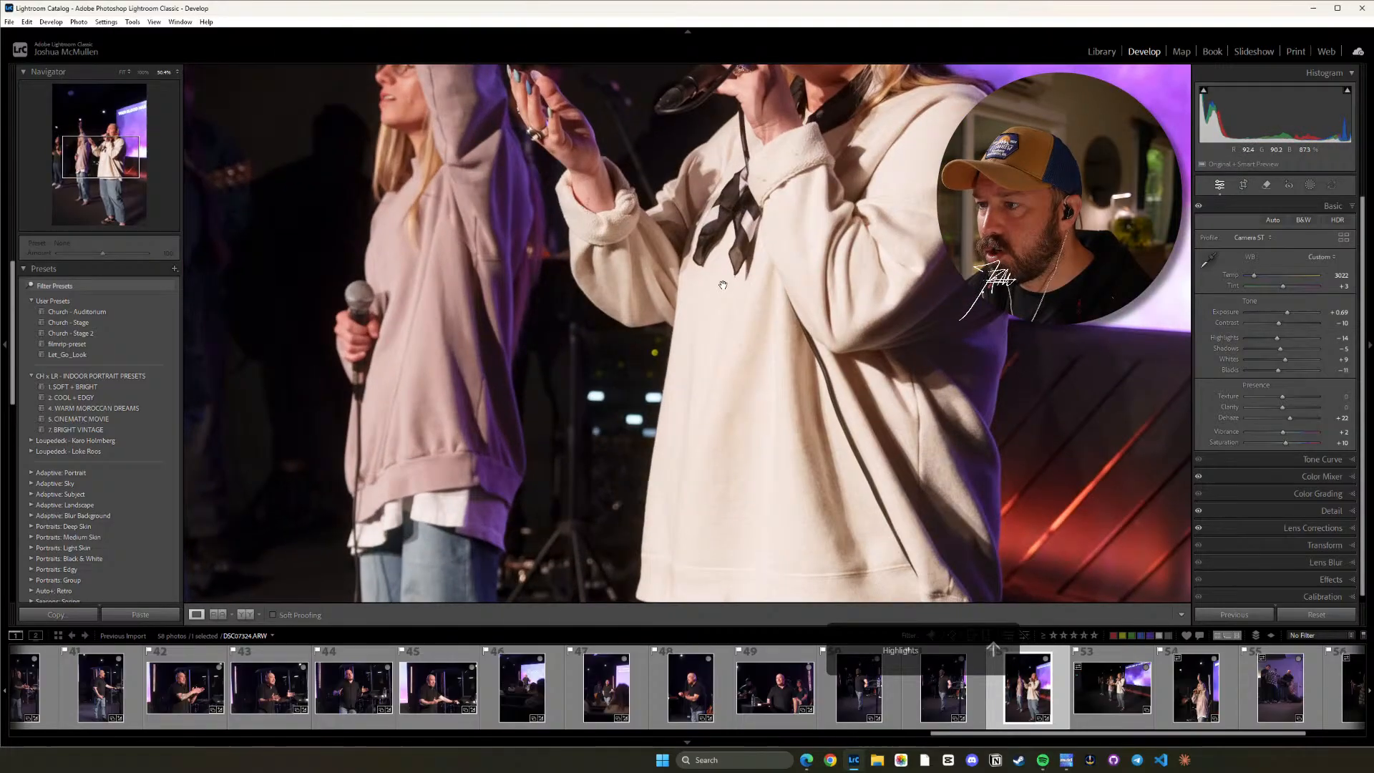
pyautogui.click(678, 336)
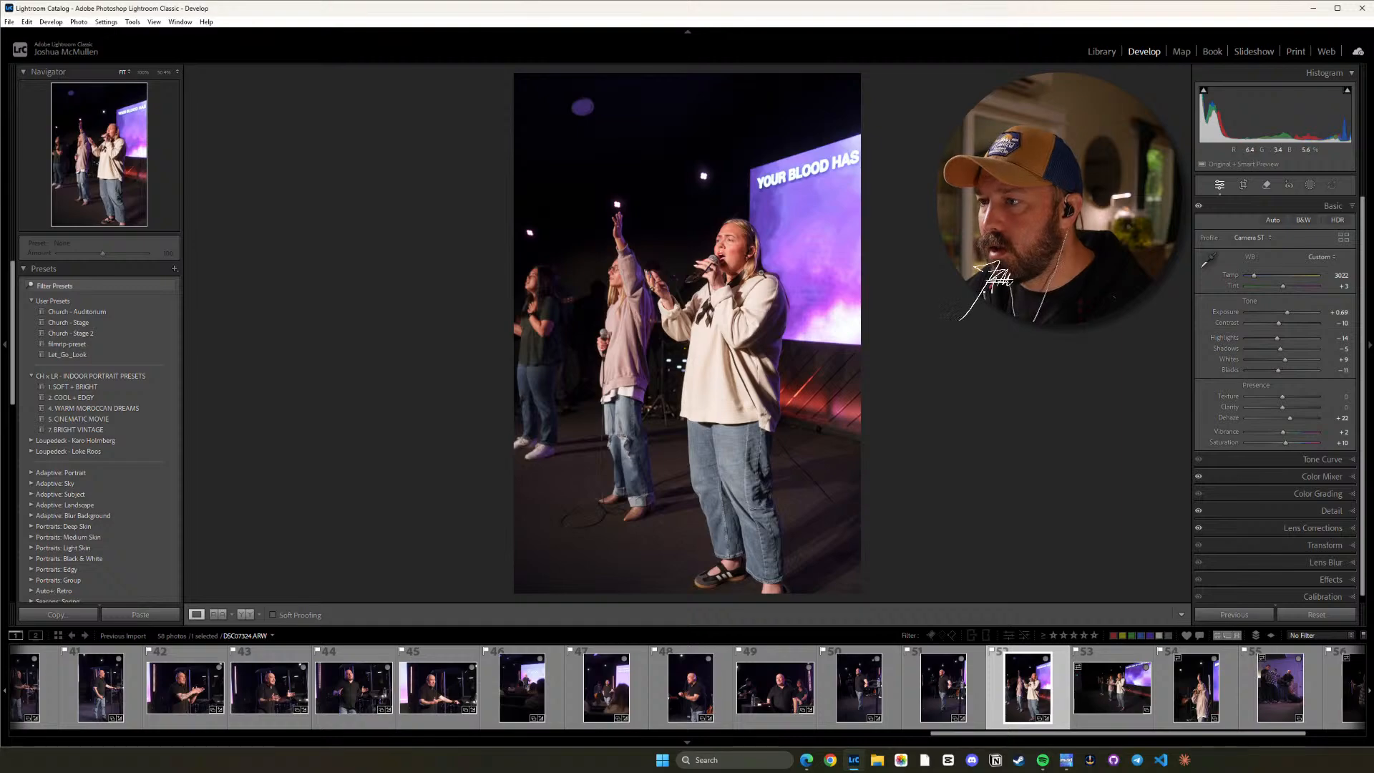
pyautogui.click(785, 259)
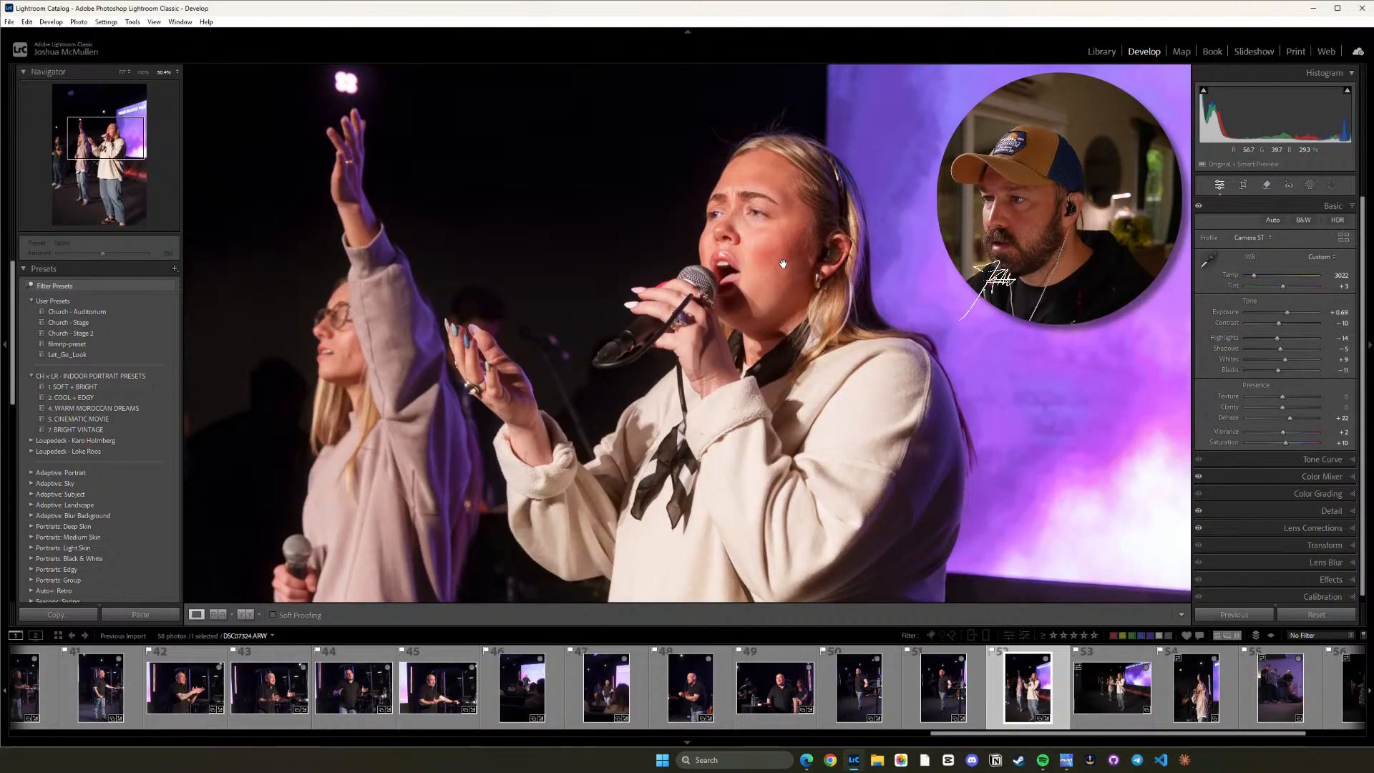
pyautogui.click(782, 264)
# Copy photo 52's develop settings with the default options and paste them onto photo 53.
pyautogui.click(1119, 694)
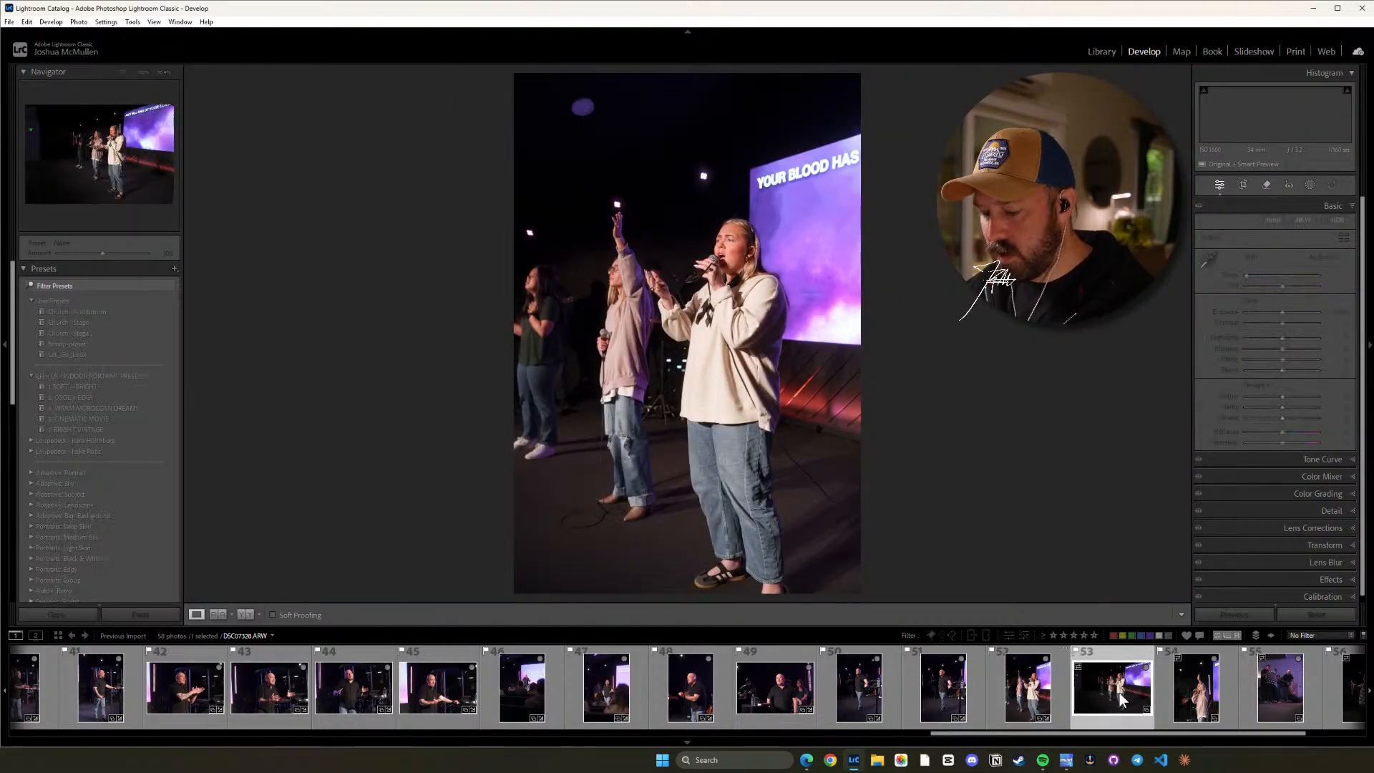
pyautogui.hotkey('ctrl', 'shift', 'v')
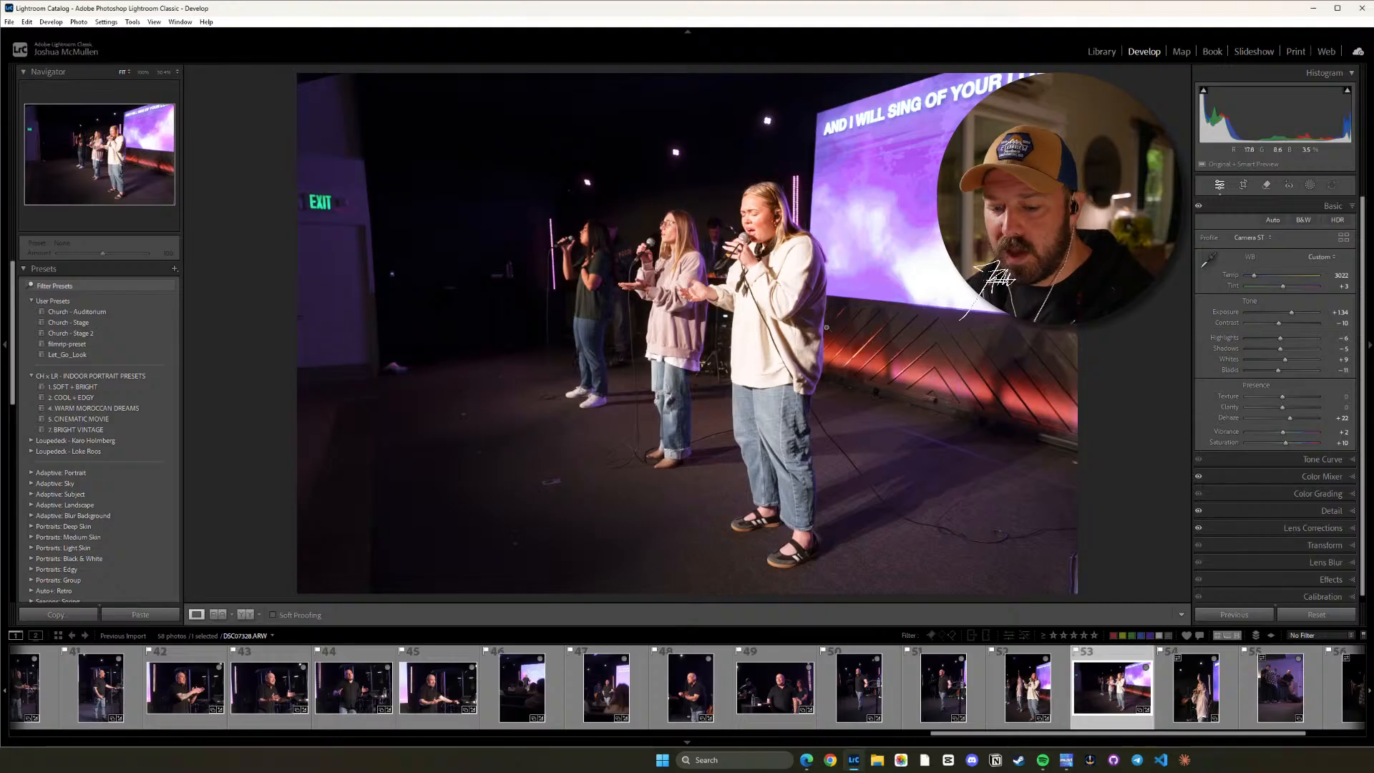
pyautogui.click(1040, 677)
pyautogui.hotkey('ctrl', 'shift', 'c')
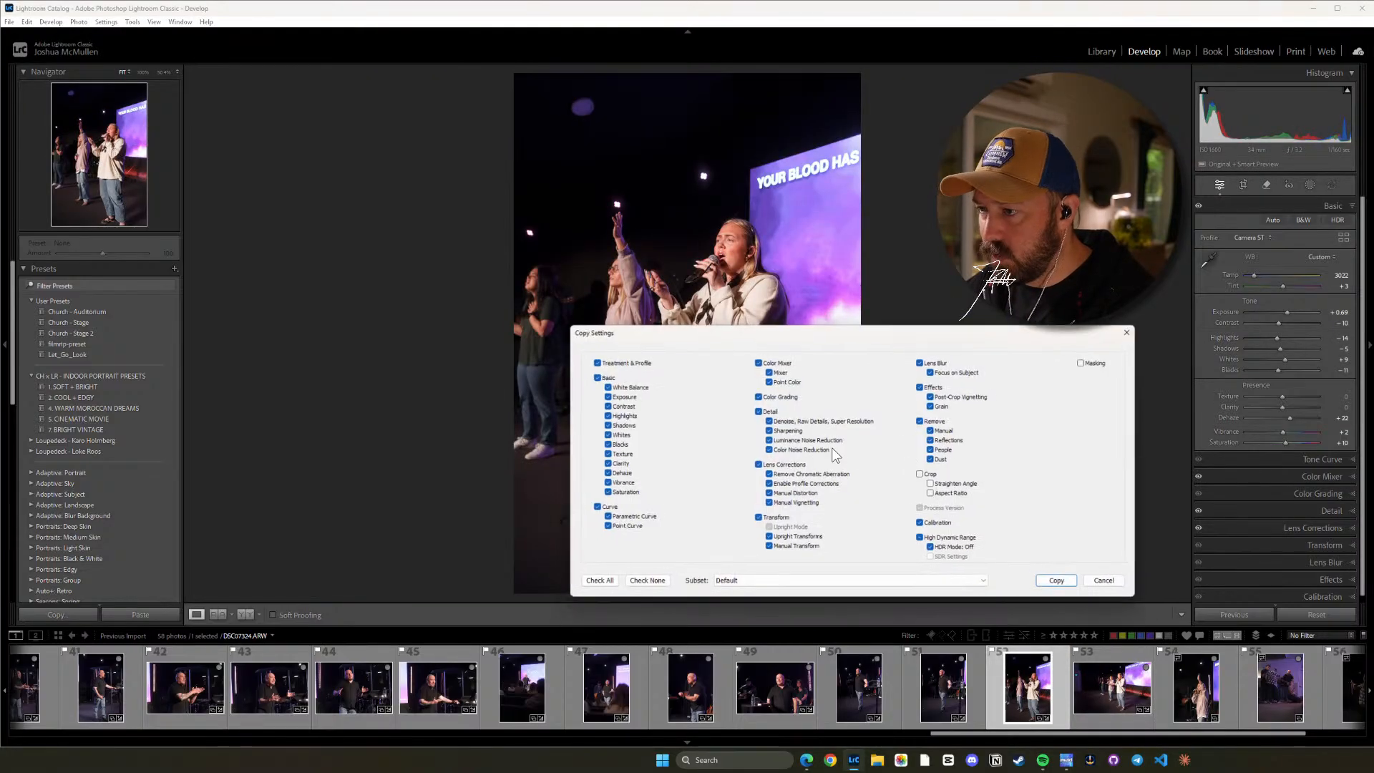
pyautogui.click(1043, 578)
pyautogui.click(1102, 676)
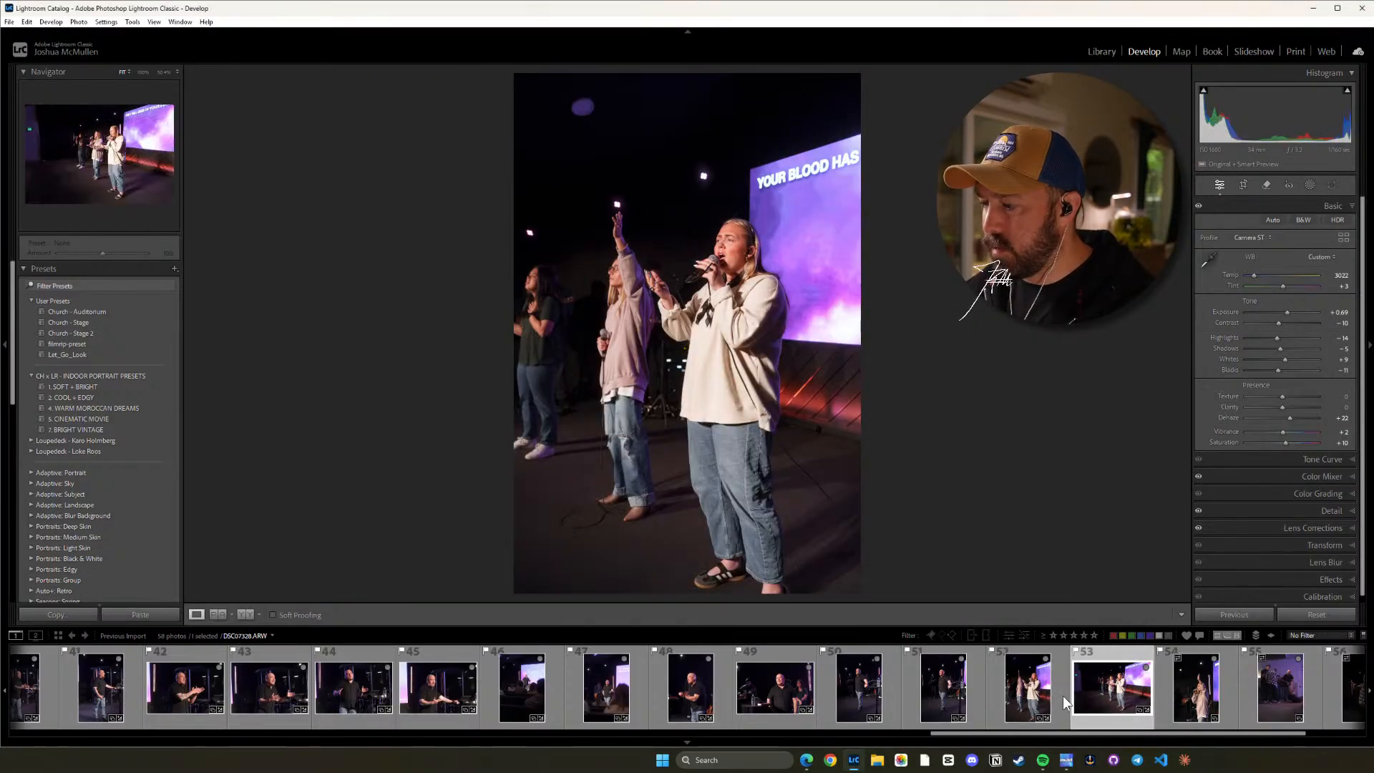
pyautogui.hotkey('ctrl', 'shift', 'v')
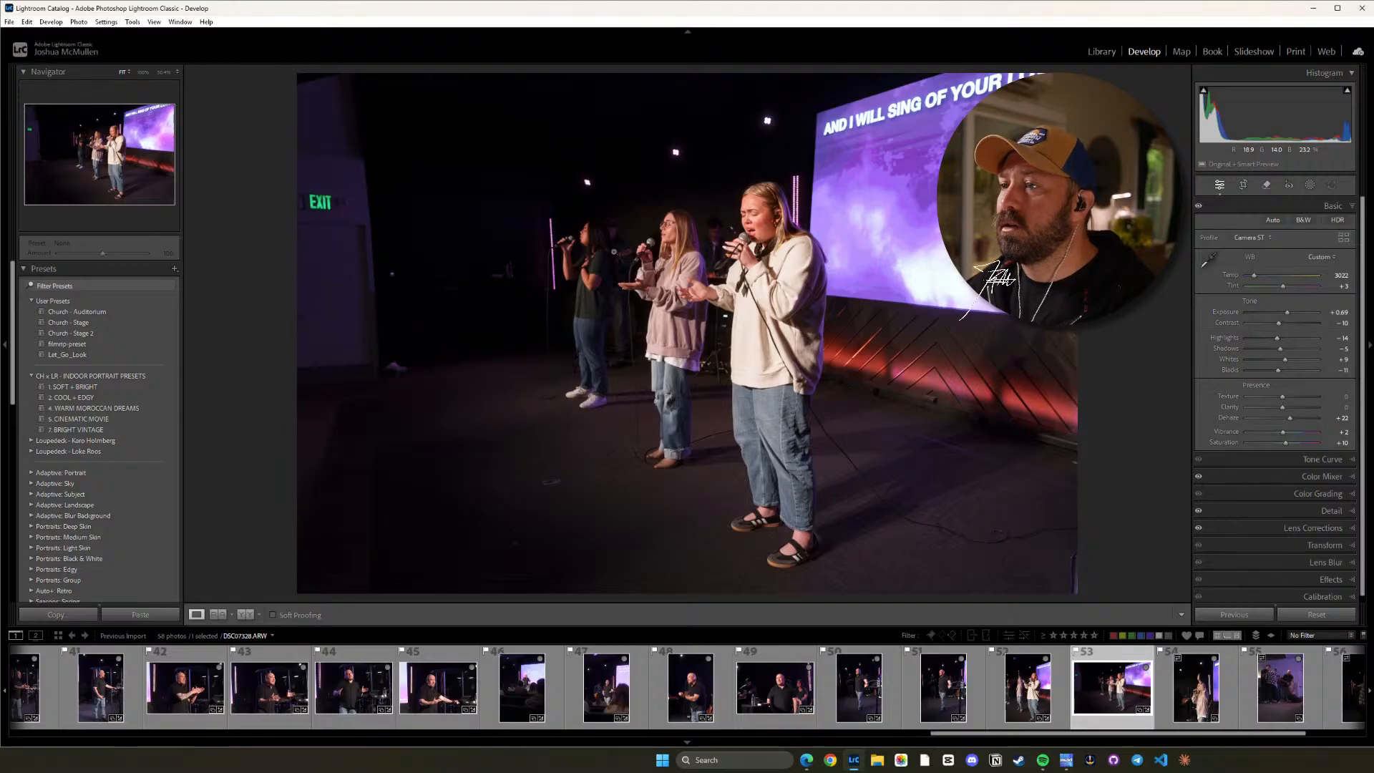
# Paste the copied settings onto photo 54 and compare its before and after versions.
pyautogui.click(1217, 688)
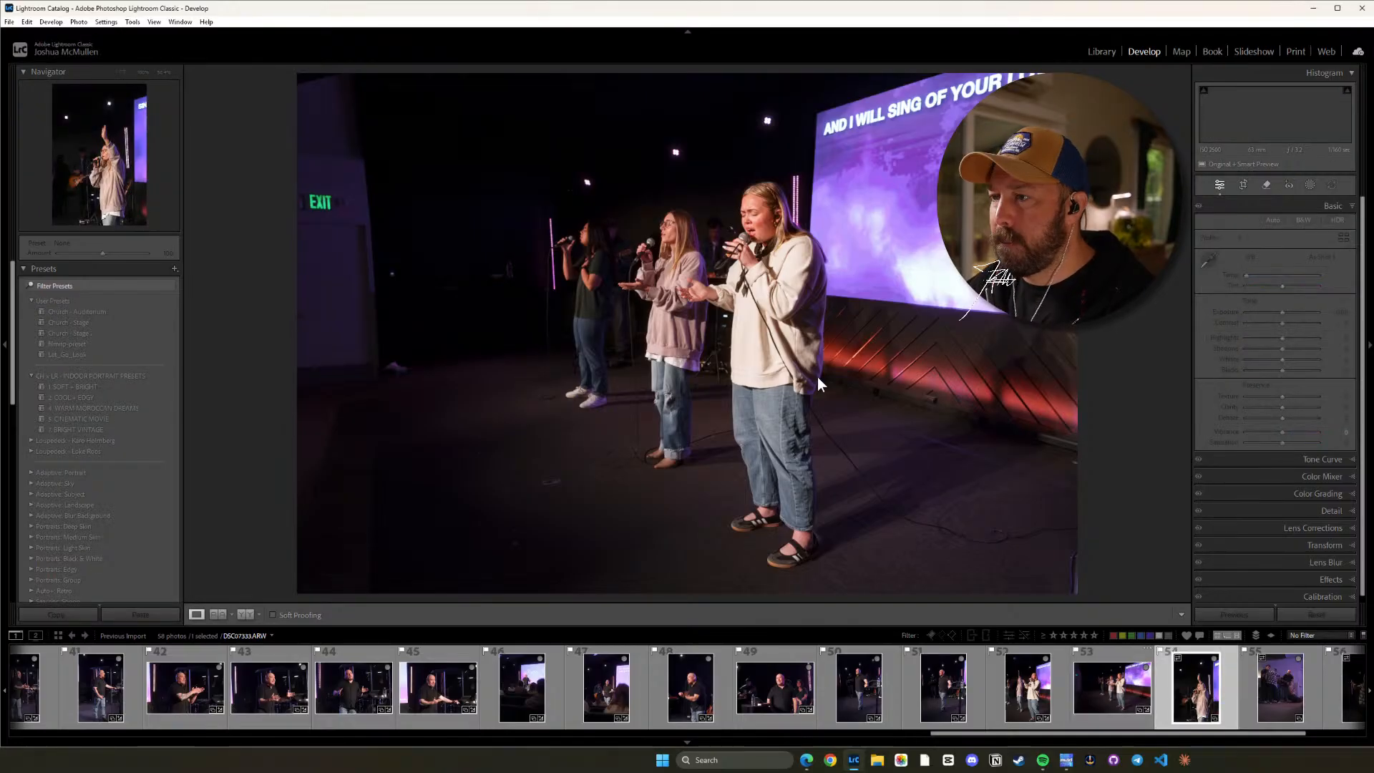
pyautogui.hotkey('ctrl', 'shift', 'v')
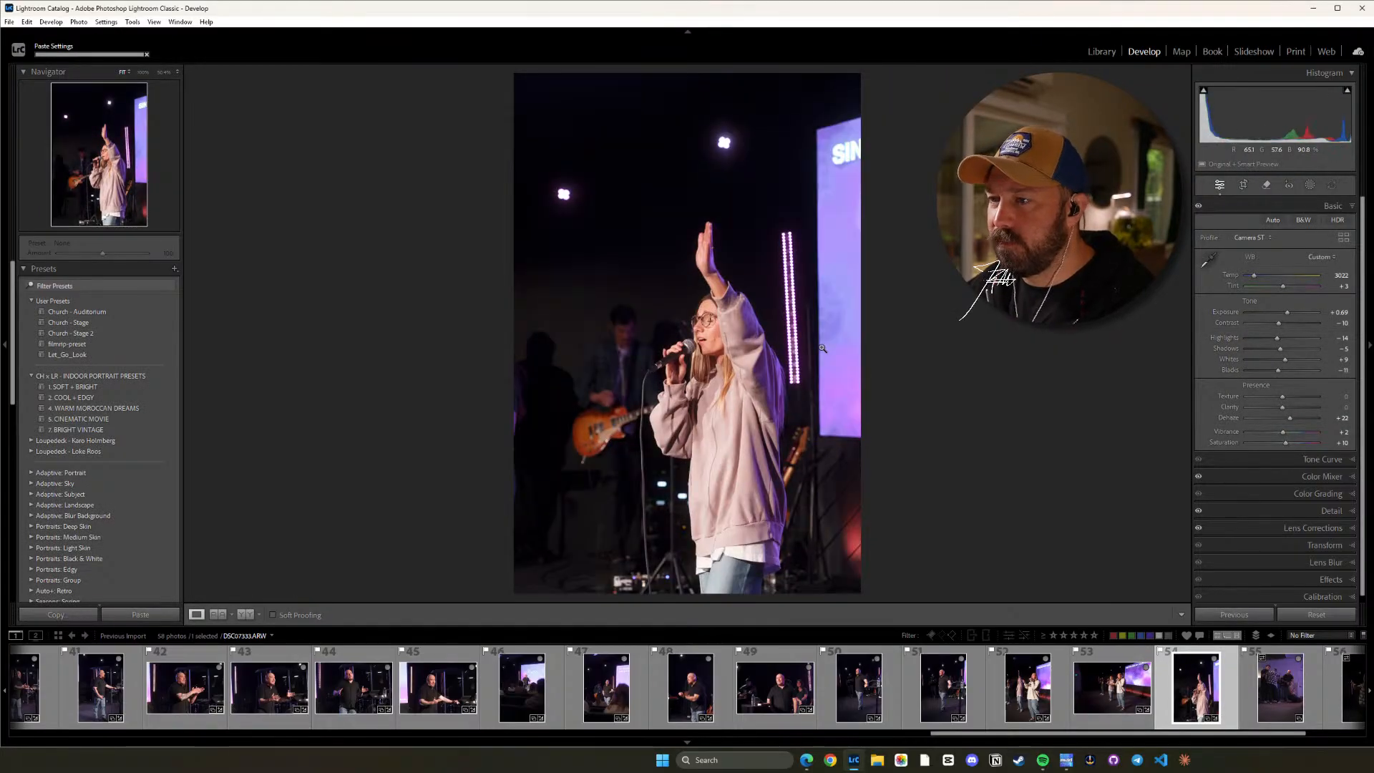
pyautogui.press('\\')
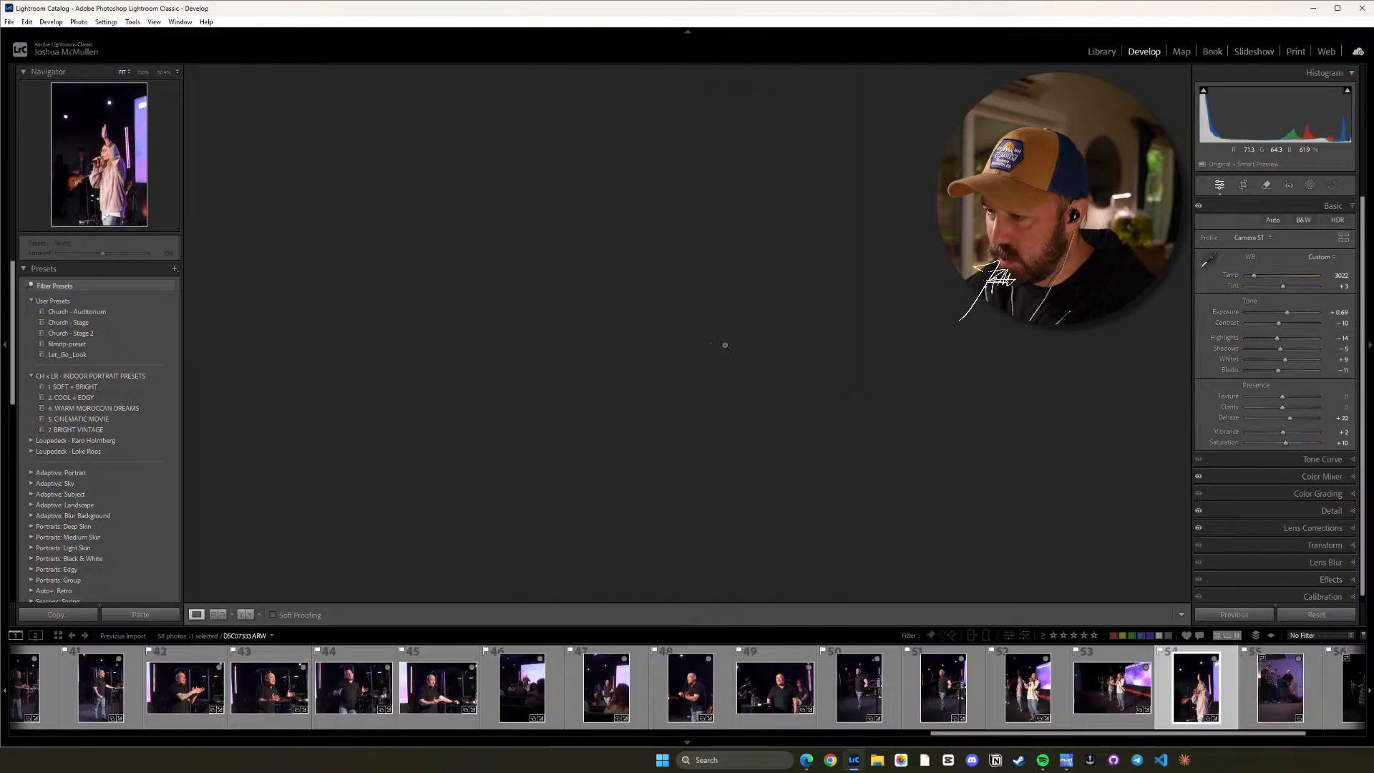
pyautogui.press('\\')
pyautogui.press('\\')
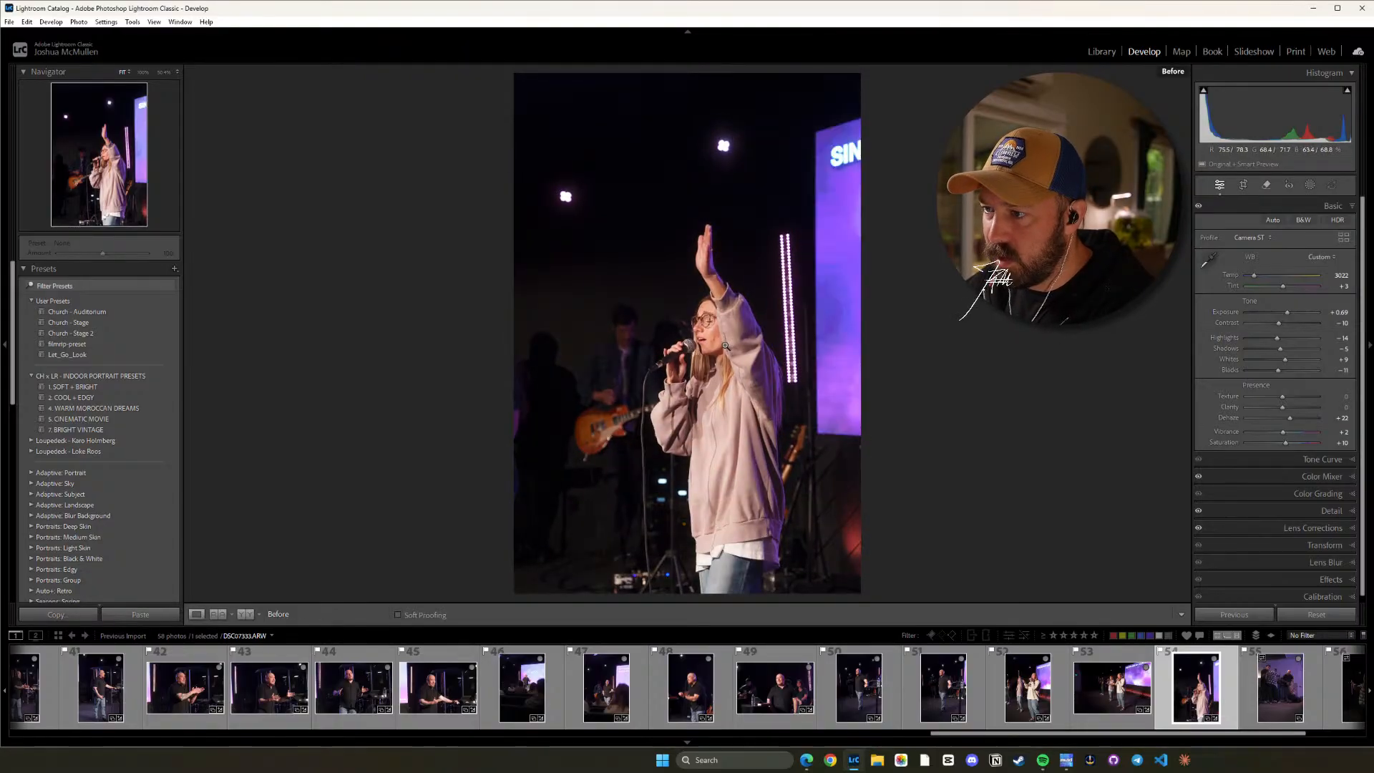
pyautogui.press('\\')
pyautogui.press('\\')
pyautogui.press('\\')
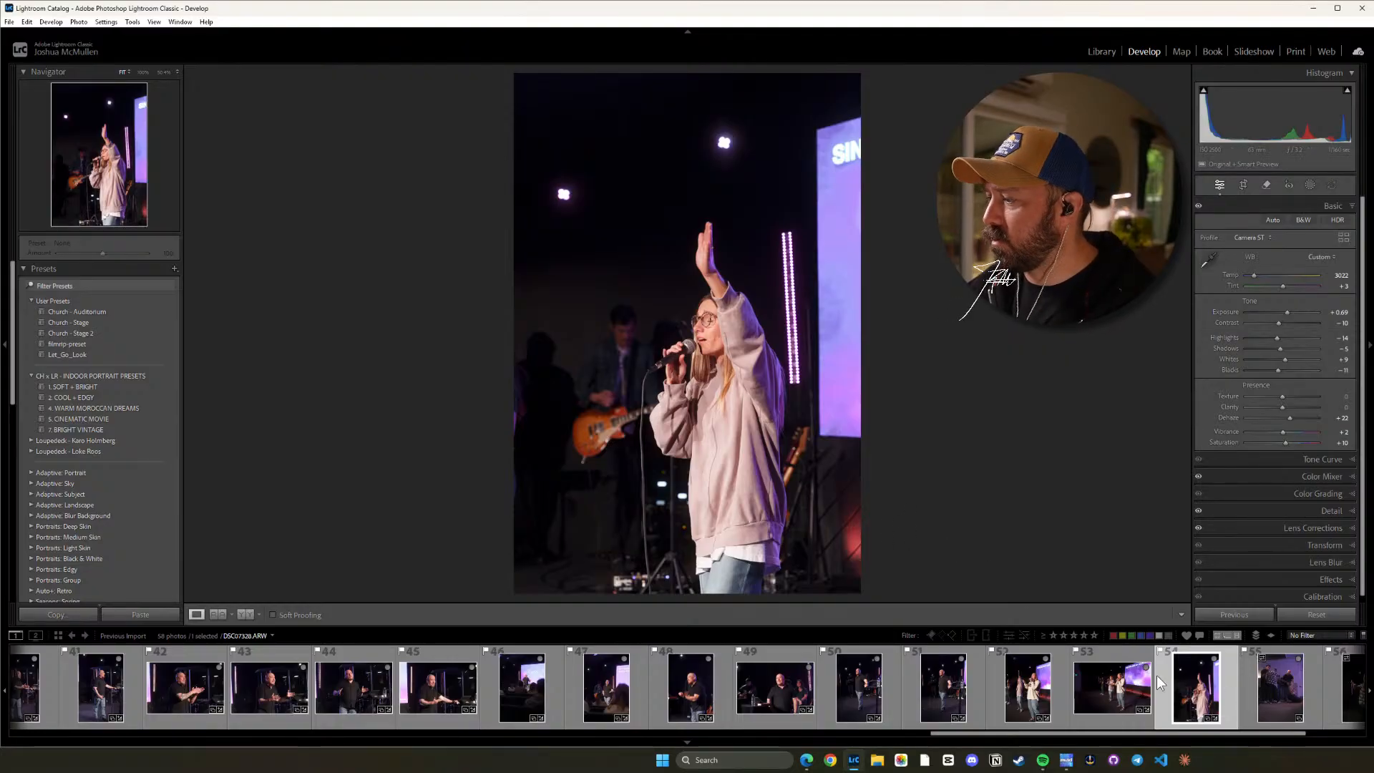
# Copy the develop settings from photo 25, the hugging women, and paste them onto photo 55.
pyautogui.click(1270, 687)
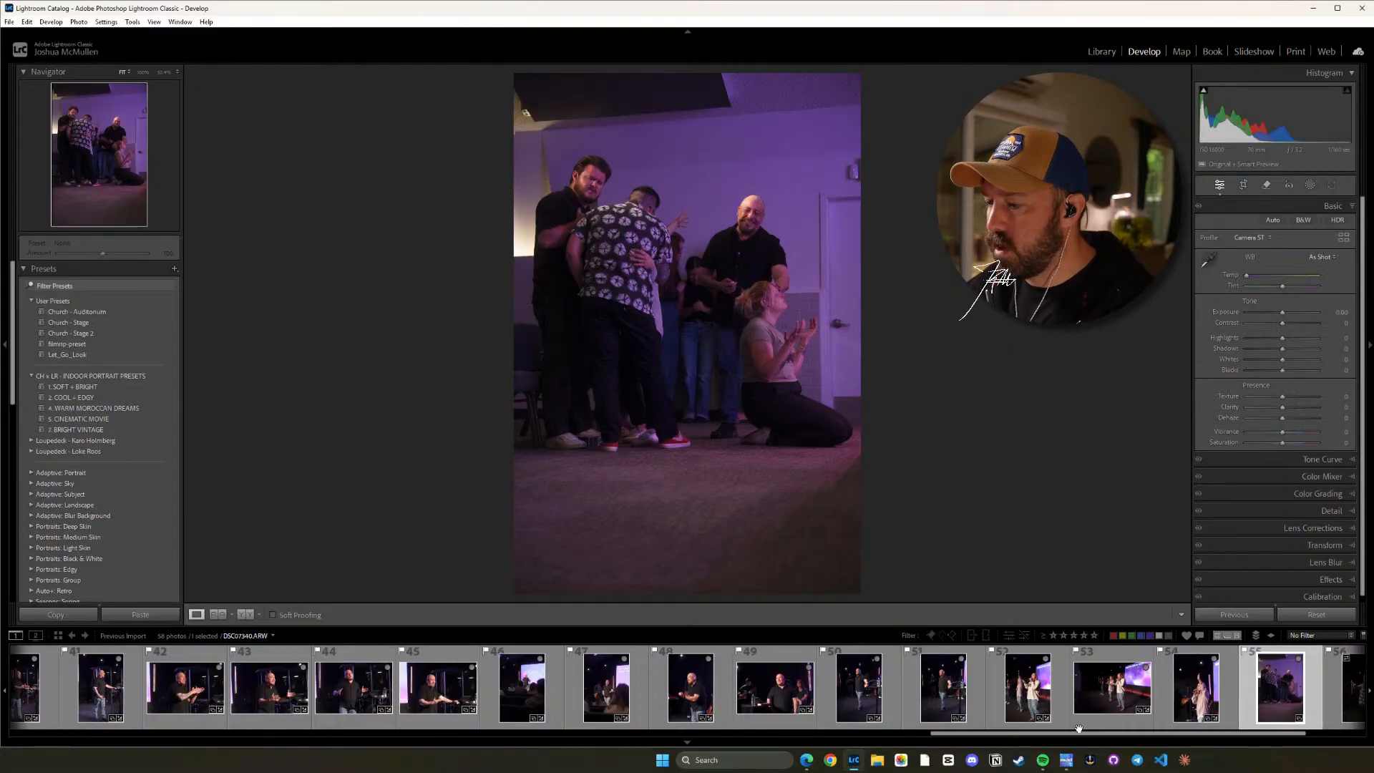
pyautogui.moveTo(1079, 732); pyautogui.dragTo(553, 768)
pyautogui.click(652, 679)
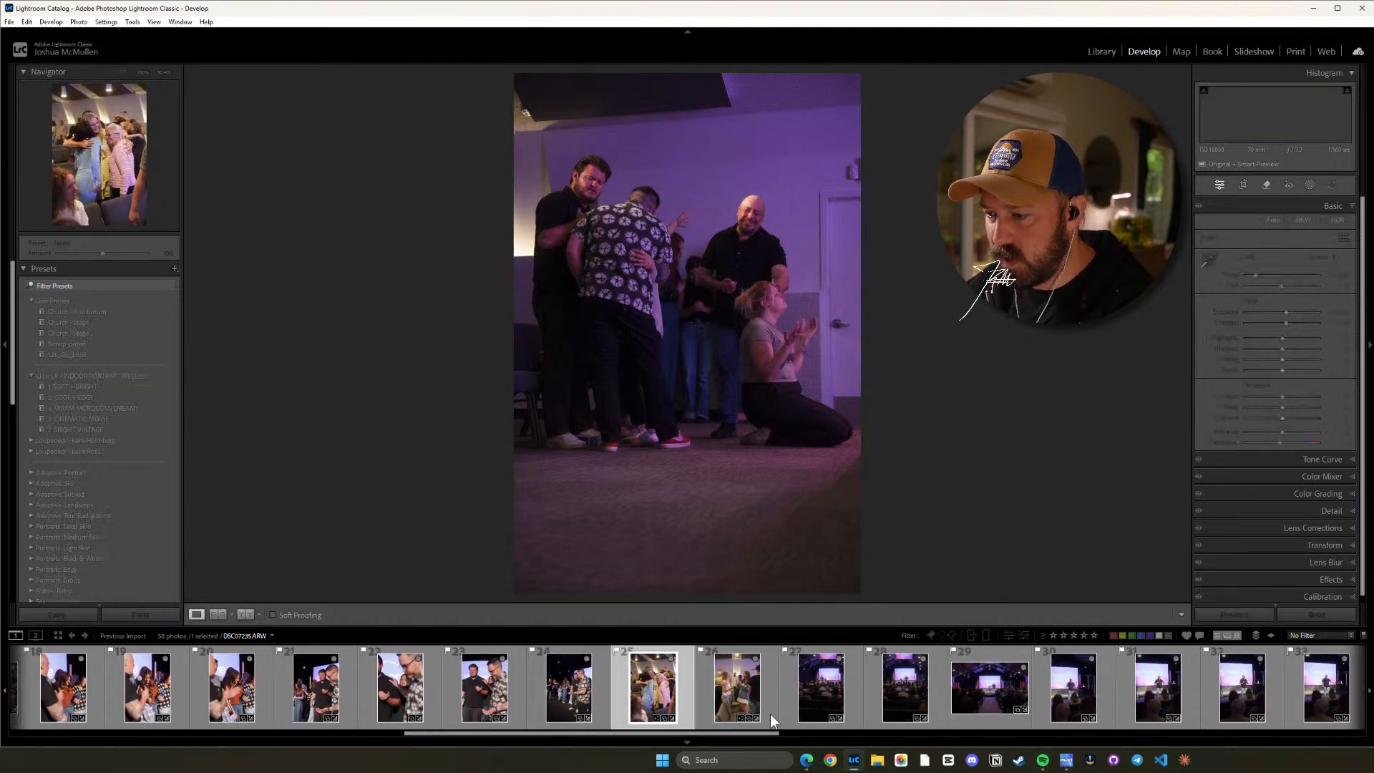
pyautogui.hotkey('ctrl', 'shift', 'c')
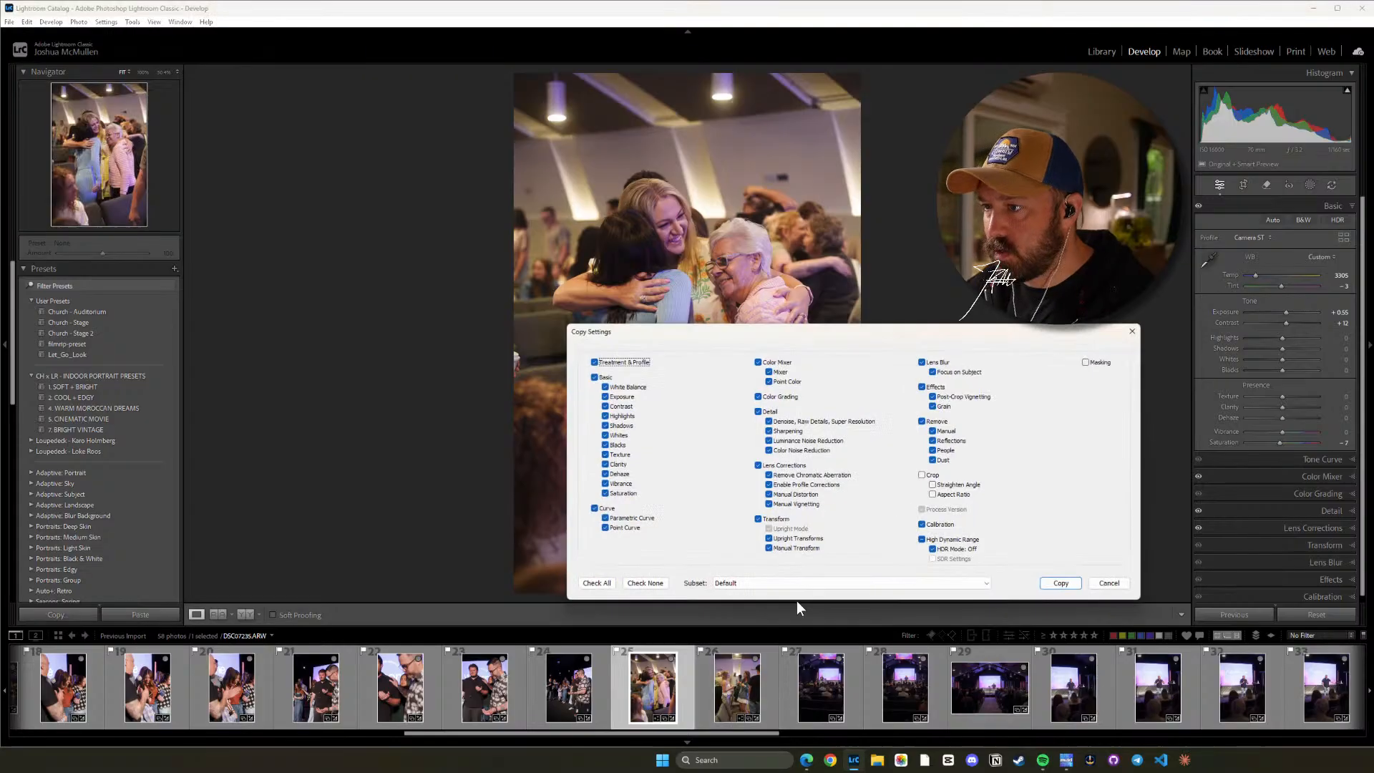
pyautogui.click(1049, 591)
pyautogui.moveTo(746, 732); pyautogui.dragTo(1315, 722)
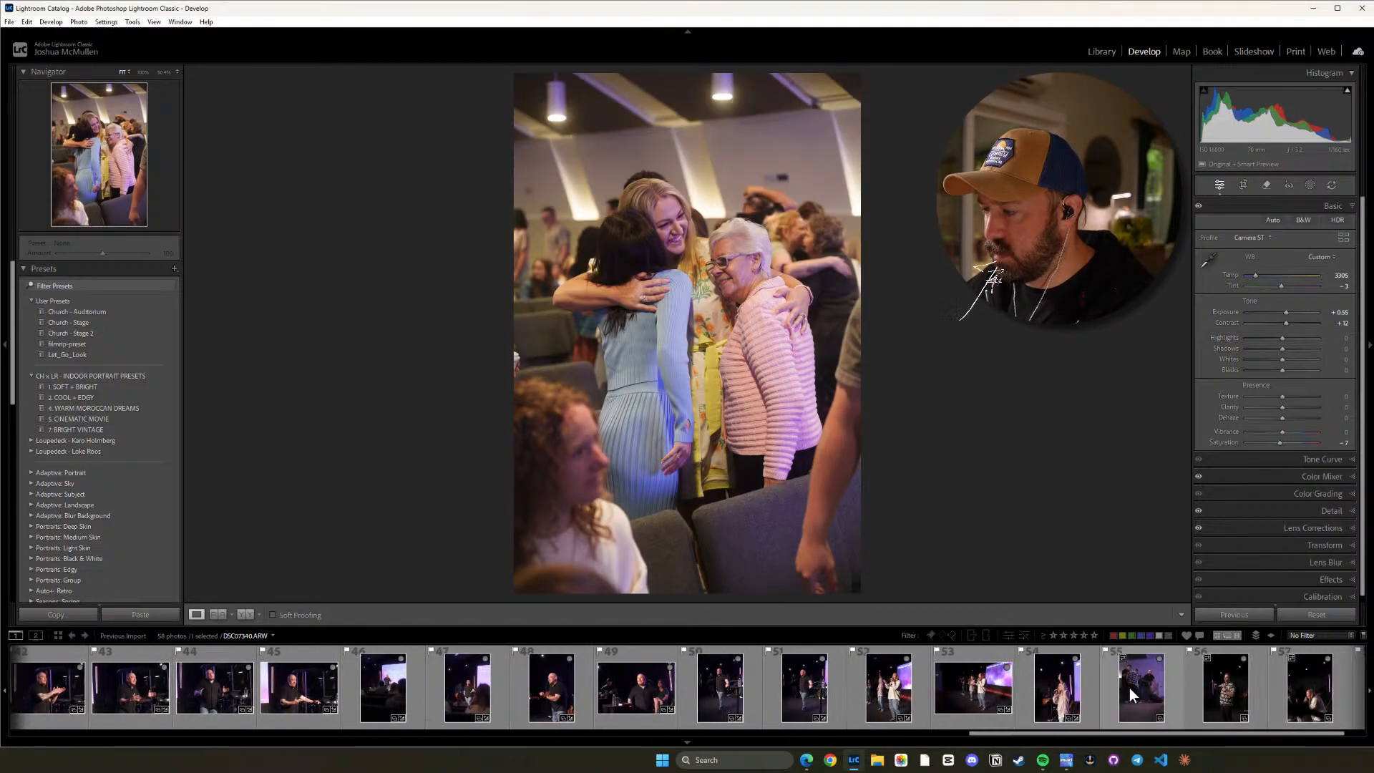
pyautogui.click(1129, 688)
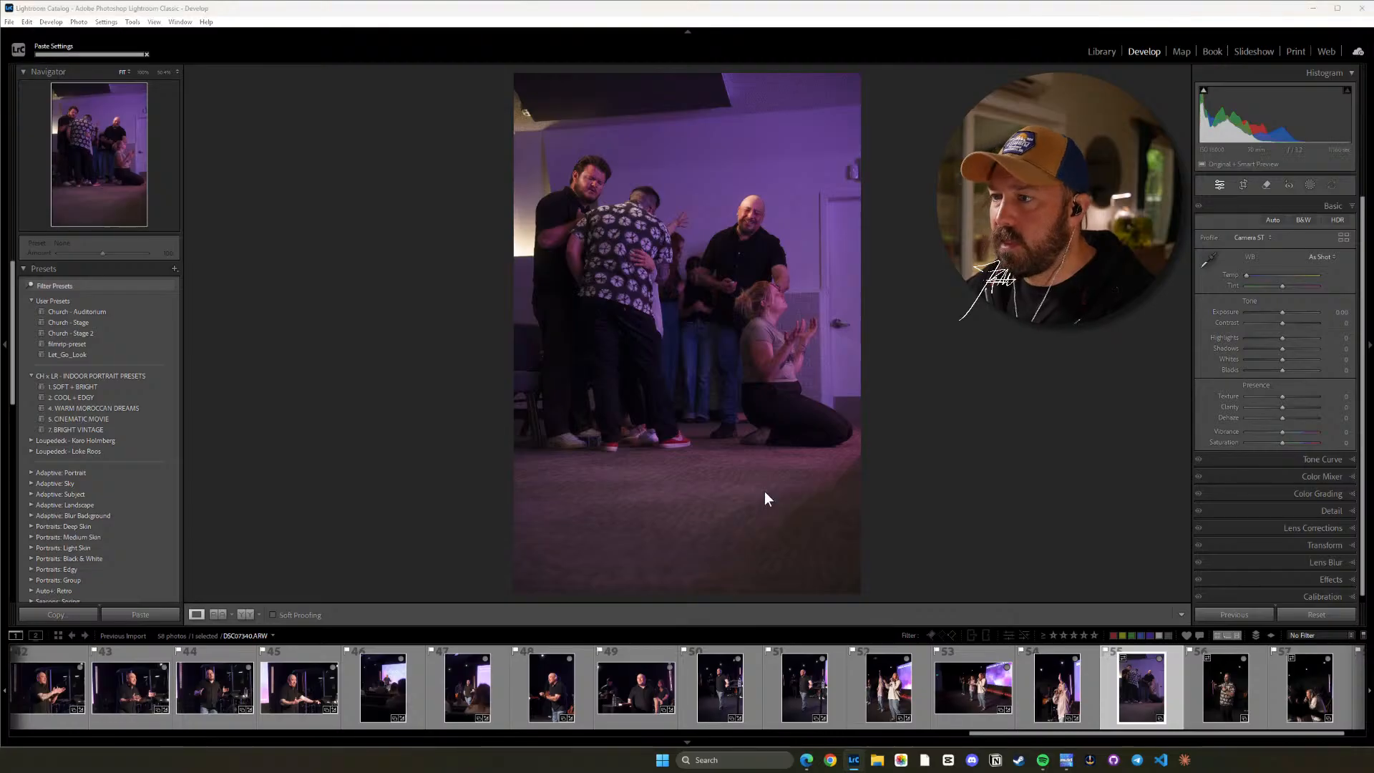
pyautogui.hotkey('ctrl', 'shift', 'v')
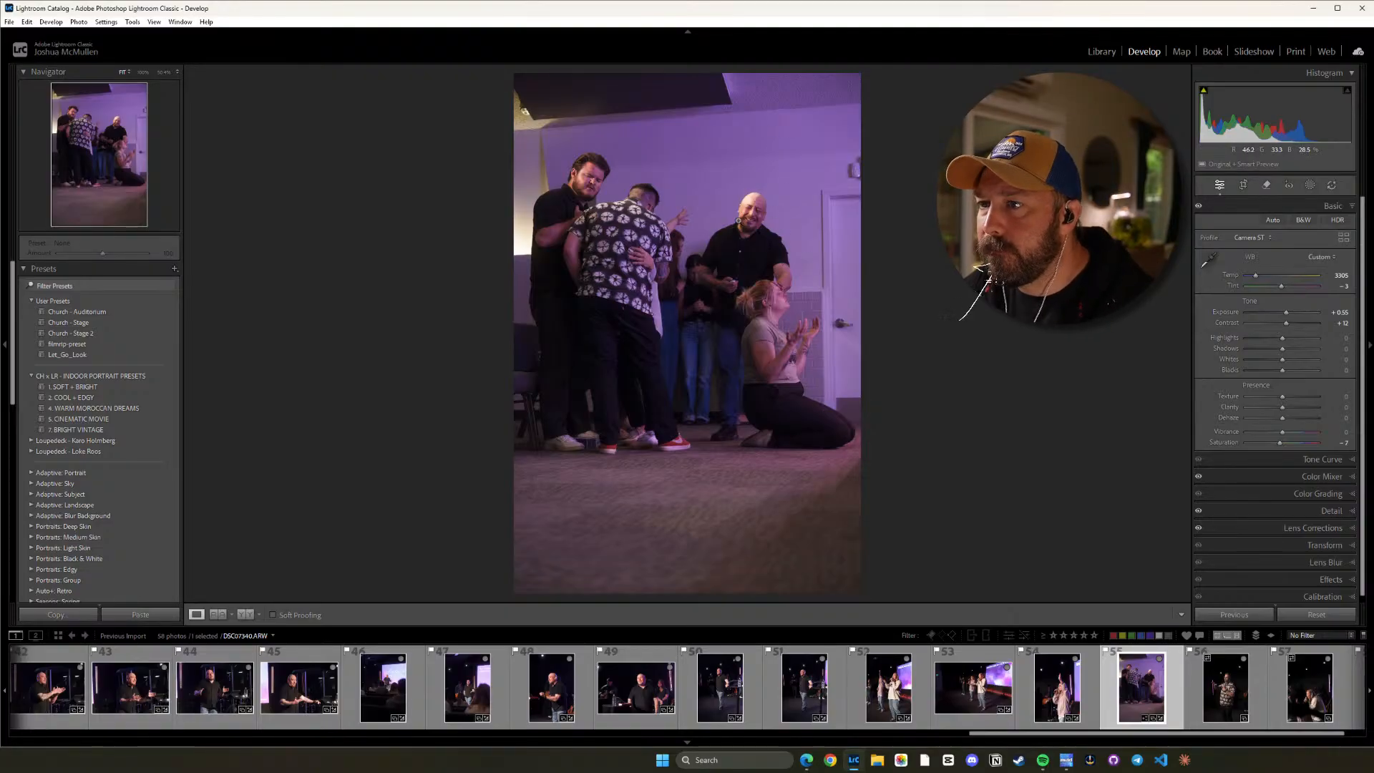
# Check the skin tones in photo 55 up close, then set its Temp to 3819 and Tint to -25.
pyautogui.click(738, 221)
pyautogui.moveTo(724, 197); pyautogui.dragTo(917, 308)
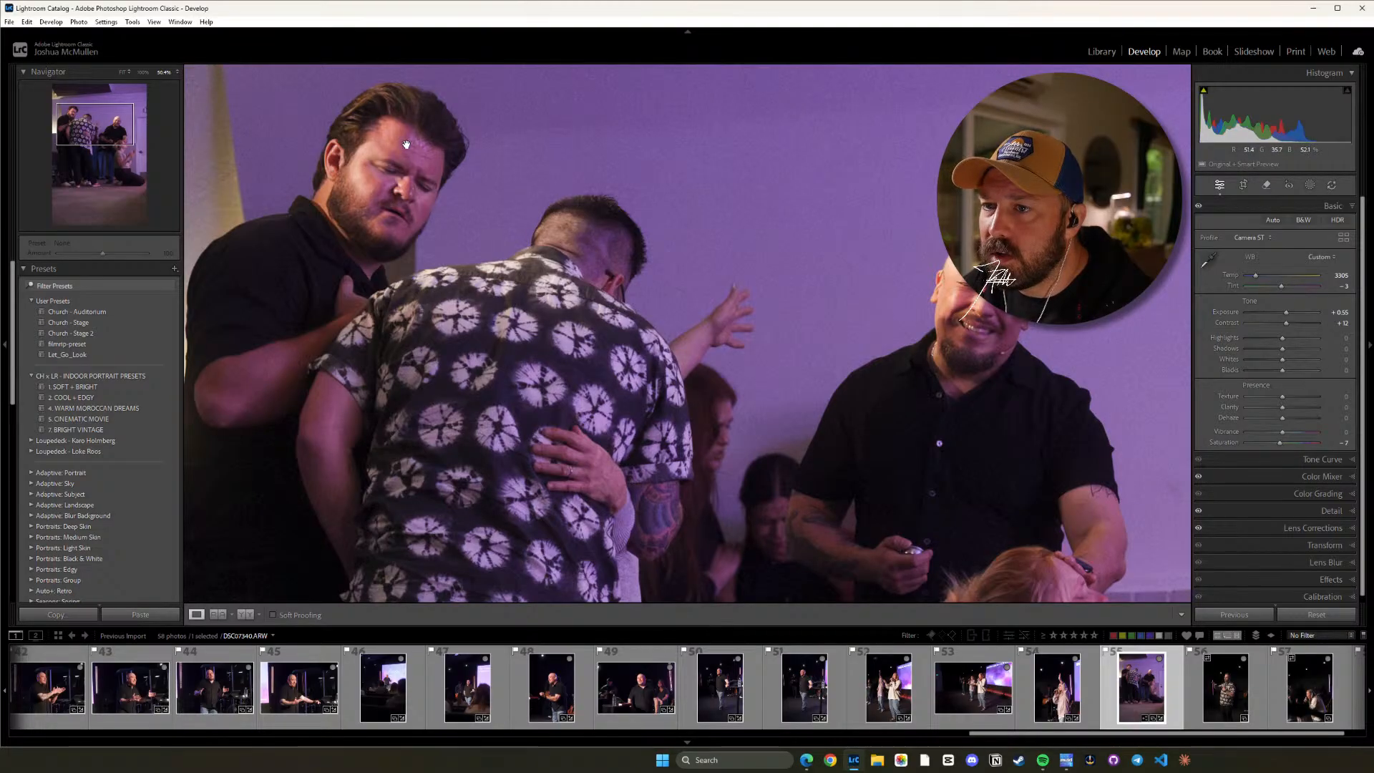
pyautogui.moveTo(719, 348); pyautogui.dragTo(680, 309)
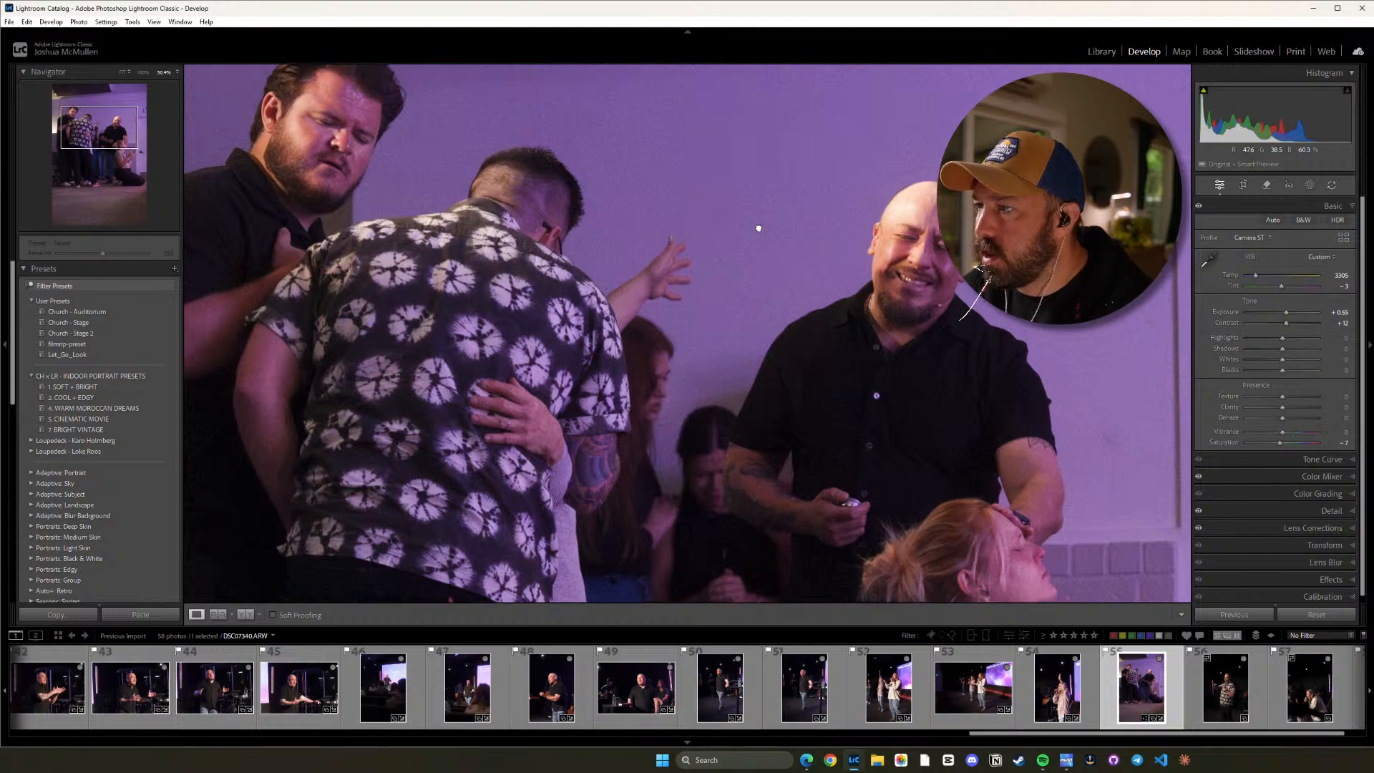
pyautogui.moveTo(754, 224); pyautogui.dragTo(763, 291)
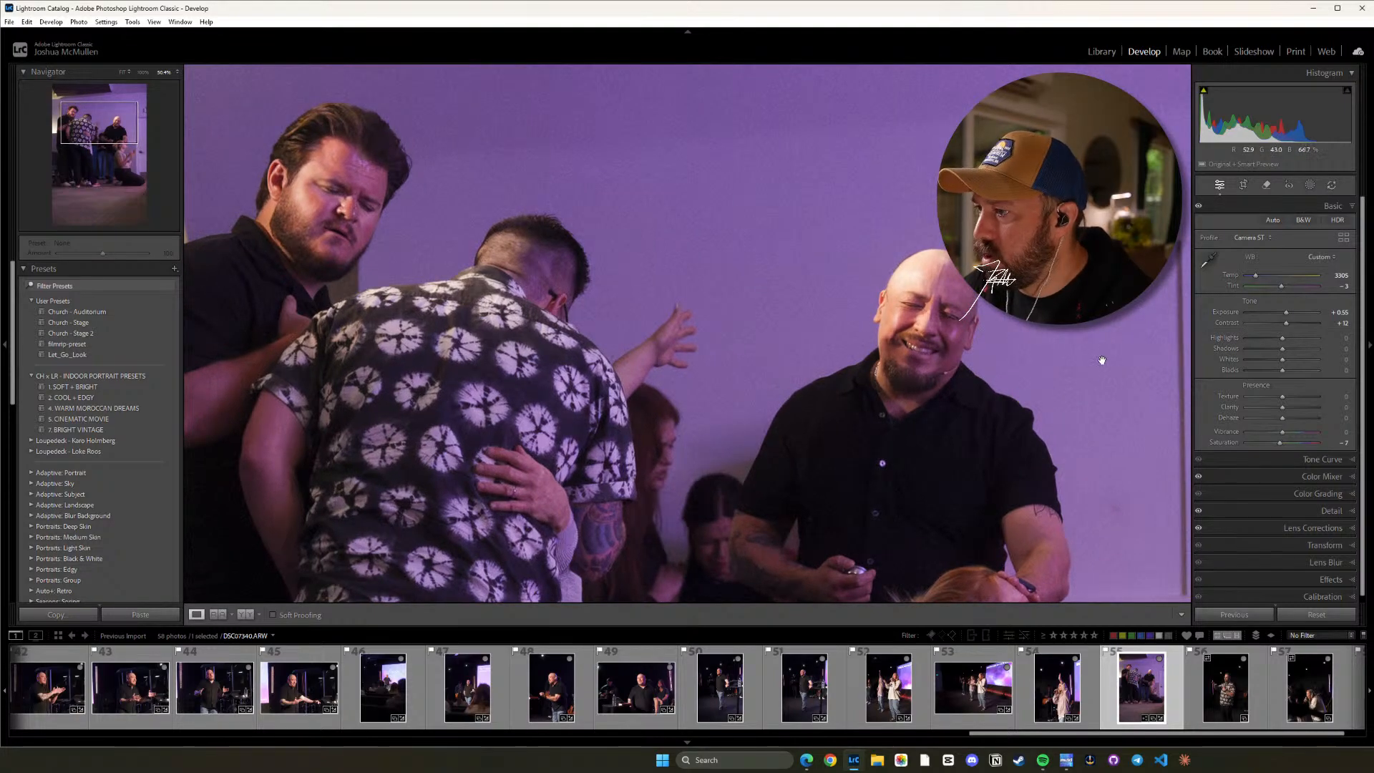
pyautogui.click(1081, 399)
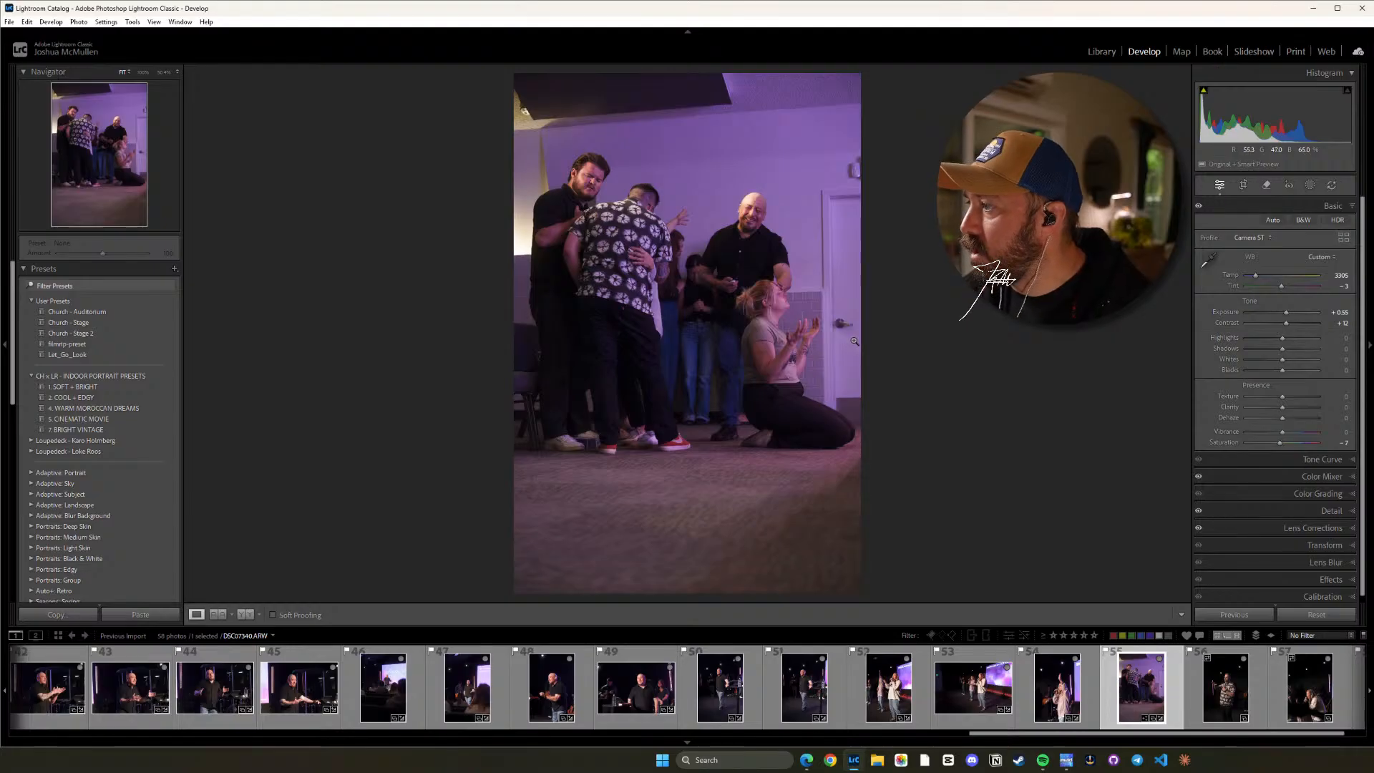
pyautogui.press('=')
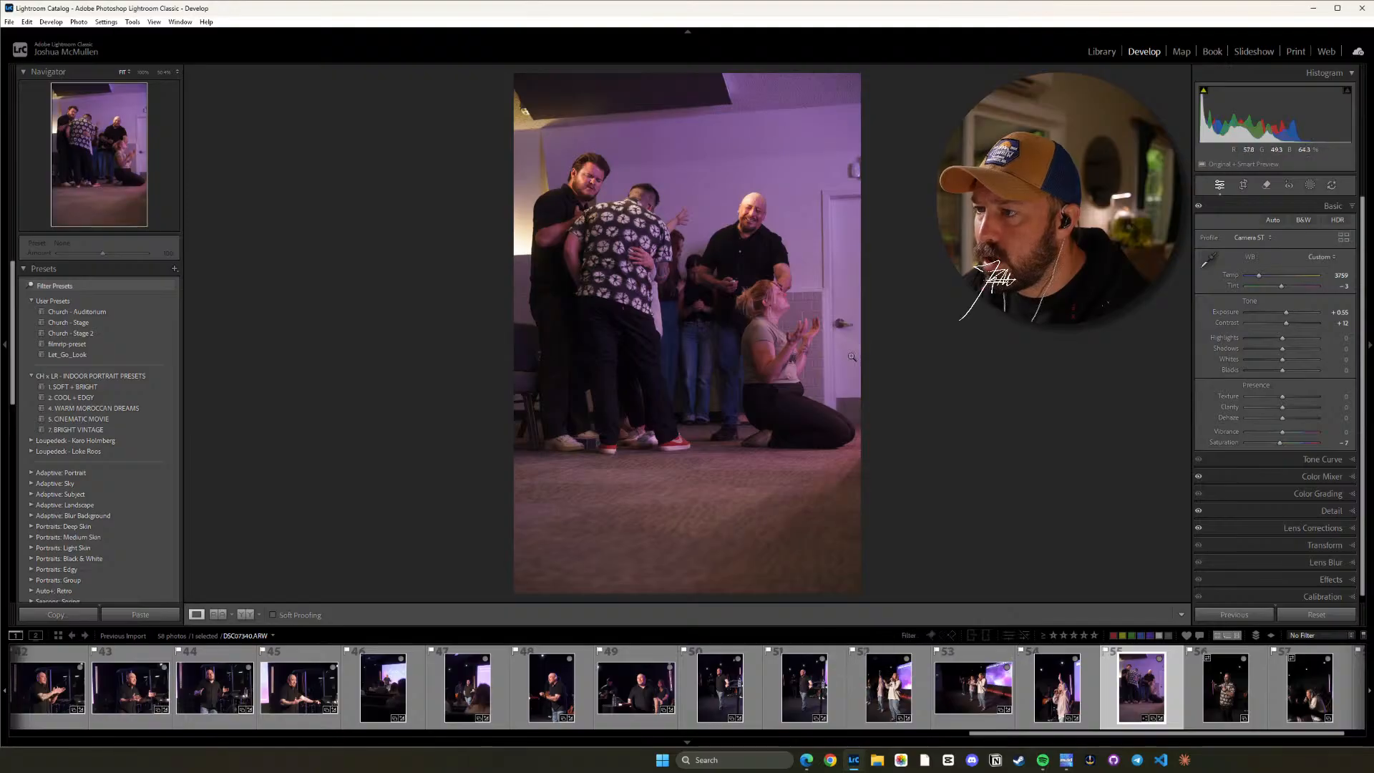
pyautogui.press('=')
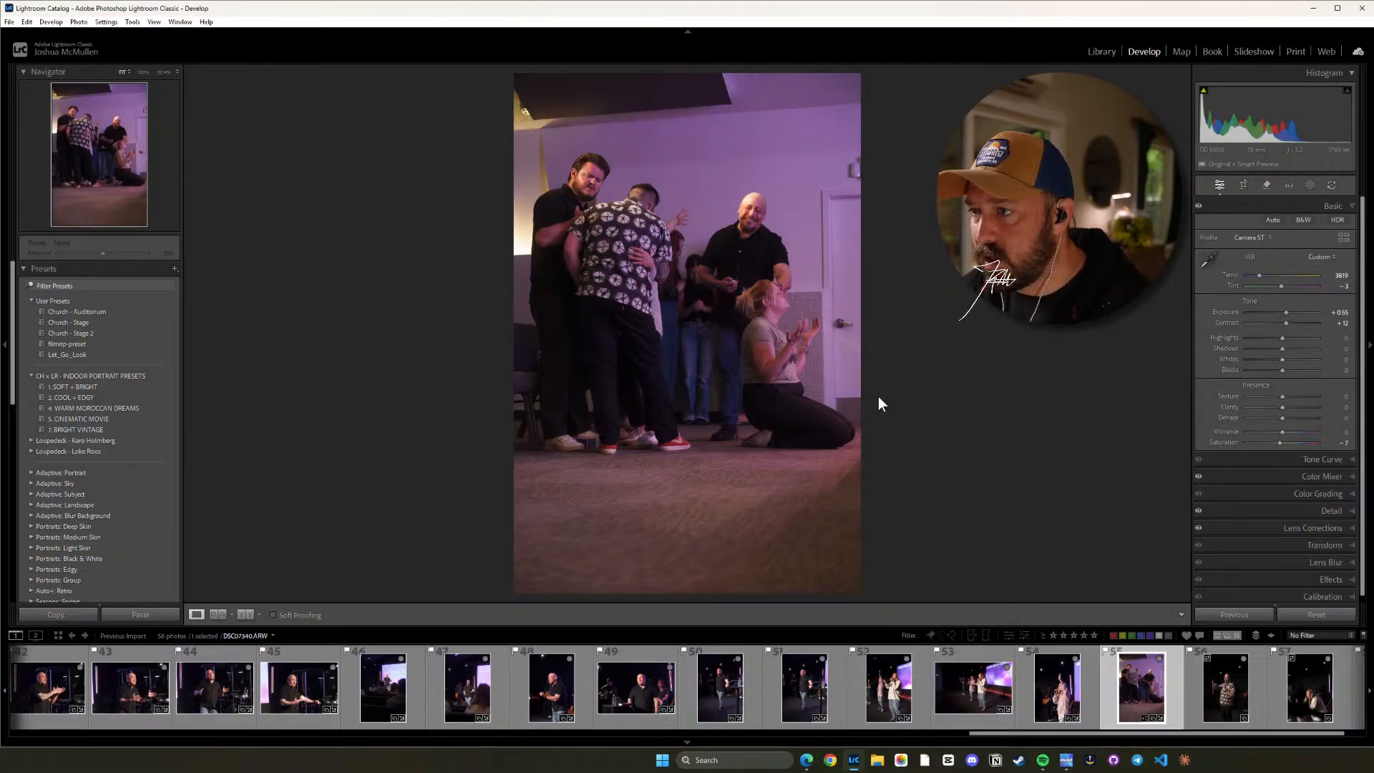
pyautogui.press('-')
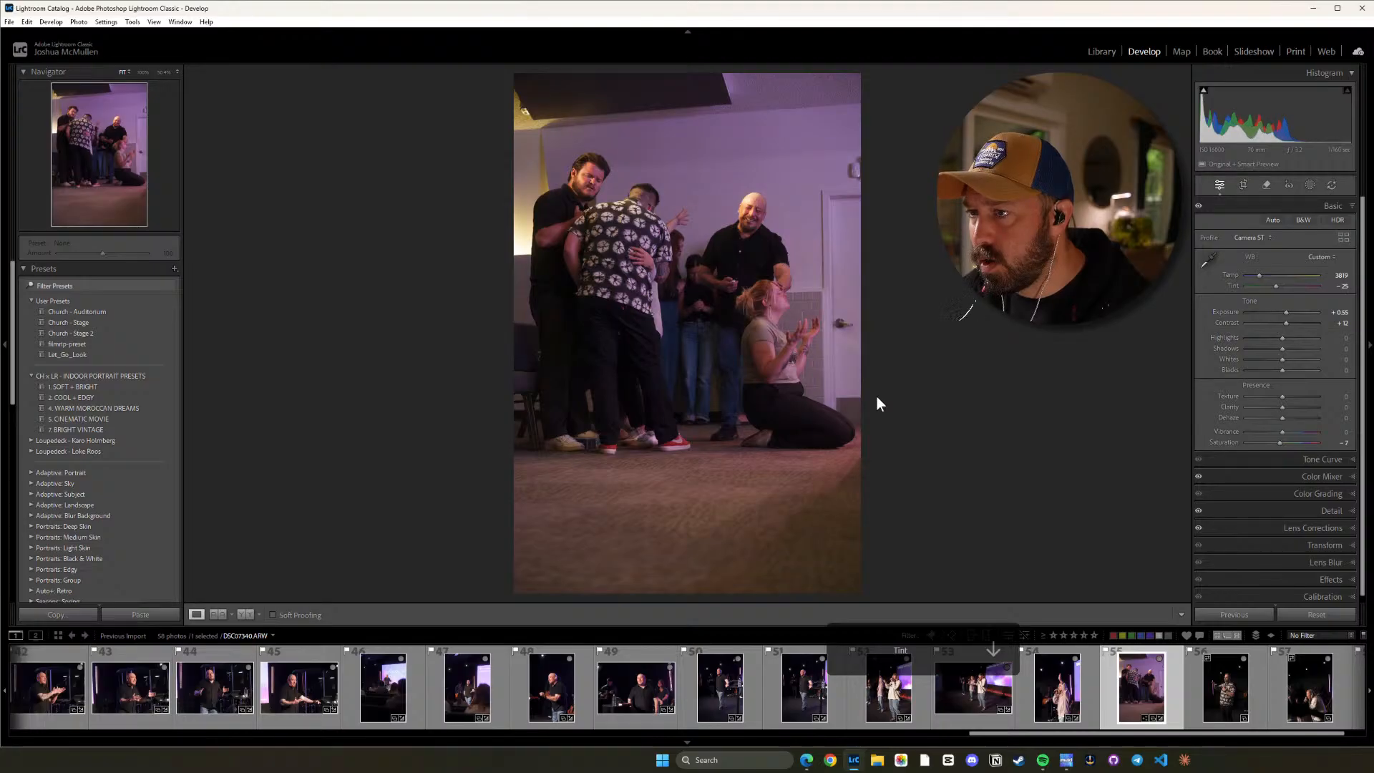
pyautogui.press('=')
pyautogui.press('-')
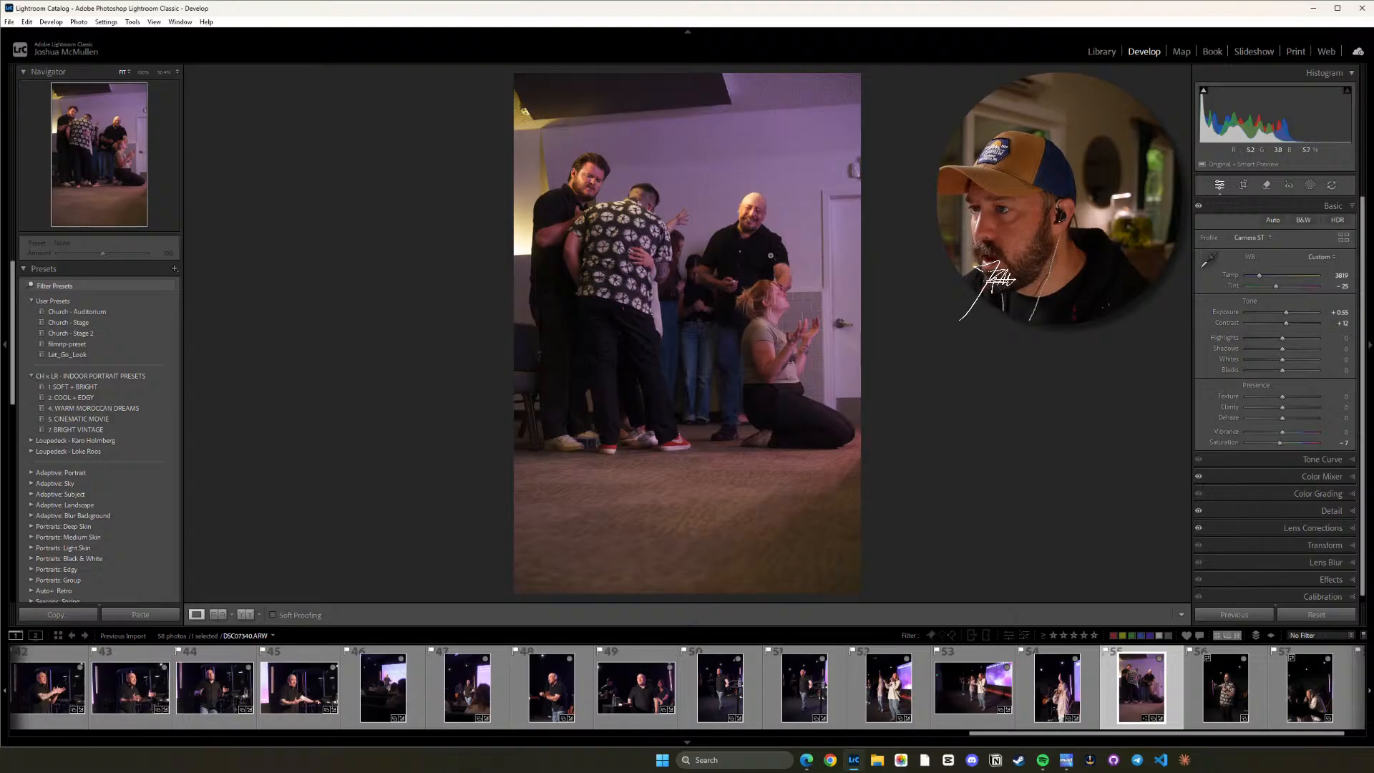
# Lower photo 55's Highlights to -7 and Whites to -19 while checking the bald man's face up close.
pyautogui.click(755, 207)
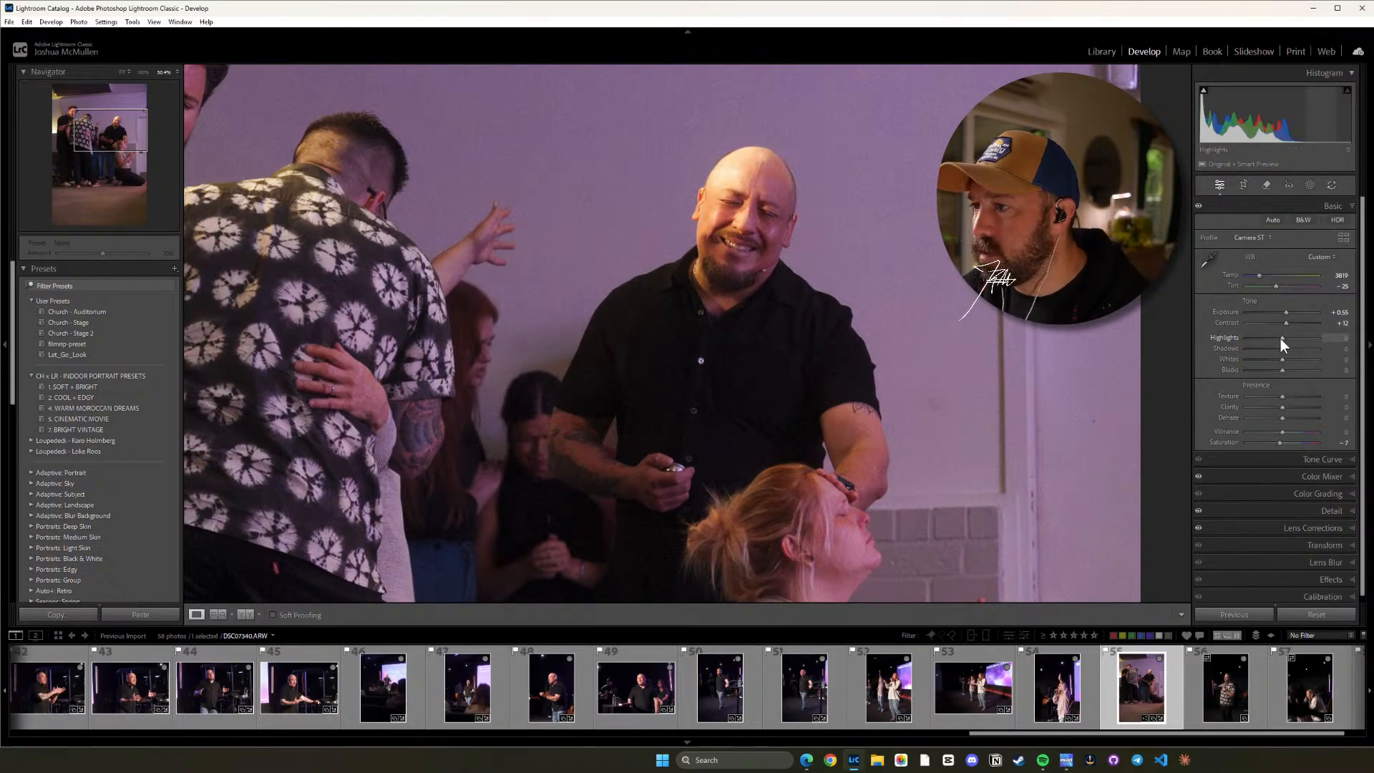
pyautogui.moveTo(1281, 338); pyautogui.dragTo(1277, 336)
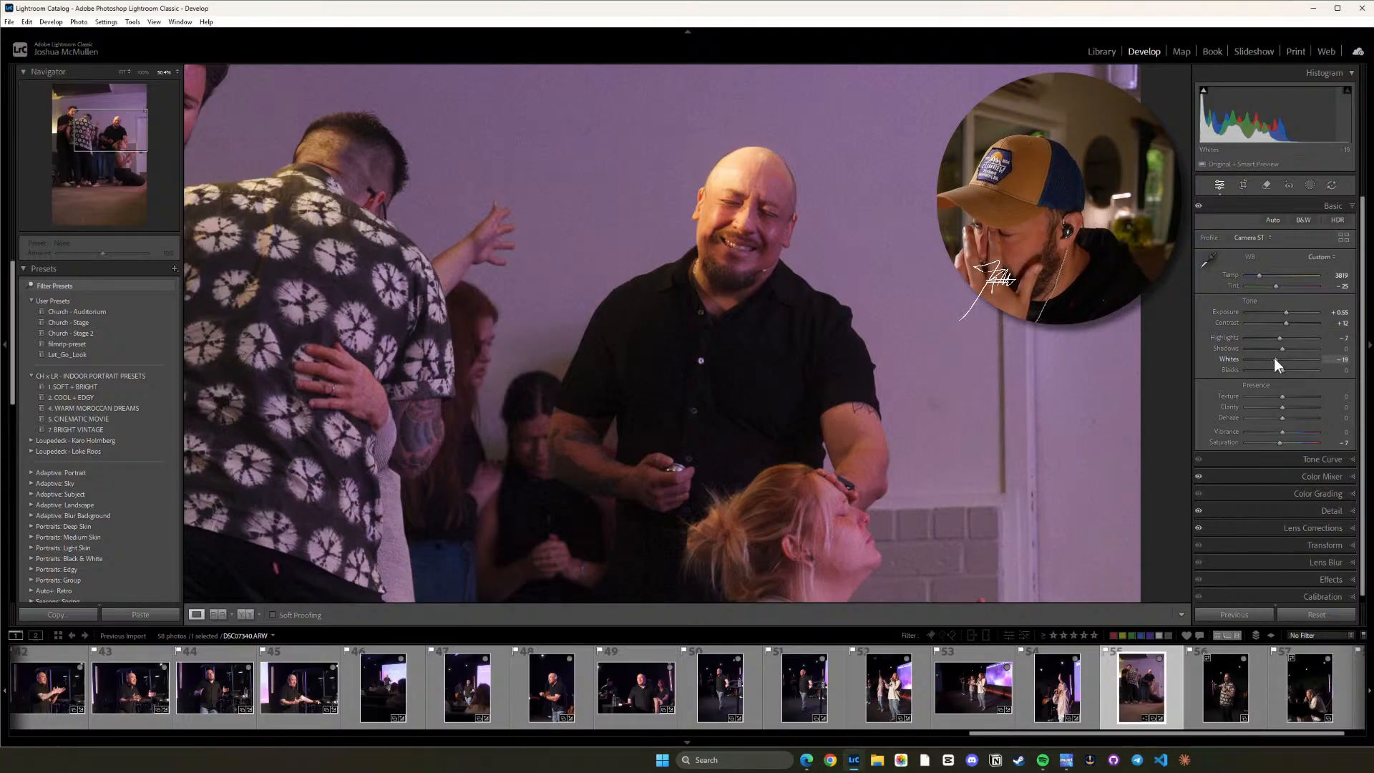
pyautogui.click(790, 247)
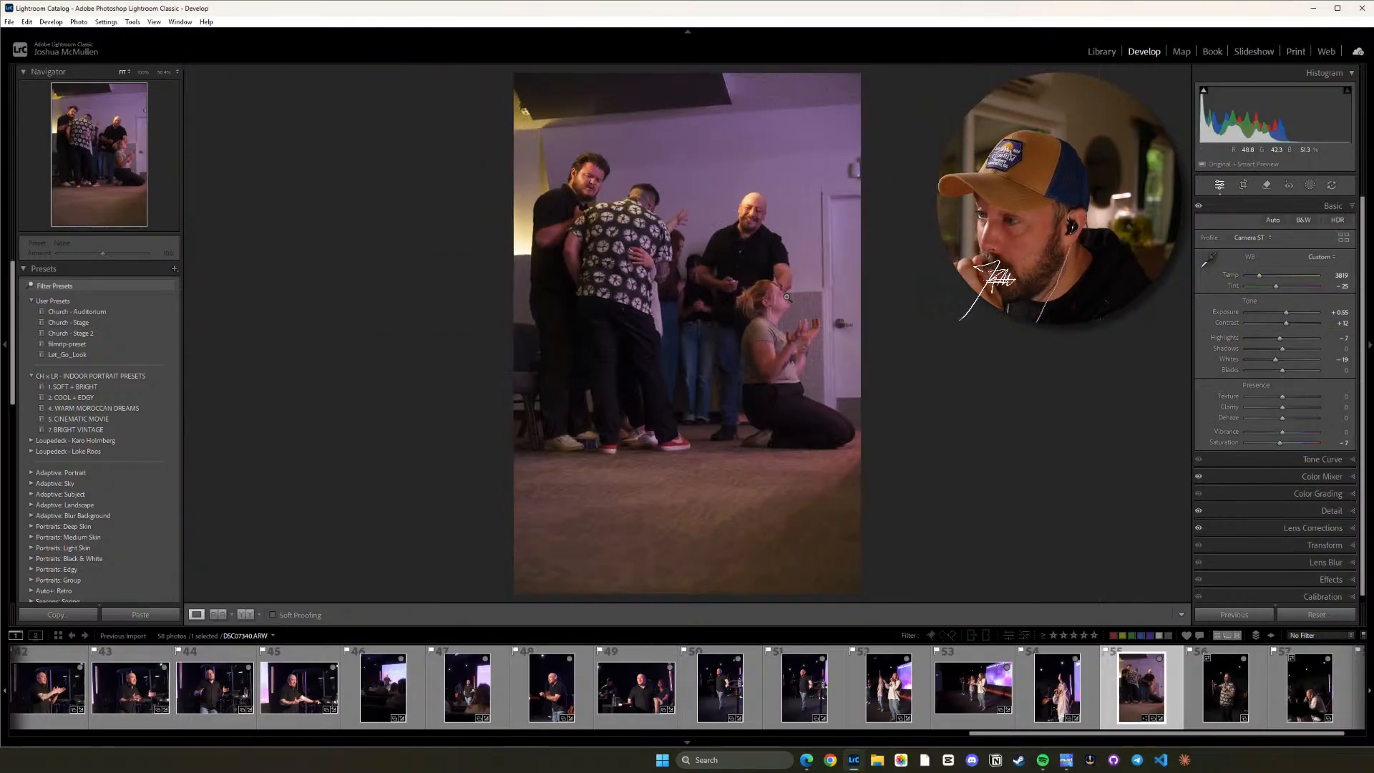
pyautogui.click(765, 208)
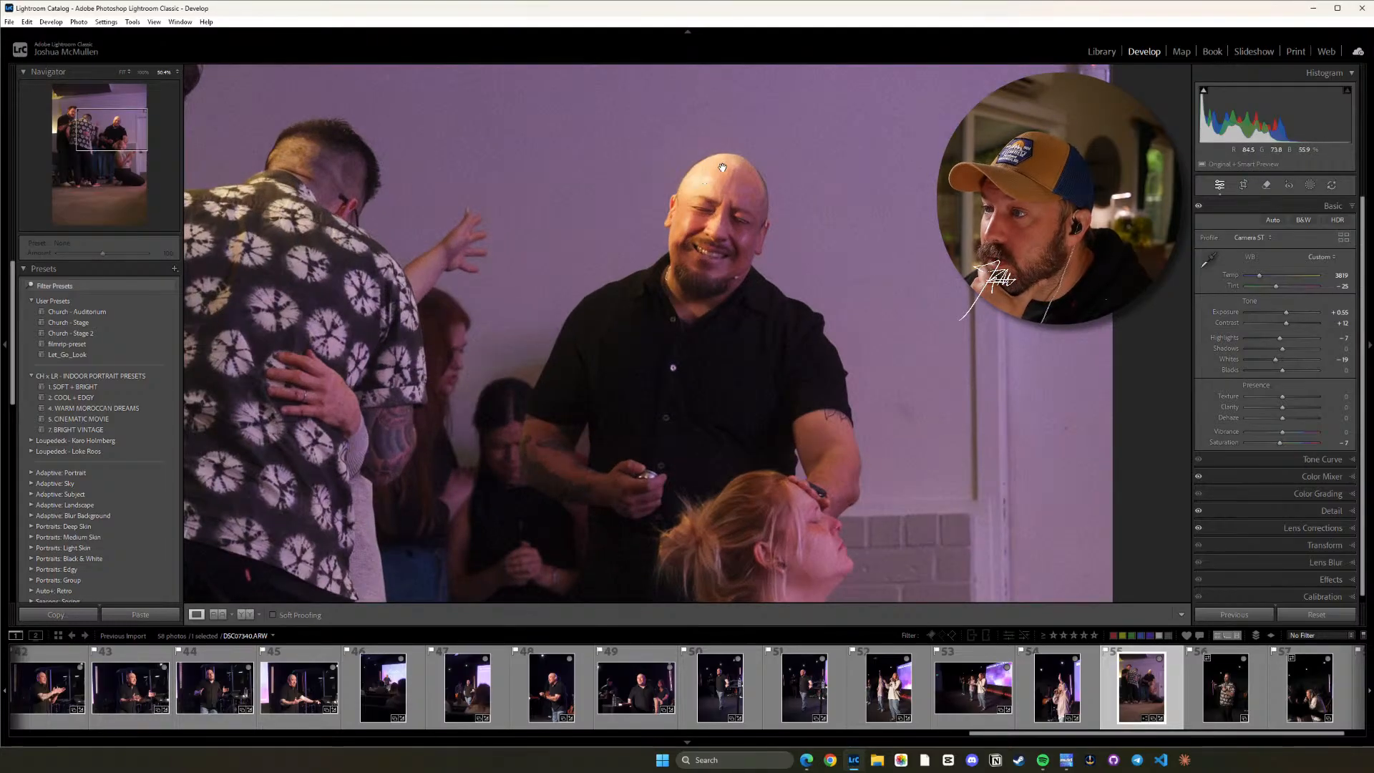
# Raise photo 55's Exposure to +1.20 while viewing the whole picture.
pyautogui.click(781, 325)
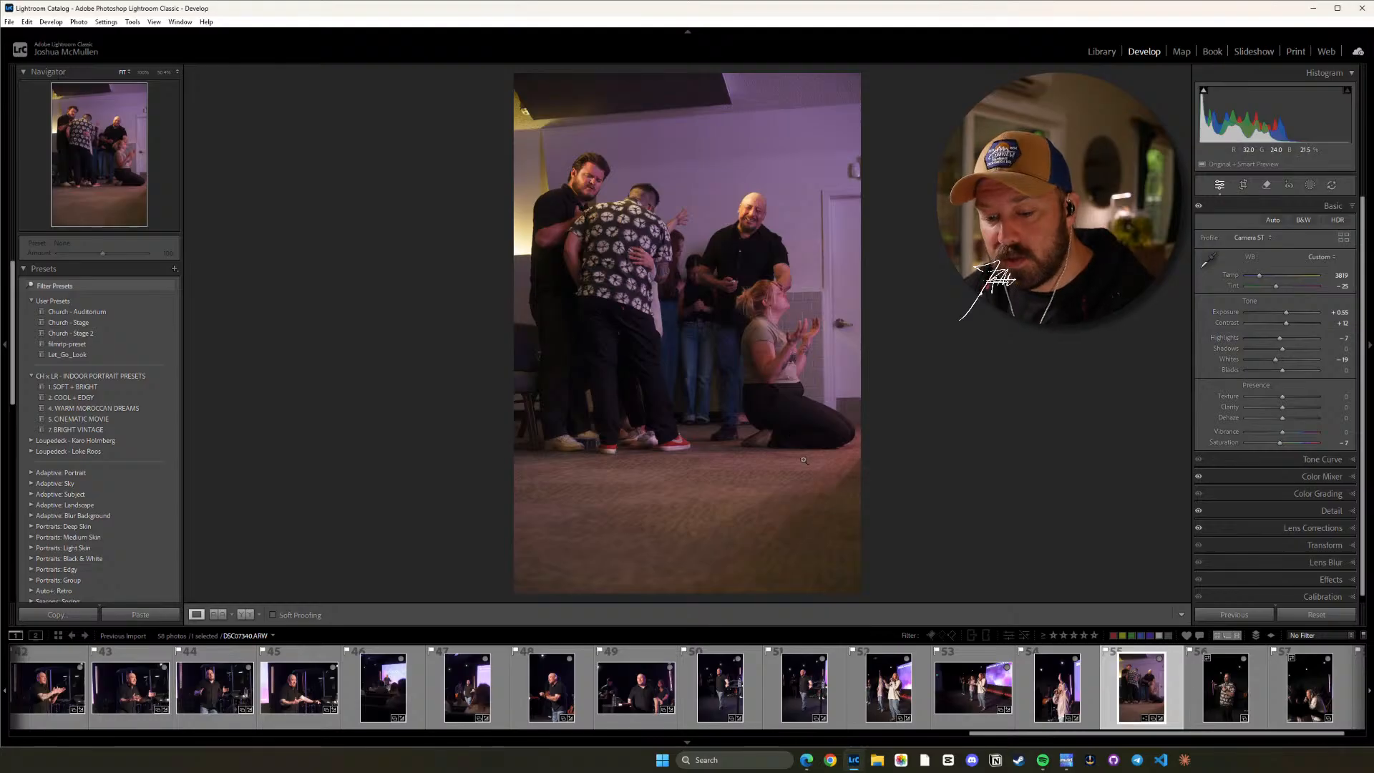
pyautogui.press('=')
pyautogui.press('=')
pyautogui.press('=')
pyautogui.press('=')
pyautogui.press('=')
pyautogui.press('=')
pyautogui.press('=')
pyautogui.press('=')
pyautogui.press('=')
pyautogui.press('=')
pyautogui.press('=')
pyautogui.press('=')
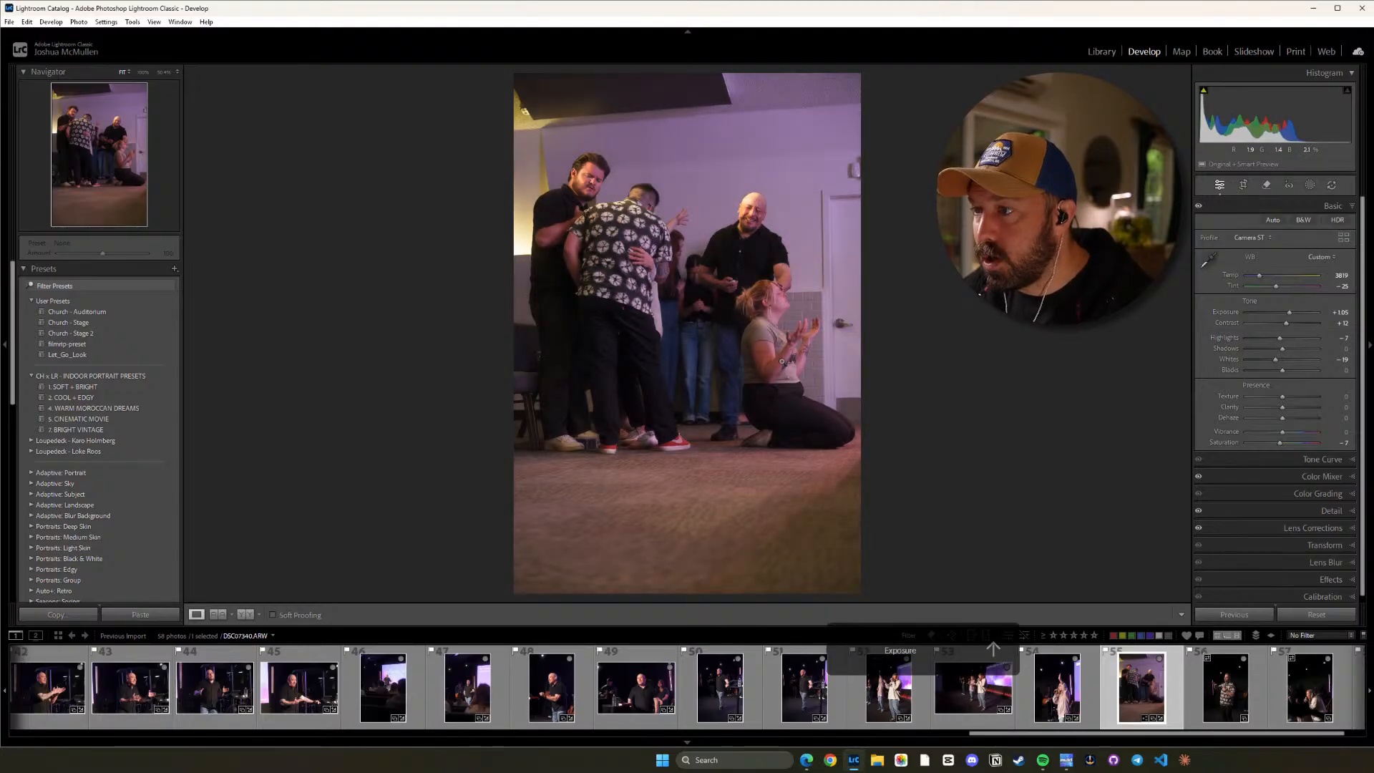
pyautogui.press('=')
pyautogui.press('=')
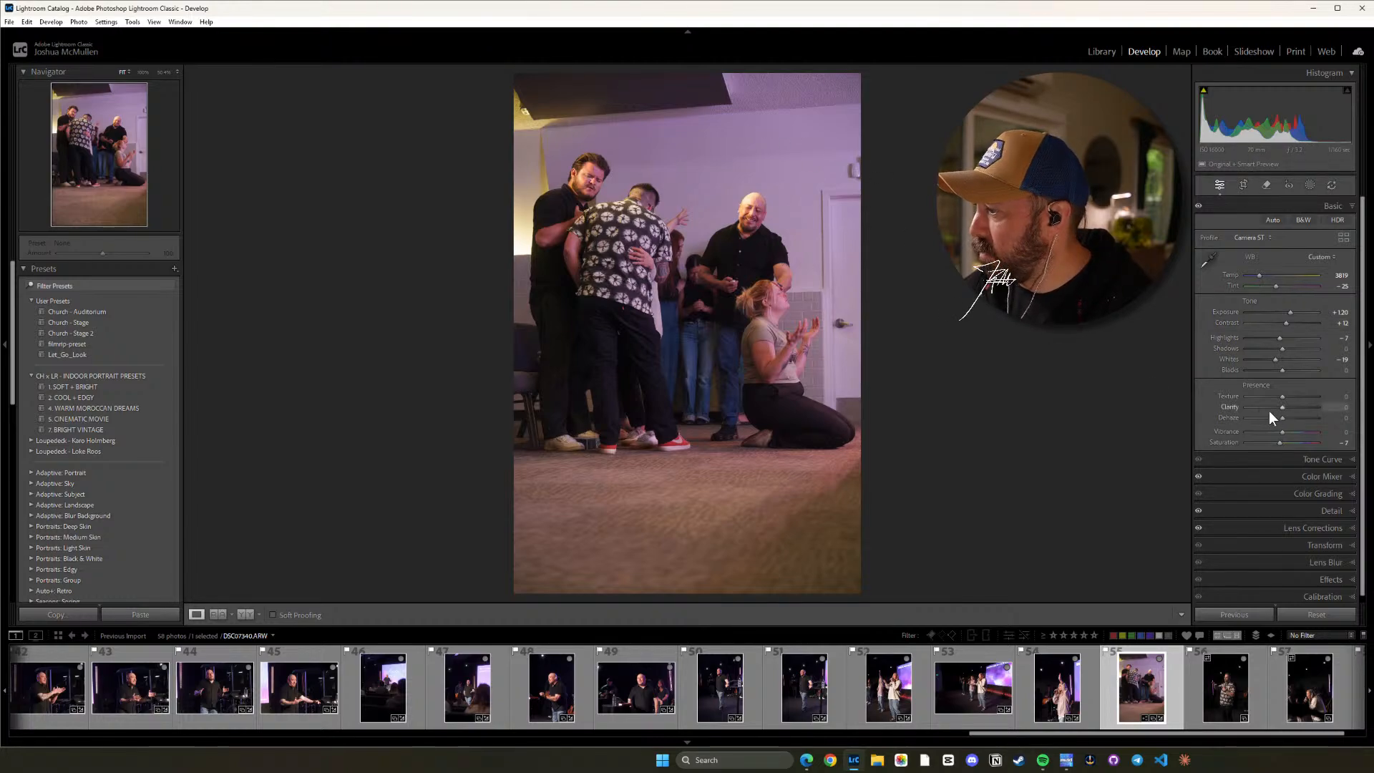
# Set photo 55's Purple saturation in the Color Mixer to -9 and check the skin tones up close.
pyautogui.click(1338, 476)
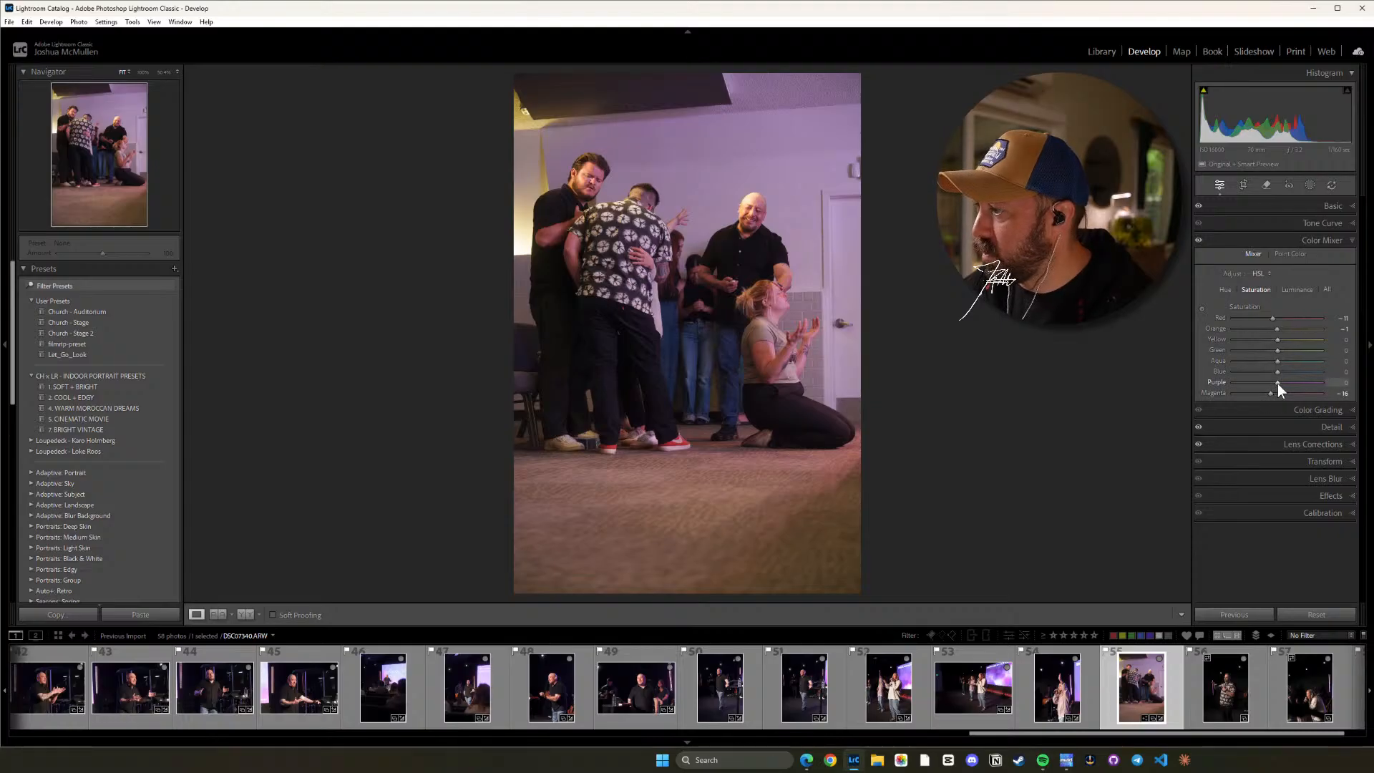
pyautogui.moveTo(1277, 384); pyautogui.dragTo(1273, 382)
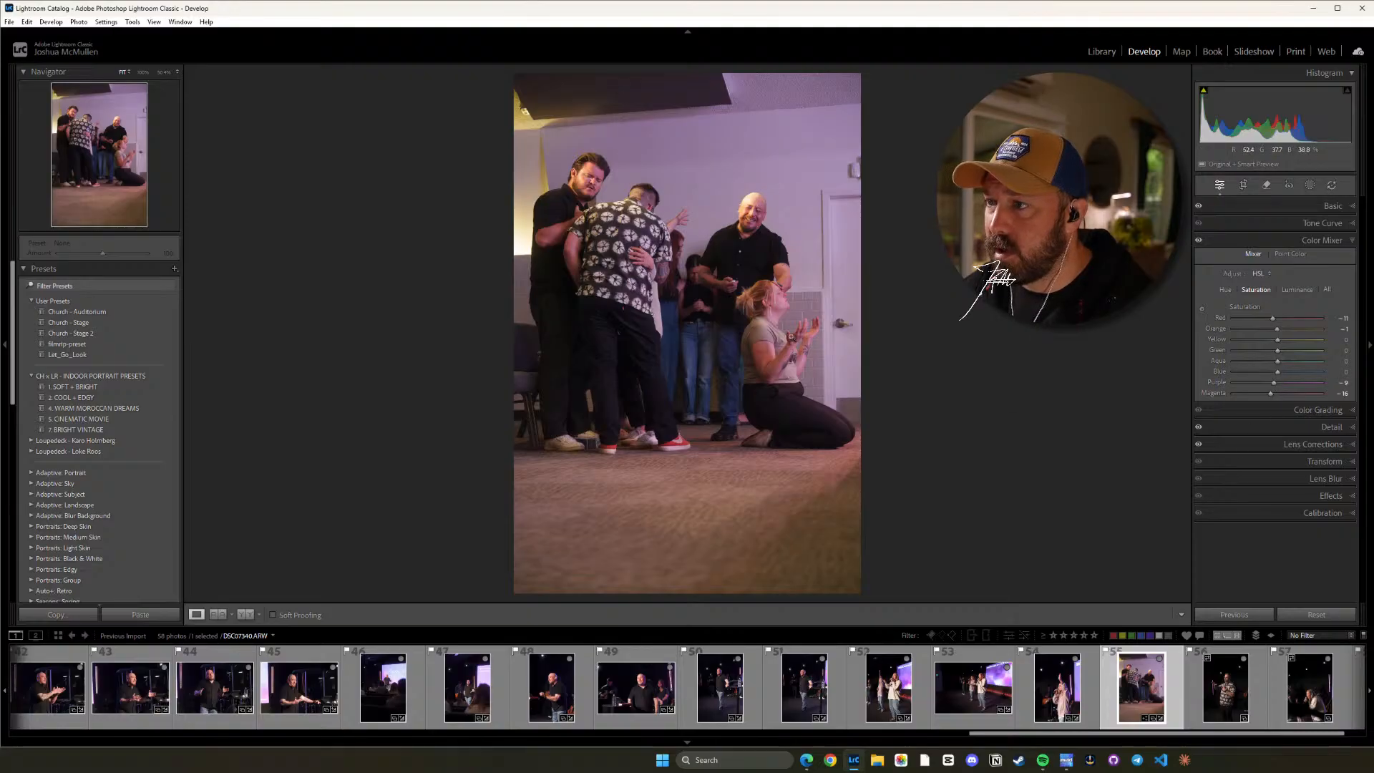
pyautogui.click(787, 332)
pyautogui.moveTo(743, 169); pyautogui.dragTo(797, 369)
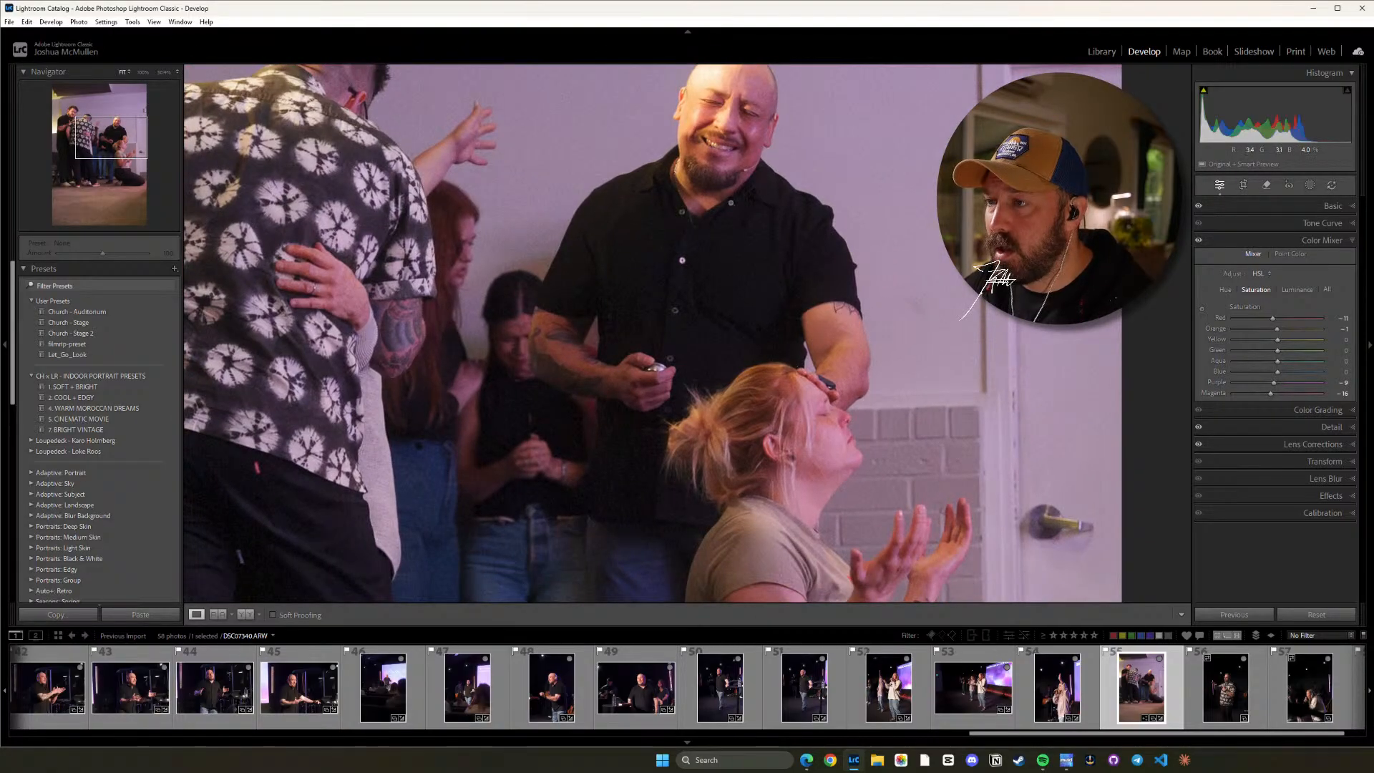
pyautogui.click(798, 369)
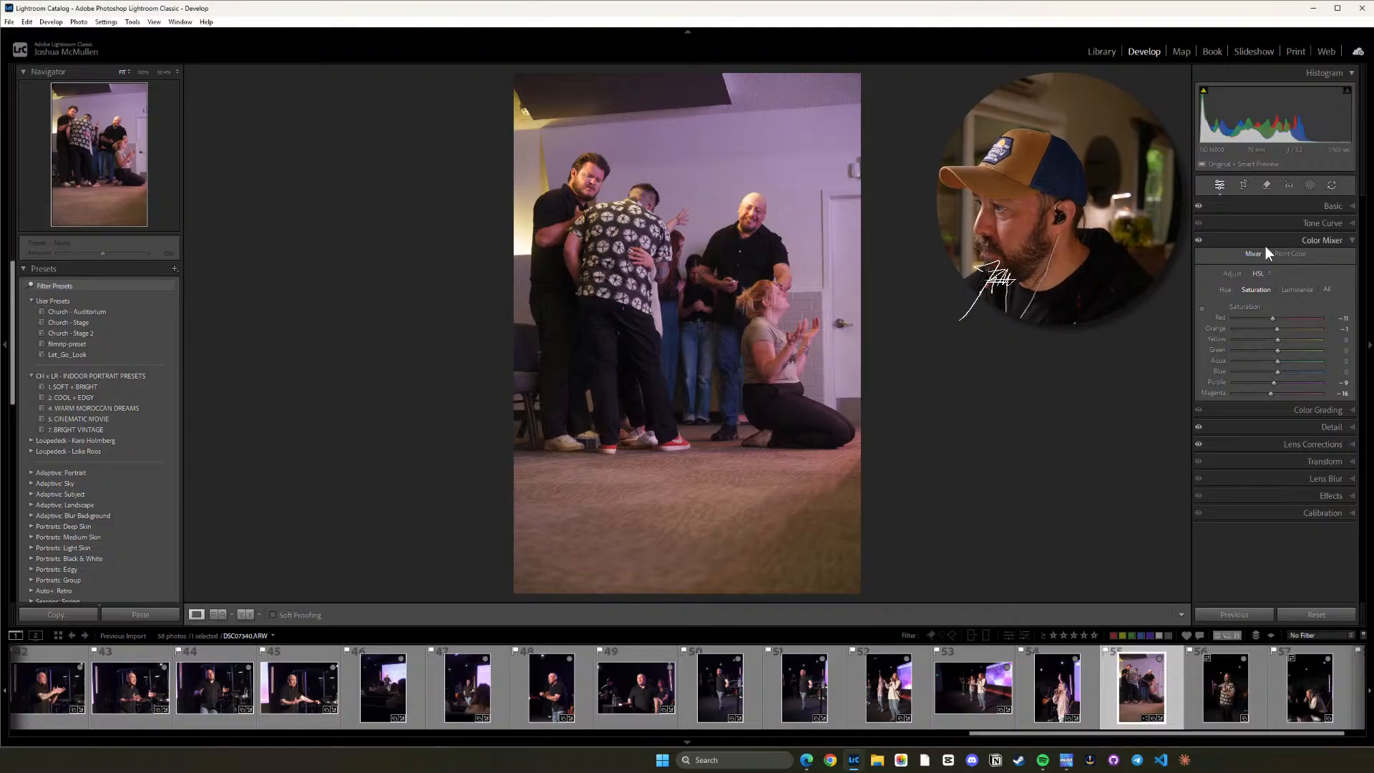
# Add a tilted radial gradient mask over the bright upper-left wall in photo 55 and set its Highlights to -16.
pyautogui.click(1308, 186)
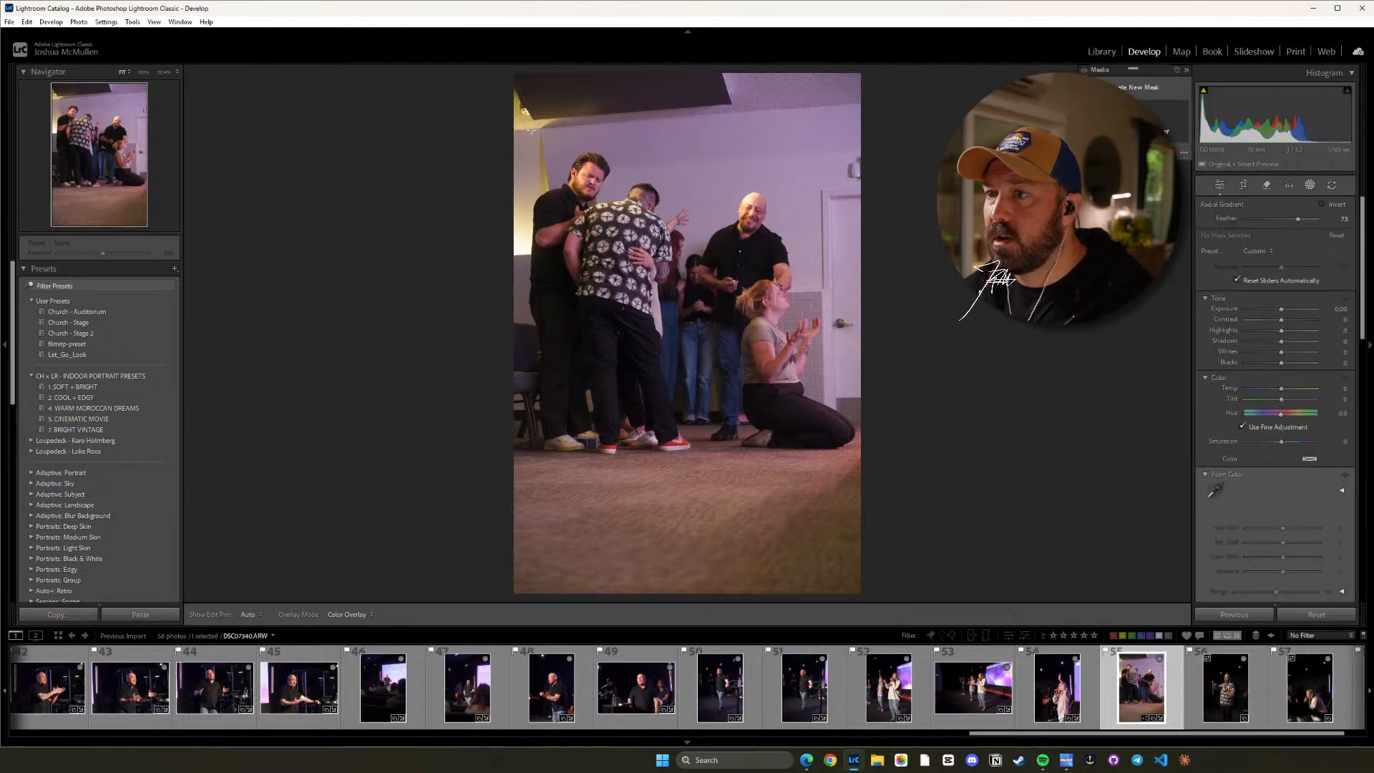
pyautogui.moveTo(531, 132); pyautogui.dragTo(756, 272)
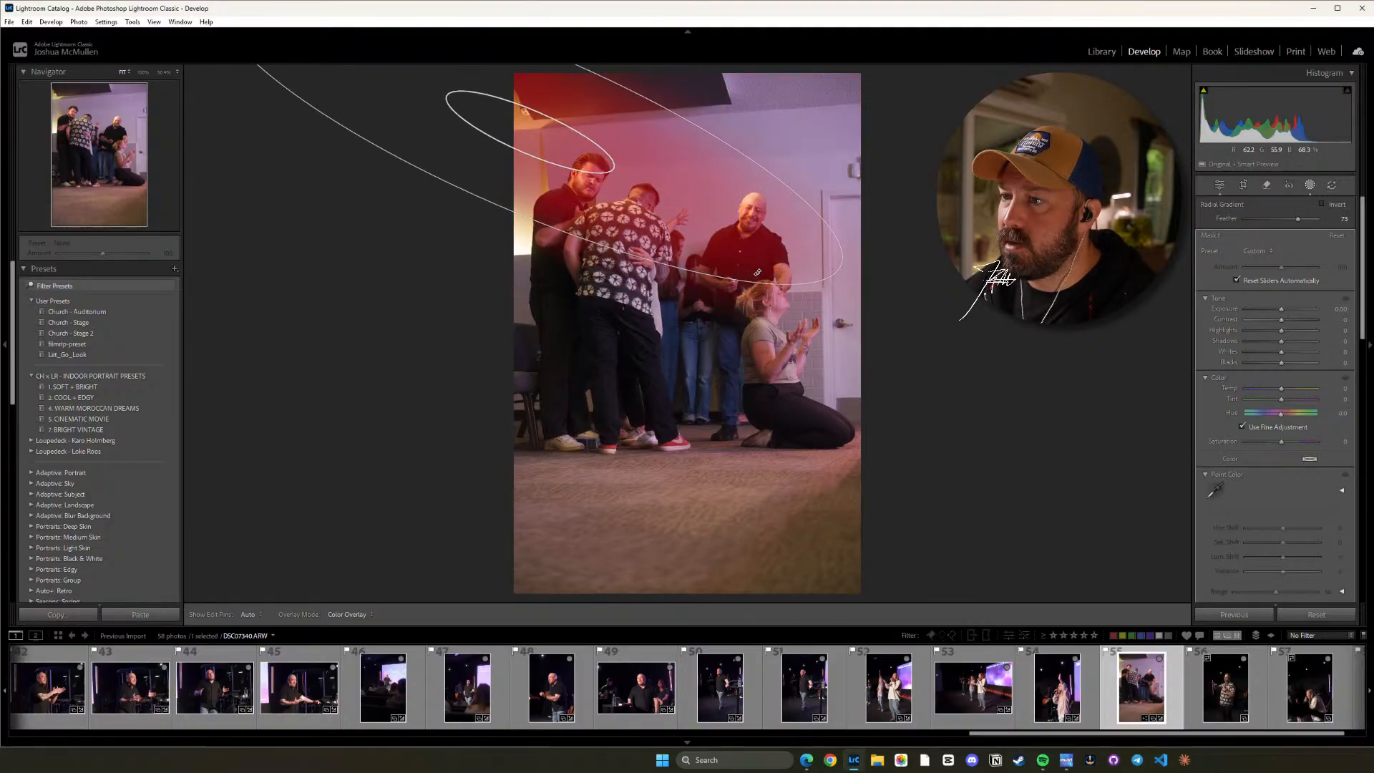
pyautogui.moveTo(604, 152)
pyautogui.mouseDown()
pyautogui.moveTo(602, 135)
pyautogui.moveTo(591, 146)
pyautogui.mouseUp()
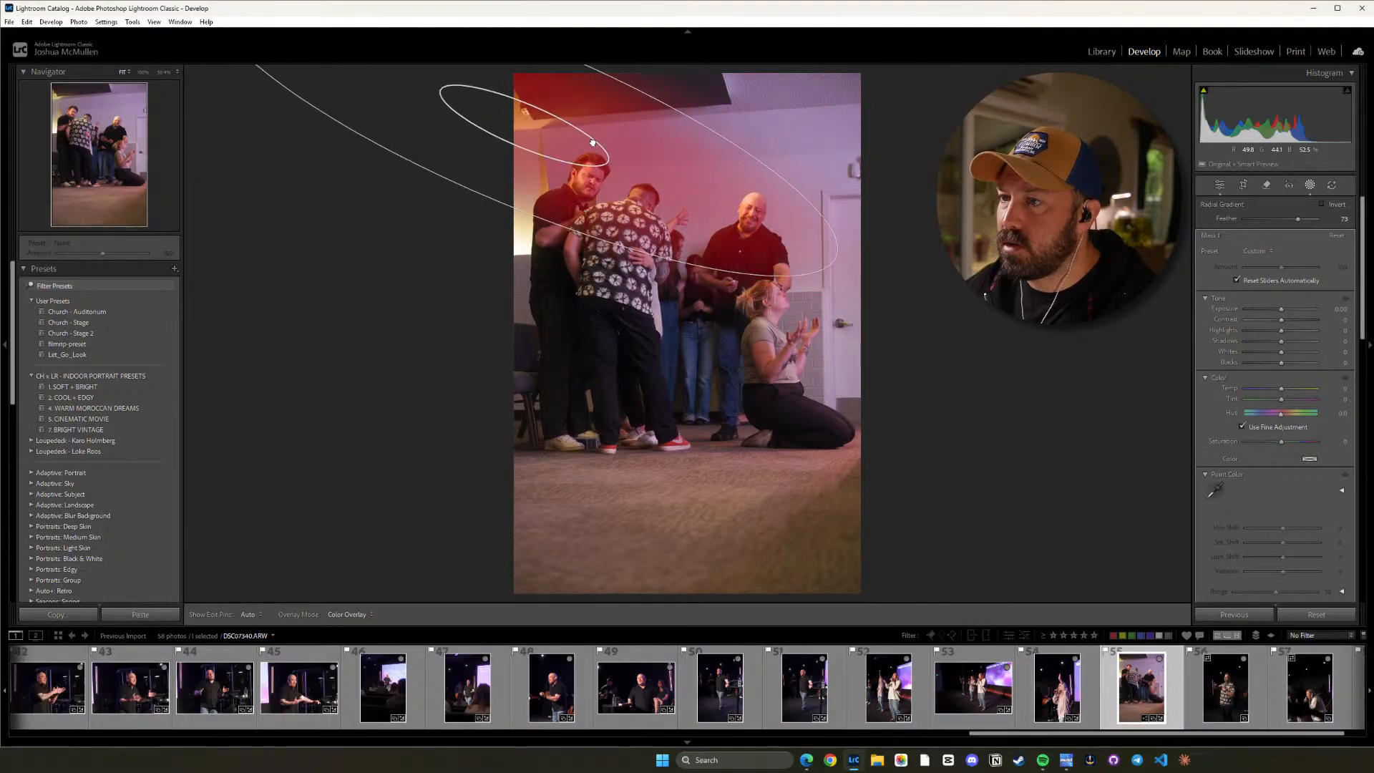
pyautogui.moveTo(509, 207); pyautogui.dragTo(507, 206)
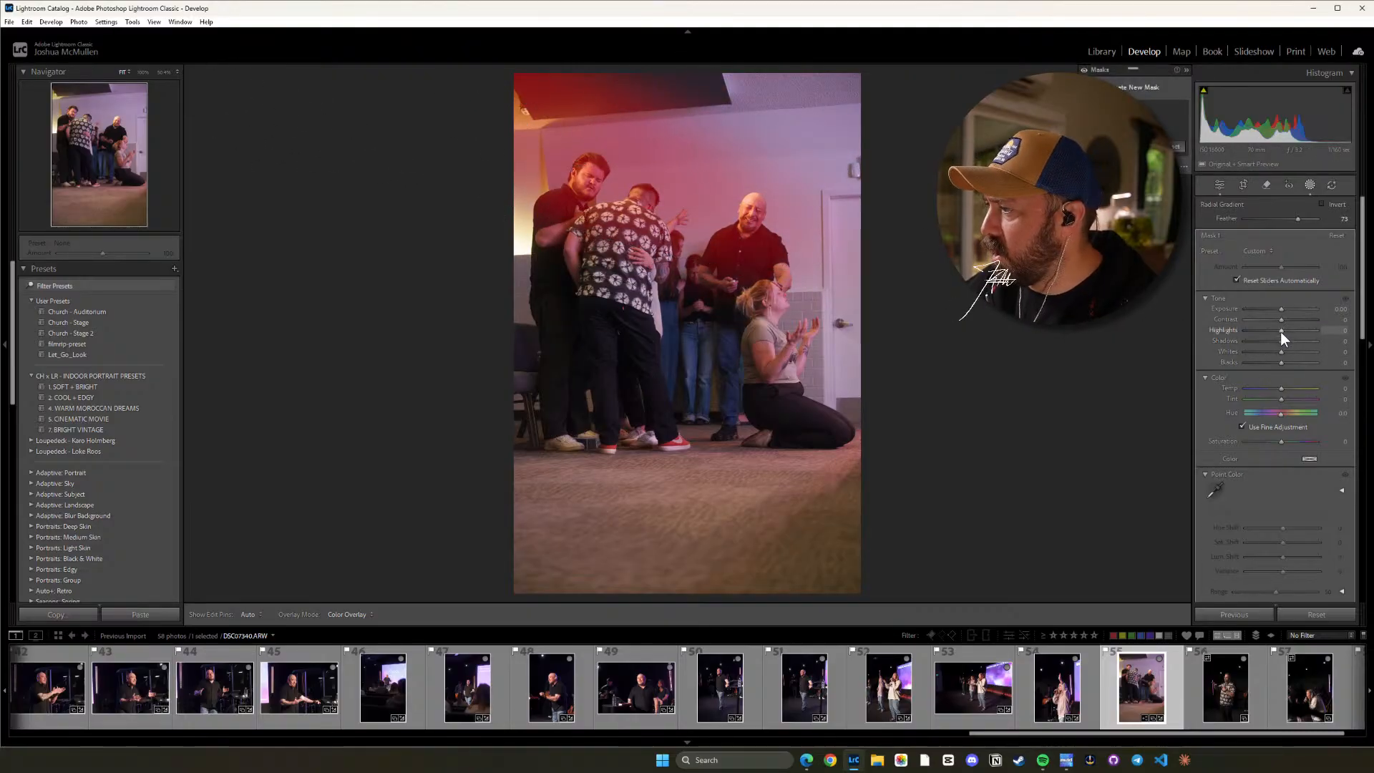
pyautogui.moveTo(1281, 332)
pyautogui.mouseDown()
pyautogui.moveTo(1265, 328)
pyautogui.moveTo(1295, 332)
pyautogui.moveTo(1275, 332)
pyautogui.mouseUp()
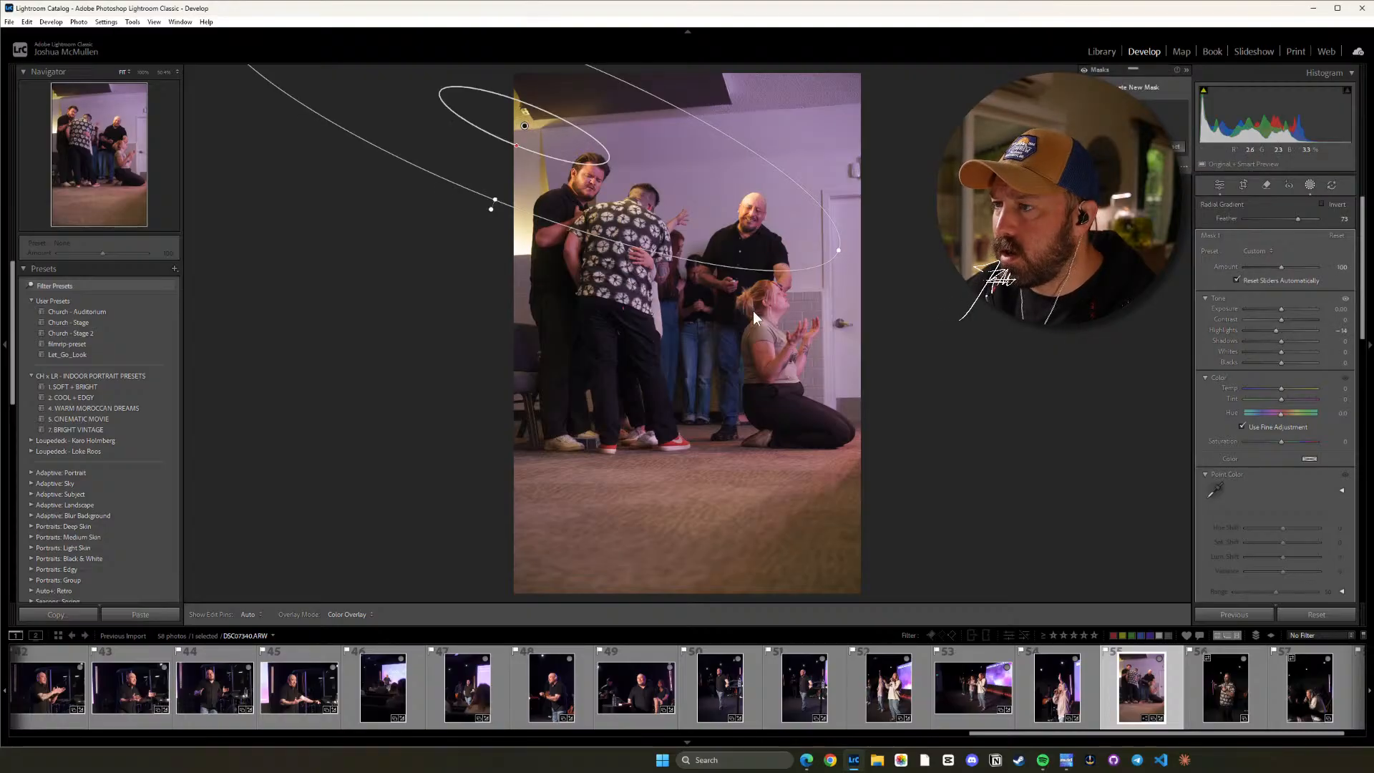
pyautogui.click(986, 316)
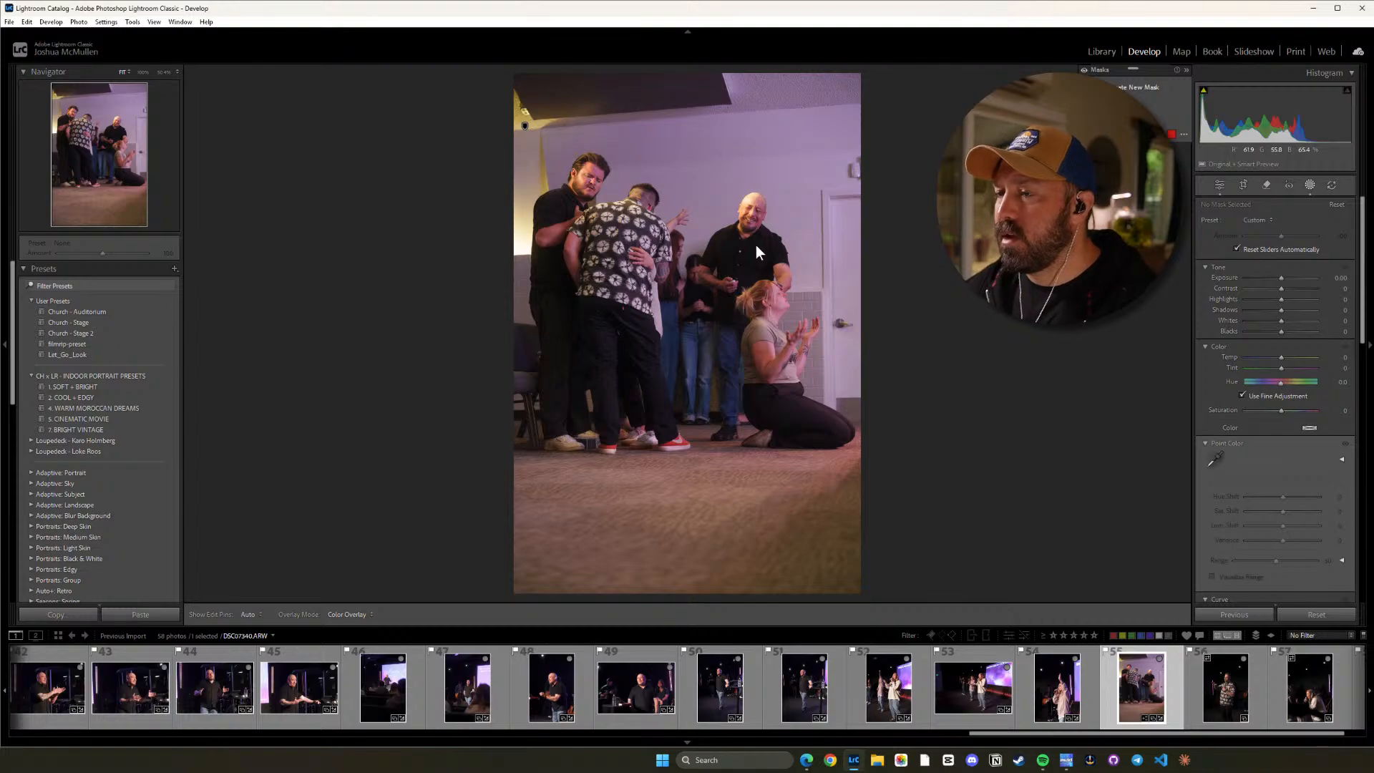
pyautogui.click(1219, 184)
# Inspect the men's faces in photo 55 up close and lower its global Highlights to -16.
pyautogui.click(711, 219)
pyautogui.click(806, 304)
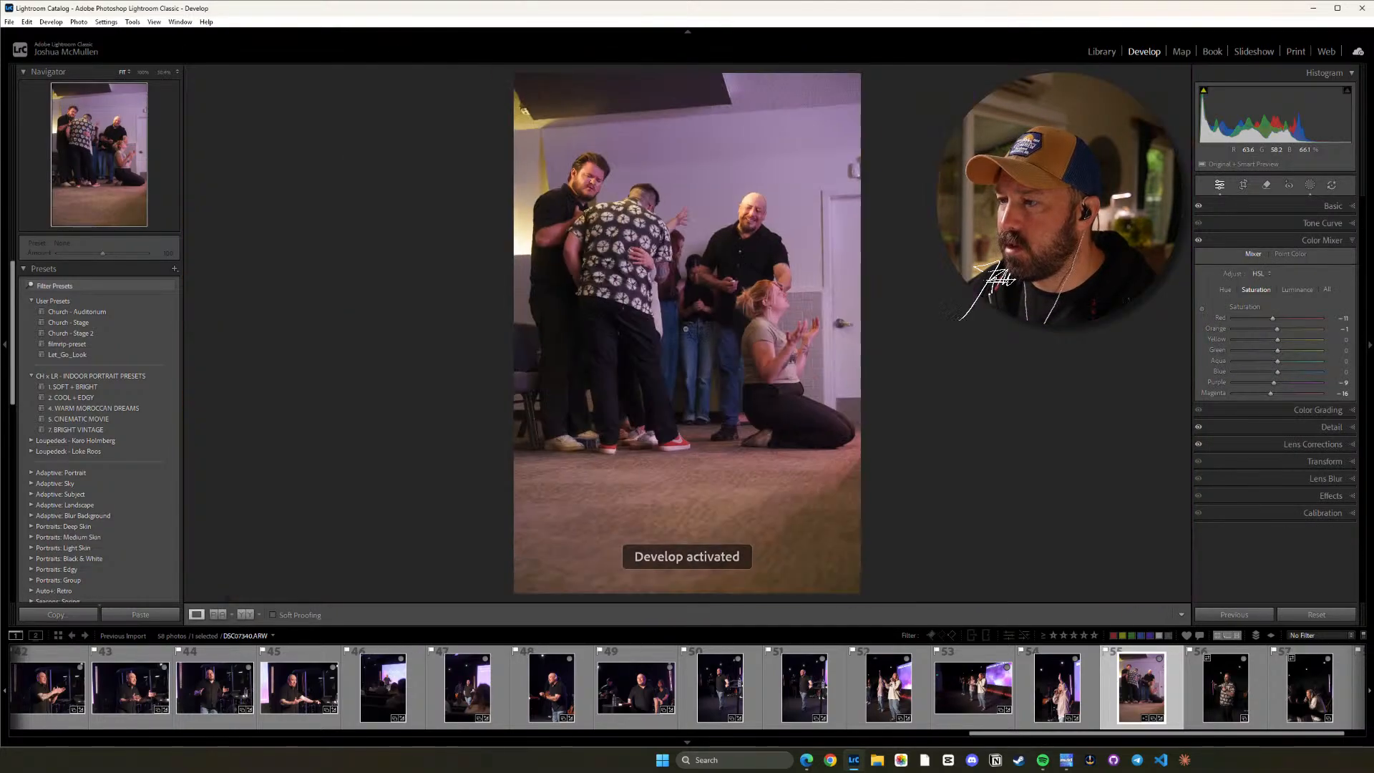
pyautogui.click(840, 269)
pyautogui.moveTo(840, 270); pyautogui.dragTo(990, 386)
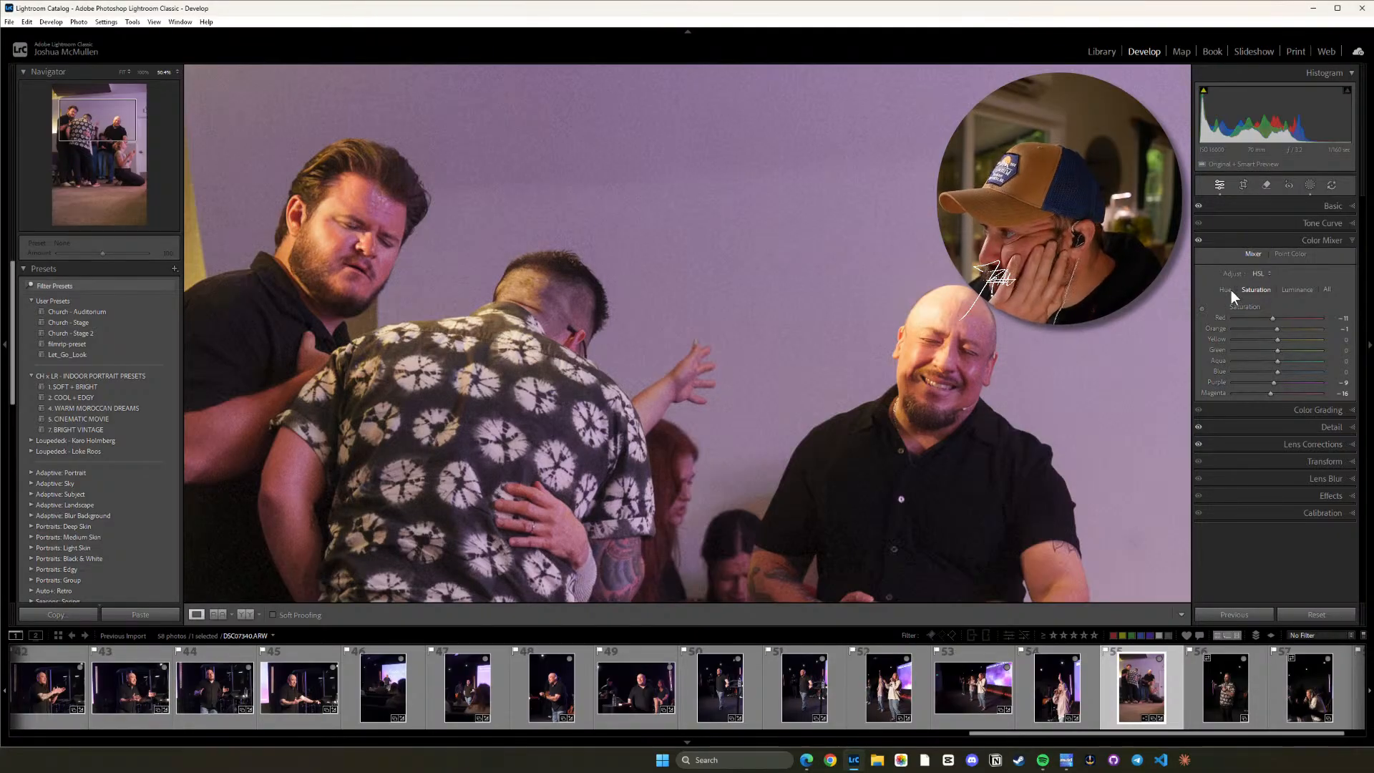
pyautogui.click(1332, 206)
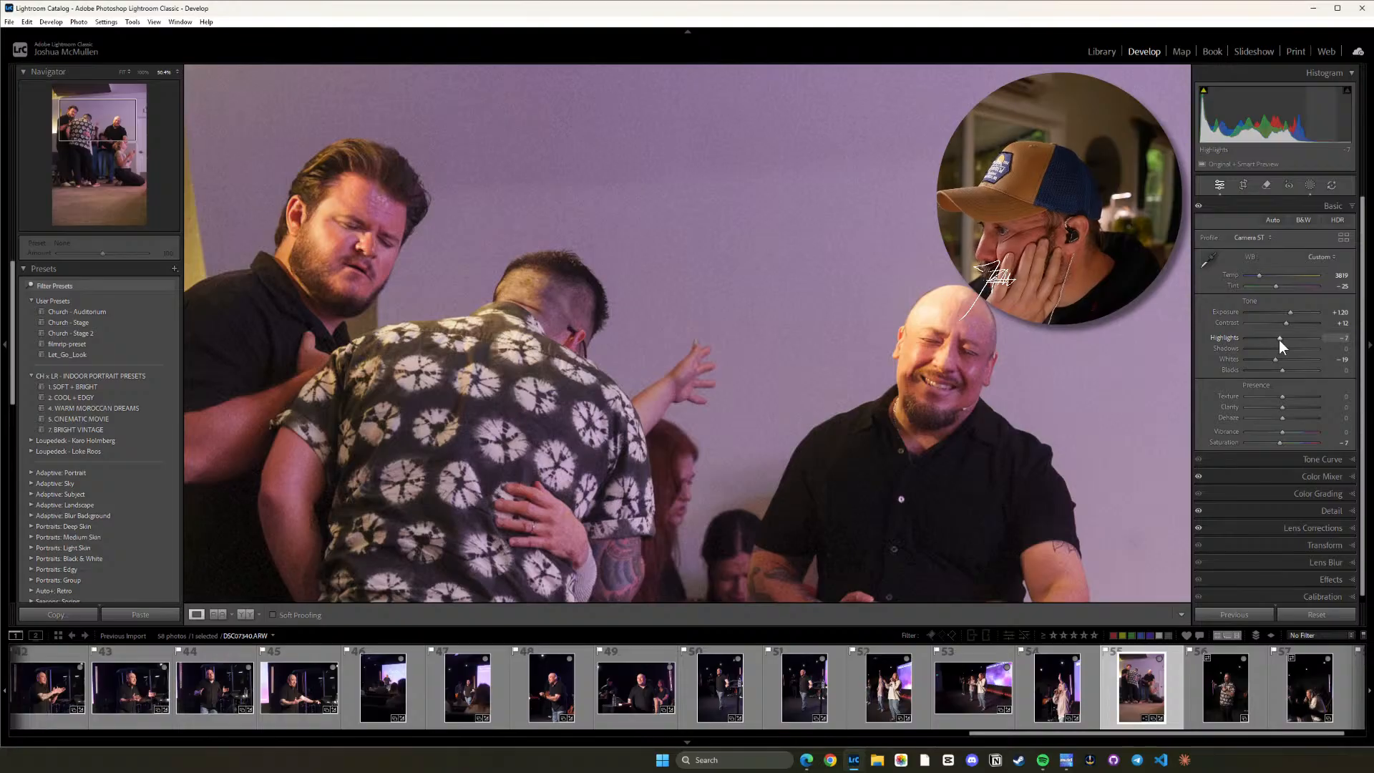
pyautogui.moveTo(1279, 340); pyautogui.dragTo(1275, 337)
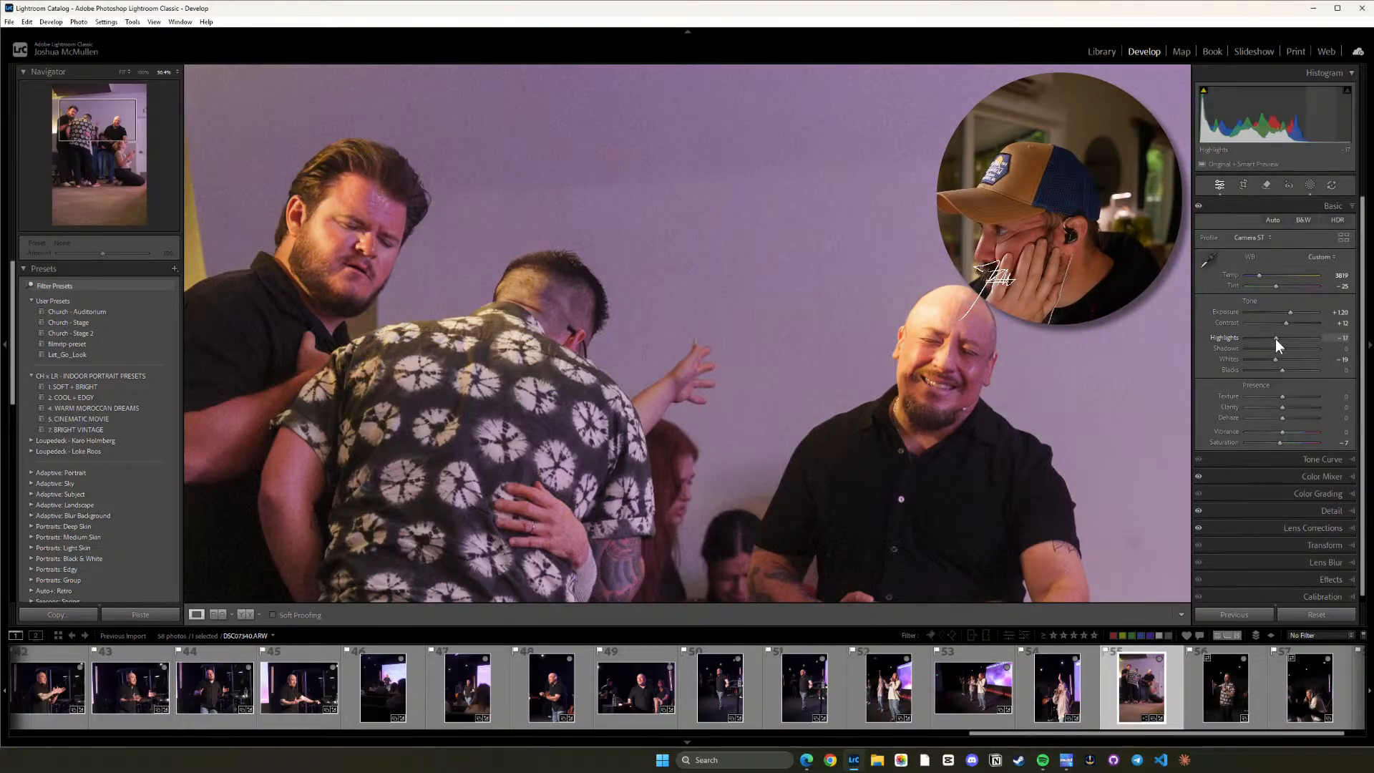
pyautogui.click(916, 463)
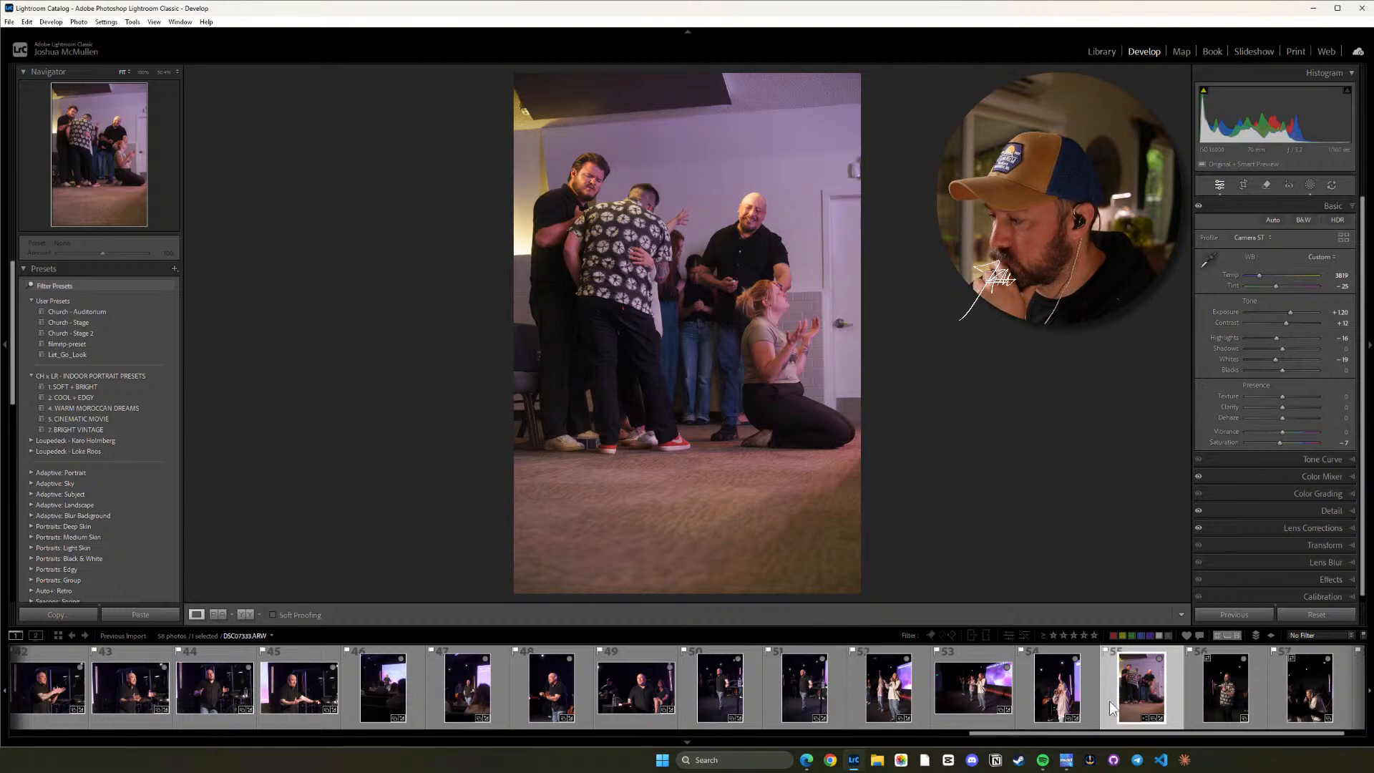
# Copy the develop settings from photo 51, the bald speaker on stage, and paste them onto photo 56.
pyautogui.click(1195, 691)
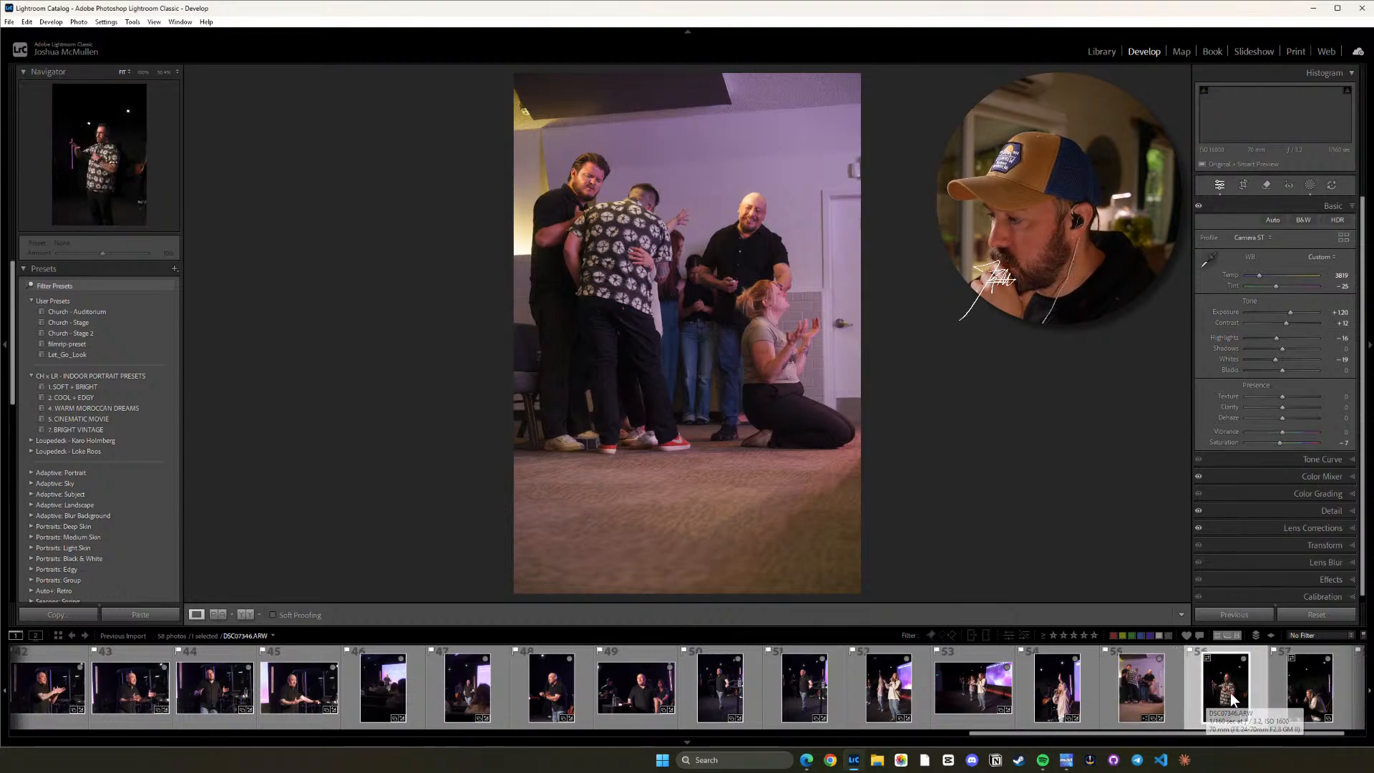
pyautogui.click(802, 693)
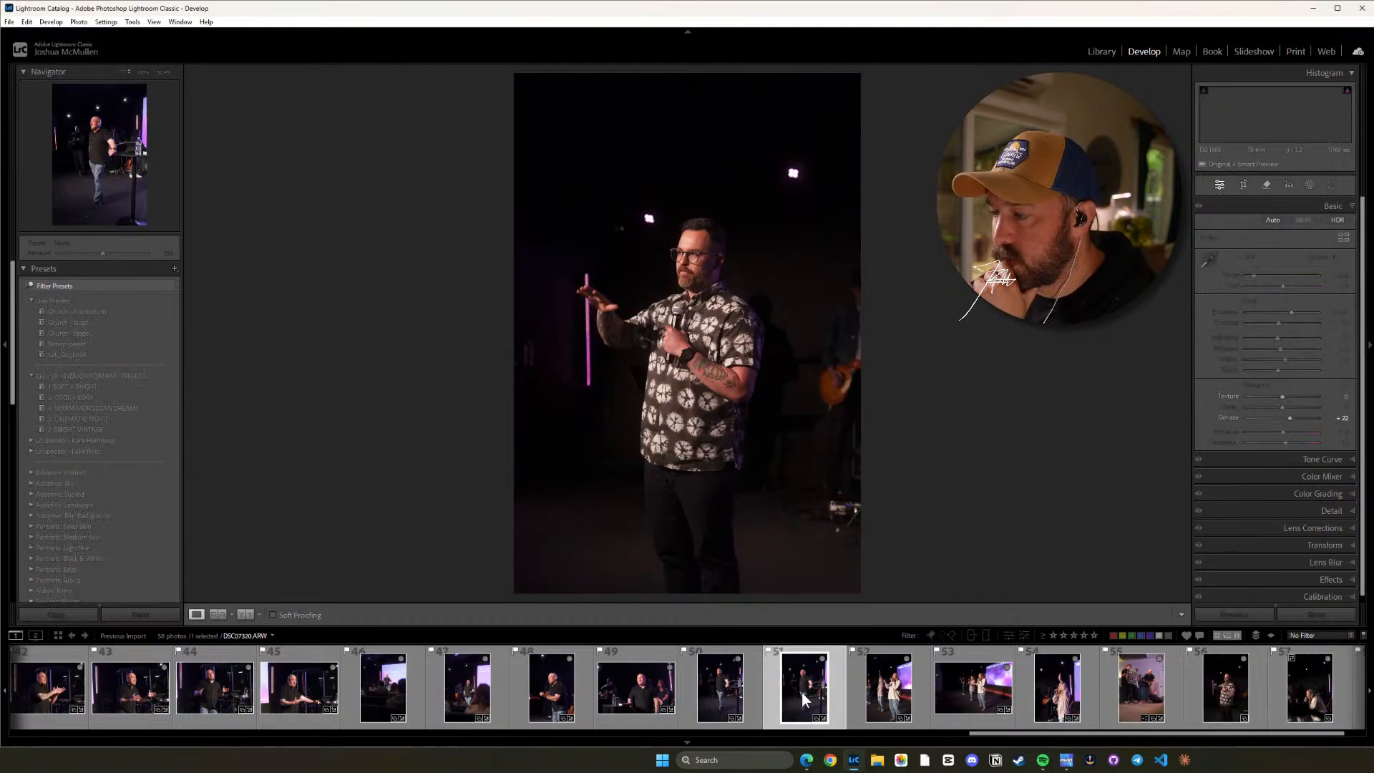
pyautogui.hotkey('ctrl', 'shift', 'c')
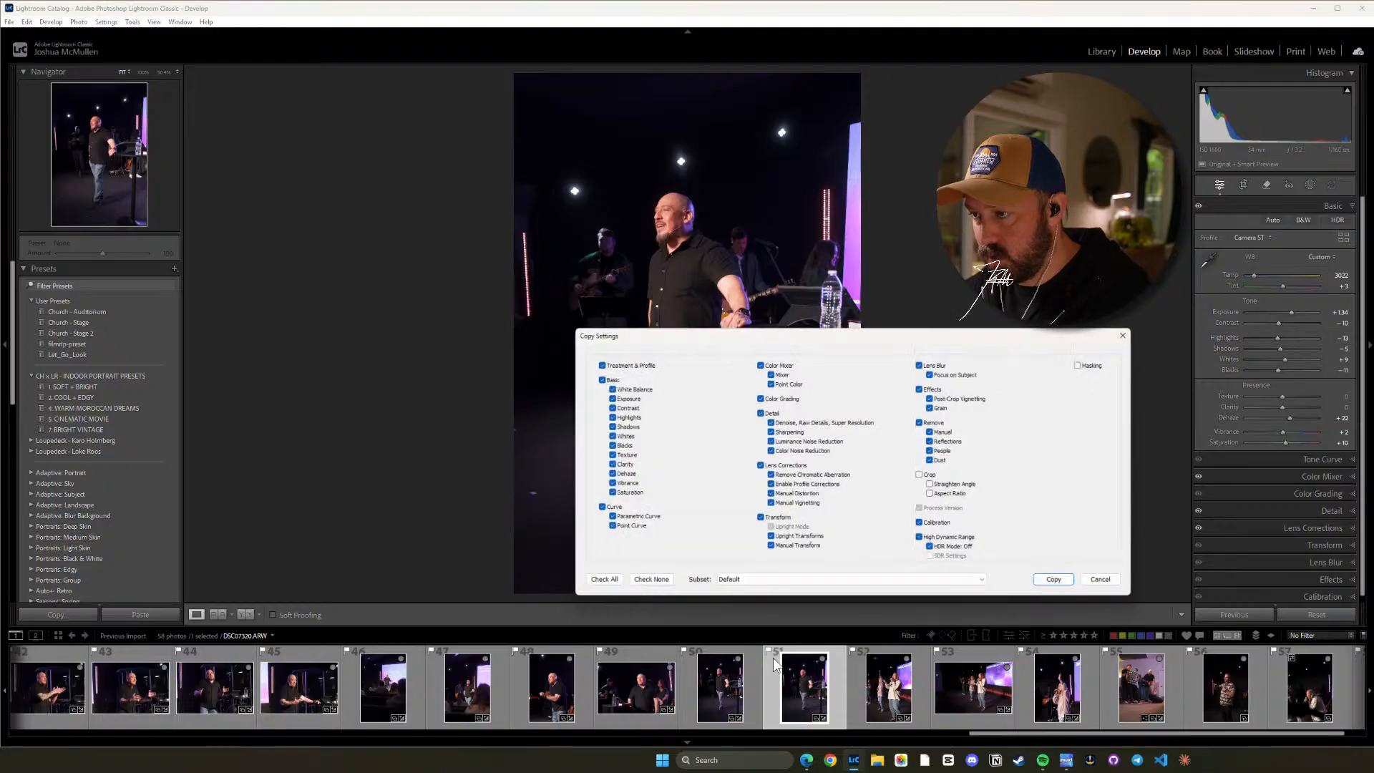
pyautogui.click(1061, 586)
pyautogui.click(1221, 688)
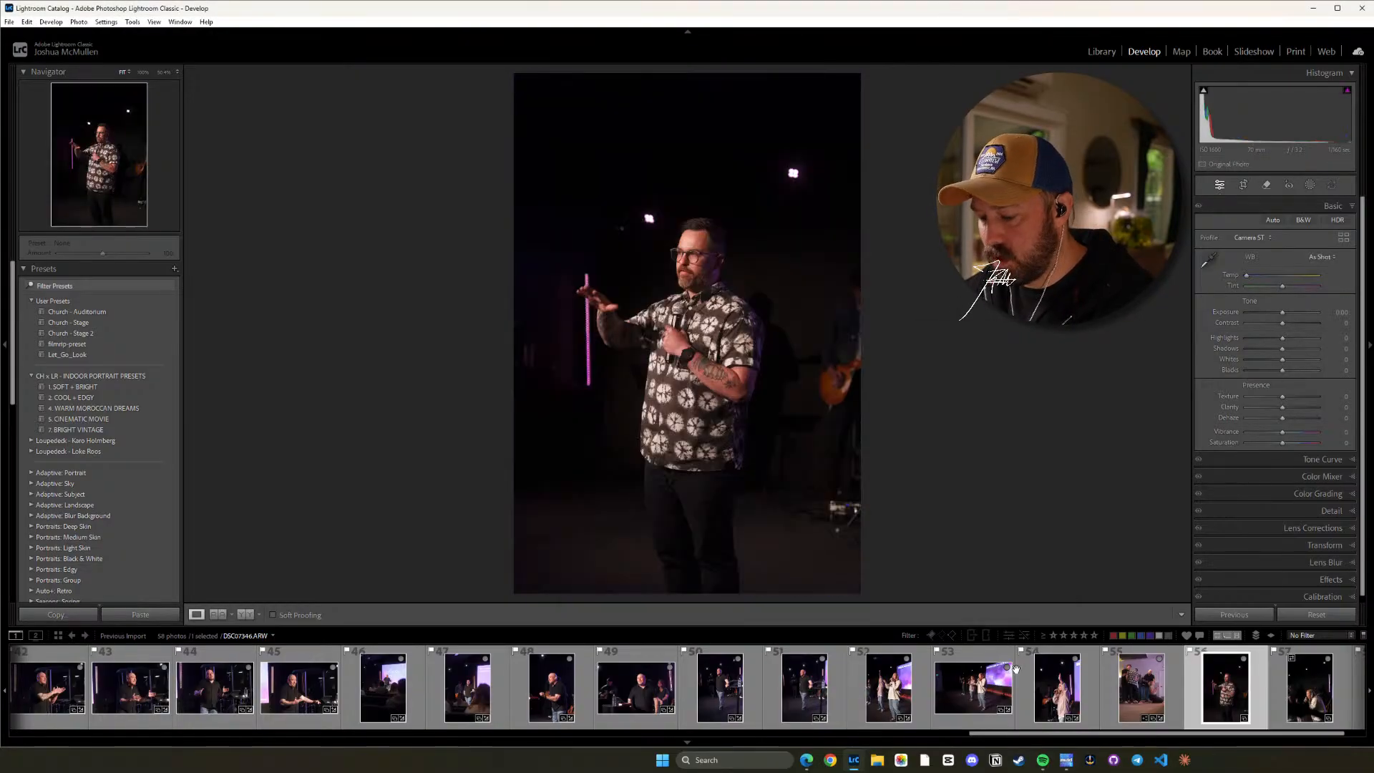
pyautogui.hotkey('ctrl', 'shift', 'v')
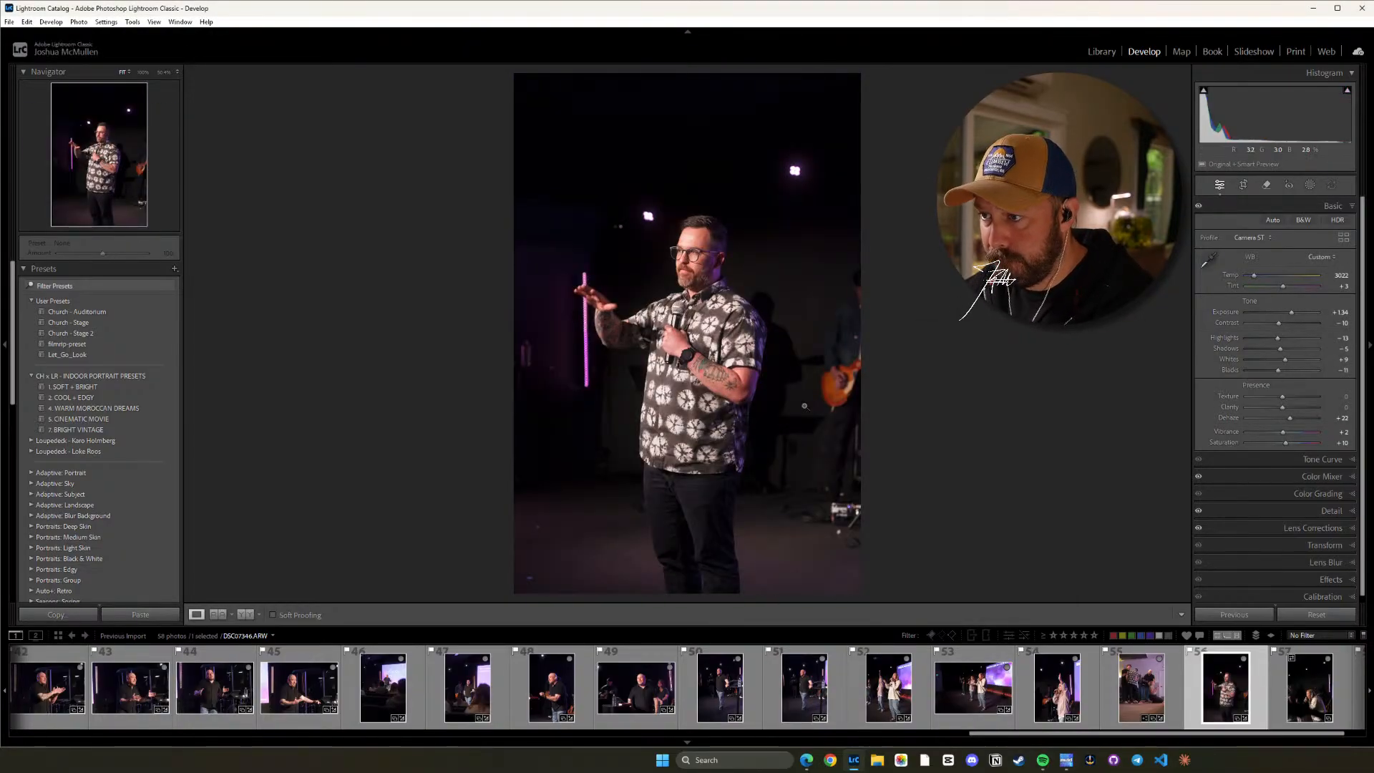
# Paste the copied develop settings onto photos 57 and 58.
pyautogui.click(1294, 688)
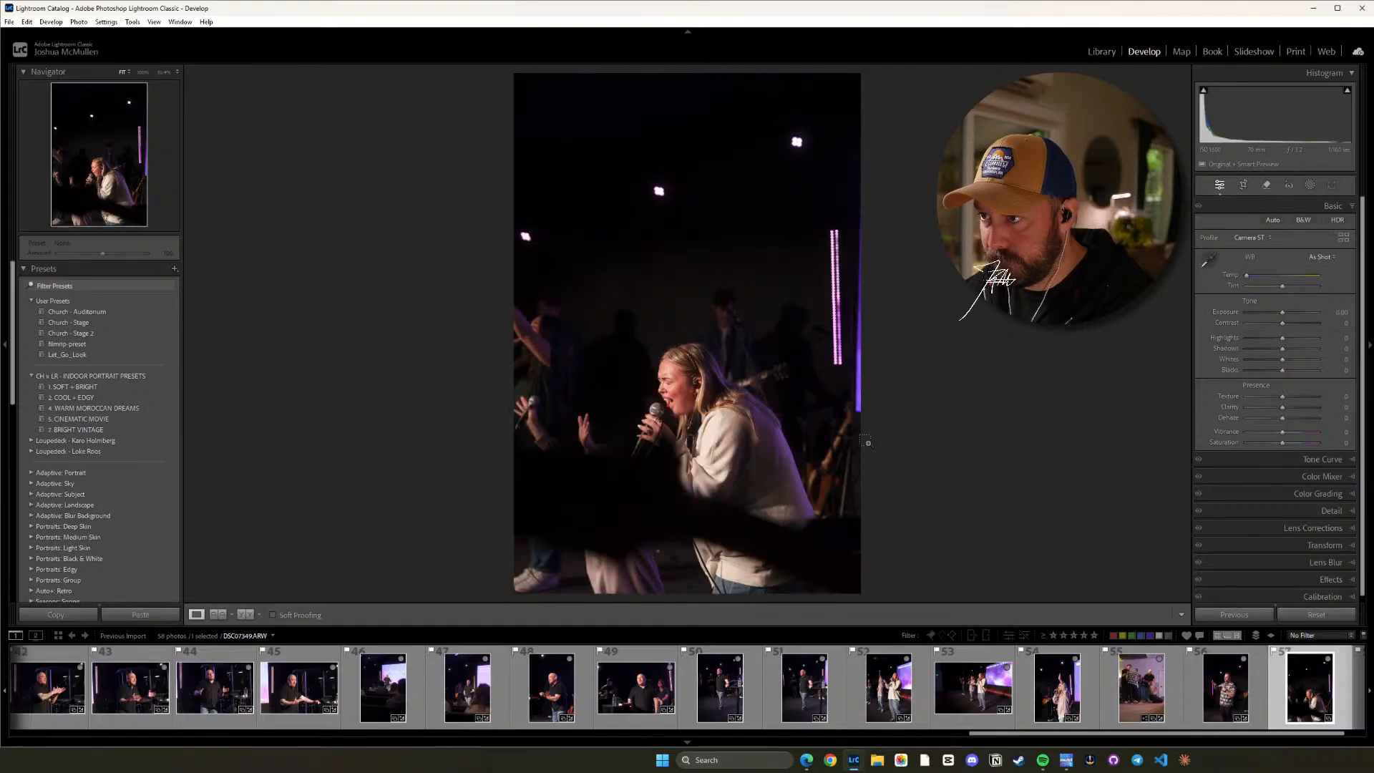
pyautogui.hotkey('ctrl', 'shift', 'v')
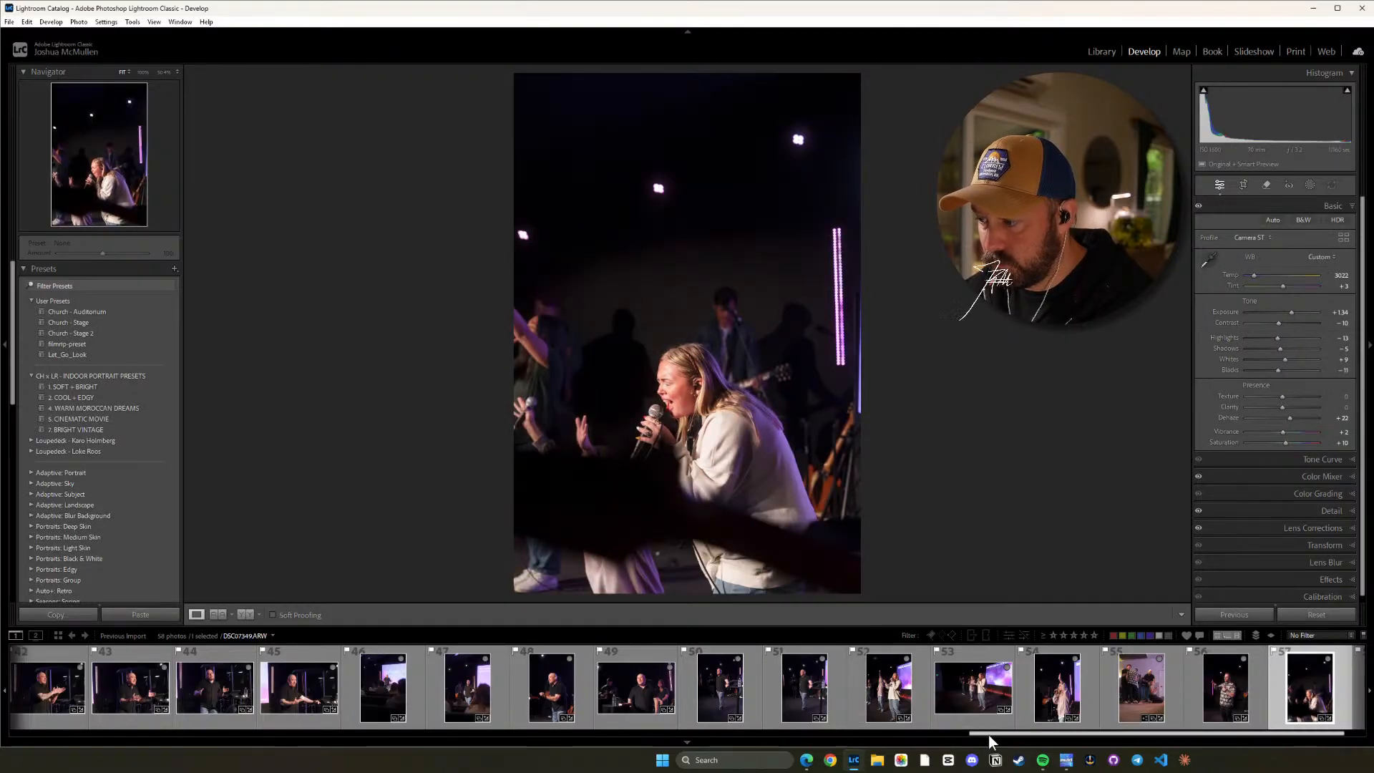
pyautogui.press('Right')
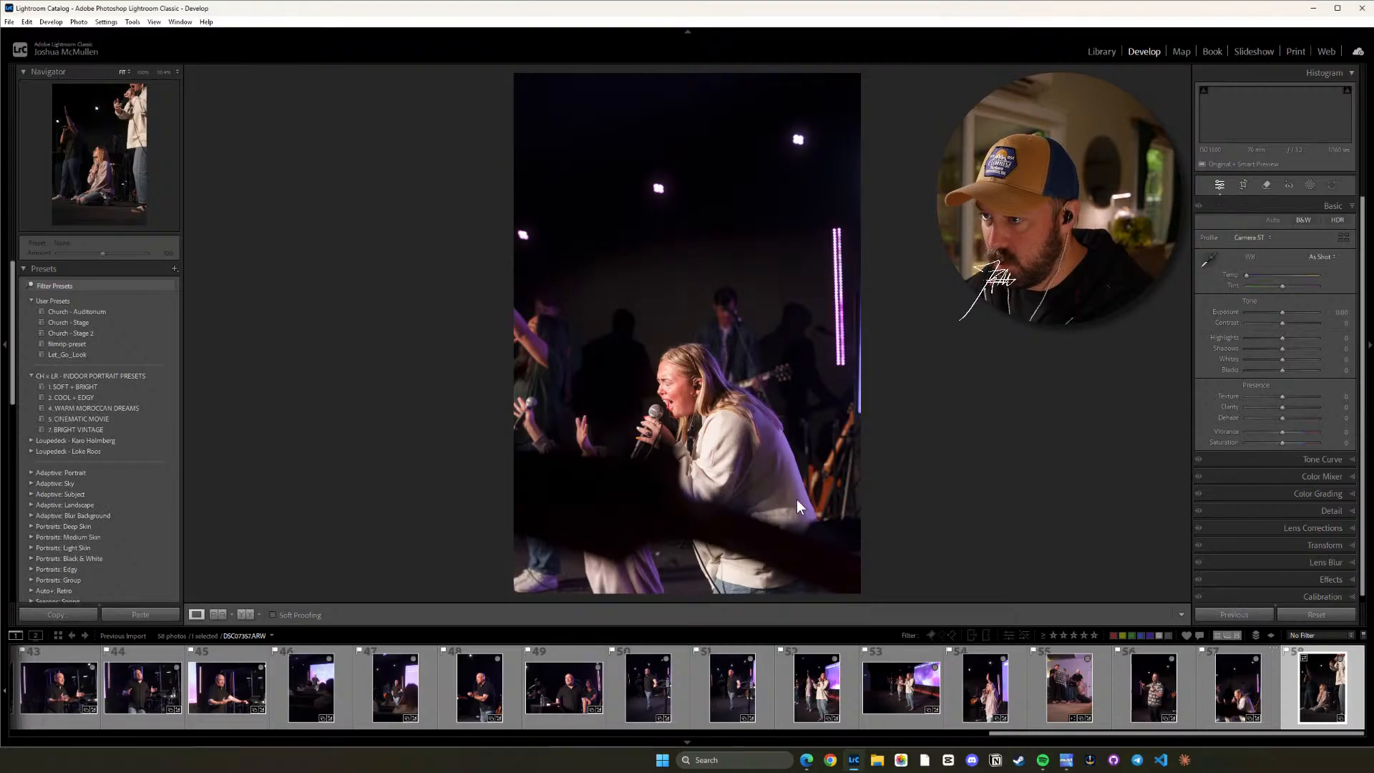
pyautogui.hotkey('ctrl', 'shift', 'v')
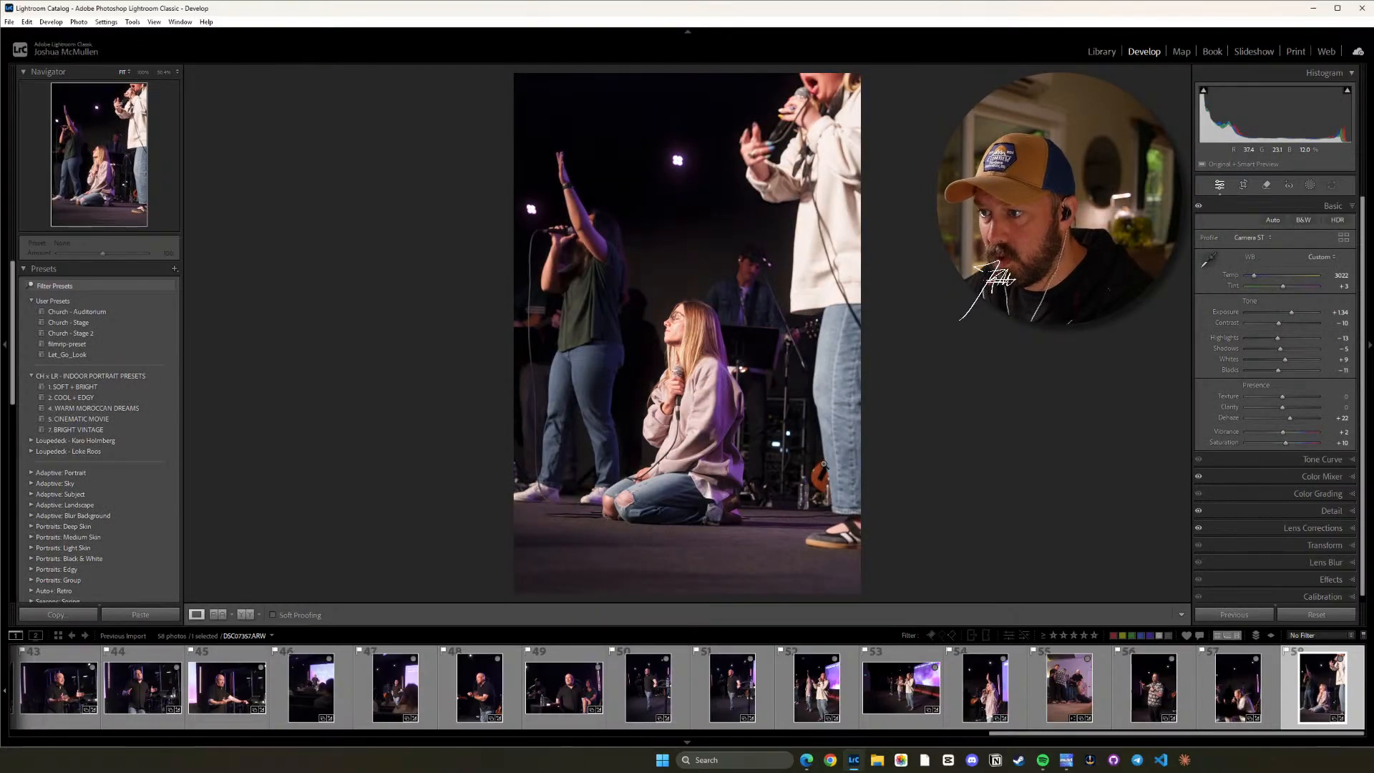
# Lower photo 58's Exposure to +0.99 and check the kneeling woman's face up close.
pyautogui.press('-')
pyautogui.press('-')
pyautogui.press('-')
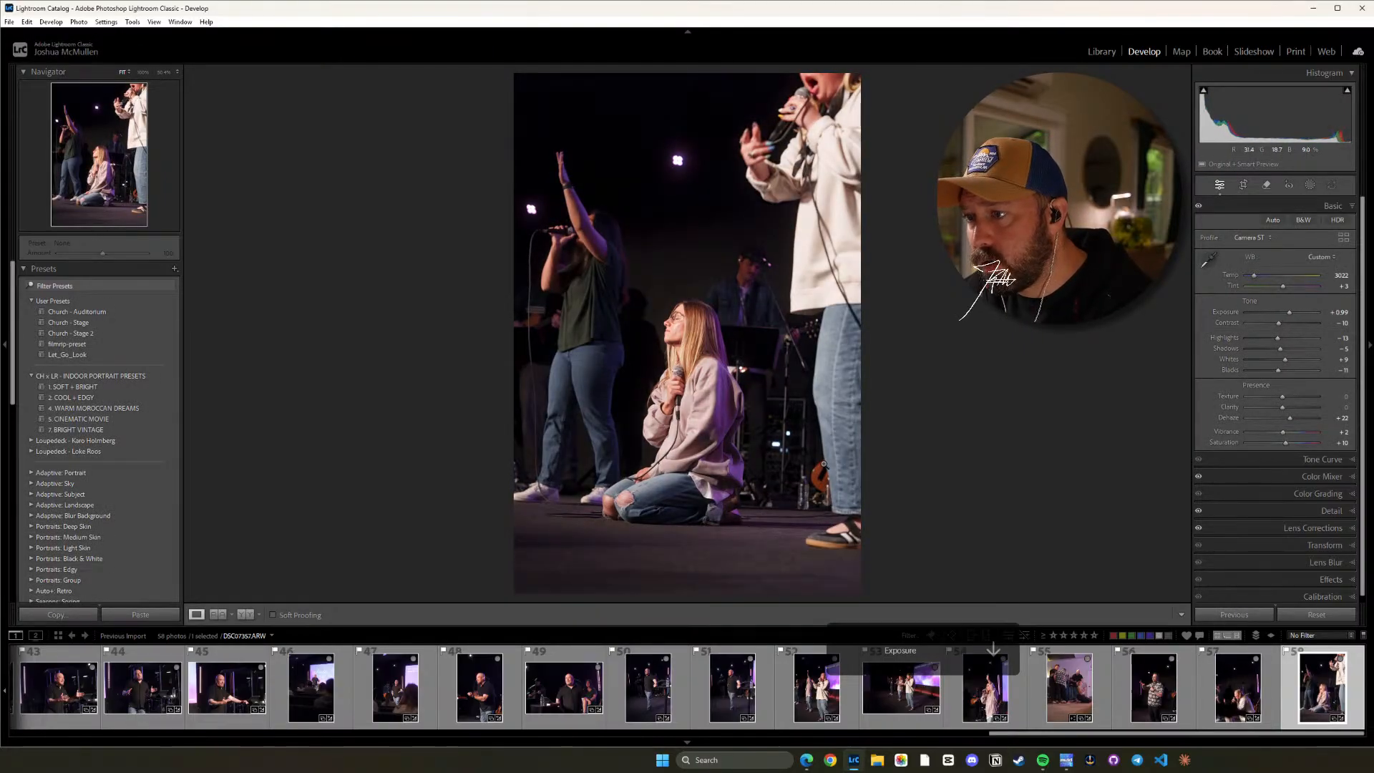
pyautogui.click(824, 465)
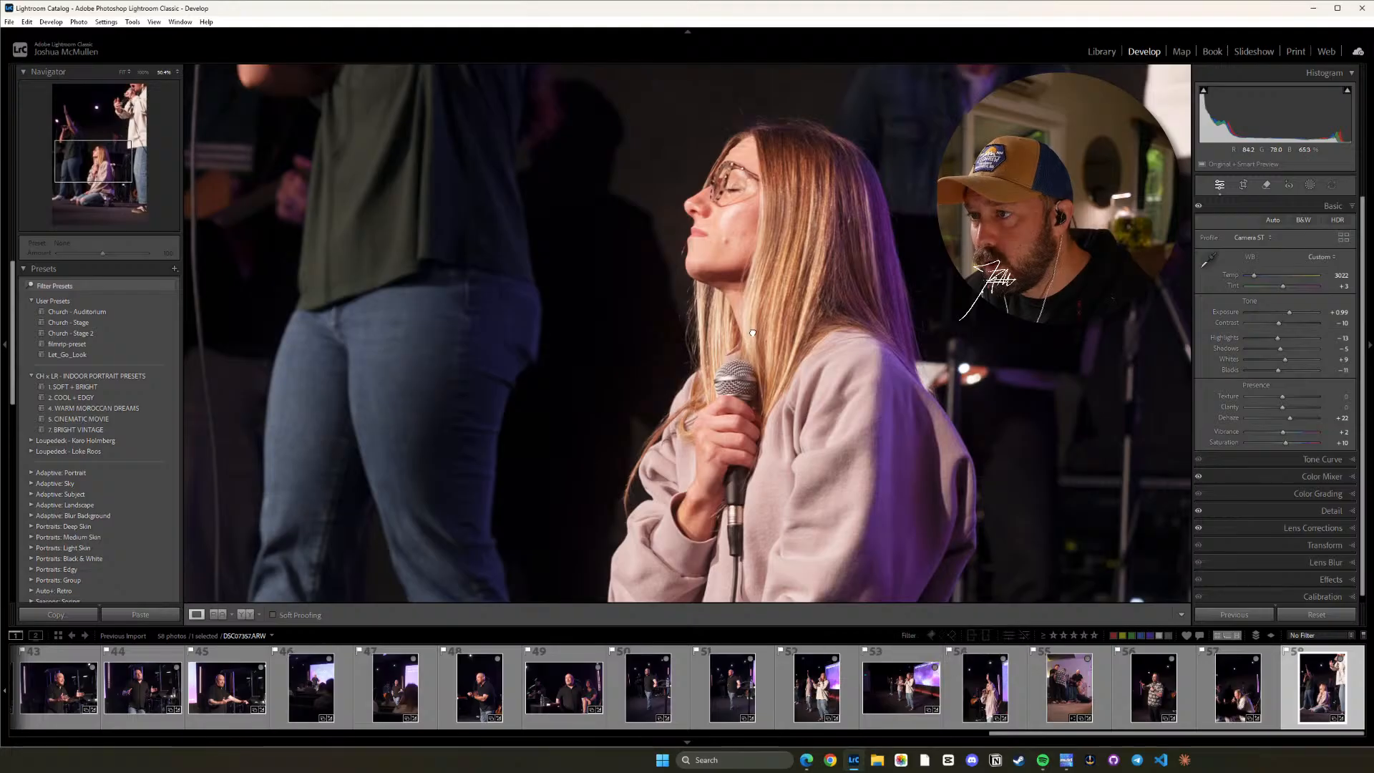
pyautogui.click(749, 515)
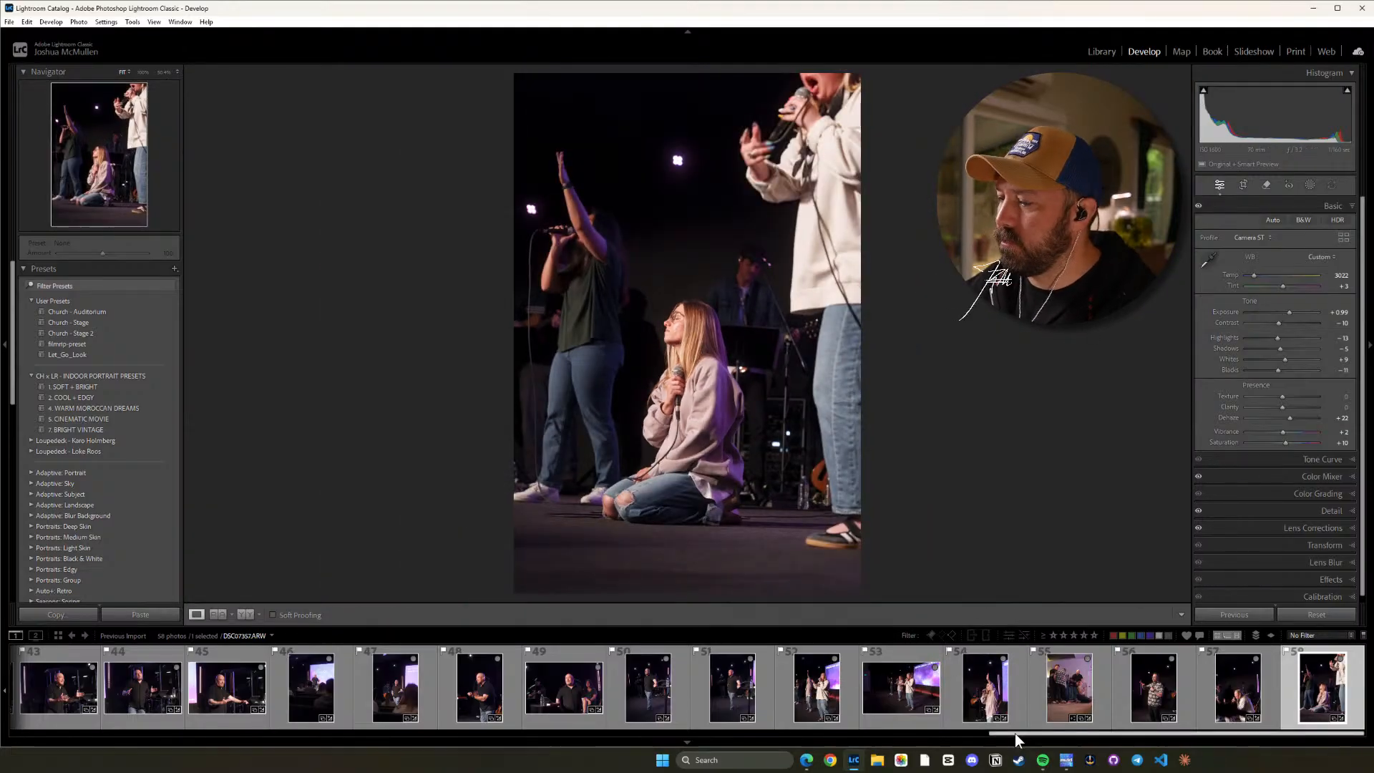
# Return to photo 1, the man at the coffee counter, and straighten its crop to an angle of -0.67.
pyautogui.moveTo(1014, 733); pyautogui.dragTo(43, 731)
pyautogui.click(45, 724)
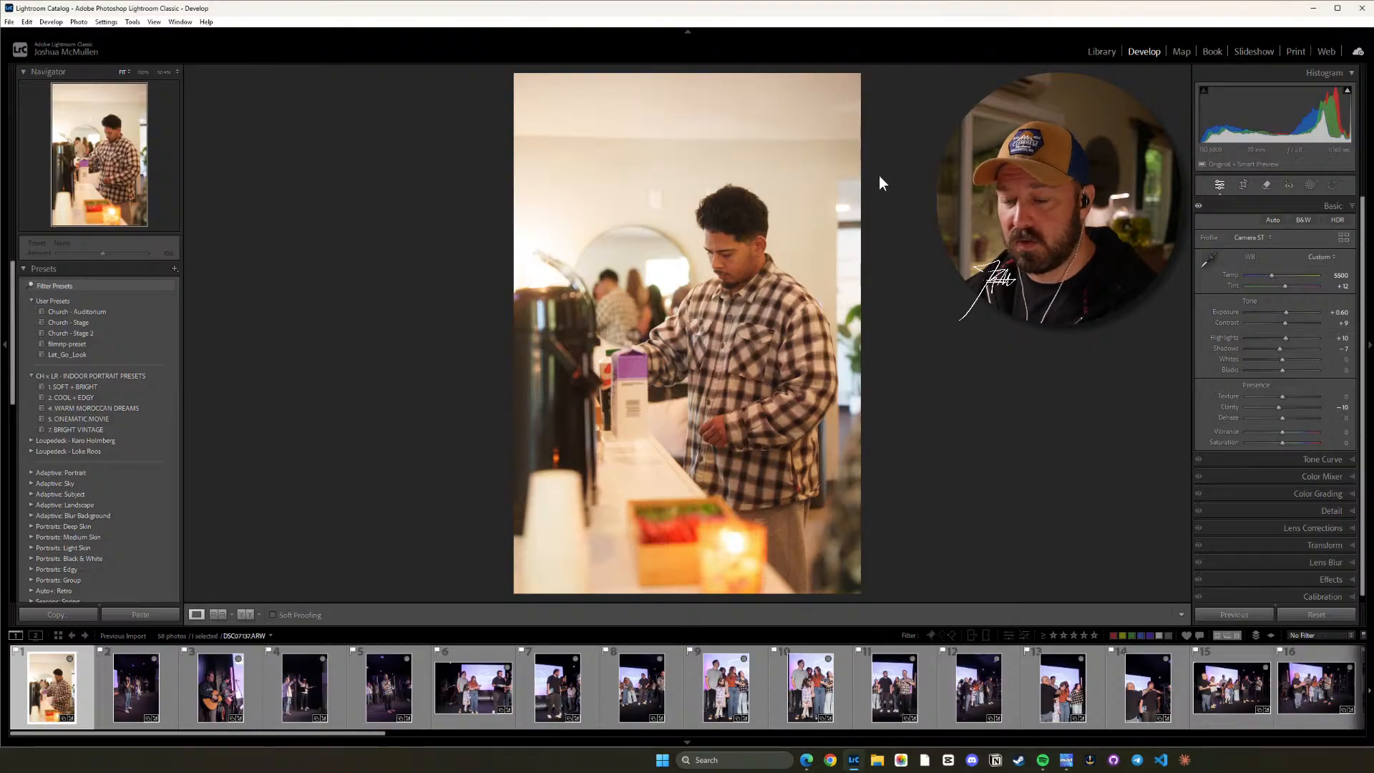
pyautogui.press('r')
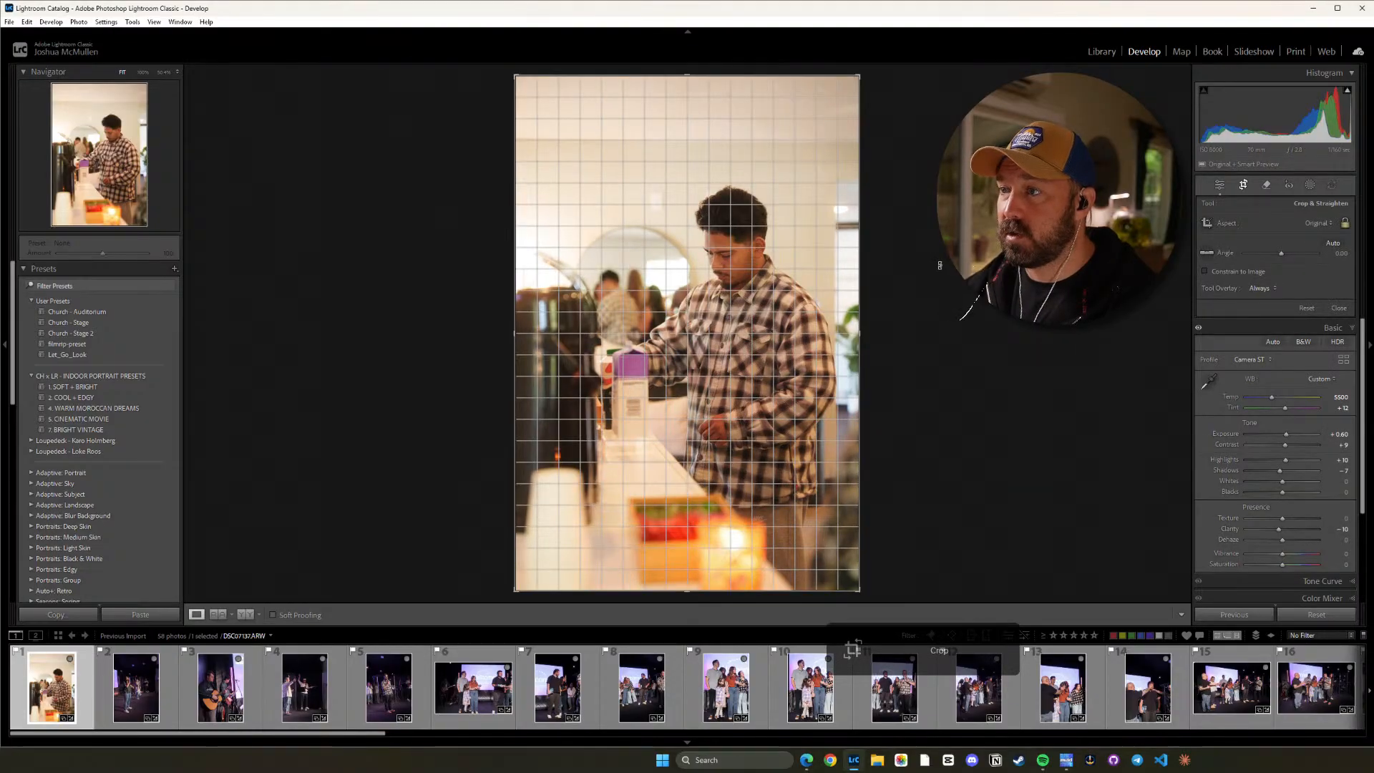
pyautogui.moveTo(940, 266); pyautogui.dragTo(939, 262)
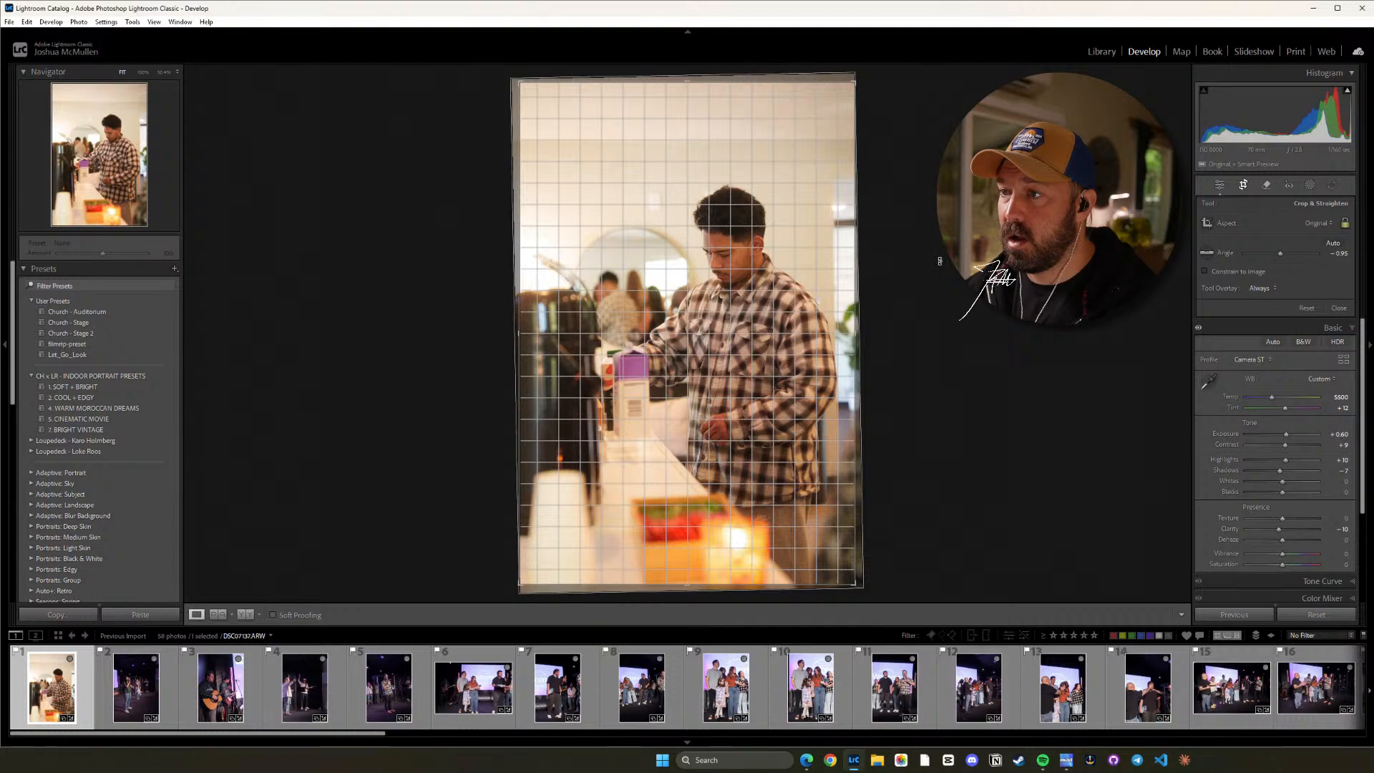
pyautogui.moveTo(939, 261); pyautogui.dragTo(939, 263)
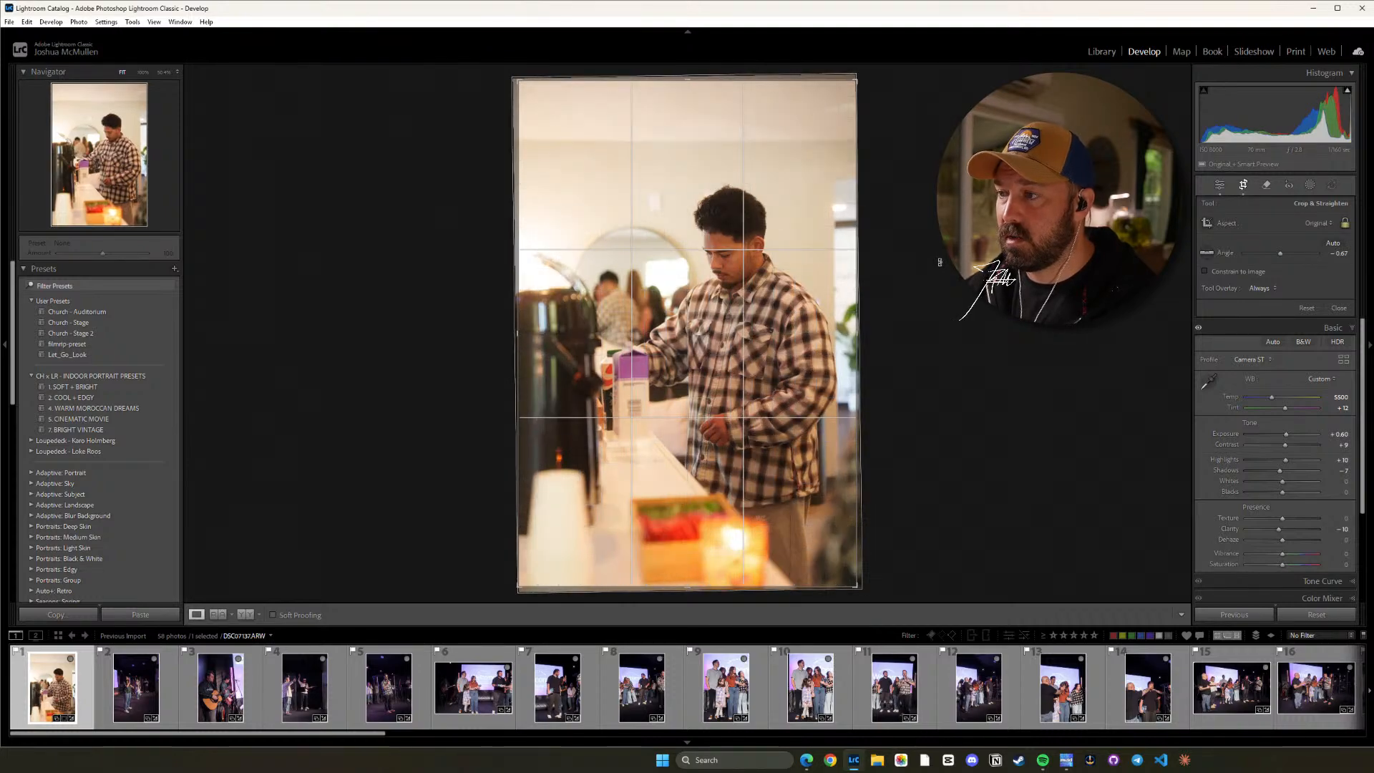
pyautogui.press('d')
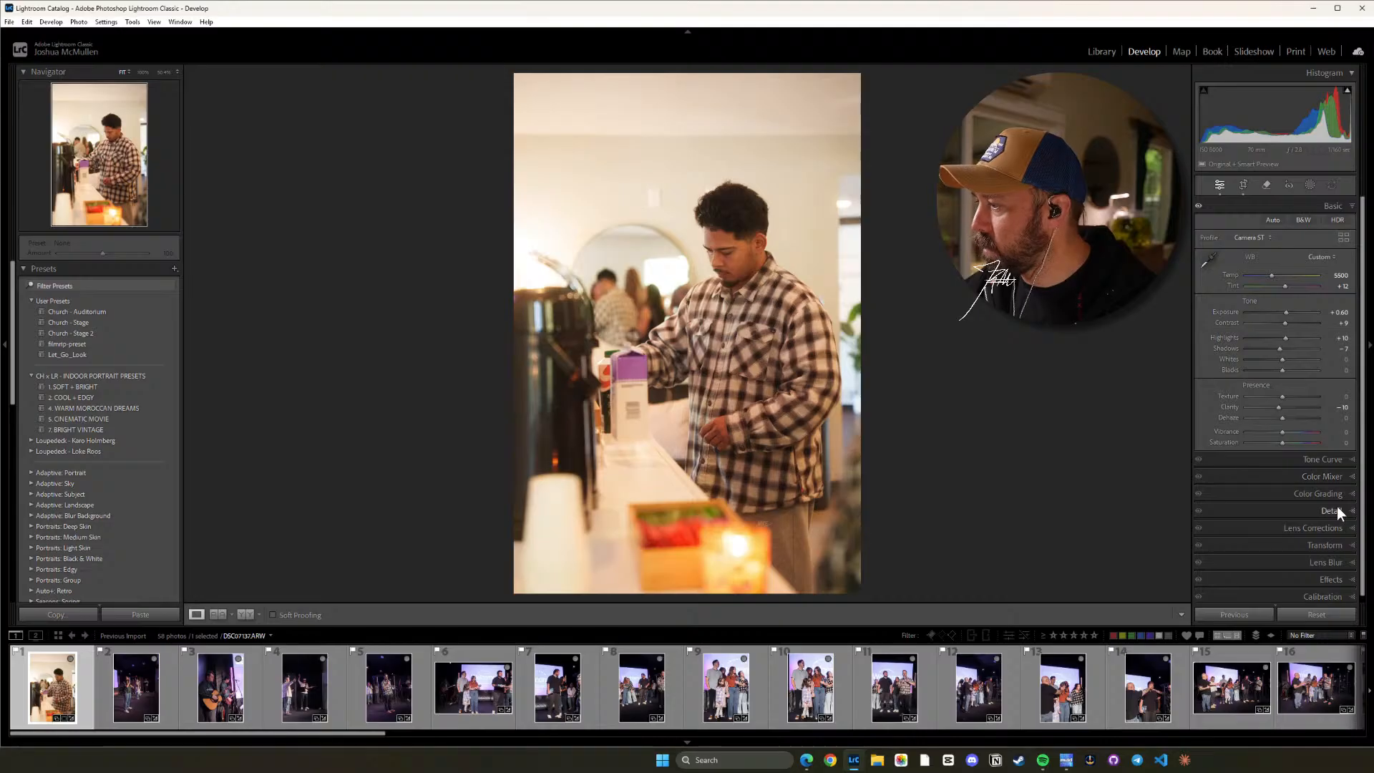
# Enable lens profile corrections on photo 1, the man at the coffee counter, and adjust its crop angle to -0.39.
pyautogui.click(1333, 531)
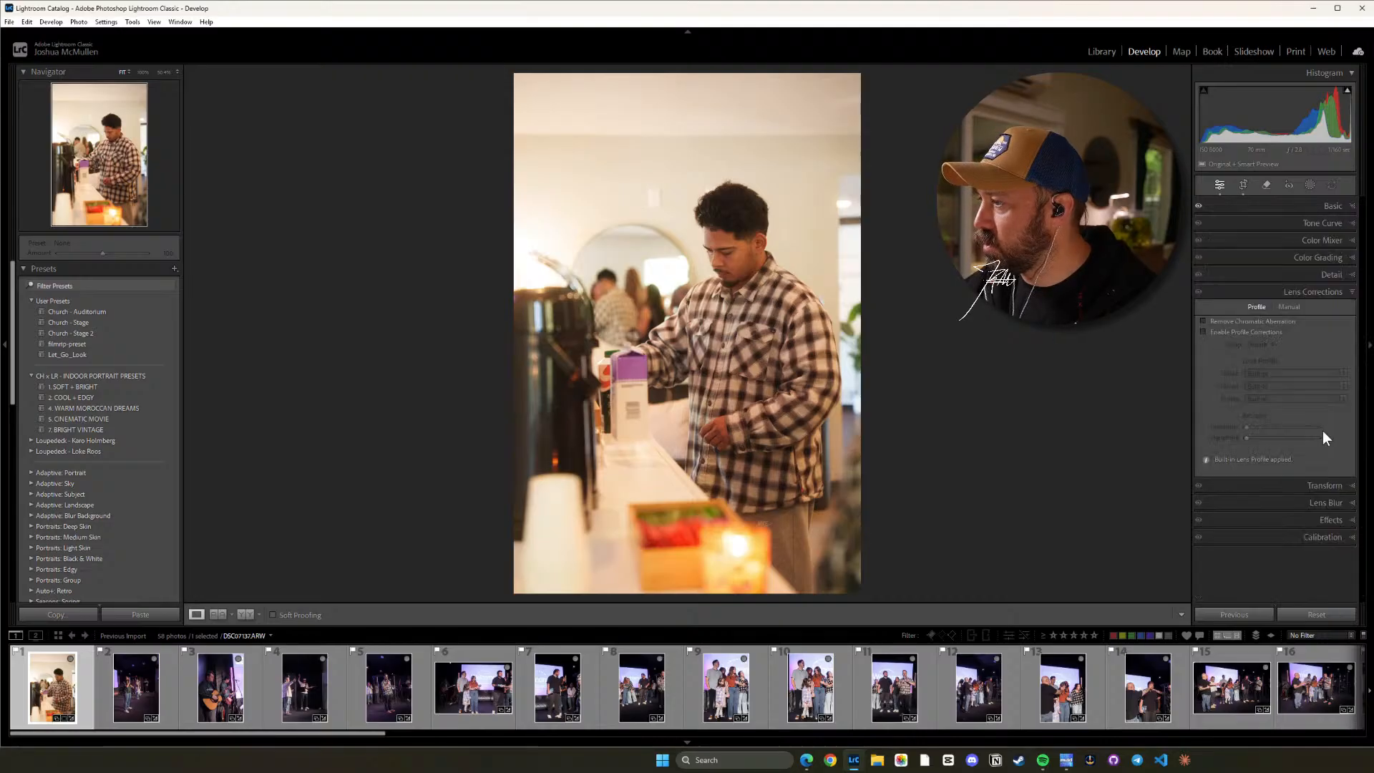
pyautogui.click(1242, 332)
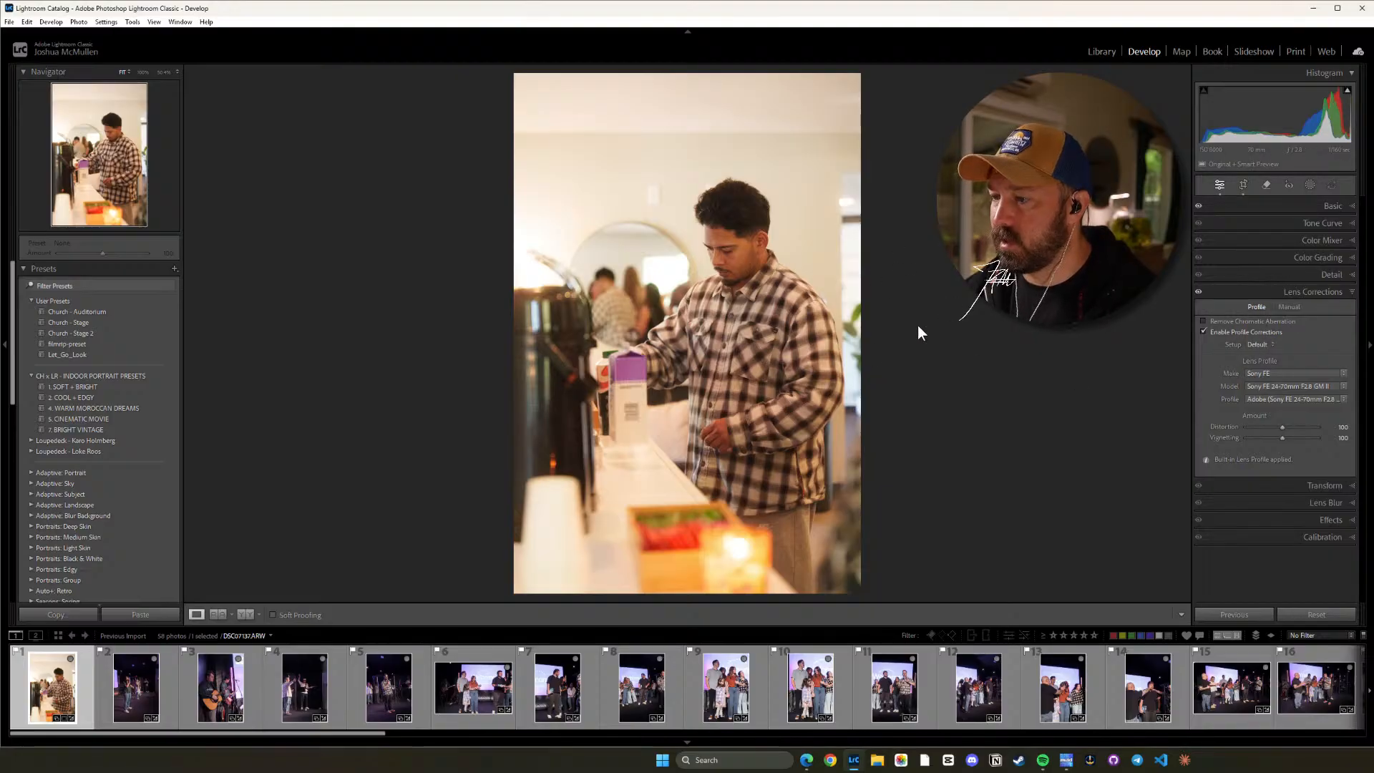
pyautogui.press('r')
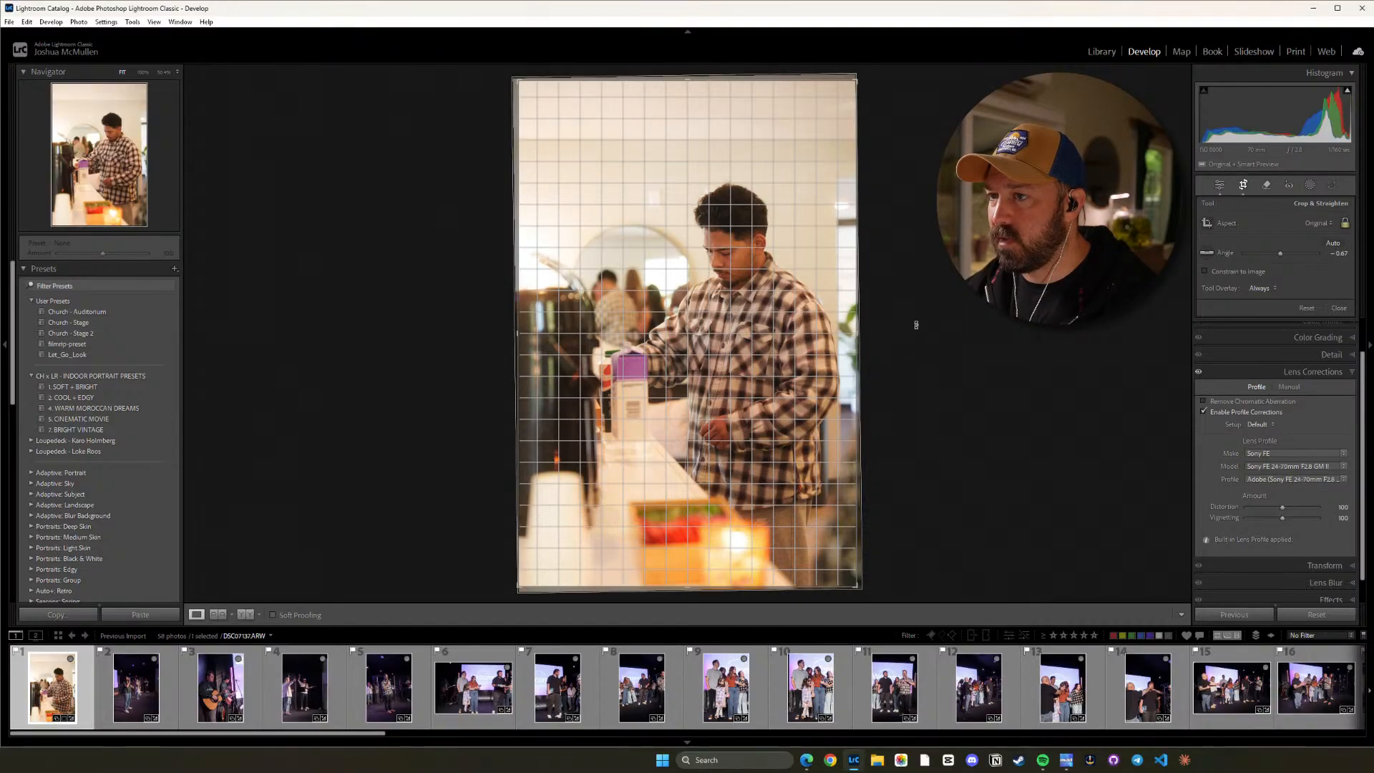
pyautogui.moveTo(916, 325); pyautogui.dragTo(916, 326)
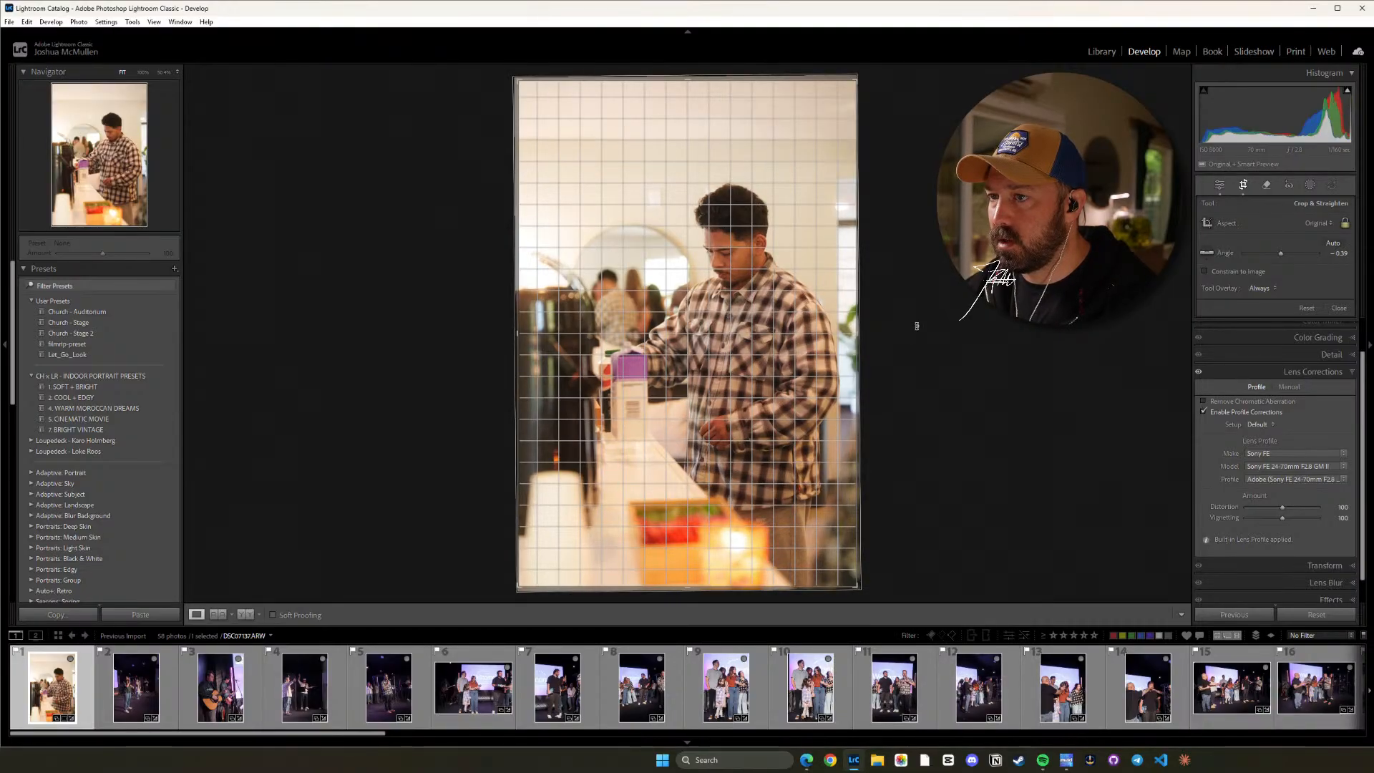
pyautogui.press('Return')
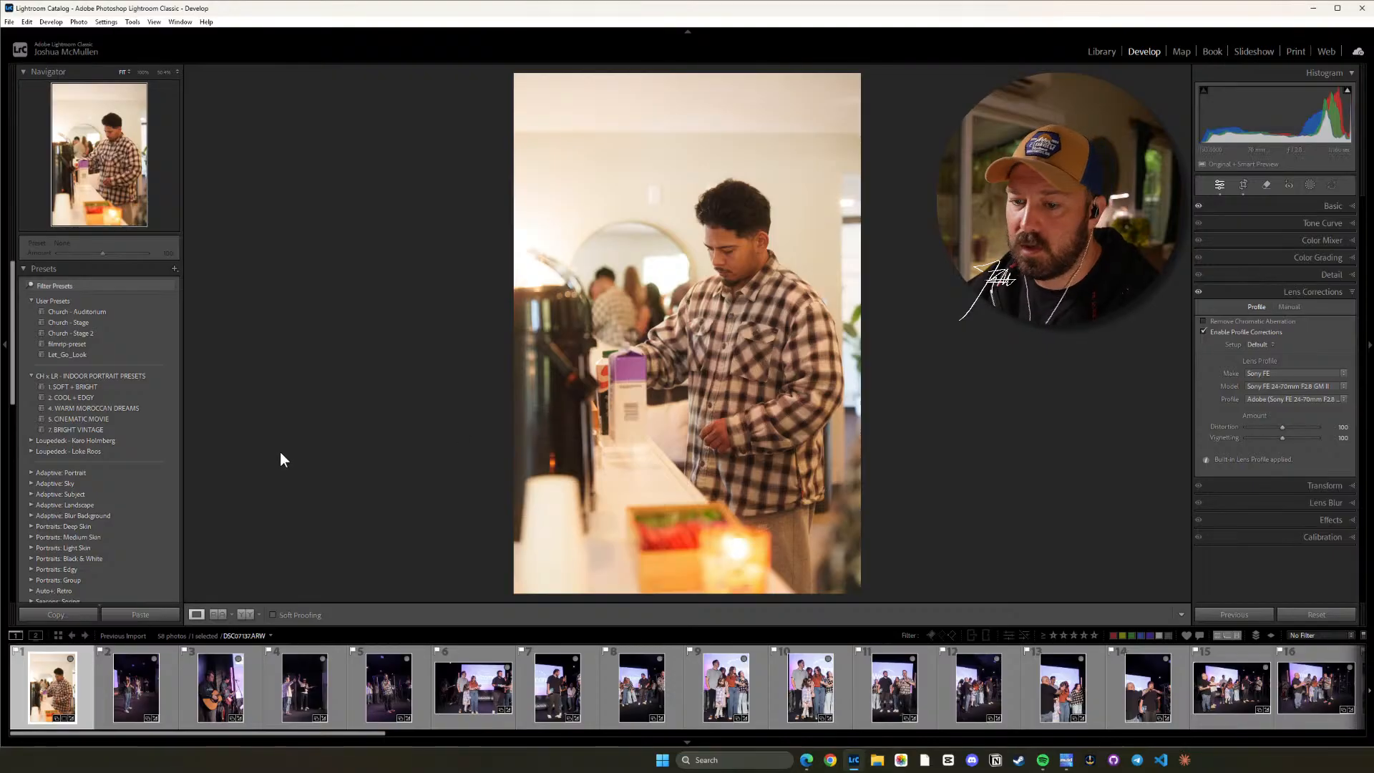
# Open photo 2, the woman singing on stage, and straighten its crop to an angle of 2.90.
pyautogui.click(152, 689)
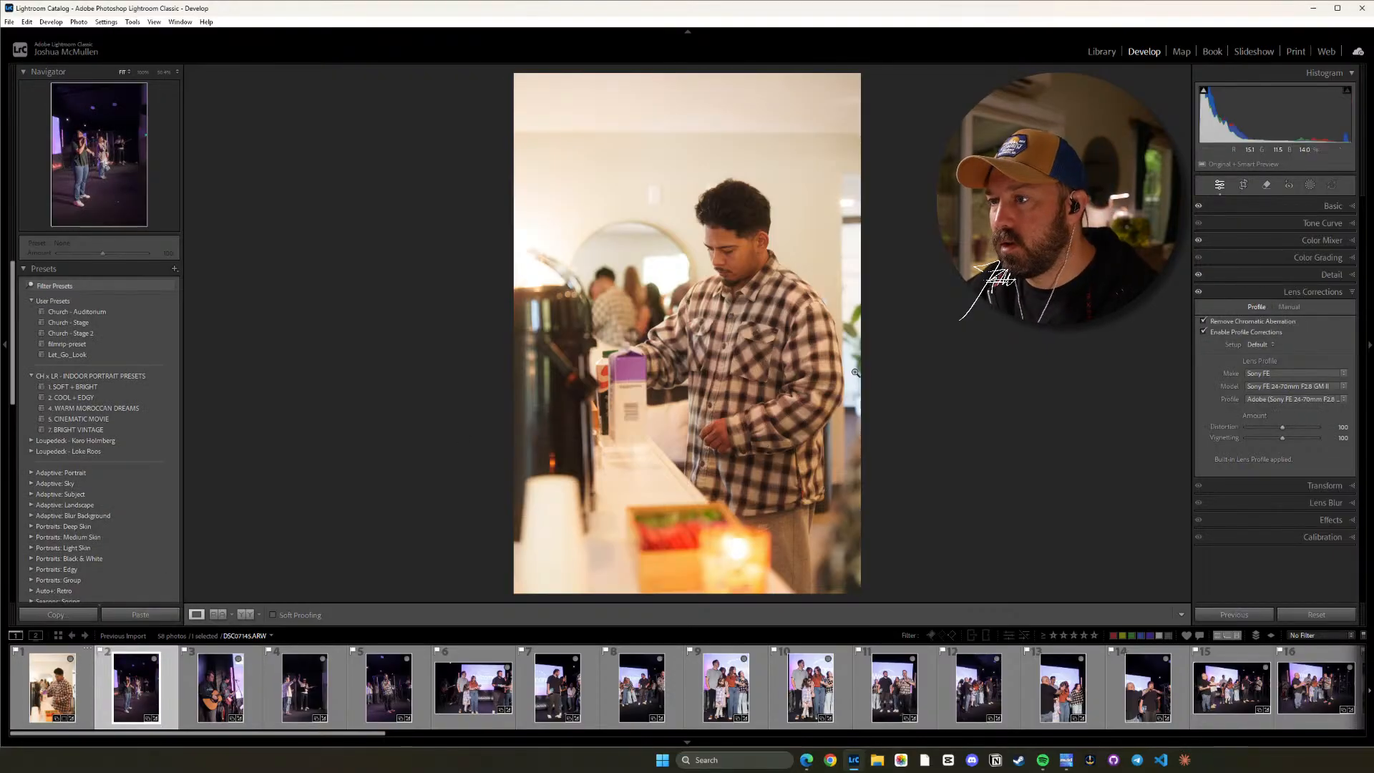
pyautogui.press('r')
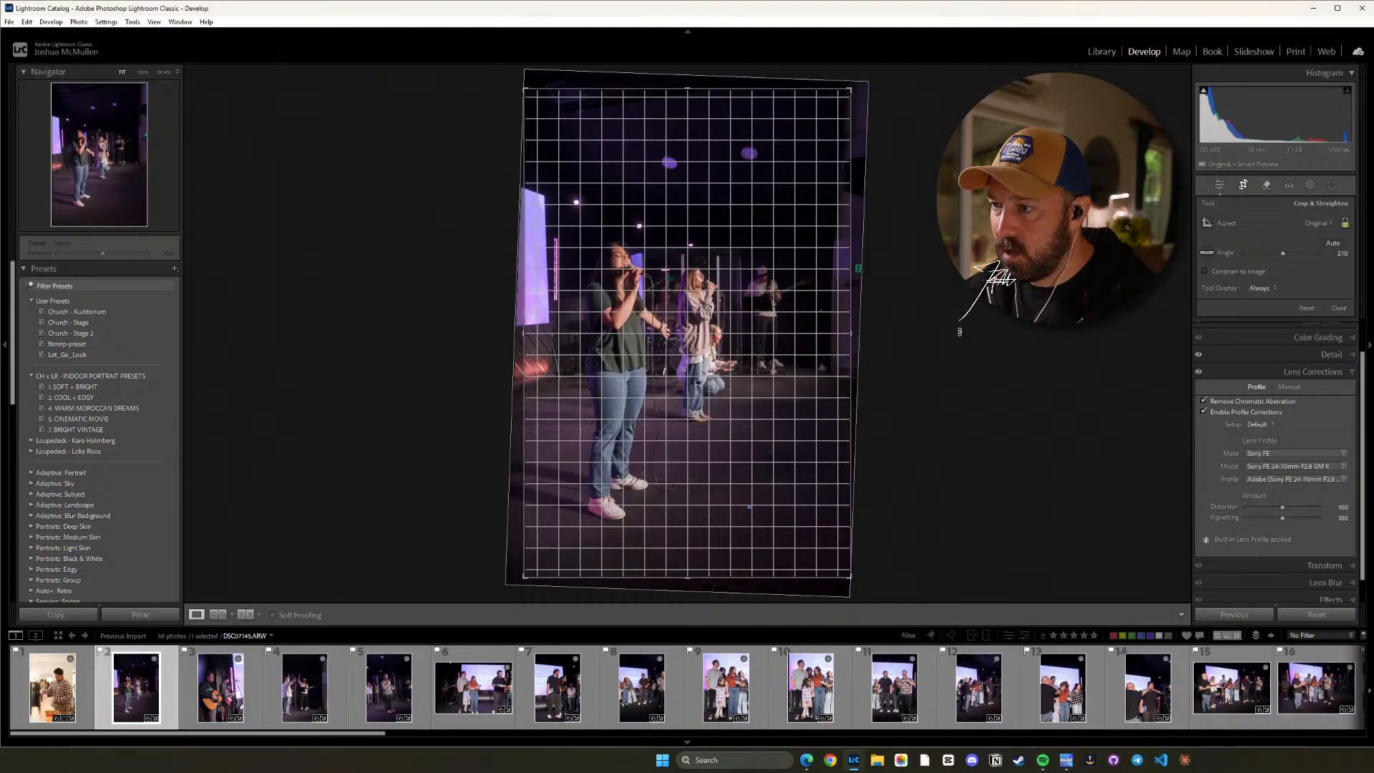
pyautogui.moveTo(959, 332); pyautogui.dragTo(955, 315)
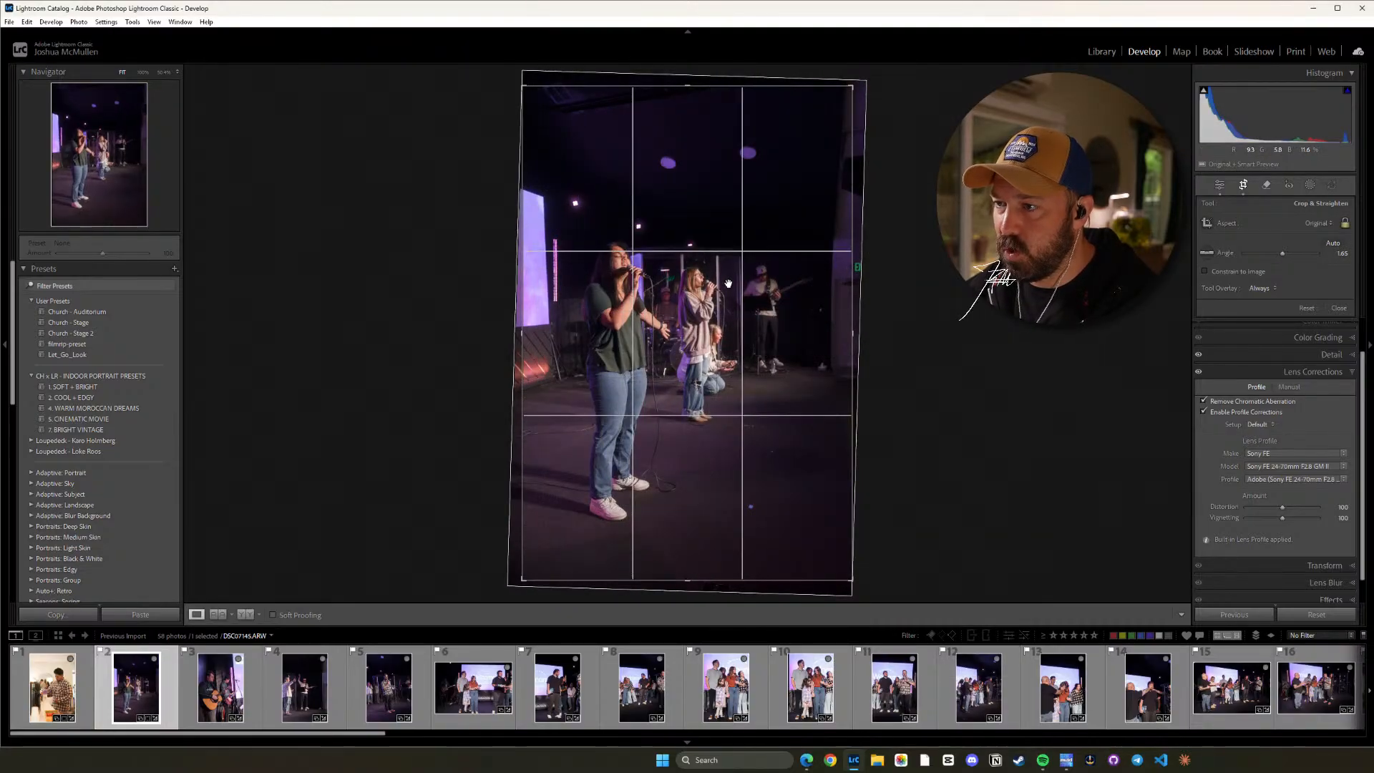
pyautogui.press('d')
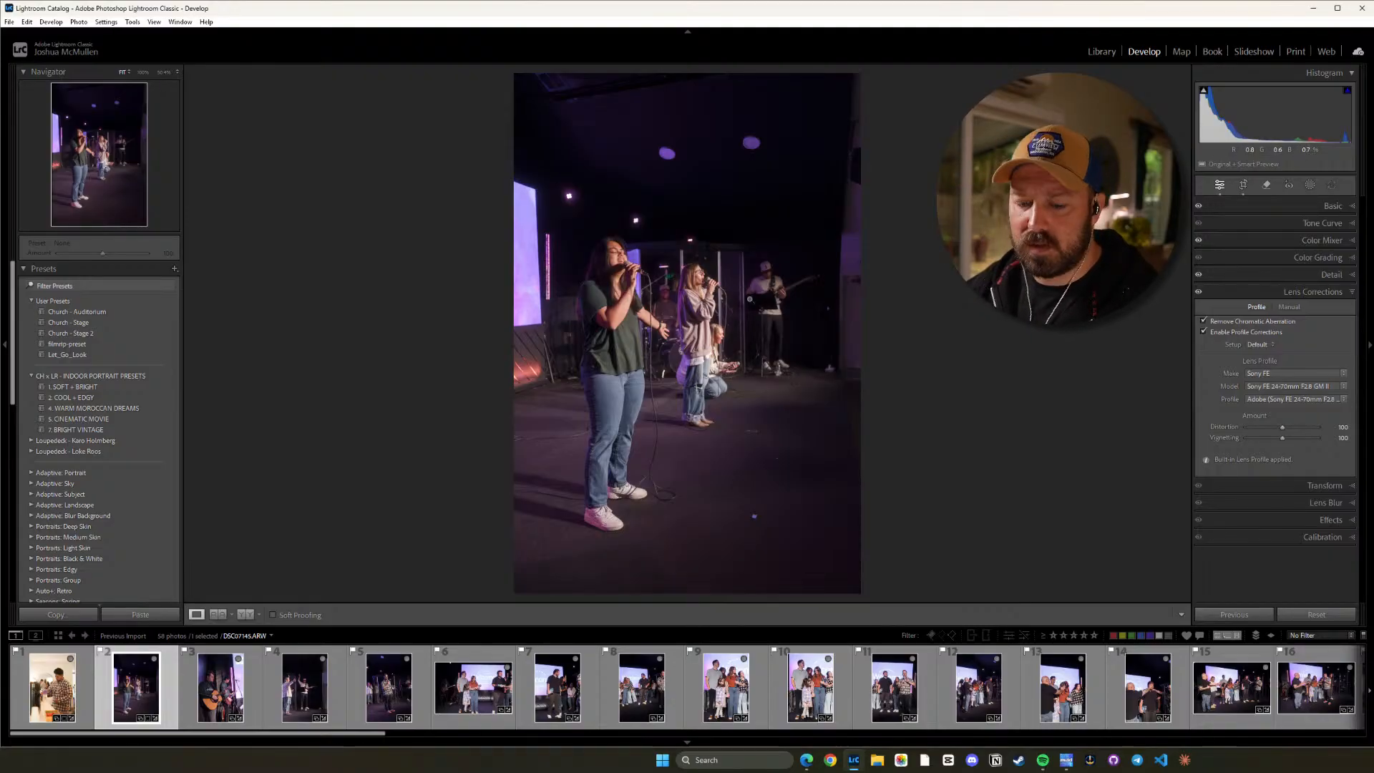
pyautogui.press('r')
pyautogui.moveTo(910, 295); pyautogui.dragTo(943, 327)
pyautogui.press('d')
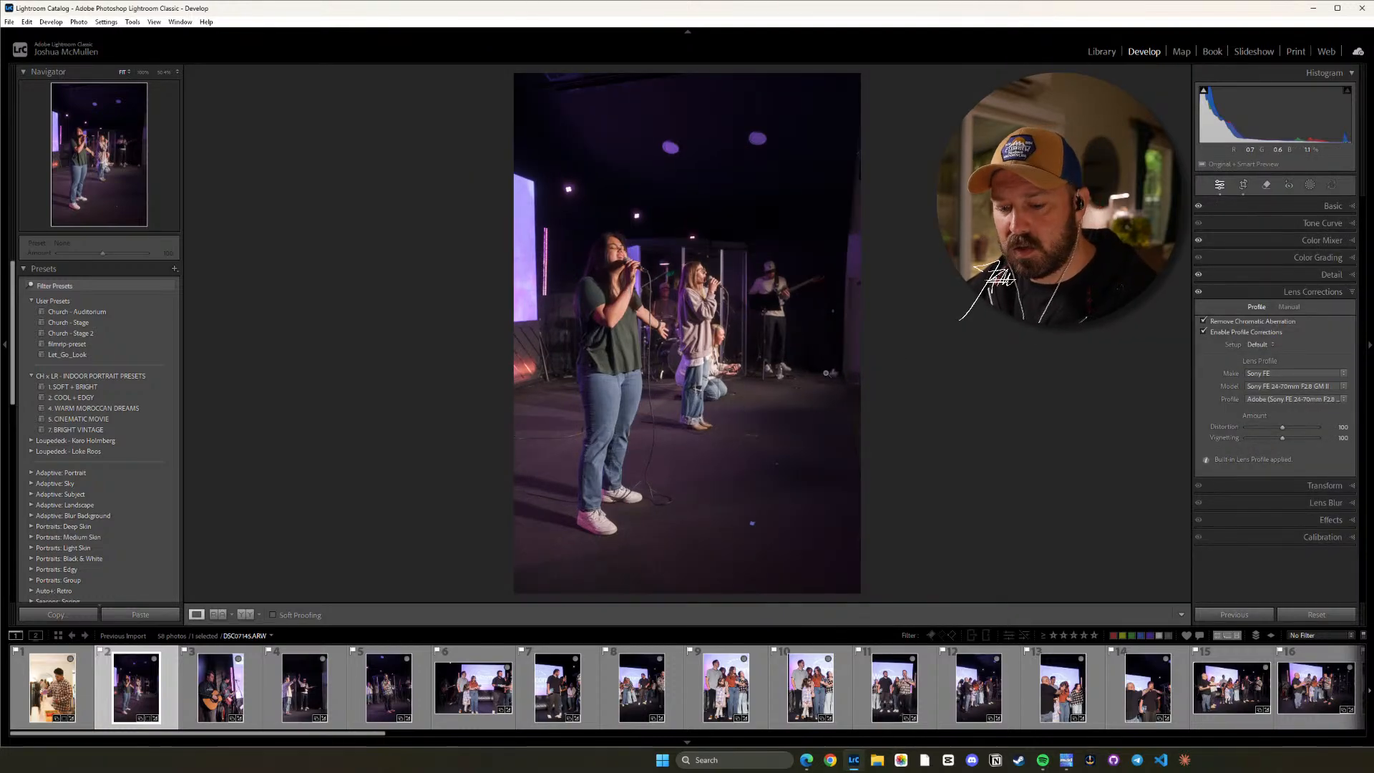
# Crop photo 2 to a vertical 16 x 9 aspect ratio, keeping the singers and the bassist in frame.
pyautogui.press('r')
pyautogui.moveTo(697, 431); pyautogui.dragTo(693, 407)
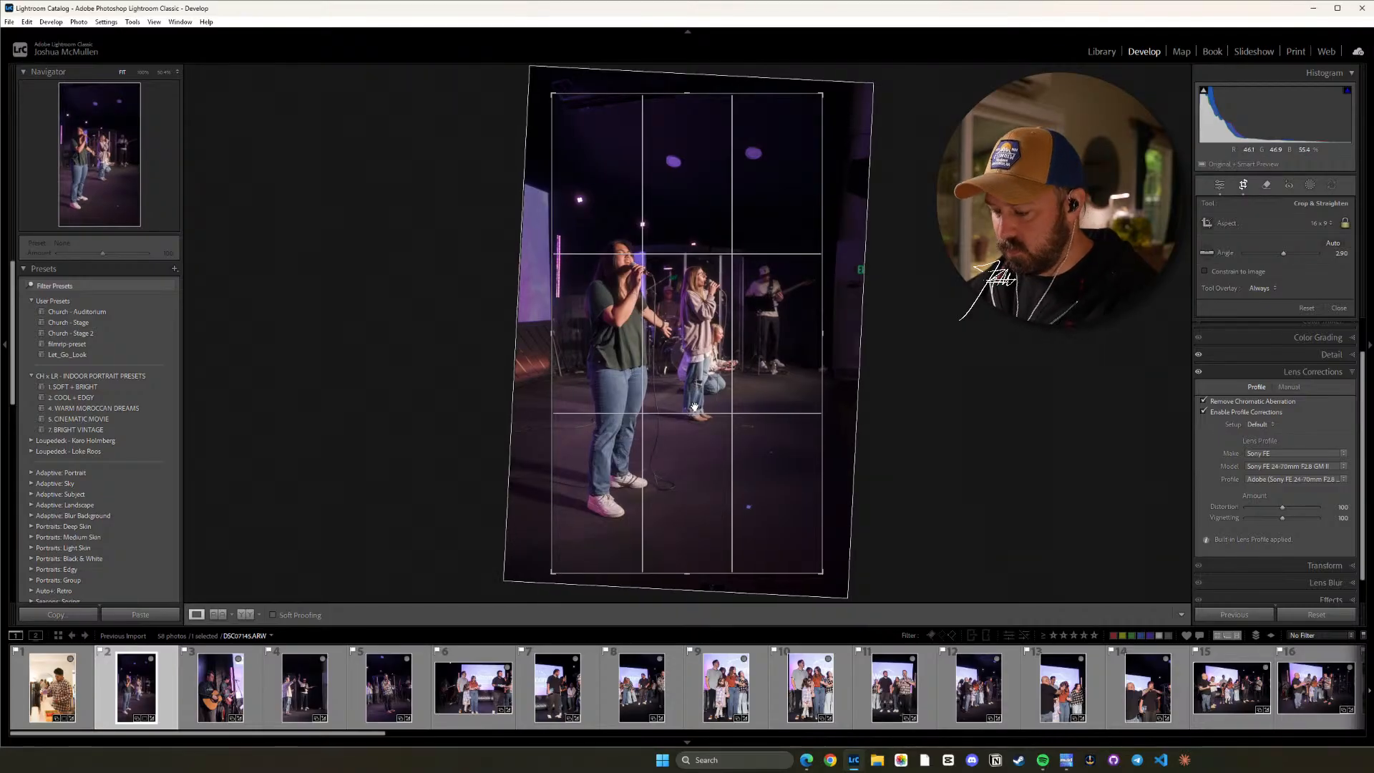
pyautogui.press('r')
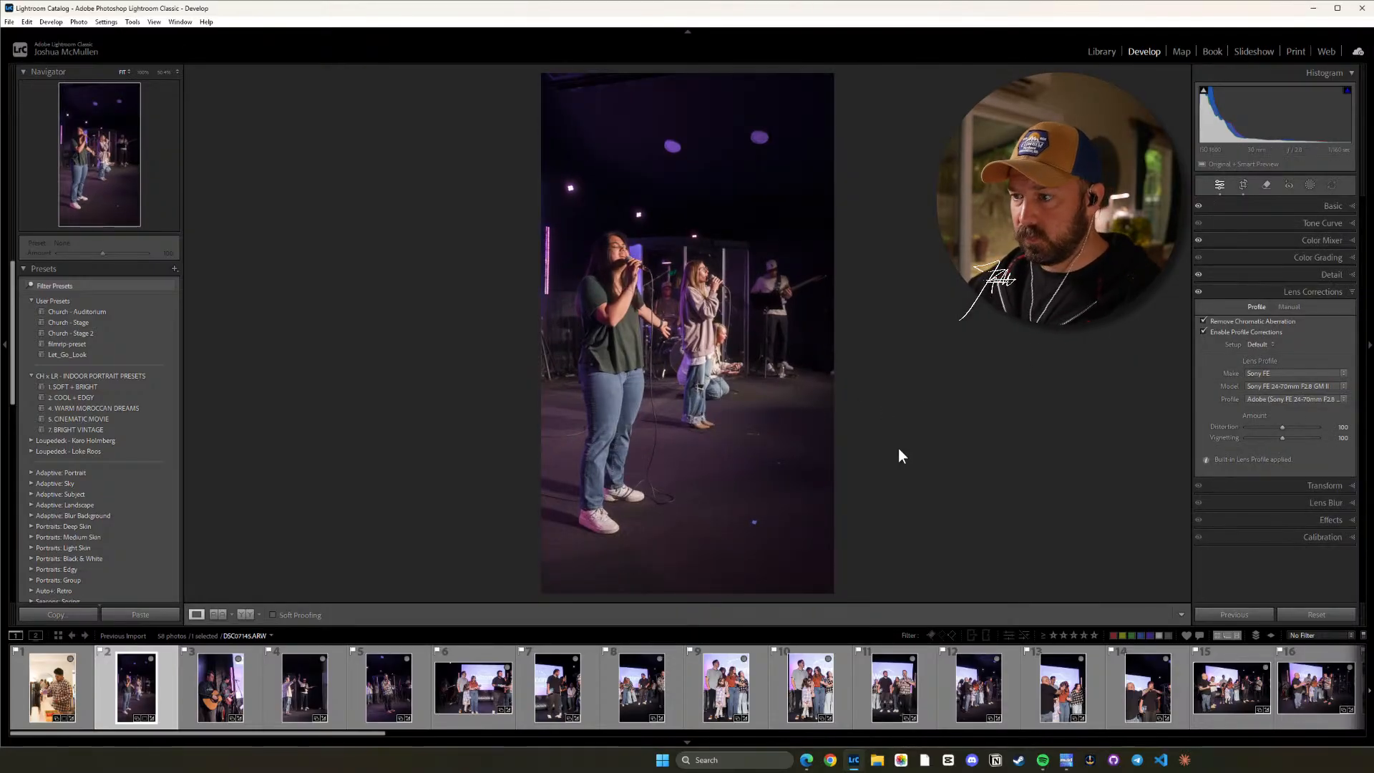
# Rotate photo 3's crop to an angle of 4.95, reframe it around the two guitarists, and check the front guitarist's face up close.
pyautogui.click(221, 687)
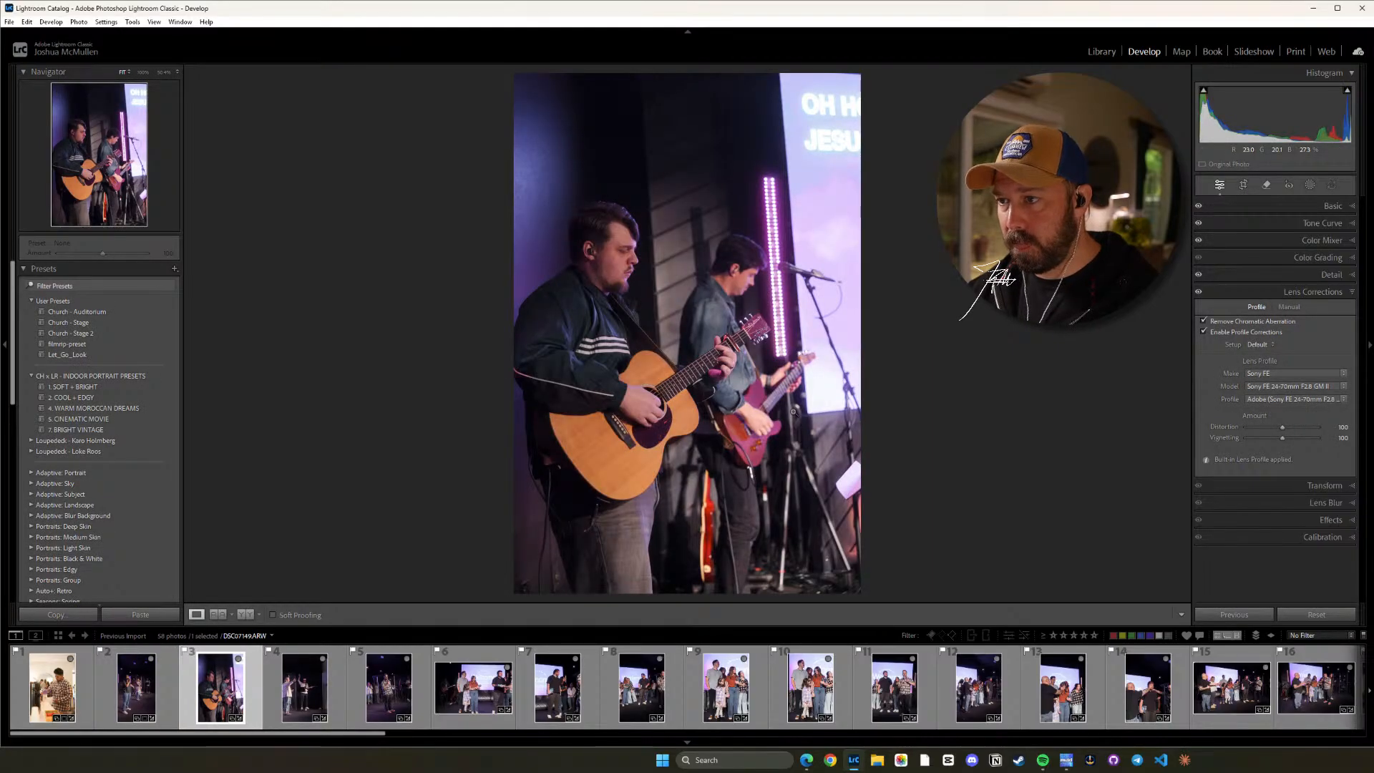
pyautogui.press('r')
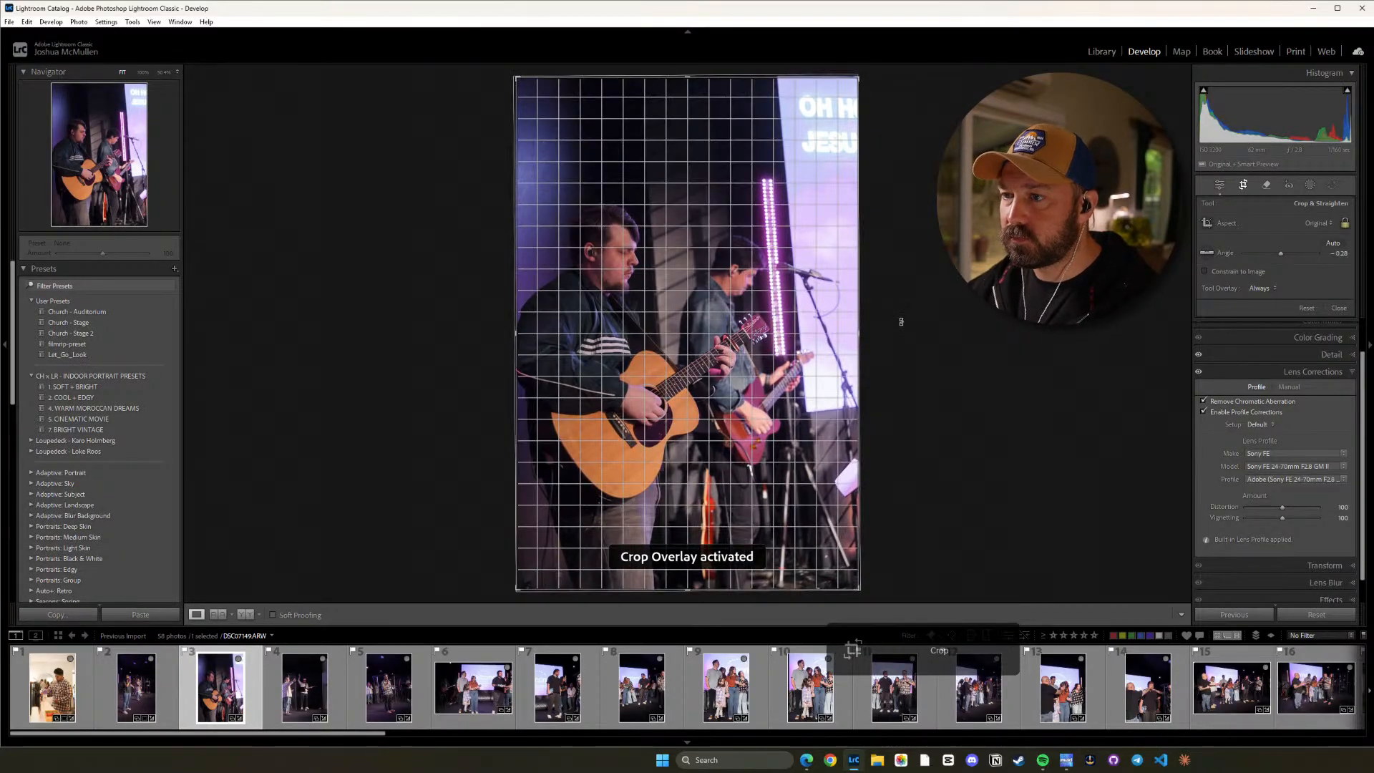
pyautogui.moveTo(901, 321); pyautogui.dragTo(905, 342)
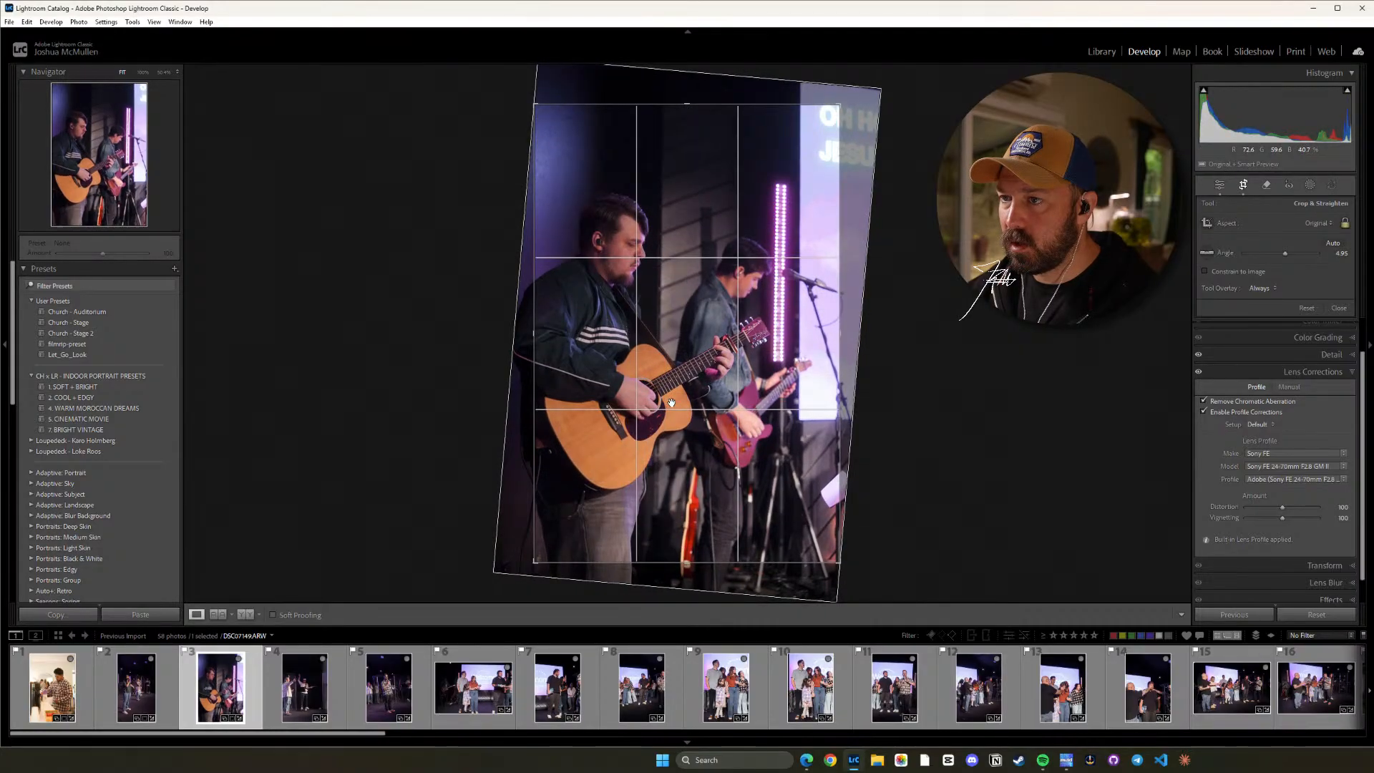
pyautogui.press('r')
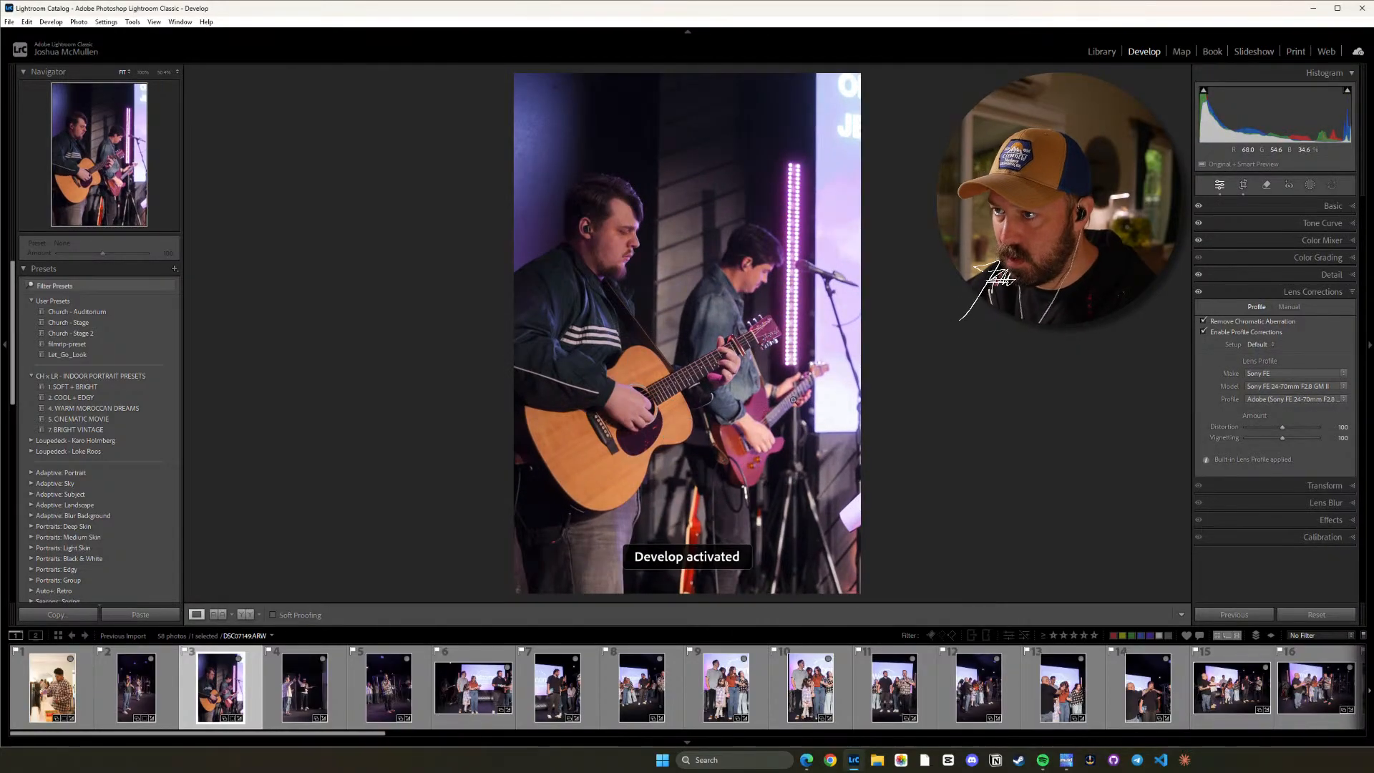
pyautogui.click(597, 285)
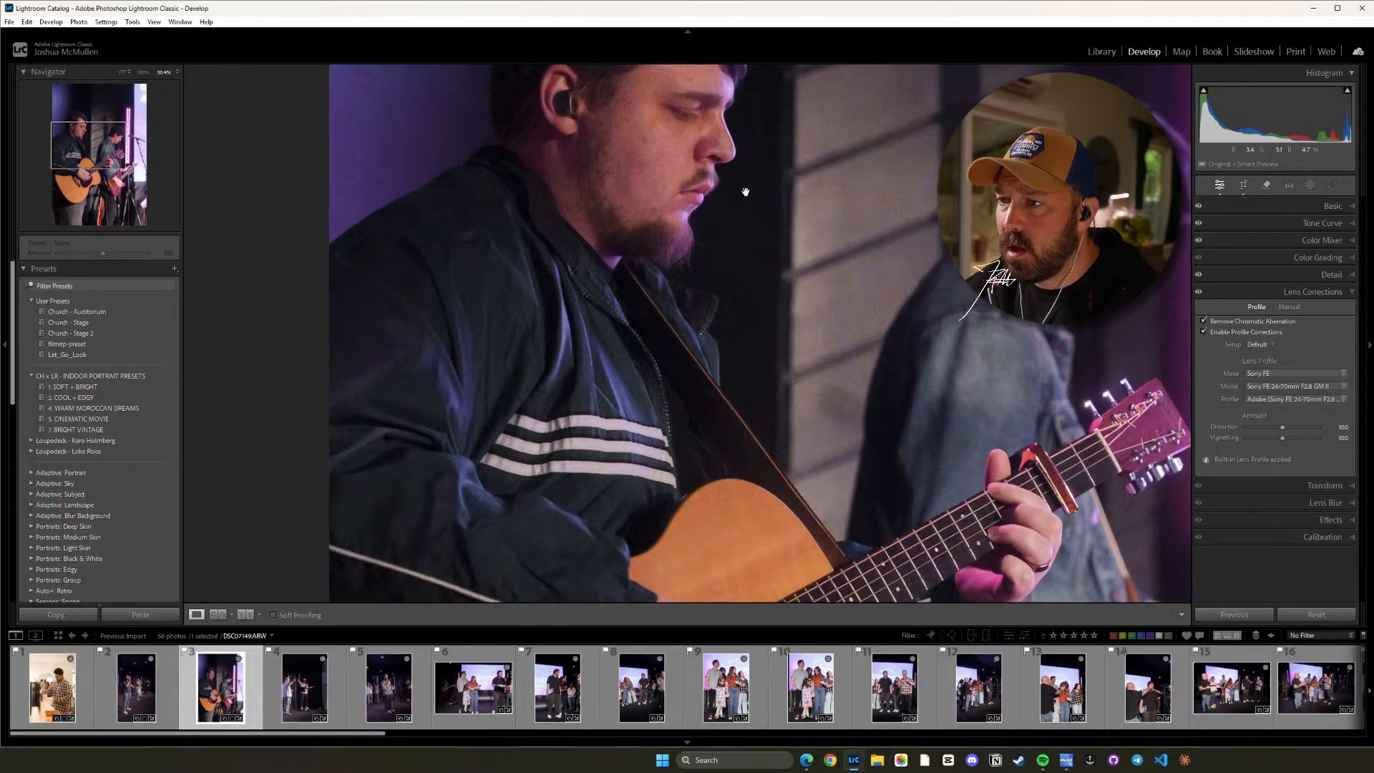
pyautogui.moveTo(745, 190); pyautogui.dragTo(802, 361)
pyautogui.click(798, 362)
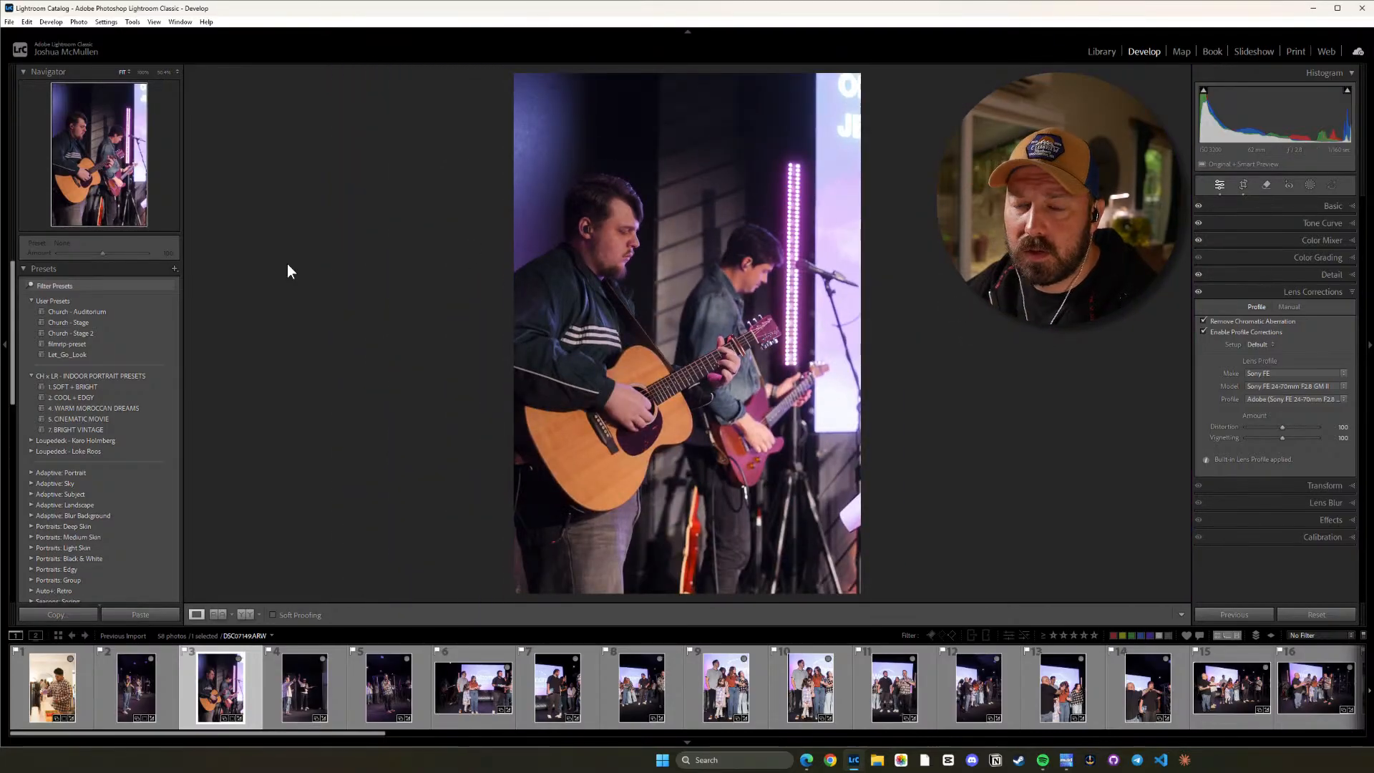
# Expand the Subject: Concerts preset group and preview its presets on photo 3.
pyautogui.scroll(-3, 189, 444)
pyautogui.scroll(-3, 100, 432)
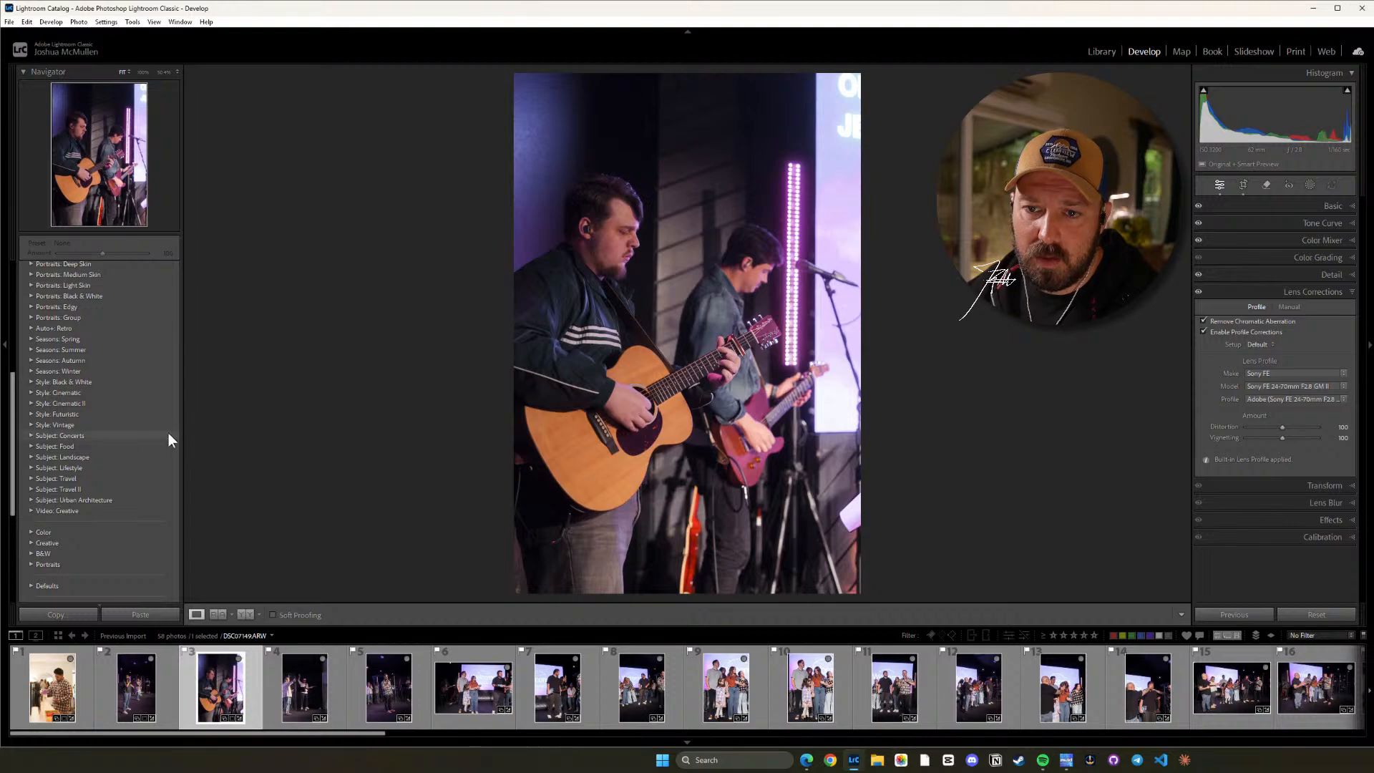
pyautogui.scroll(2, 140, 441)
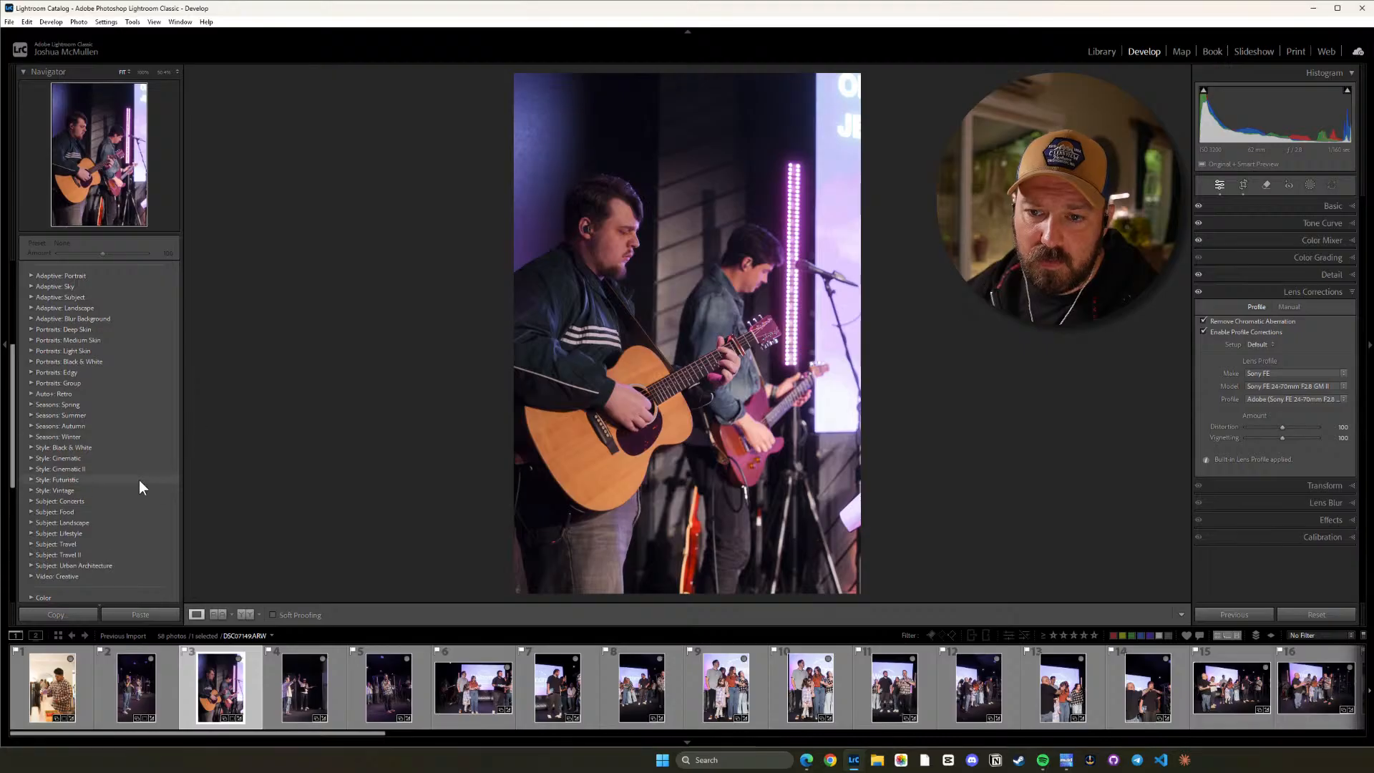
pyautogui.click(31, 500)
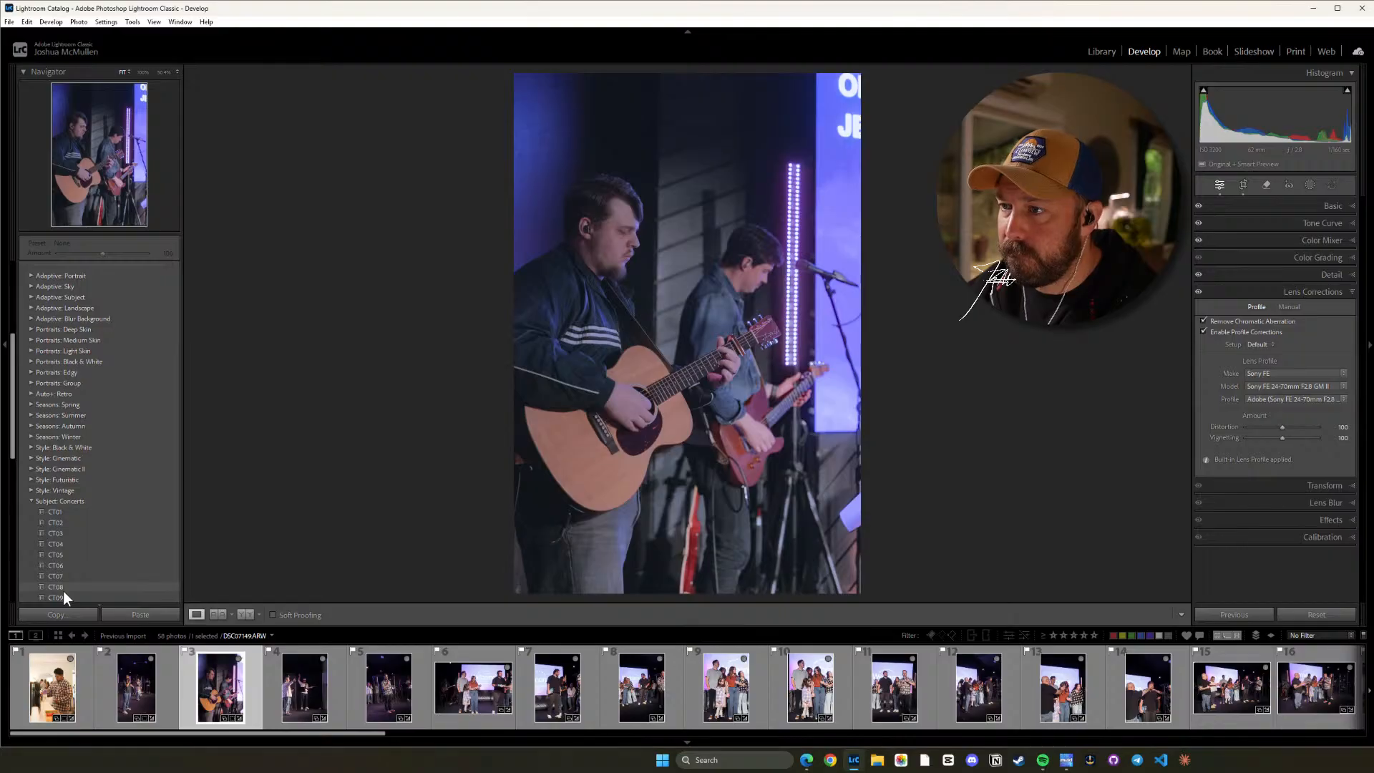
pyautogui.scroll(-4, 108, 496)
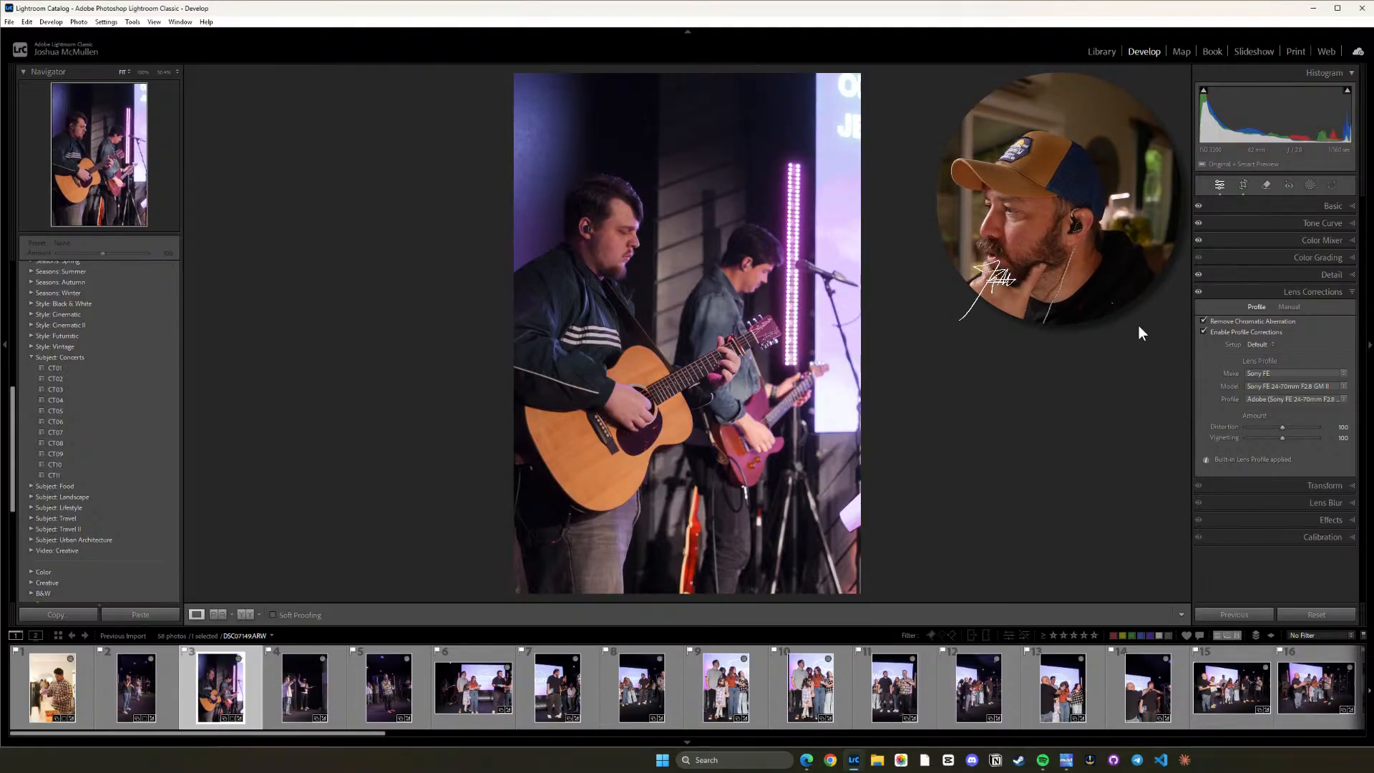
# Set photo 3's Temp to 3052 and try a lower Orange saturation in the Color Mixer.
pyautogui.click(1315, 206)
pyautogui.moveTo(1253, 275); pyautogui.dragTo(1255, 273)
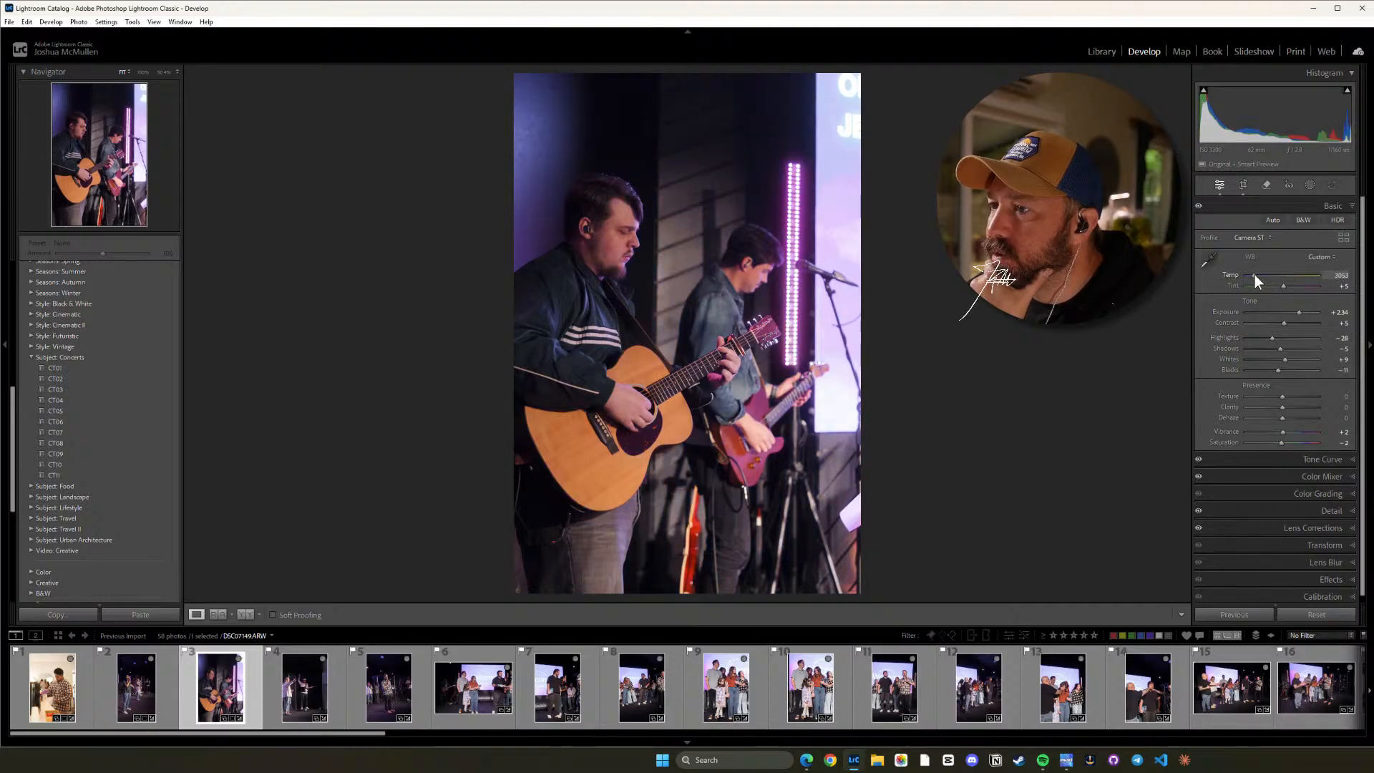
pyautogui.click(1312, 477)
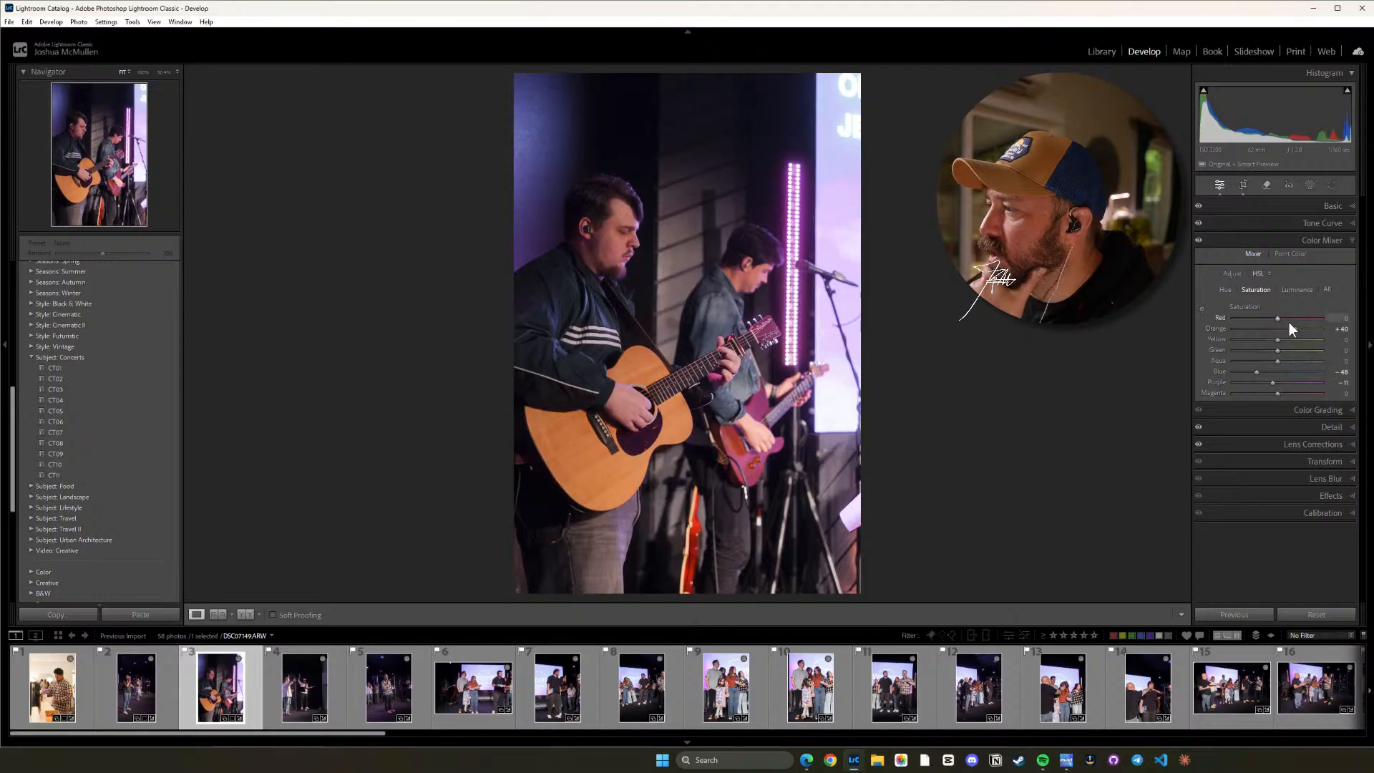
pyautogui.moveTo(1294, 328); pyautogui.dragTo(1282, 329)
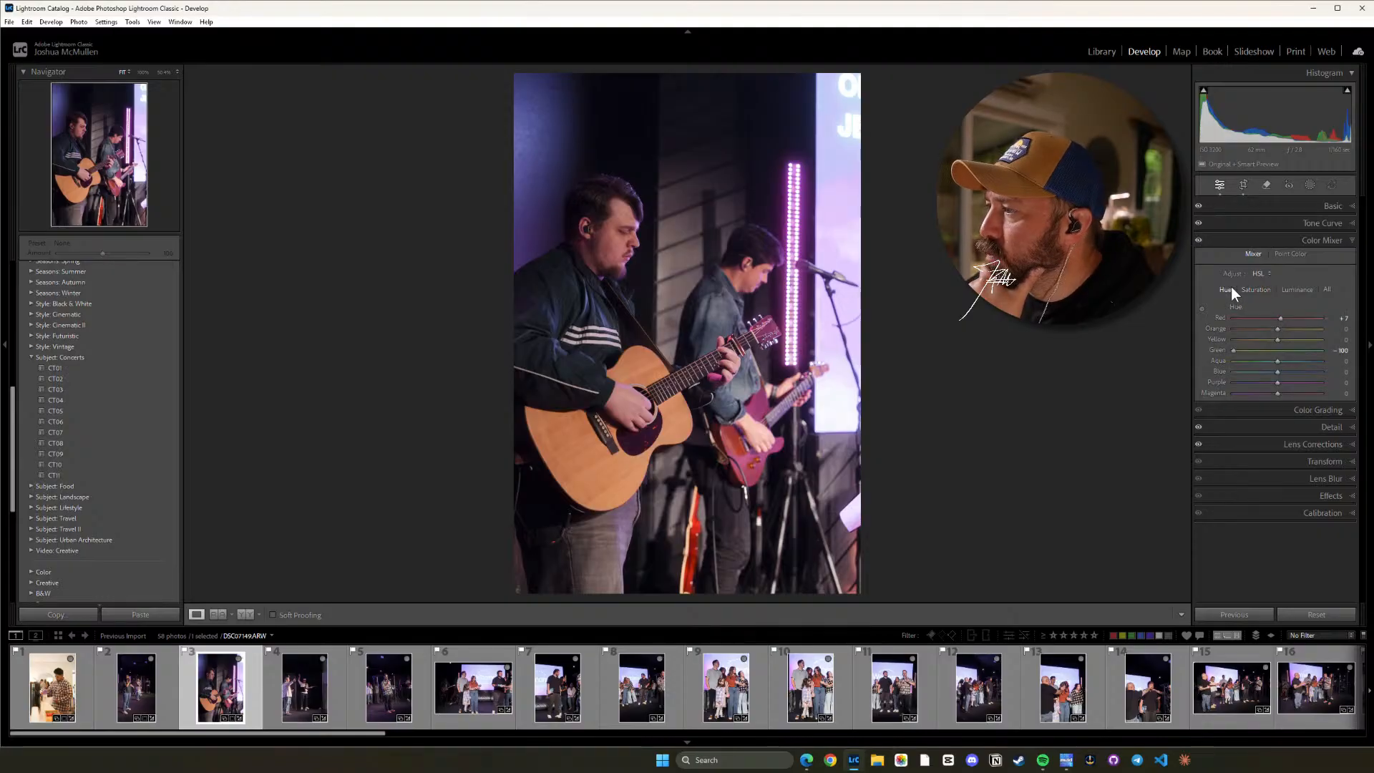
pyautogui.click(1327, 410)
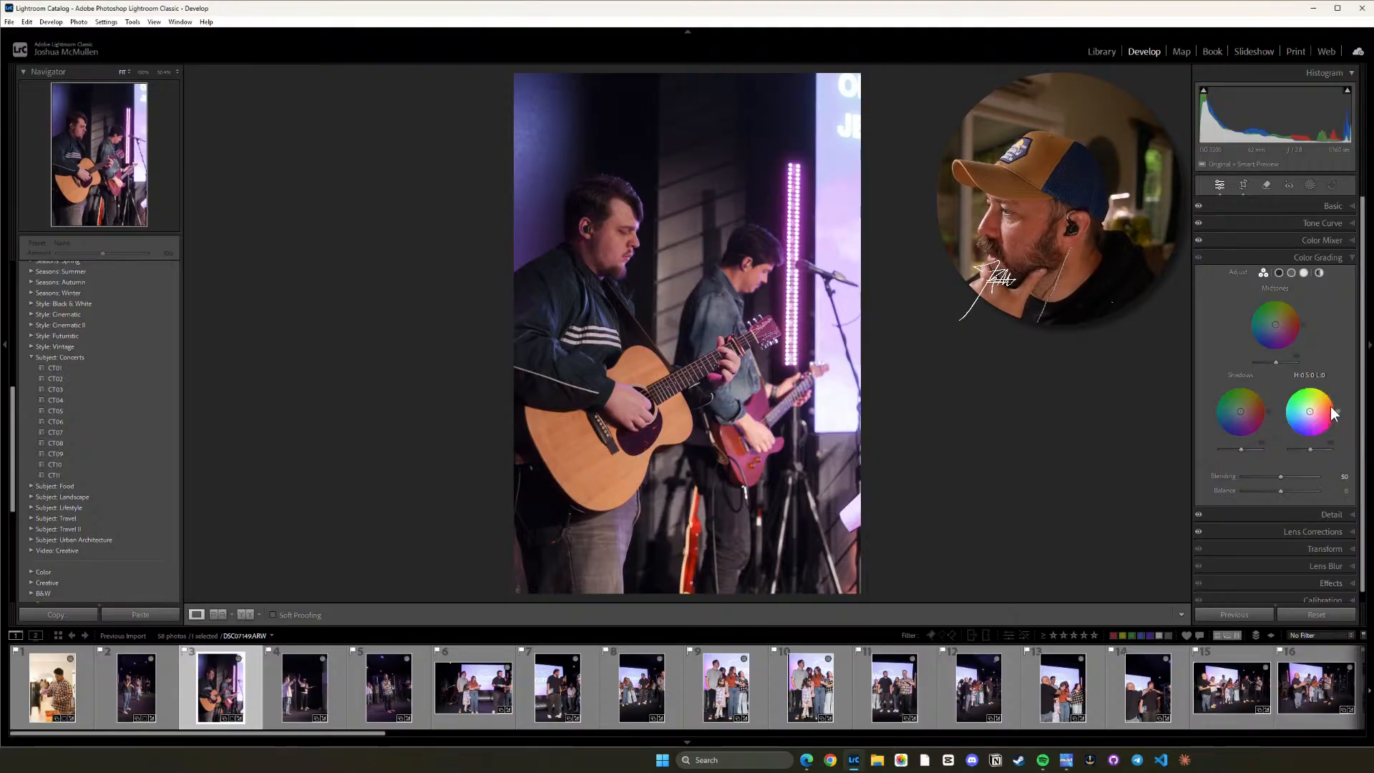
# Raise photo 3's Blacks to +47 and set its Whites to +13.
pyautogui.click(1329, 206)
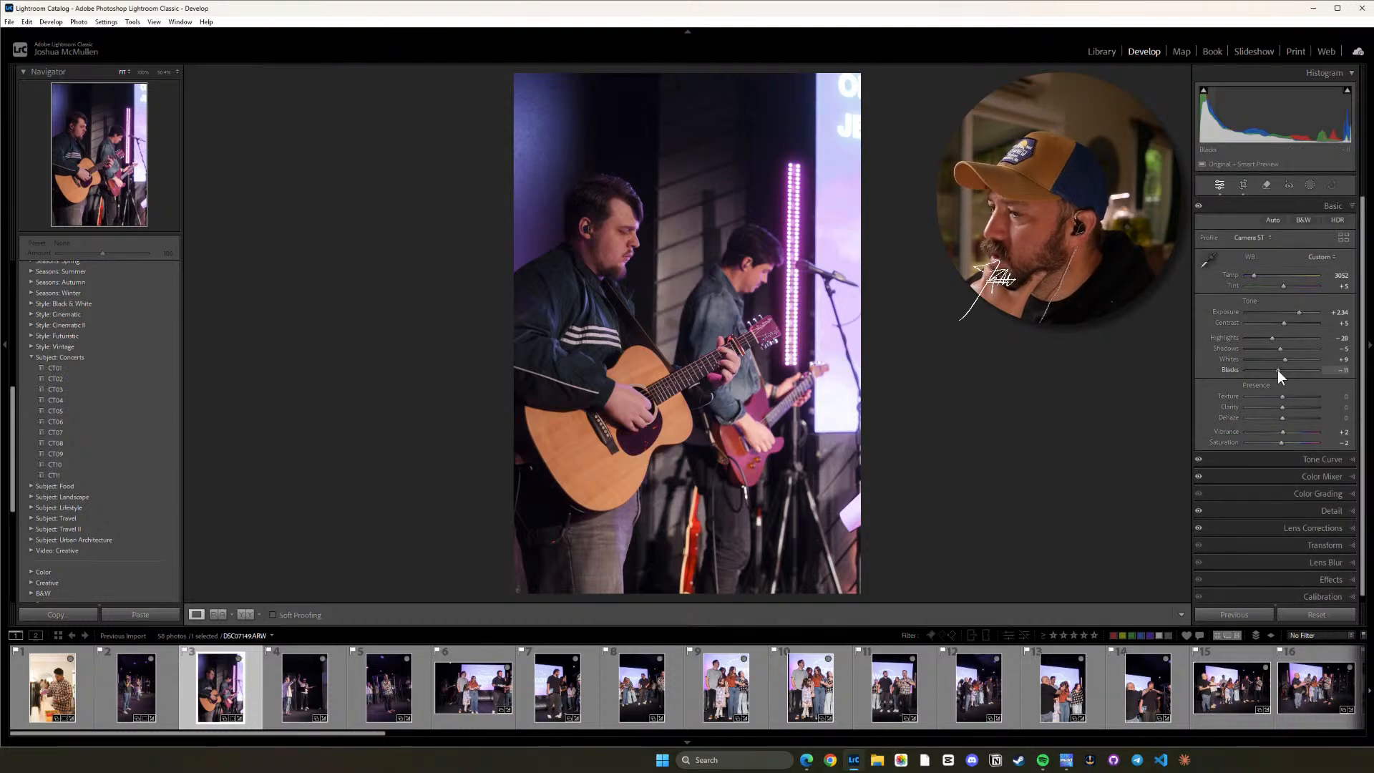
pyautogui.moveTo(1277, 370)
pyautogui.mouseDown()
pyautogui.moveTo(1315, 373)
pyautogui.moveTo(1293, 373)
pyautogui.mouseUp()
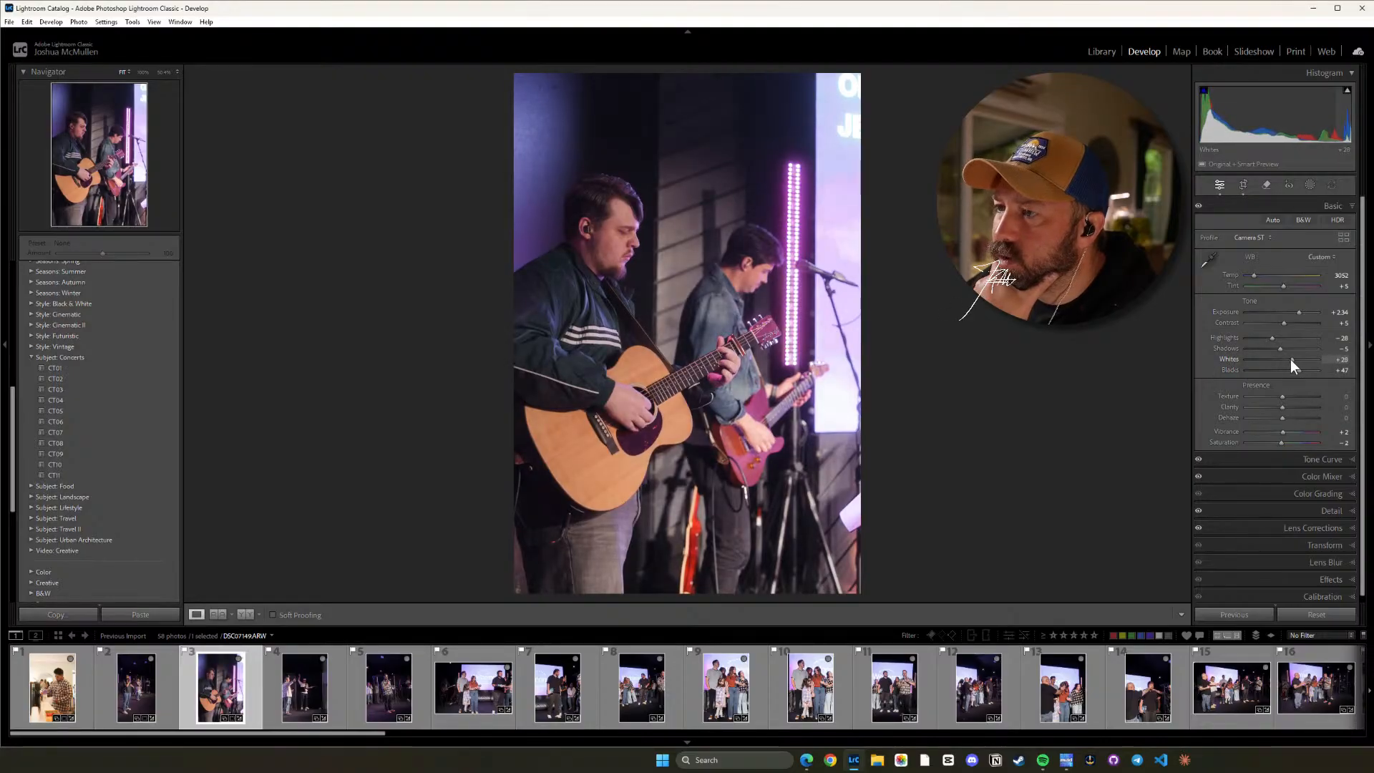
pyautogui.moveTo(1294, 359)
pyautogui.mouseDown()
pyautogui.moveTo(1312, 362)
pyautogui.moveTo(1267, 362)
pyautogui.moveTo(1298, 361)
pyautogui.mouseUp()
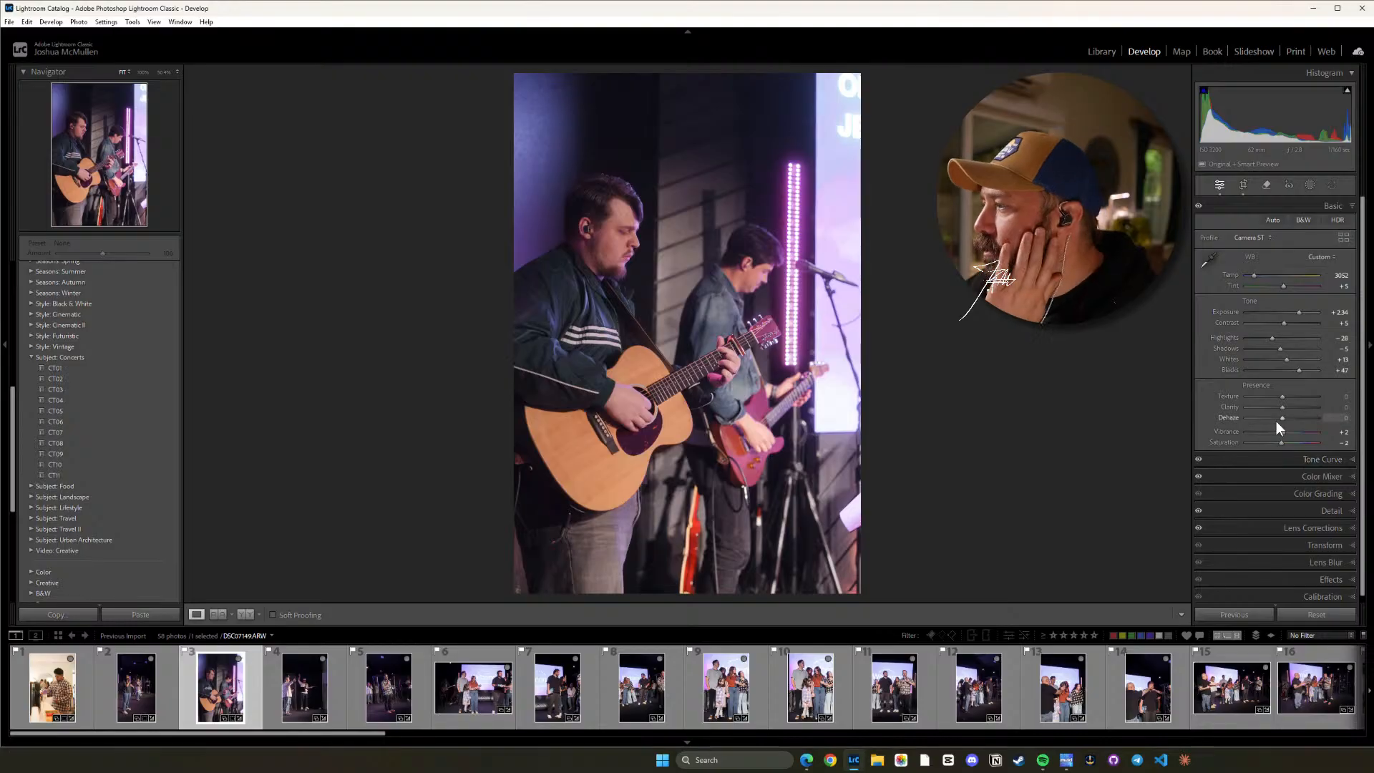
# Try moving the tone curve's black point to input 4, output 0, and reset the curve channel.
pyautogui.click(1298, 461)
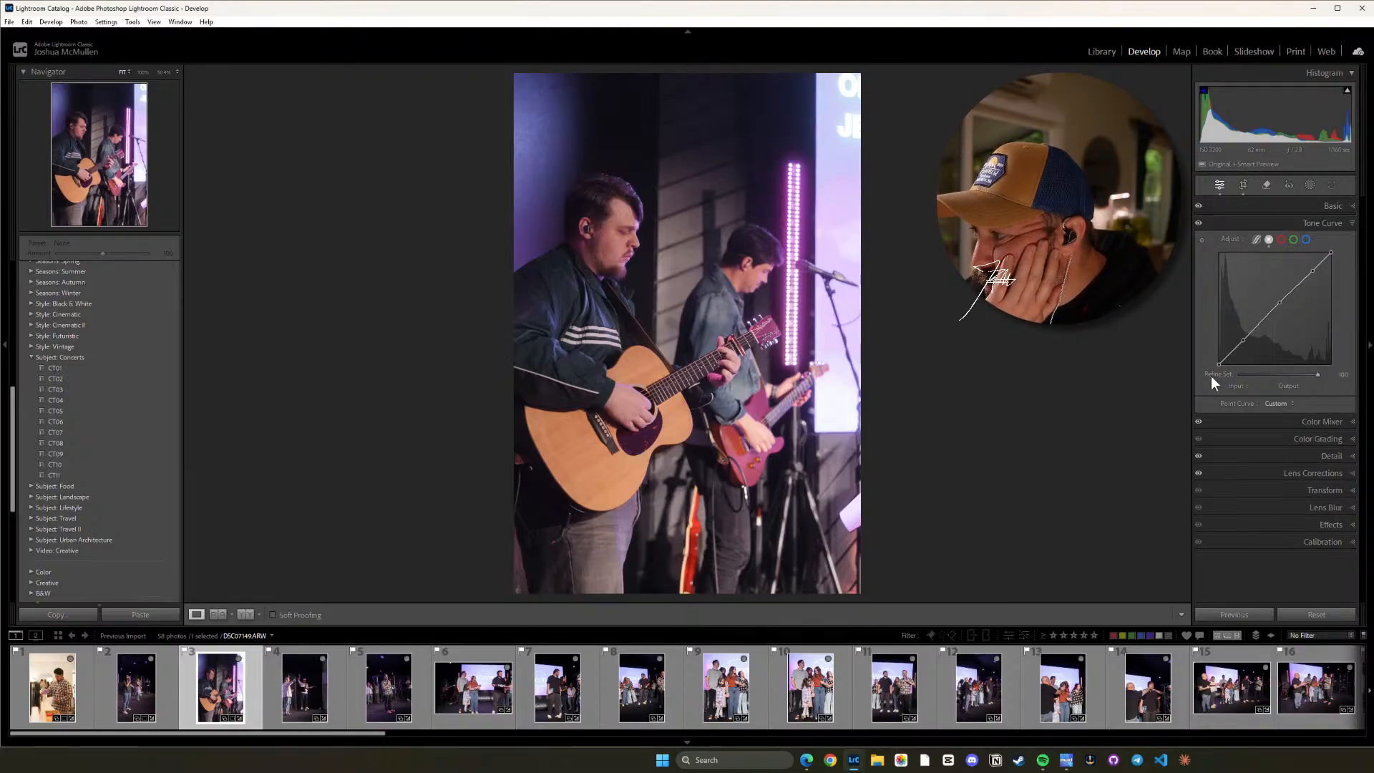
pyautogui.moveTo(1221, 365); pyautogui.dragTo(1208, 371)
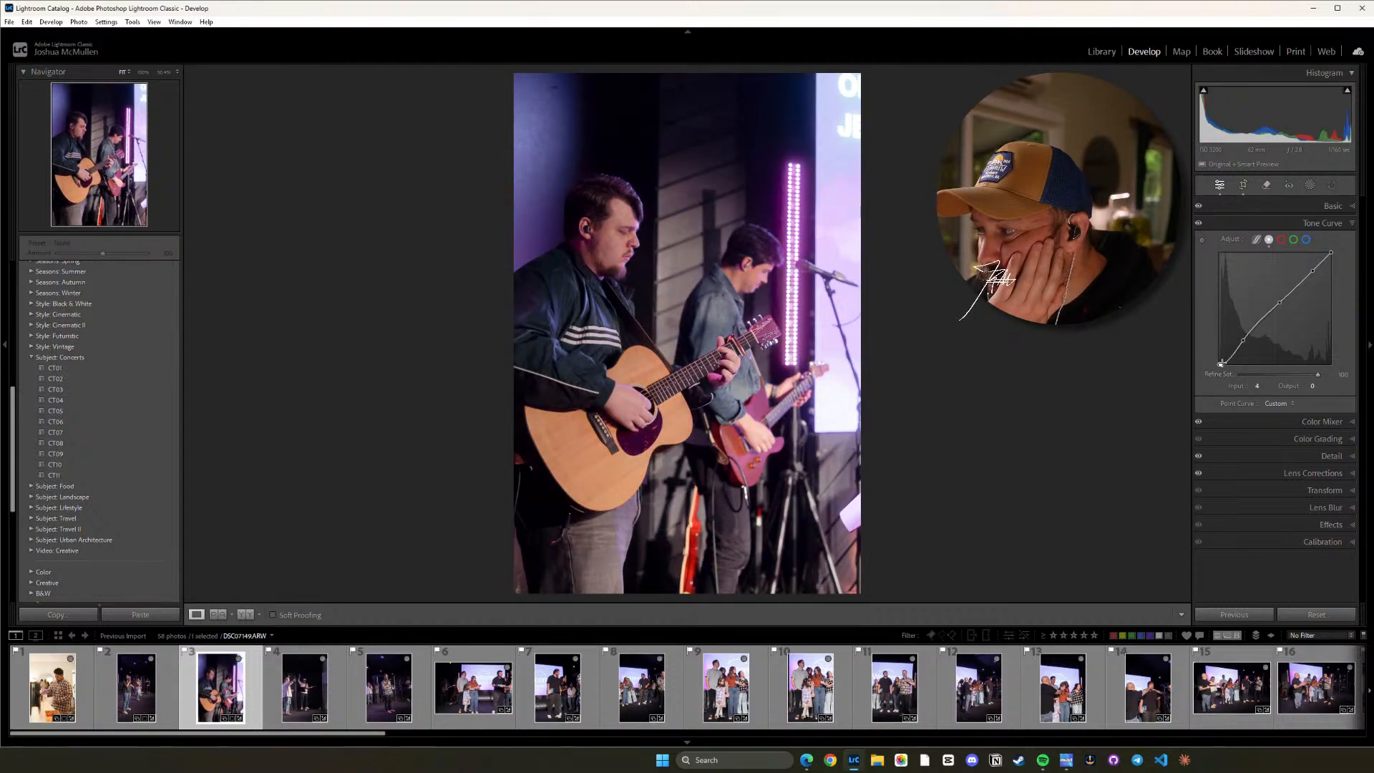
pyautogui.rightClick(1221, 363)
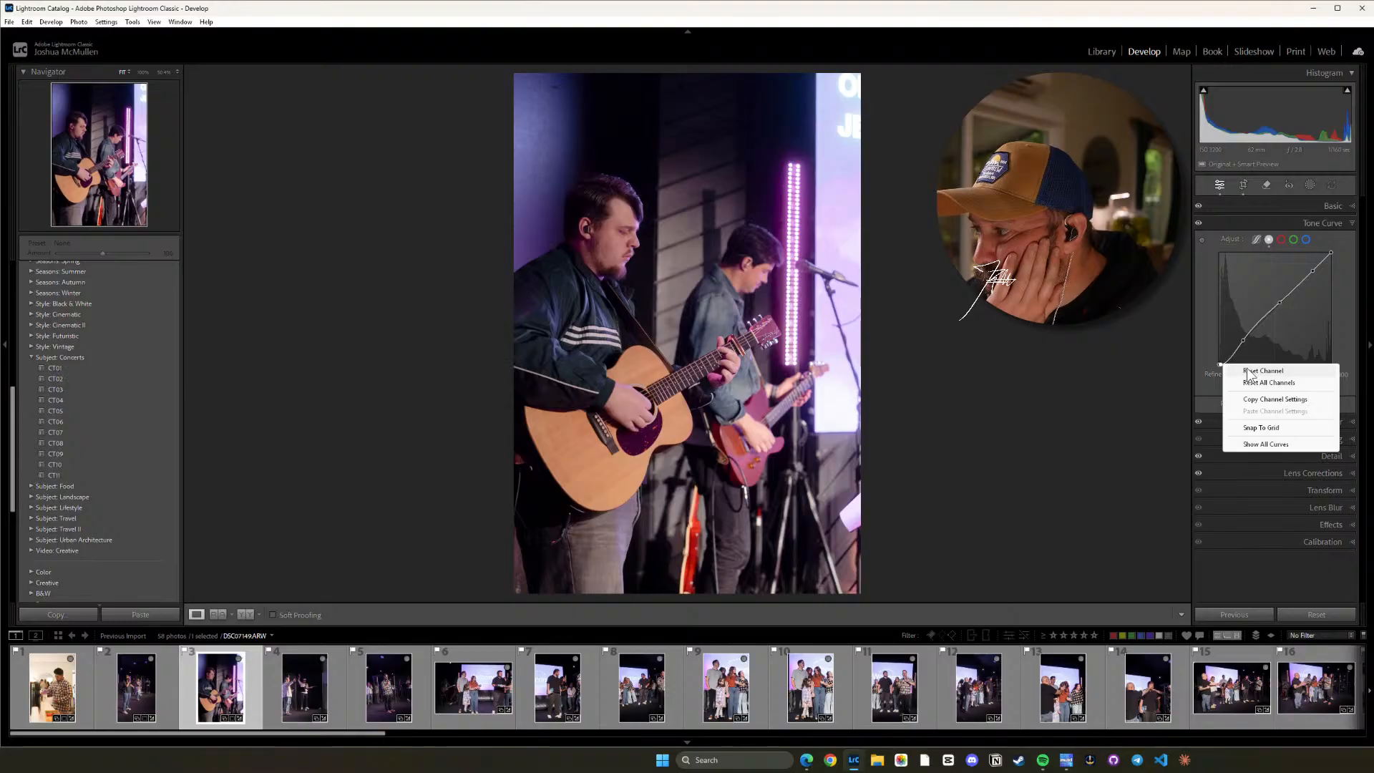
pyautogui.click(1248, 370)
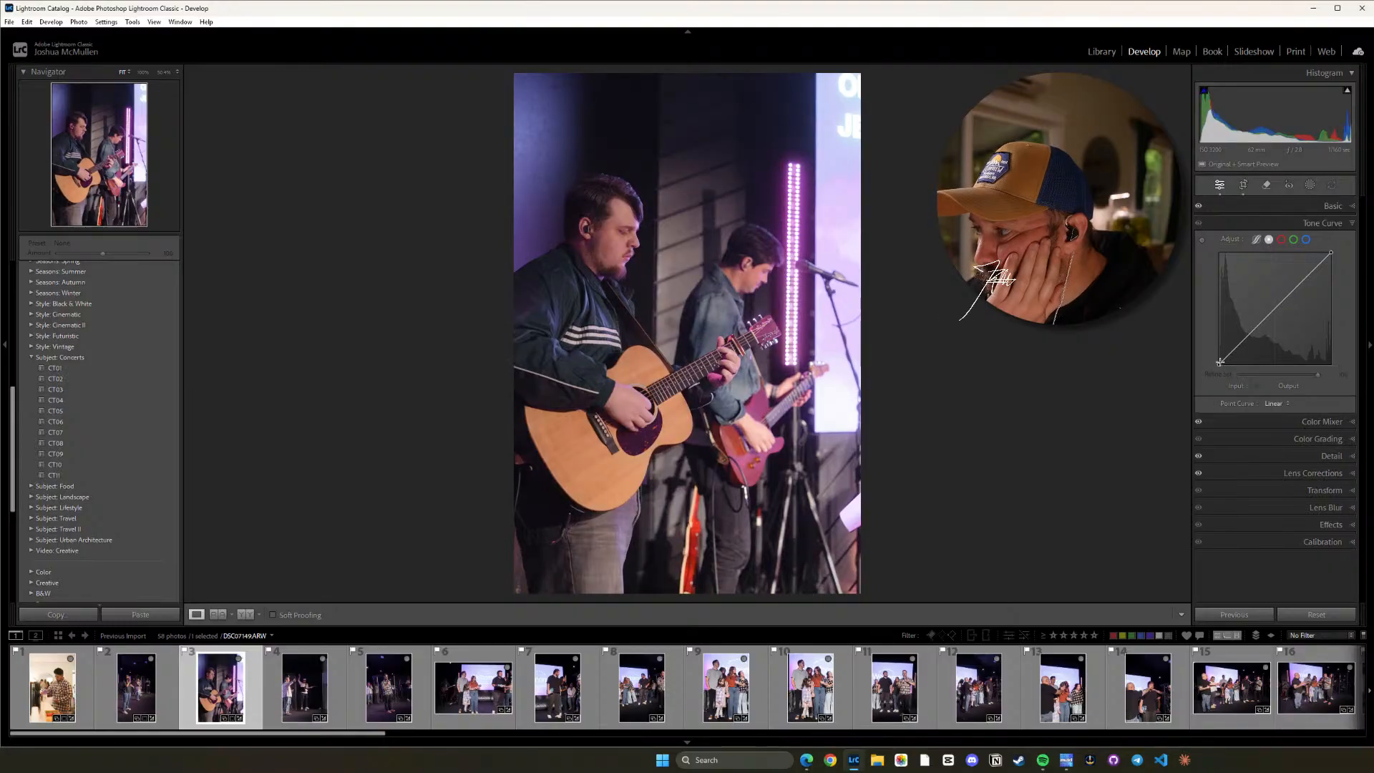
# Add an anchor point in the shadows of photo 3's point curve and undo the change at its black end.
pyautogui.click(1237, 345)
pyautogui.click(1220, 362)
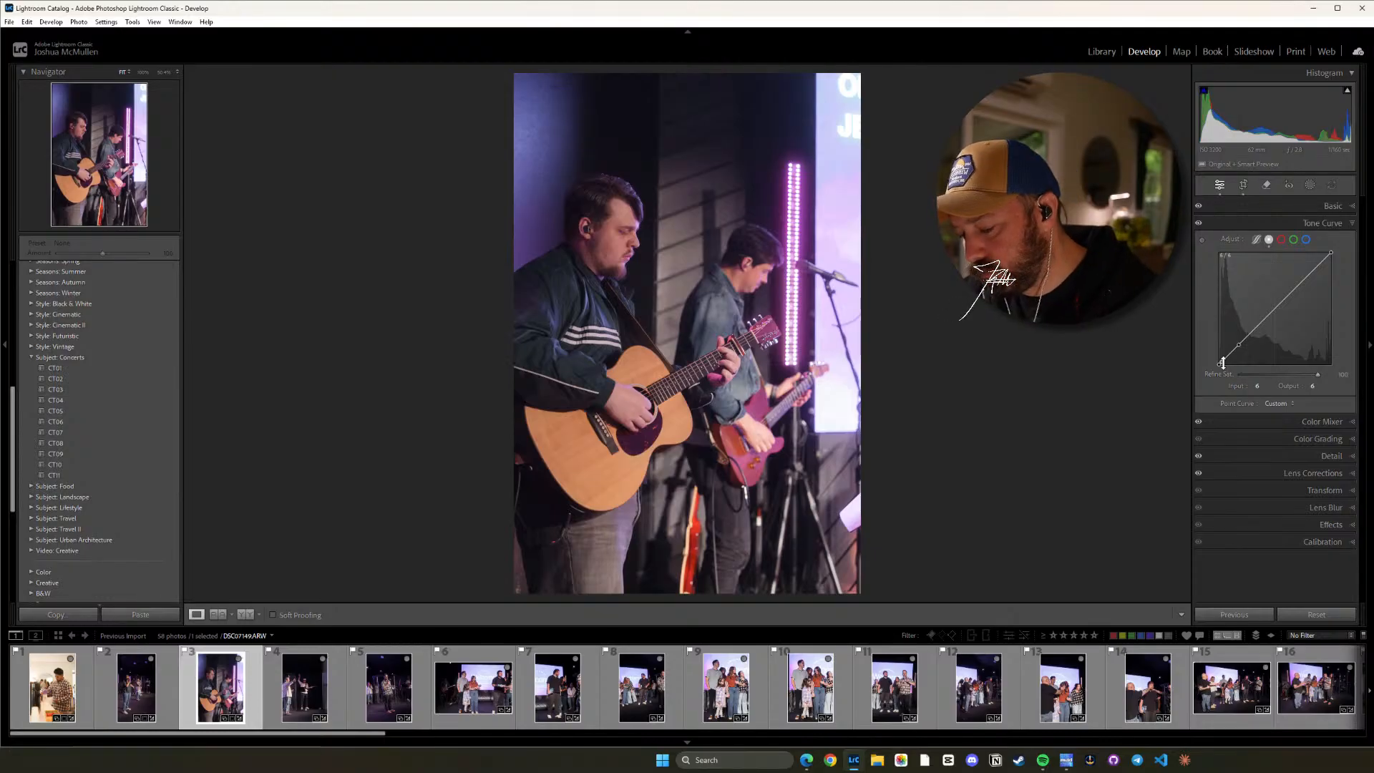
pyautogui.hotkey('ctrl', 'z')
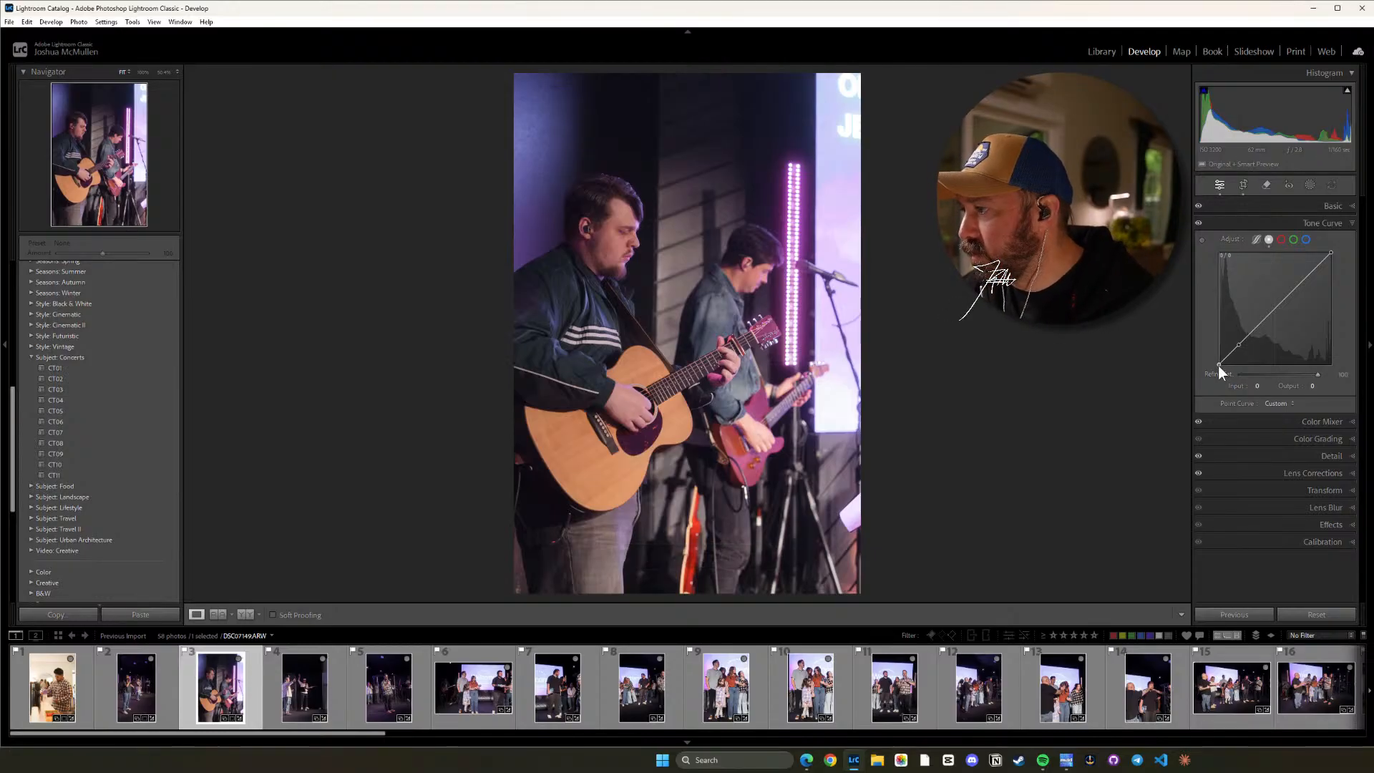
# Lift the black end of photo 3's point curve slightly, set a midtone point to input 144, output 134, and compare with the unedited version.
pyautogui.moveTo(1217, 365); pyautogui.dragTo(1213, 360)
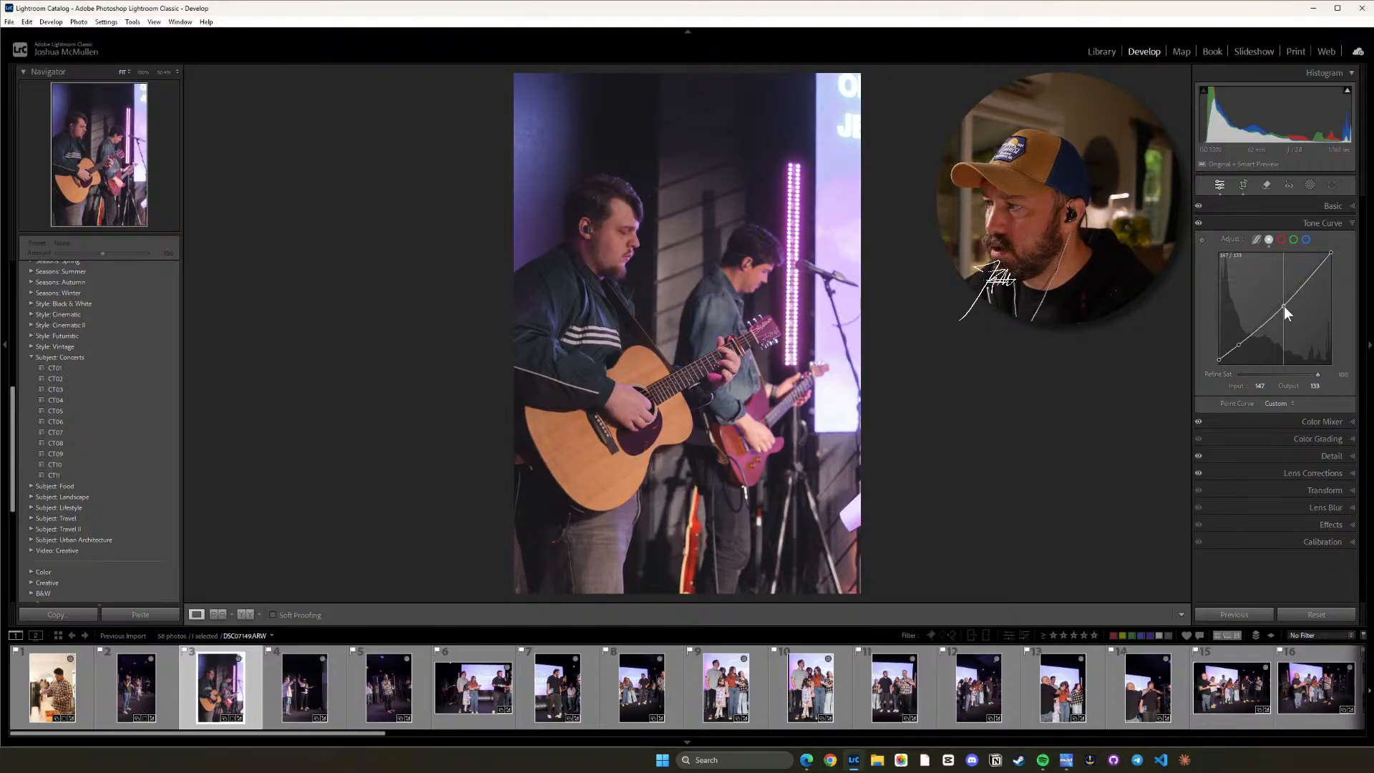
pyautogui.moveTo(1284, 306); pyautogui.dragTo(1282, 307)
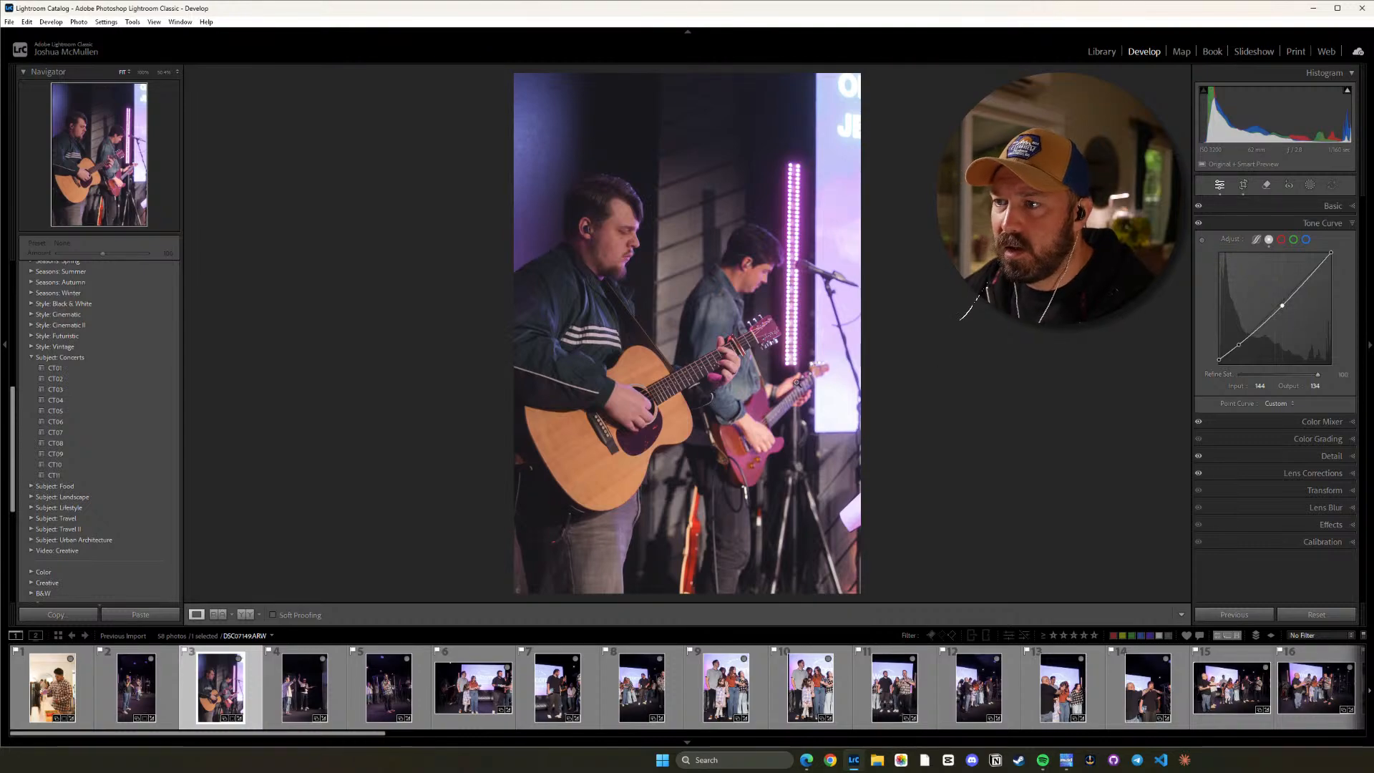
pyautogui.click(750, 250)
pyautogui.click(750, 250)
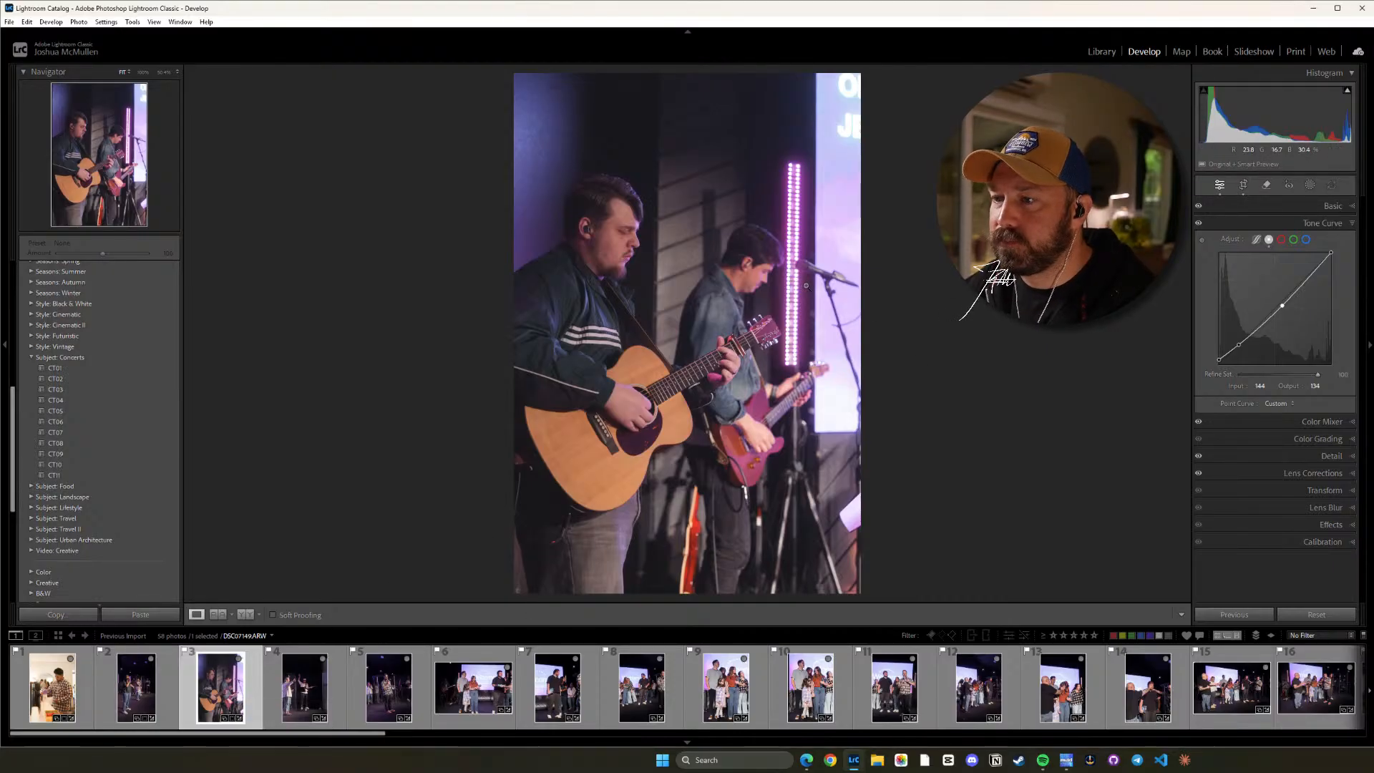
pyautogui.press('\\')
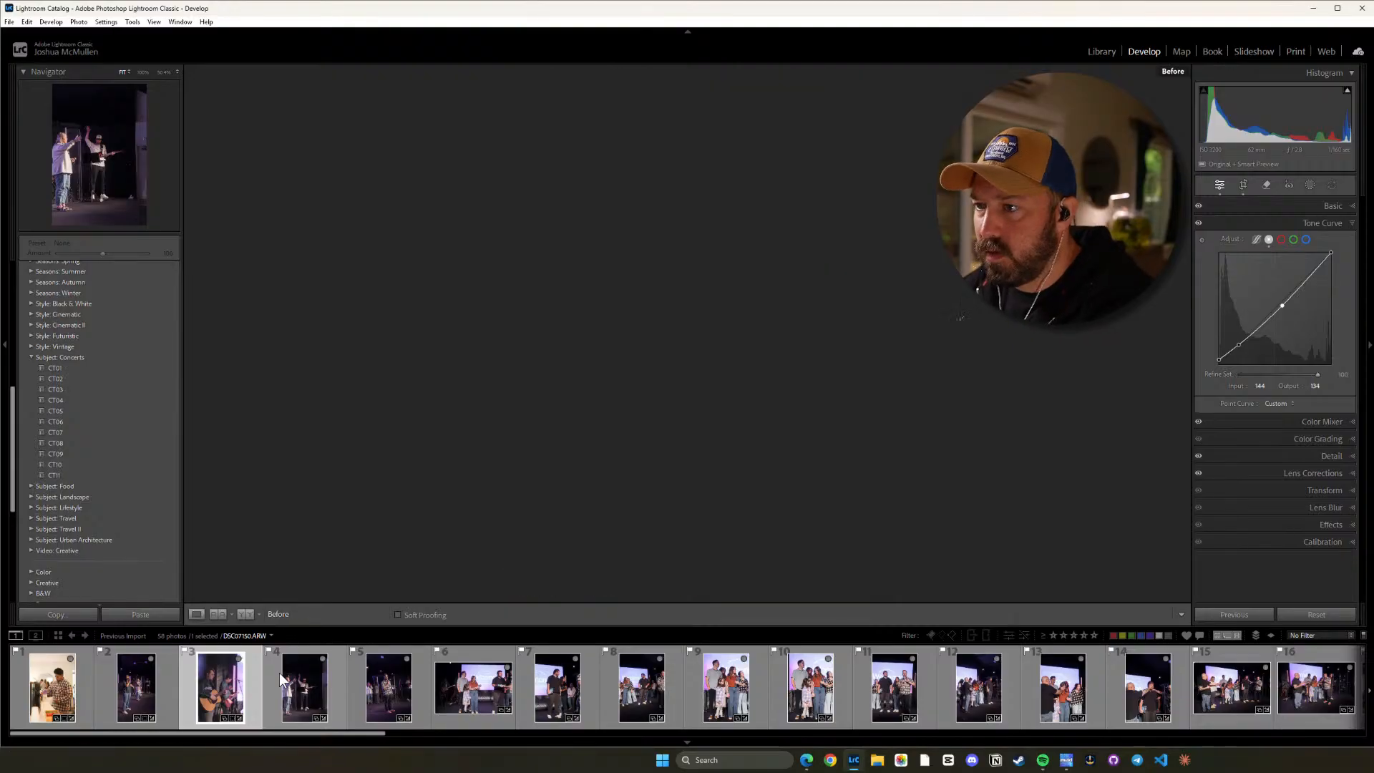
pyautogui.press('\\')
pyautogui.press('\\')
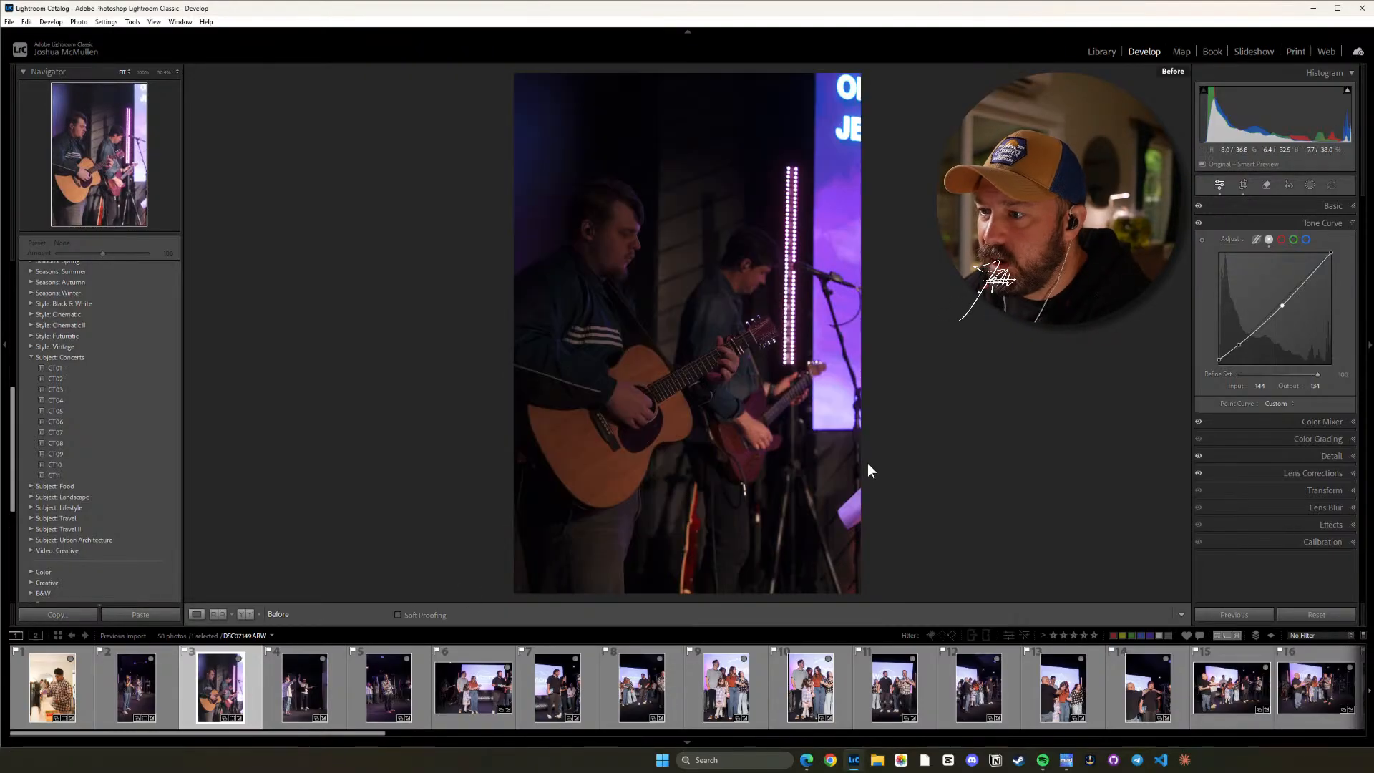
pyautogui.press('\\')
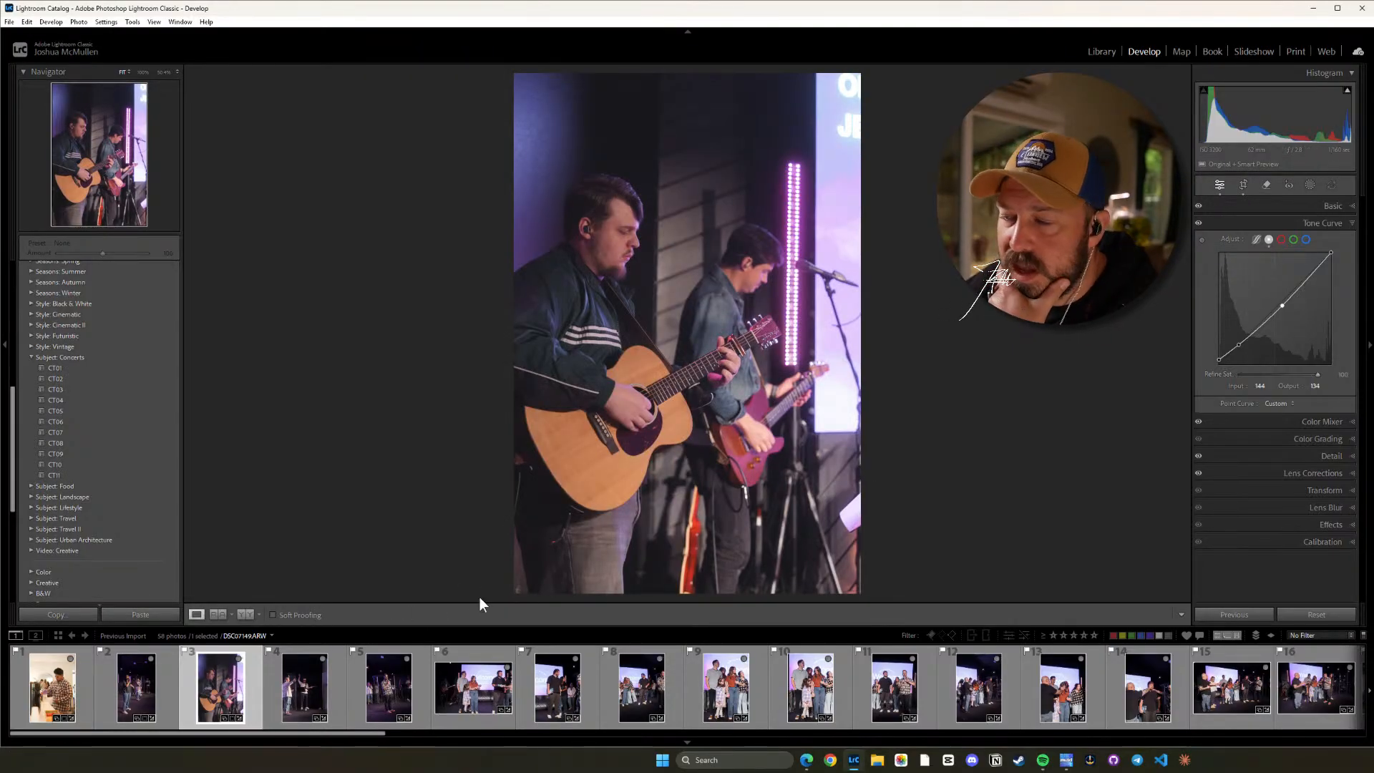
# Fine-tune photo 3's straightening to a crop angle of about 4.53.
pyautogui.press('r')
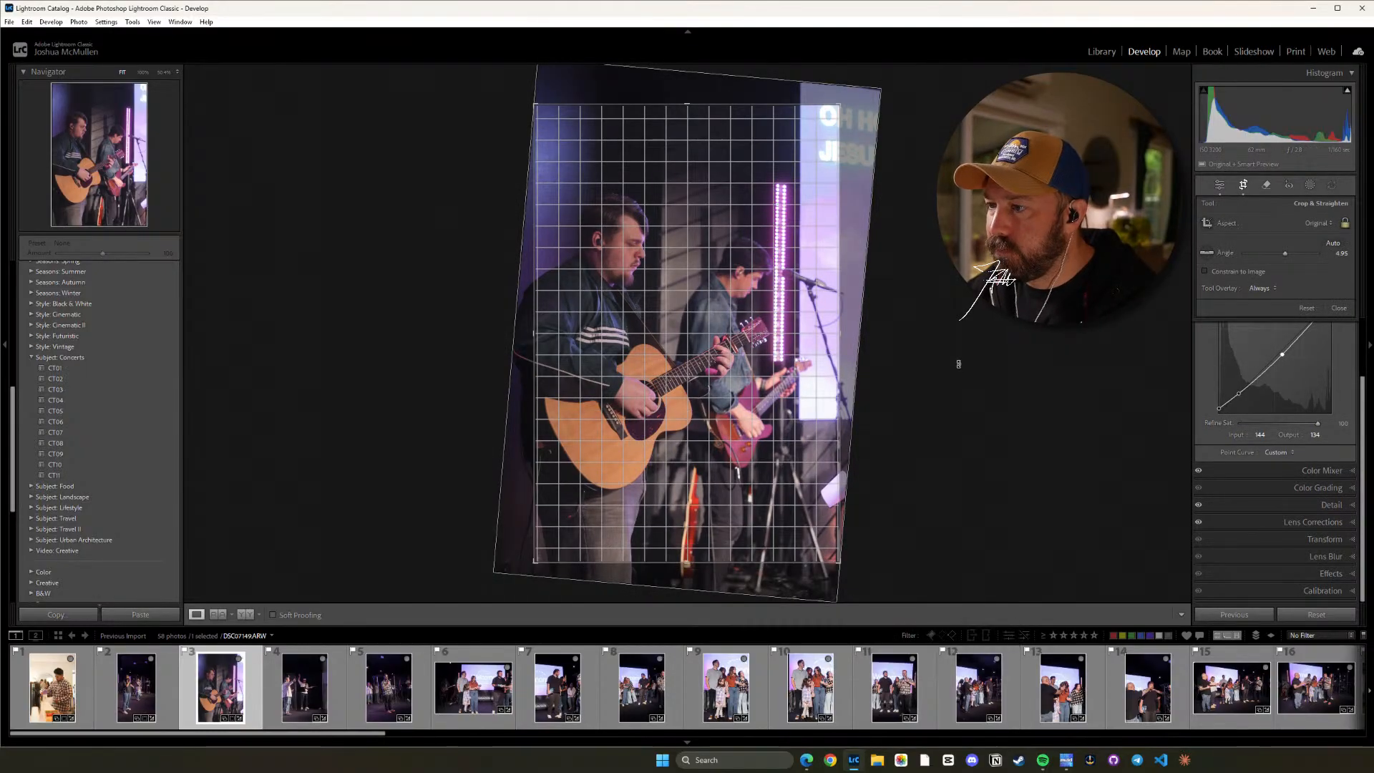
pyautogui.moveTo(958, 364); pyautogui.dragTo(957, 362)
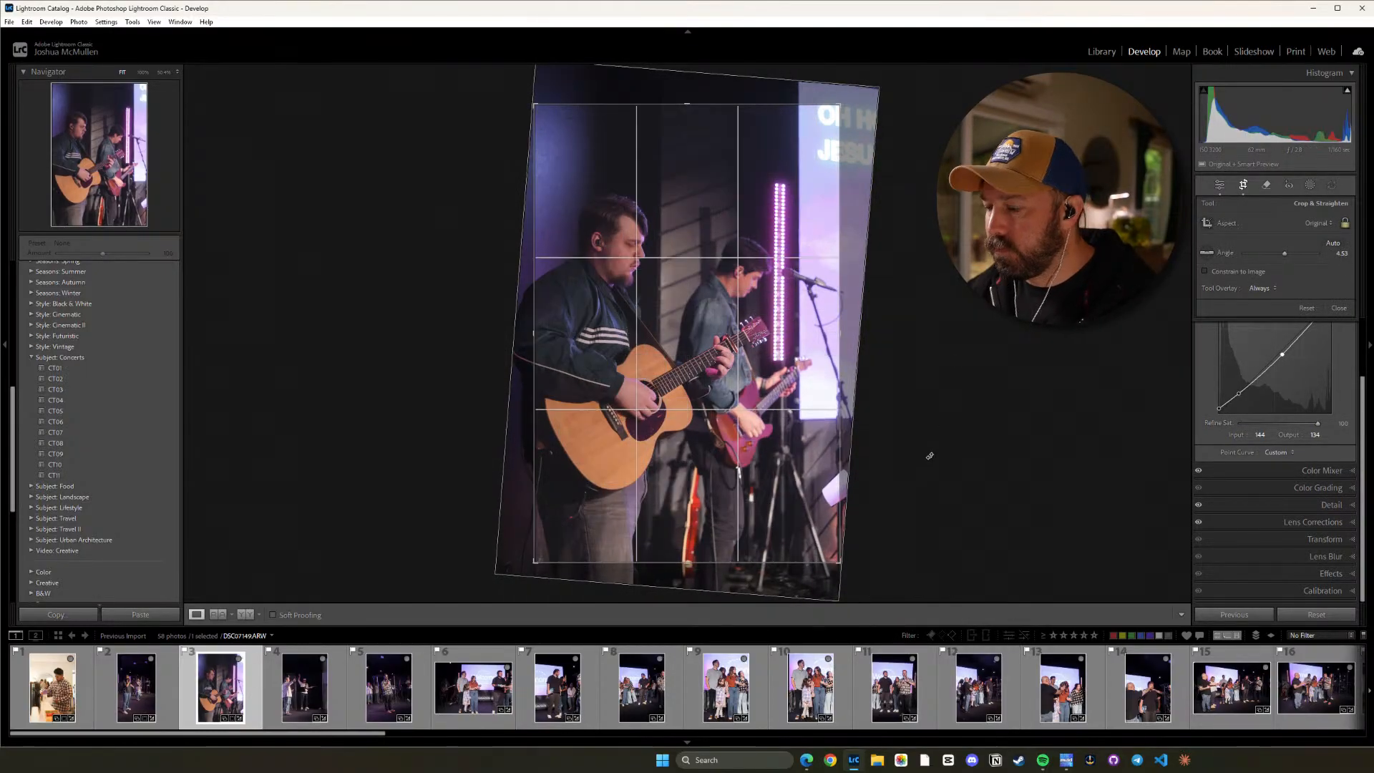
pyautogui.press('d')
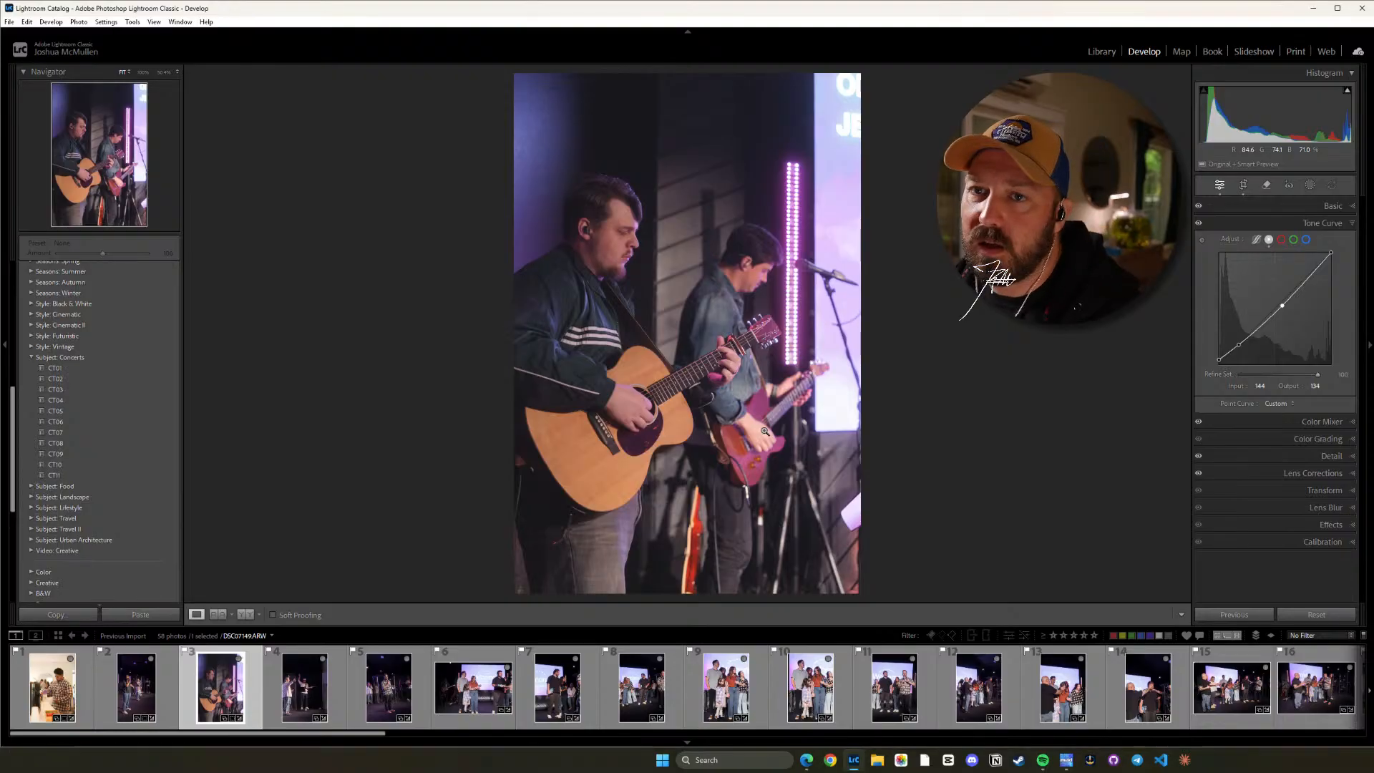
# Crop photo 4 to 16 x 9, tighten and reposition the frame around the two performers, and straighten it to an angle of about 1.77.
pyautogui.click(300, 697)
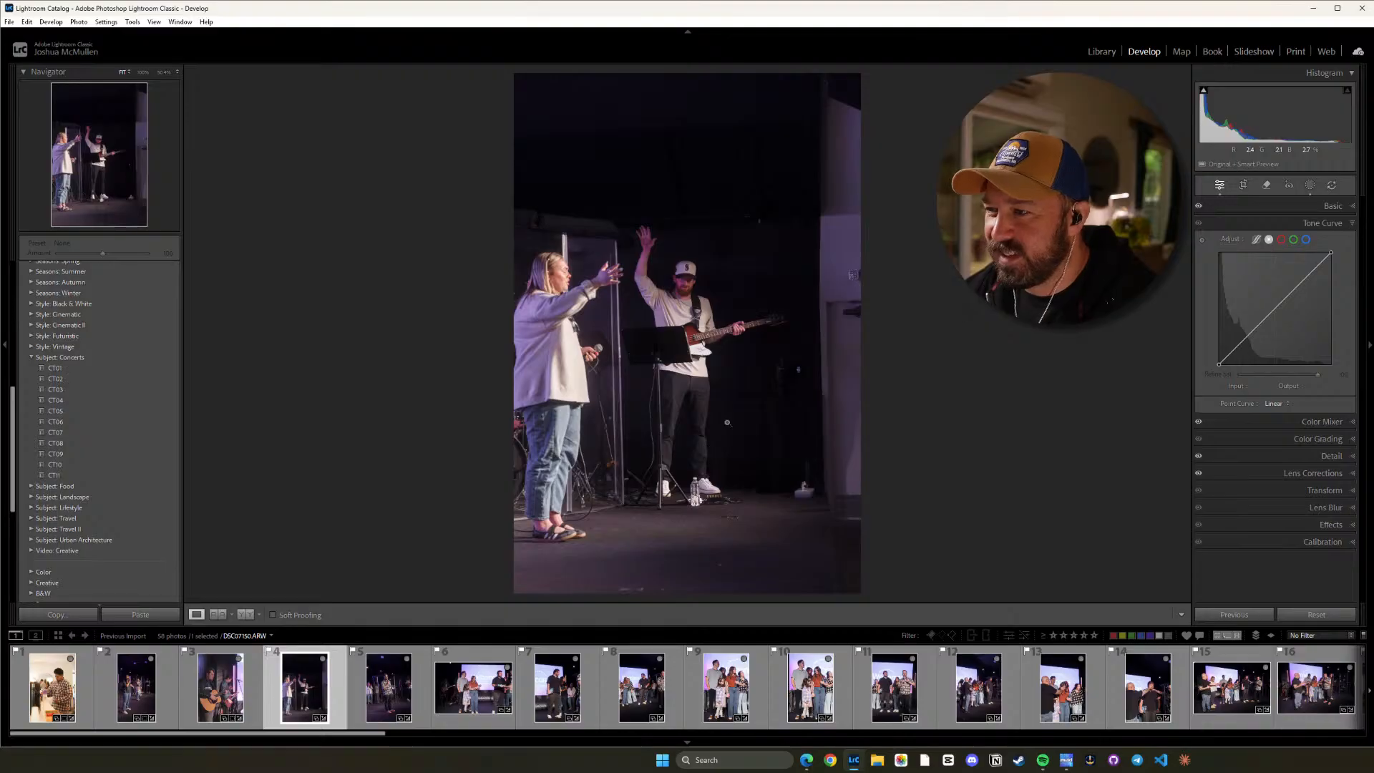
pyautogui.press('r')
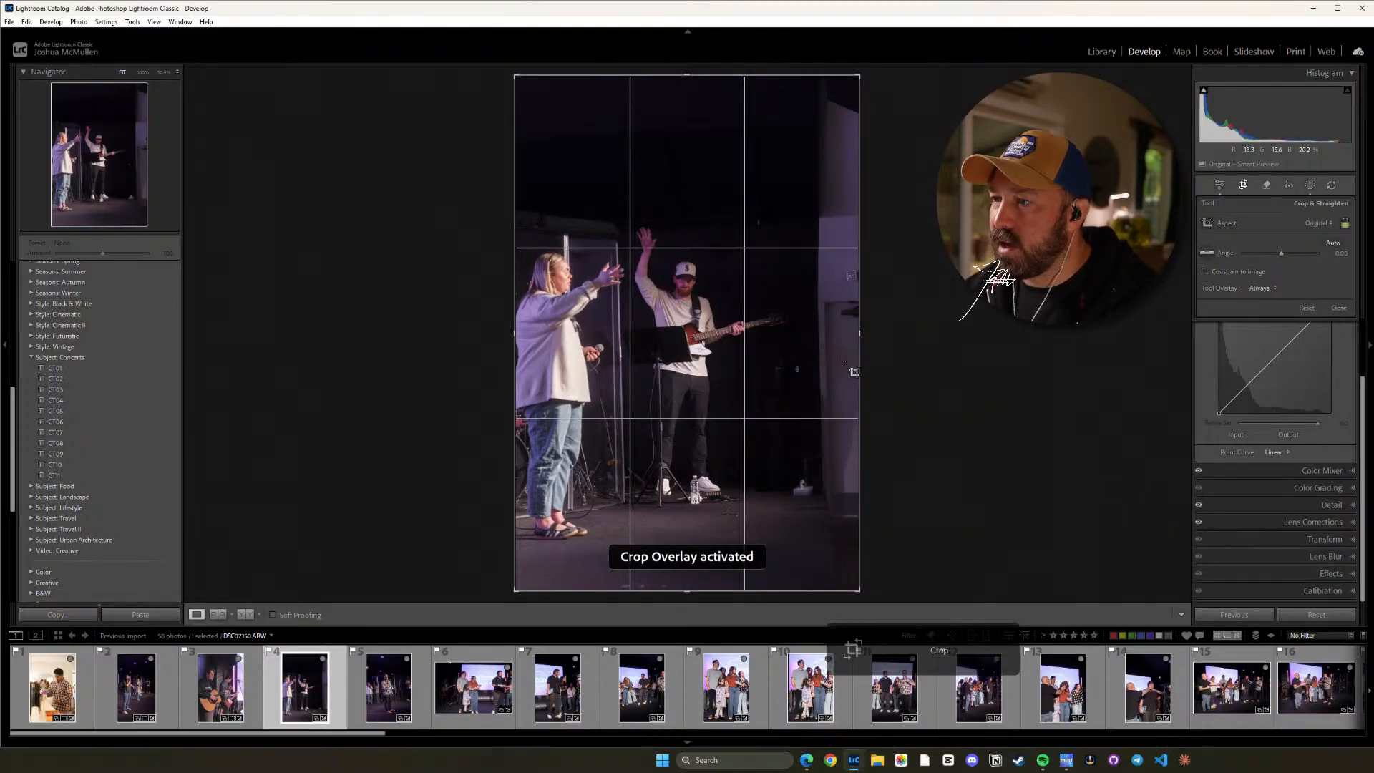
pyautogui.hotkey('shift', 'a')
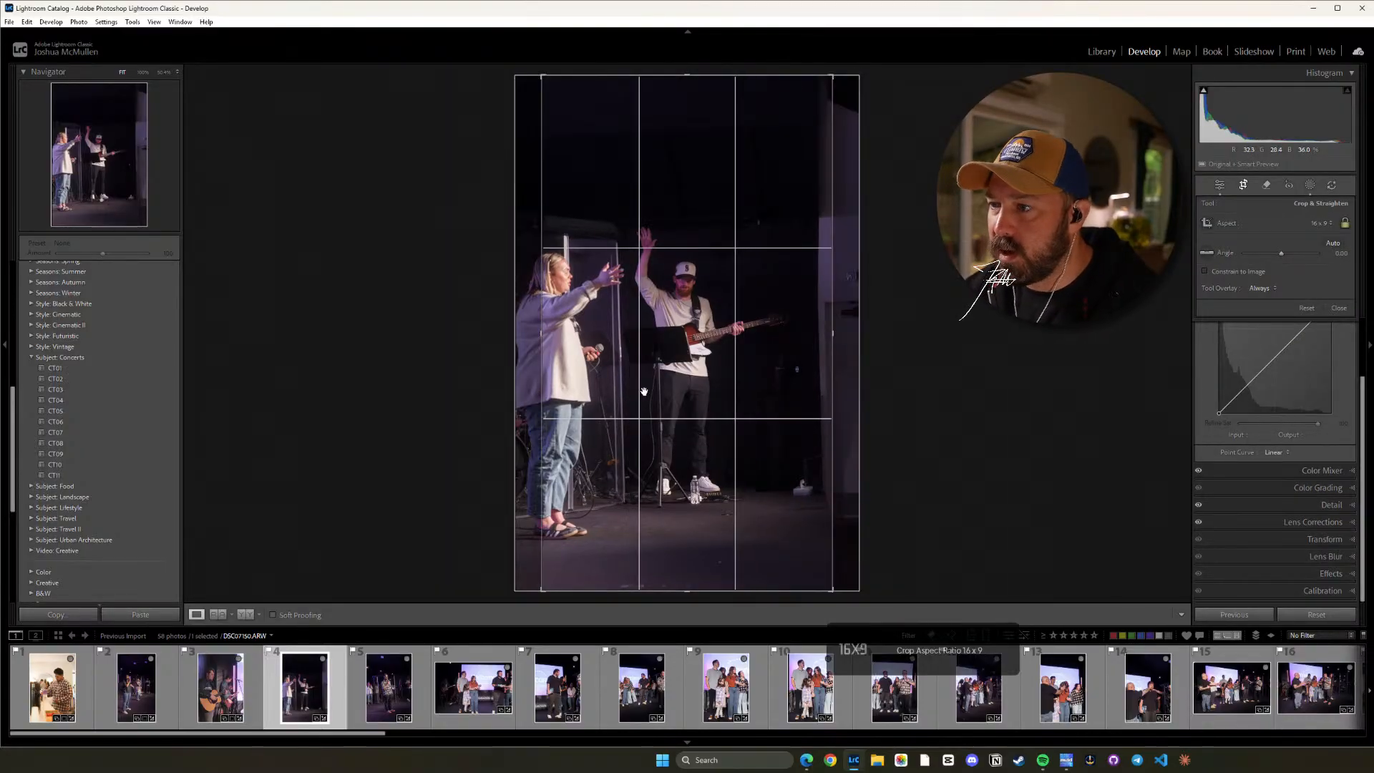
pyautogui.moveTo(644, 392); pyautogui.dragTo(671, 395)
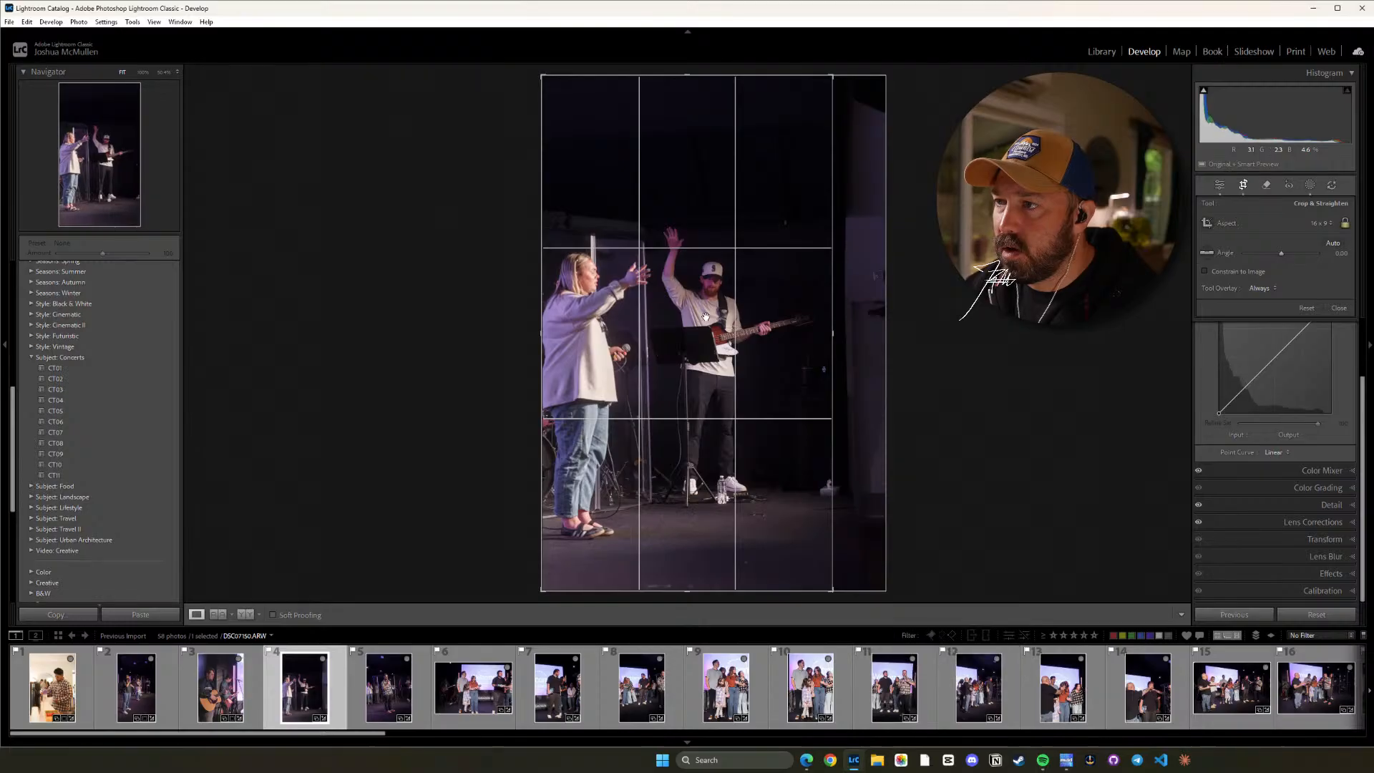
pyautogui.moveTo(686, 75); pyautogui.dragTo(695, 91)
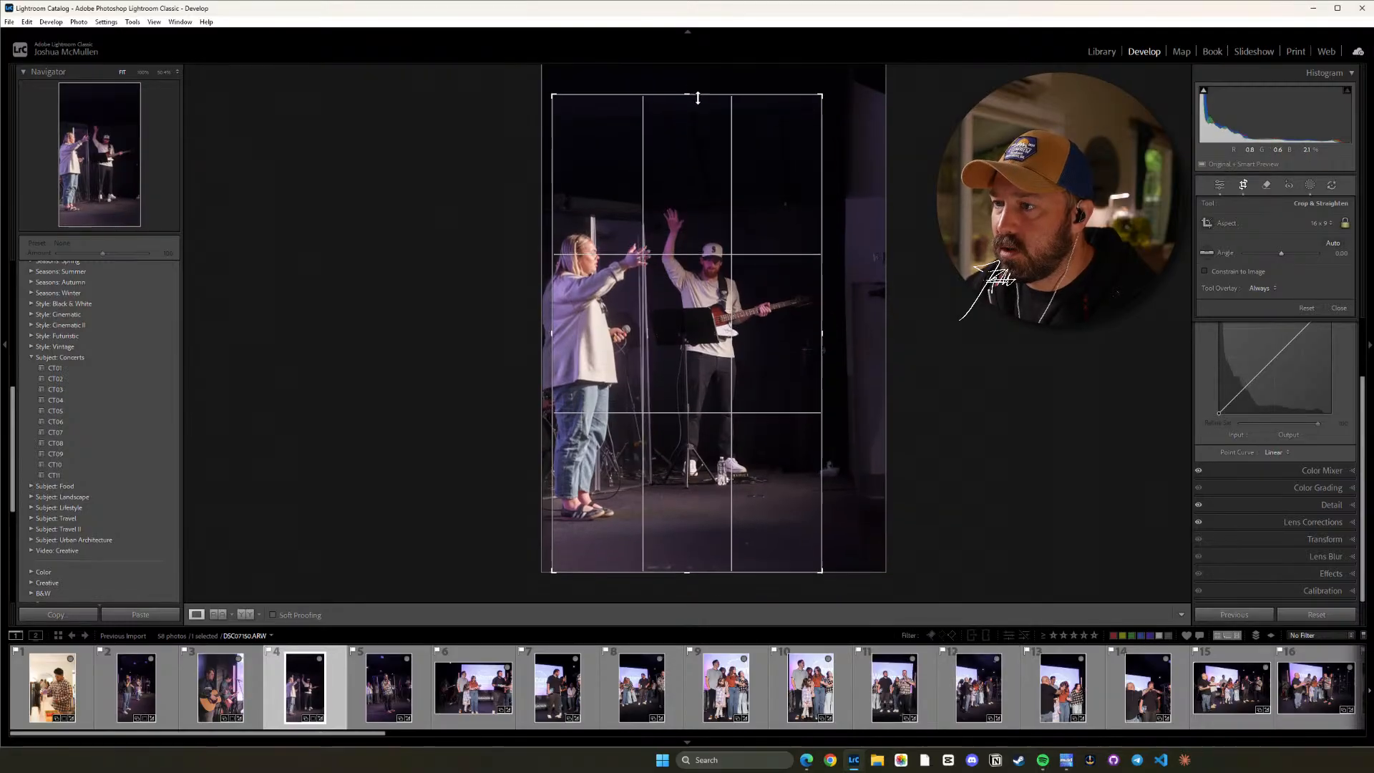
pyautogui.moveTo(702, 151); pyautogui.dragTo(694, 112)
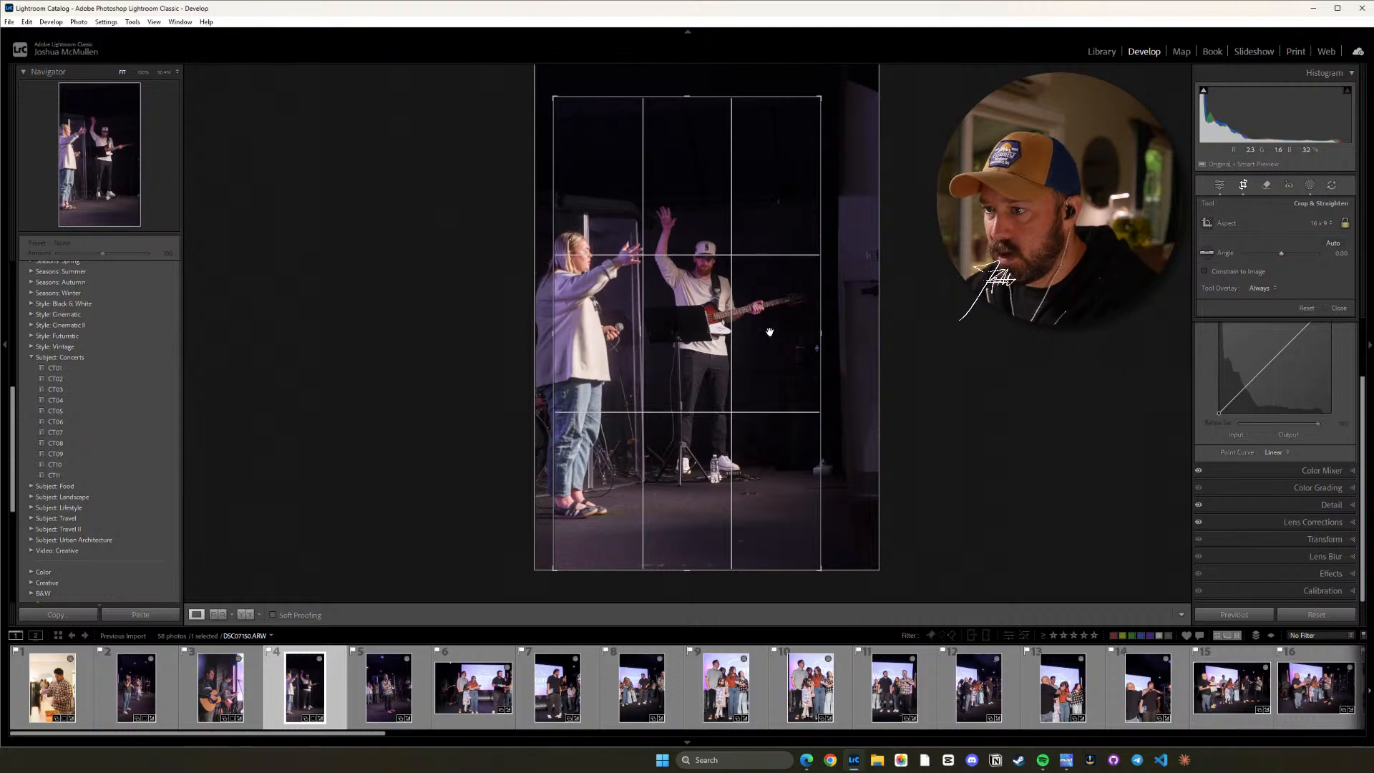
pyautogui.moveTo(969, 380); pyautogui.dragTo(972, 388)
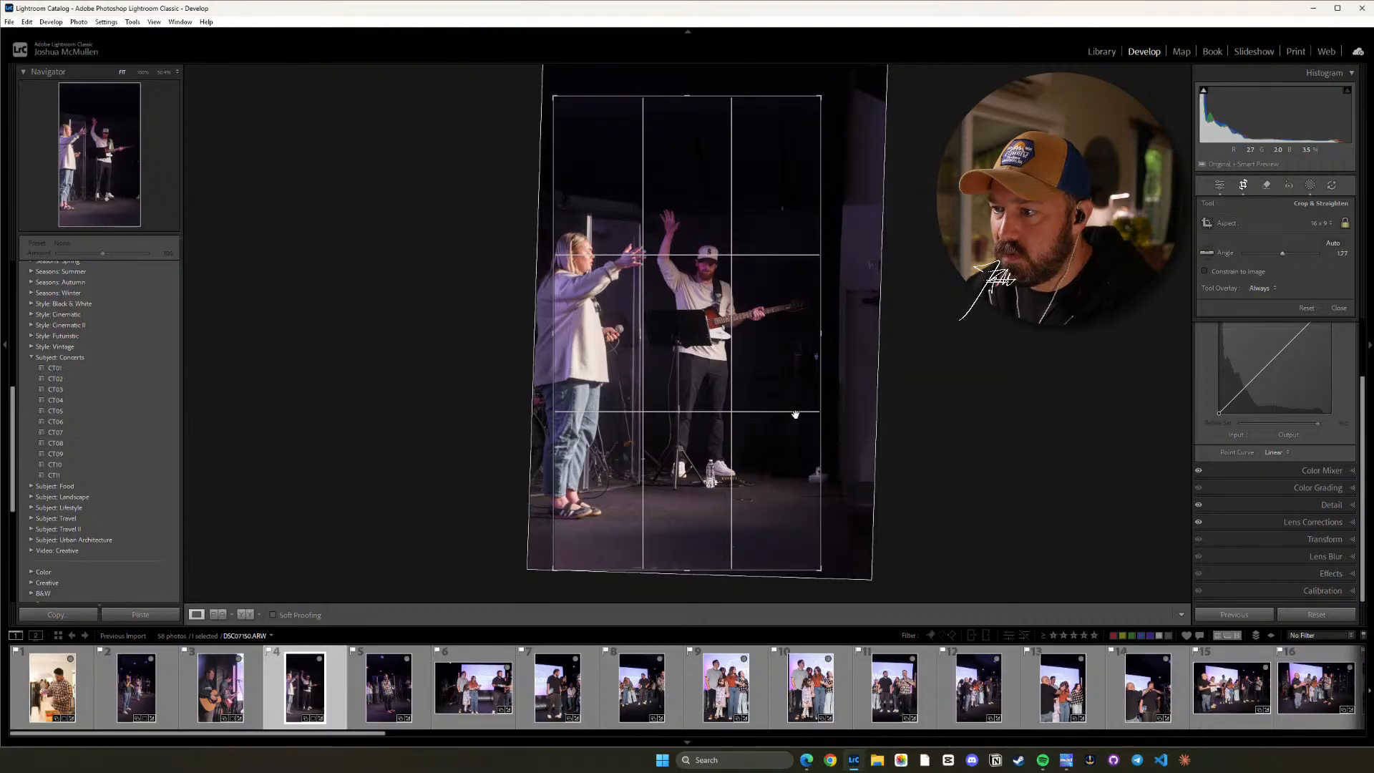
pyautogui.press('d')
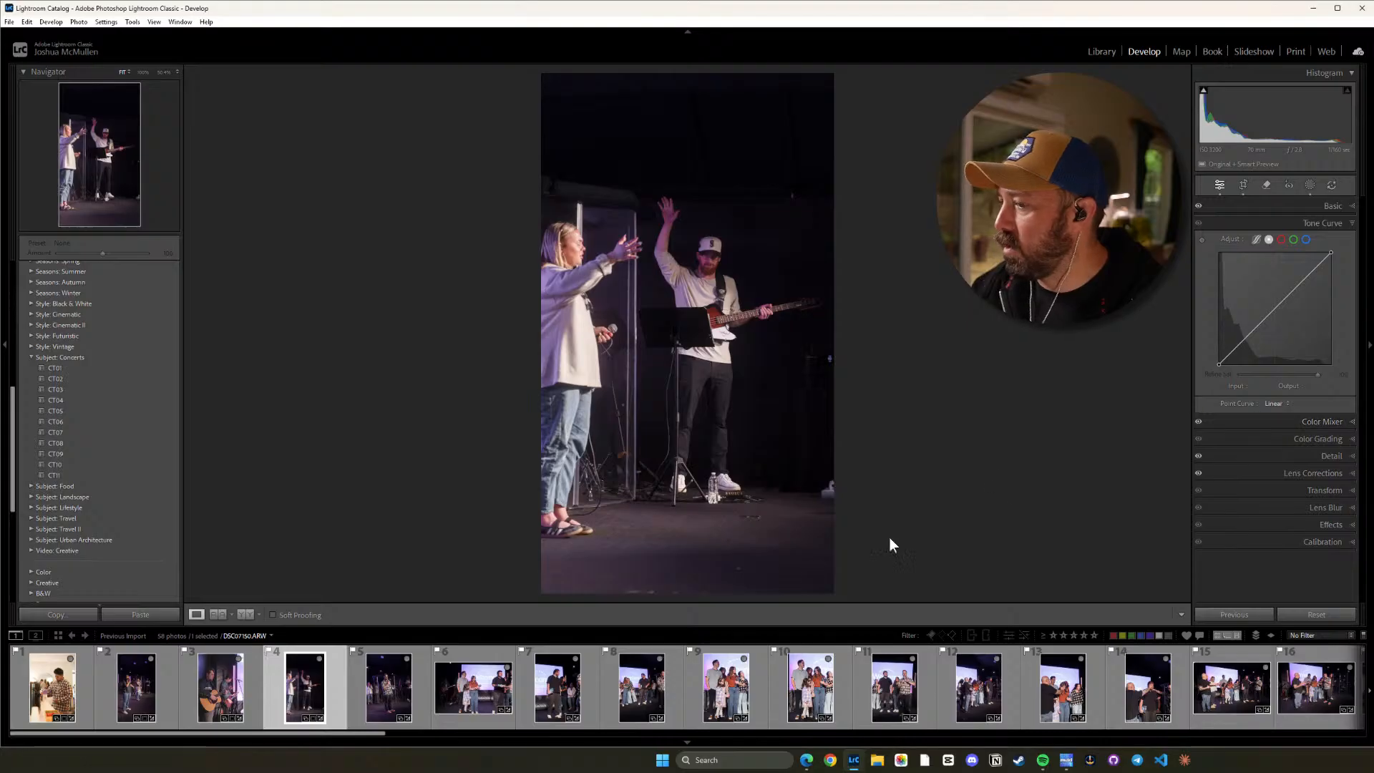
# Crop photo 5 to 16 x 9 around the speaker and straighten it to an angle of about 4.3.
pyautogui.click(387, 694)
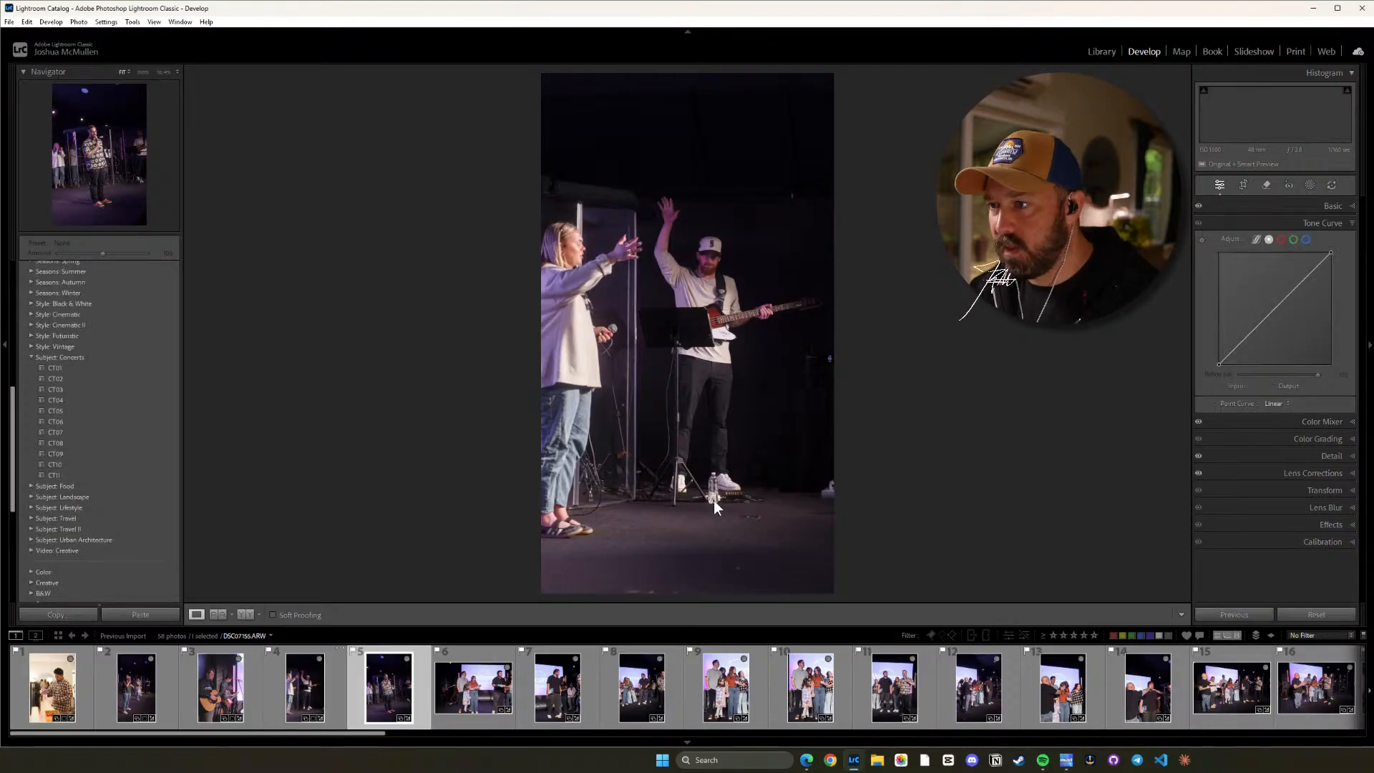
pyautogui.press('r')
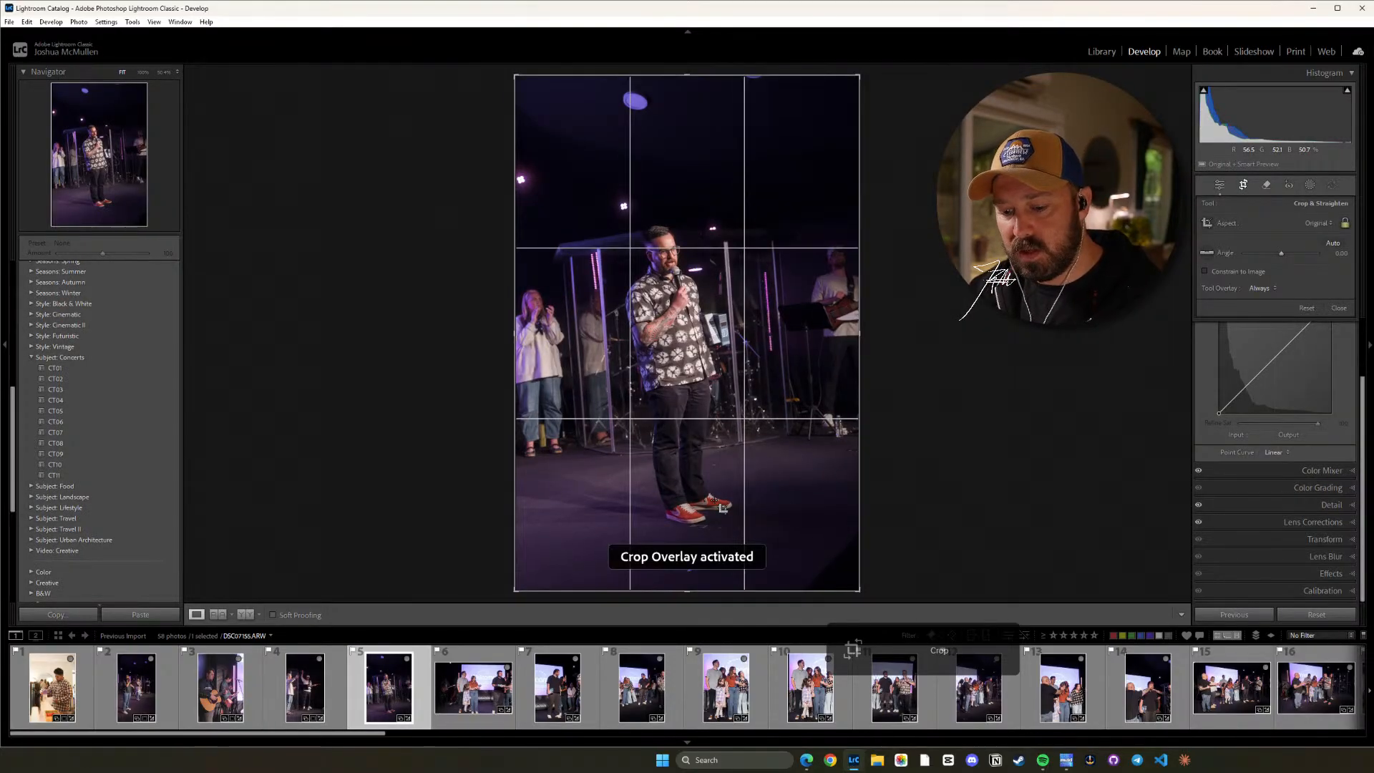
pyautogui.hotkey('shift', 'a')
pyautogui.moveTo(998, 330); pyautogui.dragTo(1000, 355)
pyautogui.moveTo(705, 369); pyautogui.dragTo(714, 369)
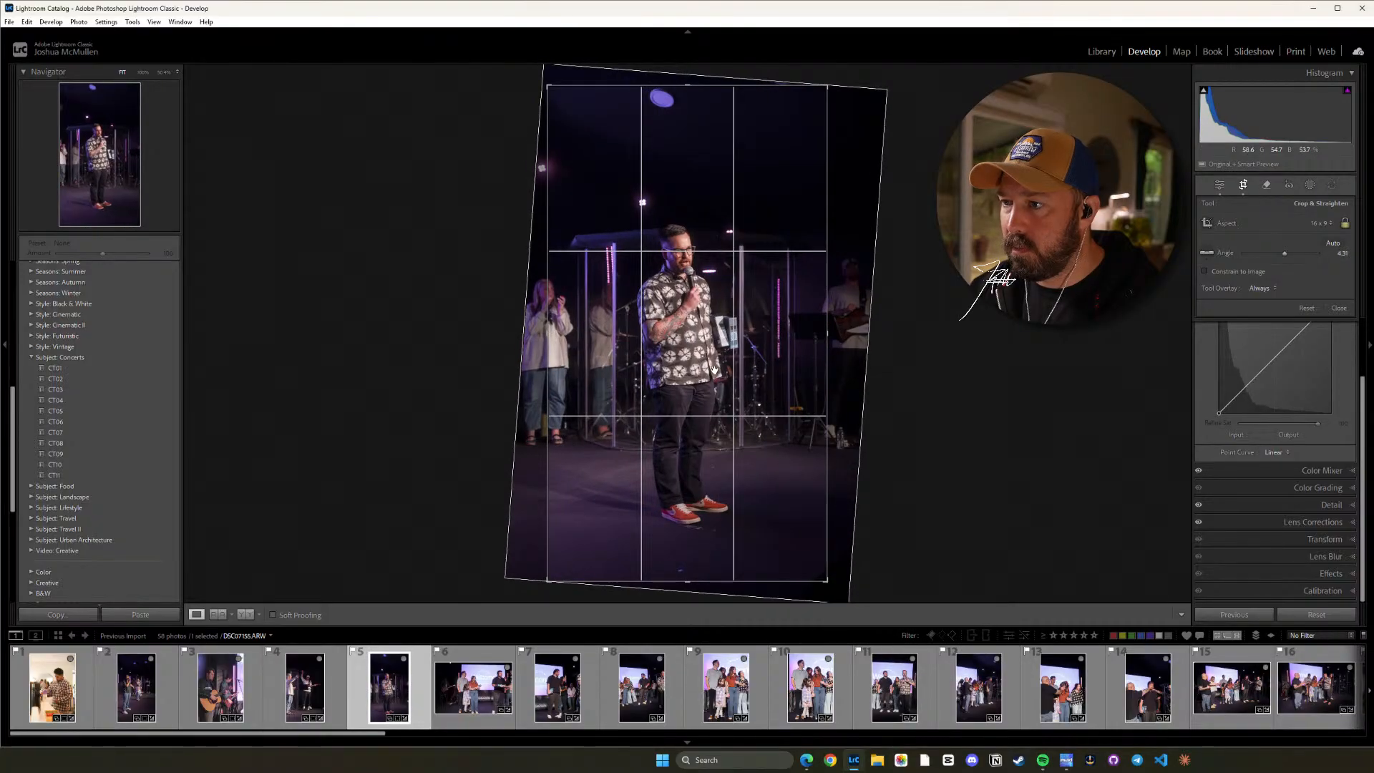
pyautogui.press('d')
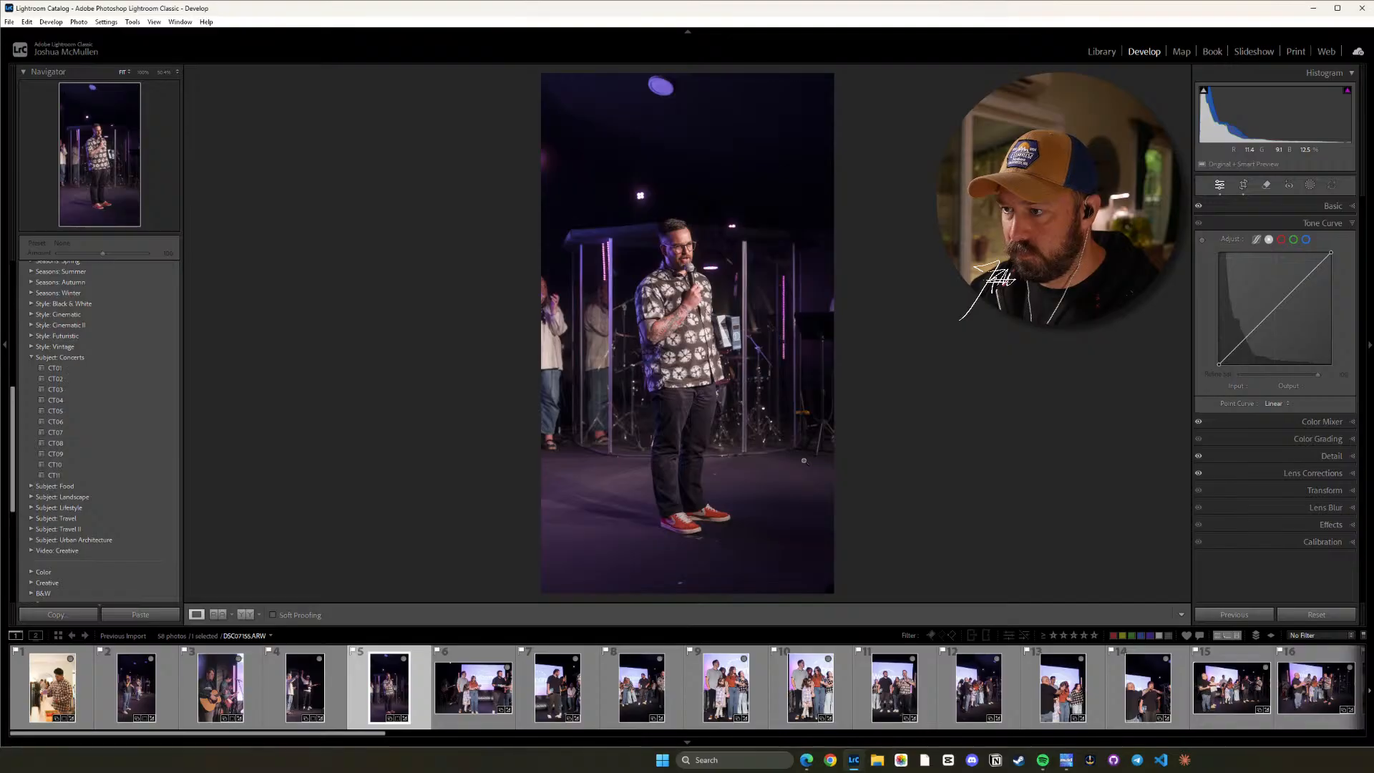
# Straighten photo 6 at its original aspect ratio, then readjust the crop angle to level the stage and Welcome screen.
pyautogui.click(452, 688)
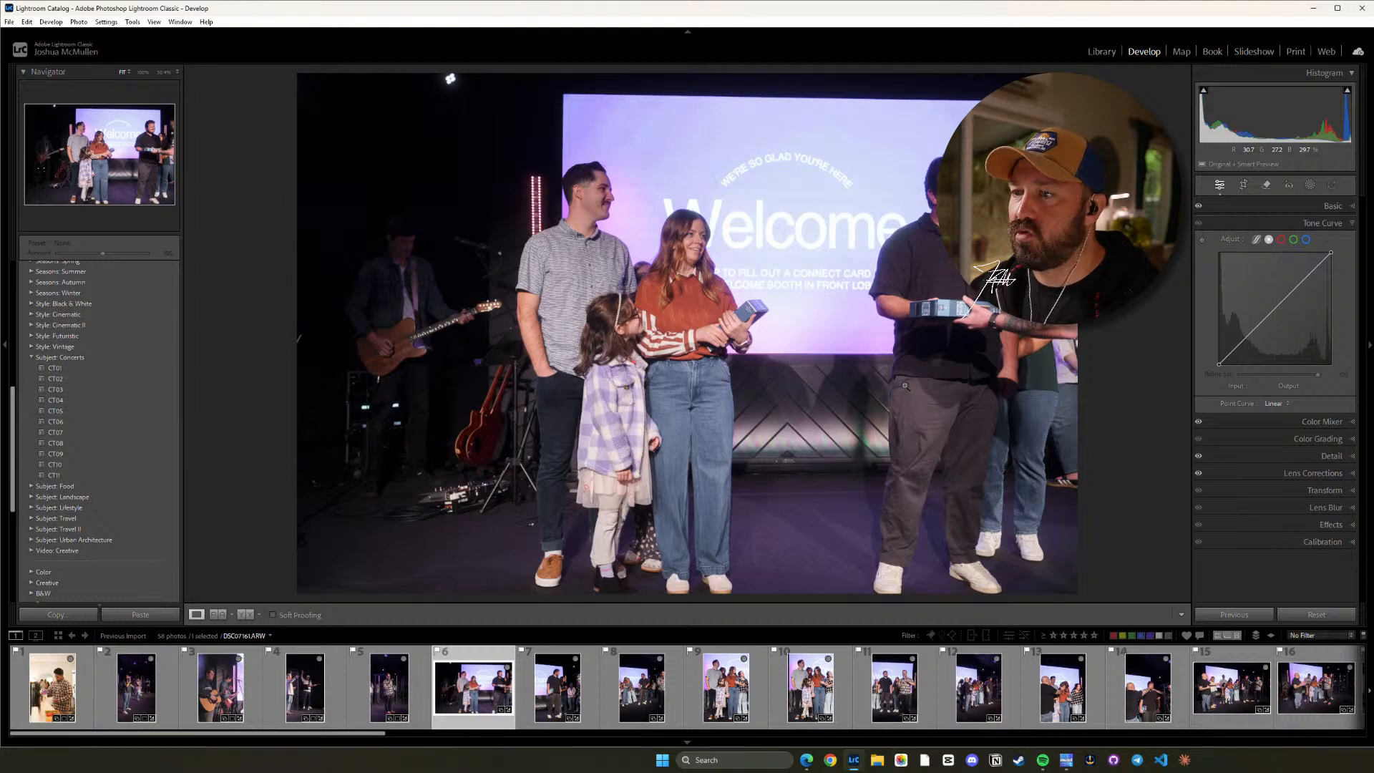
pyautogui.press('r')
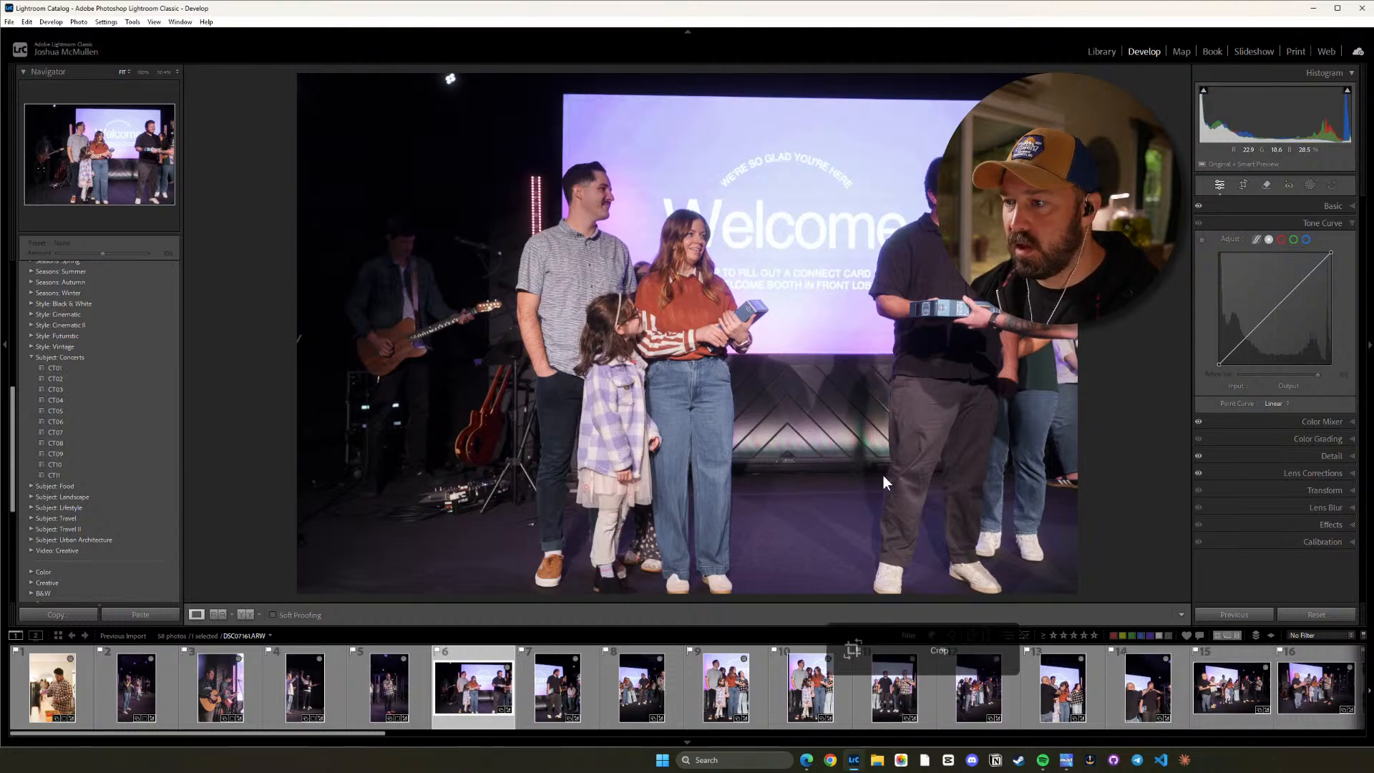
pyautogui.moveTo(1148, 384); pyautogui.dragTo(1148, 390)
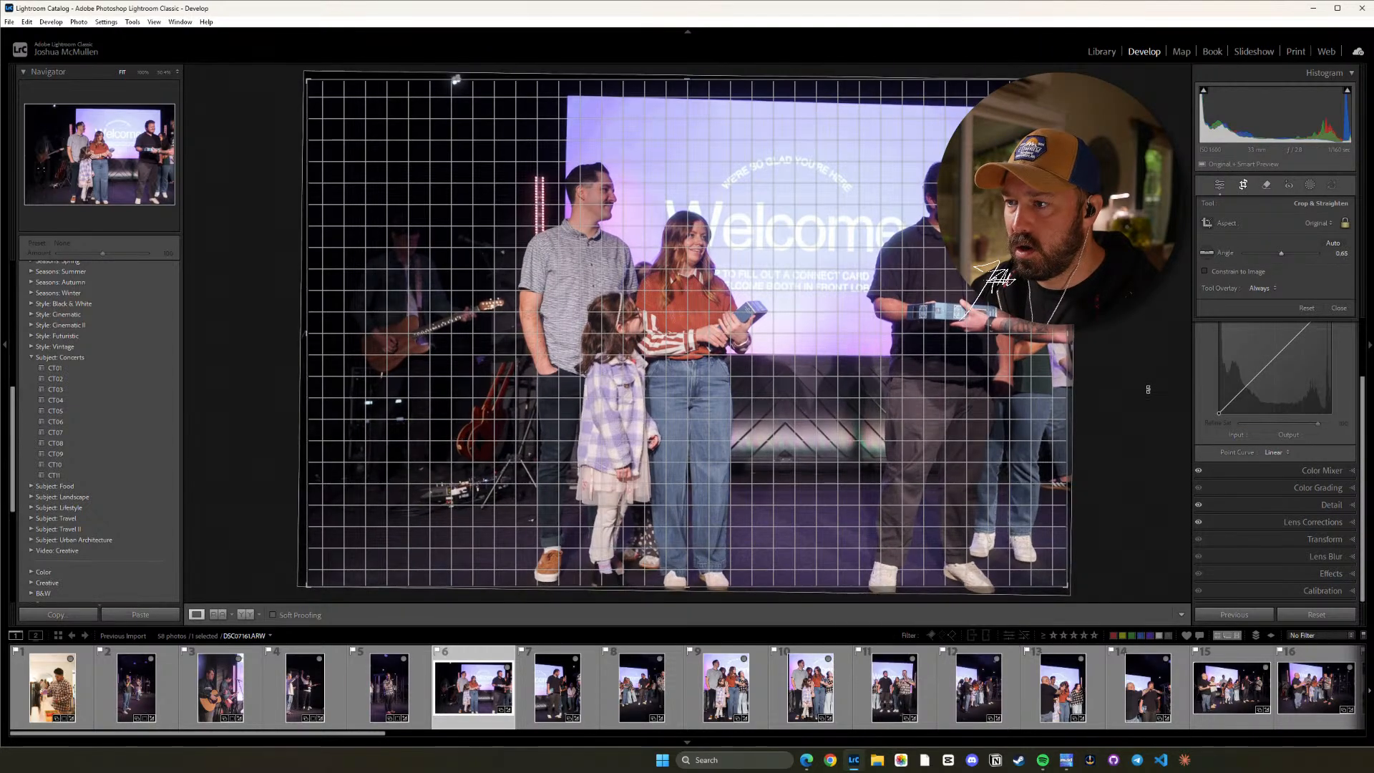
pyautogui.press('d')
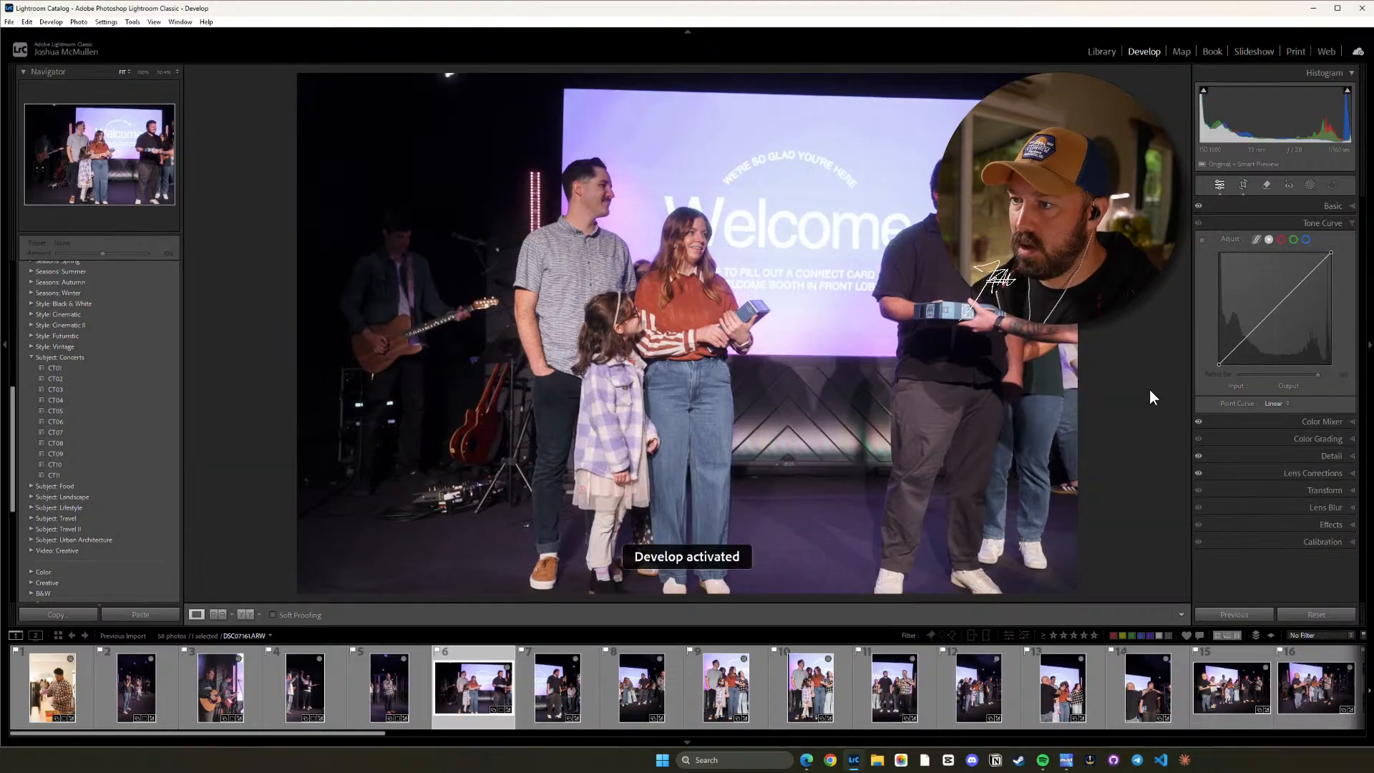
pyautogui.press('r')
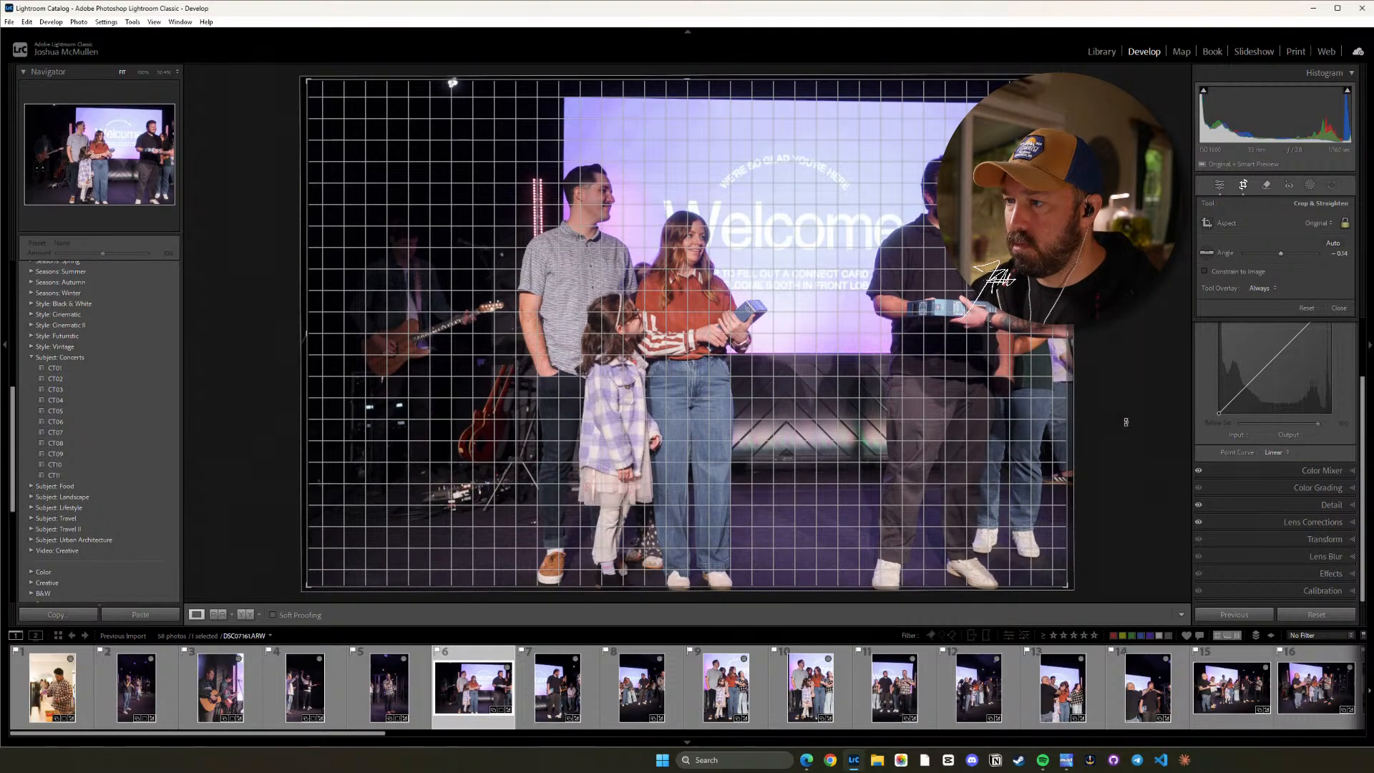
pyautogui.press('d')
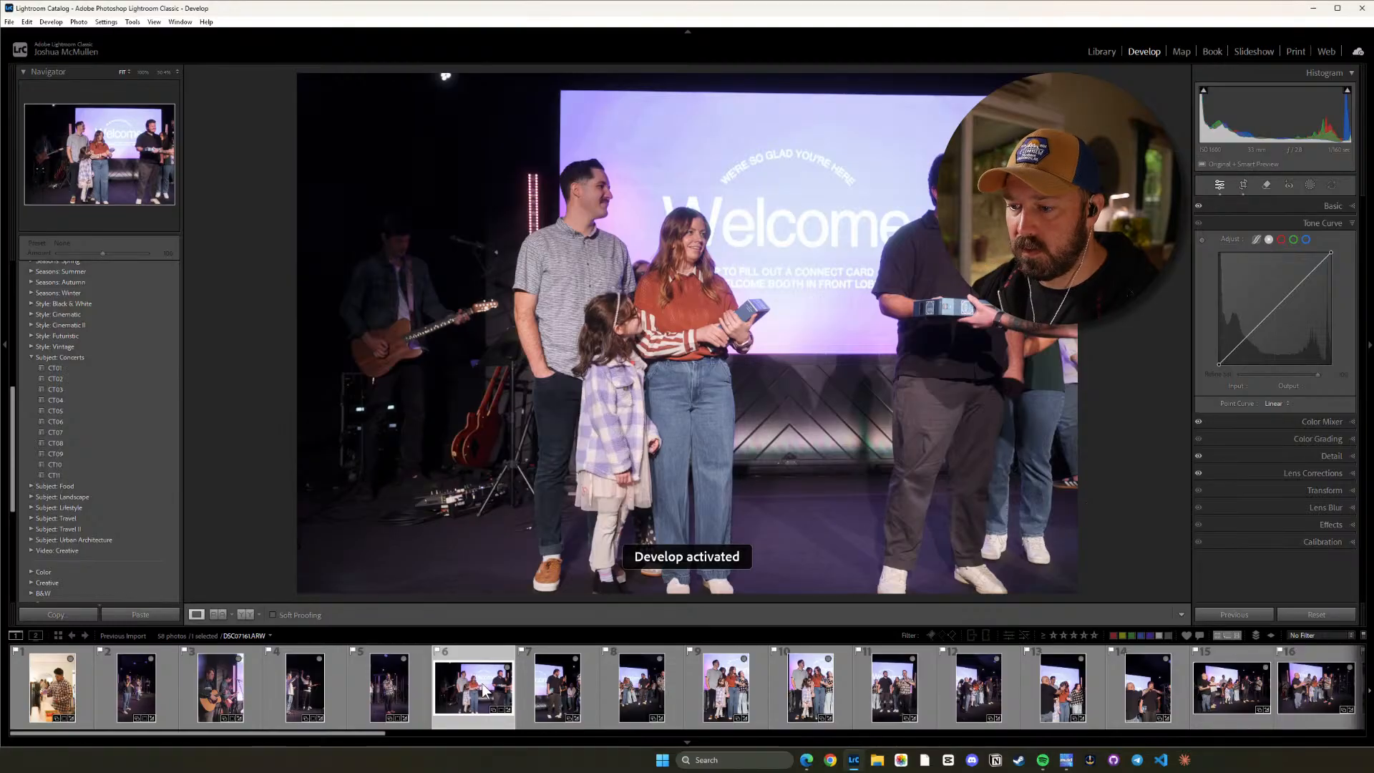
# Straighten photo 7 to a crop angle of about 1.06, keeping the original aspect ratio.
pyautogui.click(557, 687)
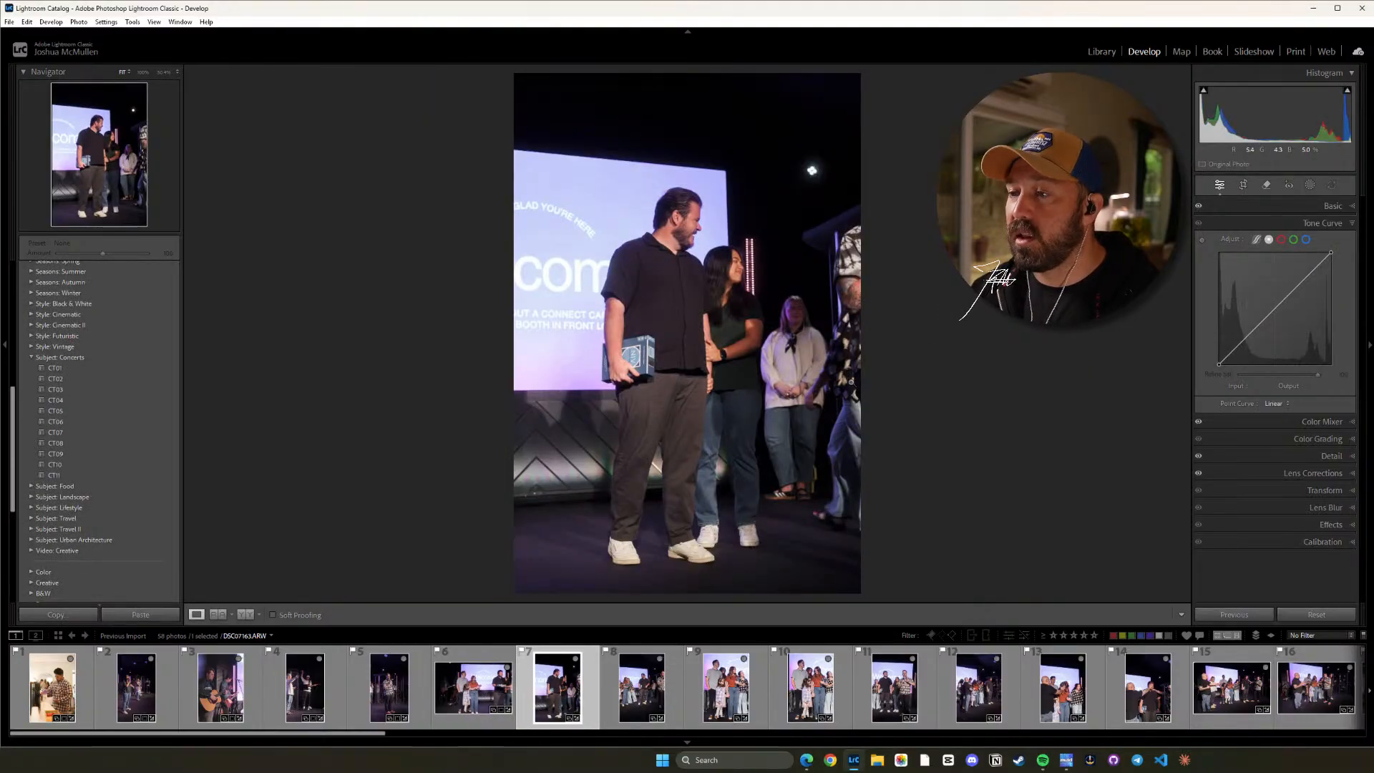
pyautogui.press('r')
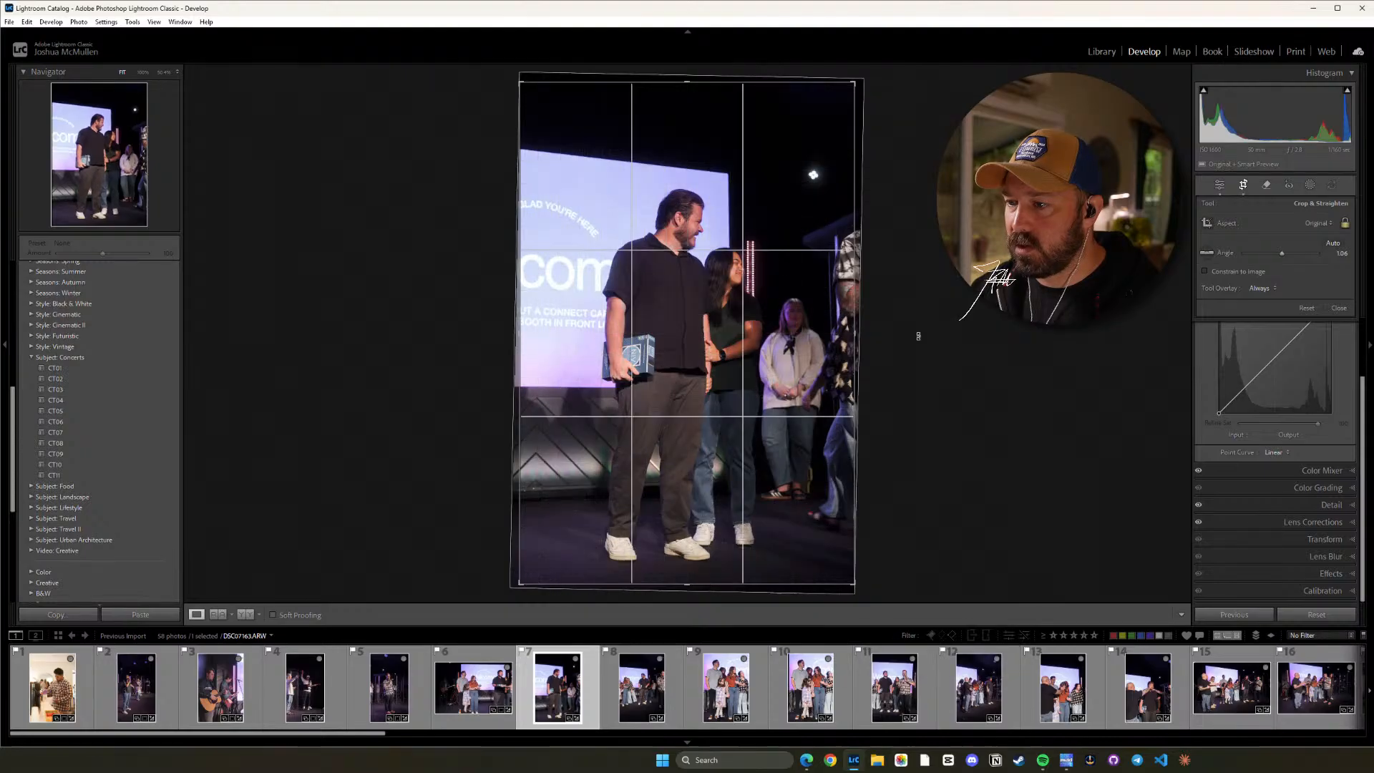
pyautogui.press('d')
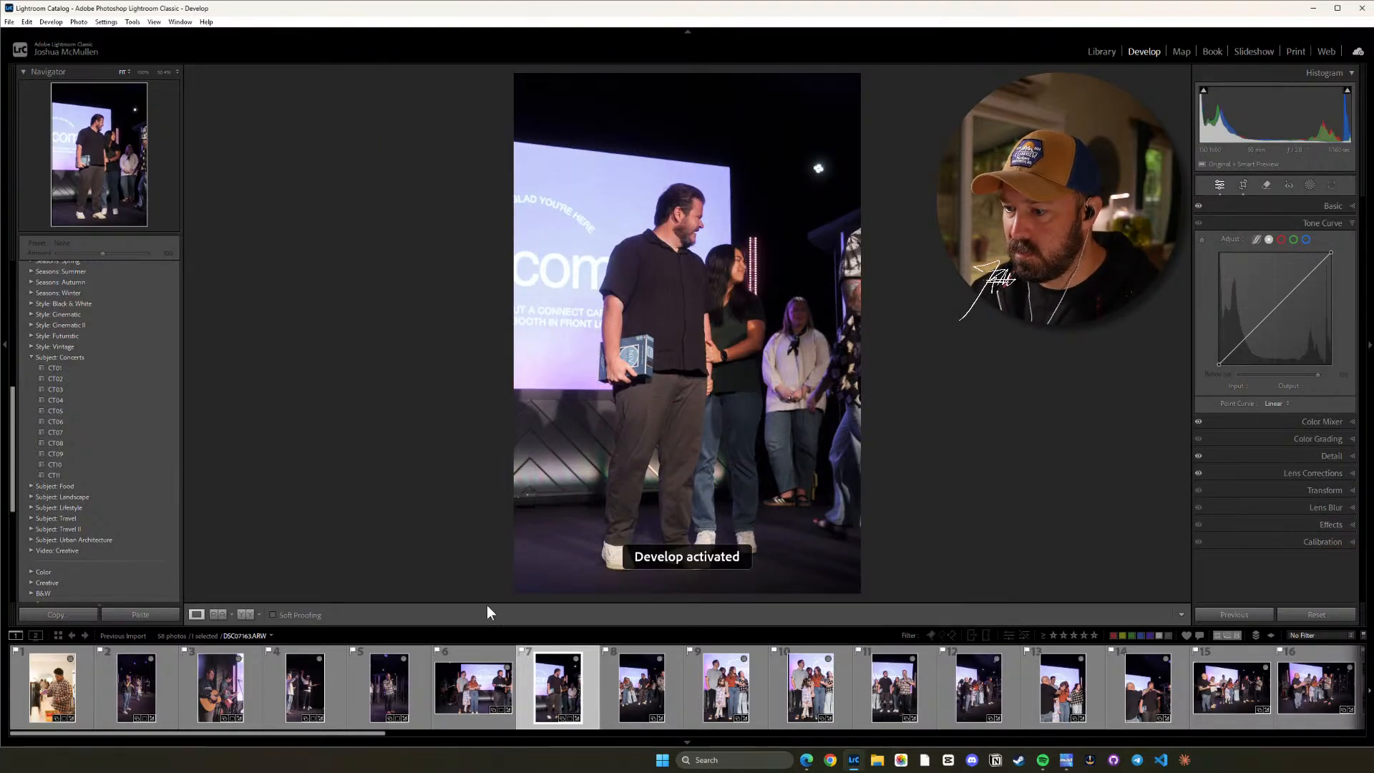
# Straighten photo 8 to a crop angle of about 1.18, keeping the original aspect ratio.
pyautogui.press('Right')
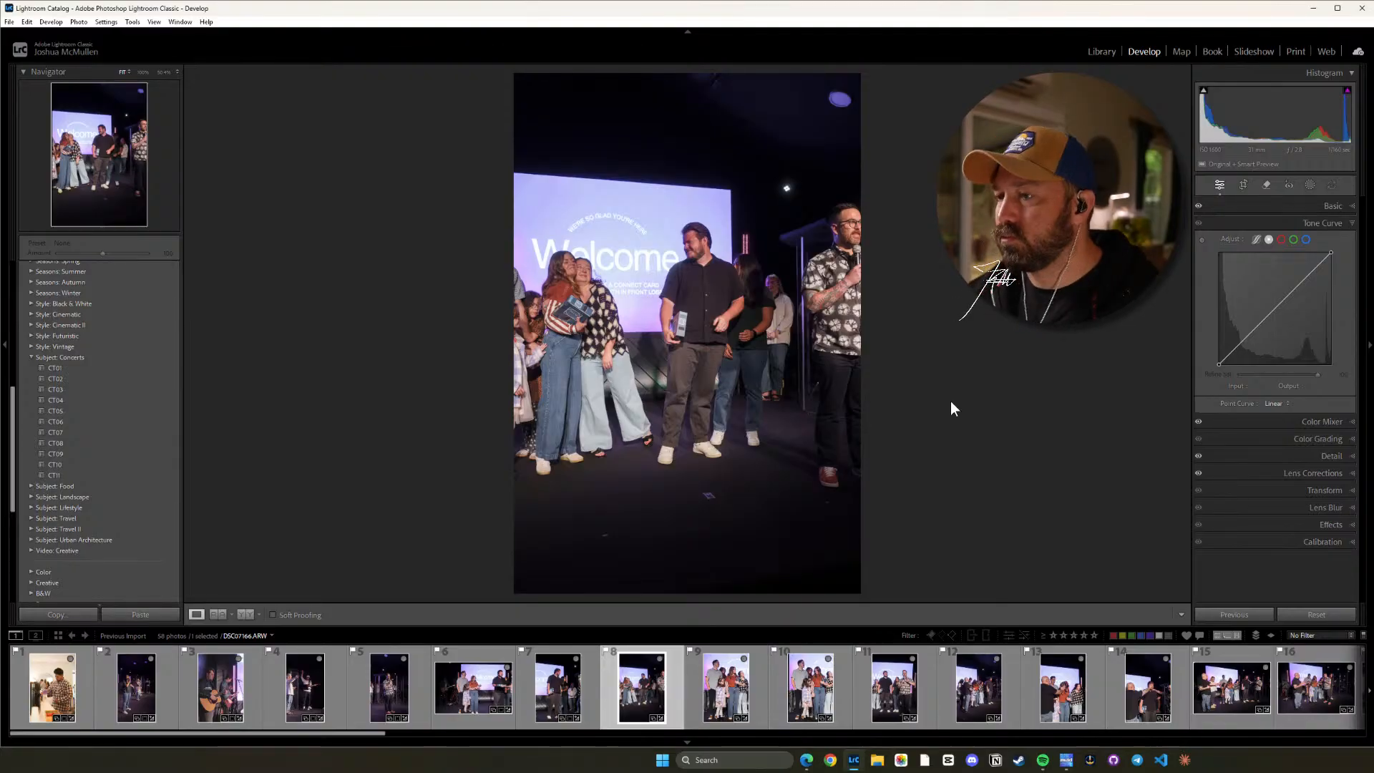
pyautogui.press('r')
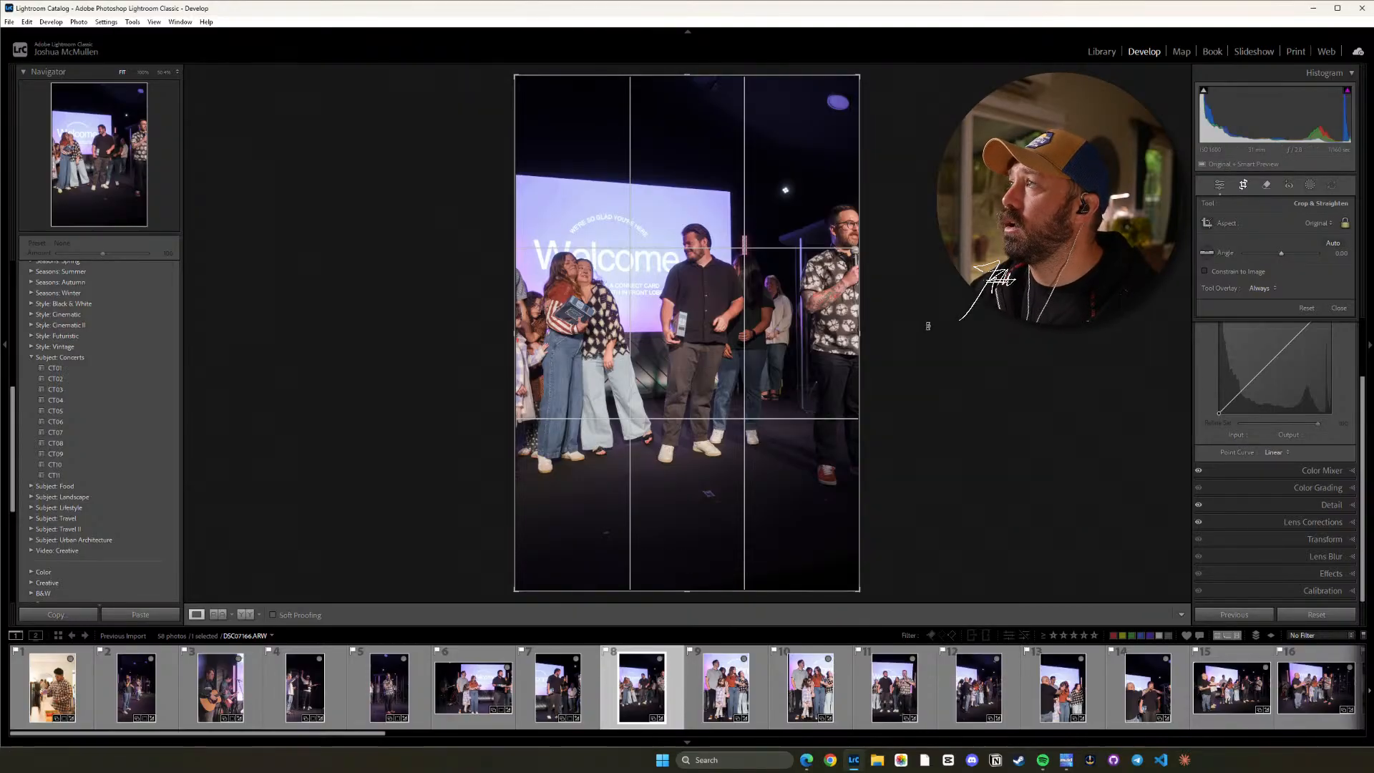
pyautogui.moveTo(924, 303); pyautogui.dragTo(925, 316)
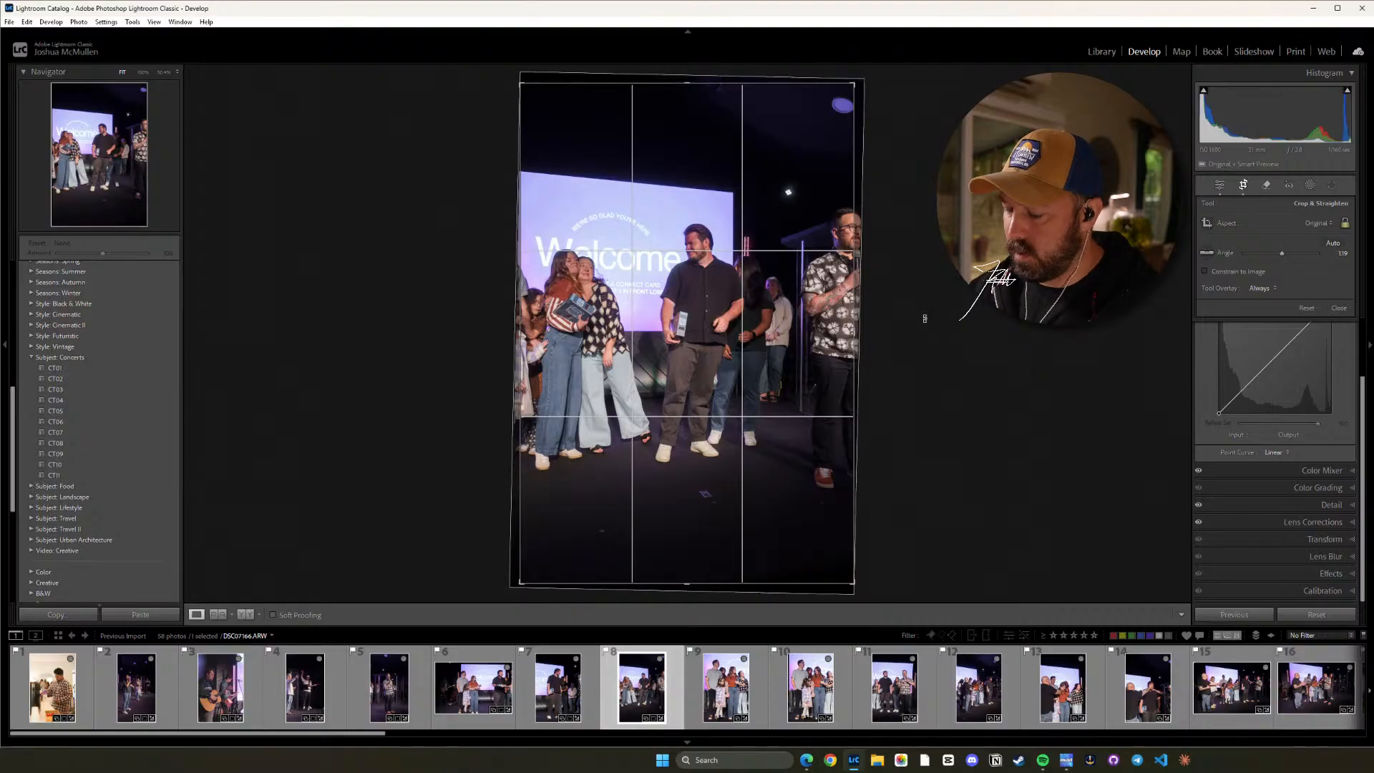
pyautogui.press('r')
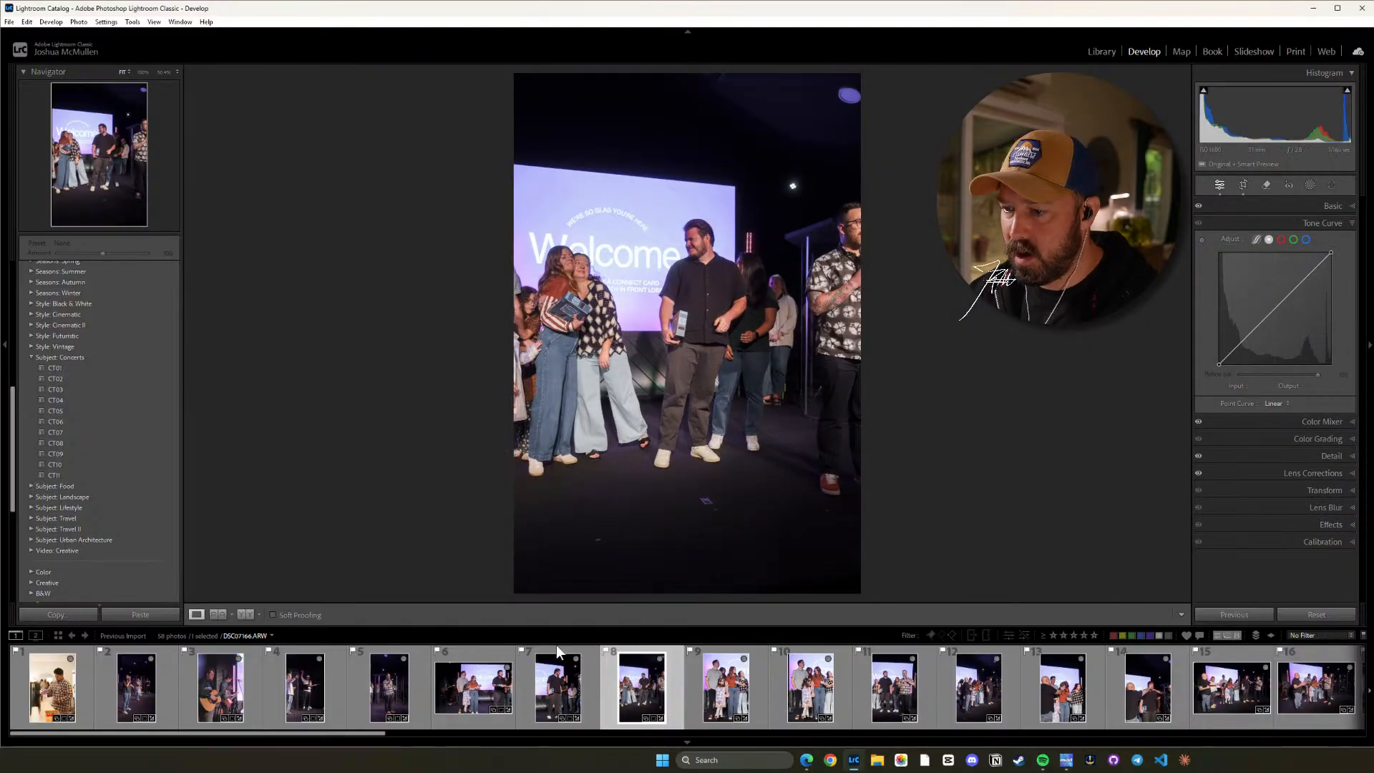
# Skip past photos 9 and 10, and straighten photo 11 so the Welcome screen and stage sit level.
pyautogui.click(726, 689)
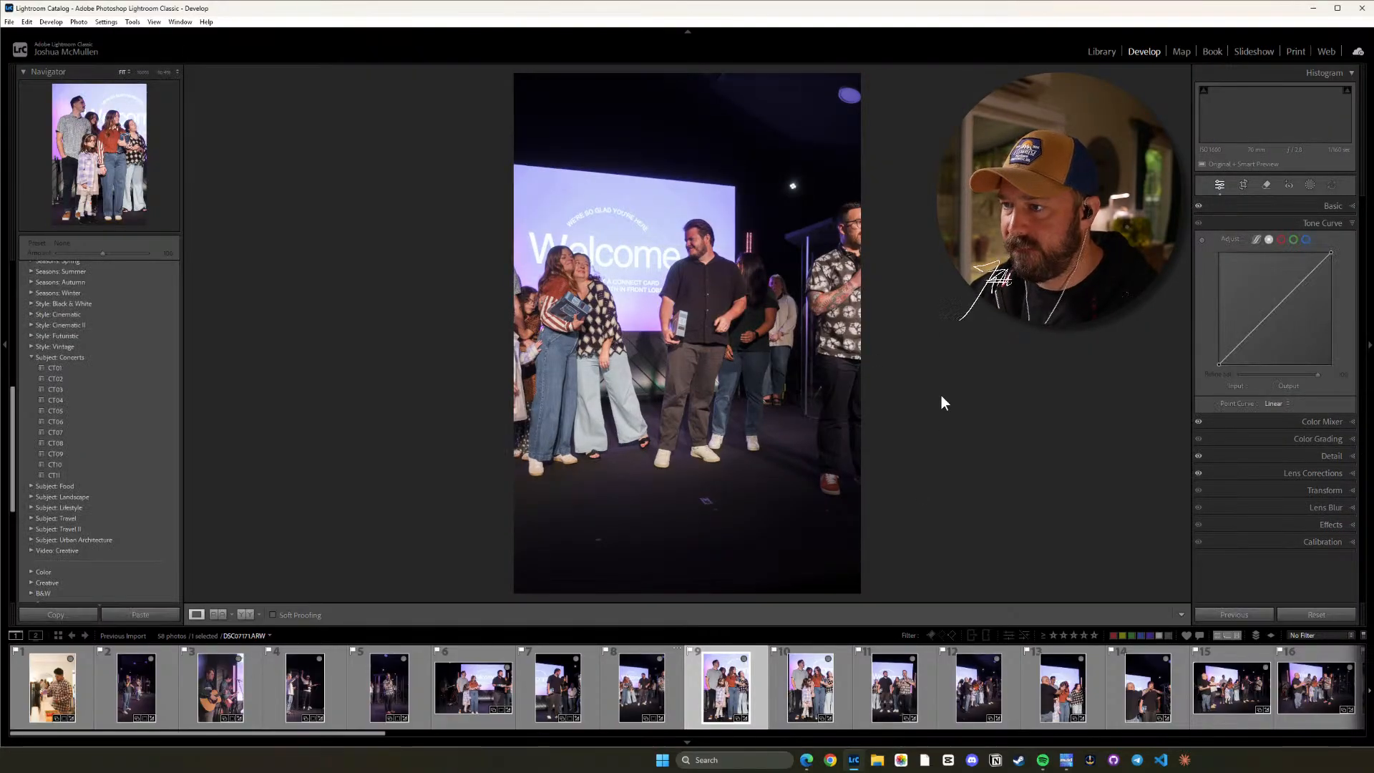
pyautogui.press('Right')
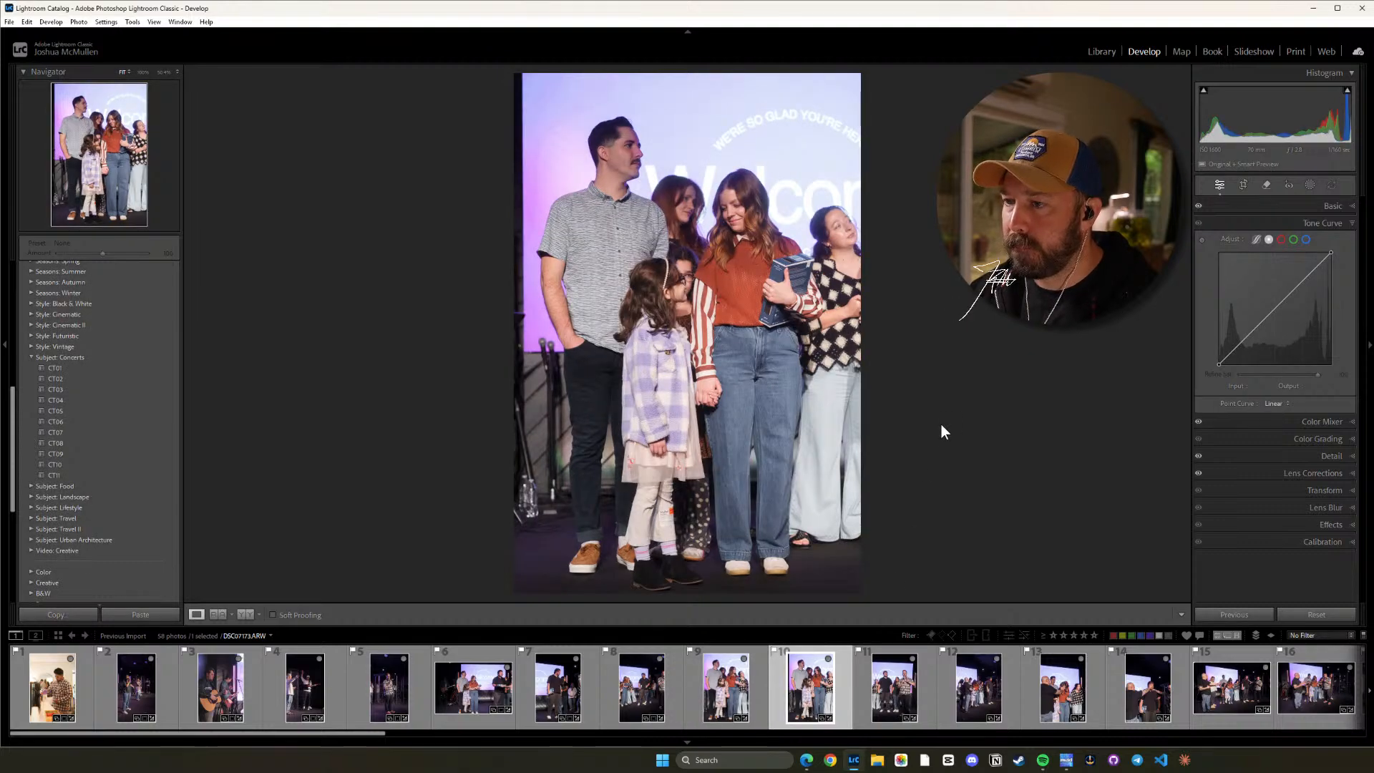
pyautogui.press('Right')
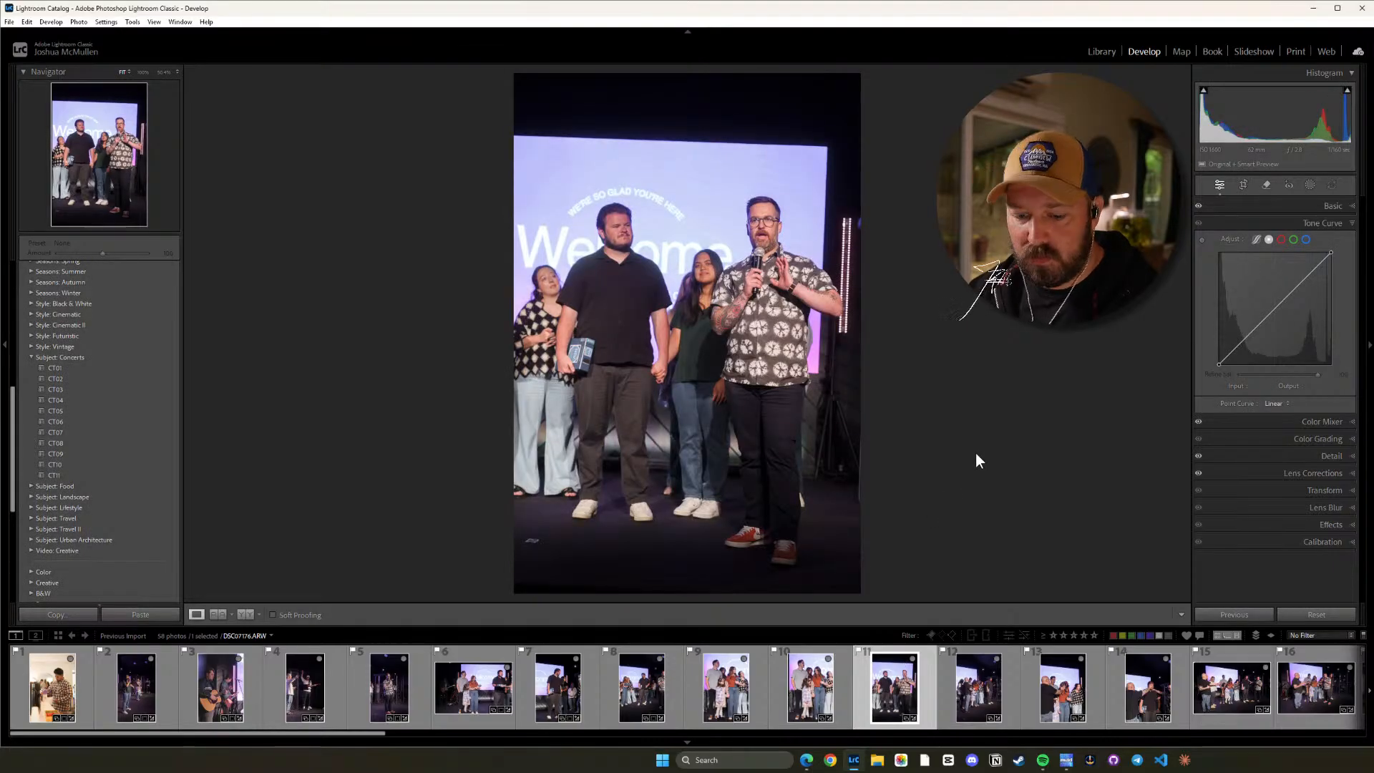
pyautogui.press('r')
pyautogui.moveTo(962, 418); pyautogui.dragTo(958, 401)
pyautogui.press('d')
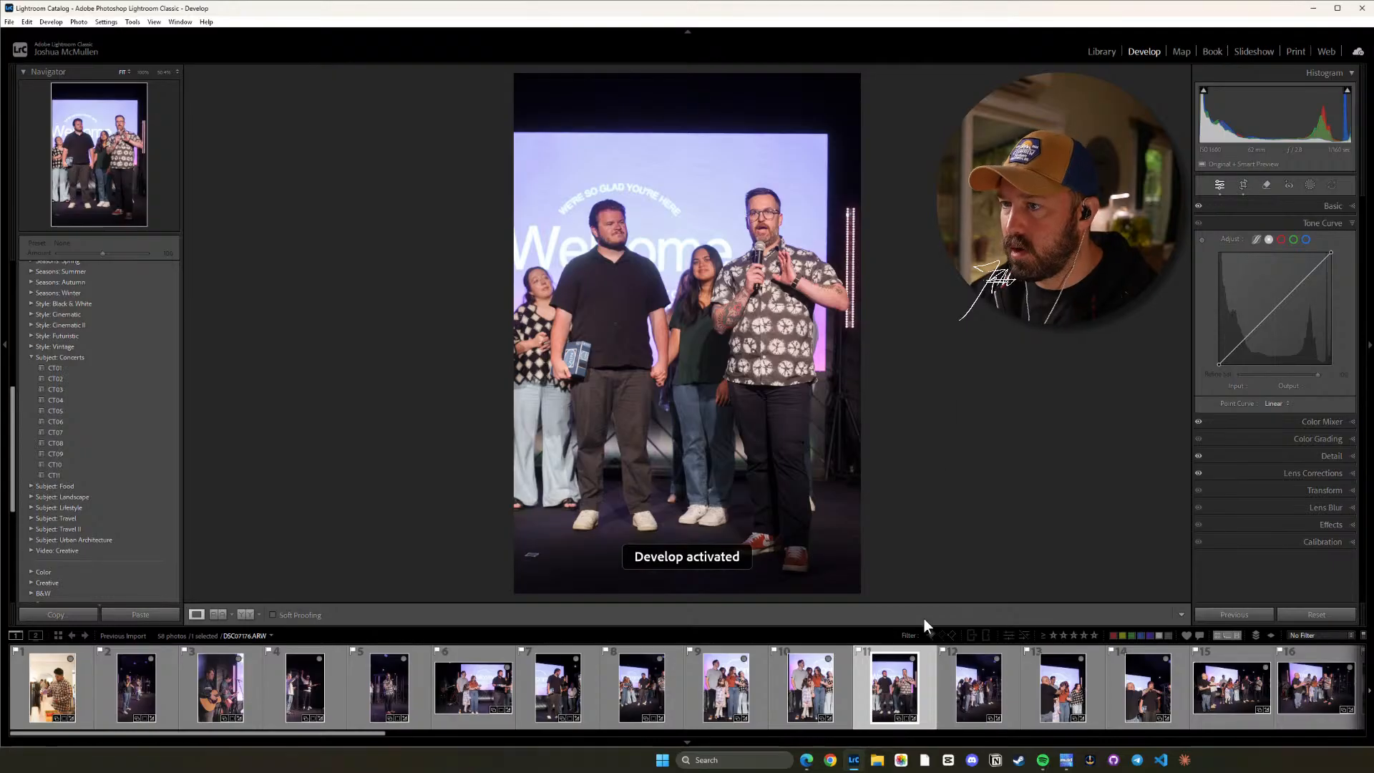
# Straighten photo 12 to a crop angle of about 1.57 and tighten the crop around the praying group, keeping the original aspect ratio.
pyautogui.click(976, 695)
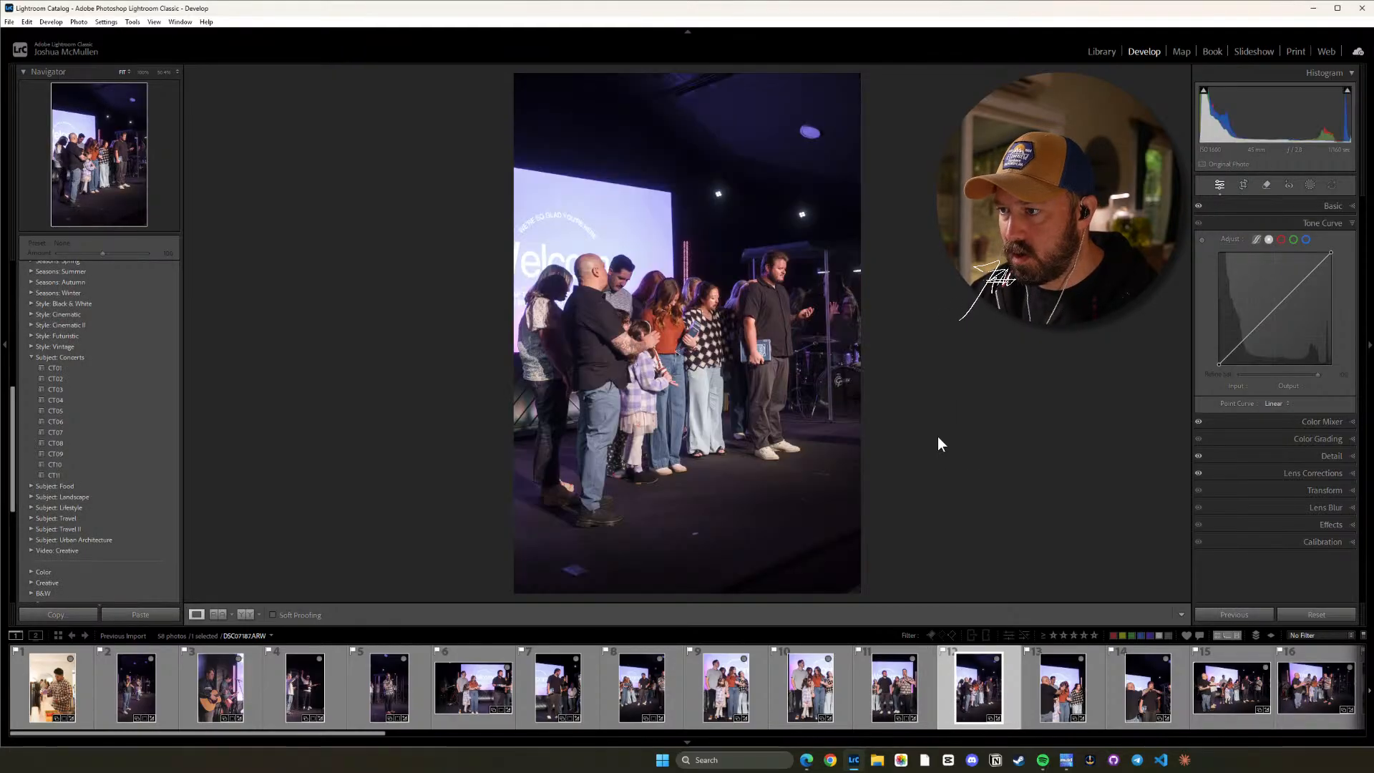
pyautogui.press('r')
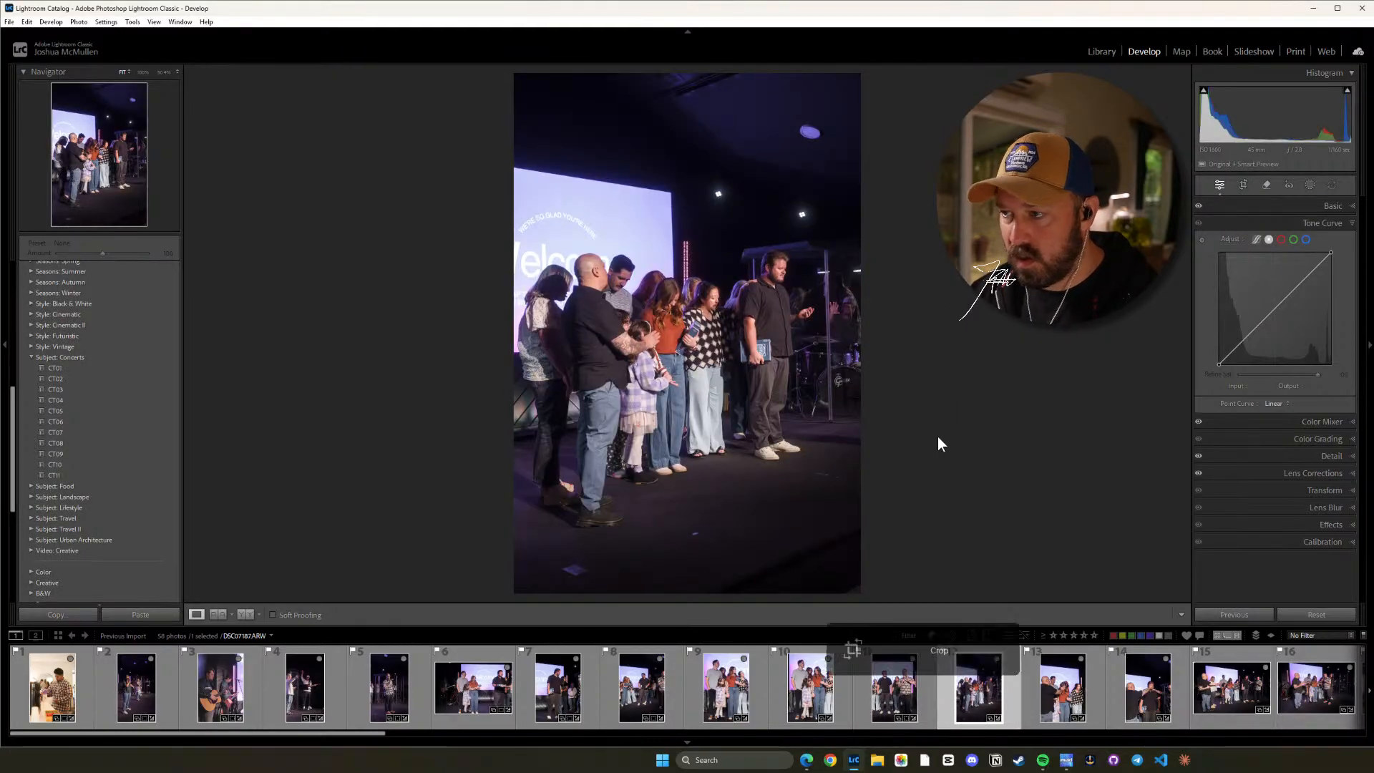
pyautogui.moveTo(960, 386); pyautogui.dragTo(956, 400)
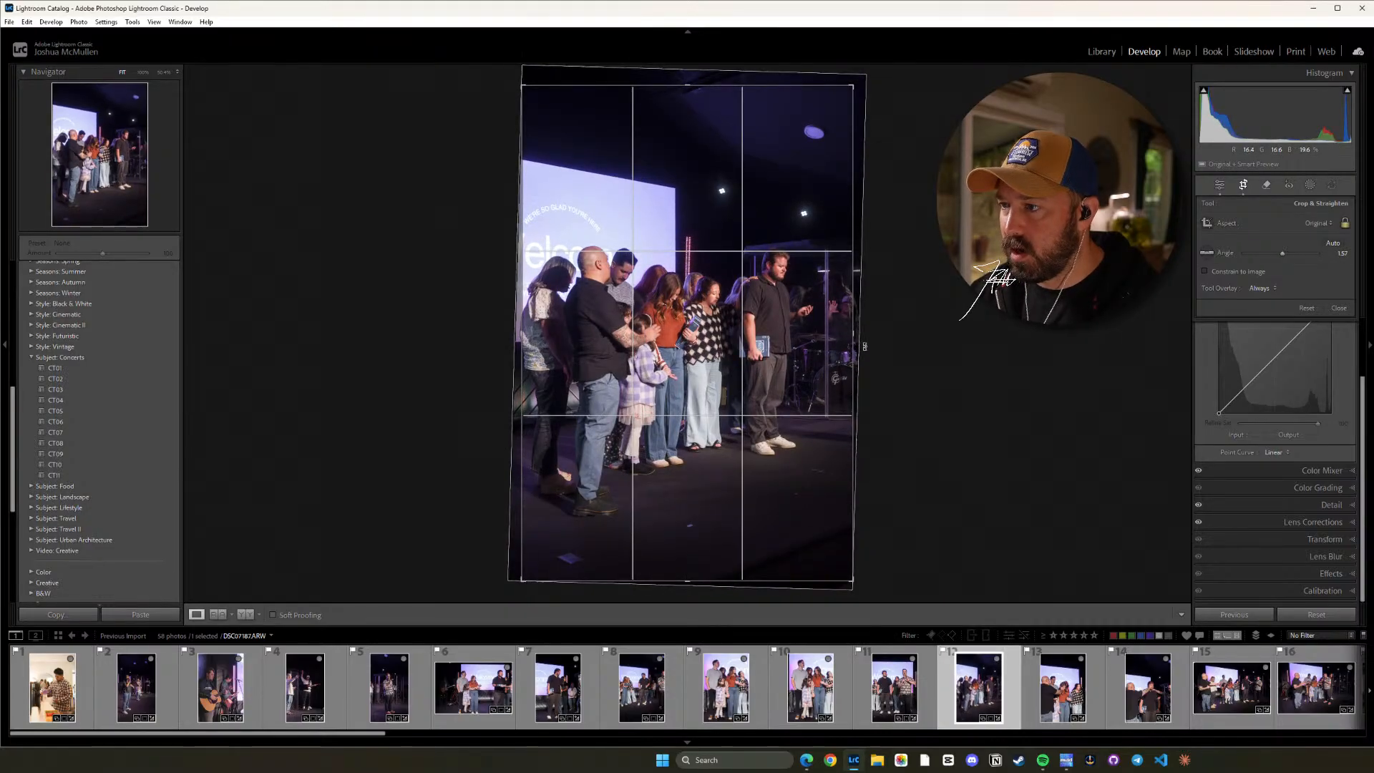
pyautogui.moveTo(852, 340); pyautogui.dragTo(783, 342)
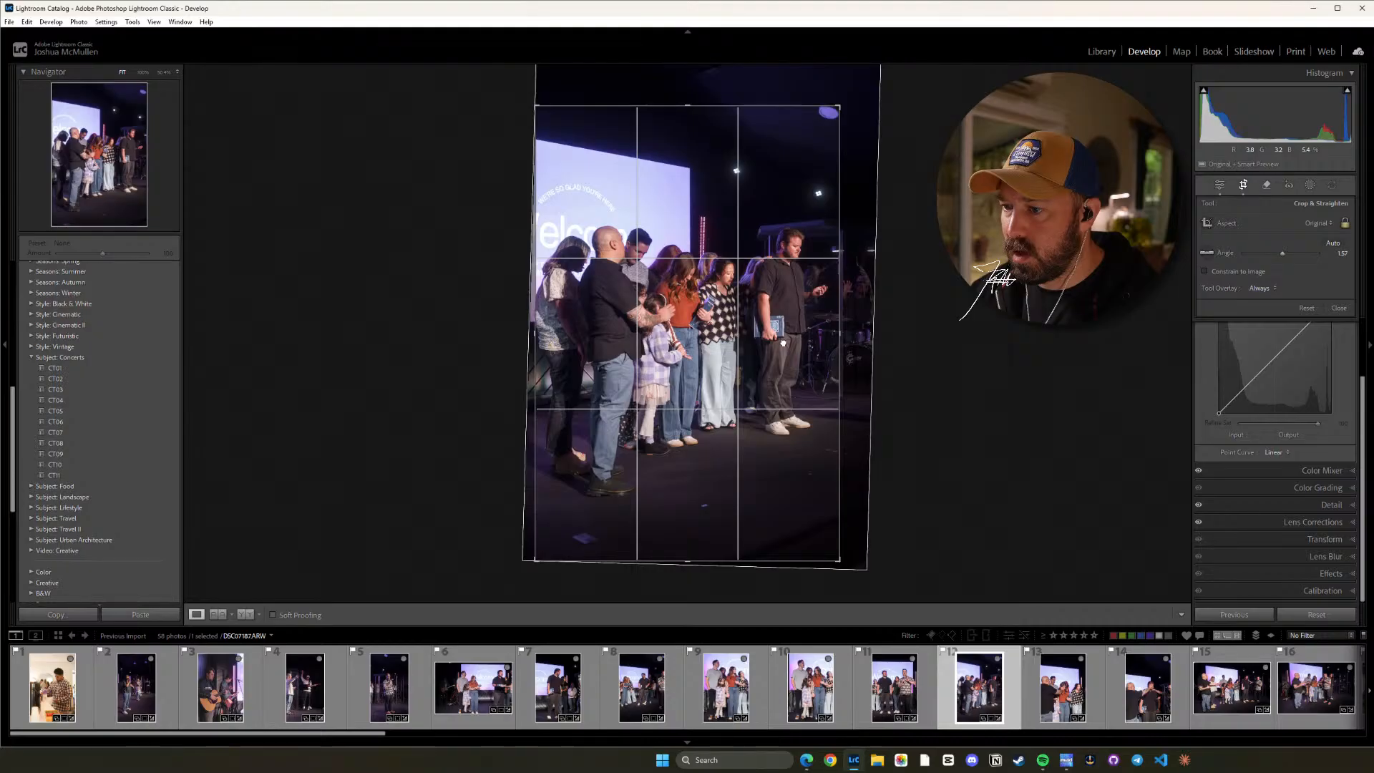
pyautogui.press('d')
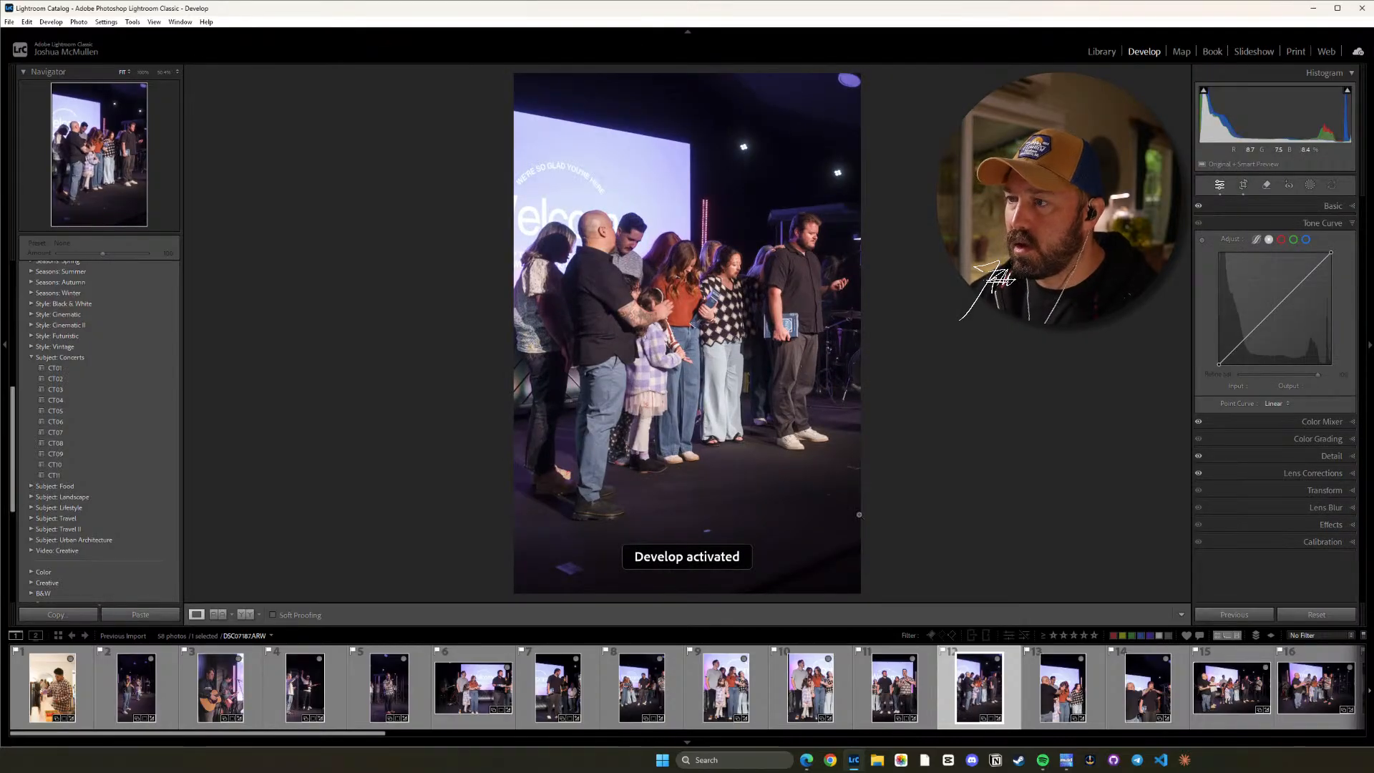
# Straighten photo 13 to a crop angle of about 2.07 and reposition the image within the crop to trim the dark area above the screen.
pyautogui.click(1067, 692)
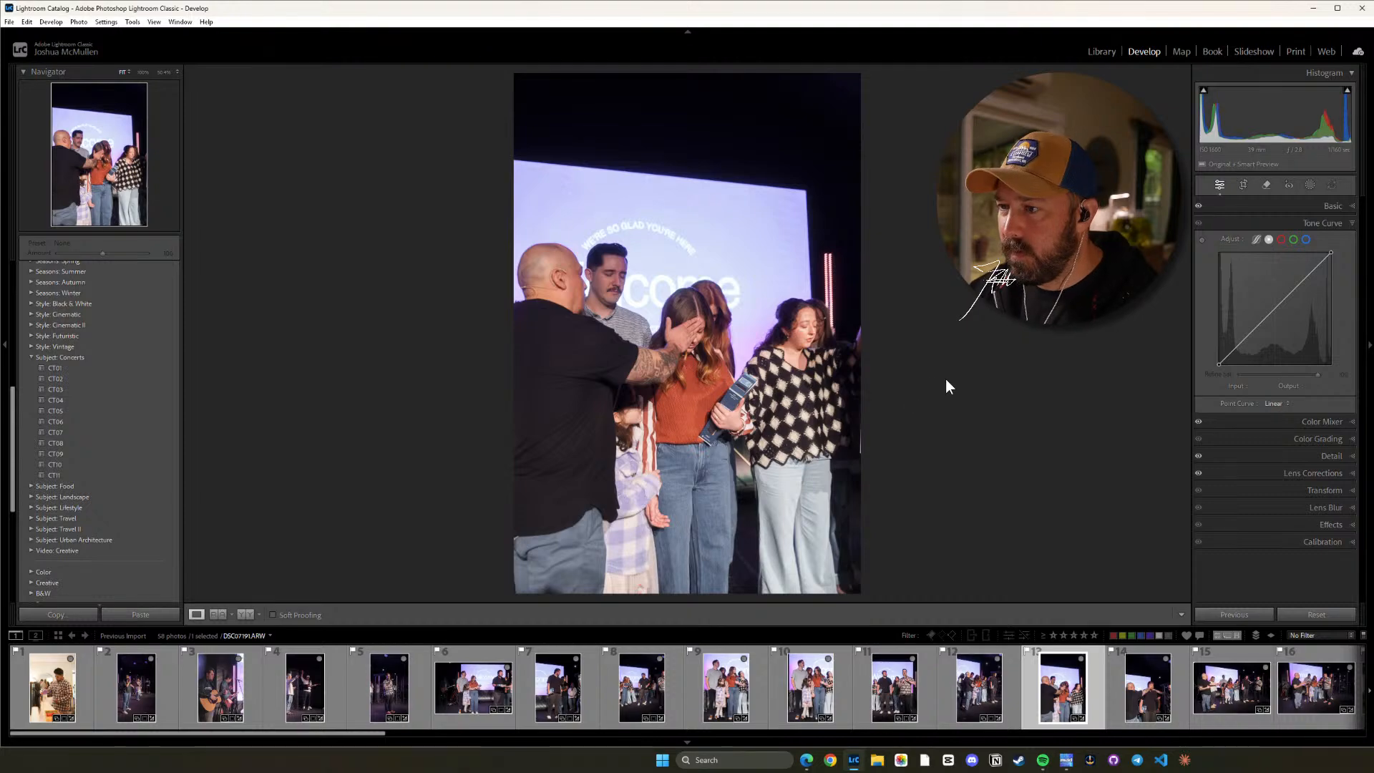
pyautogui.press('r')
pyautogui.moveTo(945, 380); pyautogui.dragTo(944, 390)
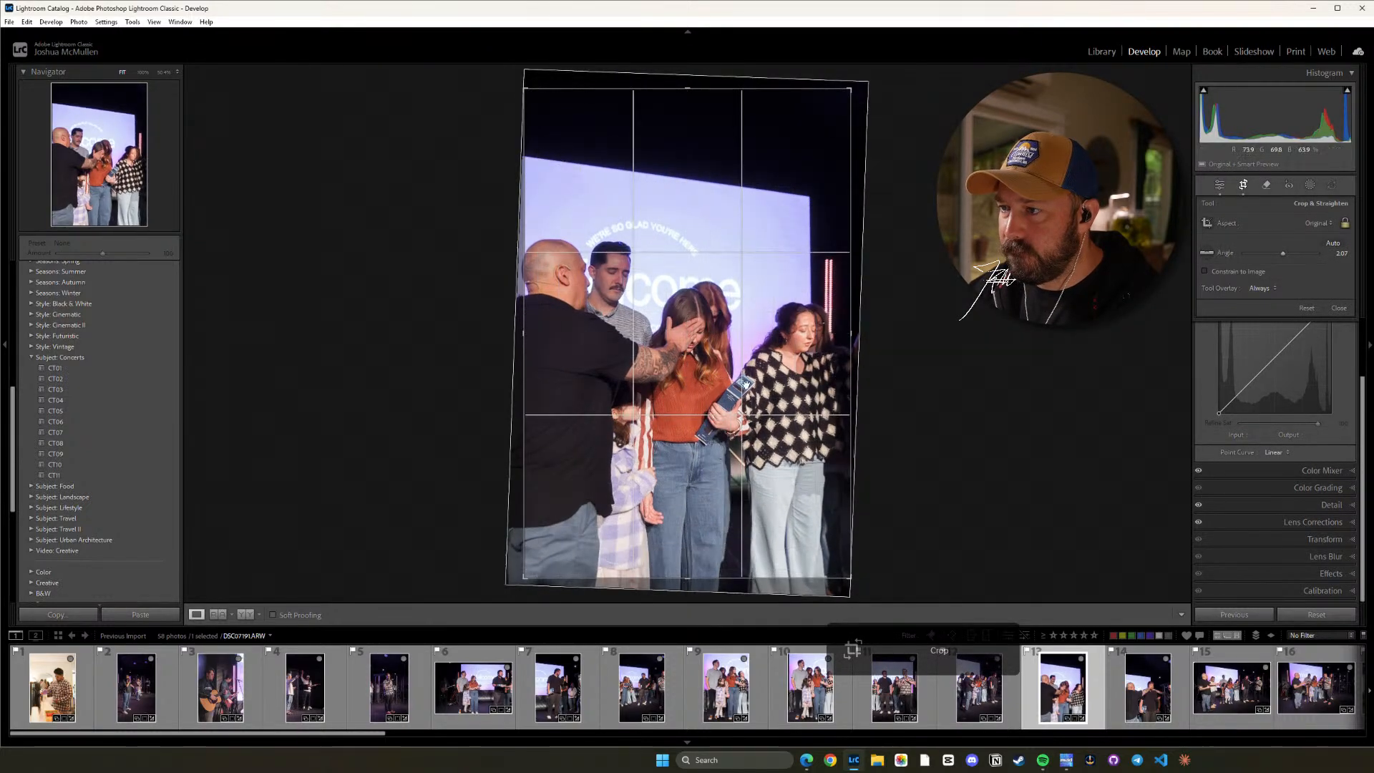
pyautogui.moveTo(744, 384); pyautogui.dragTo(759, 339)
pyautogui.press('d')
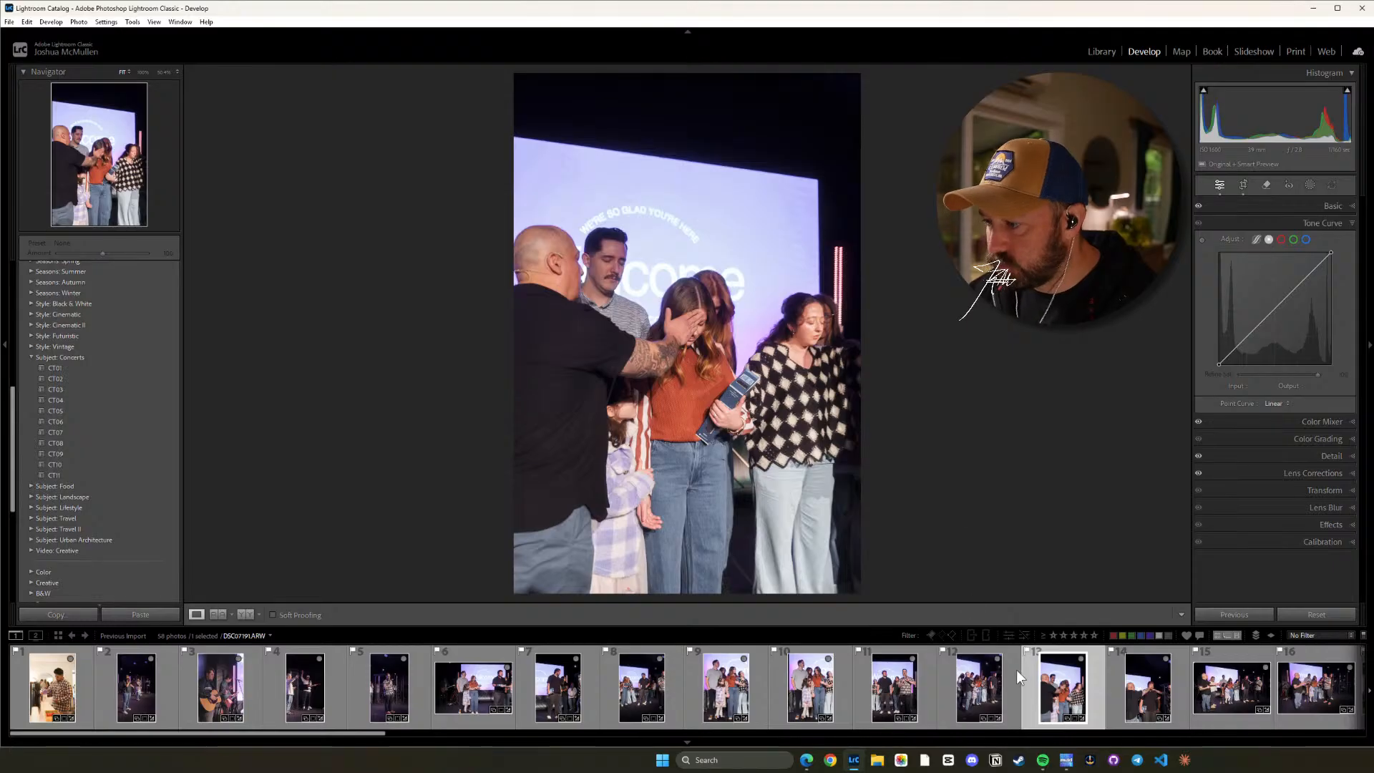
# Straighten photo 14 to a crop angle of about 0.61 and tighten the crop around the man being prayed for, keeping the original aspect ratio.
pyautogui.click(1115, 688)
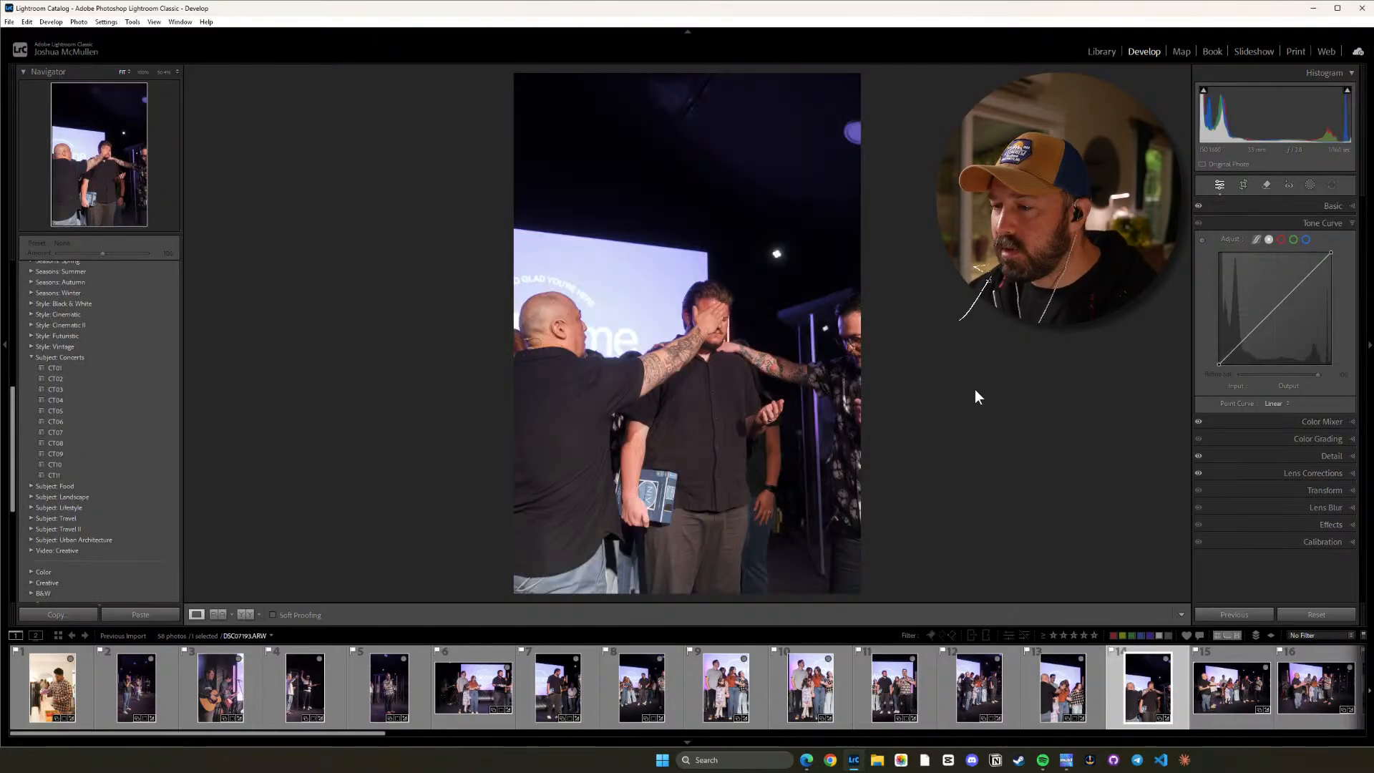
pyautogui.press('r')
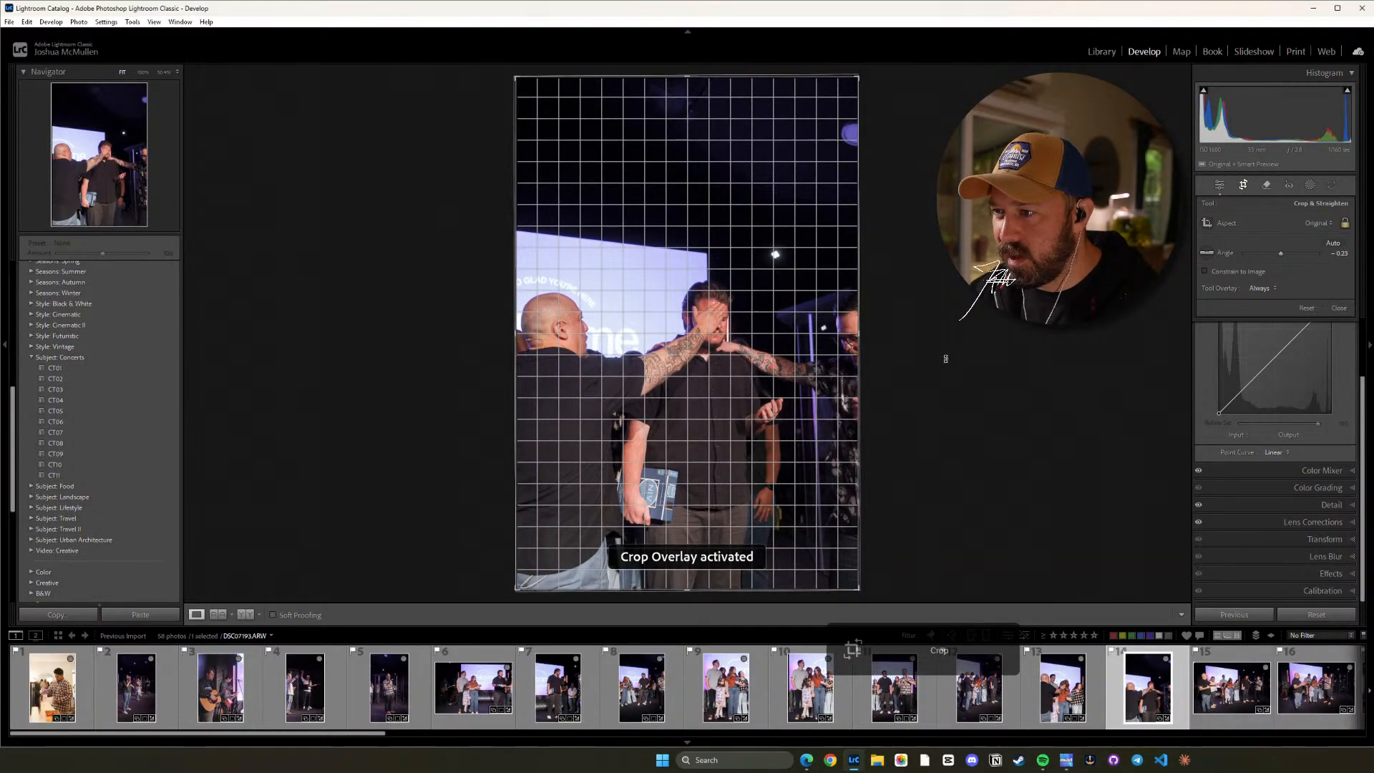
pyautogui.moveTo(945, 358); pyautogui.dragTo(900, 379)
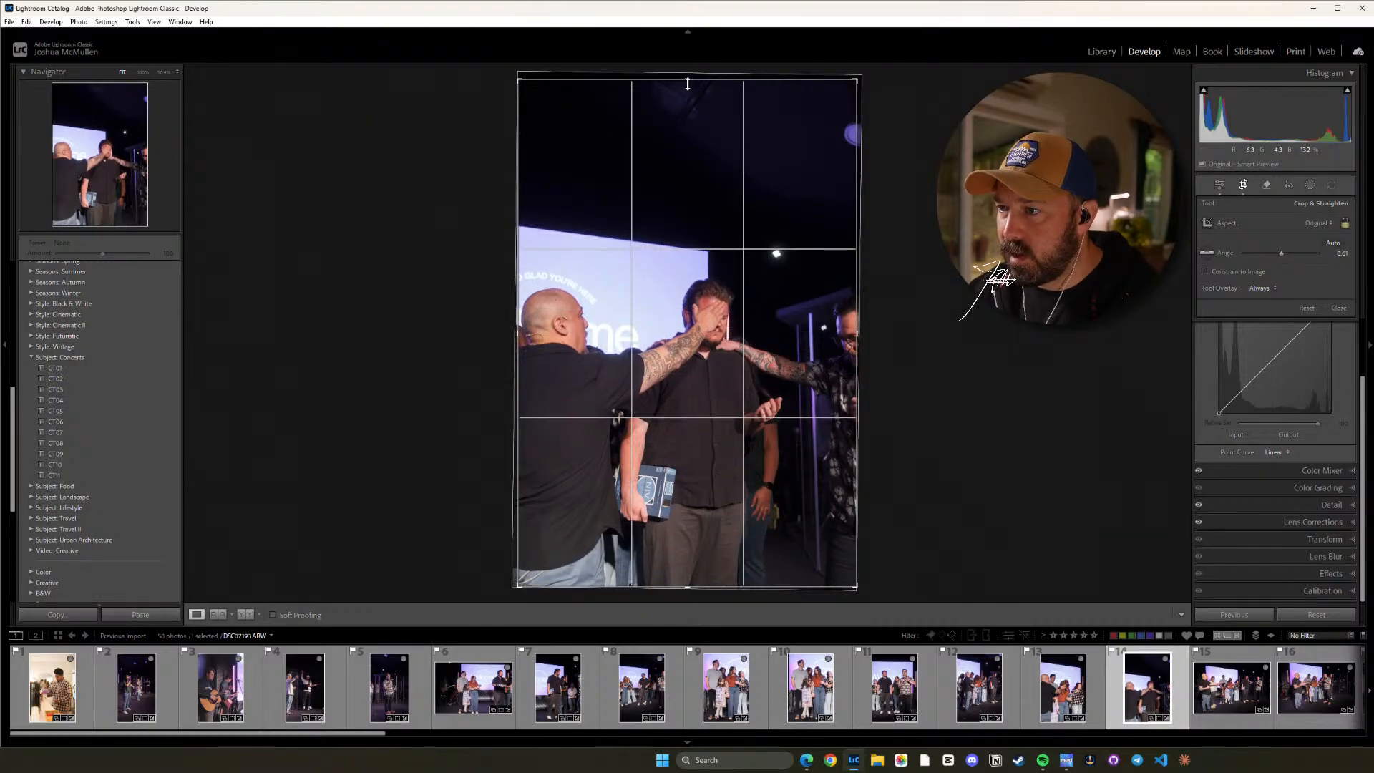
pyautogui.moveTo(688, 84); pyautogui.dragTo(687, 87)
pyautogui.moveTo(684, 189); pyautogui.dragTo(681, 188)
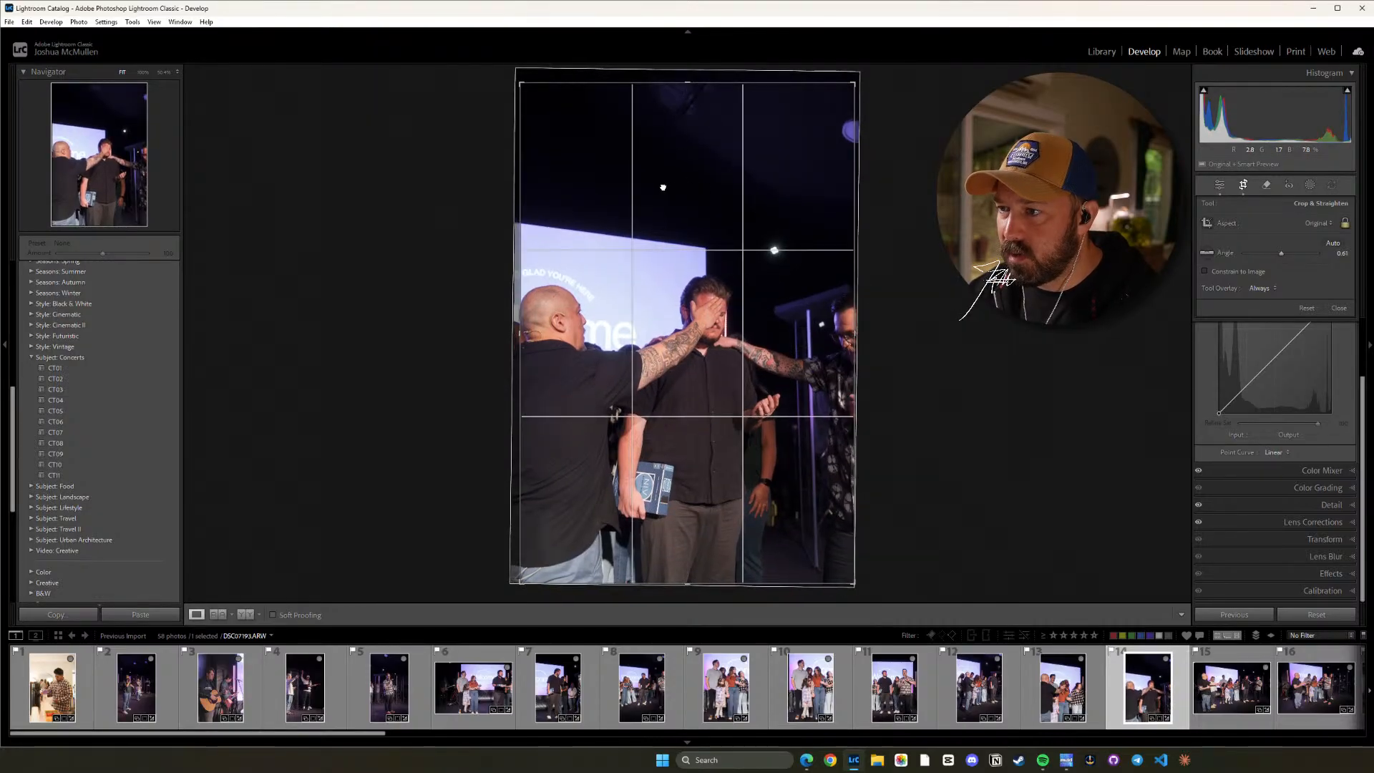
pyautogui.moveTo(518, 333); pyautogui.dragTo(532, 337)
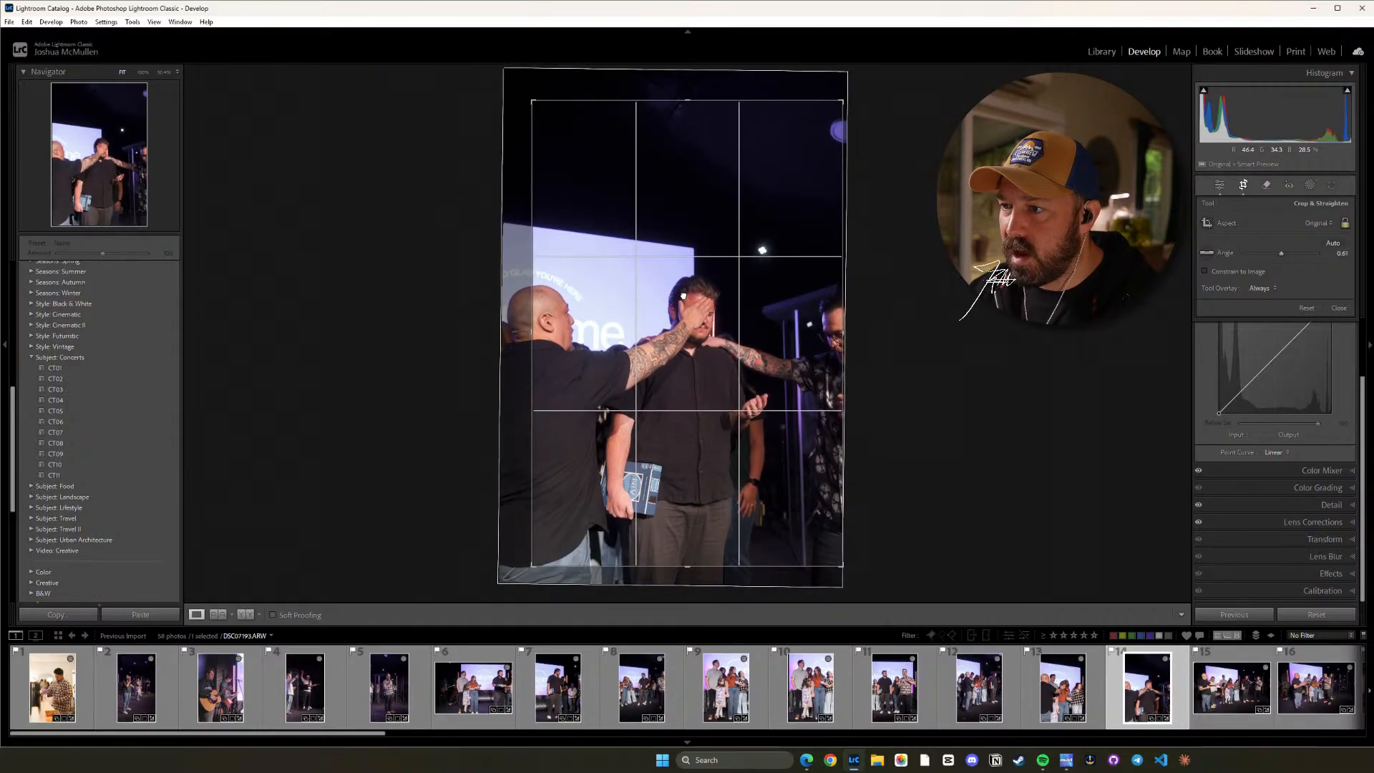
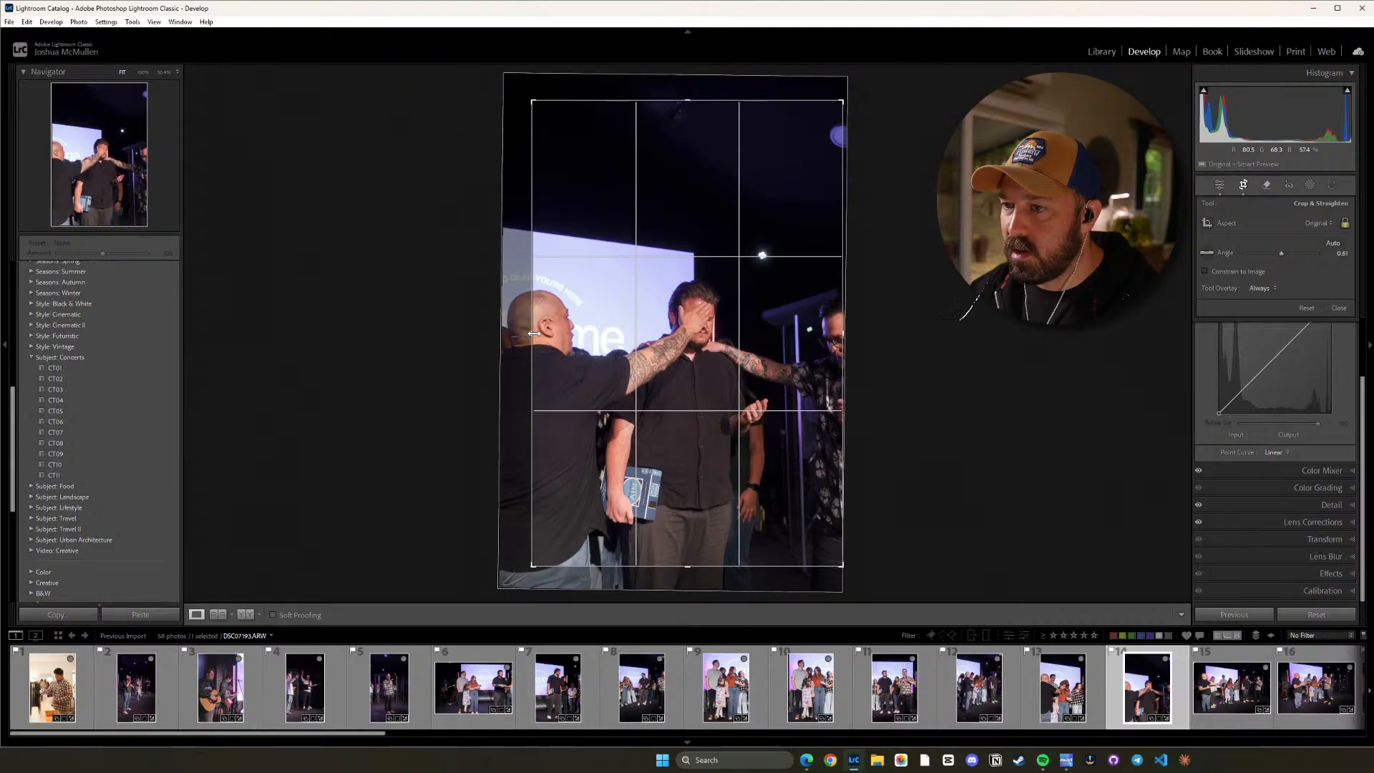
# Refine photo 14's crop around the man being prayed for, straightening it to an angle of about -1.24.
pyautogui.moveTo(534, 333); pyautogui.dragTo(538, 333)
pyautogui.moveTo(637, 308); pyautogui.dragTo(636, 302)
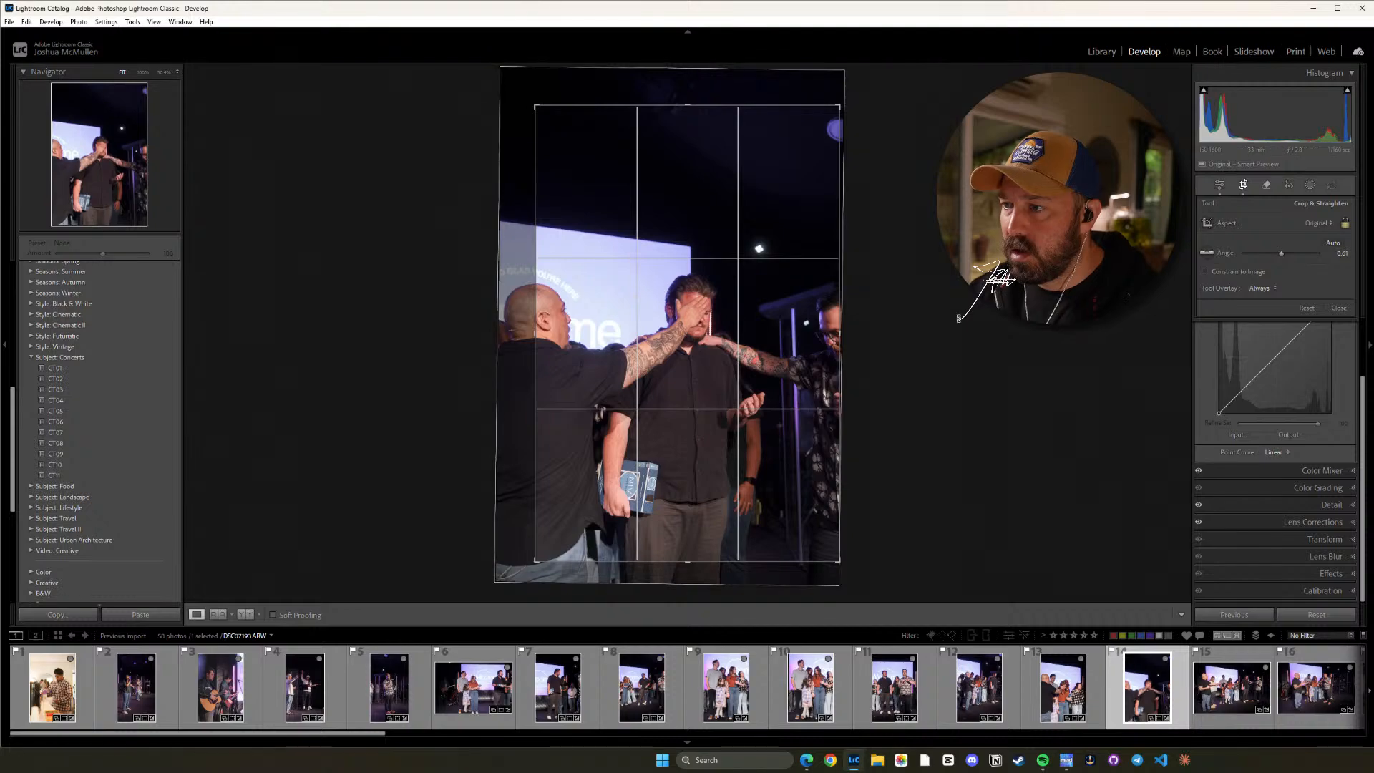
pyautogui.moveTo(958, 318); pyautogui.dragTo(928, 308)
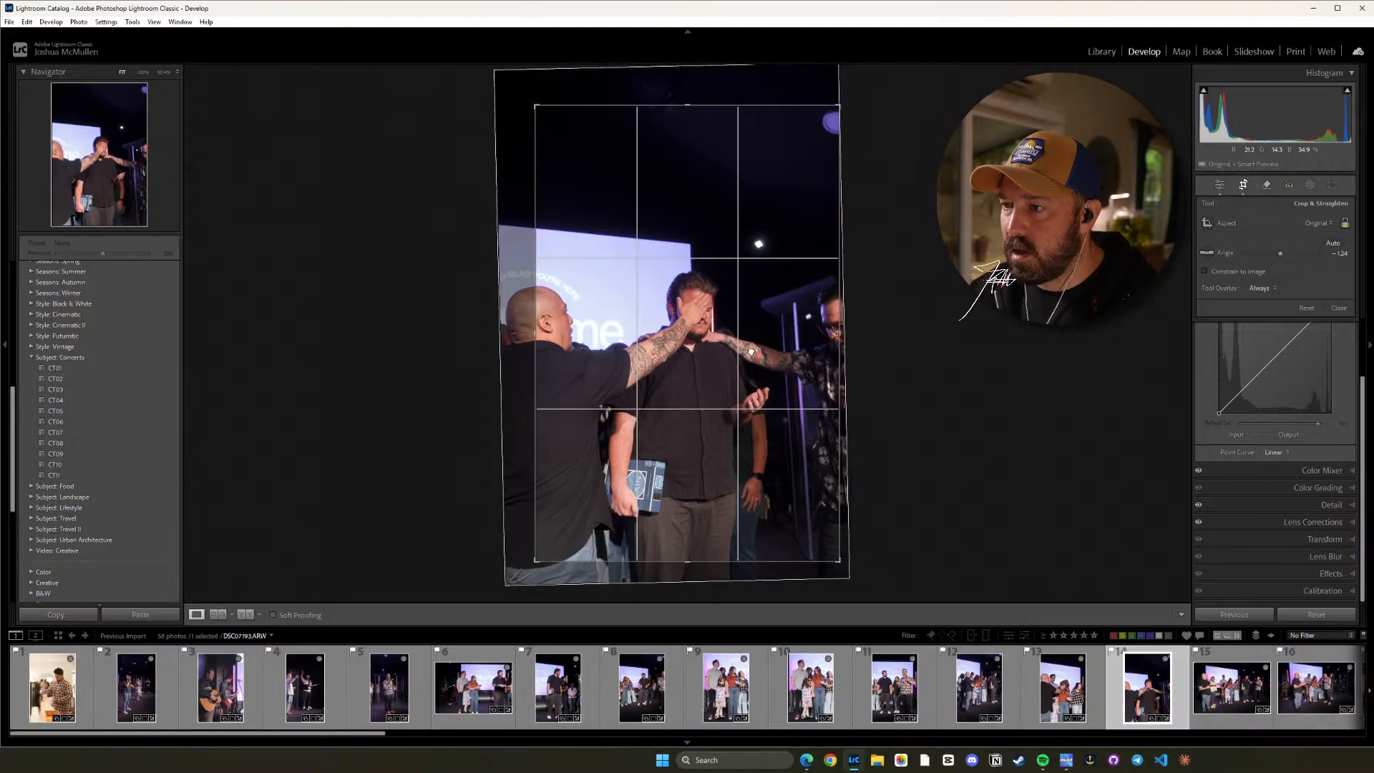
pyautogui.press('d')
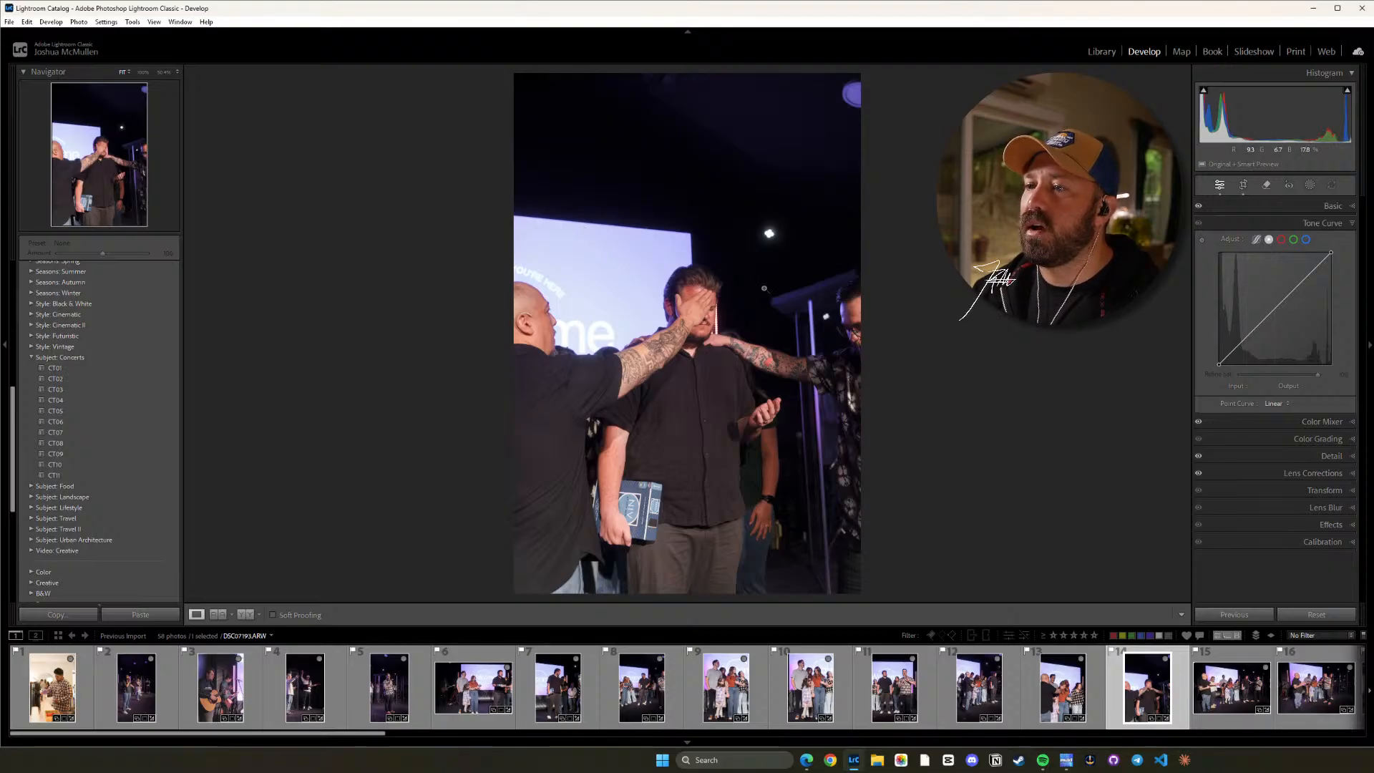
# Straighten photo 15 to about 0.08, tighten the crop around the praying group at the original aspect ratio, and check the detail up close.
pyautogui.click(1230, 683)
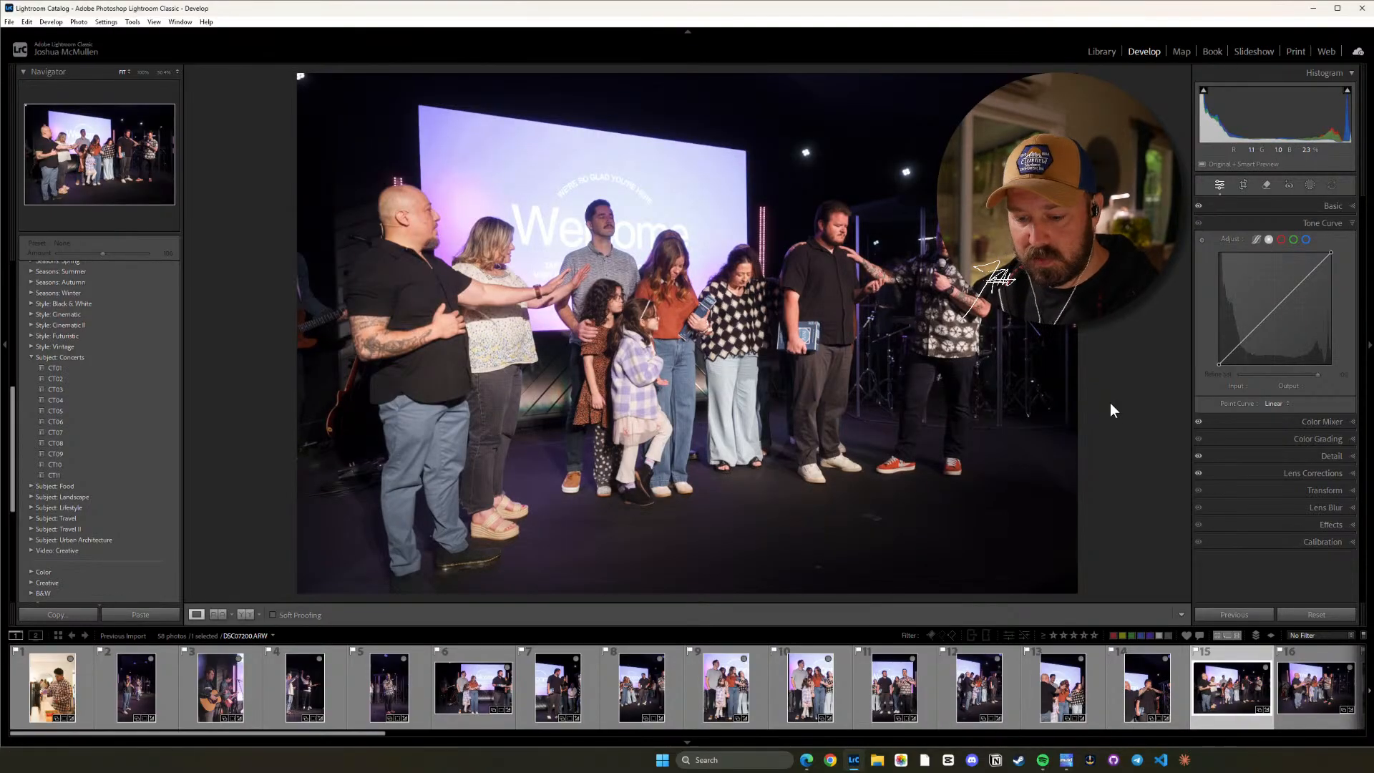
pyautogui.press('r')
pyautogui.moveTo(1105, 334); pyautogui.dragTo(1105, 334)
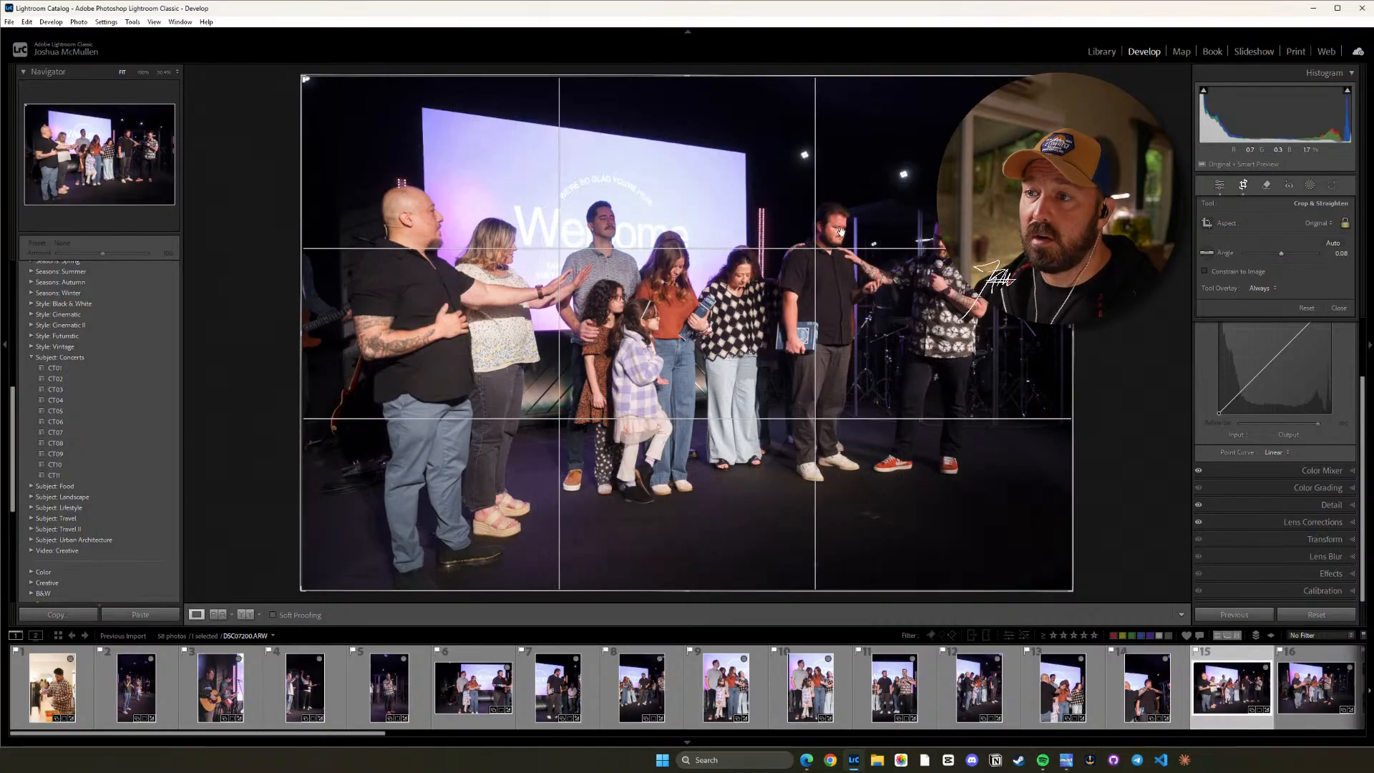
pyautogui.moveTo(687, 75); pyautogui.dragTo(692, 108)
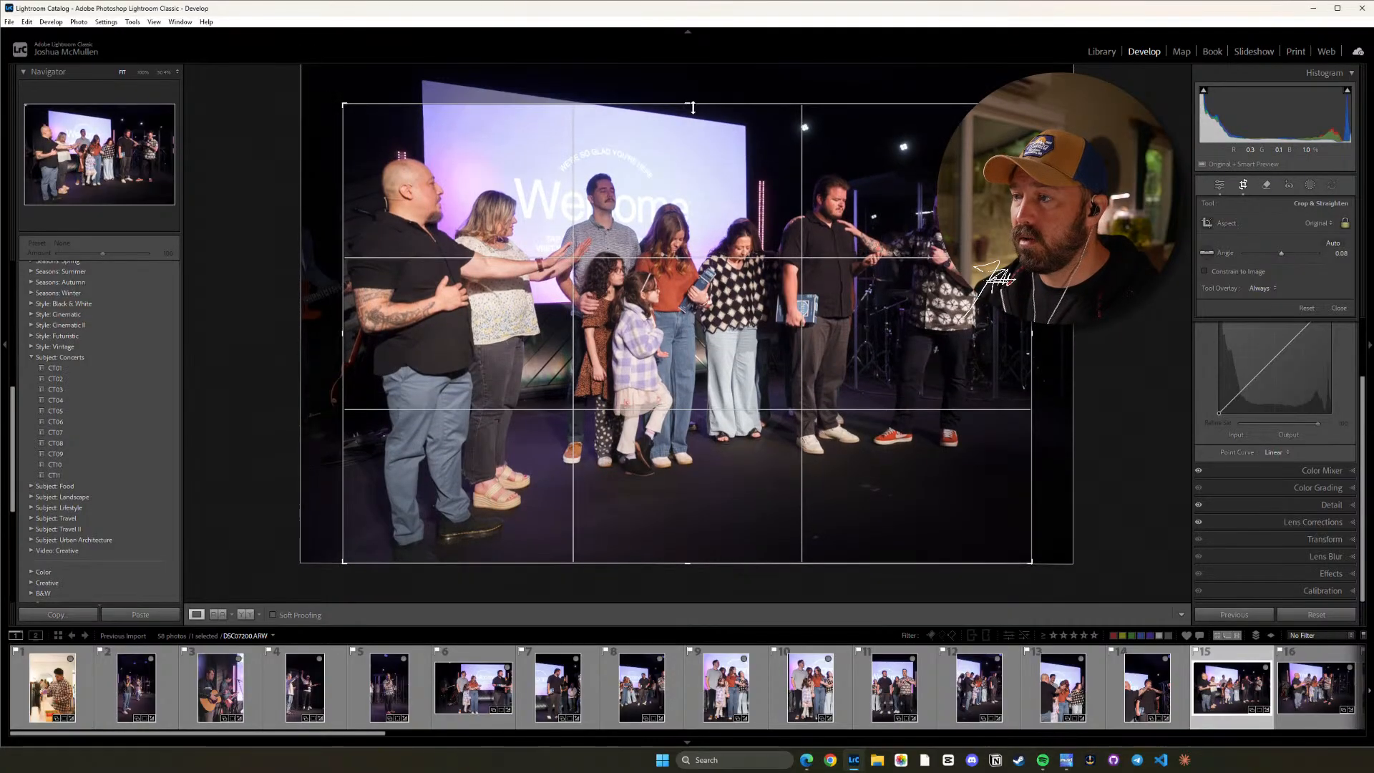
pyautogui.moveTo(706, 181); pyautogui.dragTo(704, 200)
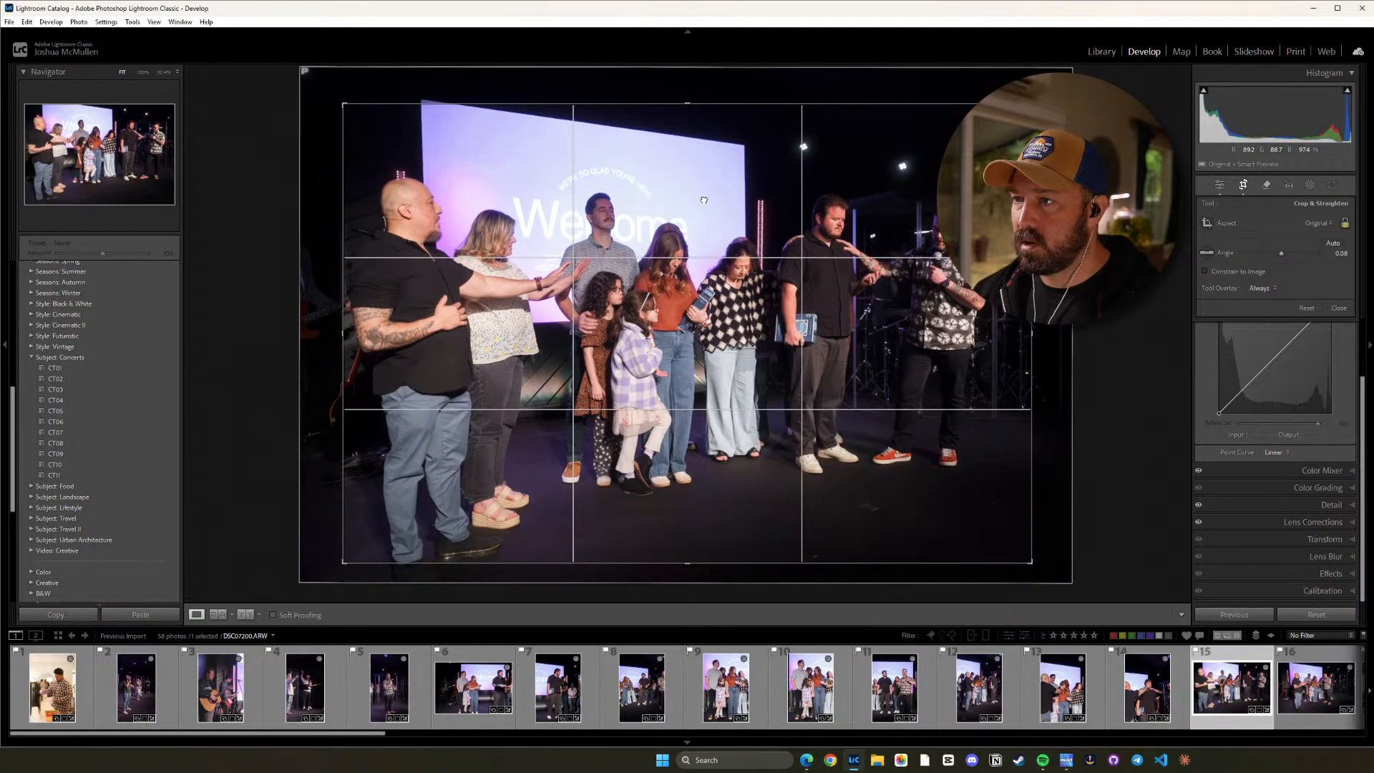
pyautogui.moveTo(704, 200); pyautogui.dragTo(705, 195)
pyautogui.press('d')
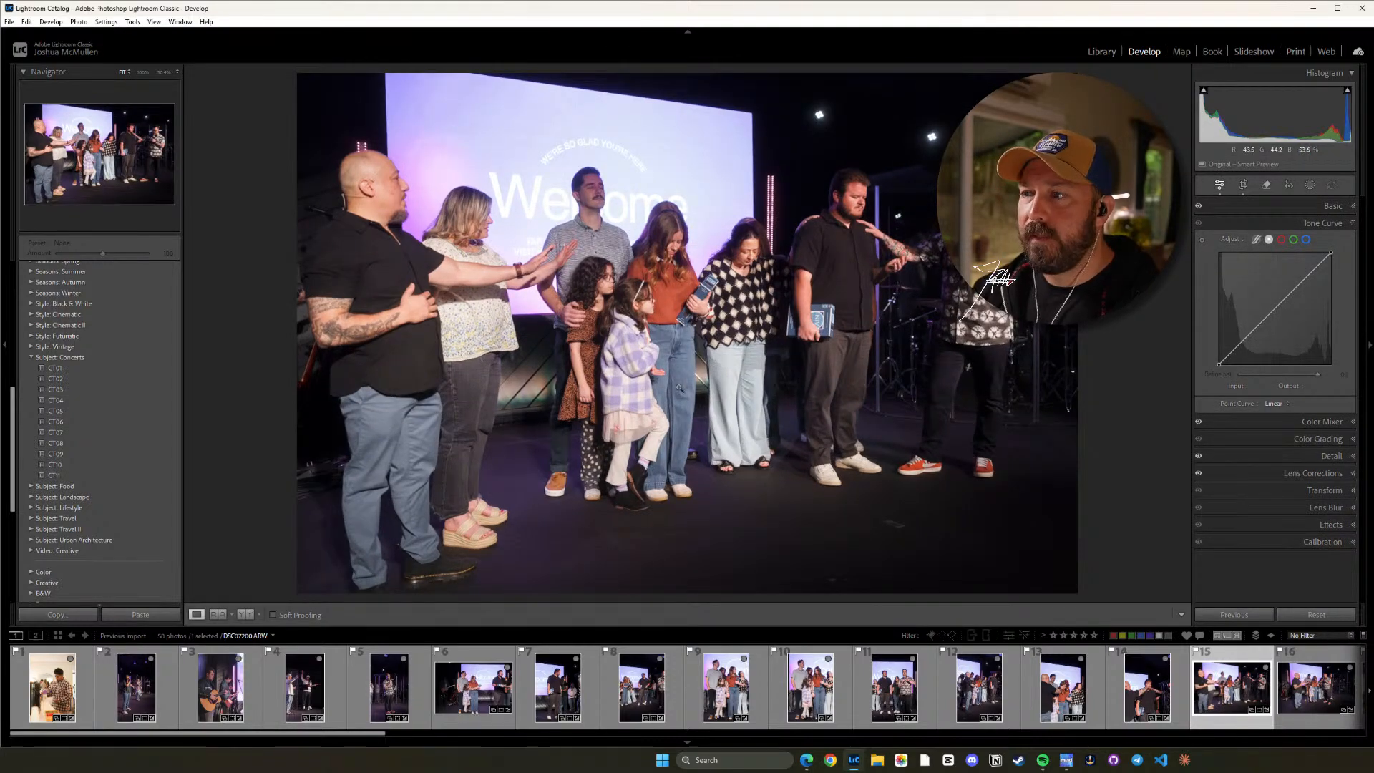
pyautogui.click(871, 241)
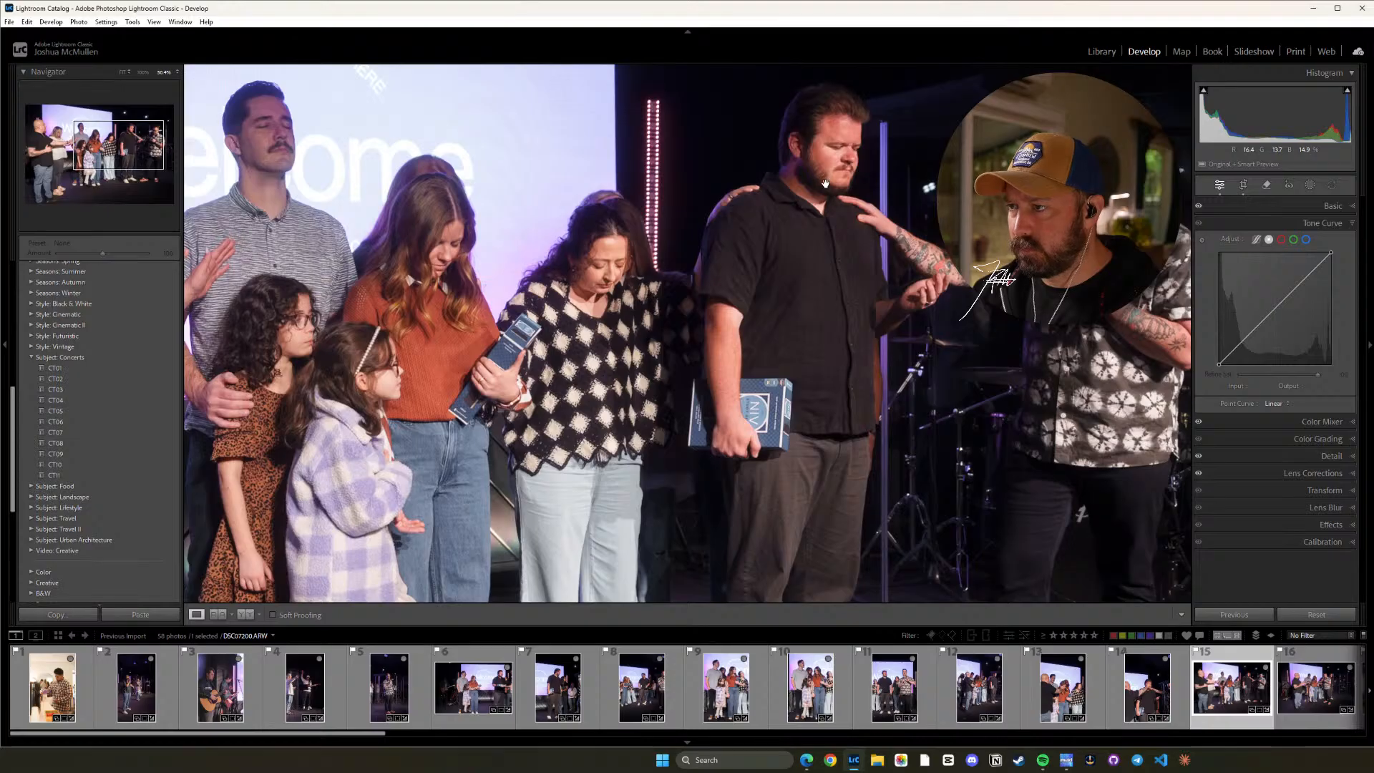
pyautogui.click(580, 325)
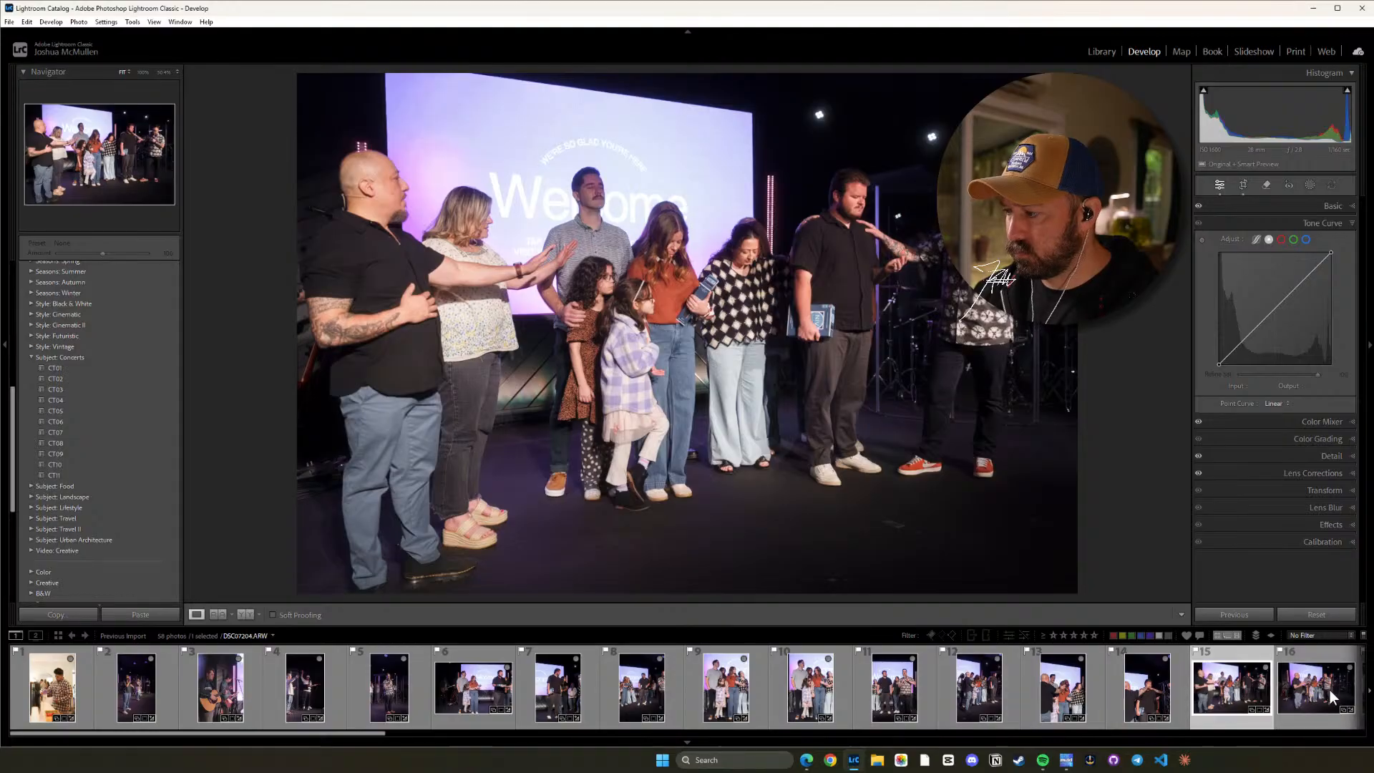
# Tighten photo 16's crop around the praying group at the original aspect ratio, reposition the image inside it, and level the photo.
pyautogui.click(1315, 687)
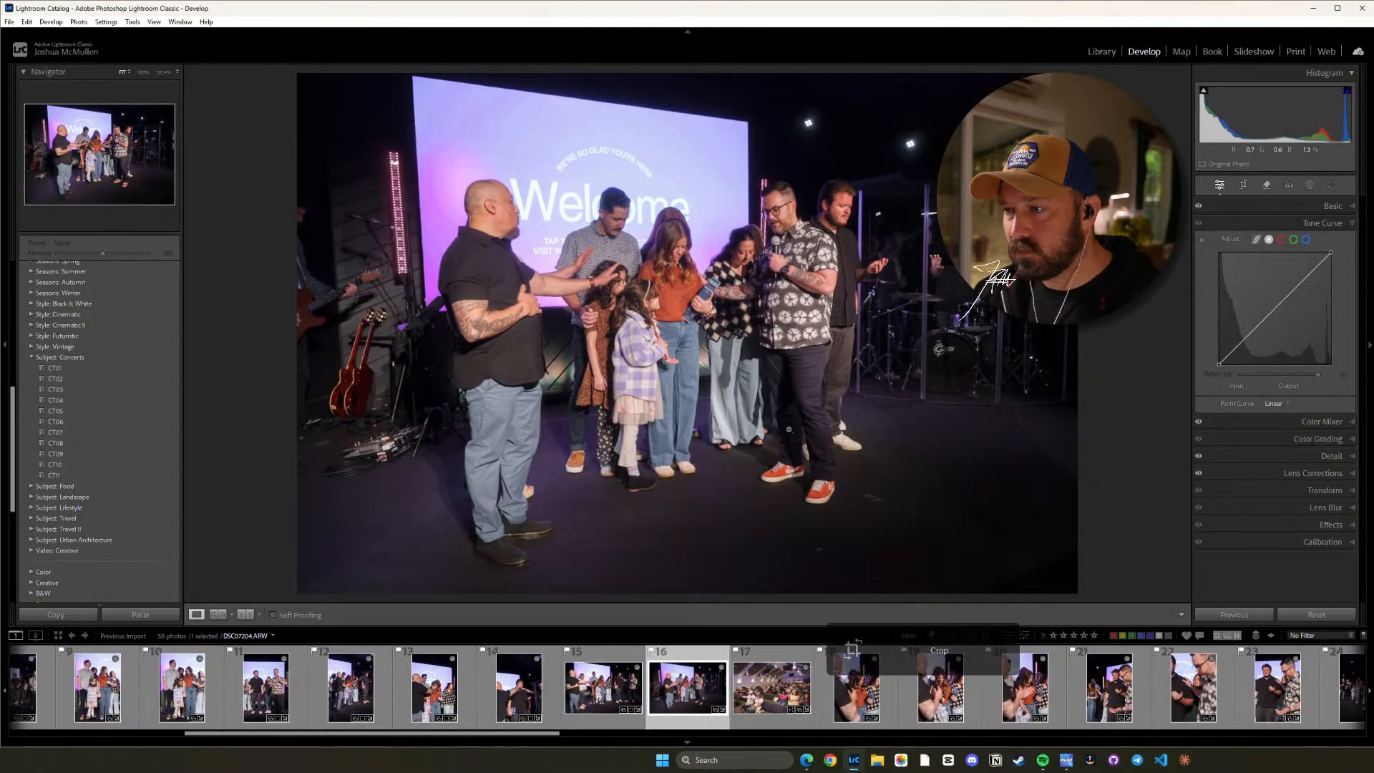
pyautogui.press('r')
pyautogui.moveTo(1151, 360); pyautogui.dragTo(1152, 360)
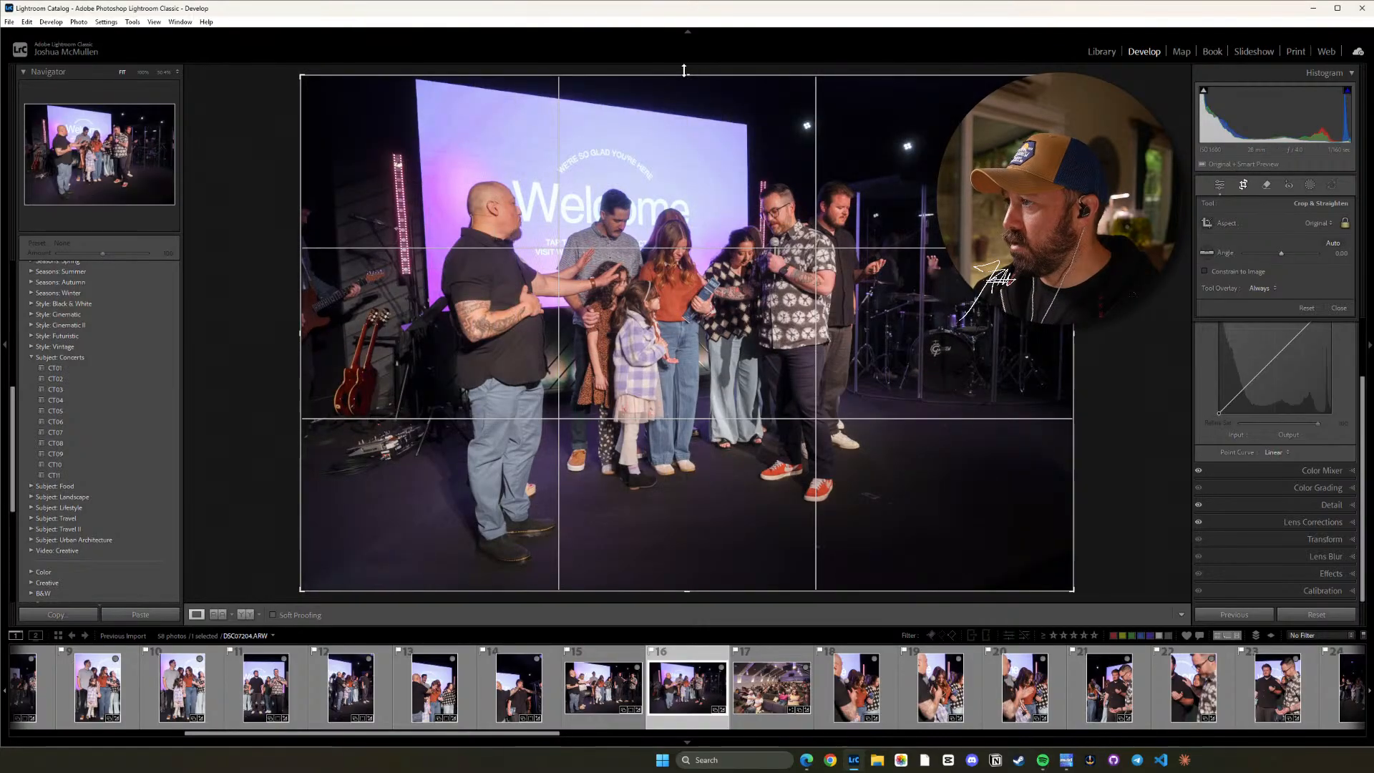
pyautogui.moveTo(684, 70); pyautogui.dragTo(684, 117)
pyautogui.moveTo(713, 214); pyautogui.dragTo(730, 250)
pyautogui.moveTo(1133, 351); pyautogui.dragTo(1137, 360)
pyautogui.press('d')
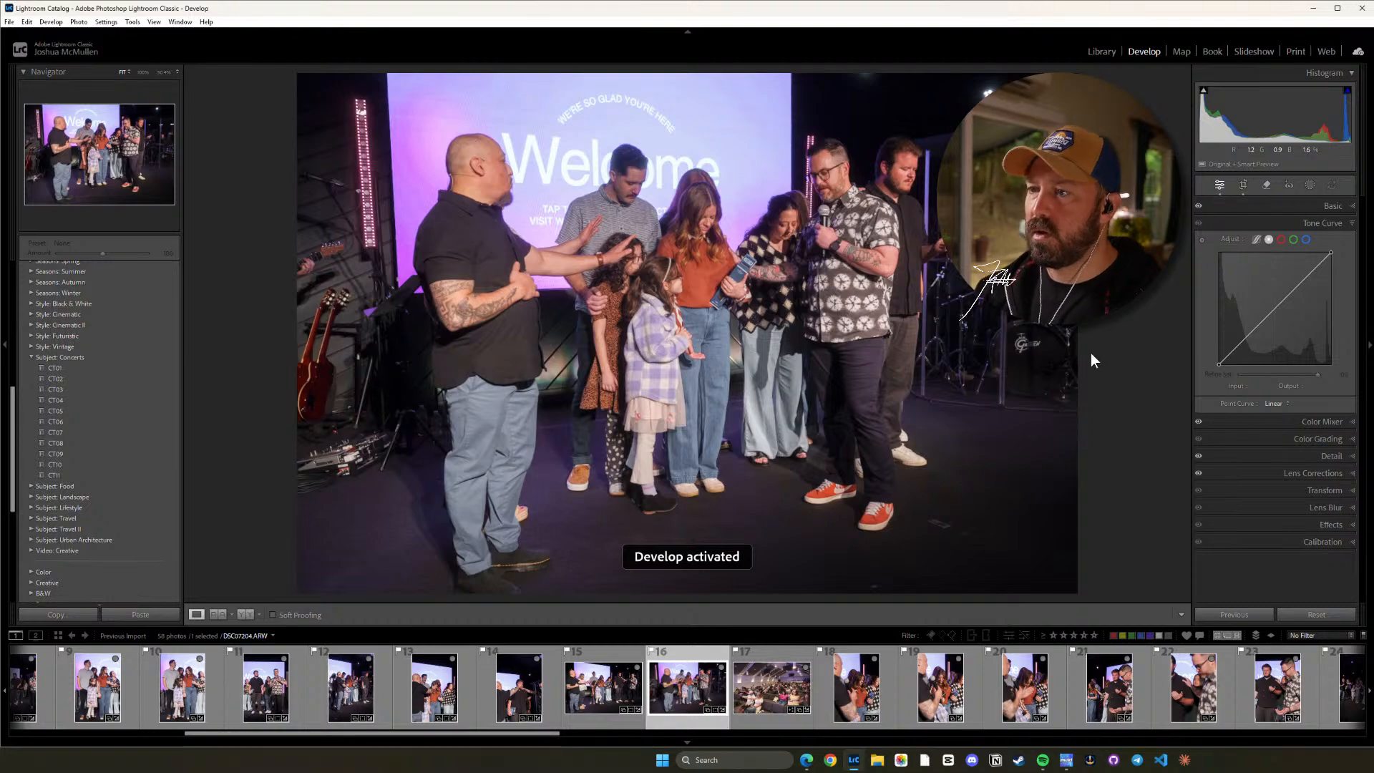
# Compare photo 17 with photo 16 and check the lens correction settings of photo 16.
pyautogui.click(807, 707)
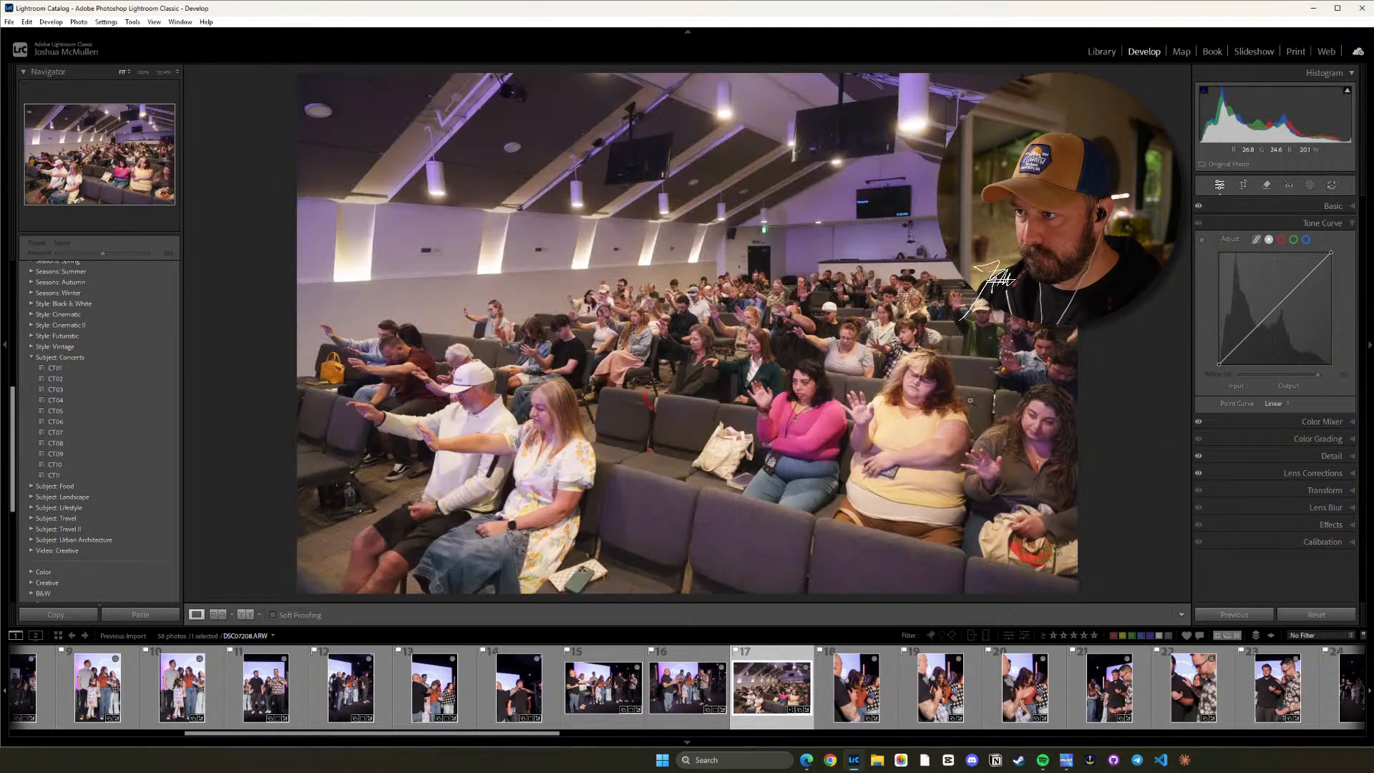
pyautogui.click(705, 681)
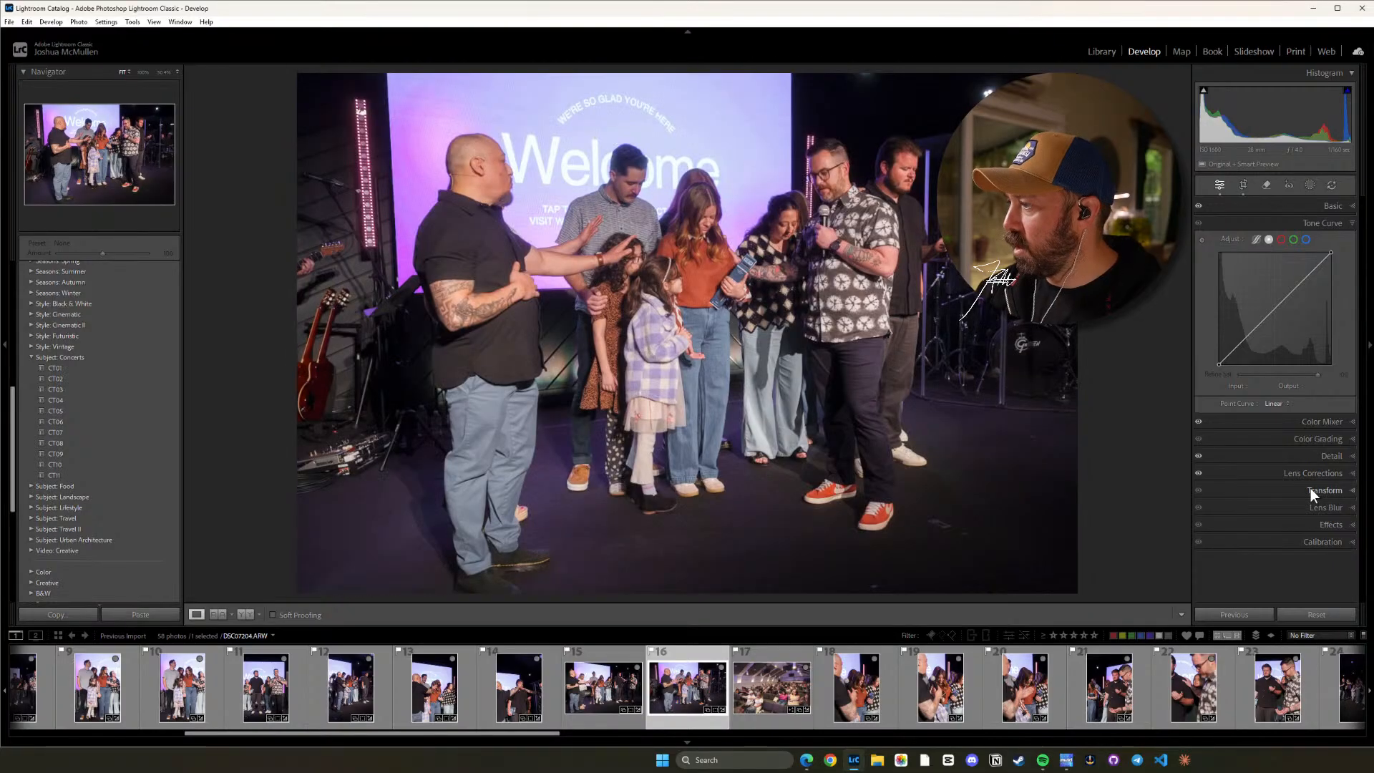
pyautogui.click(1345, 474)
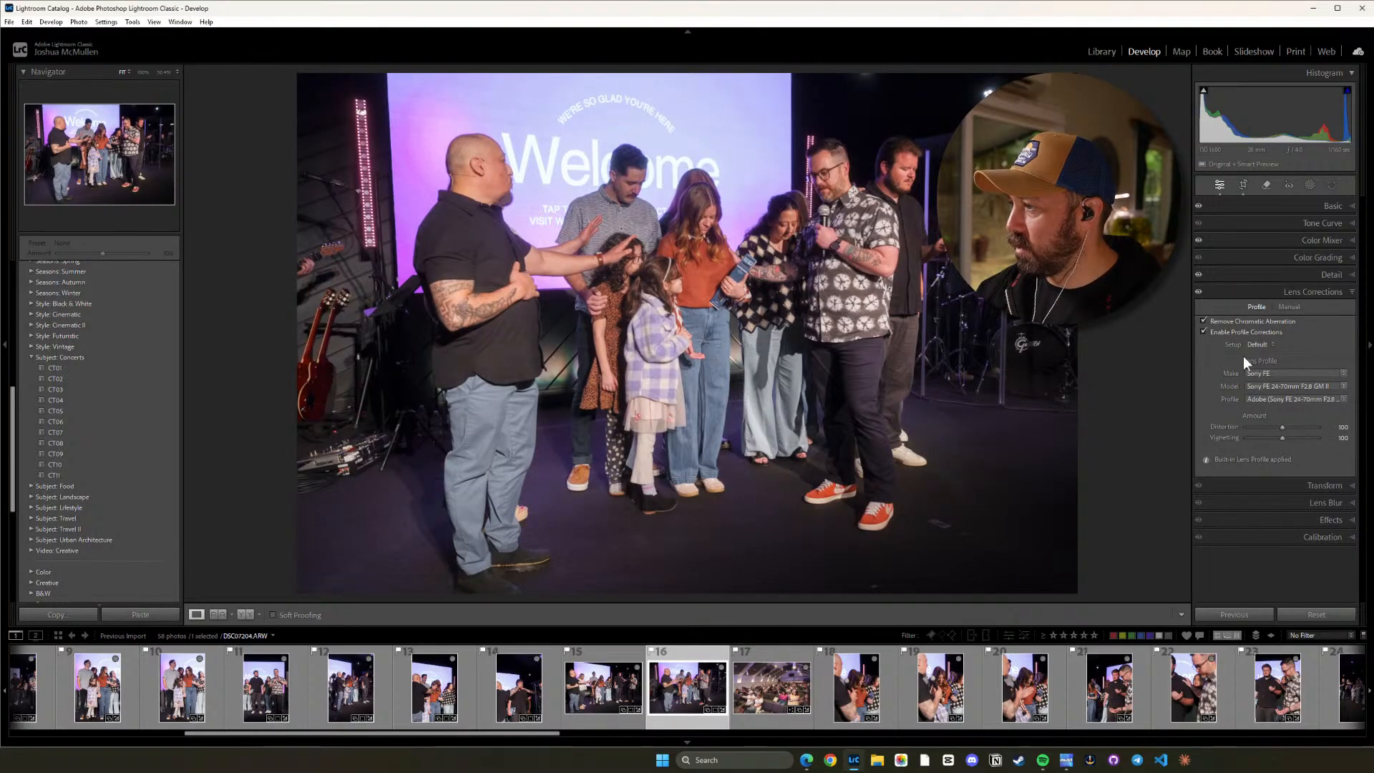
# Straighten photo 17 to about 0.71 and crop it to 16 x 9, trimming the ceiling above the seated congregation.
pyautogui.click(806, 655)
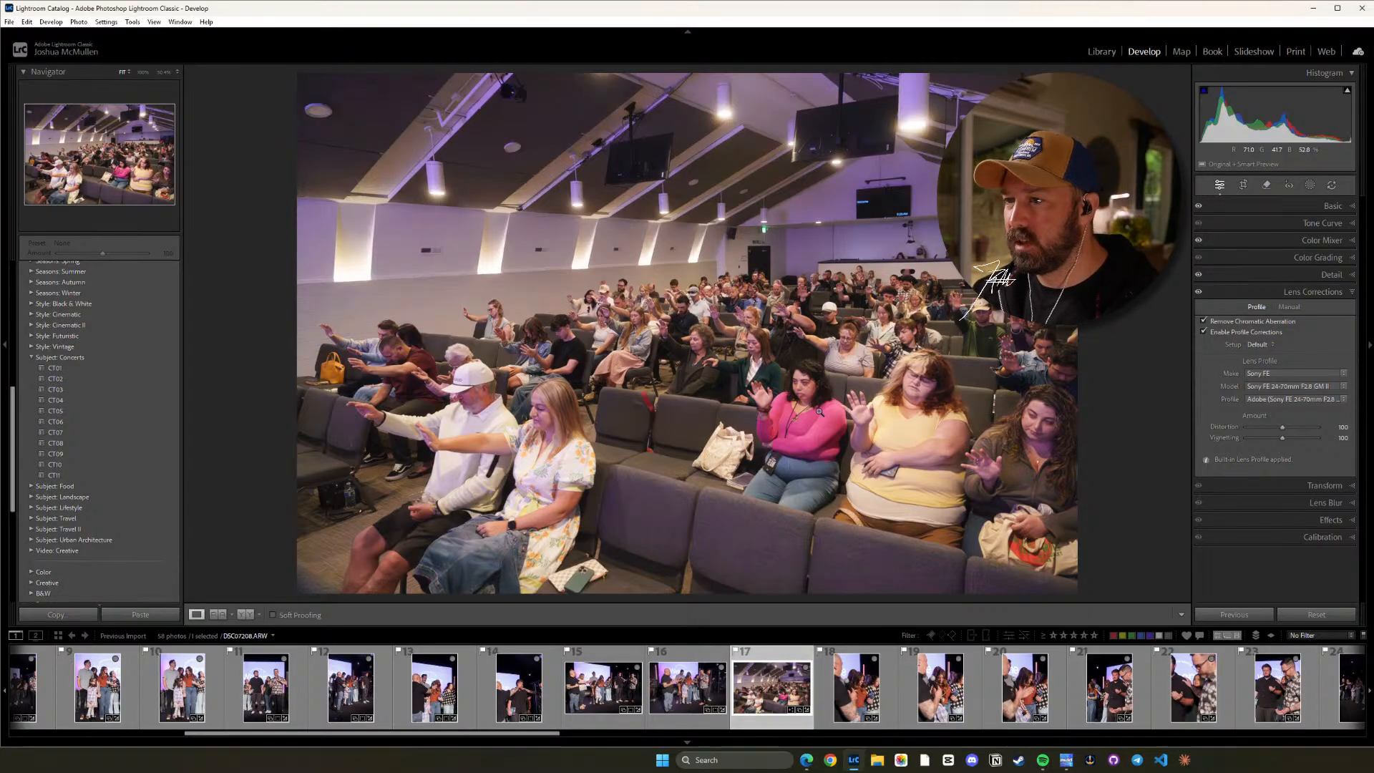
pyautogui.press('r')
pyautogui.moveTo(1065, 356)
pyautogui.mouseDown()
pyautogui.moveTo(1094, 370)
pyautogui.moveTo(1087, 328)
pyautogui.moveTo(1090, 352)
pyautogui.mouseUp()
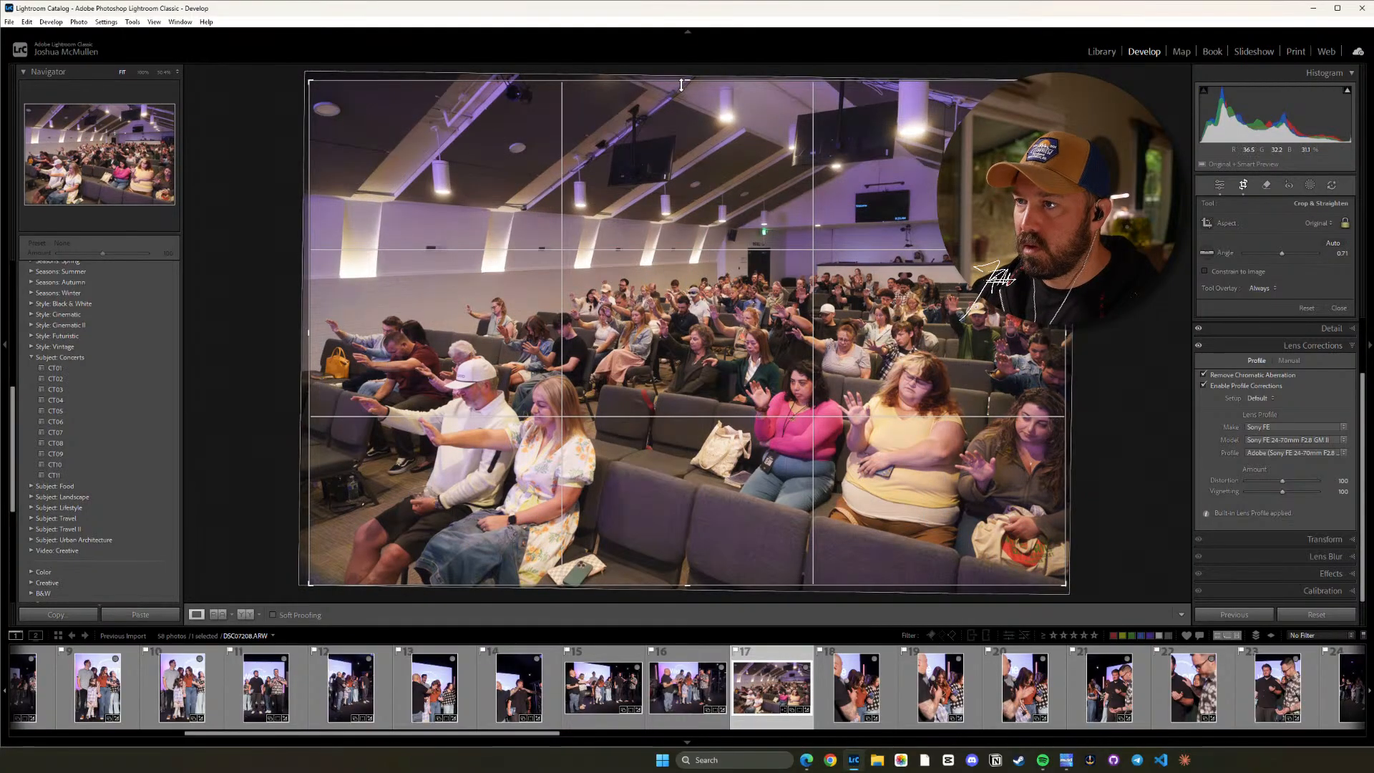
pyautogui.moveTo(686, 81); pyautogui.dragTo(690, 150)
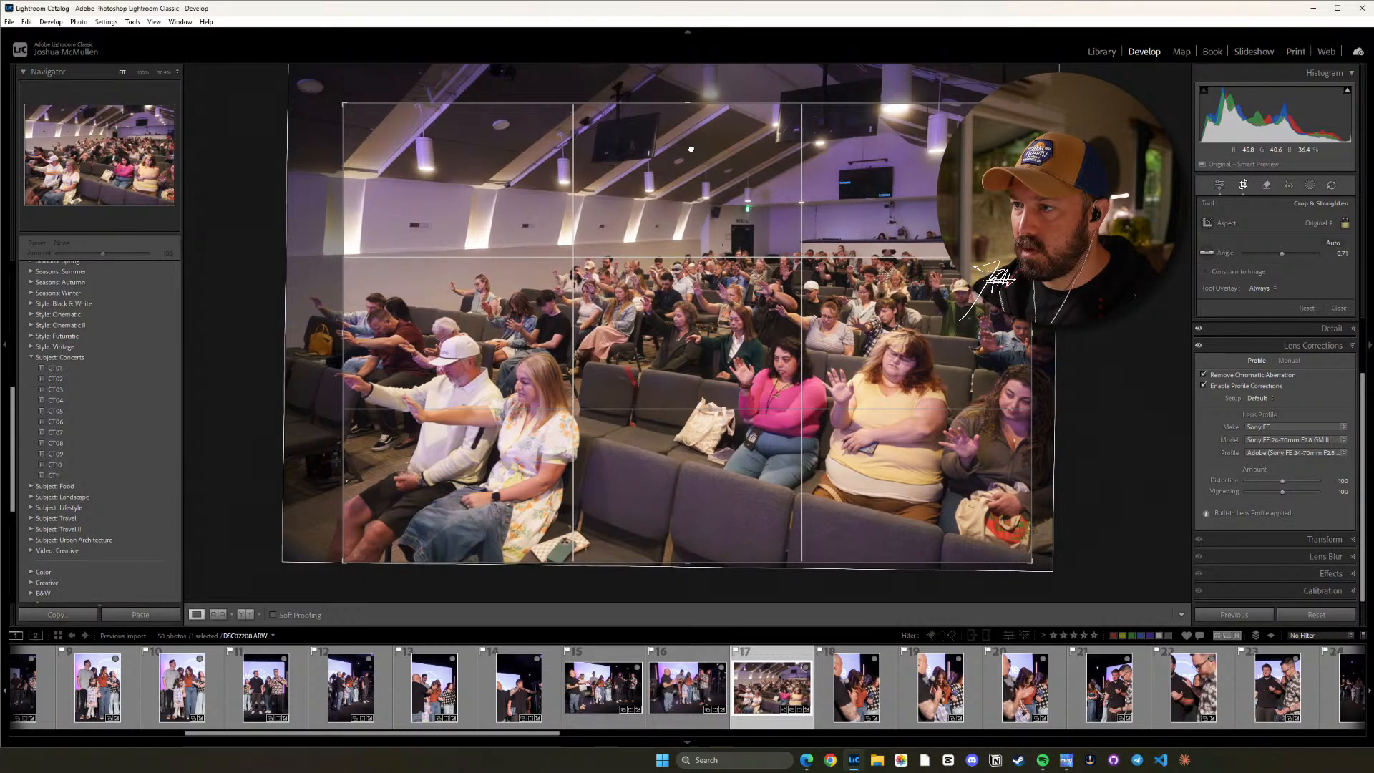
pyautogui.hotkey('shift', 'a')
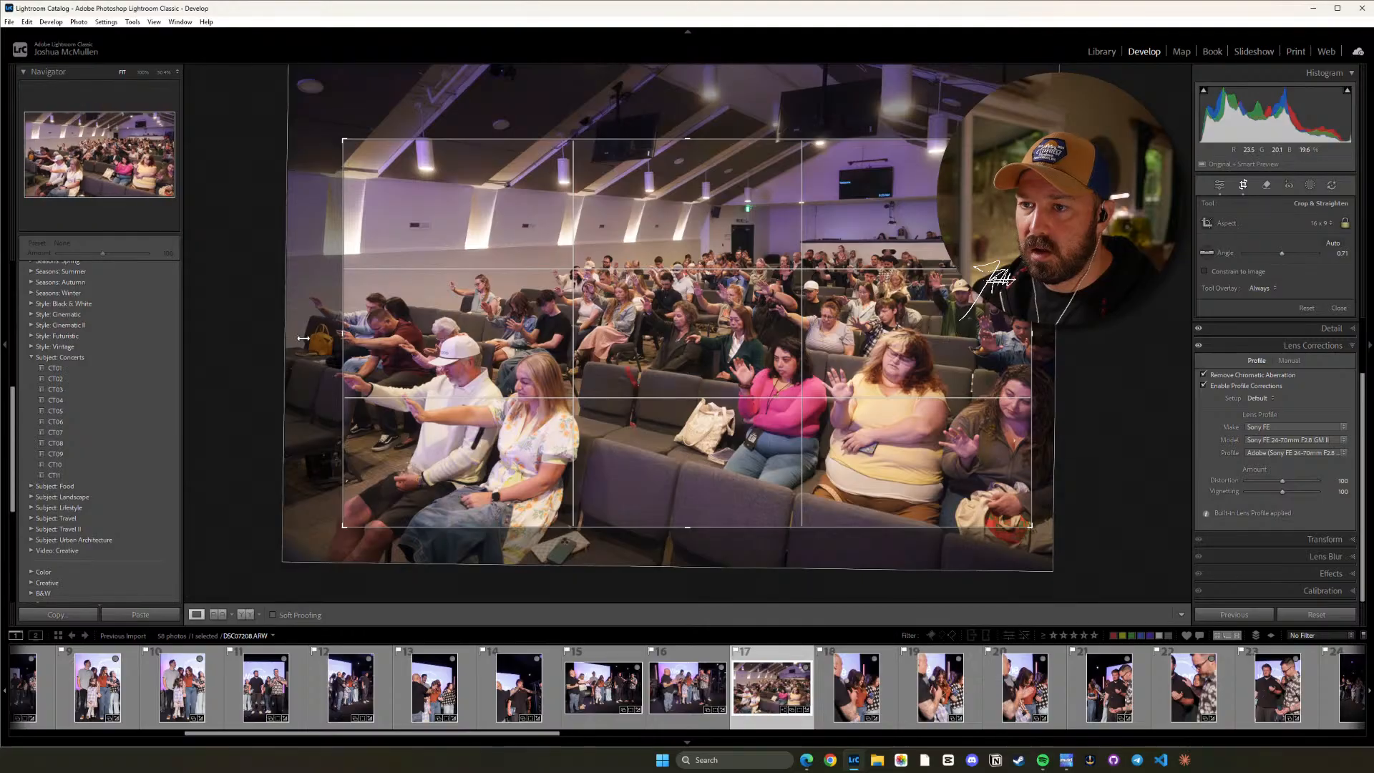
pyautogui.moveTo(344, 331); pyautogui.dragTo(315, 334)
pyautogui.moveTo(929, 385); pyautogui.dragTo(828, 355)
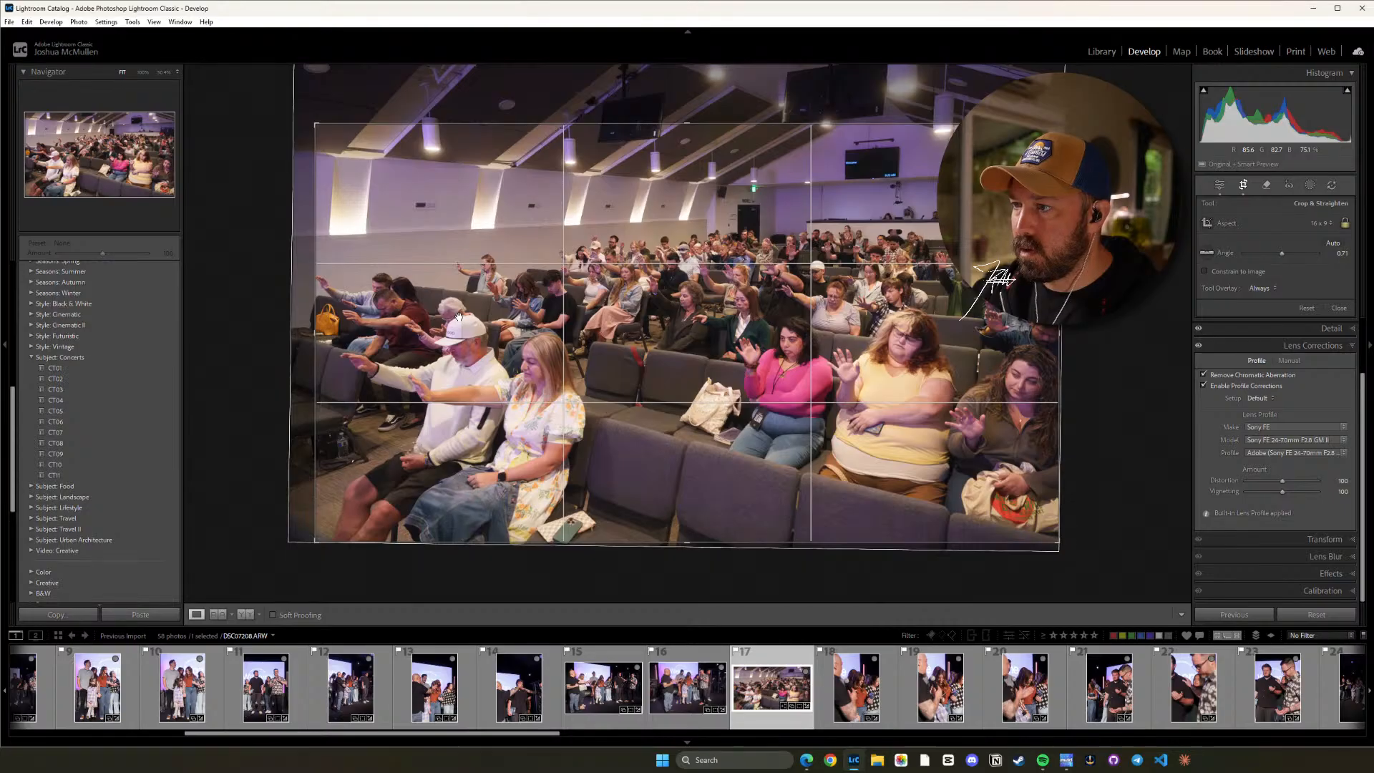
pyautogui.press('d')
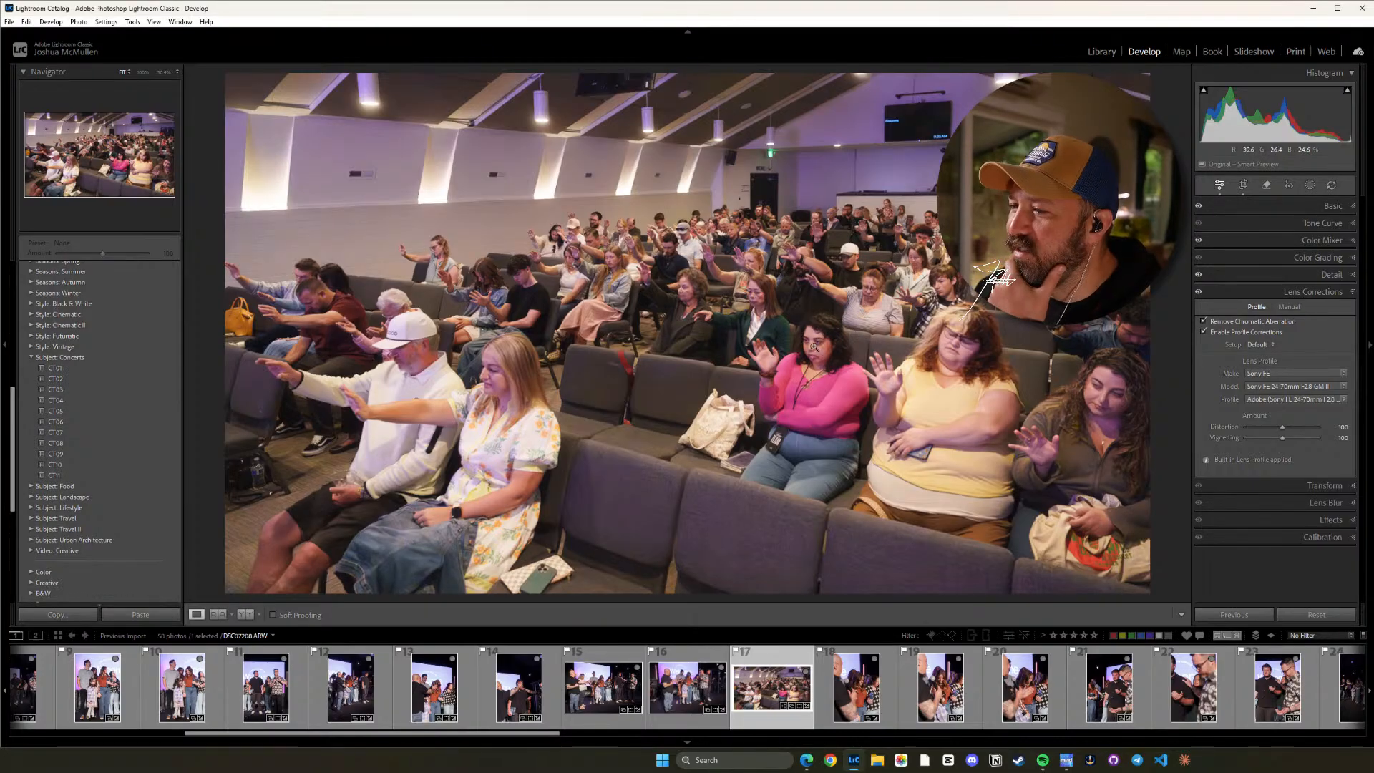
# Straighten photo 18 of the woman in the orange sweater behind the man with the microphone.
pyautogui.click(855, 686)
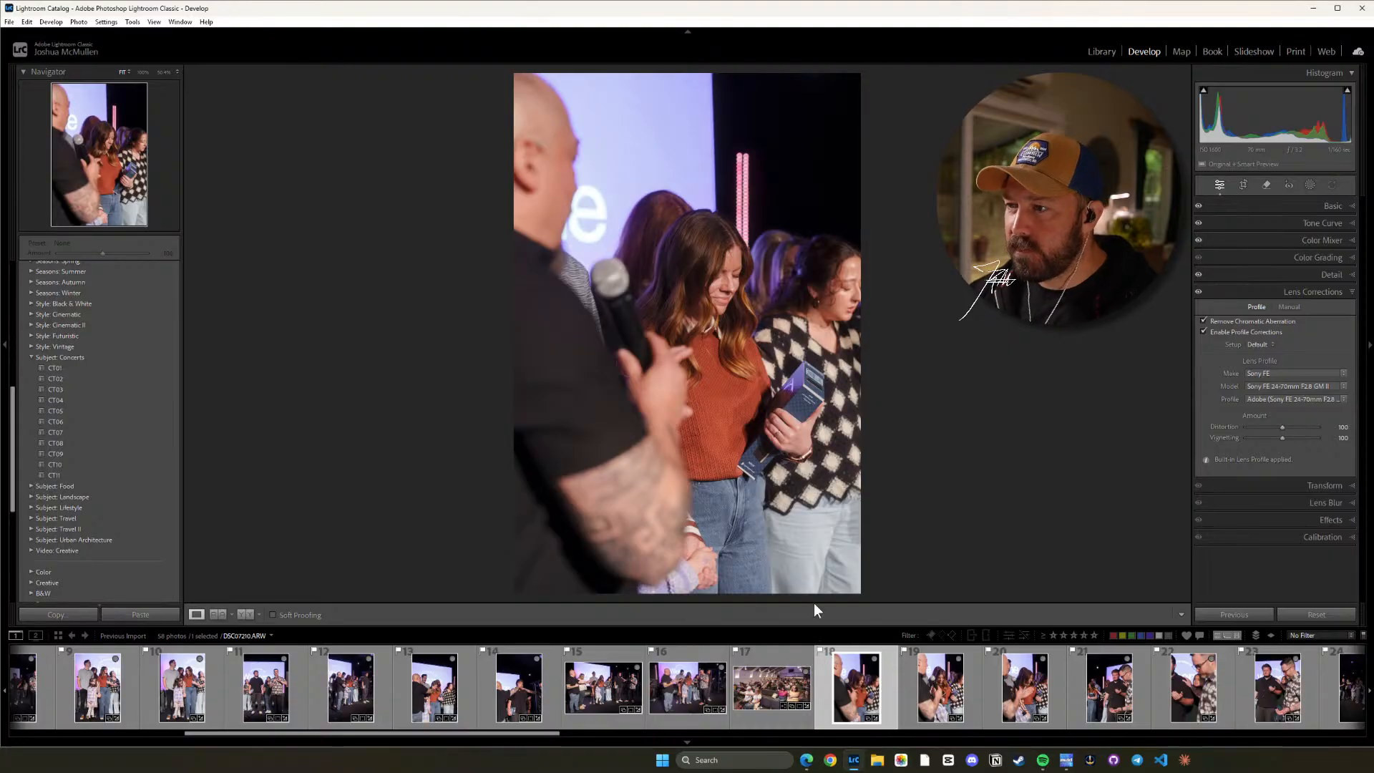
pyautogui.press('r')
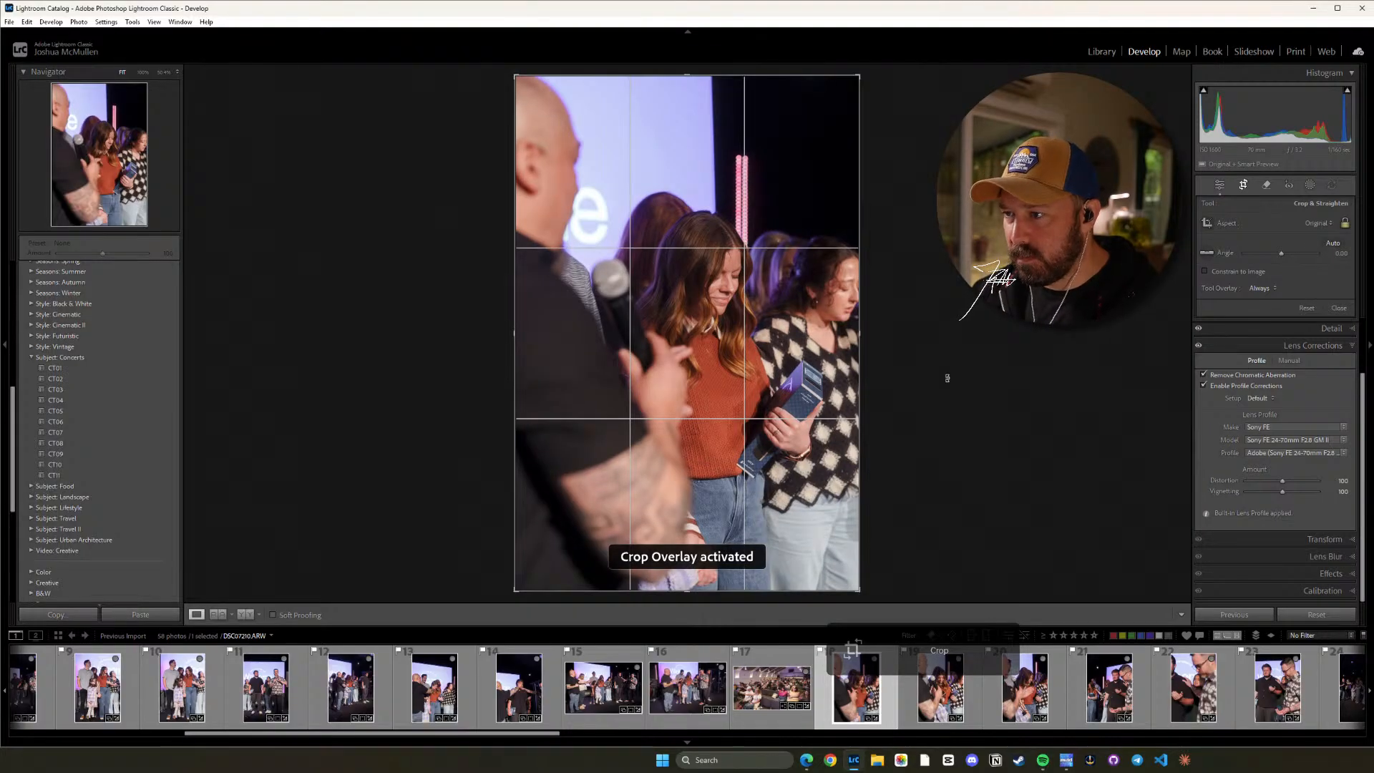
pyautogui.moveTo(946, 377); pyautogui.dragTo(946, 385)
pyautogui.press('d')
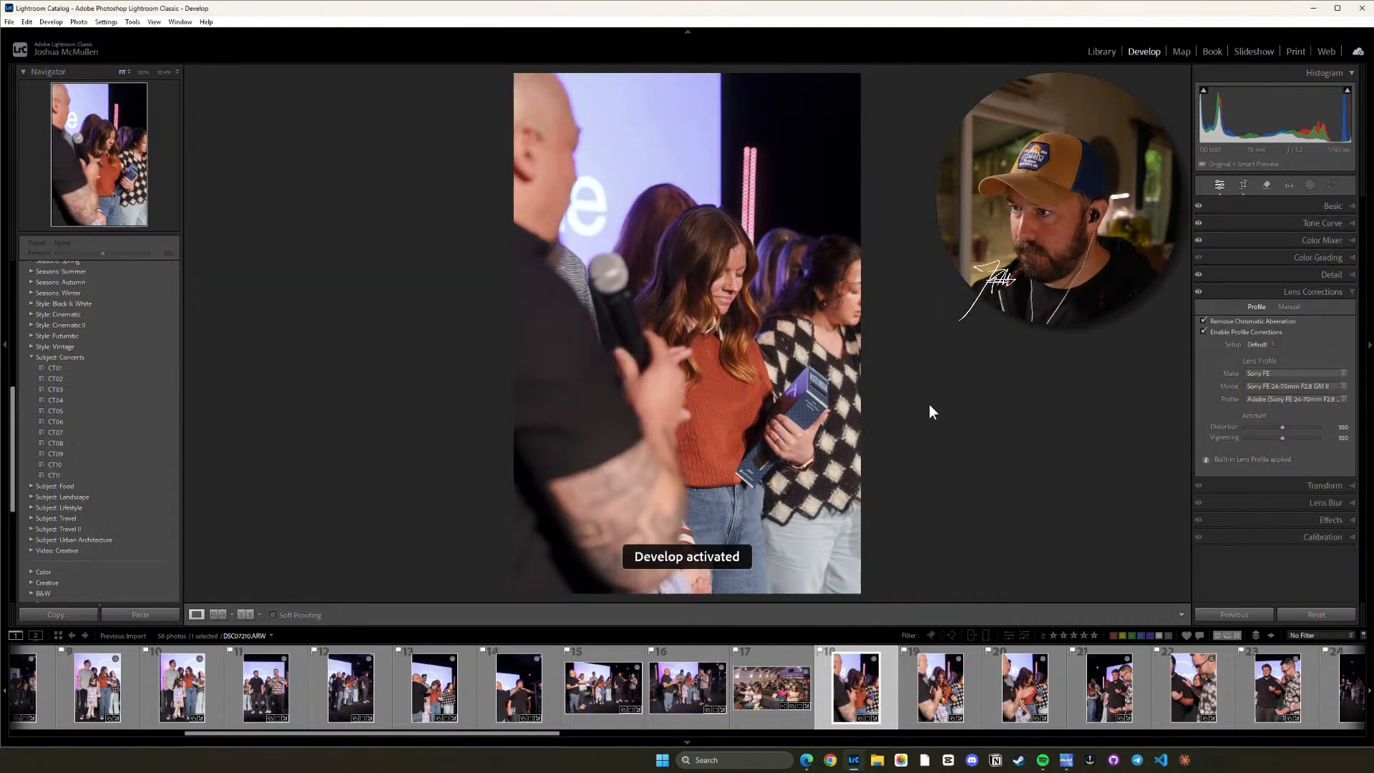
# Straighten photo 19 to a crop angle of about 1.27, keeping the original aspect ratio.
pyautogui.click(940, 686)
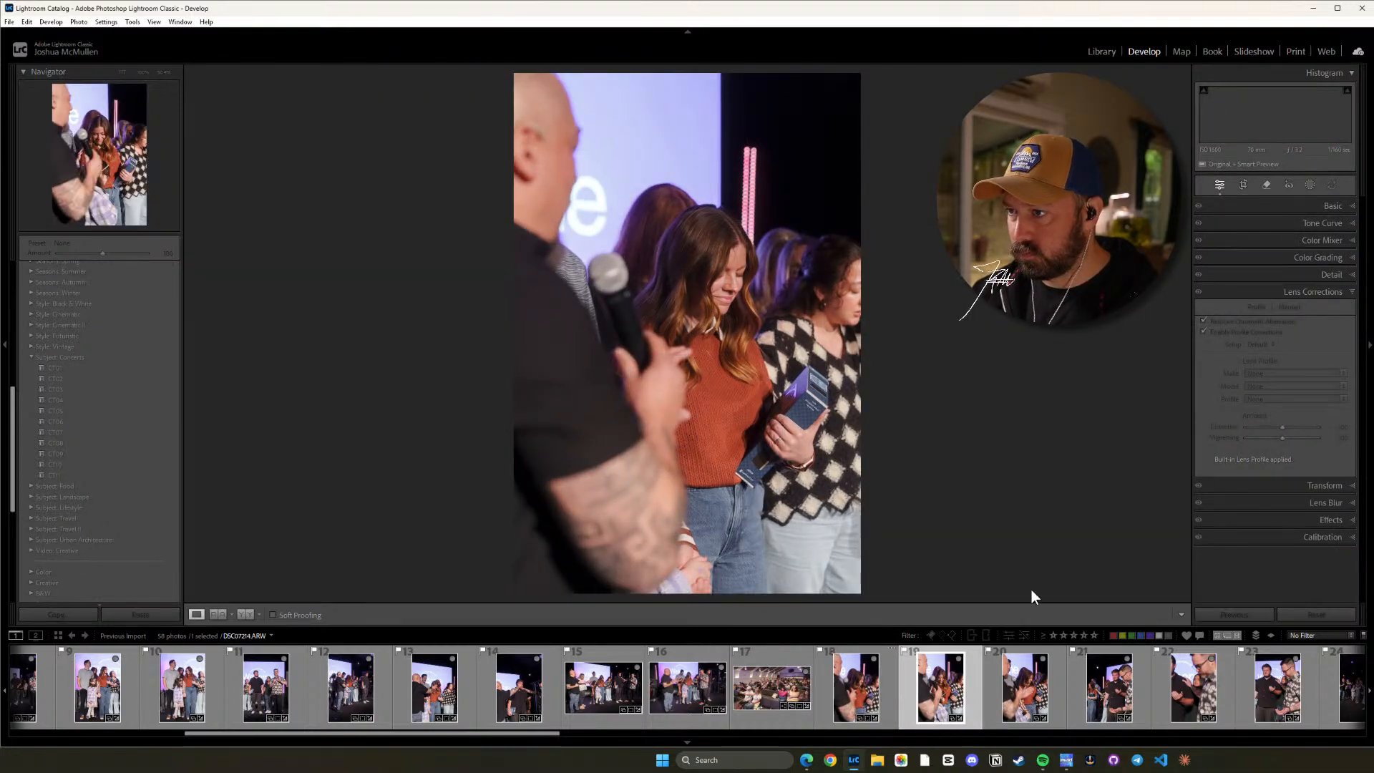
pyautogui.press('r')
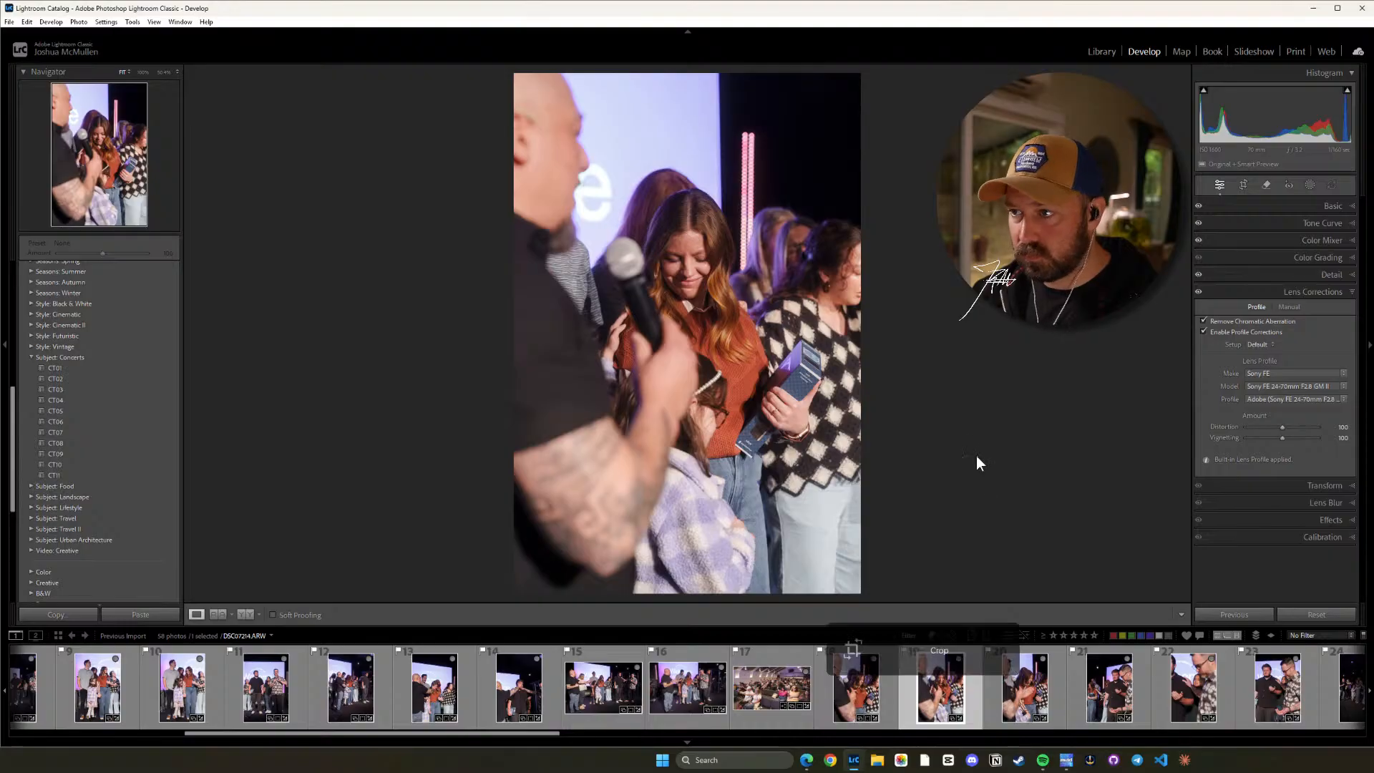
pyautogui.moveTo(961, 394); pyautogui.dragTo(960, 401)
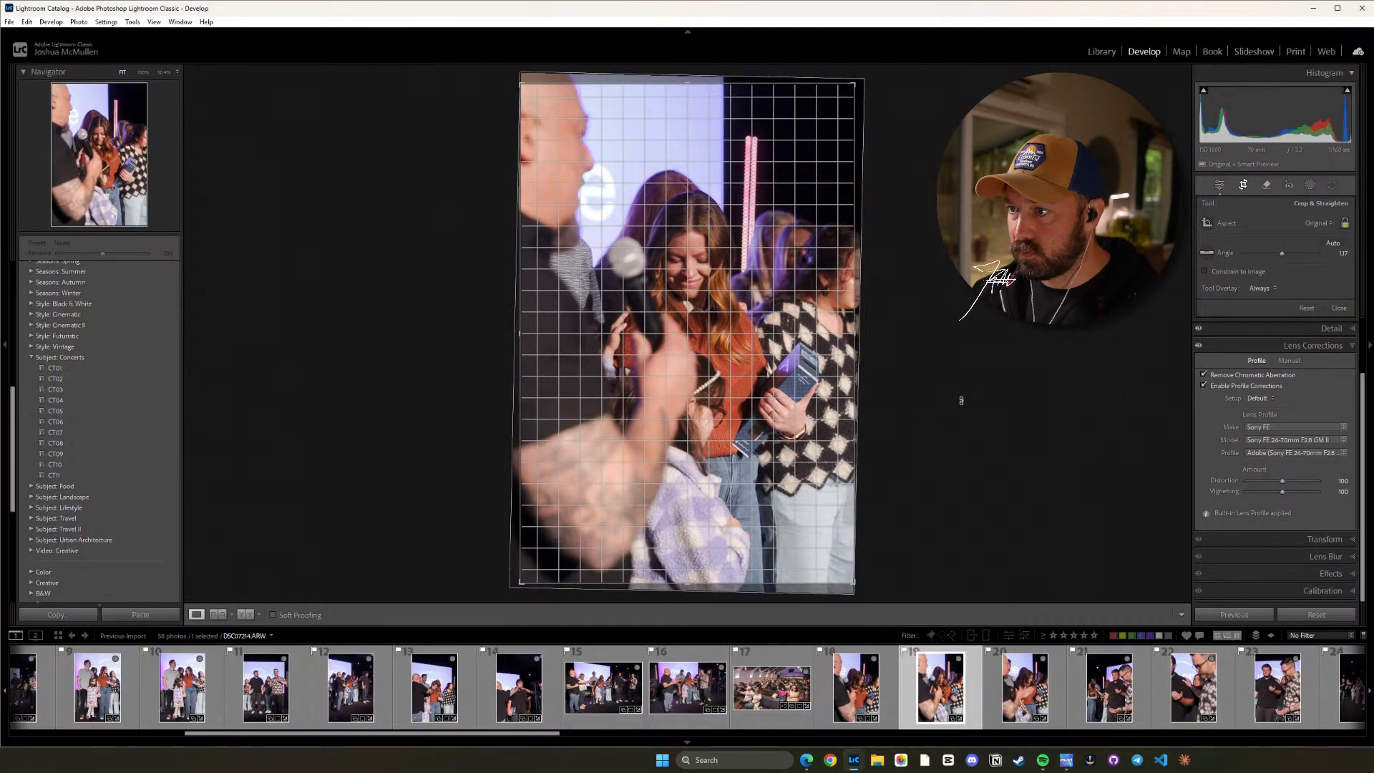
pyautogui.moveTo(961, 400); pyautogui.dragTo(960, 401)
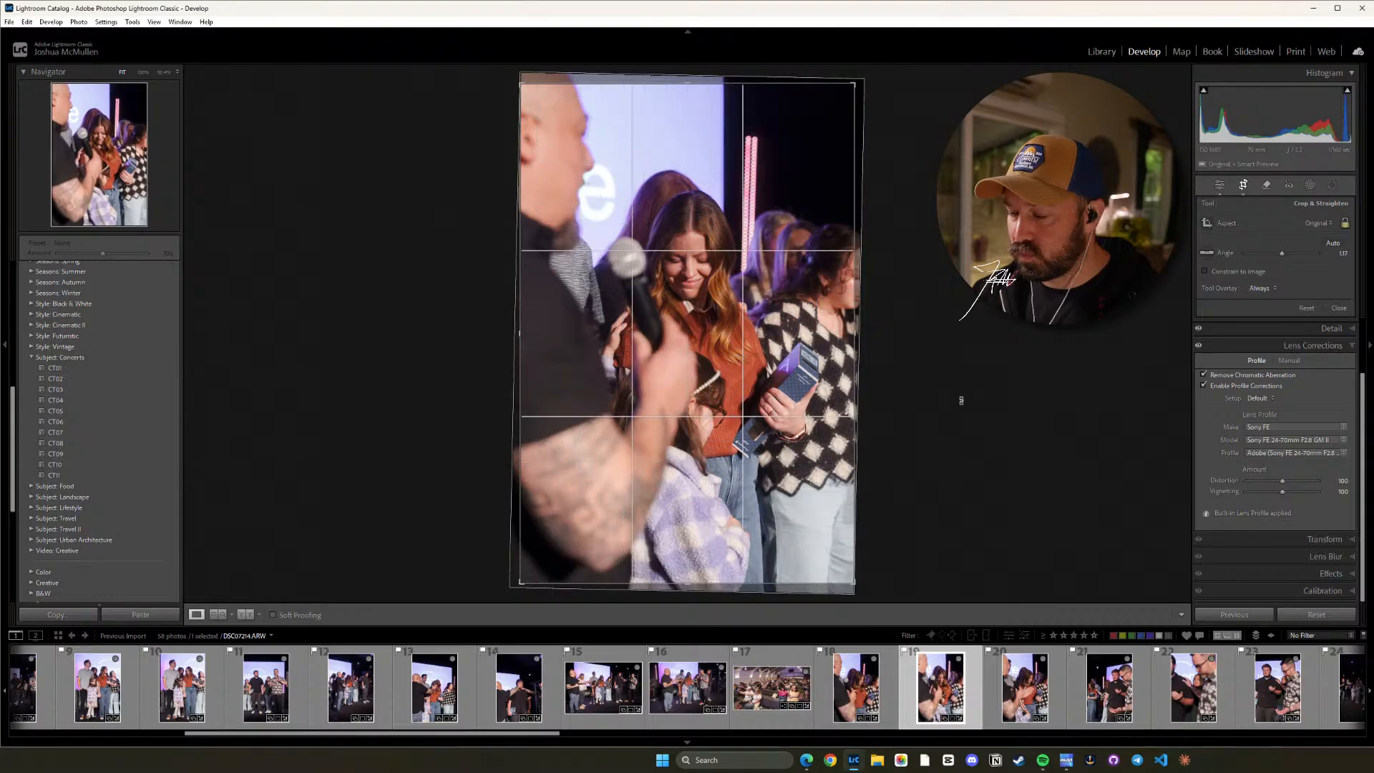
pyautogui.press('r')
# Straighten photo 20 to a crop angle of about 1.55, keeping the original aspect ratio.
pyautogui.click(987, 696)
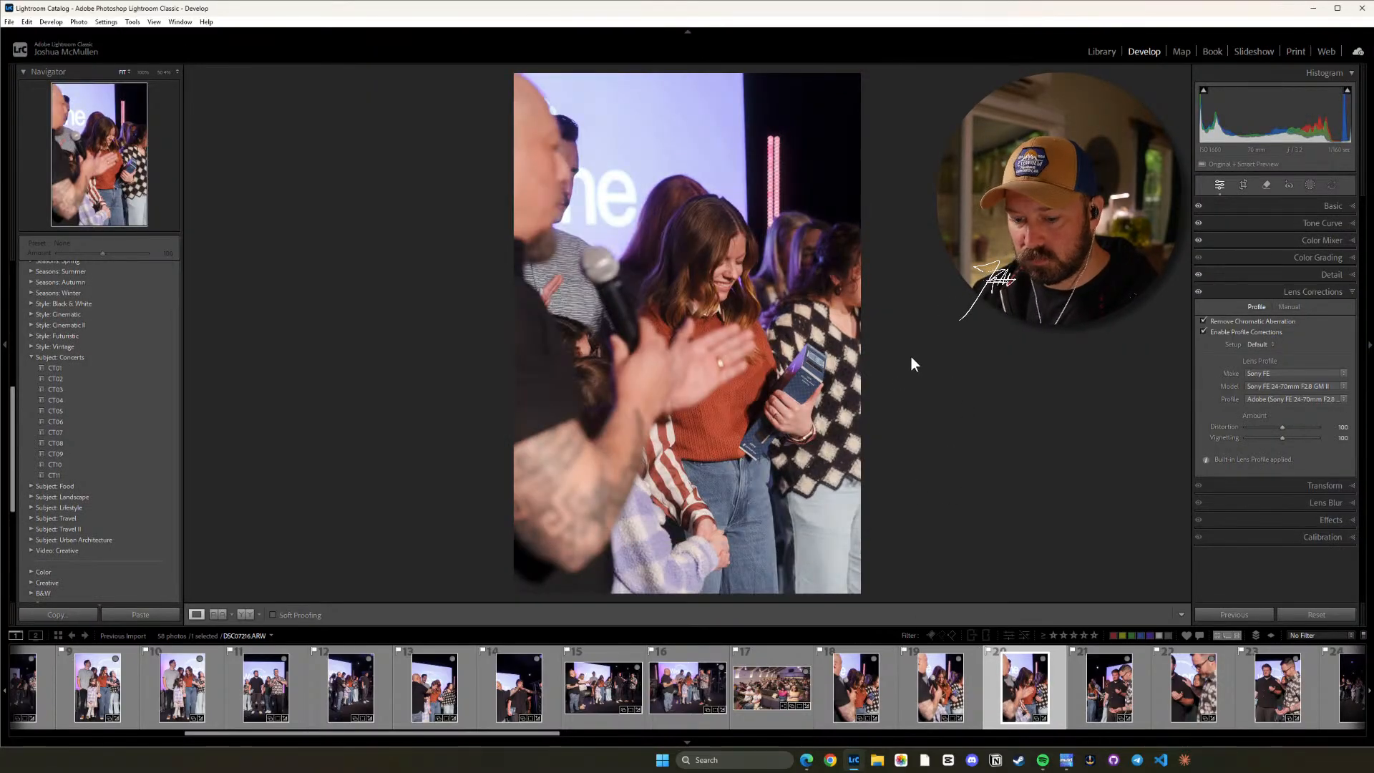
pyautogui.press('r')
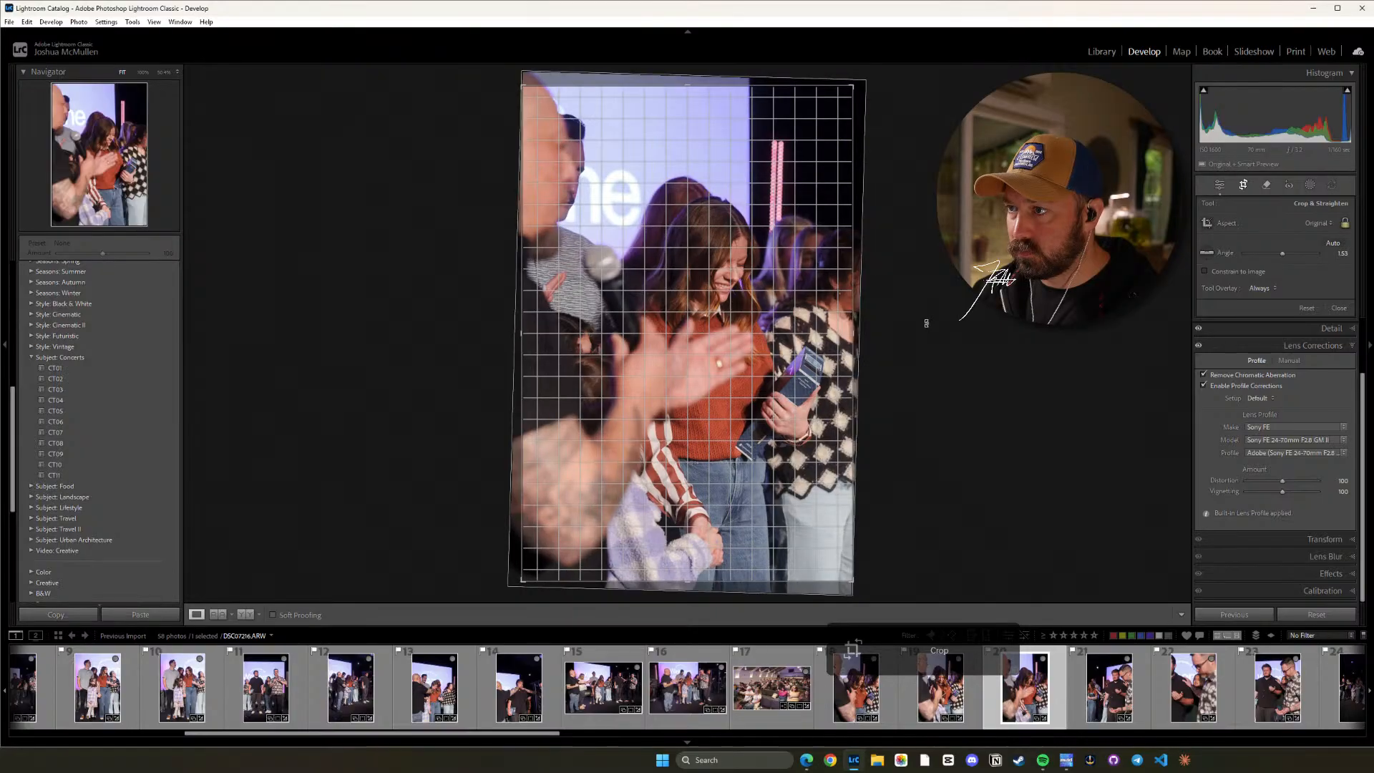
pyautogui.press('d')
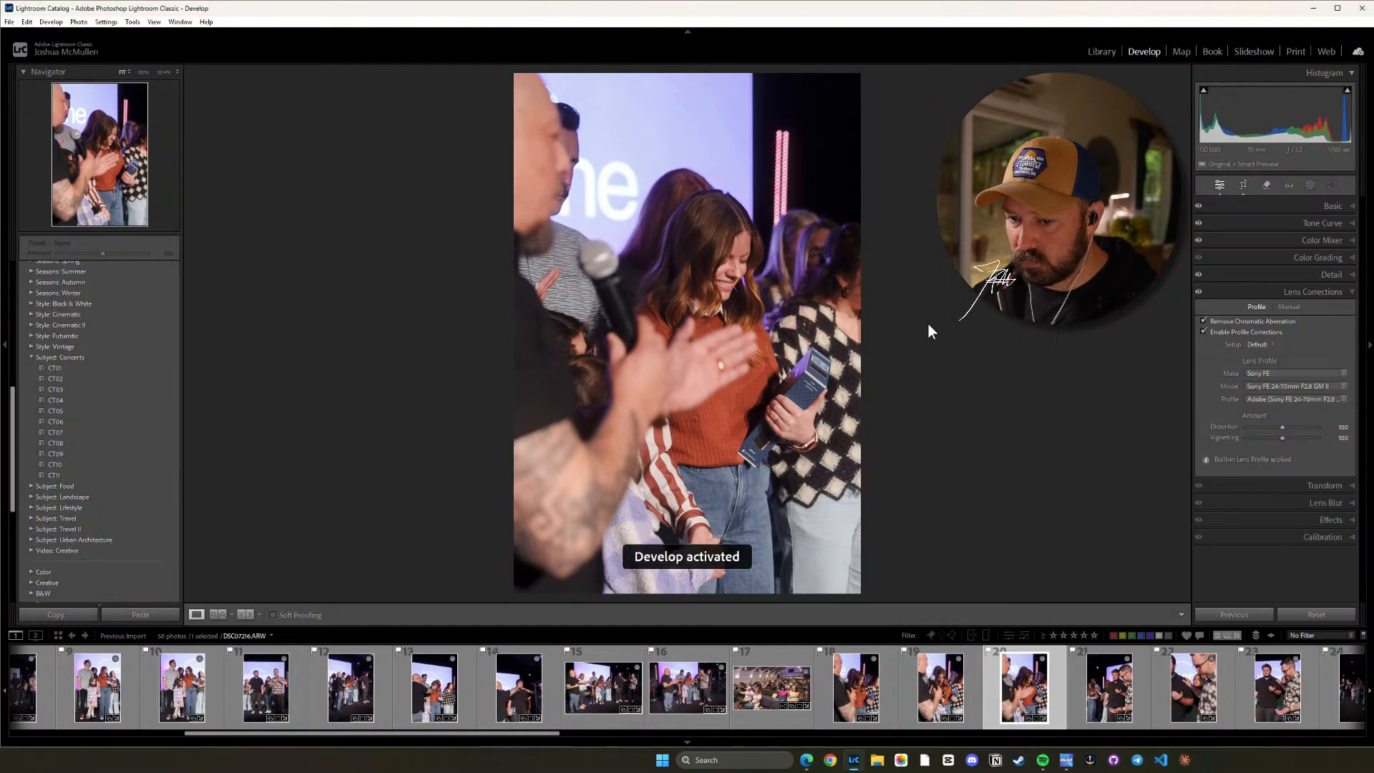
# Straighten photo 21 to a crop angle of about -1.84 and shift the image slightly upward within the crop.
pyautogui.click(1110, 701)
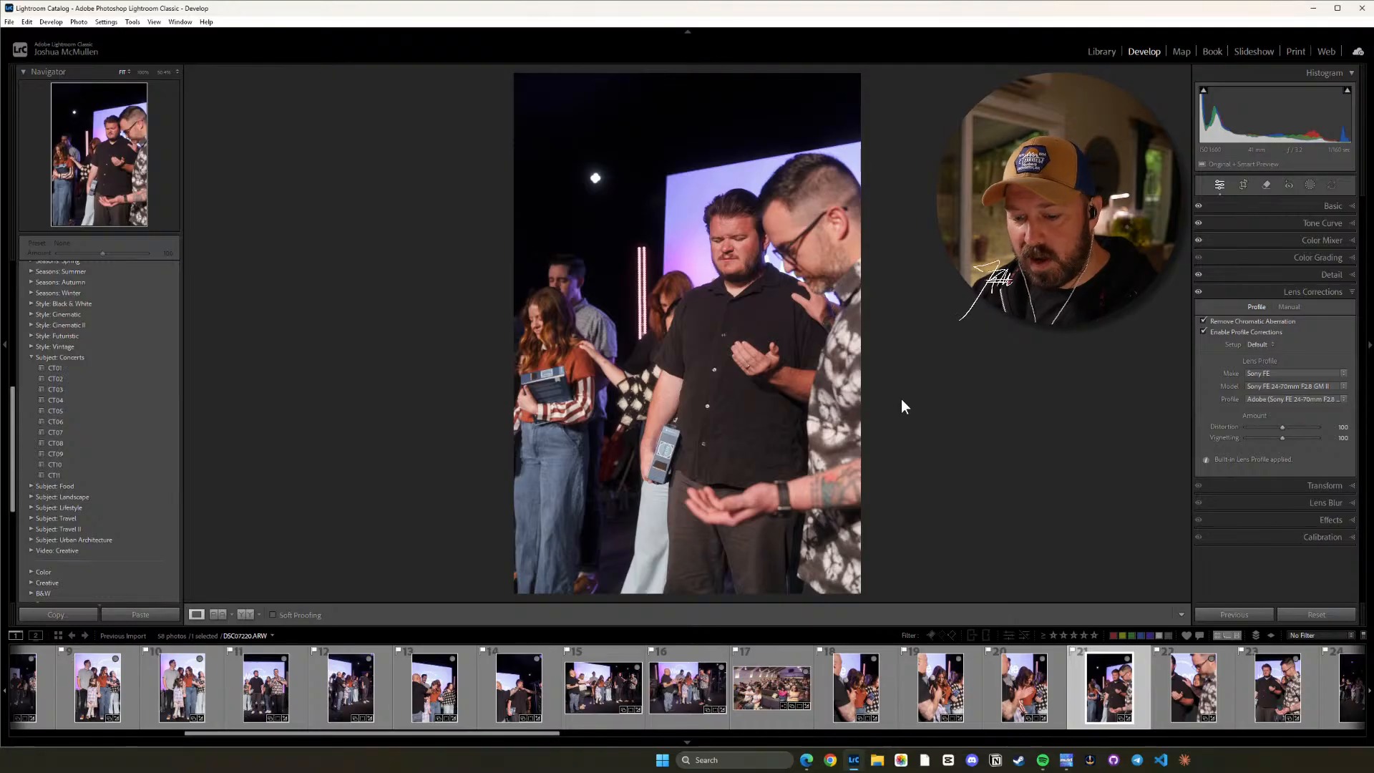
pyautogui.press('r')
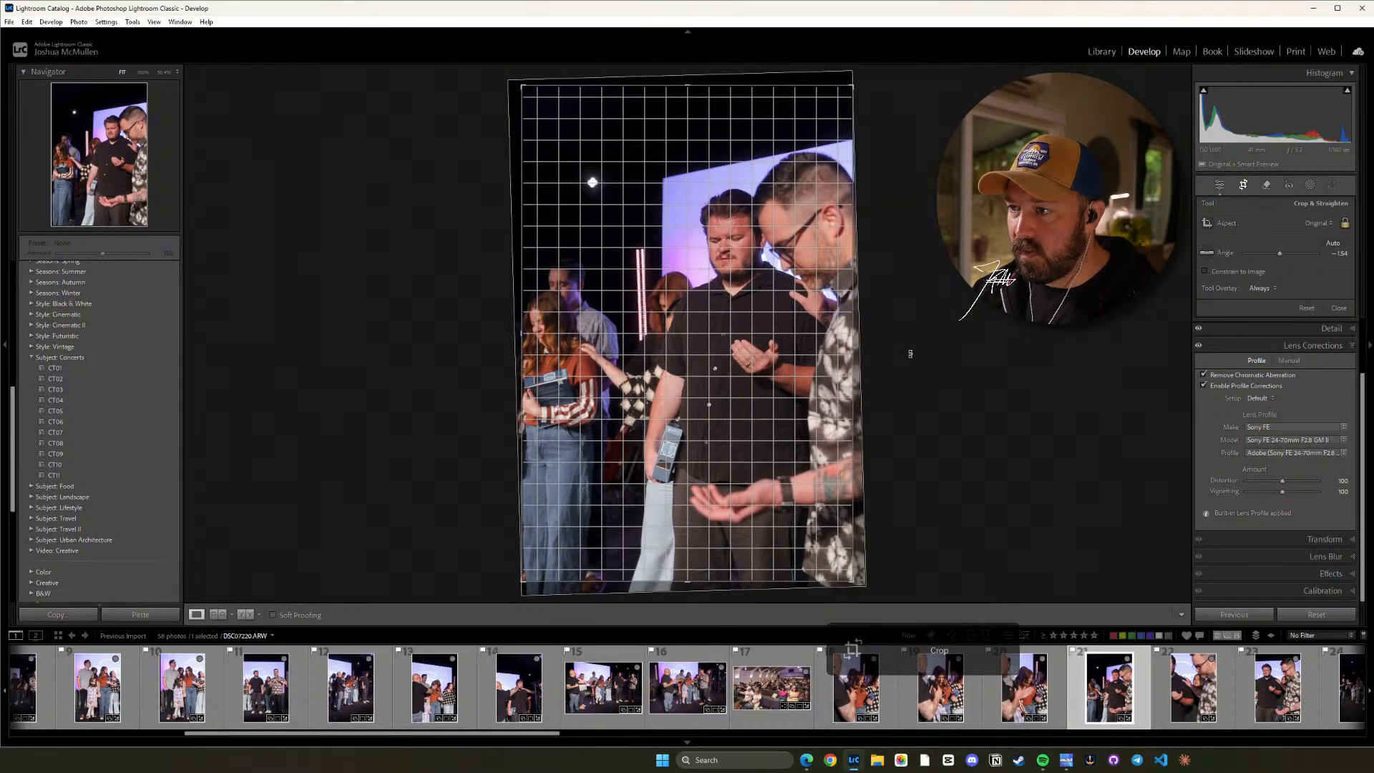
pyautogui.moveTo(811, 397); pyautogui.dragTo(811, 391)
pyautogui.press('d')
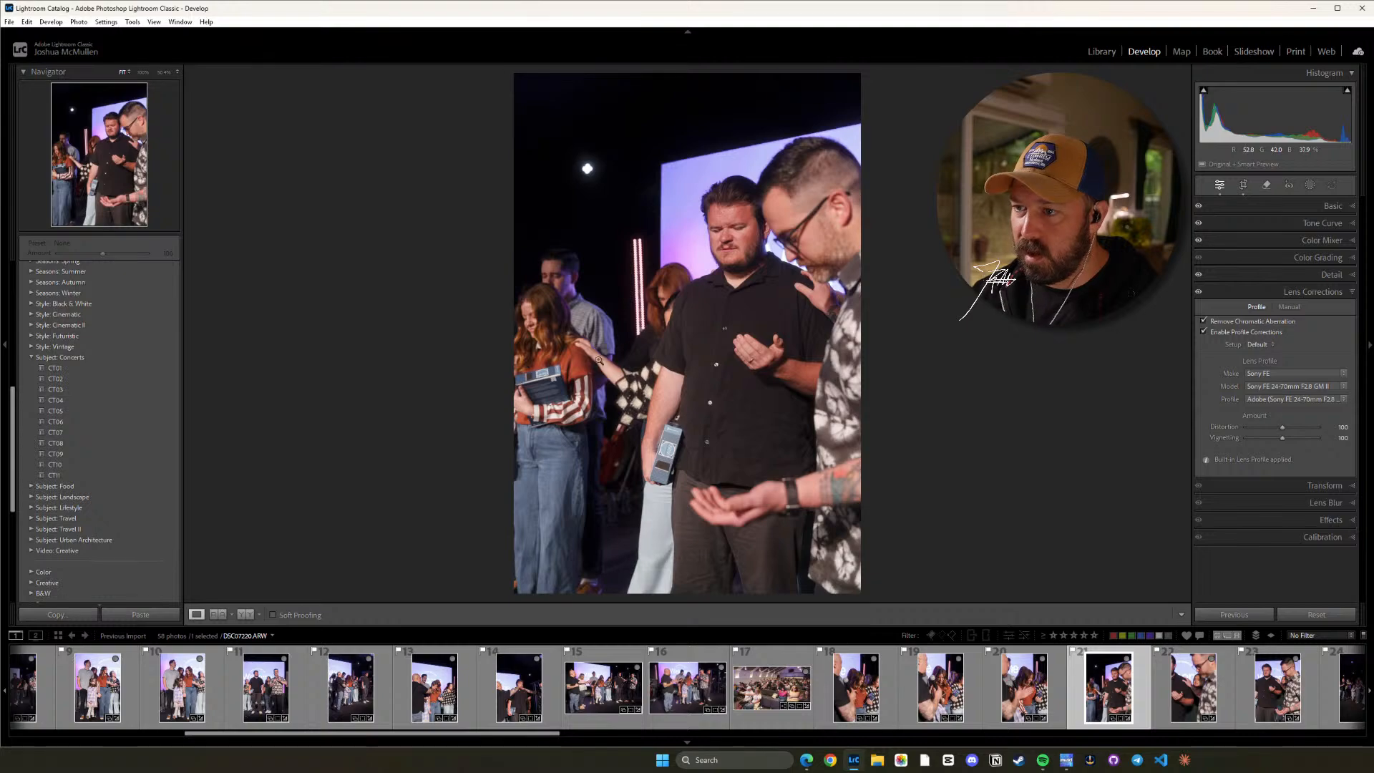
# Straighten photo 23 of the two praying men to a crop angle of about -2.76, keeping the original aspect ratio.
pyautogui.press('Right')
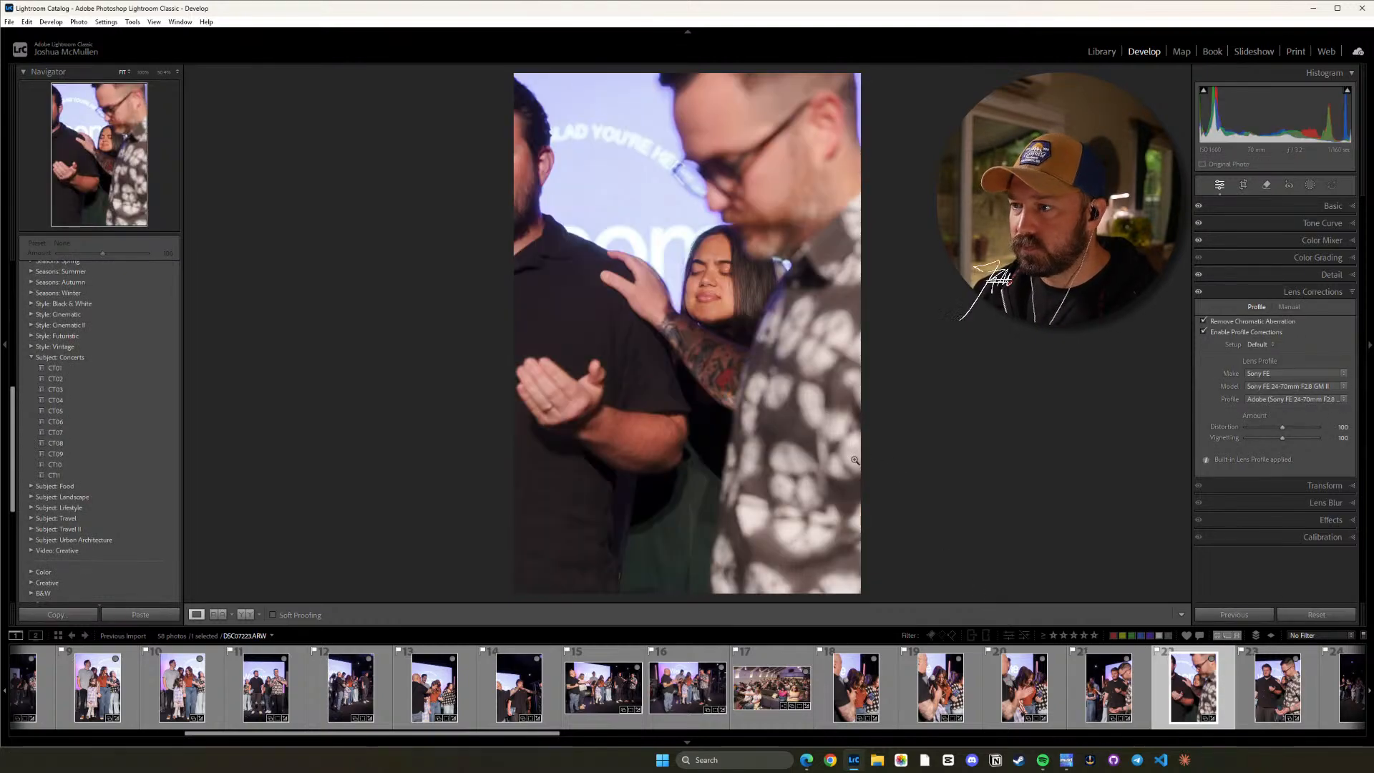
pyautogui.click(1264, 701)
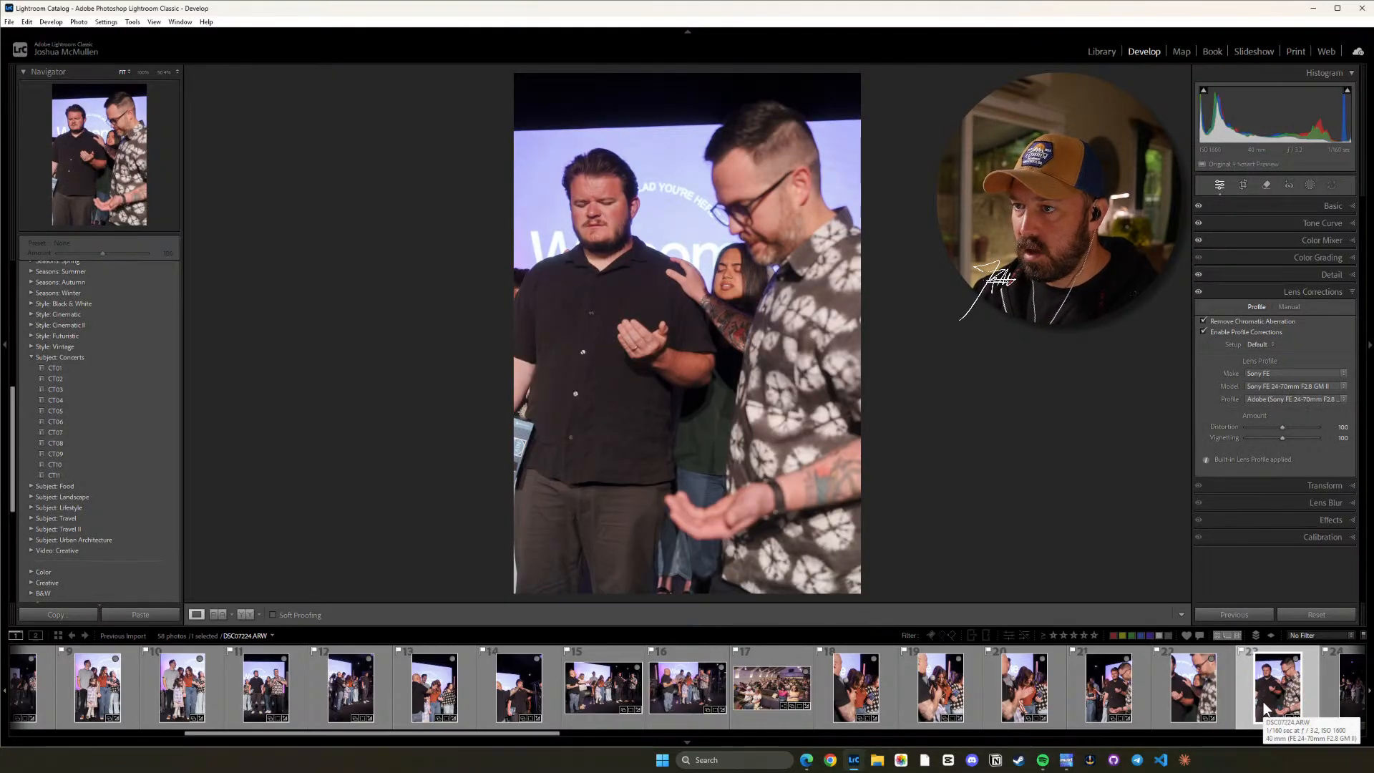
pyautogui.press('r')
pyautogui.moveTo(1027, 497); pyautogui.dragTo(1023, 414)
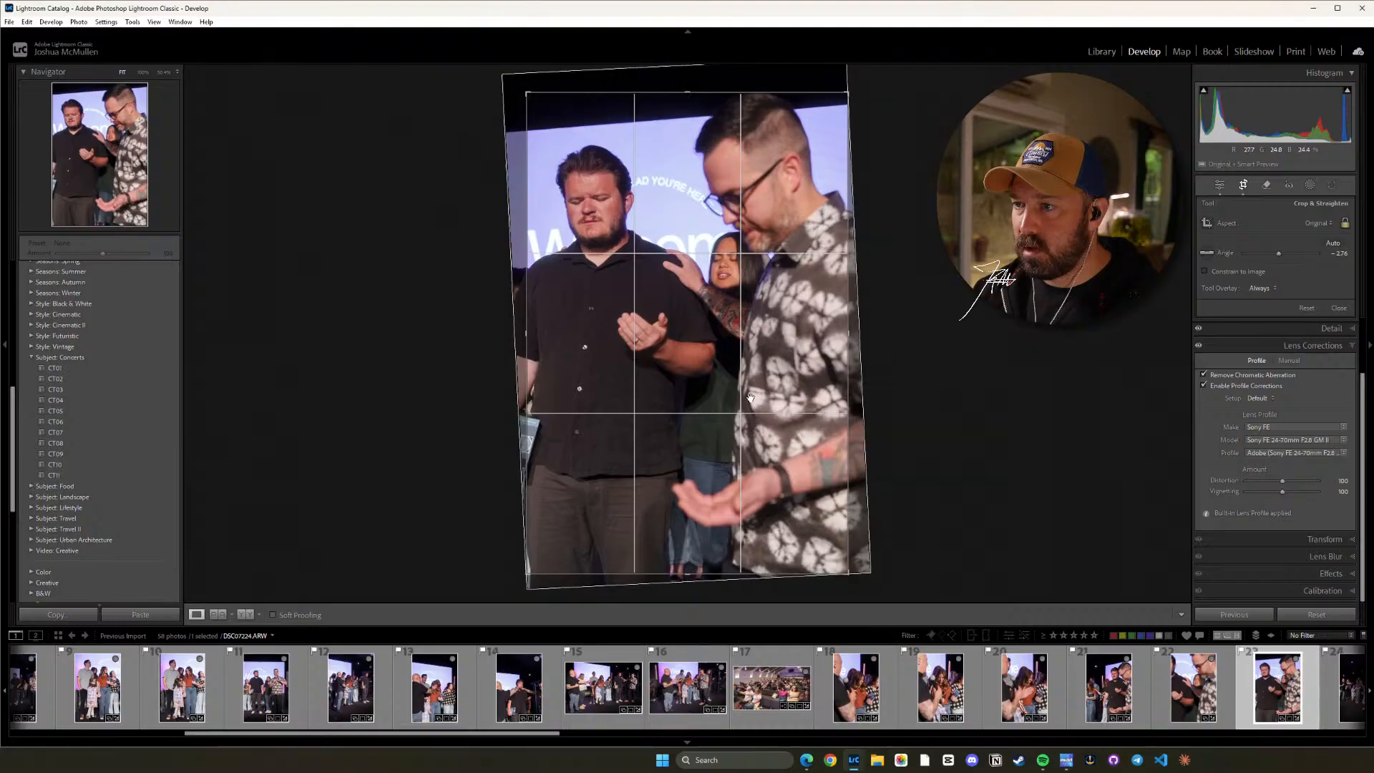
pyautogui.press('d')
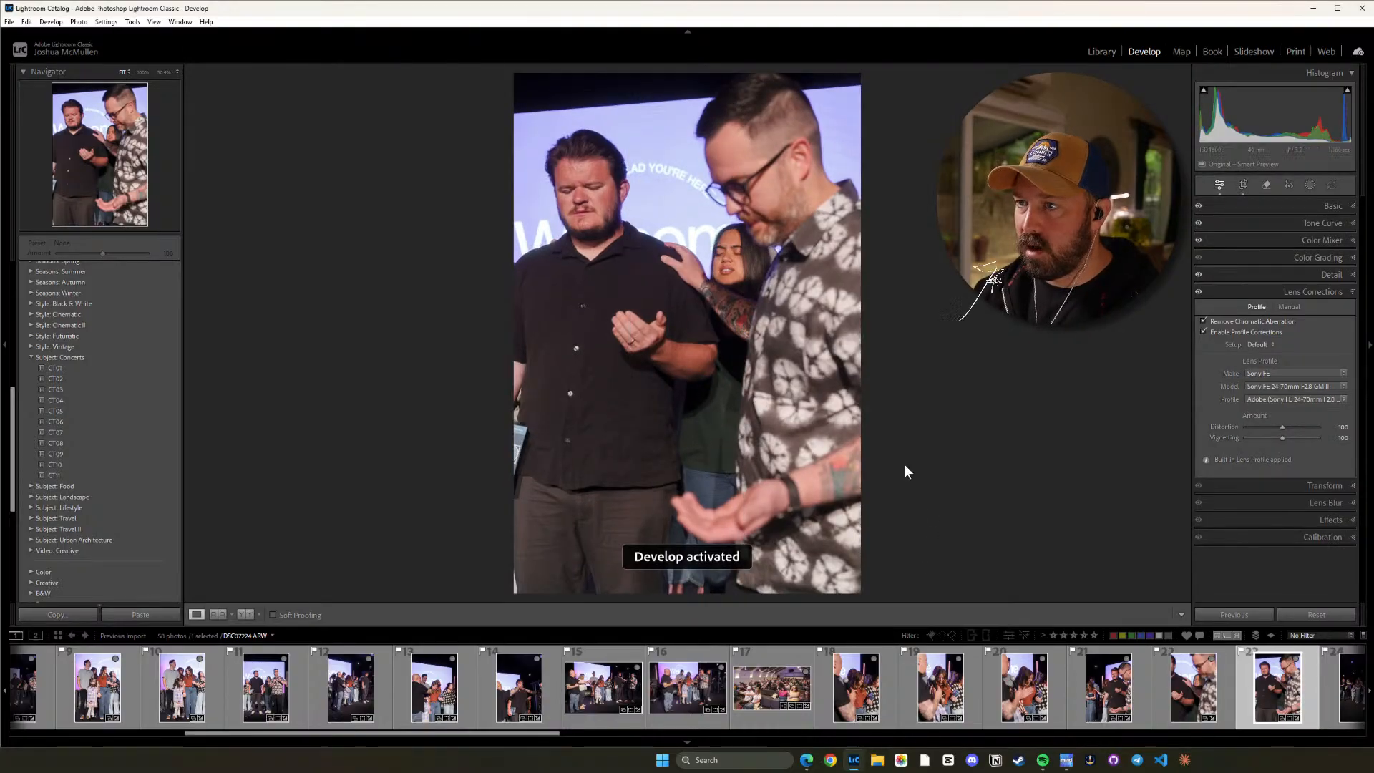
# Straighten photo 24 to a crop angle of about -2.65 and shift the image slightly downward within the crop.
pyautogui.click(1341, 703)
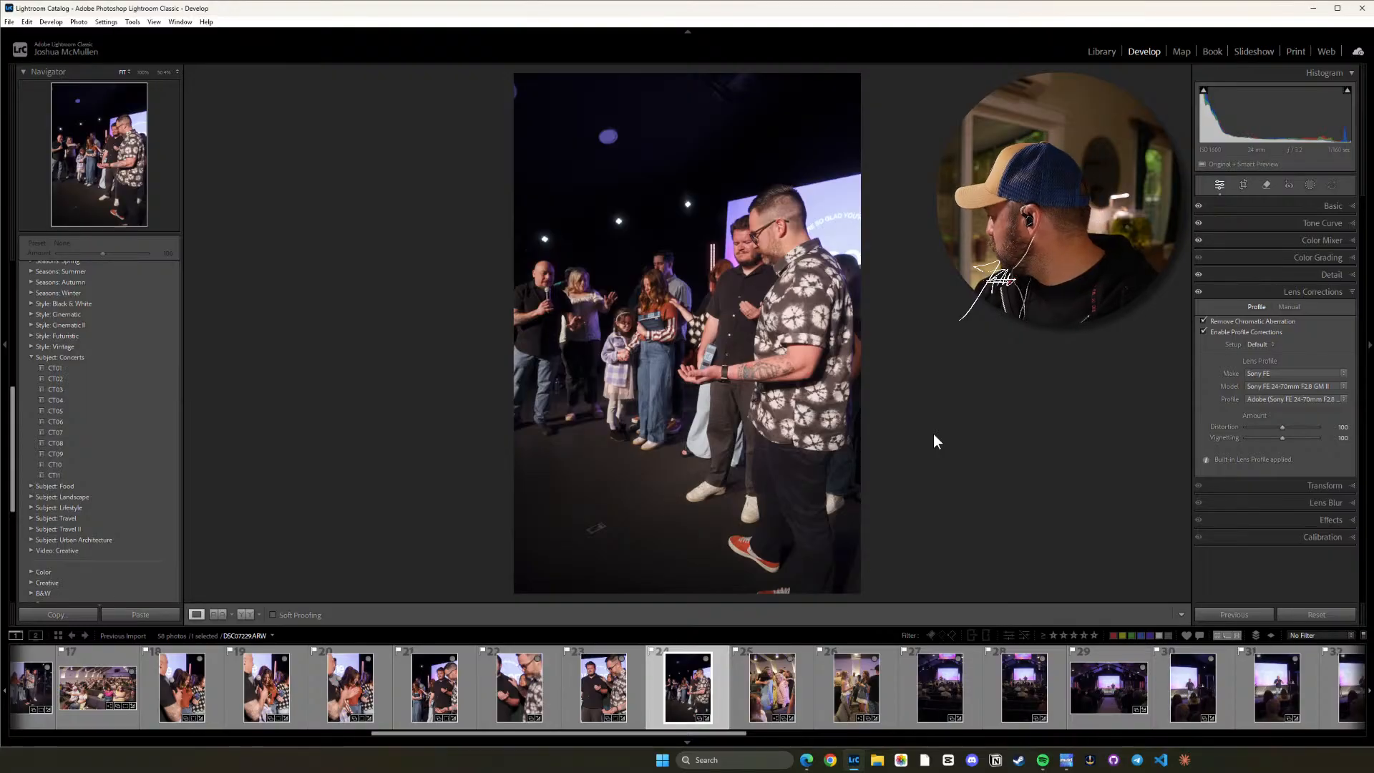
pyautogui.press('r')
pyautogui.moveTo(933, 434); pyautogui.dragTo(942, 414)
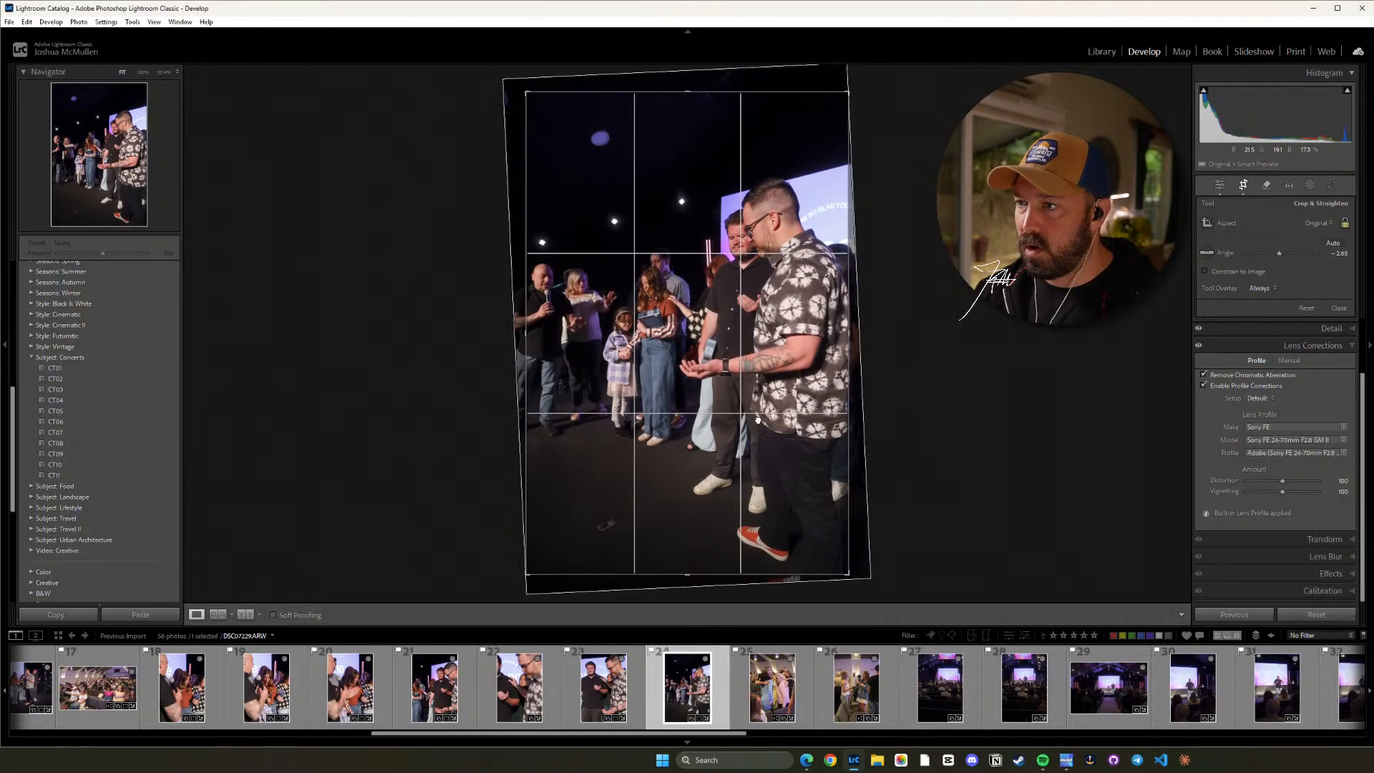
pyautogui.moveTo(756, 424); pyautogui.dragTo(755, 428)
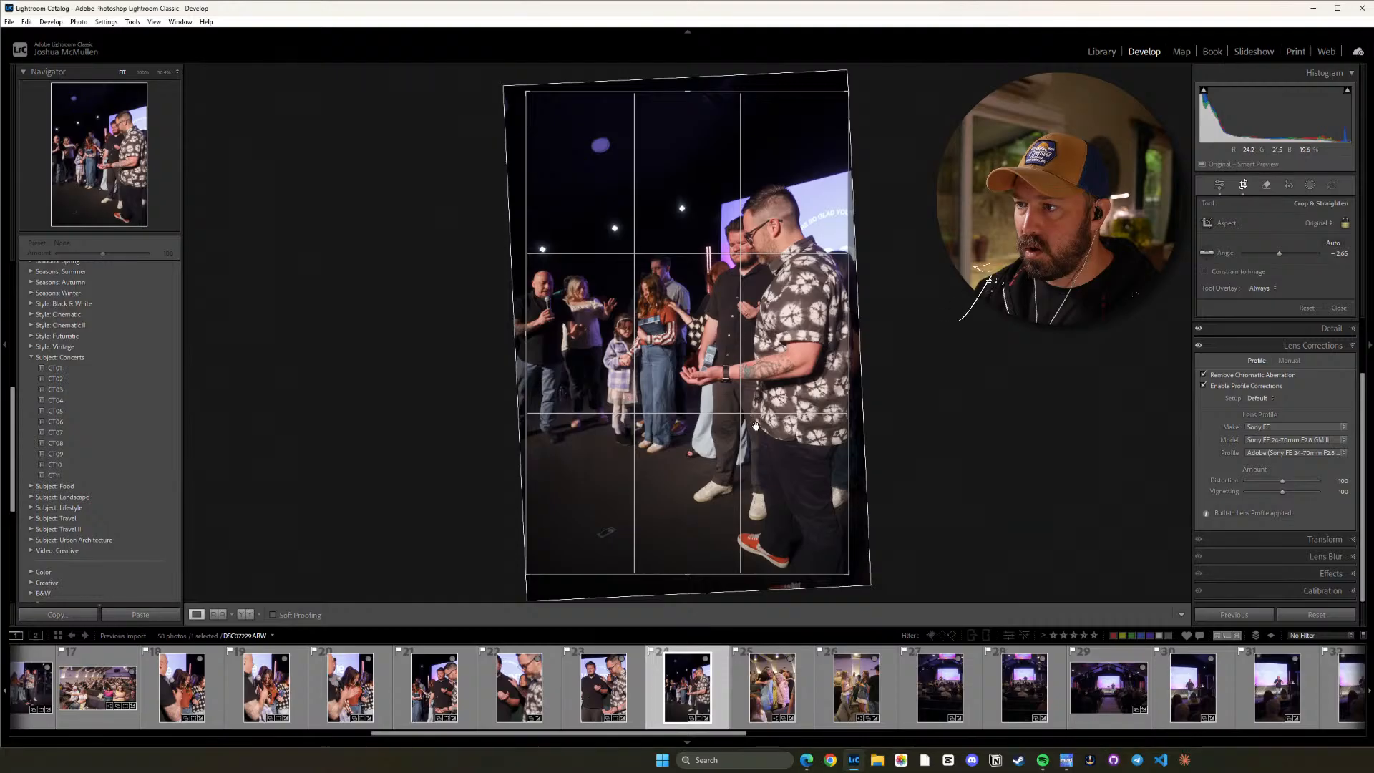
pyautogui.press('d')
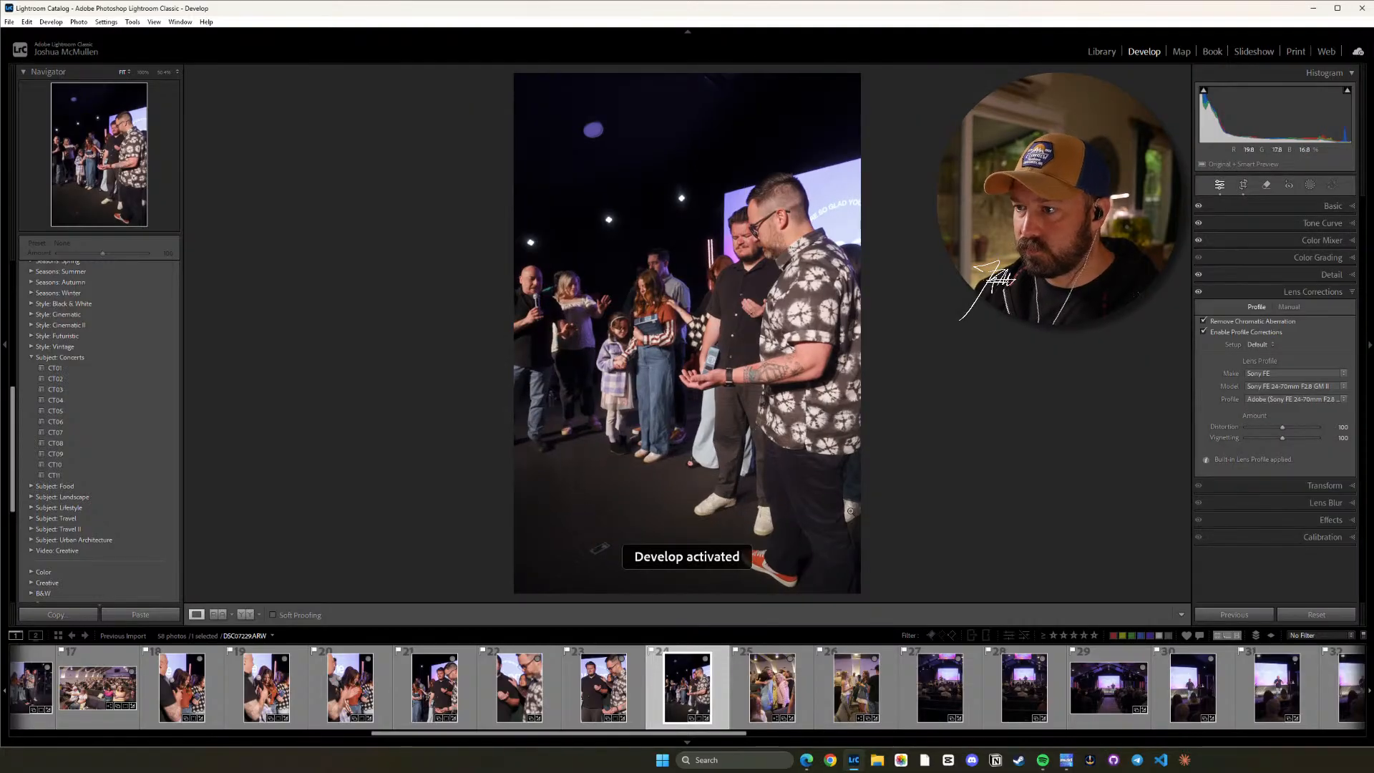
# Crop photo 25 of the hugging women to a vertical 16 x 9 aspect ratio.
pyautogui.press('Right')
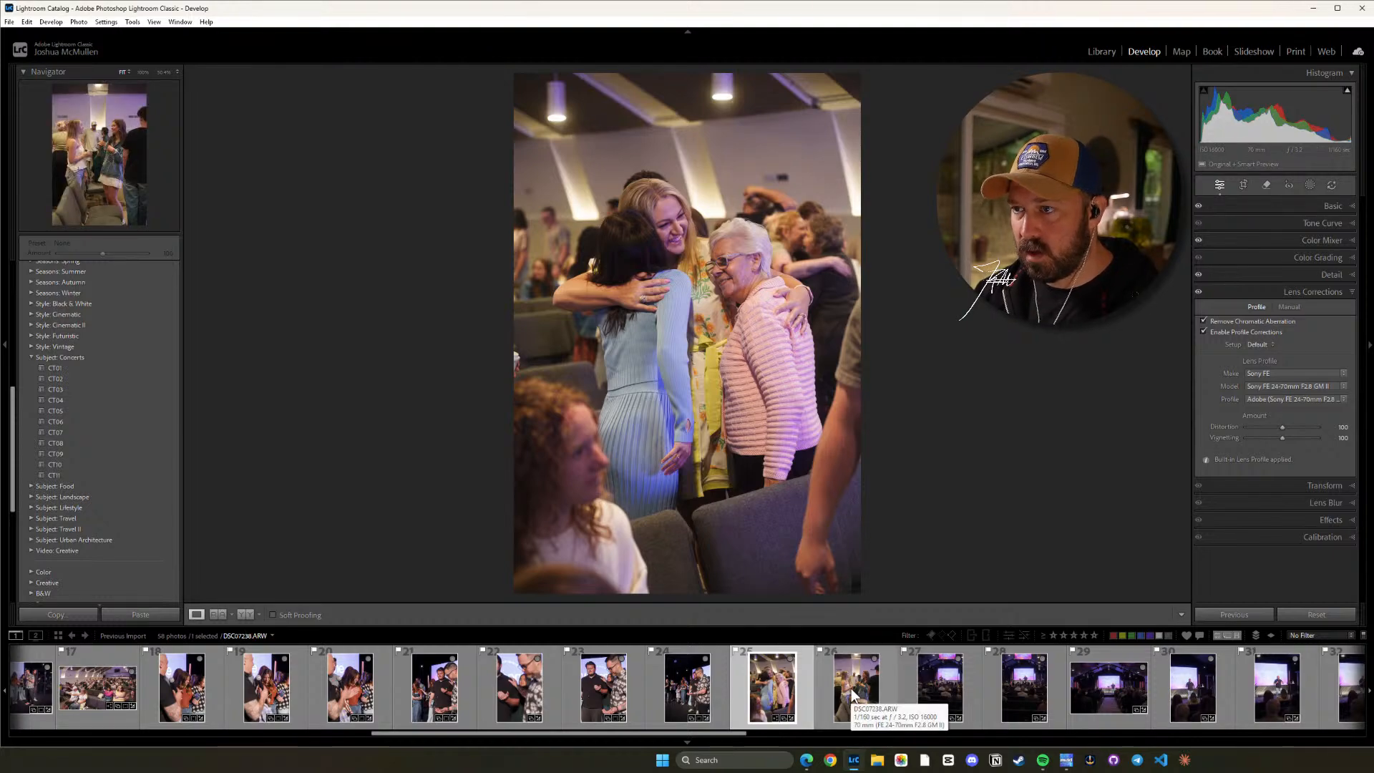
pyautogui.press('r')
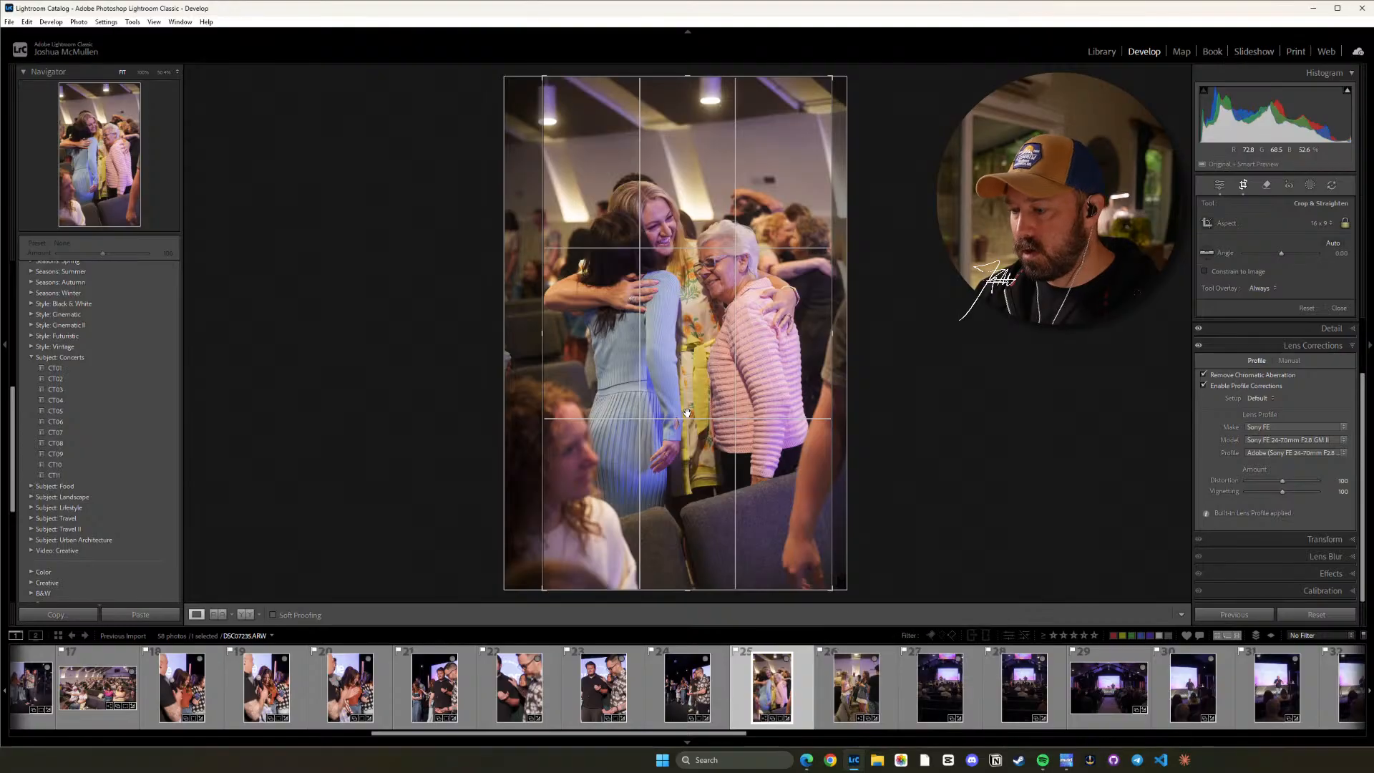
pyautogui.press('r')
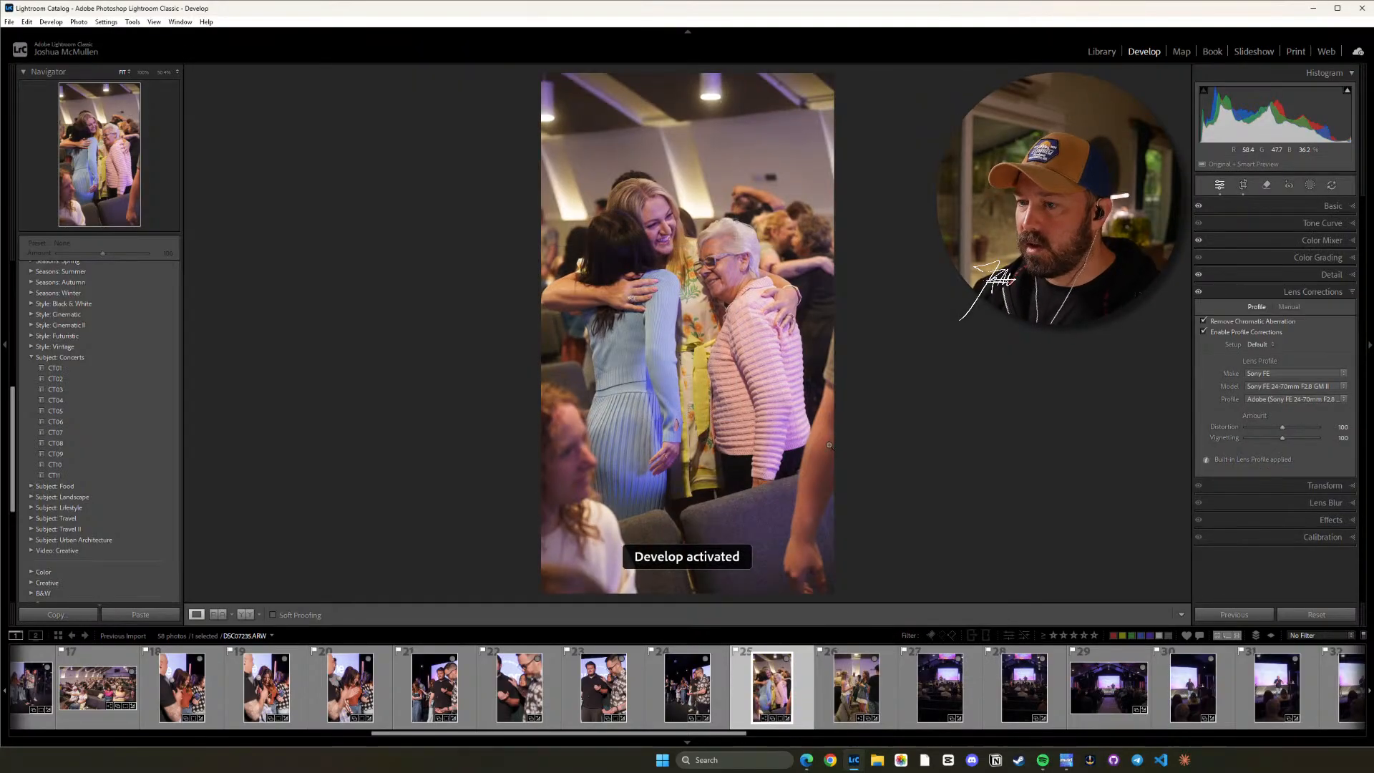
# Crop photo 26 of the two women talking to a vertical 16 x 9 ratio, trimming the lower edge and centring the pair.
pyautogui.click(852, 697)
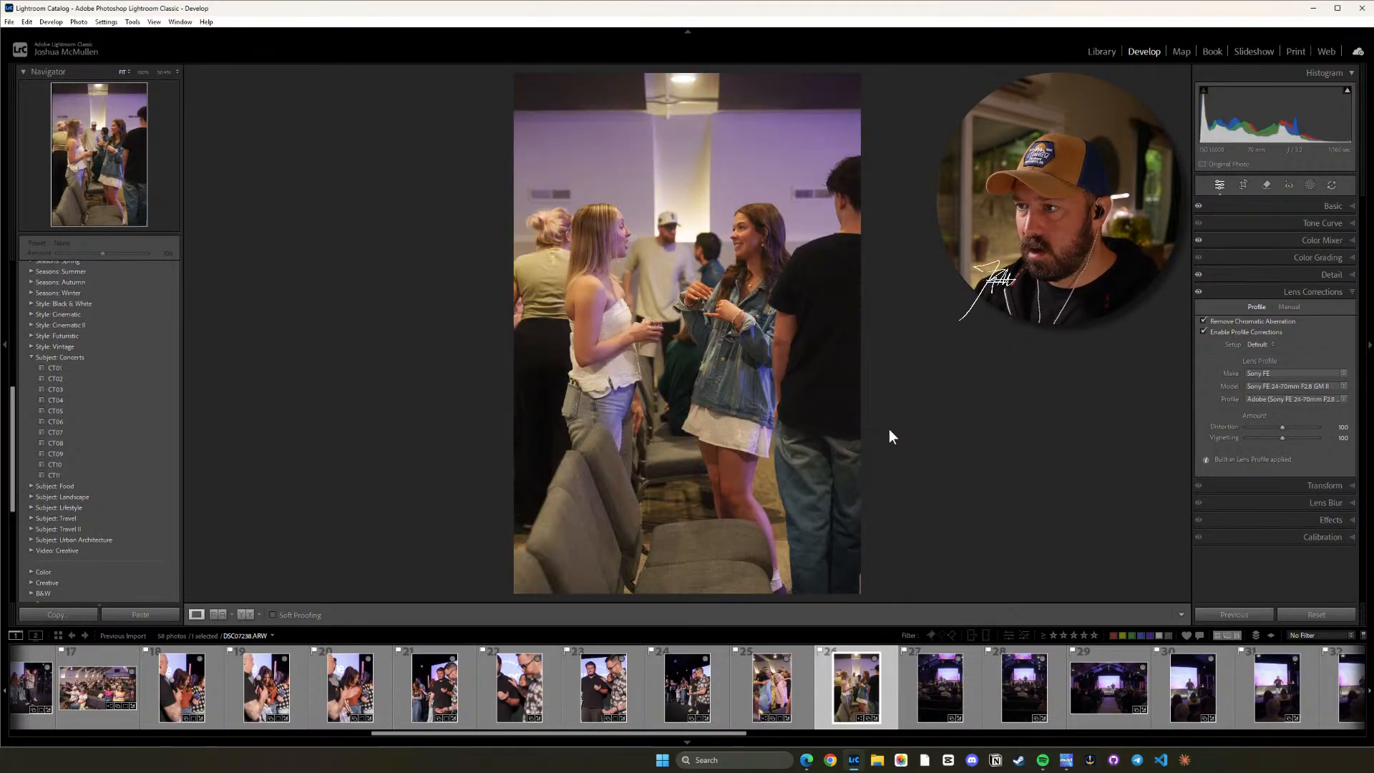
pyautogui.press('r')
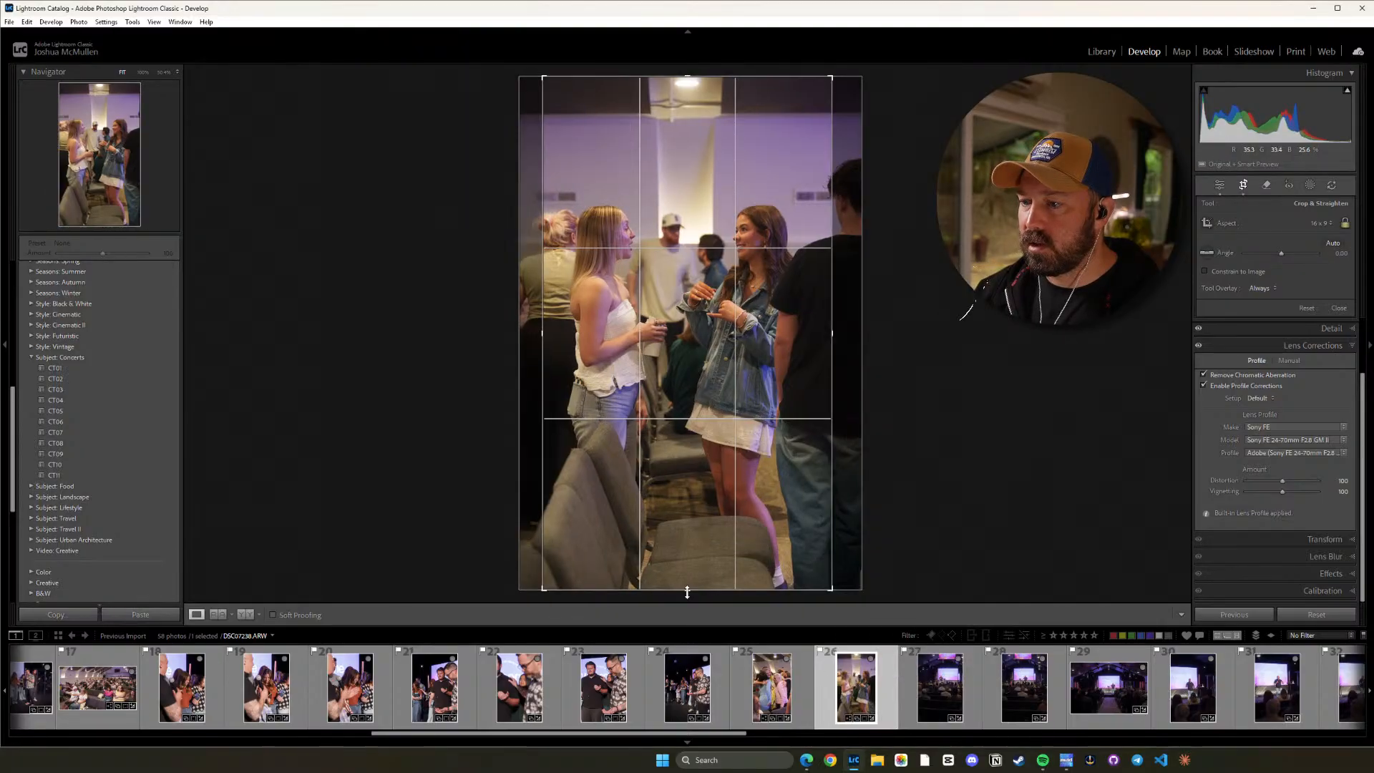
pyautogui.moveTo(687, 593); pyautogui.dragTo(687, 568)
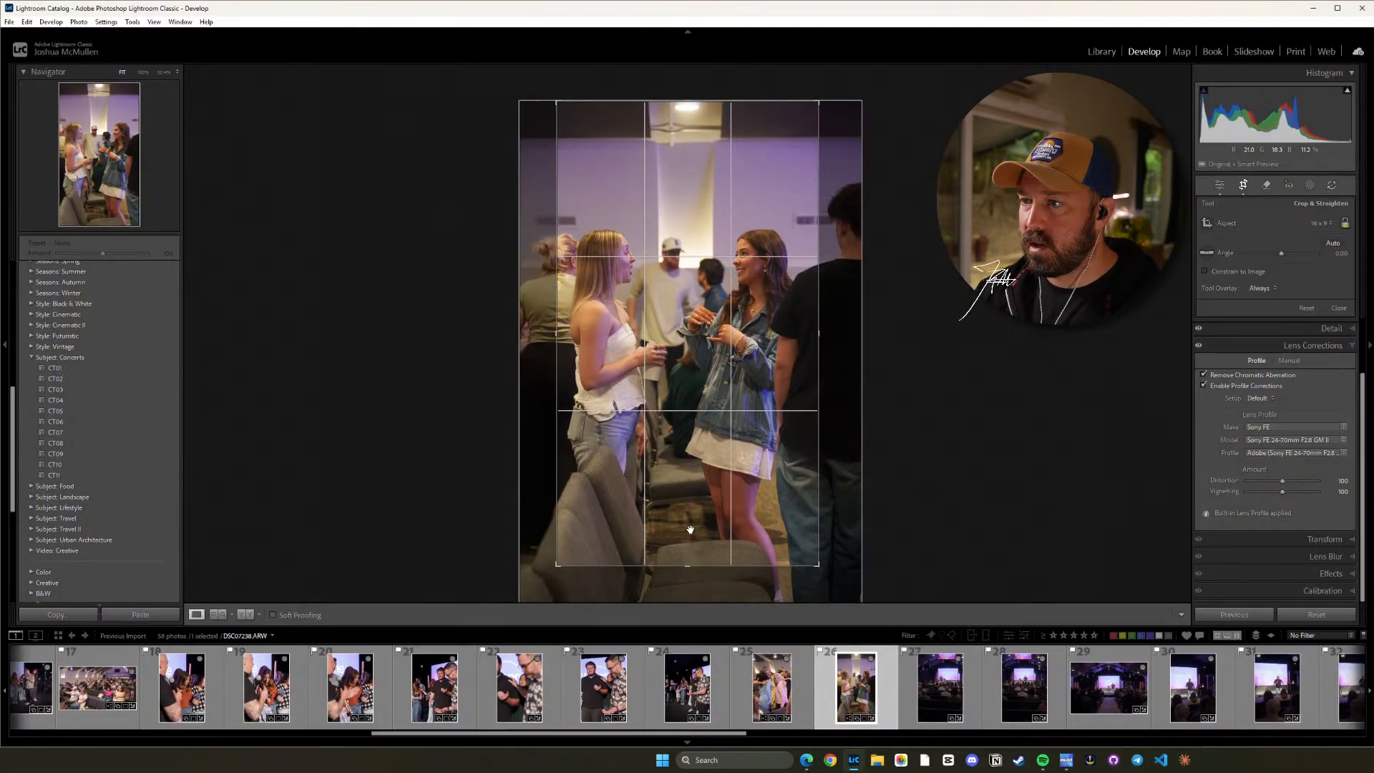
pyautogui.moveTo(690, 489); pyautogui.dragTo(693, 488)
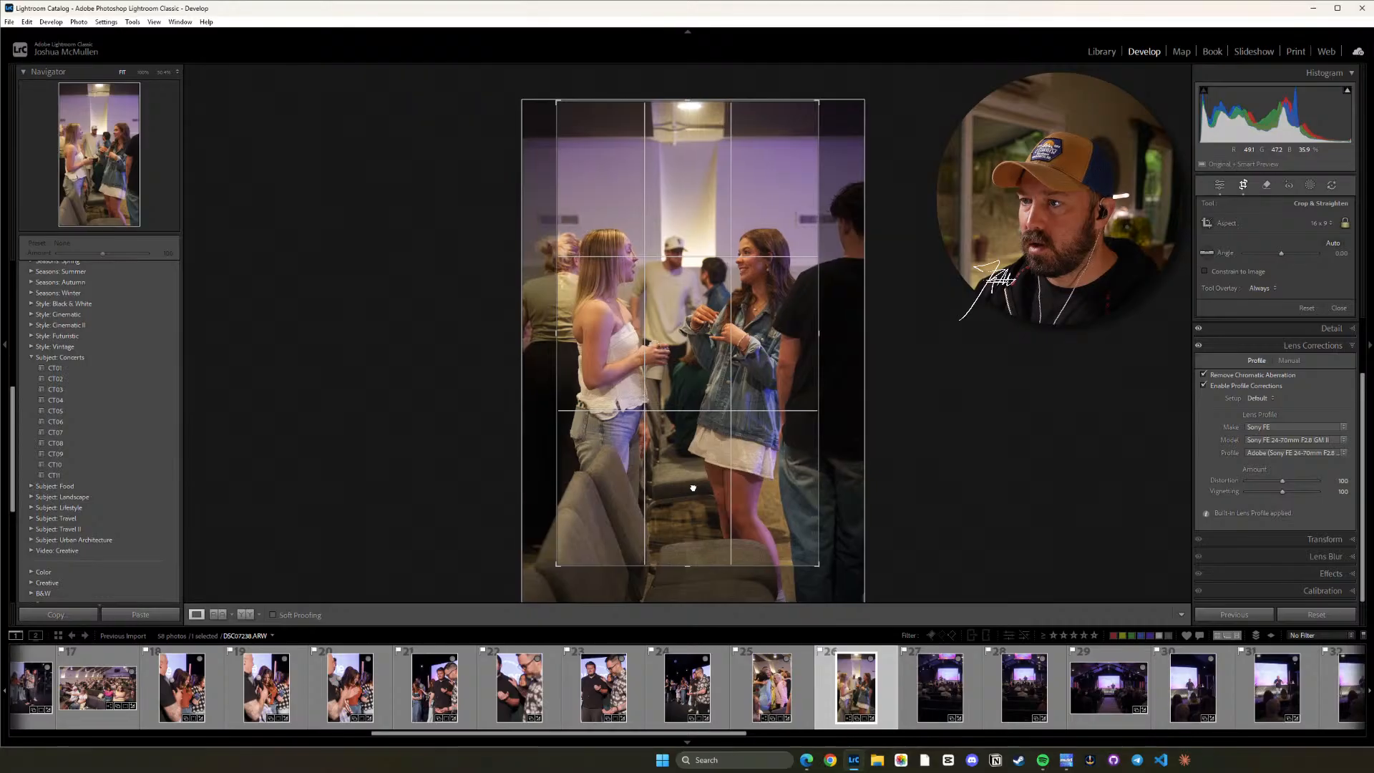
pyautogui.press('d')
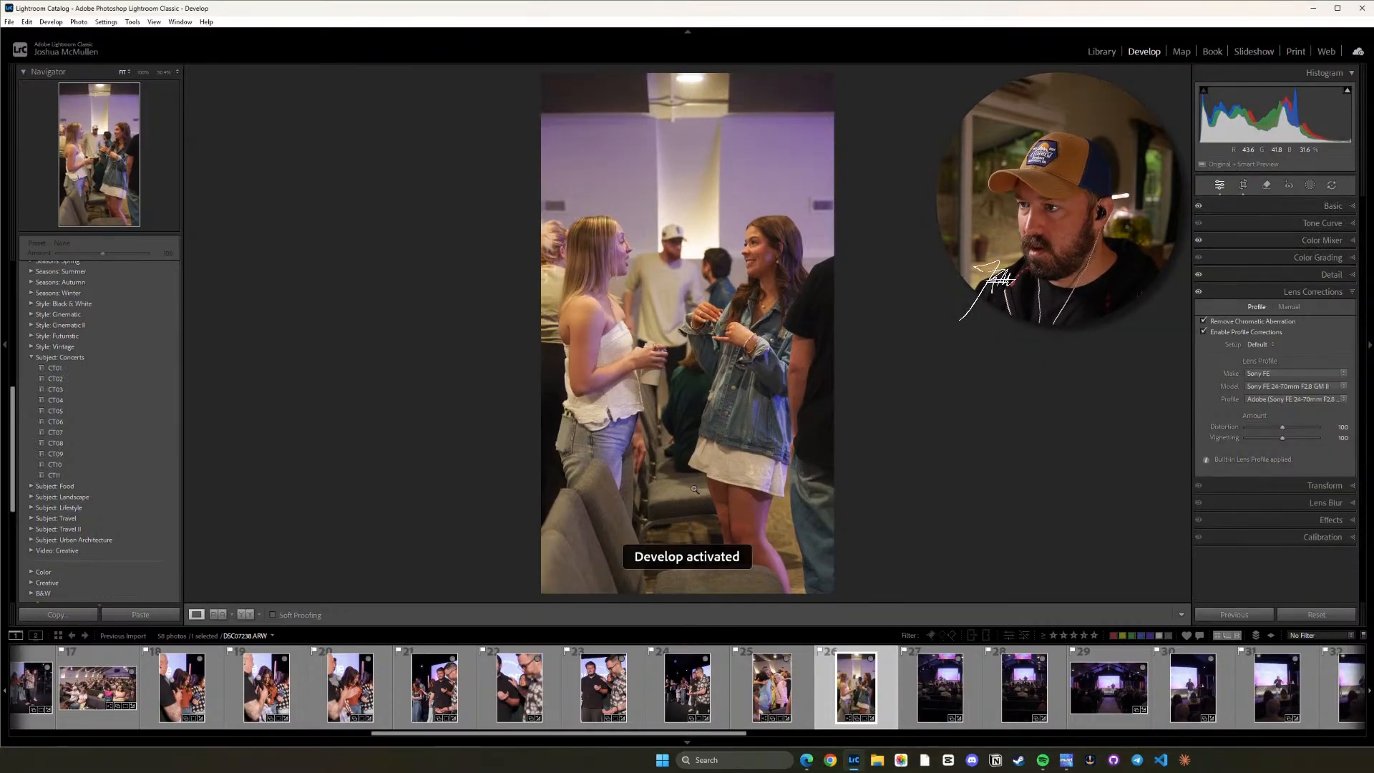
# Set Dehaze to +19 on photo 27 of the speaker on stage, judging the effect on him up close.
pyautogui.click(950, 689)
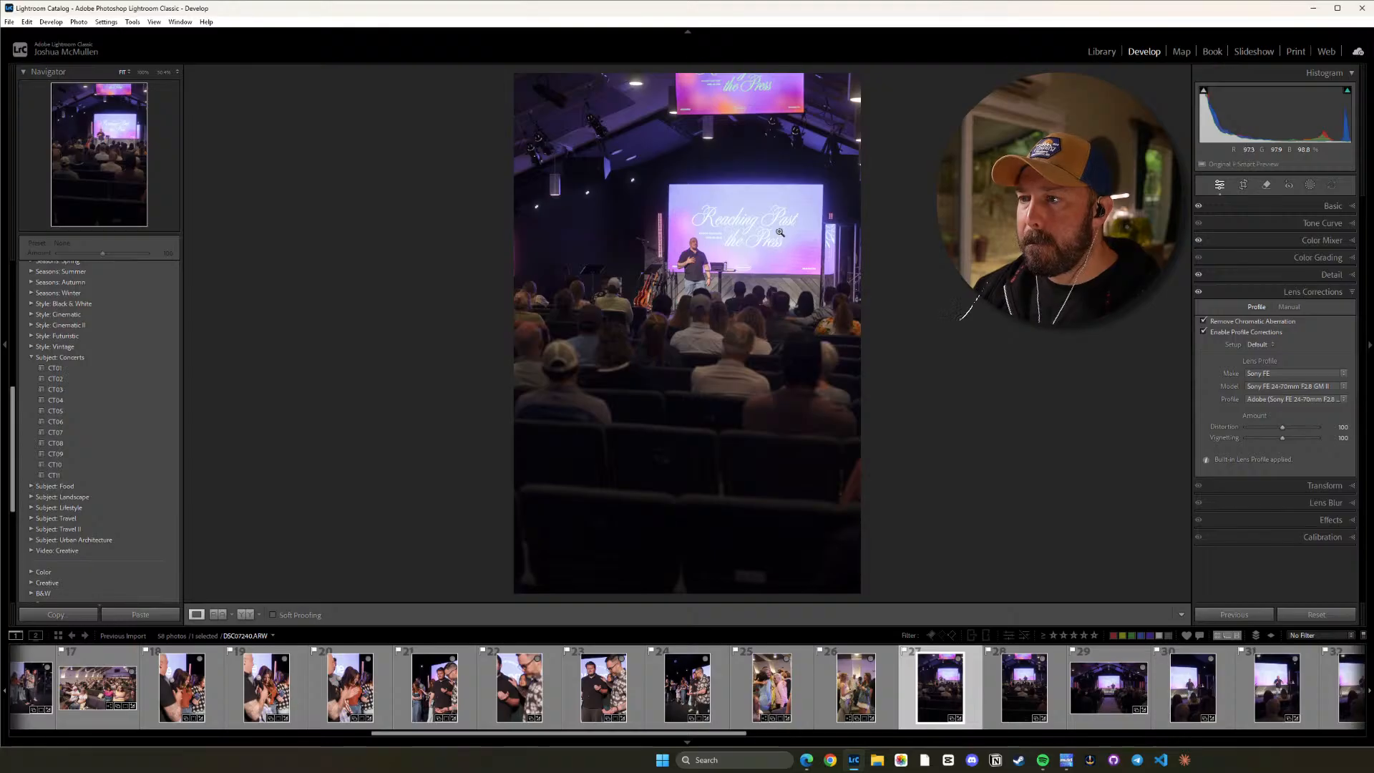
pyautogui.click(703, 269)
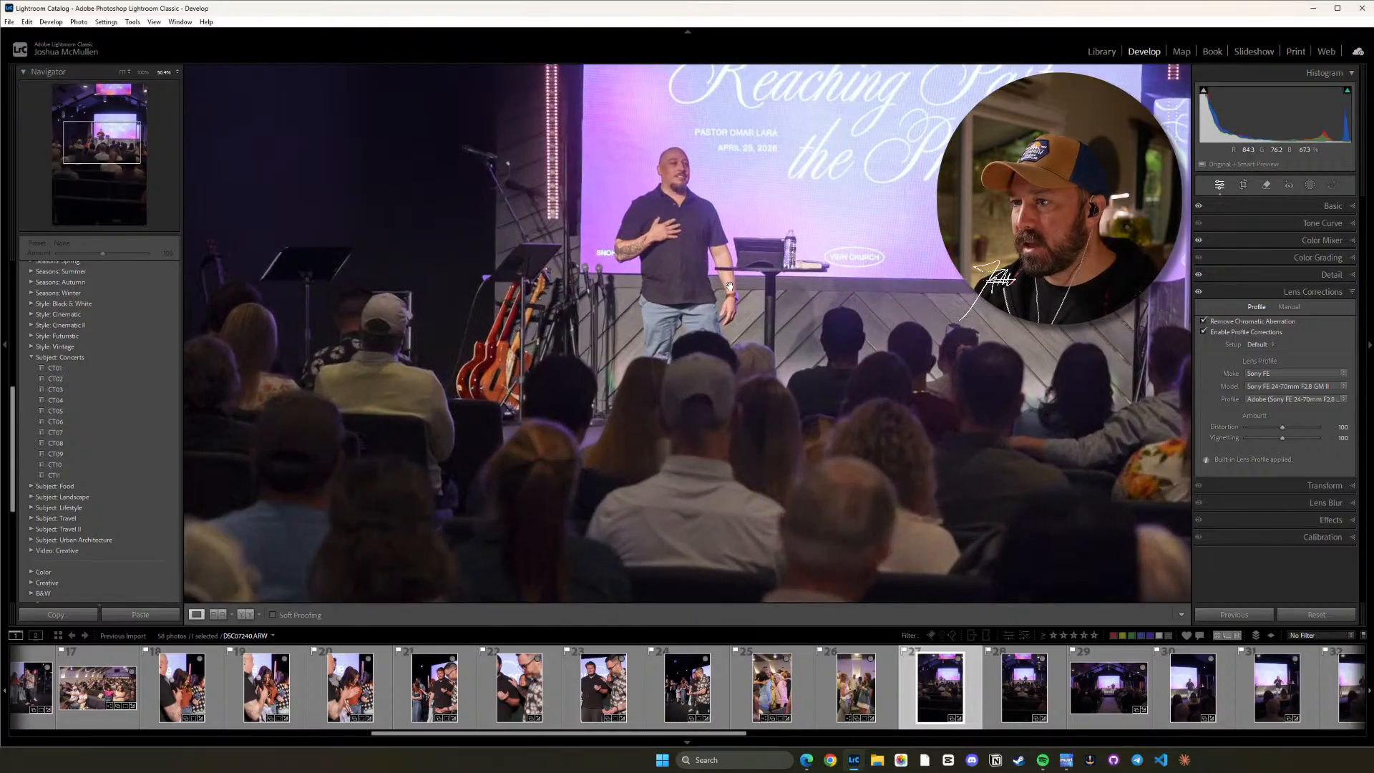
pyautogui.moveTo(628, 218); pyautogui.dragTo(632, 258)
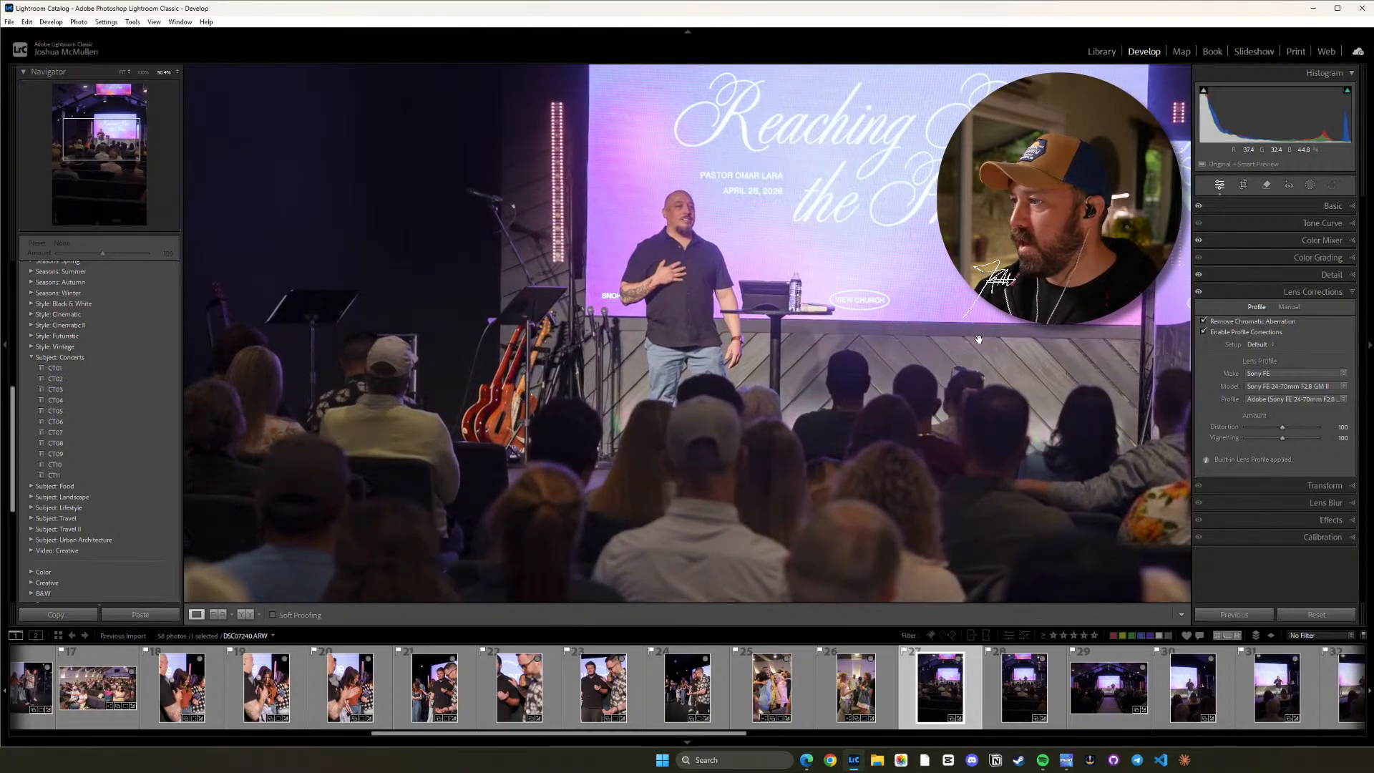
pyautogui.click(1345, 205)
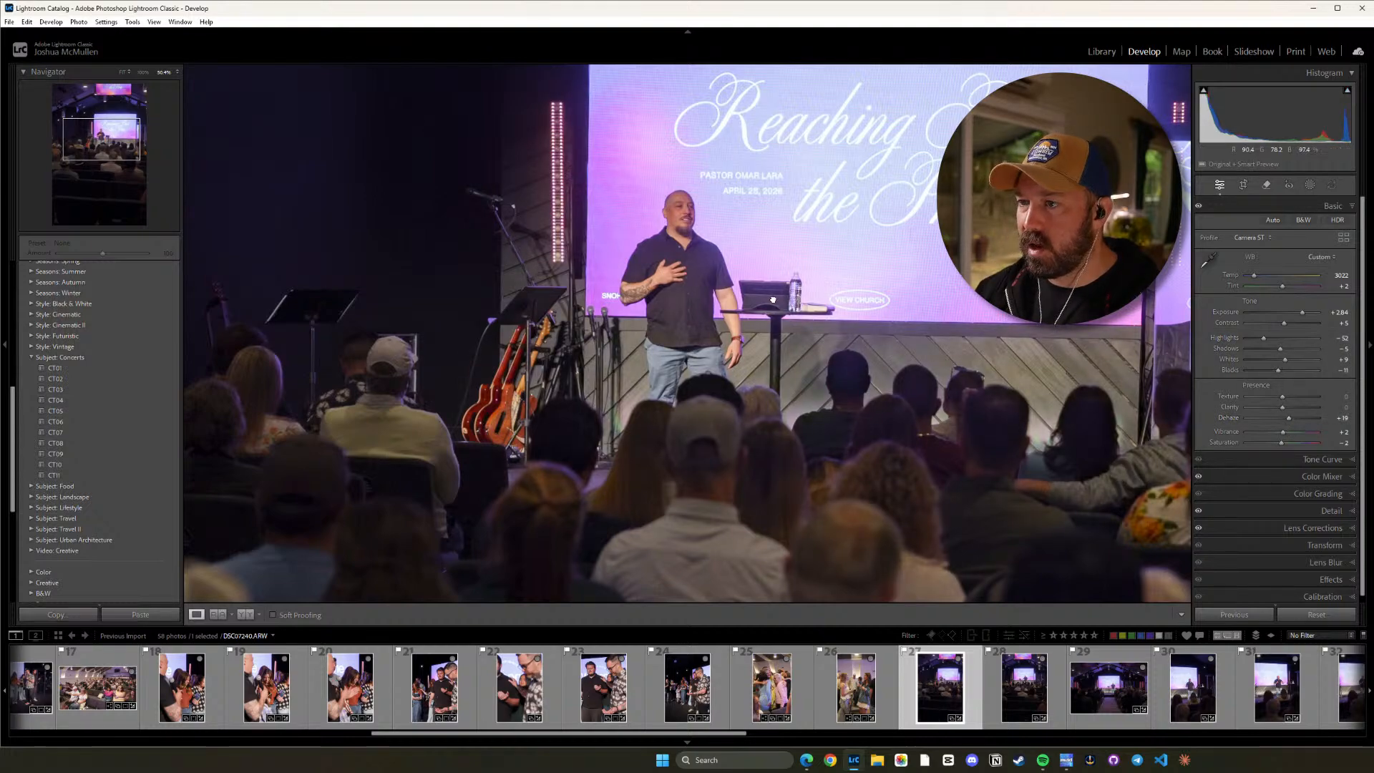
pyautogui.click(761, 403)
# Crop photo 27 to a vertical 16 x 9 ratio, trimming the dark seats at its lower edge and shifting the image slightly left.
pyautogui.press('r')
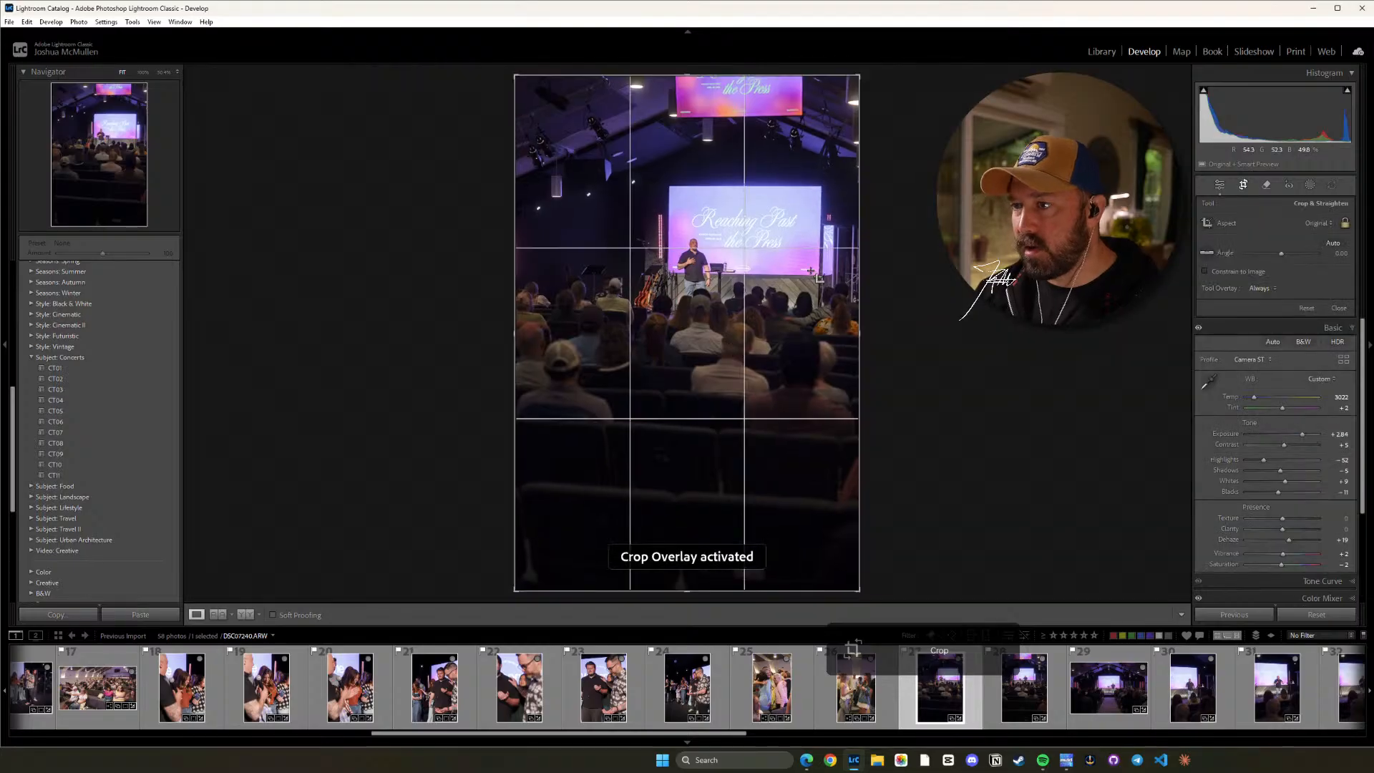
pyautogui.hotkey('shift', 'a')
pyautogui.moveTo(735, 297); pyautogui.dragTo(736, 298)
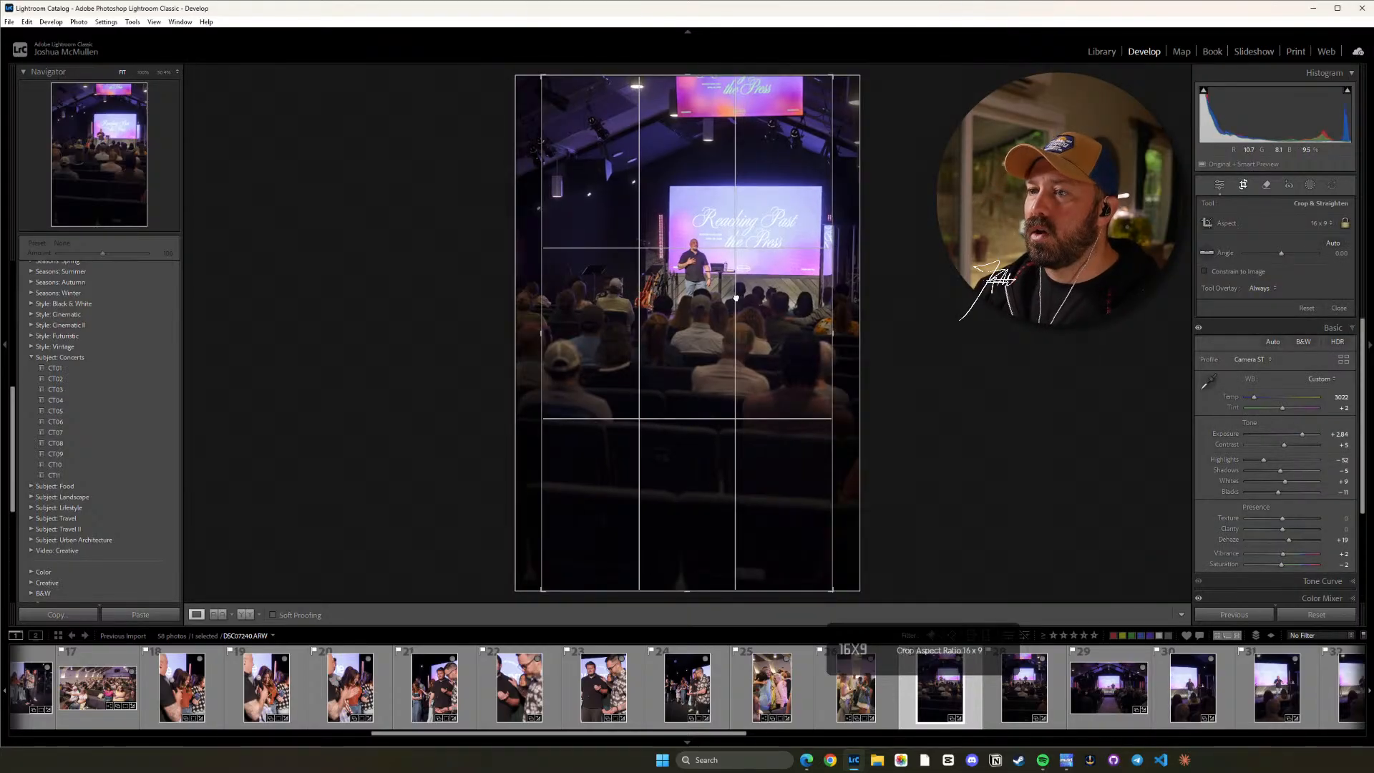
pyautogui.moveTo(681, 588); pyautogui.dragTo(705, 543)
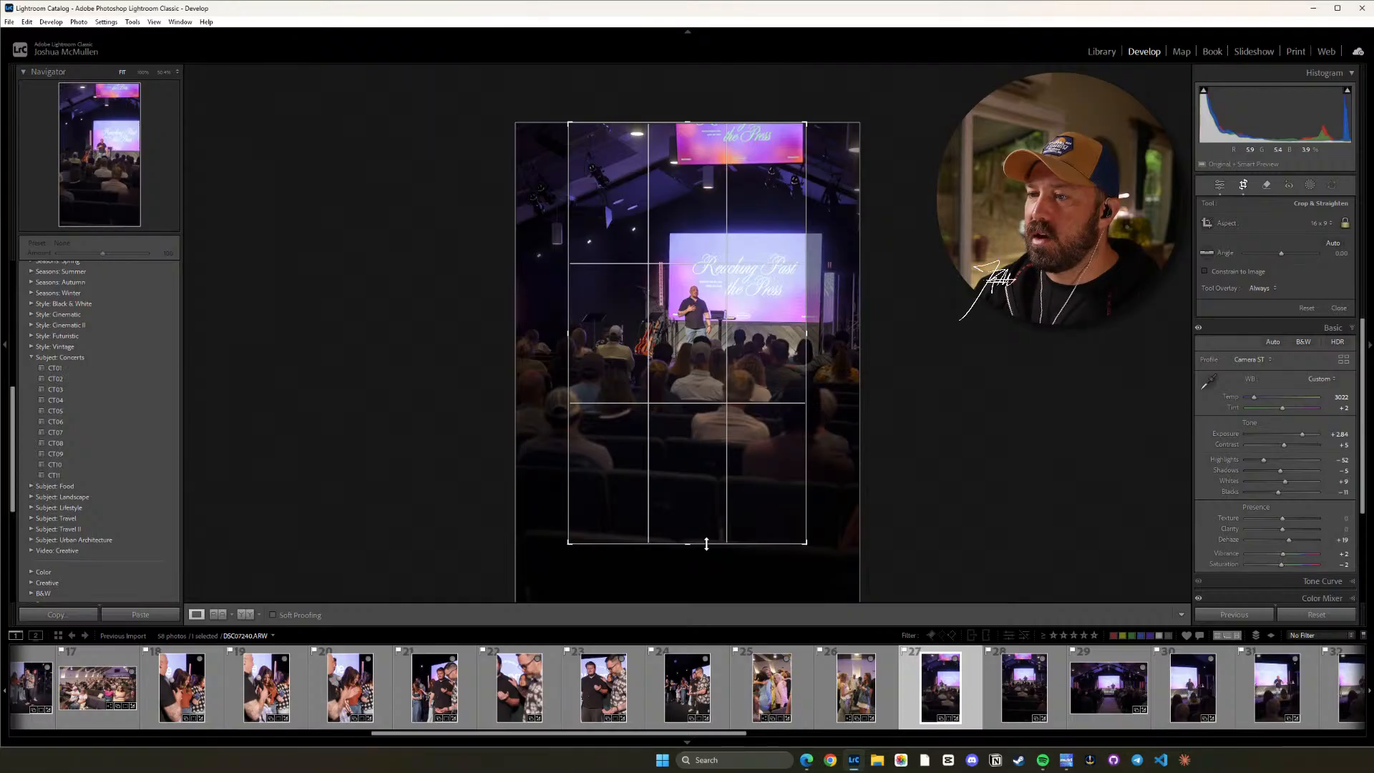
pyautogui.moveTo(703, 434); pyautogui.dragTo(700, 434)
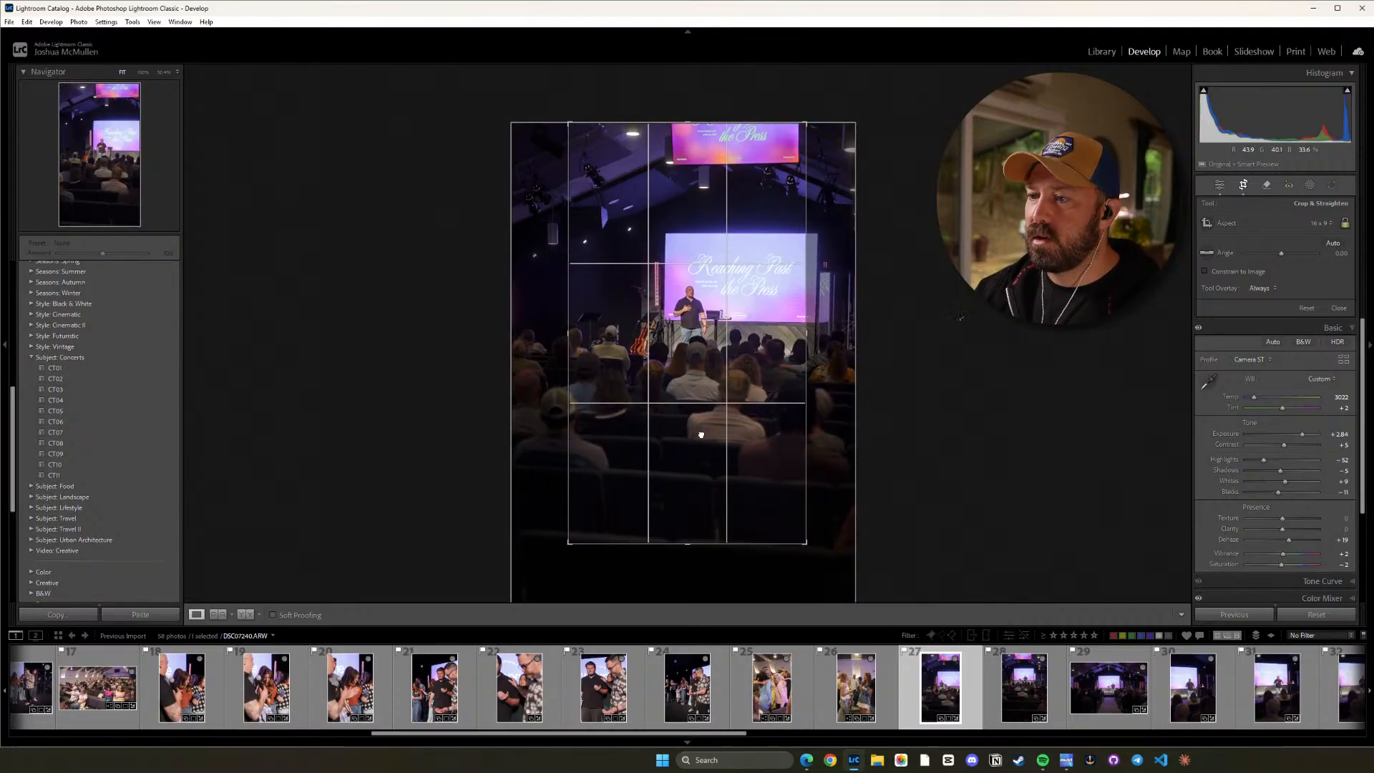
pyautogui.press('d')
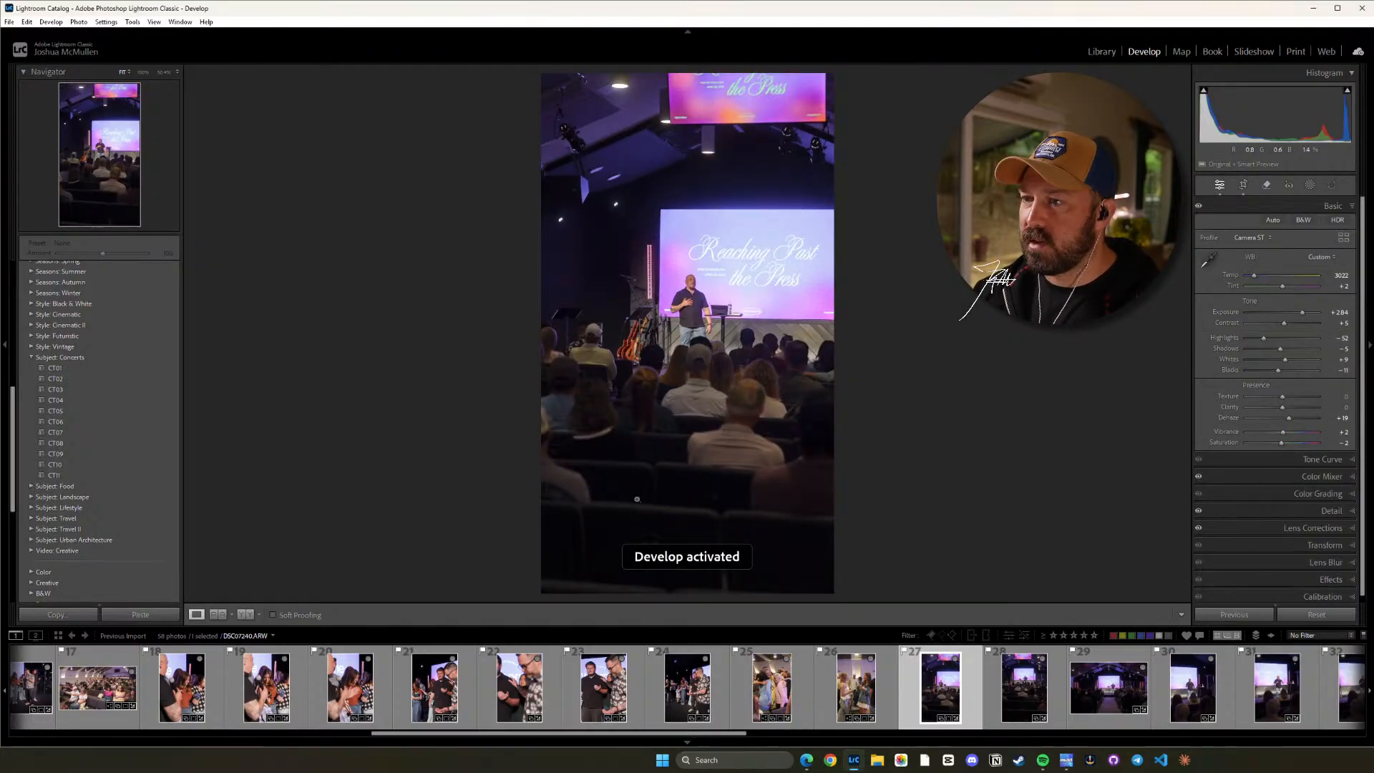
# Crop photo 28 to a vertical 16 x 9 ratio, shifting the image slightly left and trimming the dark seats at its lower edge.
pyautogui.click(1016, 683)
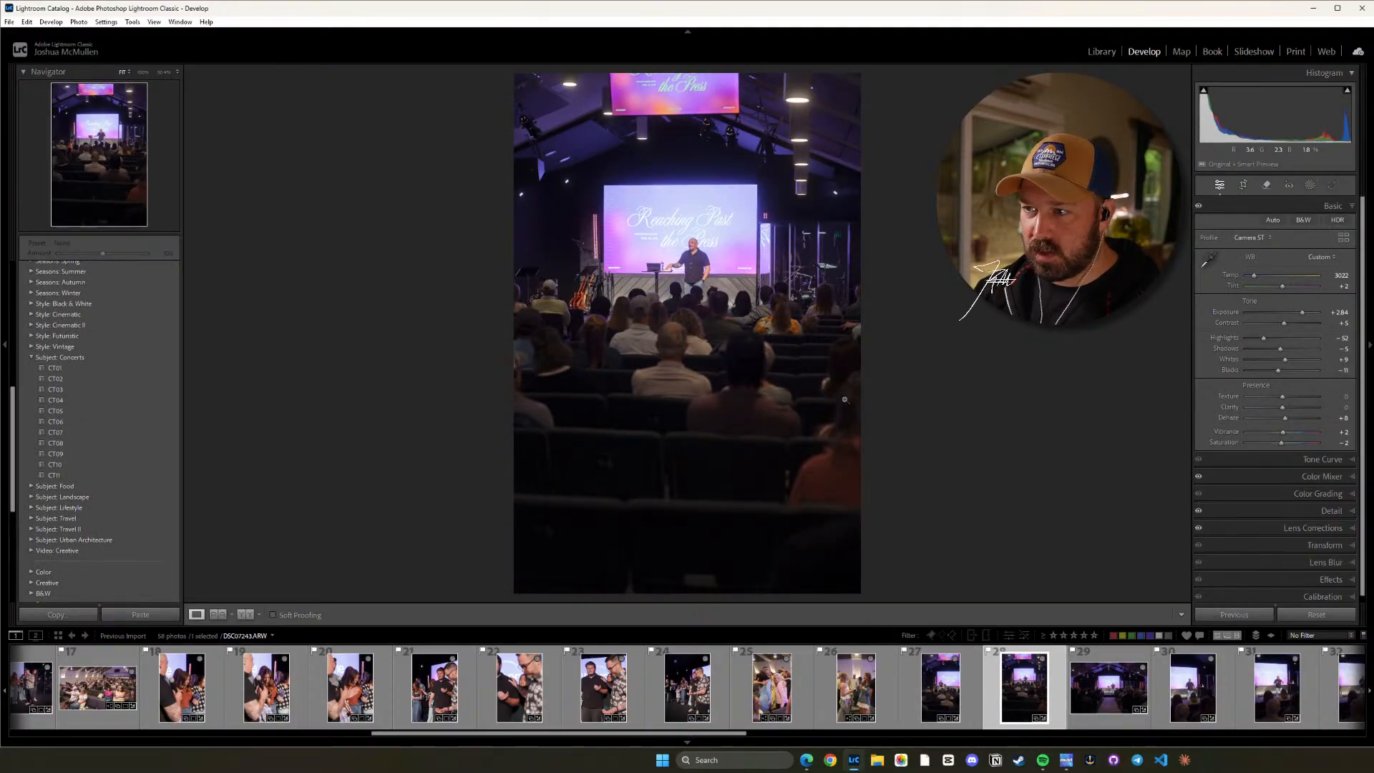
pyautogui.press('r')
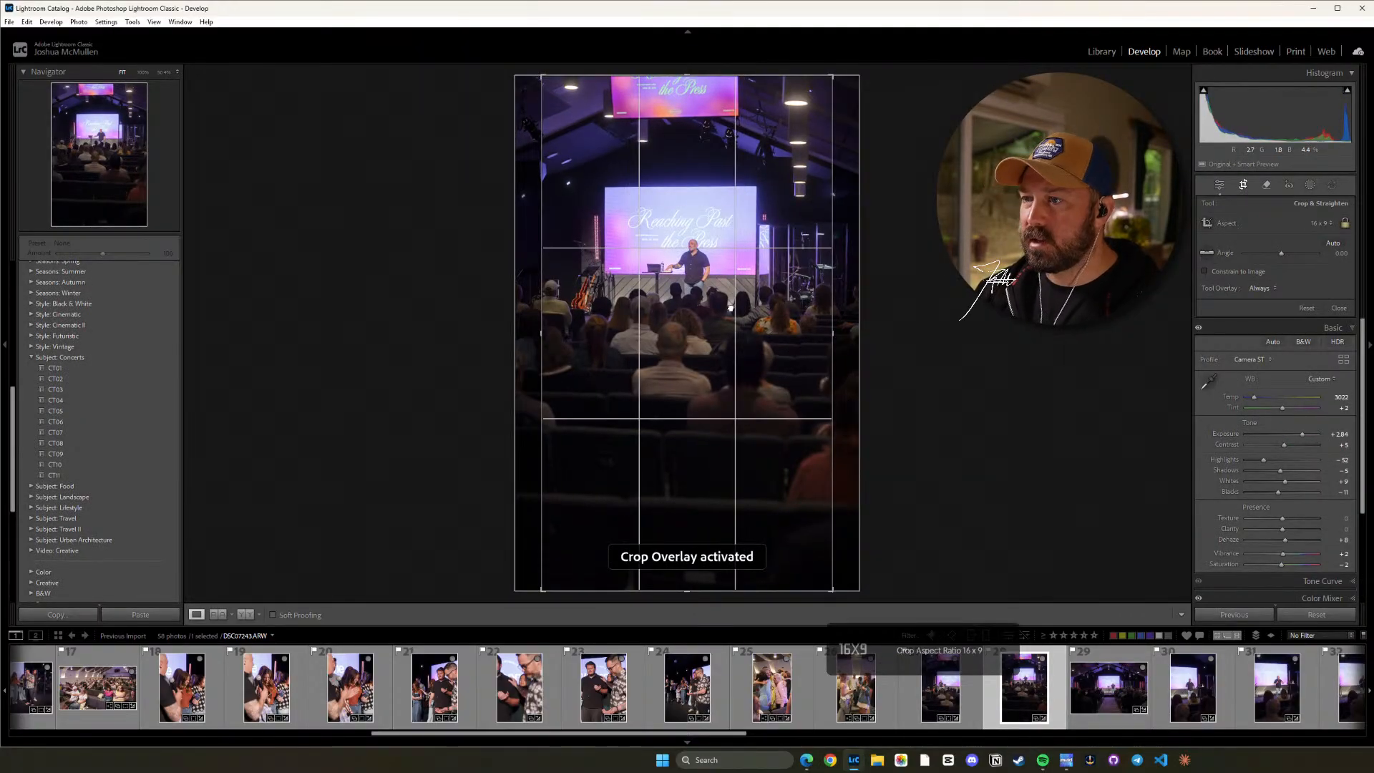
pyautogui.moveTo(732, 307); pyautogui.dragTo(727, 307)
pyautogui.moveTo(690, 590); pyautogui.dragTo(701, 542)
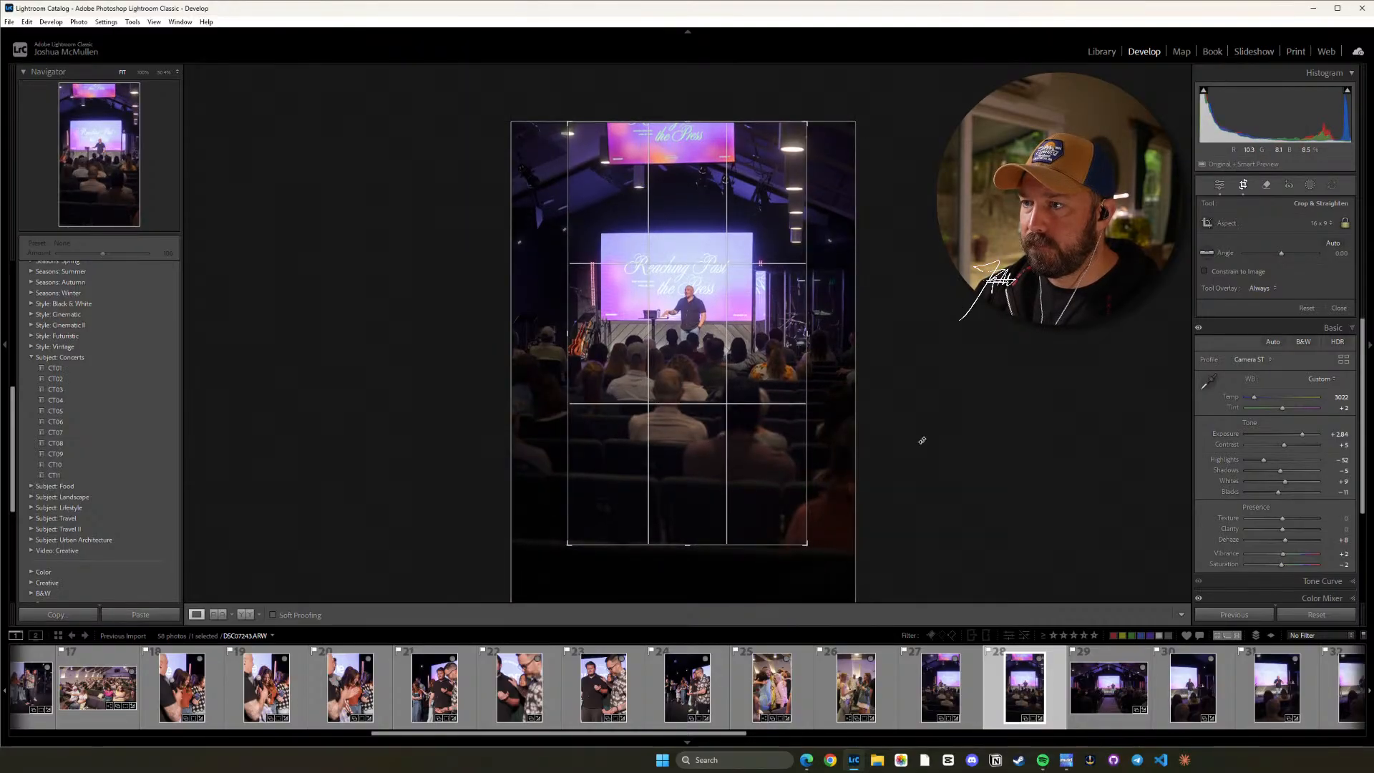
pyautogui.press('d')
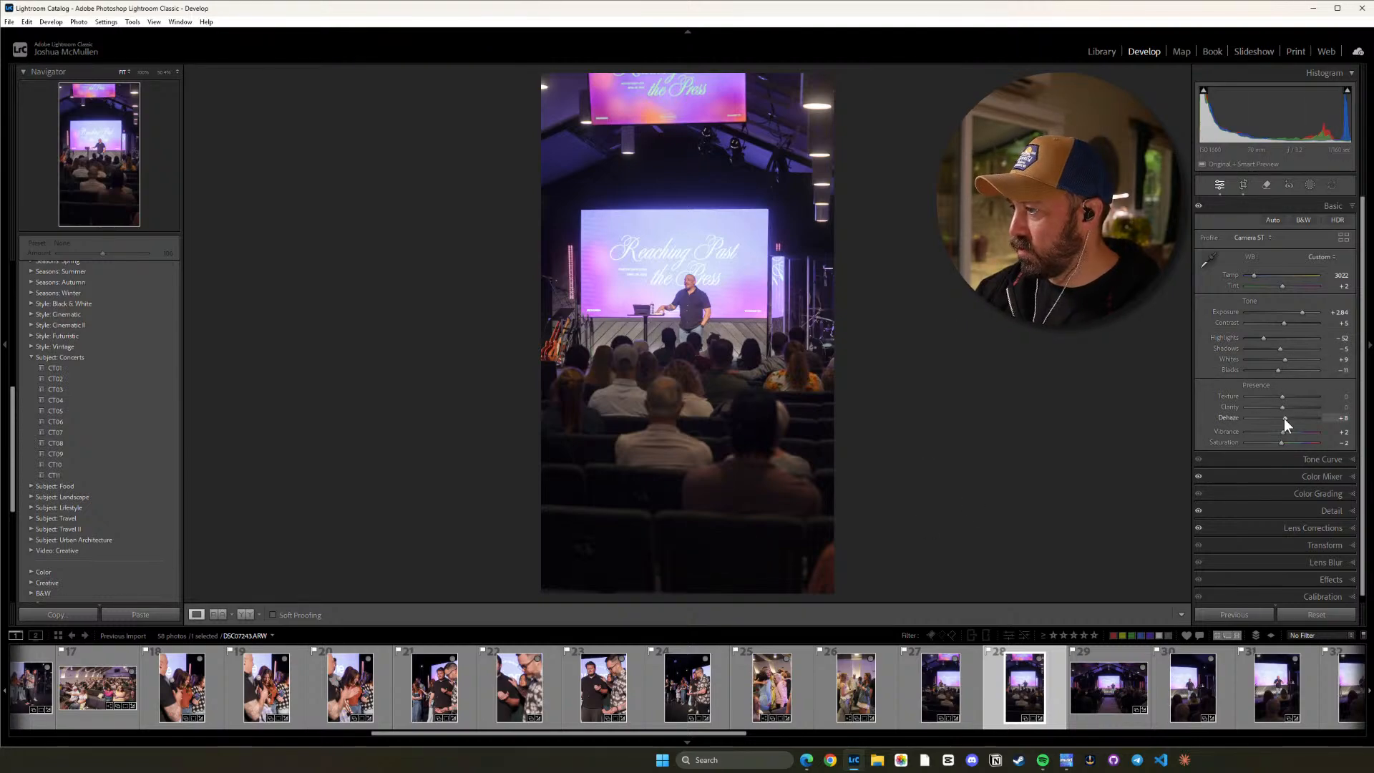
# Set Dehaze to +14 on photo 28 and check the speaker up close.
pyautogui.moveTo(1284, 417); pyautogui.dragTo(1286, 418)
pyautogui.click(689, 311)
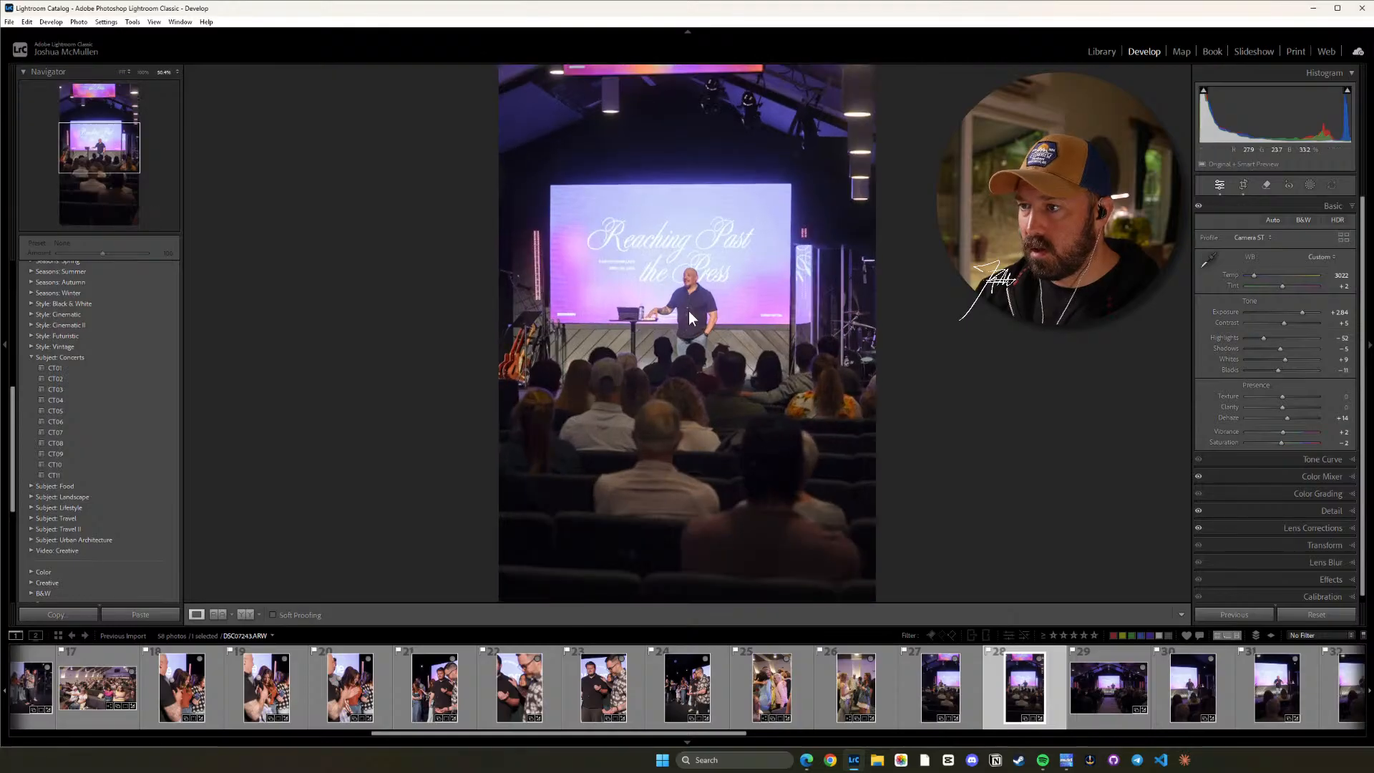
pyautogui.click(688, 310)
# Straighten photo 29 of the centre aisle to a crop angle of about 0.37 and set its Dehaze to +13.
pyautogui.click(1087, 707)
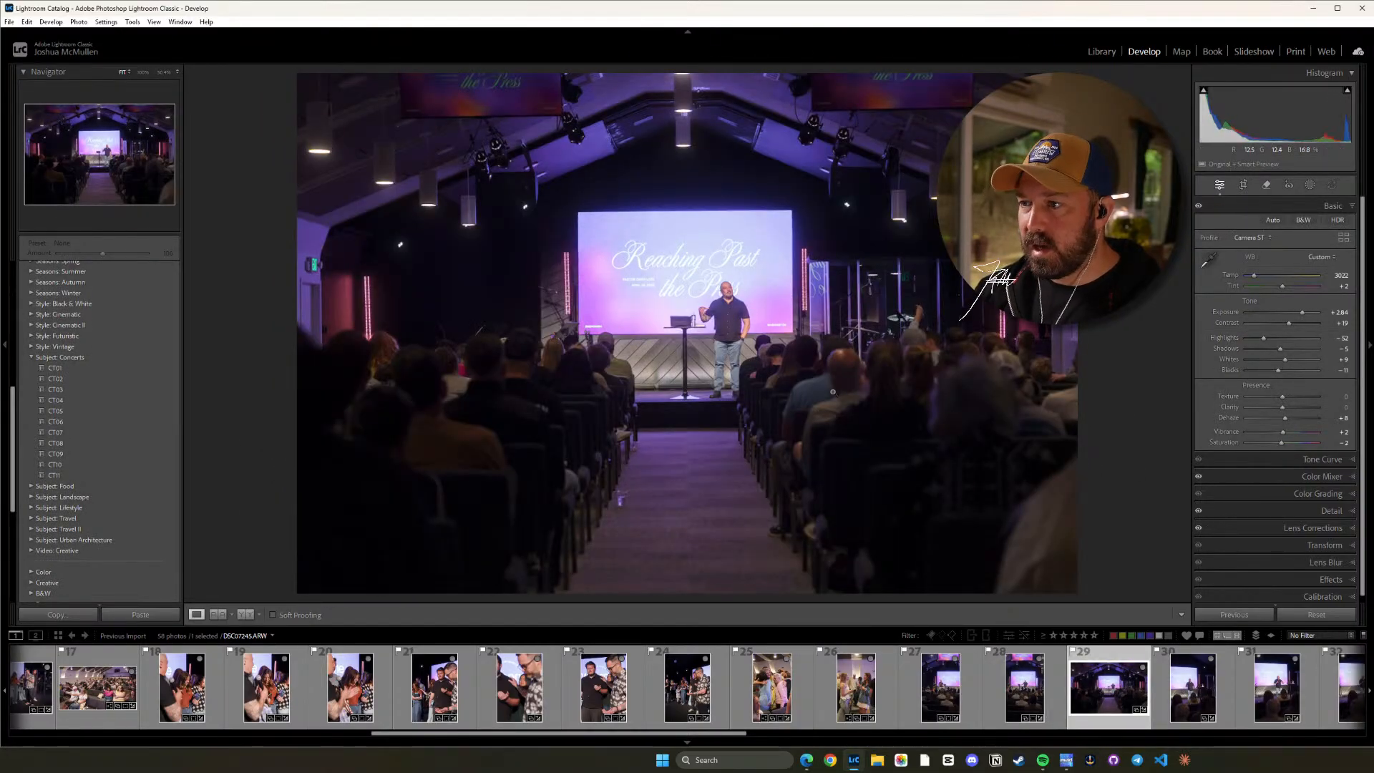
pyautogui.press('r')
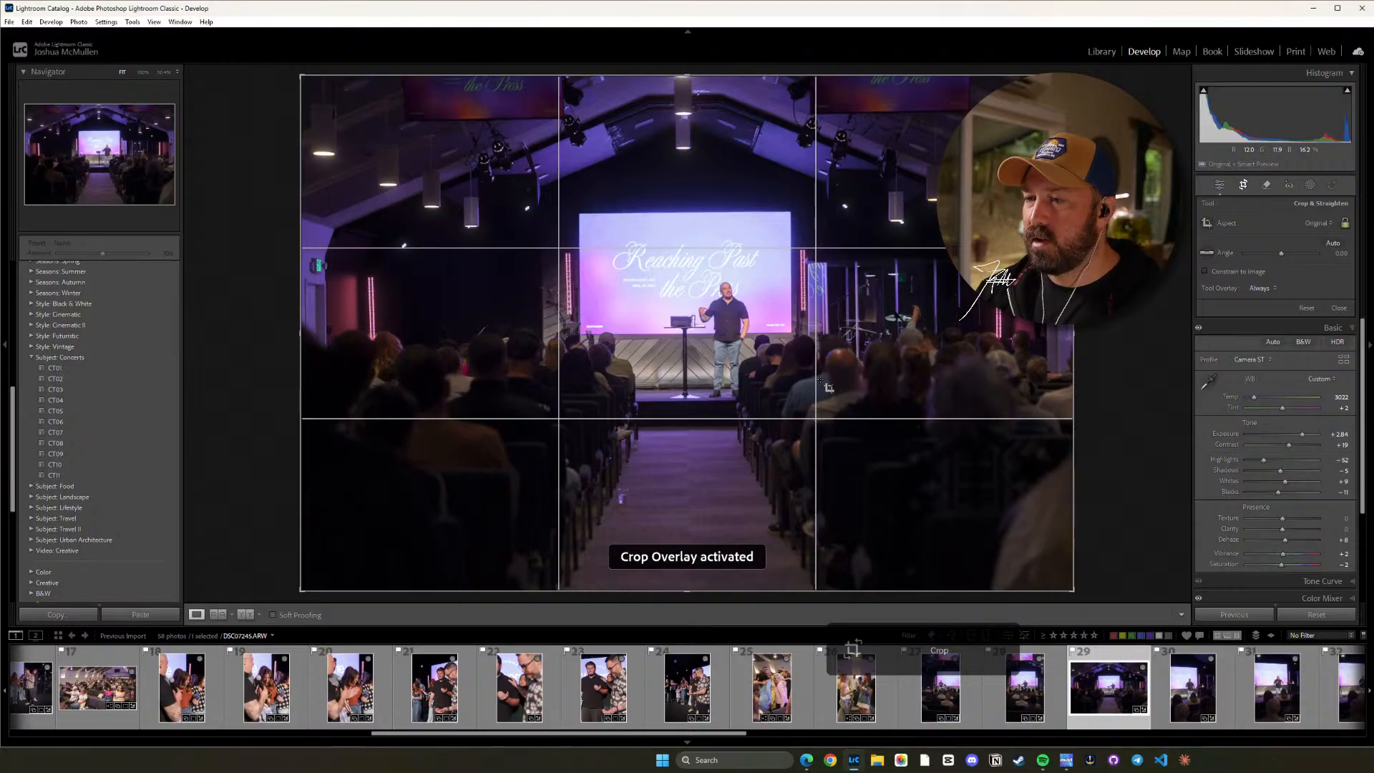
pyautogui.moveTo(1091, 336)
pyautogui.mouseDown()
pyautogui.moveTo(1104, 345)
pyautogui.moveTo(1067, 335)
pyautogui.mouseUp()
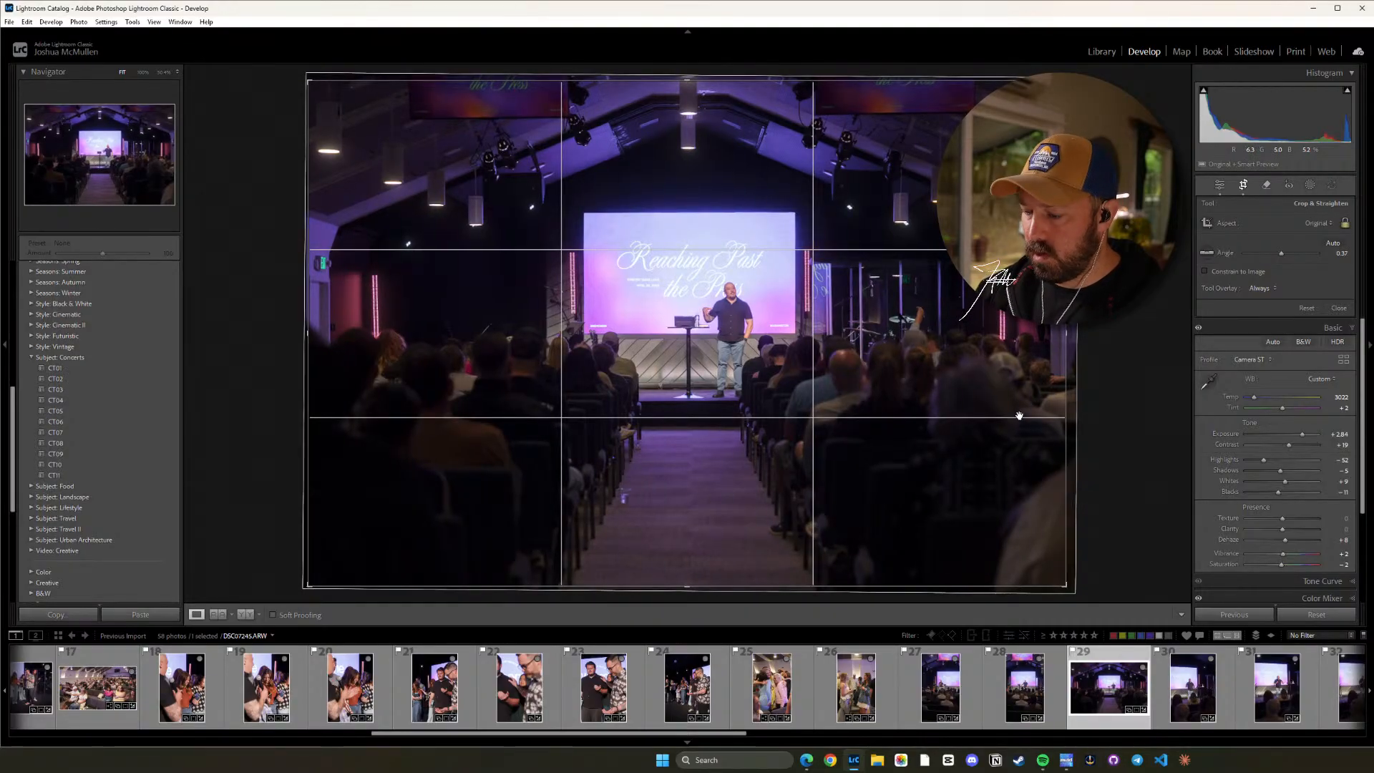
pyautogui.press('d')
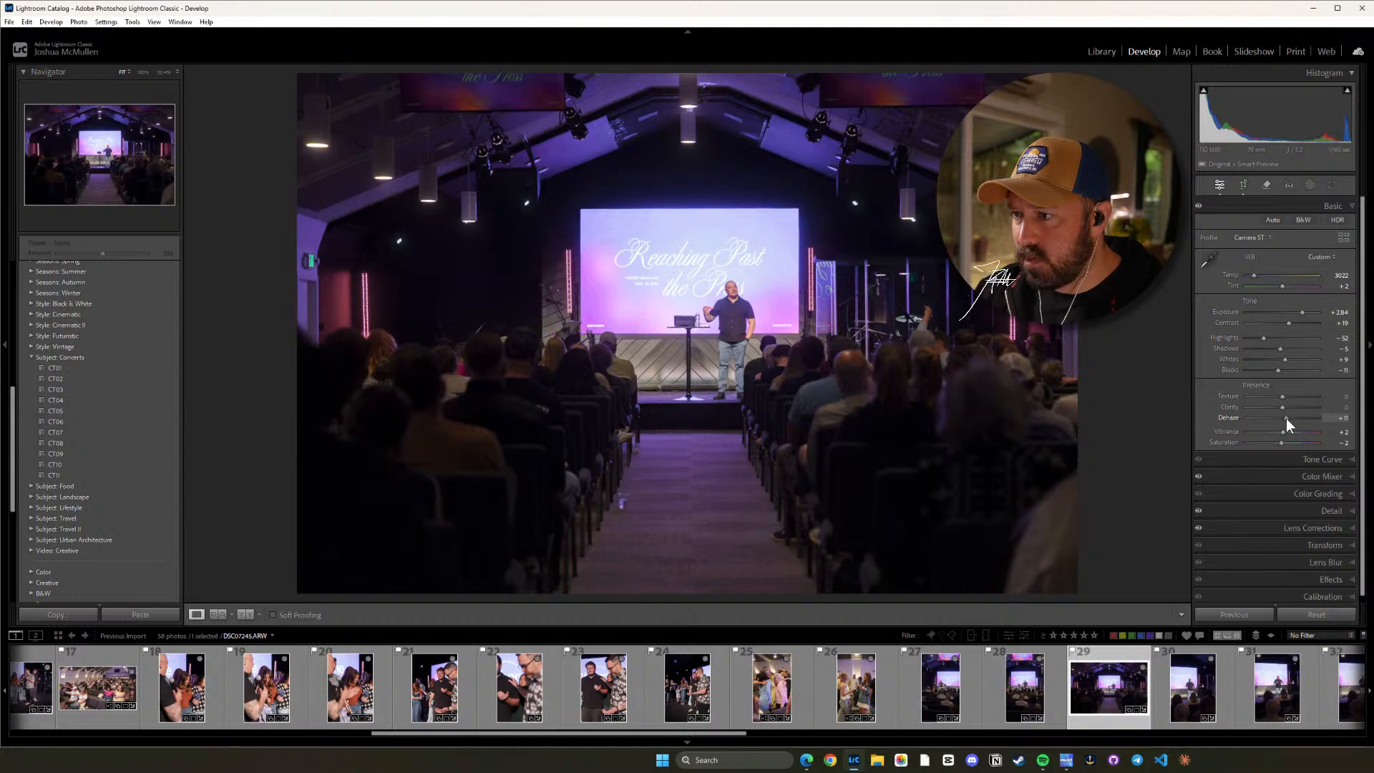
pyautogui.moveTo(1290, 418); pyautogui.dragTo(1287, 418)
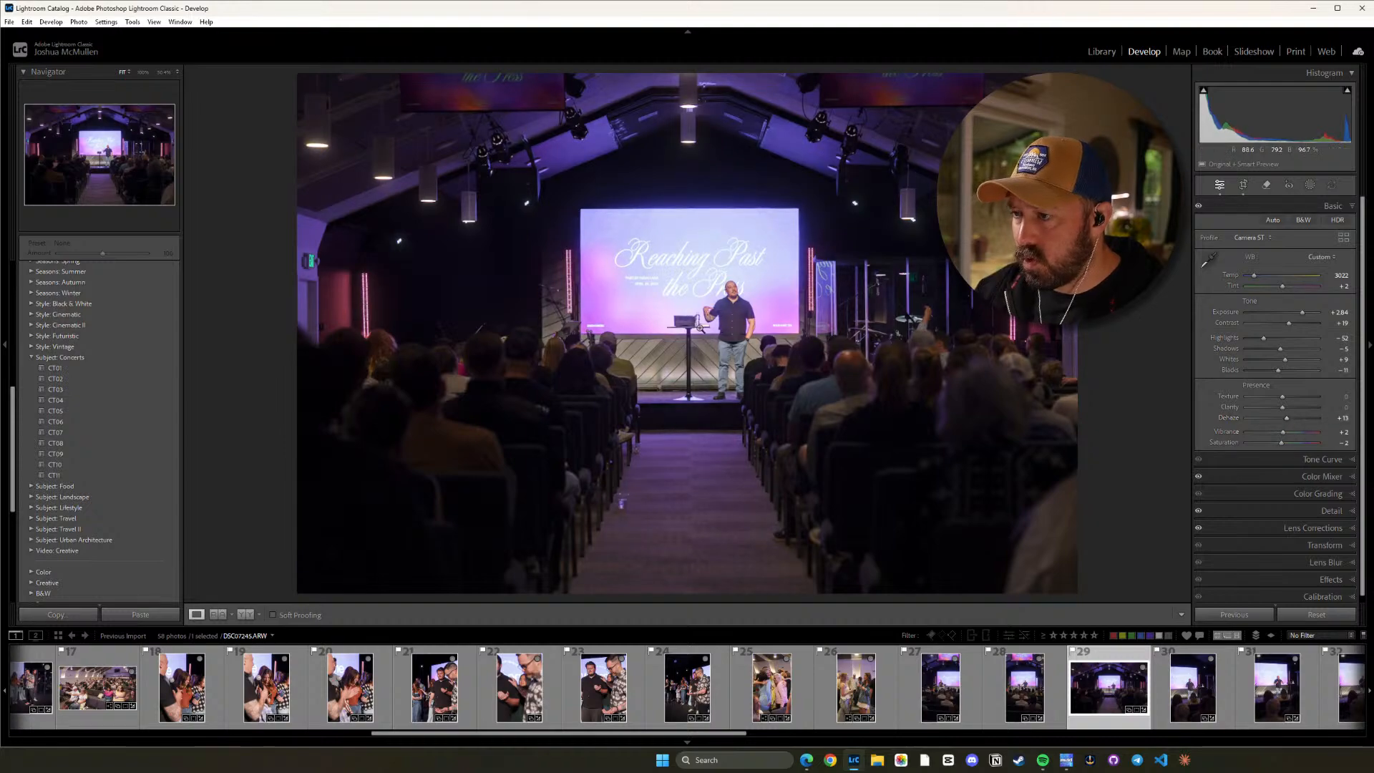
# Lower the Purple saturation of photo 29 to about -17 in the Color Mixer and check the speaker up close.
pyautogui.click(1334, 477)
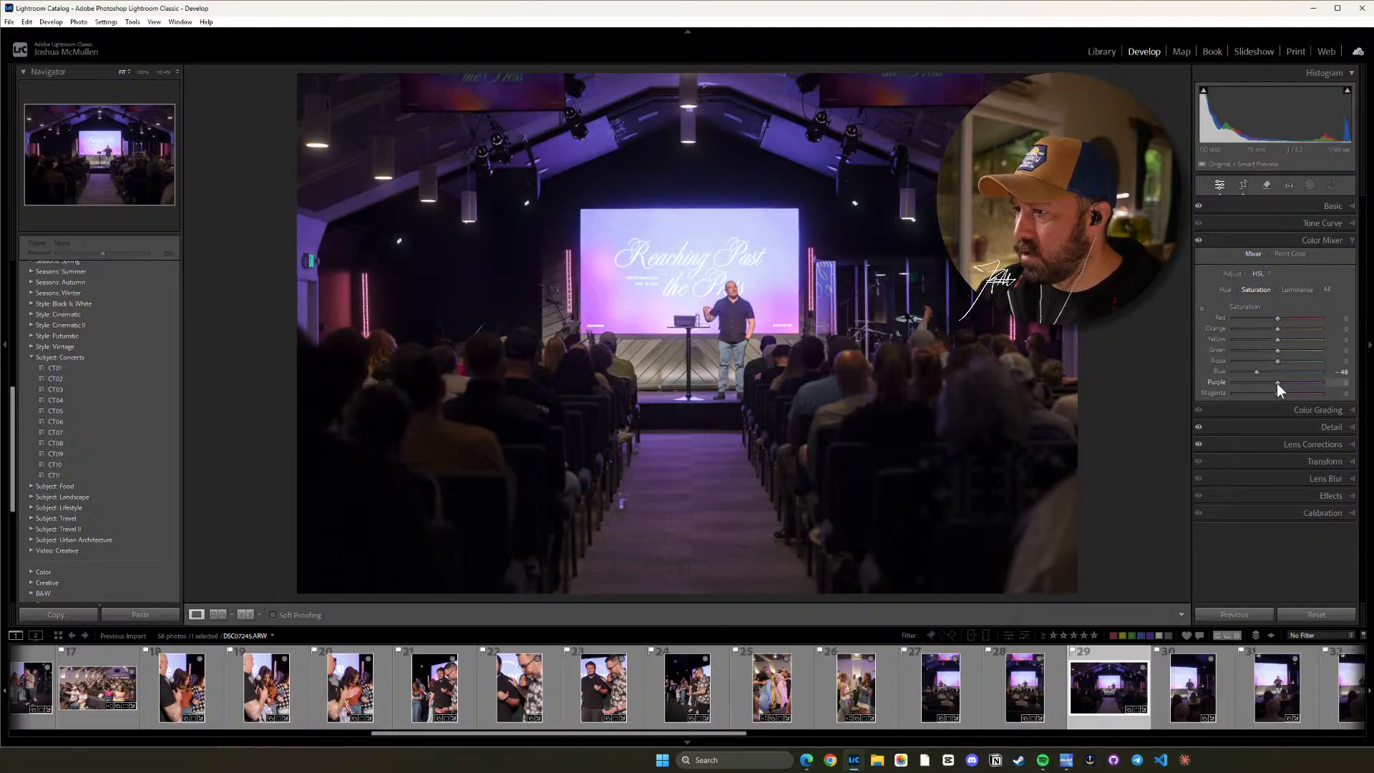
pyautogui.moveTo(1276, 384); pyautogui.dragTo(1273, 383)
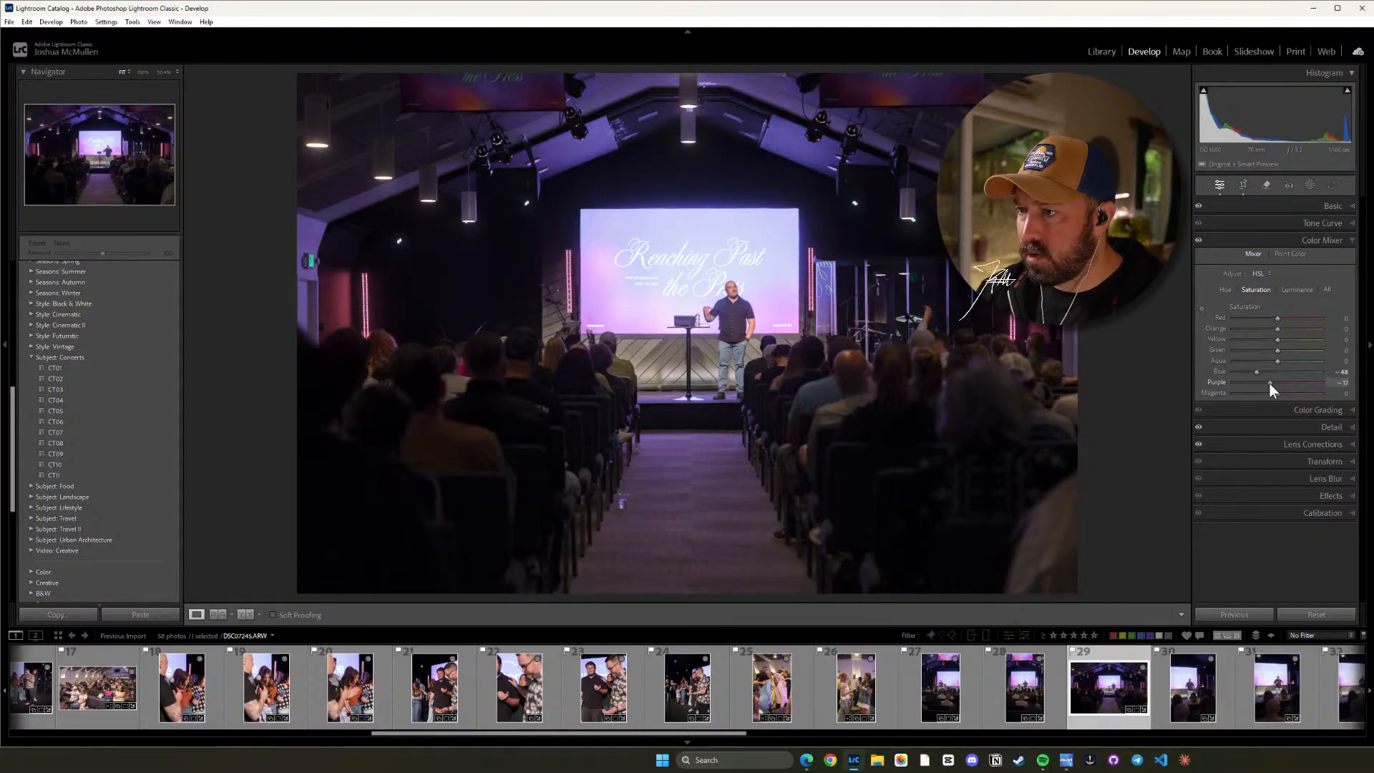
pyautogui.click(715, 334)
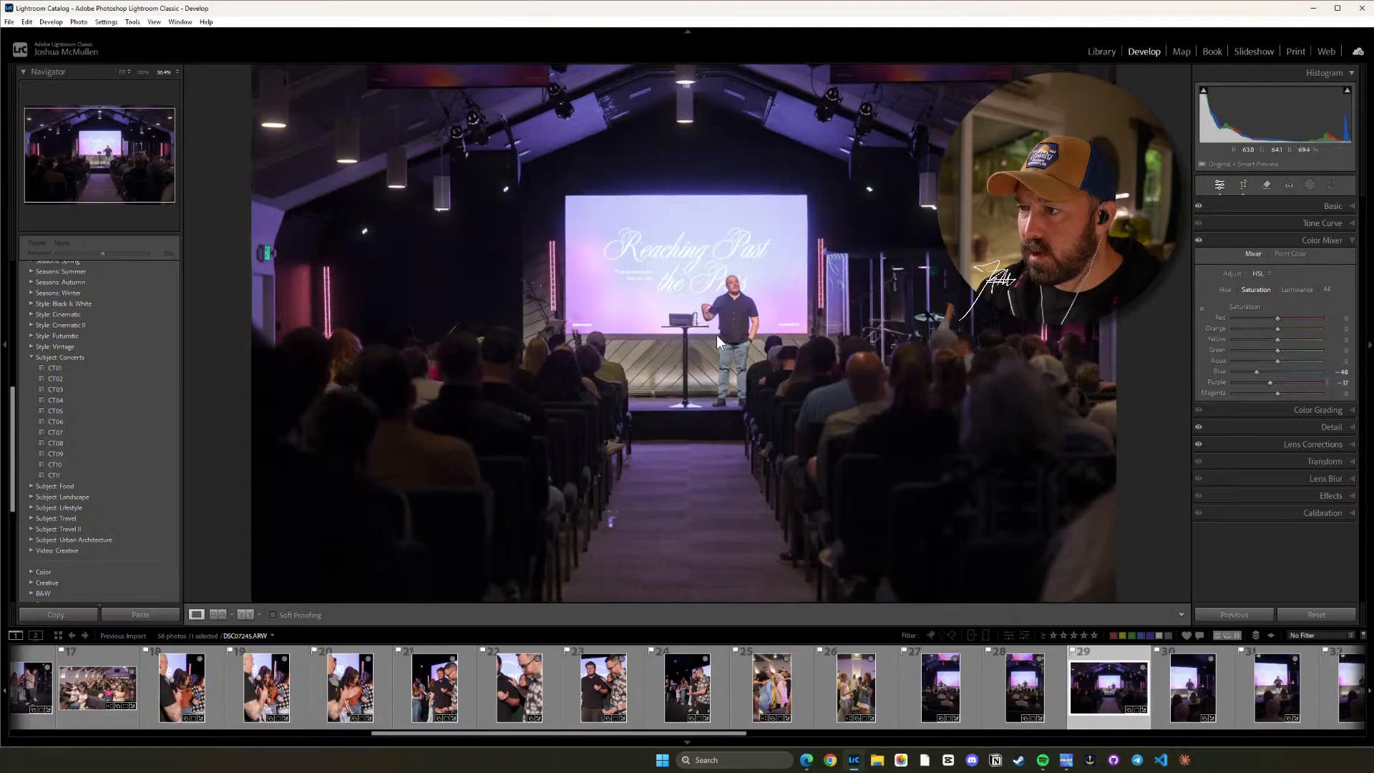
pyautogui.click(794, 336)
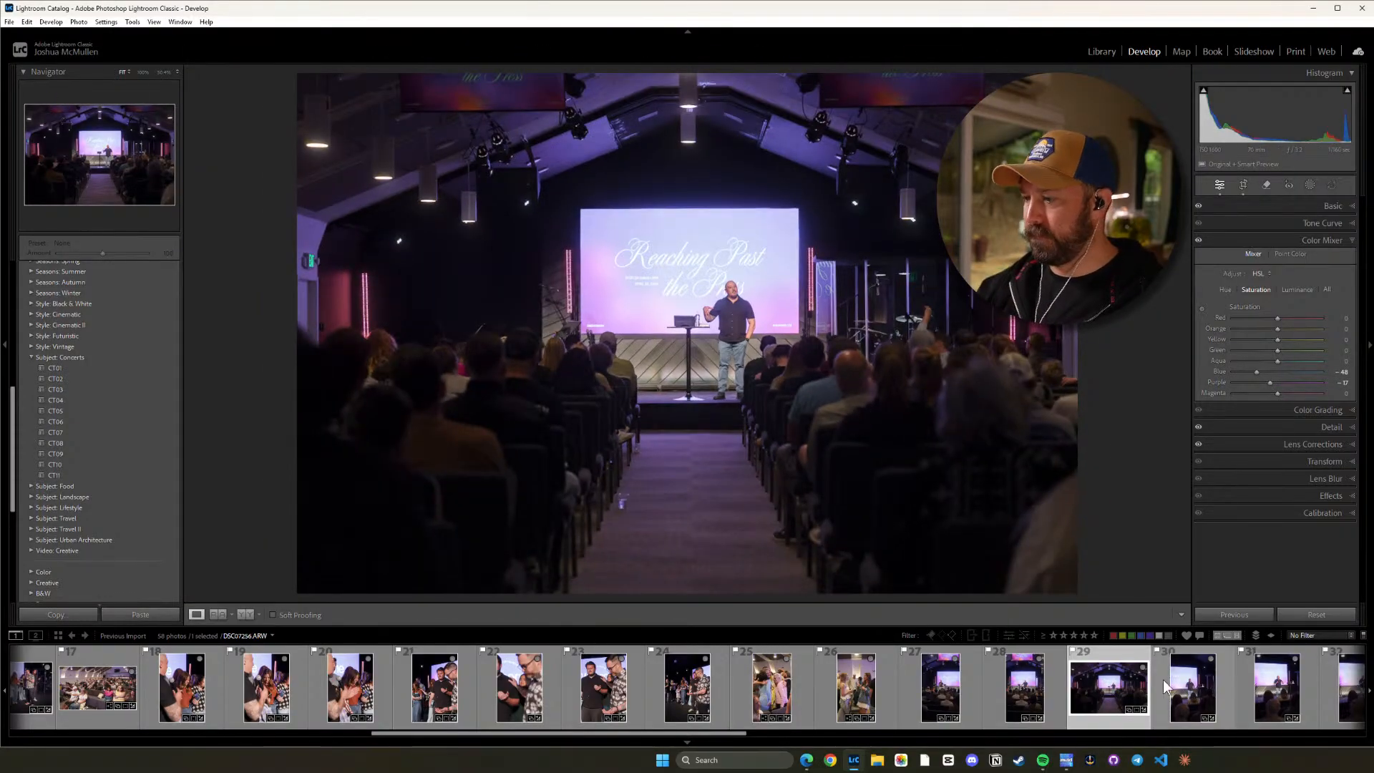
# Straighten photo 30 to a crop angle of about 3.06 and crop it to a vertical 16 x 9 ratio, shifting the image right.
pyautogui.moveTo(775, 737); pyautogui.dragTo(836, 737)
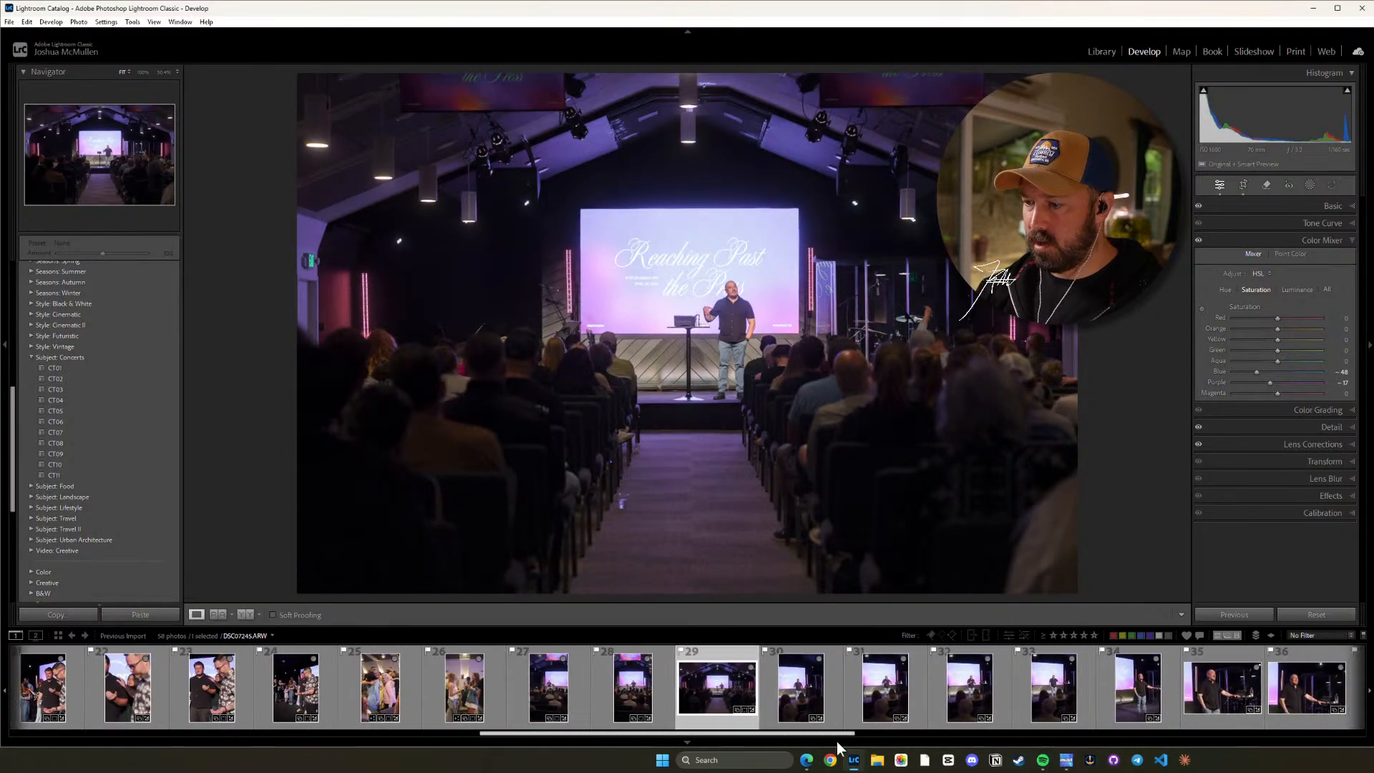
pyautogui.click(754, 693)
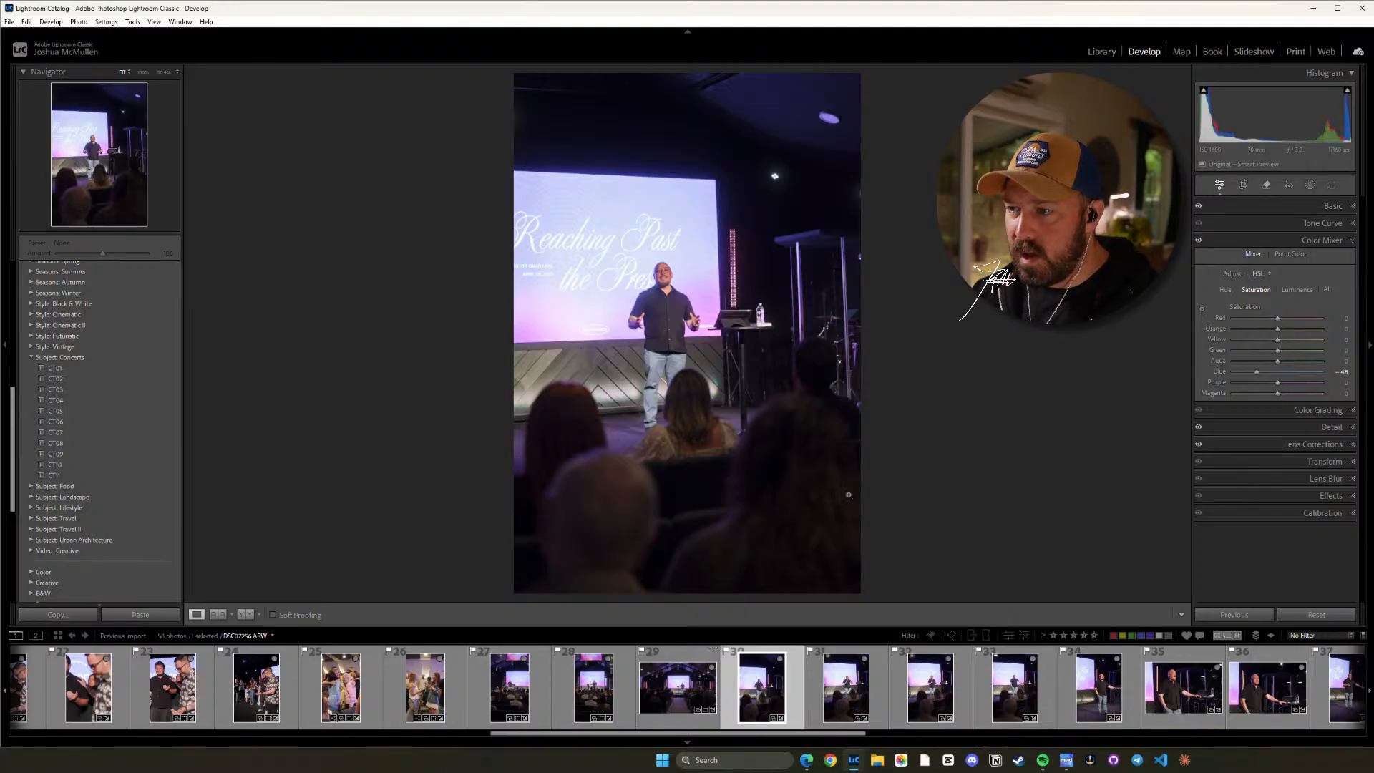
pyautogui.press('r')
pyautogui.moveTo(905, 361); pyautogui.dragTo(902, 368)
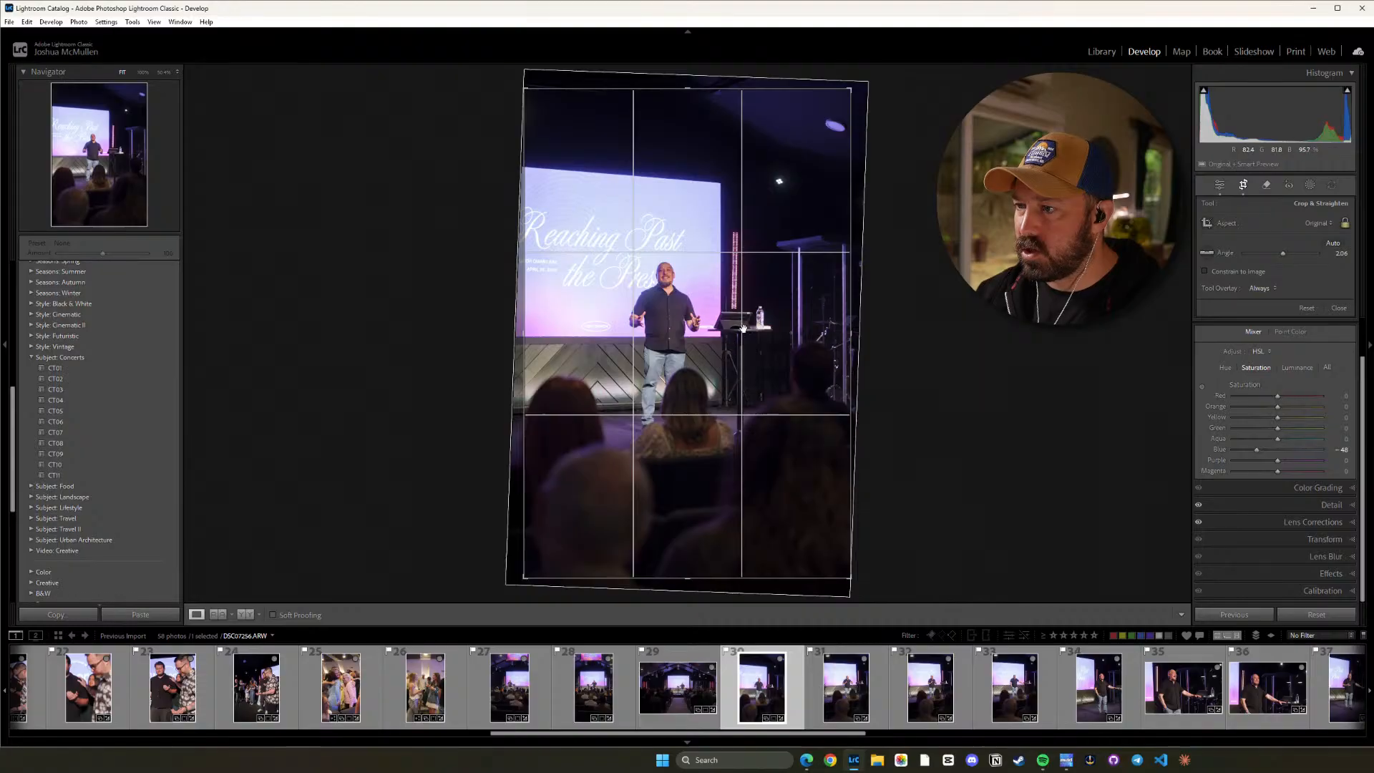
pyautogui.moveTo(970, 381); pyautogui.dragTo(970, 382)
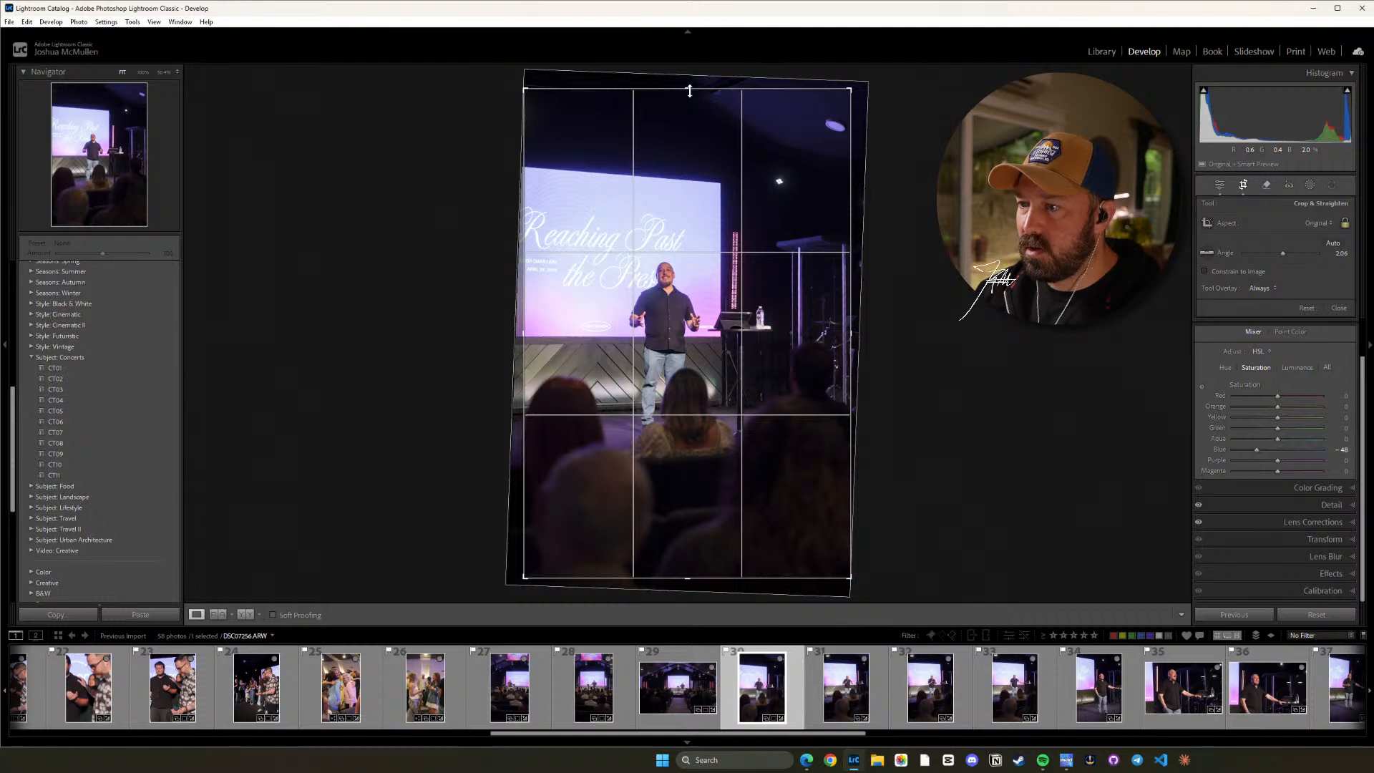
pyautogui.hotkey('shift', 'a')
pyautogui.moveTo(719, 238); pyautogui.dragTo(744, 237)
pyautogui.press('d')
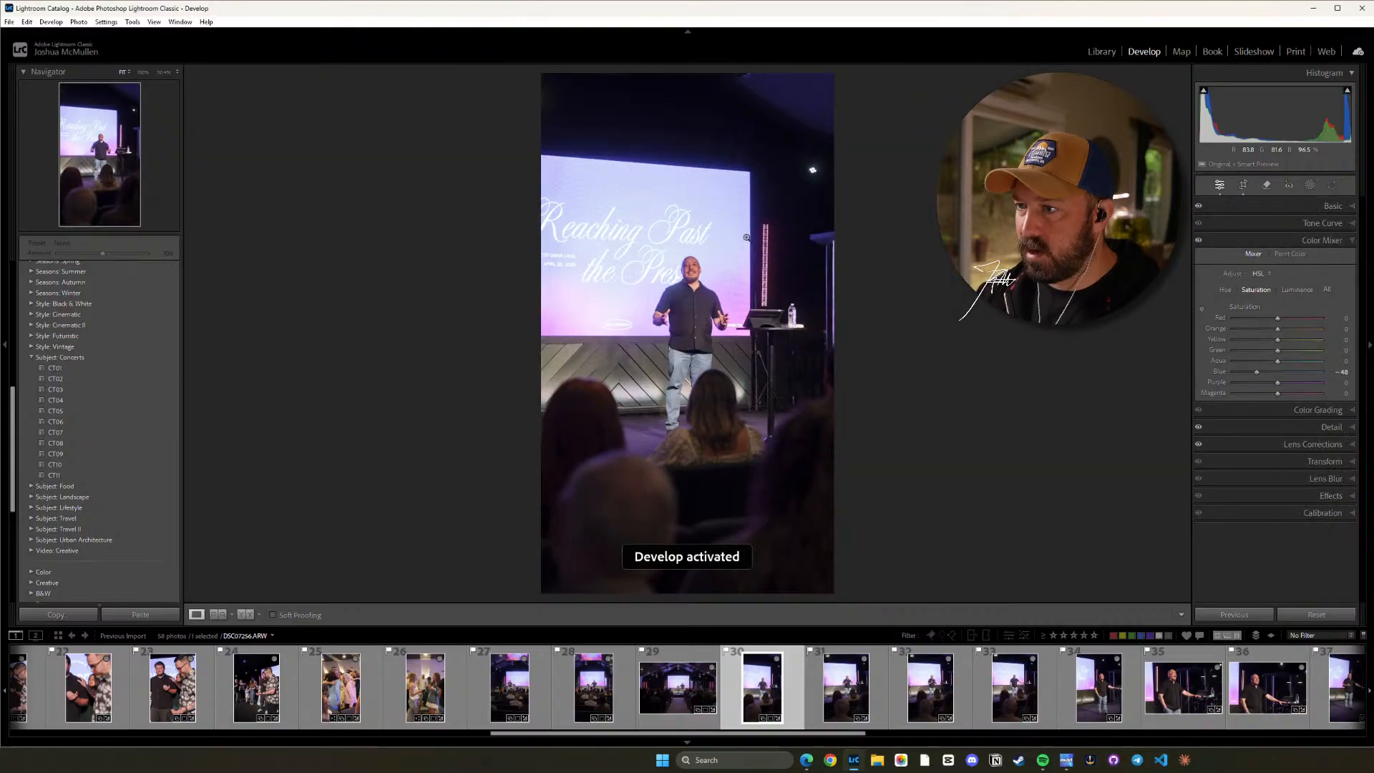
# Straighten photo 31 to a crop angle of about 1.75 and crop it to vertical 16 x 9, shifting the image slightly left.
pyautogui.click(827, 689)
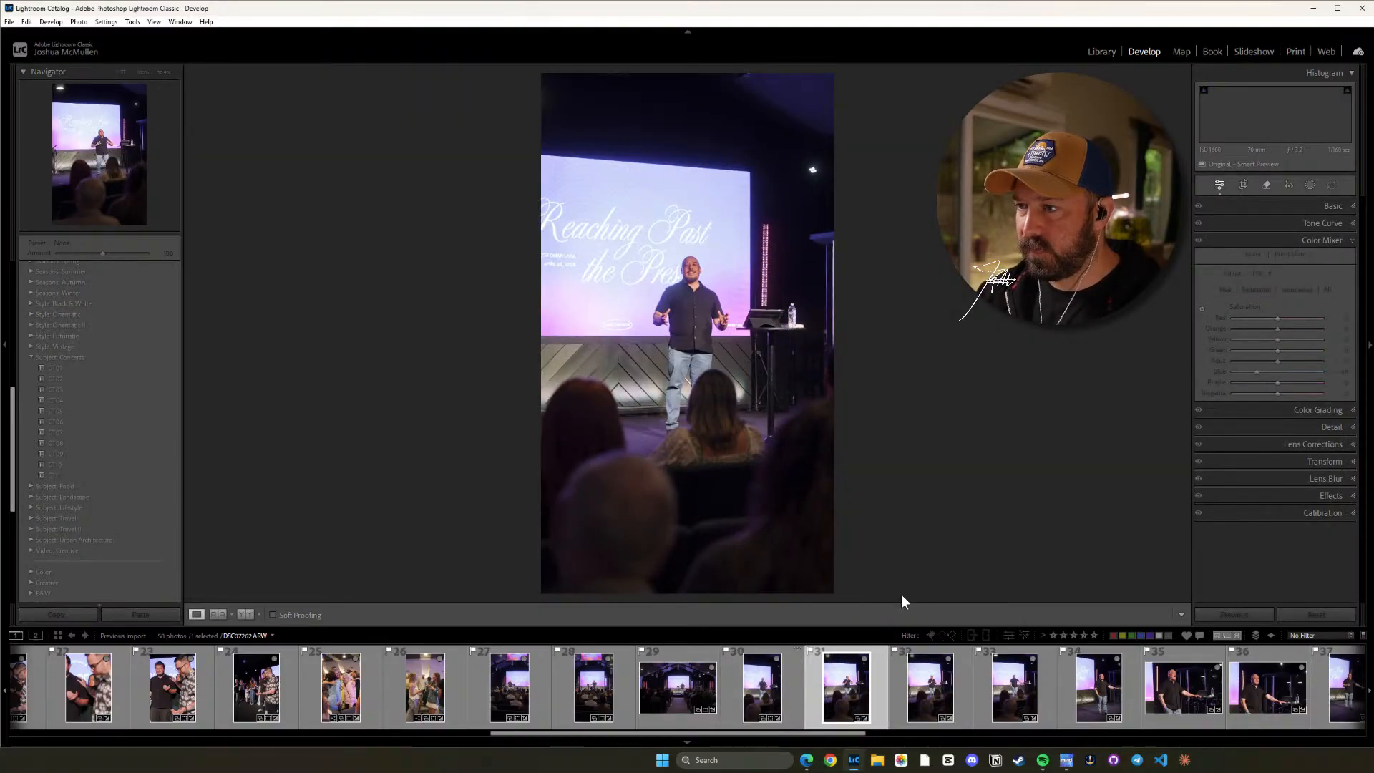
pyautogui.press('r')
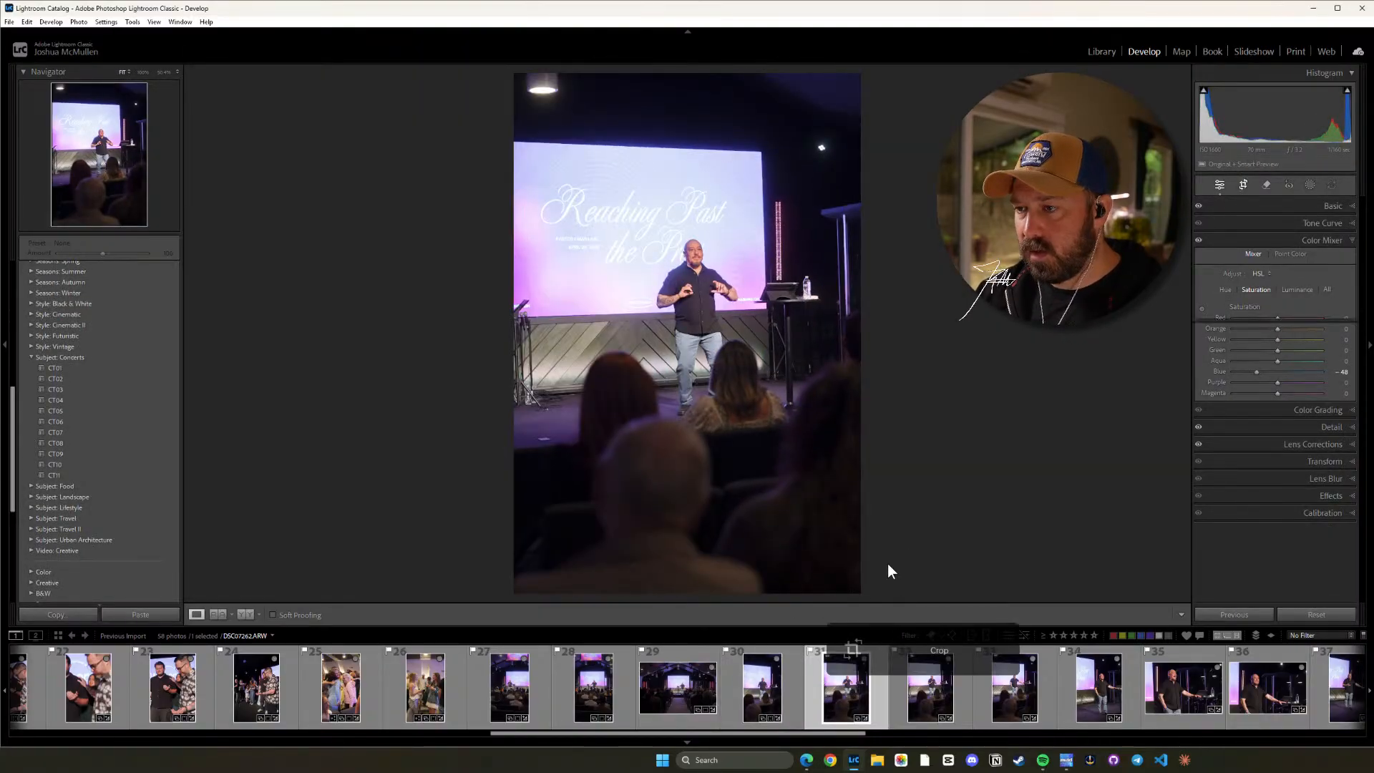
pyautogui.moveTo(948, 410); pyautogui.dragTo(949, 421)
pyautogui.moveTo(752, 370); pyautogui.dragTo(742, 370)
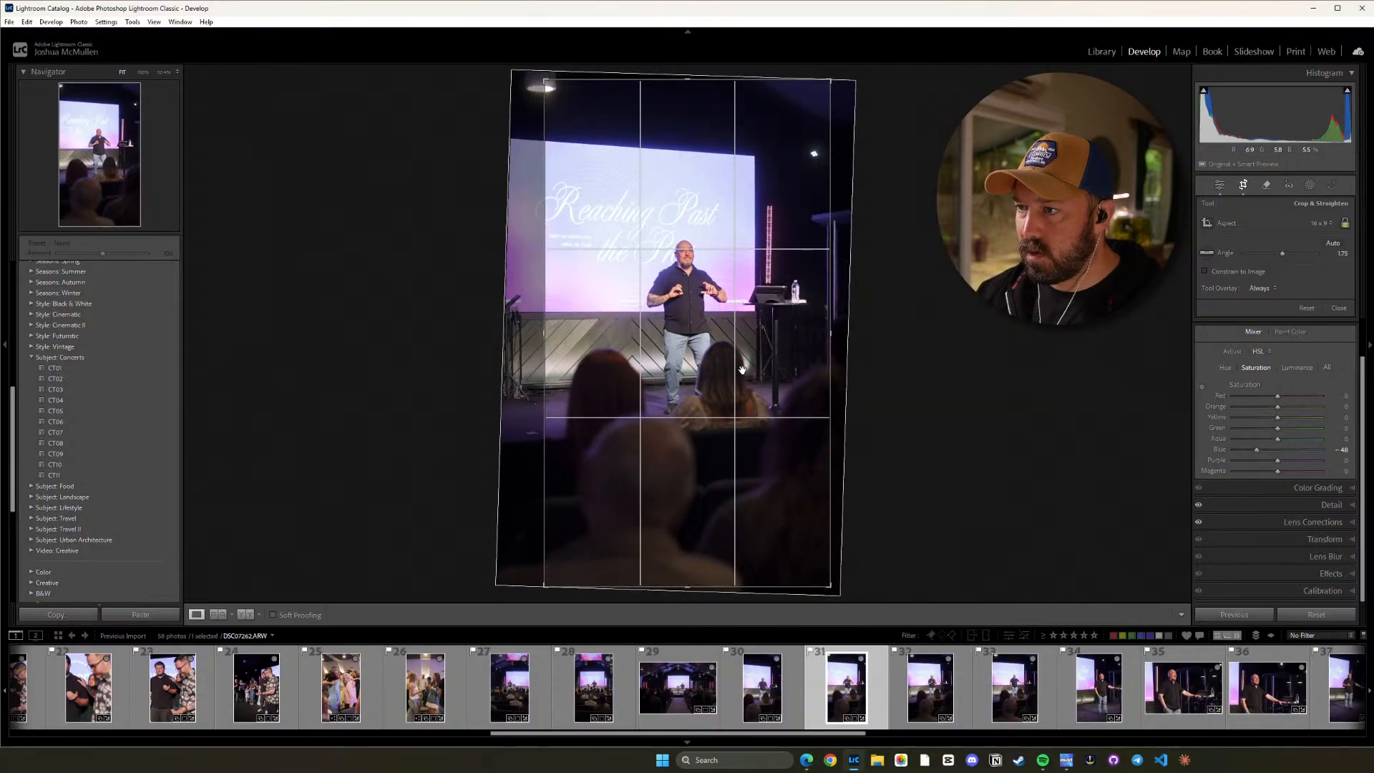
pyautogui.press('d')
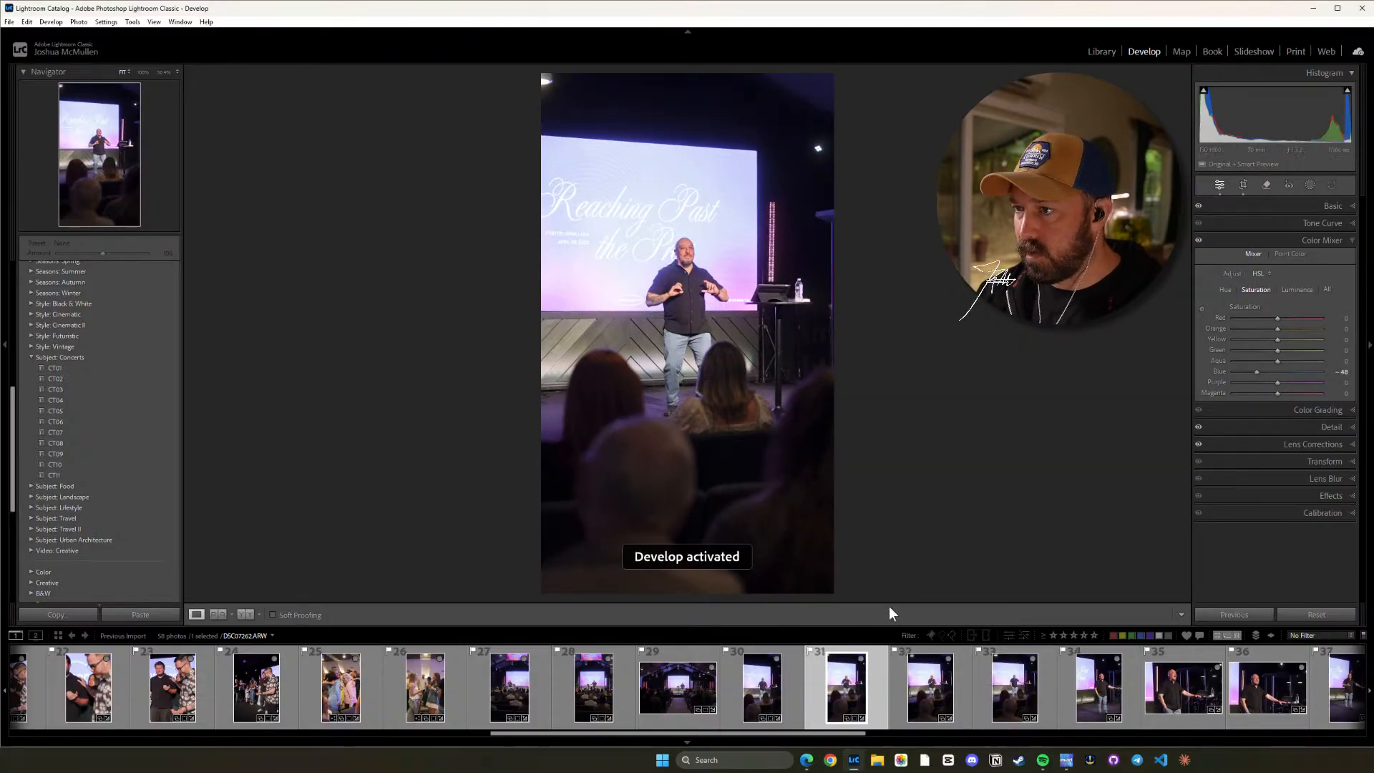
# Crop photo 32 to a vertical 16 x 9 ratio, shift the image slightly left and straighten it to an angle of about 1.42.
pyautogui.click(945, 695)
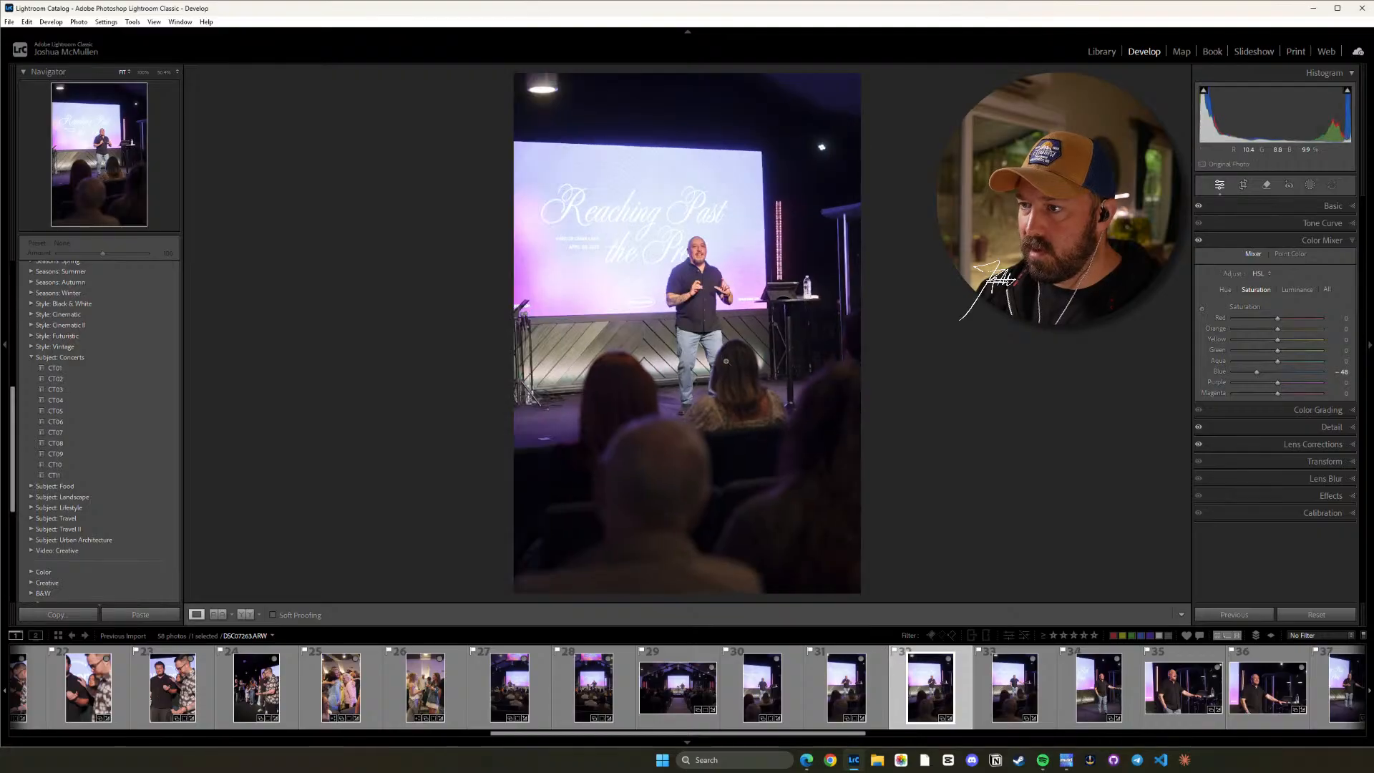
pyautogui.press('r')
pyautogui.hotkey('shift', 'a')
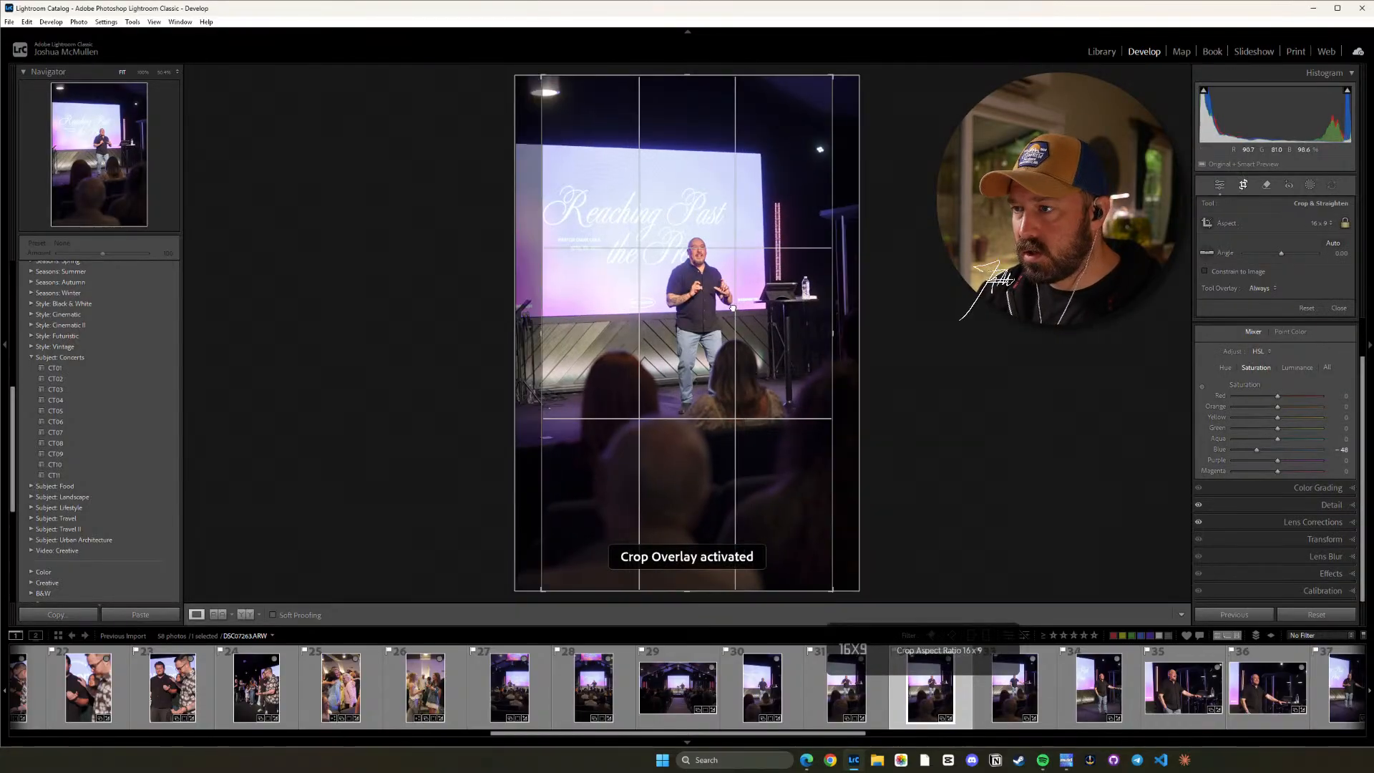
pyautogui.moveTo(732, 312); pyautogui.dragTo(723, 308)
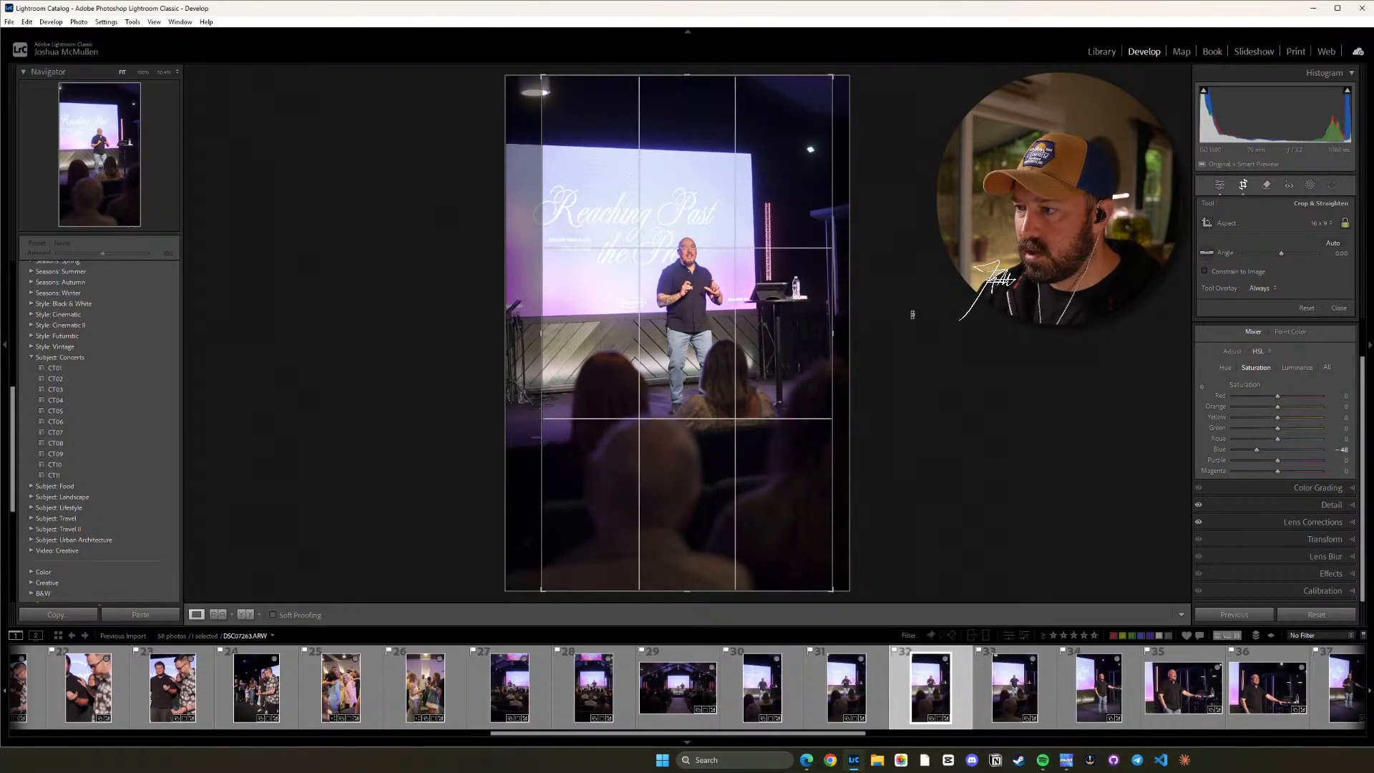
pyautogui.moveTo(911, 314); pyautogui.dragTo(911, 321)
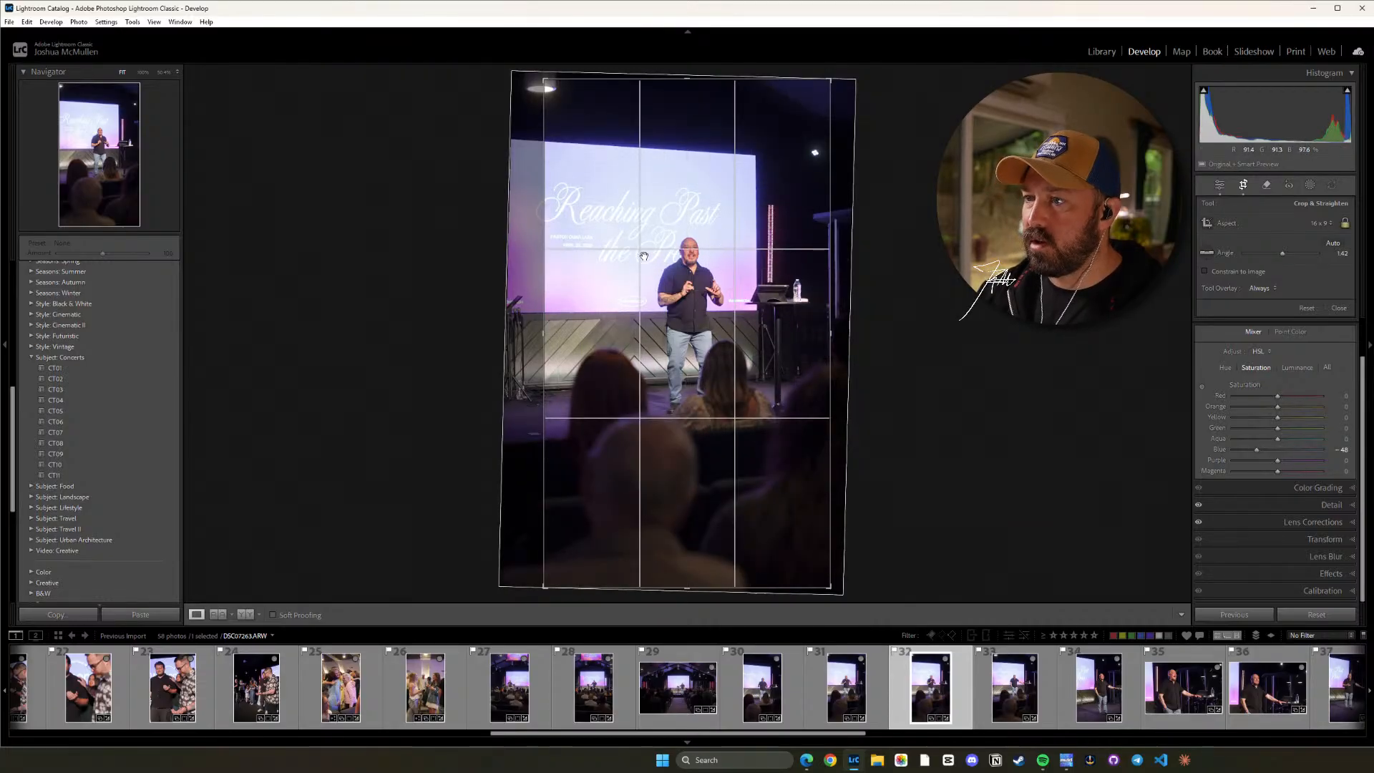
pyautogui.press('d')
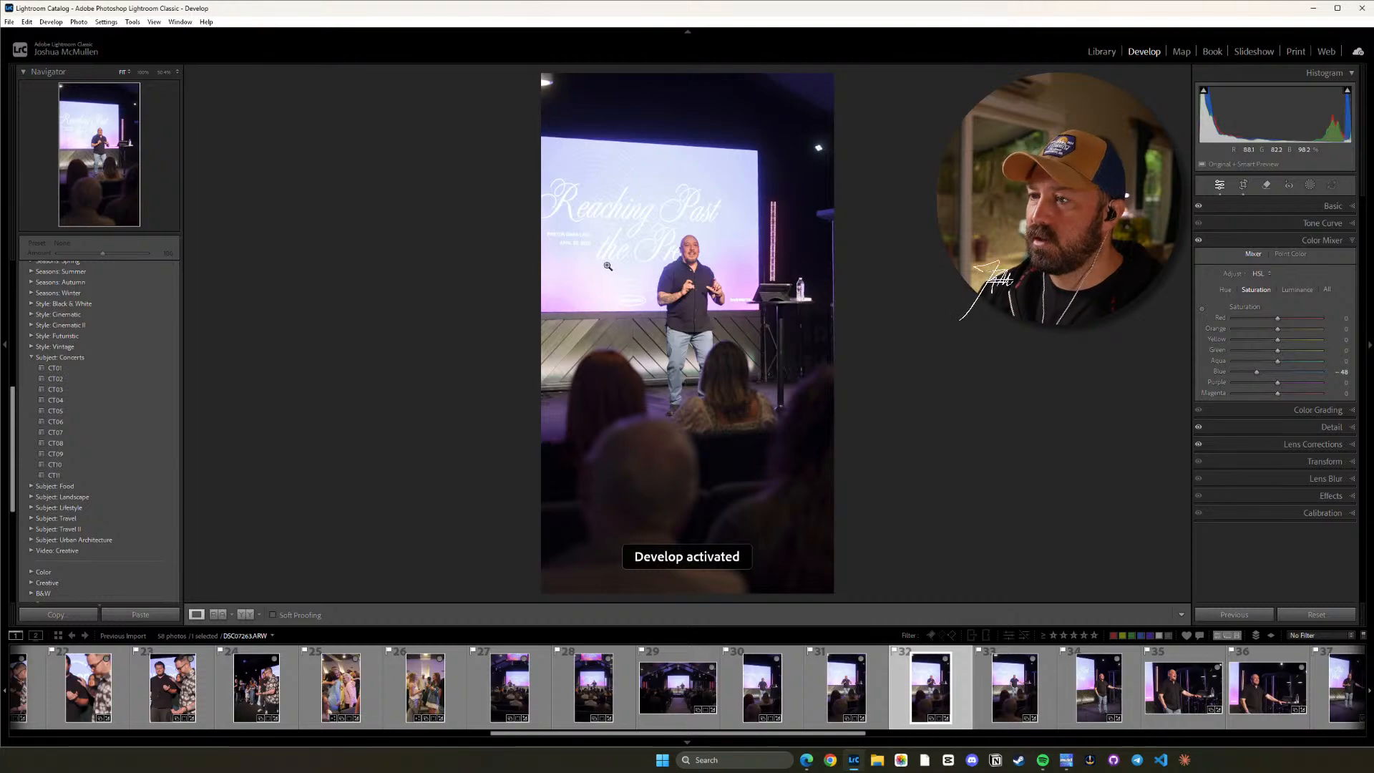
# Crop photo 33 to a vertical 16 x 9 ratio, trimming its lower edge slightly and centring the speaker in the frame.
pyautogui.click(1022, 686)
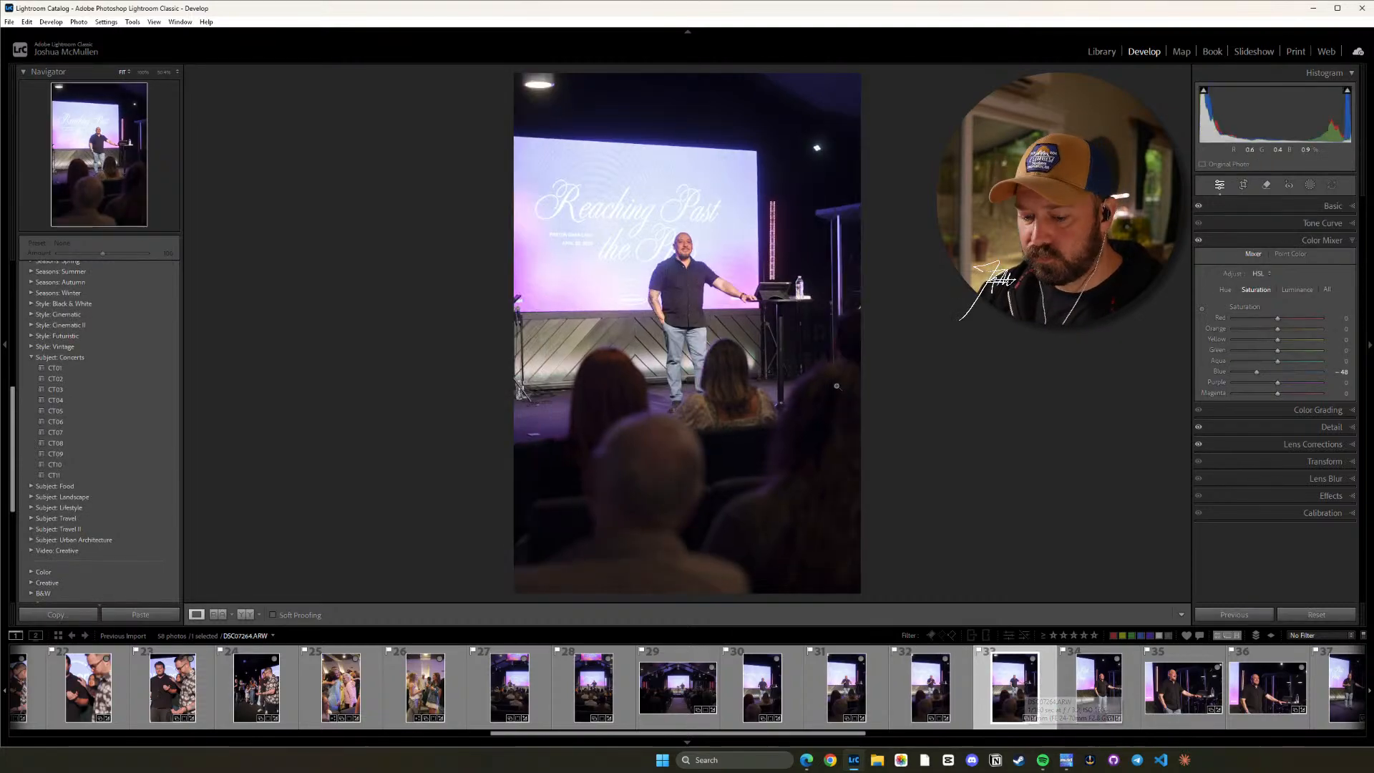
pyautogui.press('r')
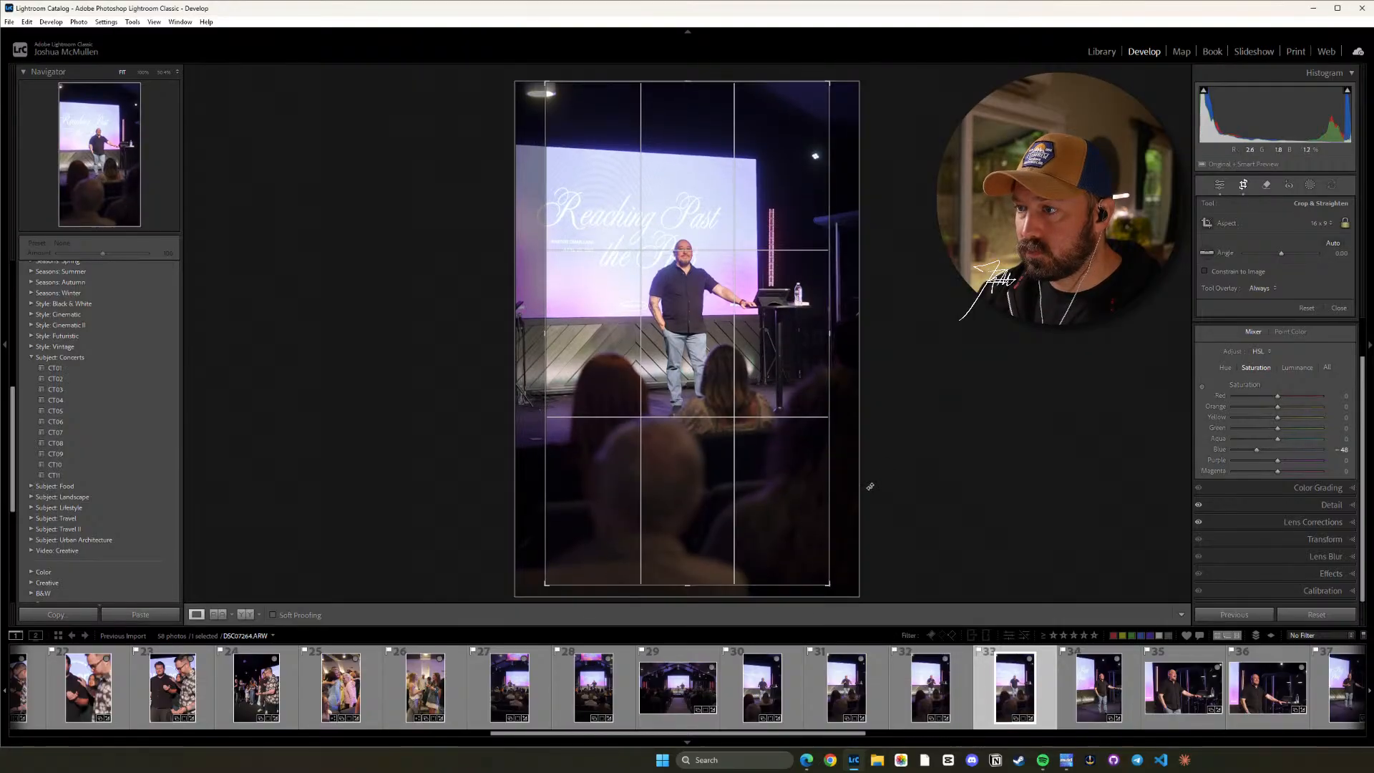
pyautogui.moveTo(892, 456); pyautogui.dragTo(893, 456)
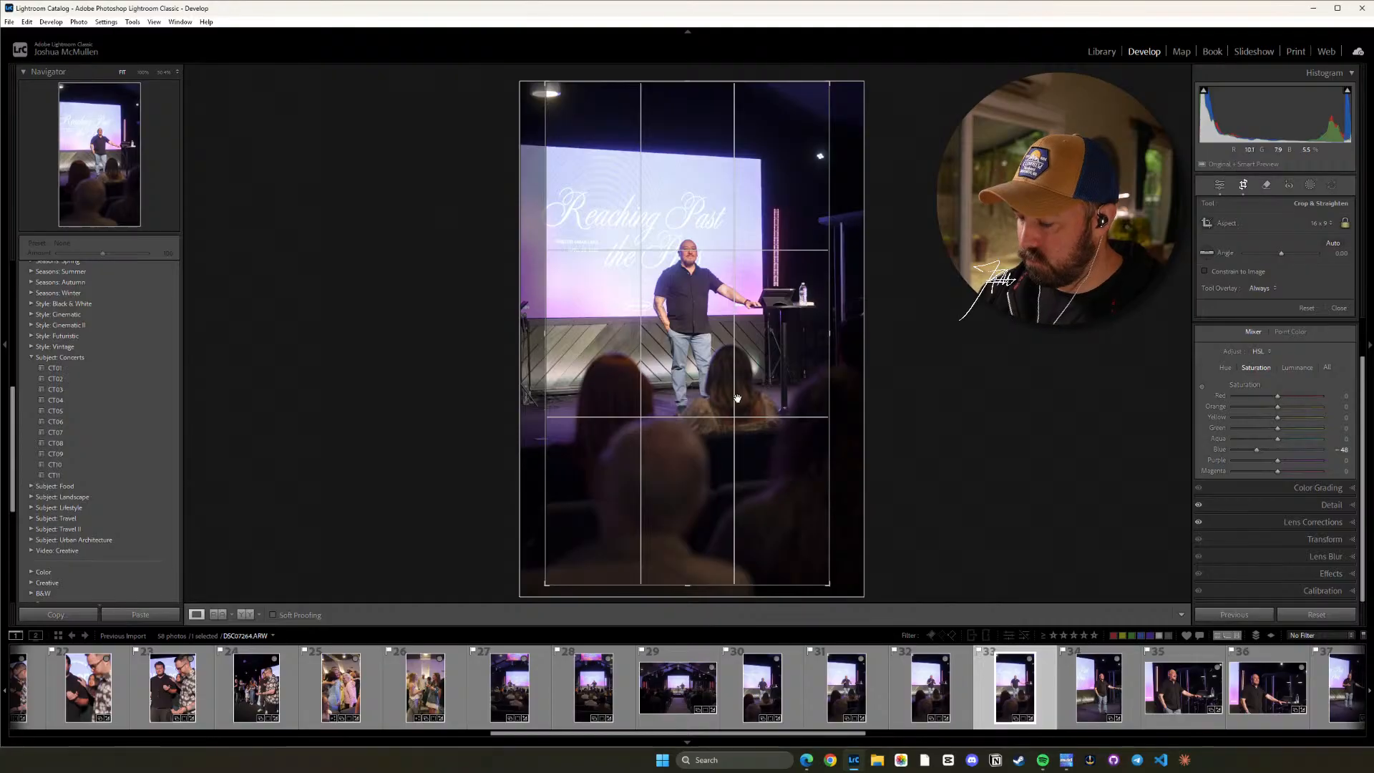
pyautogui.press('d')
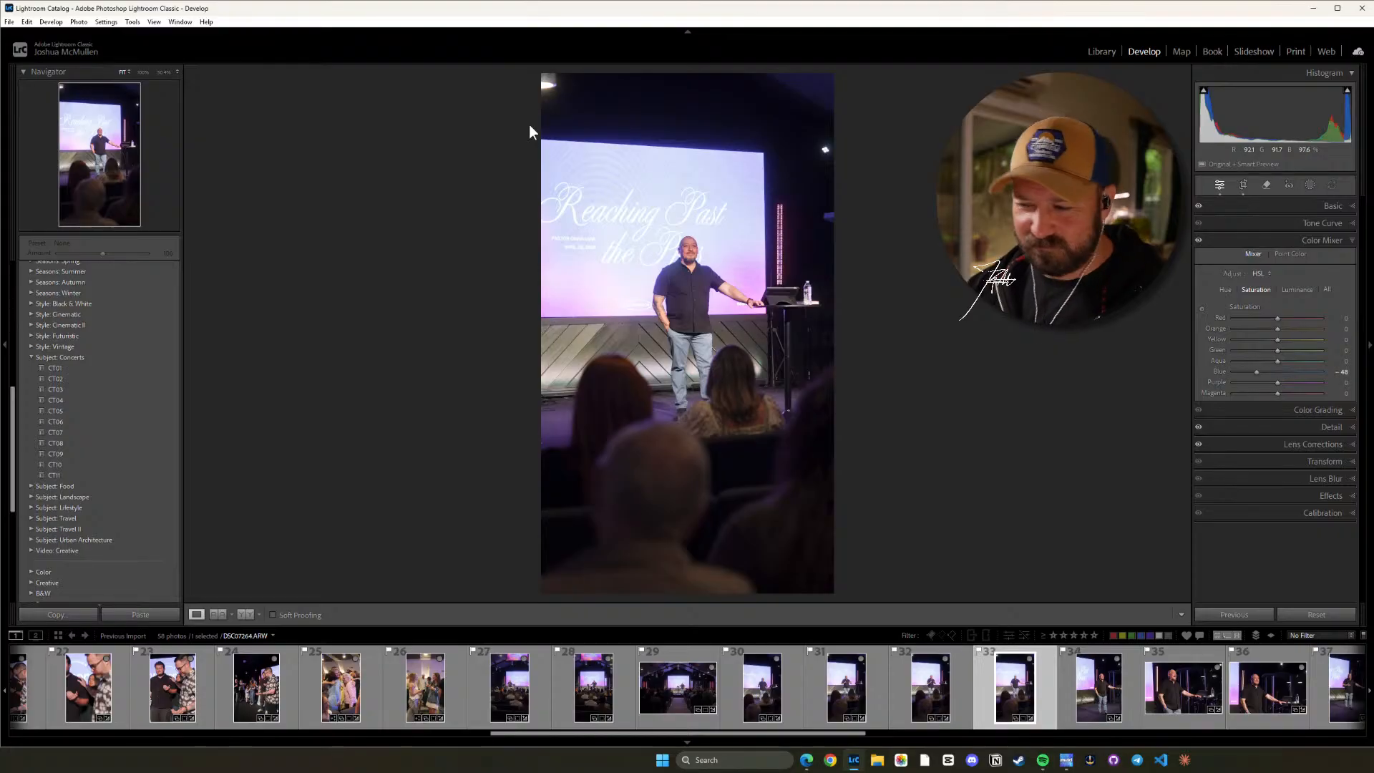
# Crop photo 34 to a vertical 16 x 9 ratio, trimming a little floor and shifting the image left to centre the speaker.
pyautogui.click(1088, 690)
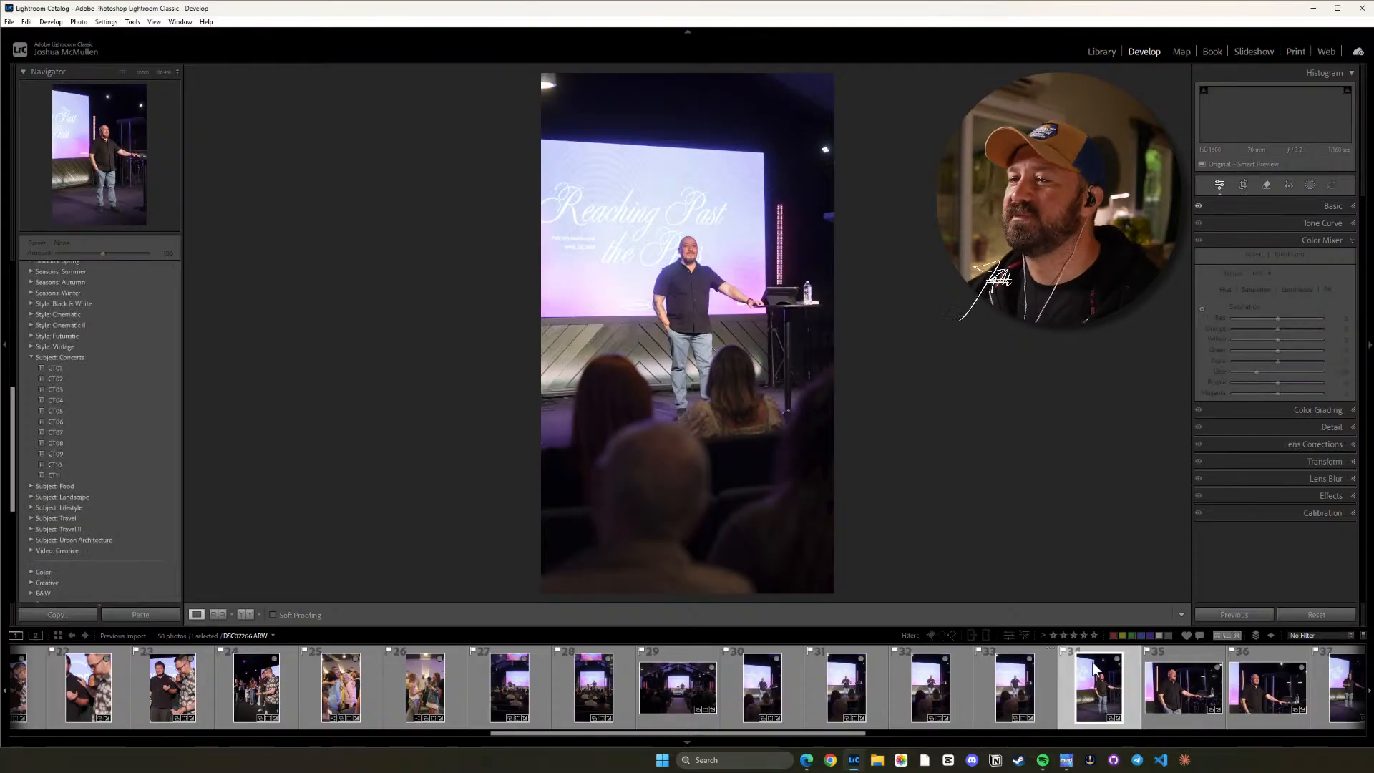
pyautogui.press('r')
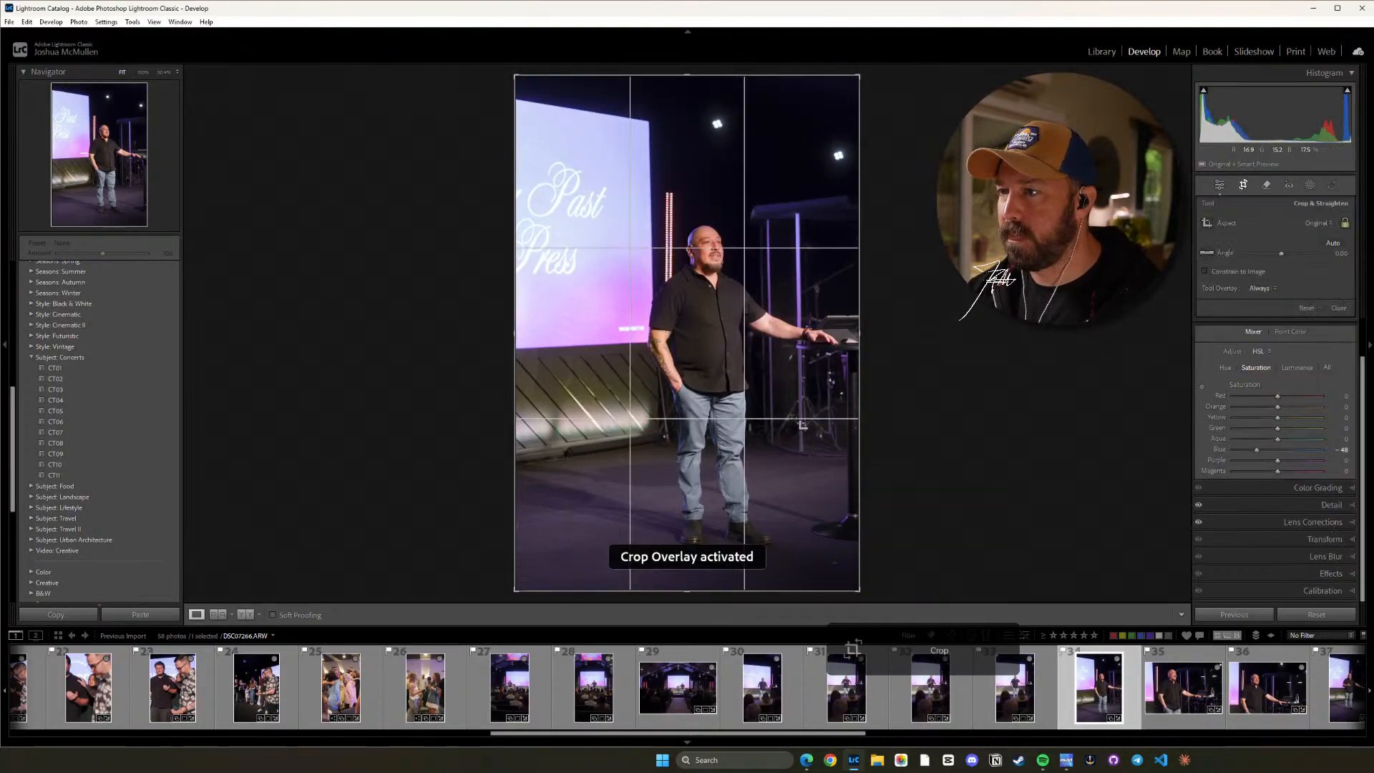
pyautogui.moveTo(697, 591); pyautogui.dragTo(698, 585)
pyautogui.hotkey('shift', 'a')
pyautogui.moveTo(747, 470); pyautogui.dragTo(715, 479)
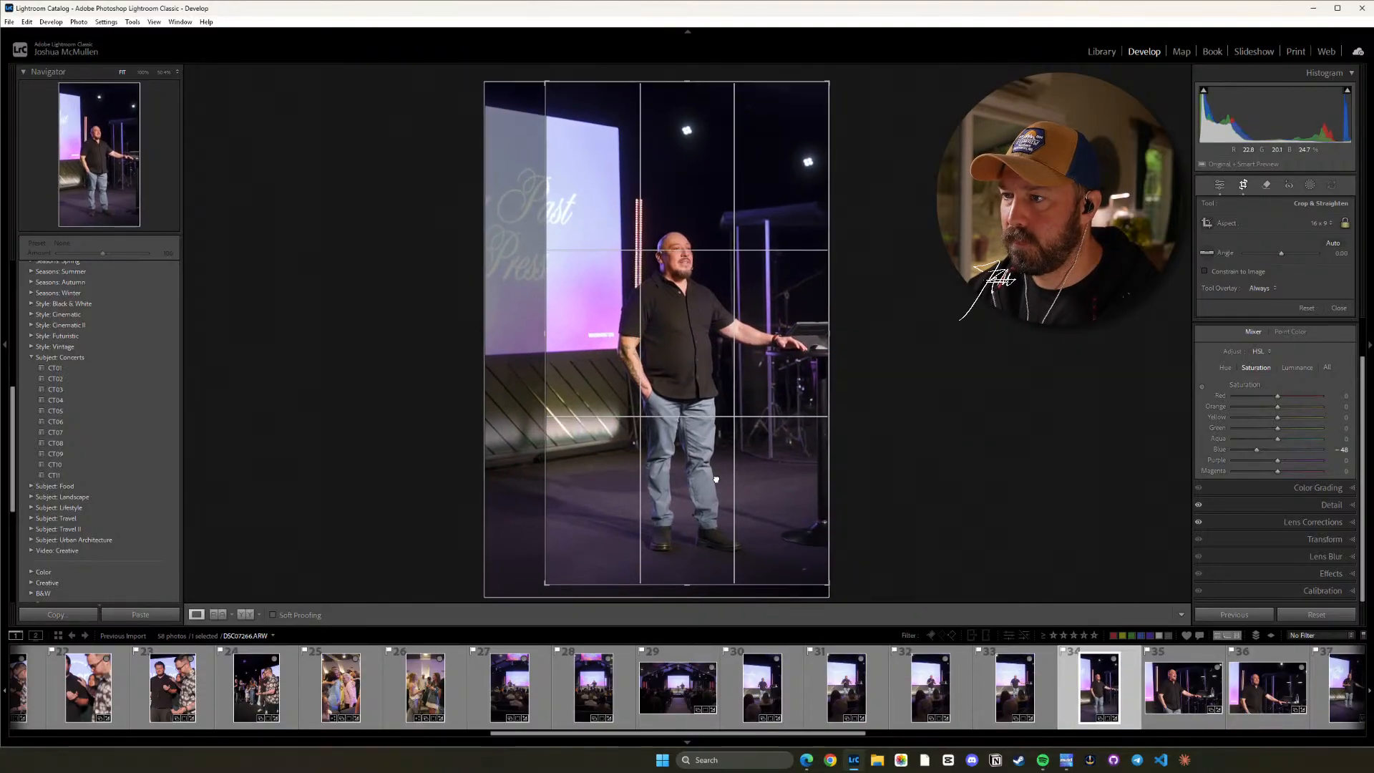
pyautogui.press('d')
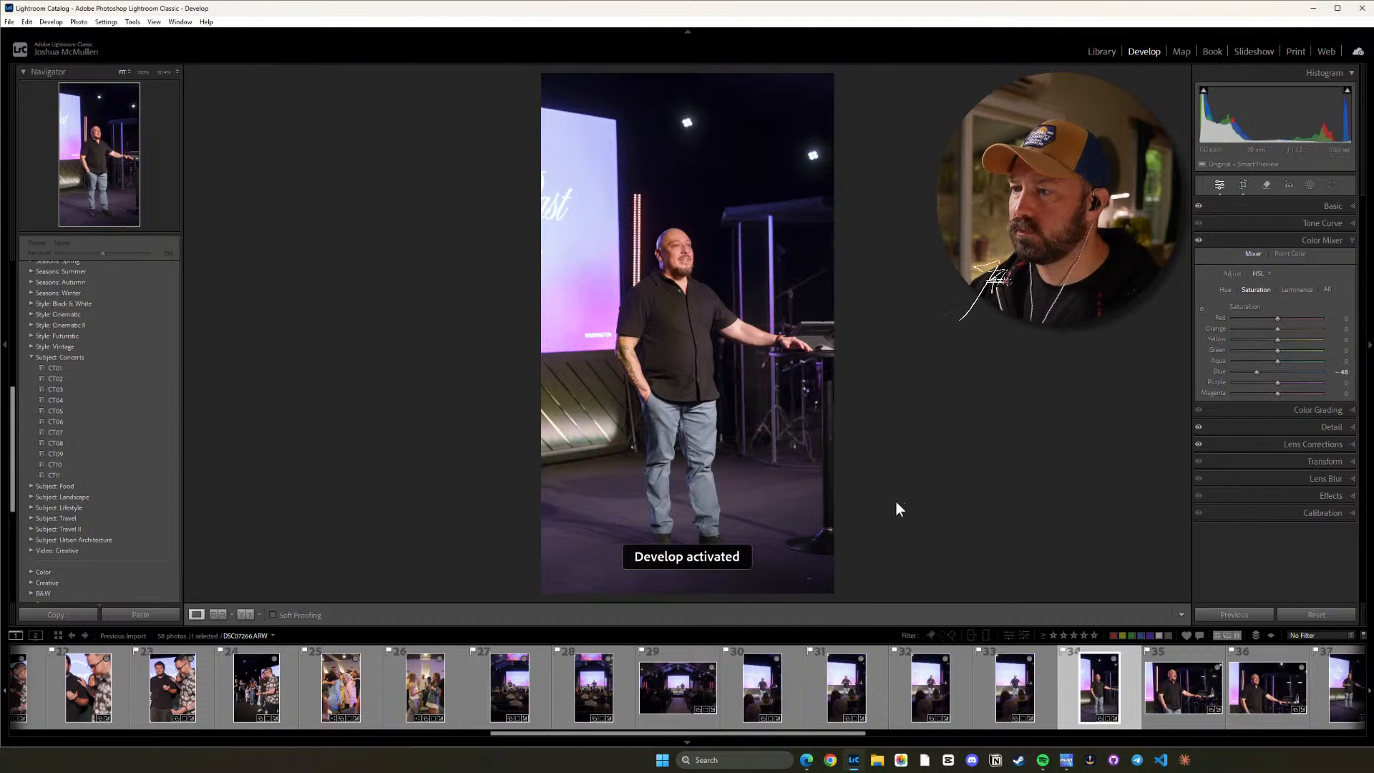
# Straighten the cropped photo 34 to a crop angle of about 0.17.
pyautogui.press('r')
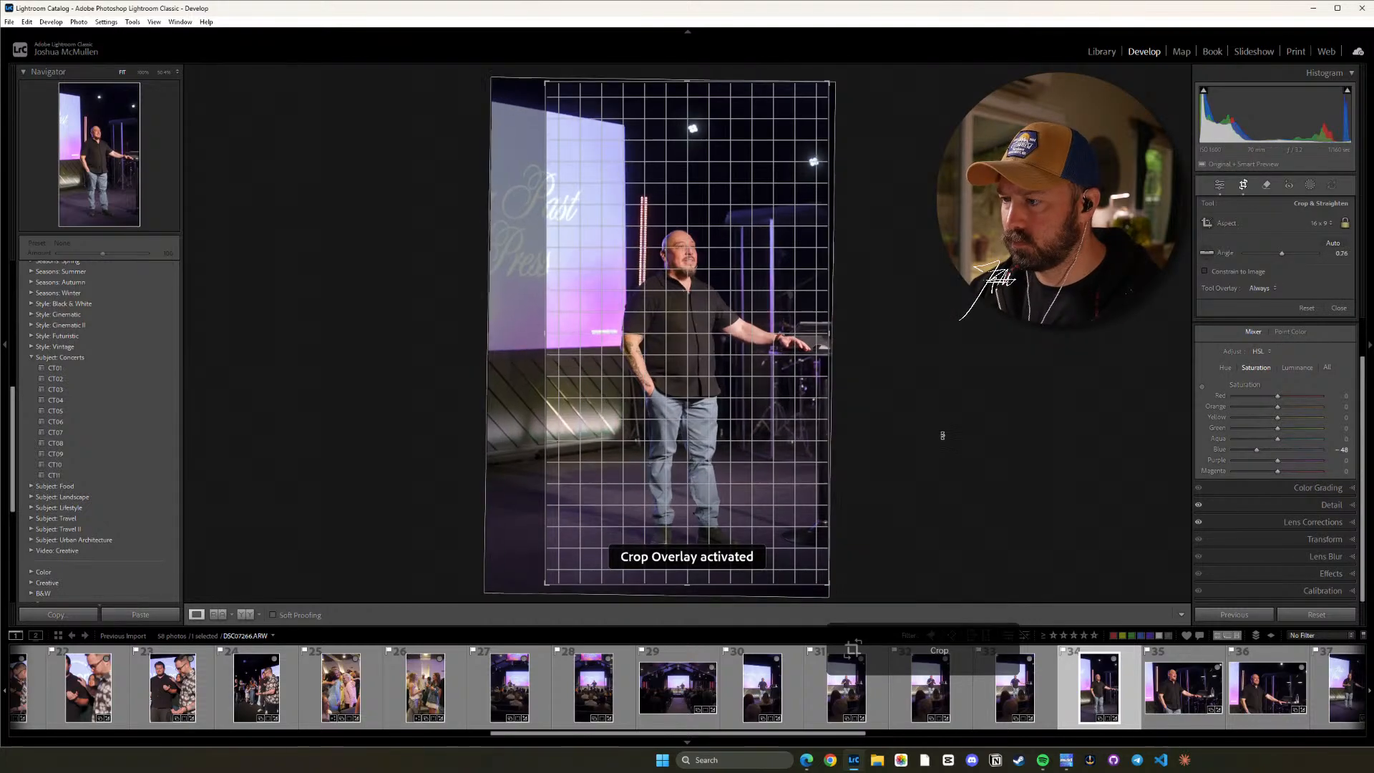
pyautogui.moveTo(941, 435); pyautogui.dragTo(941, 432)
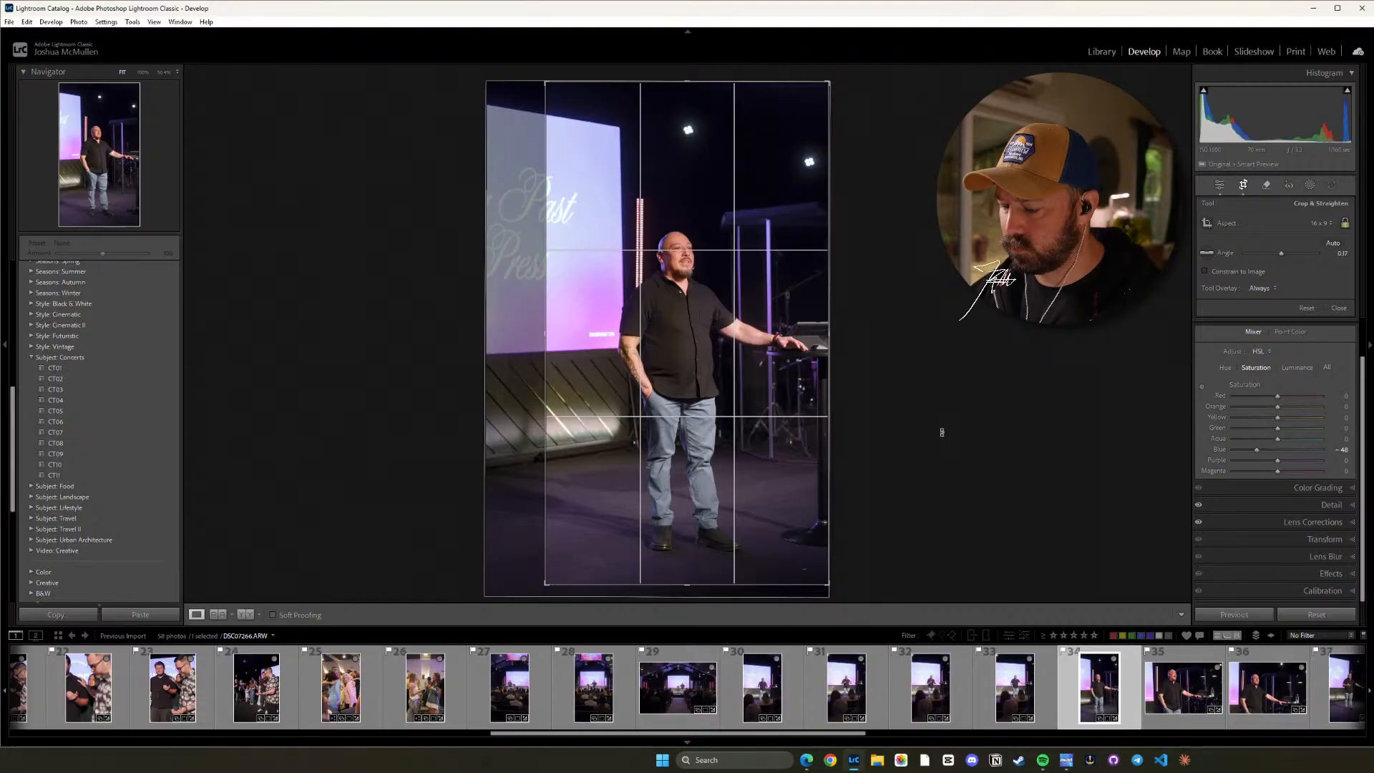
pyautogui.press('d')
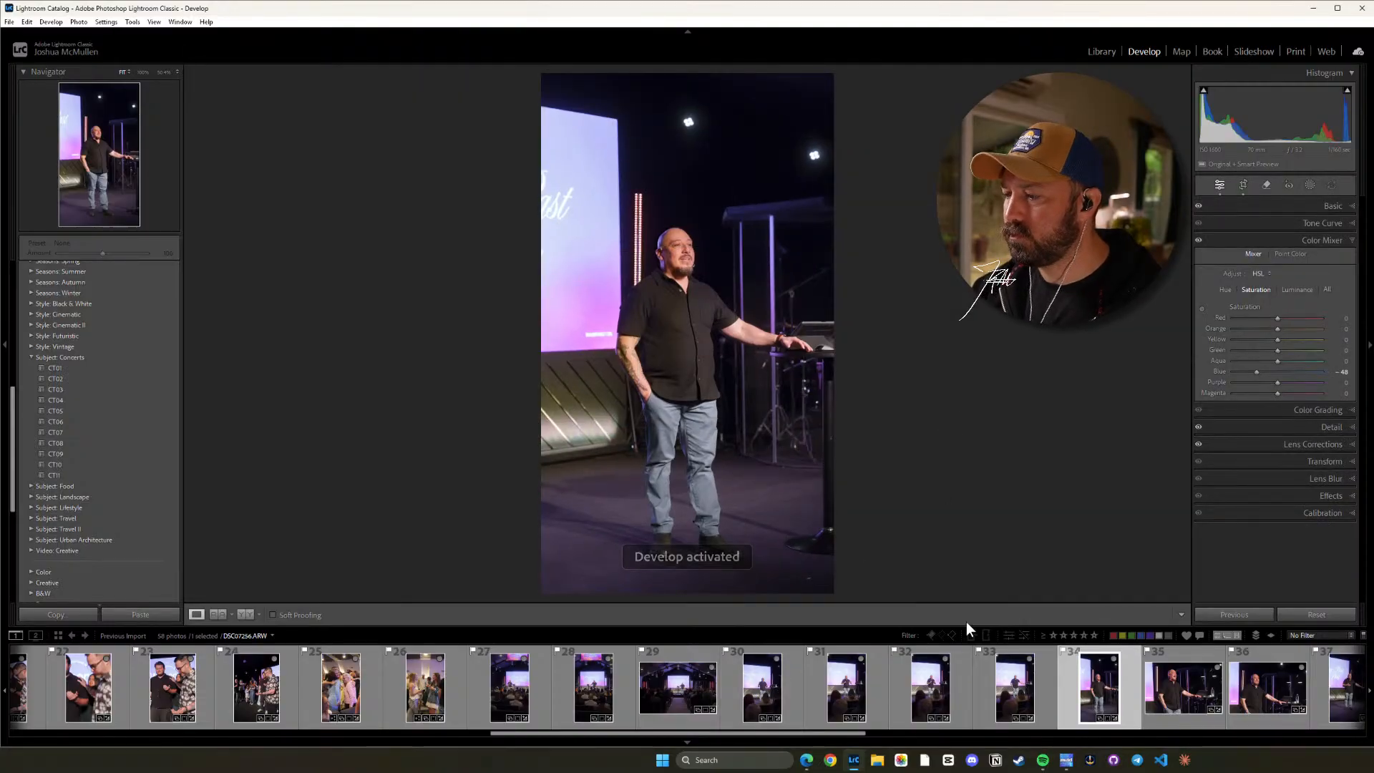
# Straighten photo 35 of the speaker by rotating it slightly clockwise within its original aspect ratio.
pyautogui.click(1191, 685)
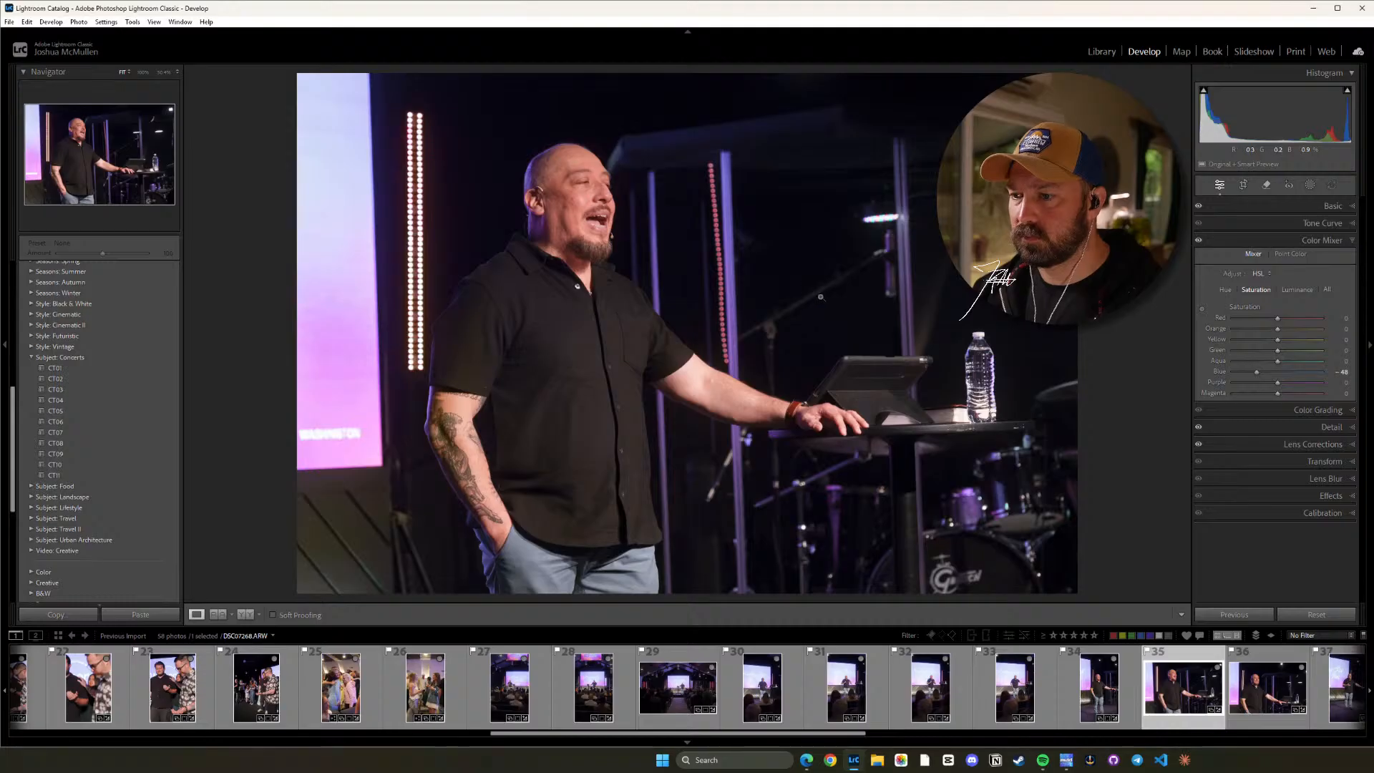
pyautogui.press('r')
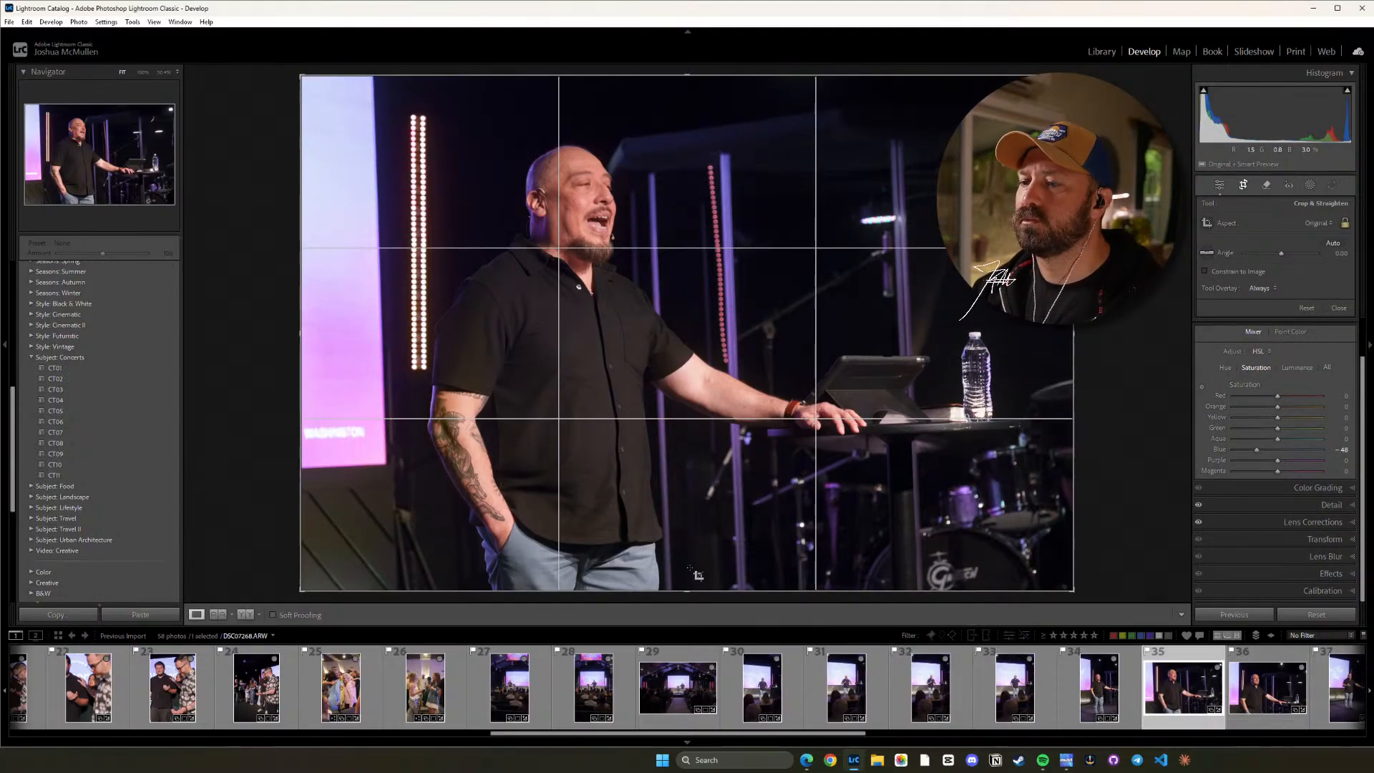
pyautogui.moveTo(1148, 418); pyautogui.dragTo(1151, 435)
pyautogui.press('r')
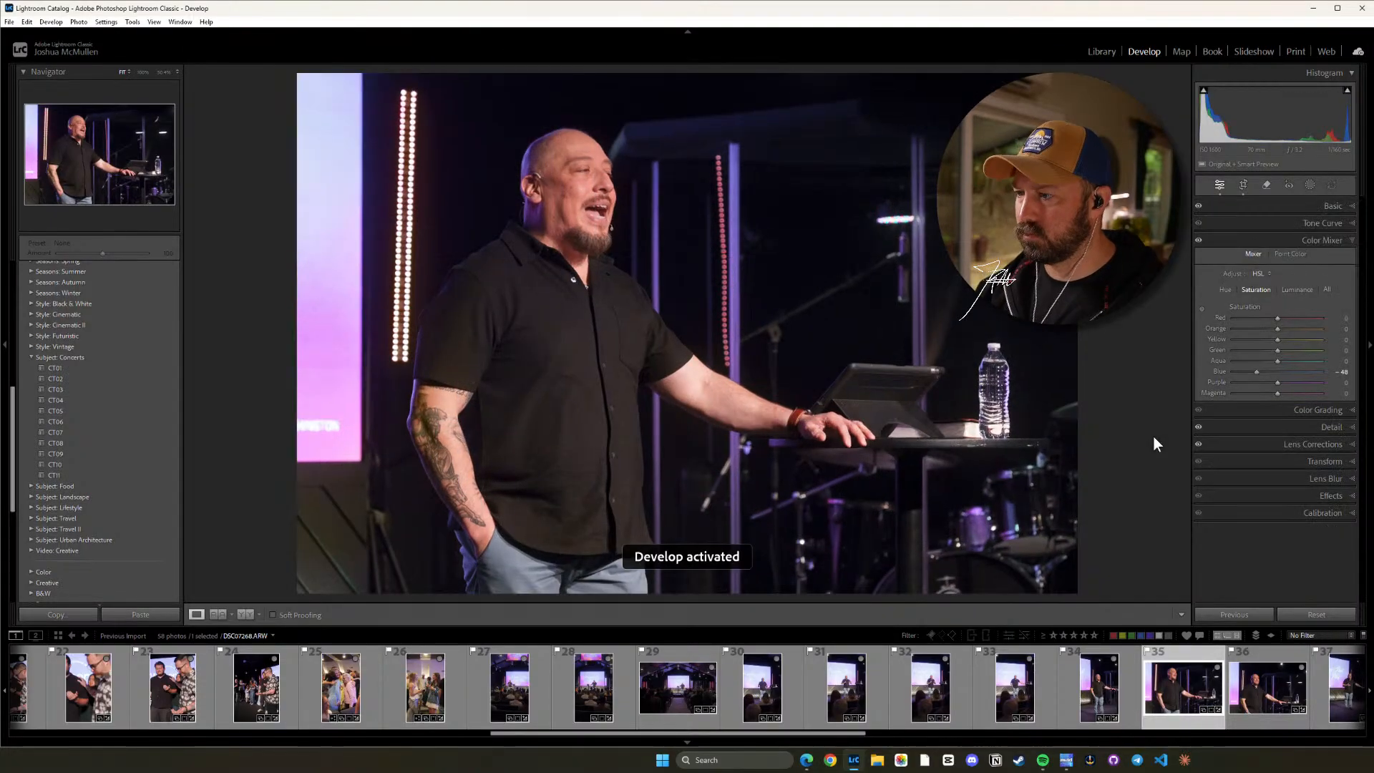
# Straighten photo 36 to a crop angle of about -0.44 within its original aspect ratio and check its lens corrections.
pyautogui.click(1267, 685)
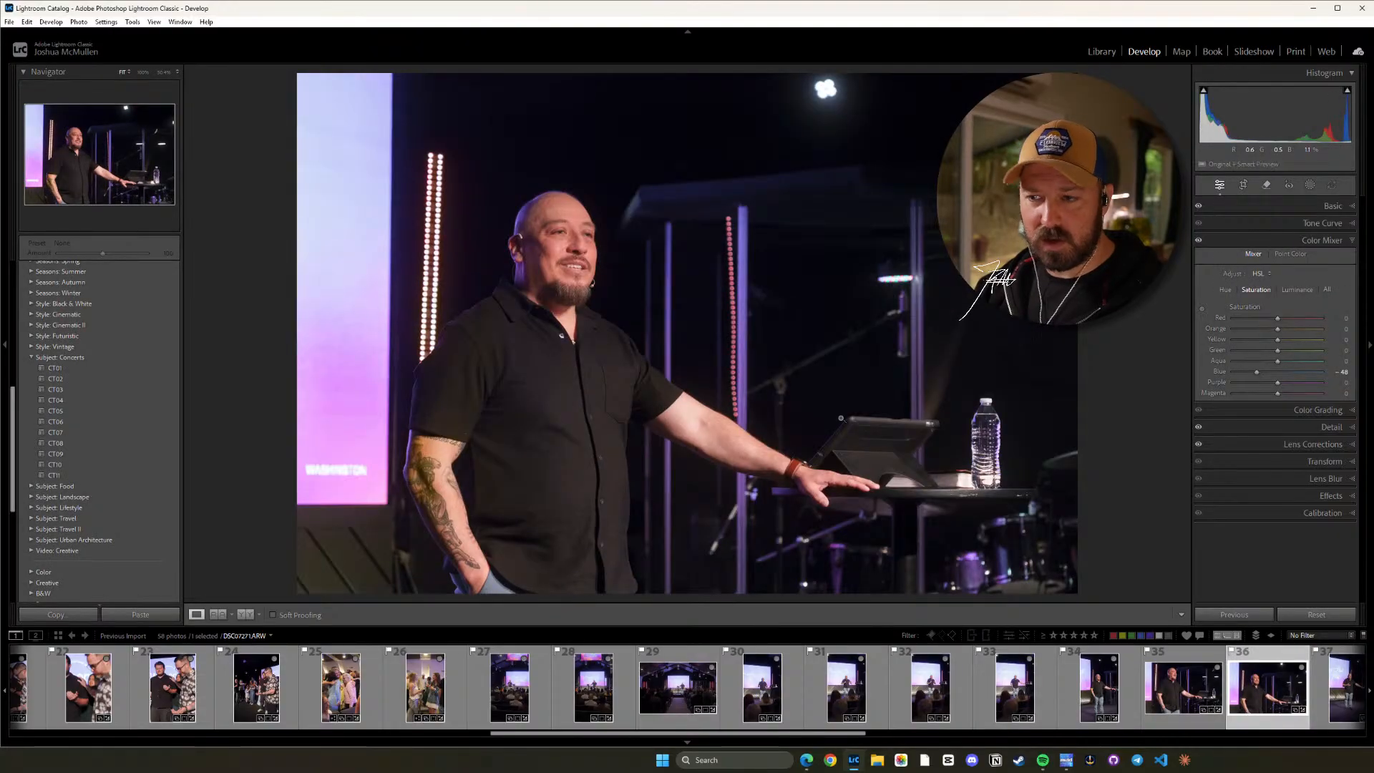
pyautogui.press('r')
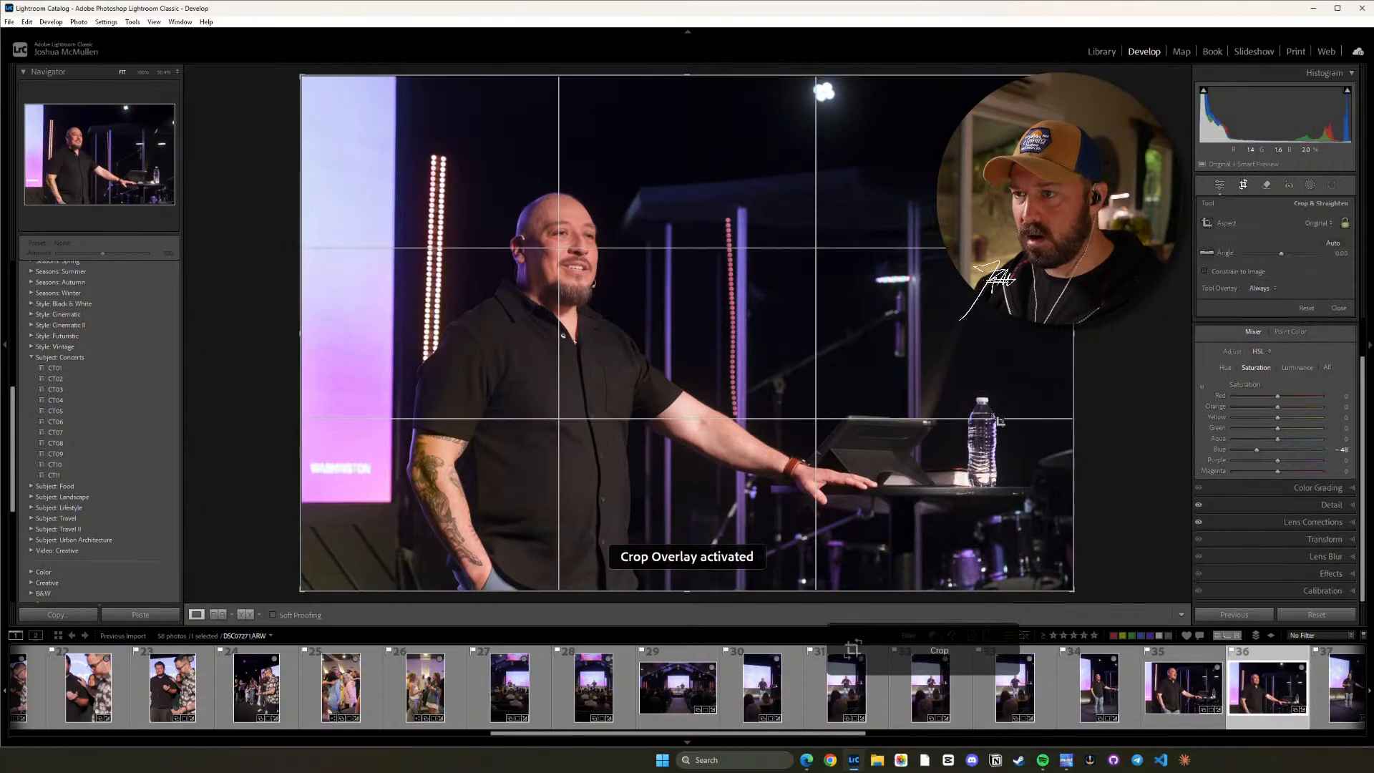
pyautogui.press('o')
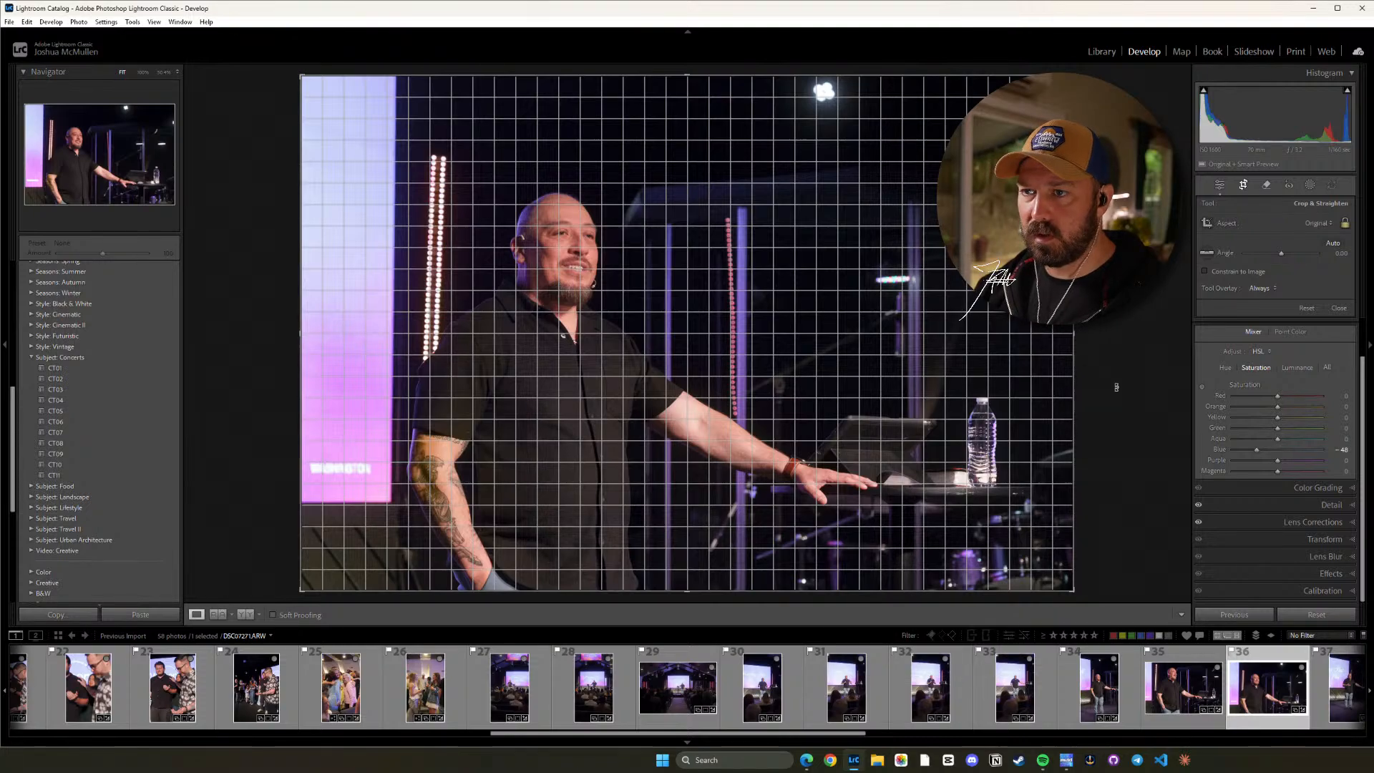
pyautogui.moveTo(1116, 387); pyautogui.dragTo(1118, 385)
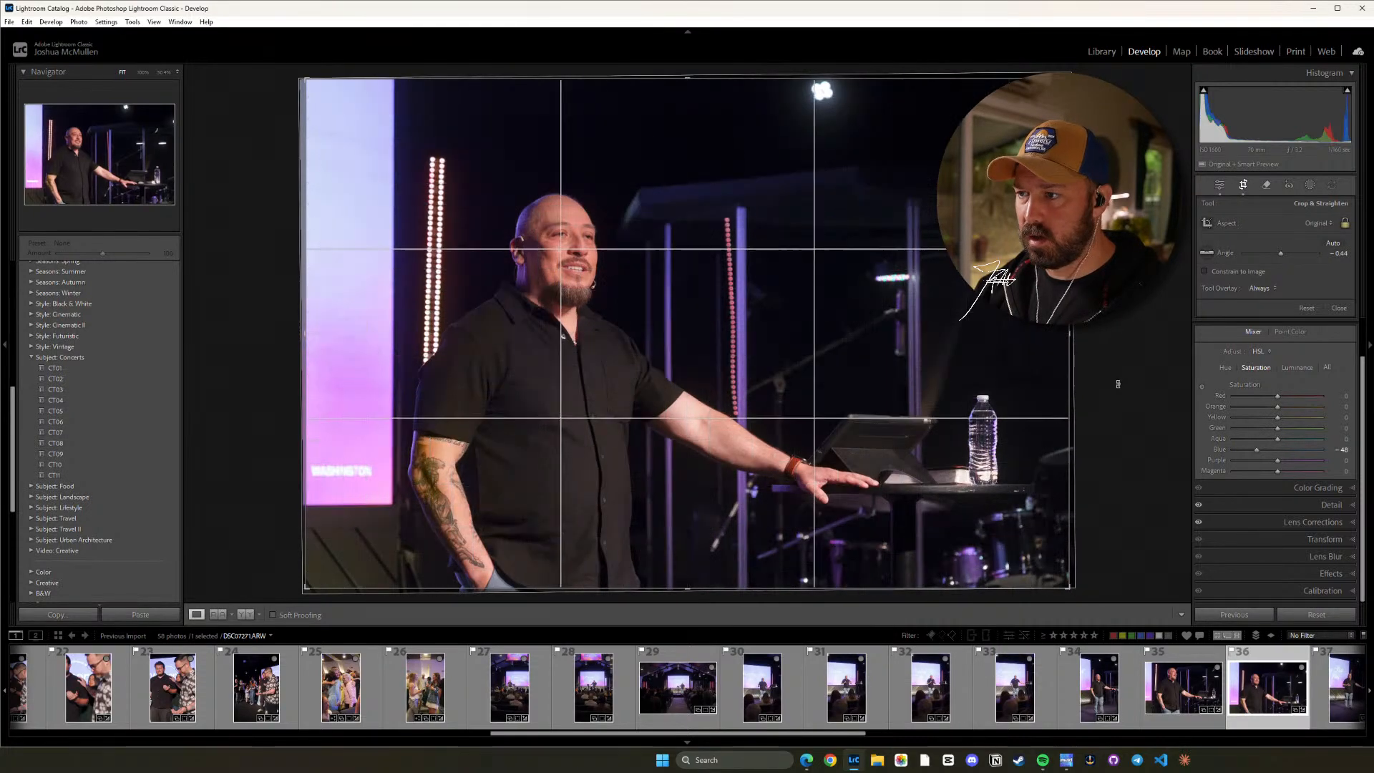
pyautogui.press('d')
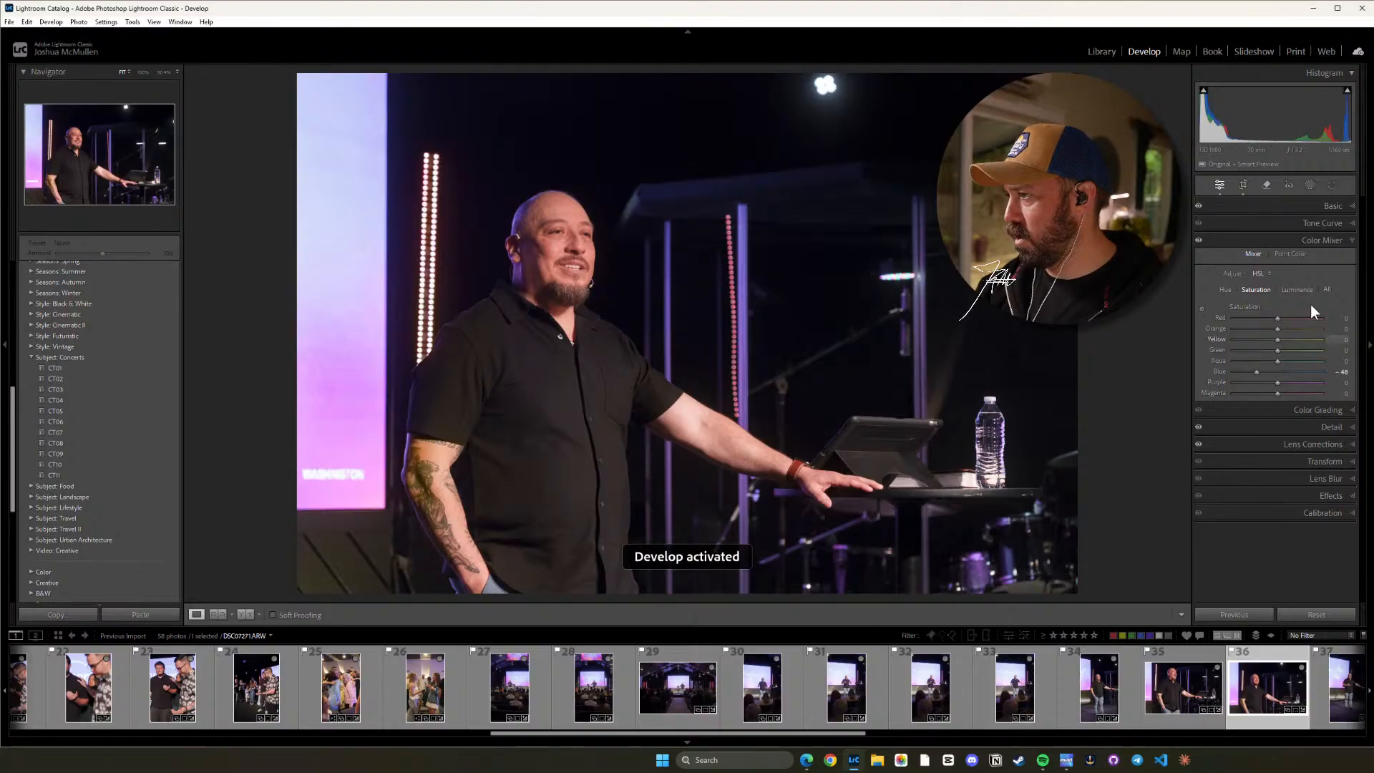
pyautogui.click(1348, 445)
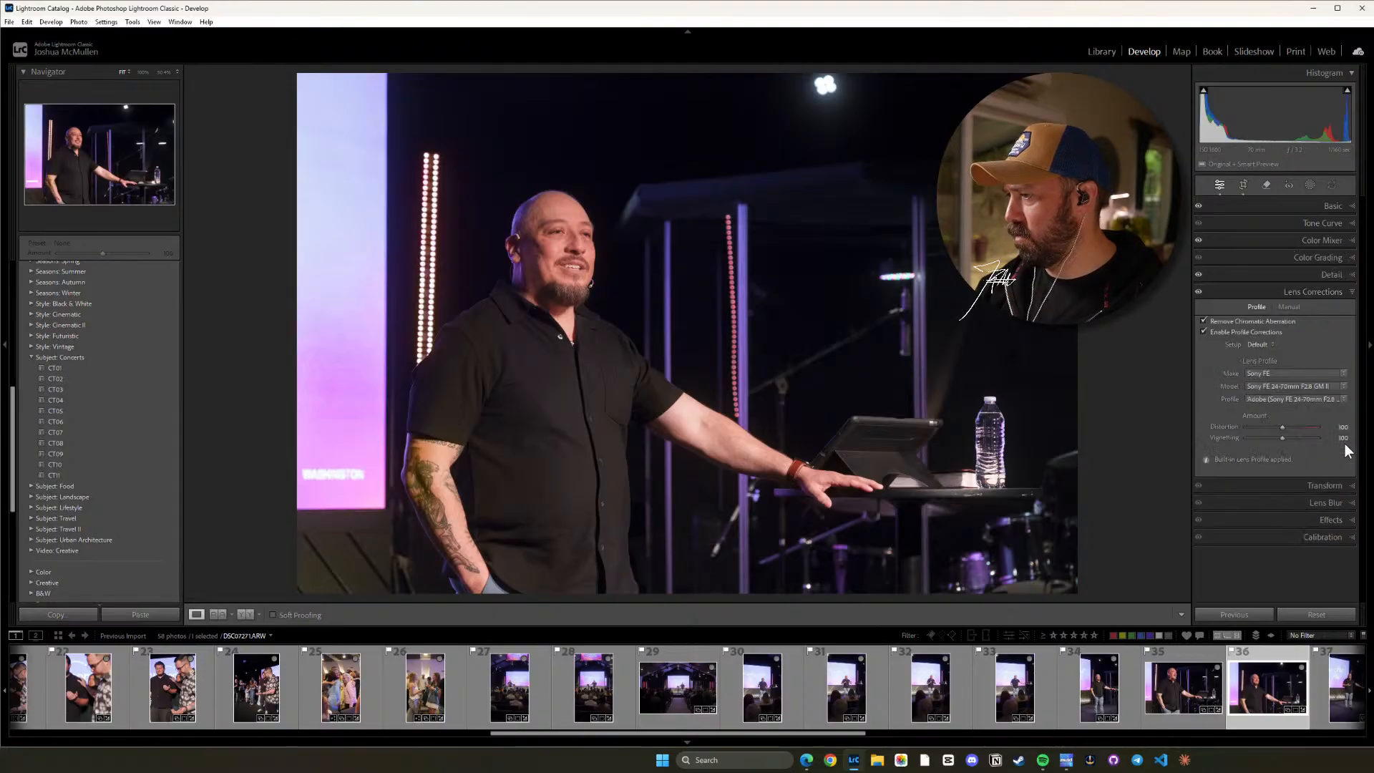
pyautogui.click(1352, 297)
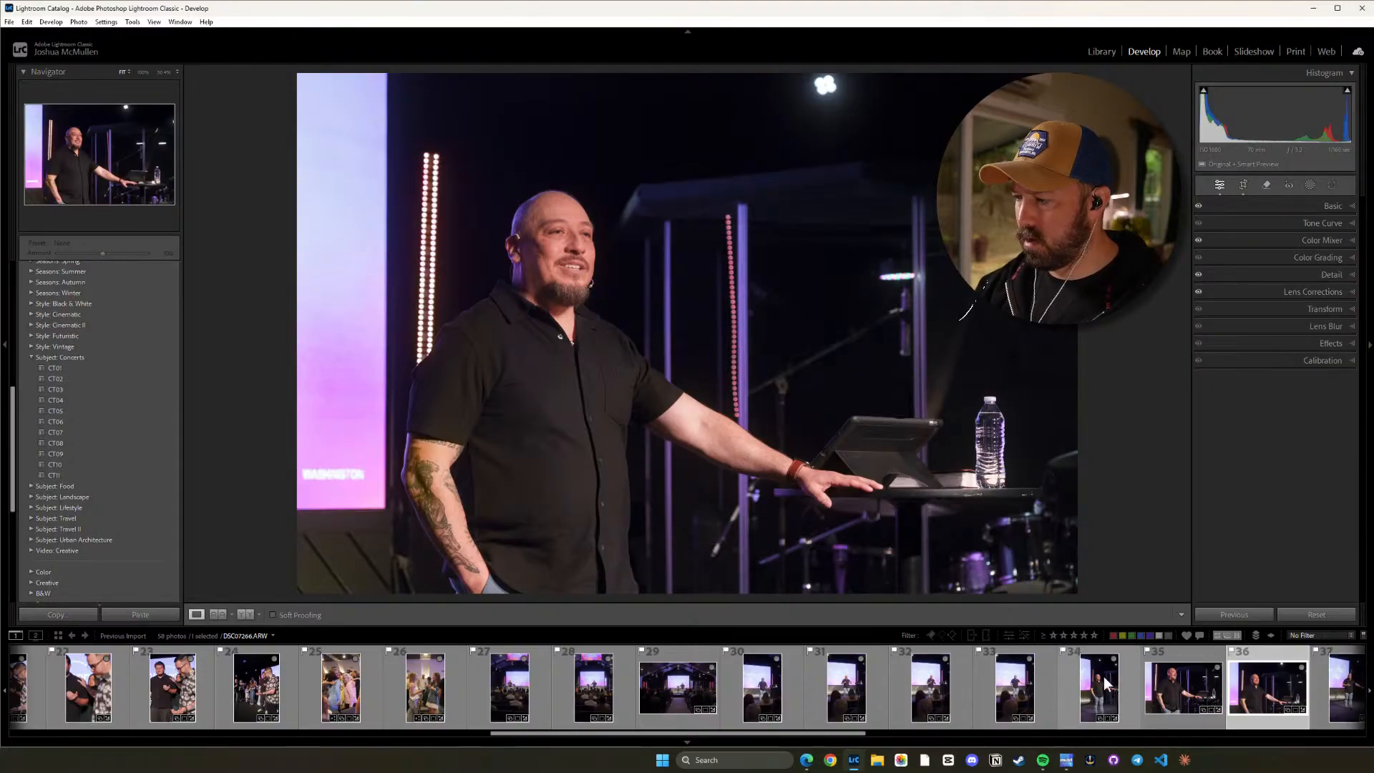
# Straighten photo 37 to a crop angle of about -2.40 and crop it slightly tighter, trimming floor below the speaker.
pyautogui.scroll(-5, 844, 731)
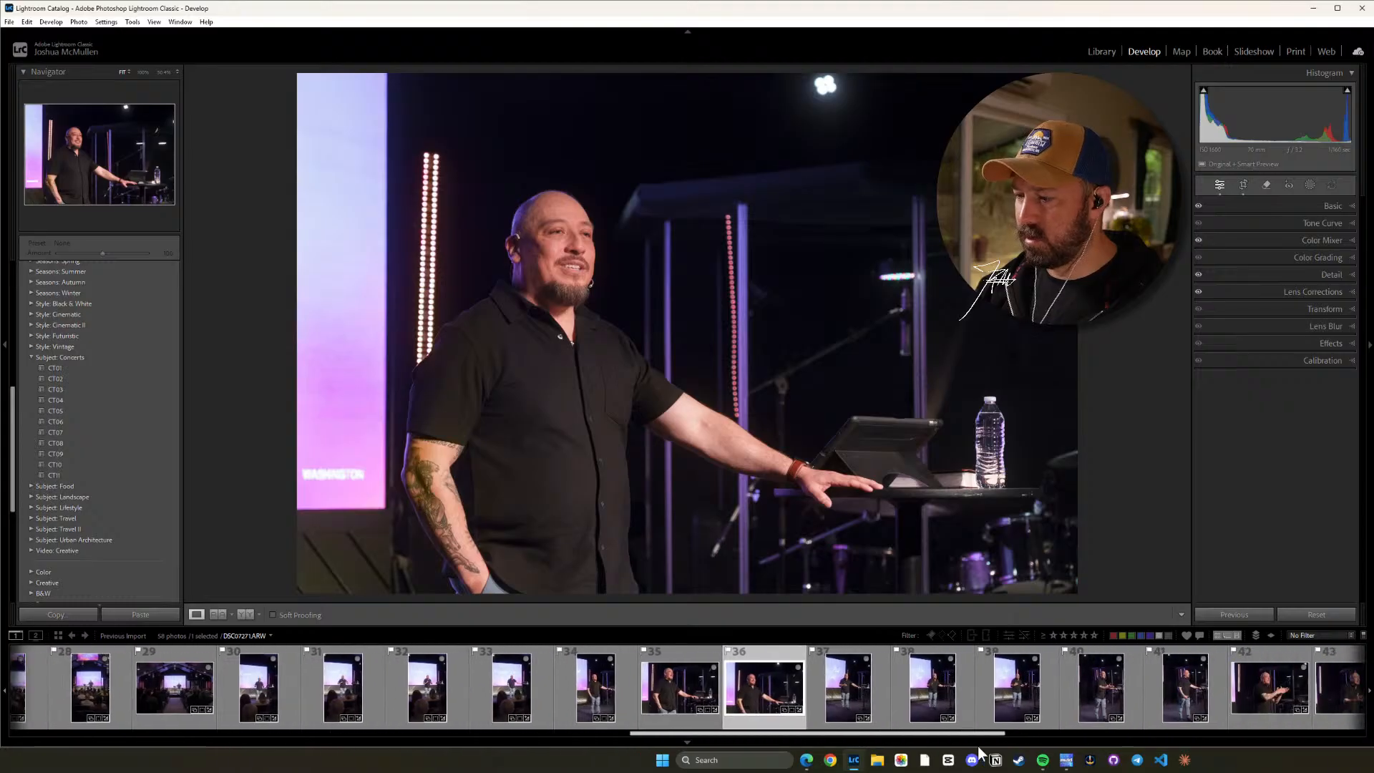
pyautogui.click(386, 689)
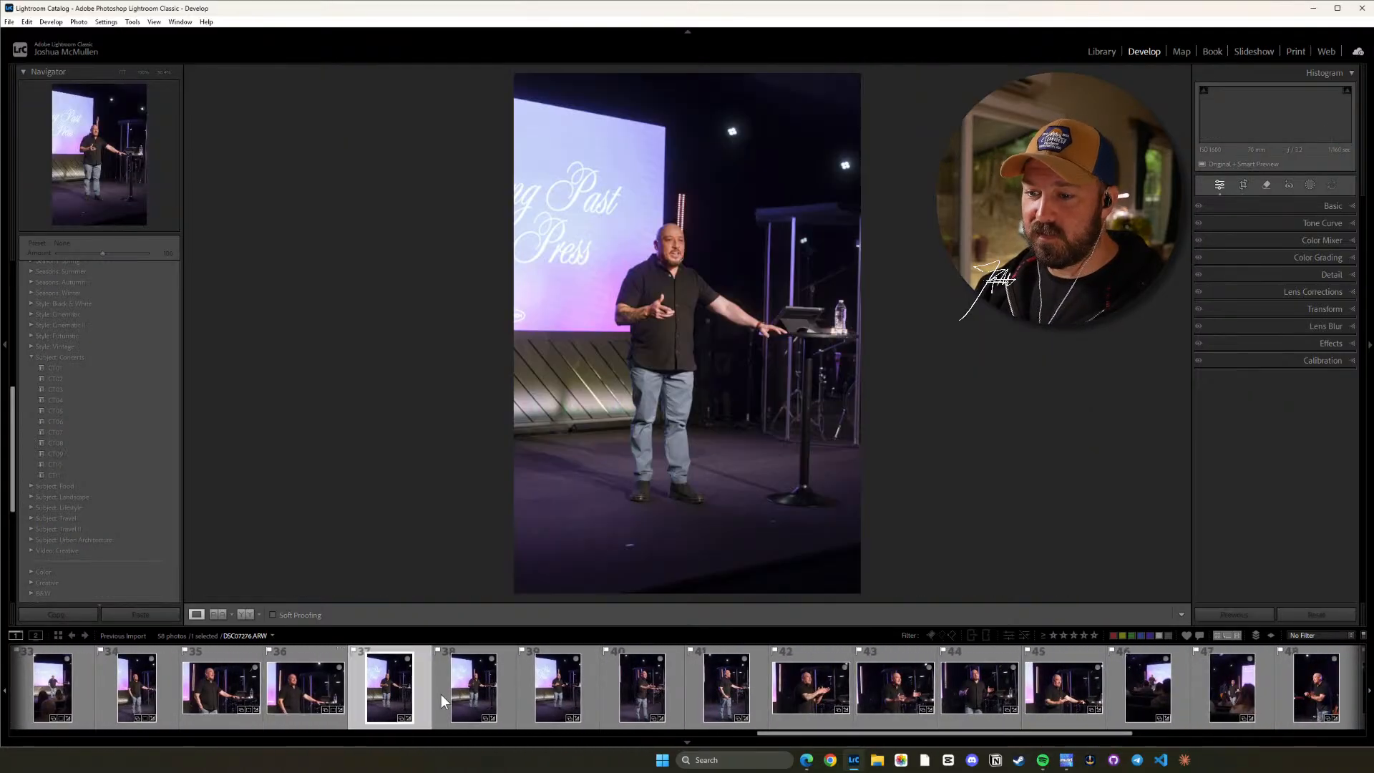
pyautogui.press('r')
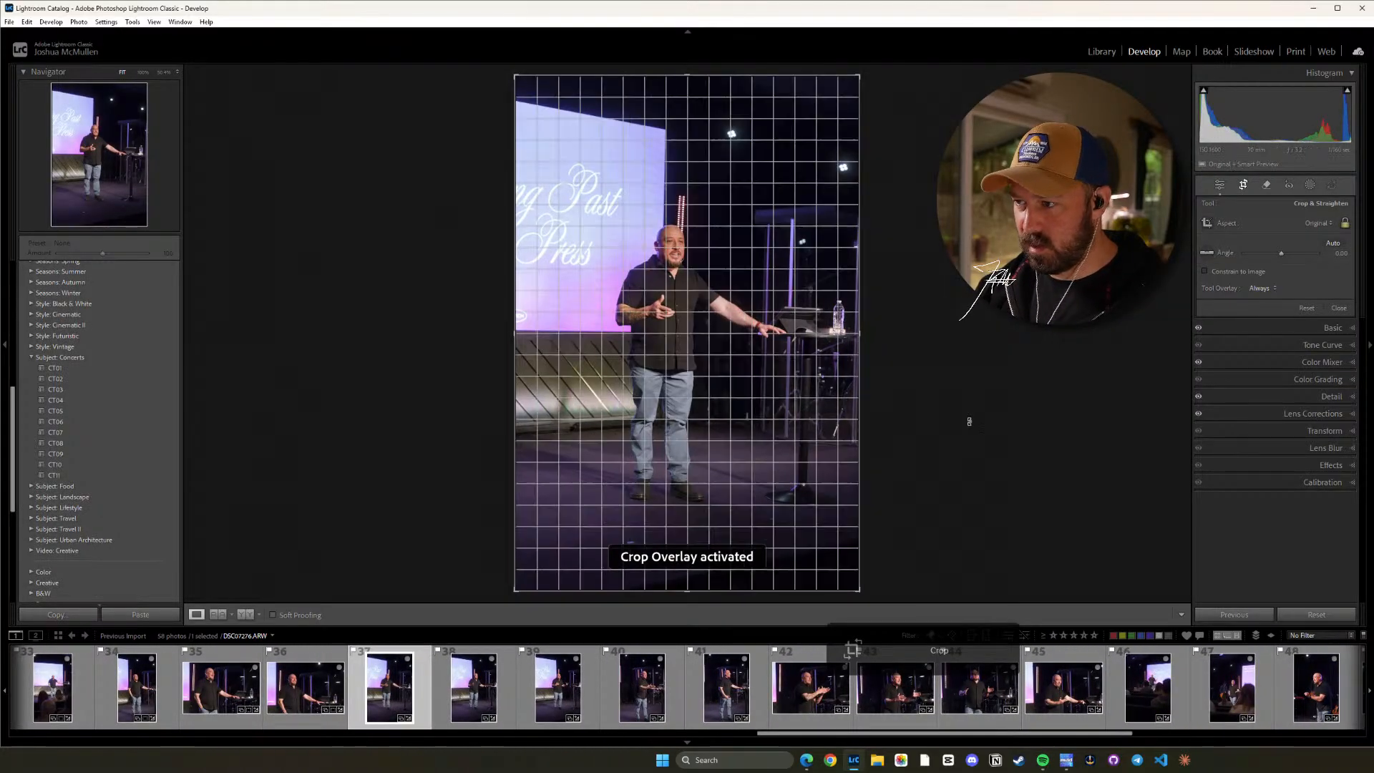
pyautogui.moveTo(968, 422); pyautogui.dragTo(972, 408)
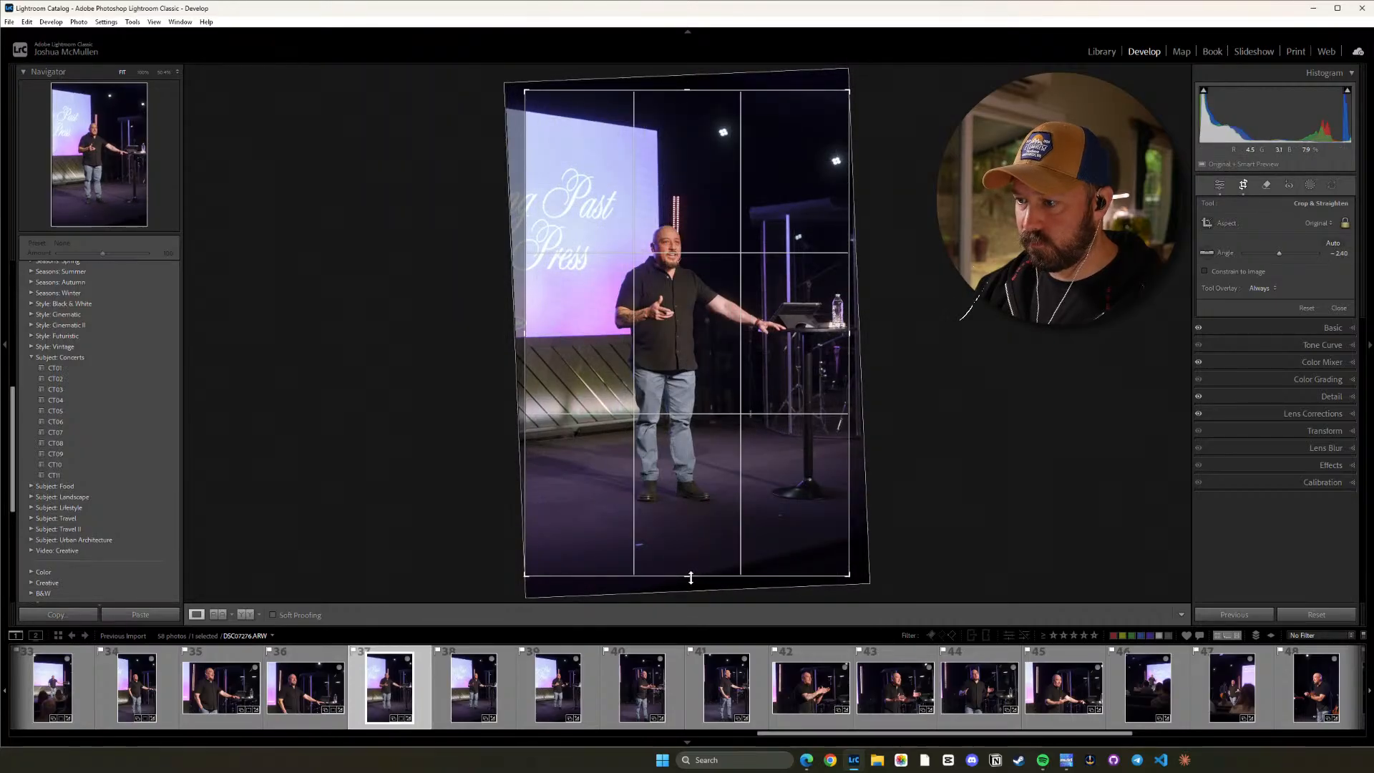
pyautogui.moveTo(689, 576); pyautogui.dragTo(690, 563)
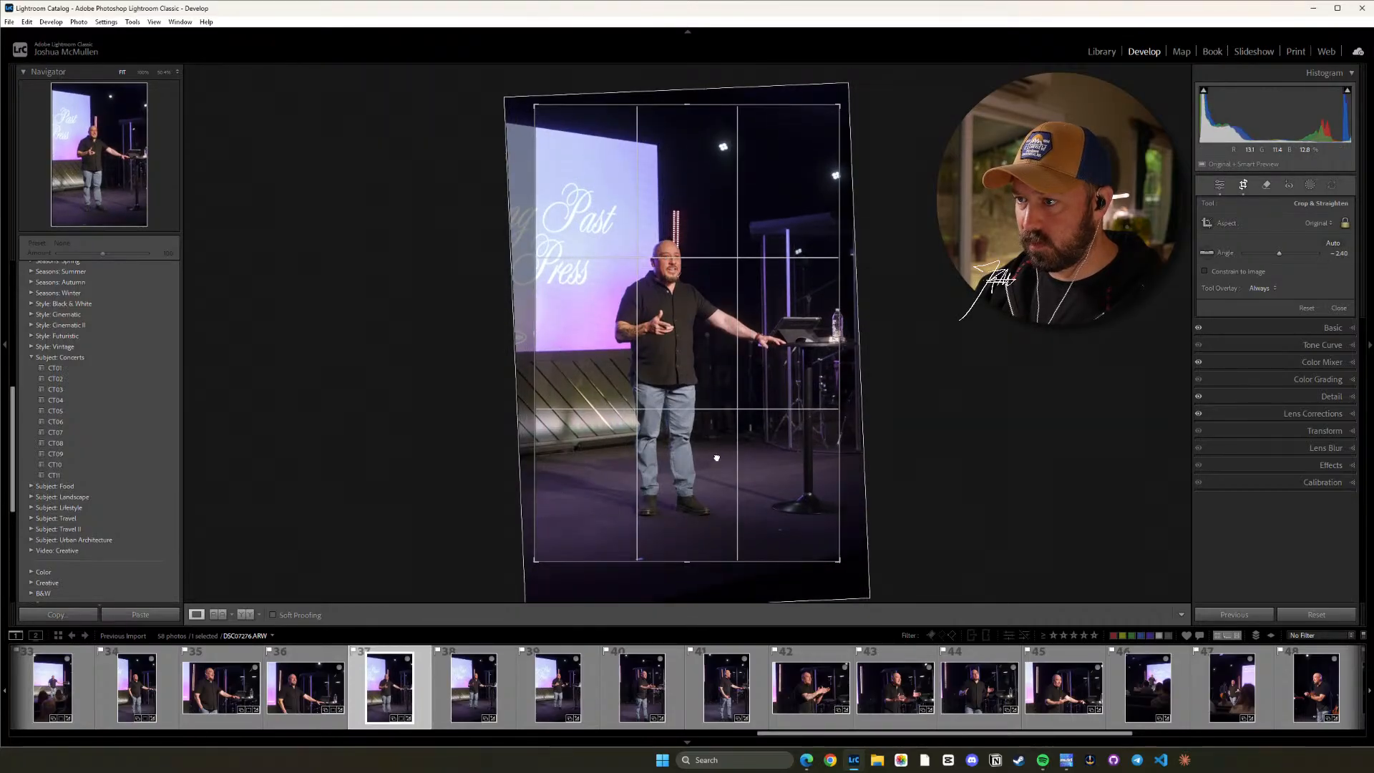
pyautogui.press('d')
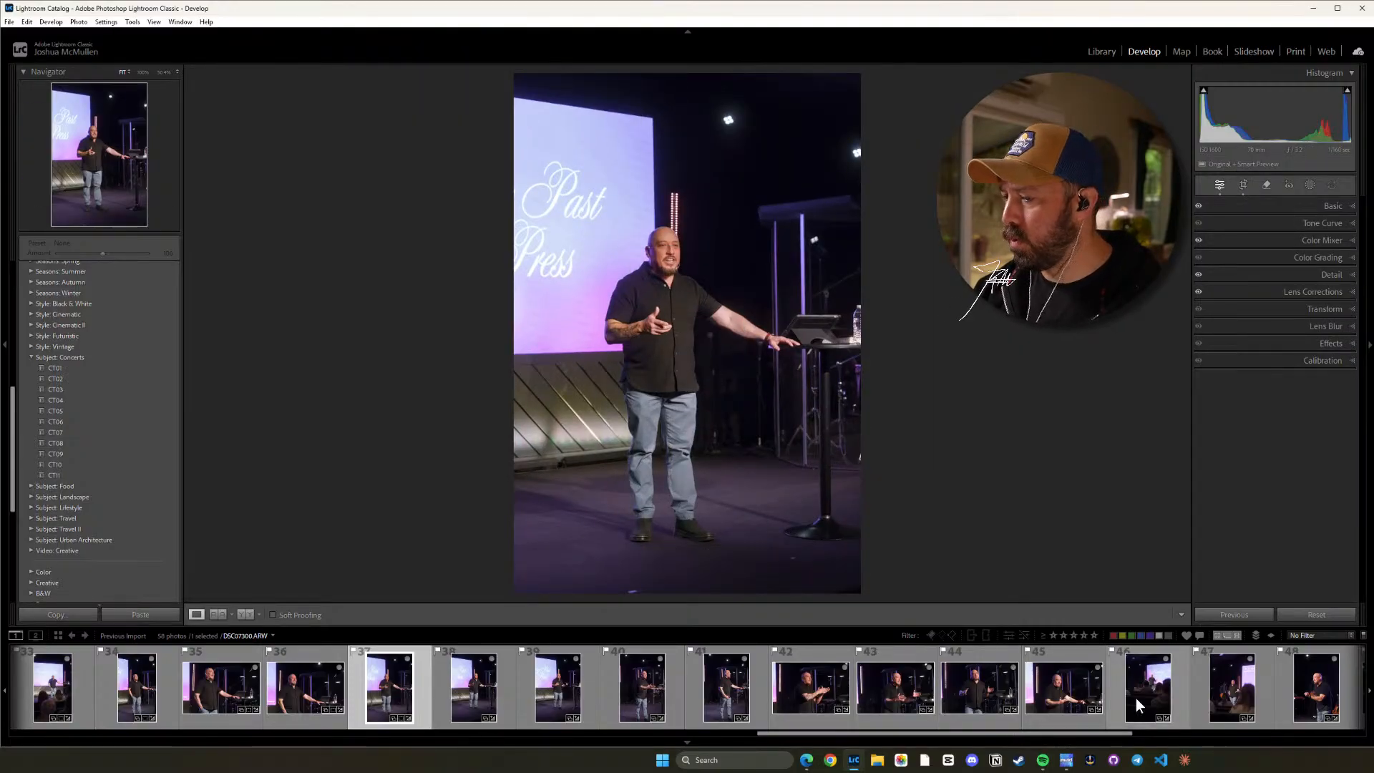
# Crop photo 38 to a vertical 16 x 9 ratio, straighten it to about 0.27 and trim a little floor.
pyautogui.click(505, 709)
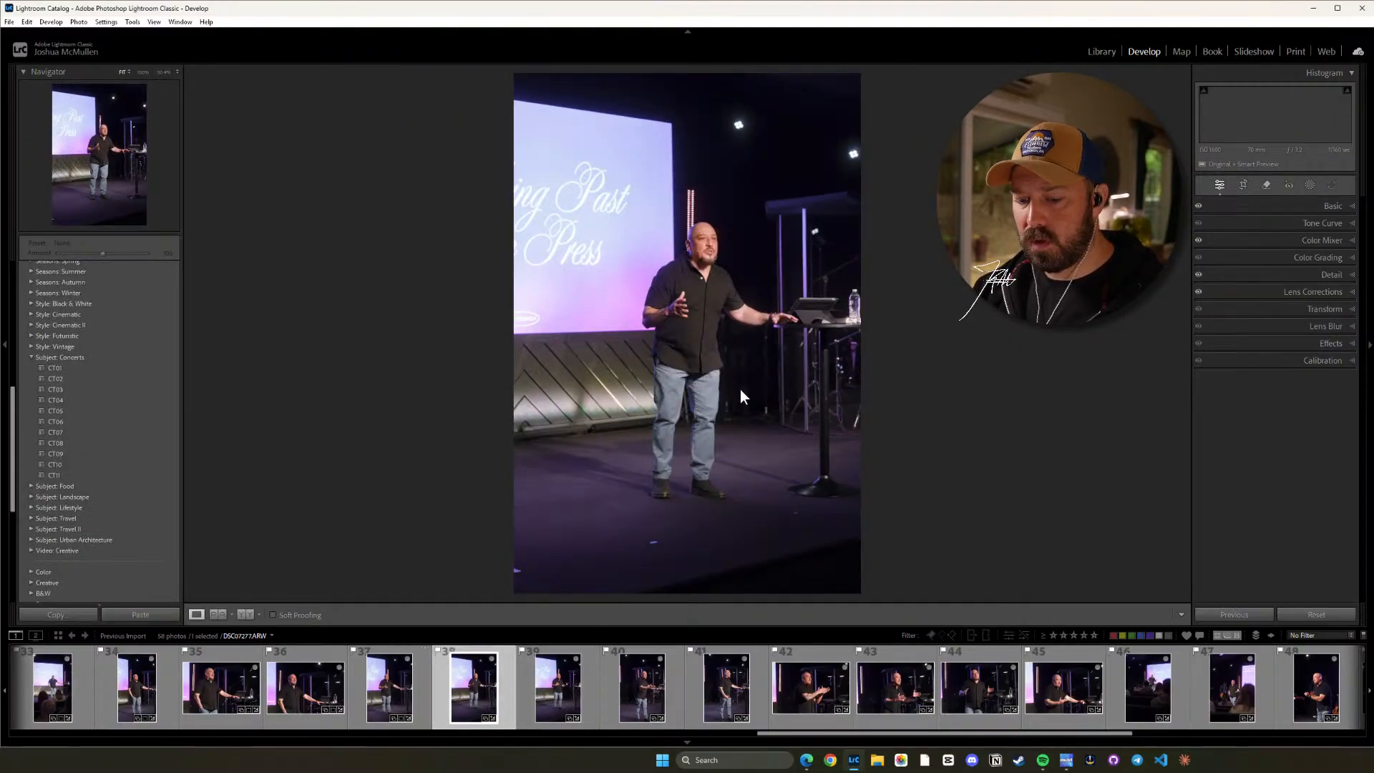
pyautogui.press('r')
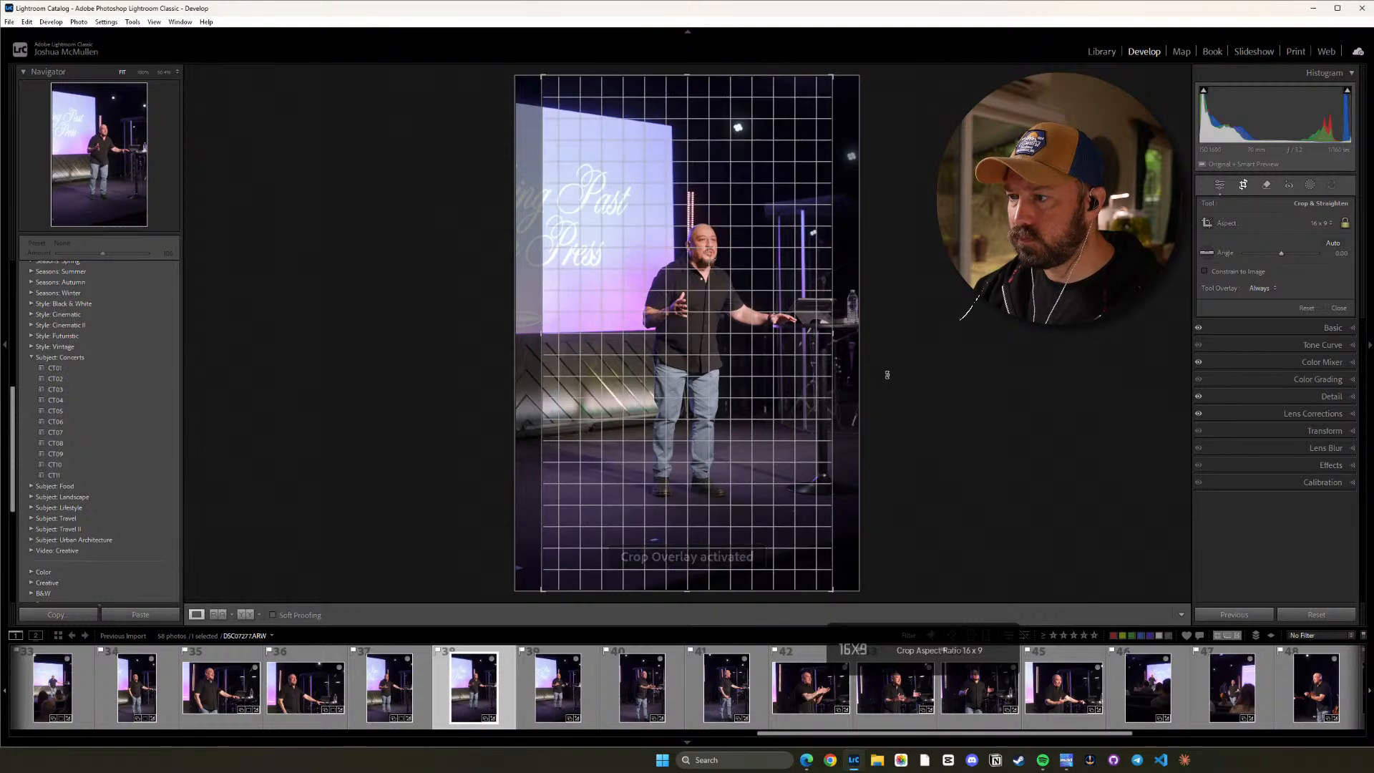
pyautogui.moveTo(976, 328); pyautogui.dragTo(981, 329)
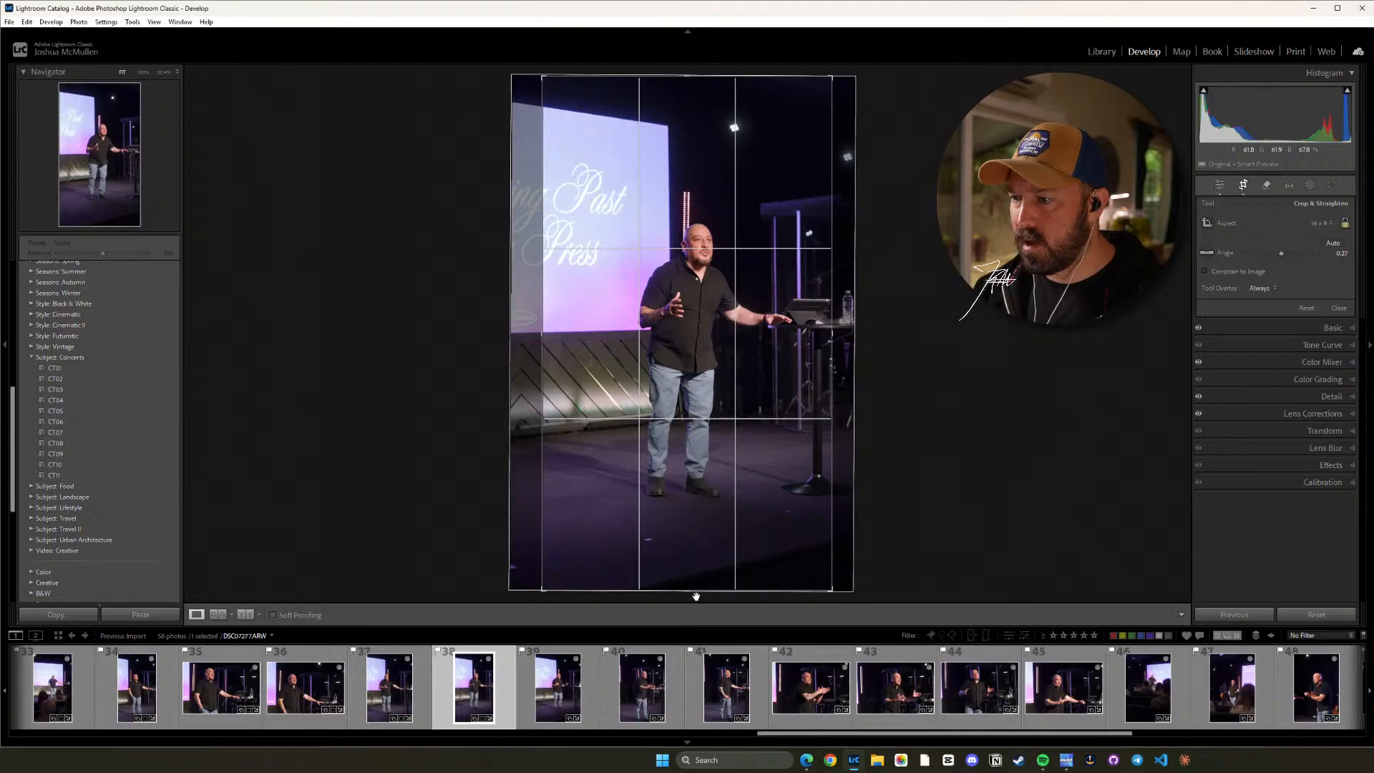
pyautogui.moveTo(690, 589); pyautogui.dragTo(690, 578)
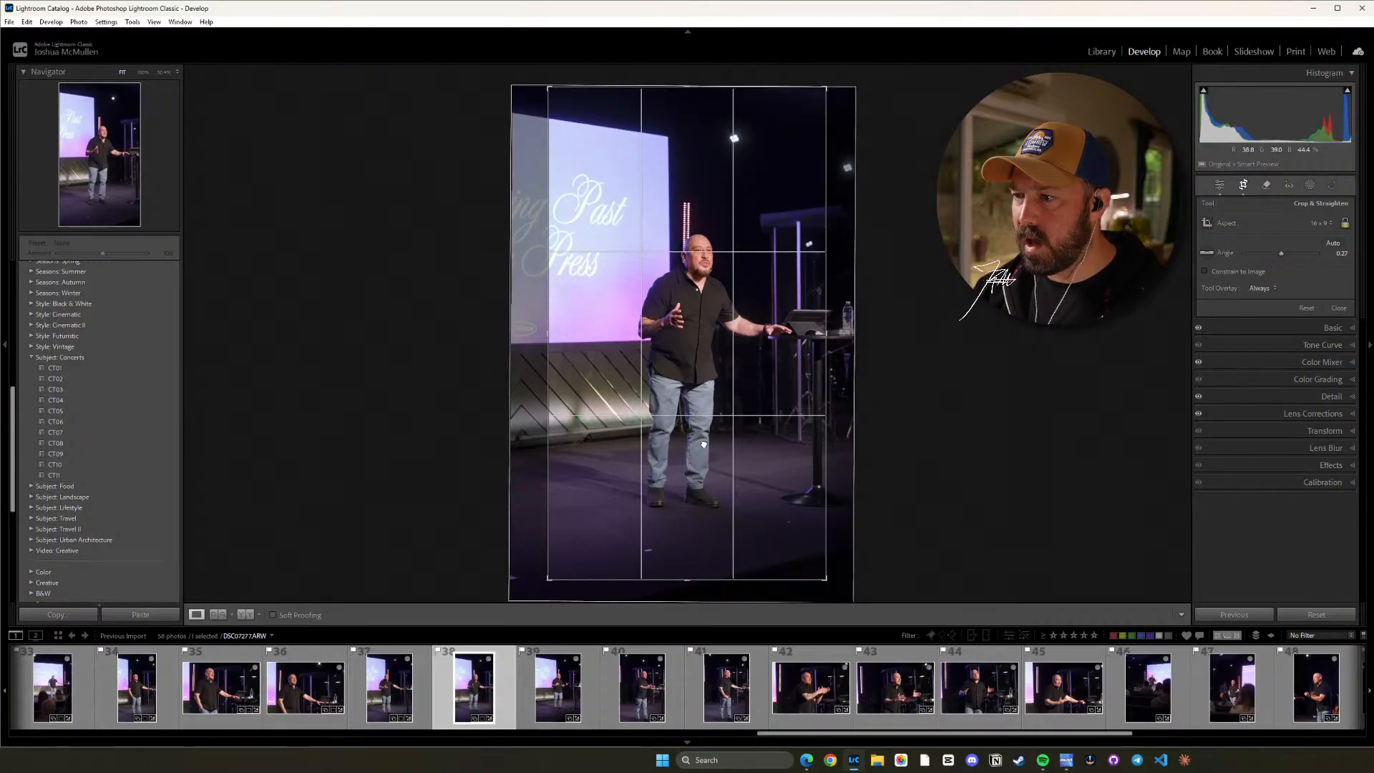
pyautogui.press('d')
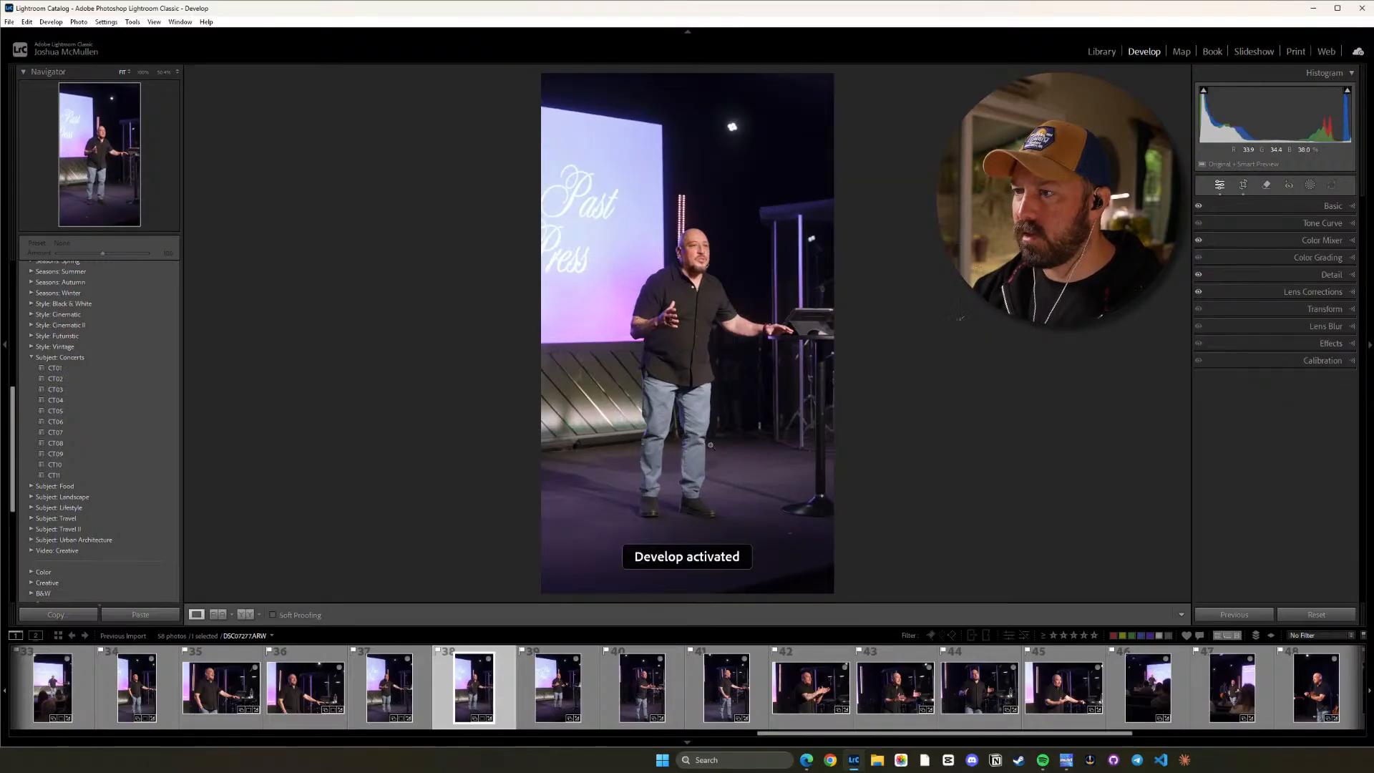
# Crop photo 39 to a vertical 16 x 9 ratio, trim its lower edge slightly and straighten it to about 1.09.
pyautogui.press('Right')
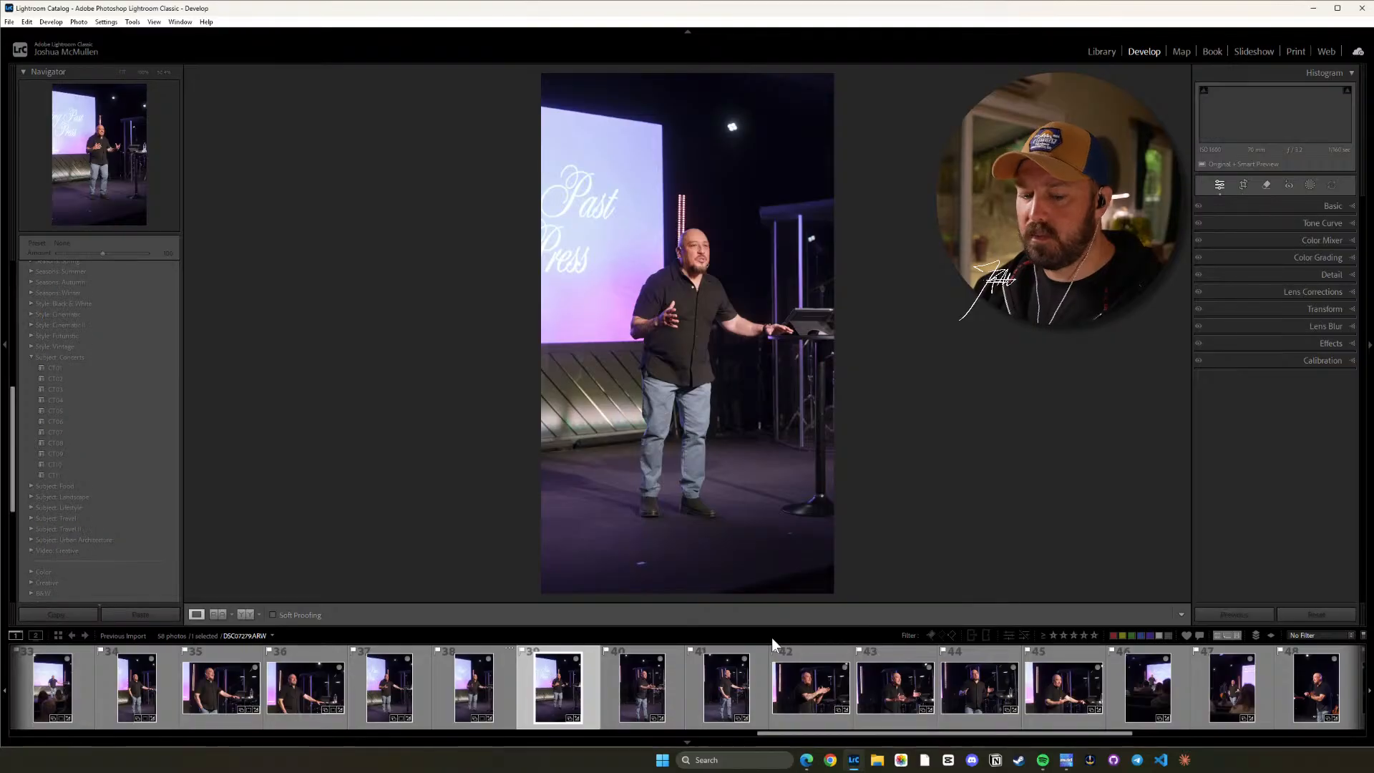
pyautogui.press('r')
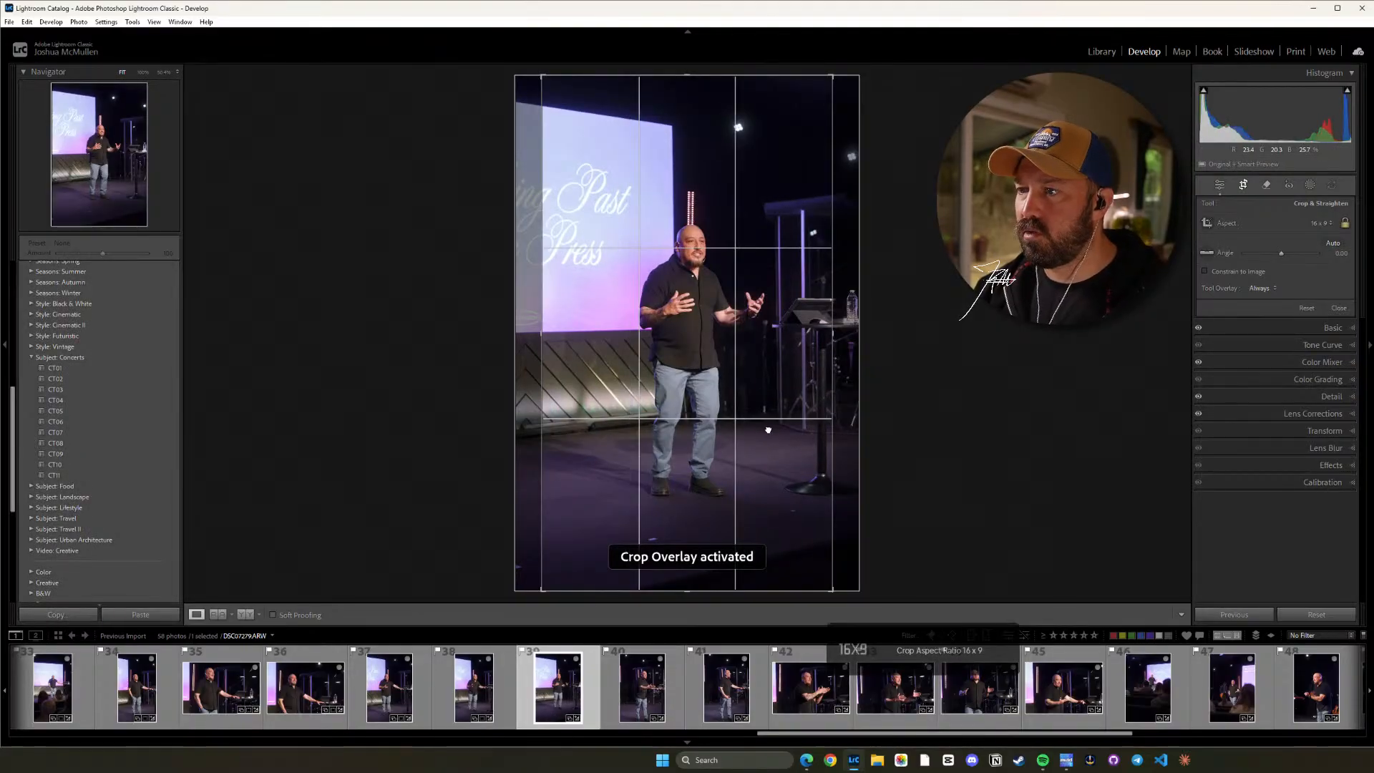
pyautogui.moveTo(688, 591); pyautogui.dragTo(691, 585)
pyautogui.moveTo(949, 437); pyautogui.dragTo(964, 454)
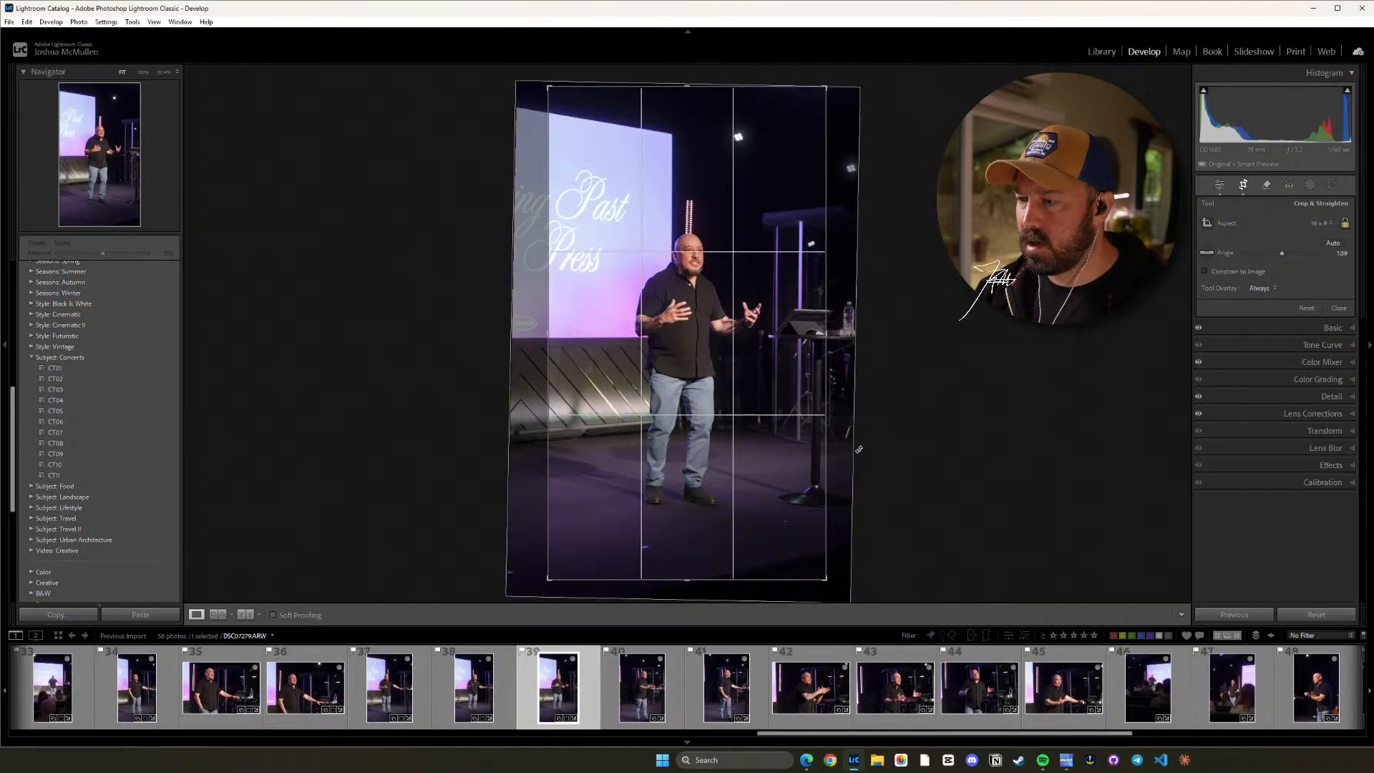
pyautogui.press('d')
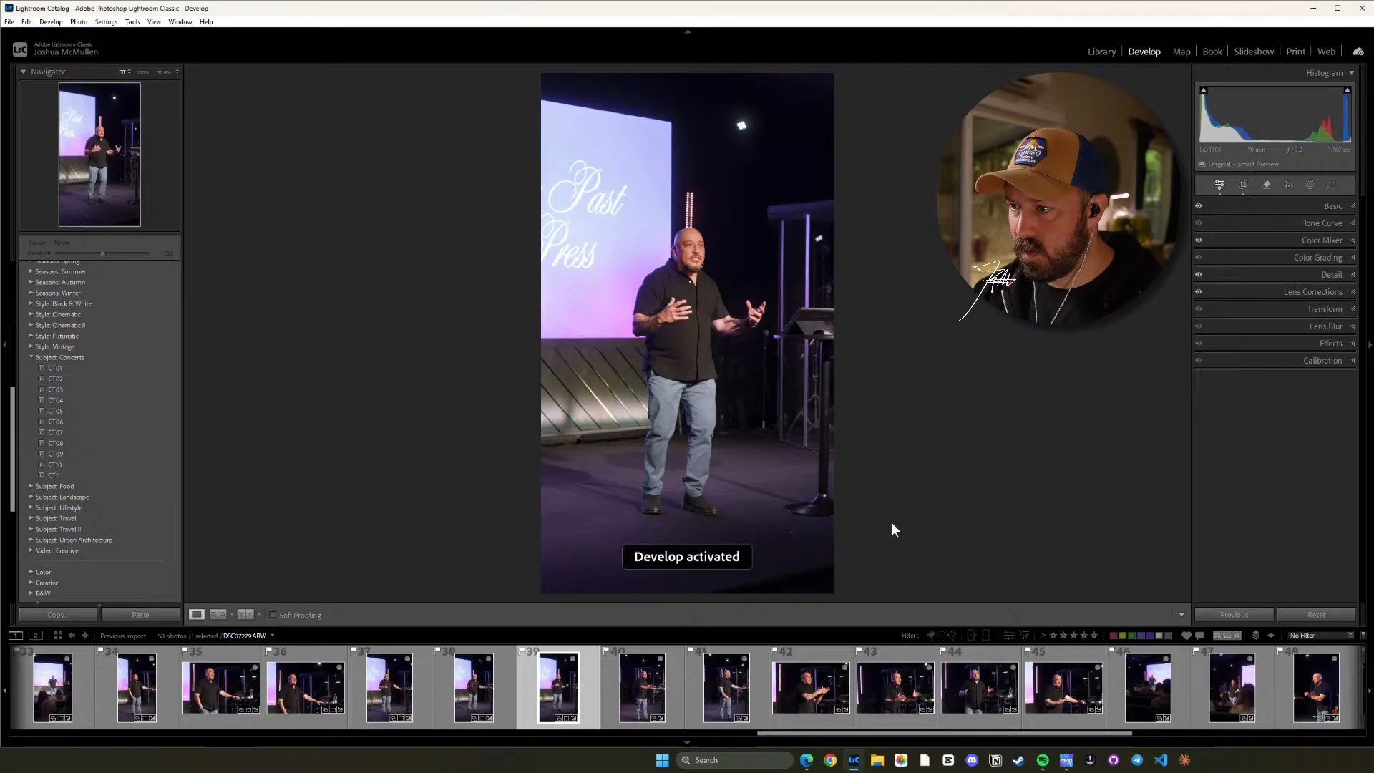
# Straighten photo 40 clockwise by about 1 degree in its original ratio and shift the image up to keep the speaker's shoes in frame.
pyautogui.click(655, 689)
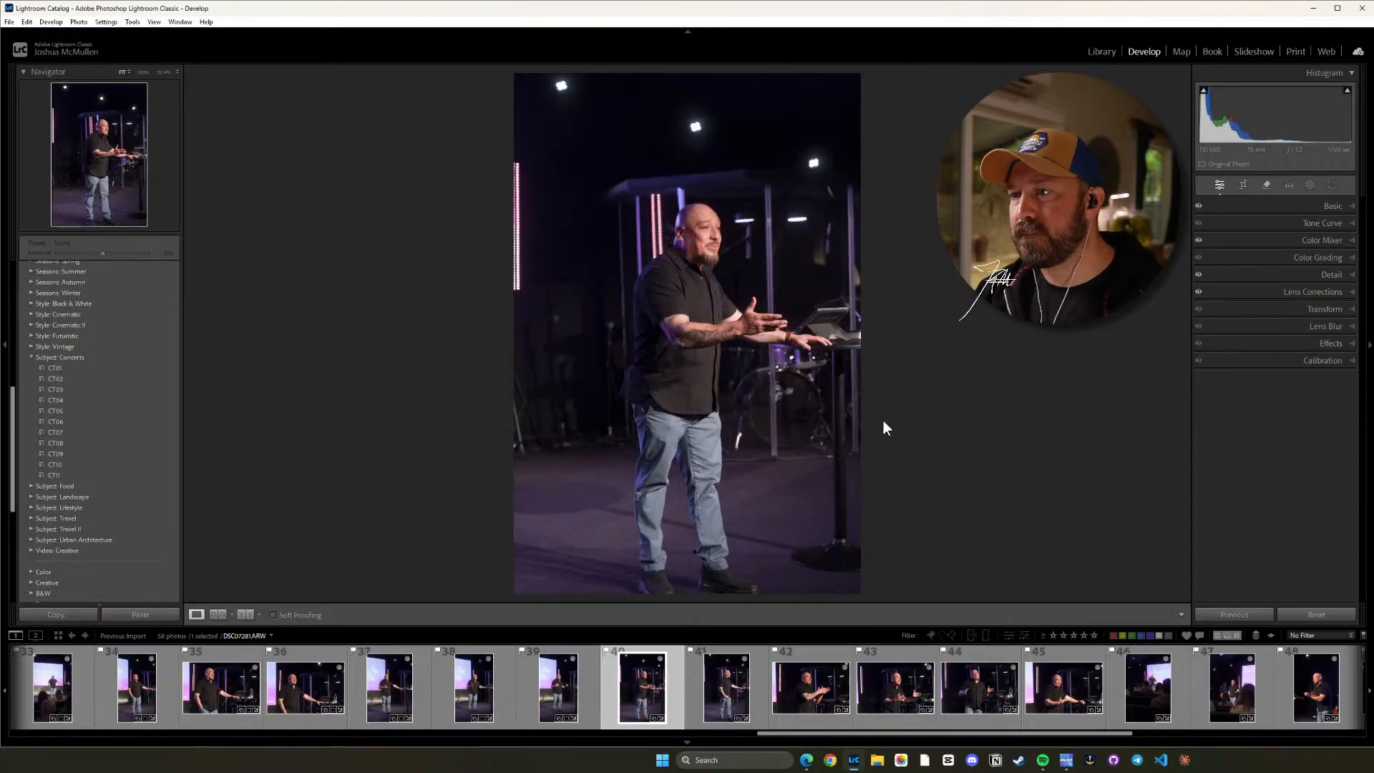
pyautogui.press('r')
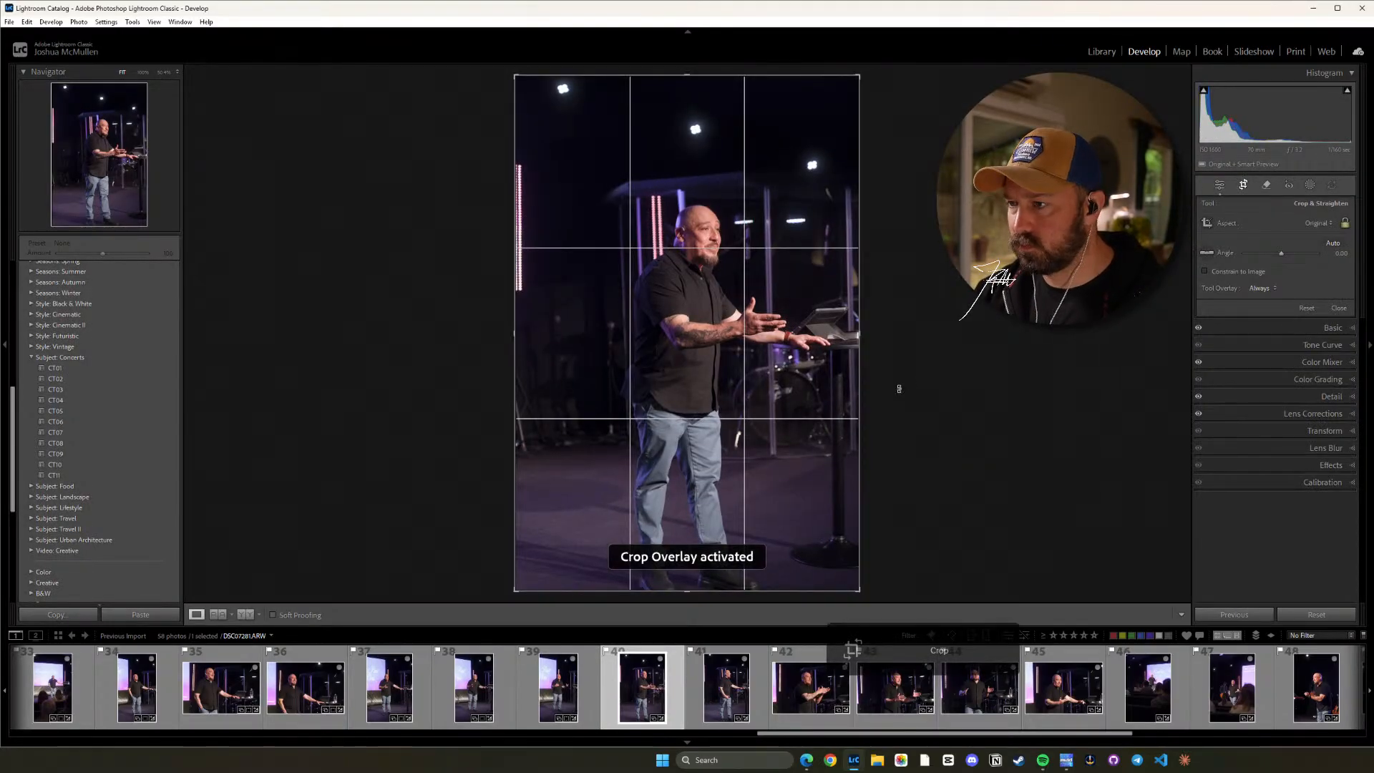
pyautogui.press('o')
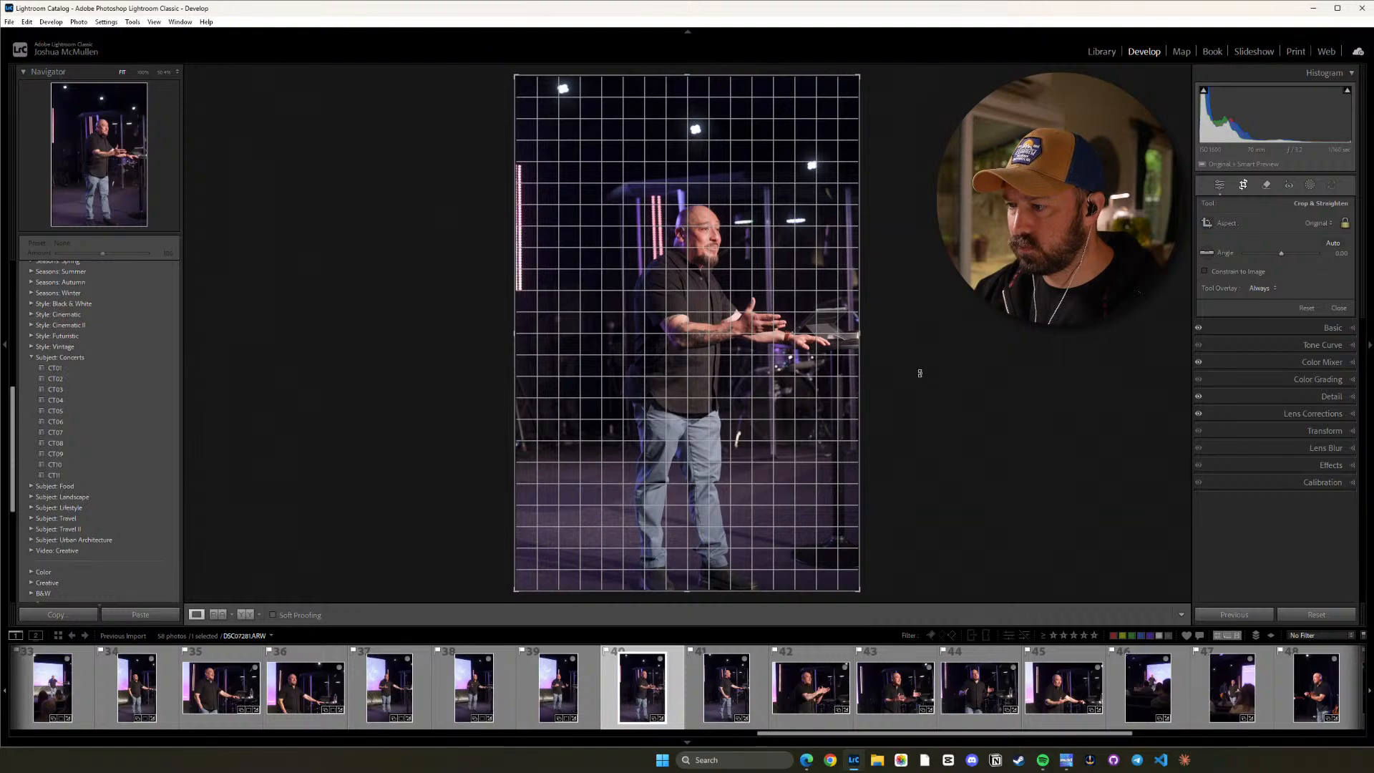
pyautogui.moveTo(919, 373); pyautogui.dragTo(920, 377)
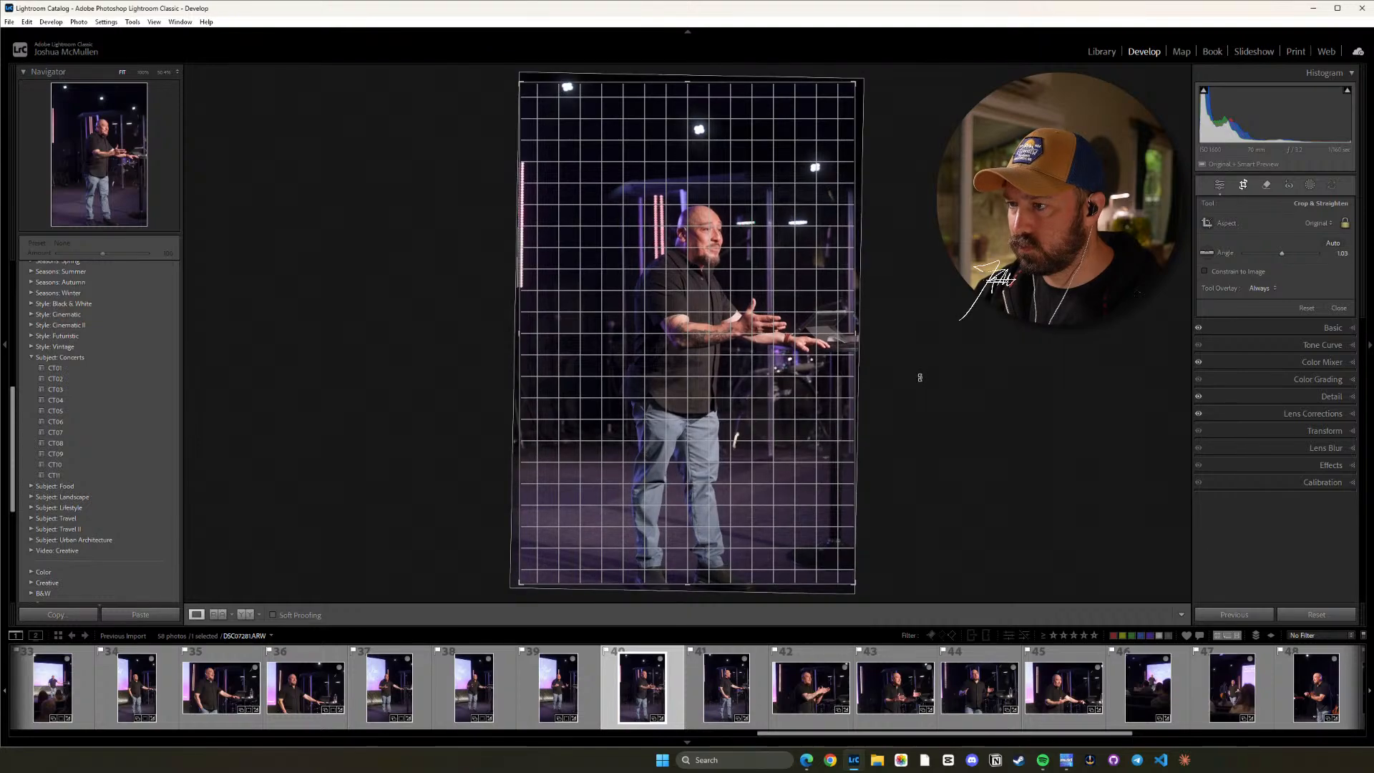
pyautogui.moveTo(920, 377); pyautogui.dragTo(922, 379)
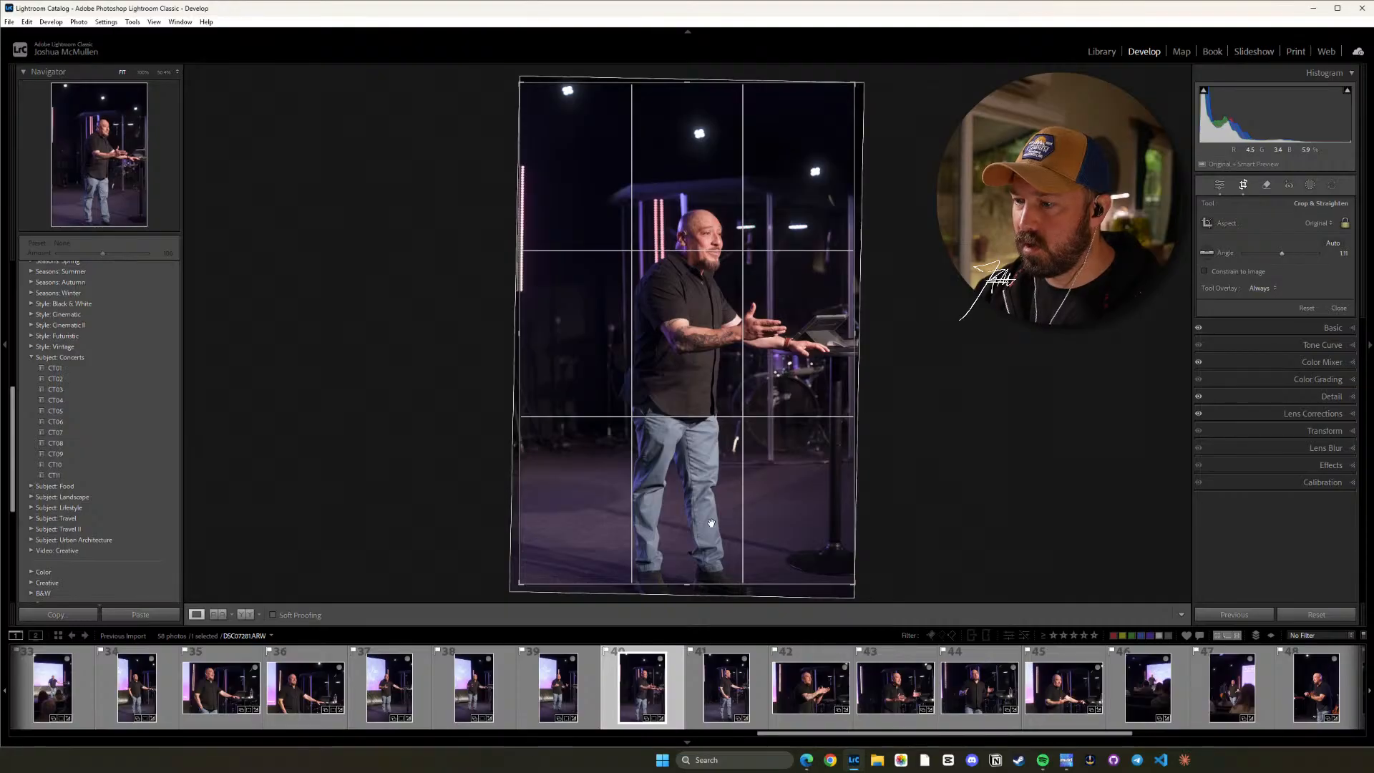
pyautogui.moveTo(711, 512); pyautogui.dragTo(713, 344)
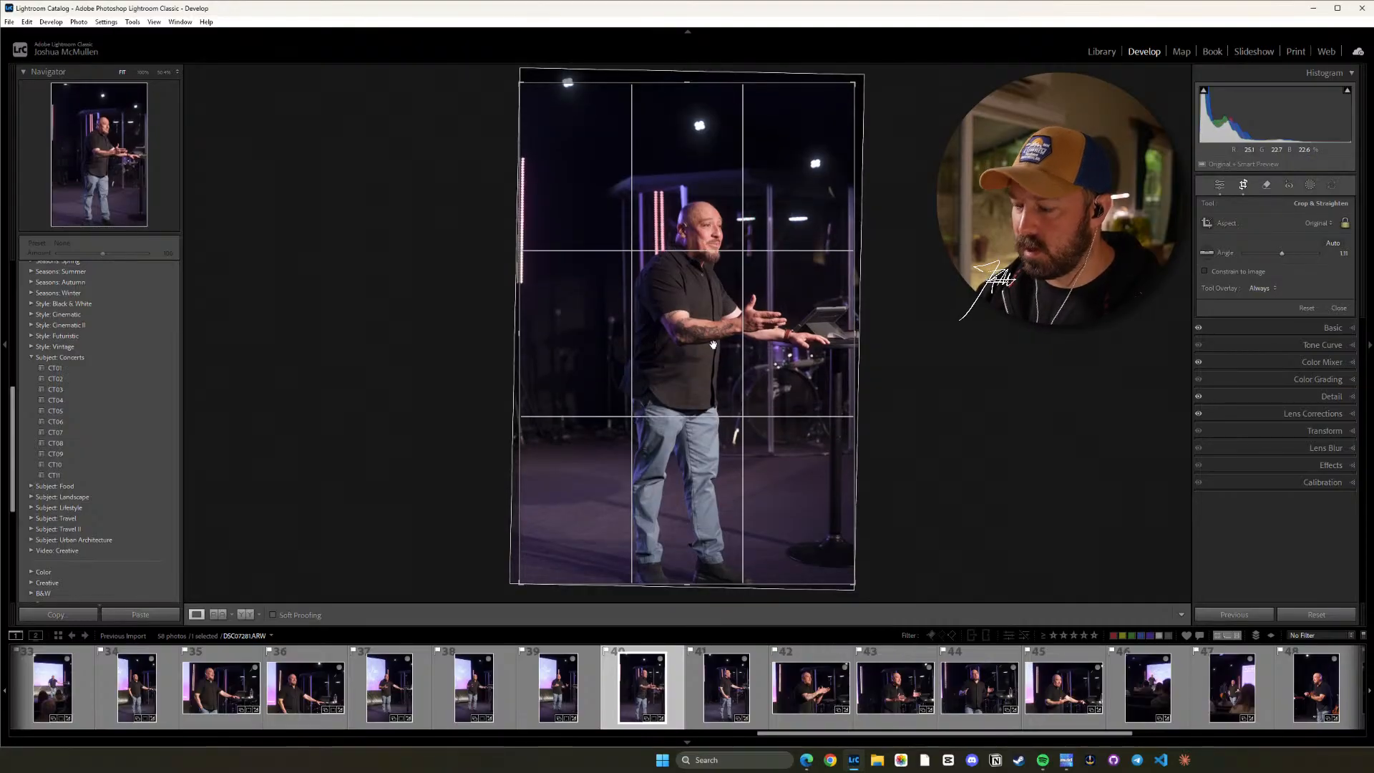
pyautogui.press('d')
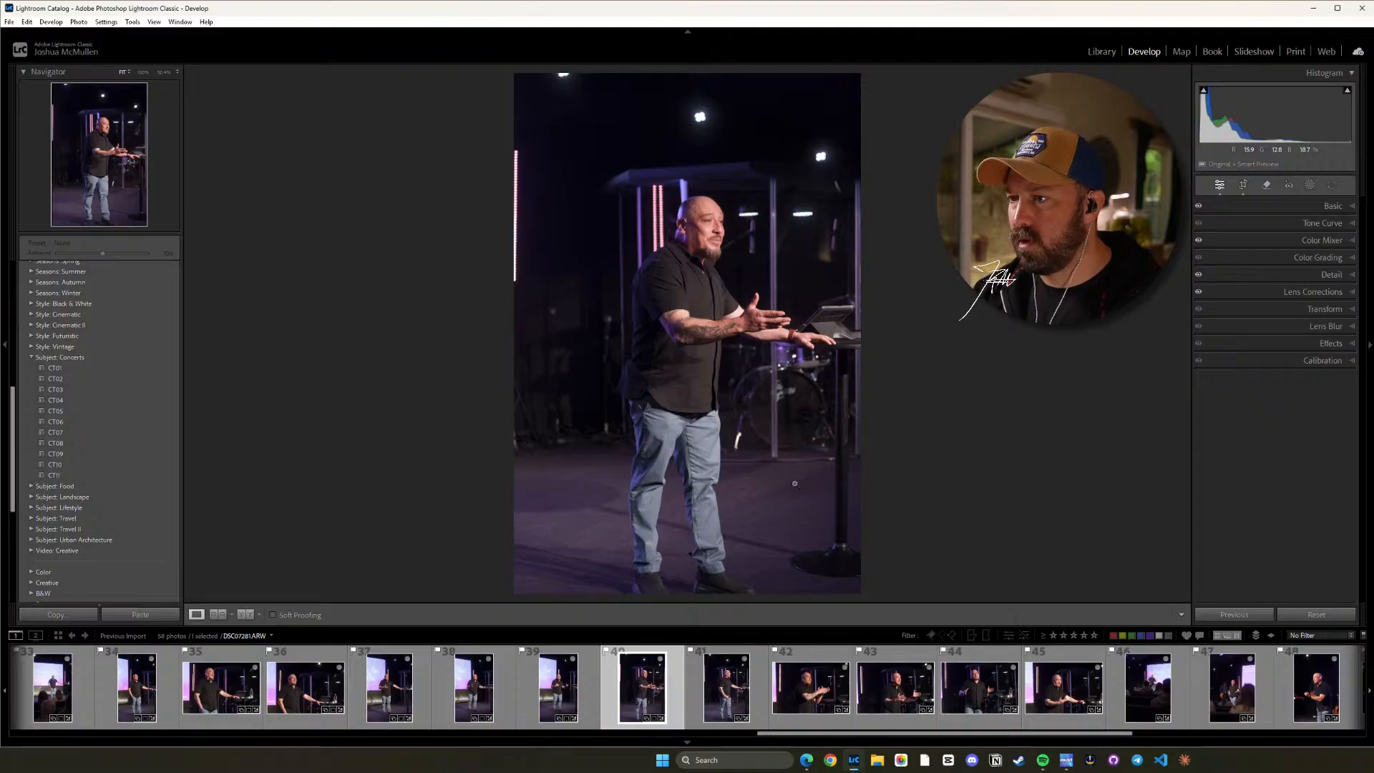
# Straighten photo 41 to a crop angle of about 1.18 and shift the image up to leave room below the speaker's shoes.
pyautogui.press('Right')
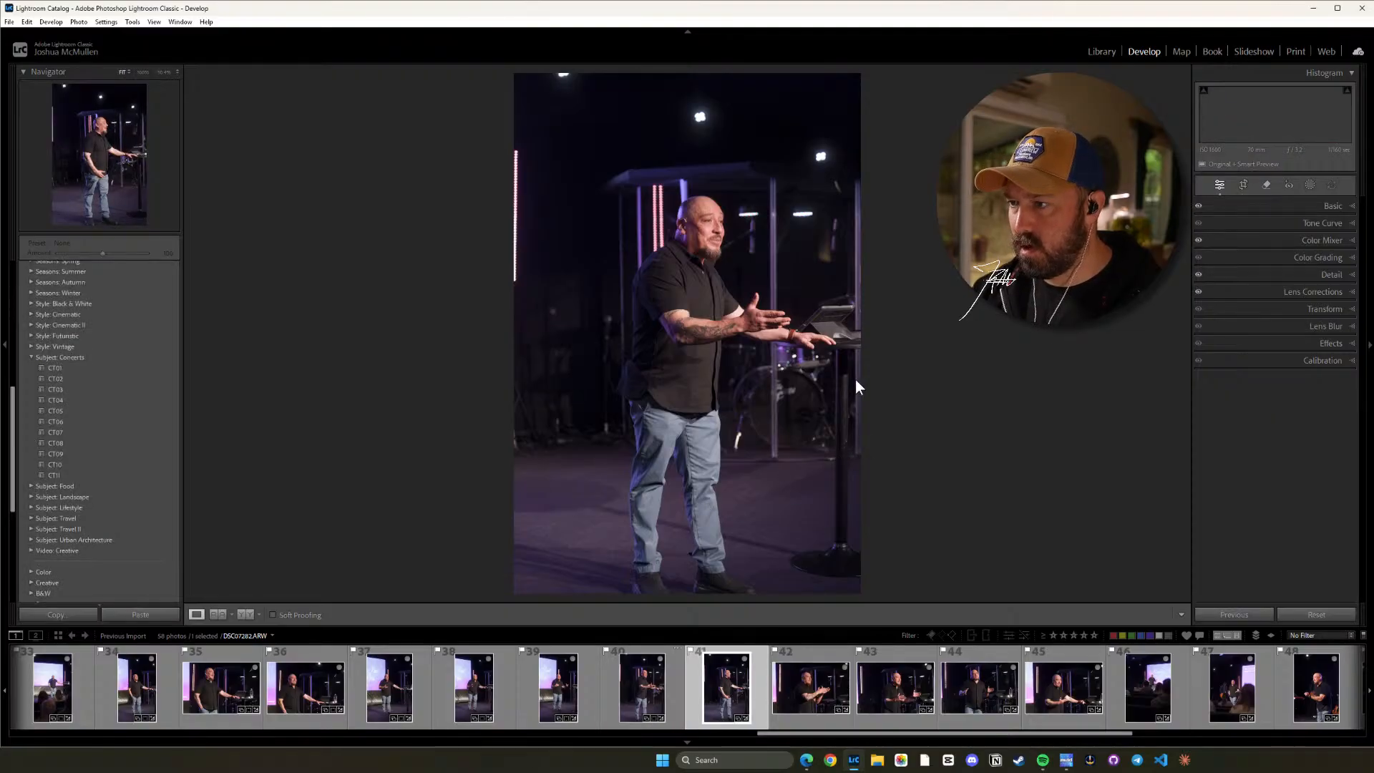
pyautogui.press('r')
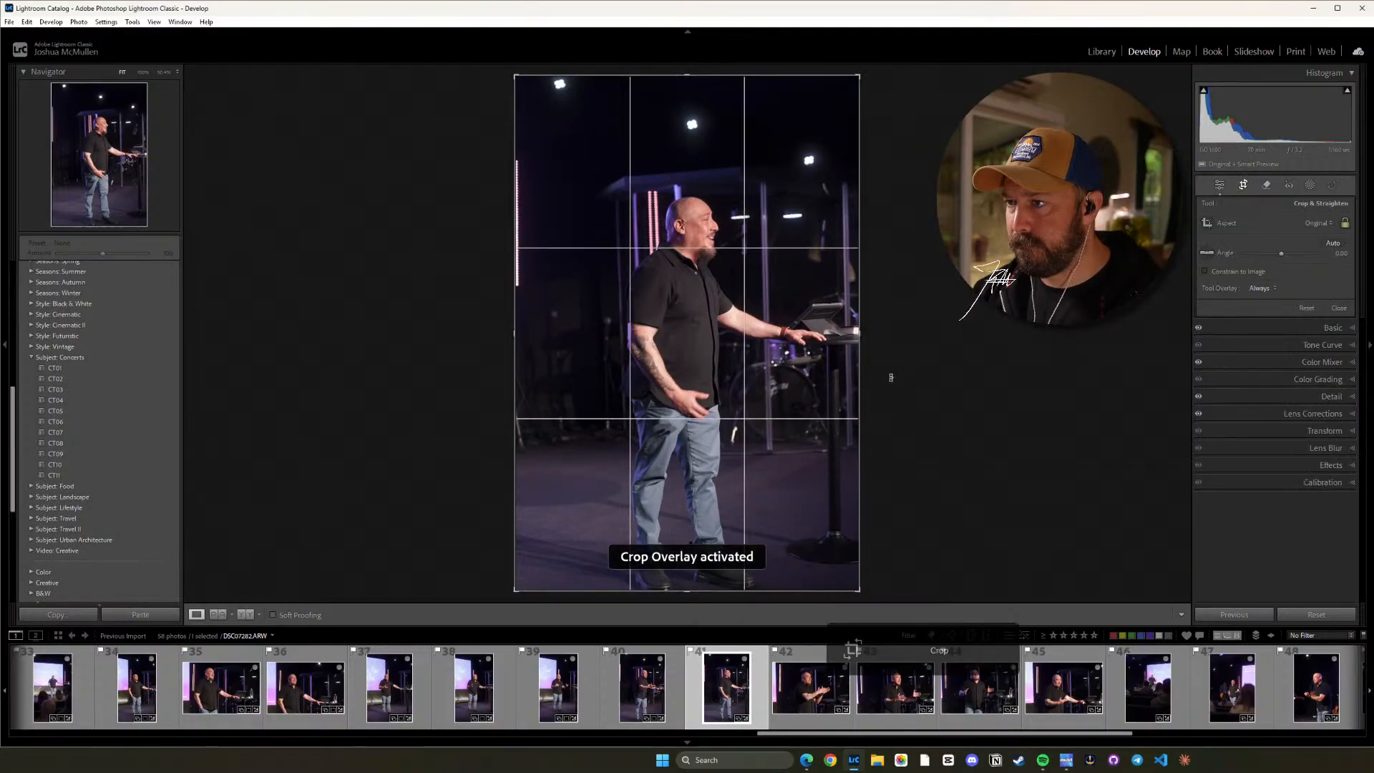
pyautogui.moveTo(913, 380); pyautogui.dragTo(909, 387)
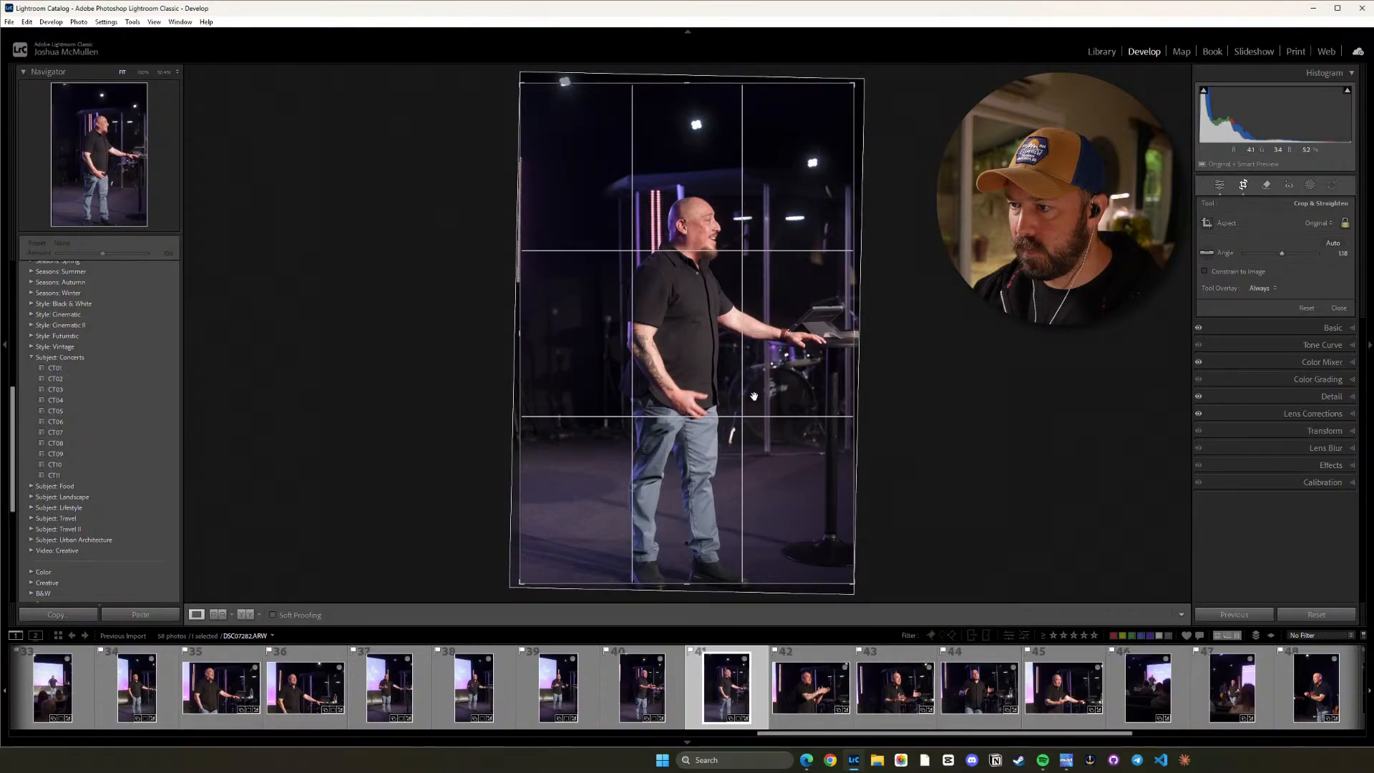
pyautogui.moveTo(754, 398); pyautogui.dragTo(732, 391)
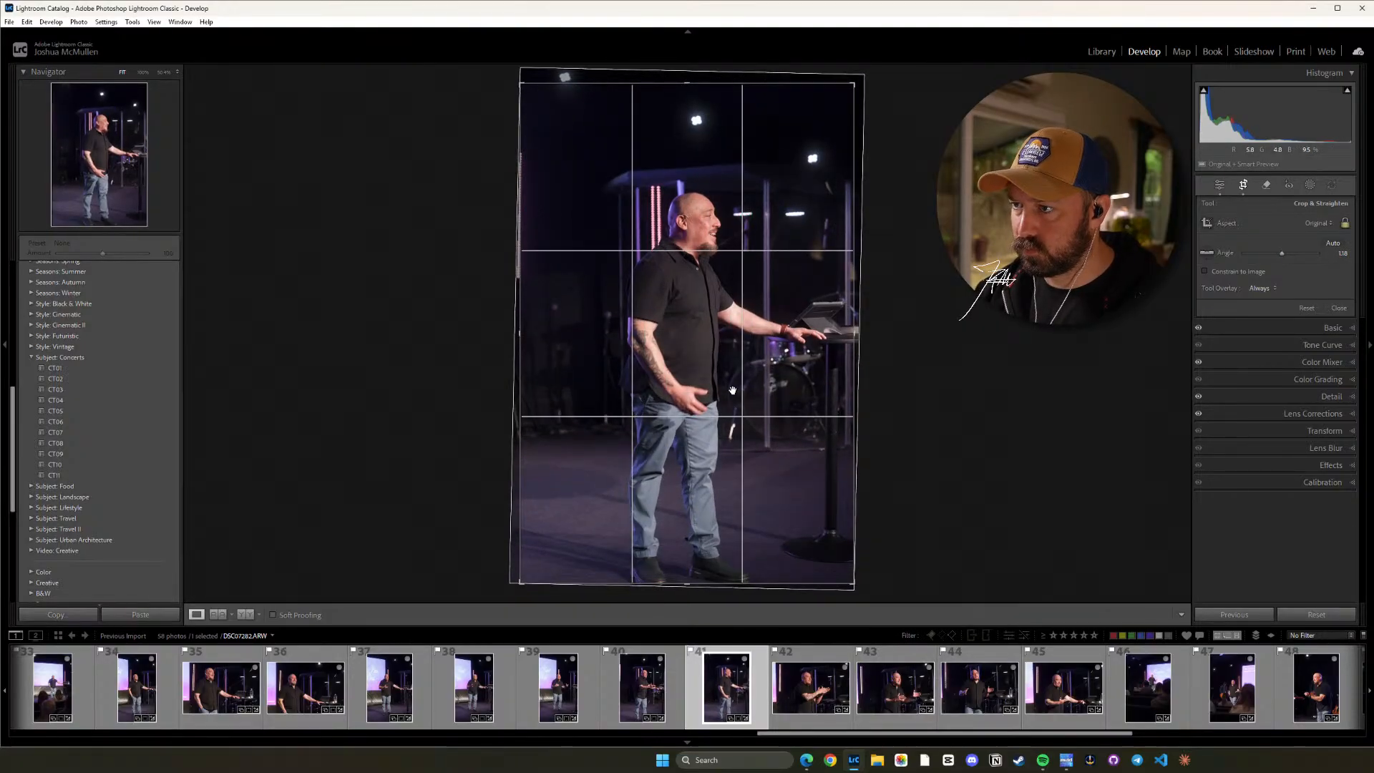
pyautogui.press('d')
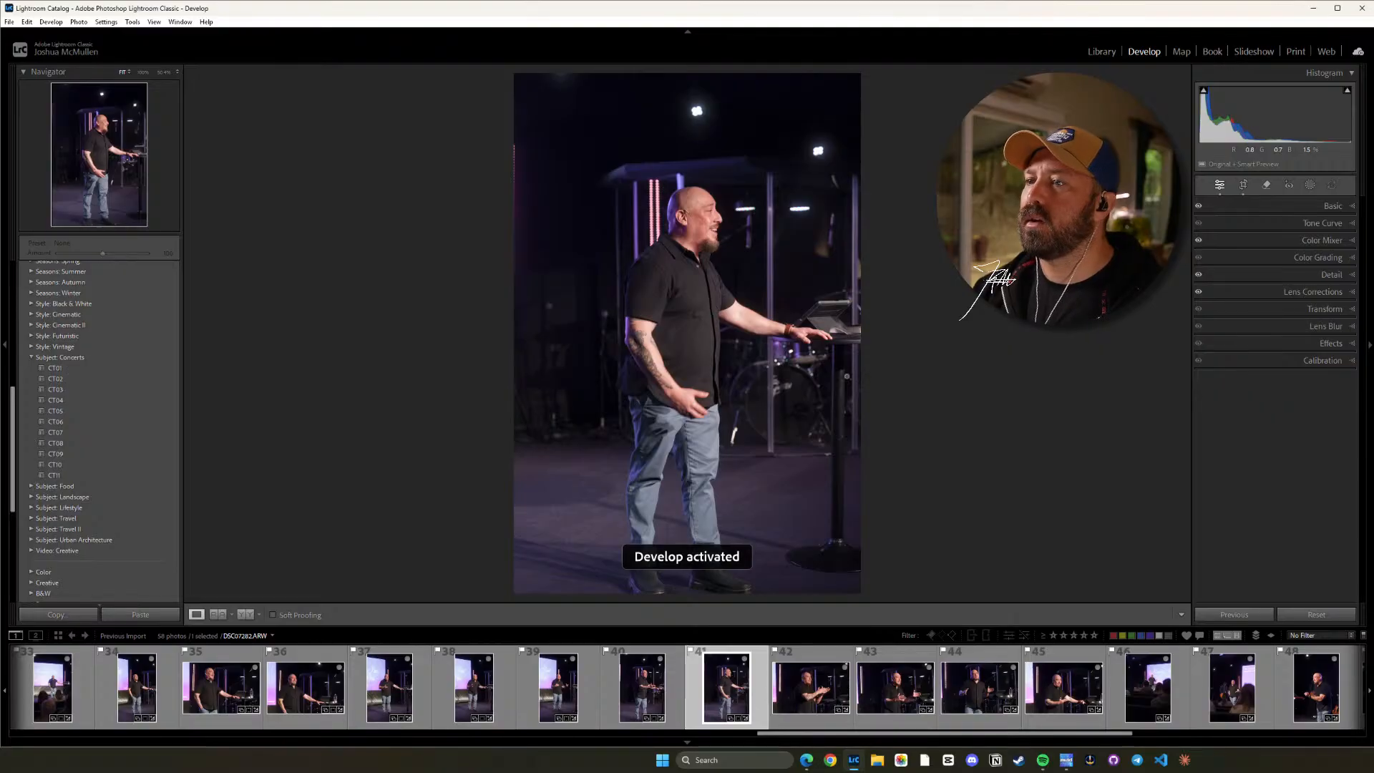
# Crop photo 42 to a 4 x 5 / 8 x 10 ratio, straighten it slightly clockwise and nudge the image left.
pyautogui.click(810, 687)
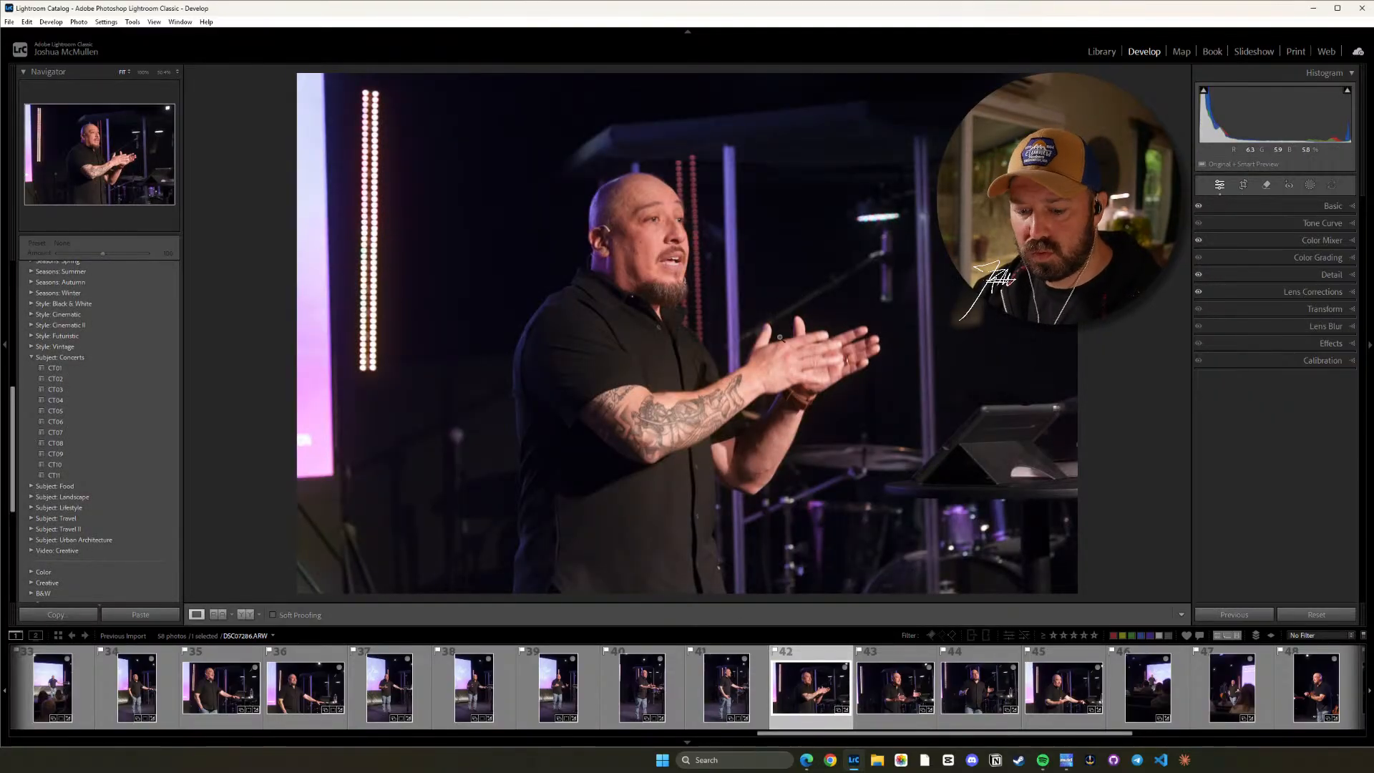
pyautogui.press('r')
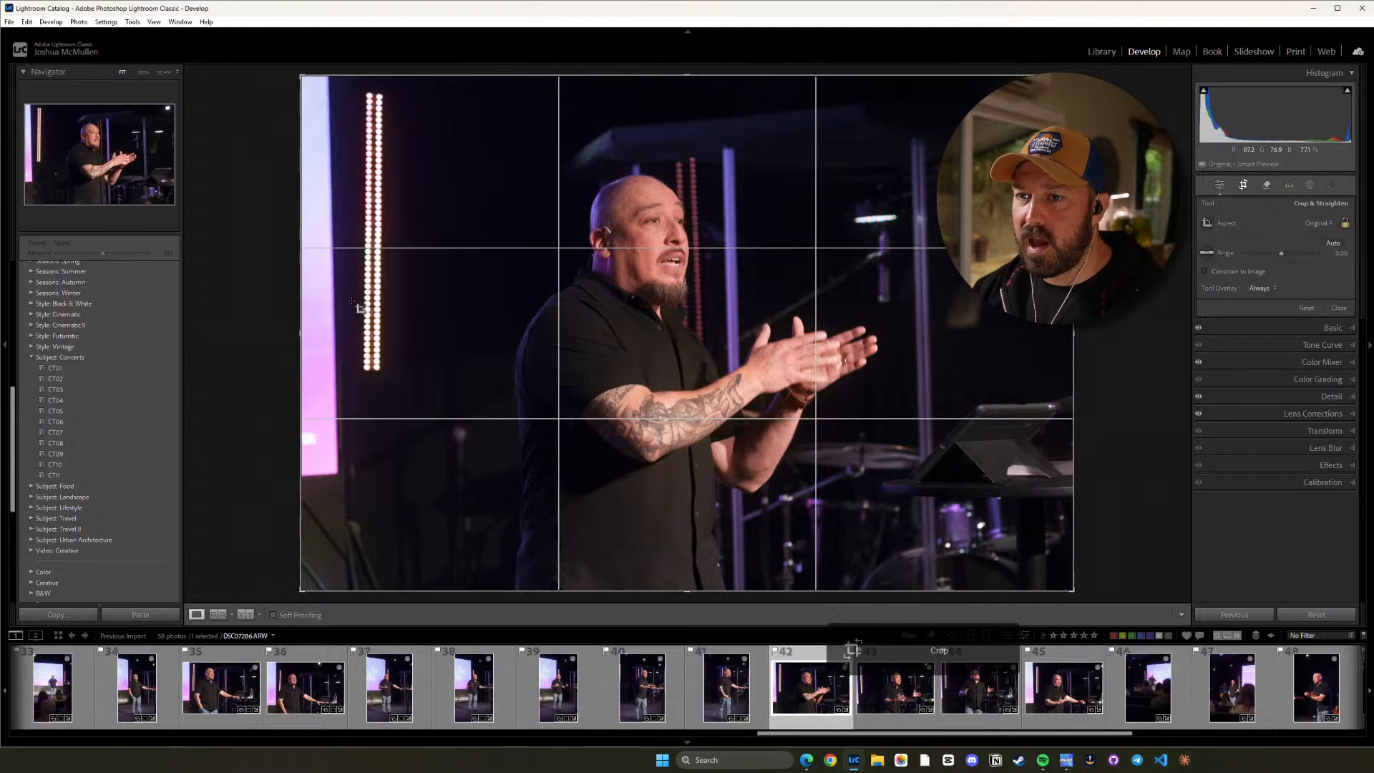
pyautogui.hotkey('shift', 'a')
pyautogui.moveTo(661, 313)
pyautogui.mouseDown()
pyautogui.moveTo(677, 324)
pyautogui.moveTo(661, 325)
pyautogui.mouseUp()
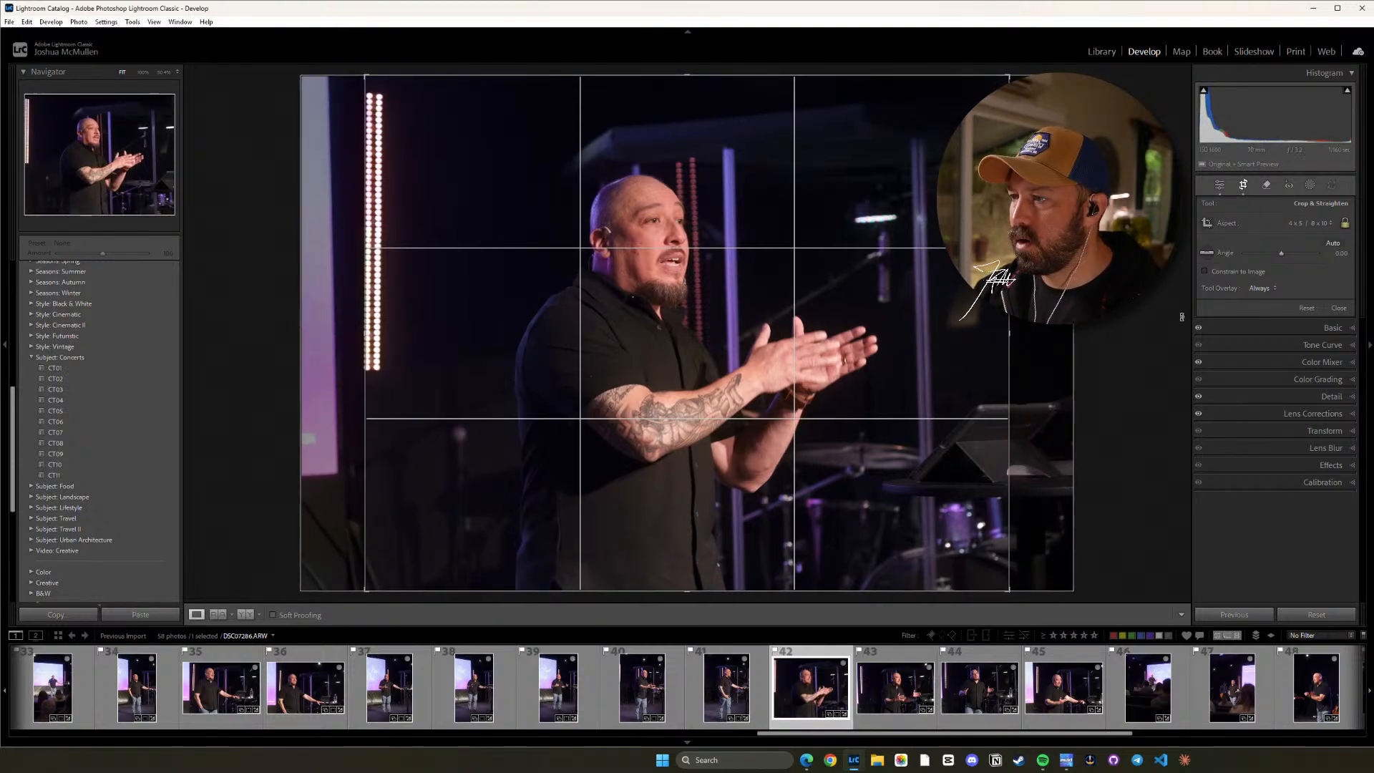
pyautogui.moveTo(1181, 316); pyautogui.dragTo(1181, 319)
pyautogui.moveTo(989, 280)
pyautogui.mouseDown()
pyautogui.moveTo(1004, 279)
pyautogui.moveTo(984, 275)
pyautogui.mouseUp()
pyautogui.press('d')
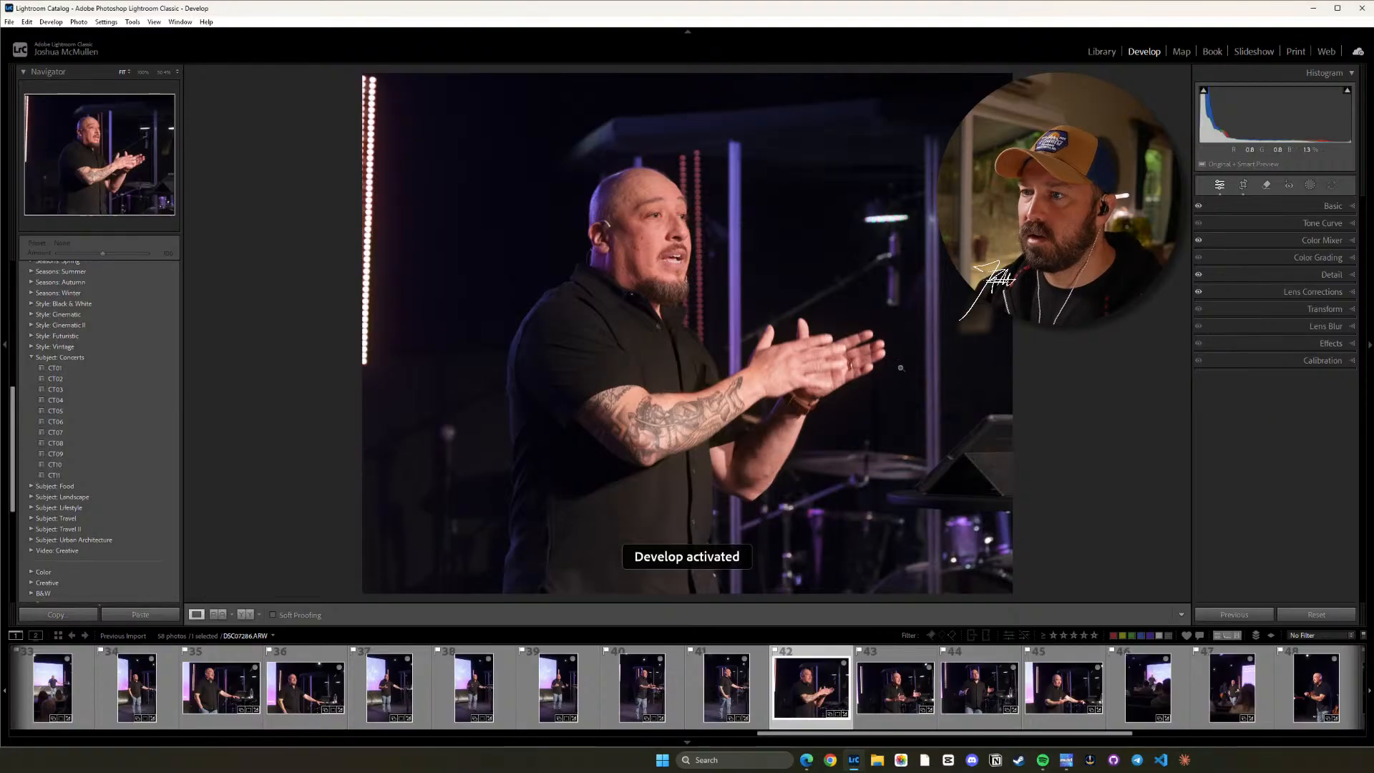
# Crop photo 43 to a 4 x 5 / 8 x 10 ratio, straighten it to about 3.8 and shift the image left.
pyautogui.click(895, 695)
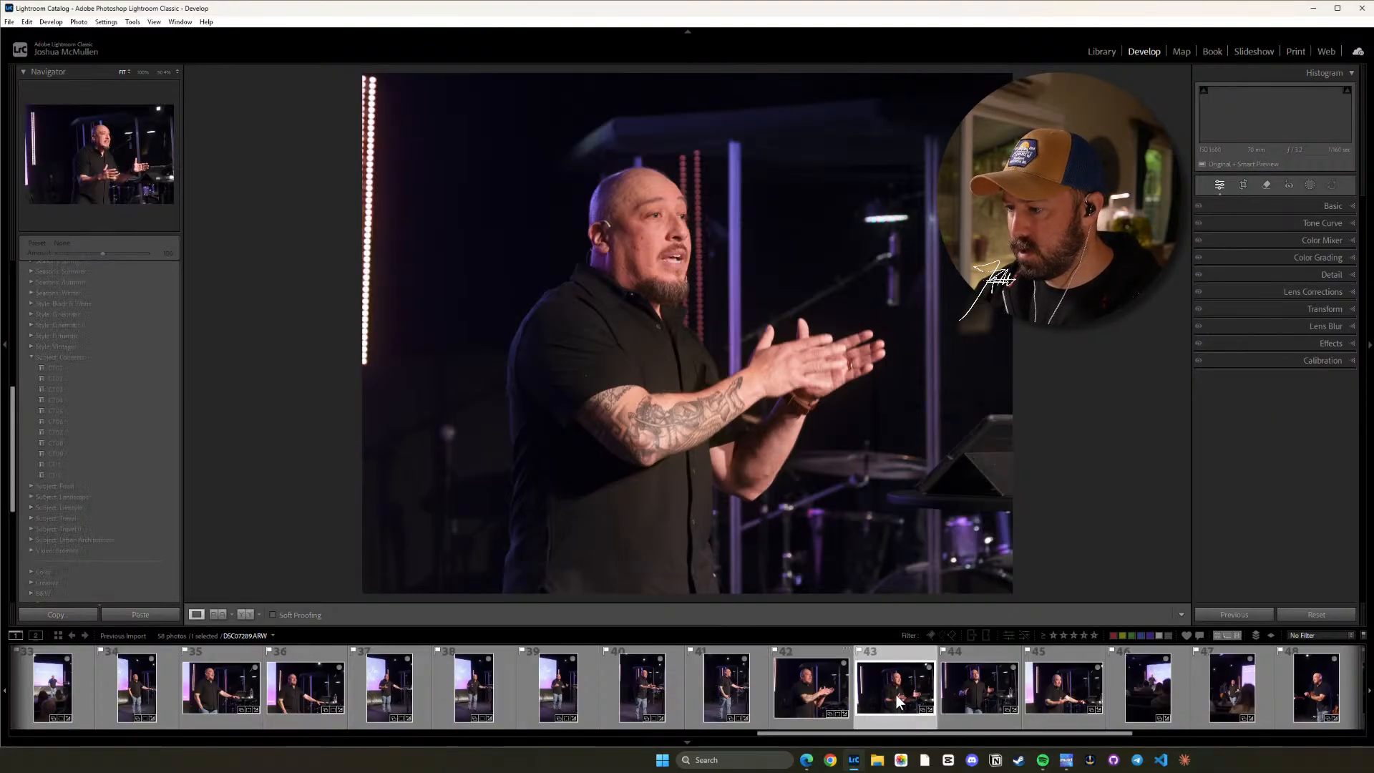
pyautogui.press('r')
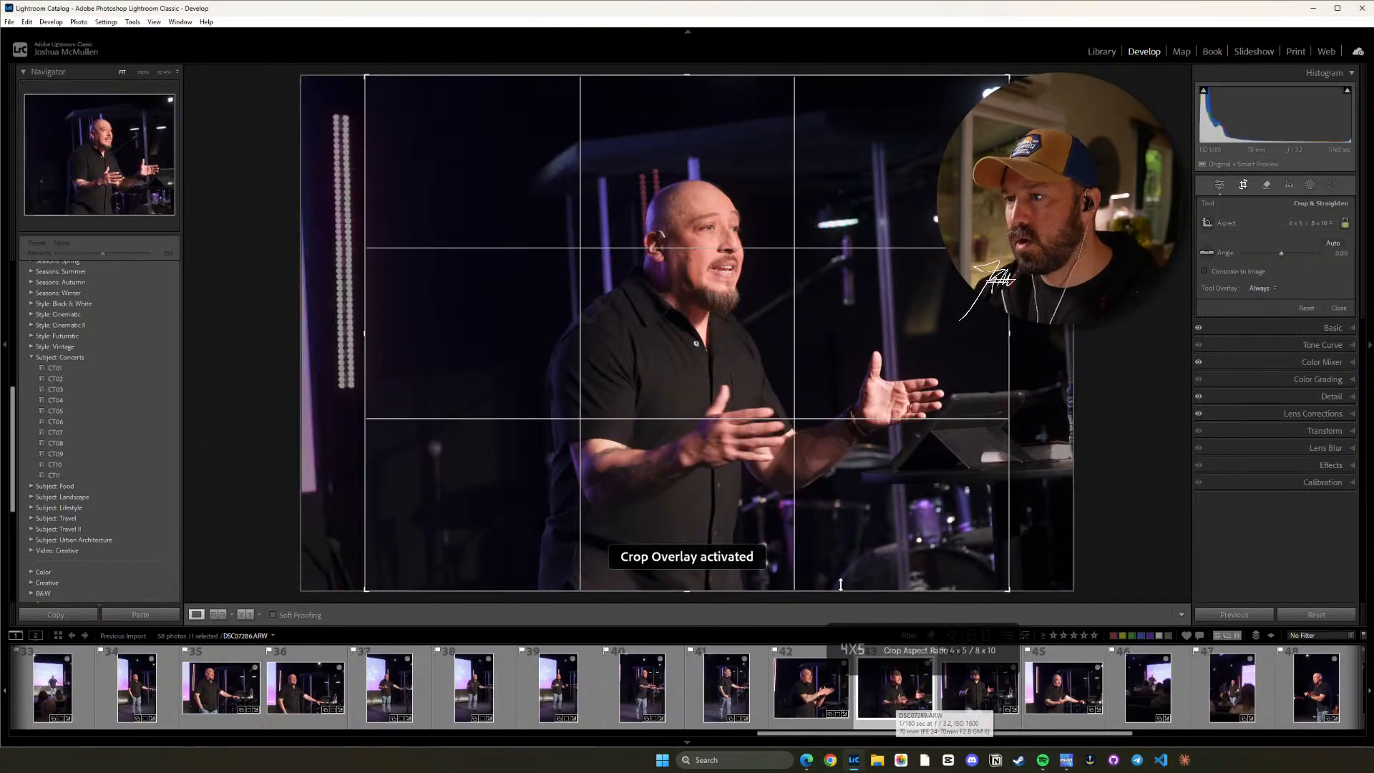
pyautogui.moveTo(843, 448); pyautogui.dragTo(833, 447)
pyautogui.moveTo(1150, 382); pyautogui.dragTo(1150, 423)
pyautogui.moveTo(864, 459); pyautogui.dragTo(806, 455)
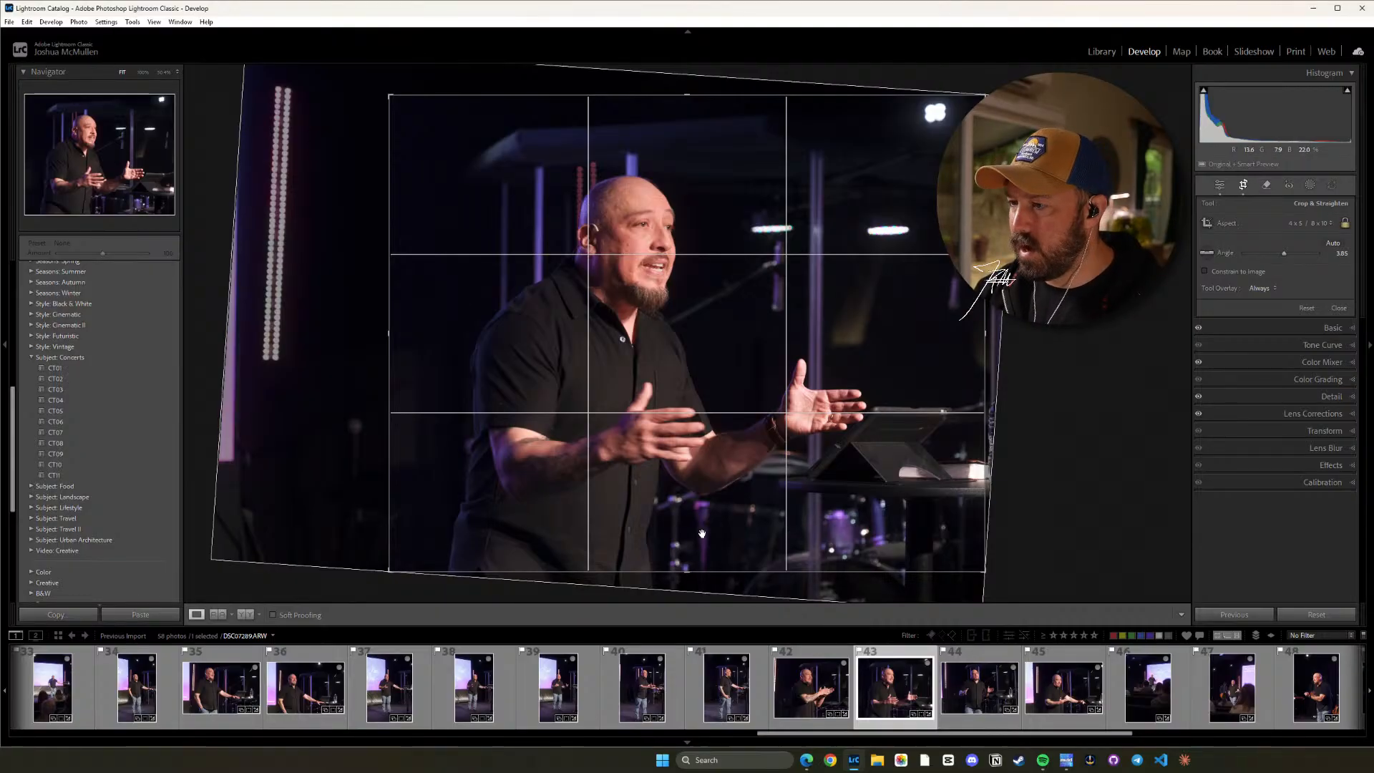
pyautogui.press('d')
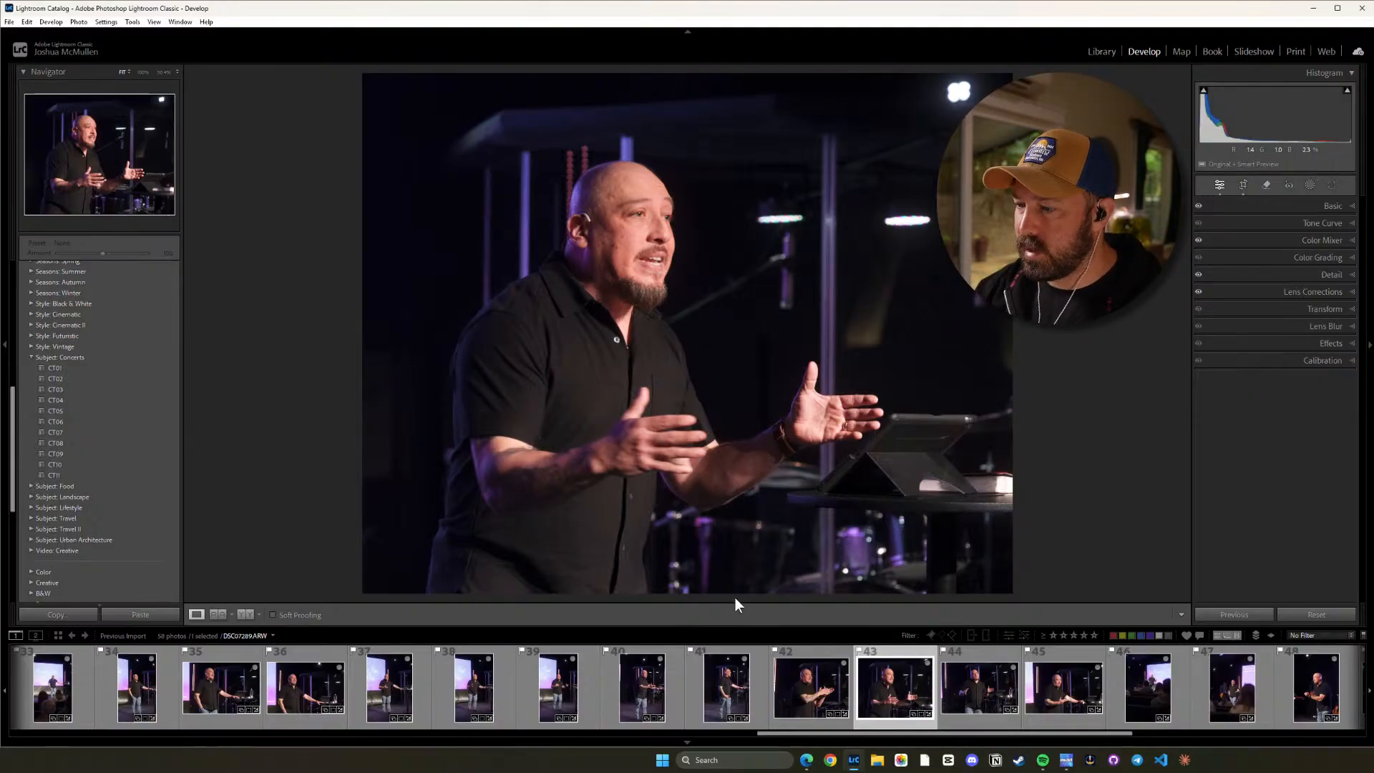
# Straighten photo 44 to about 2.22, crop it to a 4 x 5 / 8 x 10 ratio, shift the image right and inspect the speaker up close.
pyautogui.click(955, 657)
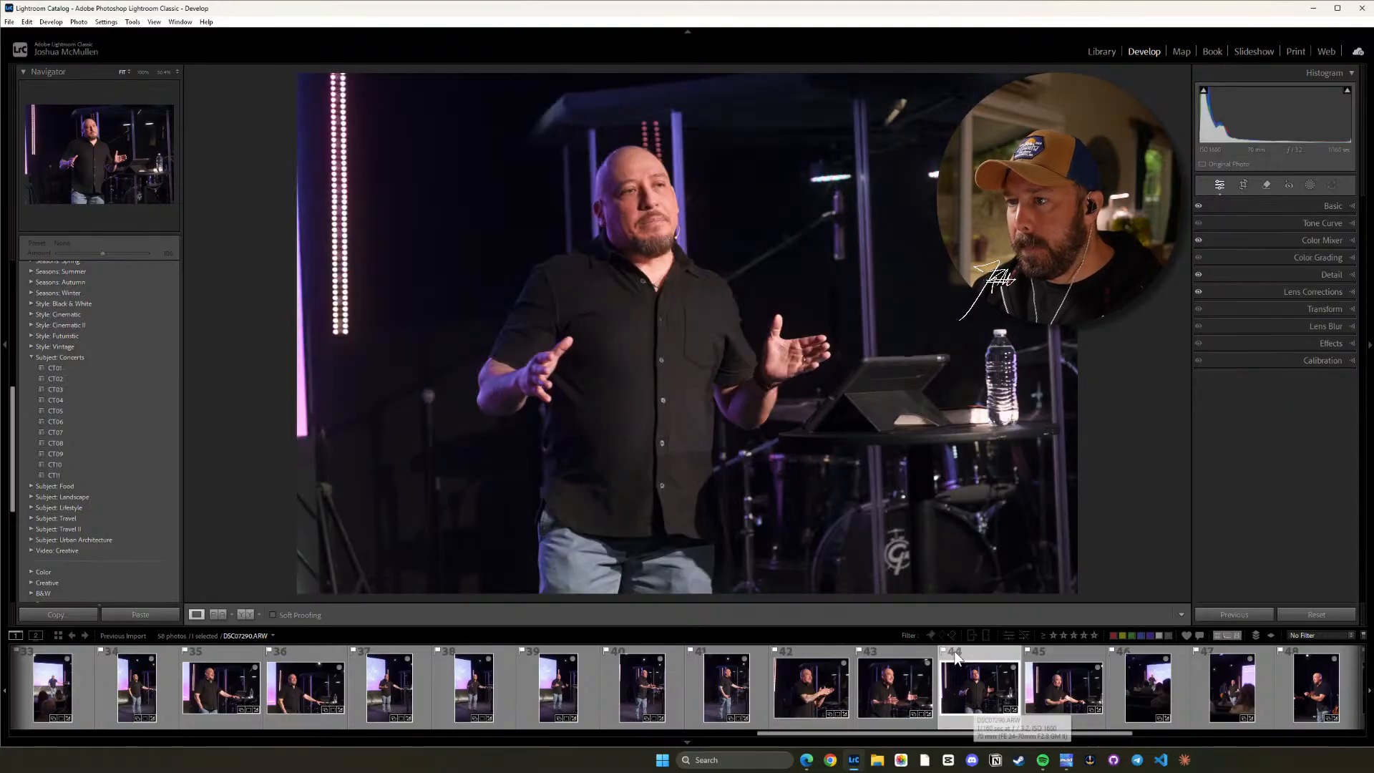
pyautogui.press('r')
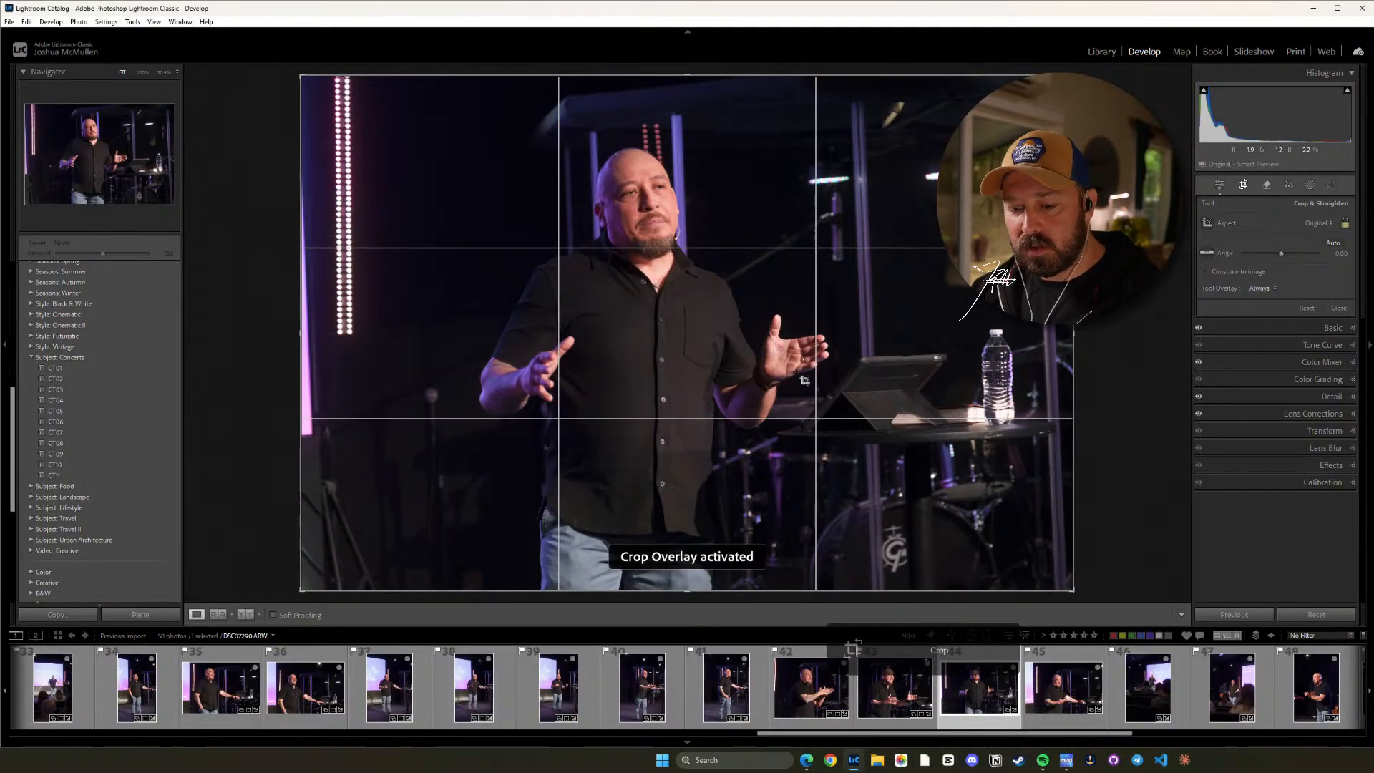
pyautogui.moveTo(1112, 383); pyautogui.dragTo(1109, 401)
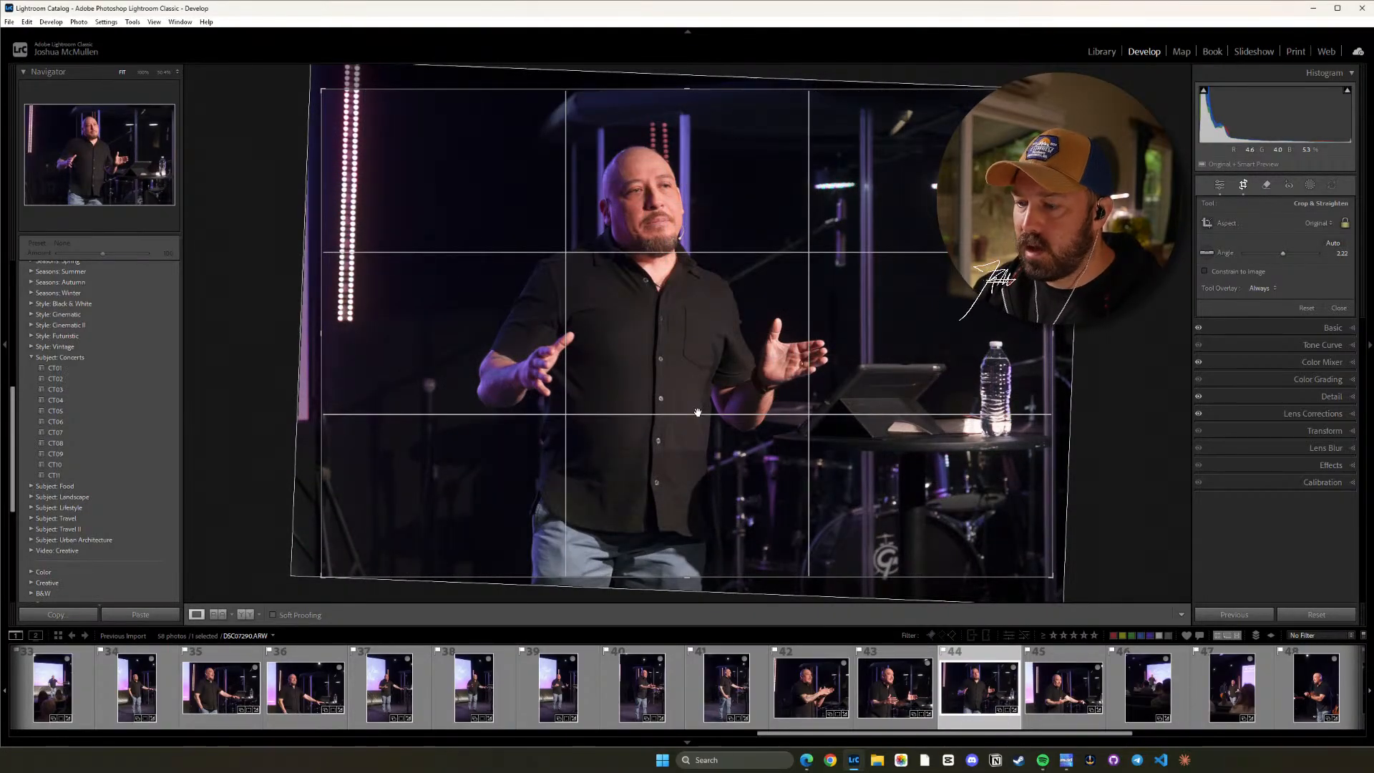
pyautogui.hotkey('shift', 'a')
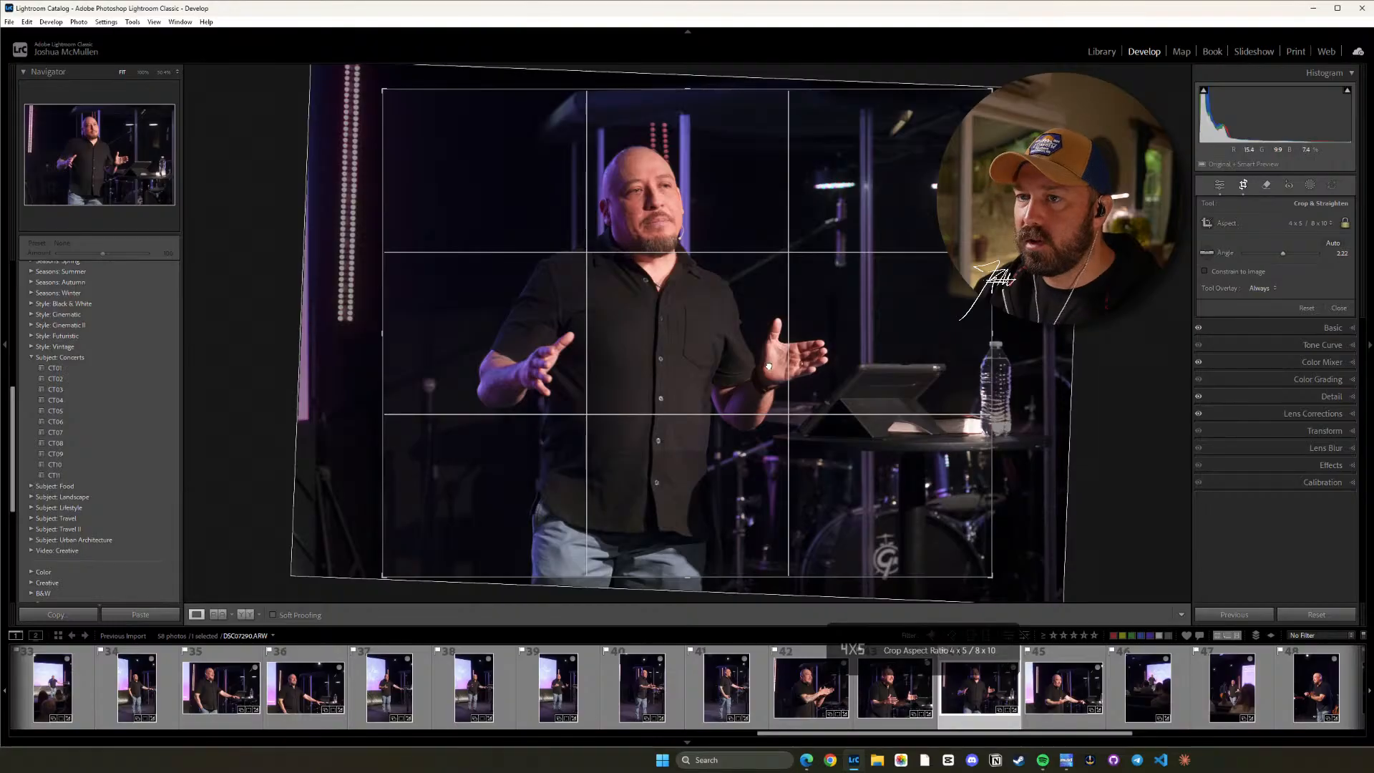
pyautogui.moveTo(768, 365); pyautogui.dragTo(788, 365)
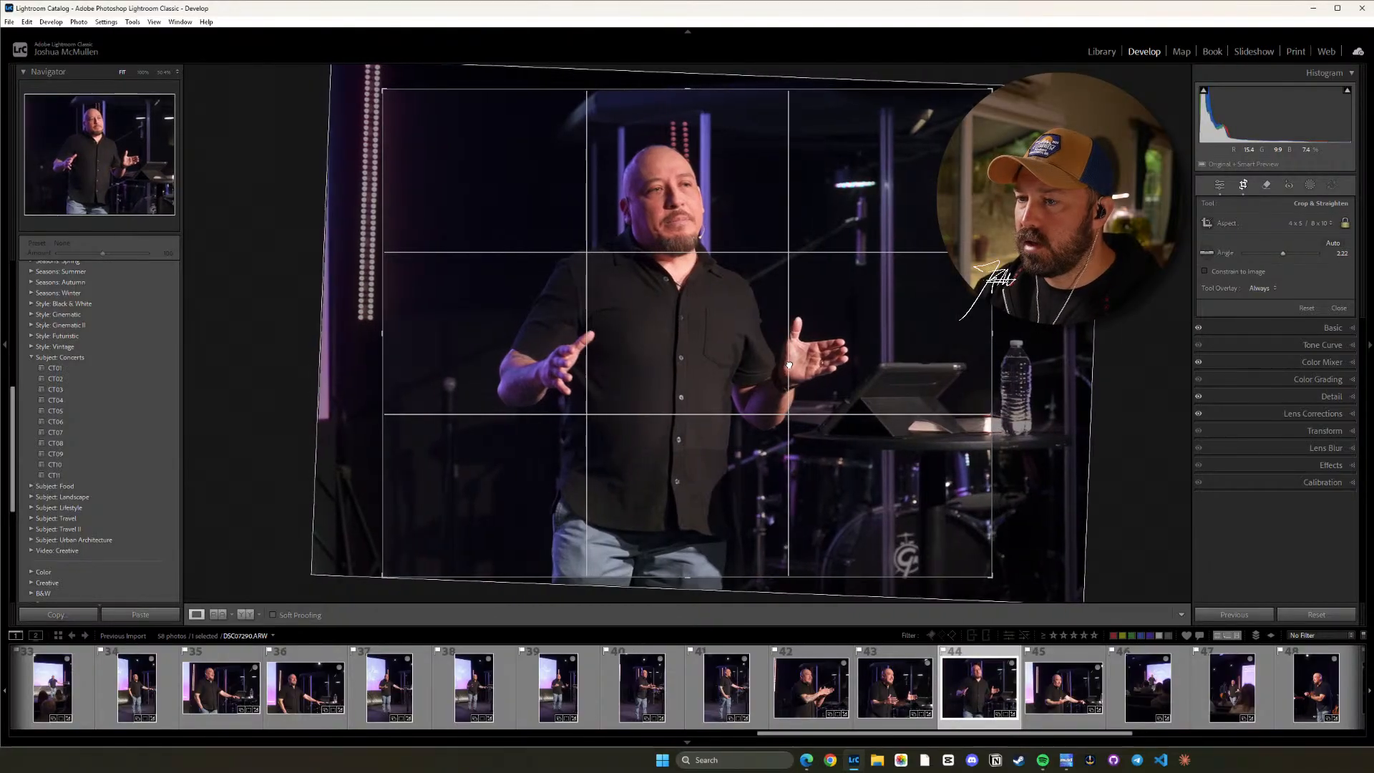
pyautogui.press('d')
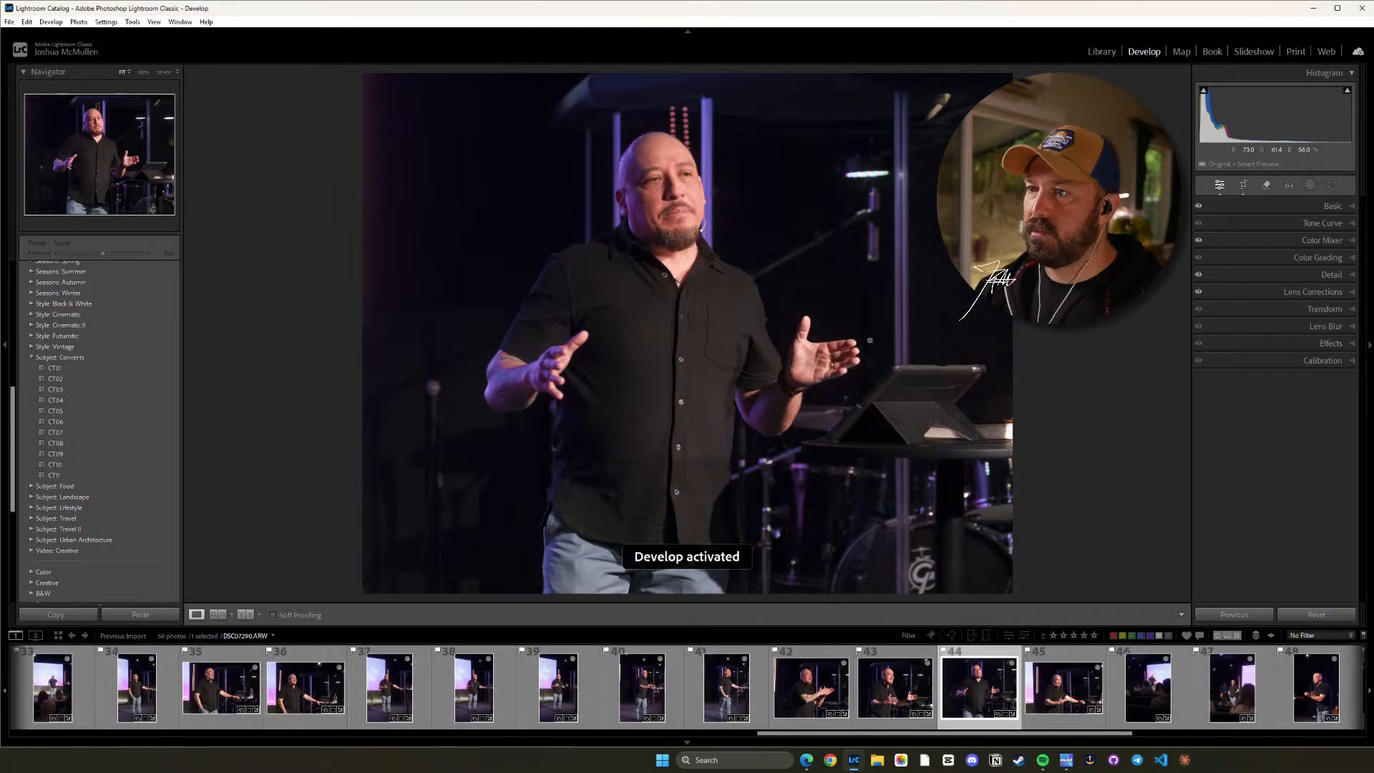
pyautogui.click(701, 209)
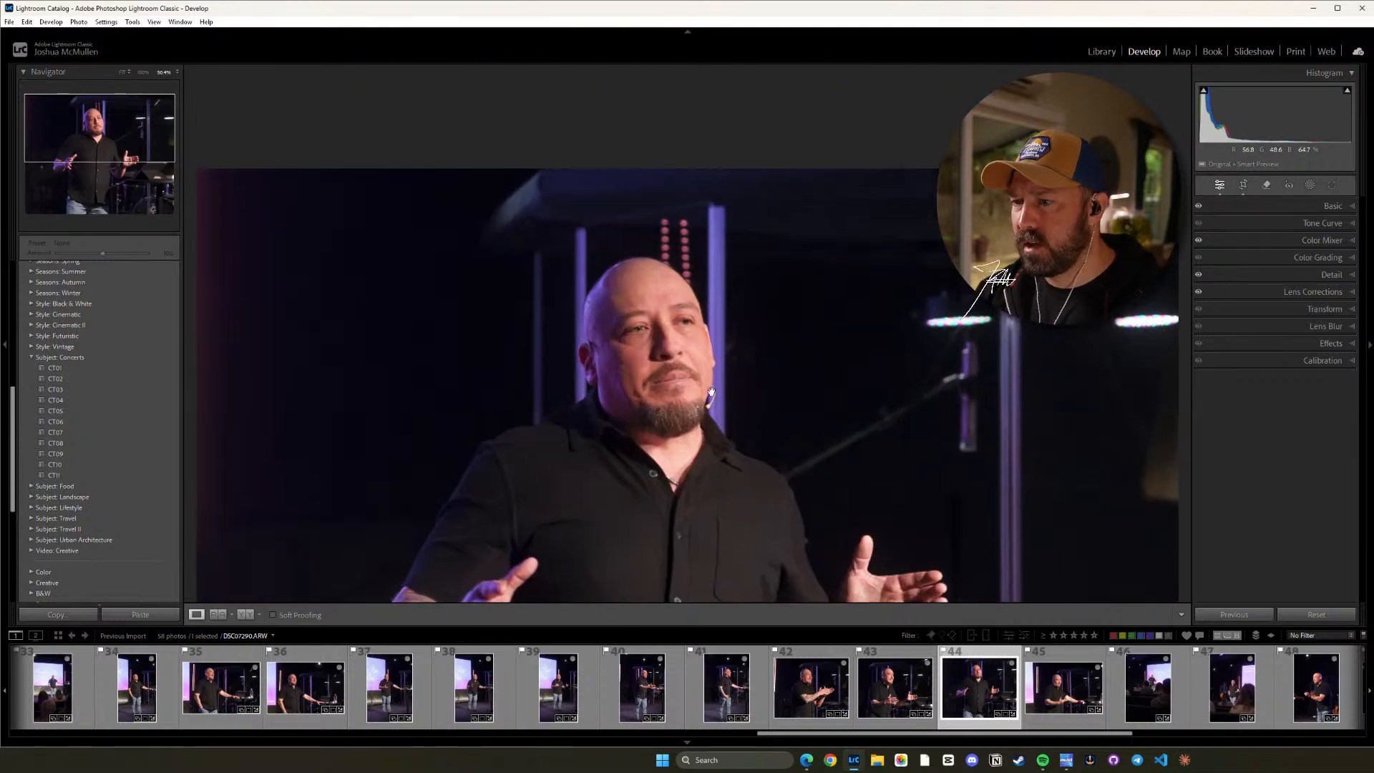
pyautogui.click(701, 366)
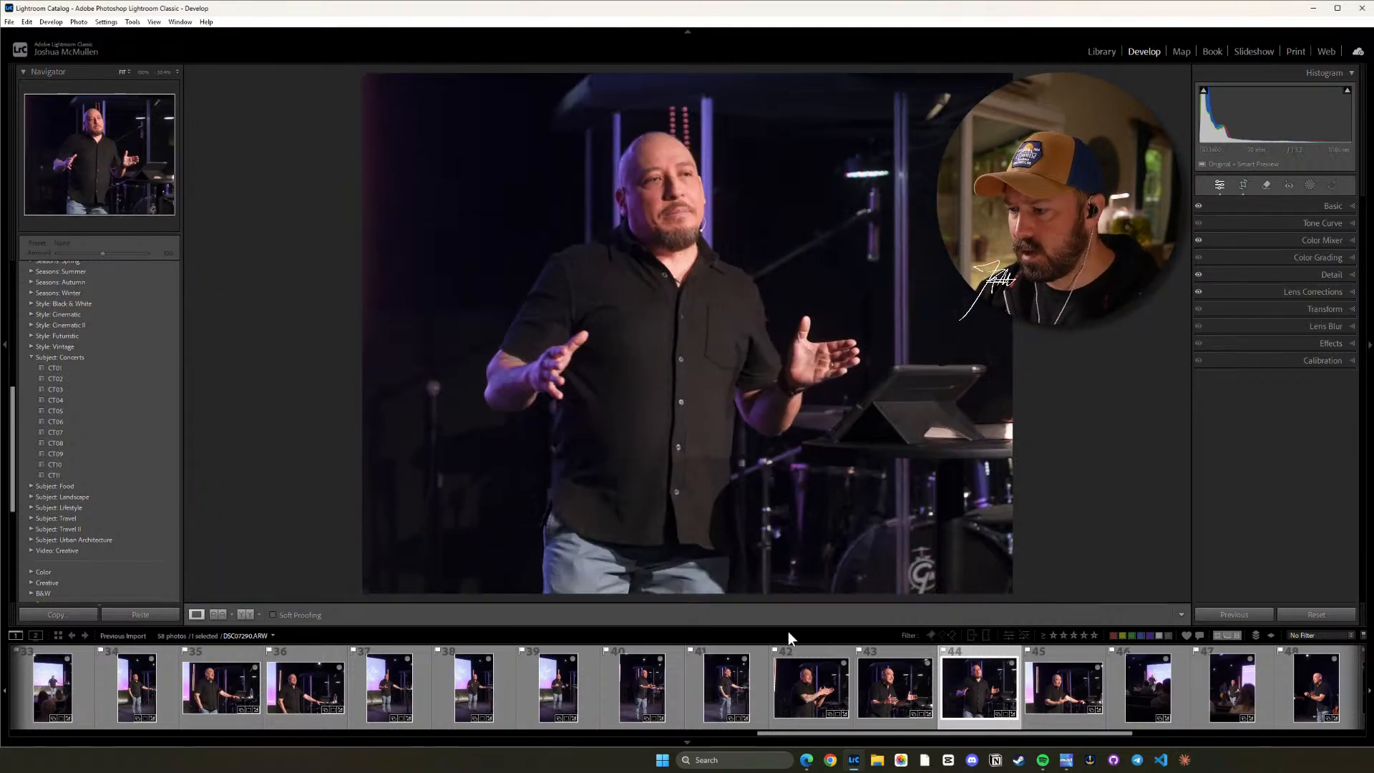
pyautogui.click(708, 354)
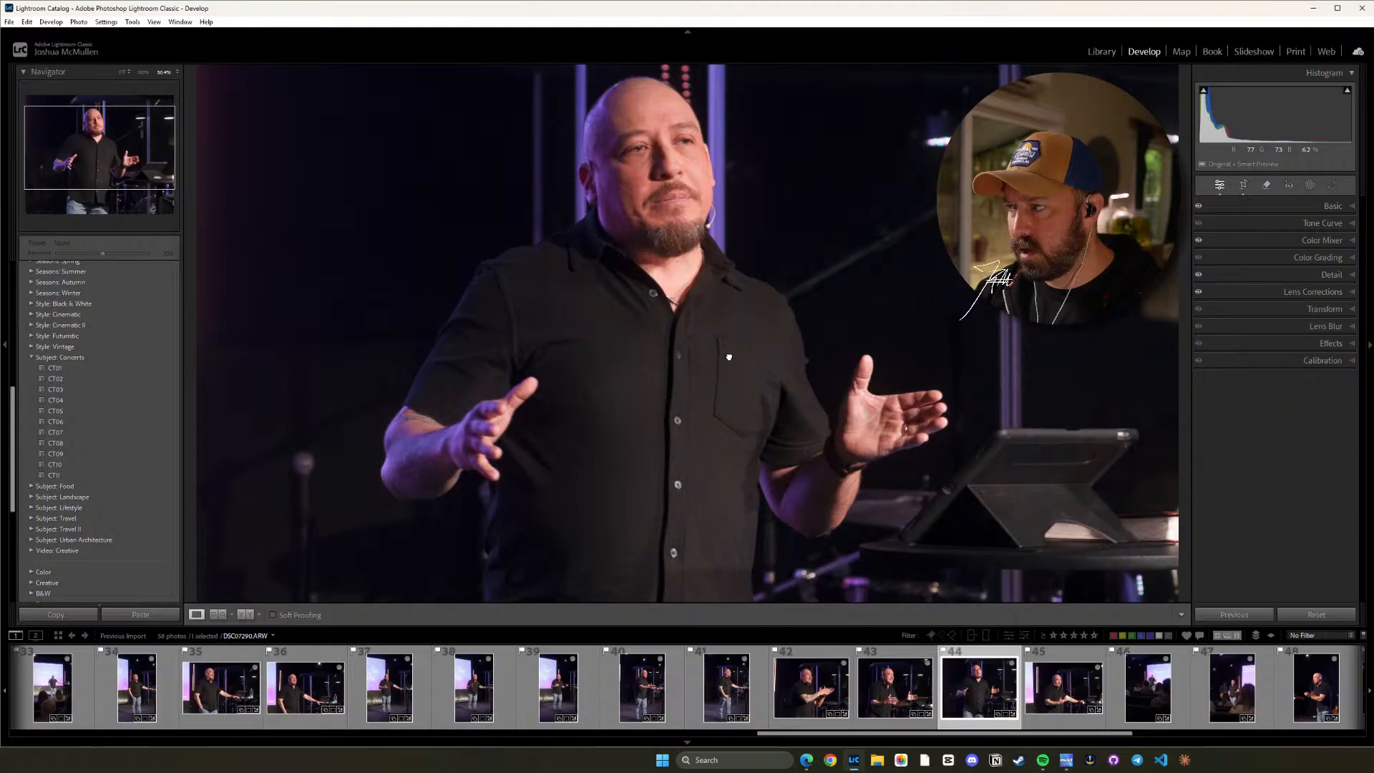
pyautogui.moveTo(729, 356); pyautogui.dragTo(802, 360)
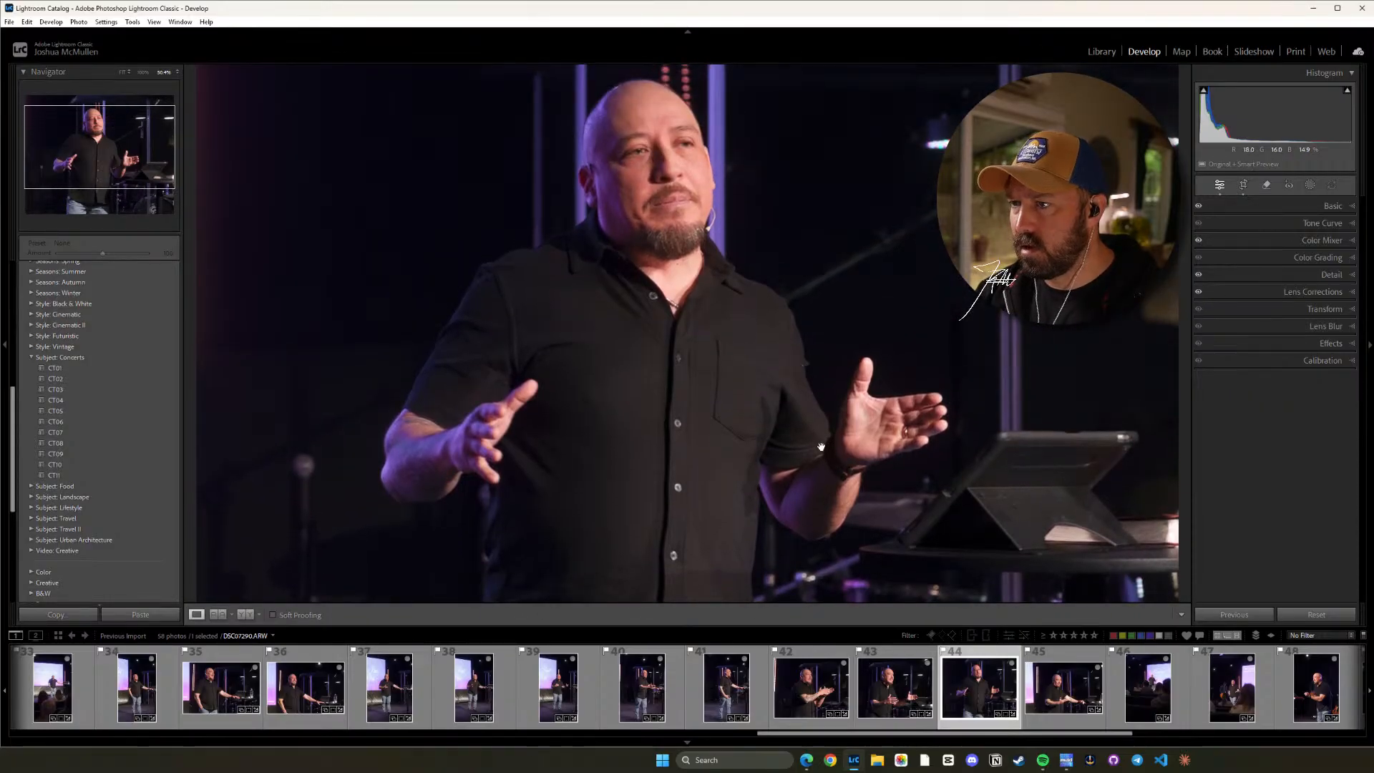
# Crop photo 45 to a 4 x 5 / 8 x 10 ratio, straighten it to about 0.78 and shift the image slightly left.
pyautogui.click(1076, 681)
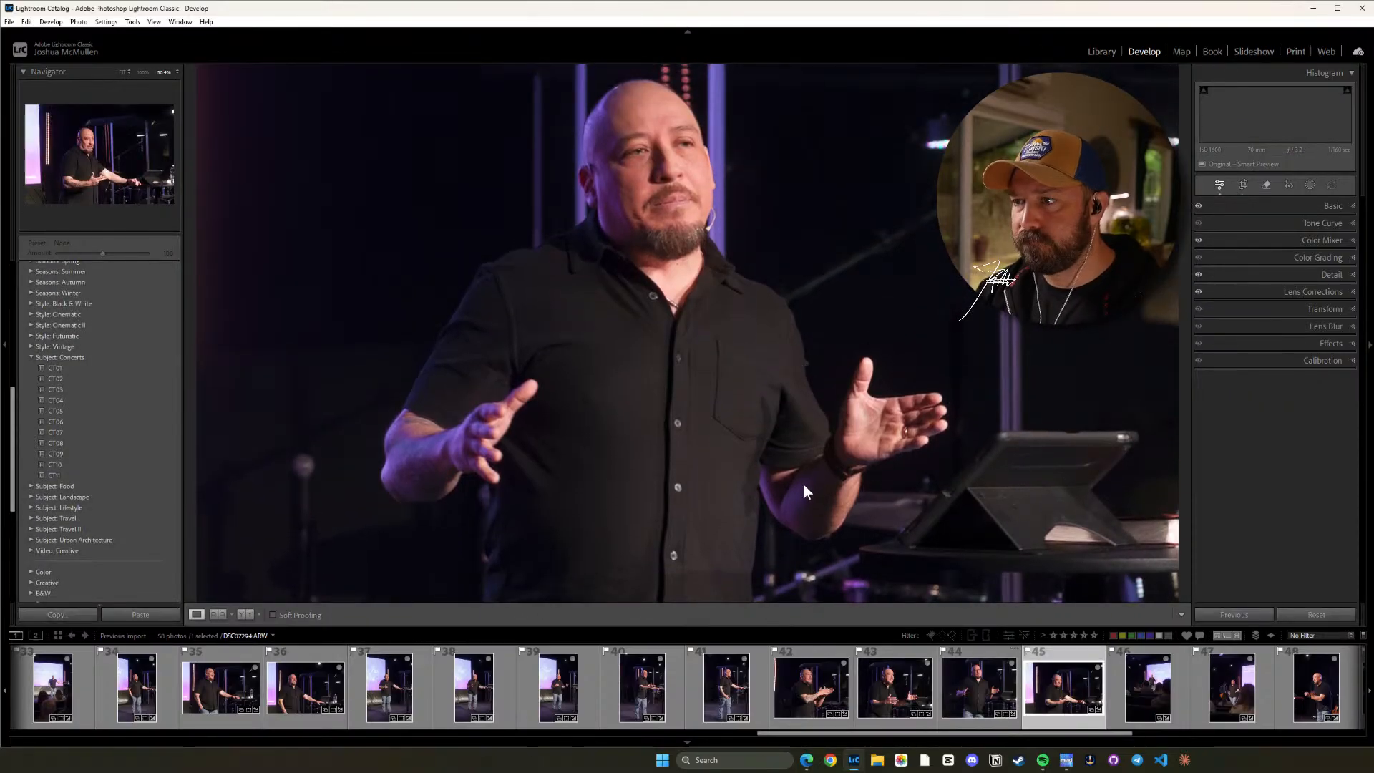
pyautogui.click(791, 433)
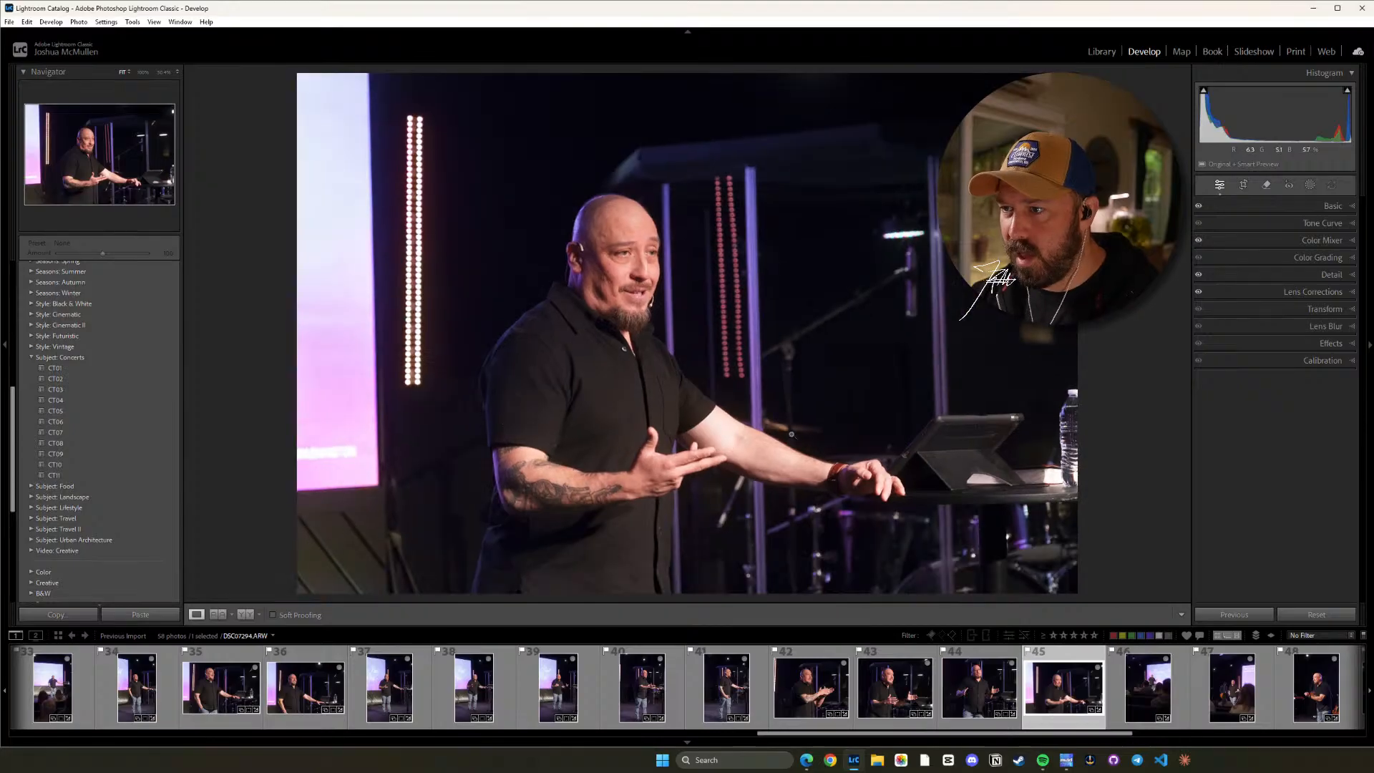
pyautogui.press('r')
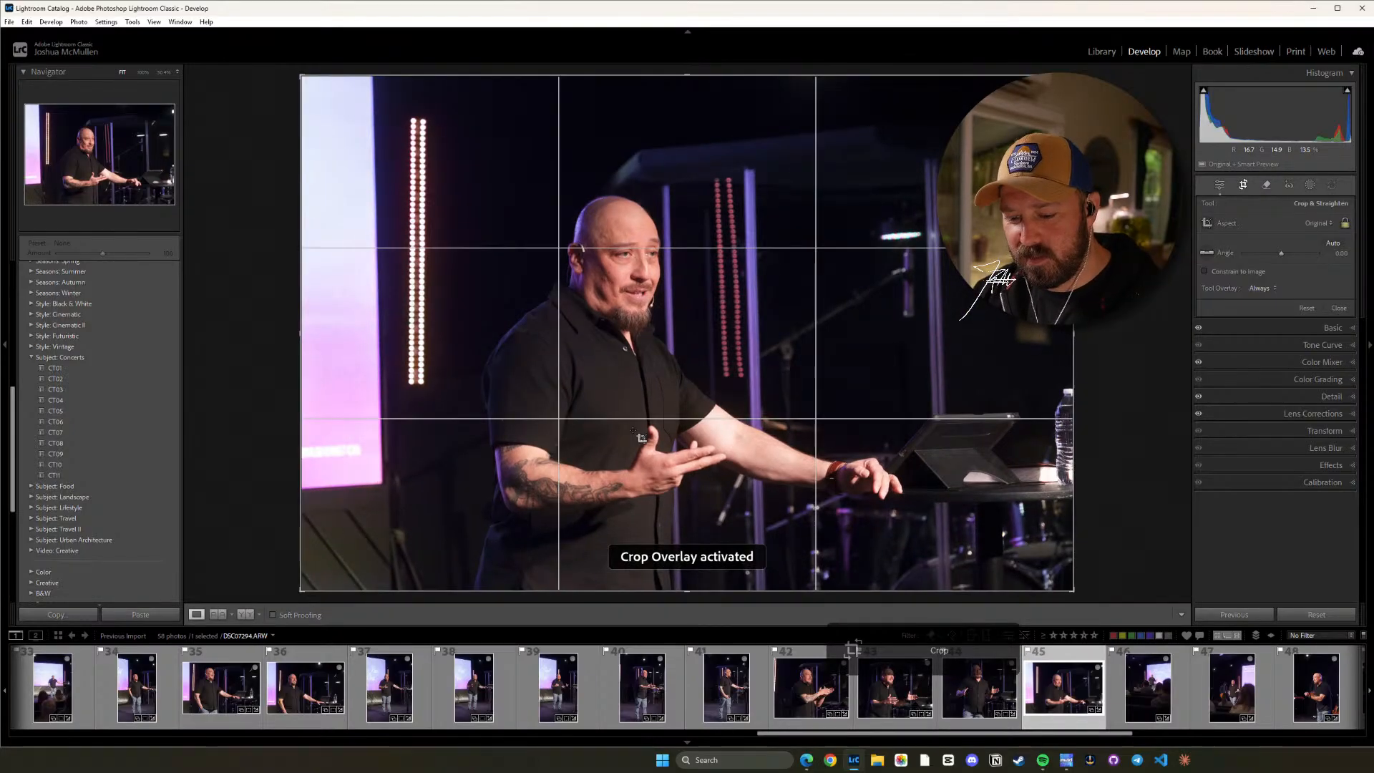
pyautogui.hotkey('shift', 'a')
pyautogui.moveTo(1105, 347); pyautogui.dragTo(1141, 386)
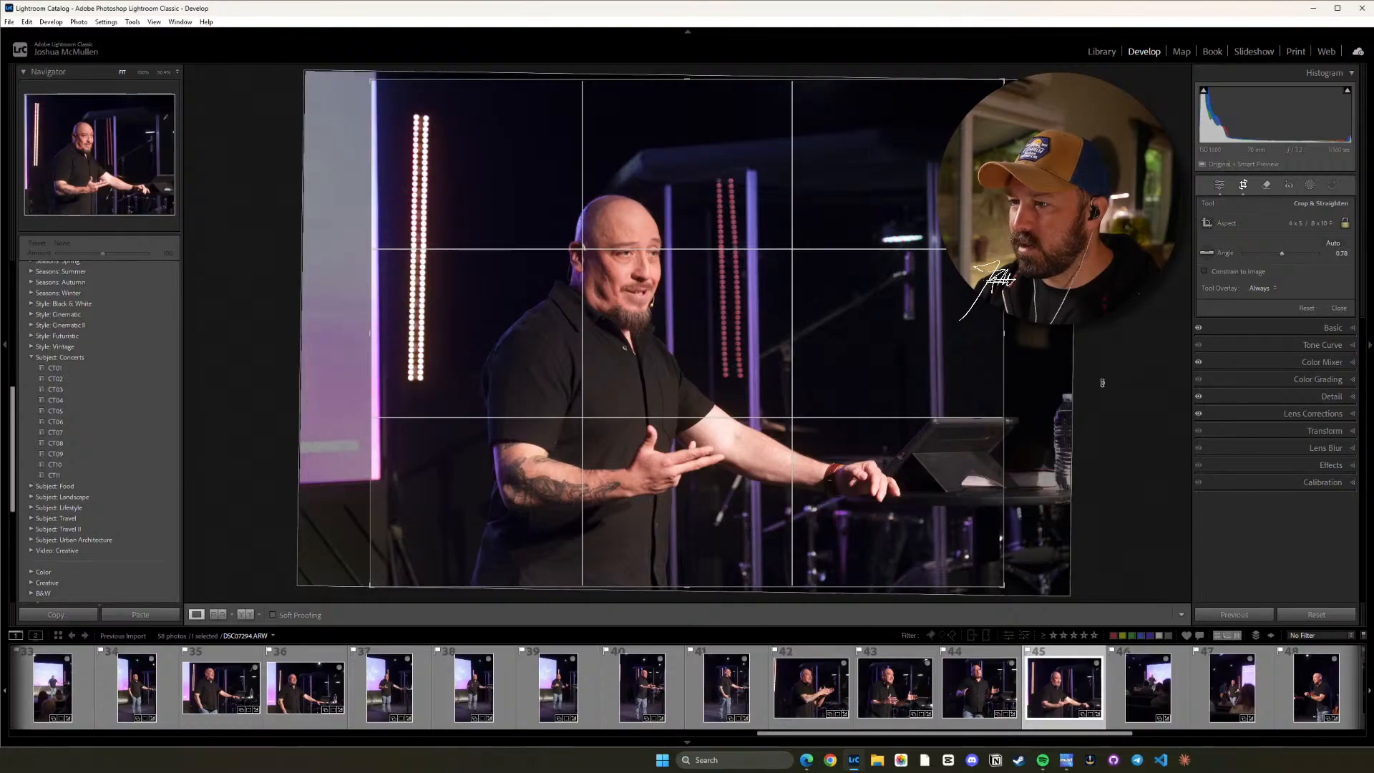
pyautogui.moveTo(726, 374); pyautogui.dragTo(713, 372)
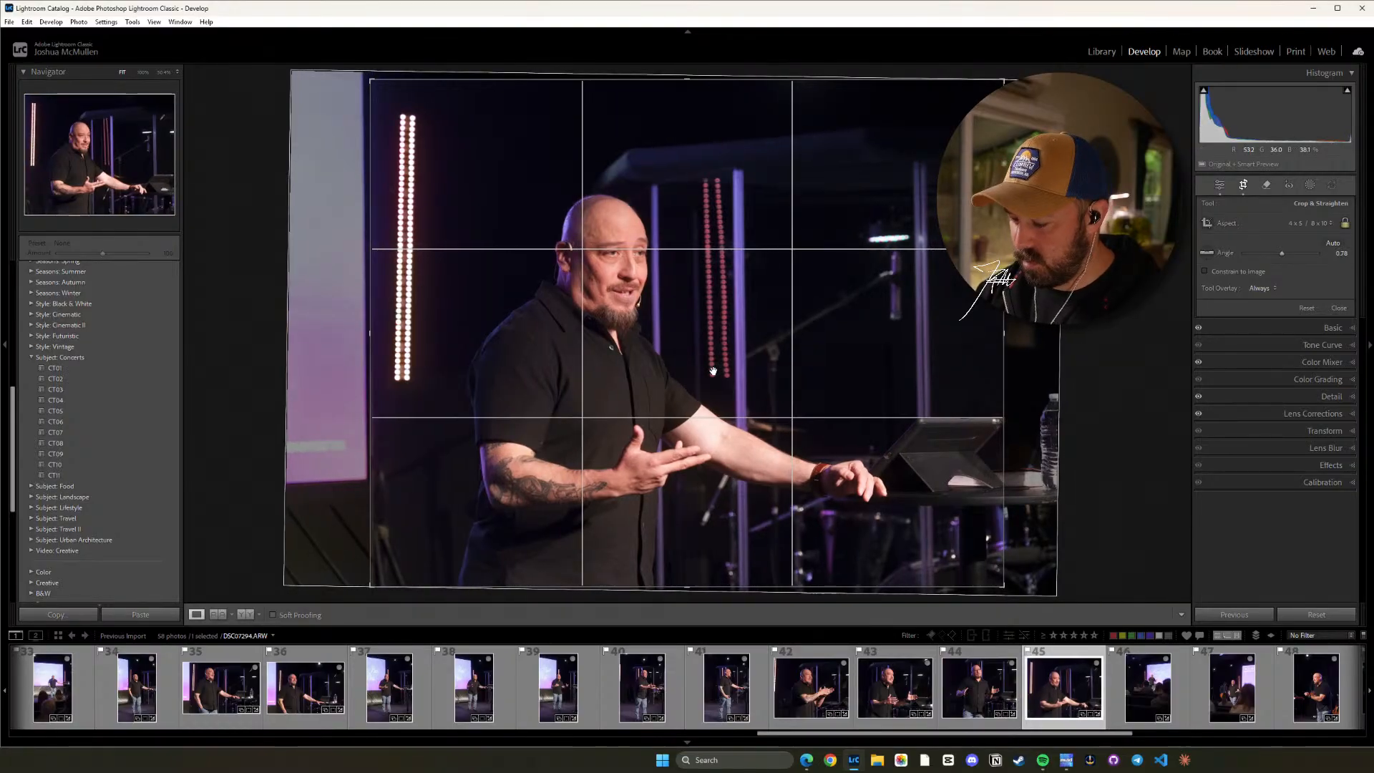
pyautogui.press('d')
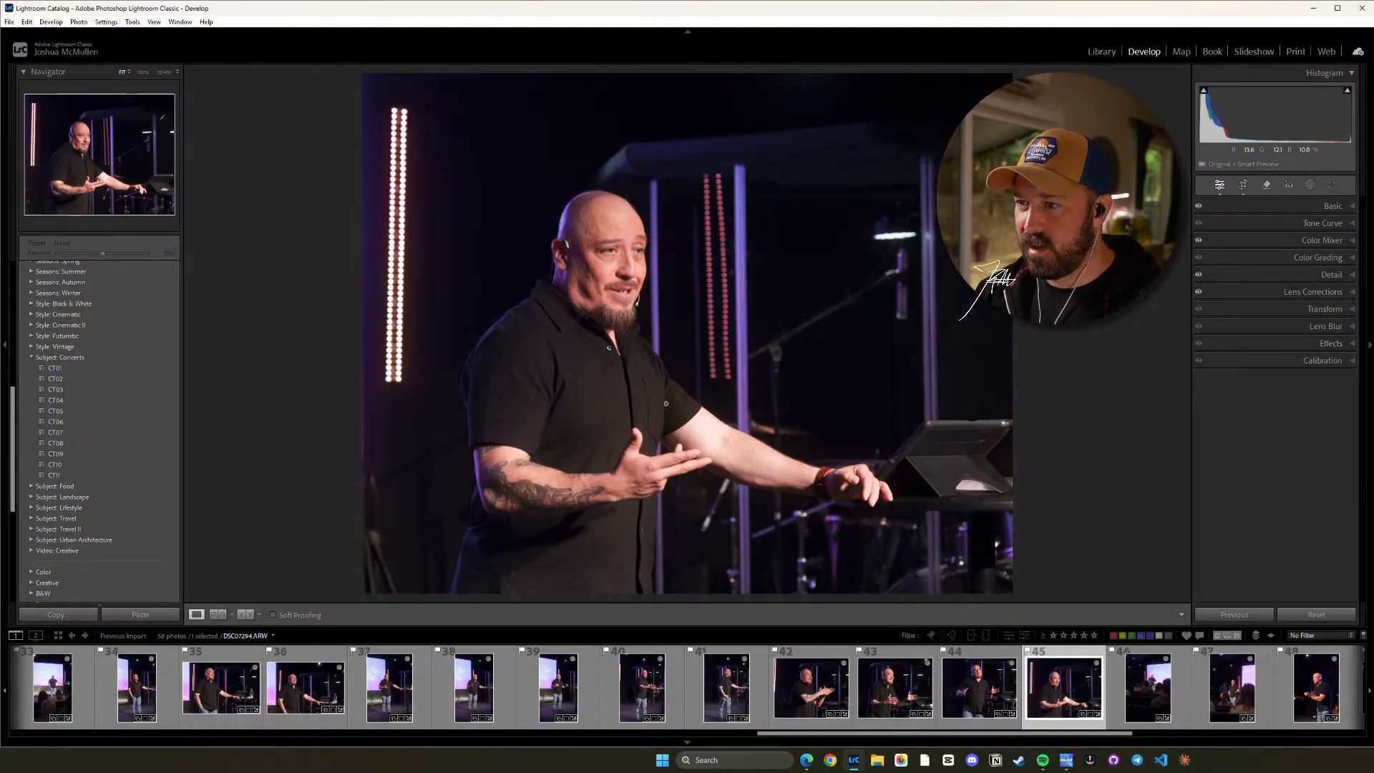
# Crop photo 46 to a vertical 16 x 9 ratio, shift the image left and trim a little off its lower edge.
pyautogui.moveTo(1007, 737); pyautogui.dragTo(1230, 732)
pyautogui.click(336, 705)
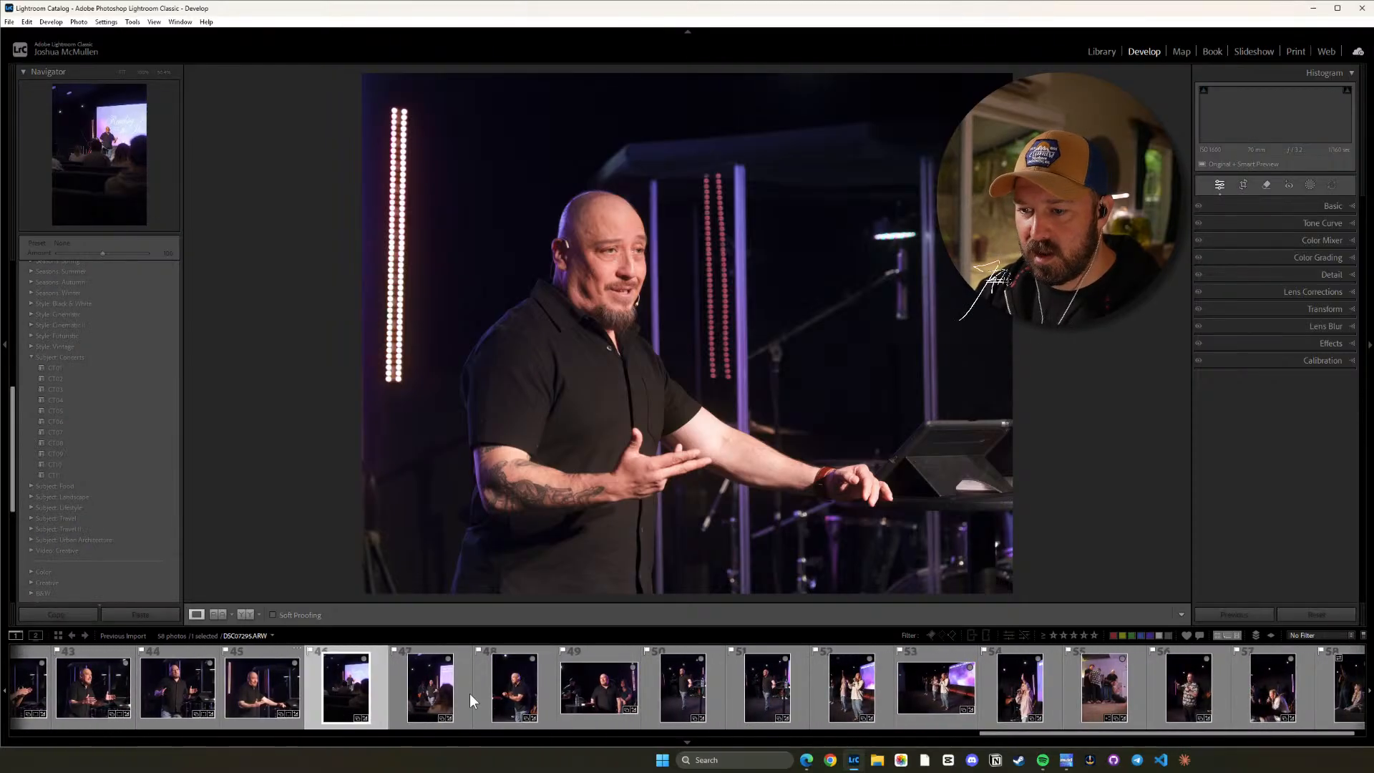
pyautogui.press('r')
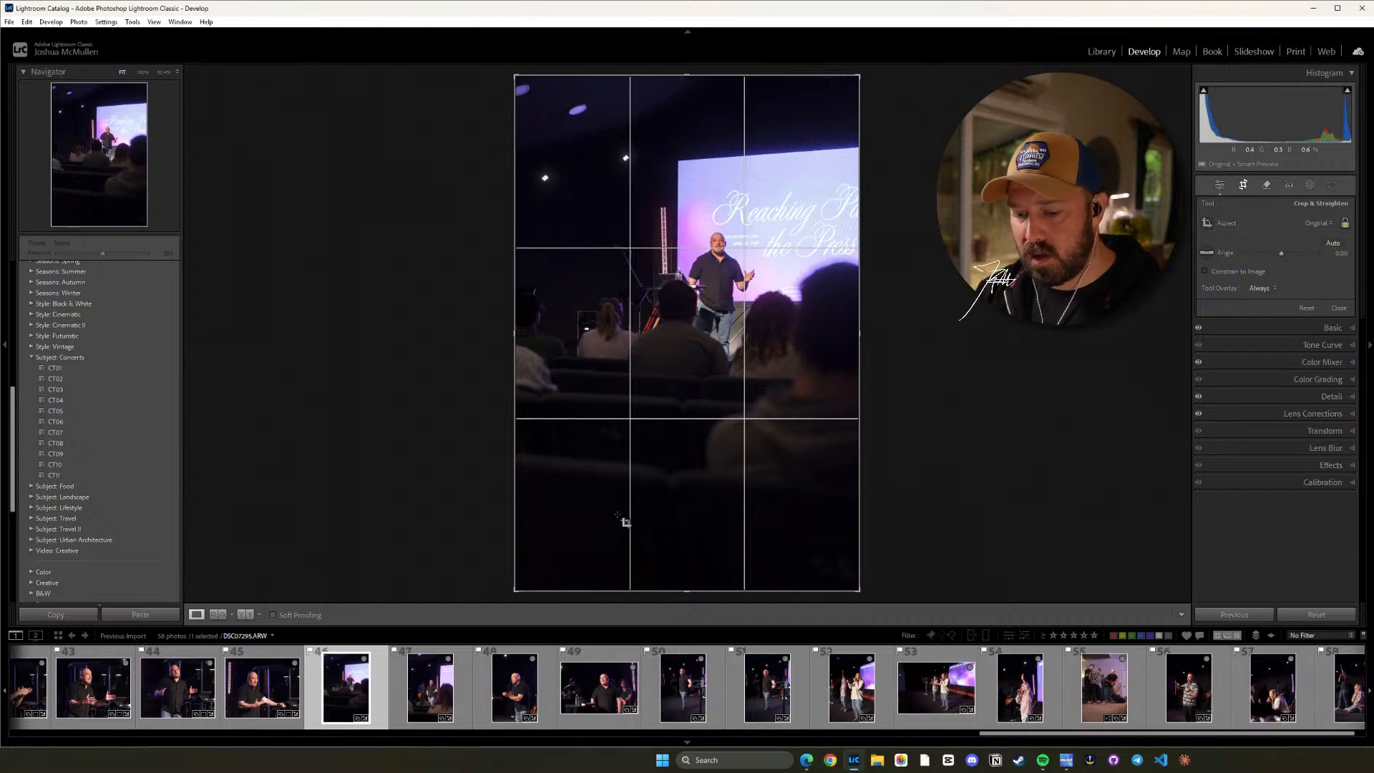
pyautogui.hotkey('shift', 'a')
pyautogui.moveTo(666, 480); pyautogui.dragTo(641, 480)
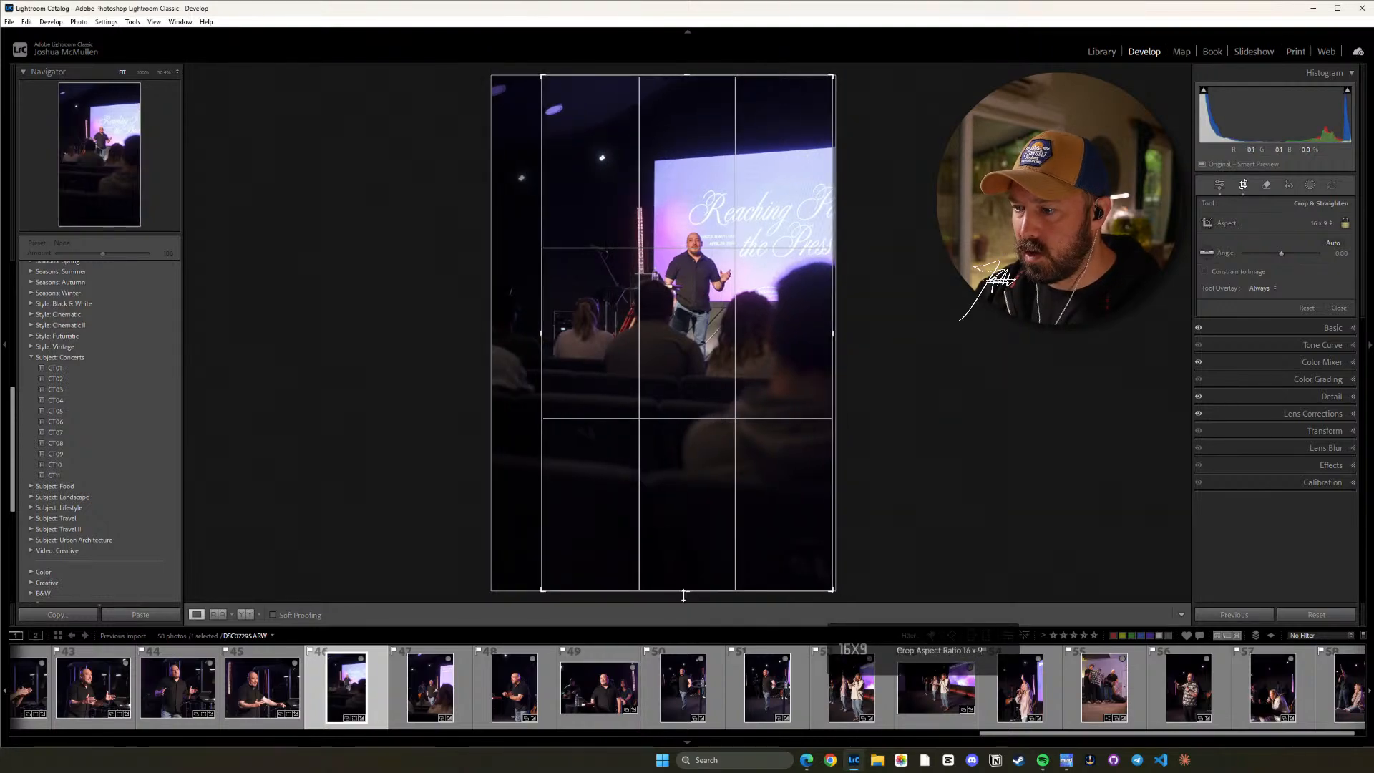
pyautogui.moveTo(688, 593); pyautogui.dragTo(688, 580)
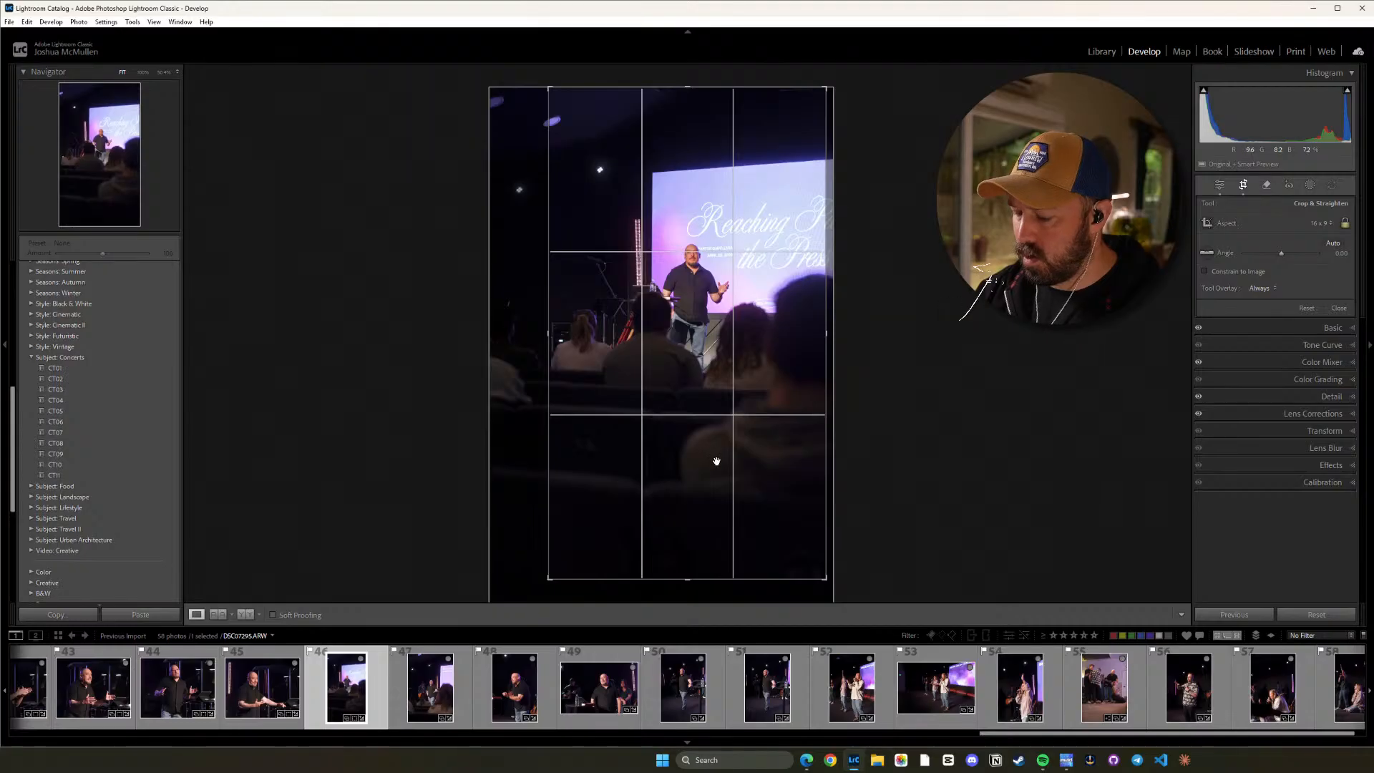
pyautogui.press('d')
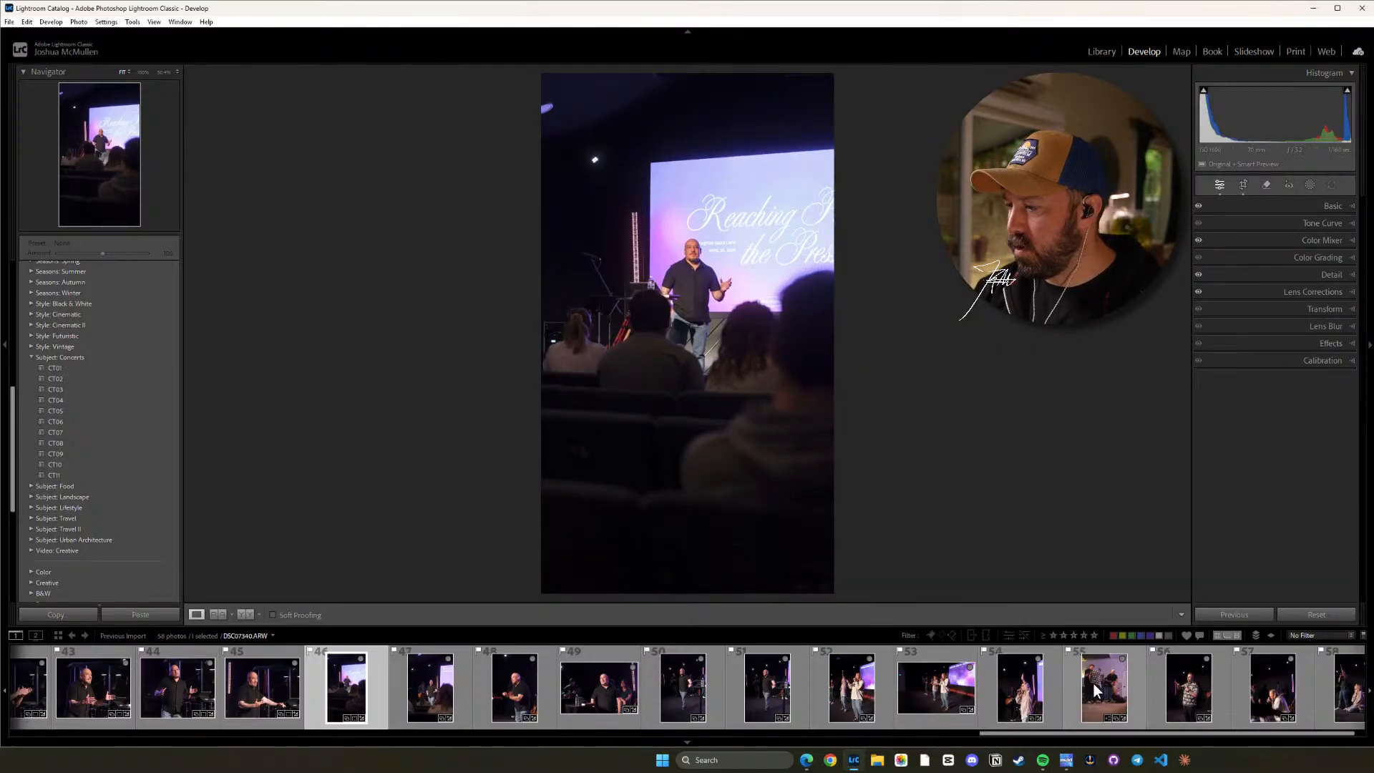
# Crop photo 47 in its original ratio by trimming the upper edge down past the ceiling light and nudging the image left.
pyautogui.click(413, 694)
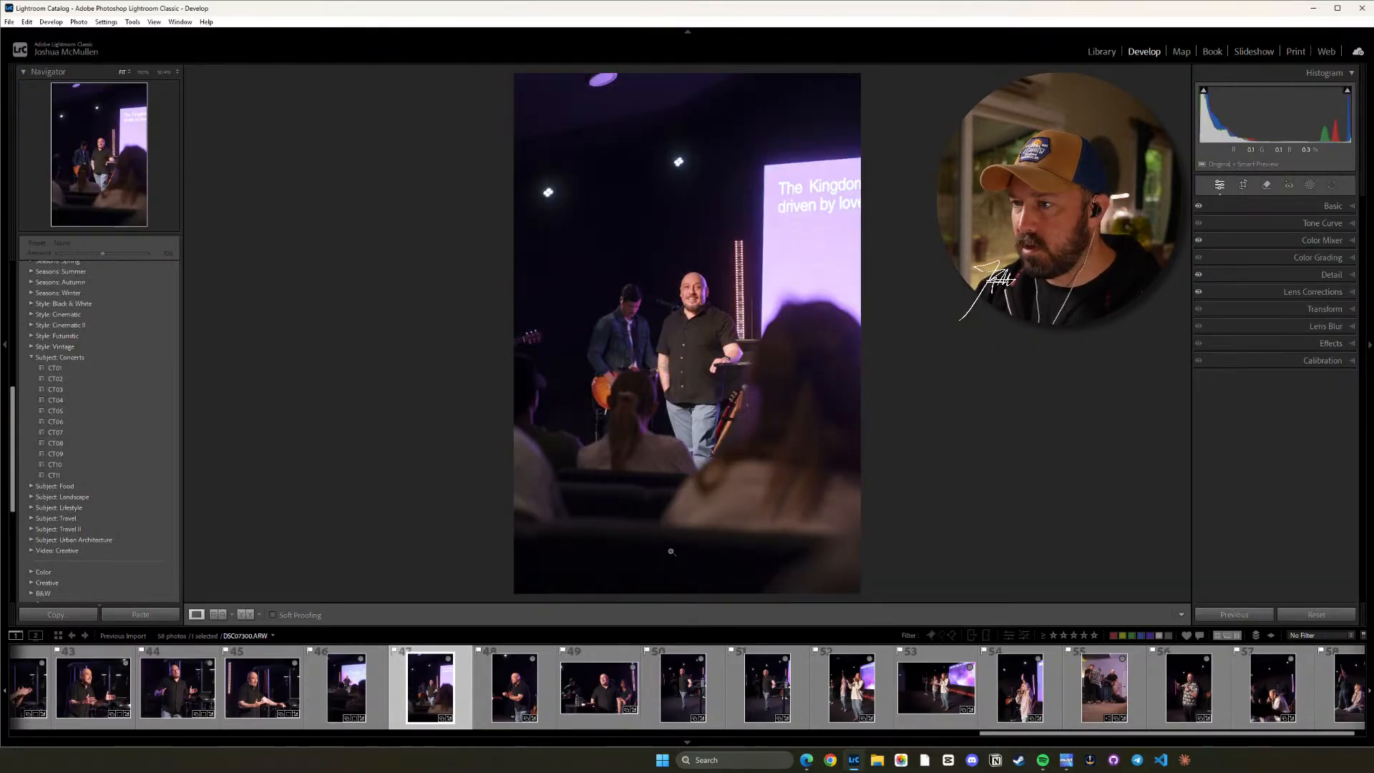
pyautogui.press('r')
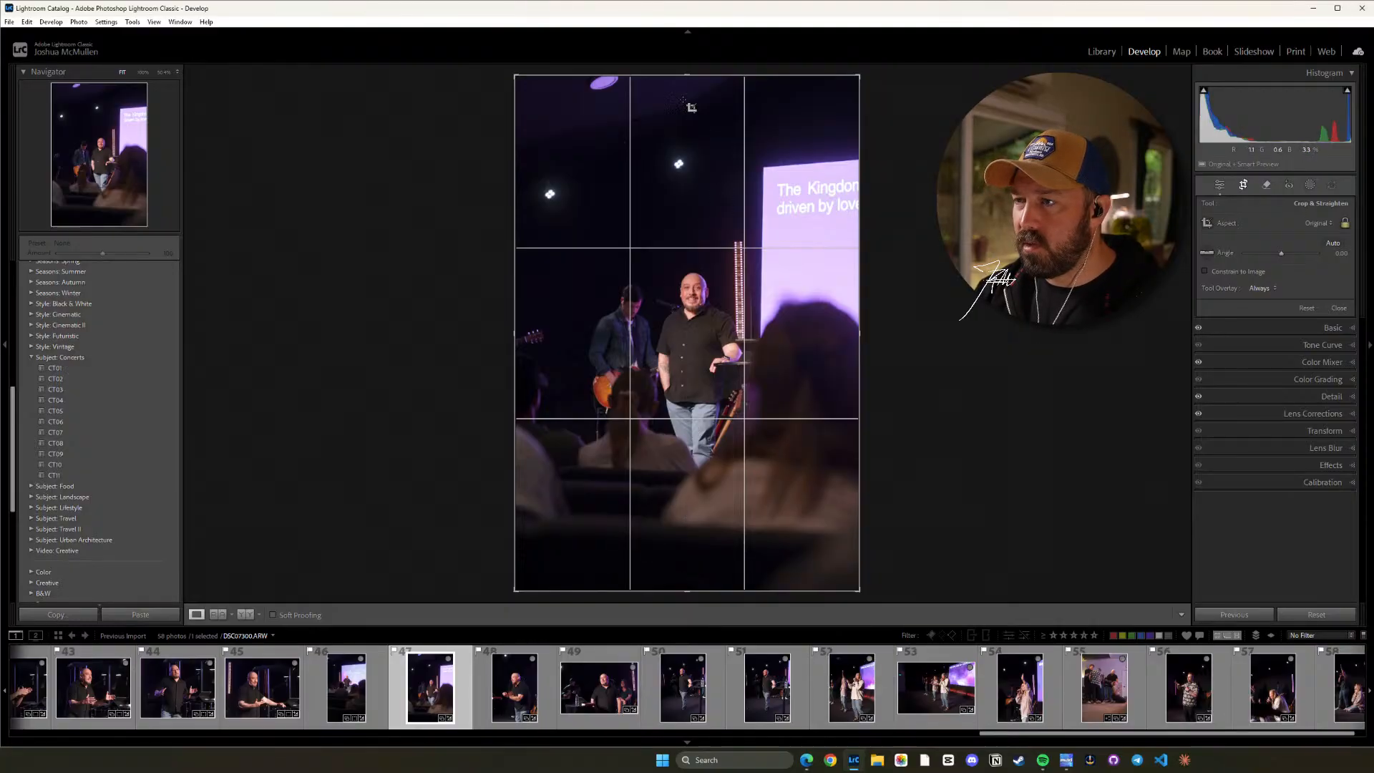
pyautogui.moveTo(685, 77); pyautogui.dragTo(705, 107)
pyautogui.moveTo(681, 197); pyautogui.dragTo(674, 198)
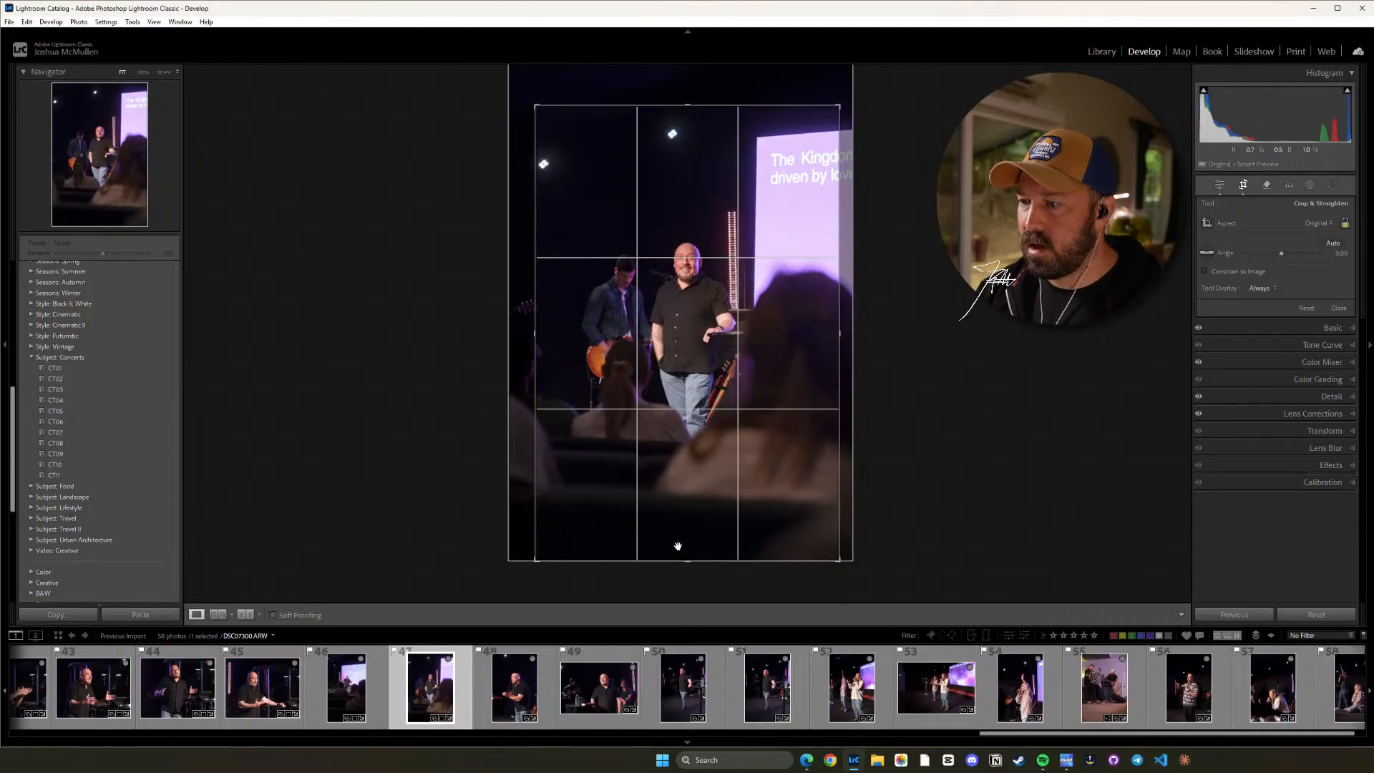
pyautogui.press('d')
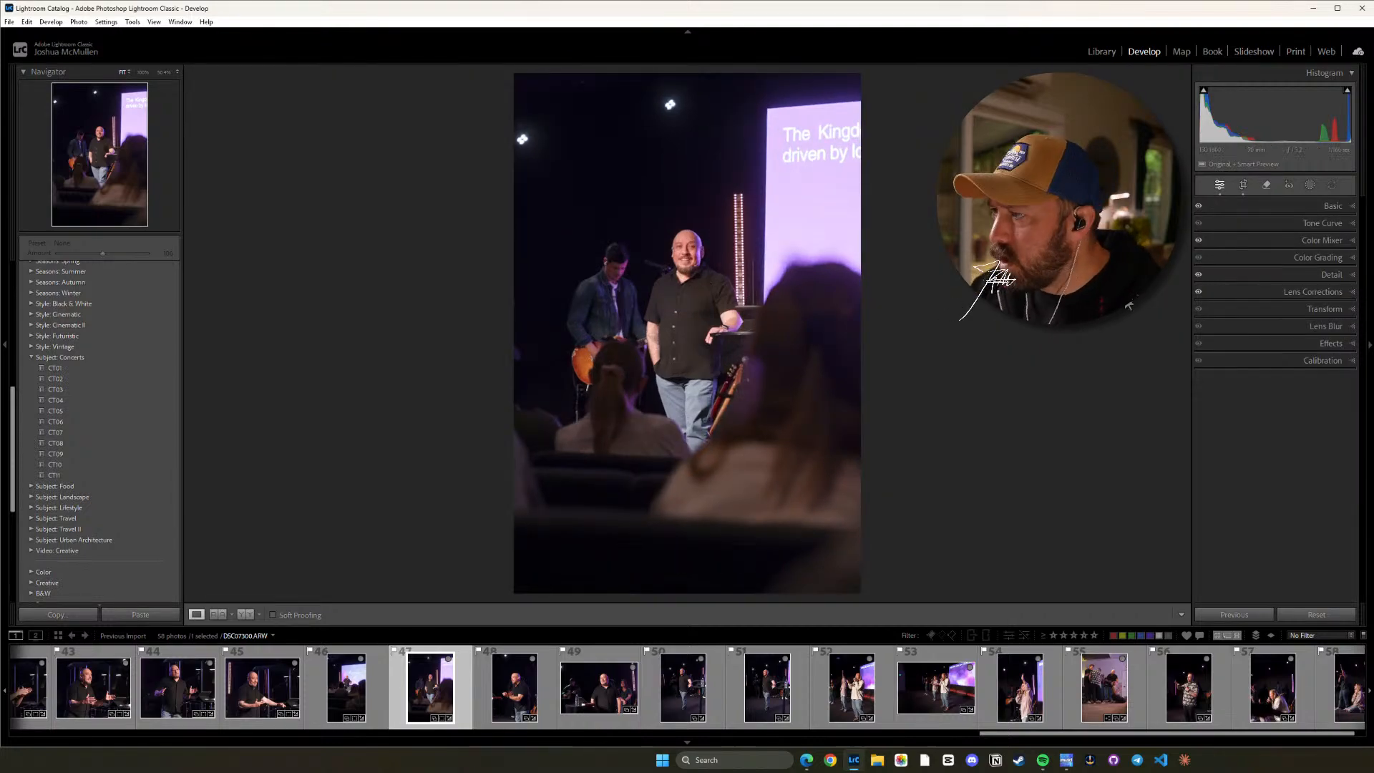
# Review photo 47's basic tone settings and inspect the speaker up close.
pyautogui.click(1302, 205)
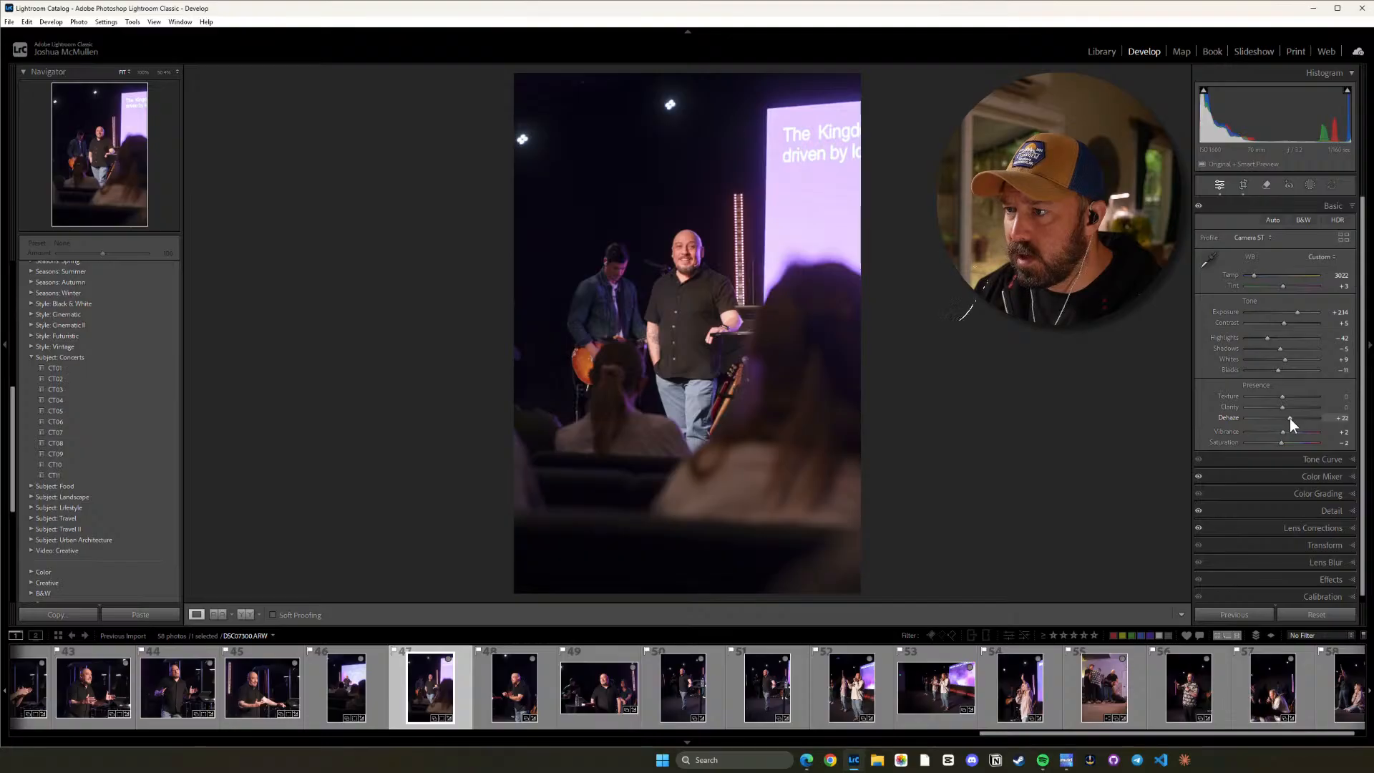
pyautogui.click(694, 275)
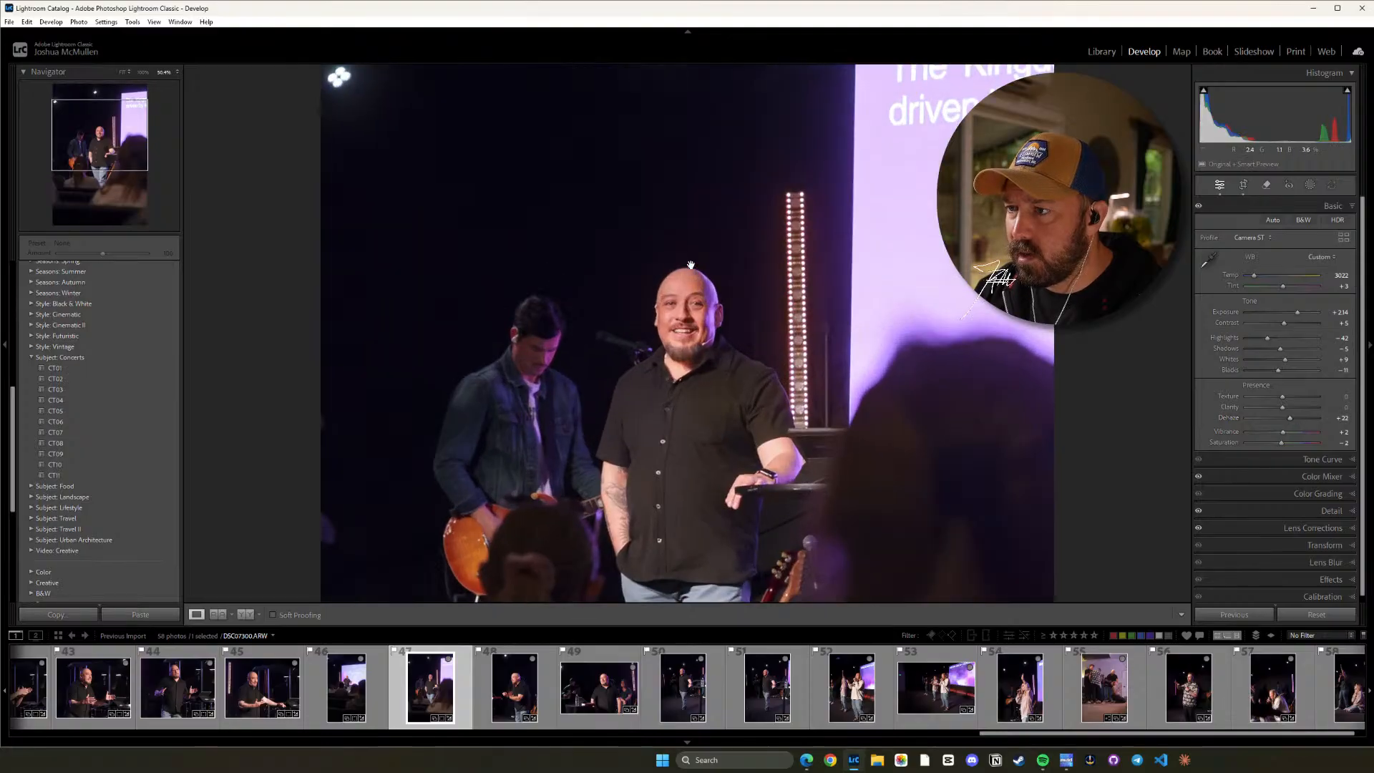
pyautogui.click(696, 349)
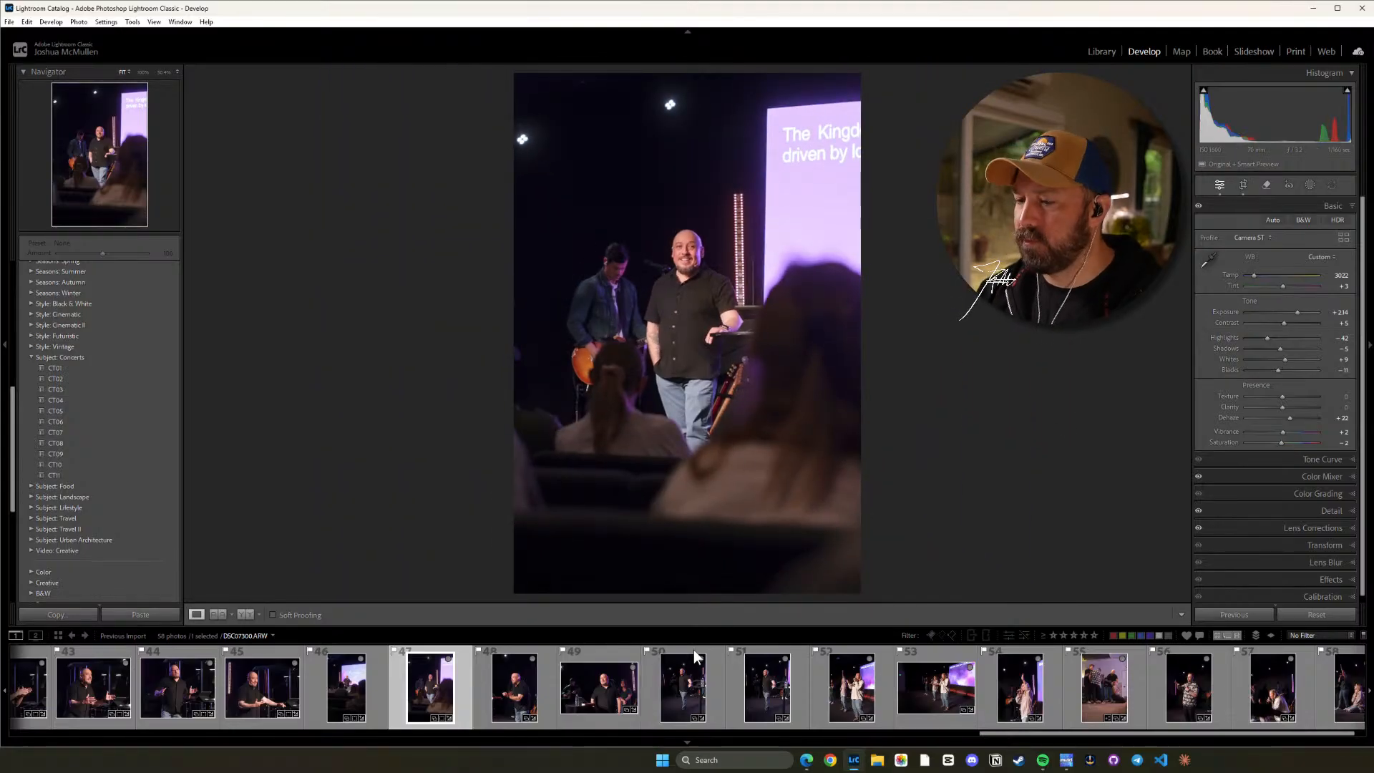
# Straighten photo 48 to an angle of about 1.69 in its original ratio.
pyautogui.click(523, 690)
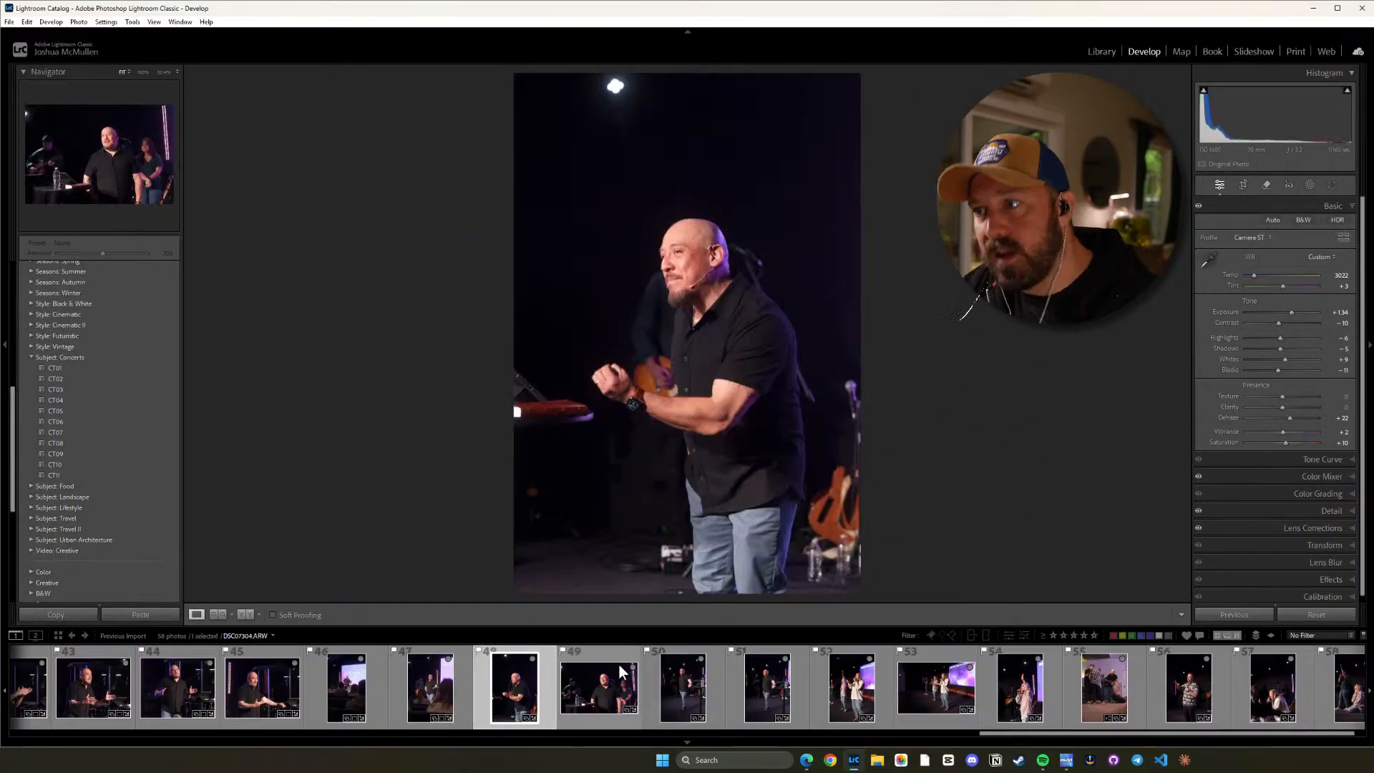
pyautogui.press('r')
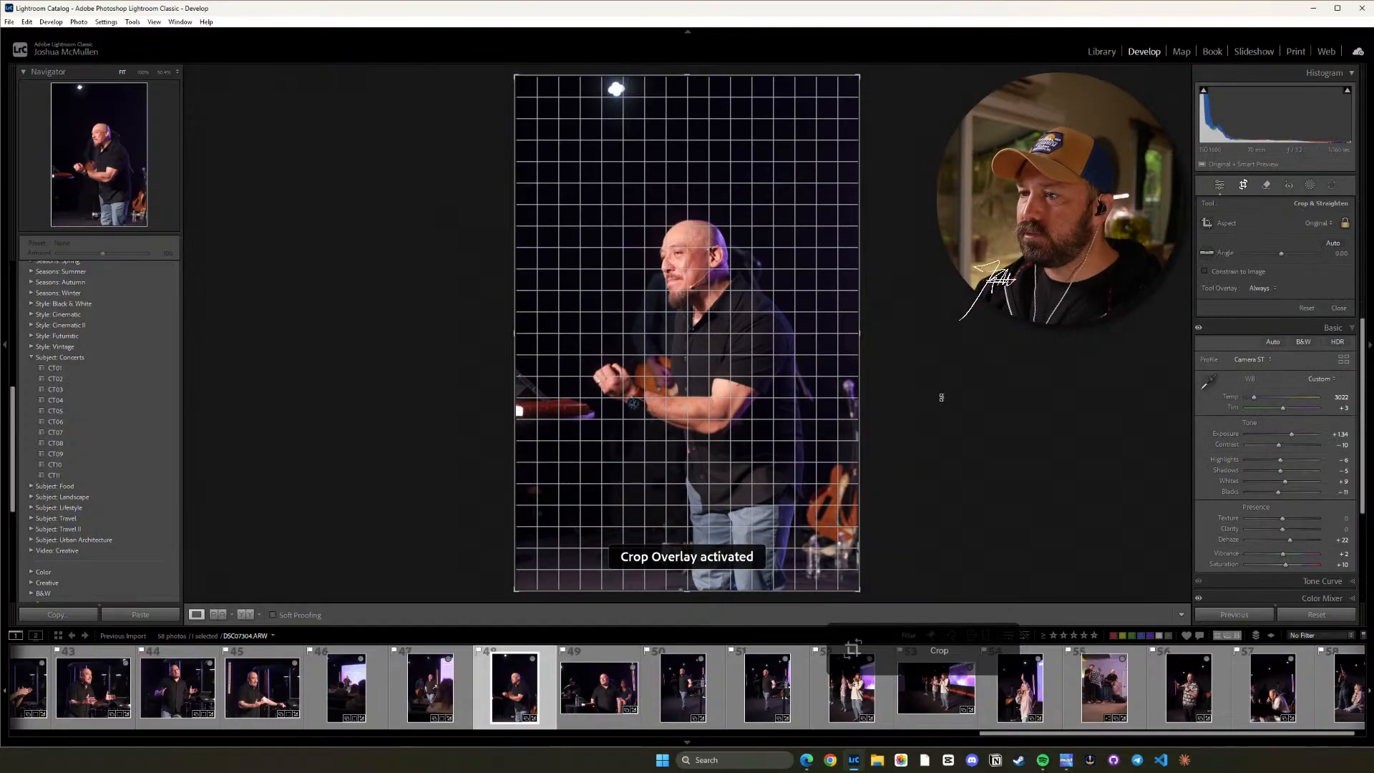
pyautogui.moveTo(942, 396); pyautogui.dragTo(944, 407)
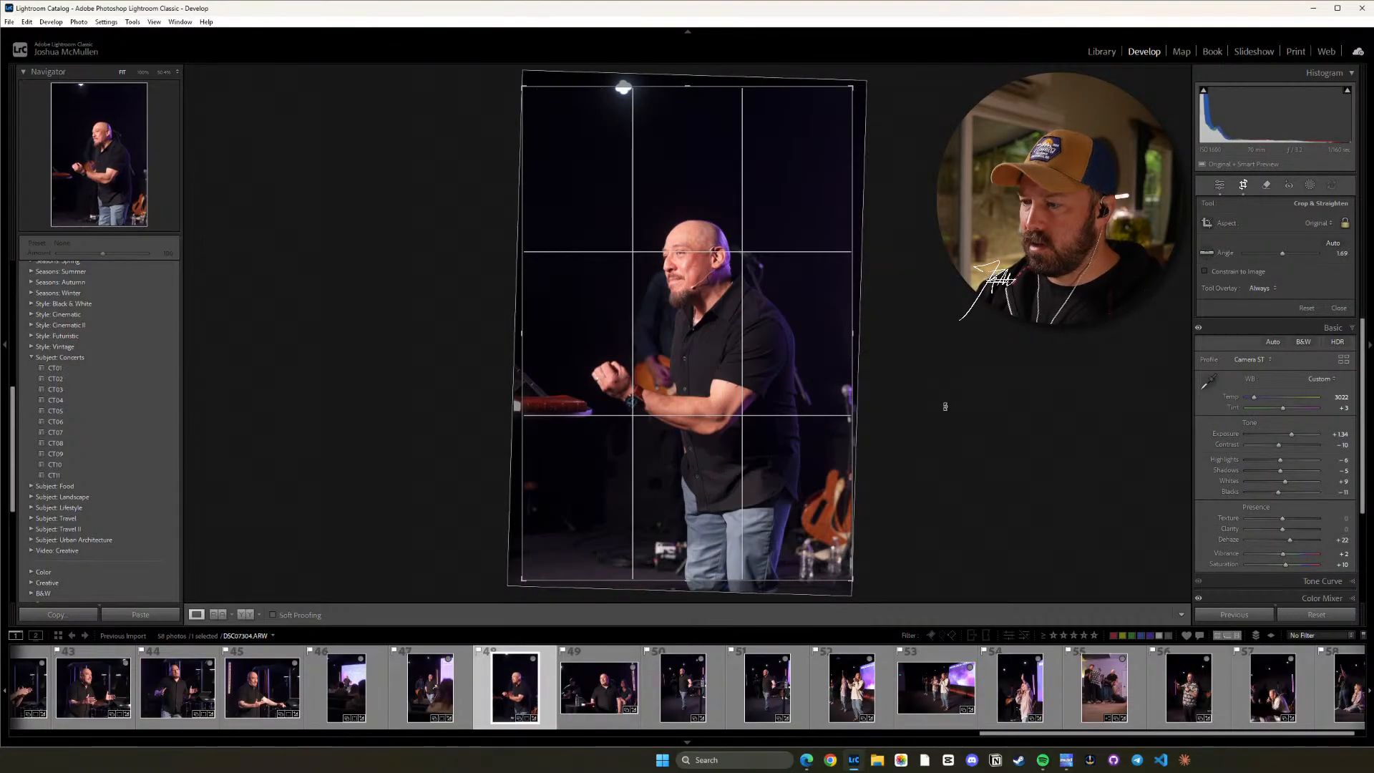
pyautogui.press('r')
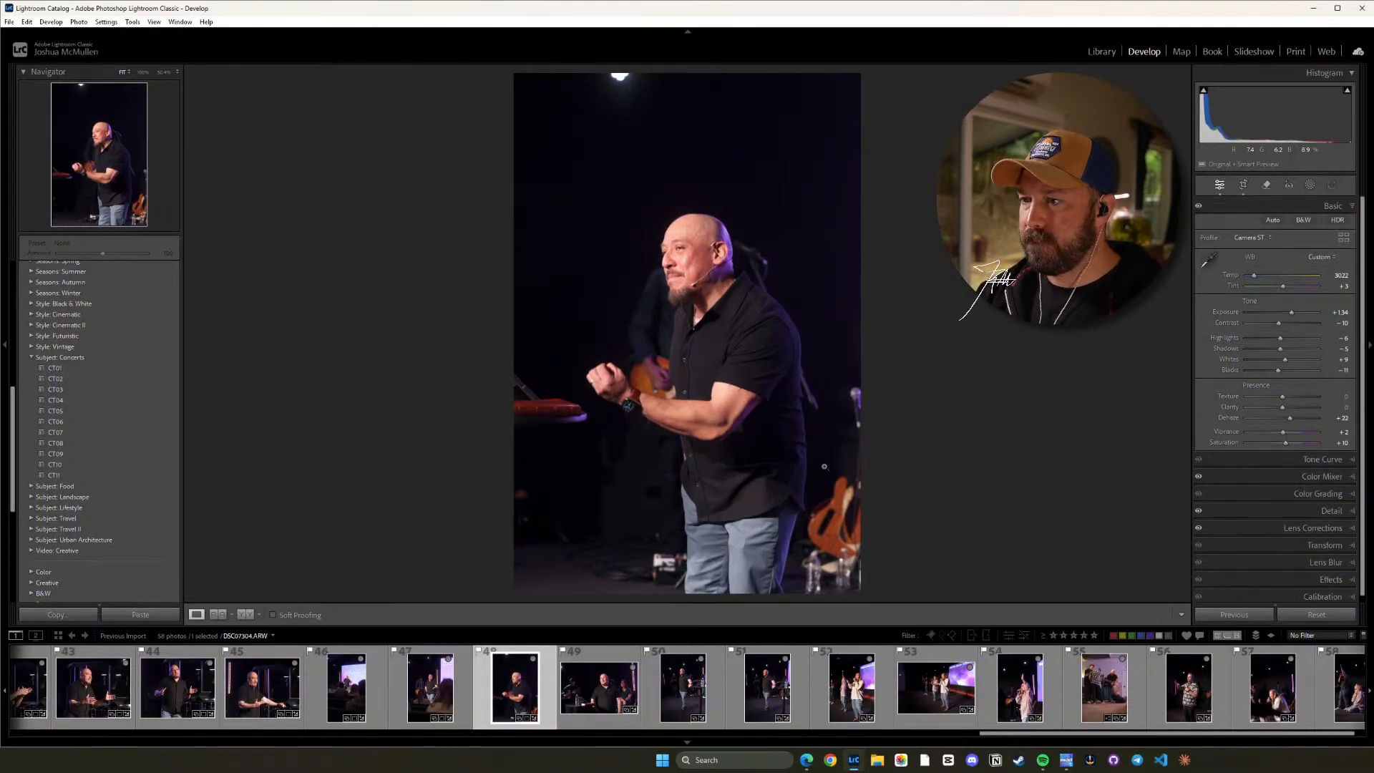
# Straighten photo 49 to about 2.24 in its original ratio and shift the image slightly left within the crop.
pyautogui.click(637, 678)
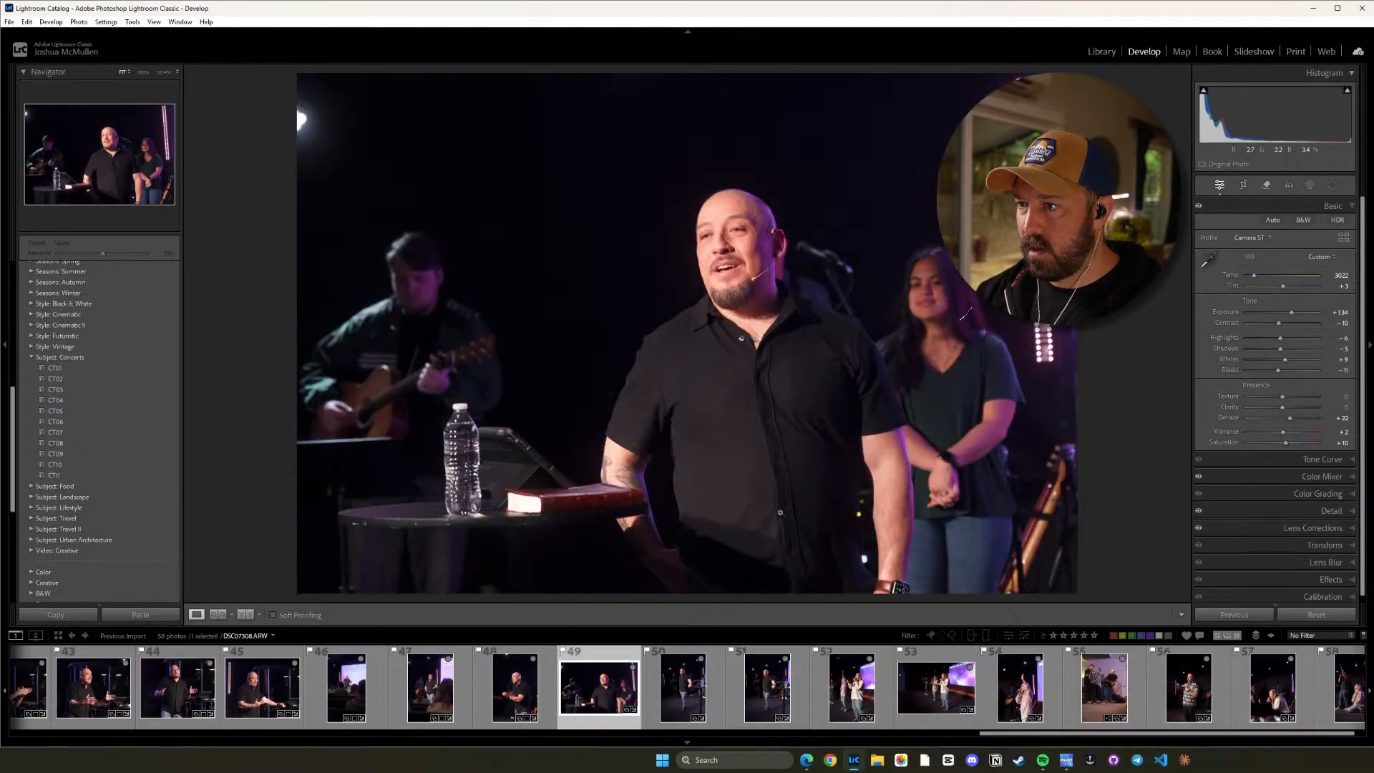
pyautogui.press('r')
pyautogui.moveTo(1123, 397); pyautogui.dragTo(1123, 415)
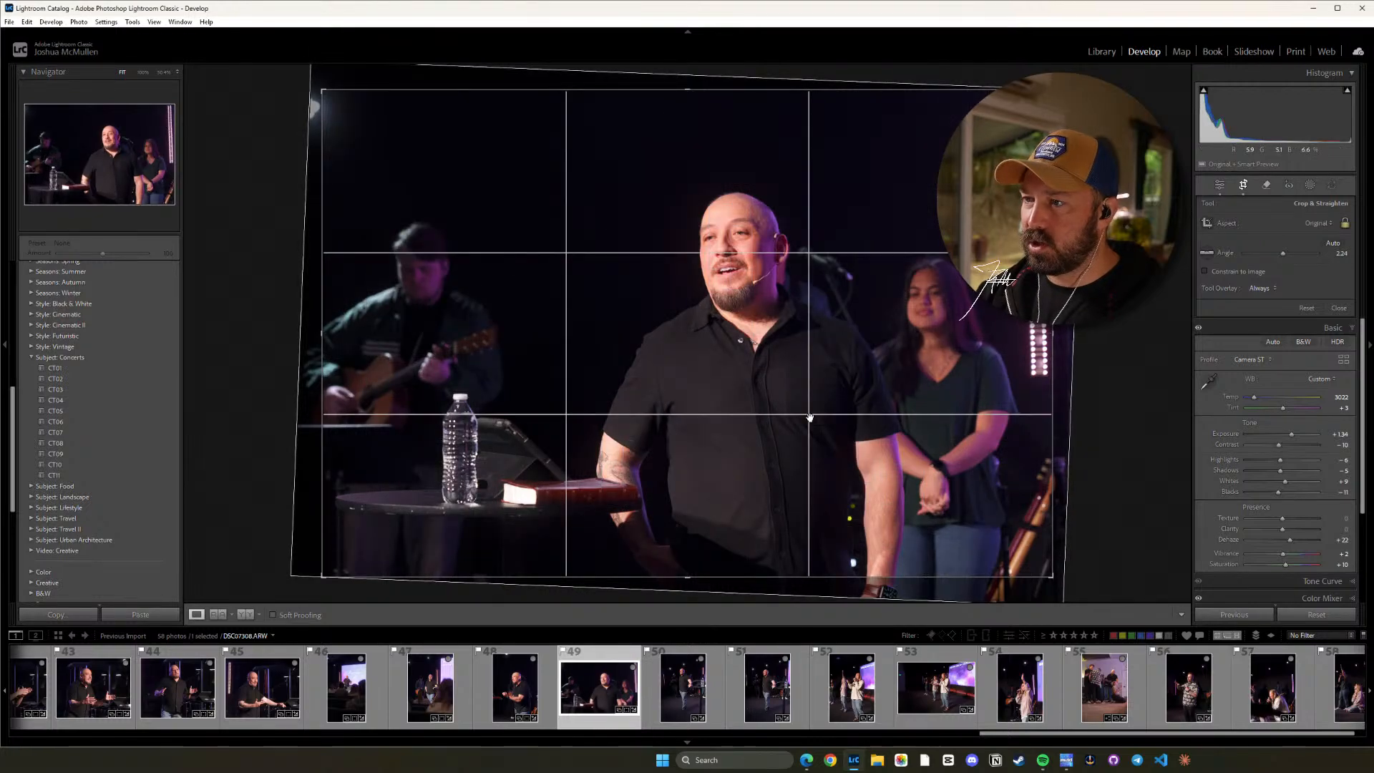
pyautogui.moveTo(708, 455); pyautogui.dragTo(695, 455)
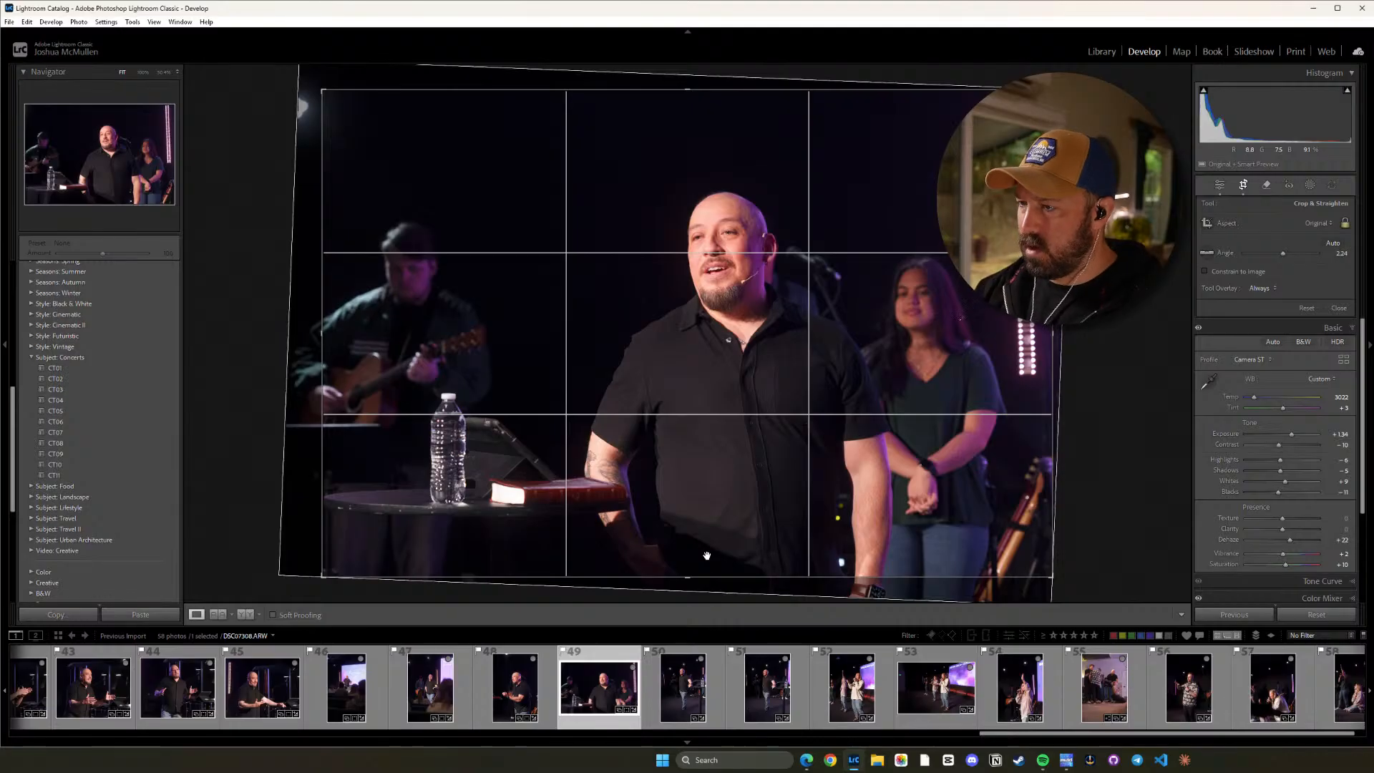
pyautogui.press('d')
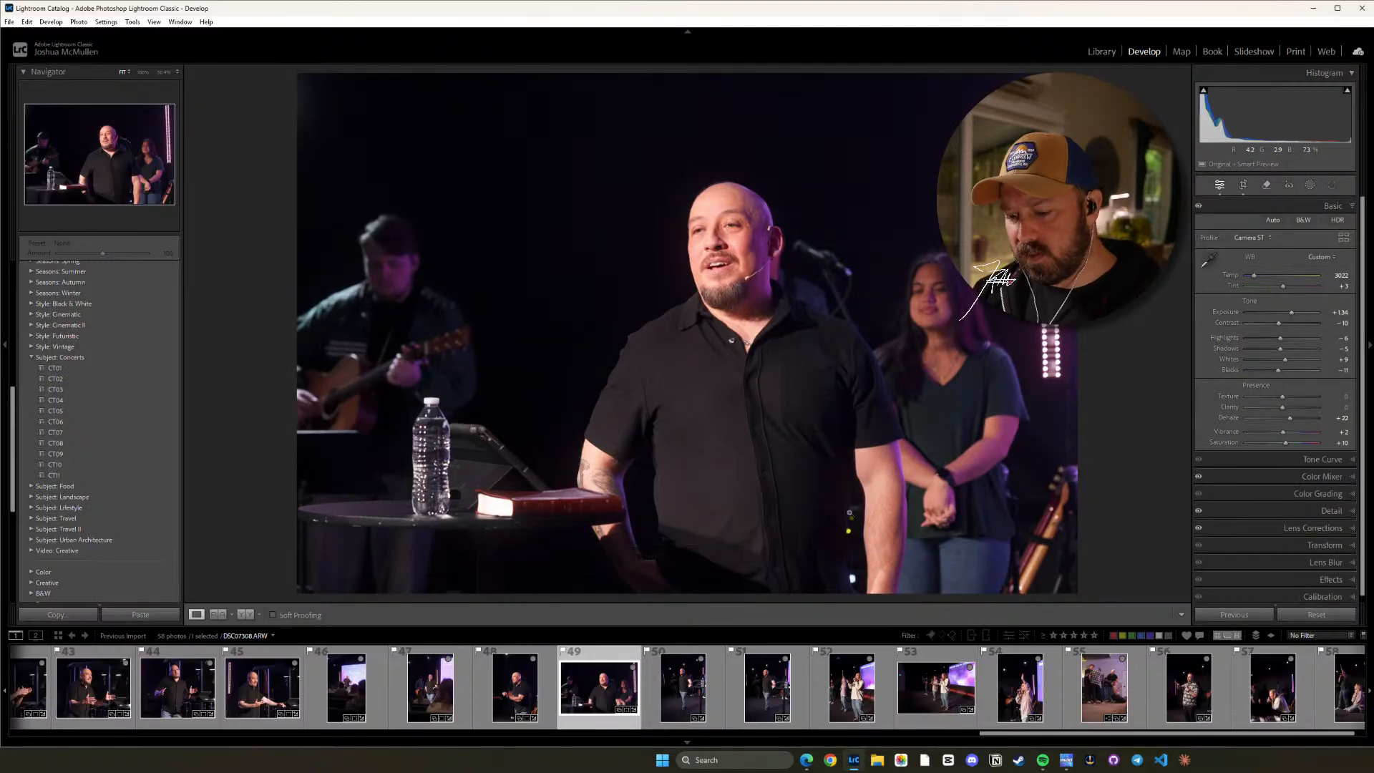
# Lower photo 49's Highlights to -14.
pyautogui.press('-')
pyautogui.press('-')
pyautogui.press('-')
pyautogui.press('-')
pyautogui.press('-')
pyautogui.press('-')
pyautogui.press('-')
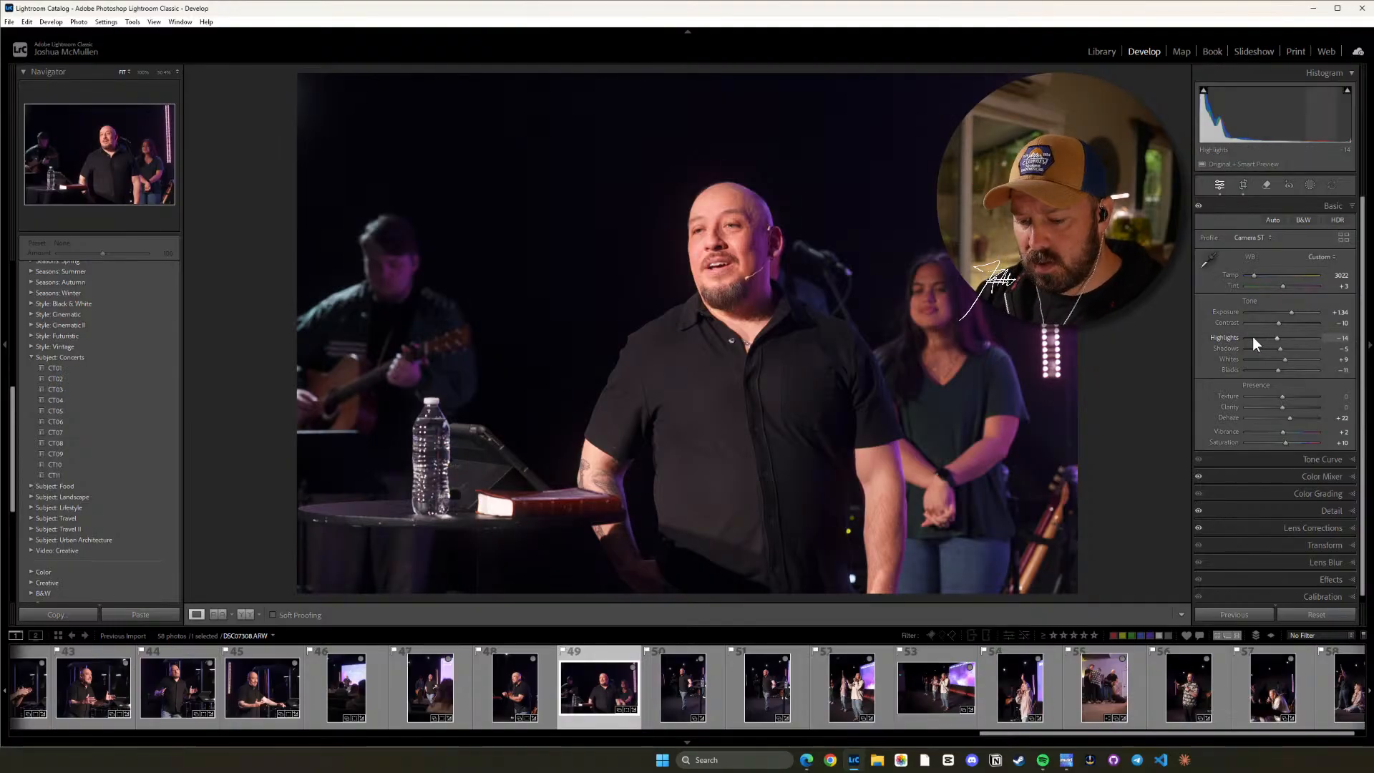
# Set photo 49's Tint to -1 and inspect the speaker's face up close.
pyautogui.press('-')
pyautogui.press('-')
pyautogui.press('-')
pyautogui.press('-')
pyautogui.press('-')
pyautogui.press('-')
pyautogui.press('-')
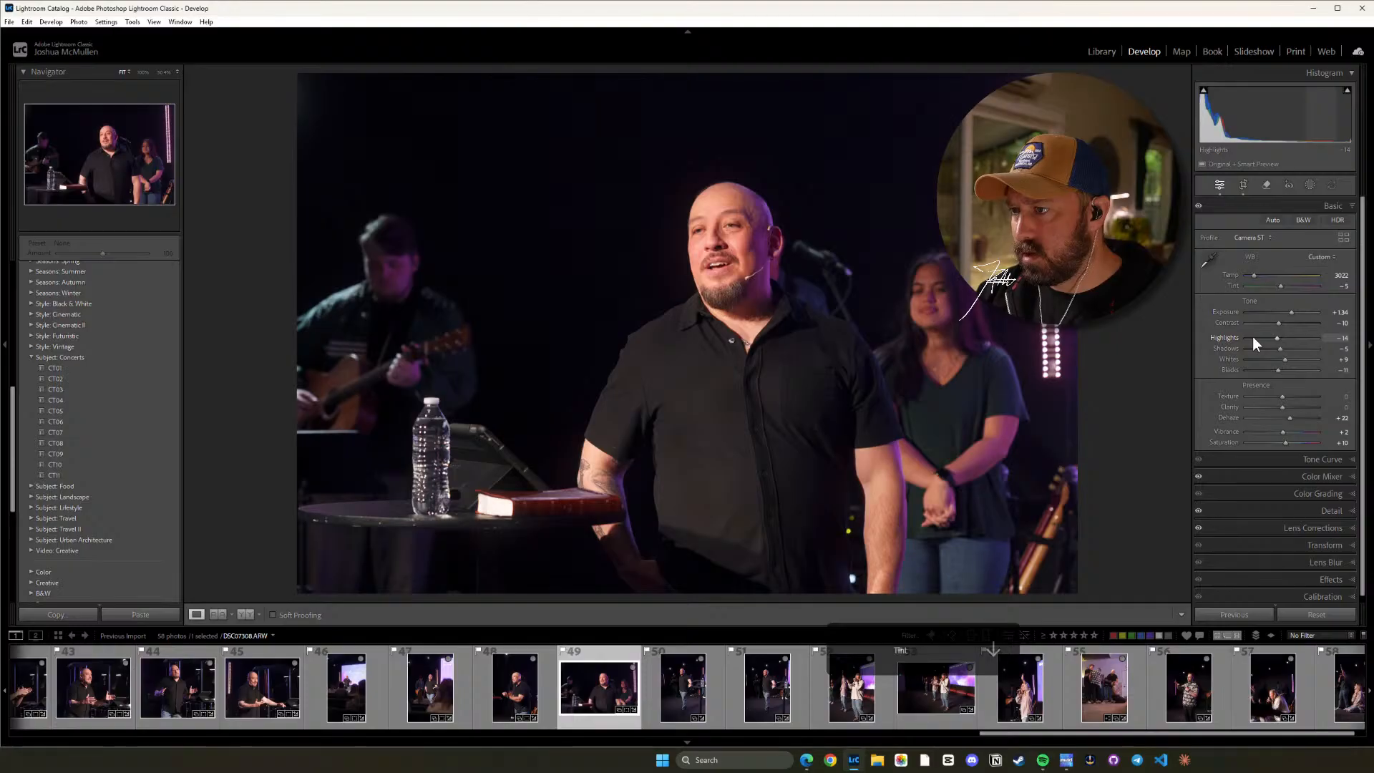
pyautogui.press('+')
pyautogui.press('+')
pyautogui.press('+')
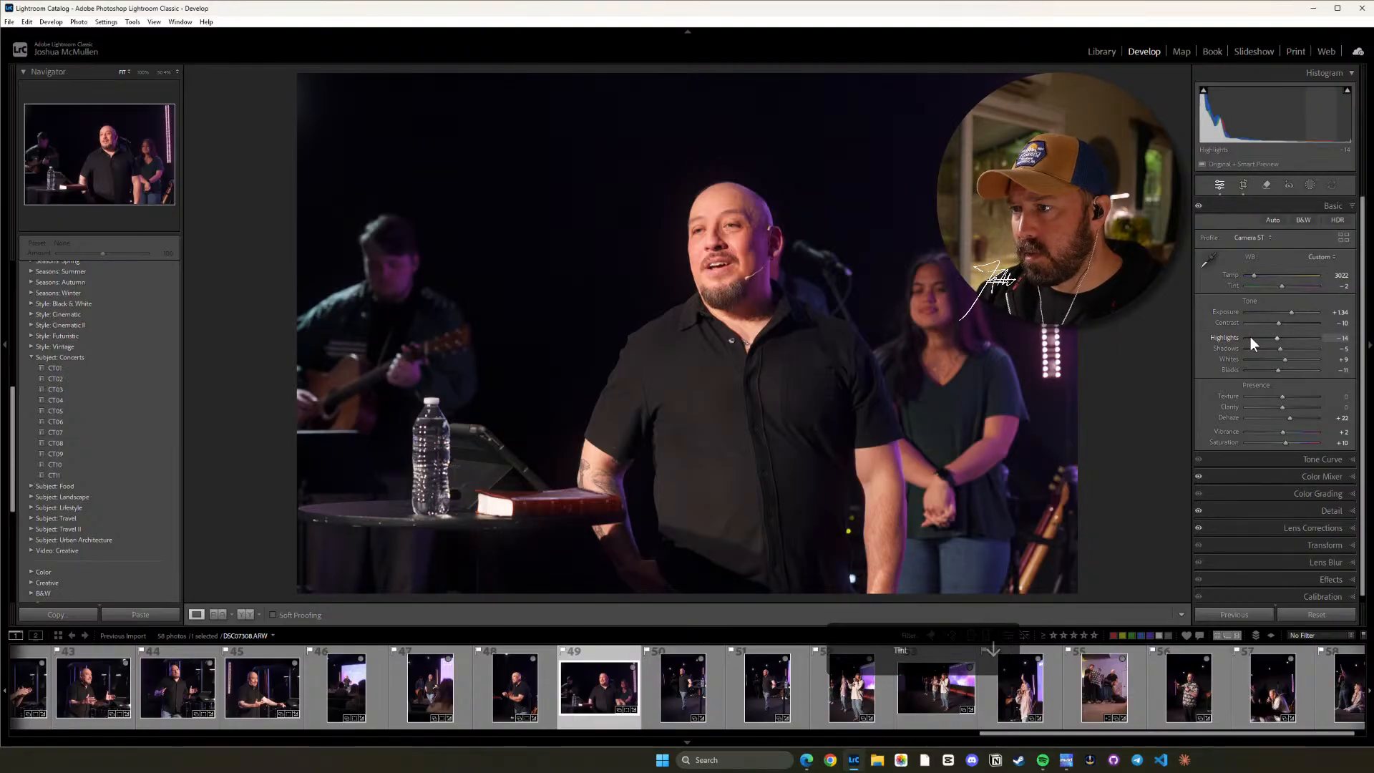
pyautogui.press('+')
pyautogui.click(692, 265)
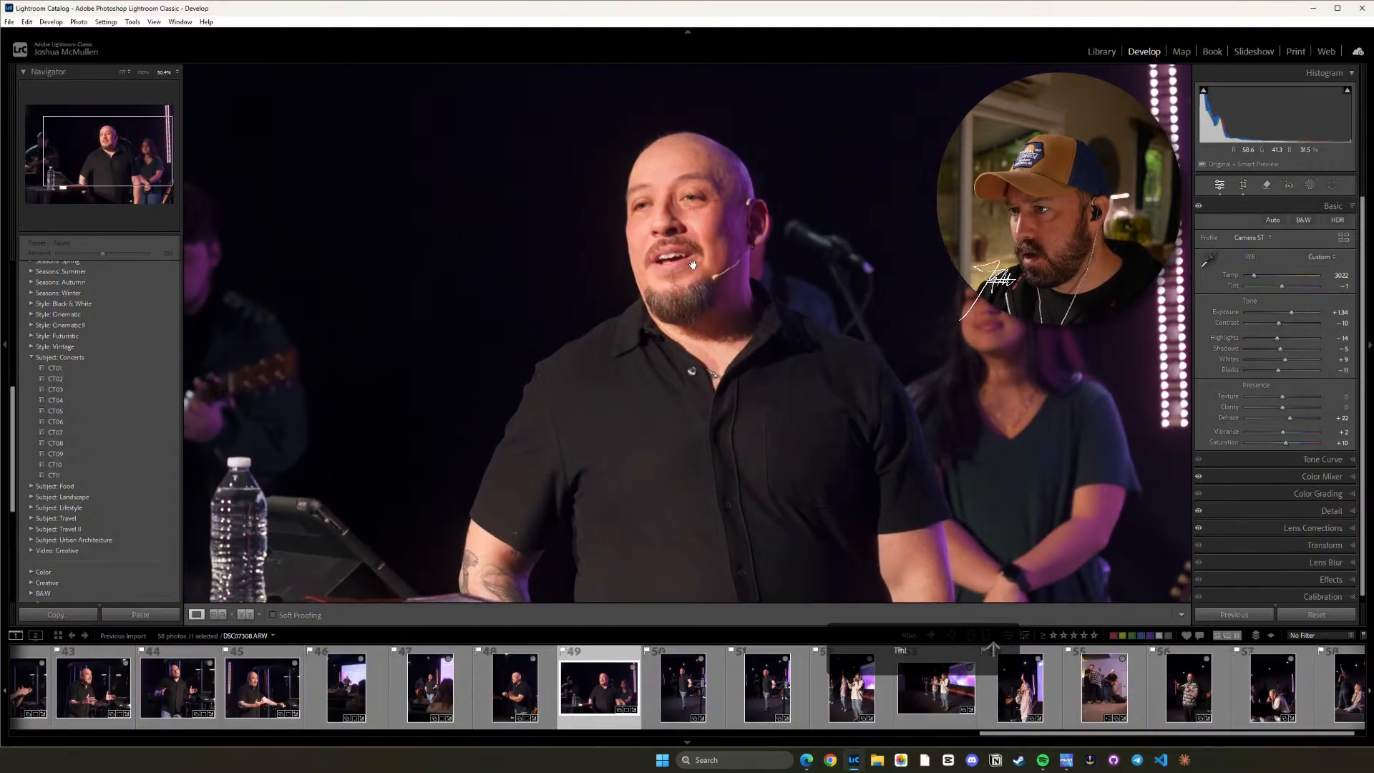
pyautogui.click(692, 265)
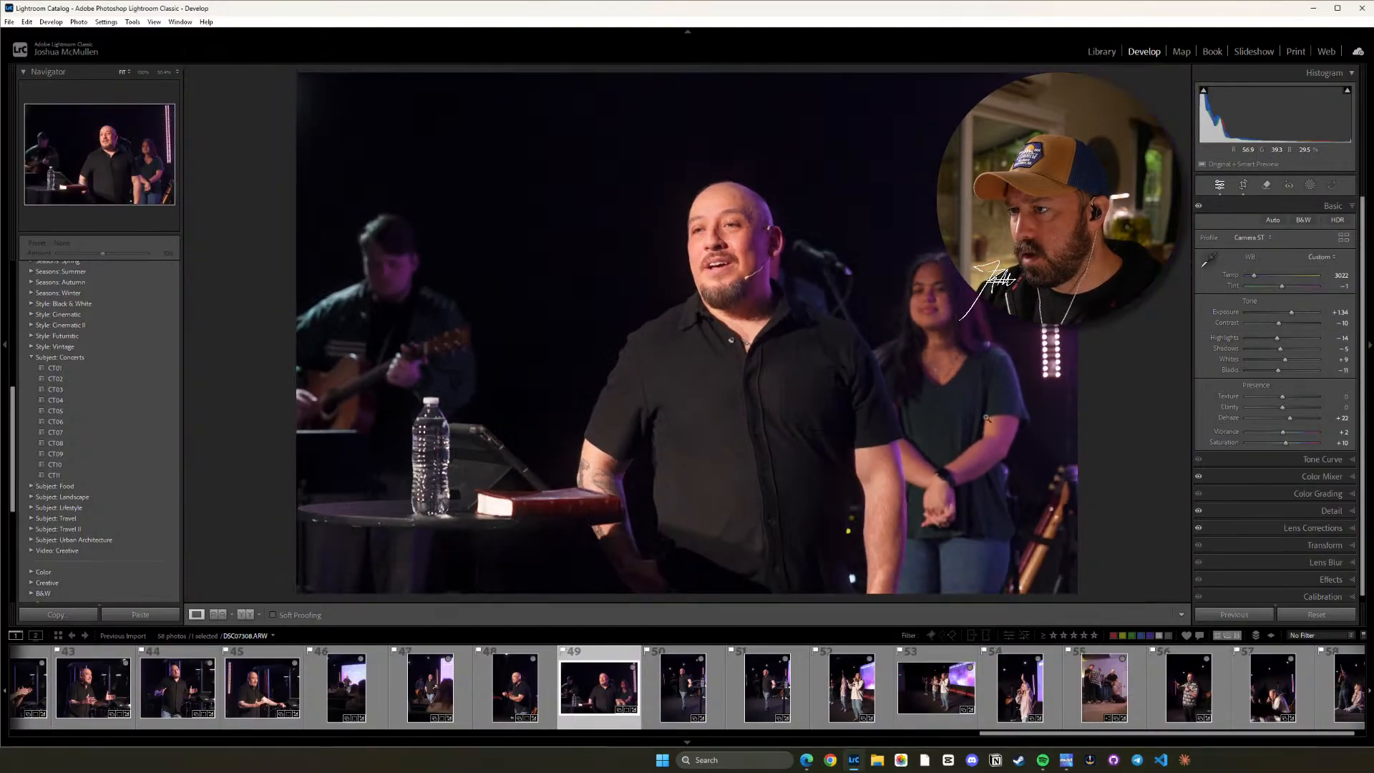
# Set photo 50's Tint to +1 and straighten it to an angle of about -1.43.
pyautogui.click(697, 689)
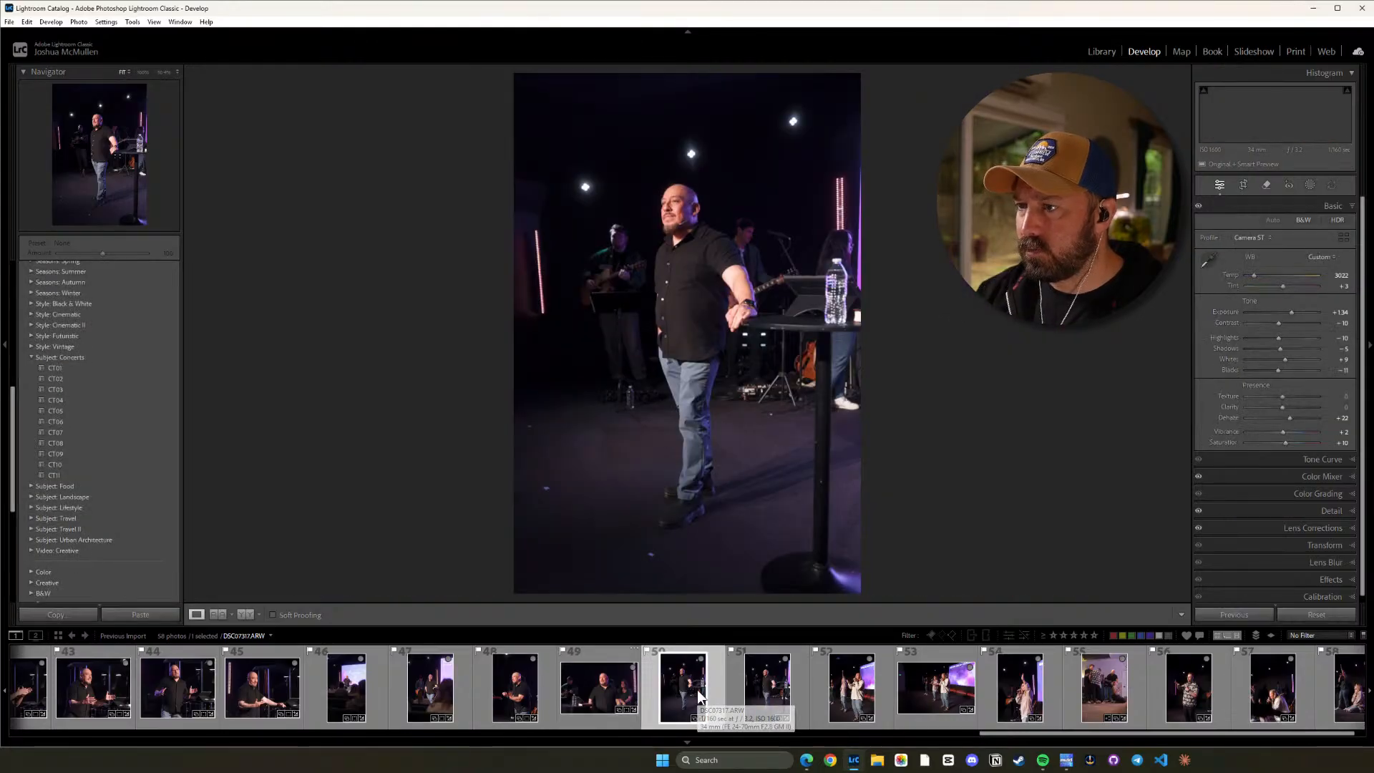
pyautogui.press('-')
pyautogui.press('-')
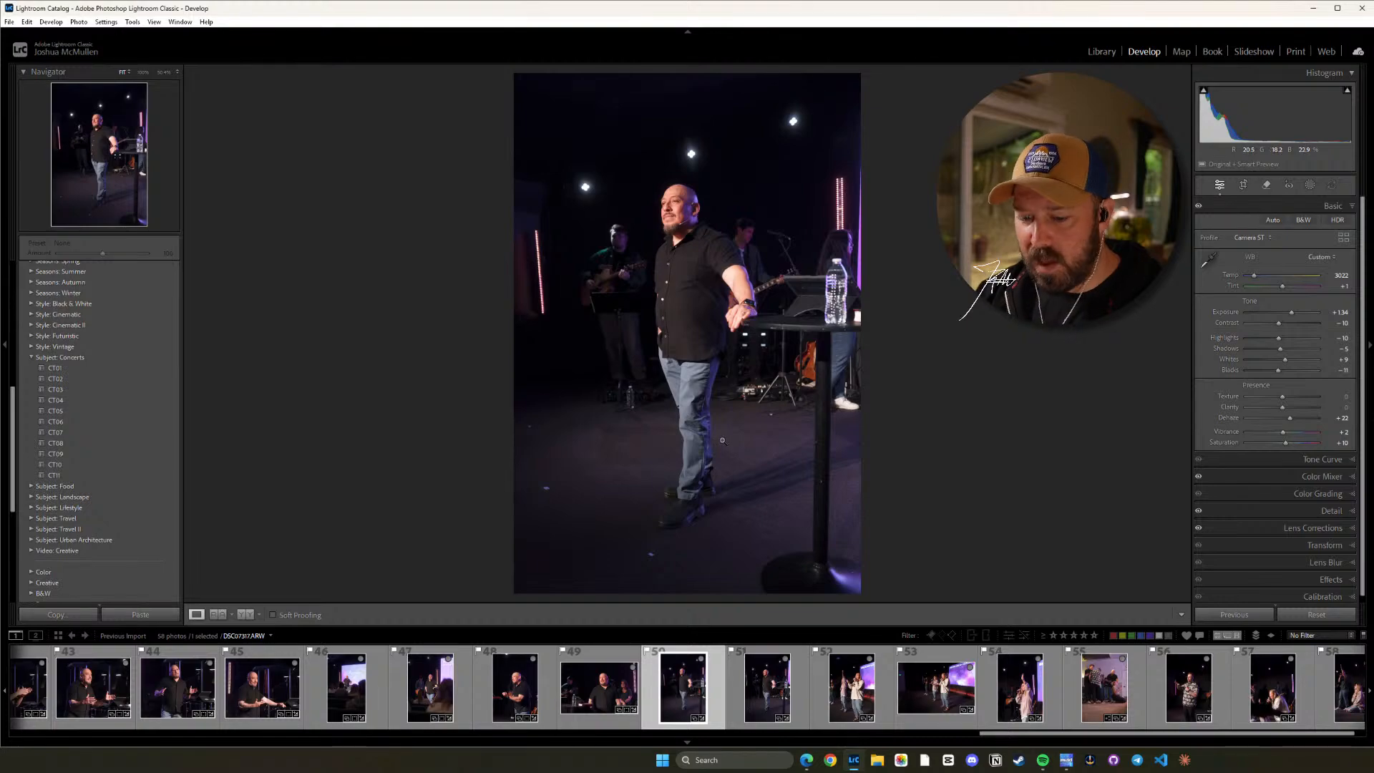
pyautogui.press('r')
pyautogui.moveTo(981, 354); pyautogui.dragTo(981, 346)
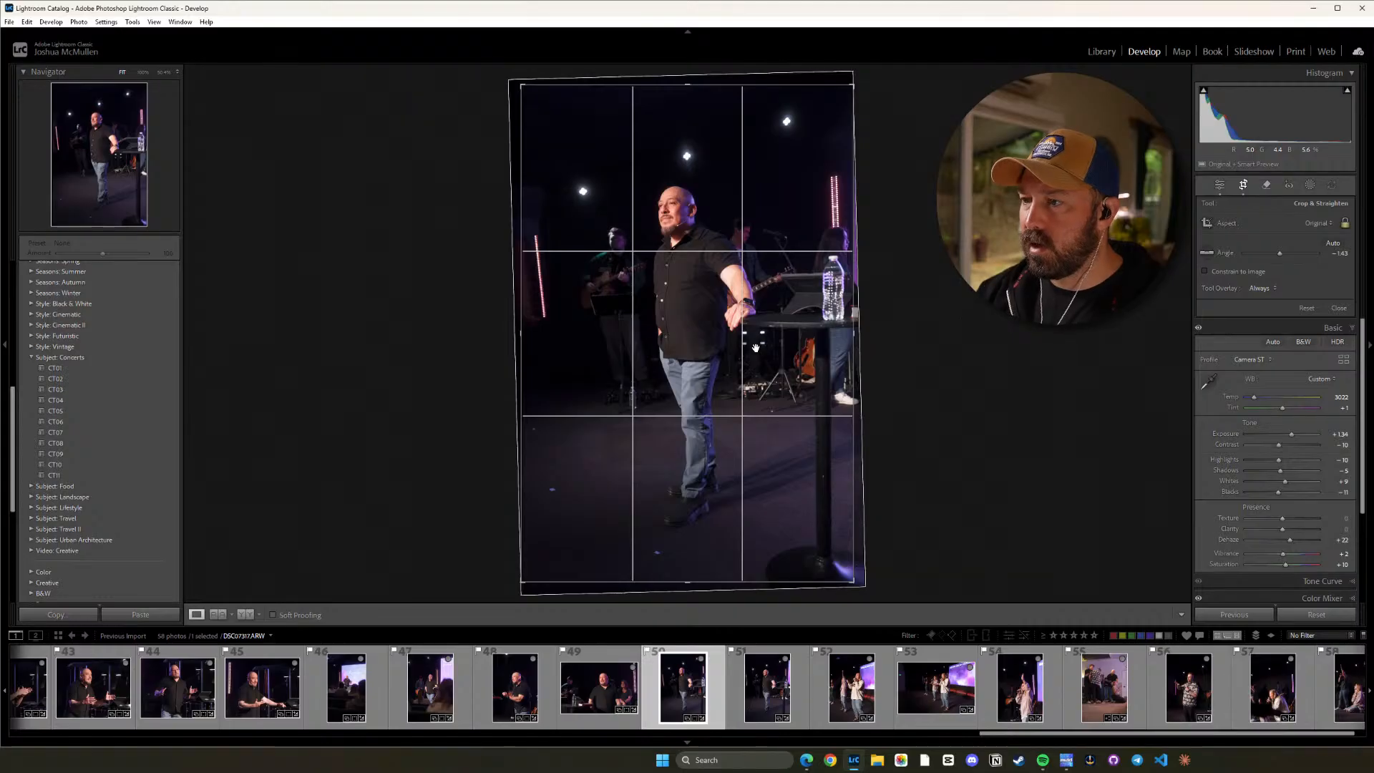
pyautogui.press('d')
# Straighten photo 51 to an angle of about -1.73 in its original ratio.
pyautogui.click(773, 678)
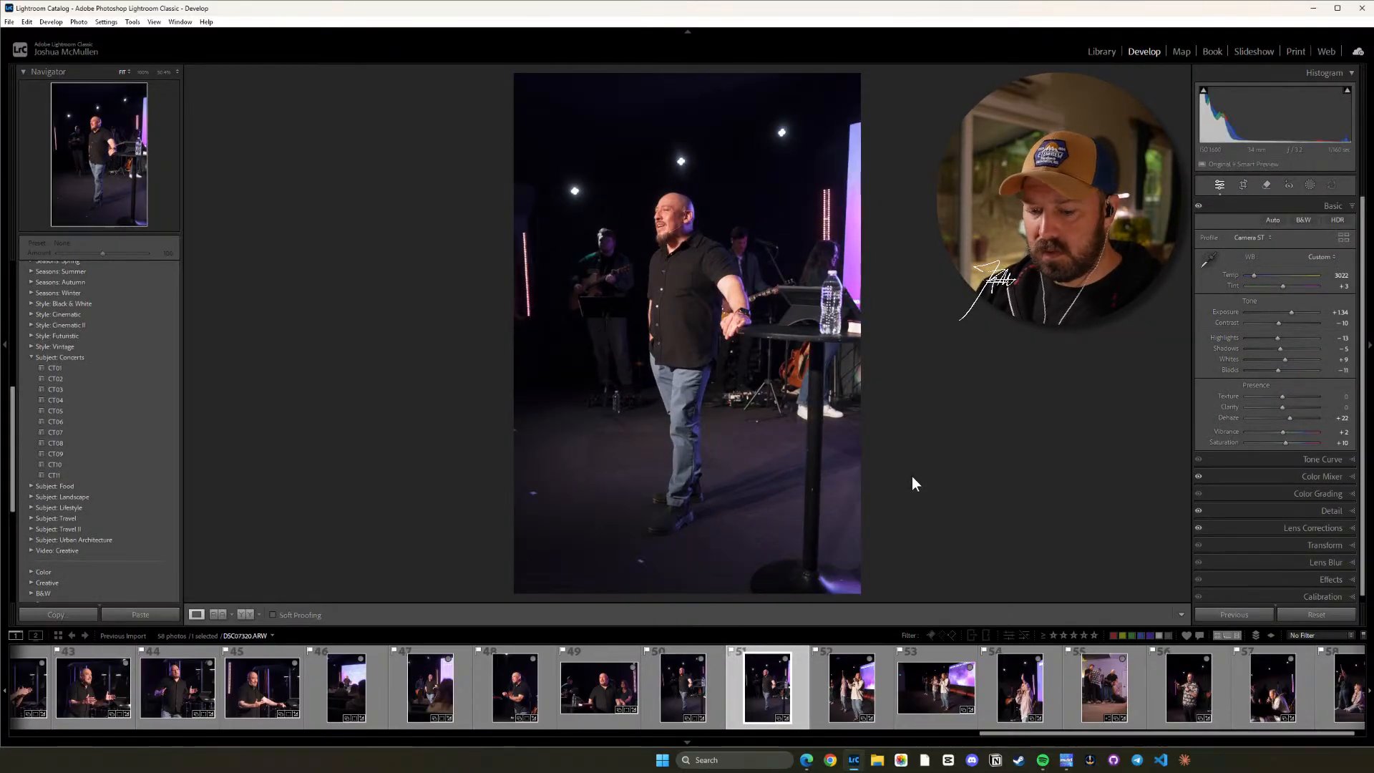
pyautogui.press('r')
pyautogui.moveTo(935, 432); pyautogui.dragTo(928, 432)
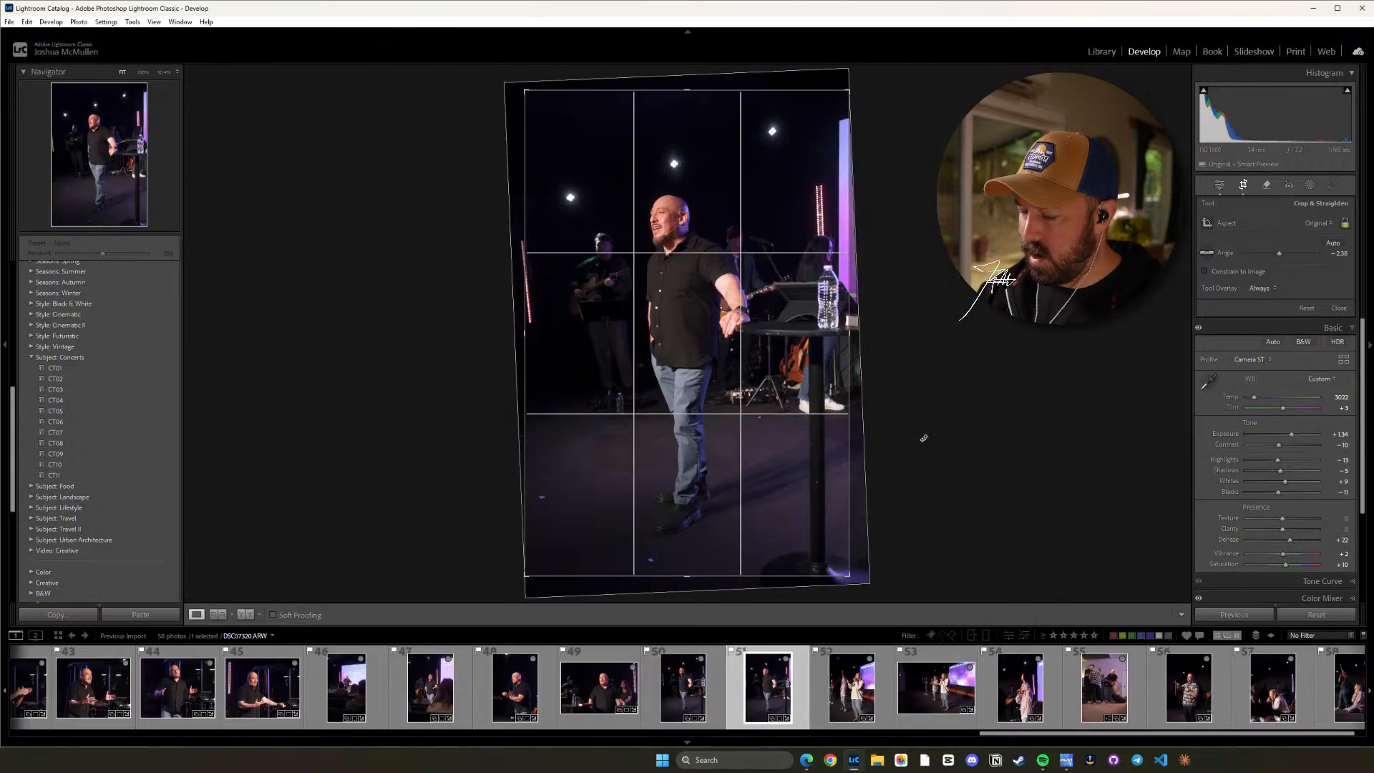
pyautogui.press('r')
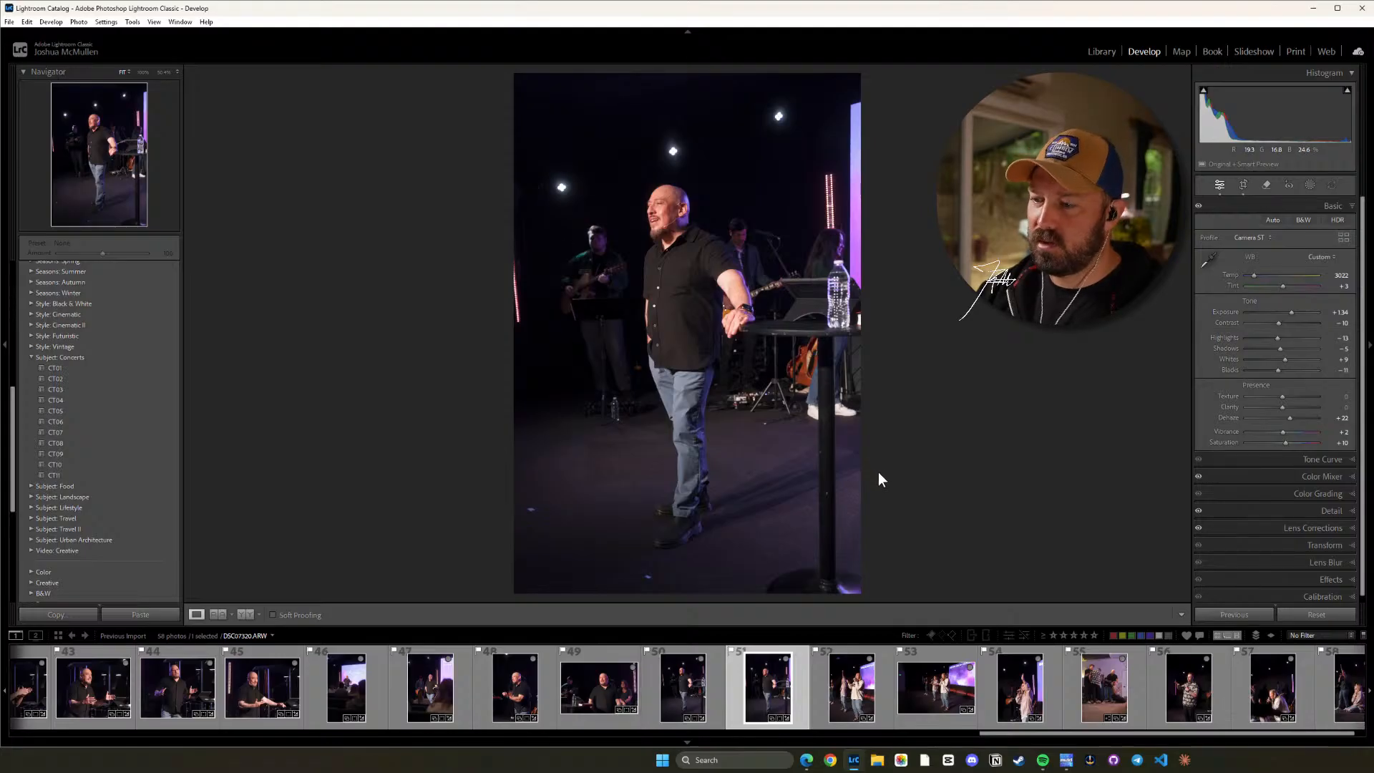
pyautogui.press('r')
pyautogui.moveTo(916, 456); pyautogui.dragTo(916, 458)
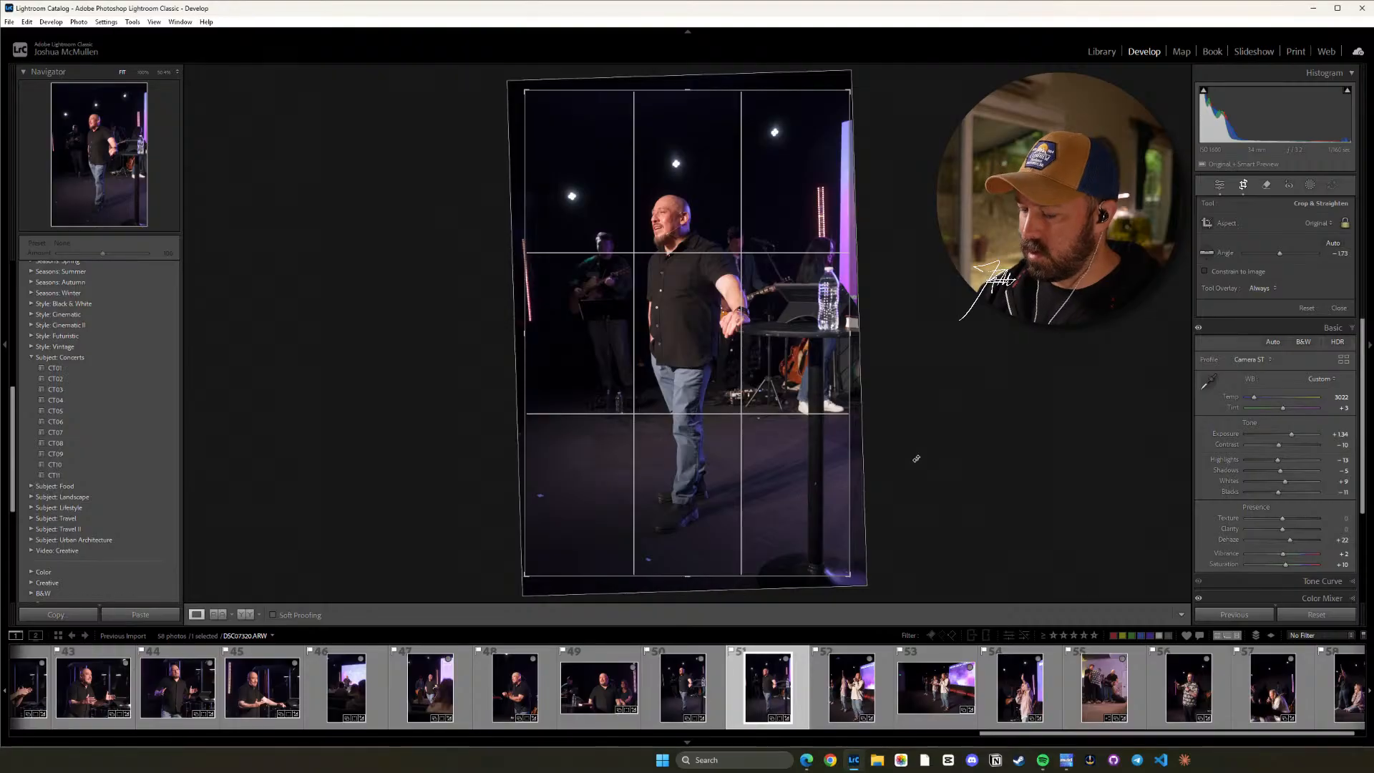
pyautogui.press('d')
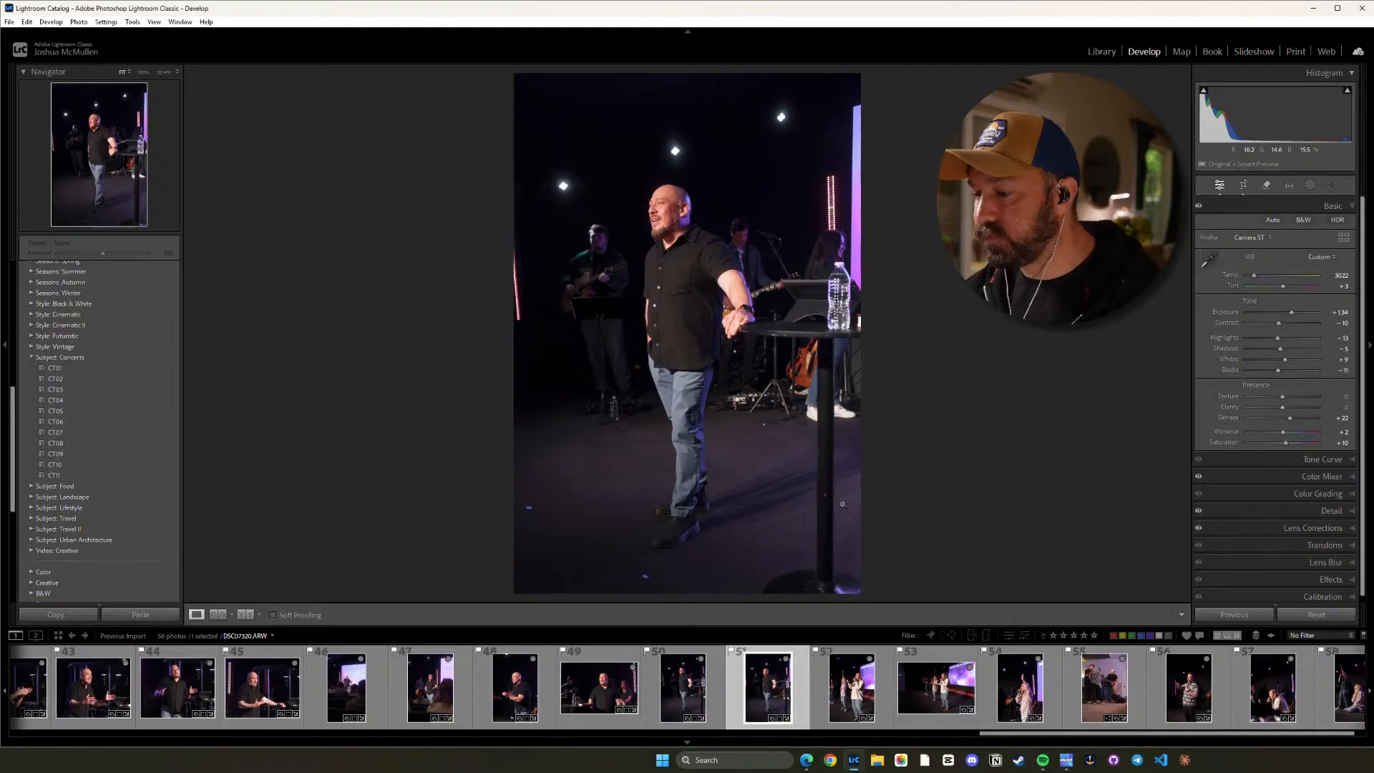
# Check photo 52's framing and alignment with the crop overlay.
pyautogui.click(862, 704)
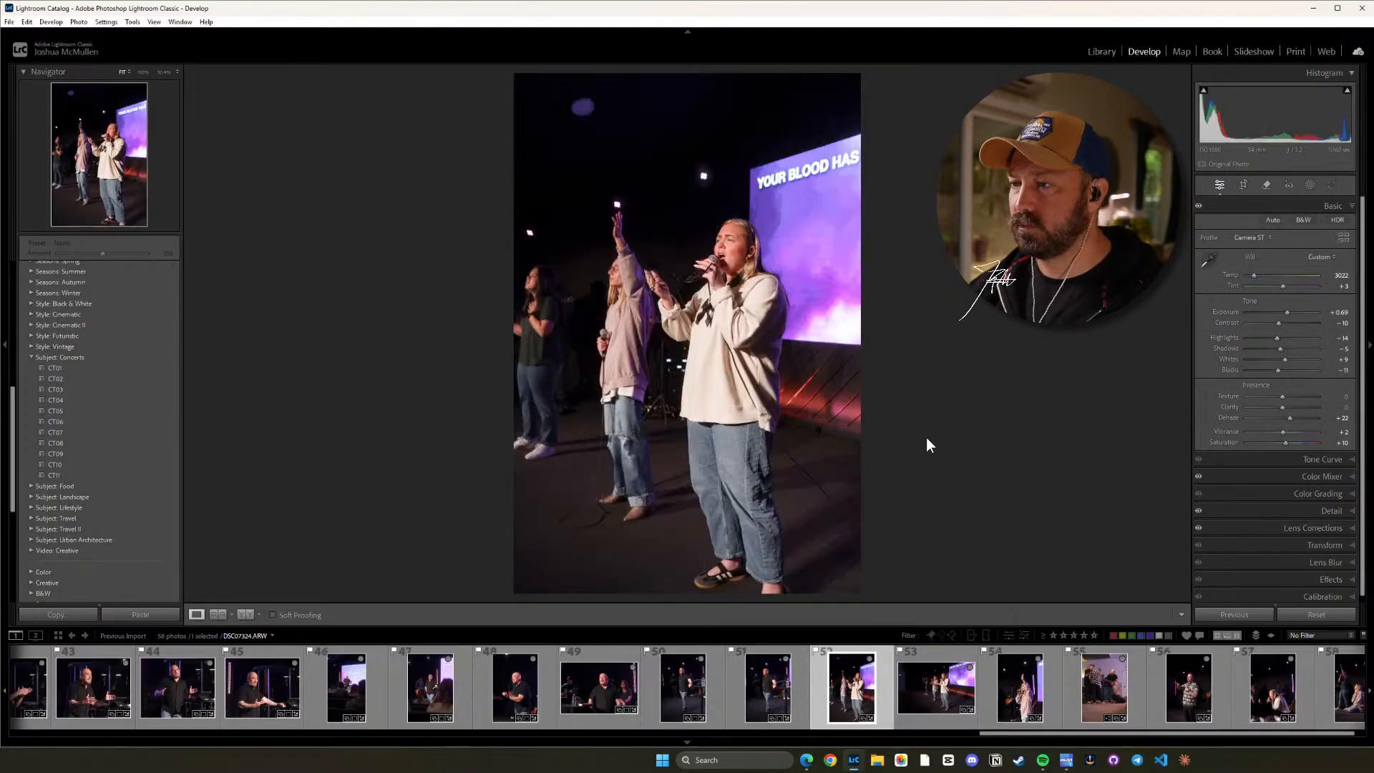
pyautogui.press('r')
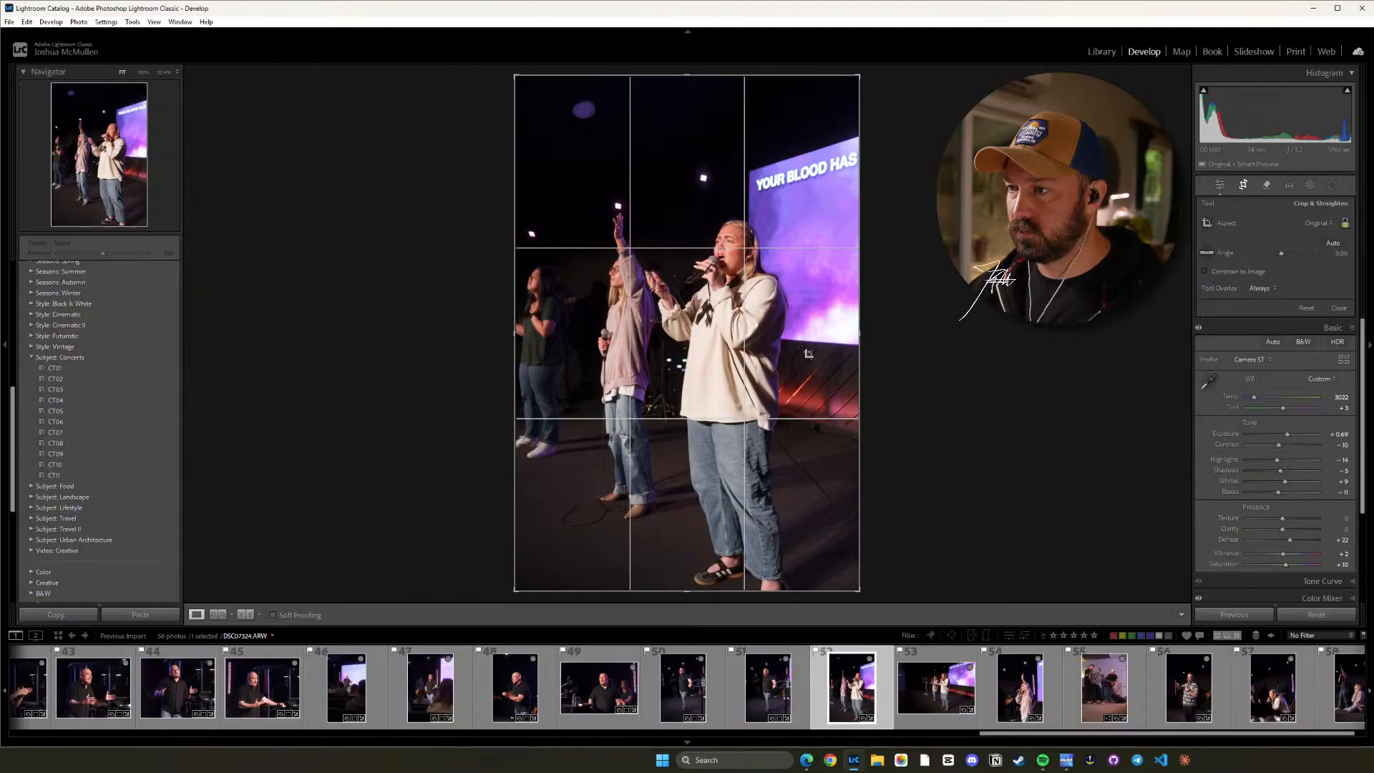
pyautogui.press('r')
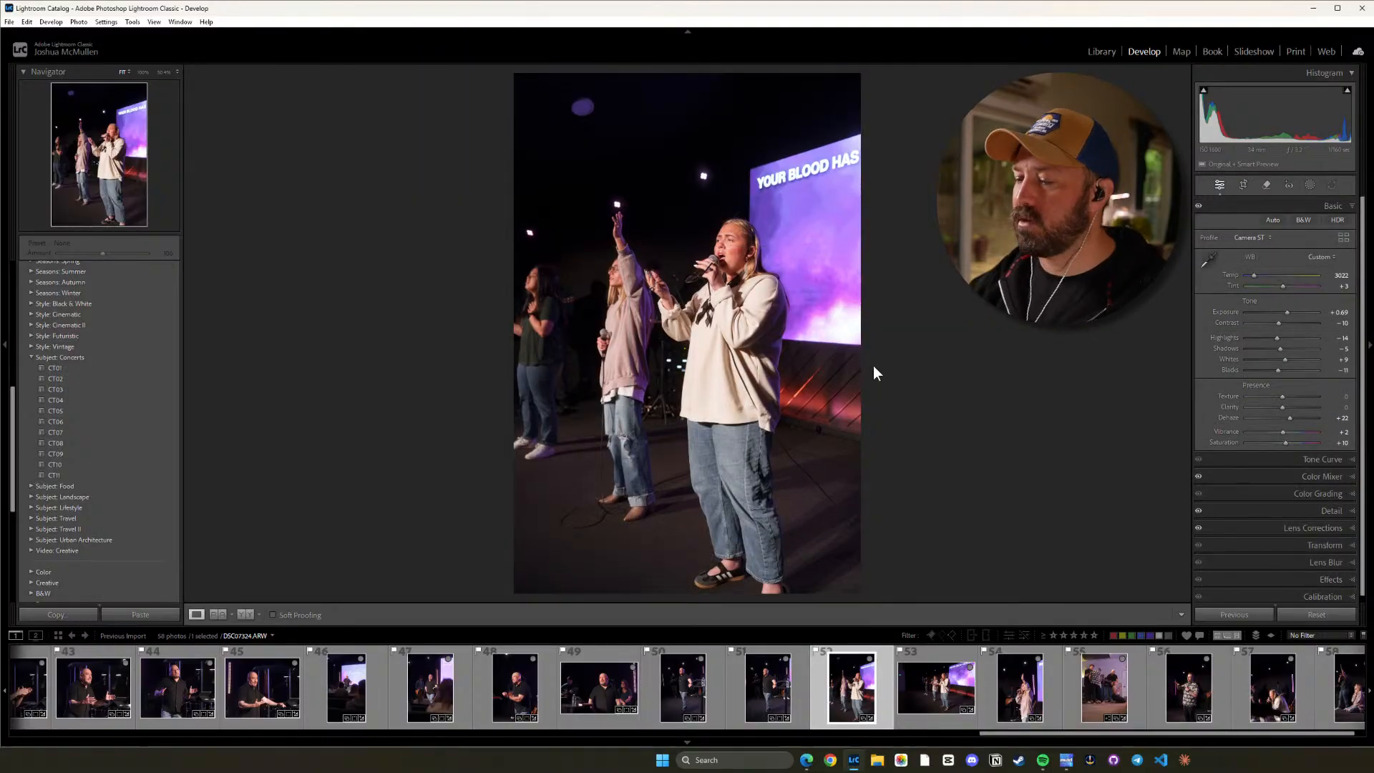
# Crop photo 53 to a 4 x 5 / 8 x 10 ratio, shift the image left and straighten it slightly counterclockwise.
pyautogui.click(930, 687)
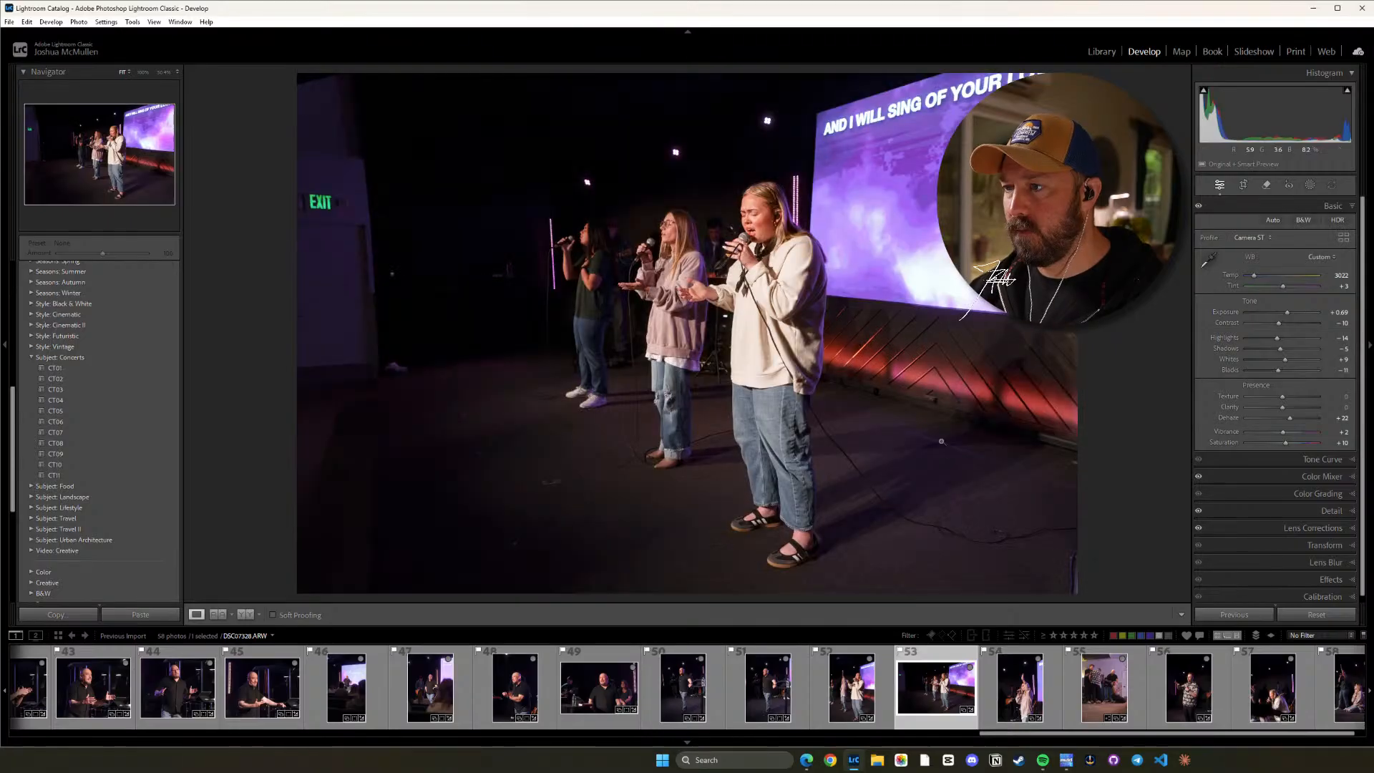
pyautogui.press('r')
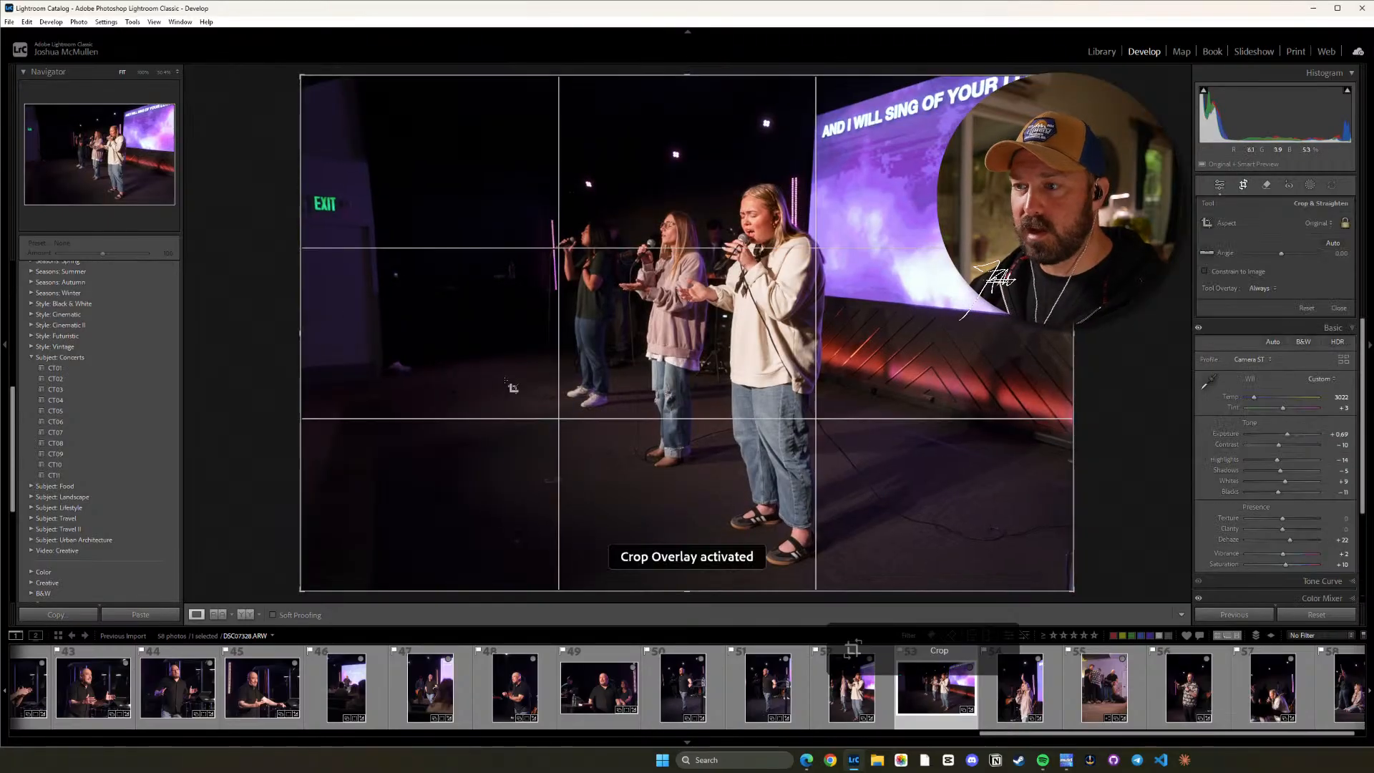
pyautogui.hotkey('shift', 'a')
pyautogui.moveTo(637, 305); pyautogui.dragTo(603, 303)
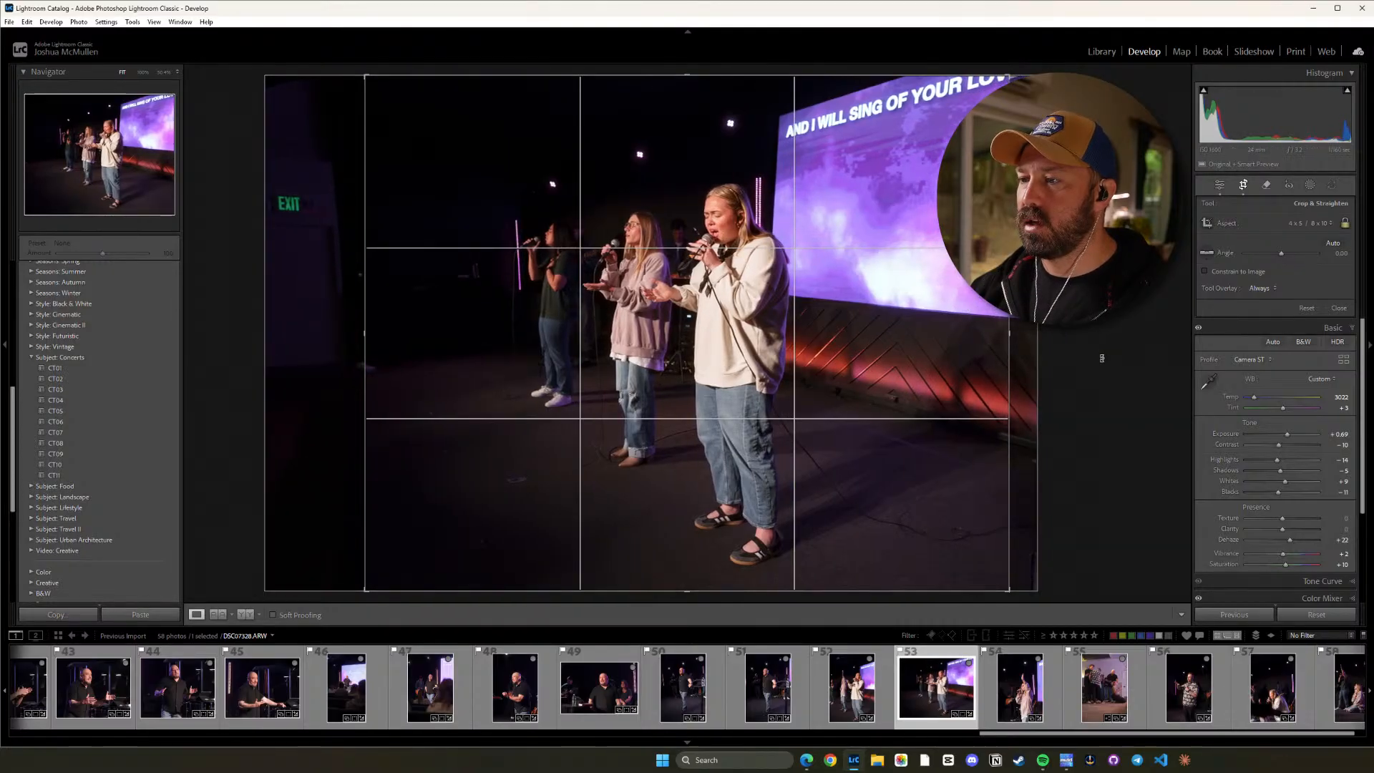
pyautogui.moveTo(1101, 372); pyautogui.dragTo(1102, 365)
pyautogui.press('d')
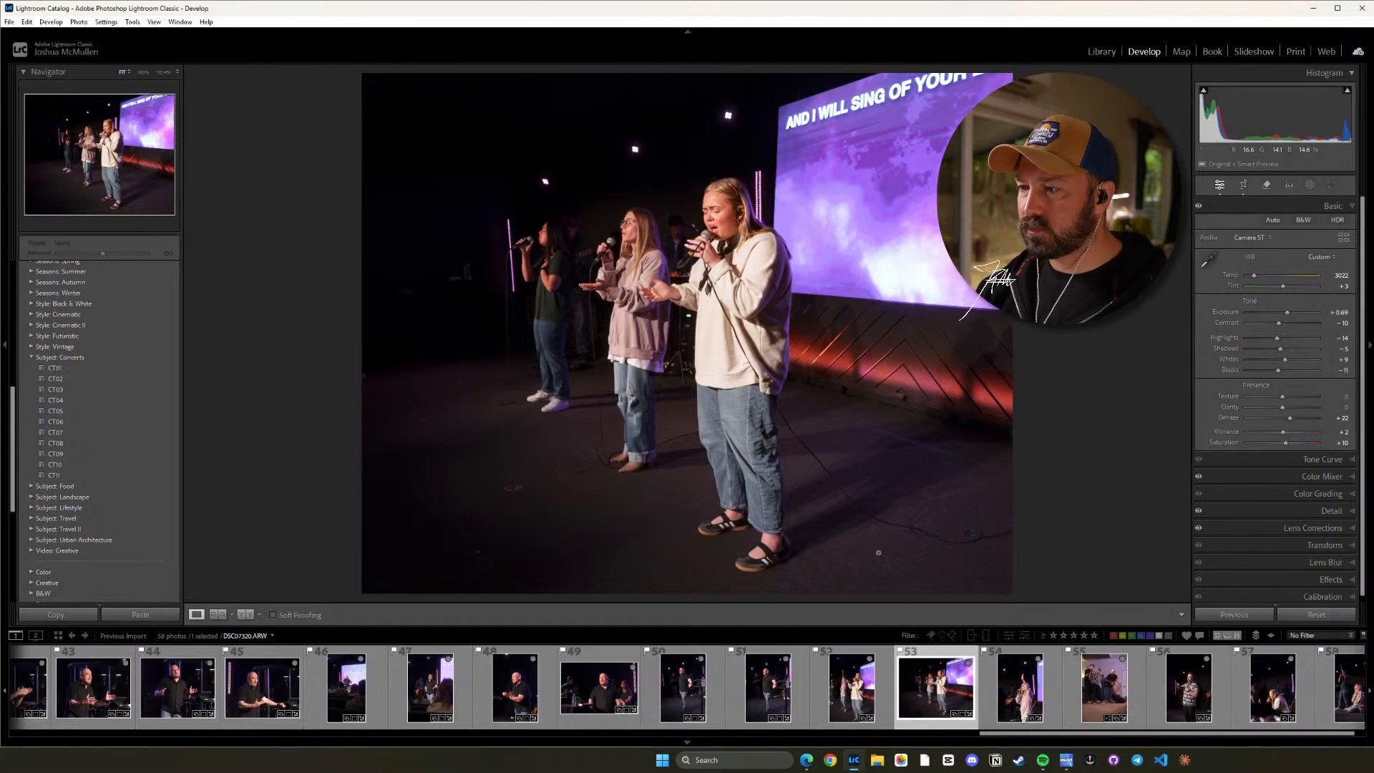
# Straighten photo 54 to an angle of about 1.63 and crop it to a vertical 16 x 9 ratio around the singer.
pyautogui.press('Right')
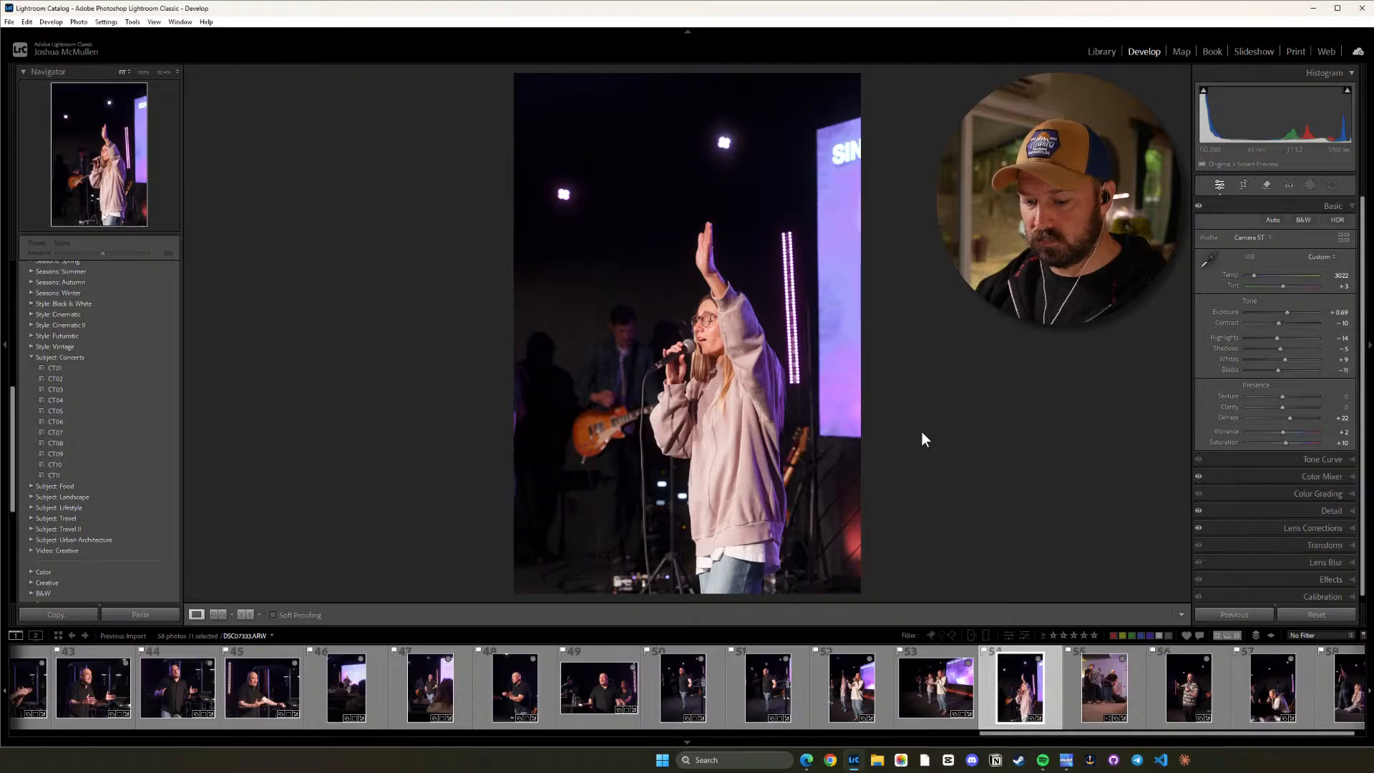
pyautogui.press('r')
pyautogui.moveTo(930, 415); pyautogui.dragTo(929, 419)
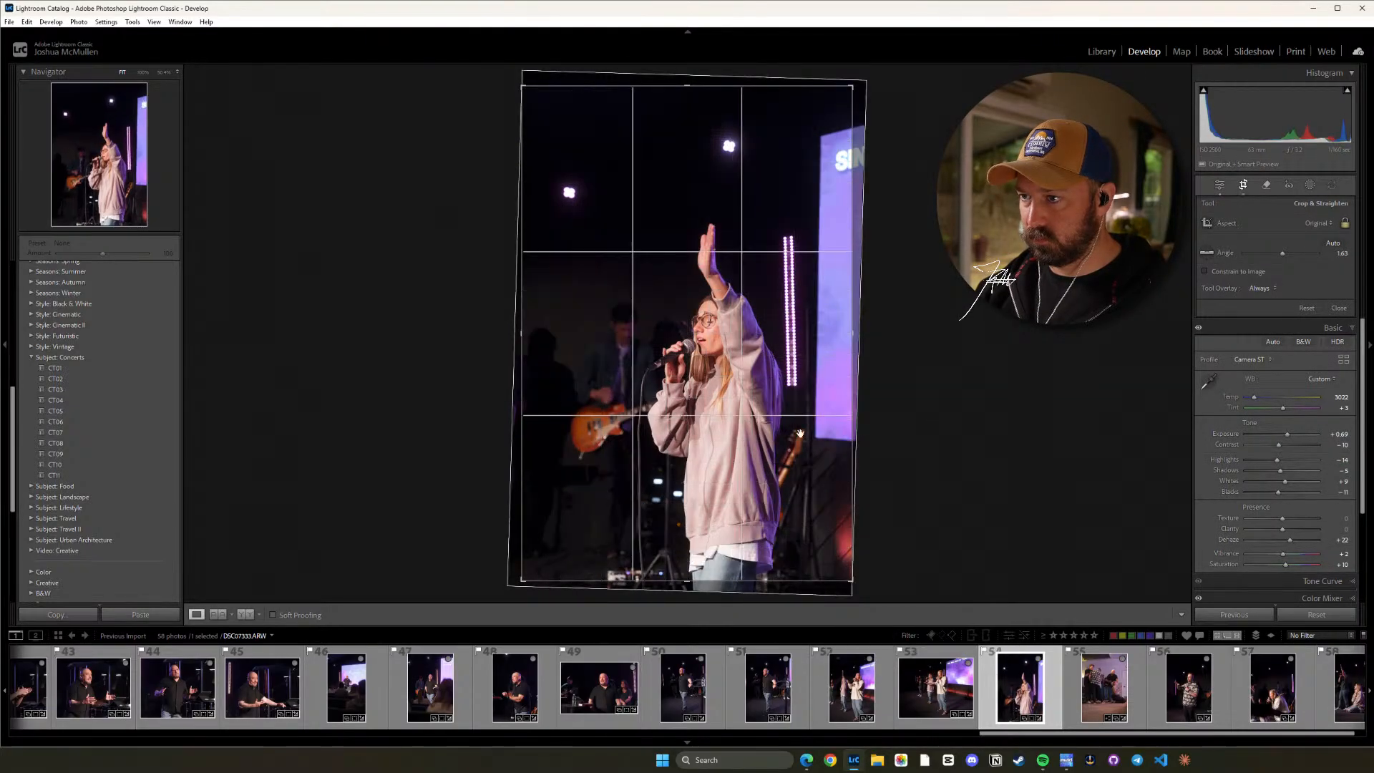
pyautogui.moveTo(788, 435); pyautogui.dragTo(788, 437)
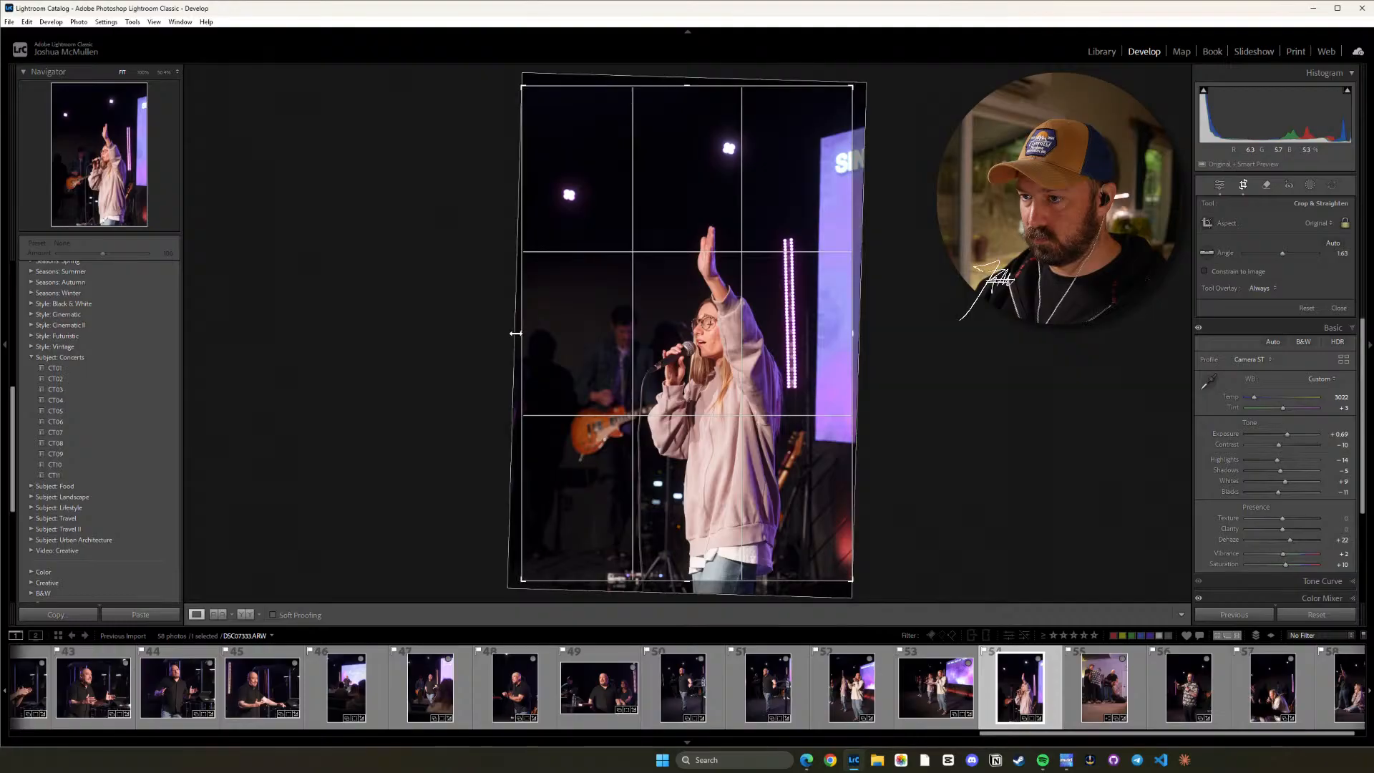
pyautogui.hotkey('shift', 'a')
pyautogui.moveTo(630, 348); pyautogui.dragTo(605, 337)
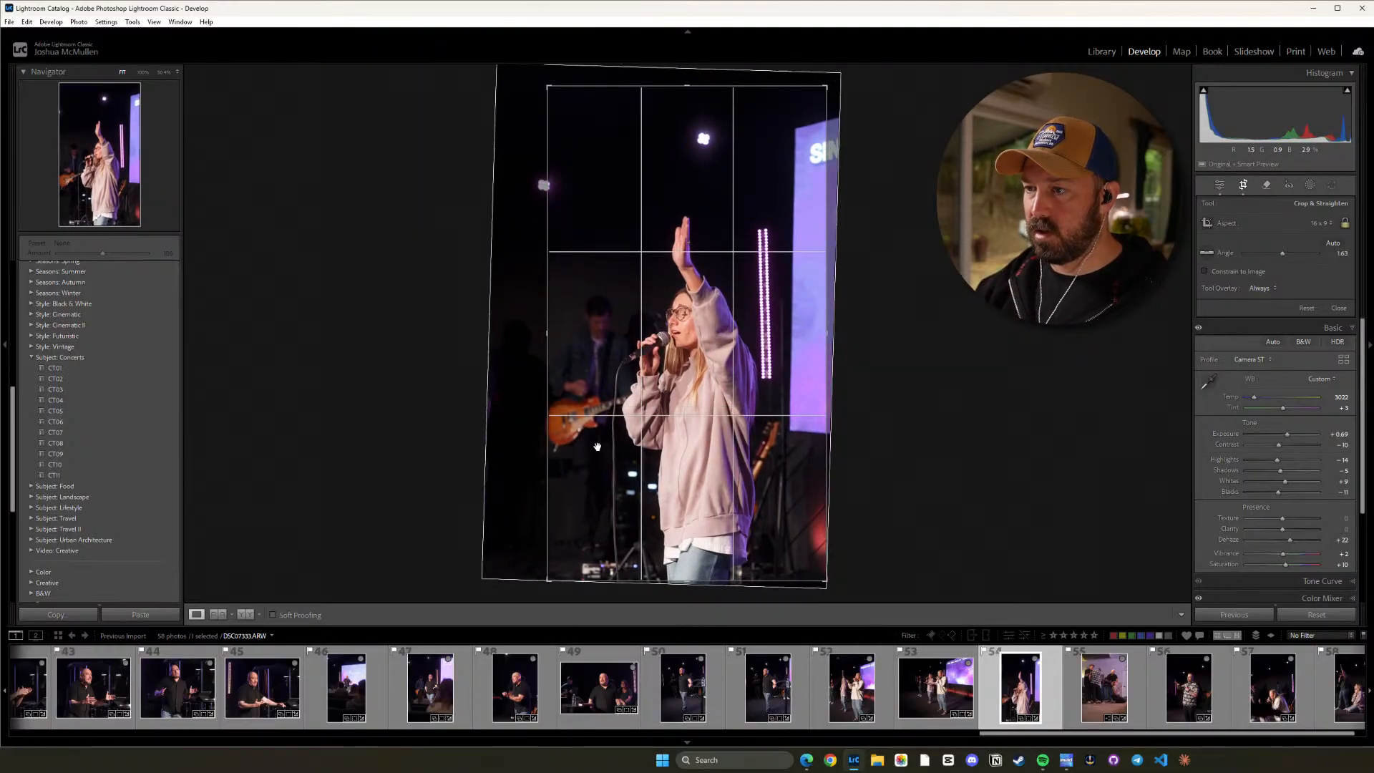
pyautogui.press('d')
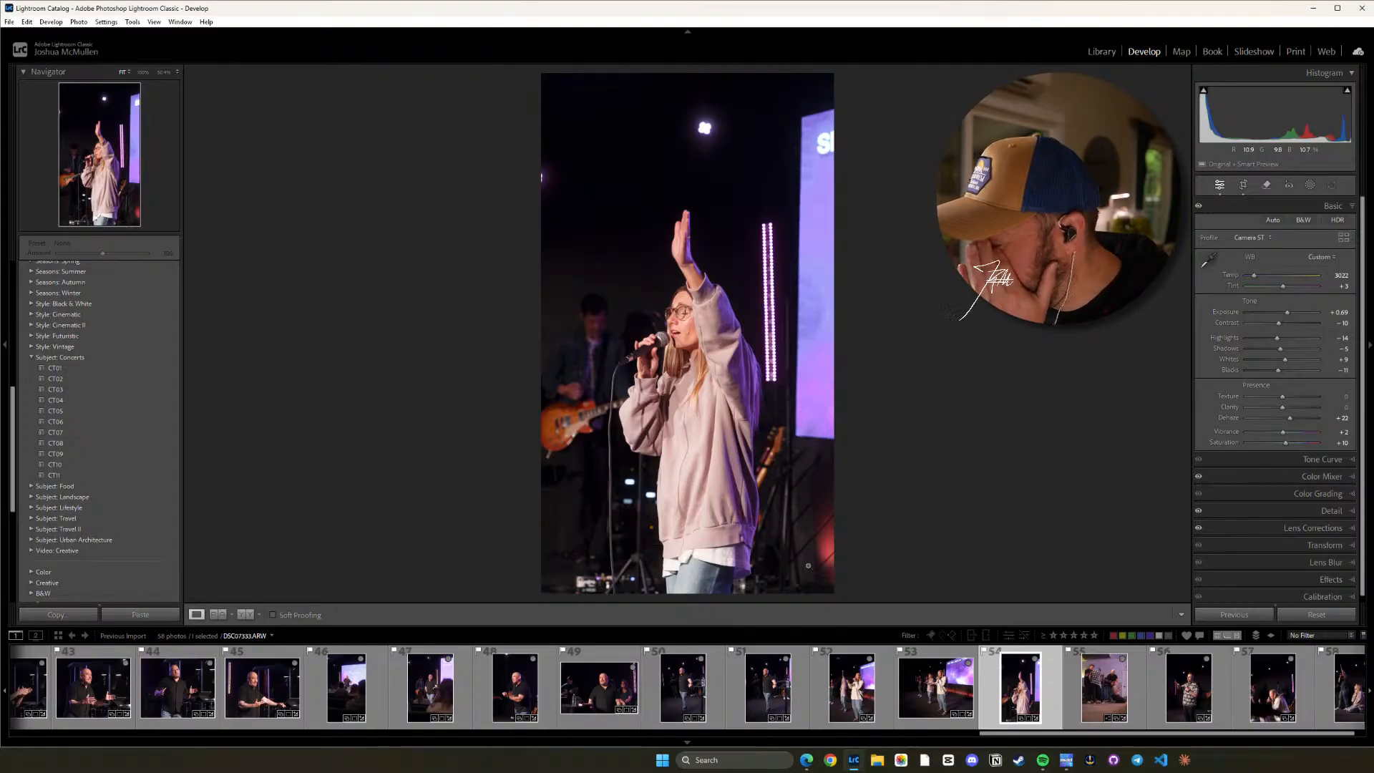
# Straighten photo 55 to an angle of about 1.18 and crop it tighter in its original ratio, trimming the floor and right side.
pyautogui.click(1101, 698)
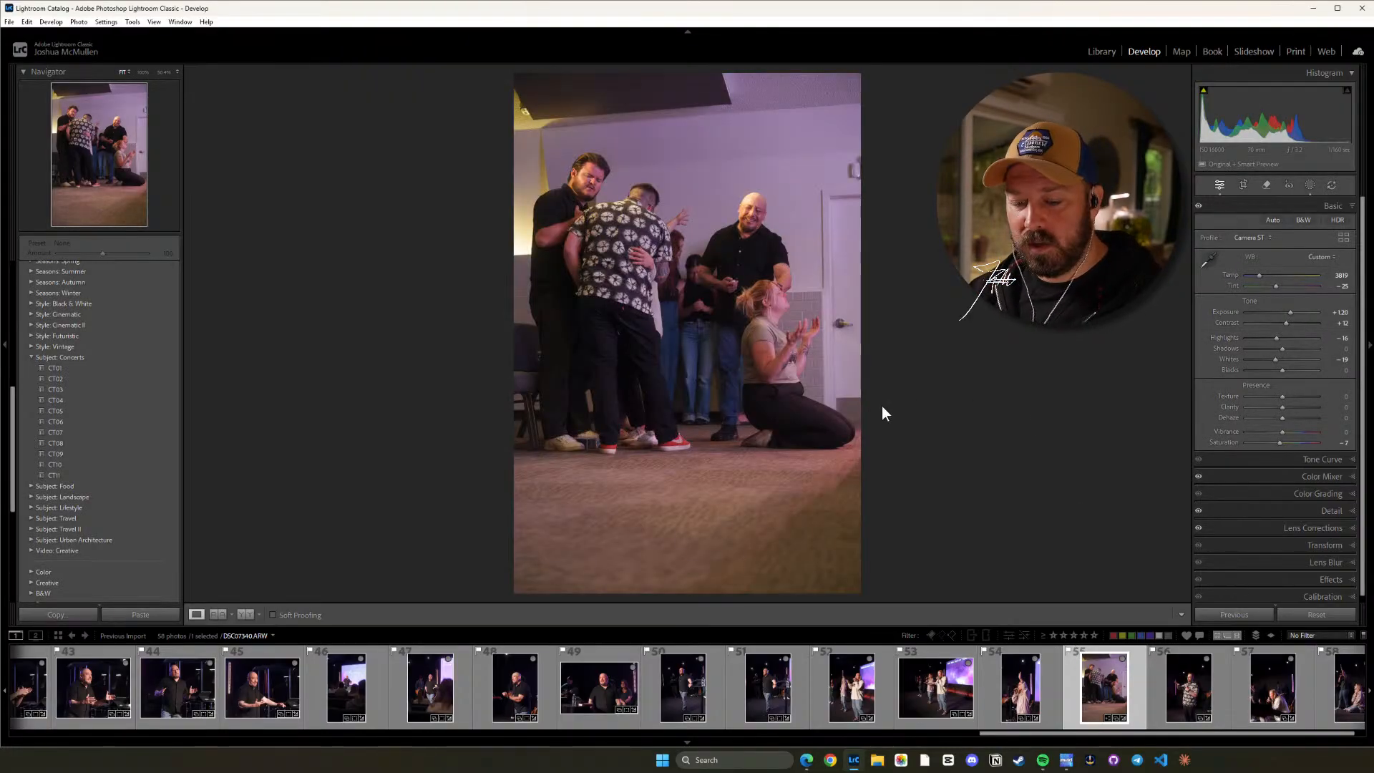
pyautogui.press('r')
pyautogui.moveTo(907, 326); pyautogui.dragTo(757, 366)
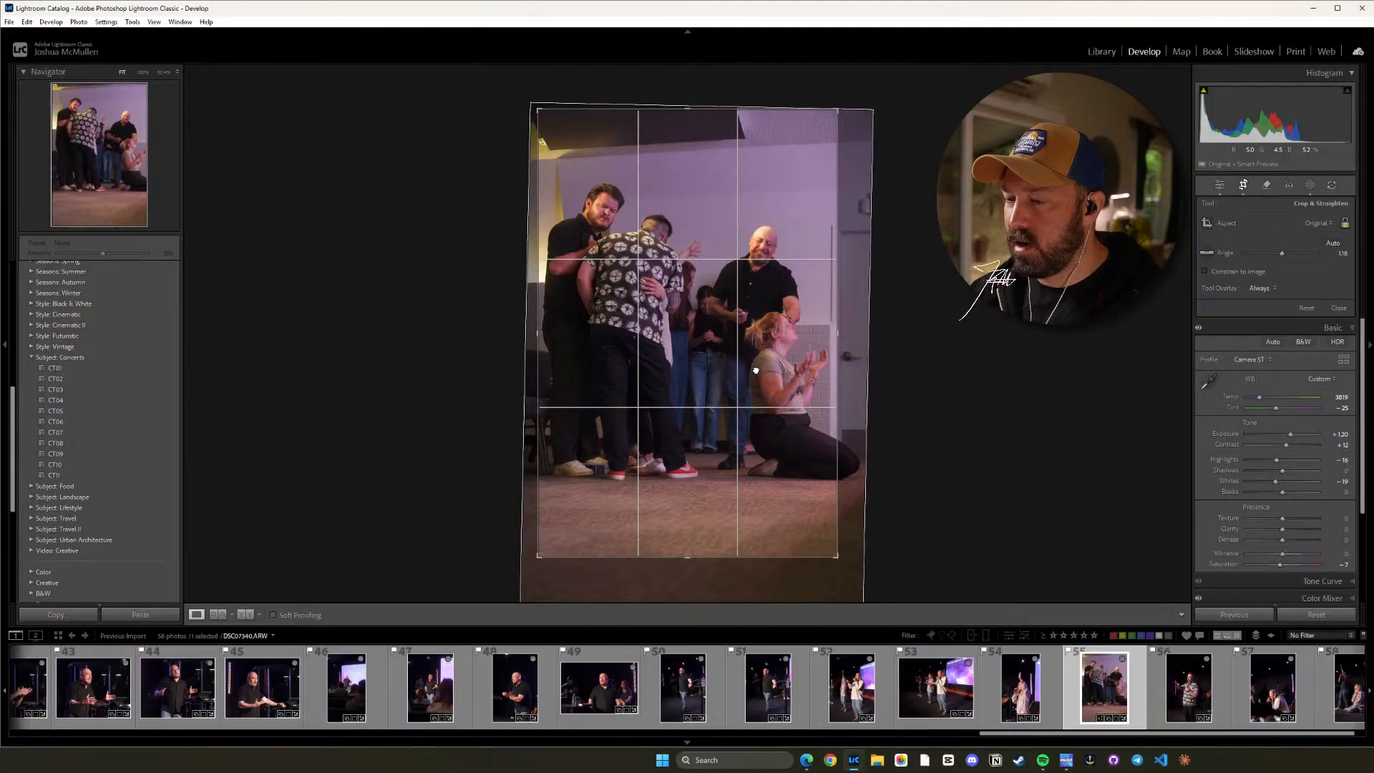
pyautogui.moveTo(756, 372); pyautogui.dragTo(762, 373)
pyautogui.press('d')
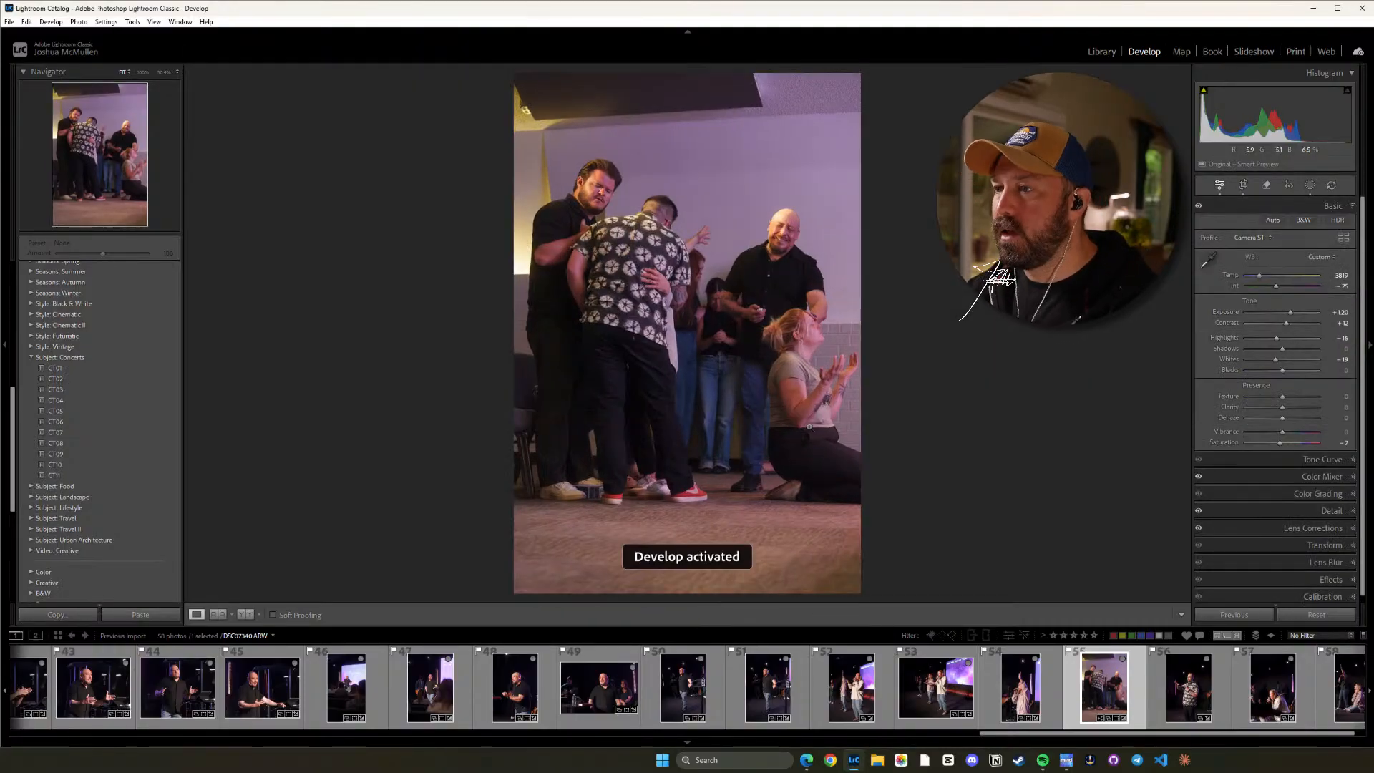
# Add a linear gradient mask rising from photo 55's bottom edge over the floor, with Exposure at about -1.4.
pyautogui.press('m')
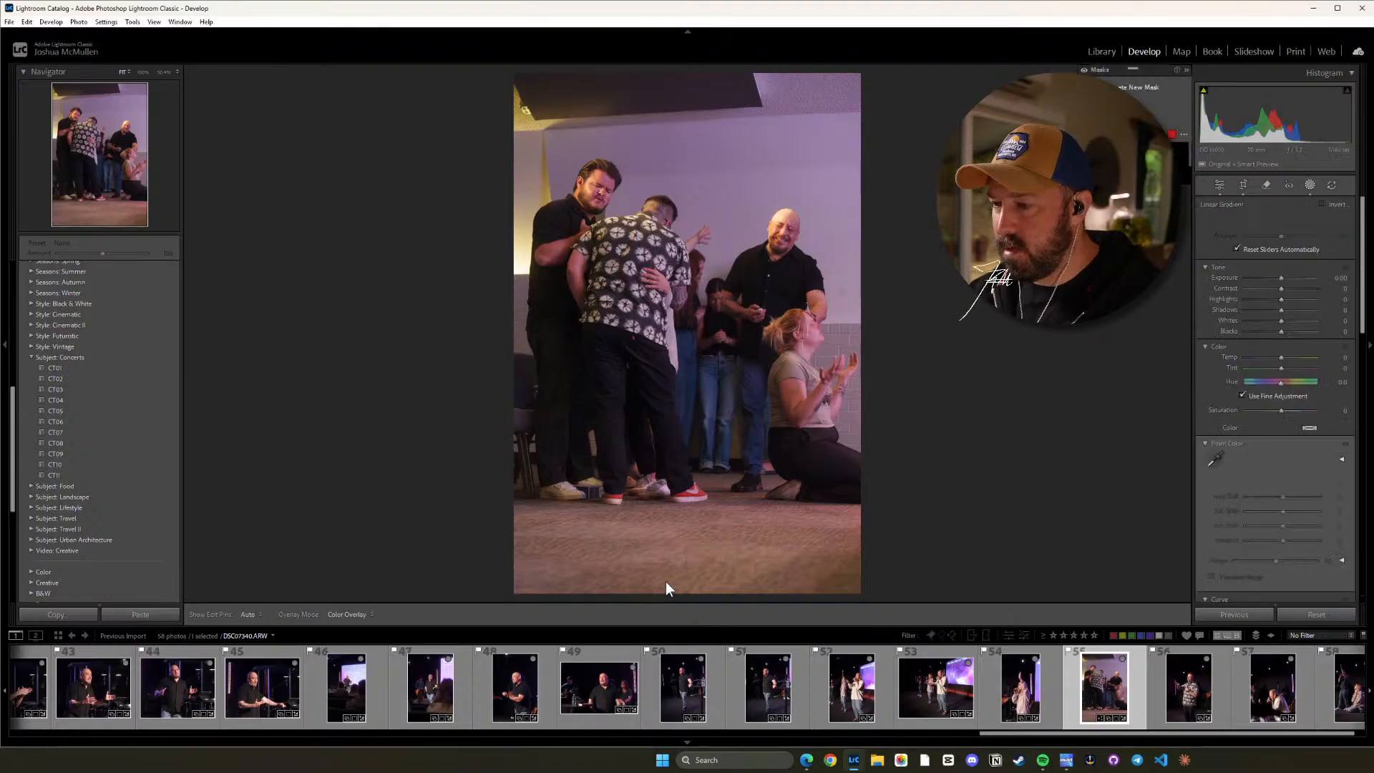
pyautogui.moveTo(687, 593); pyautogui.dragTo(687, 442)
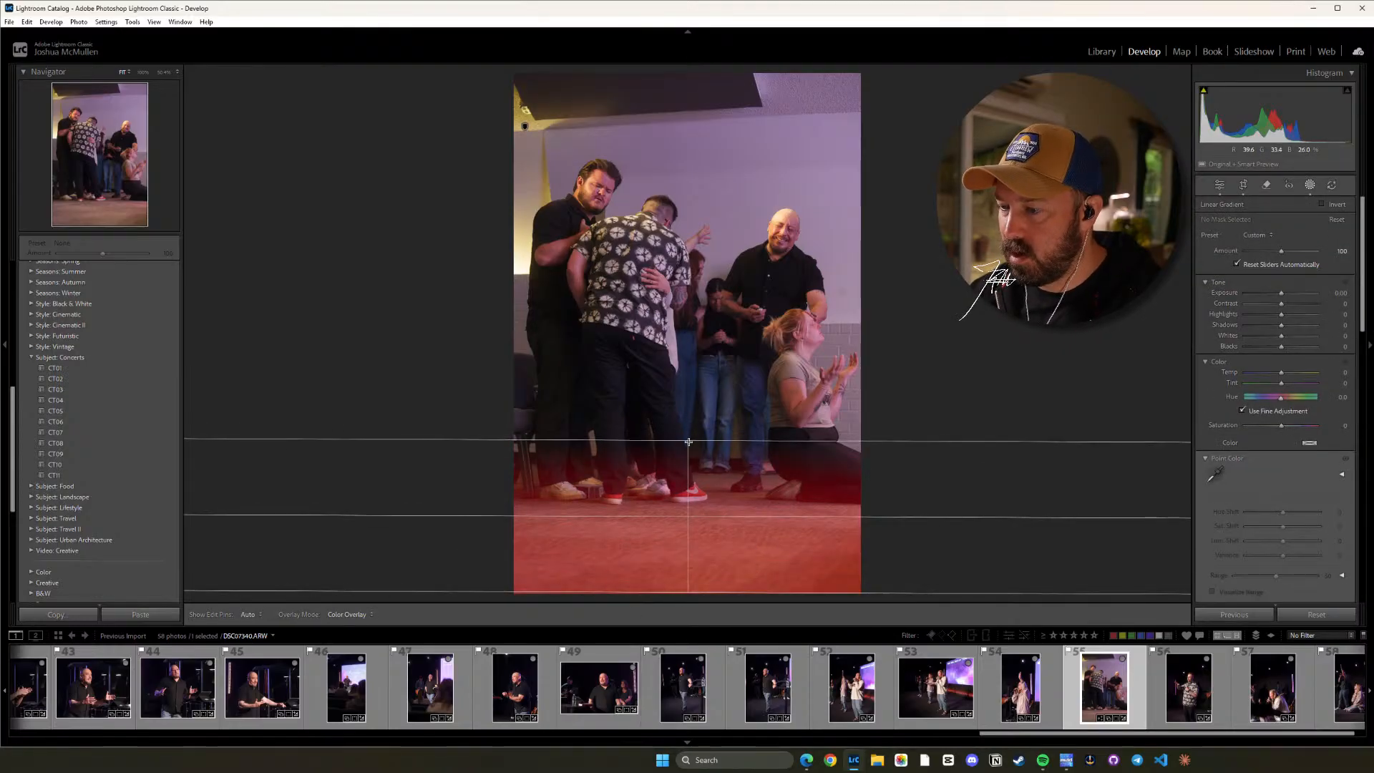
pyautogui.moveTo(1282, 294); pyautogui.dragTo(1269, 295)
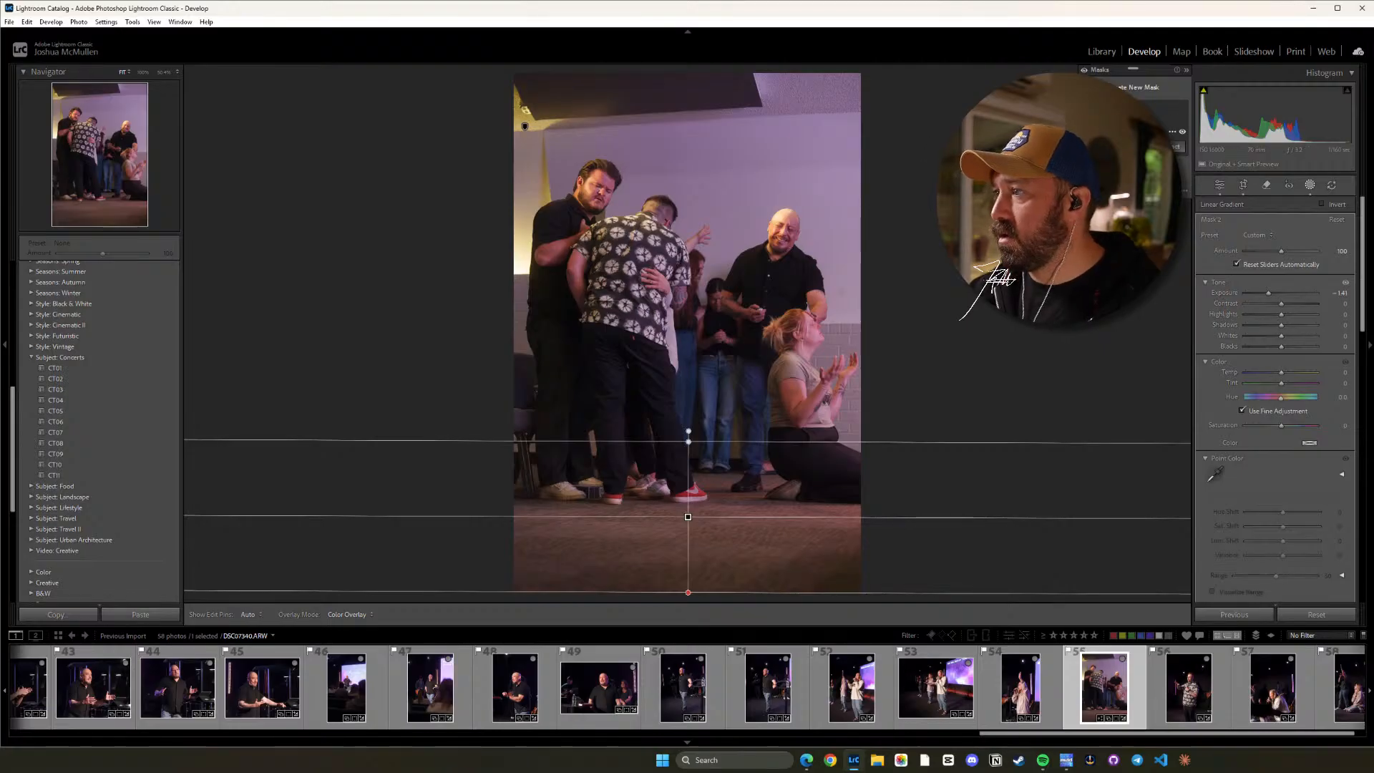
# Add a second linear gradient to the same mask, running diagonally from the photo's upper-right corner toward the bald man.
pyautogui.click(1172, 145)
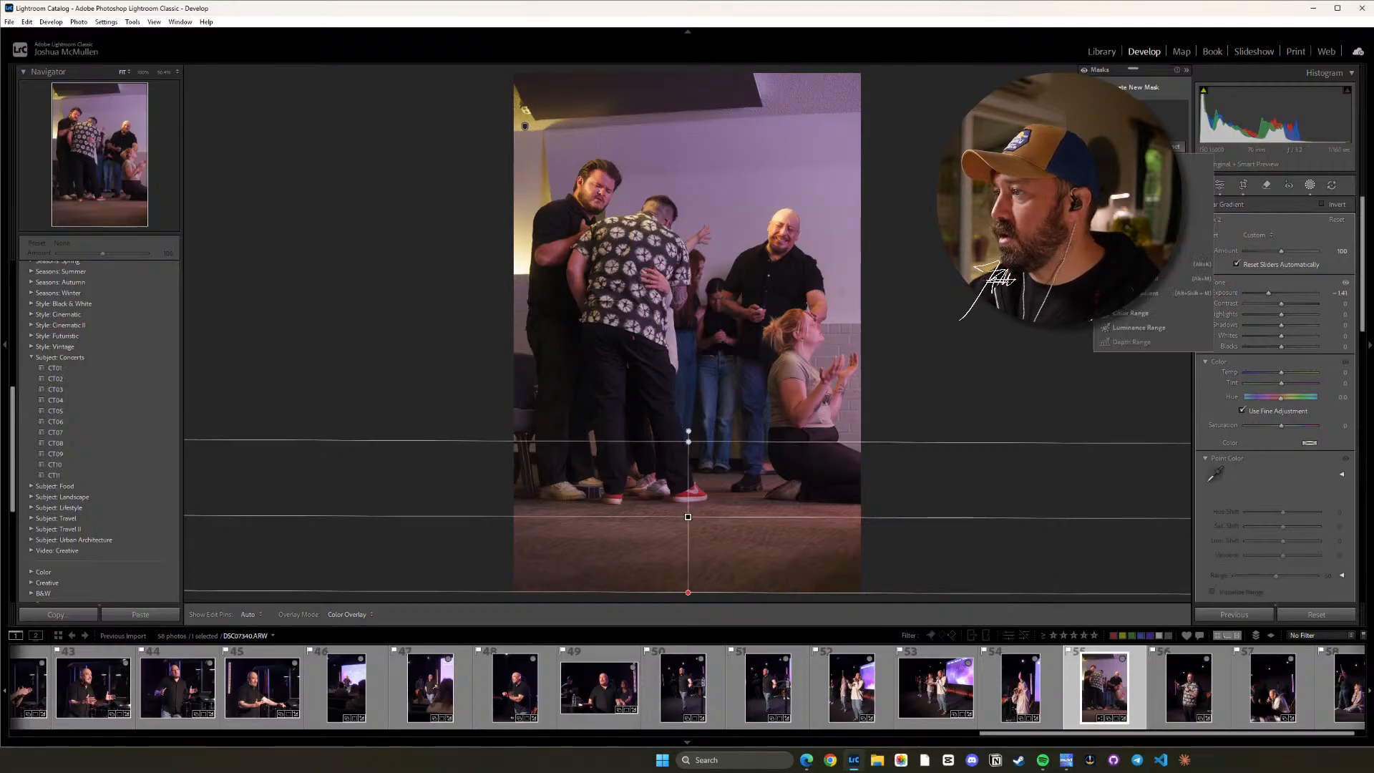
pyautogui.click(1138, 279)
pyautogui.moveTo(856, 70); pyautogui.dragTo(792, 289)
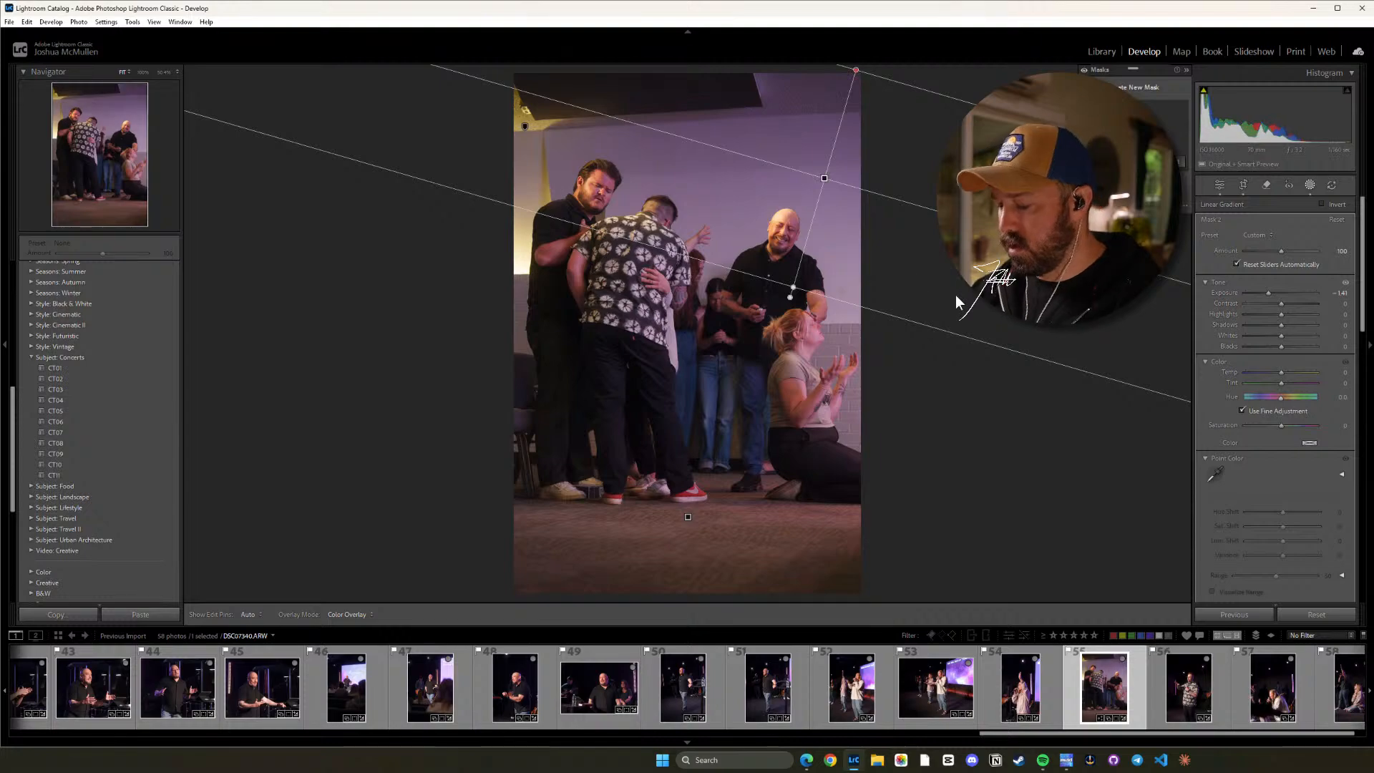
pyautogui.click(944, 406)
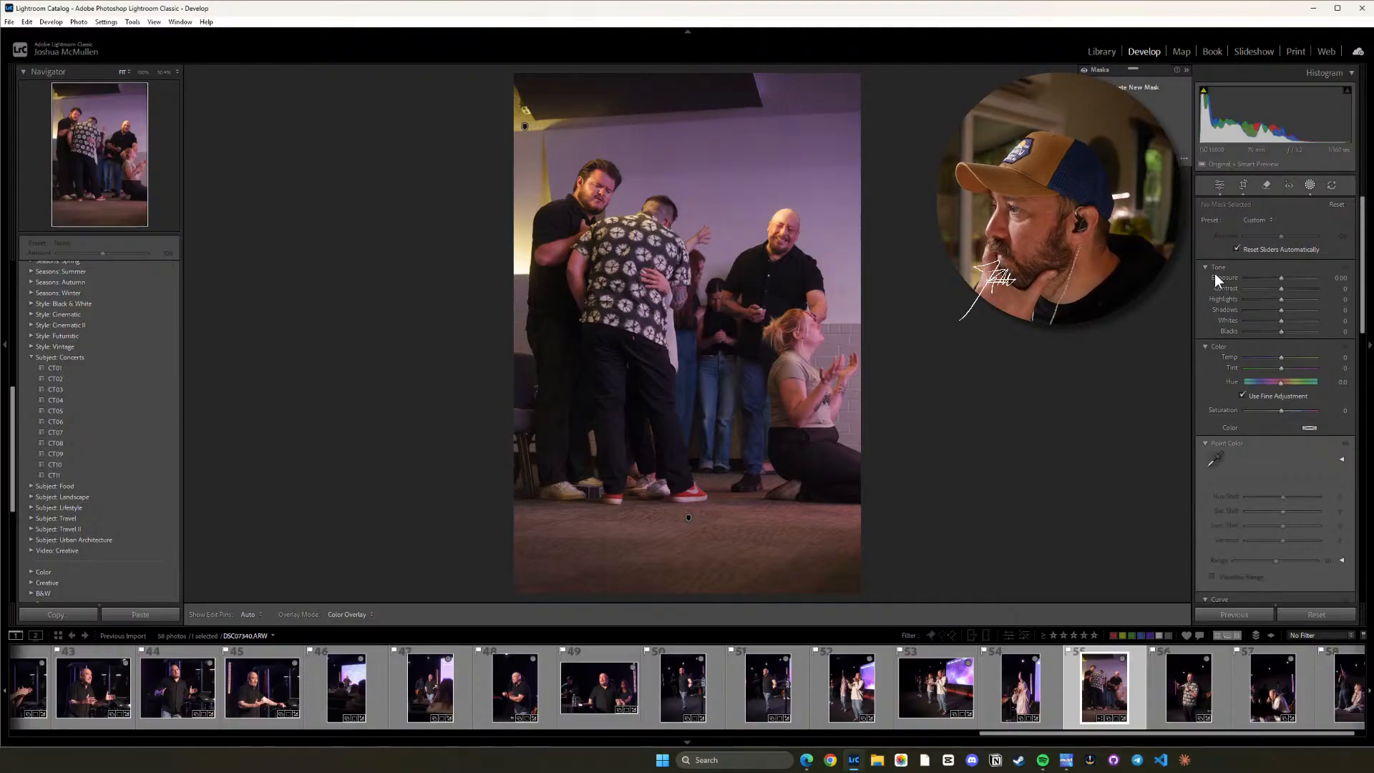
pyautogui.press('d')
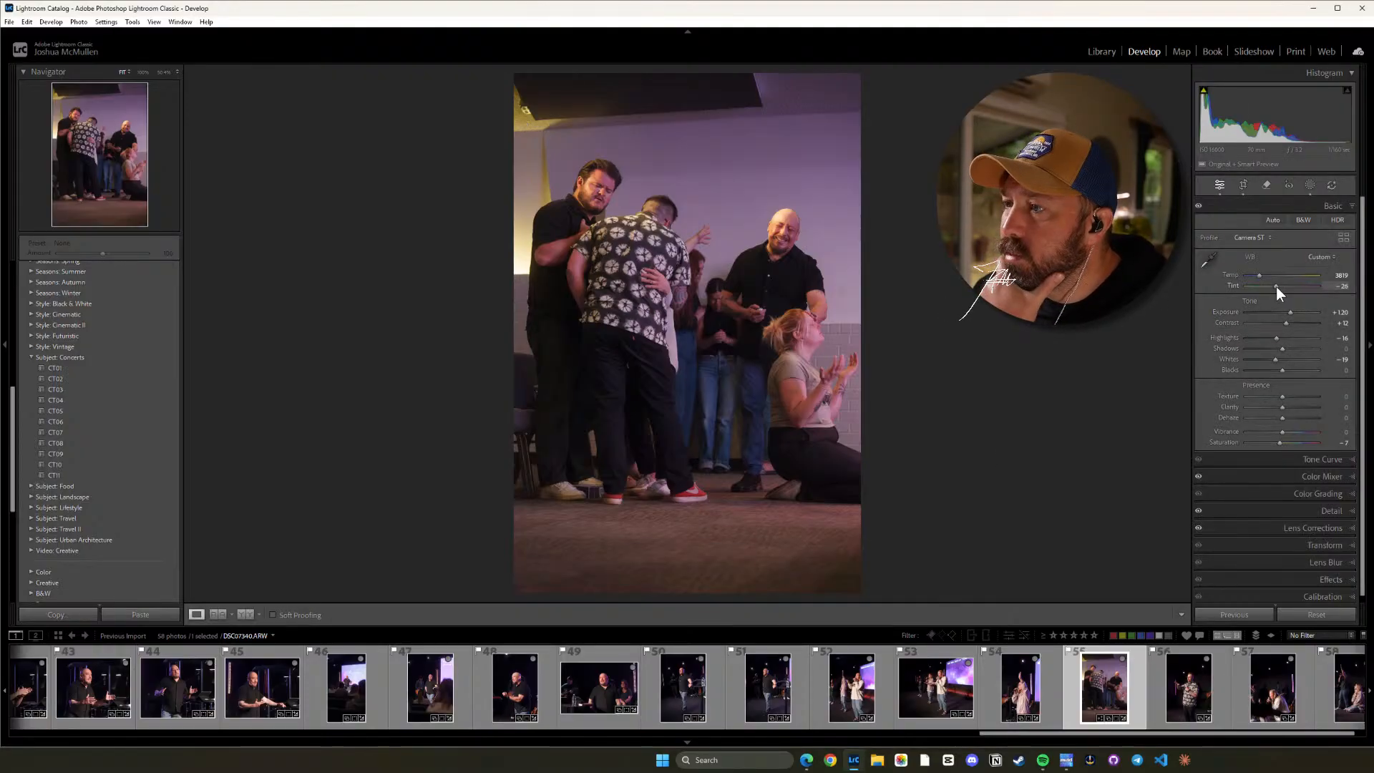
# Set photo 55's Tint to -30 and Temp to 4255, and its Color Mixer saturation to -22 for orange and -38 for yellow.
pyautogui.moveTo(1277, 286); pyautogui.dragTo(1276, 301)
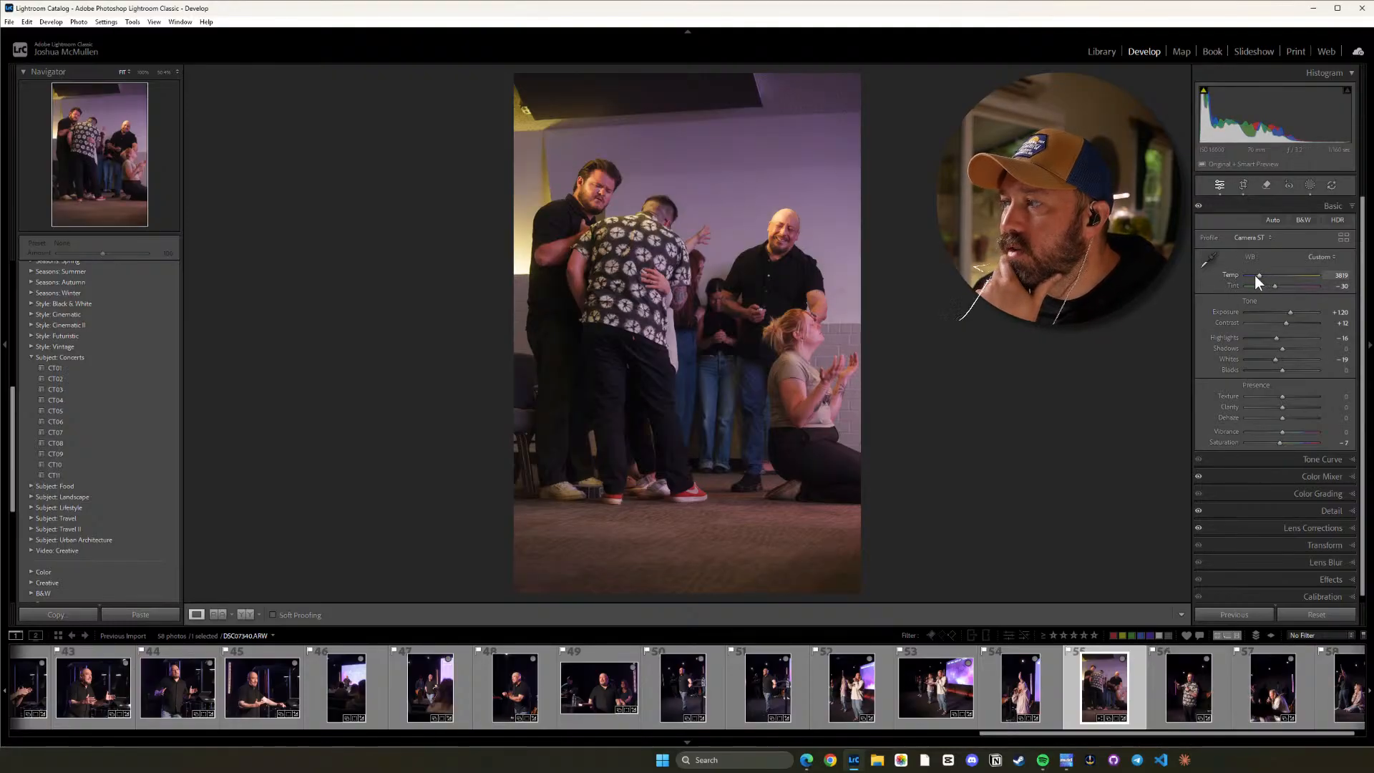
pyautogui.moveTo(1258, 276); pyautogui.dragTo(1263, 276)
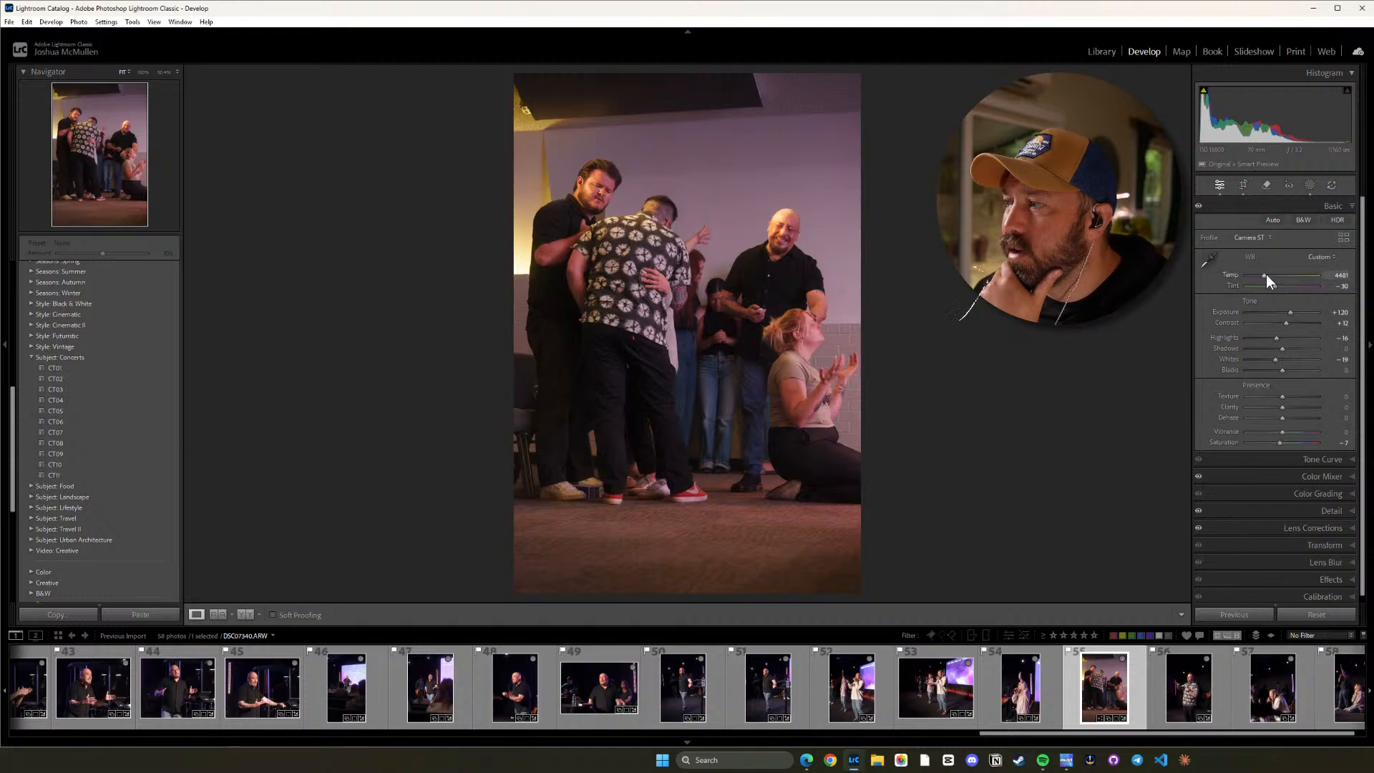
pyautogui.moveTo(1264, 275); pyautogui.dragTo(1262, 274)
pyautogui.click(1341, 475)
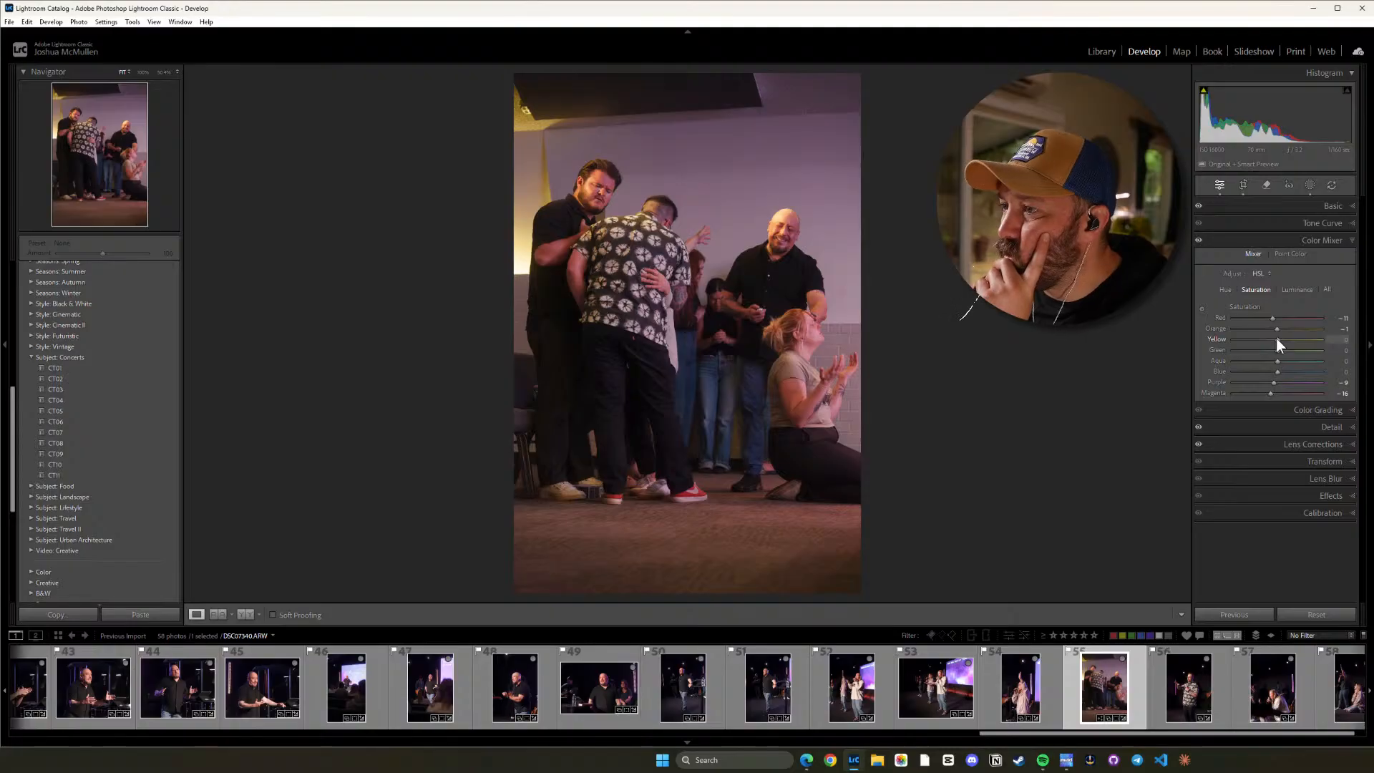
pyautogui.moveTo(1276, 337)
pyautogui.mouseDown()
pyautogui.moveTo(1247, 329)
pyautogui.moveTo(1270, 335)
pyautogui.mouseUp()
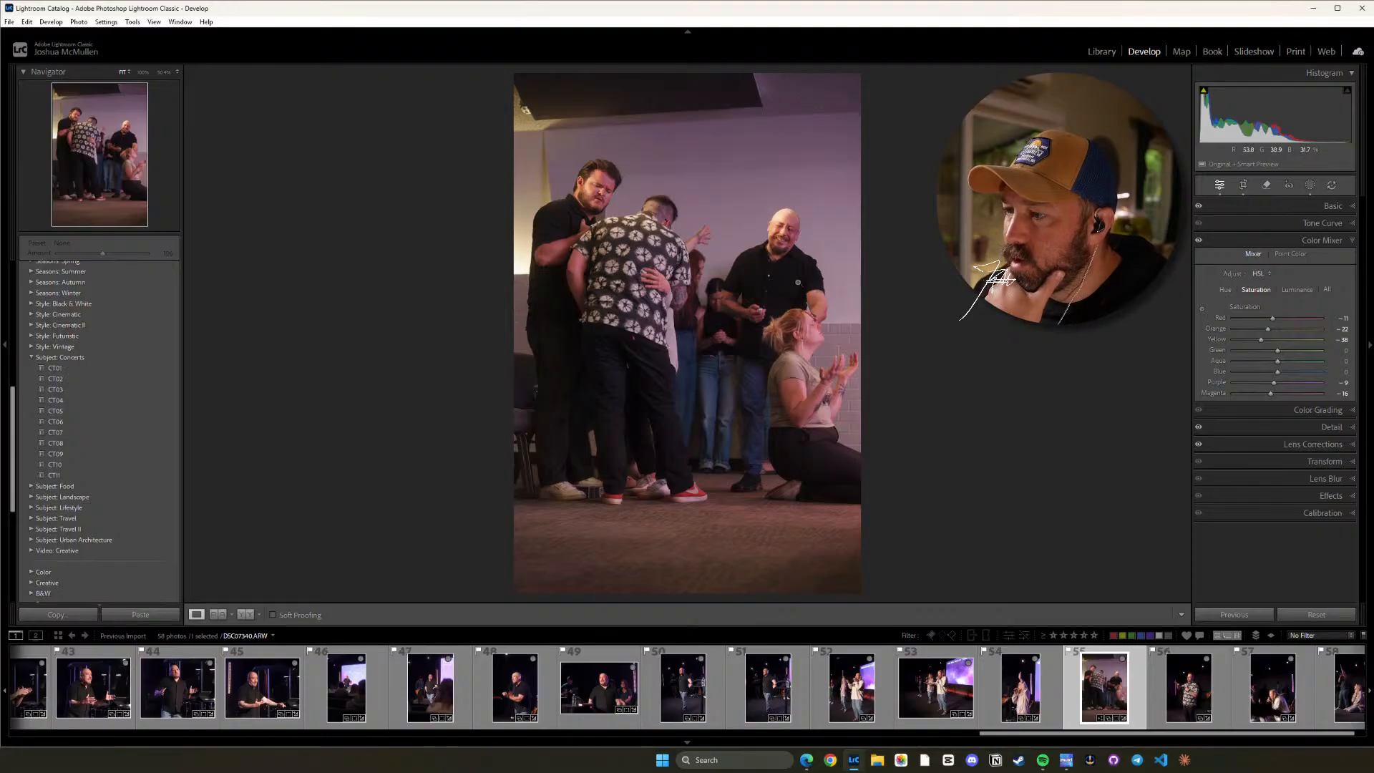
# Check the skin tones of the bald man and kneeling woman up close and set the photo's Tint to -37.
pyautogui.click(793, 273)
pyautogui.moveTo(800, 176); pyautogui.dragTo(819, 301)
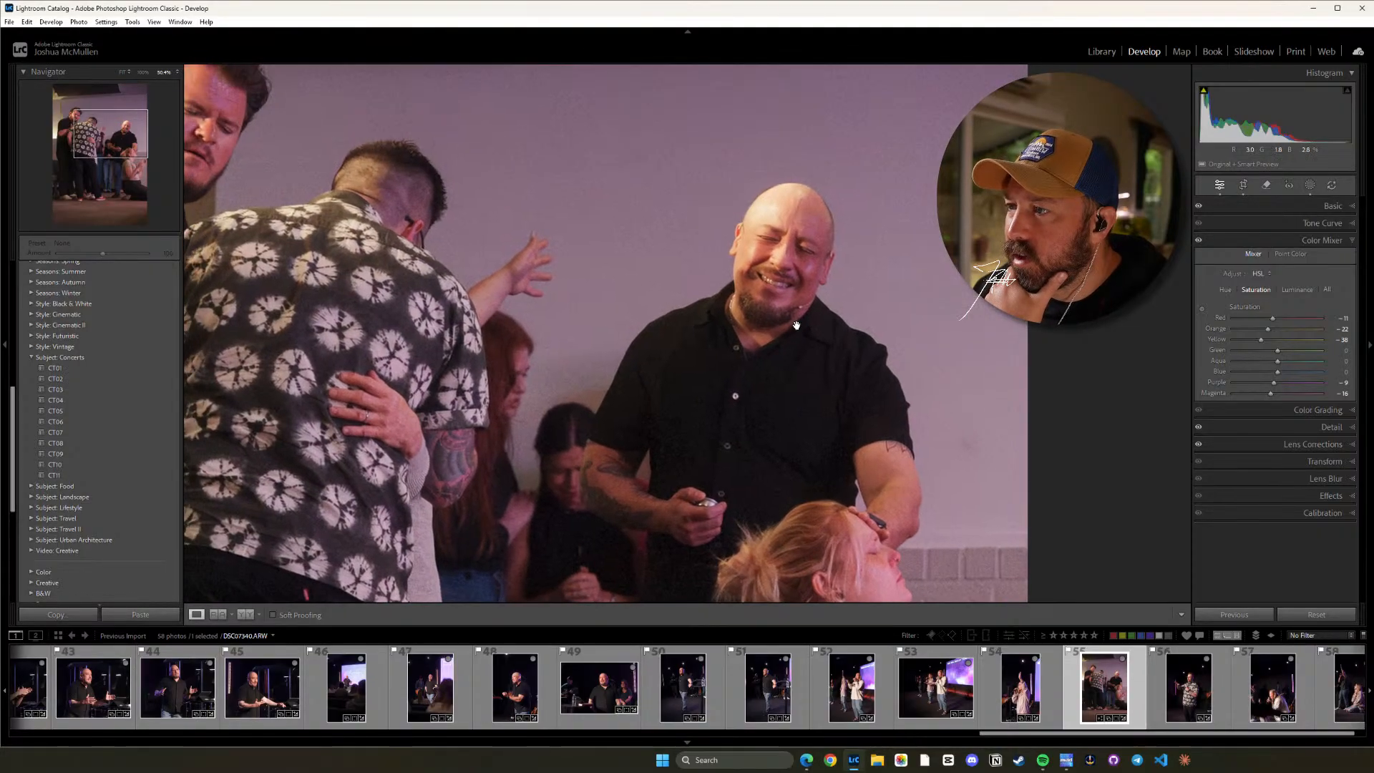
pyautogui.click(820, 301)
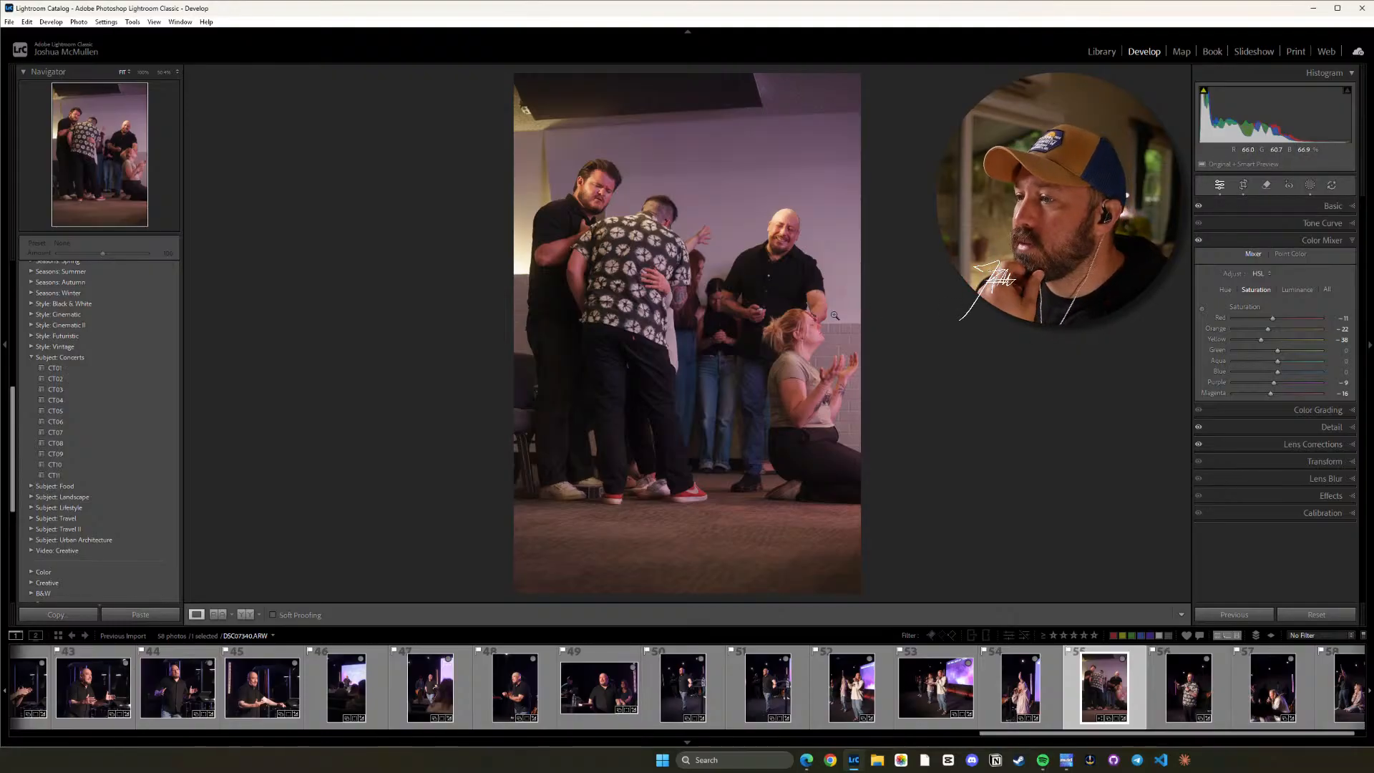
pyautogui.click(803, 252)
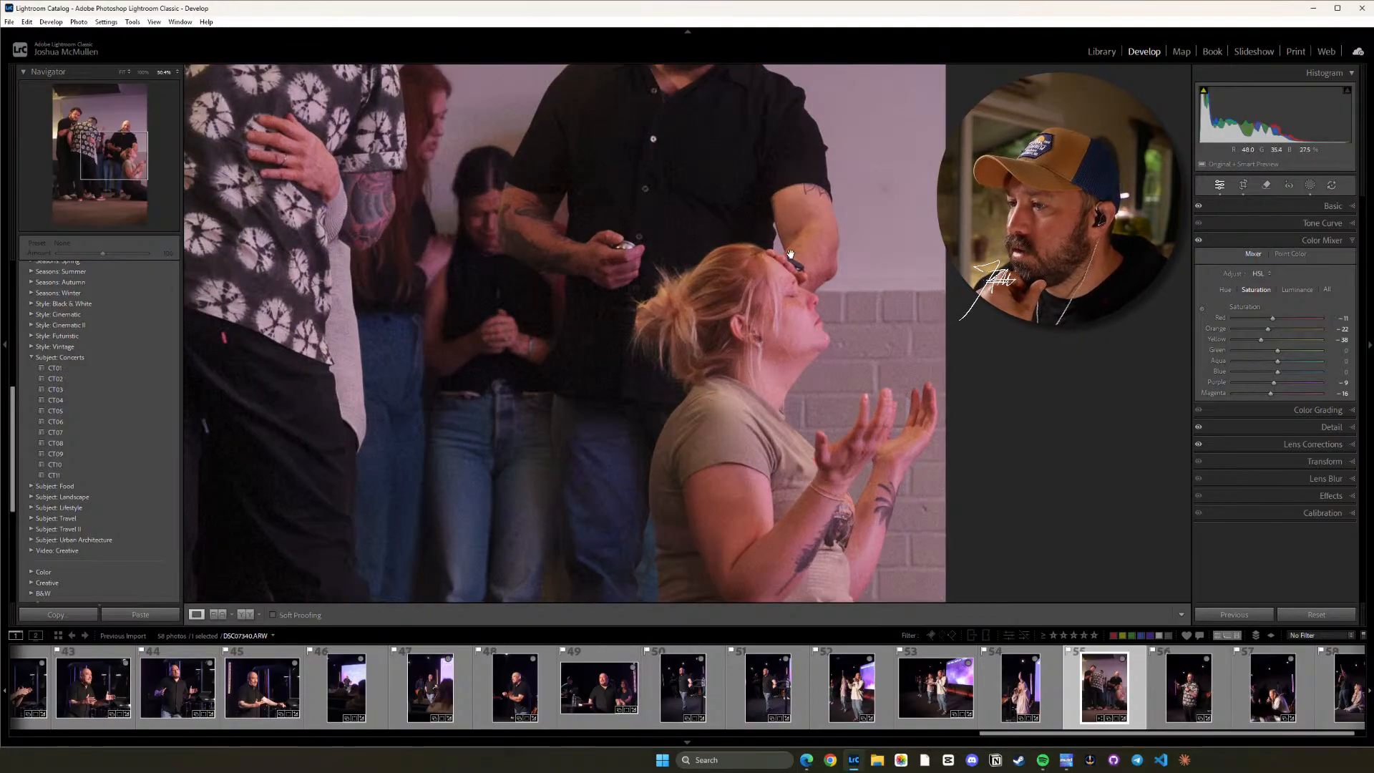
pyautogui.moveTo(790, 242); pyautogui.dragTo(792, 316)
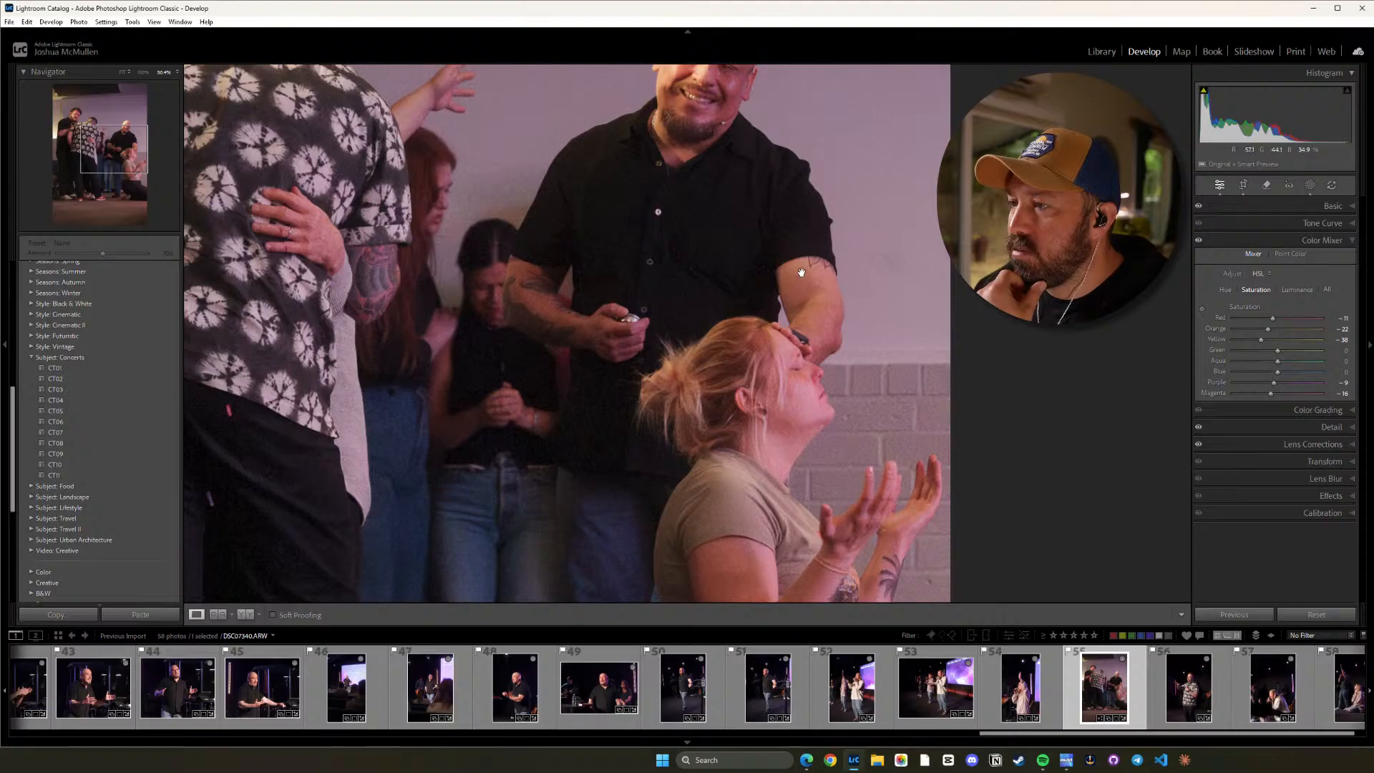
pyautogui.scroll(3, 697, 195)
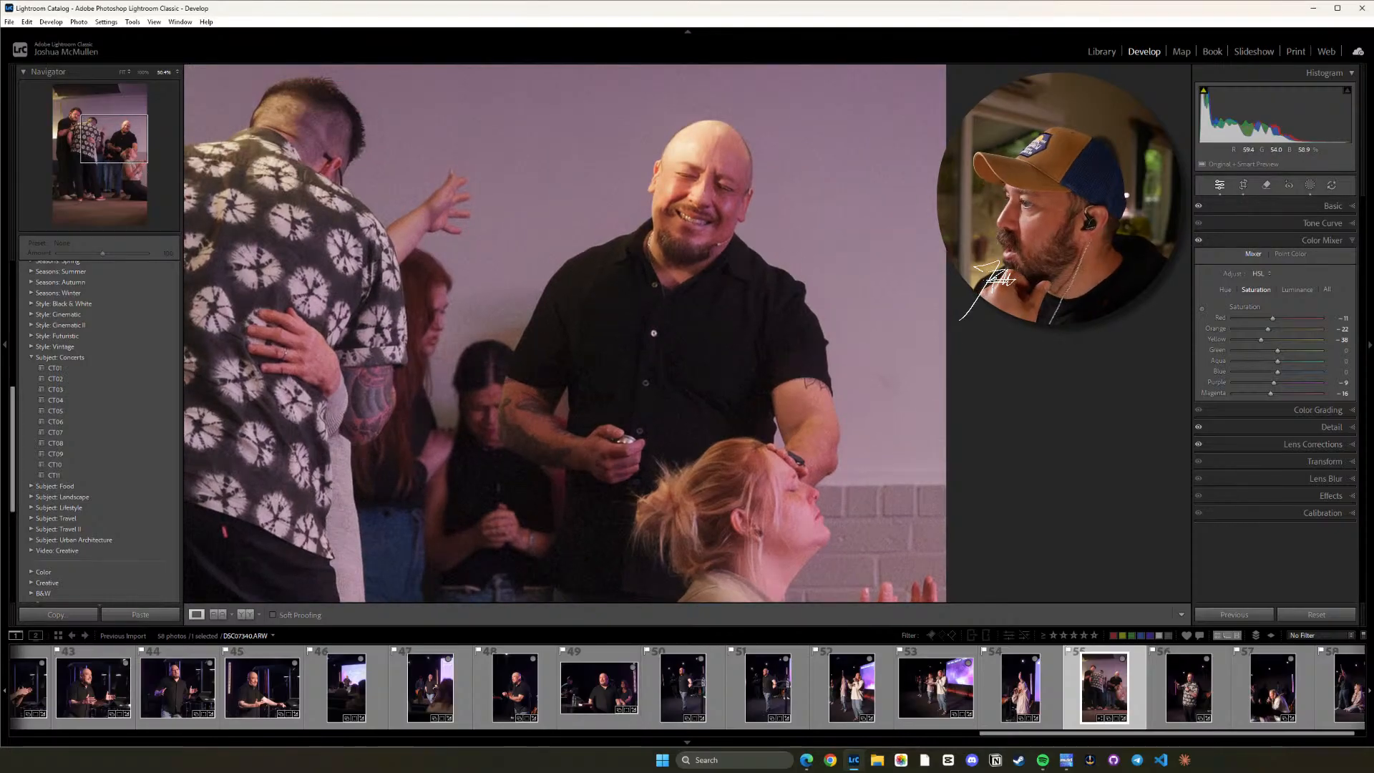
pyautogui.click(1338, 207)
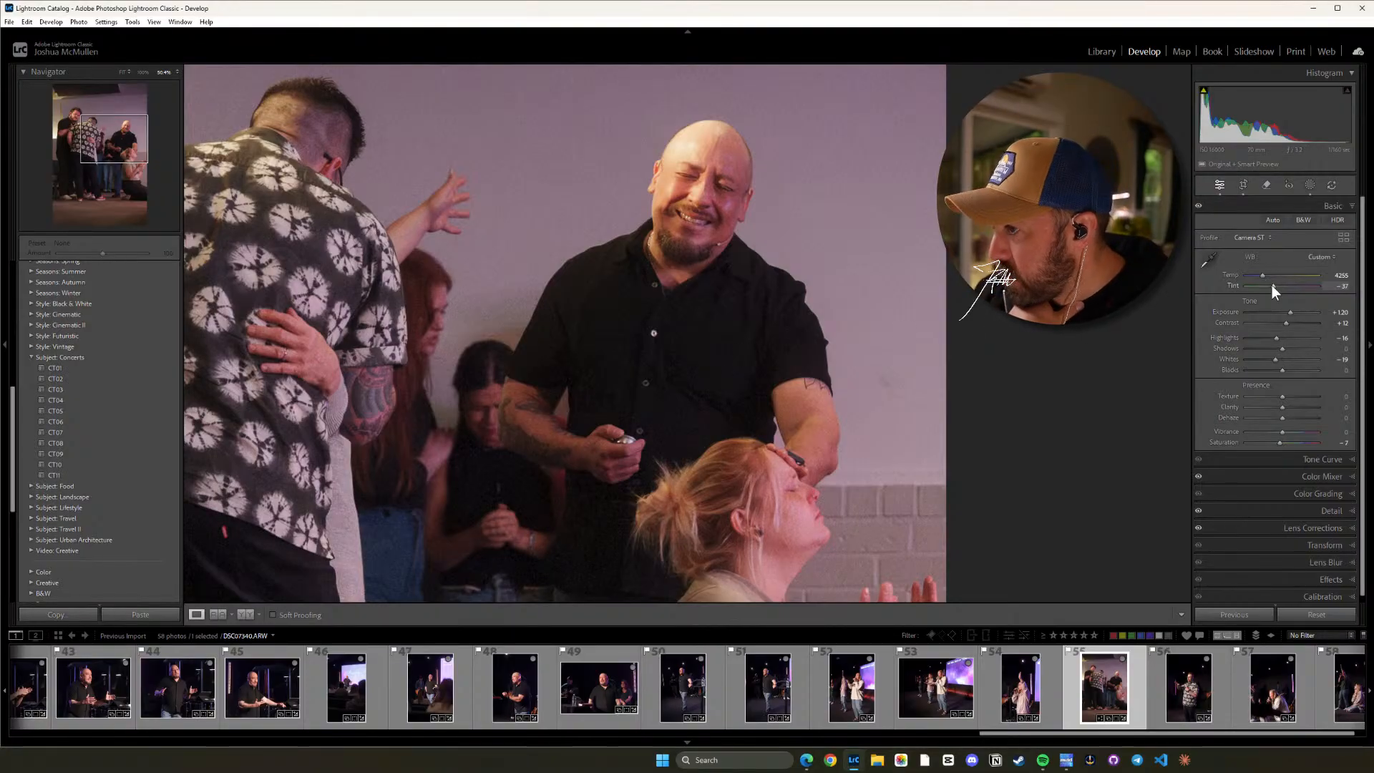
pyautogui.click(906, 342)
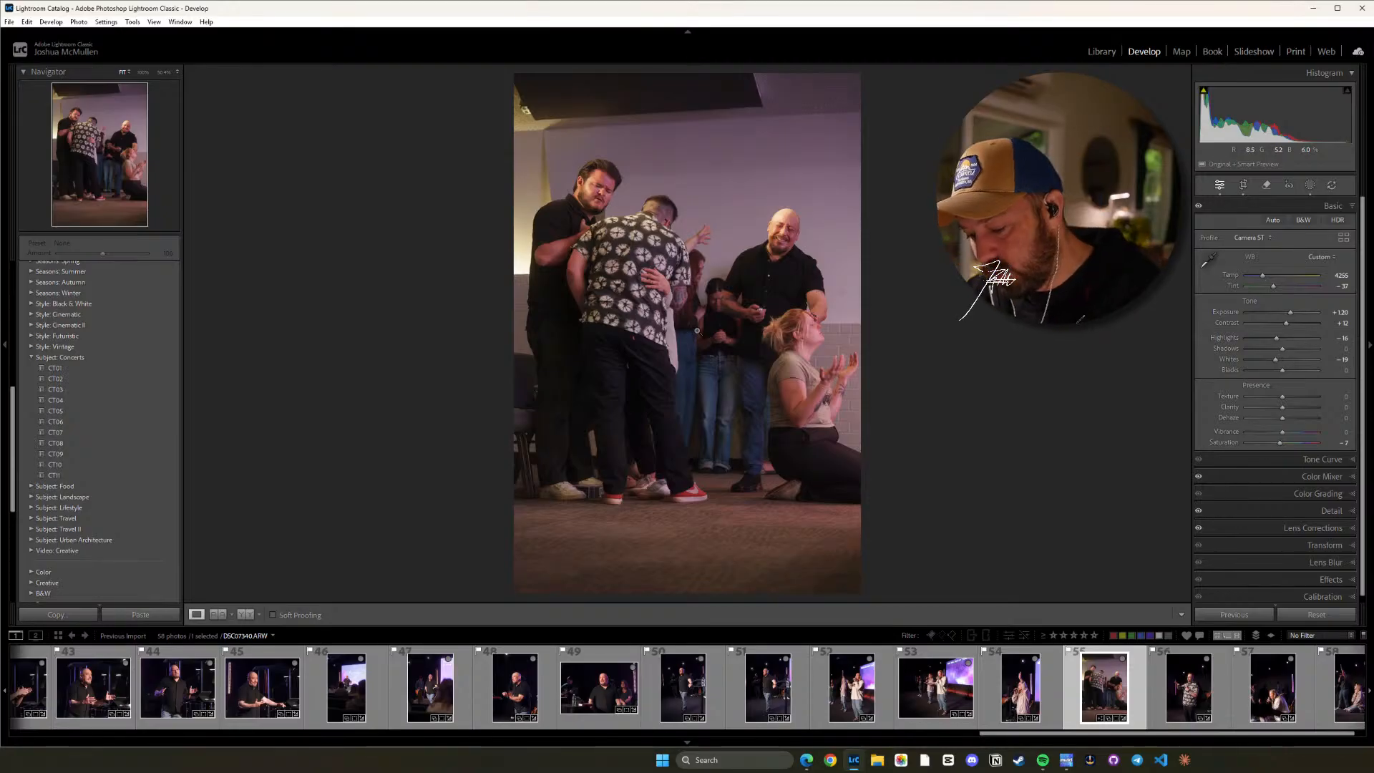
# Create a radial gradient mask with Feather 73 and enlarge and reposition it over the group of people.
pyautogui.hotkey('shift', 'w')
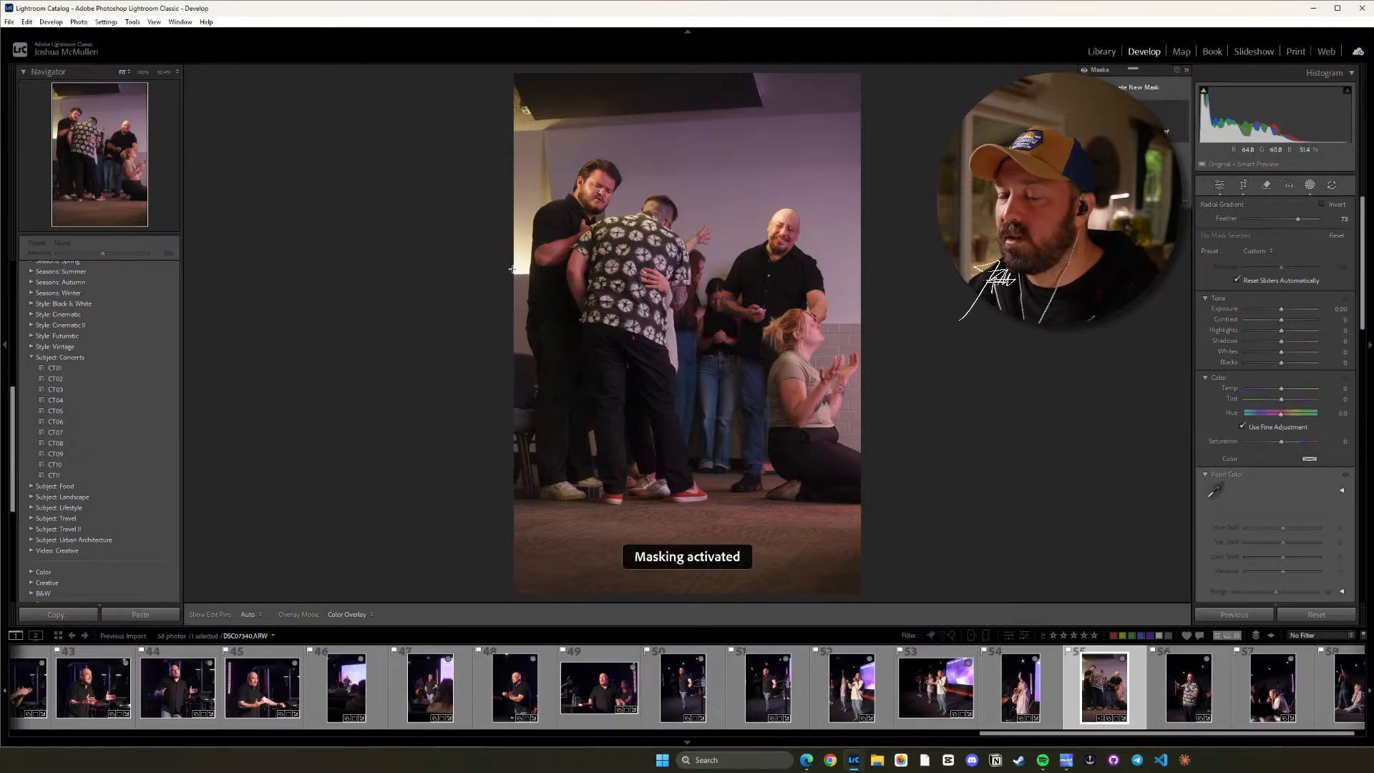
pyautogui.moveTo(512, 269); pyautogui.dragTo(724, 323)
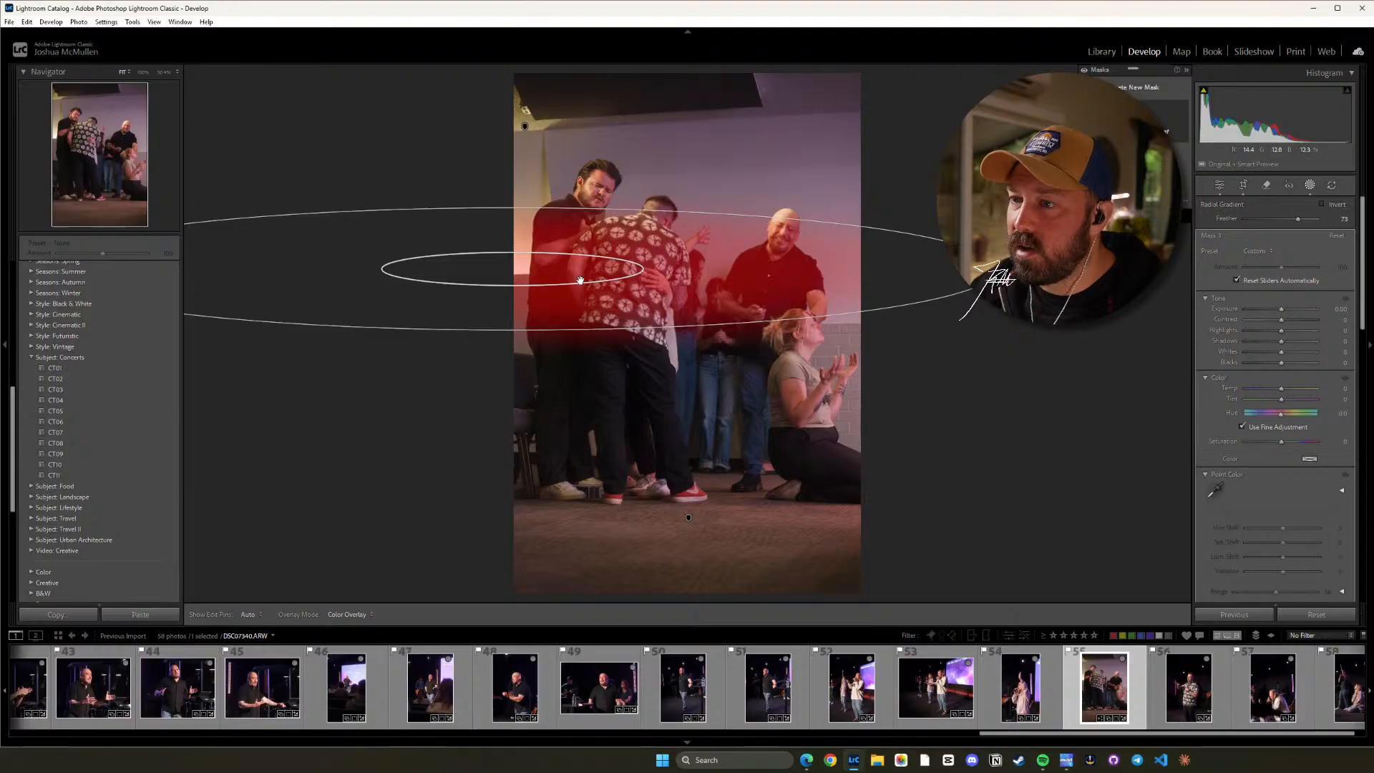
pyautogui.moveTo(581, 275); pyautogui.dragTo(796, 286)
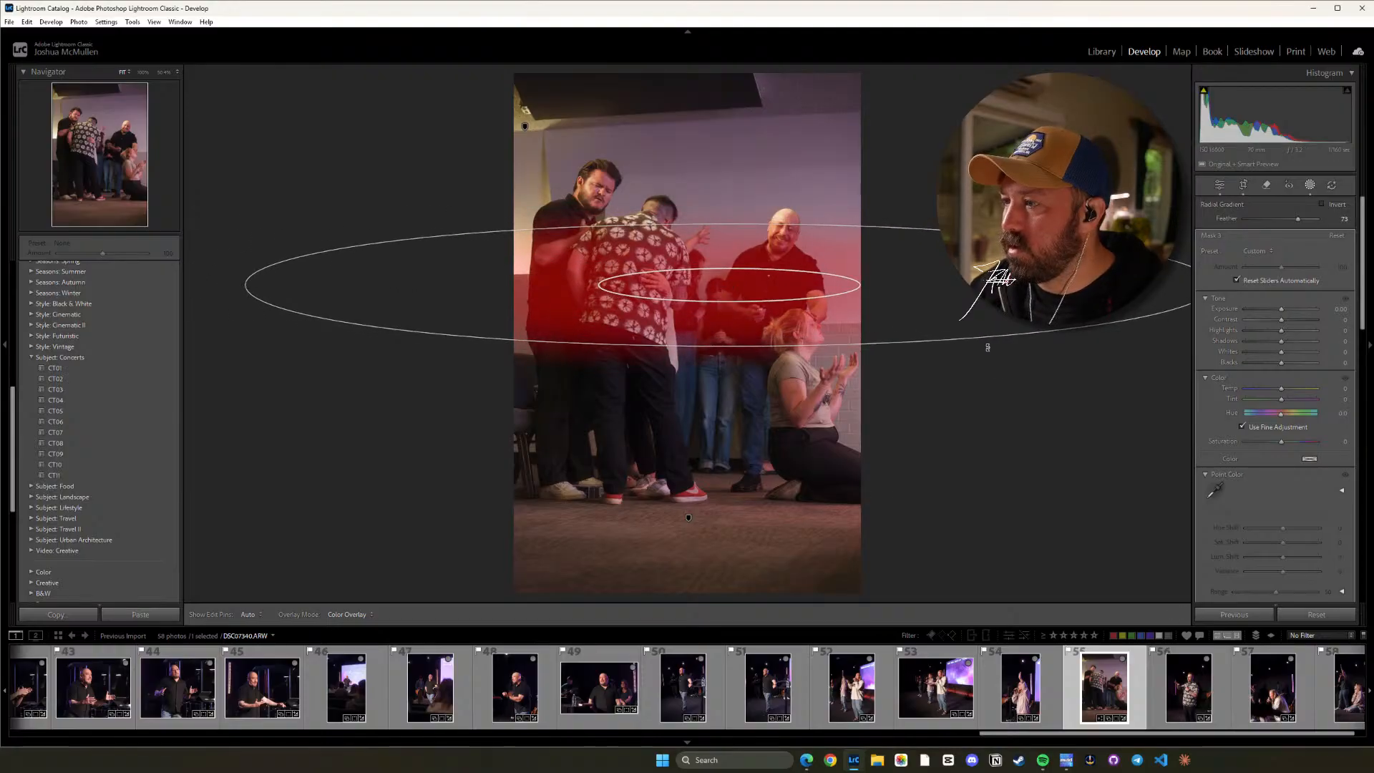
pyautogui.moveTo(988, 346); pyautogui.dragTo(907, 449)
pyautogui.moveTo(696, 353); pyautogui.dragTo(690, 361)
pyautogui.moveTo(730, 282); pyautogui.dragTo(738, 287)
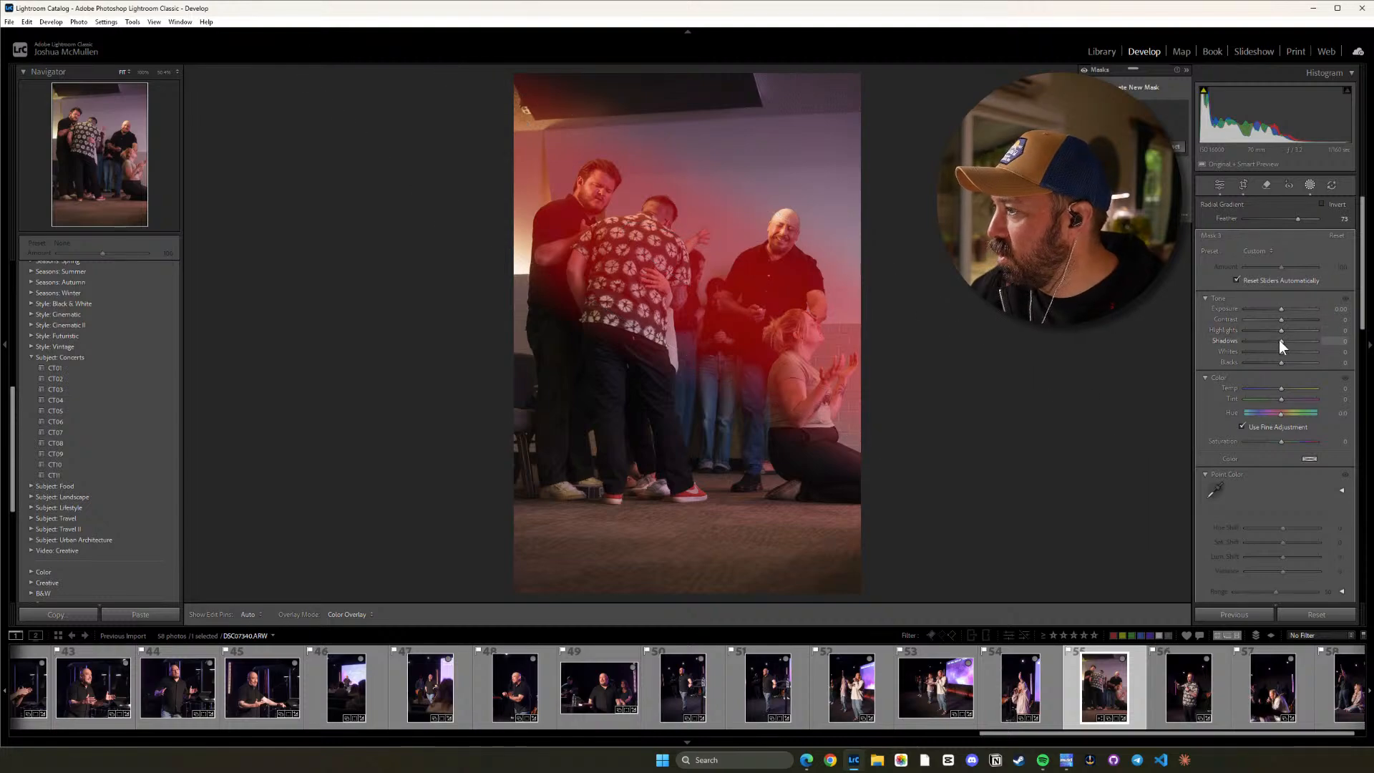
# Set the radial mask's Shadows to 52, Blacks to 17 and Temp to 20, and return to the global adjustments.
pyautogui.moveTo(1281, 341)
pyautogui.mouseDown()
pyautogui.moveTo(1311, 341)
pyautogui.moveTo(1298, 341)
pyautogui.mouseUp()
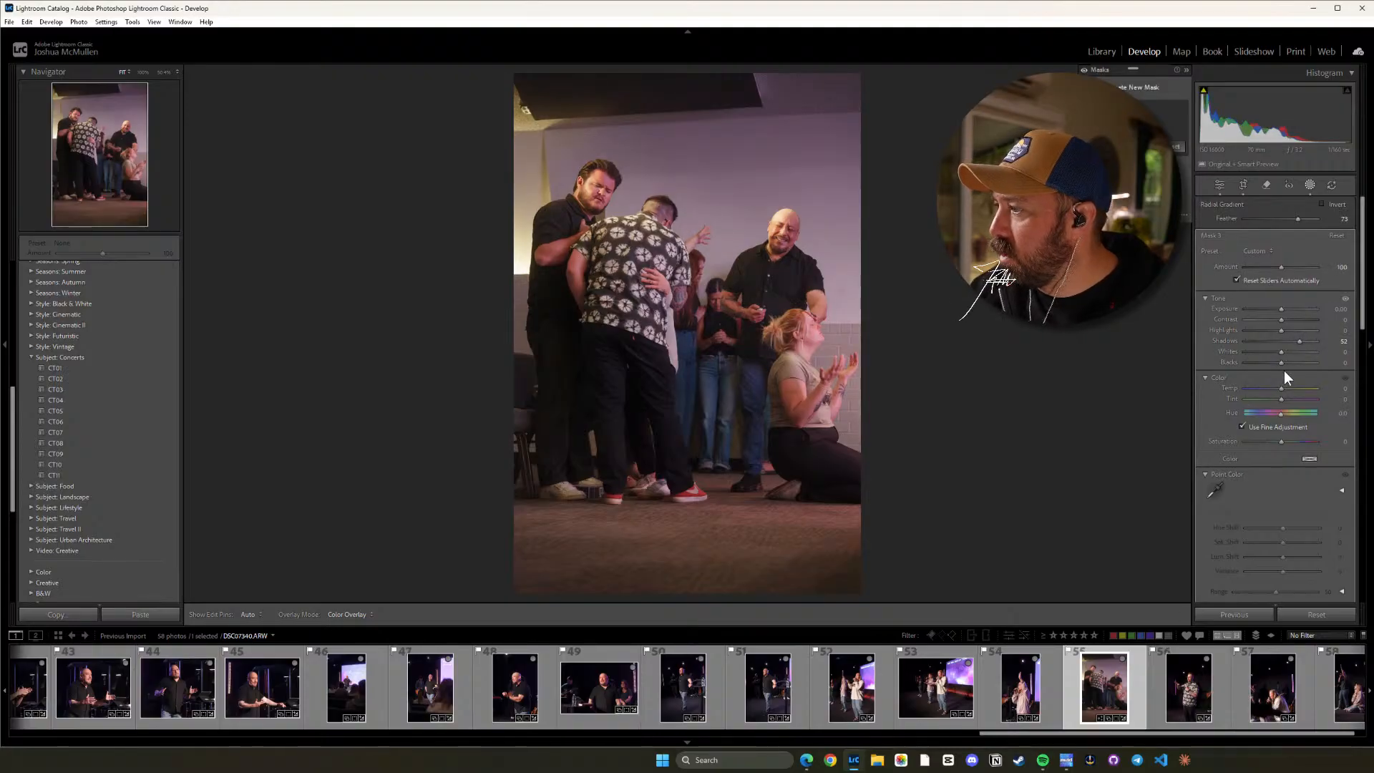
pyautogui.moveTo(1281, 362); pyautogui.dragTo(1289, 362)
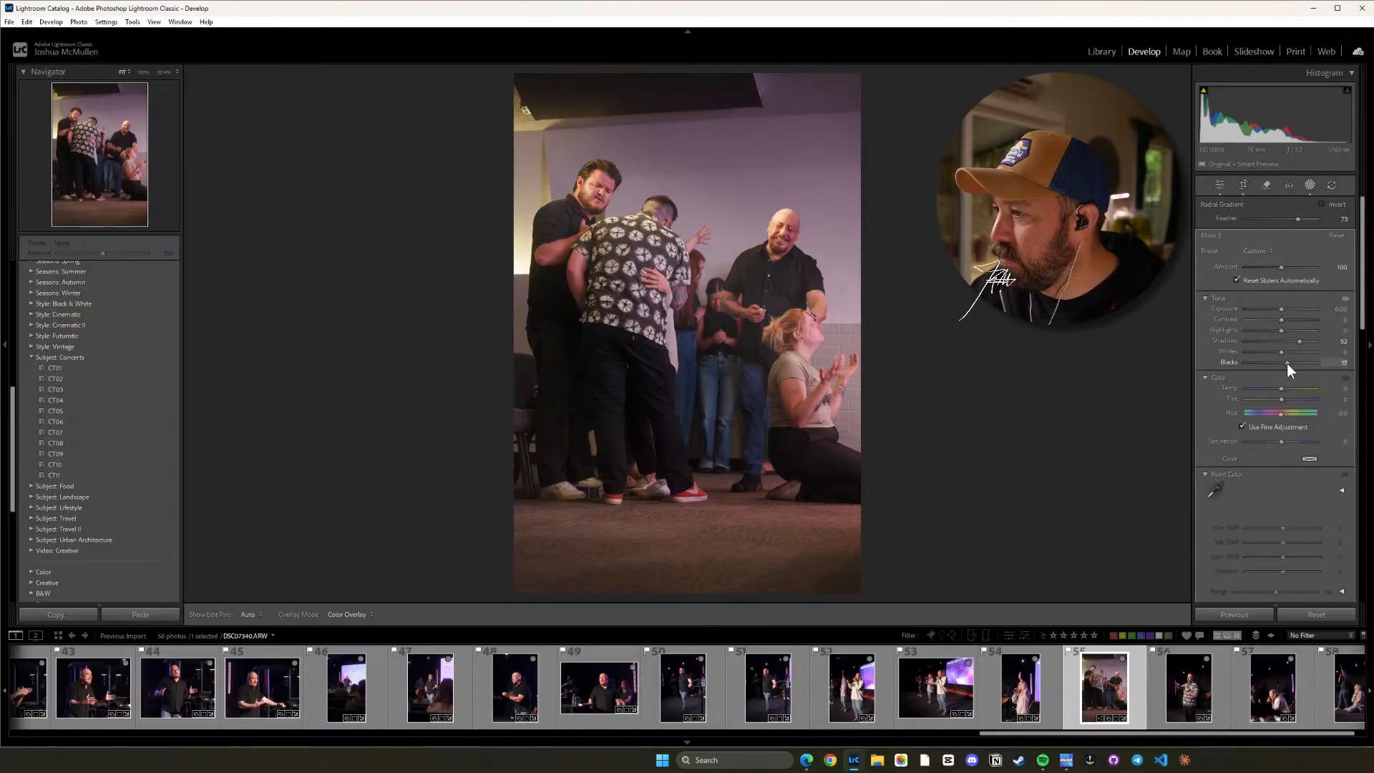
pyautogui.moveTo(1286, 363); pyautogui.dragTo(1286, 363)
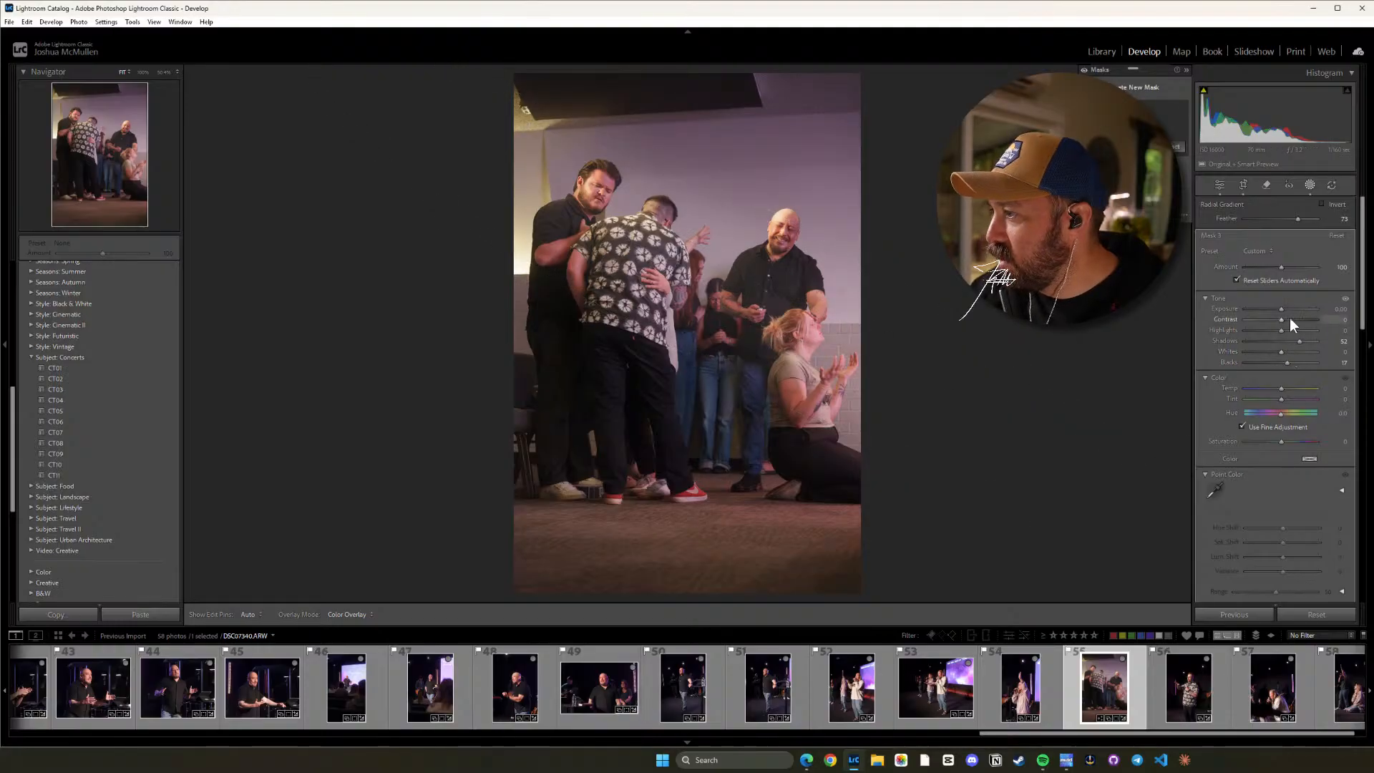
pyautogui.click(1280, 389)
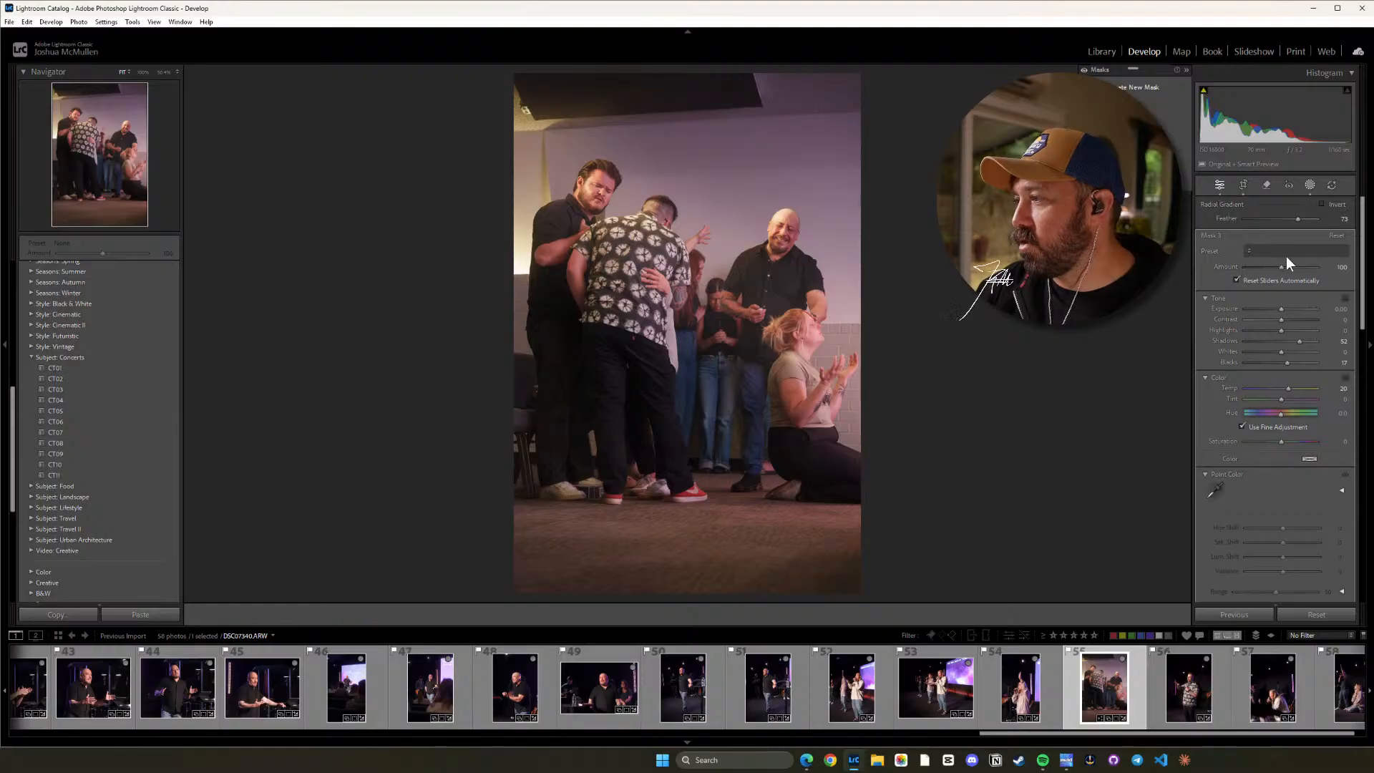
pyautogui.press('d')
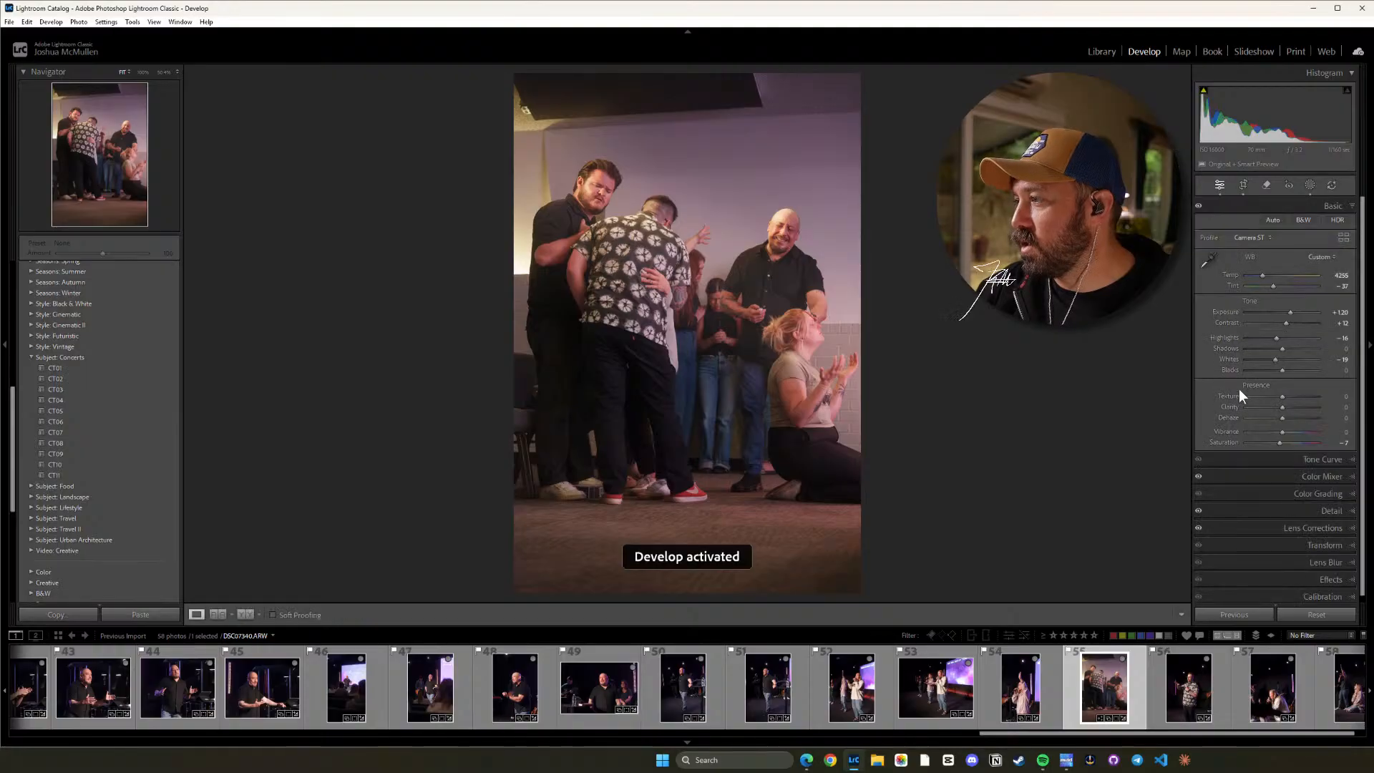
# Set photo 55's Denoise amount to 31 and check the detail up close on the bald man and kneeling woman.
pyautogui.click(1341, 508)
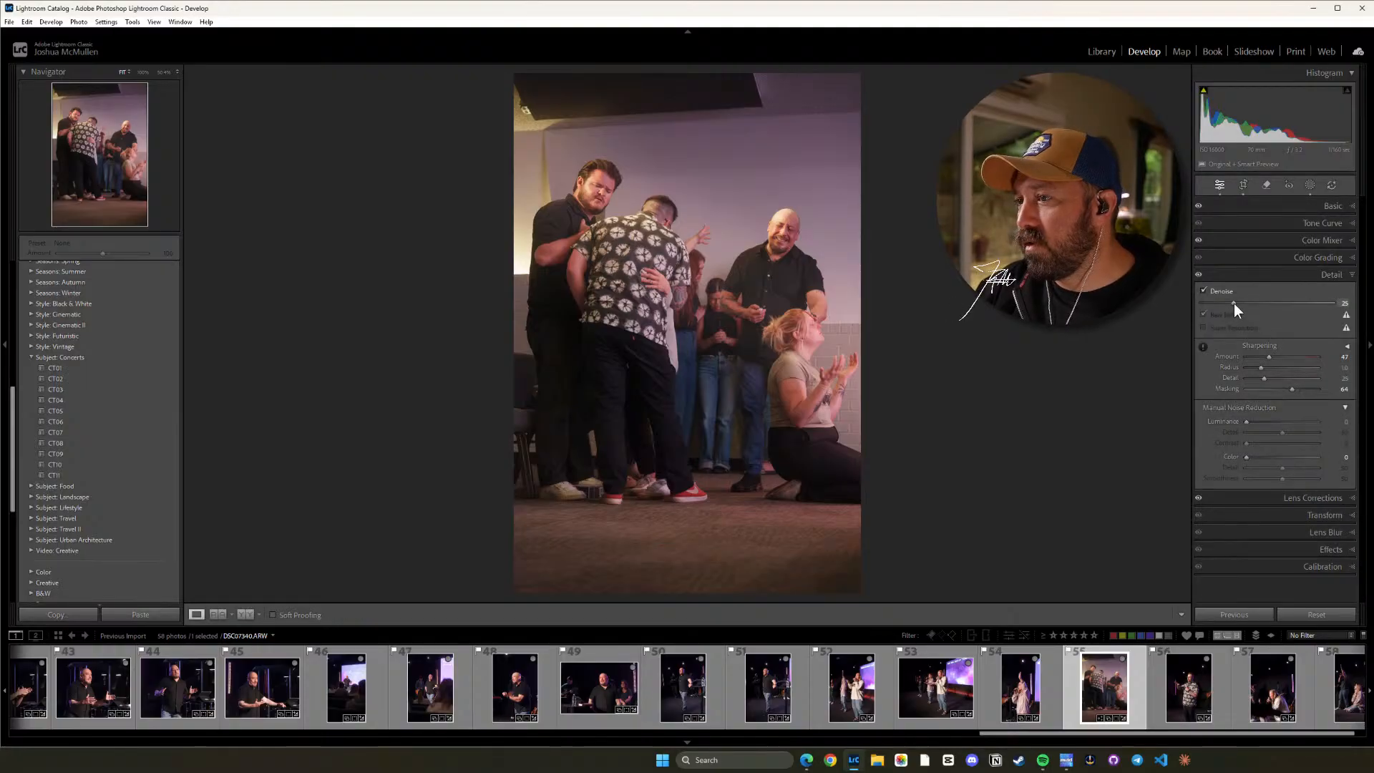
pyautogui.moveTo(1234, 304); pyautogui.dragTo(1242, 304)
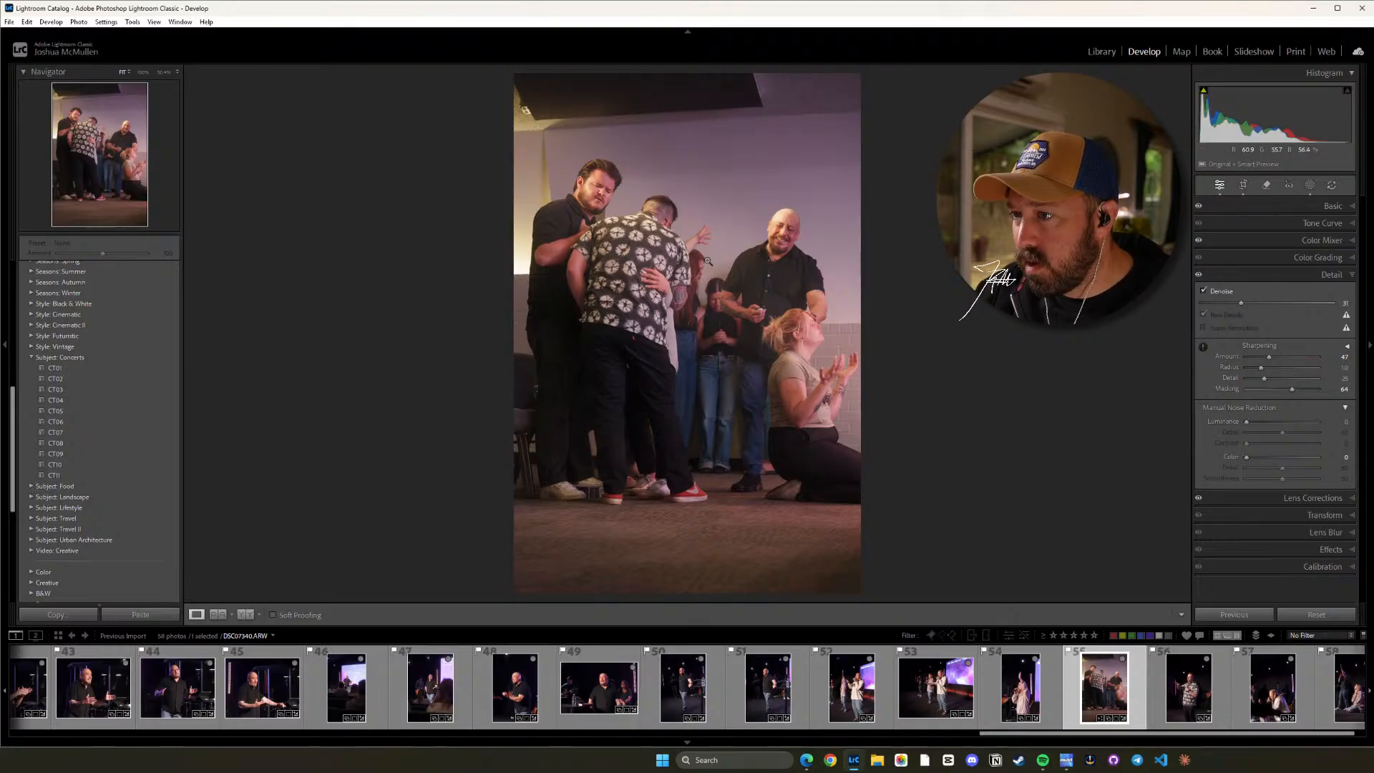
pyautogui.click(749, 288)
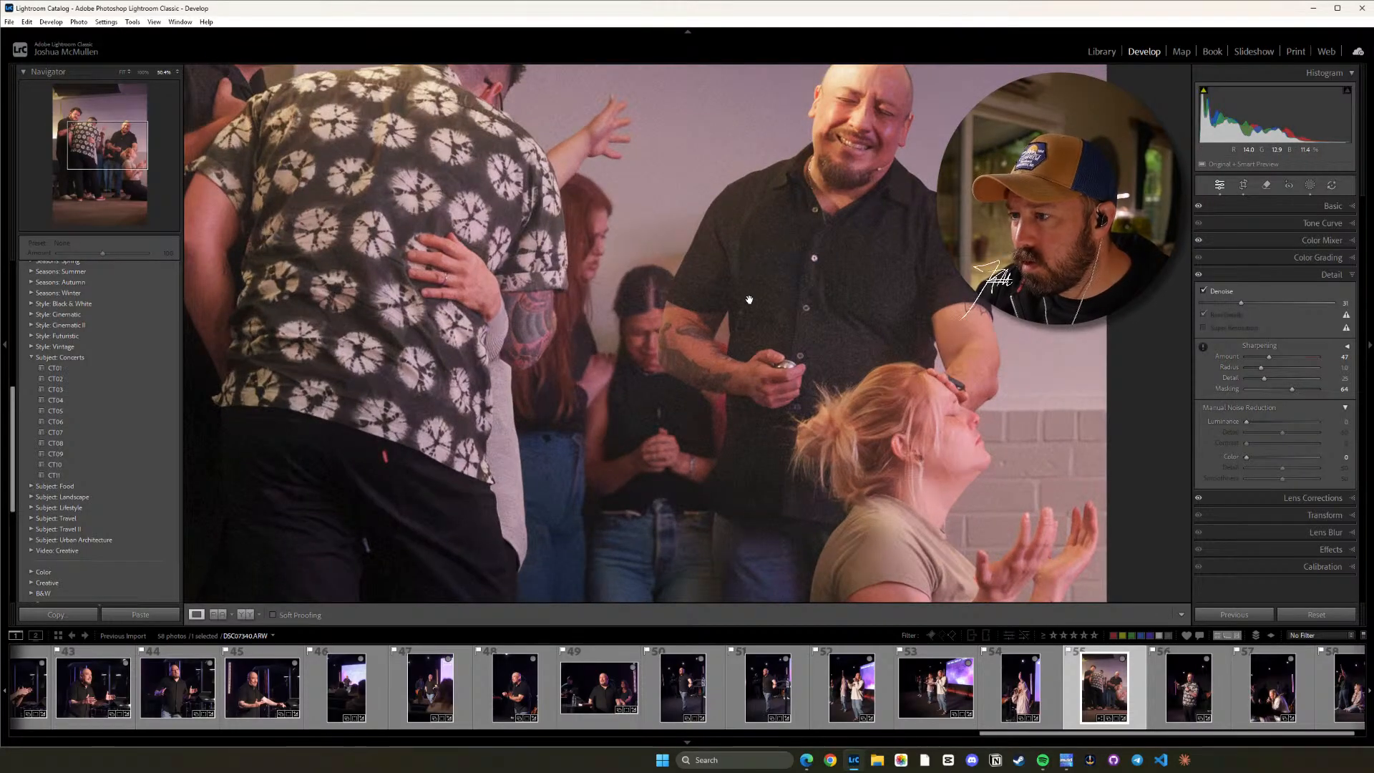
pyautogui.click(749, 299)
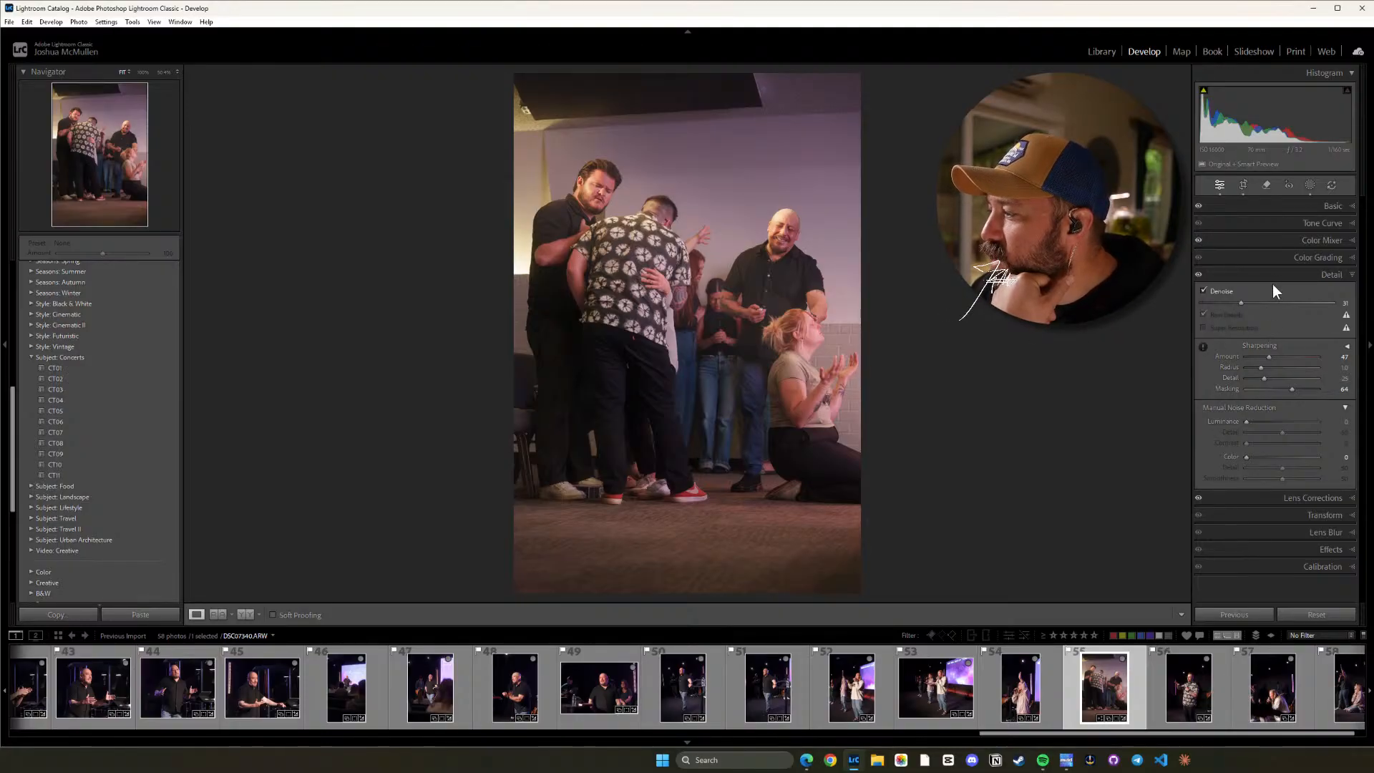
# Add film grain to photo 55 with an Amount of 25.
pyautogui.click(1337, 550)
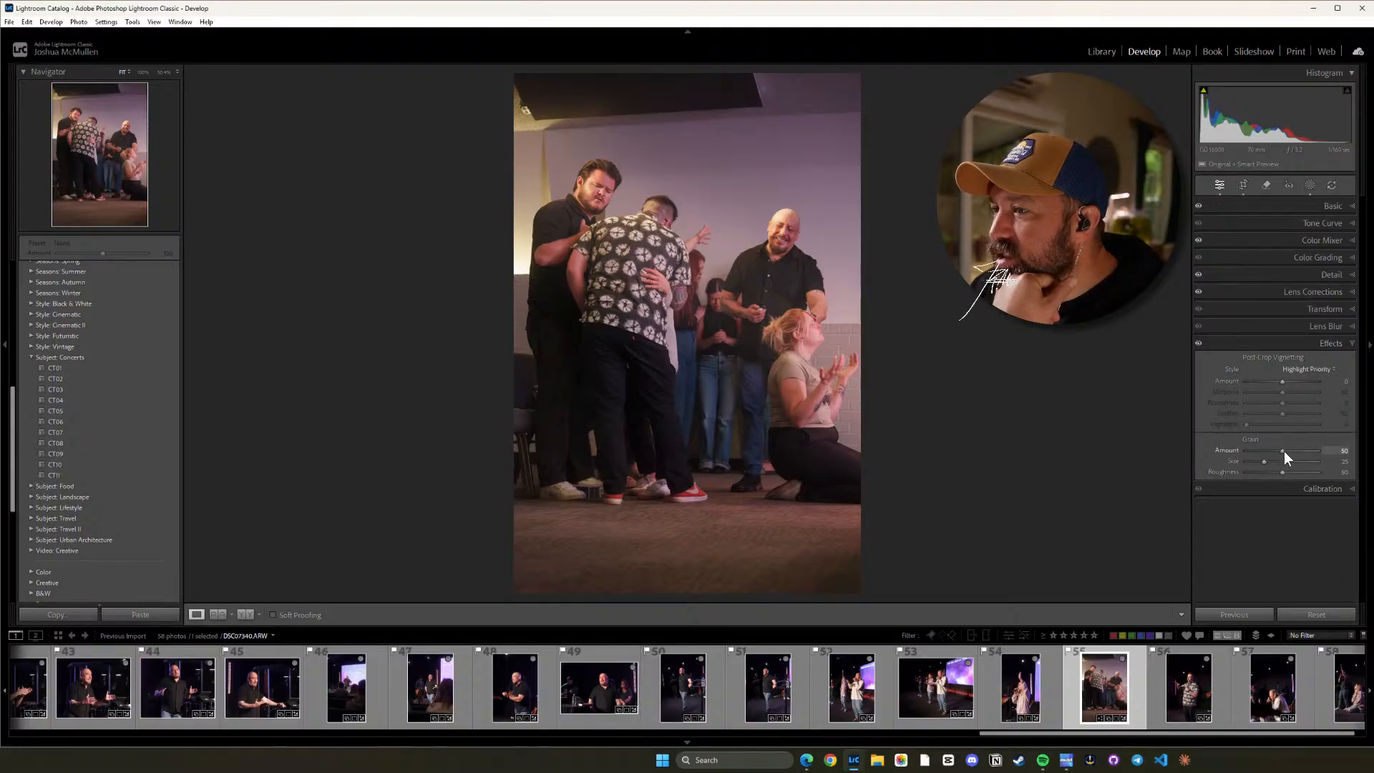
pyautogui.moveTo(1309, 447); pyautogui.dragTo(1310, 446)
pyautogui.moveTo(1287, 444); pyautogui.dragTo(1257, 451)
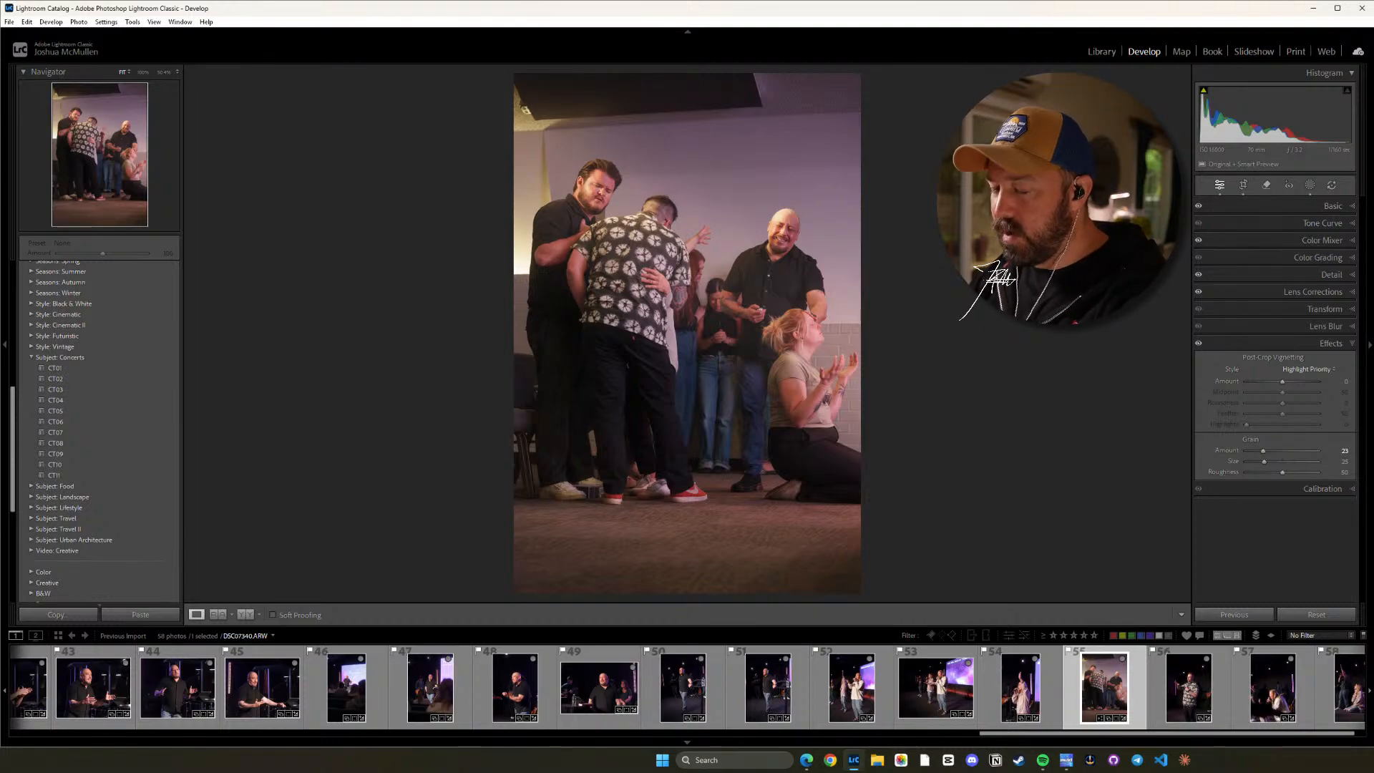
# Compare the edited photo 55 with its unedited original.
pyautogui.press('\\')
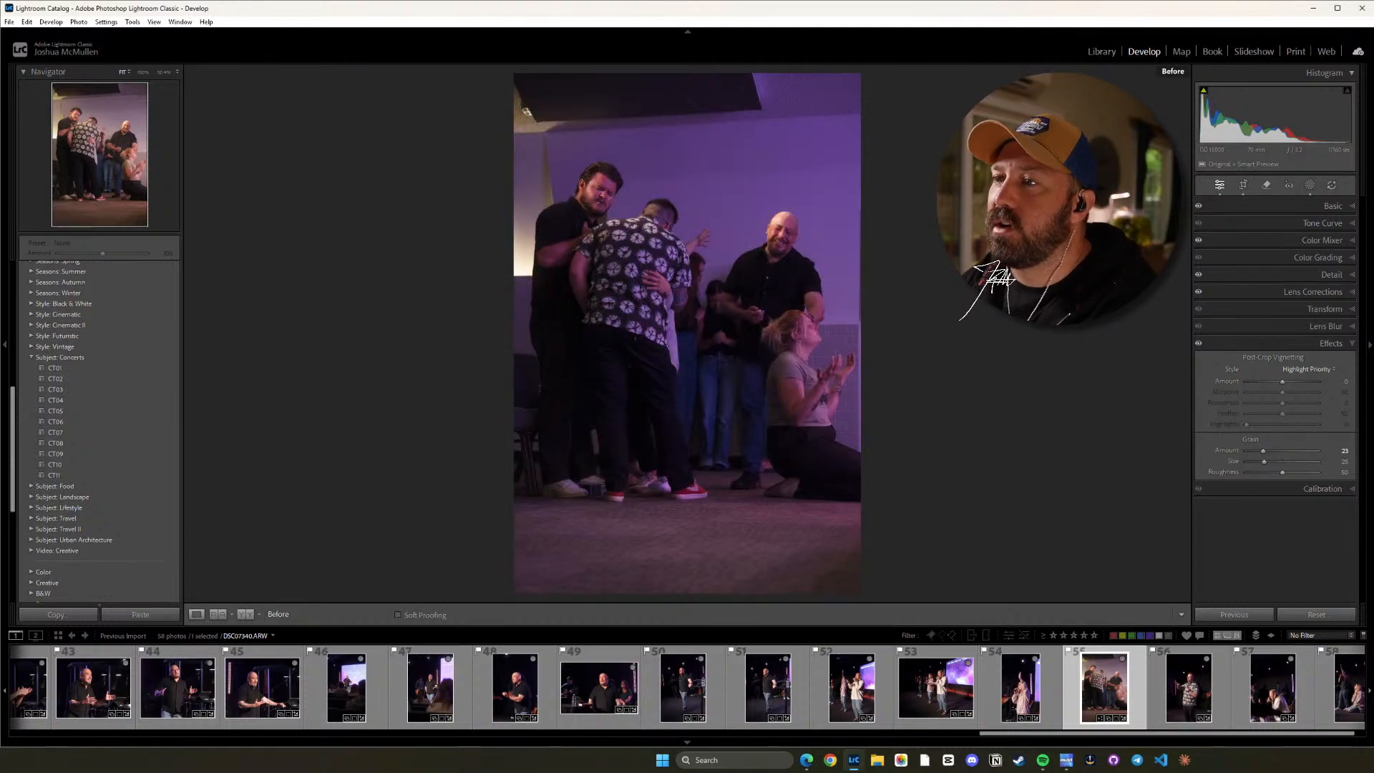
pyautogui.press('\\')
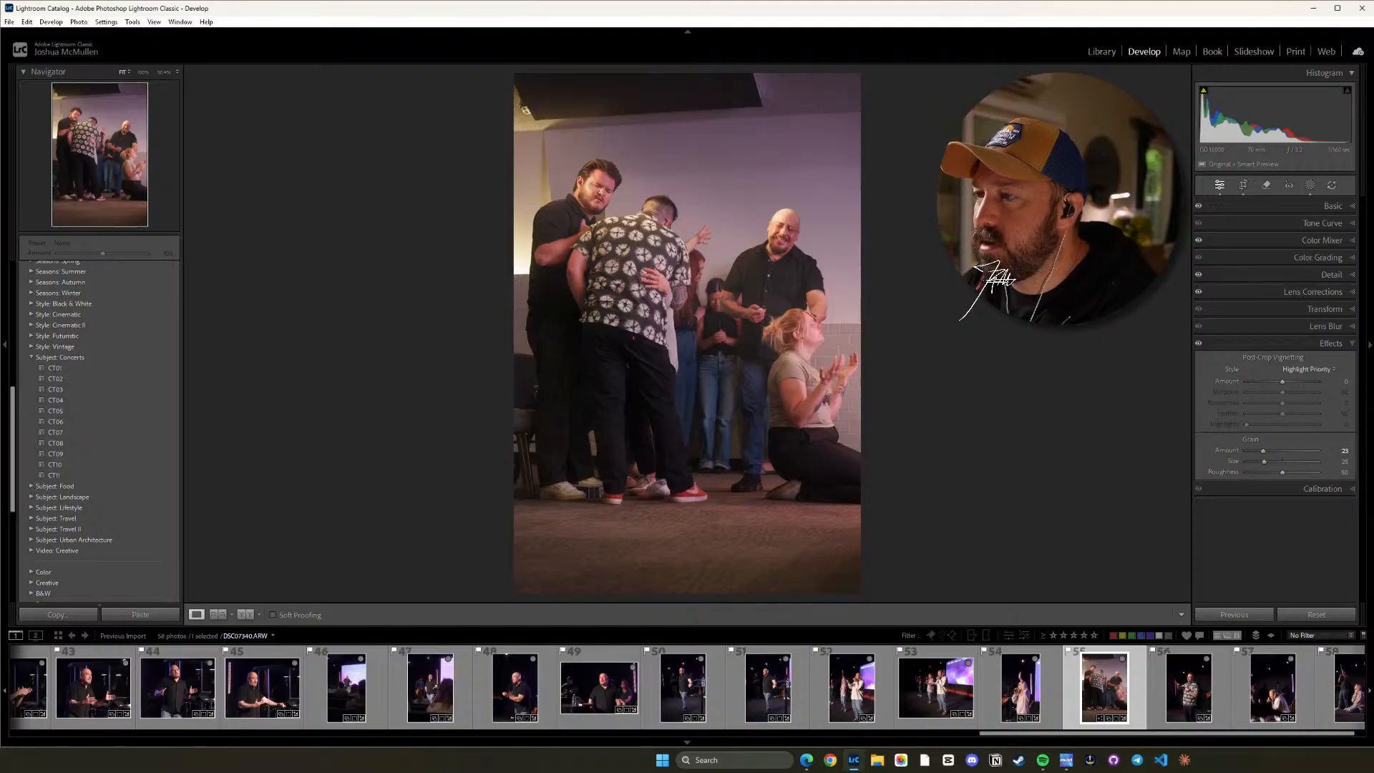
pyautogui.press('\\')
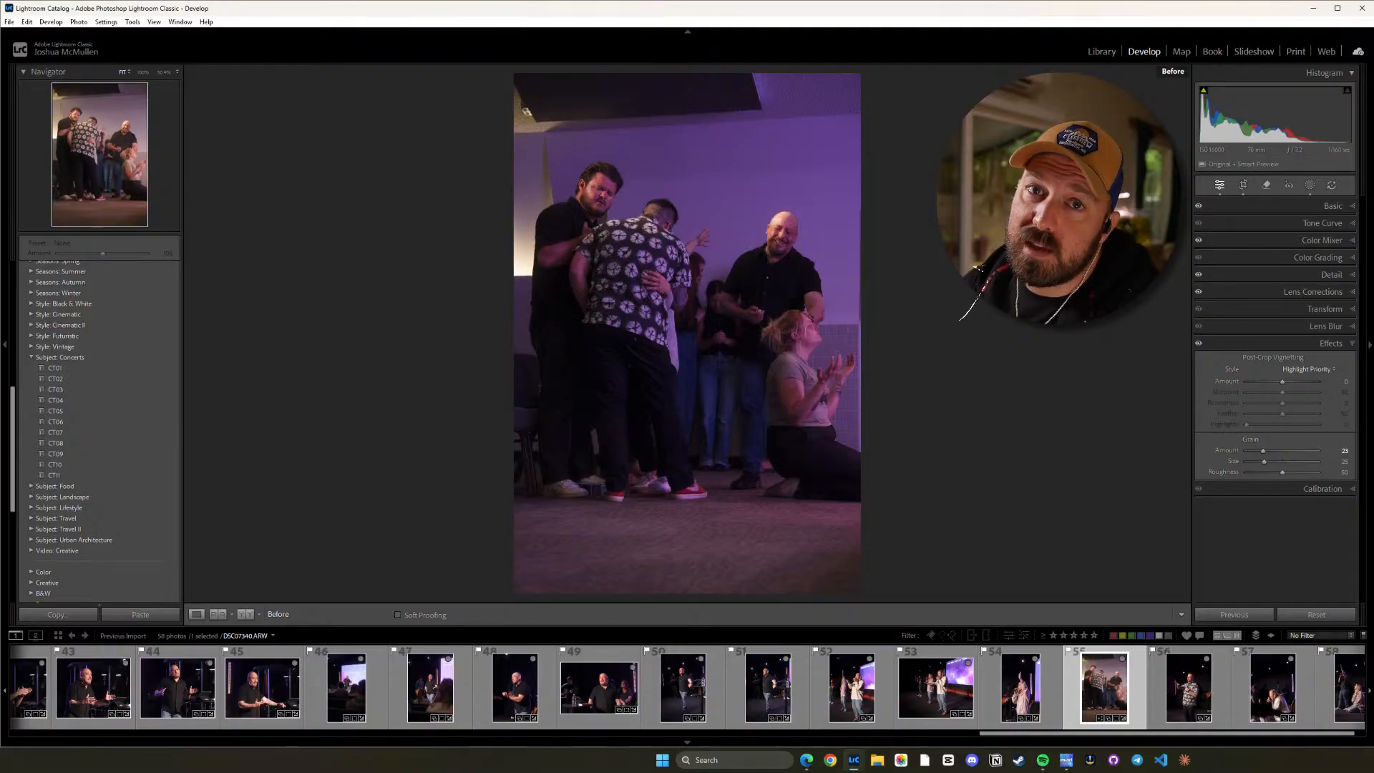
pyautogui.press('\\')
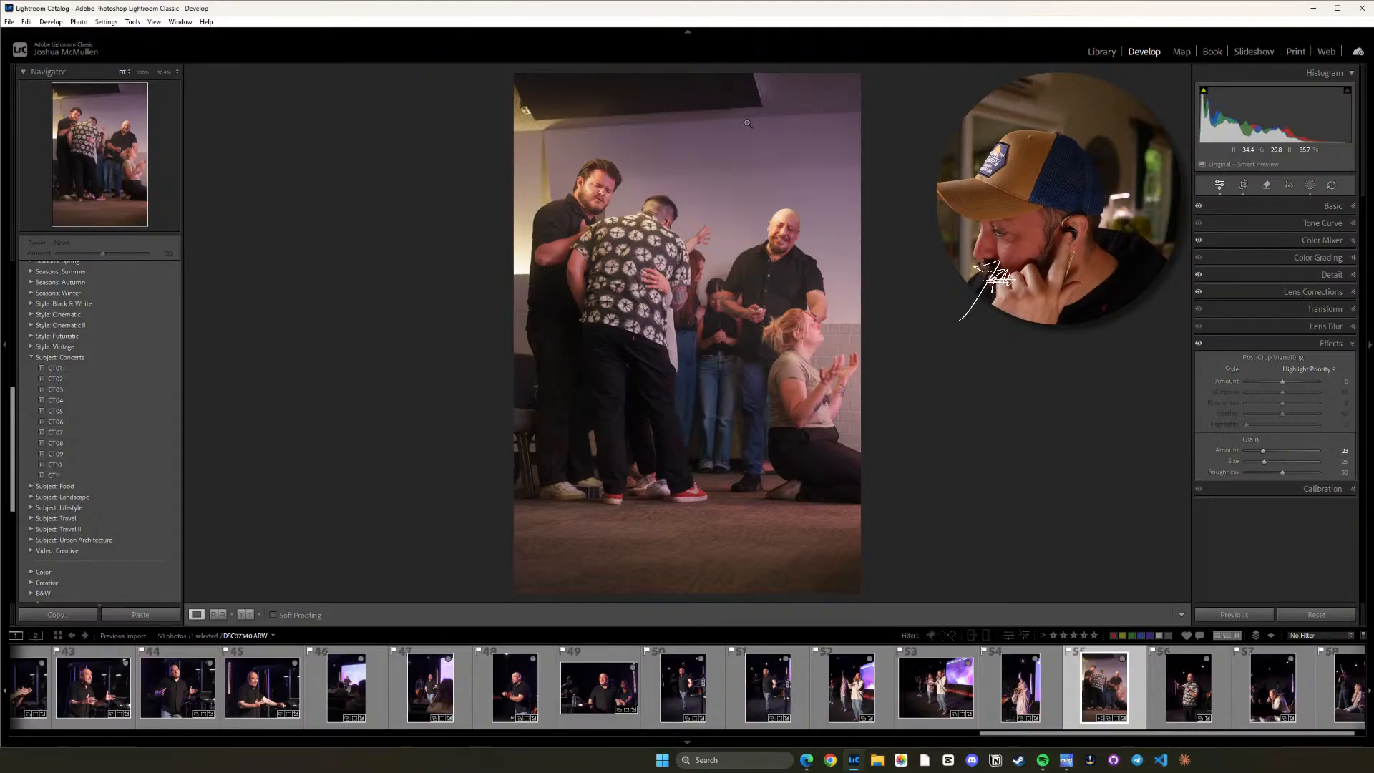
# Review photos 56 and 57 and lower photo 57's Highlights to -25.
pyautogui.click(1169, 690)
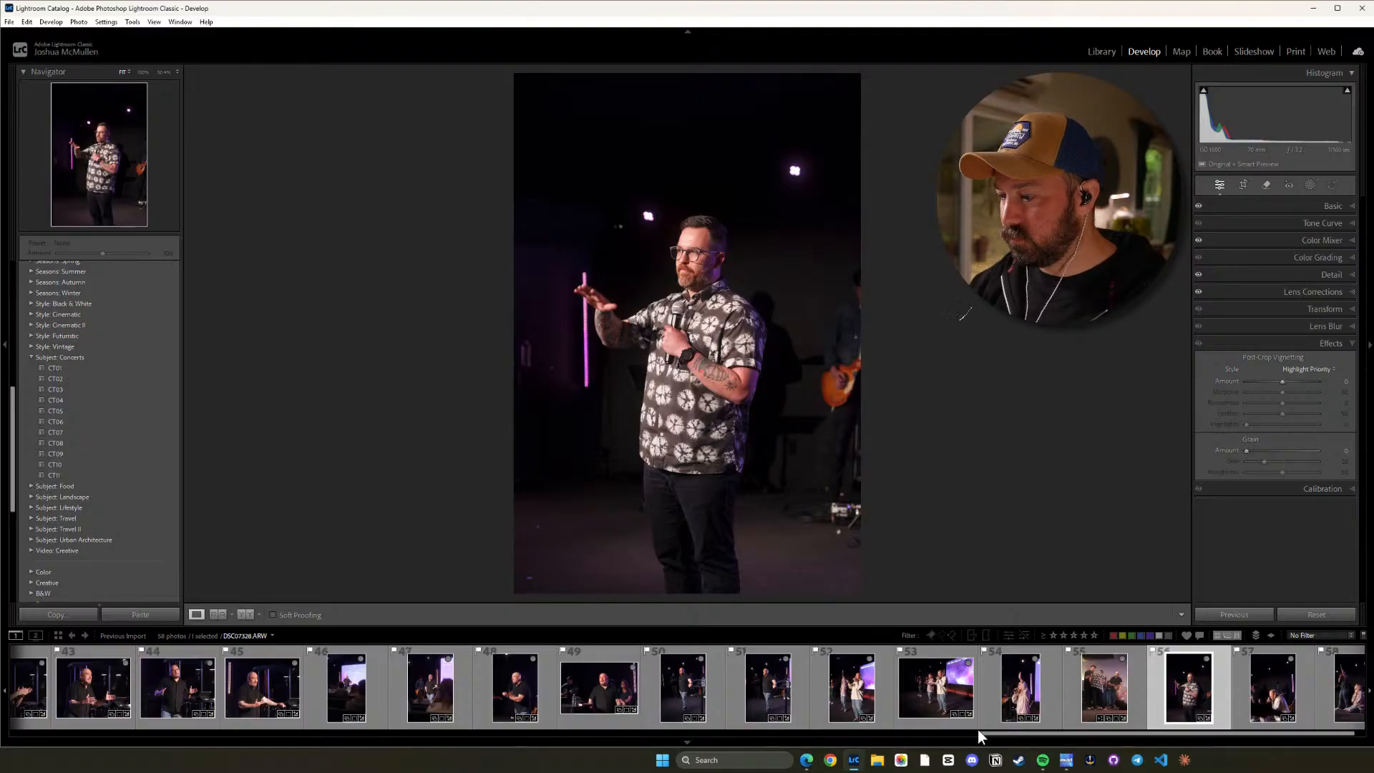
pyautogui.moveTo(1026, 733); pyautogui.dragTo(1122, 740)
pyautogui.click(1246, 705)
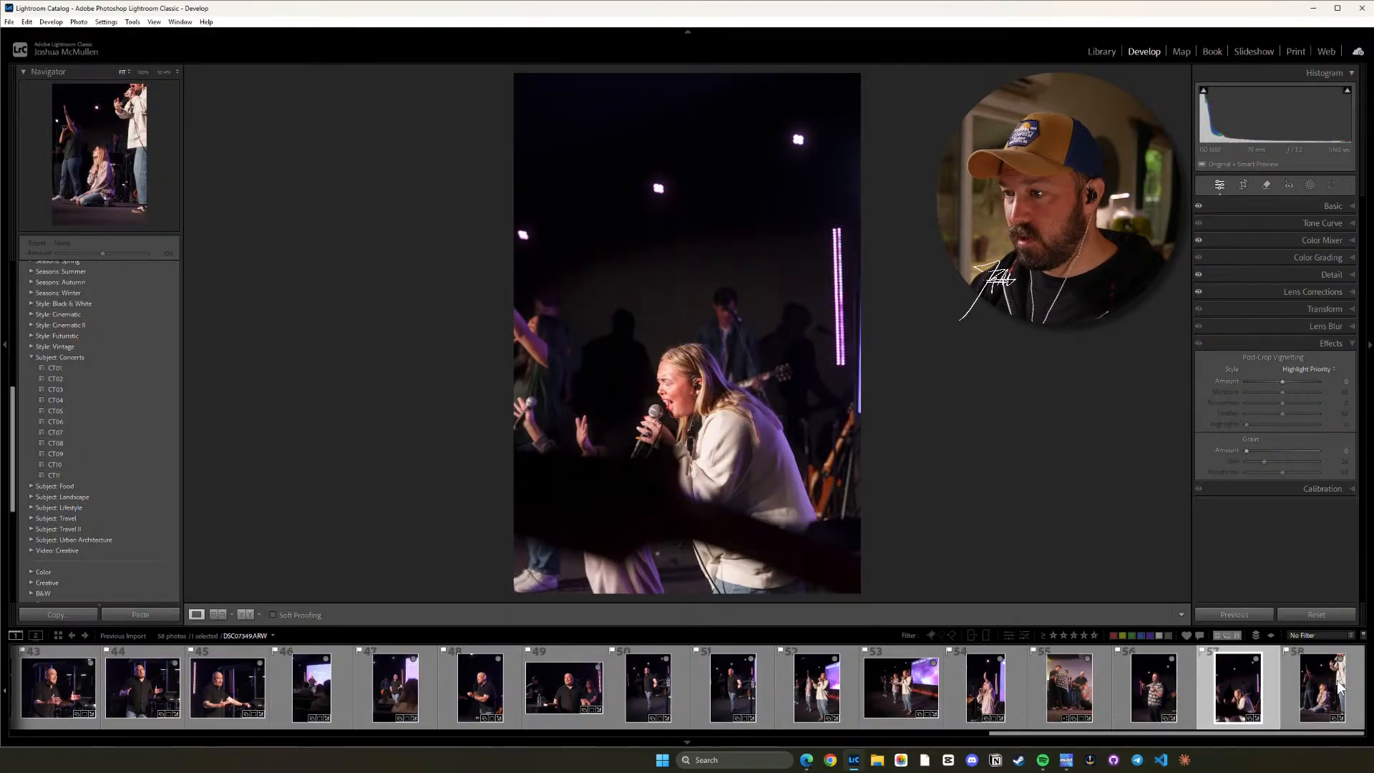
pyautogui.press('-')
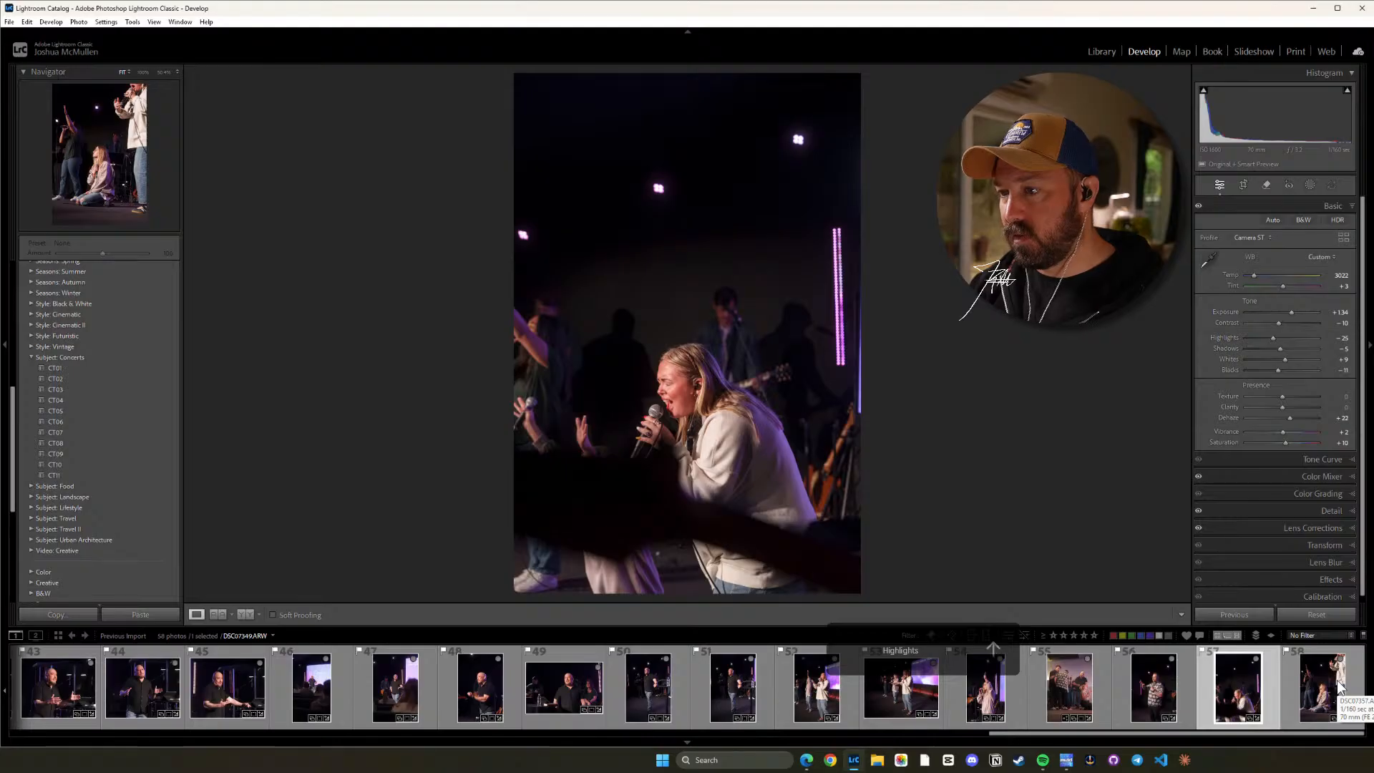
# Straighten photo 58 of the kneeling singer by rotating the crop to an angle of about -2.33.
pyautogui.click(1329, 681)
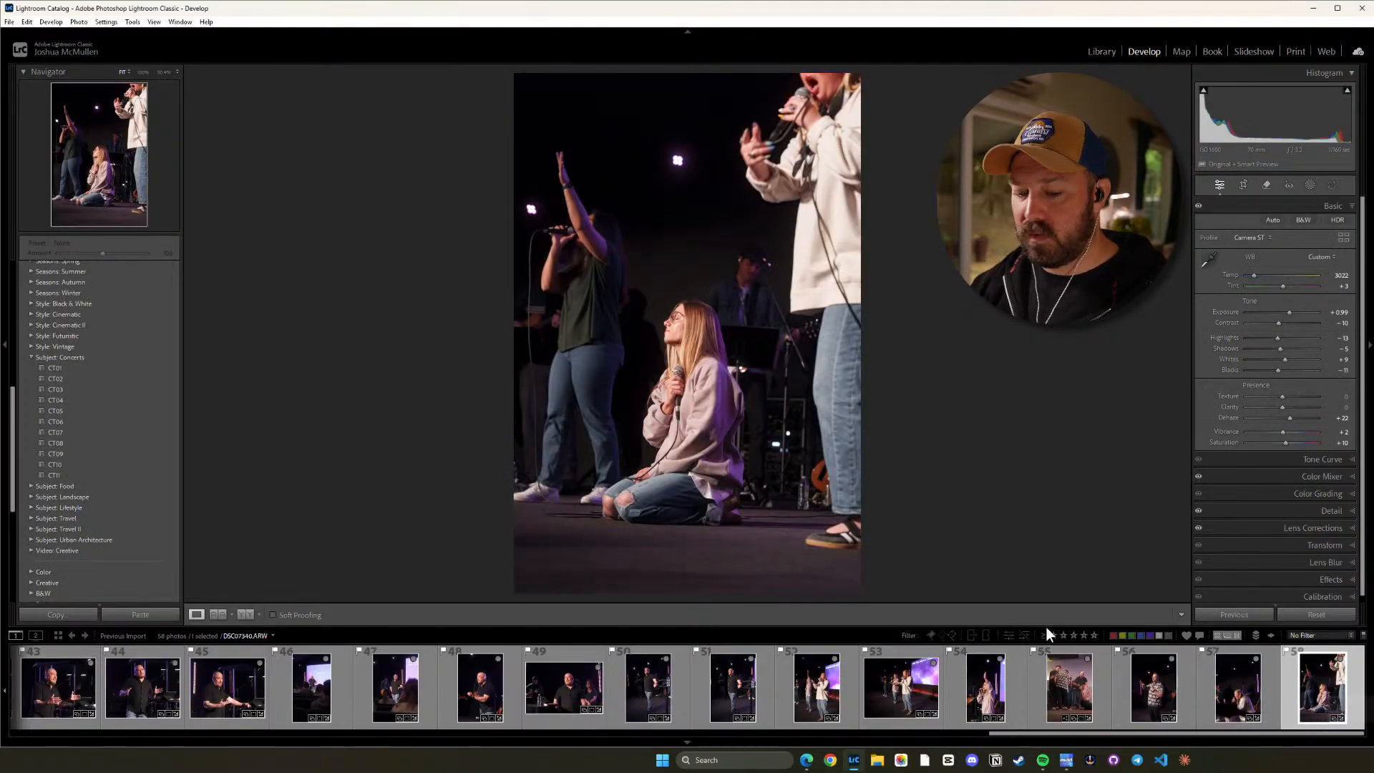
pyautogui.press('r')
pyautogui.moveTo(949, 413); pyautogui.dragTo(952, 403)
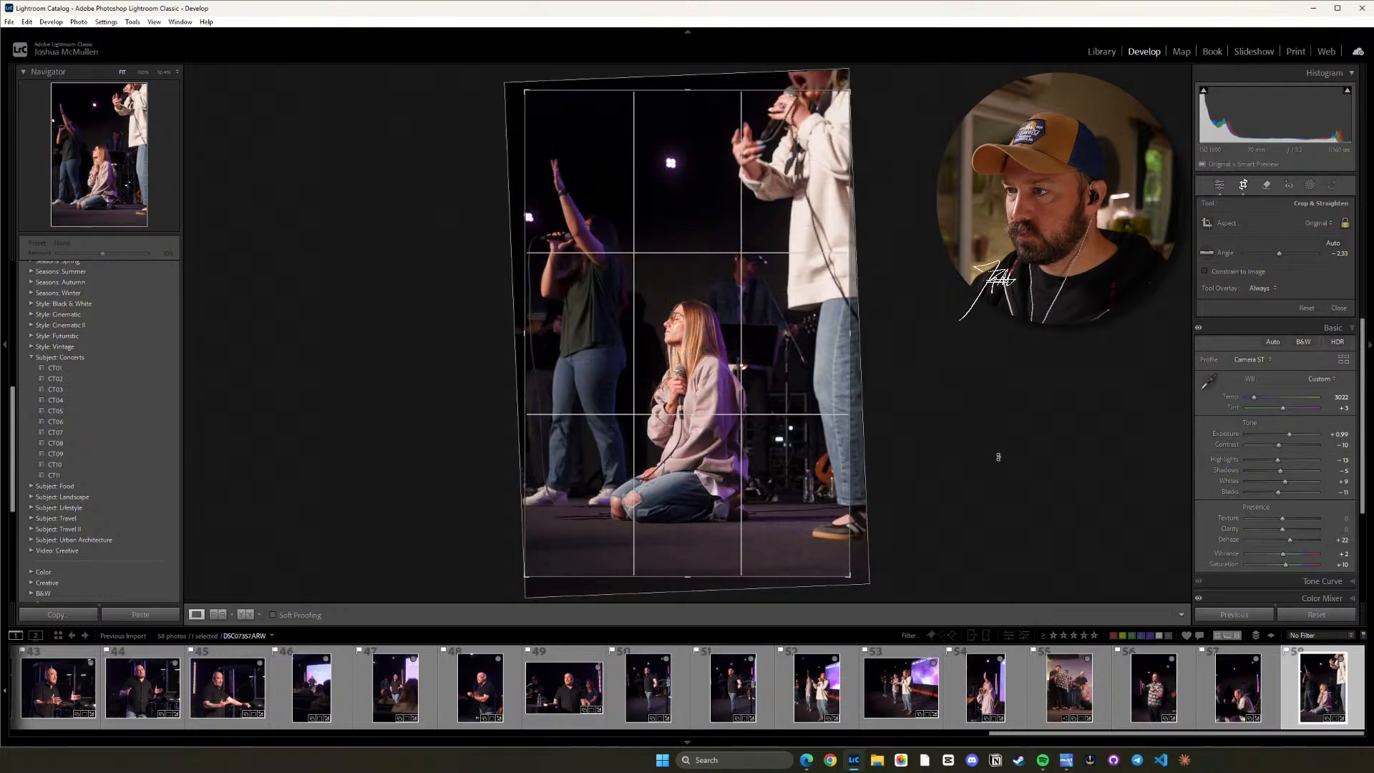
pyautogui.press('r')
# Darken photo 58's stage floor with a linear gradient mask rising from the lower edge, with Exposure at about -1.2.
pyautogui.press('m')
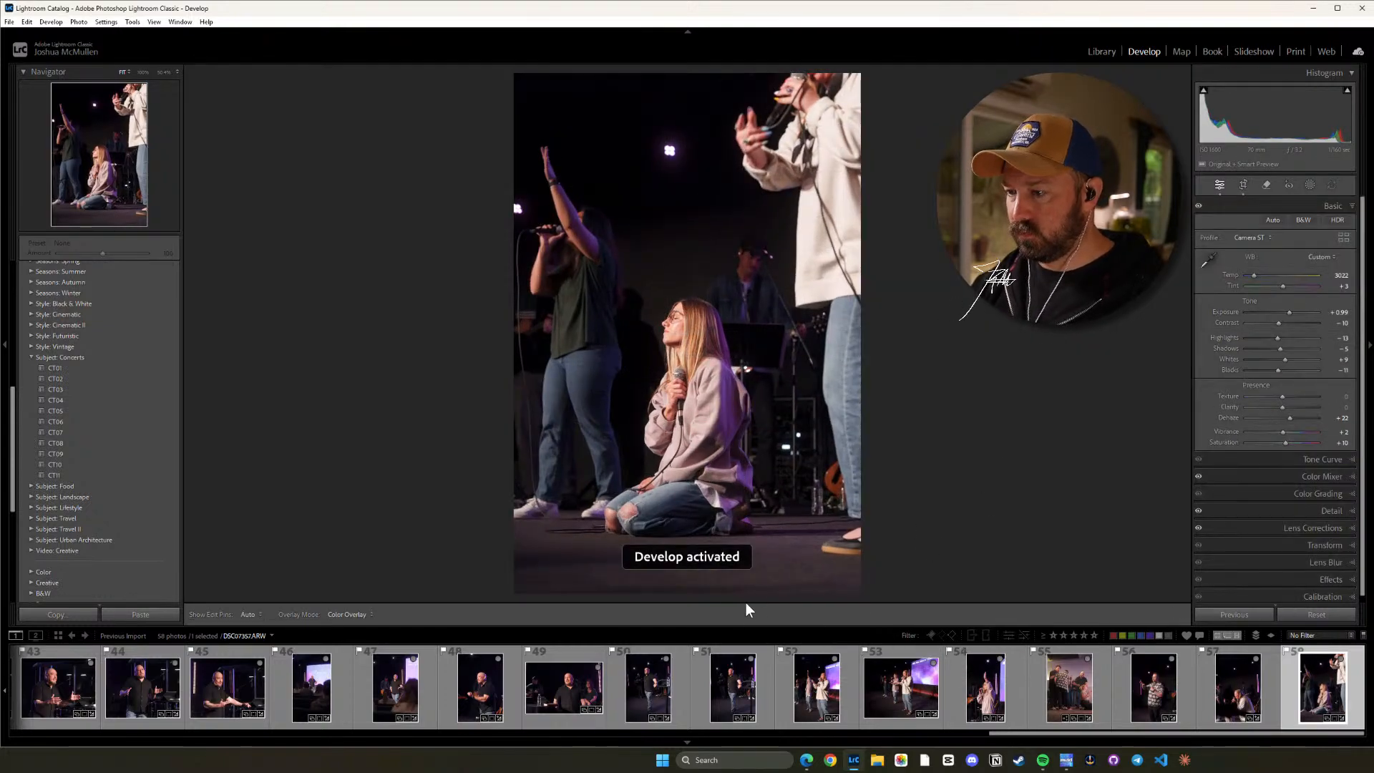
pyautogui.moveTo(684, 592); pyautogui.dragTo(685, 491)
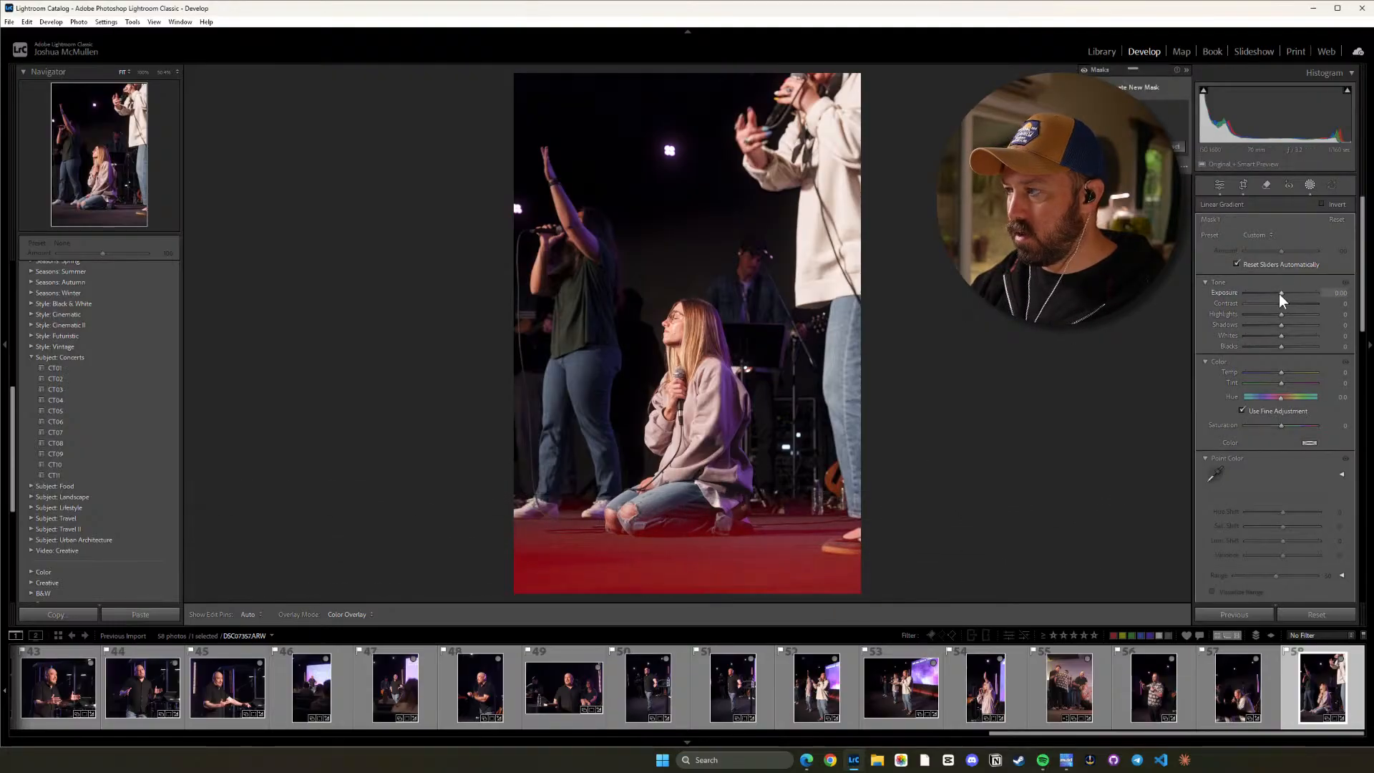
pyautogui.moveTo(1280, 294); pyautogui.dragTo(1271, 293)
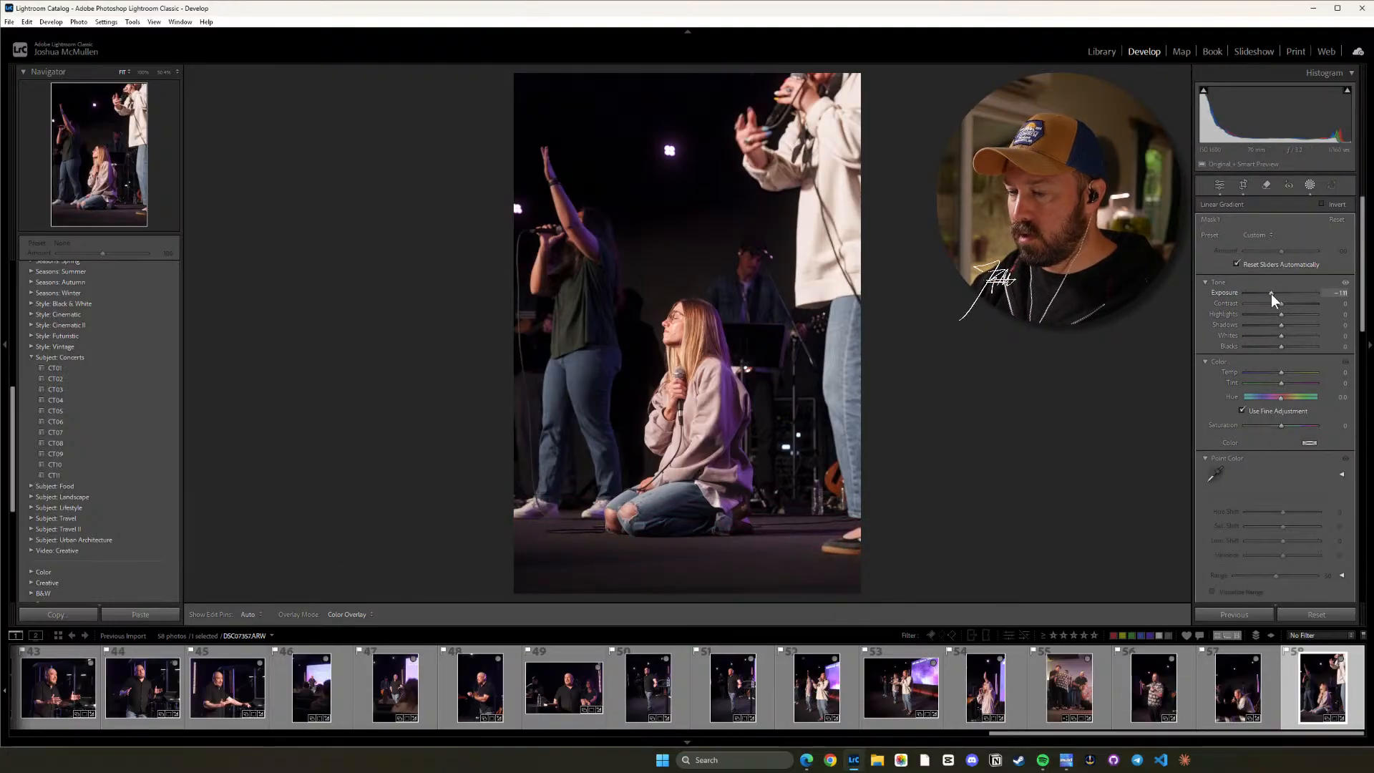
pyautogui.click(1089, 495)
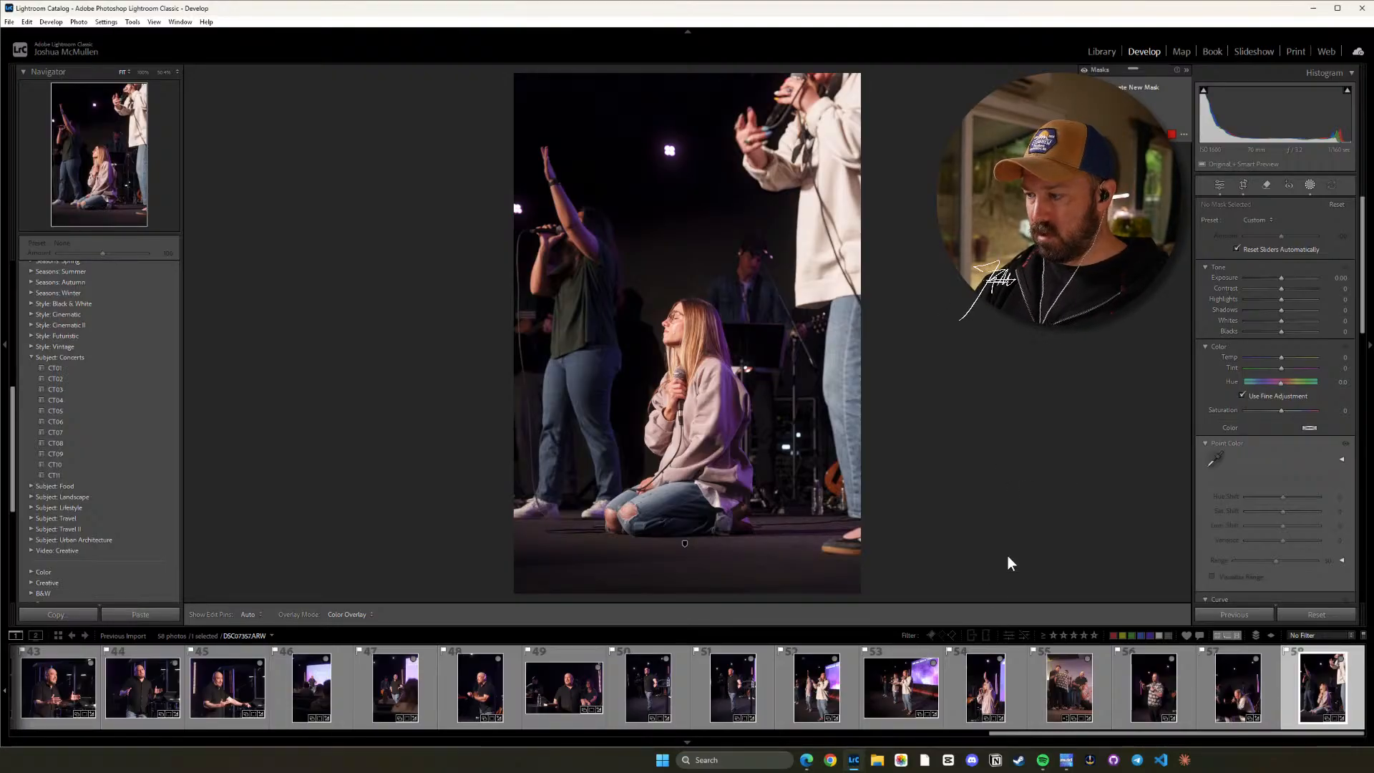
# Select all the photos starting from photo 1 and export them with the Printable user preset.
pyautogui.moveTo(1078, 734); pyautogui.dragTo(82, 766)
pyautogui.click(53, 689)
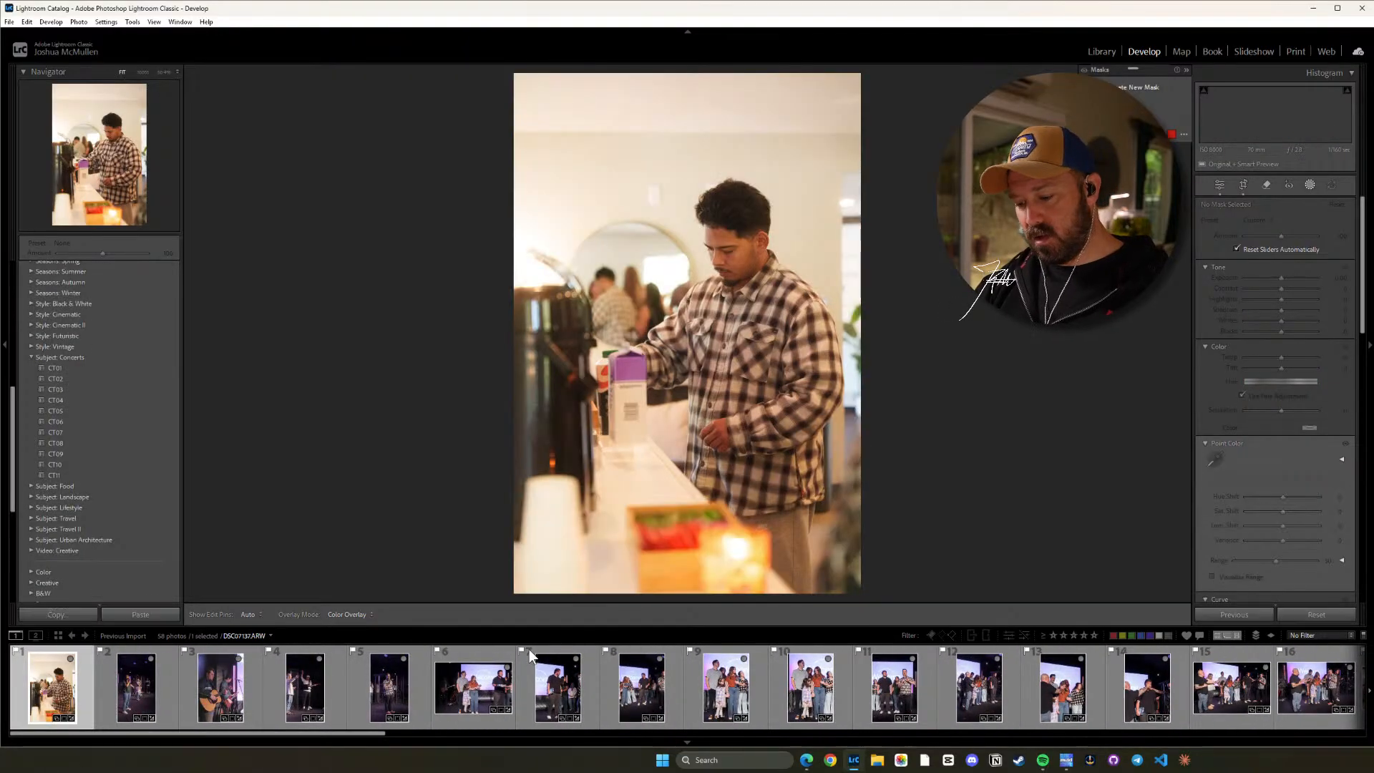
pyautogui.hotkey('ctrl', 'a')
pyautogui.rightClick(83, 676)
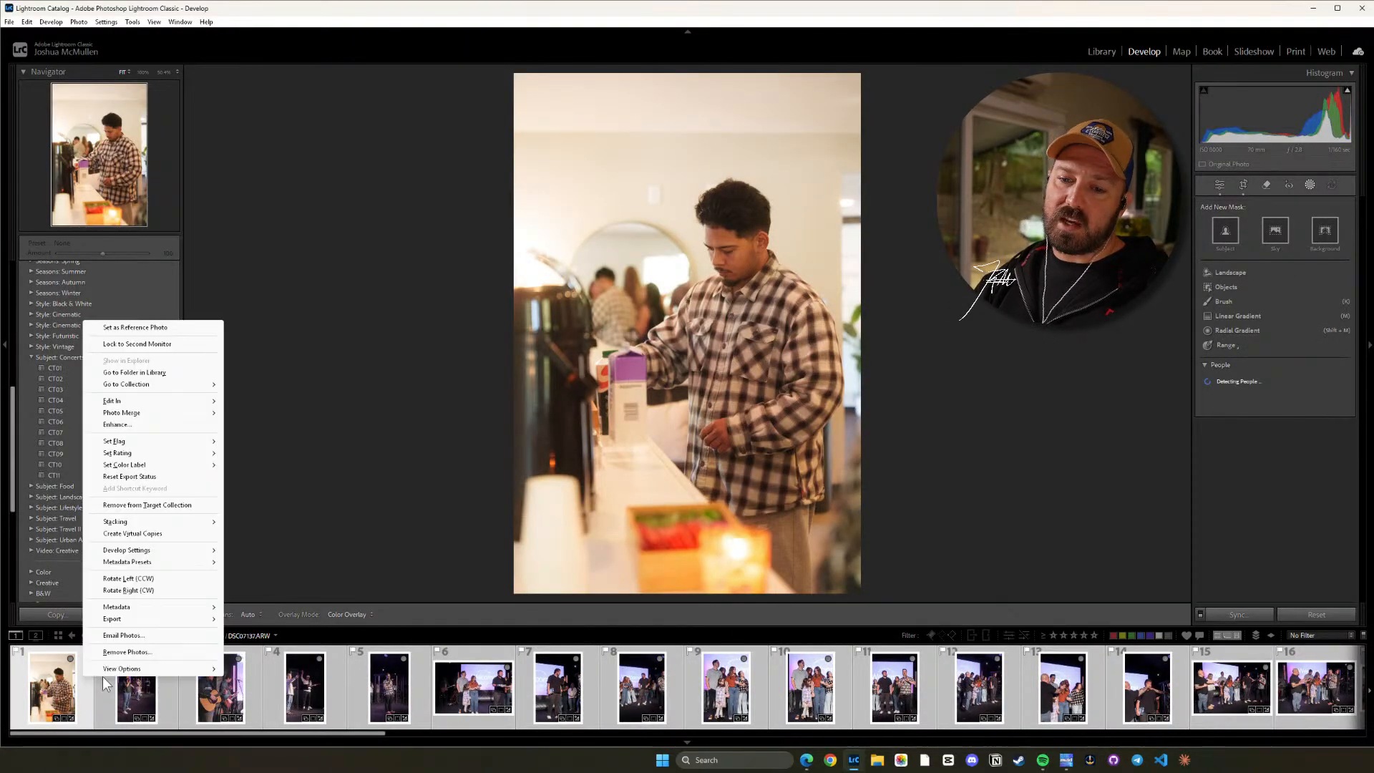
pyautogui.moveTo(179, 619)
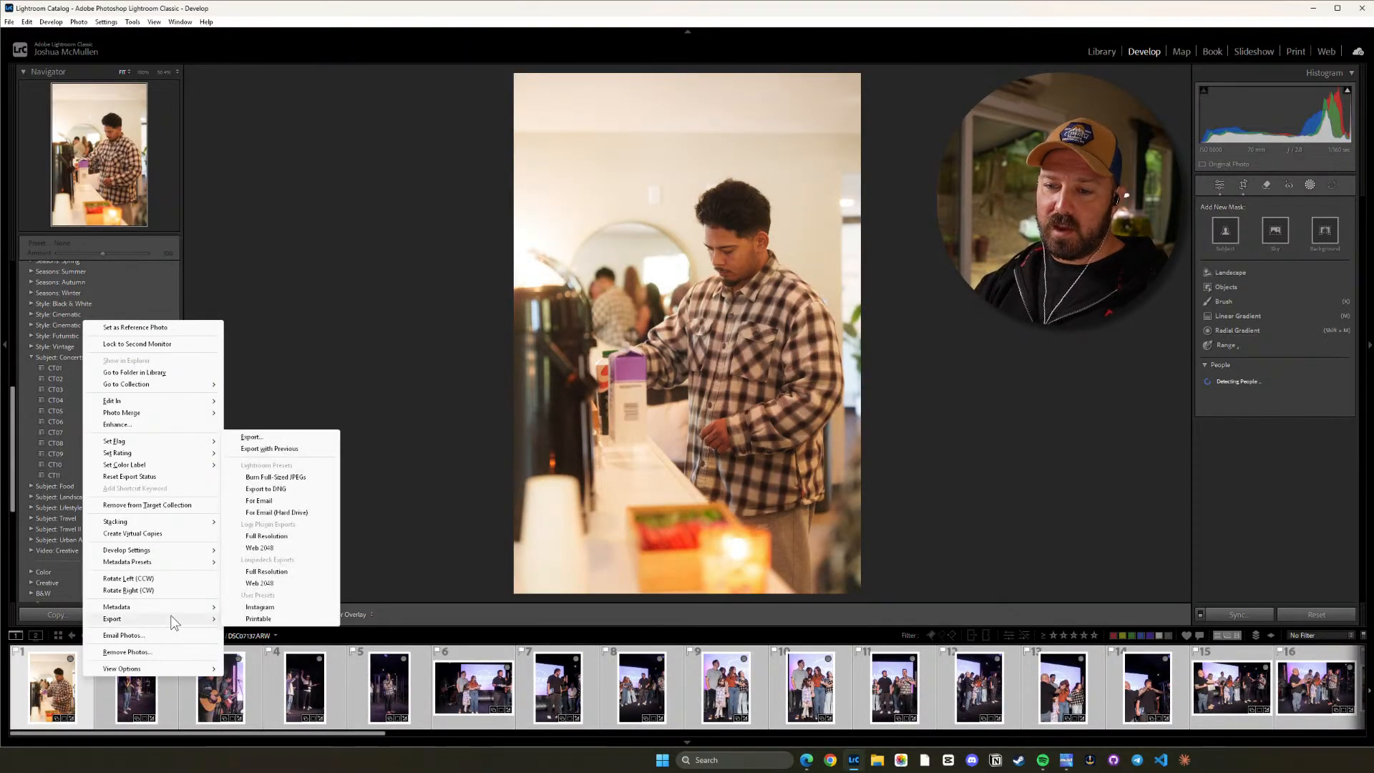
pyautogui.click(266, 618)
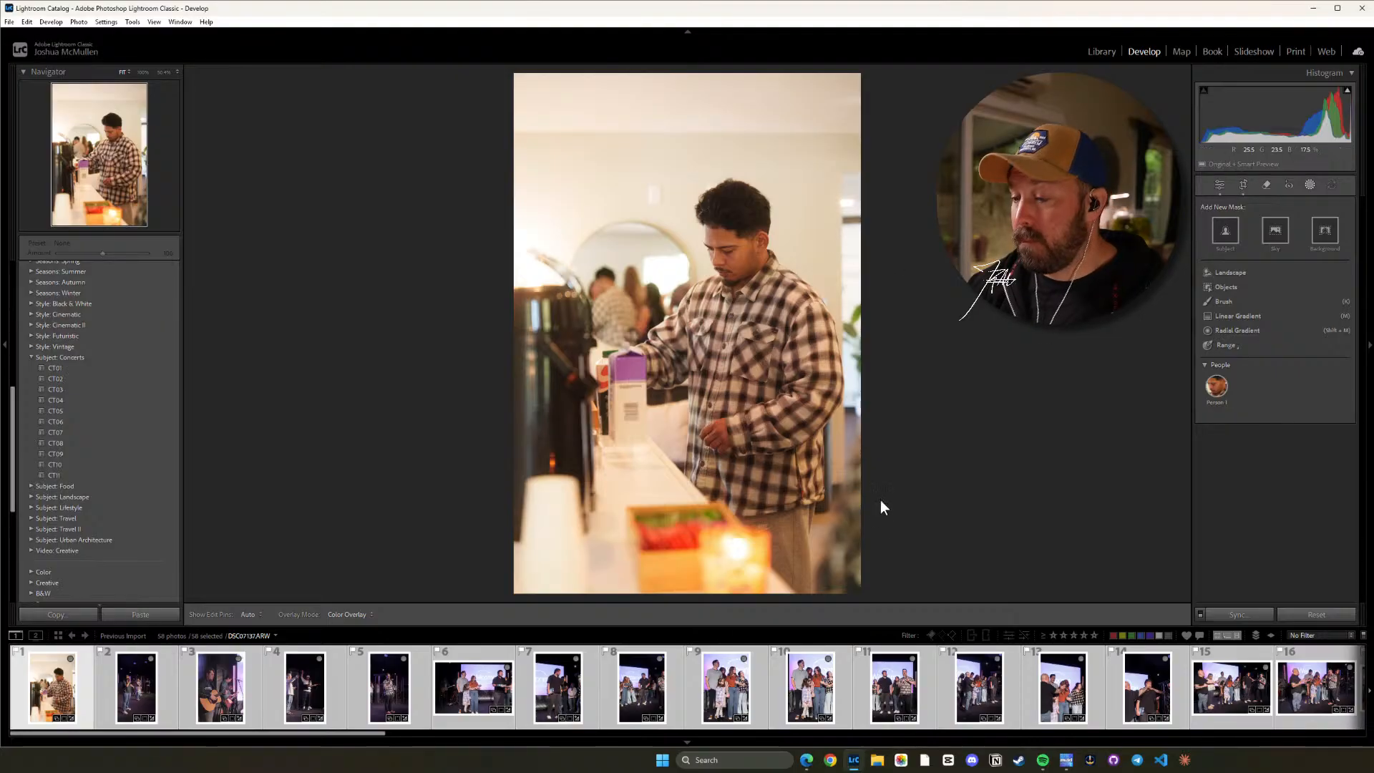
# Switch to File Explorer and open the Finals folder in View Church > 2026-View 4-26 on the Media 2024 (D:) drive.
pyautogui.click(880, 759)
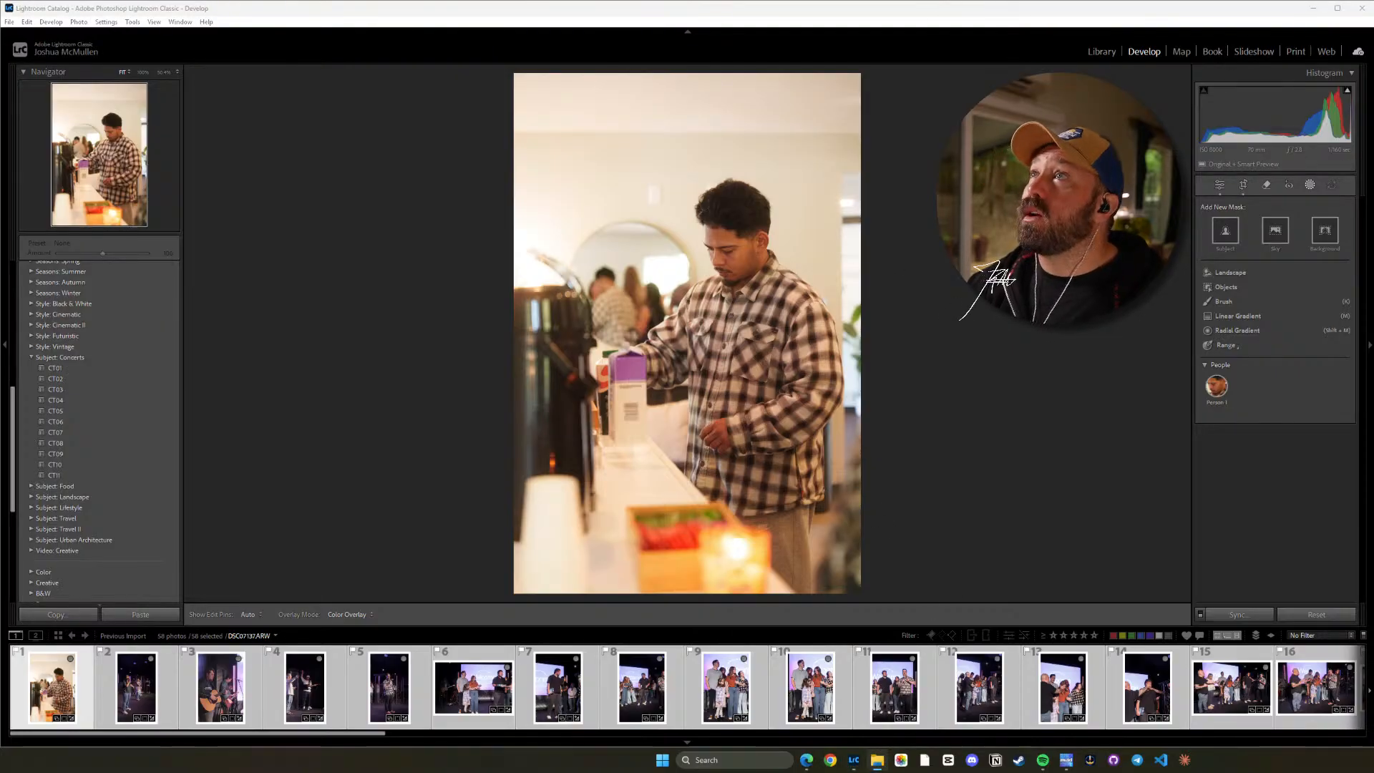
pyautogui.moveTo(768, 6); pyautogui.dragTo(718, 77)
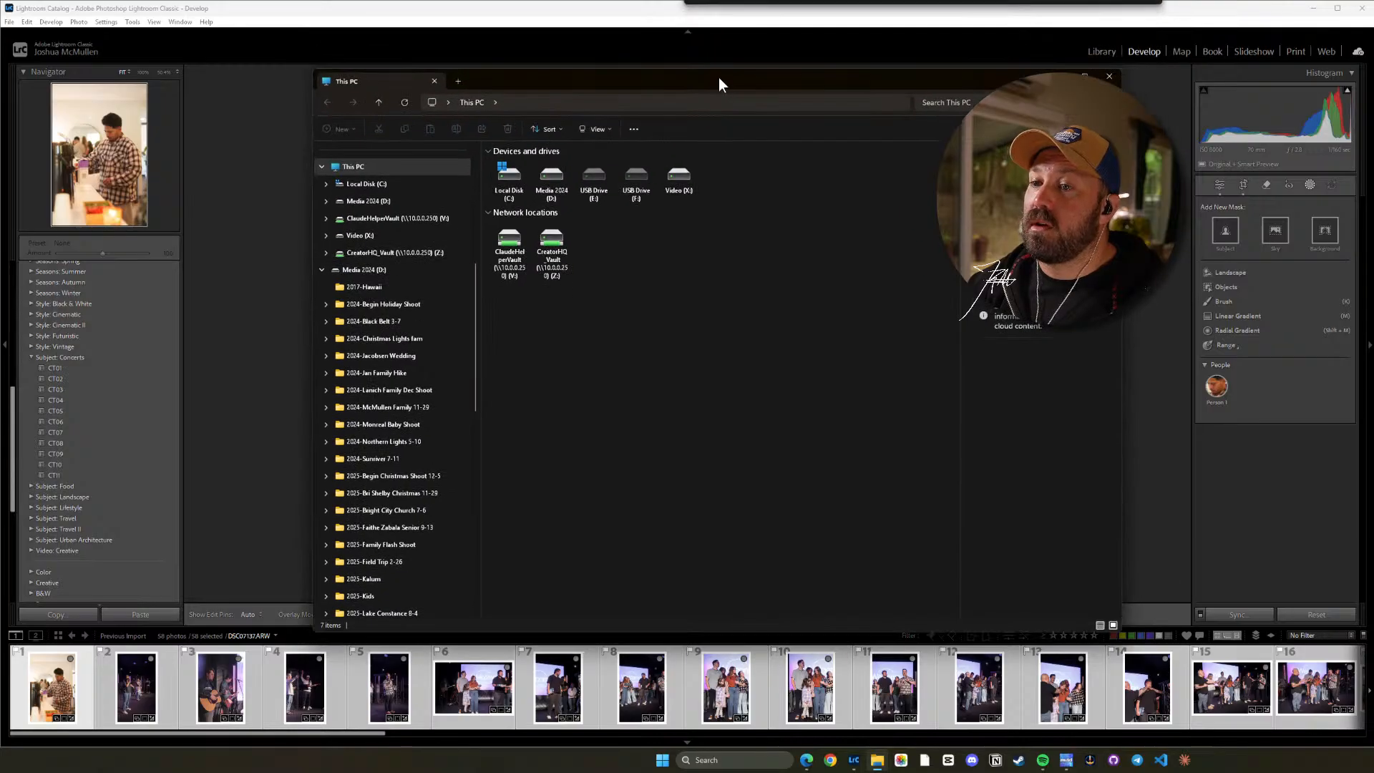
pyautogui.click(379, 201)
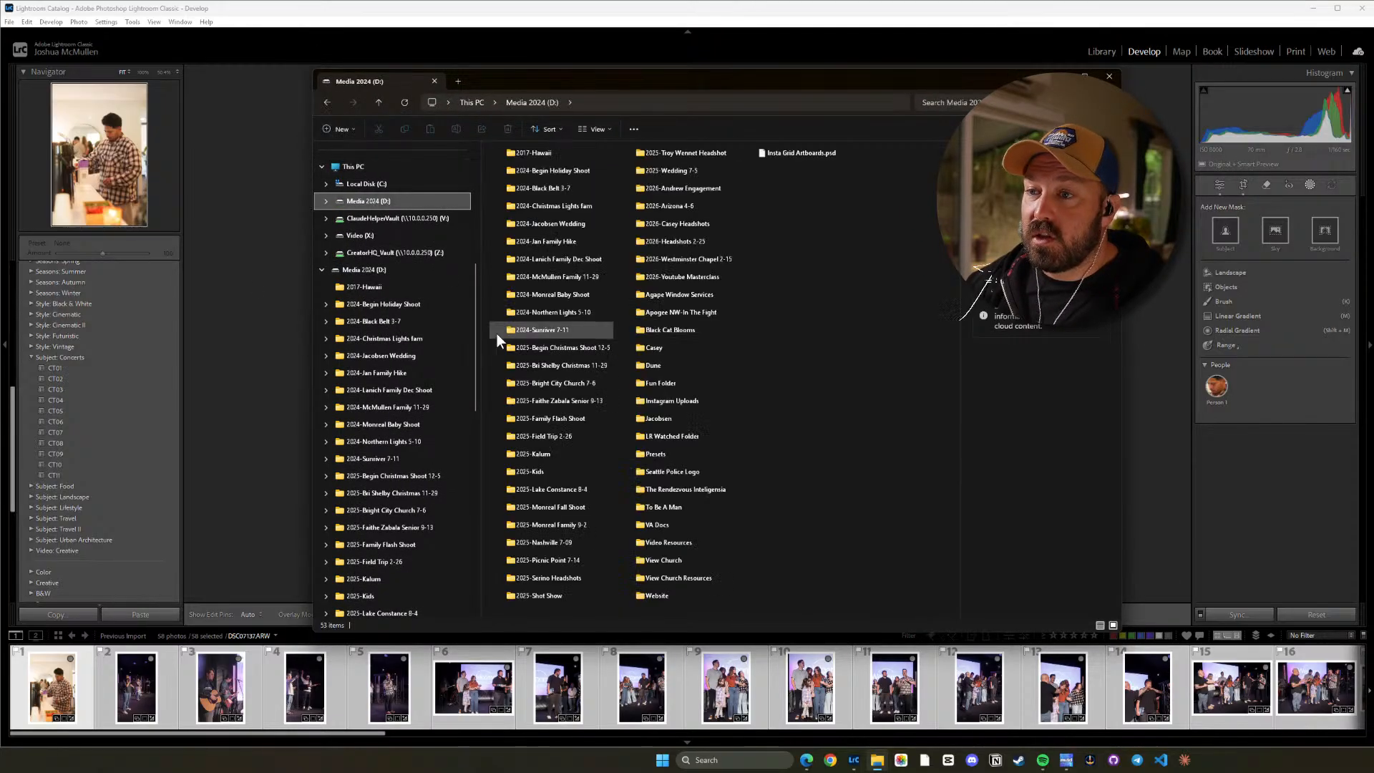
pyautogui.doubleClick(647, 561)
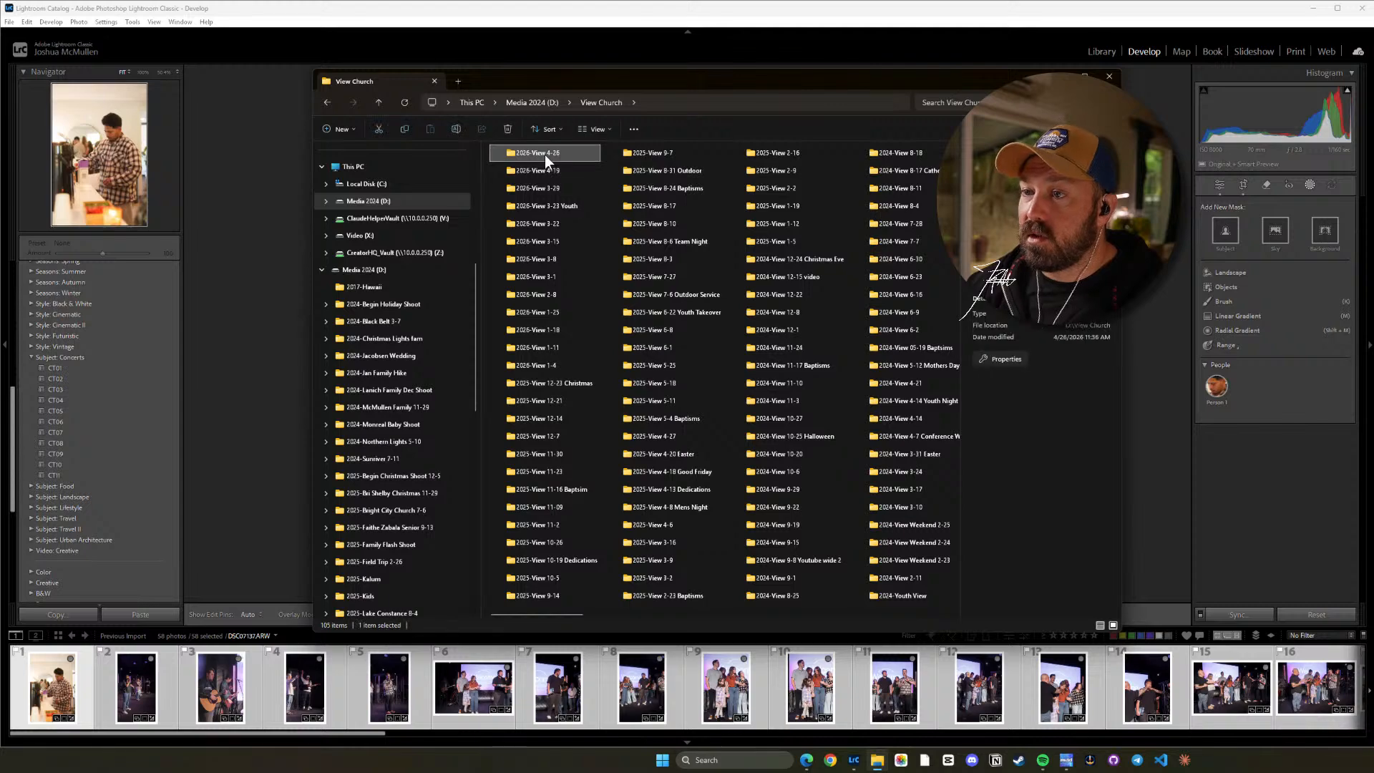
pyautogui.doubleClick(544, 155)
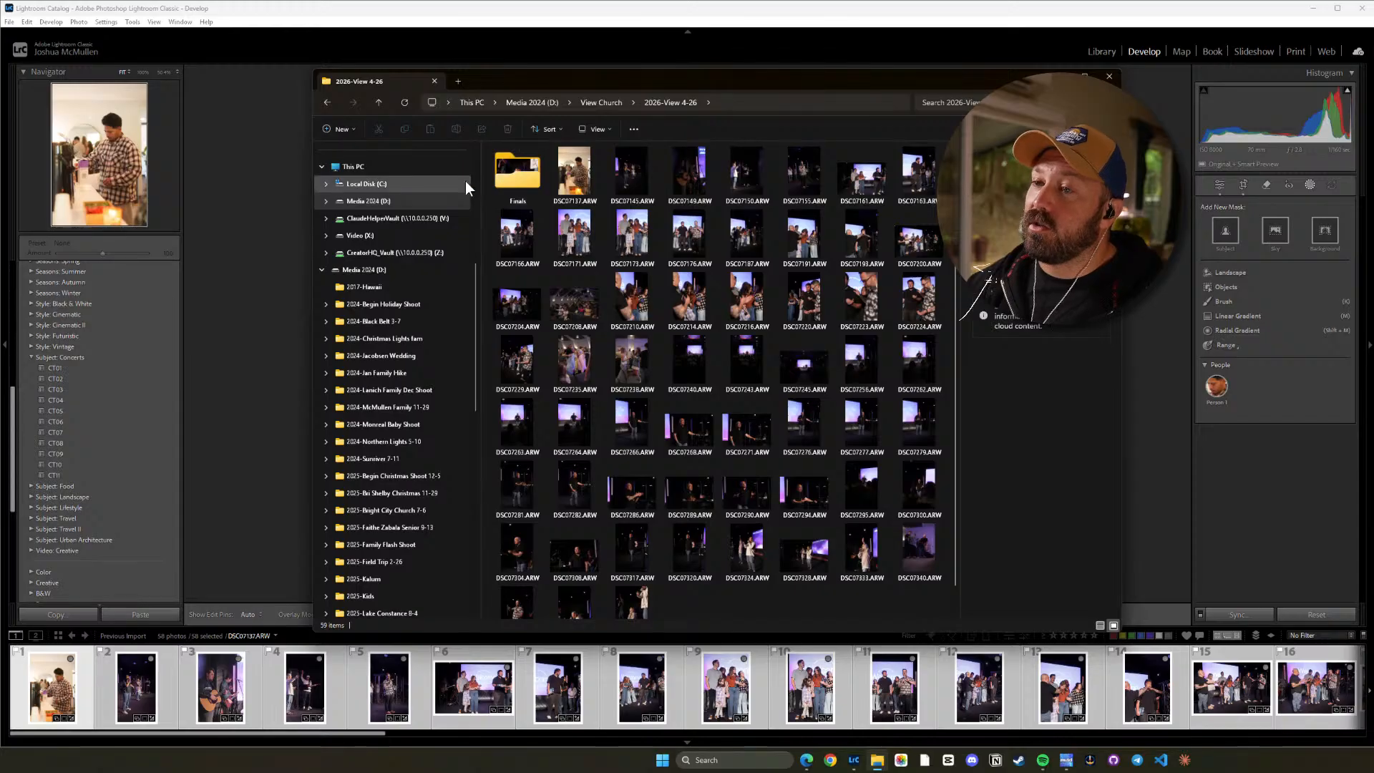
pyautogui.doubleClick(516, 185)
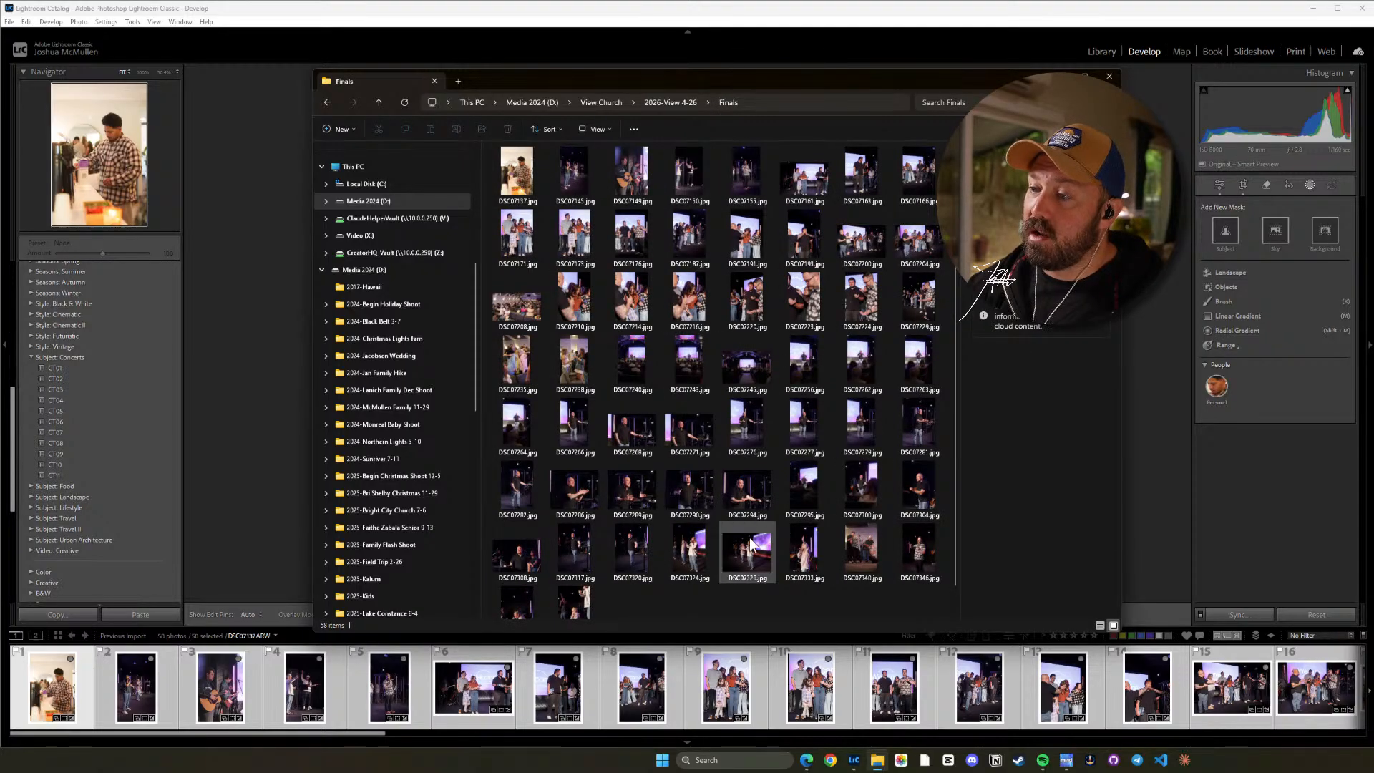
# Preview the exported DSC07137.jpg, DSC07333.jpg and DSC07210.jpg, and close the folder window to return to Lightroom.
pyautogui.doubleClick(534, 167)
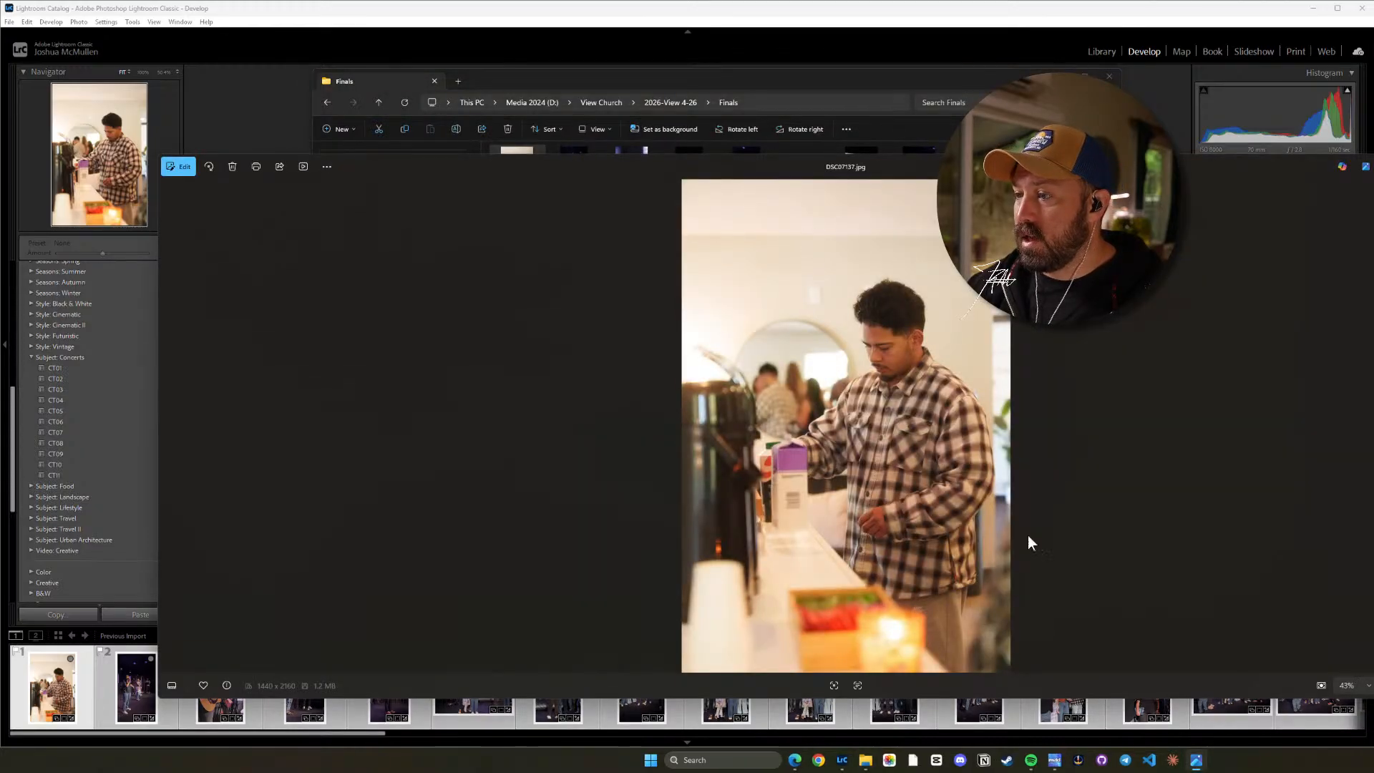
pyautogui.press('Escape')
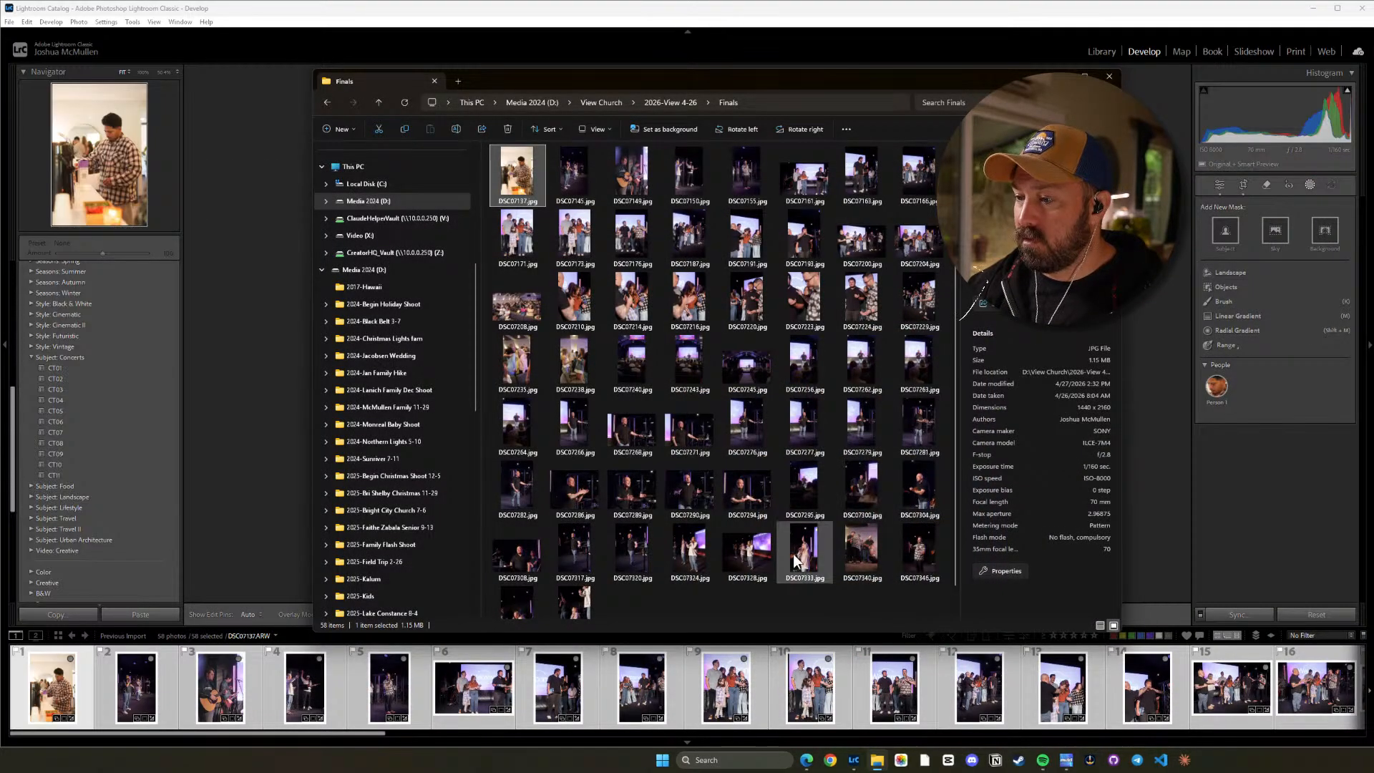
pyautogui.doubleClick(793, 554)
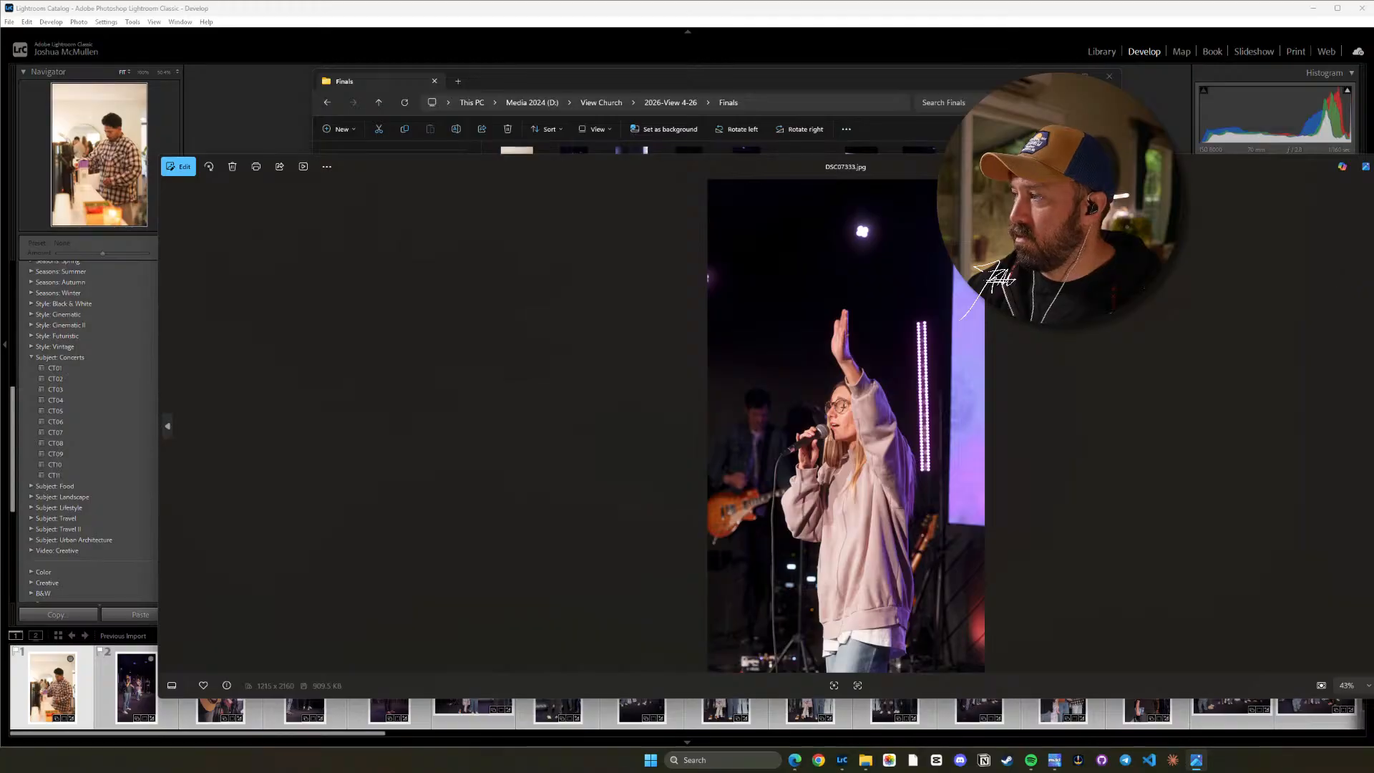
pyautogui.press('Escape')
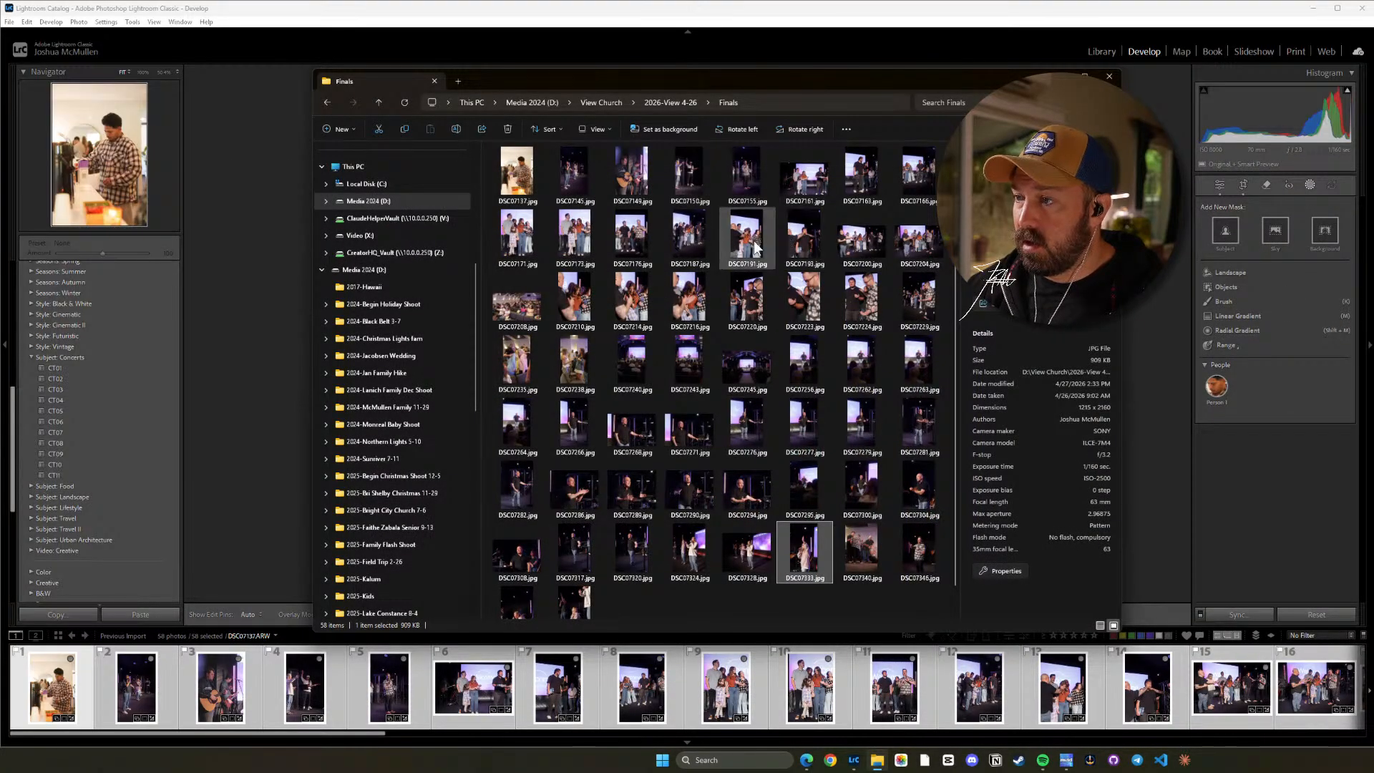
pyautogui.doubleClick(575, 297)
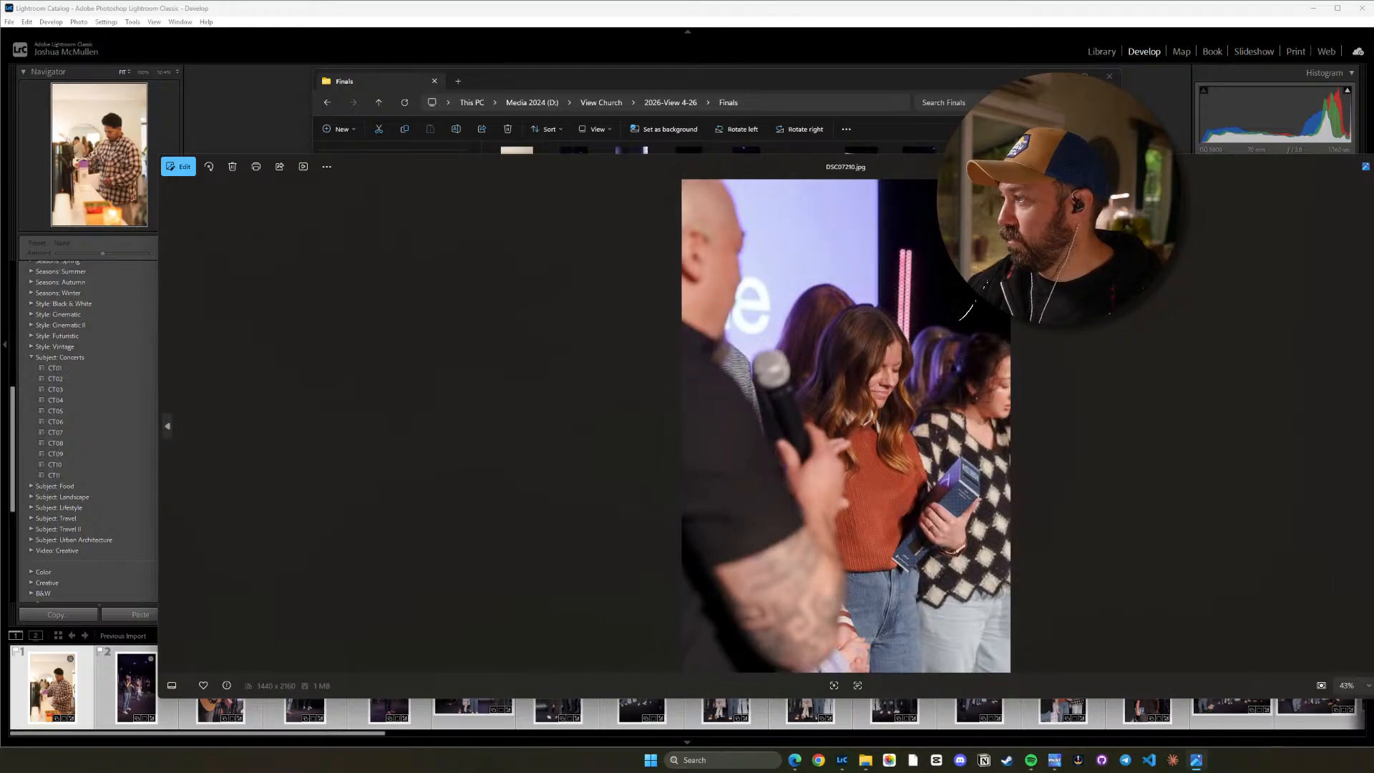
pyautogui.press('Escape')
pyautogui.moveTo(950, 84); pyautogui.dragTo(1020, 98)
pyautogui.click(1176, 89)
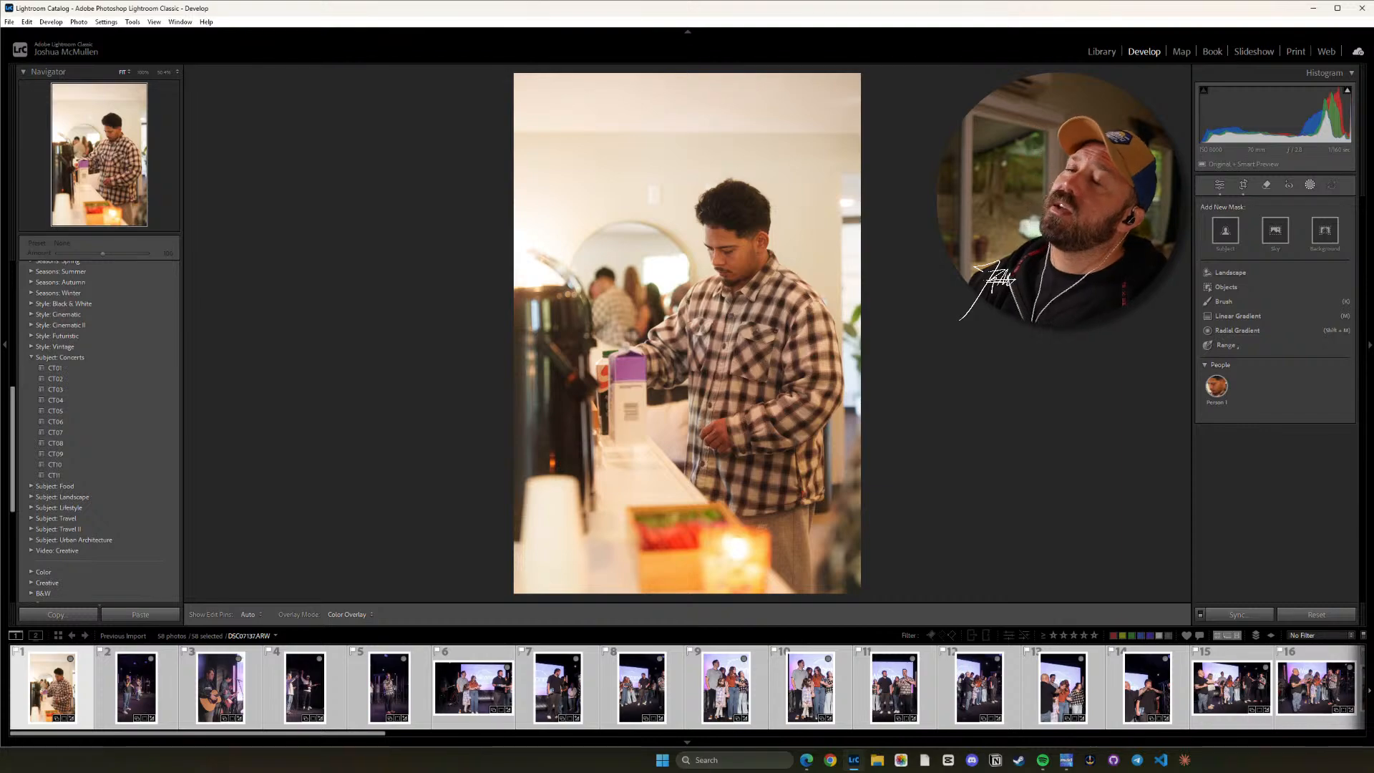